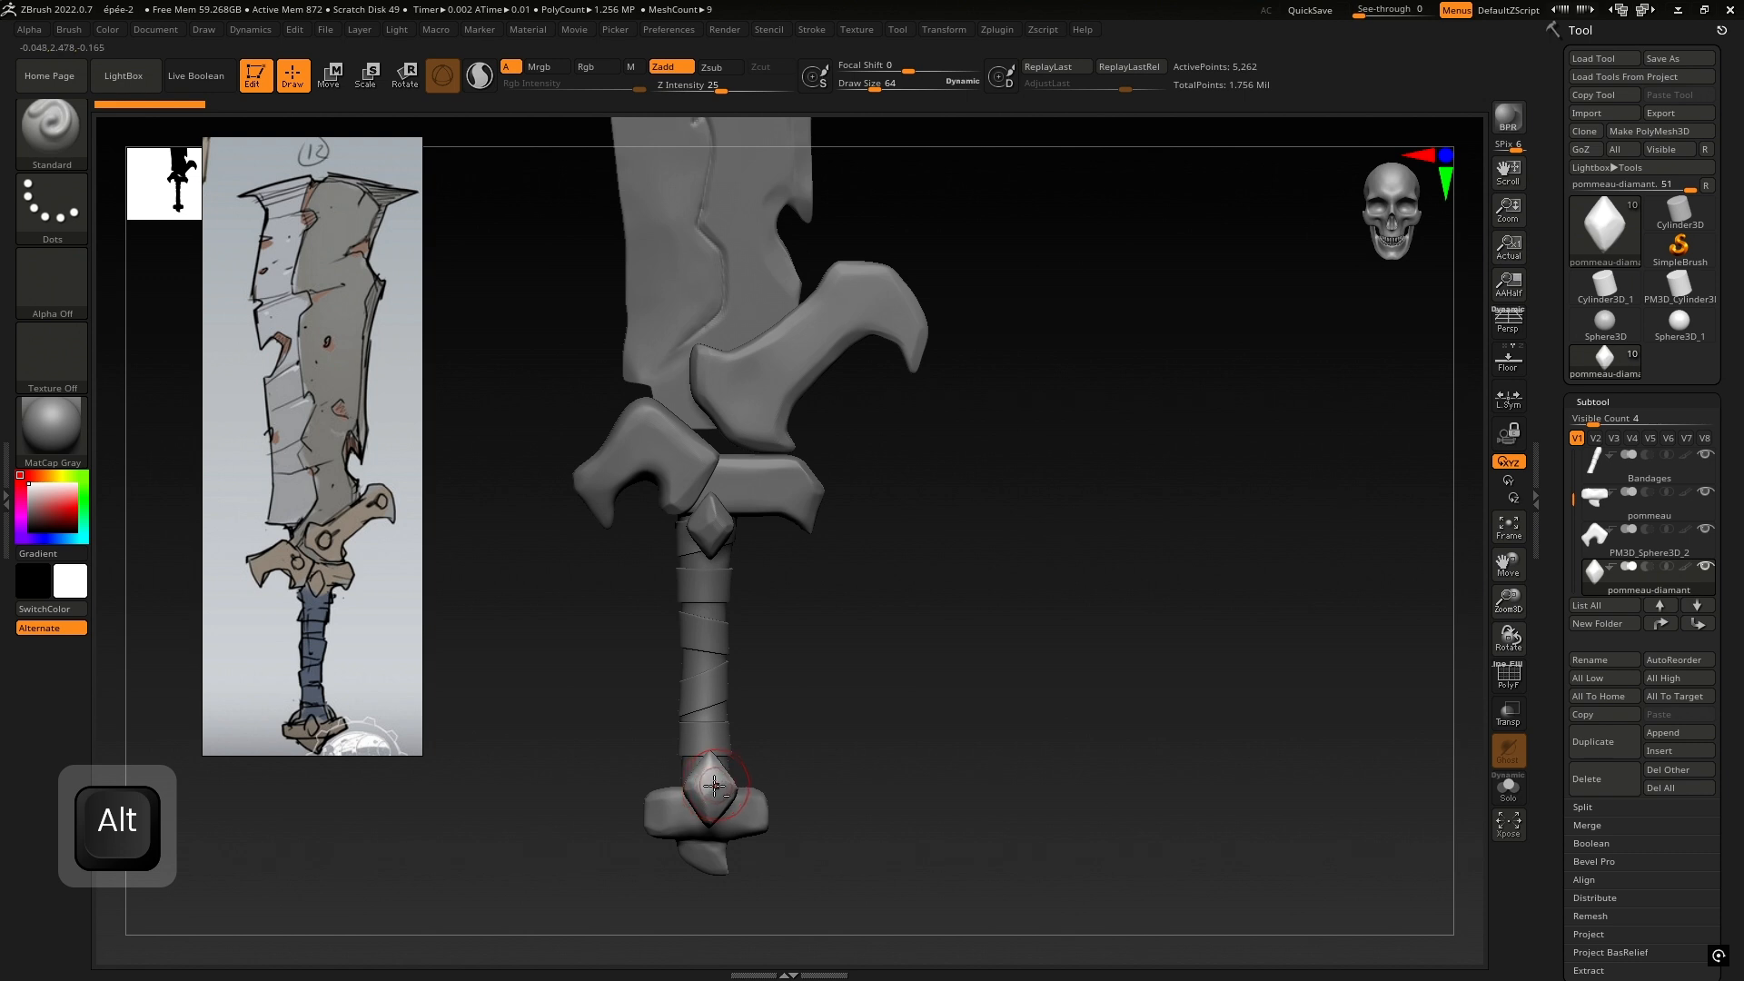
Activate the Move gizmo and reposition it freely over the diamond on the sword's pommel
{"action": "left_click_drag", "start_coordinate": [873, 719], "coordinate": [824, 686], "text": "alt"}
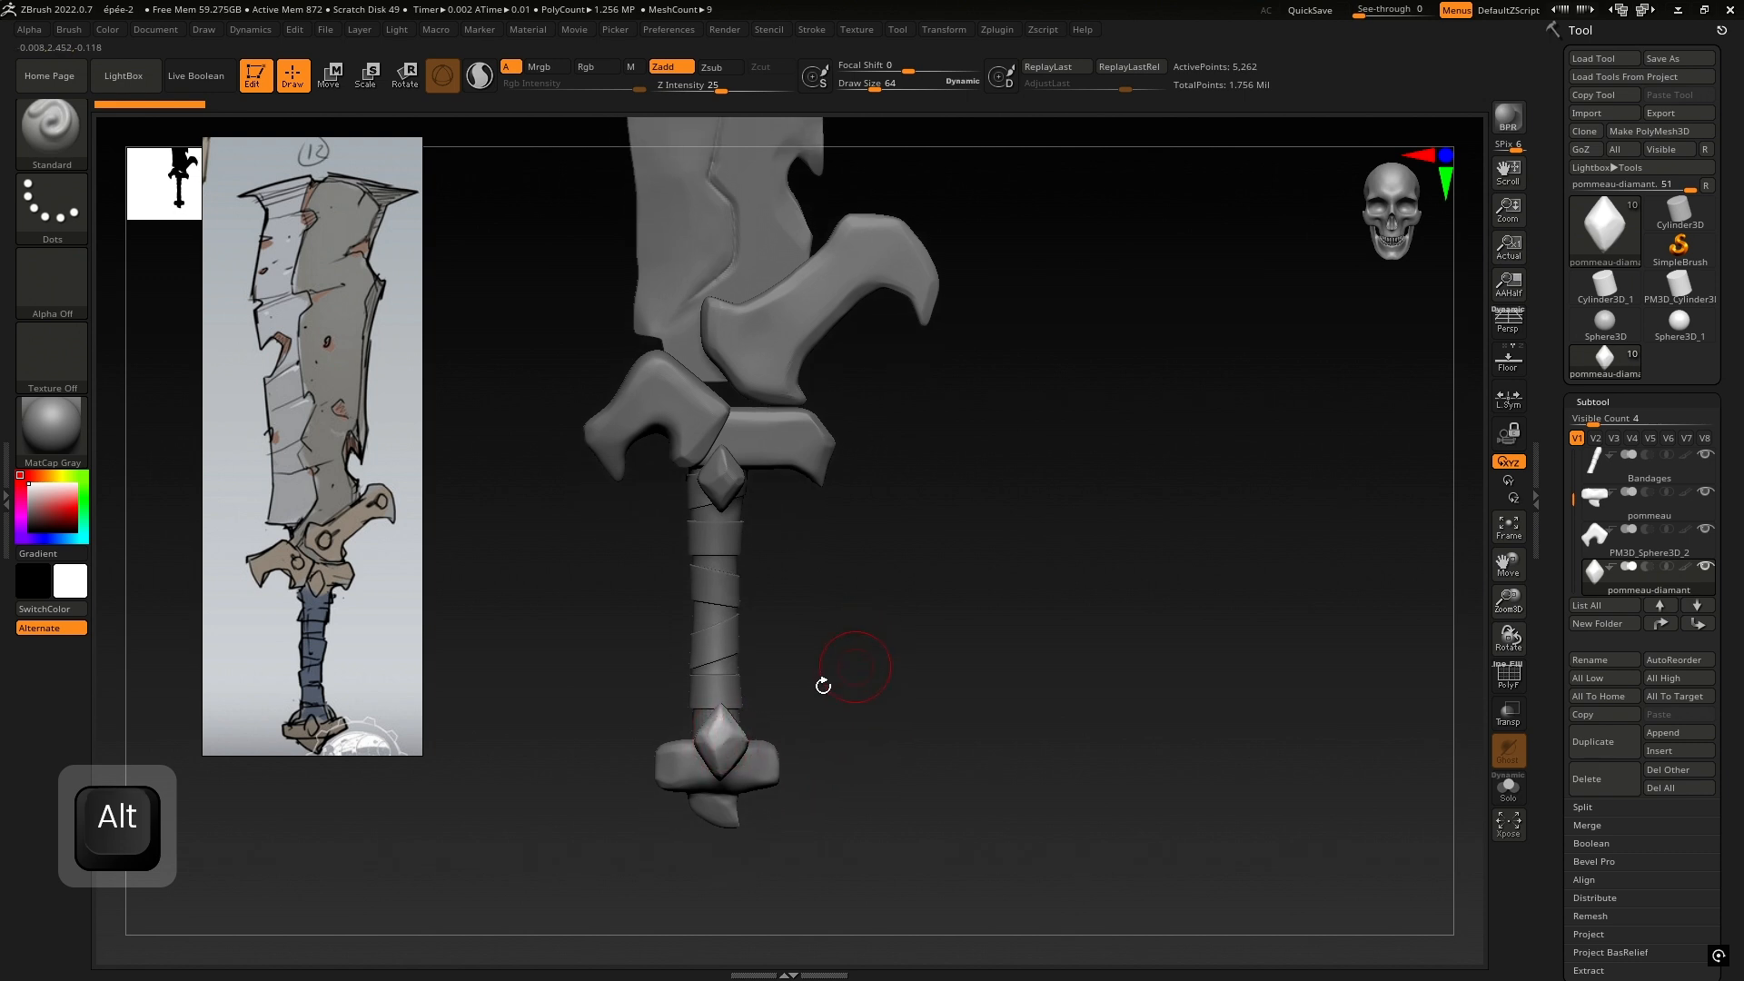
{"action": "key", "text": "w"}
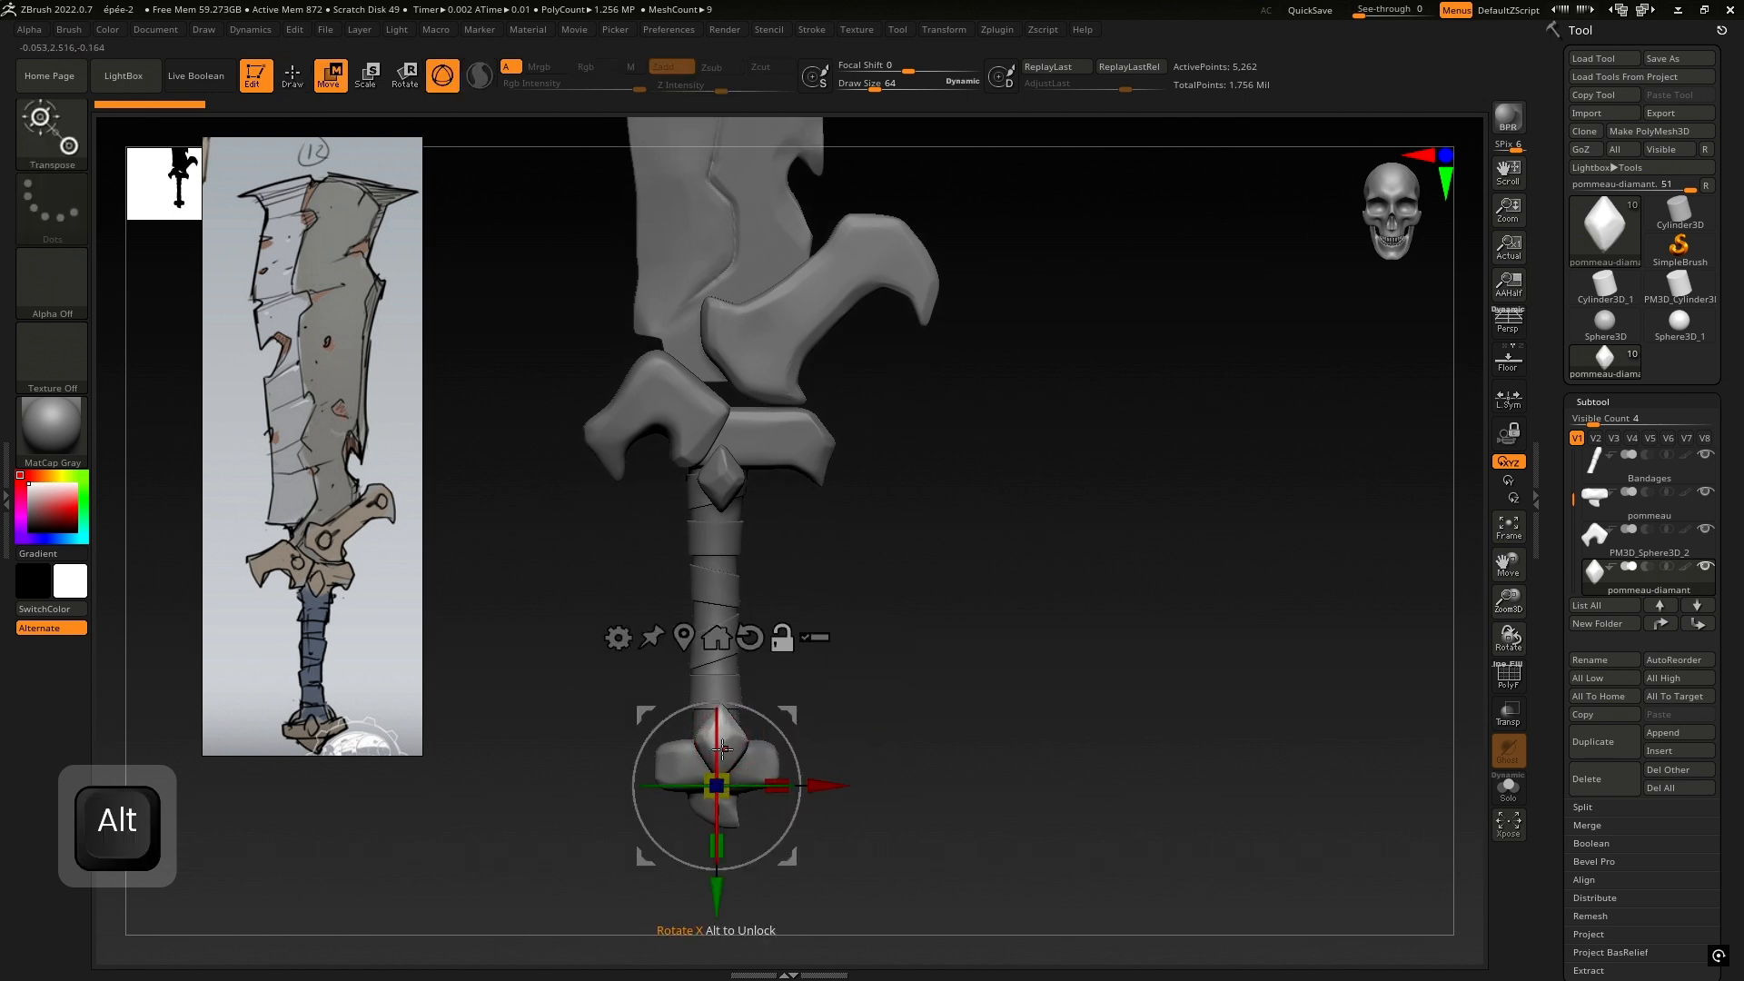
{"action": "left_click", "coordinate": [733, 733], "text": "alt"}
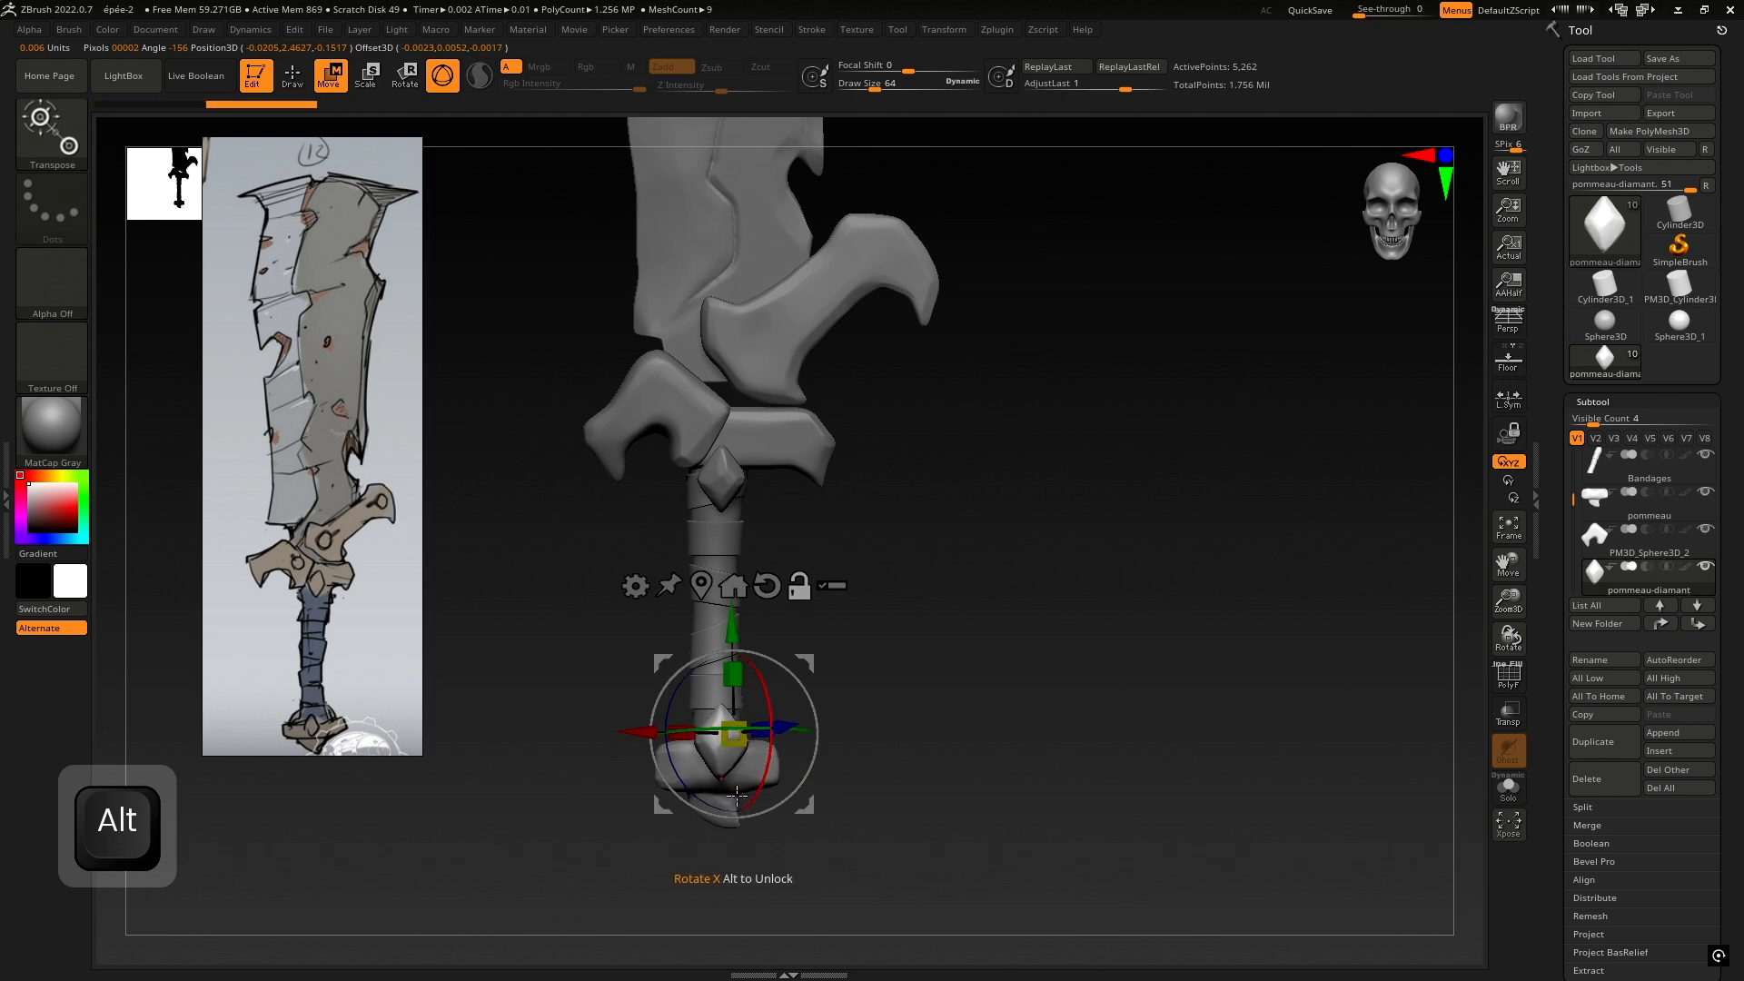
{"action": "left_click", "coordinate": [714, 761], "text": "alt"}
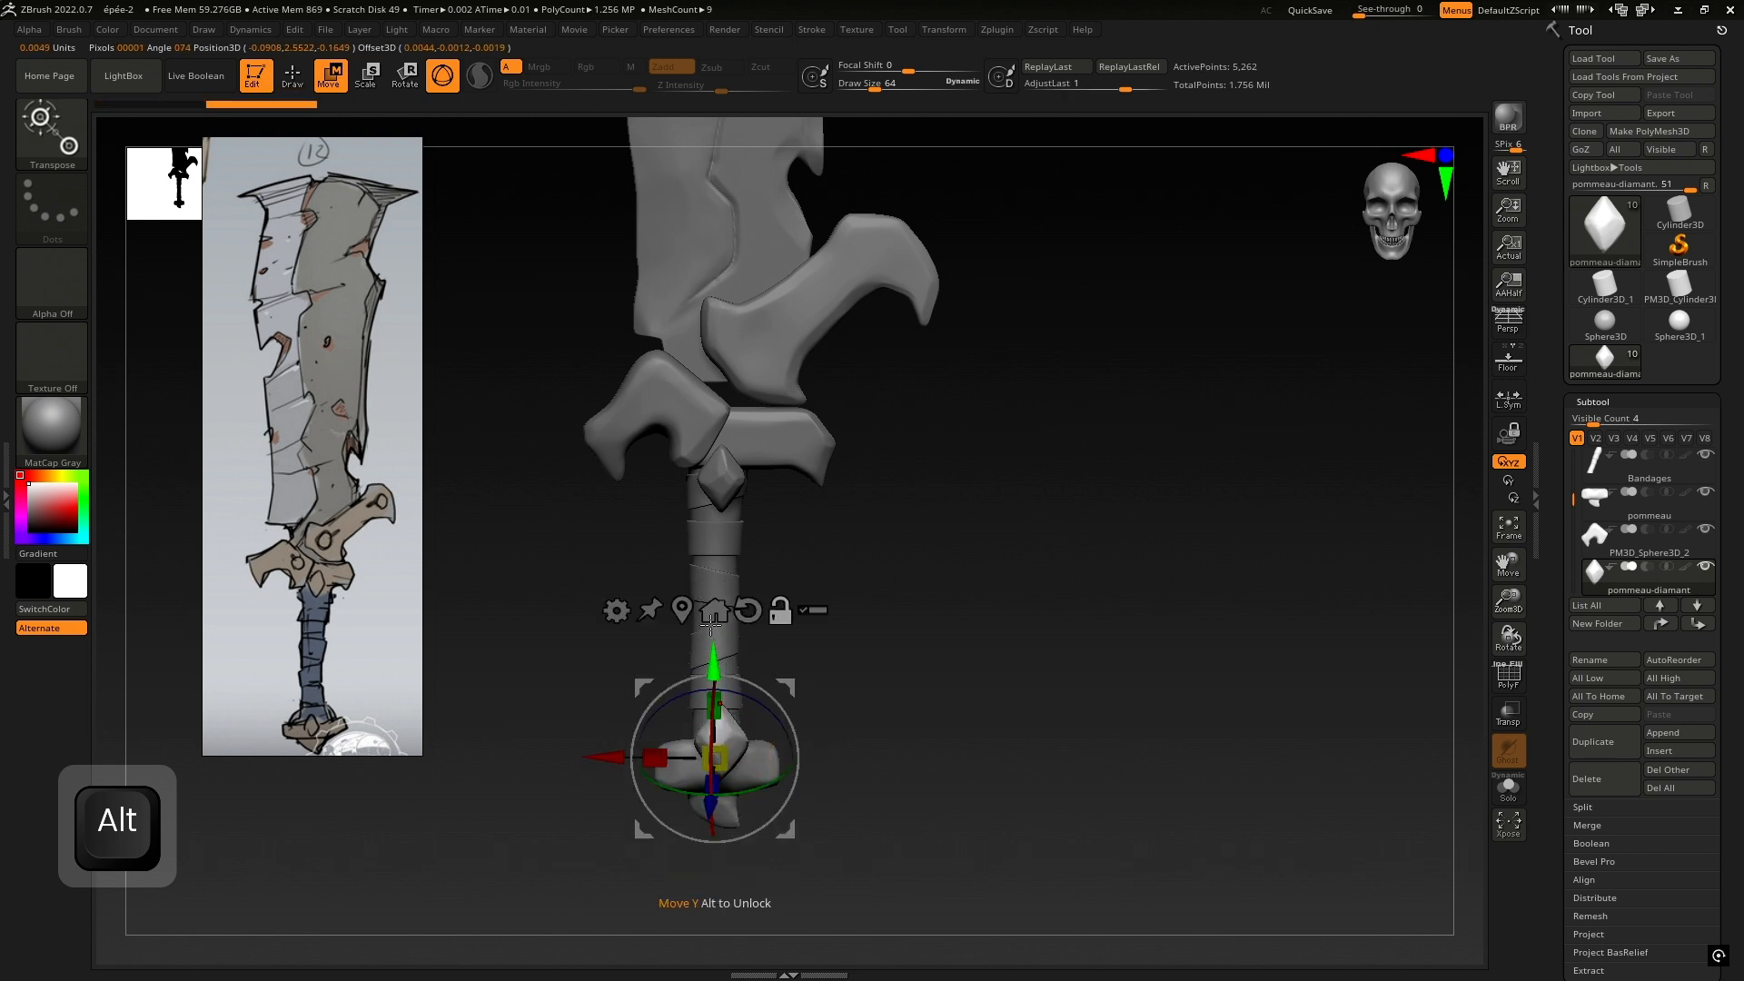
Select the pommel diamond subtool again, then centre the gizmo on its unmasked mesh and reset the gizmo's orientation
{"action": "left_click", "coordinate": [673, 408], "text": "alt"}
{"action": "left_click", "coordinate": [759, 347], "text": "alt"}
{"action": "left_click", "coordinate": [715, 745], "text": "alt"}
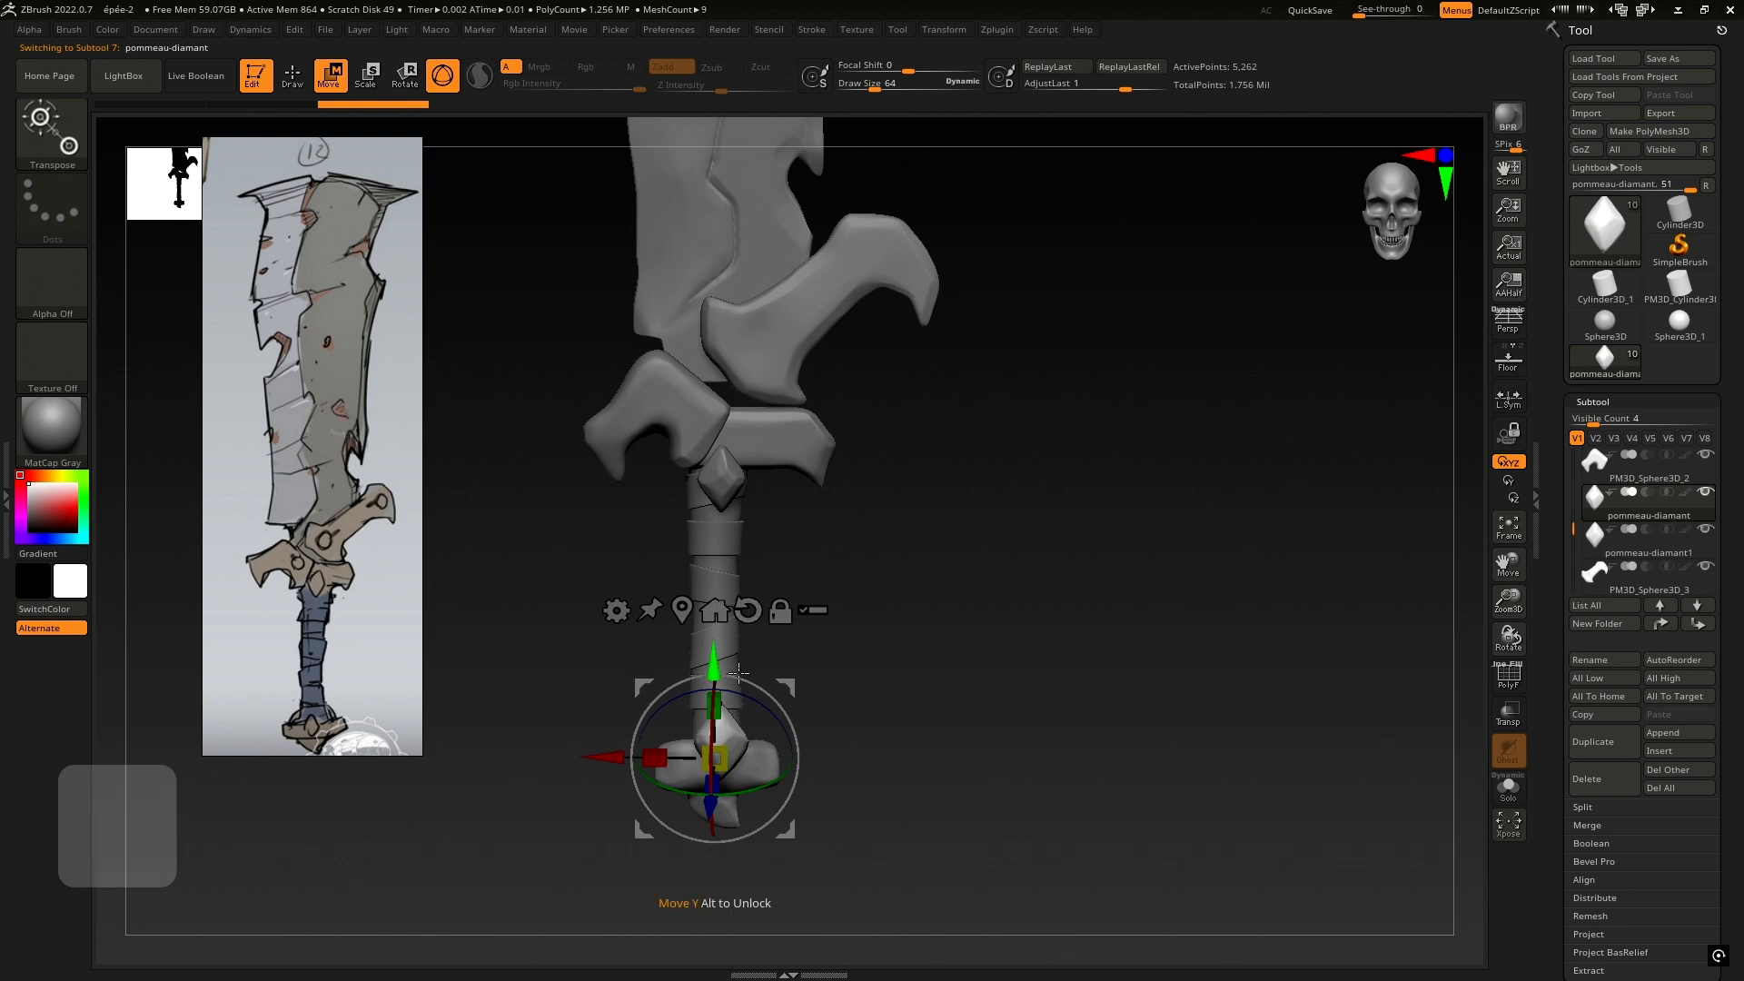
{"action": "left_click", "coordinate": [680, 615]}
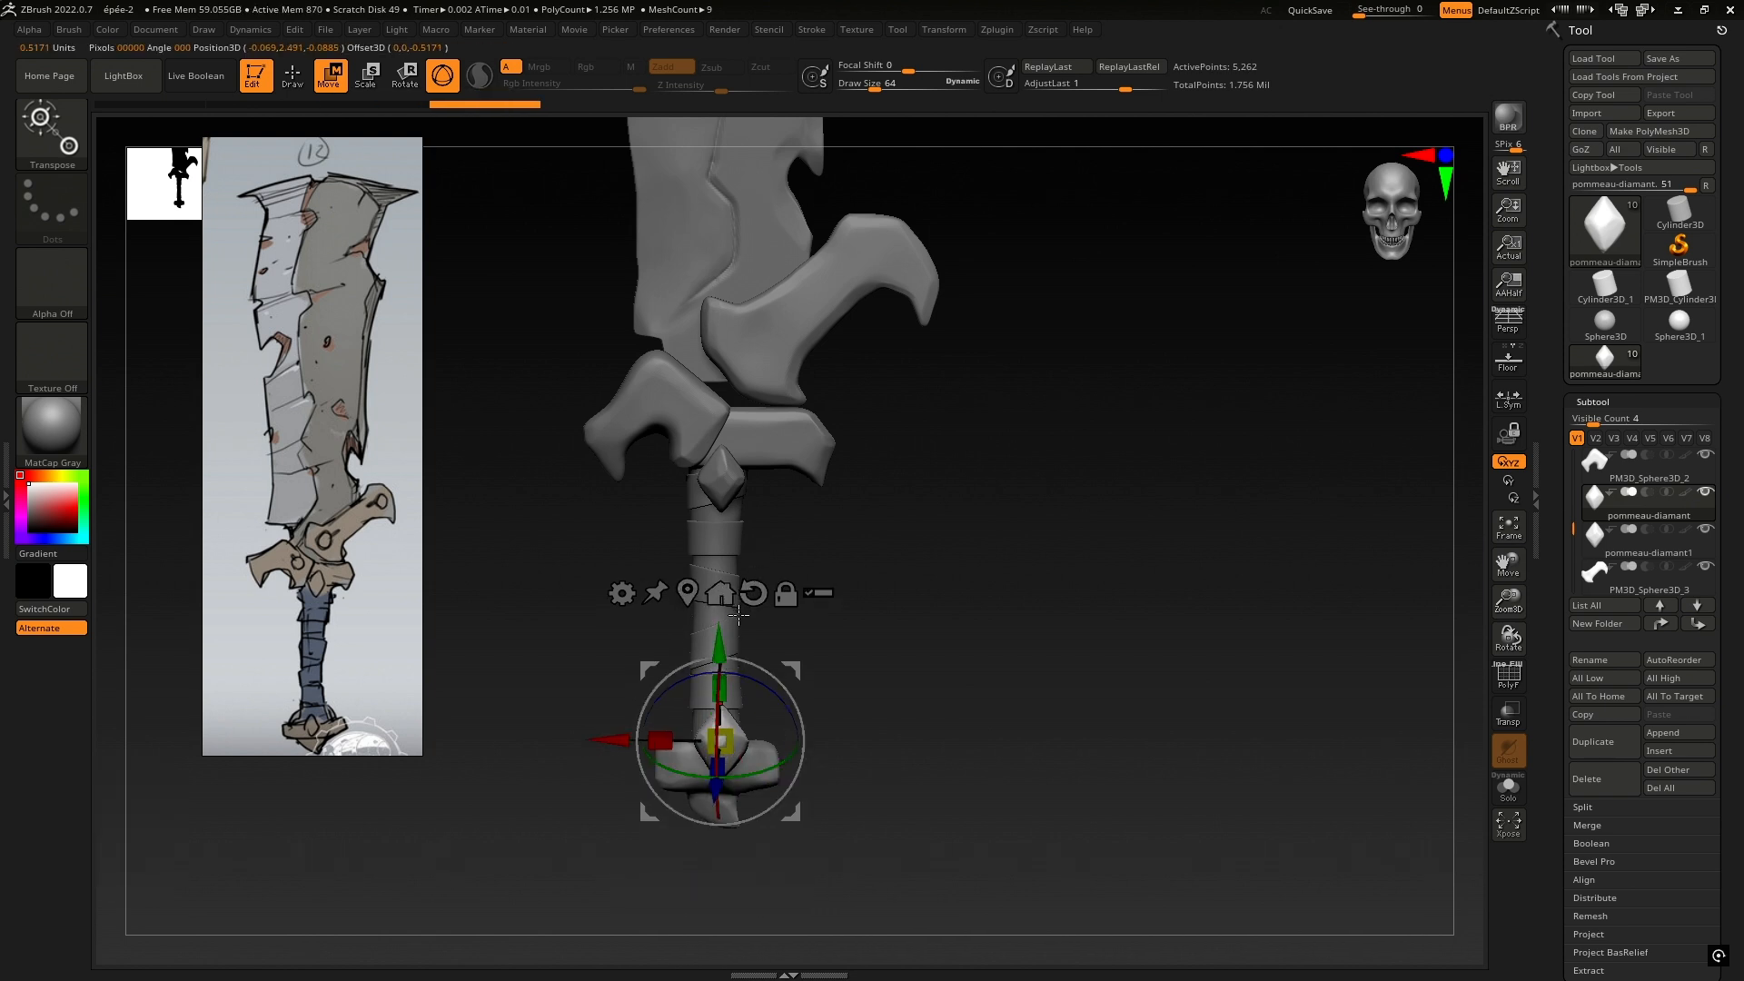
{"action": "key", "text": "alt"}
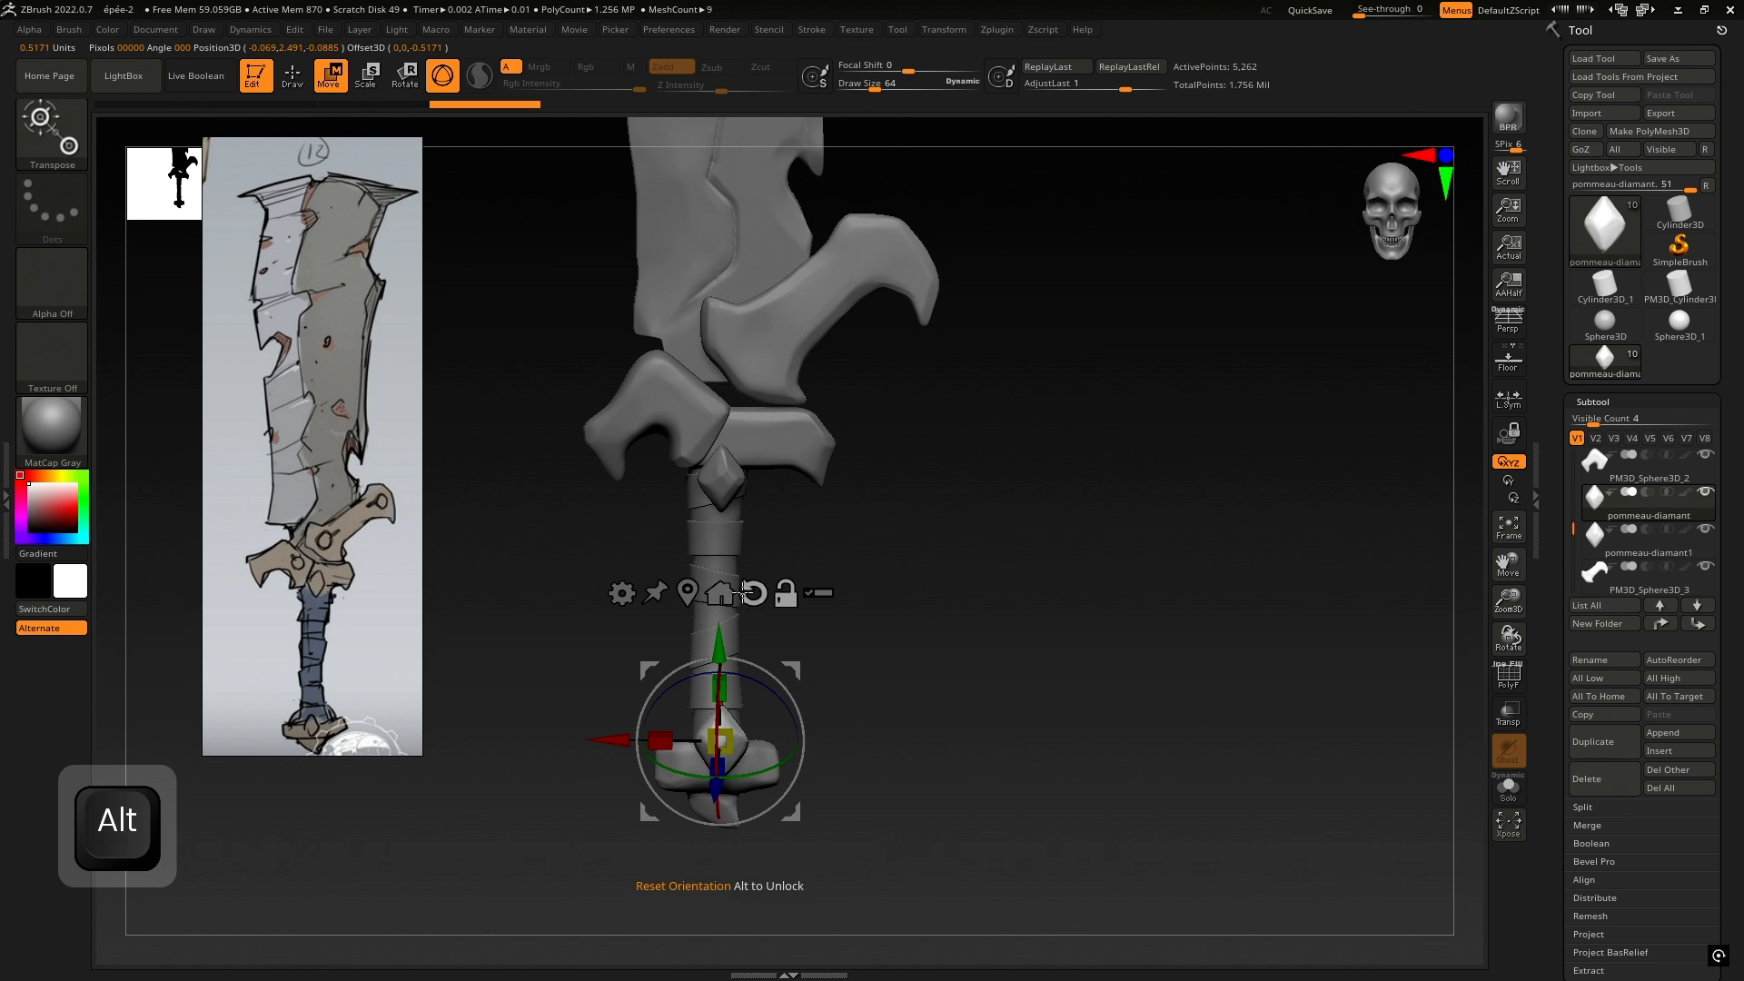
{"action": "key", "text": "ctrl"}
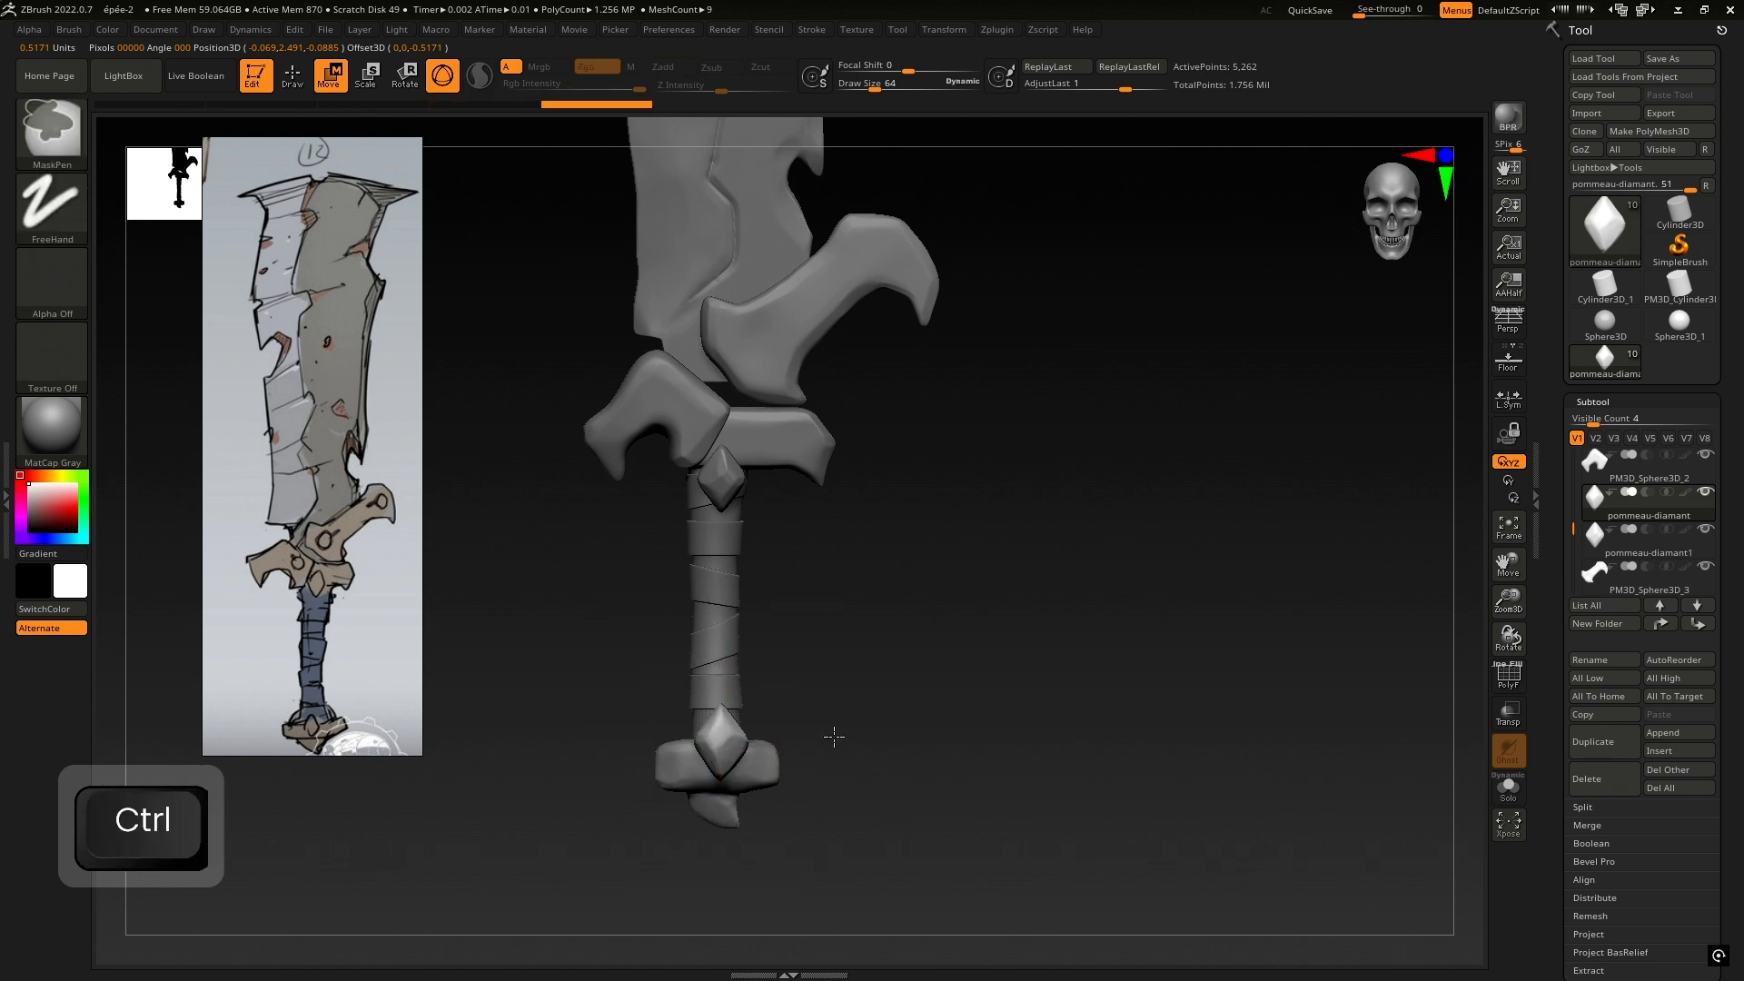
Select the diamond just below the guard and move it slightly upward in the screen plane
{"action": "right_click_drag", "start_coordinate": [834, 736], "coordinate": [832, 772], "text": "ctrl"}
{"action": "left_click_drag", "start_coordinate": [799, 667], "coordinate": [788, 674]}
{"action": "right_click_drag", "start_coordinate": [852, 405], "coordinate": [860, 557], "text": "alt"}
{"action": "left_click", "coordinate": [732, 534], "text": "alt"}
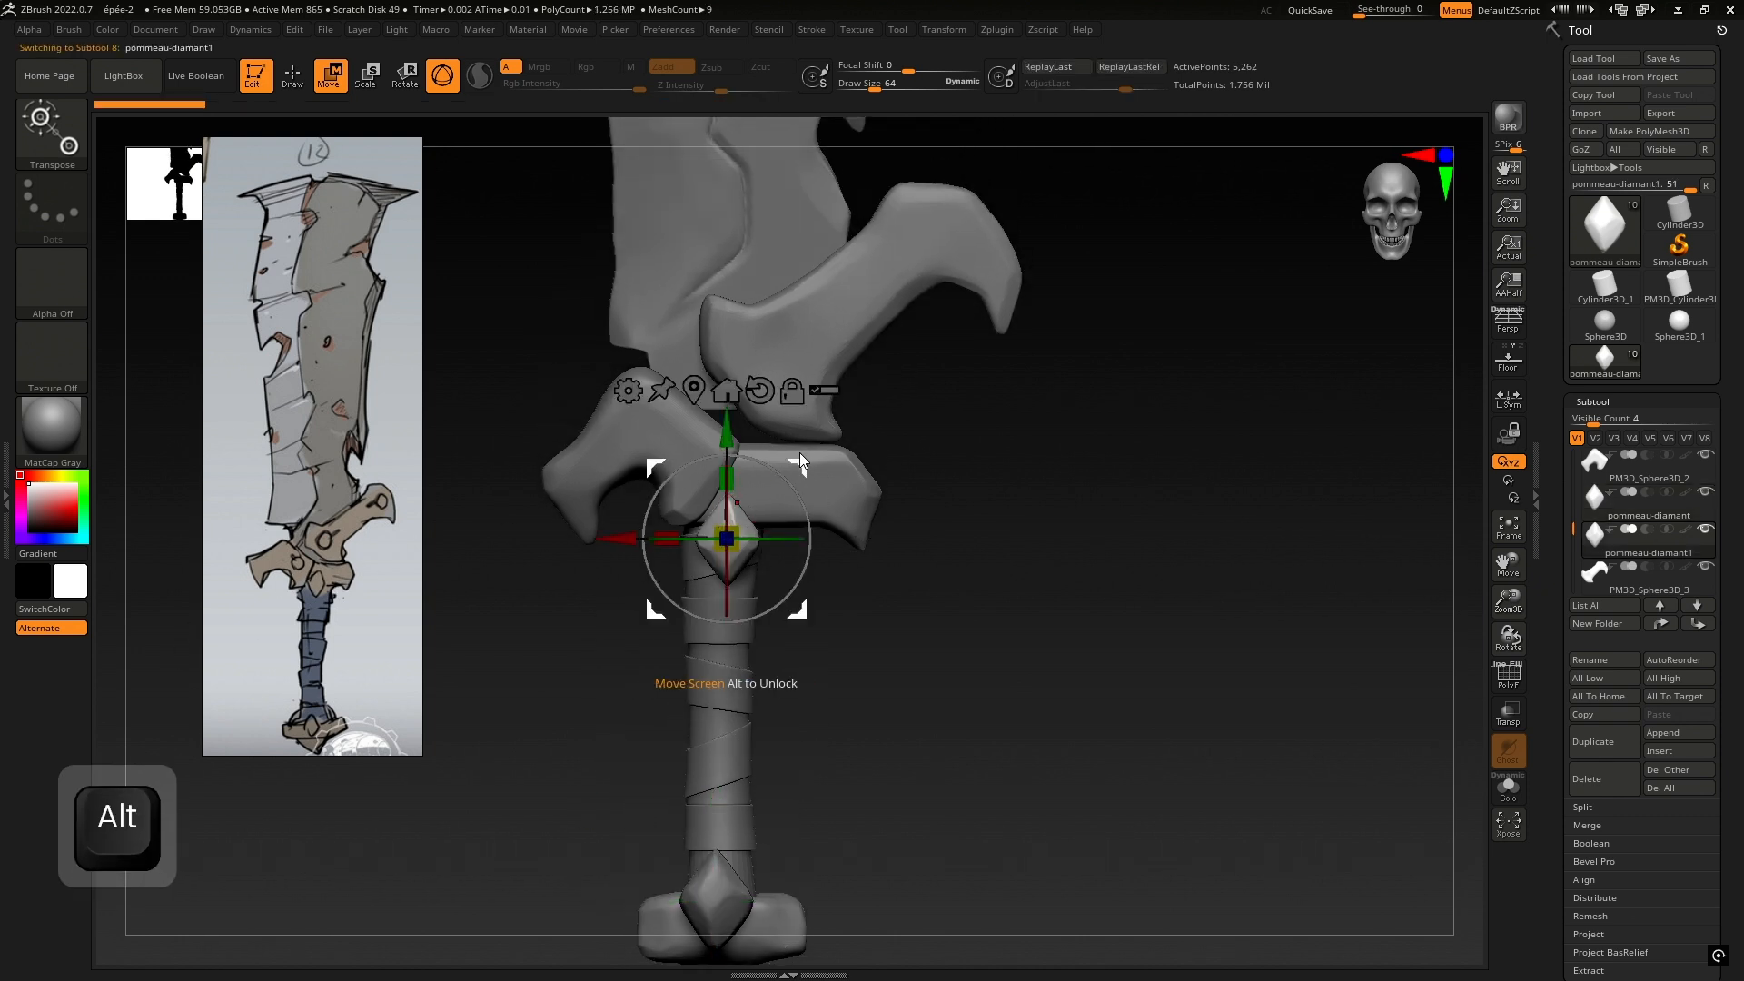
{"action": "left_click_drag", "start_coordinate": [796, 456], "coordinate": [790, 447]}
Move the hooked guard piece opposite the short one about -0.0383 along X, and shift it slightly along Z in side view
{"action": "left_click", "coordinate": [651, 422], "text": "alt"}
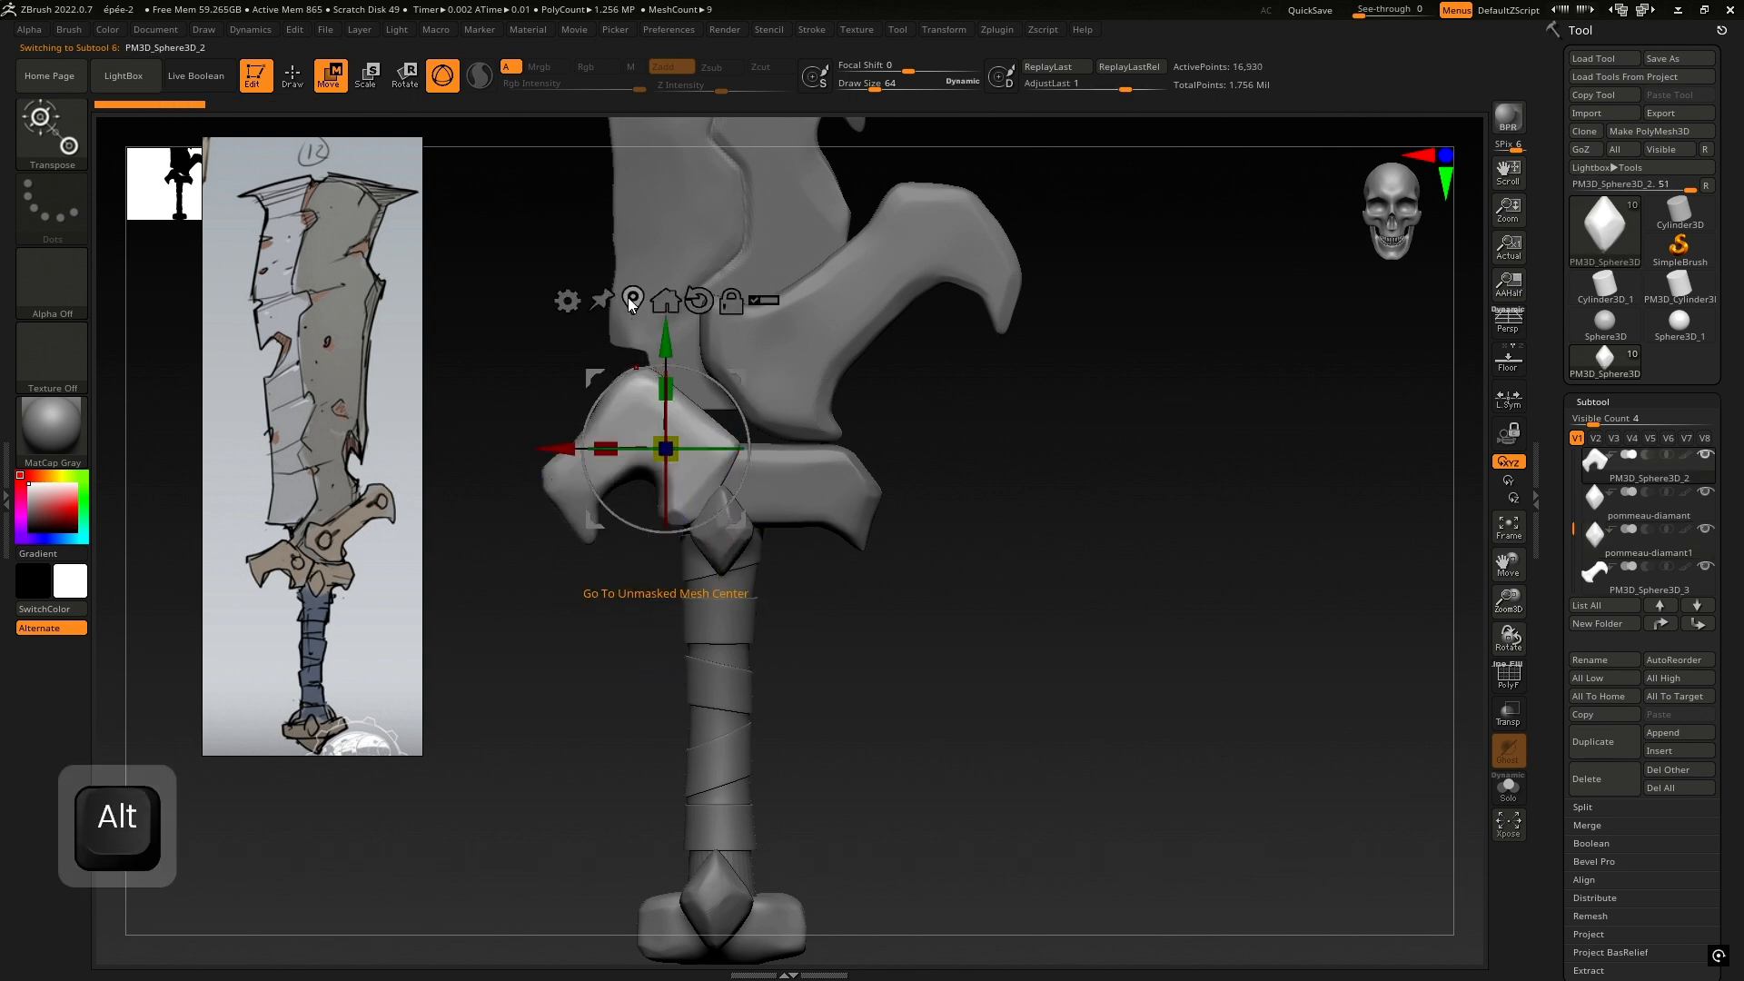
{"action": "left_click_drag", "start_coordinate": [559, 449], "coordinate": [519, 457], "text": "alt"}
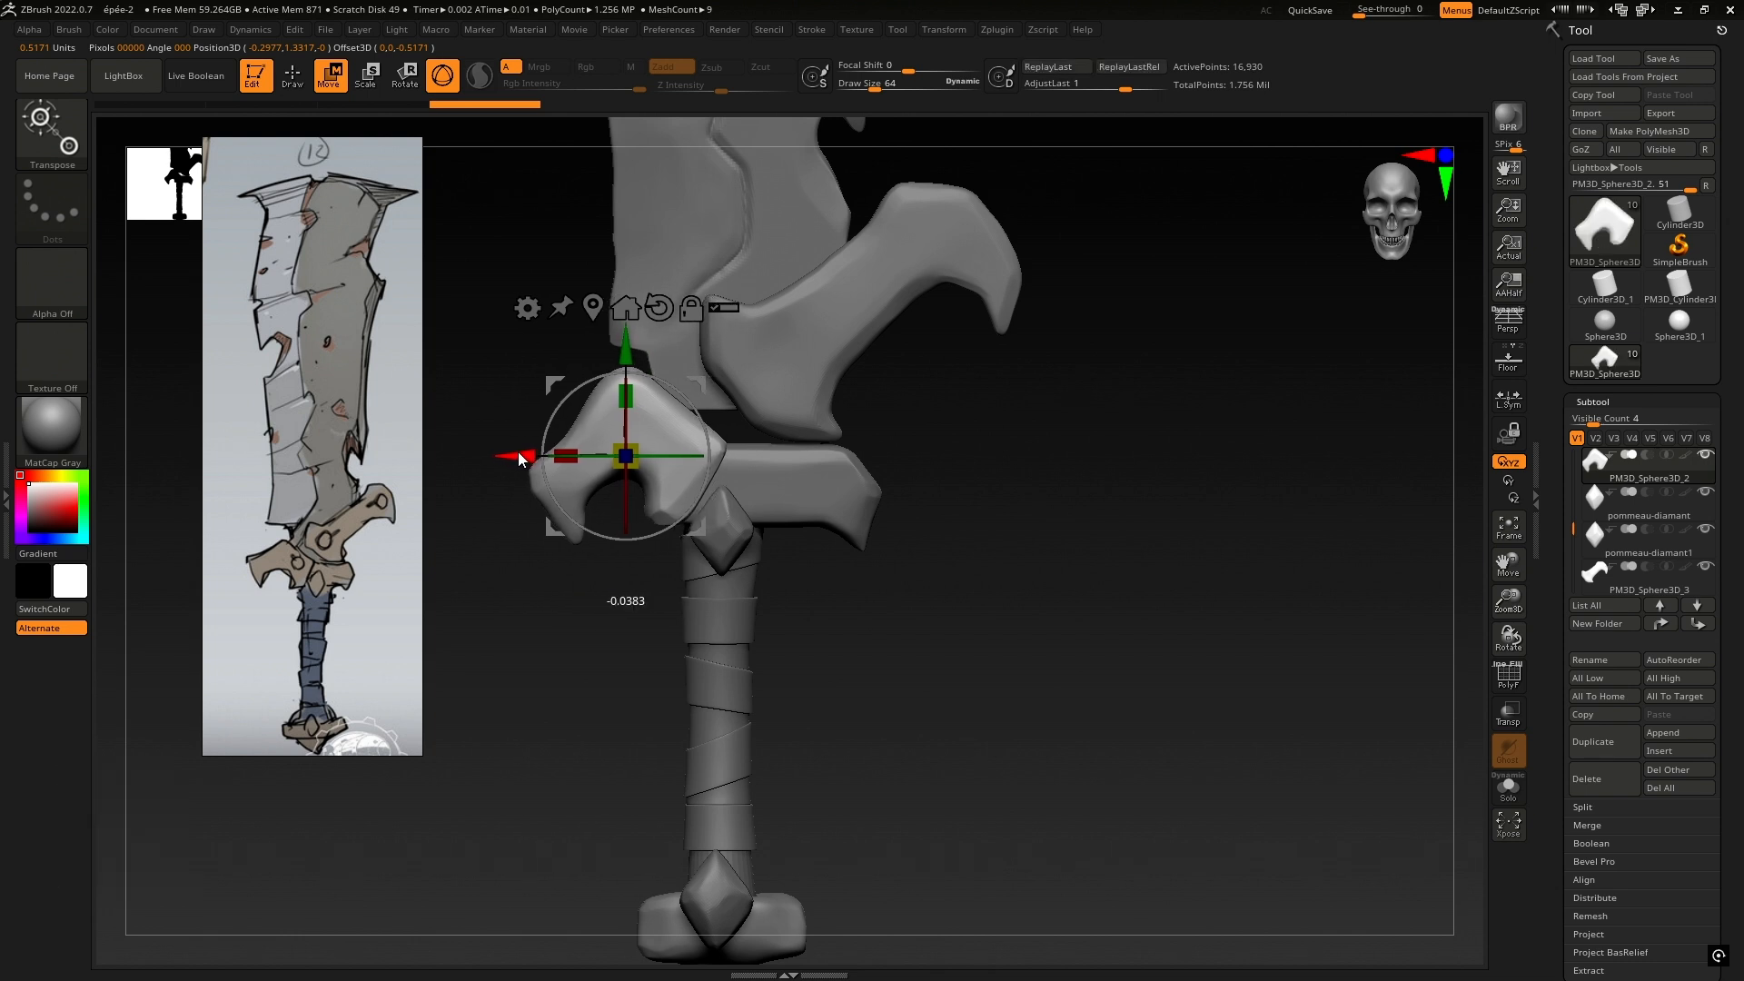
{"action": "left_click_drag", "start_coordinate": [781, 531], "coordinate": [852, 530]}
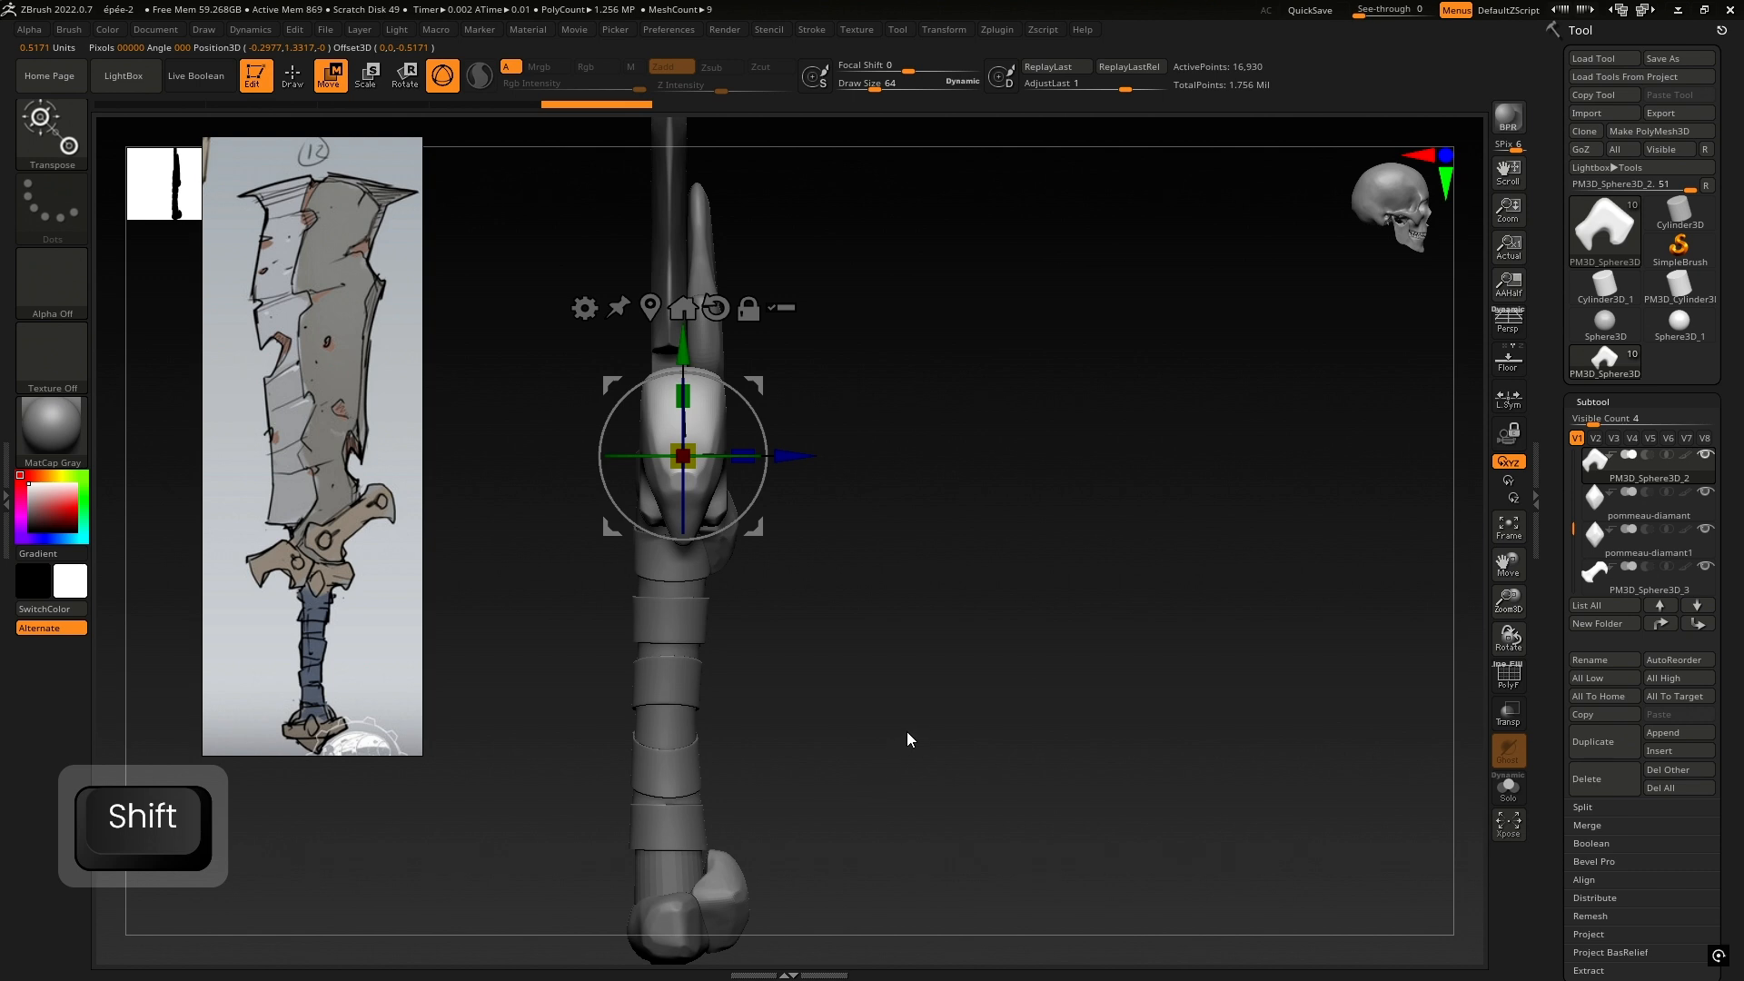
{"action": "left_click_drag", "start_coordinate": [902, 736], "coordinate": [943, 593], "text": "alt"}
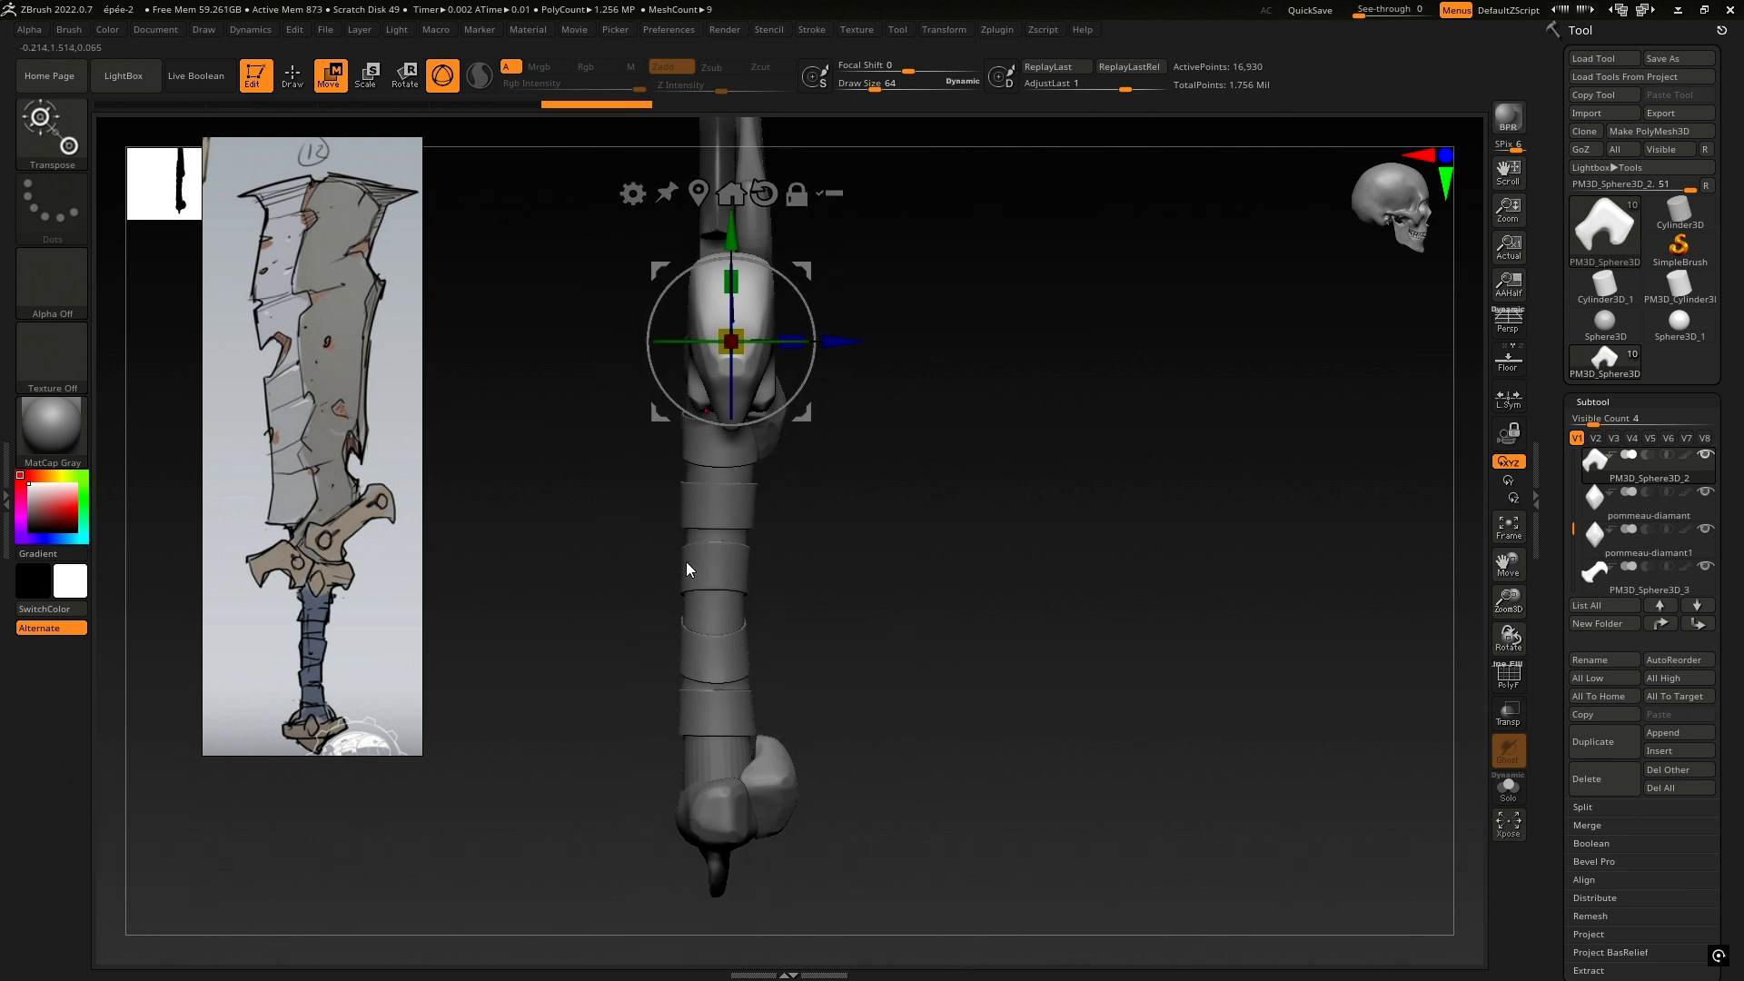
{"action": "right_click_drag", "start_coordinate": [728, 630], "coordinate": [865, 598], "text": "ctrl"}
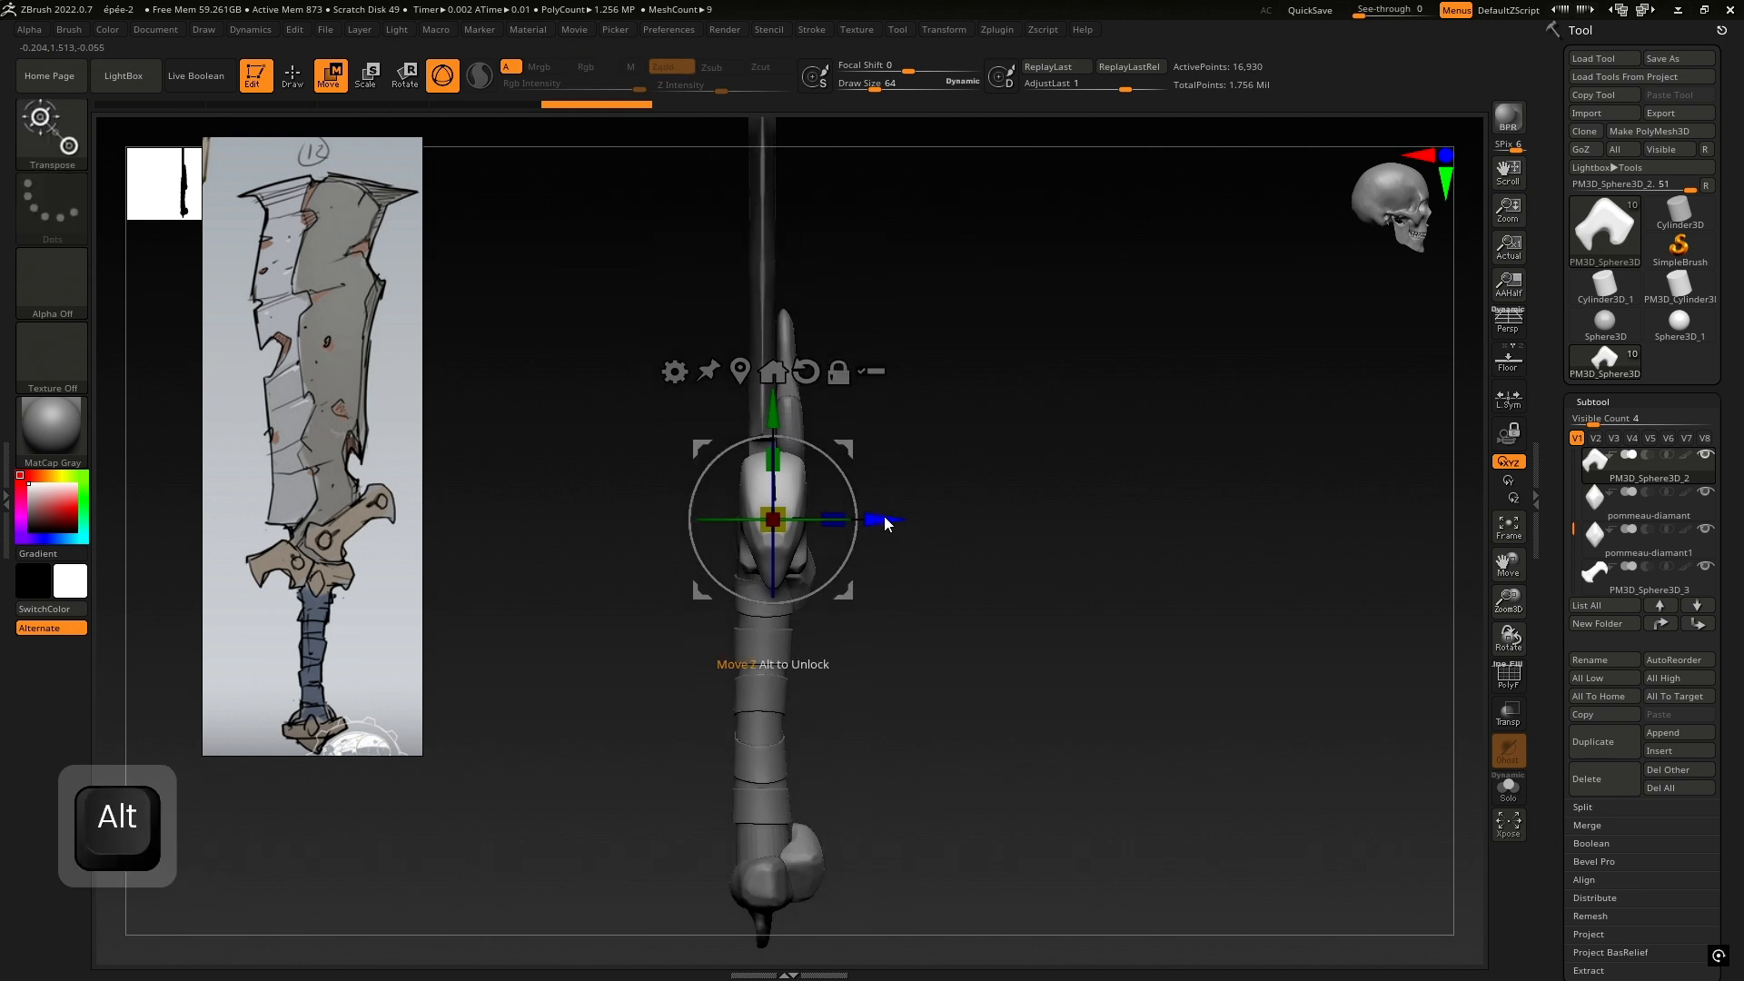
{"action": "left_click_drag", "start_coordinate": [886, 524], "coordinate": [875, 524]}
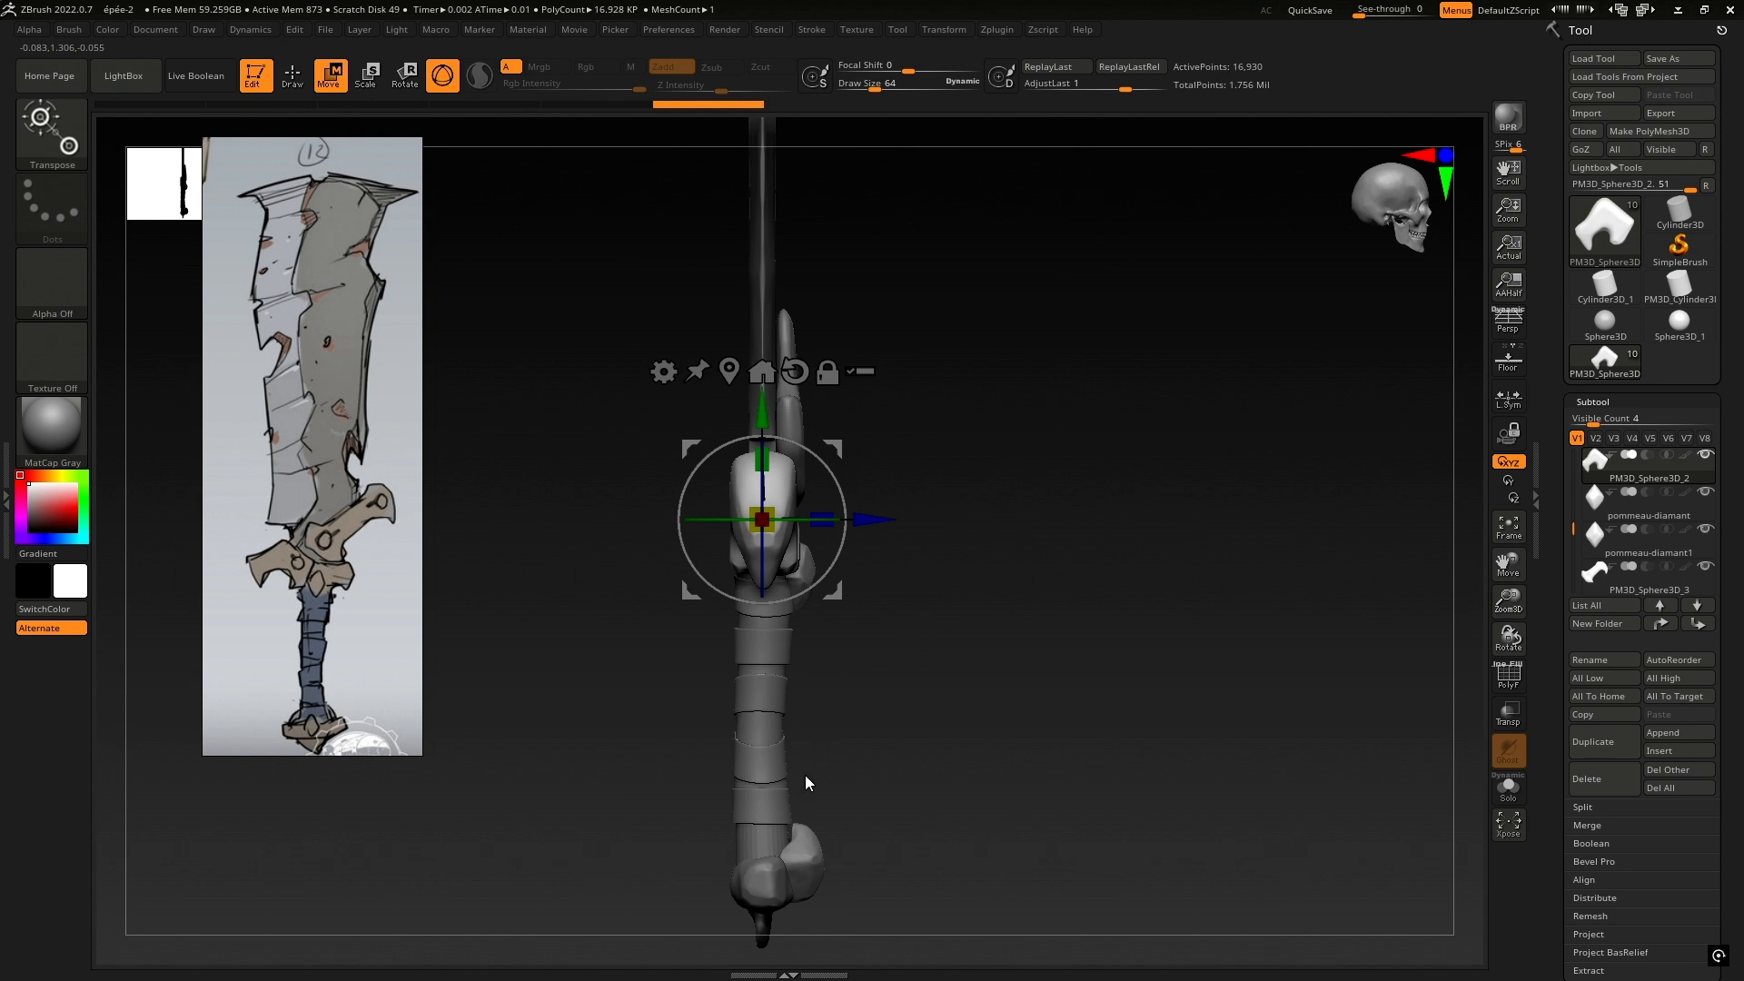
{"action": "left_click_drag", "start_coordinate": [860, 755], "coordinate": [942, 635]}
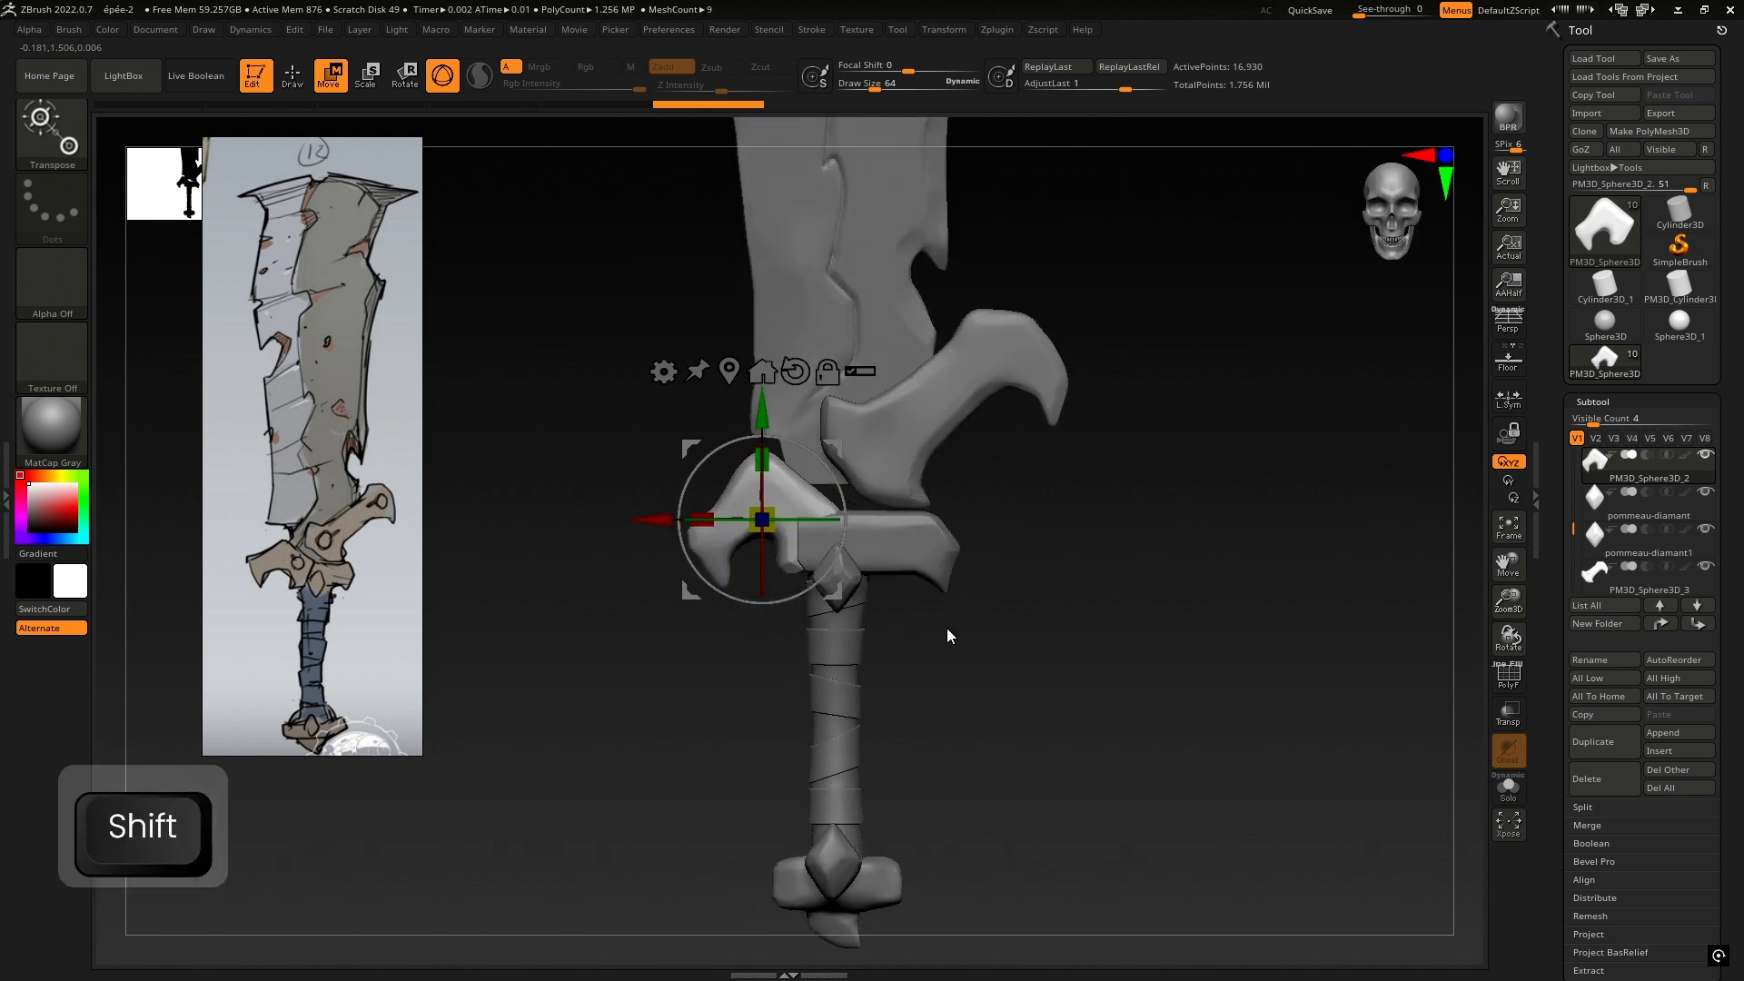
Select the short guard piece, switch to the diamond below the guard, and enable transposing of all selected subtools
{"action": "left_click", "coordinate": [909, 535], "text": "alt"}
{"action": "left_click_drag", "start_coordinate": [1149, 517], "coordinate": [1005, 537], "text": "shift"}
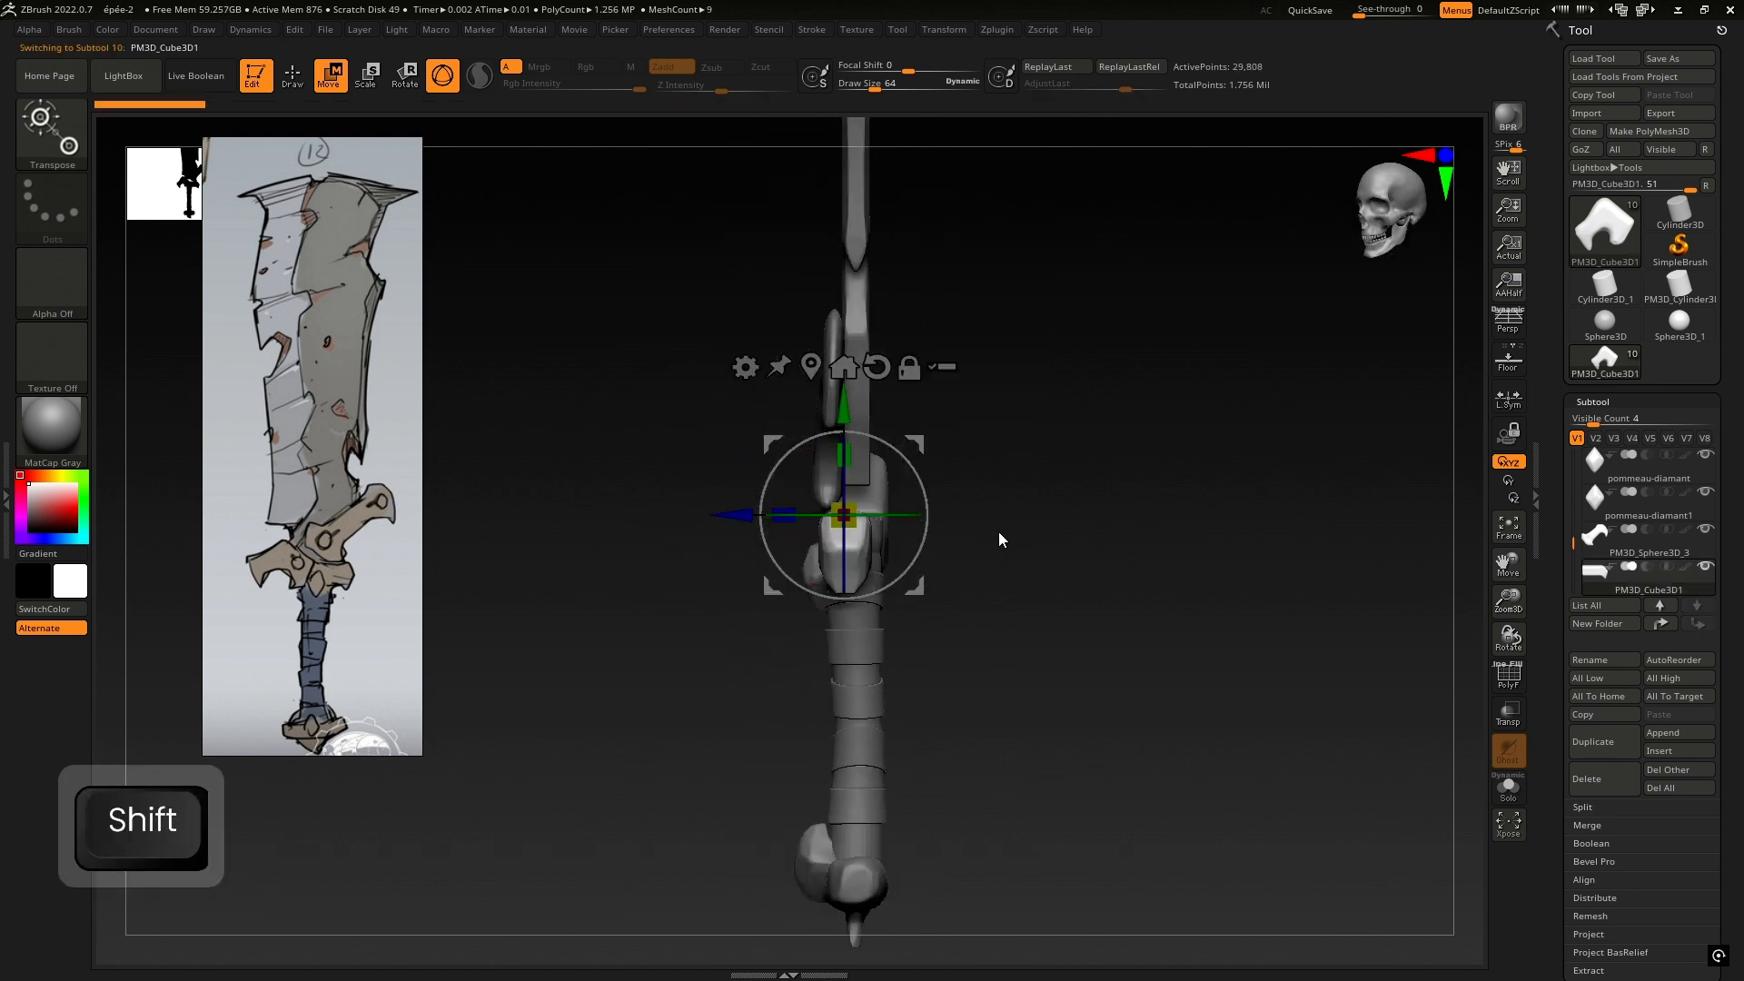
{"action": "right_click_drag", "start_coordinate": [787, 657], "coordinate": [1110, 569], "text": "ctrl"}
{"action": "left_click", "coordinate": [794, 607], "text": "alt"}
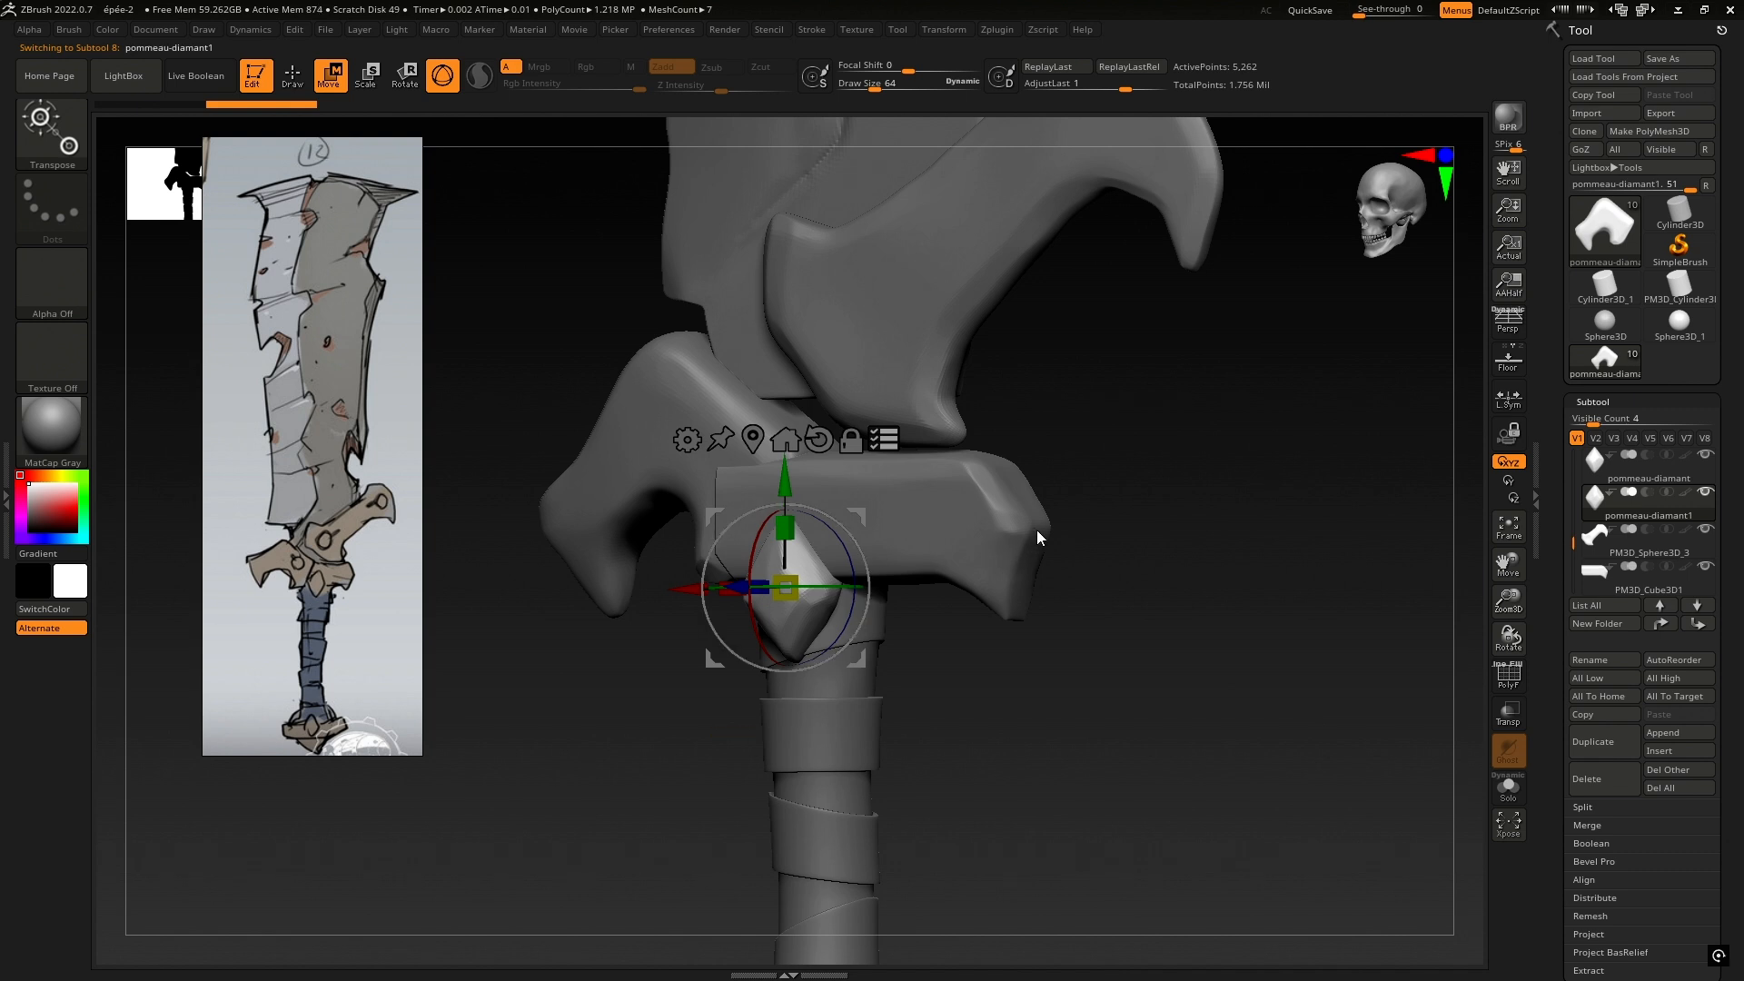
{"action": "mouse_move", "coordinate": [1038, 537]}
{"action": "right_mouse_down"}
{"action": "mouse_move", "coordinate": [1074, 537]}
{"action": "mouse_move", "coordinate": [1040, 532]}
{"action": "right_mouse_up"}
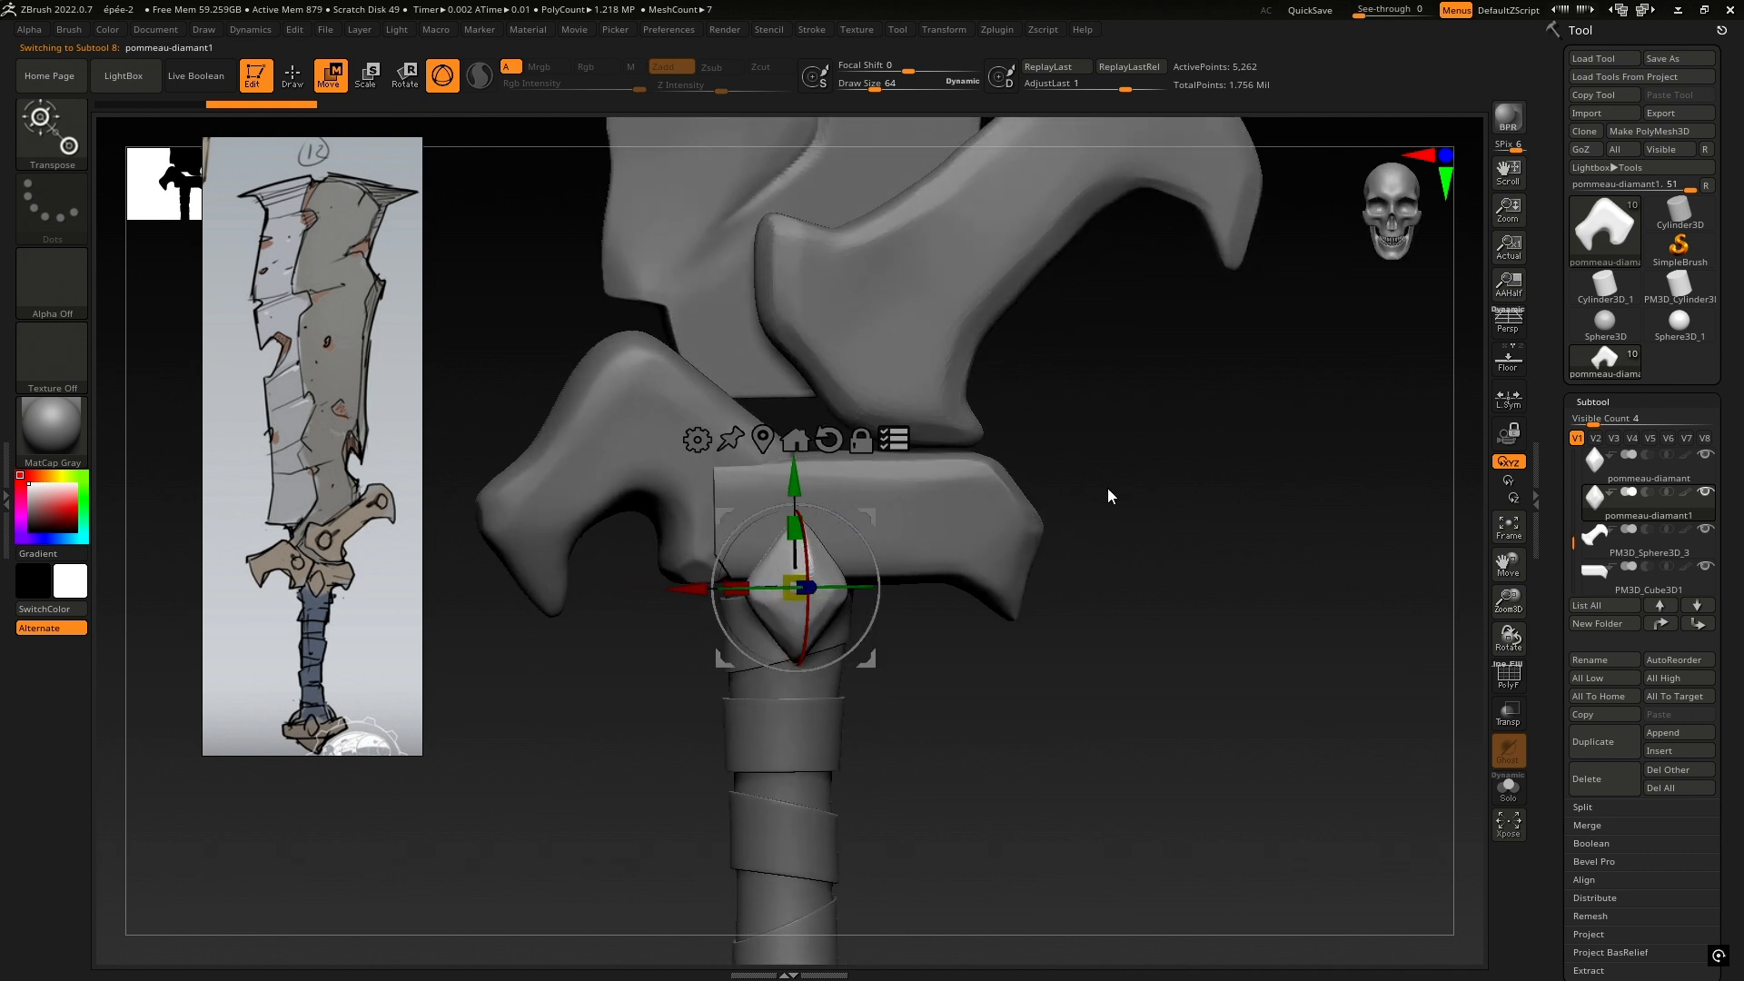
Limit the transpose selection to the short guard piece and the diamond below the guard
{"action": "left_click_drag", "start_coordinate": [1189, 473], "coordinate": [975, 534], "text": "ctrl+shift"}
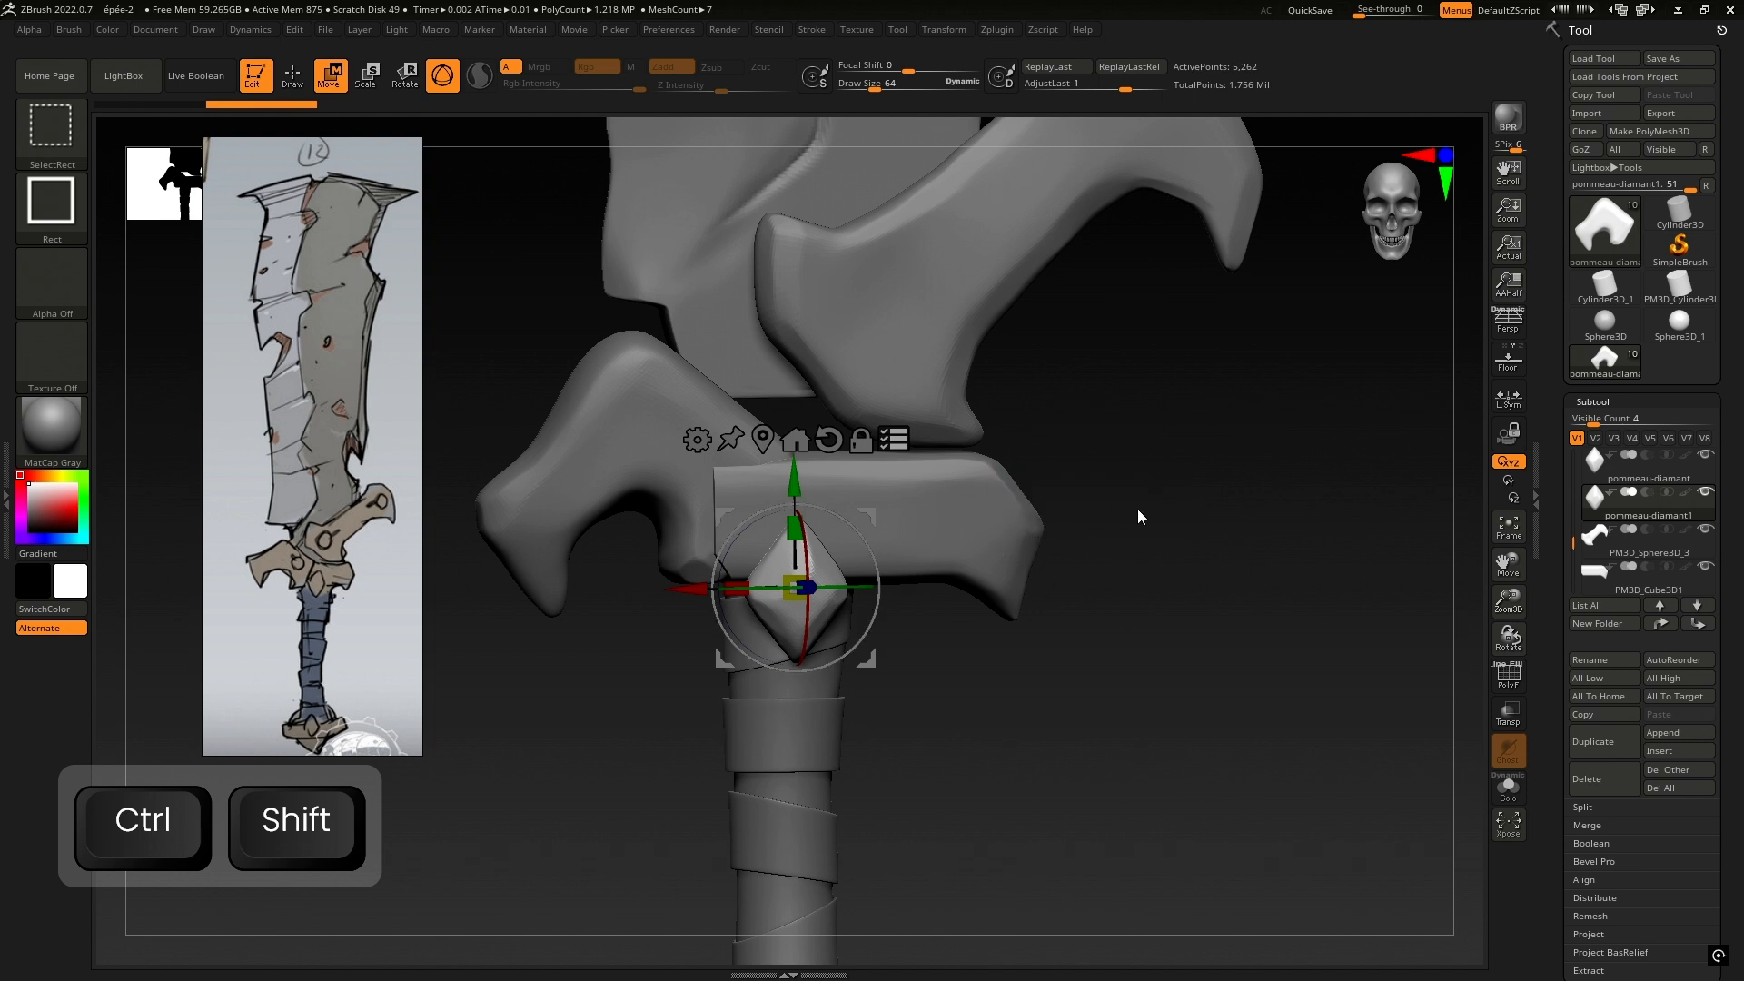
{"action": "left_click_drag", "start_coordinate": [1192, 491], "coordinate": [954, 564], "text": "ctrl+shift"}
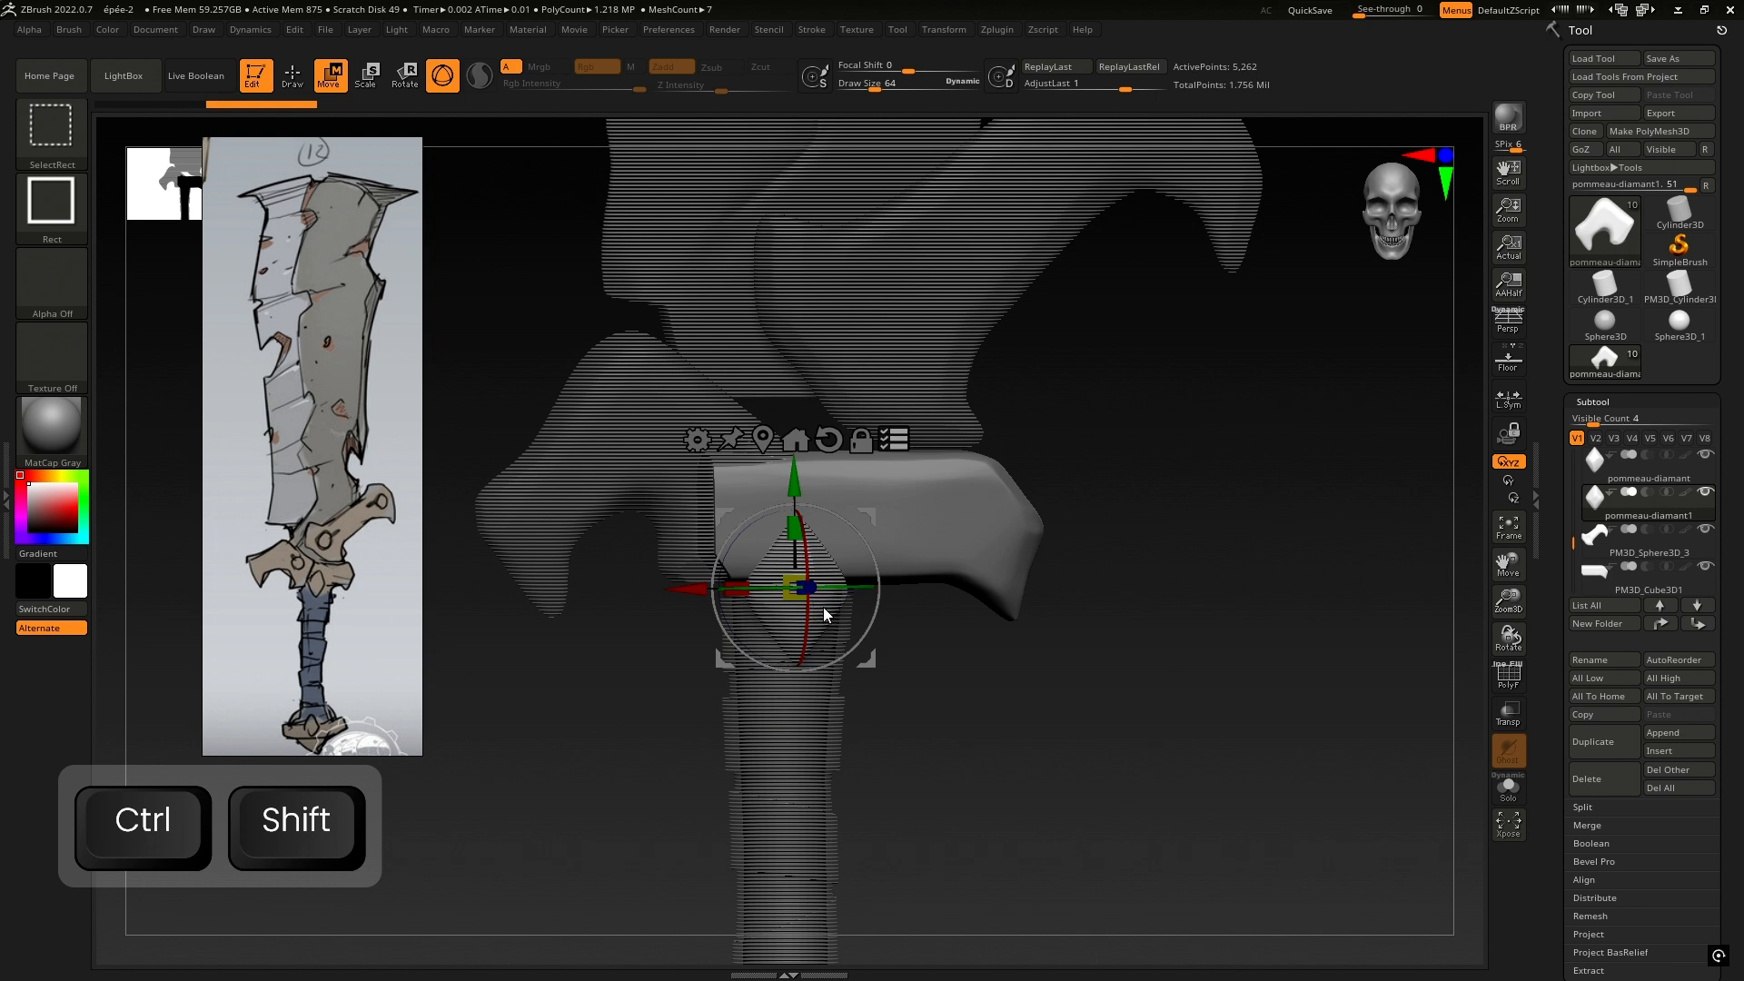
{"action": "left_click", "coordinate": [824, 609], "text": "ctrl+shift"}
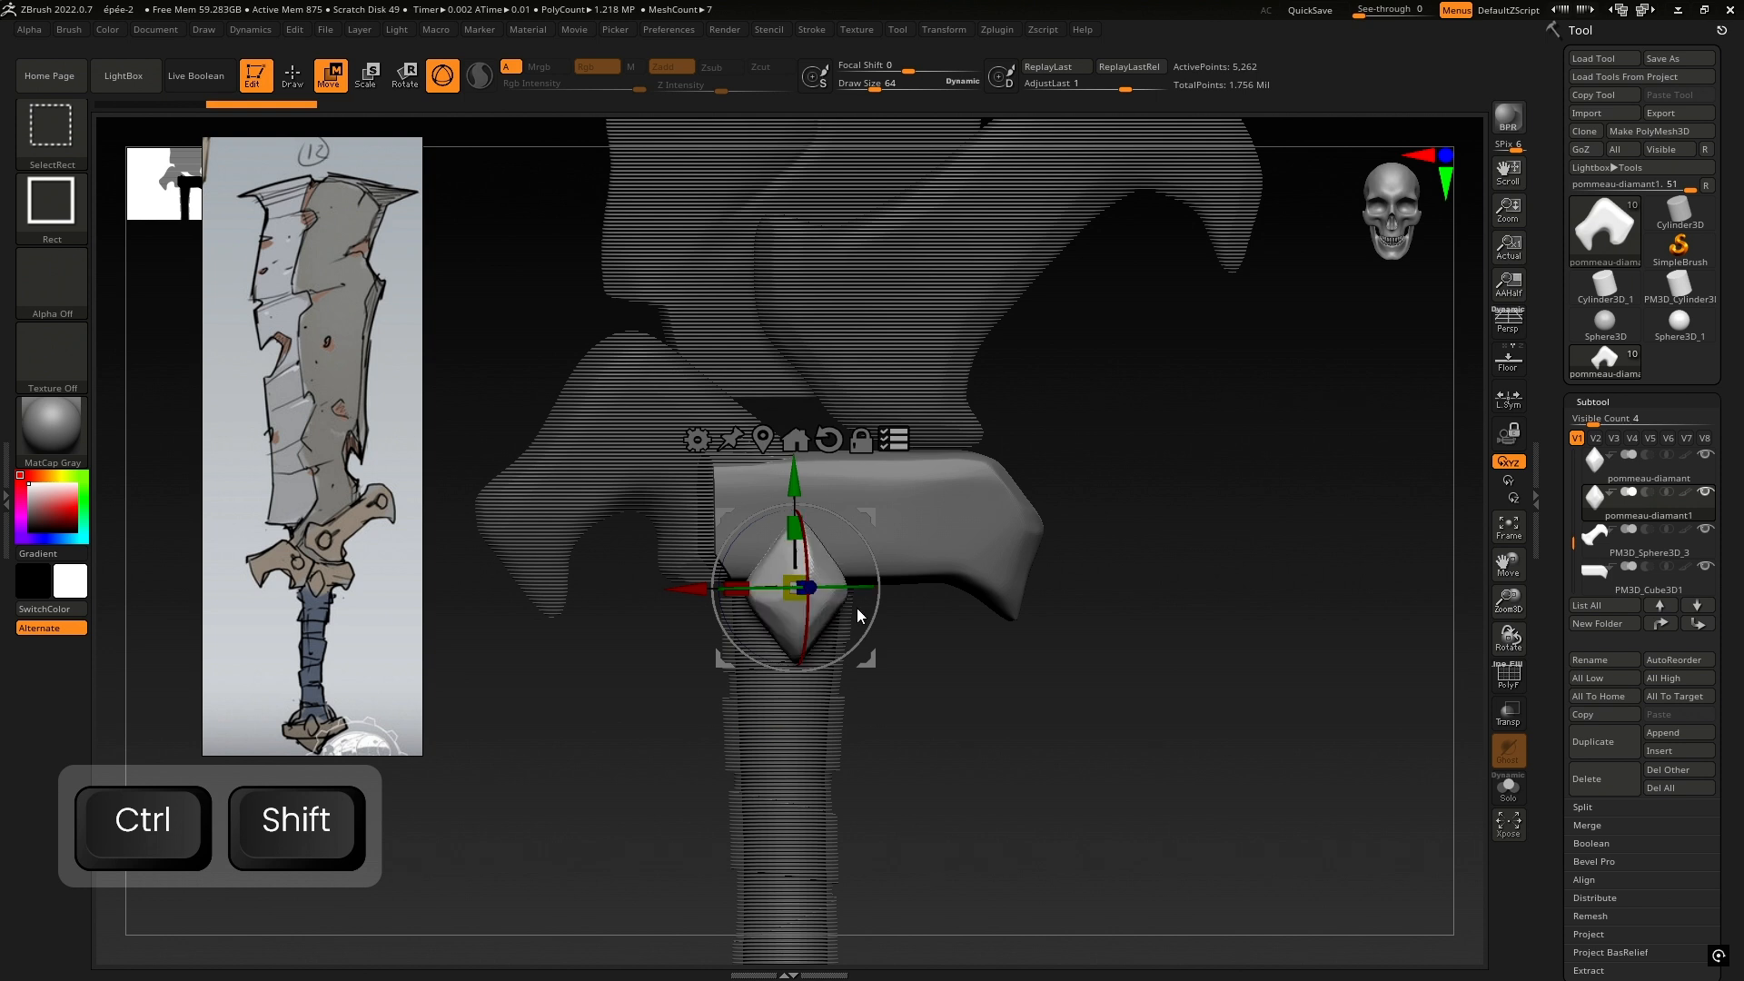
Invert the subtool transpose selection, then restore all visible subtools to it
{"action": "left_click", "coordinate": [1179, 497], "text": "ctrl+shift"}
{"action": "left_click_drag", "start_coordinate": [1172, 389], "coordinate": [752, 180], "text": "ctrl+shift"}
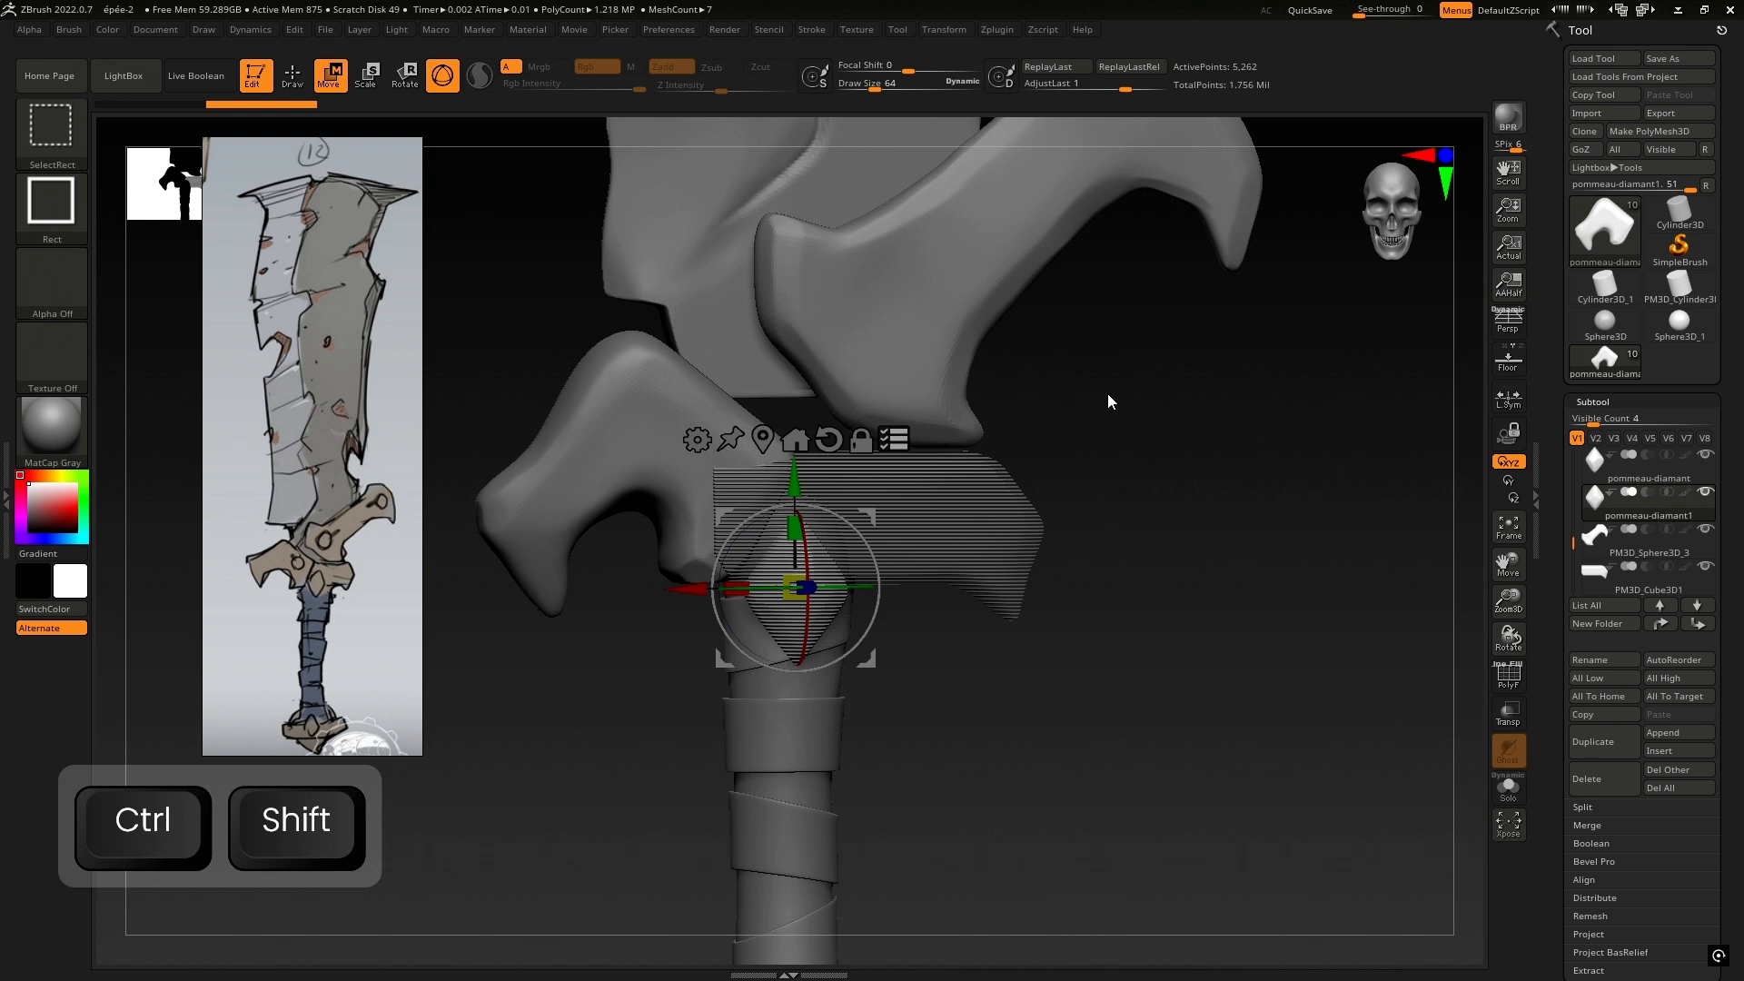
{"action": "left_click", "coordinate": [1172, 451], "text": "ctrl+shift"}
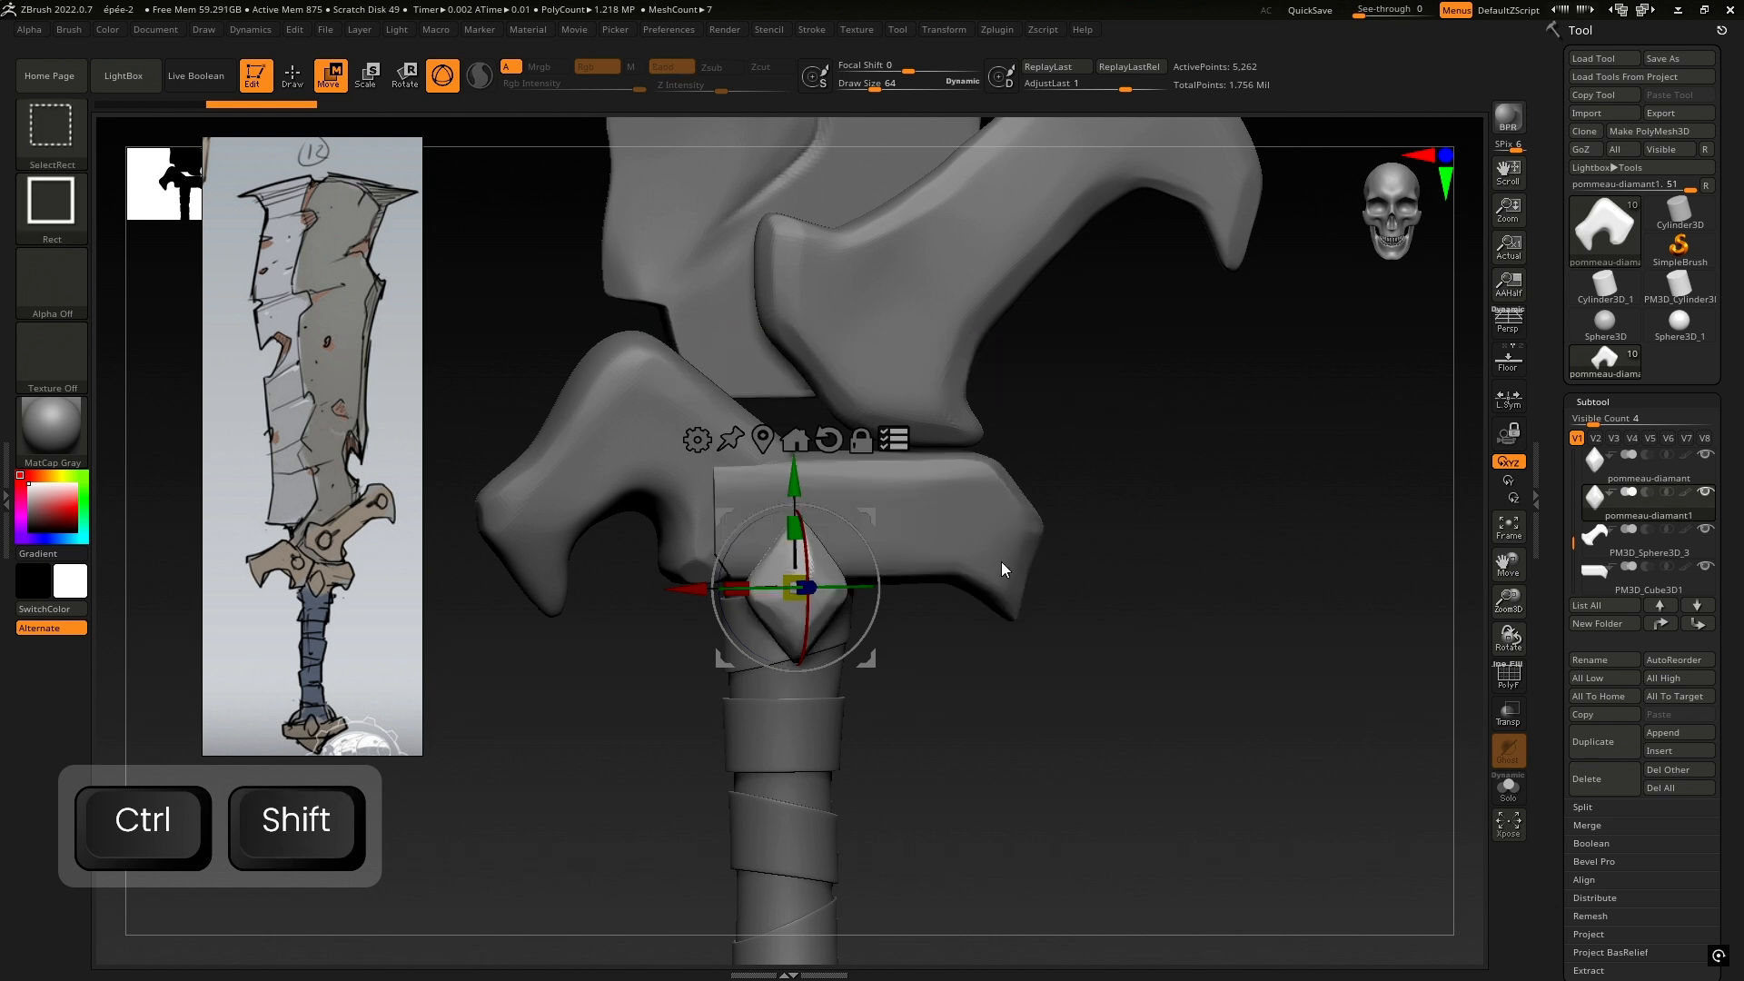
Deselect every subtool for transposing, then include all of them again
{"action": "left_click", "coordinate": [1205, 430], "text": "ctrl+alt+shift"}
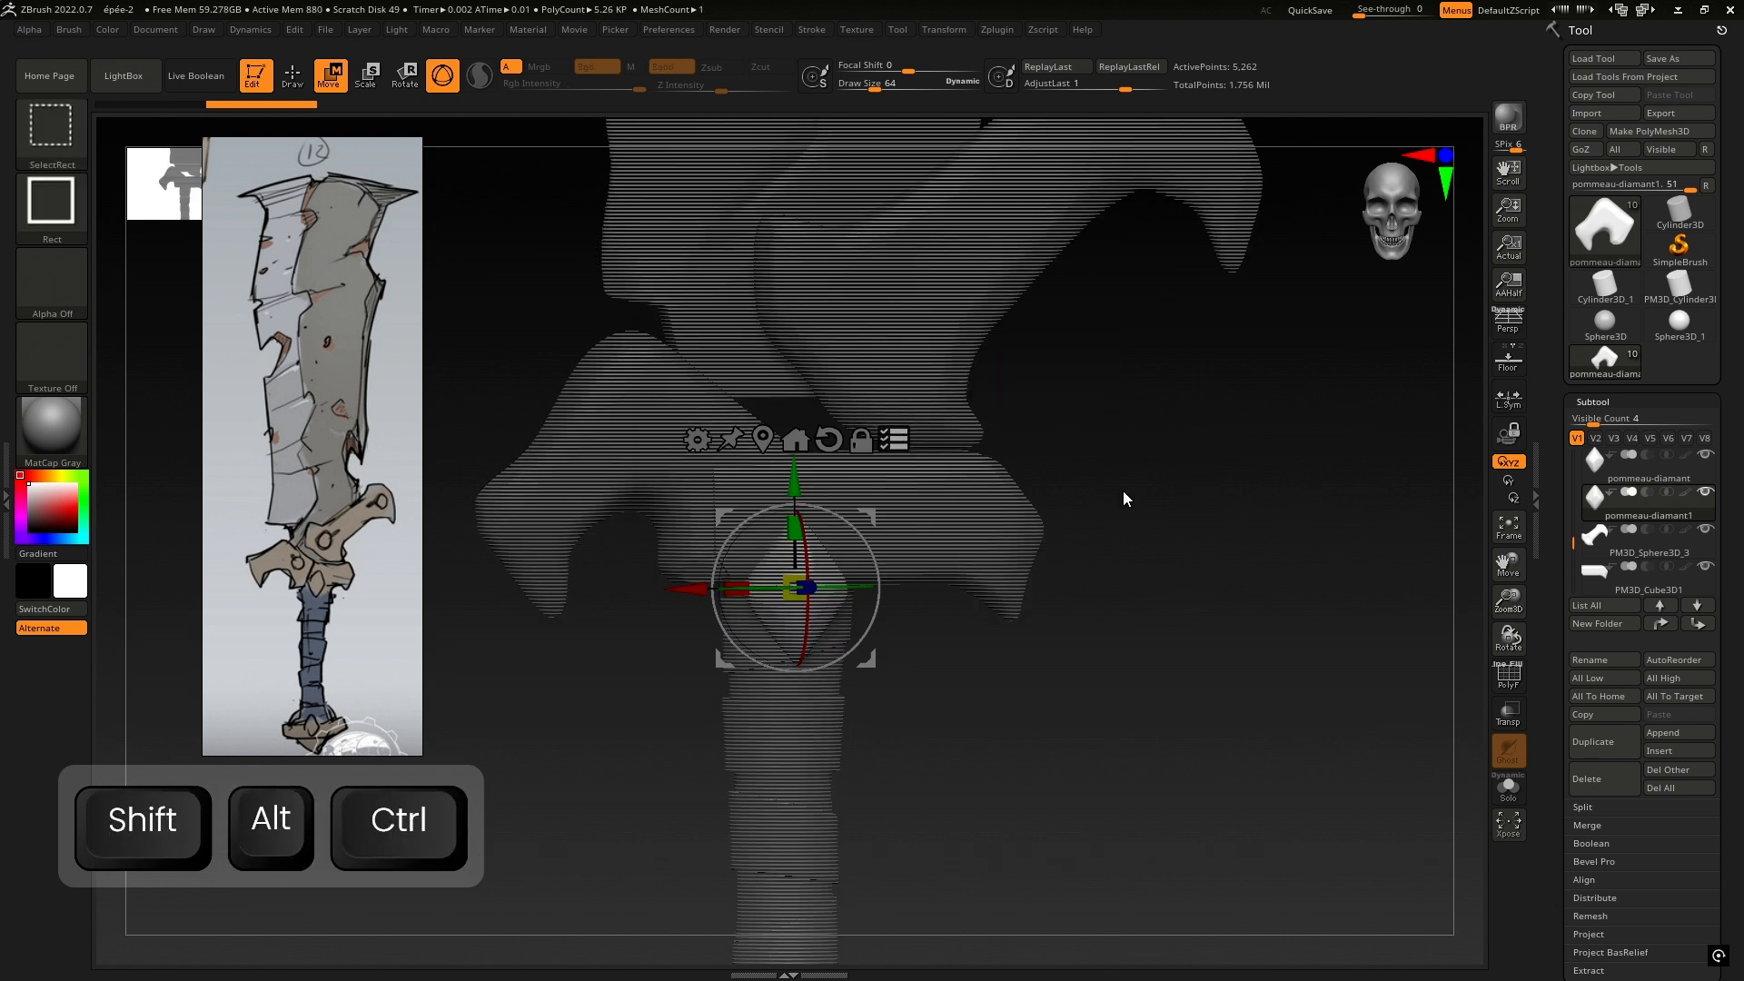
{"action": "left_click_drag", "start_coordinate": [1148, 453], "coordinate": [1126, 460], "text": "shift"}
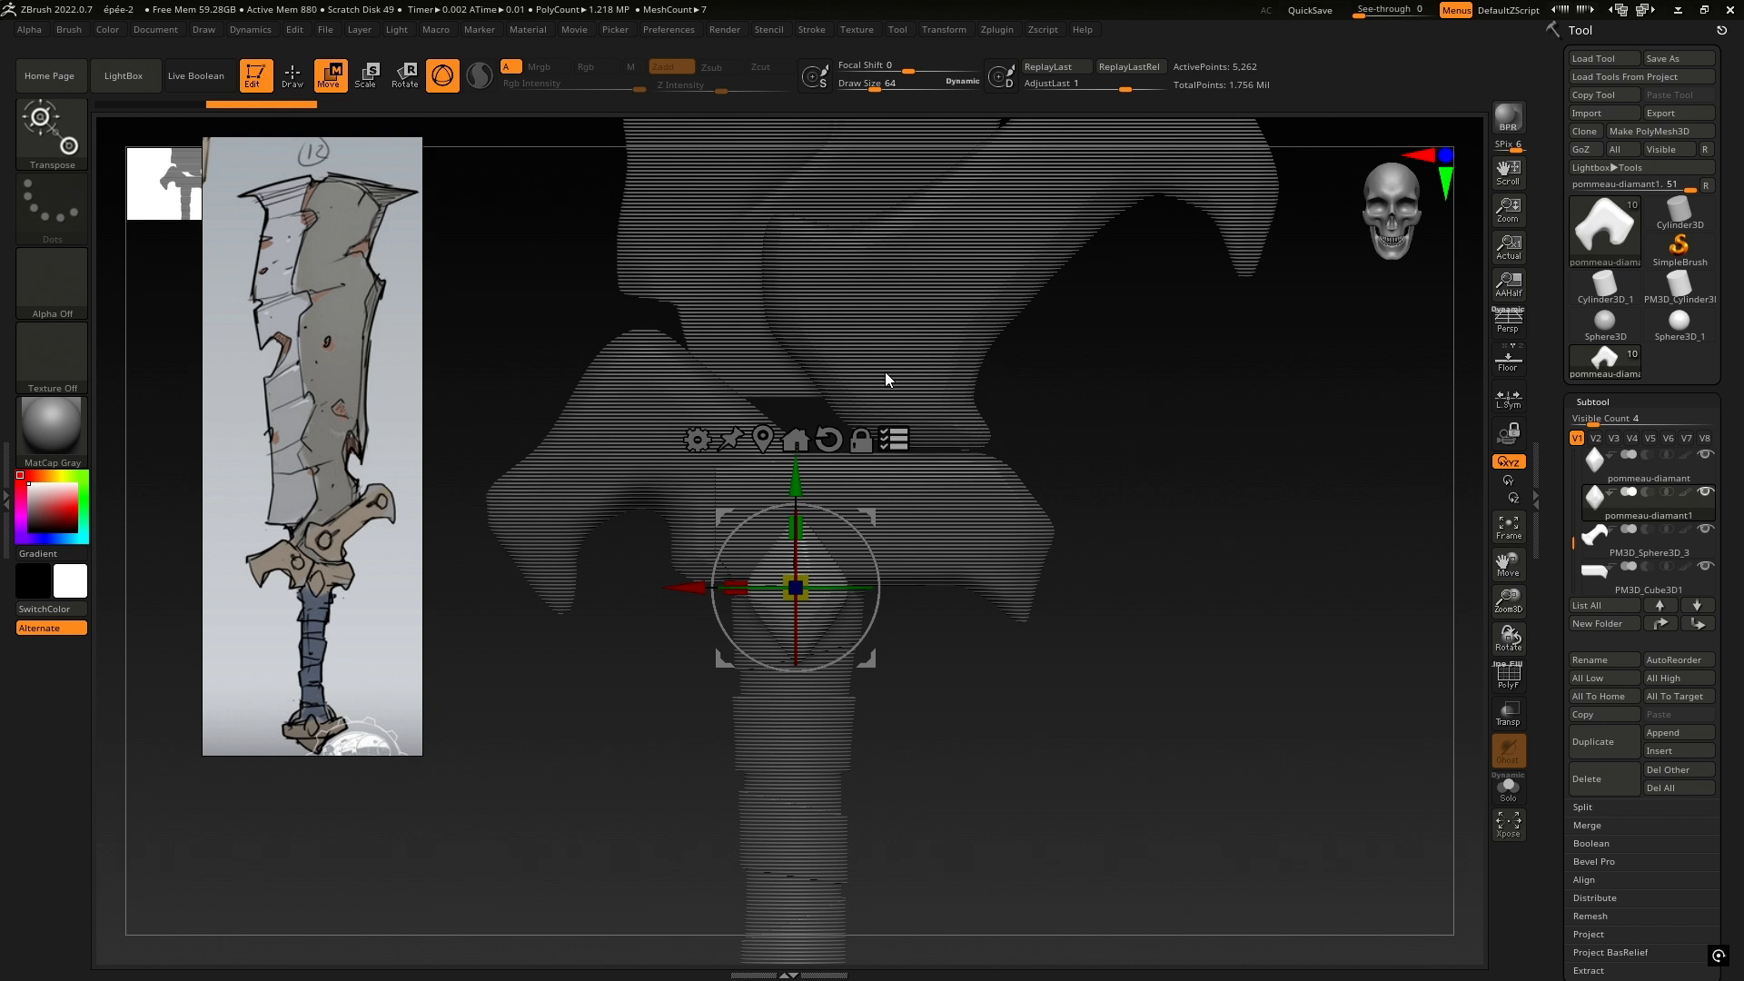
{"action": "left_click", "coordinate": [1213, 444], "text": "ctrl+shift"}
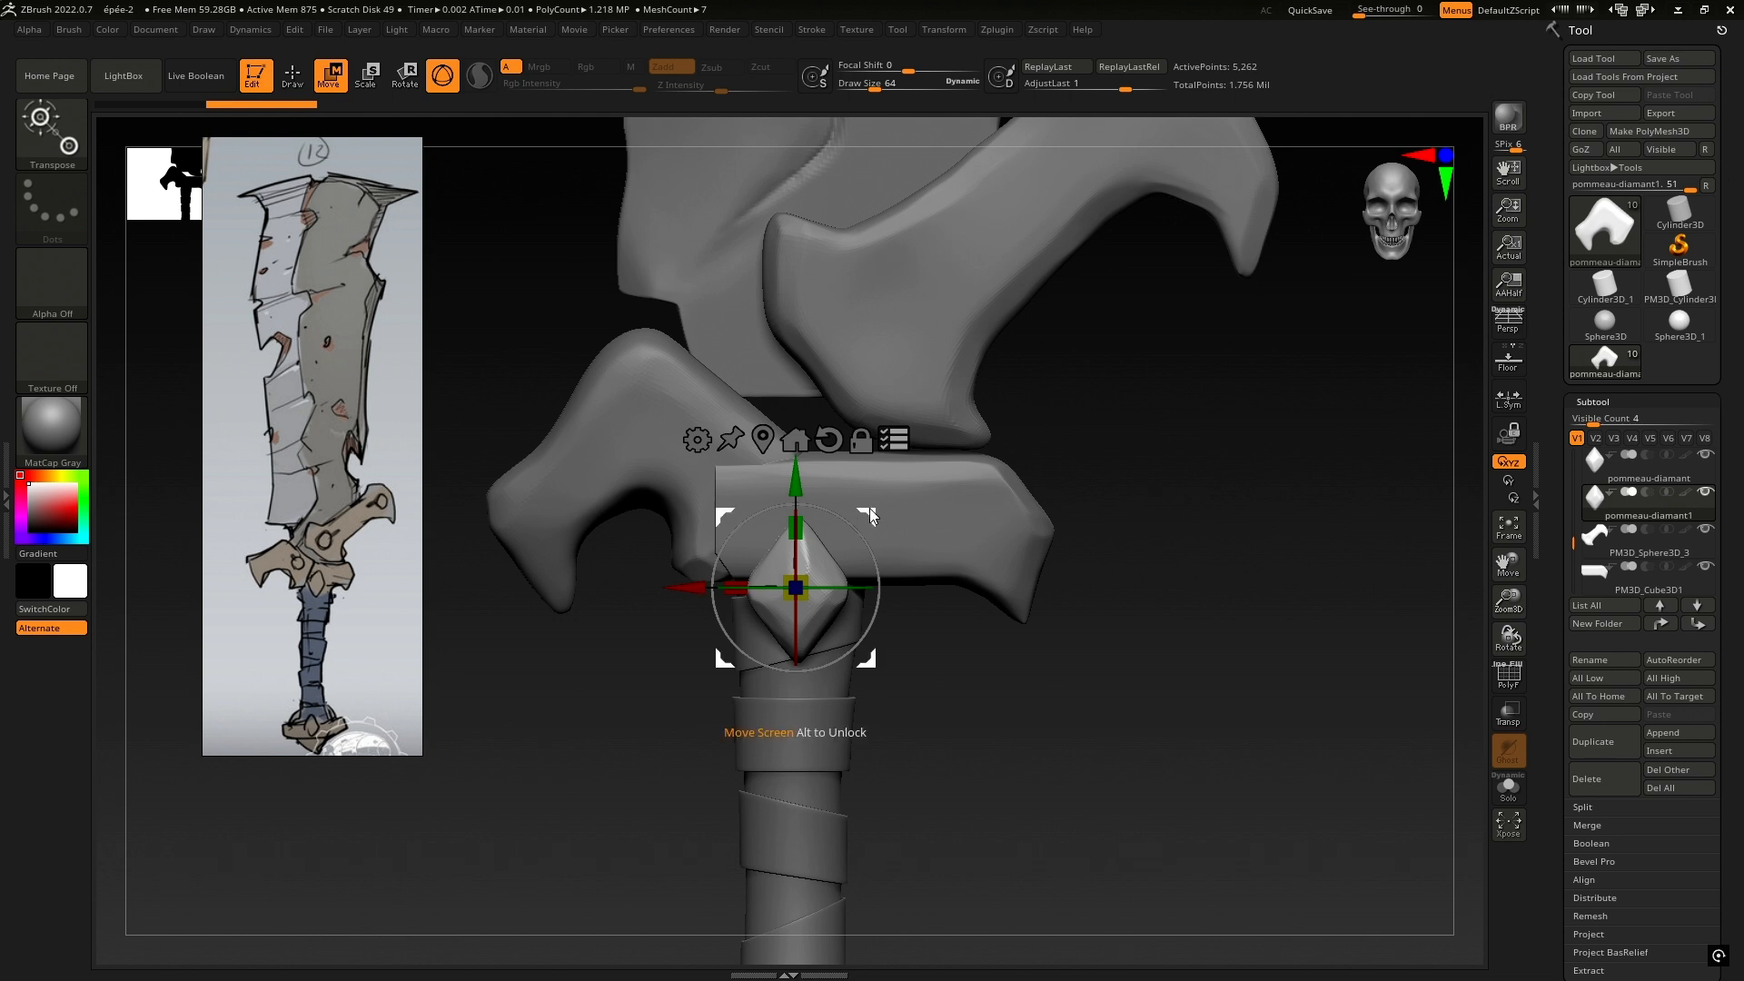
Try moving all selected sword parts together in the screen plane, then undo the move
{"action": "right_click_drag", "start_coordinate": [872, 514], "coordinate": [895, 473]}
{"action": "key", "text": "ctrl+z"}
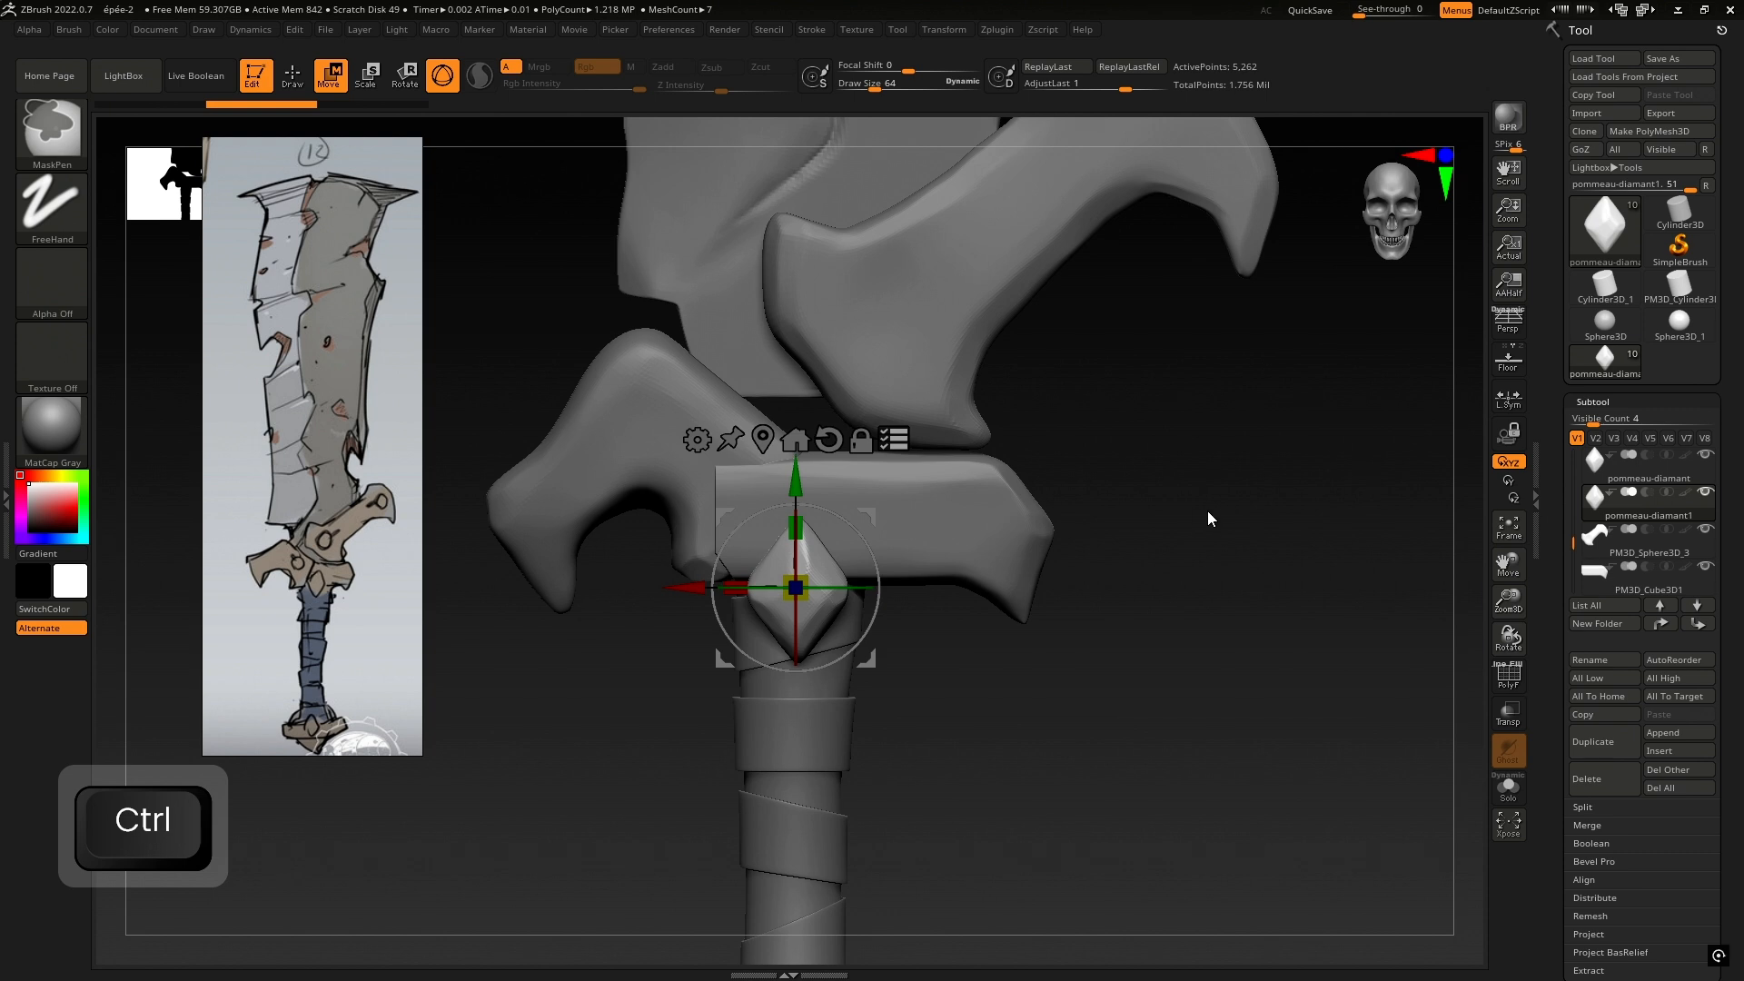
Deselect all subtools for transposing, then add only the diamond below the guard and the short guard piece
{"action": "key", "text": "shift"}
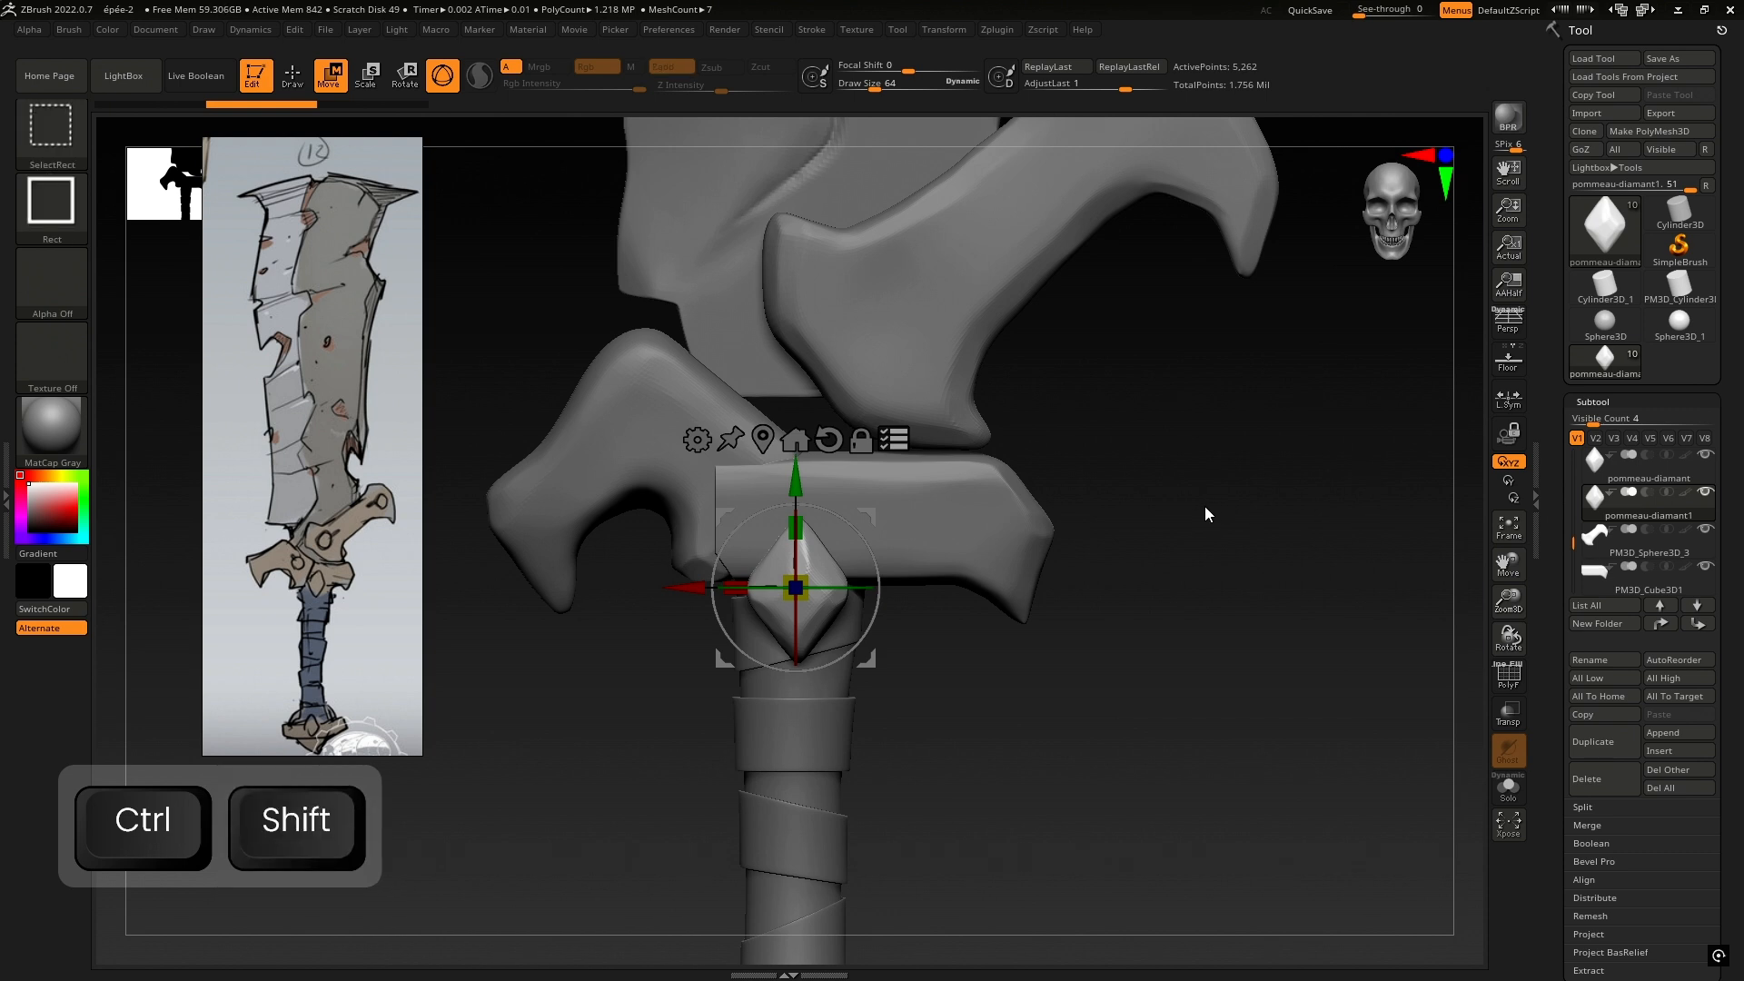
{"action": "key", "text": "alt"}
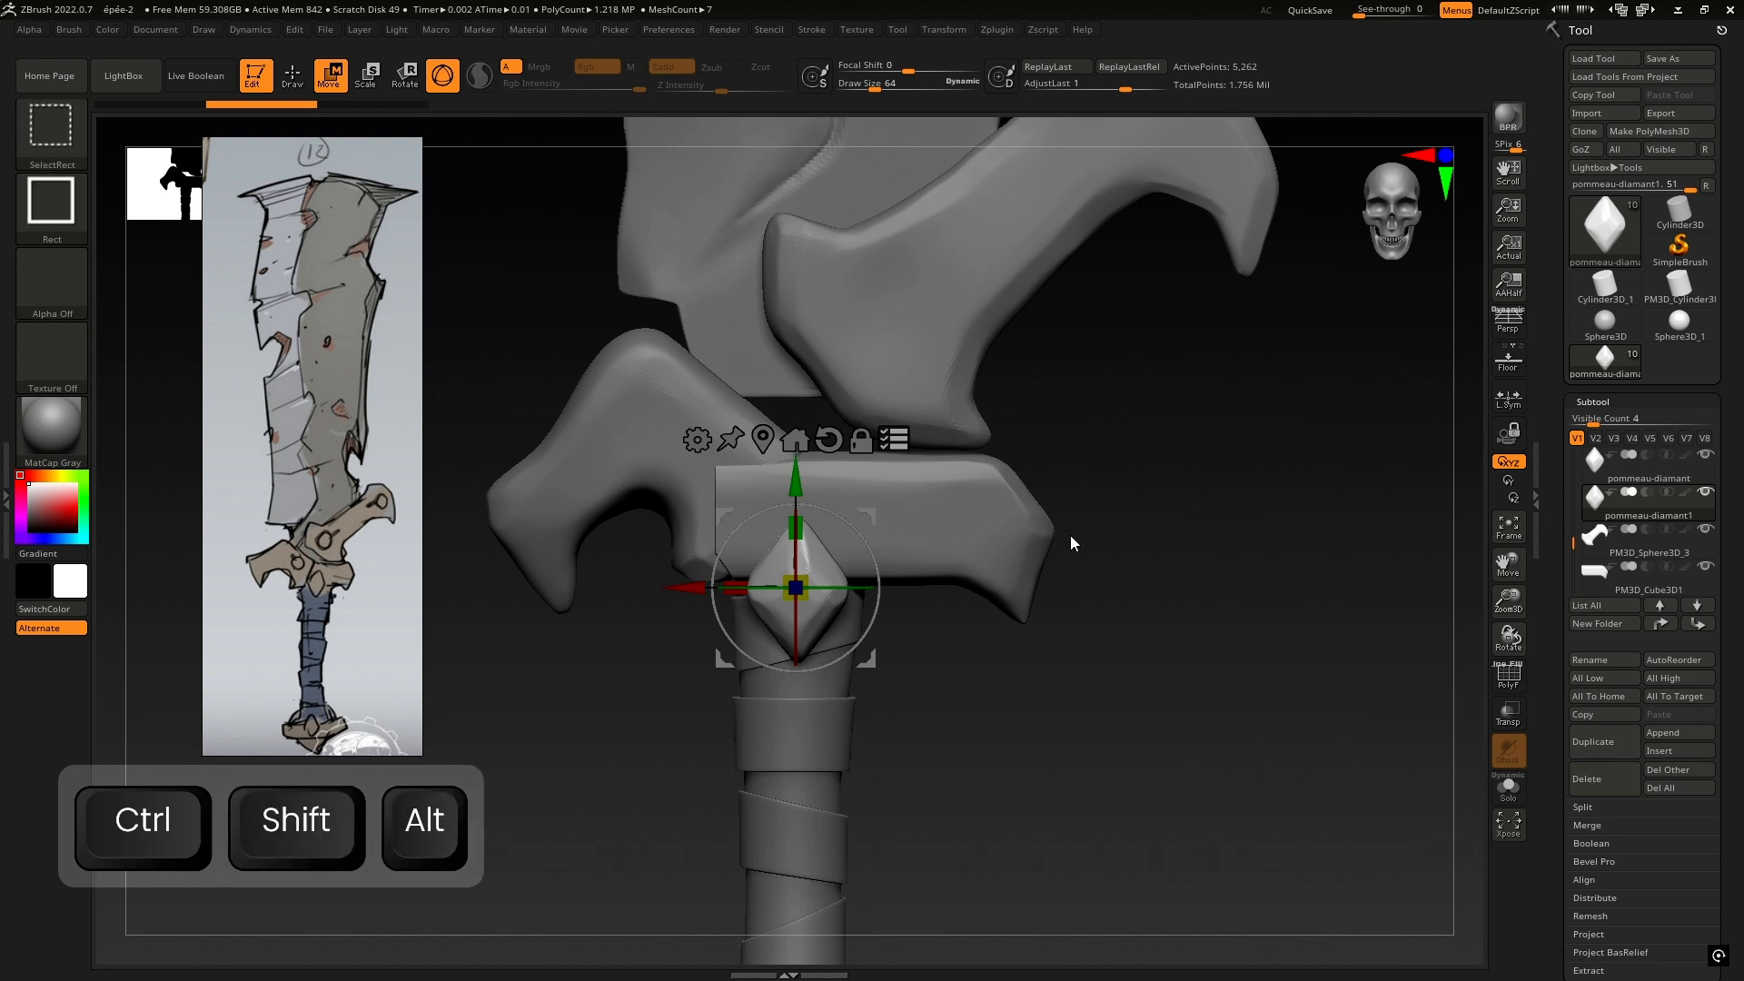
{"action": "left_click_drag", "start_coordinate": [1203, 473], "coordinate": [1152, 576], "text": "ctrl+alt+shift"}
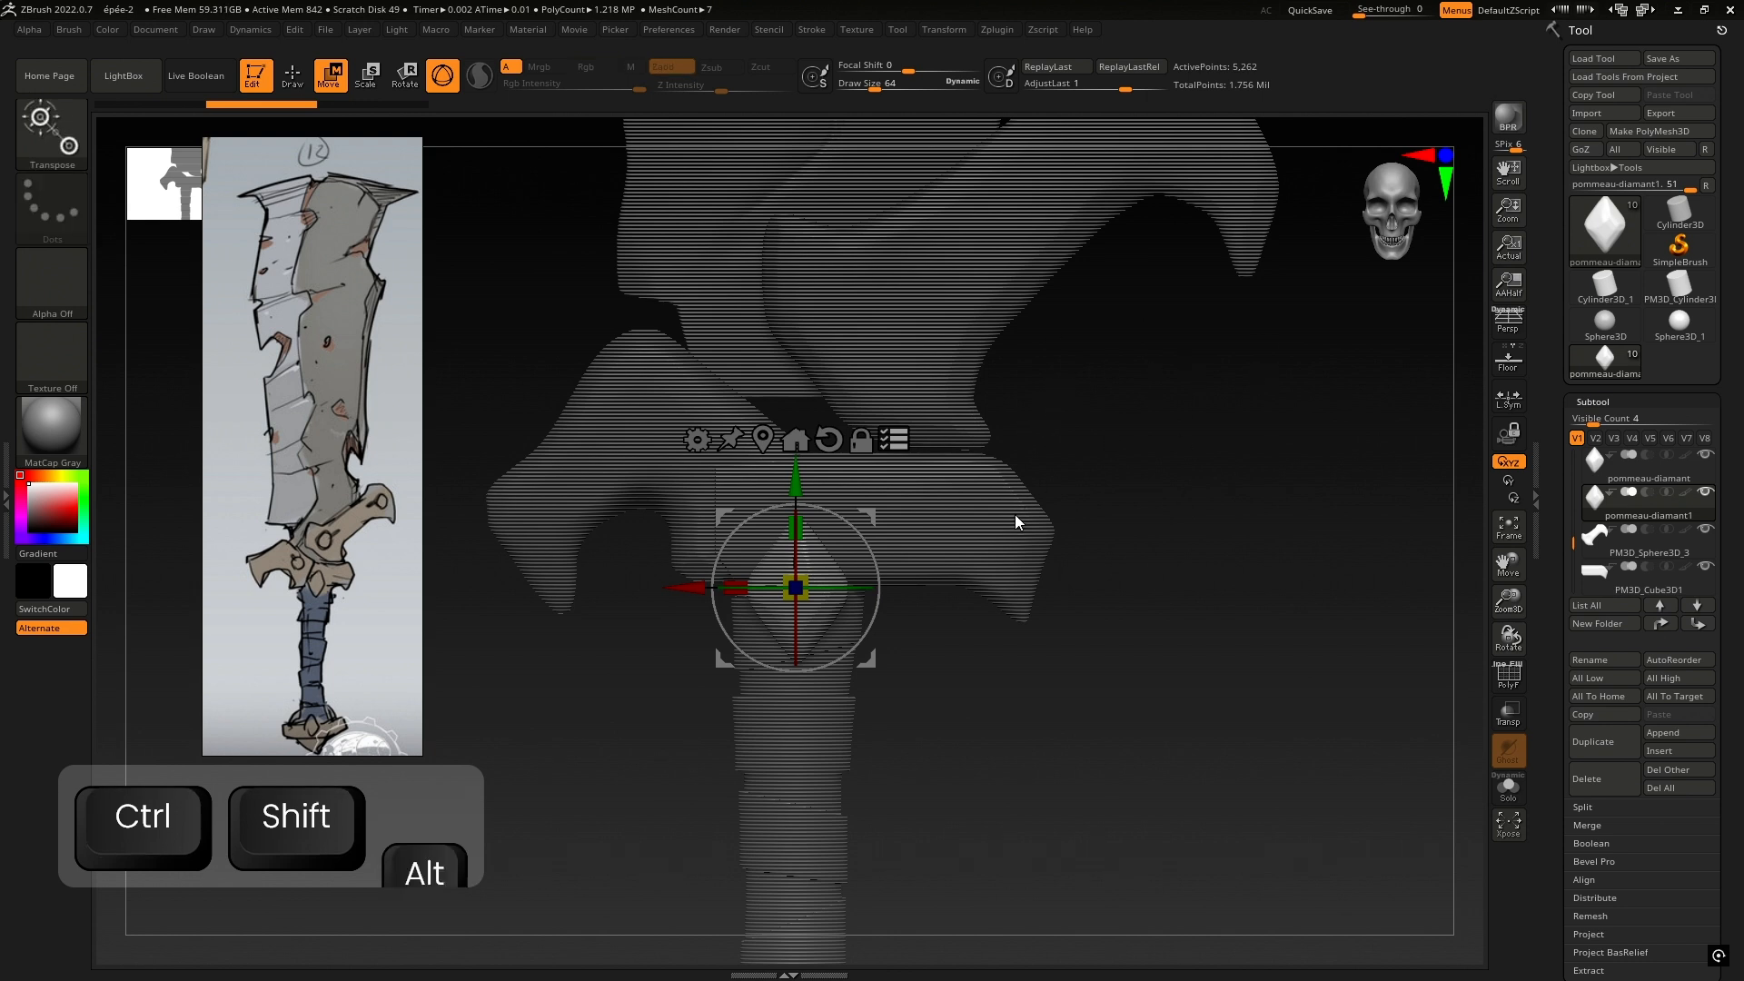
{"action": "key", "text": "ctrl+shift"}
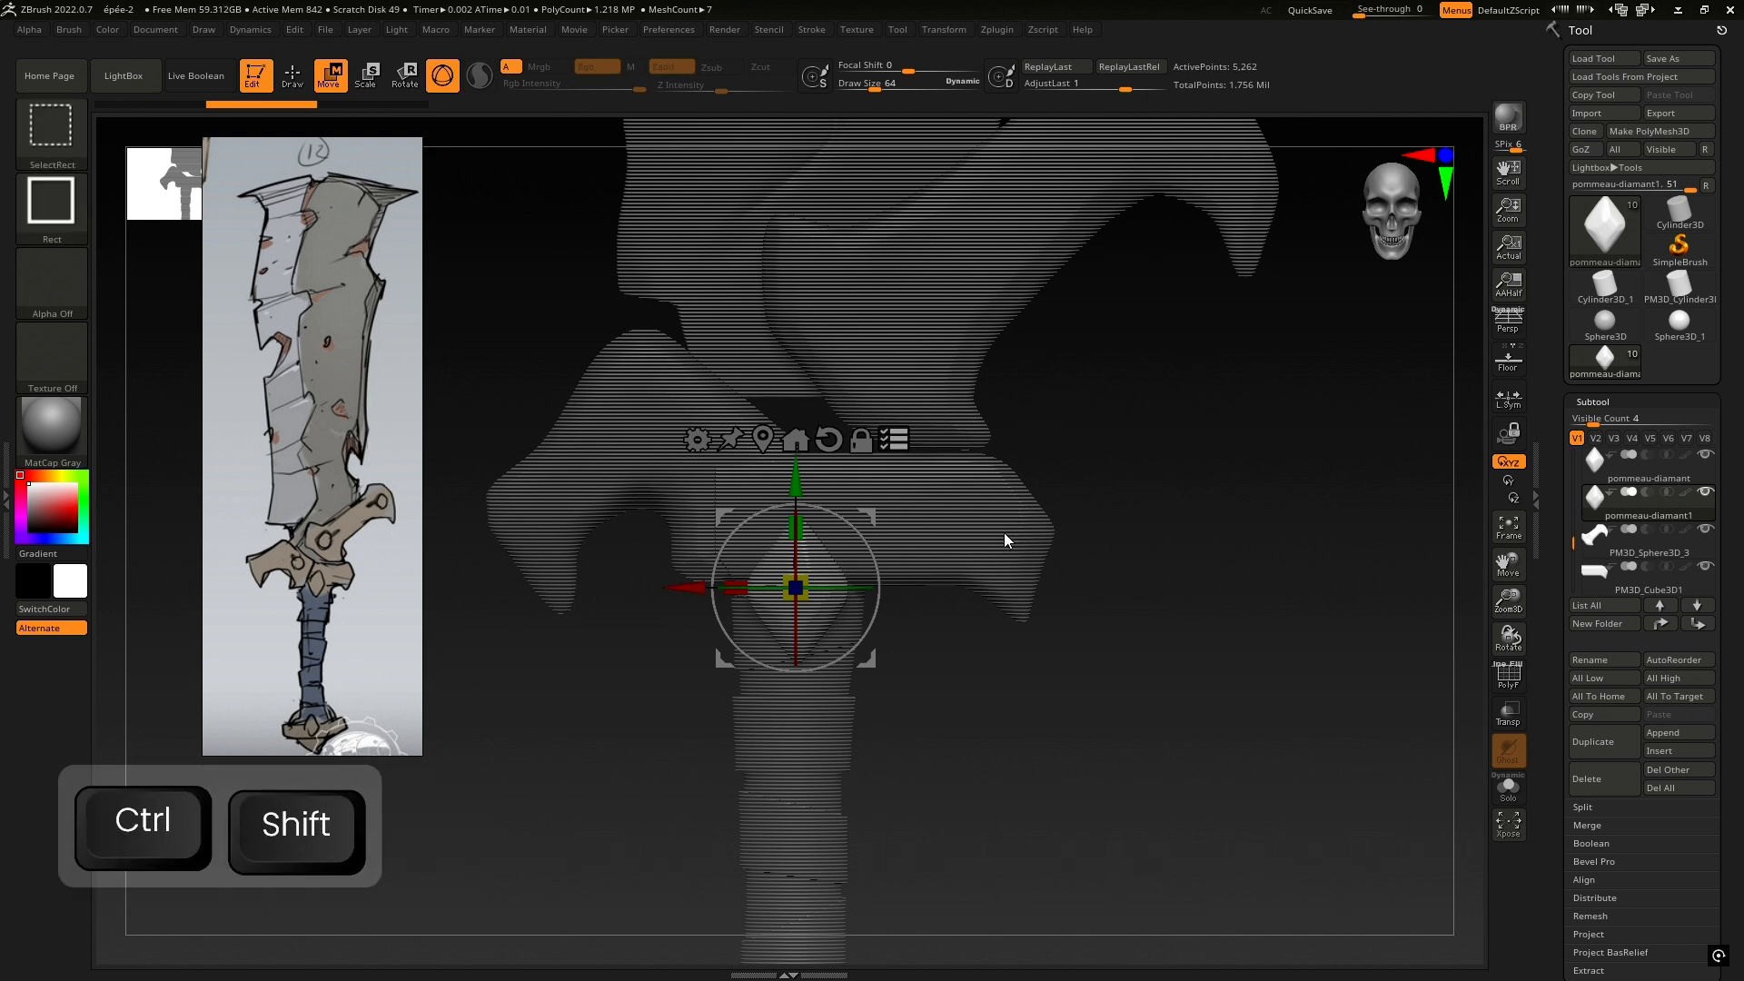
{"action": "left_click", "coordinate": [821, 609], "text": "ctrl+shift"}
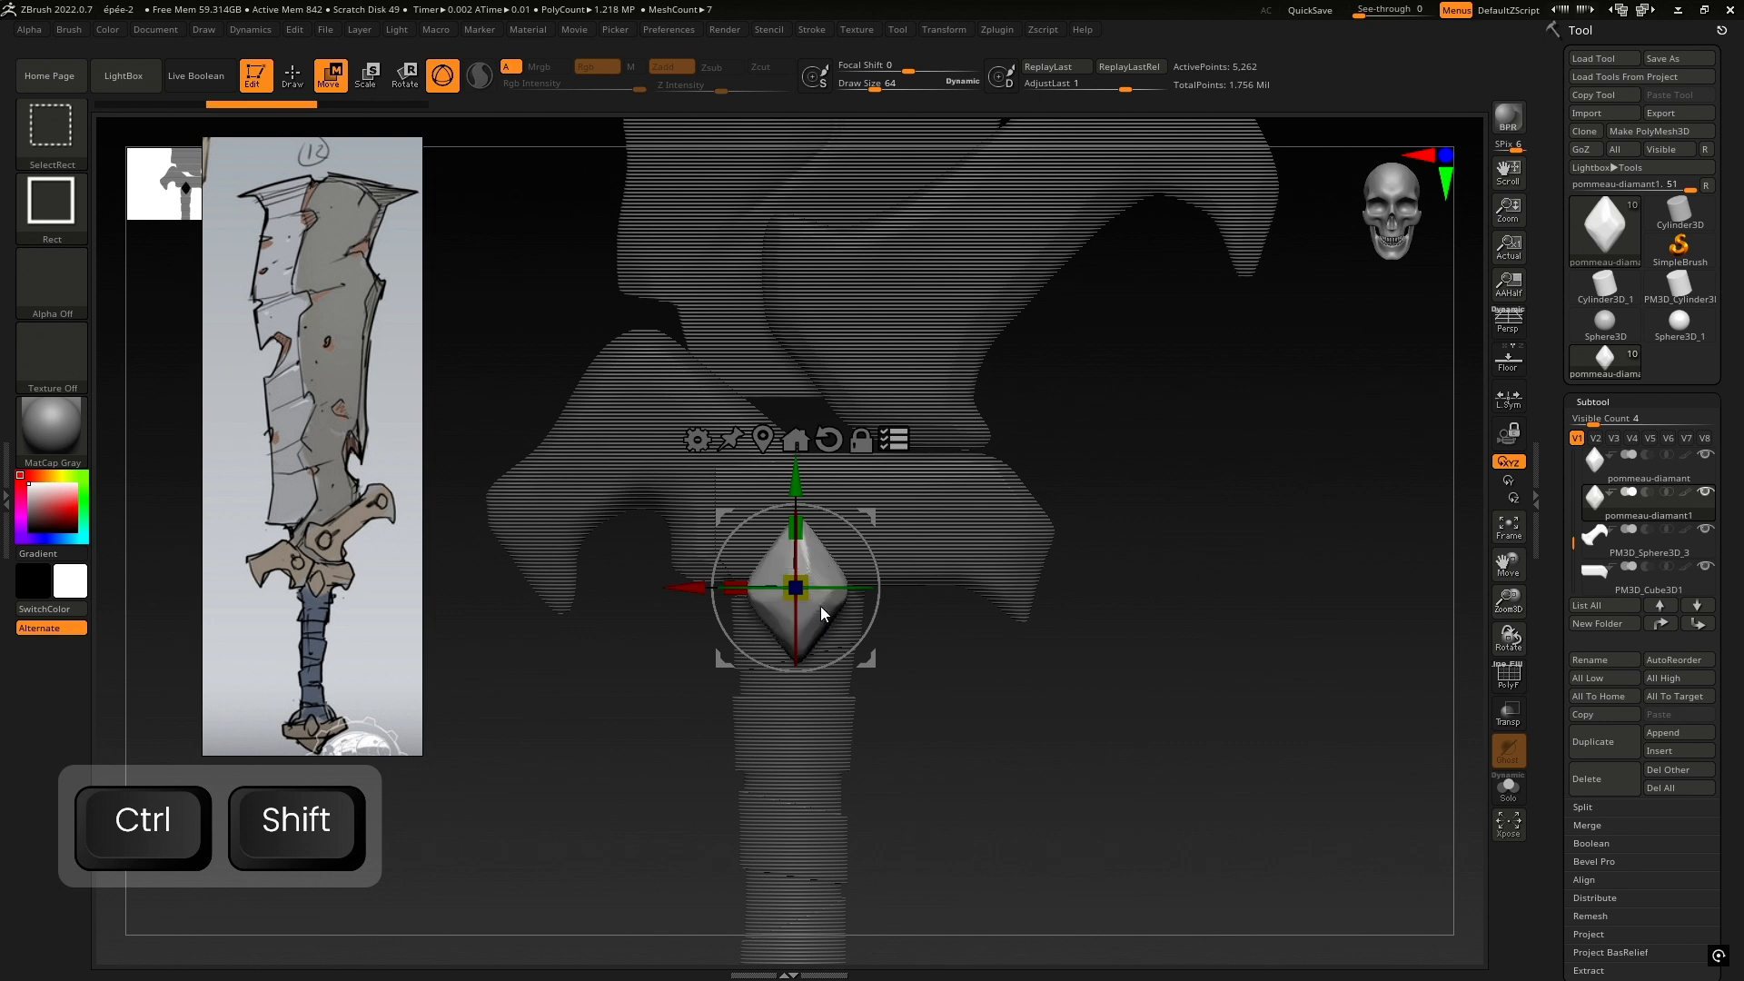
{"action": "left_click", "coordinate": [948, 516], "text": "ctrl+shift"}
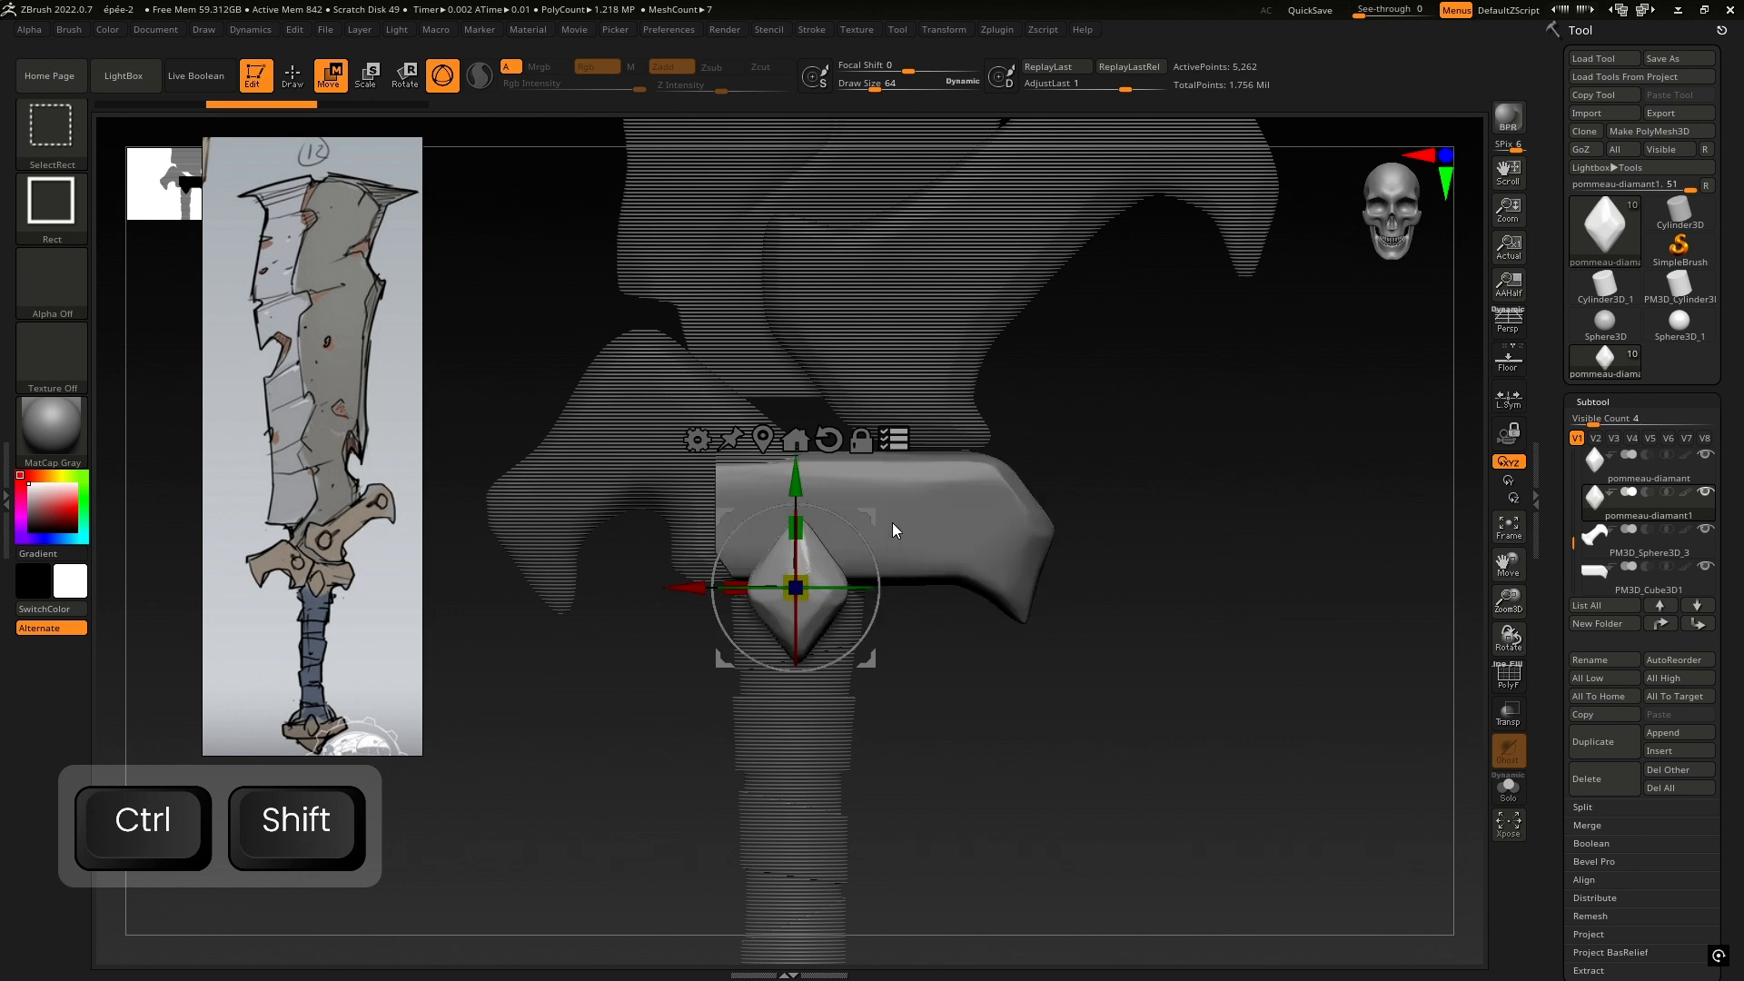
Move the selected diamond and short guard piece together about -0.0403 along Z in side view
{"action": "left_click_drag", "start_coordinate": [1098, 428], "coordinate": [969, 436]}
{"action": "left_click_drag", "start_coordinate": [693, 593], "coordinate": [713, 593]}
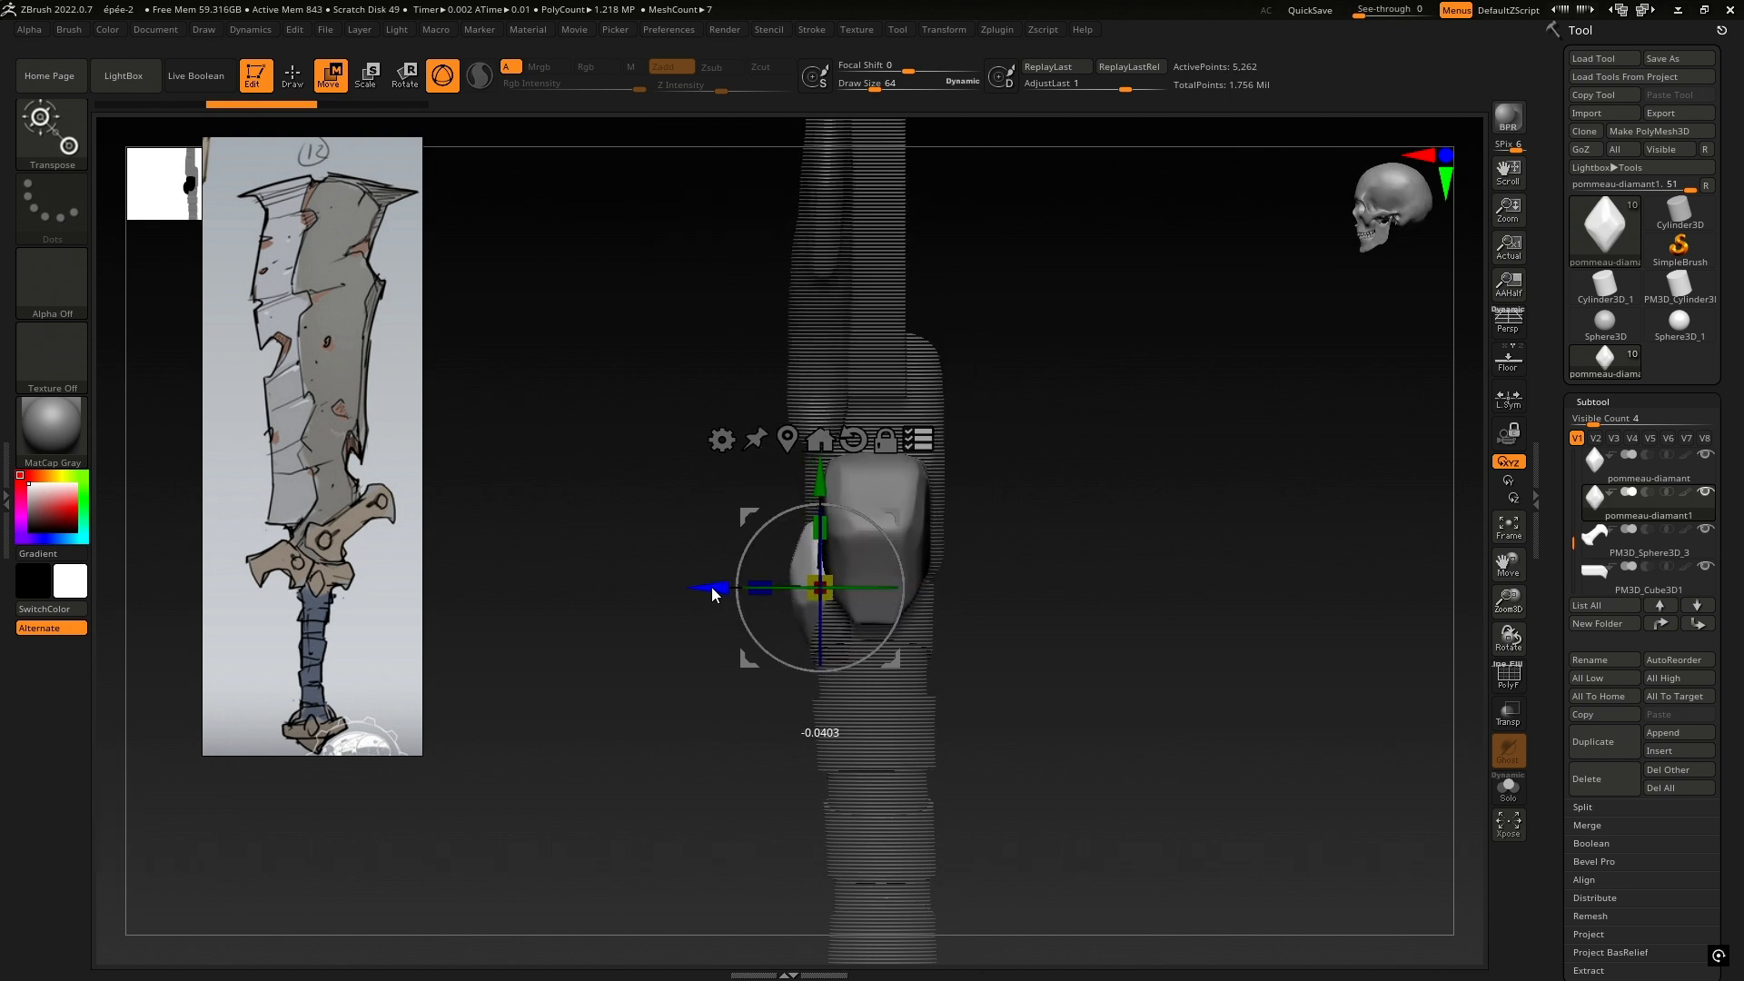
Turn off transposing of all selected subtools and make the blade the active subtool
{"action": "left_click_drag", "start_coordinate": [852, 510], "coordinate": [1022, 480]}
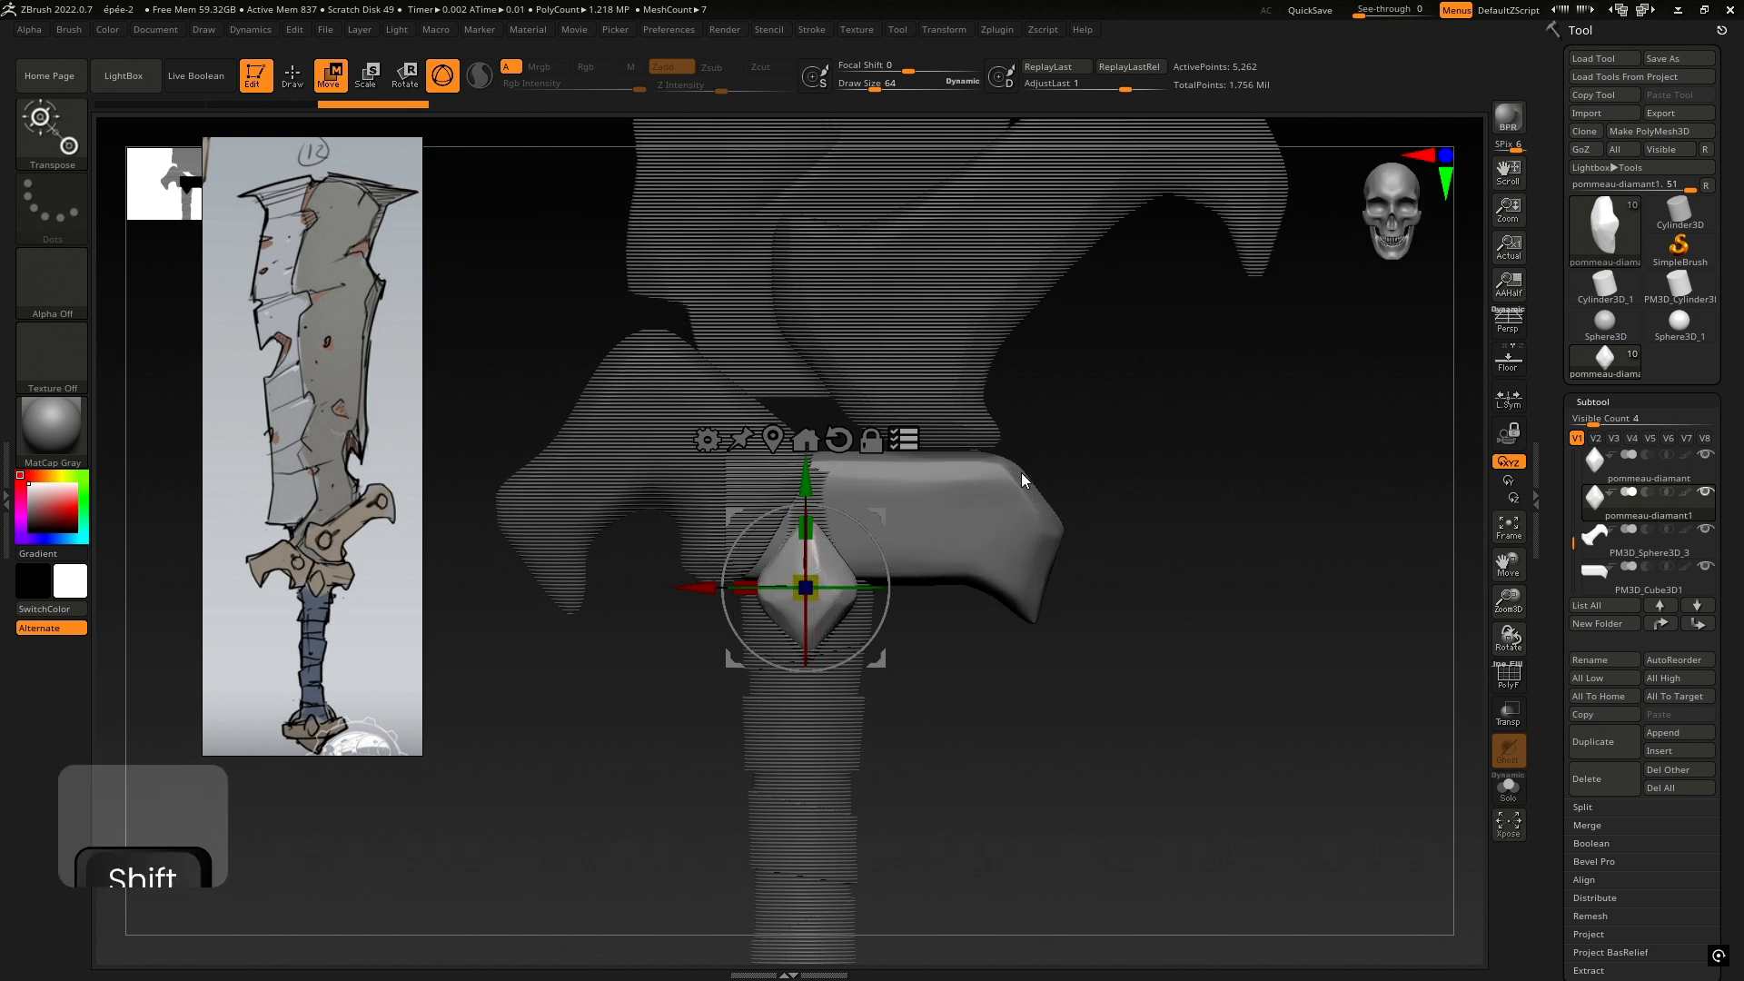
{"action": "left_click", "coordinate": [901, 443]}
{"action": "key", "text": "ctrl"}
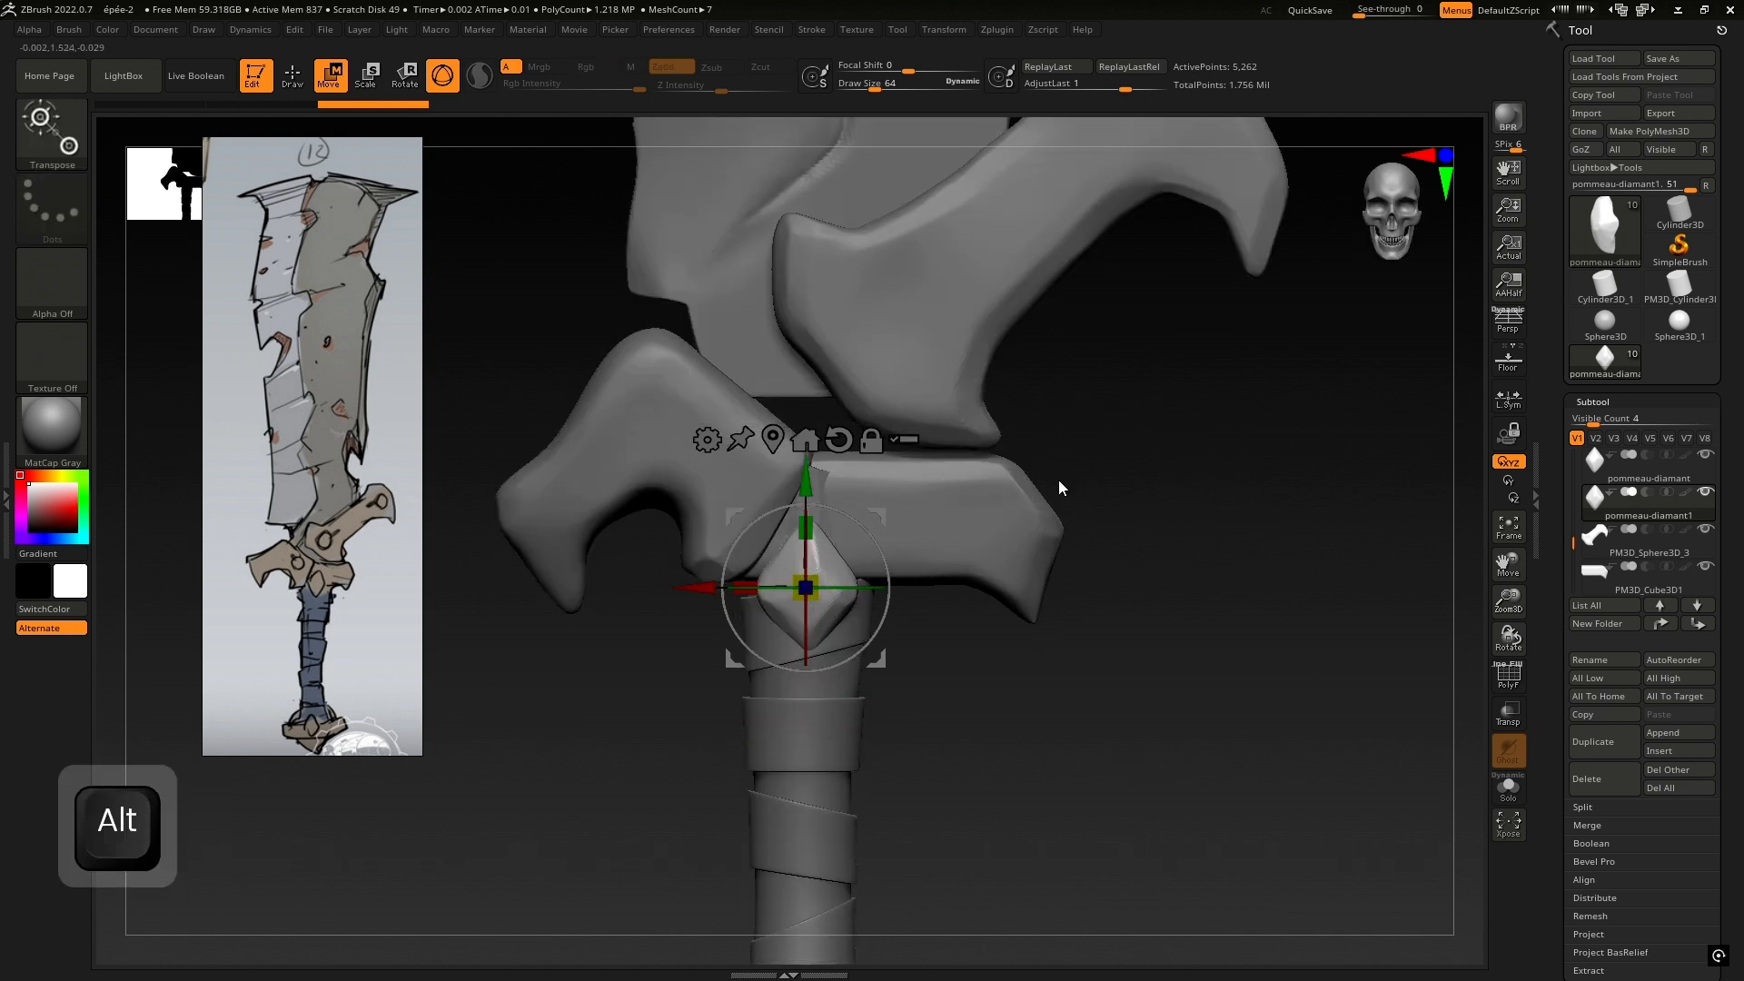
{"action": "left_click_drag", "start_coordinate": [911, 451], "coordinate": [949, 411], "text": "alt"}
{"action": "left_click", "coordinate": [804, 332], "text": "alt"}
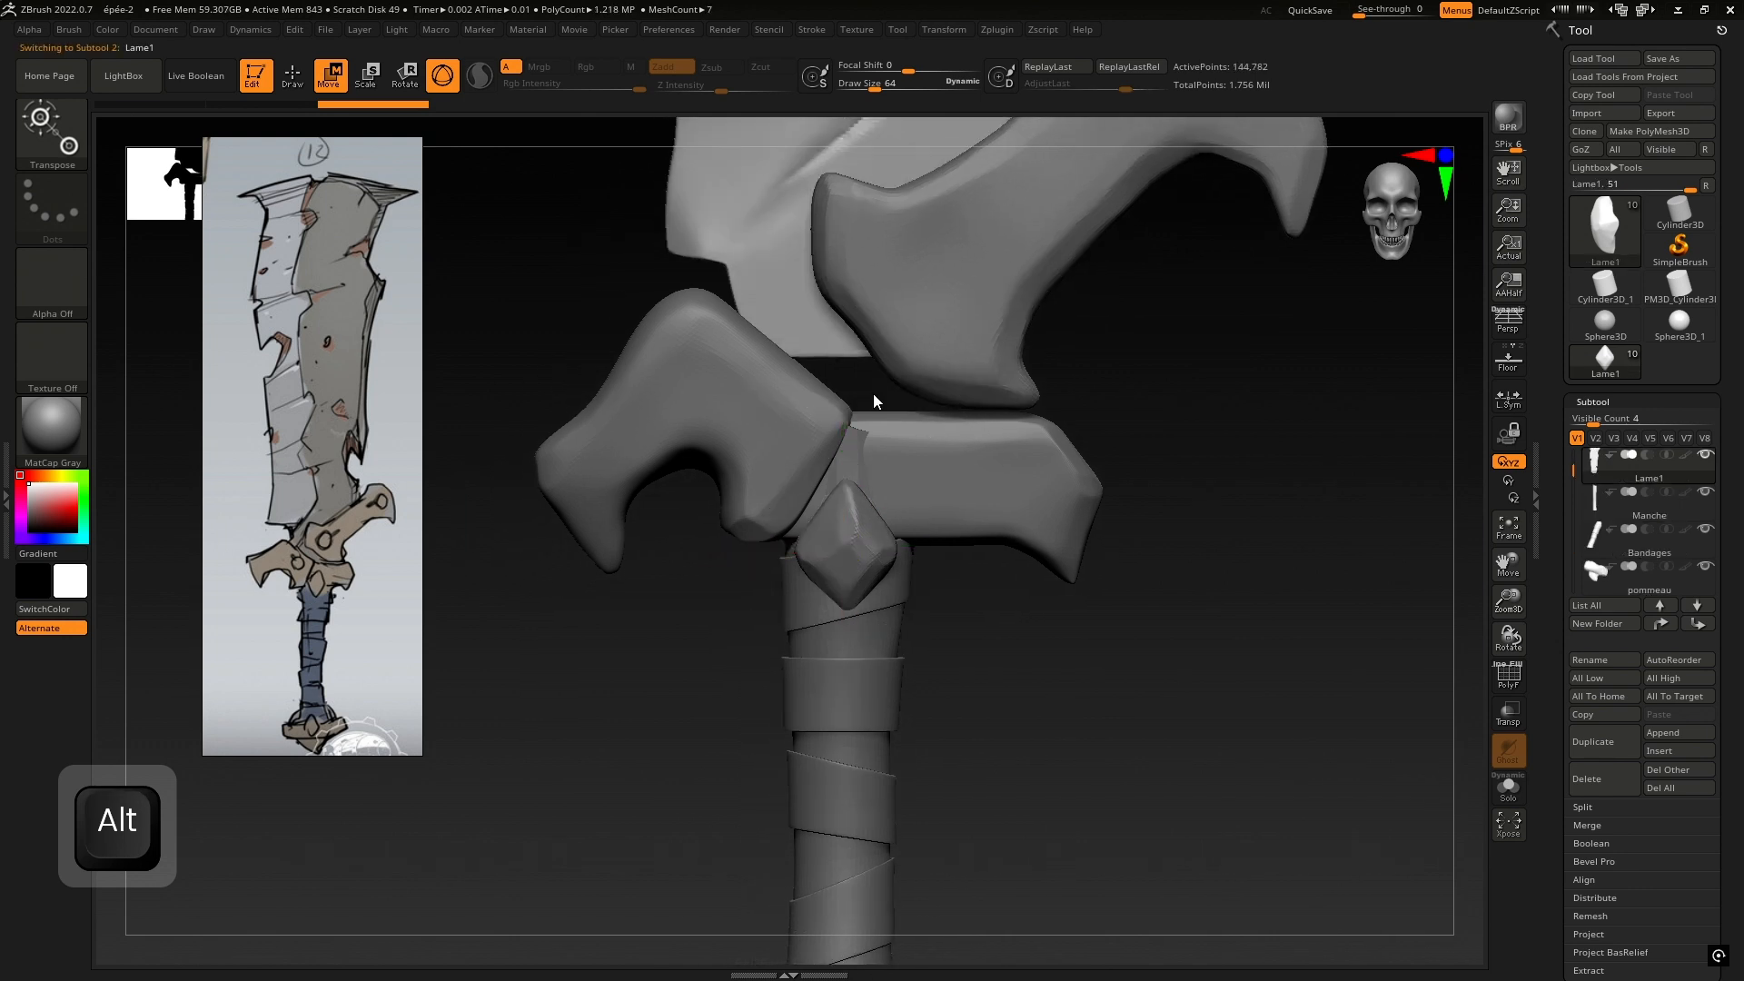
{"action": "right_click_drag", "start_coordinate": [967, 360], "coordinate": [863, 365], "text": "ctrl"}
{"action": "right_click_drag", "start_coordinate": [863, 365], "coordinate": [832, 537], "text": "alt"}
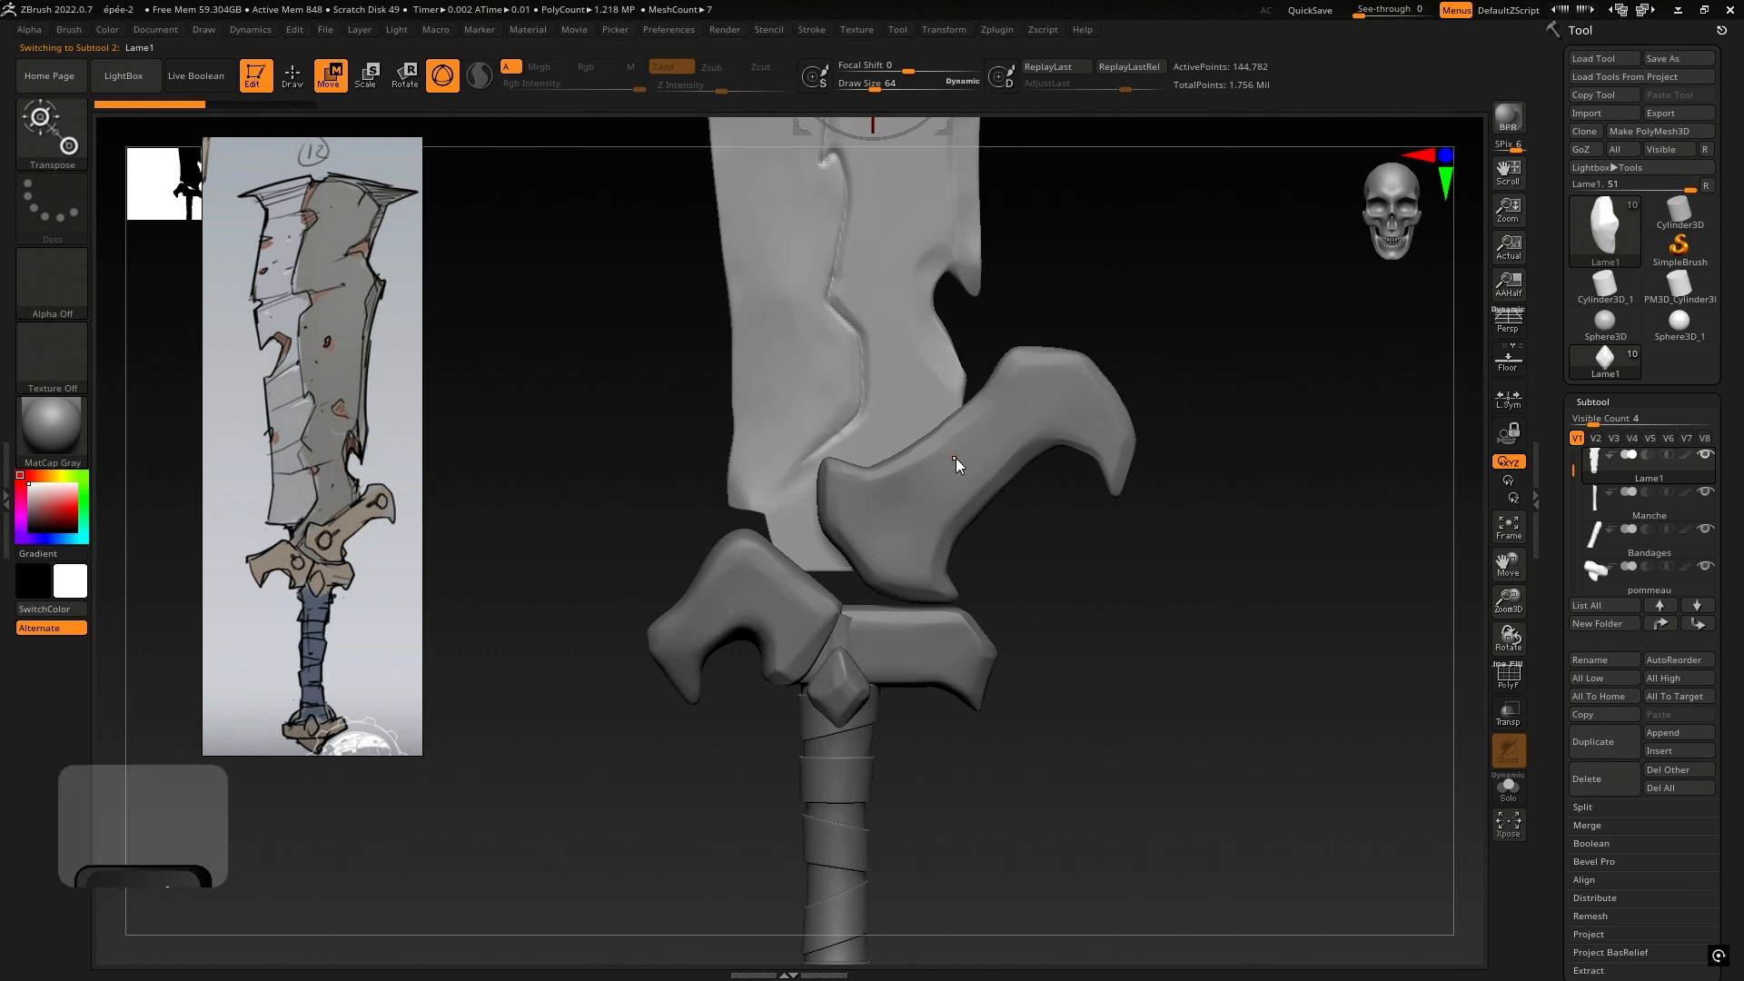
Try masking the whole blade, then clear that mask
{"action": "left_click", "coordinate": [1292, 496], "text": "ctrl"}
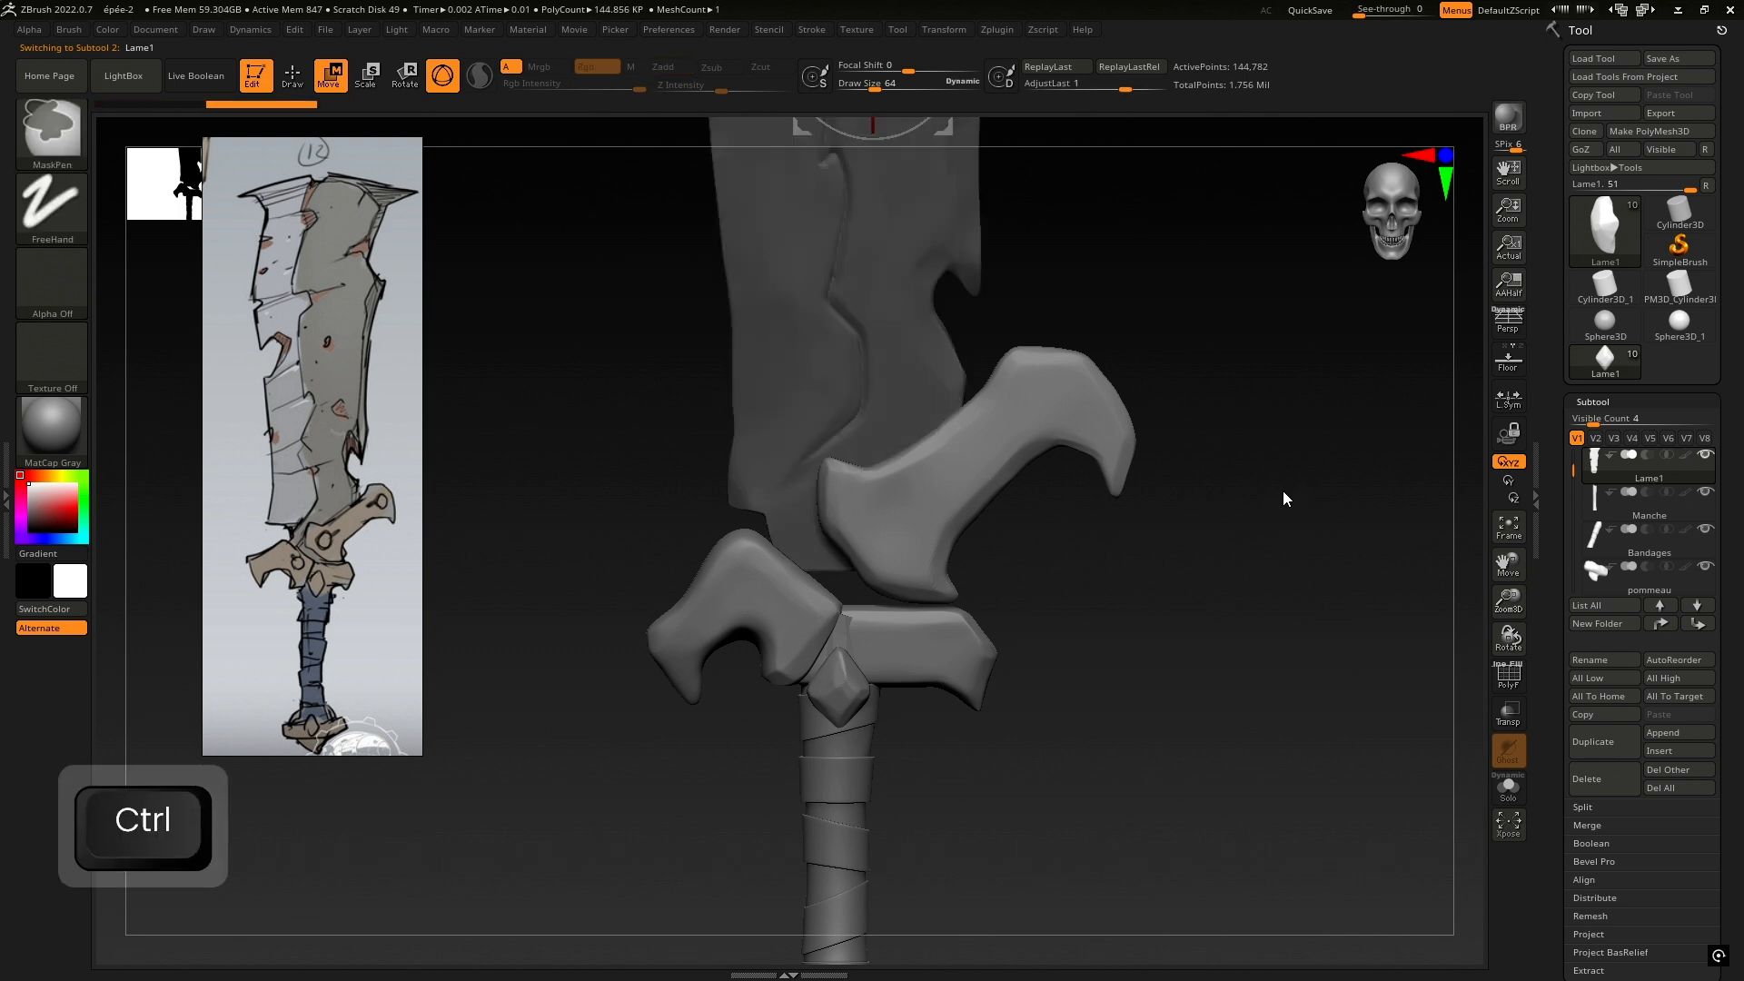
{"action": "left_click", "coordinate": [1283, 491], "text": "ctrl"}
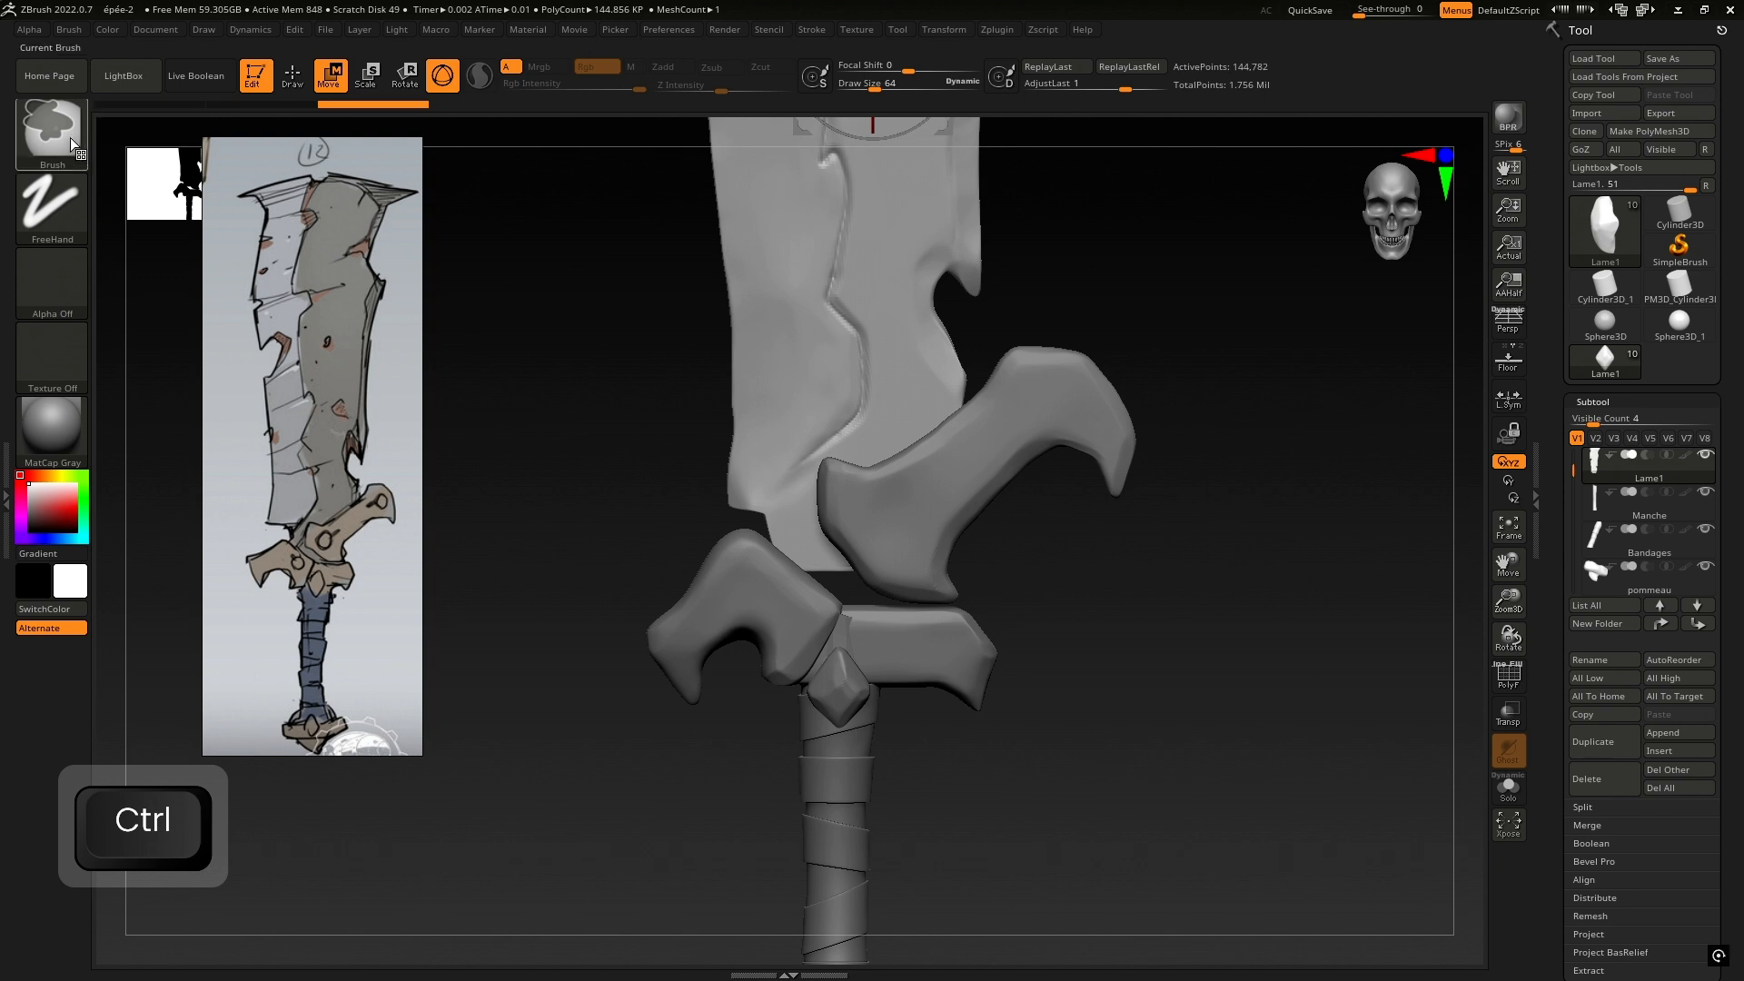
{"action": "key", "text": "ctrl+shift"}
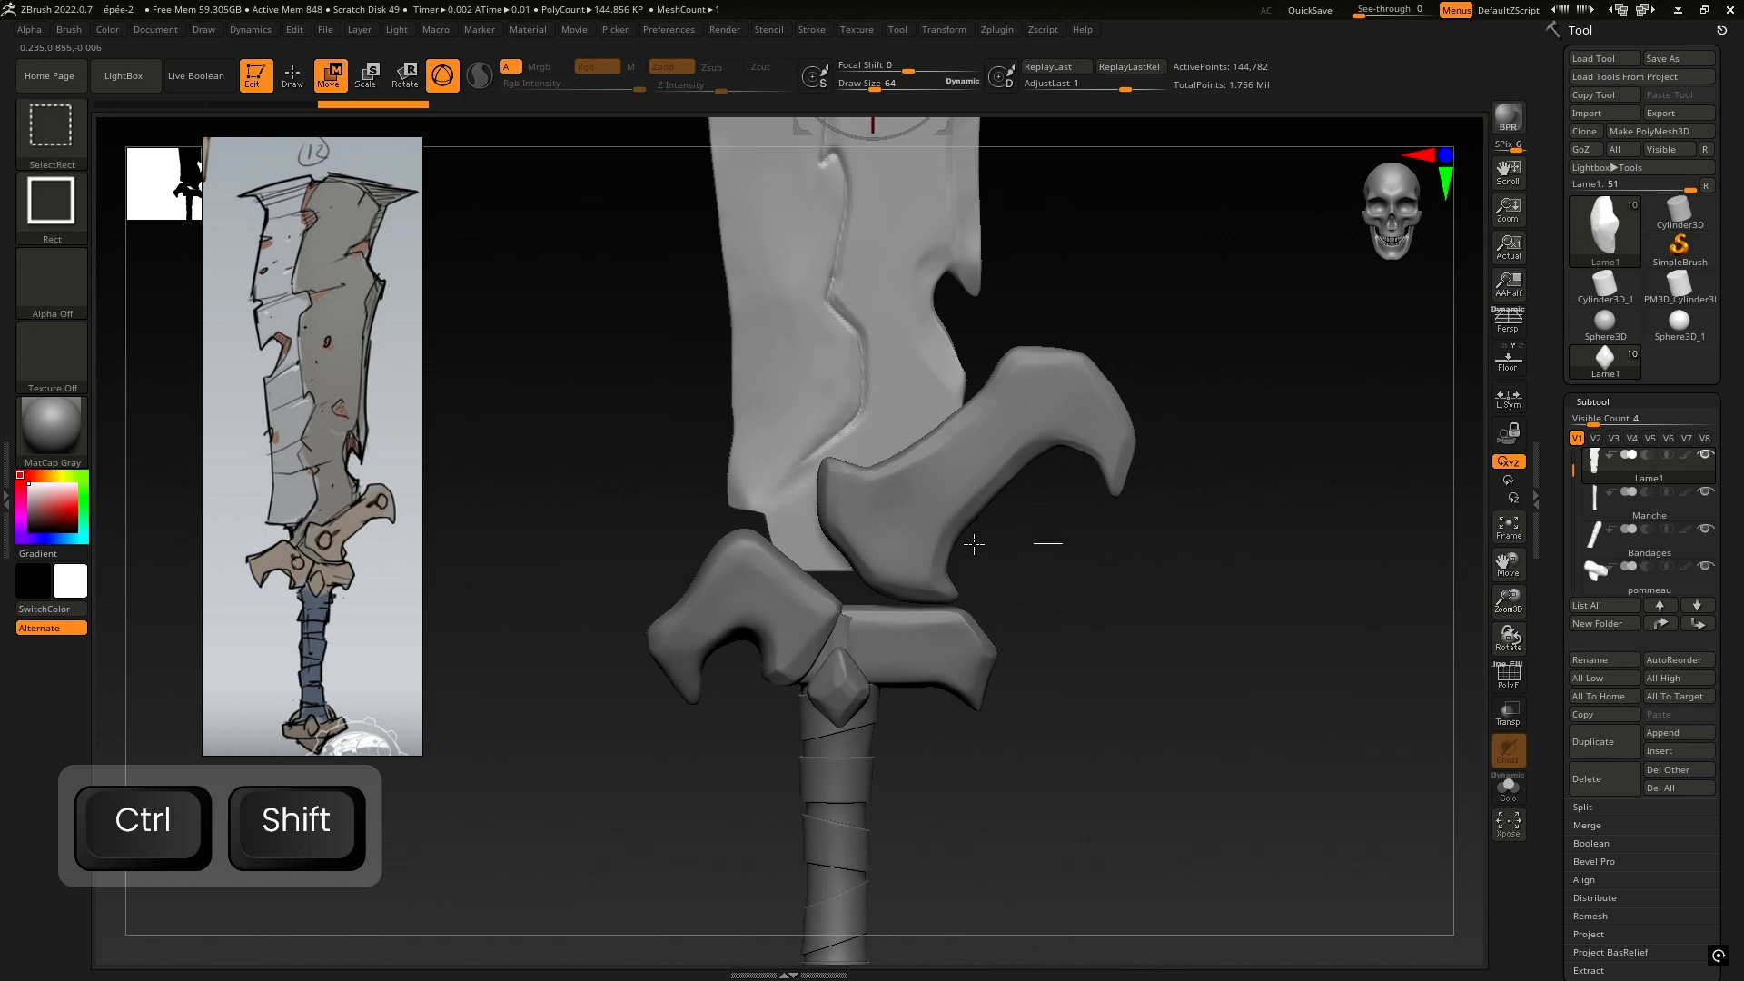
{"action": "mouse_move", "coordinate": [974, 543]}
{"action": "left_mouse_down", "text": "ctrl+shift"}
{"action": "mouse_move", "coordinate": [716, 574]}
{"action": "mouse_move", "coordinate": [1165, 568]}
{"action": "left_mouse_up", "text": "ctrl+shift"}
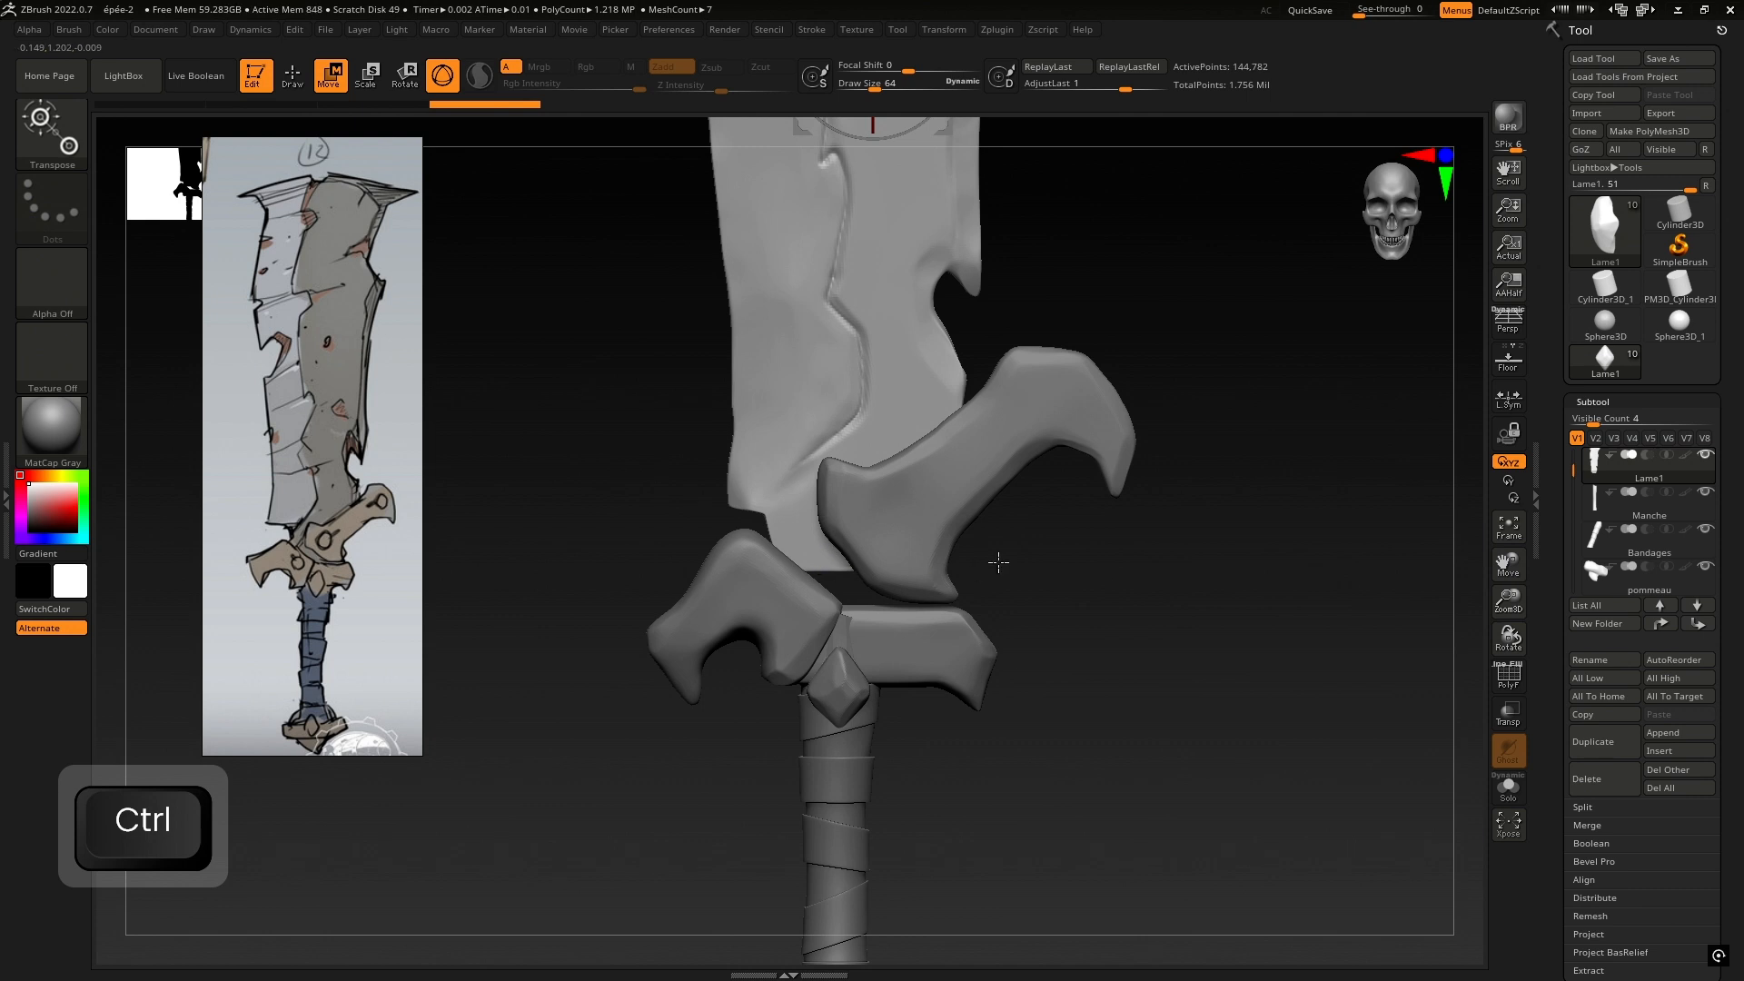
Mask all of the blade except its lower end and center the gizmo on that unmasked area
{"action": "mouse_move", "coordinate": [1011, 589]}
{"action": "left_mouse_down", "text": "ctrl"}
{"action": "mouse_move", "coordinate": [693, 530]}
{"action": "mouse_move", "coordinate": [743, 518]}
{"action": "left_mouse_up", "text": "ctrl"}
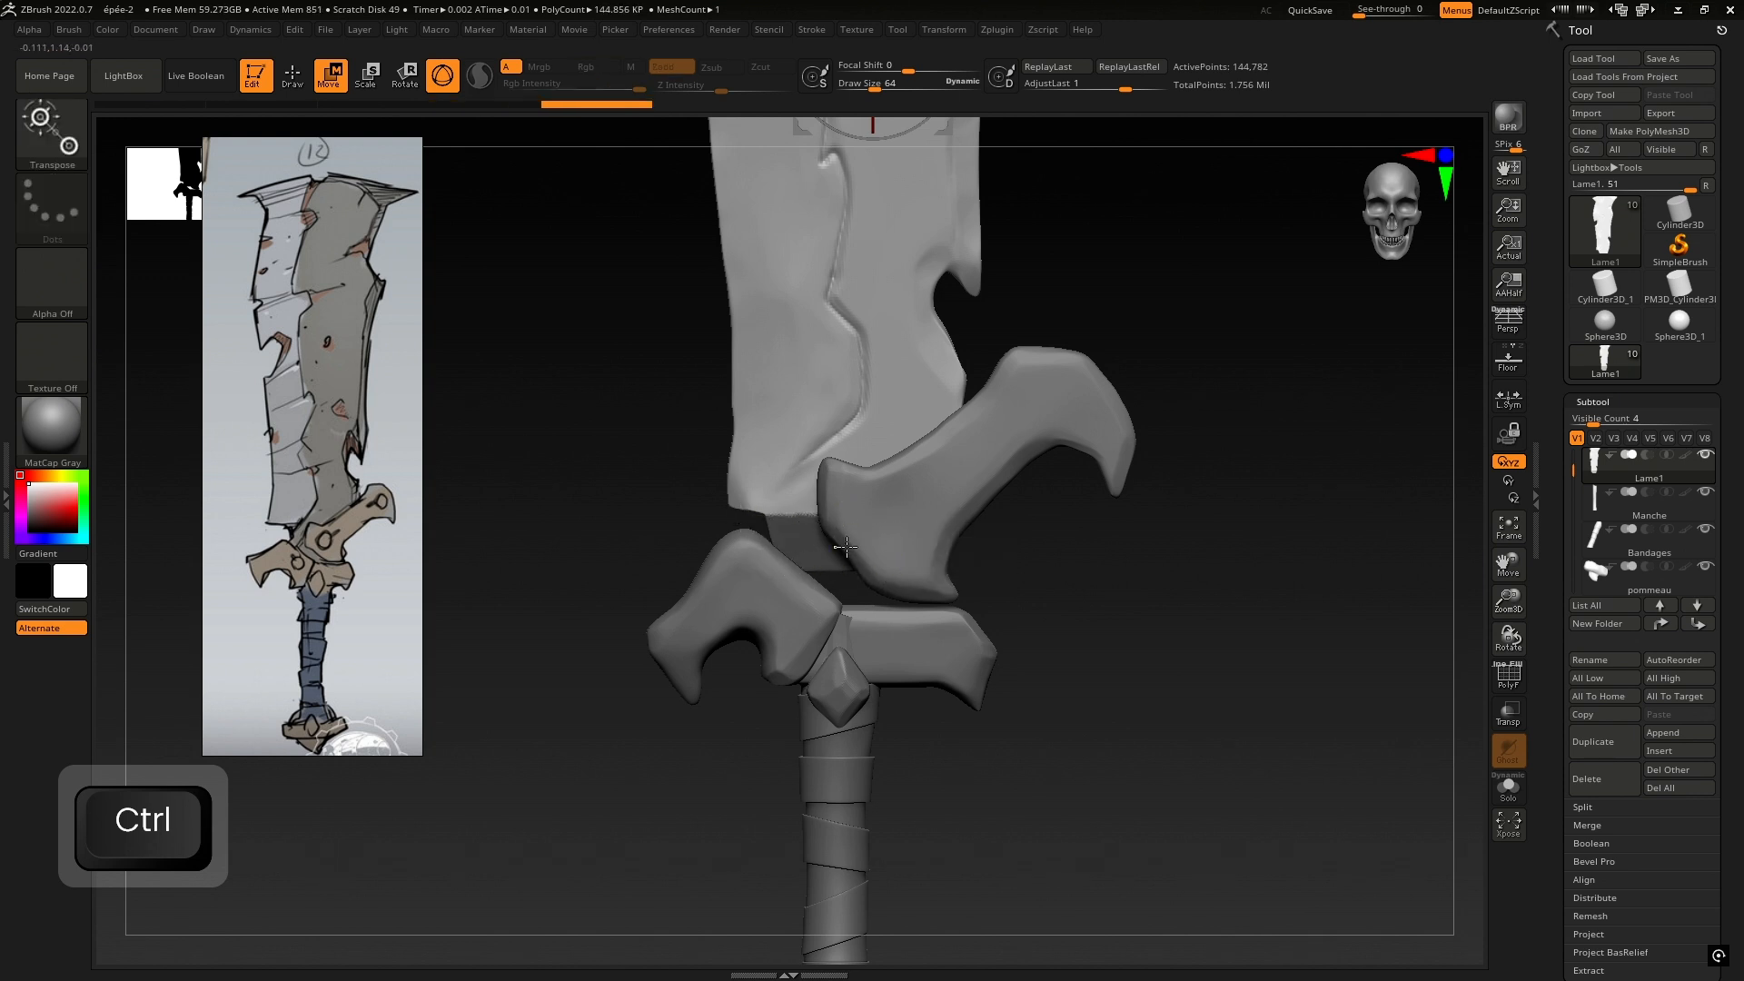
{"action": "left_click", "coordinate": [1201, 499], "text": "ctrl"}
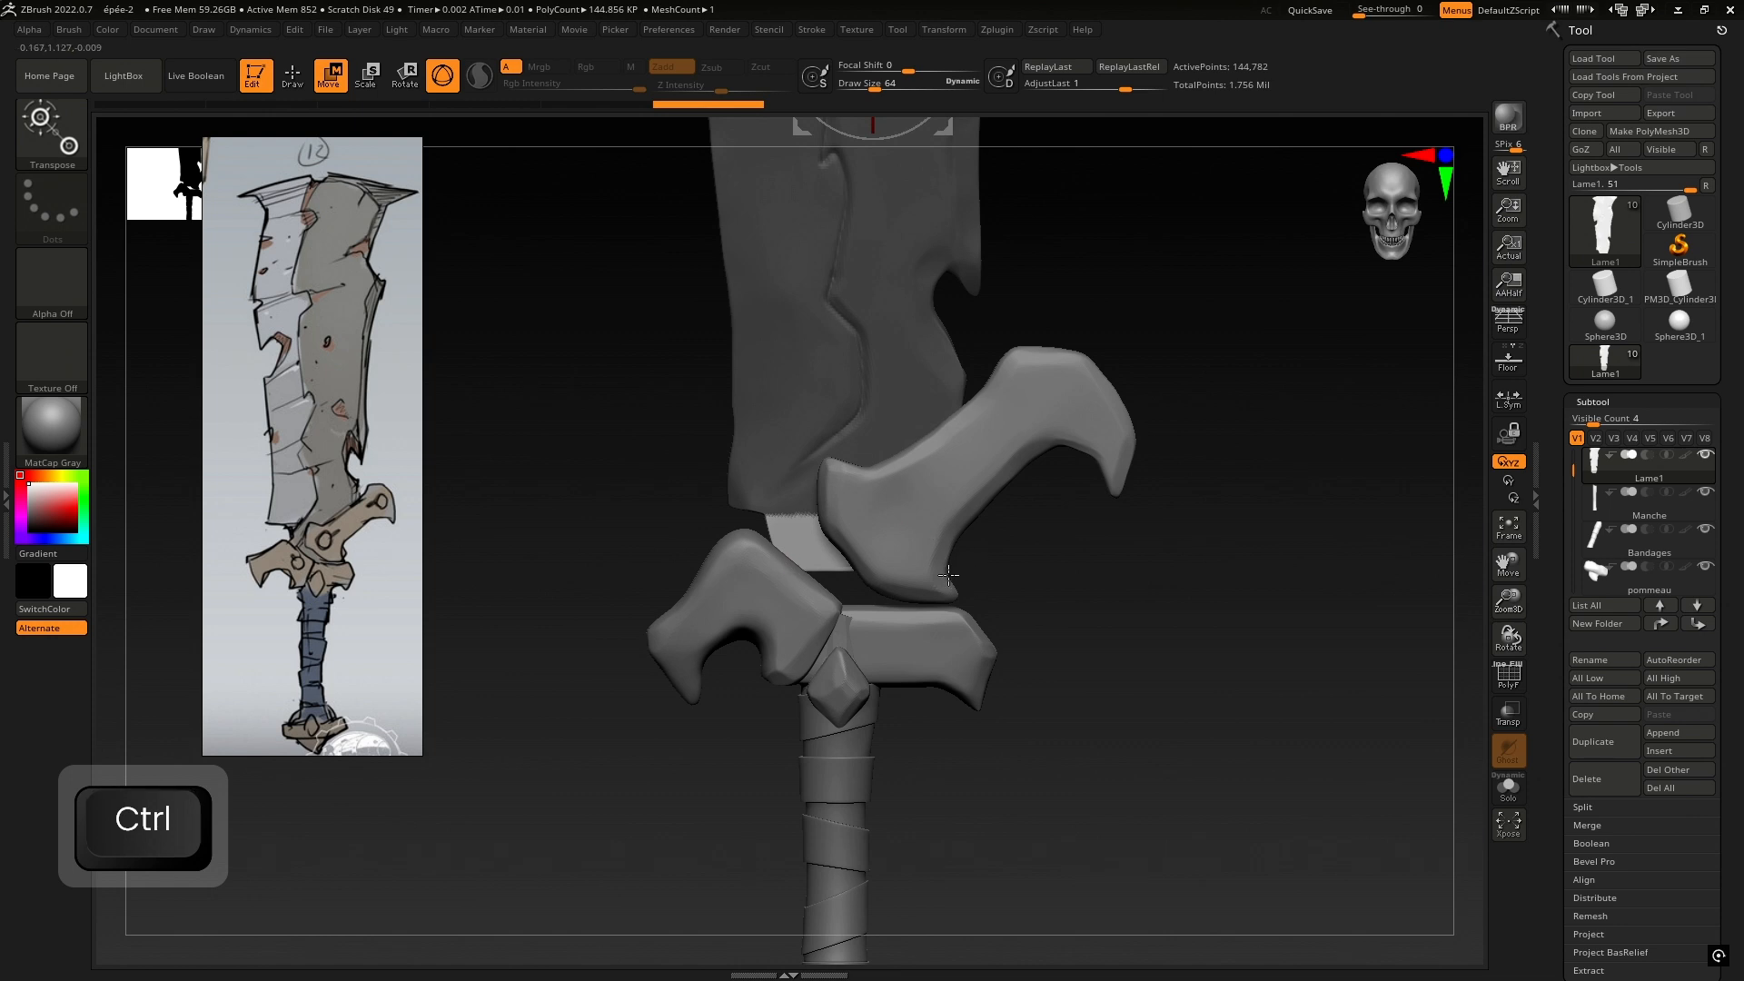
{"action": "mouse_move", "coordinate": [911, 567]}
{"action": "right_mouse_down", "text": "ctrl"}
{"action": "mouse_move", "coordinate": [883, 443]}
{"action": "mouse_move", "coordinate": [872, 533]}
{"action": "right_mouse_up", "text": "ctrl"}
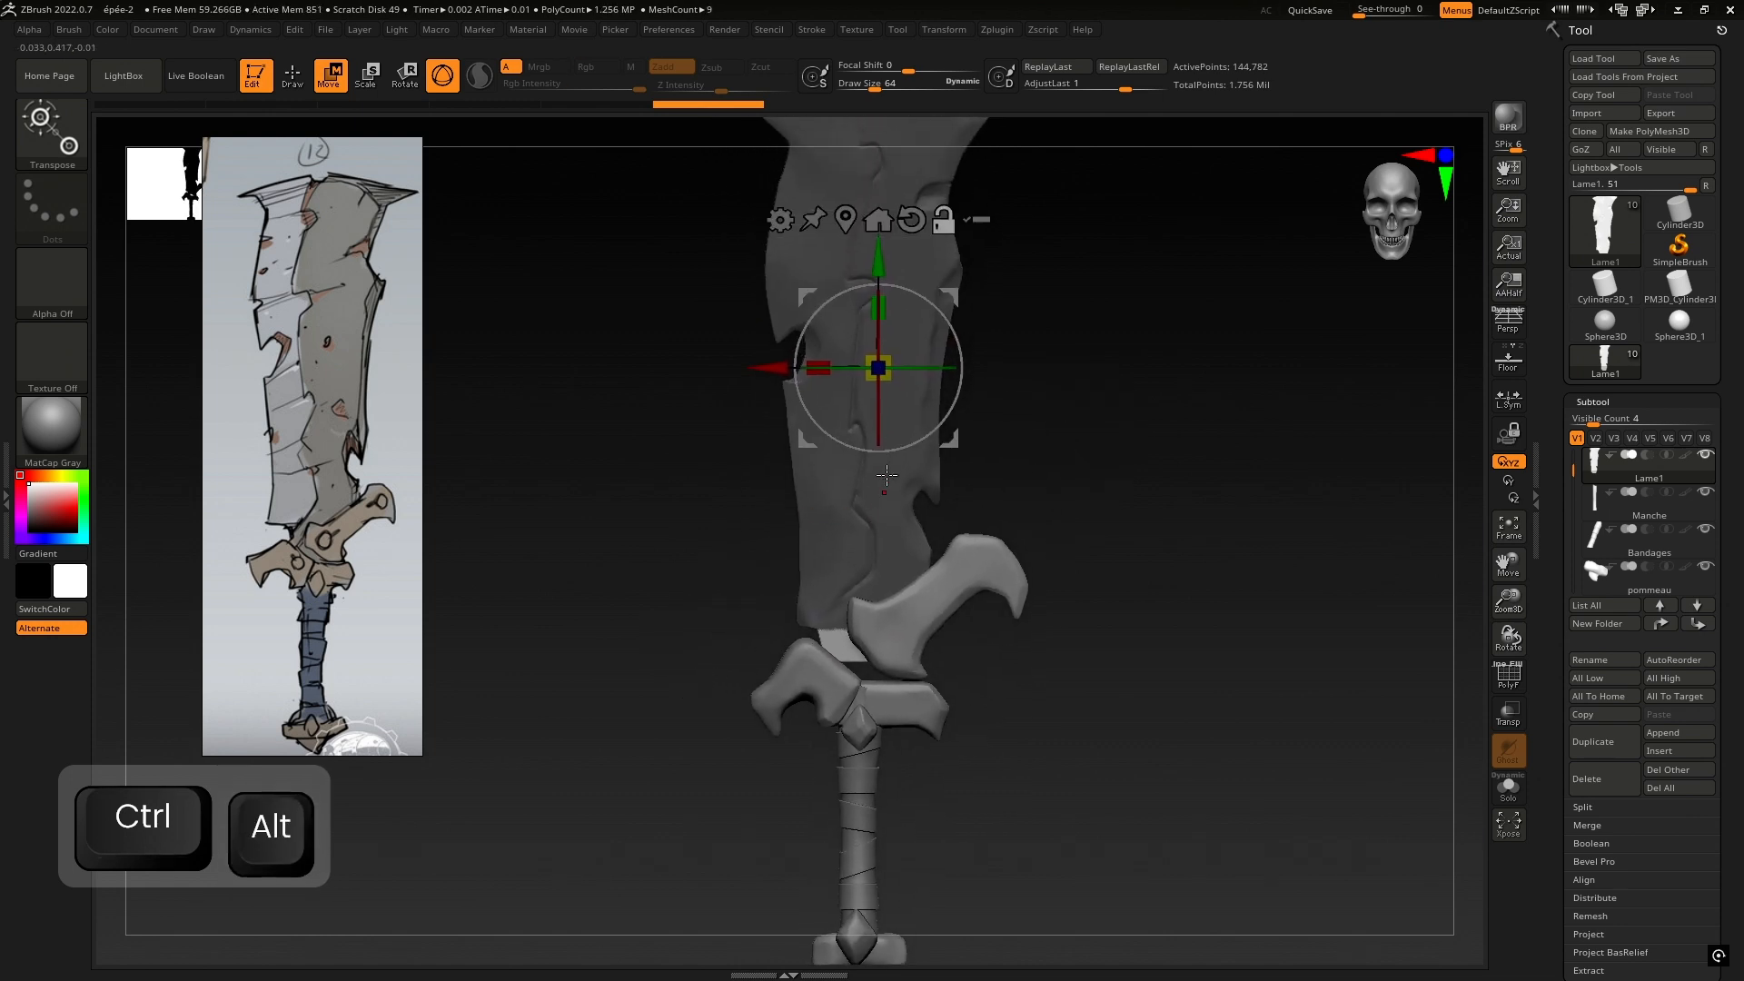
{"action": "left_click", "coordinate": [843, 218]}
Extend the blade's unmasked lower end down to the short guard piece along Y, then clear the mask
{"action": "right_click_drag", "start_coordinate": [1045, 636], "coordinate": [1097, 442], "text": "alt"}
{"action": "right_click_drag", "start_coordinate": [982, 357], "coordinate": [925, 487], "text": "ctrl"}
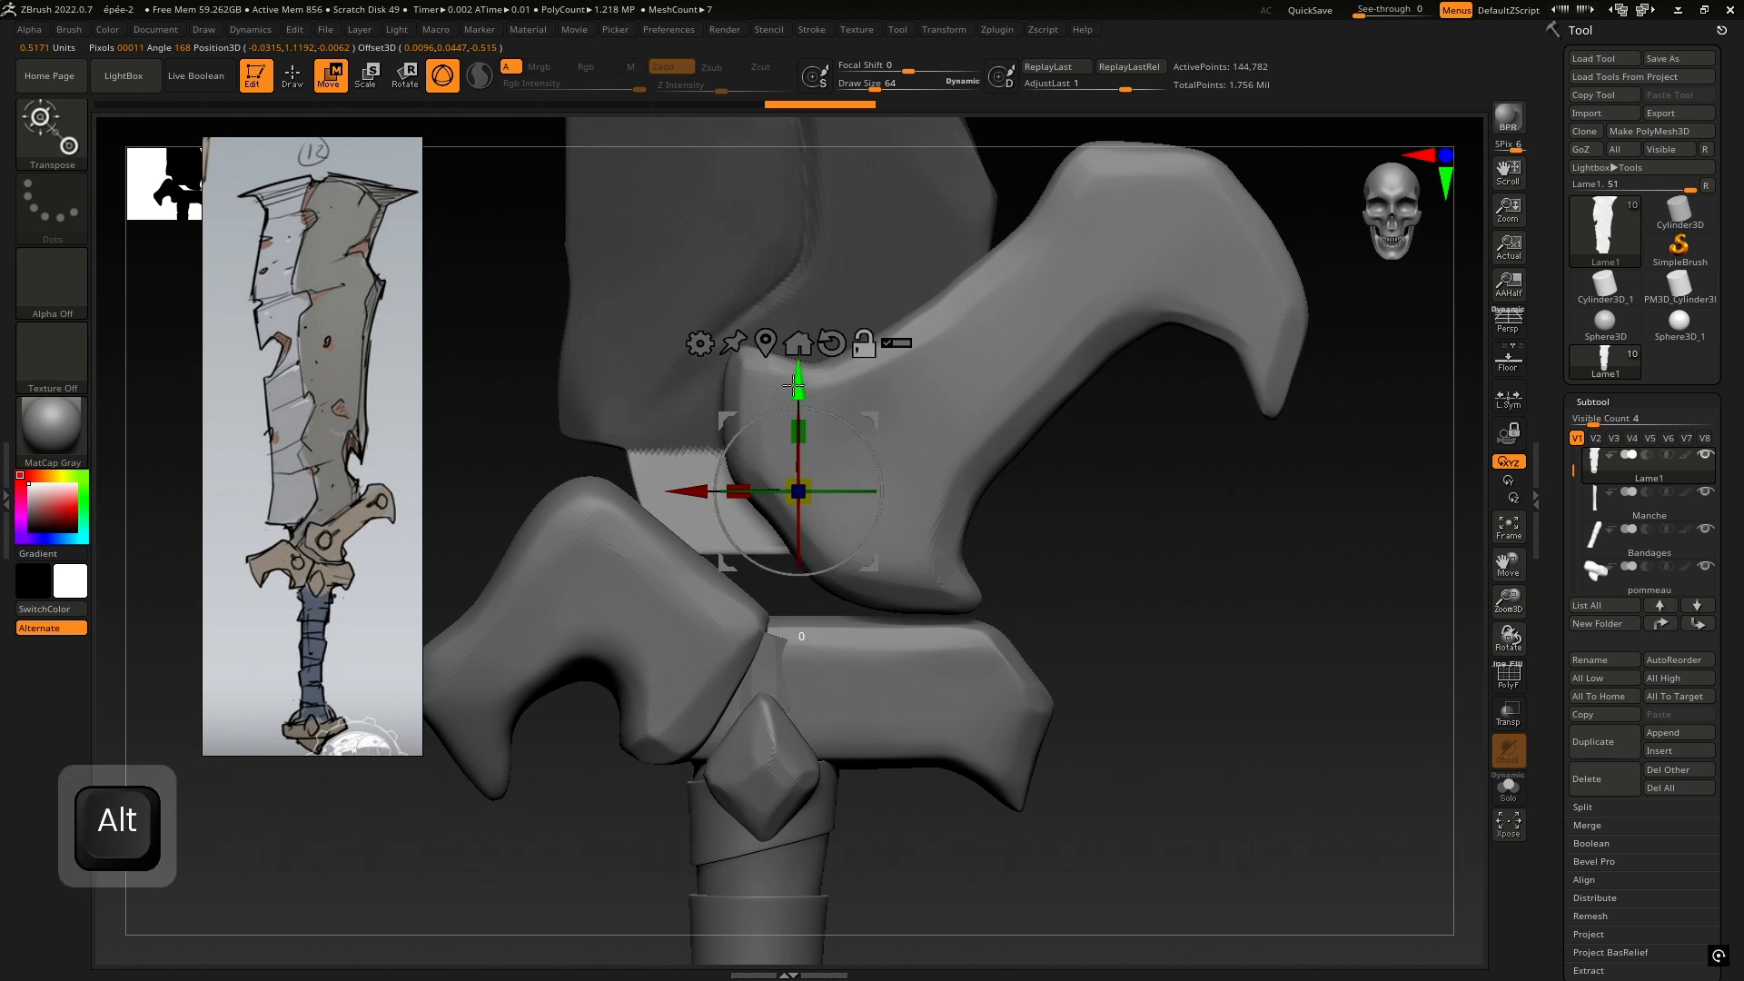
{"action": "left_click_drag", "start_coordinate": [794, 385], "coordinate": [850, 313], "text": "alt"}
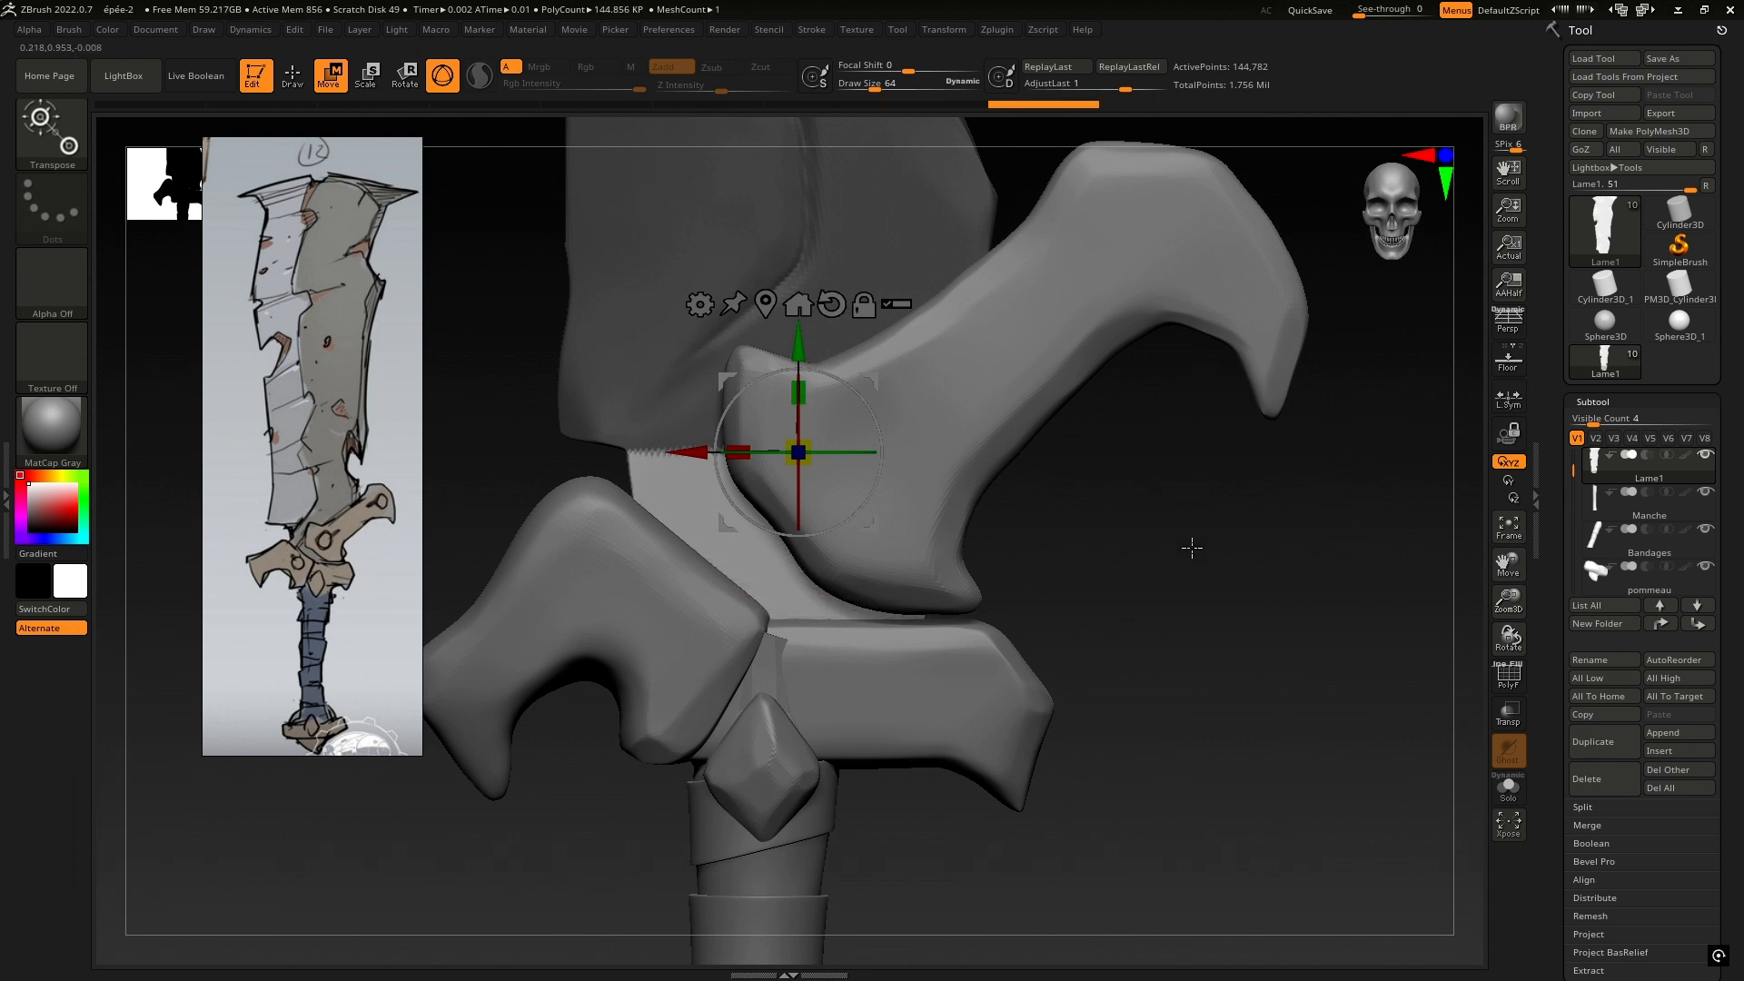
{"action": "left_click_drag", "start_coordinate": [1160, 533], "coordinate": [1257, 654], "text": "ctrl"}
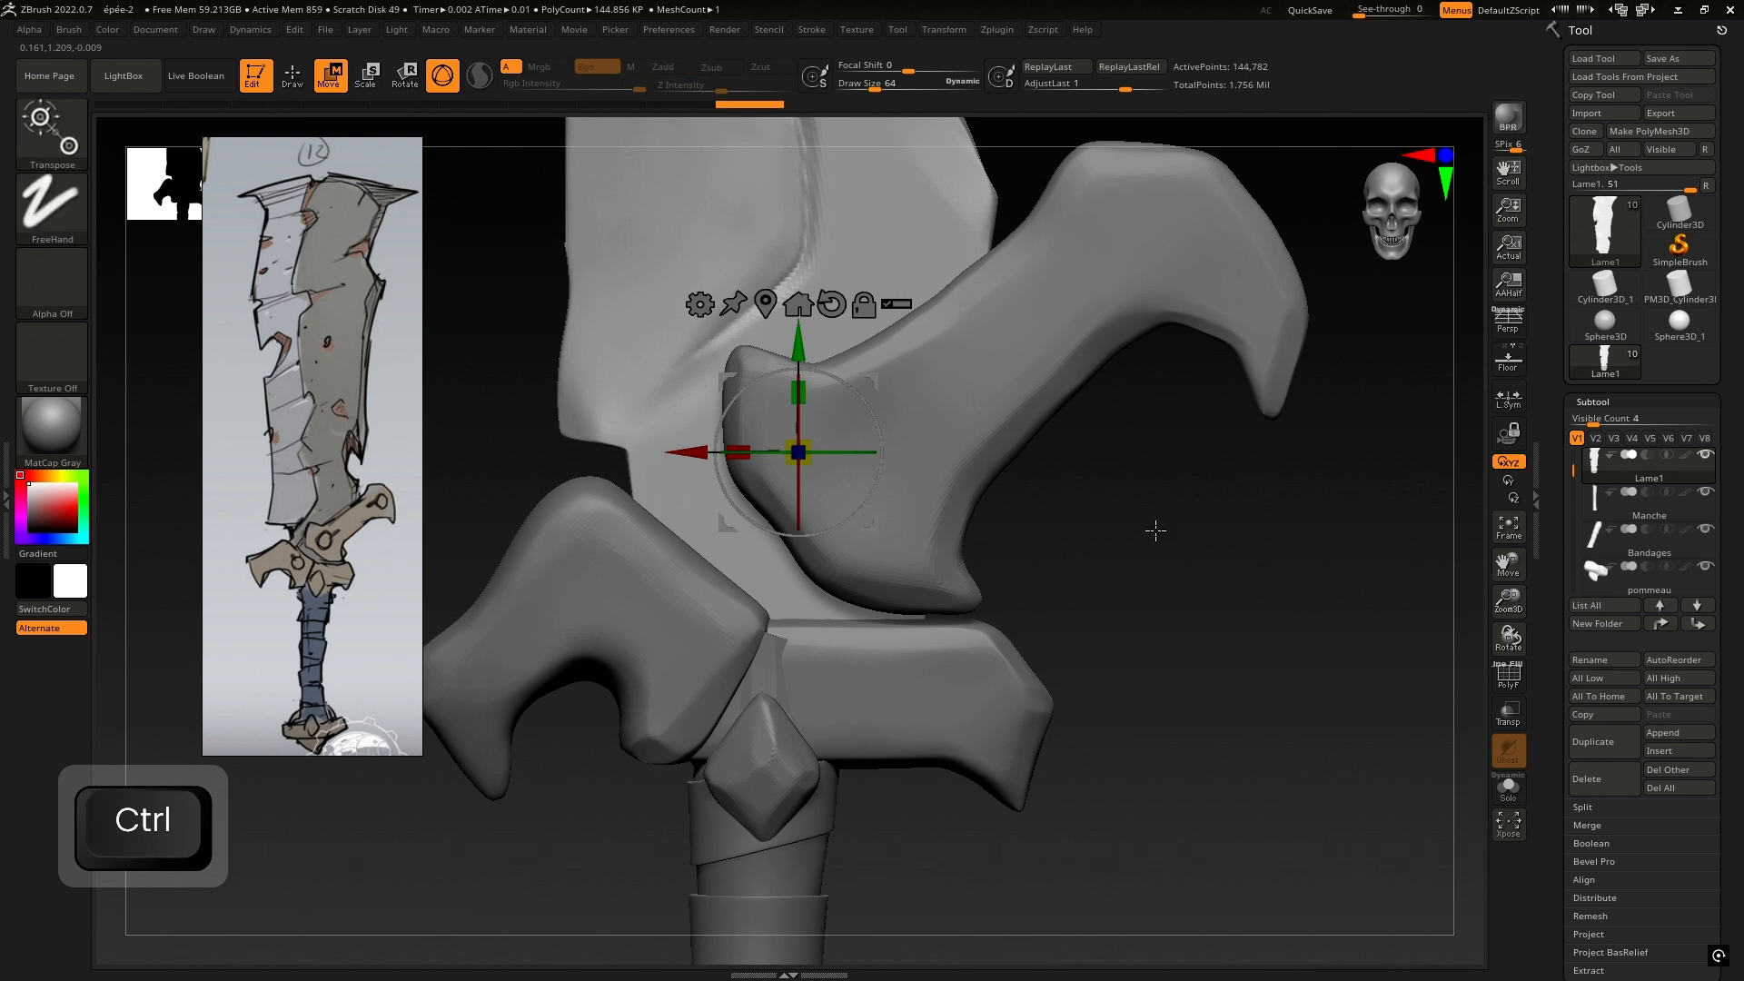
Make the large hooked guard piece over the blade's base the active subtool and duplicate it
{"action": "right_click_drag", "start_coordinate": [1153, 530], "coordinate": [1004, 504], "text": "ctrl"}
{"action": "left_click_drag", "start_coordinate": [938, 517], "coordinate": [1072, 463]}
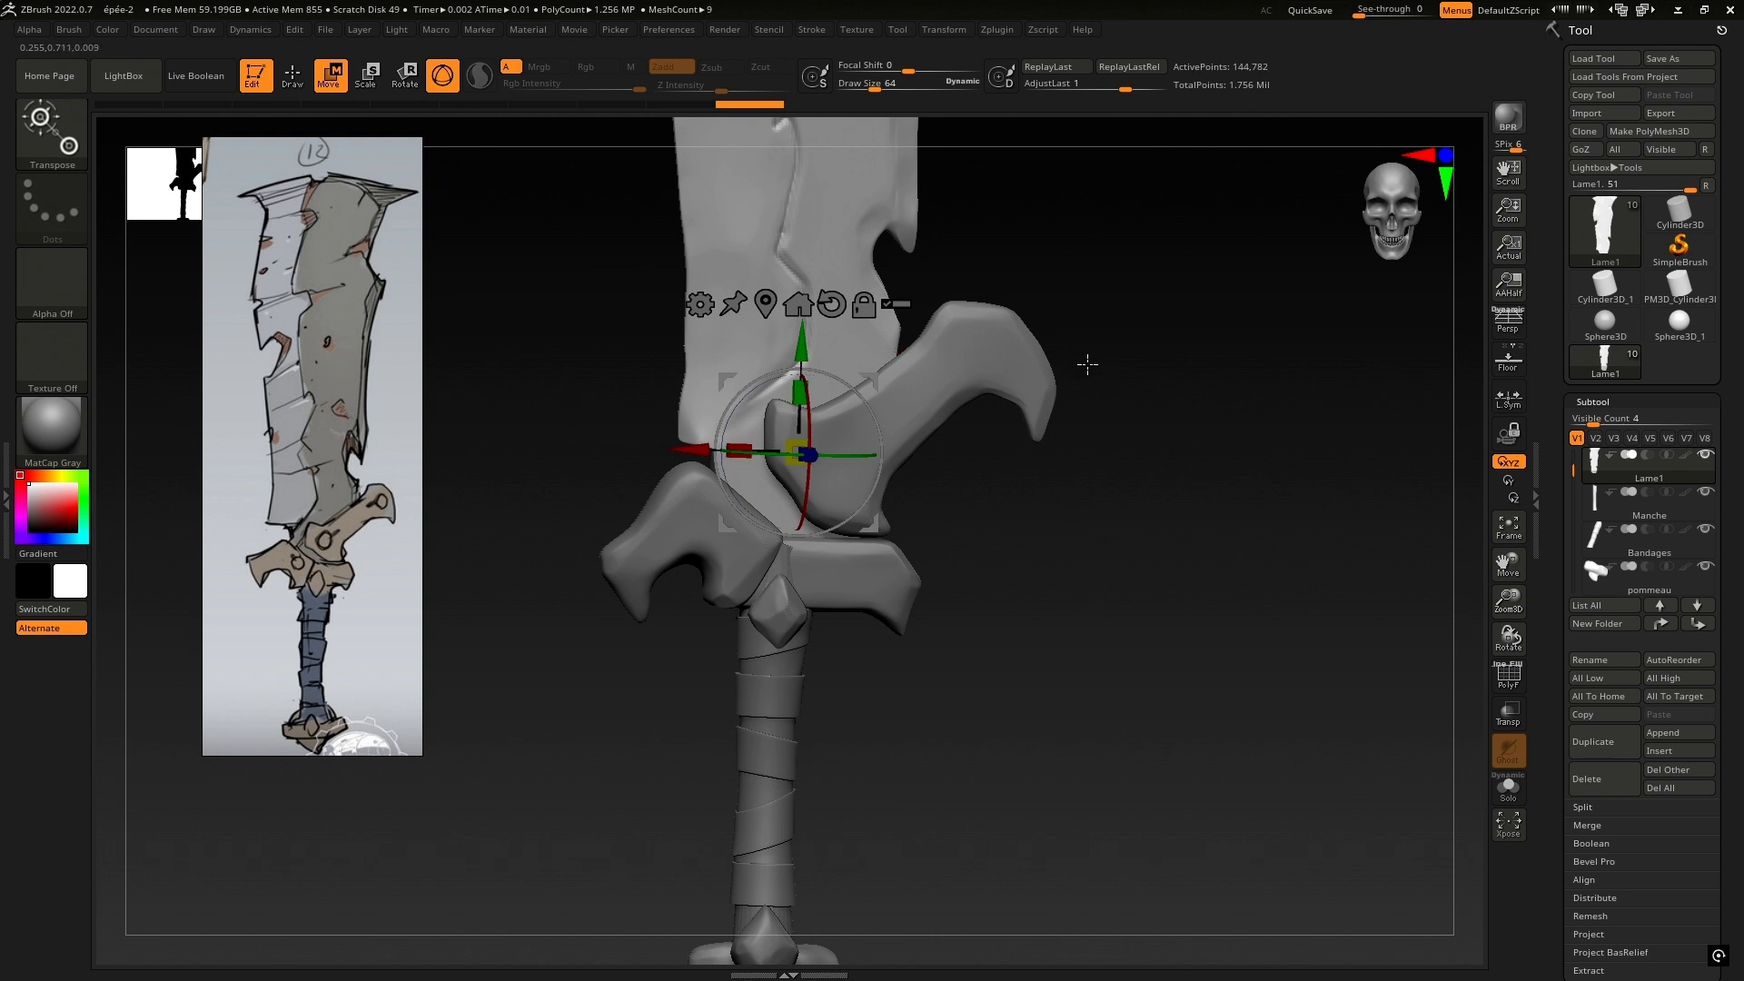
{"action": "left_click_drag", "start_coordinate": [1087, 364], "coordinate": [1109, 358], "text": "shift"}
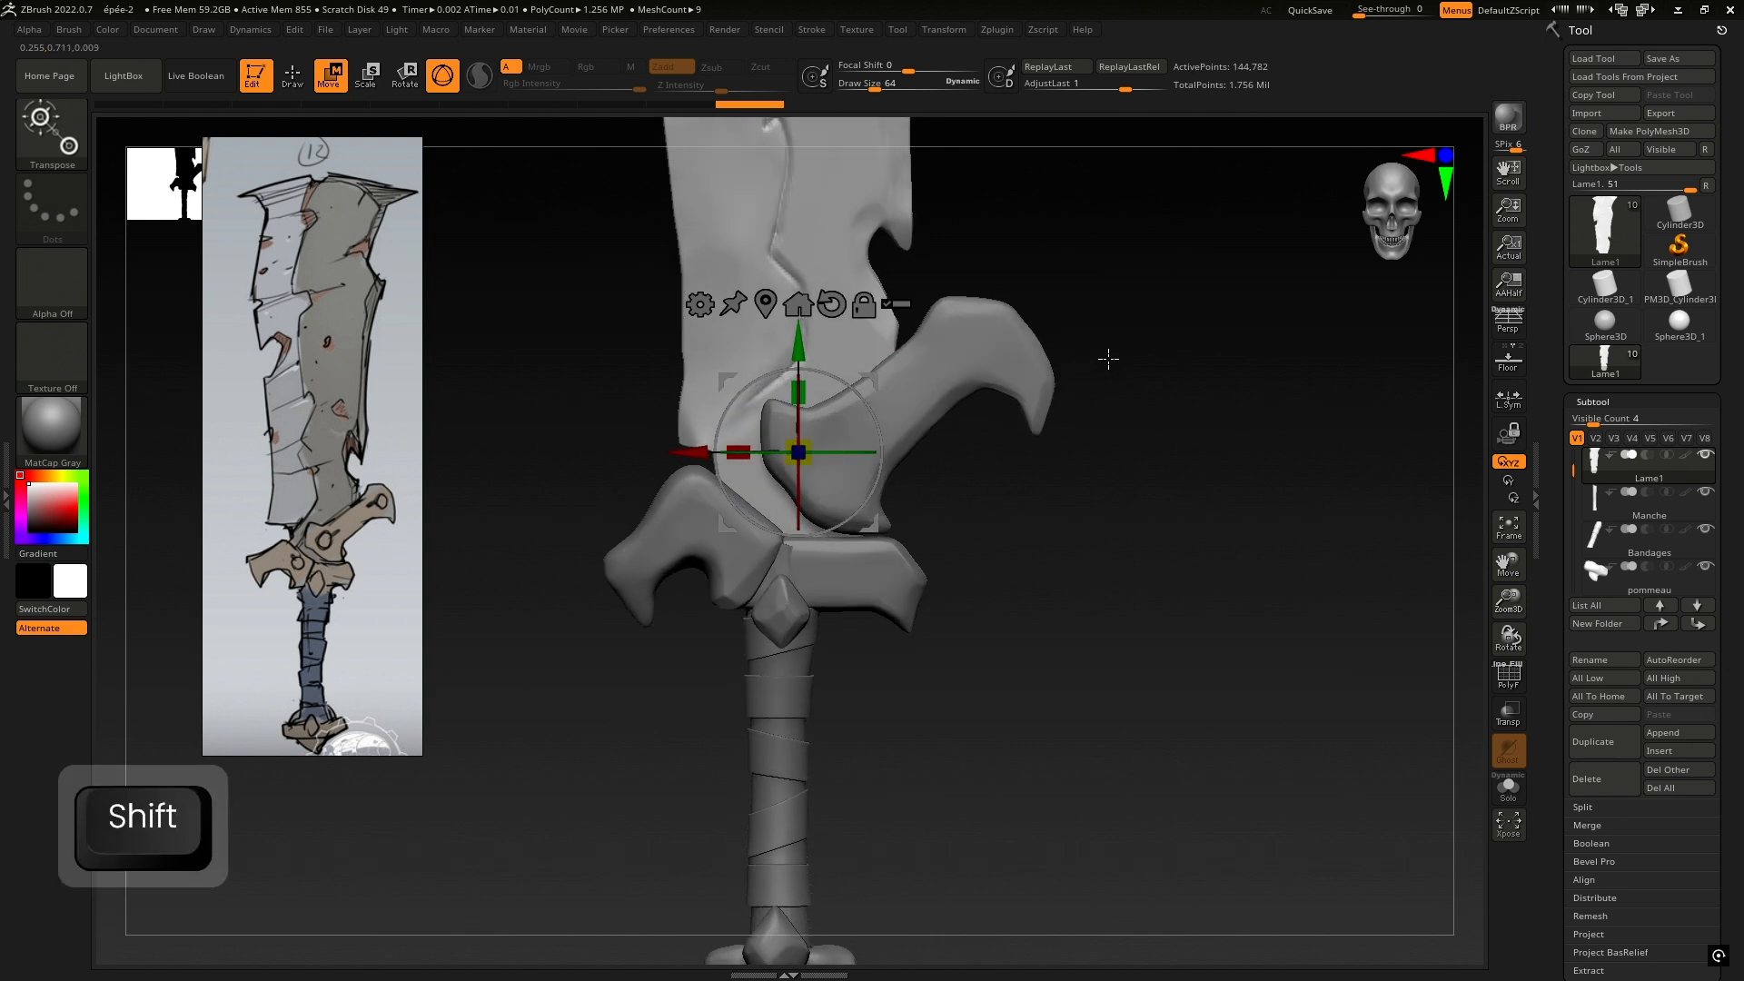
{"action": "left_click", "coordinate": [985, 340], "text": "alt"}
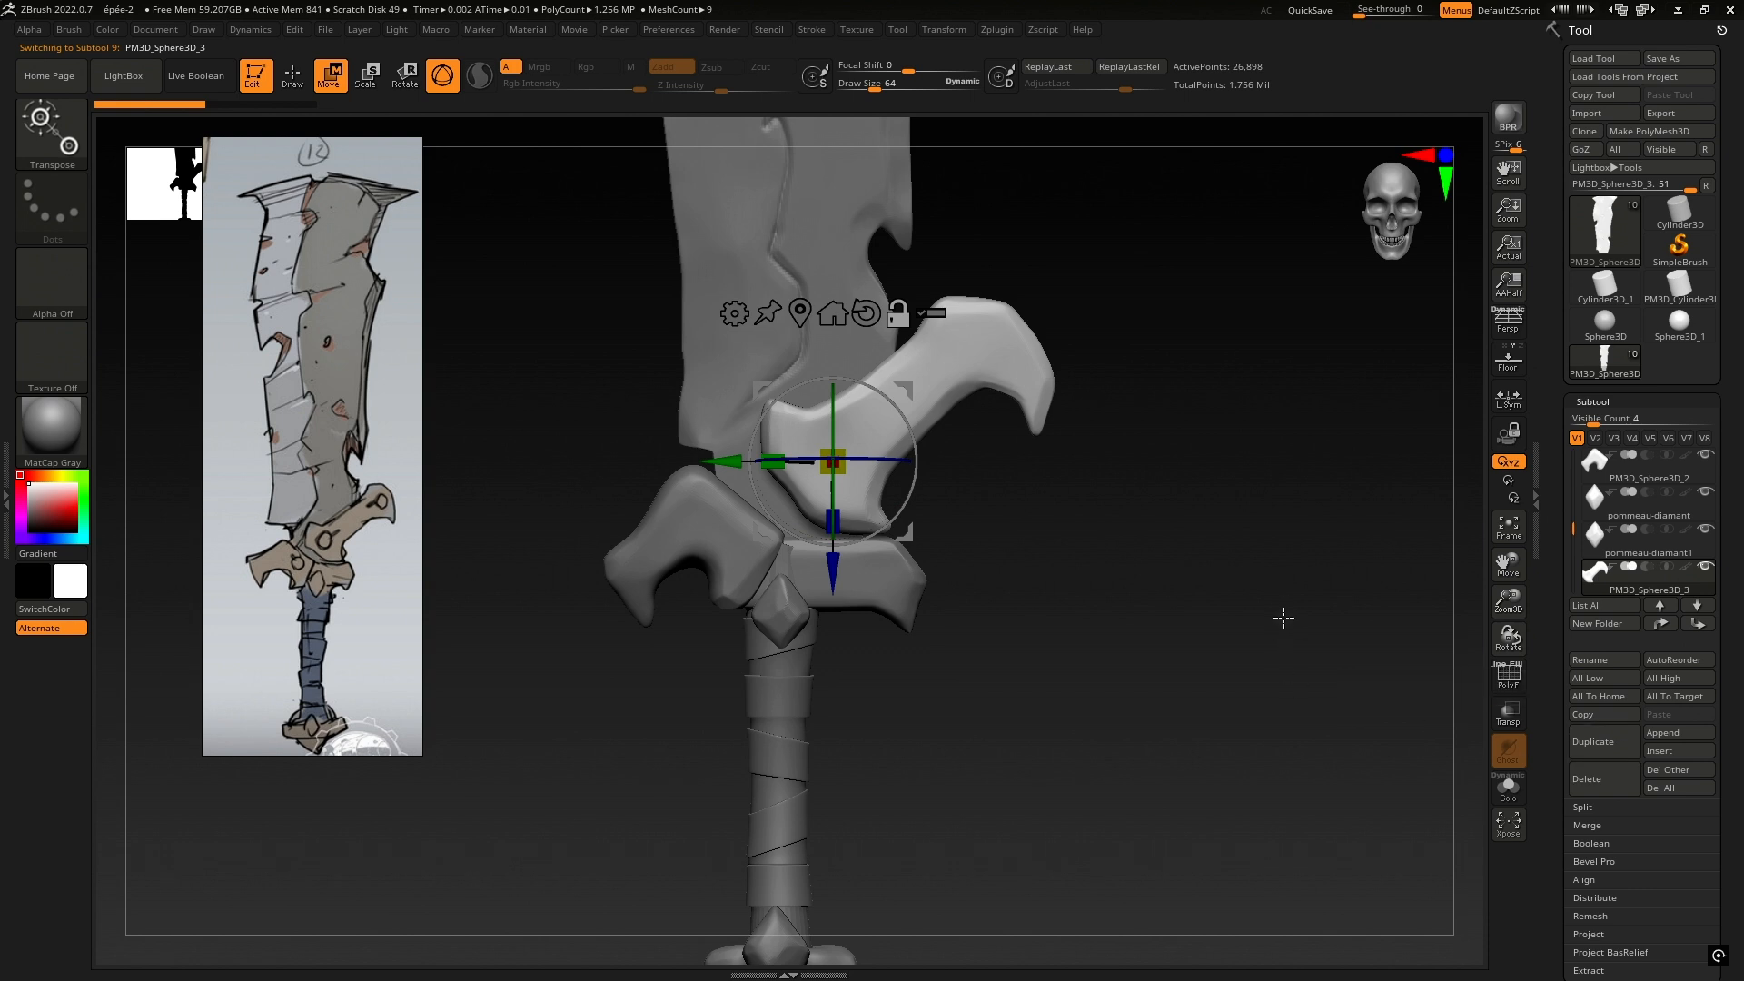
{"action": "left_click_drag", "start_coordinate": [1279, 616], "coordinate": [1203, 631], "text": "shift"}
{"action": "key", "text": "shift"}
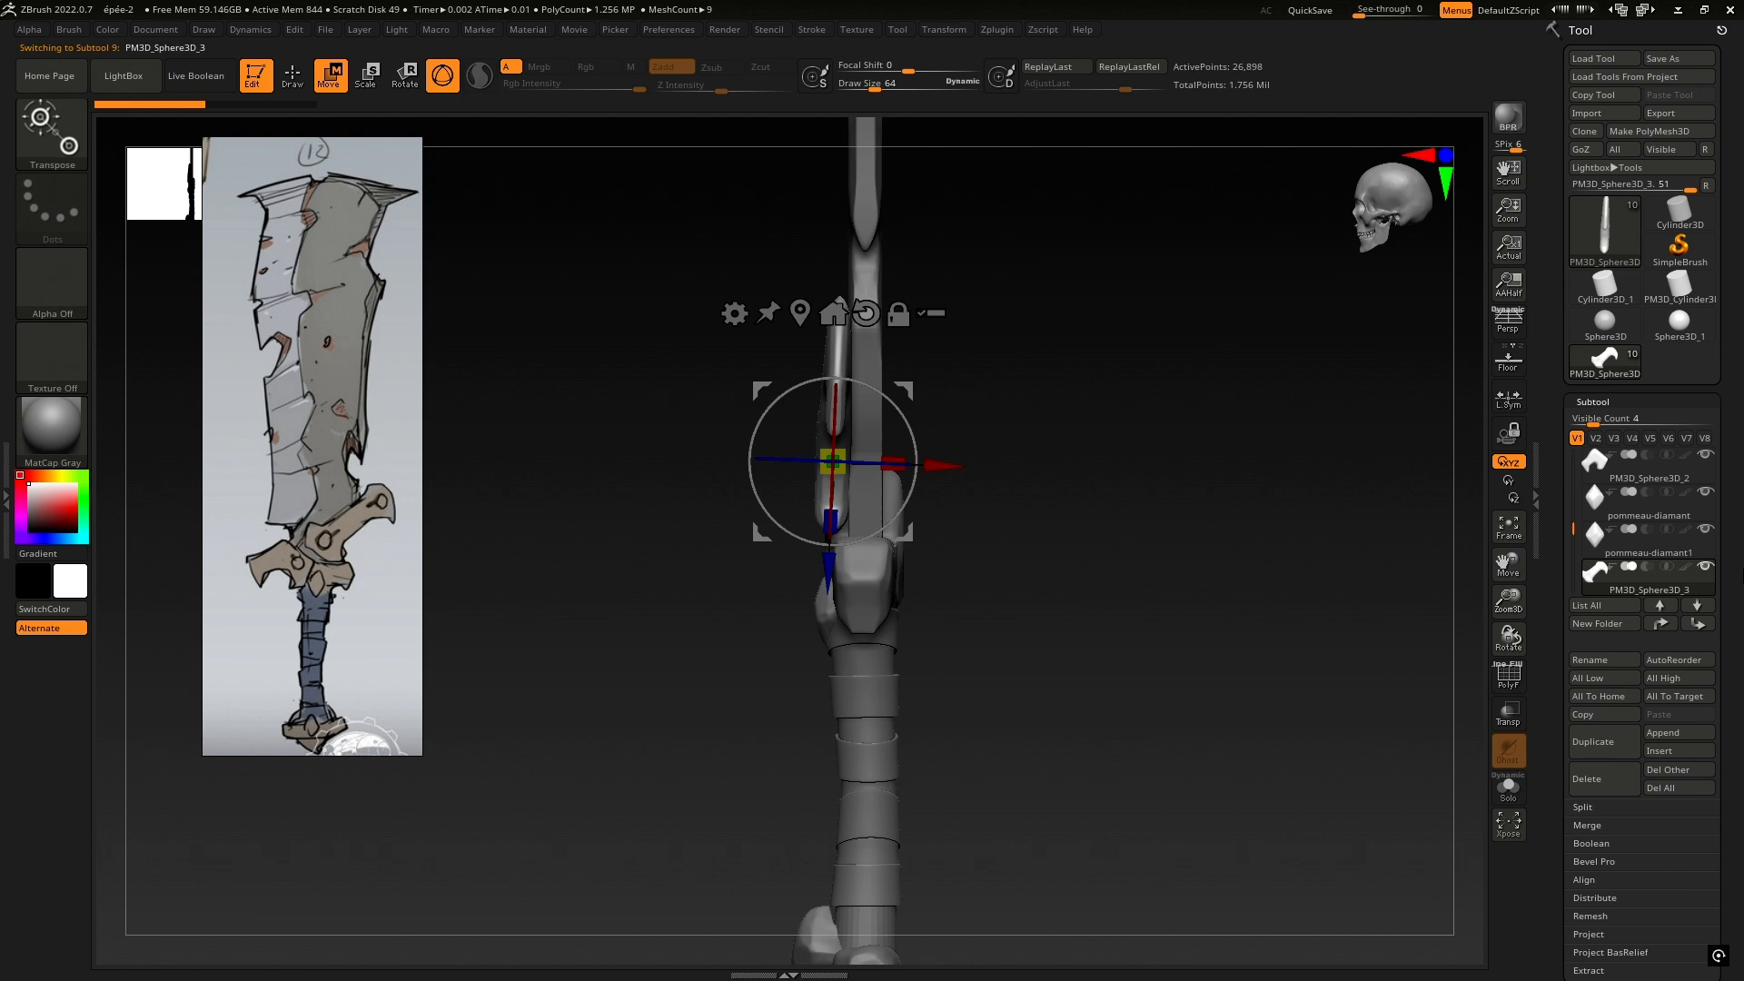
{"action": "mouse_move", "coordinate": [1175, 561]}
{"action": "left_mouse_down"}
{"action": "mouse_move", "coordinate": [1036, 584]}
{"action": "mouse_move", "coordinate": [1170, 583]}
{"action": "left_mouse_up"}
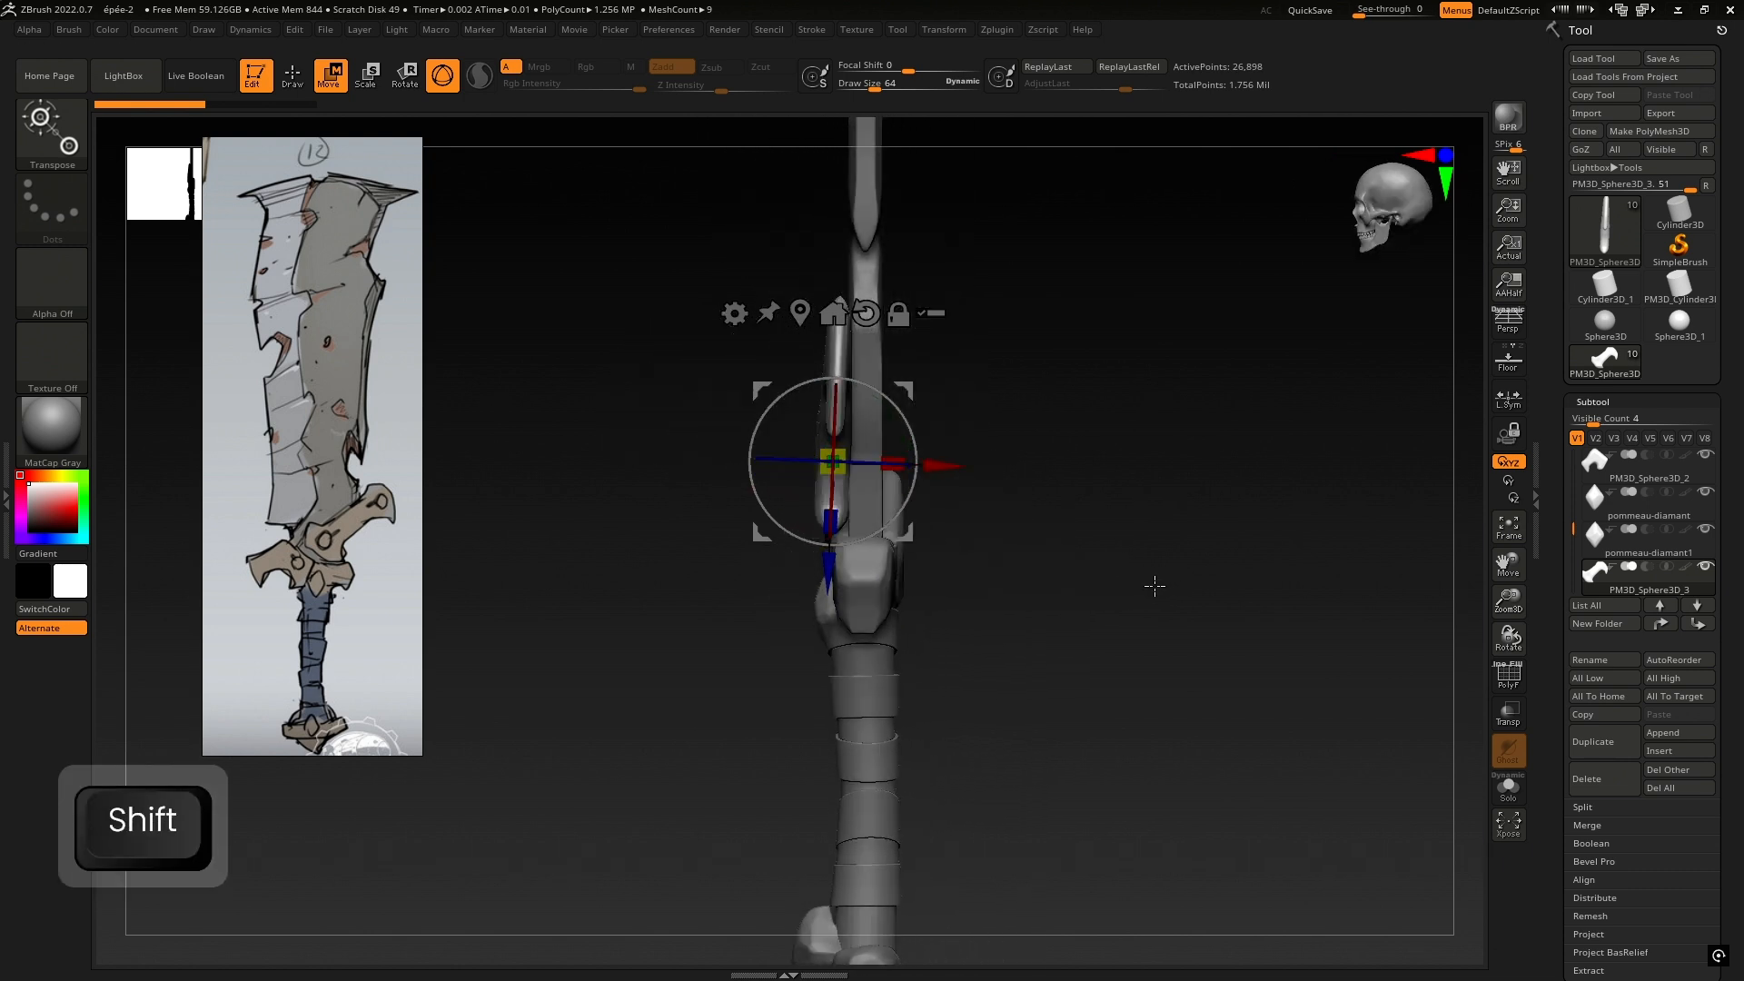
{"action": "left_click", "coordinate": [1609, 748]}
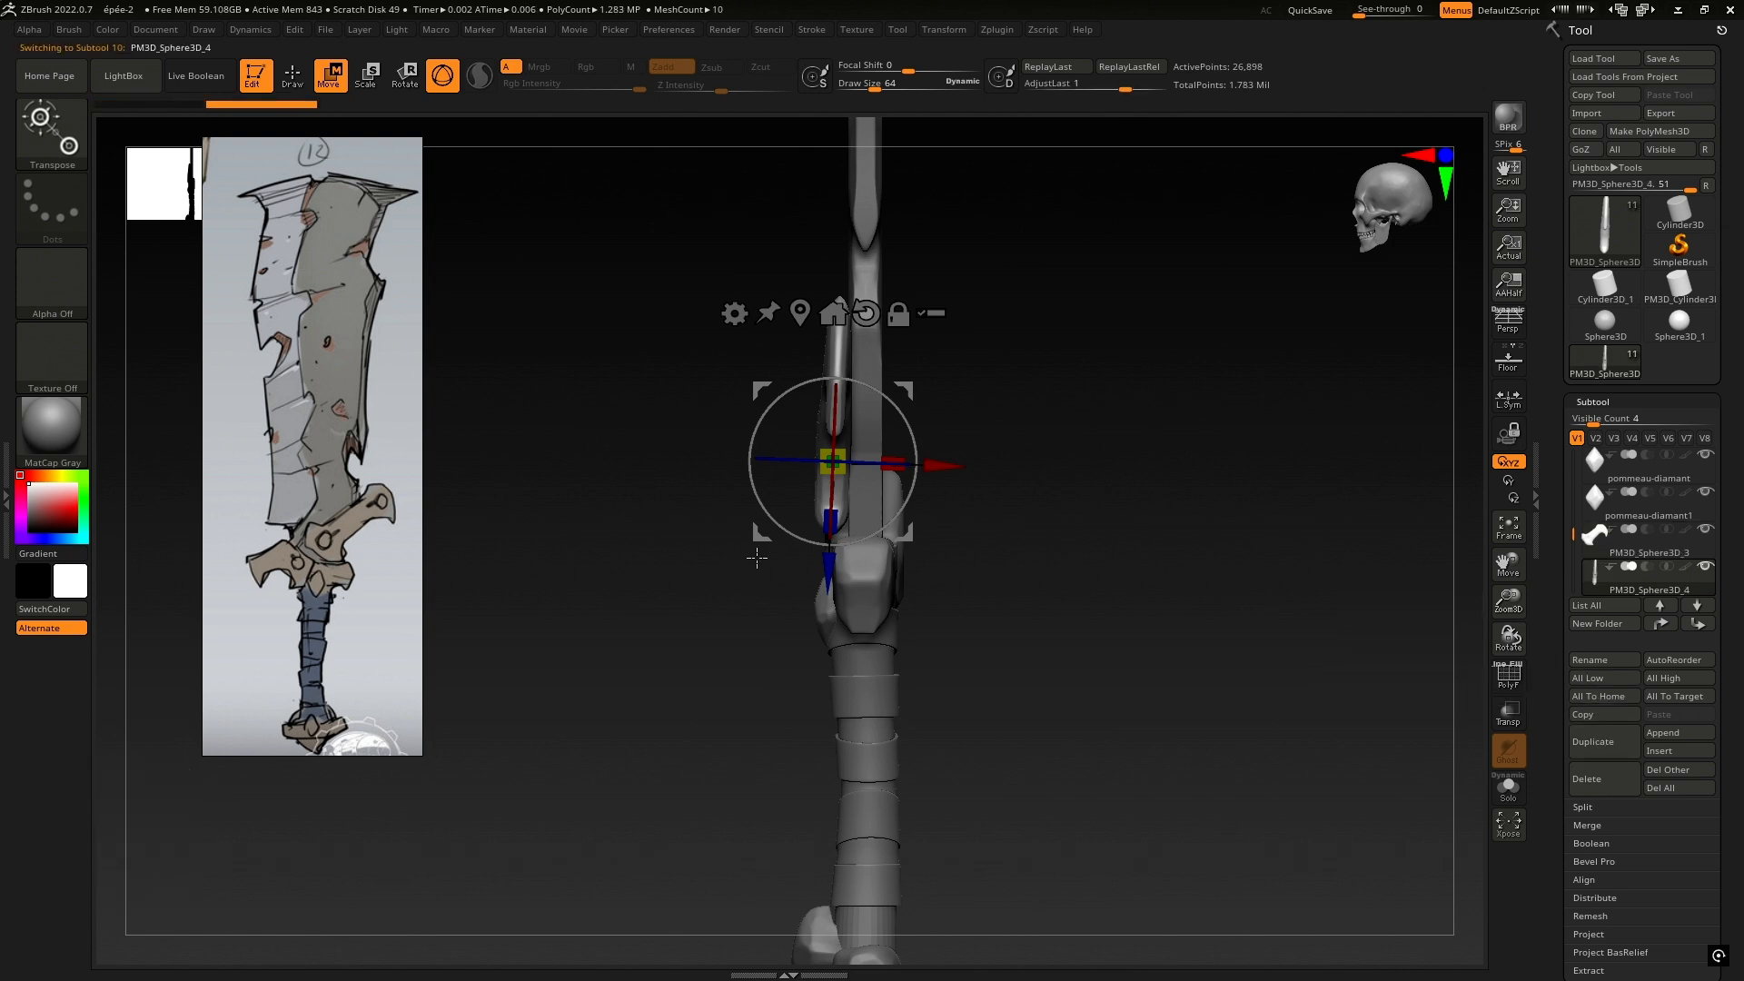
Try moving the duplicated guard piece across the blade along one gizmo axis, then undo the move
{"action": "left_click_drag", "start_coordinate": [1213, 460], "coordinate": [1091, 486]}
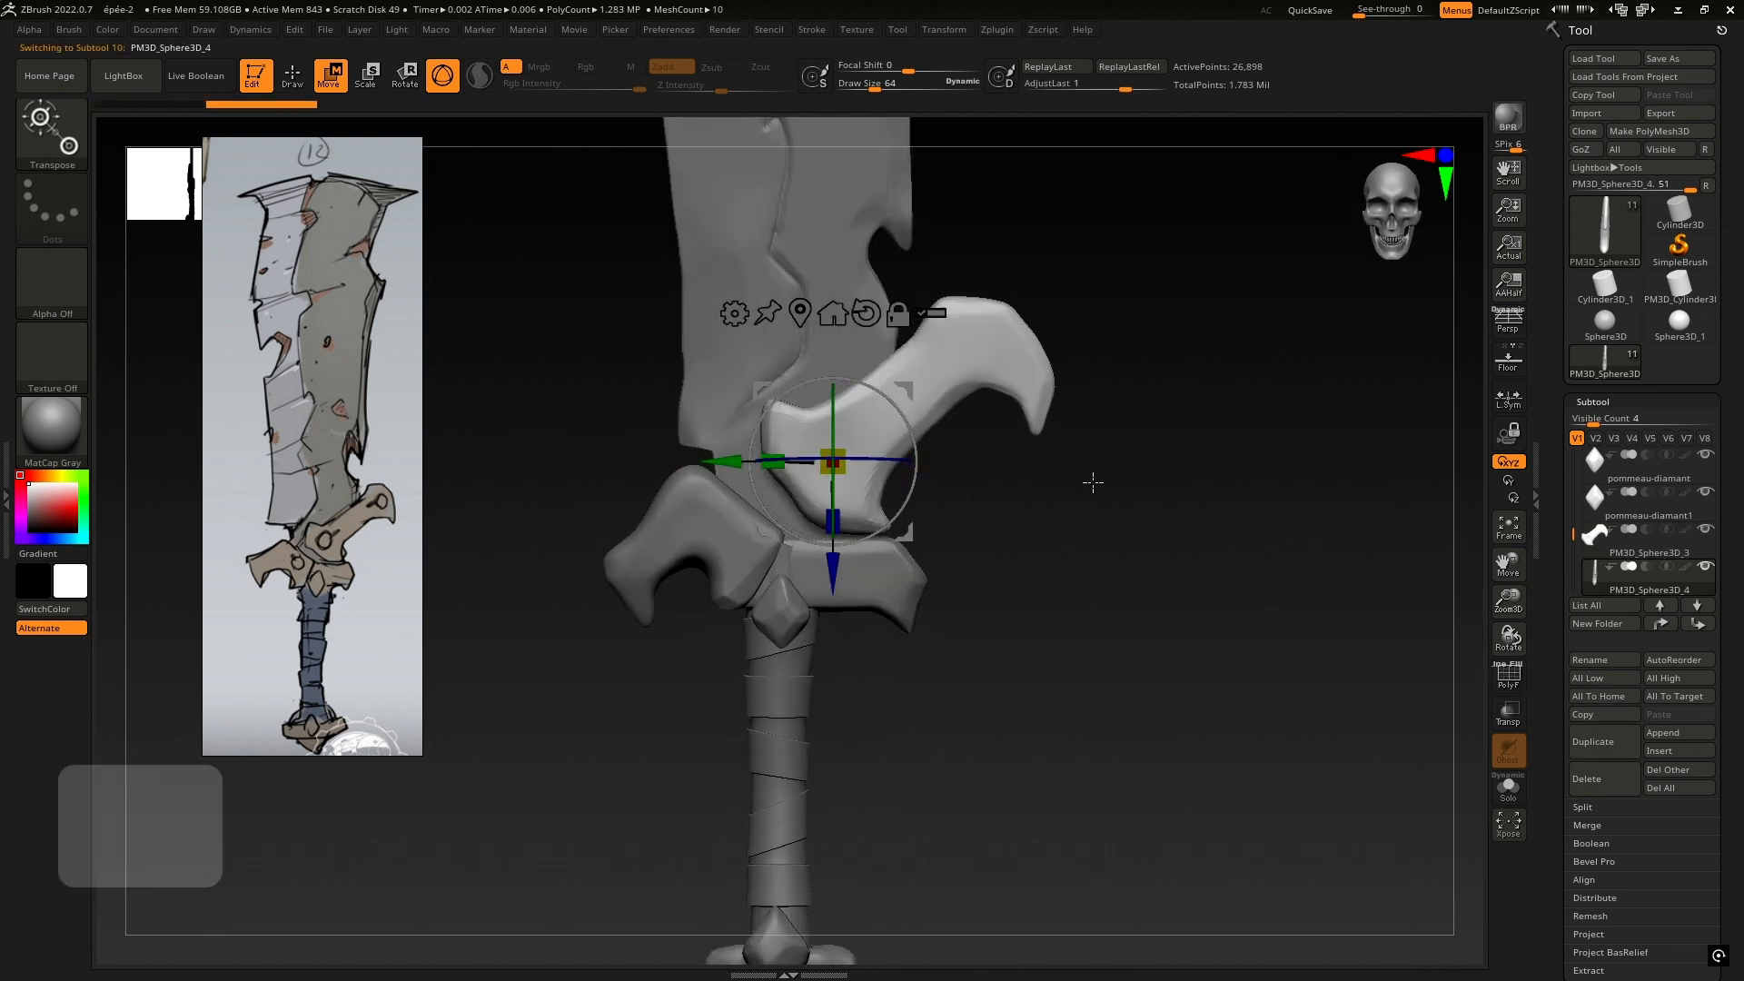
{"action": "left_click_drag", "start_coordinate": [724, 462], "coordinate": [752, 462]}
{"action": "key", "text": "ctrl+z"}
{"action": "key", "text": "ctrl+z"}
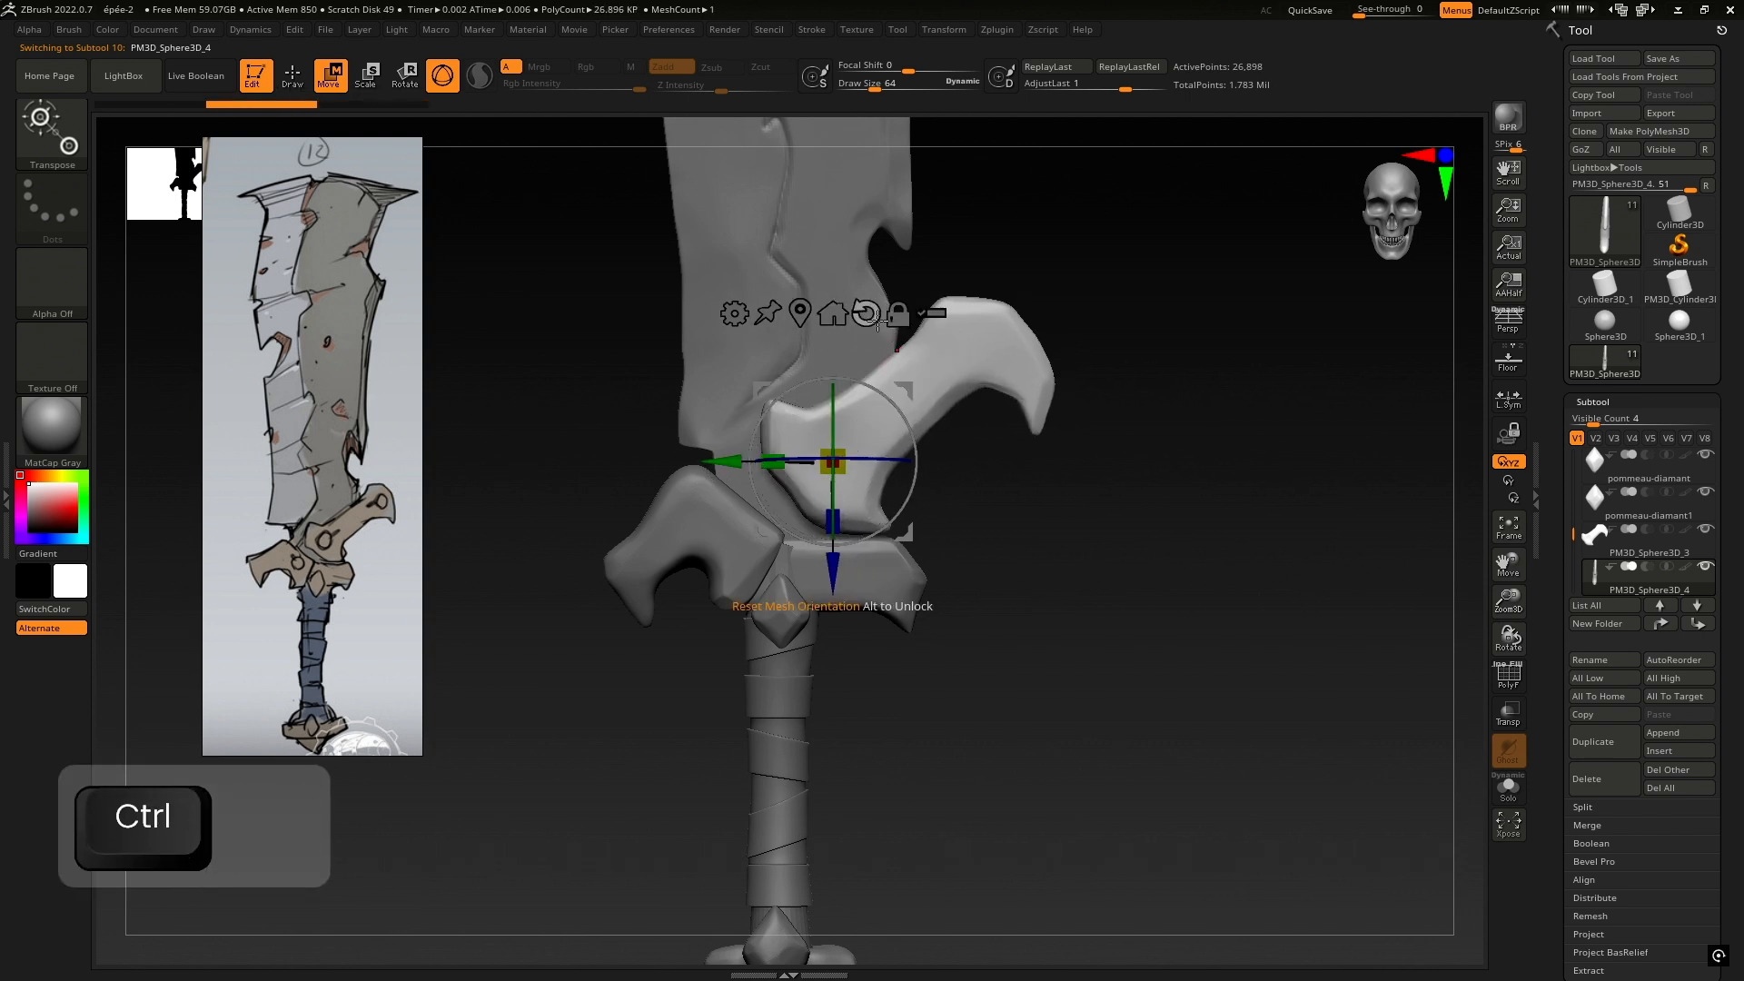
Center the gizmo on the duplicated guard piece and reset its mesh orientation
{"action": "left_click", "coordinate": [800, 312]}
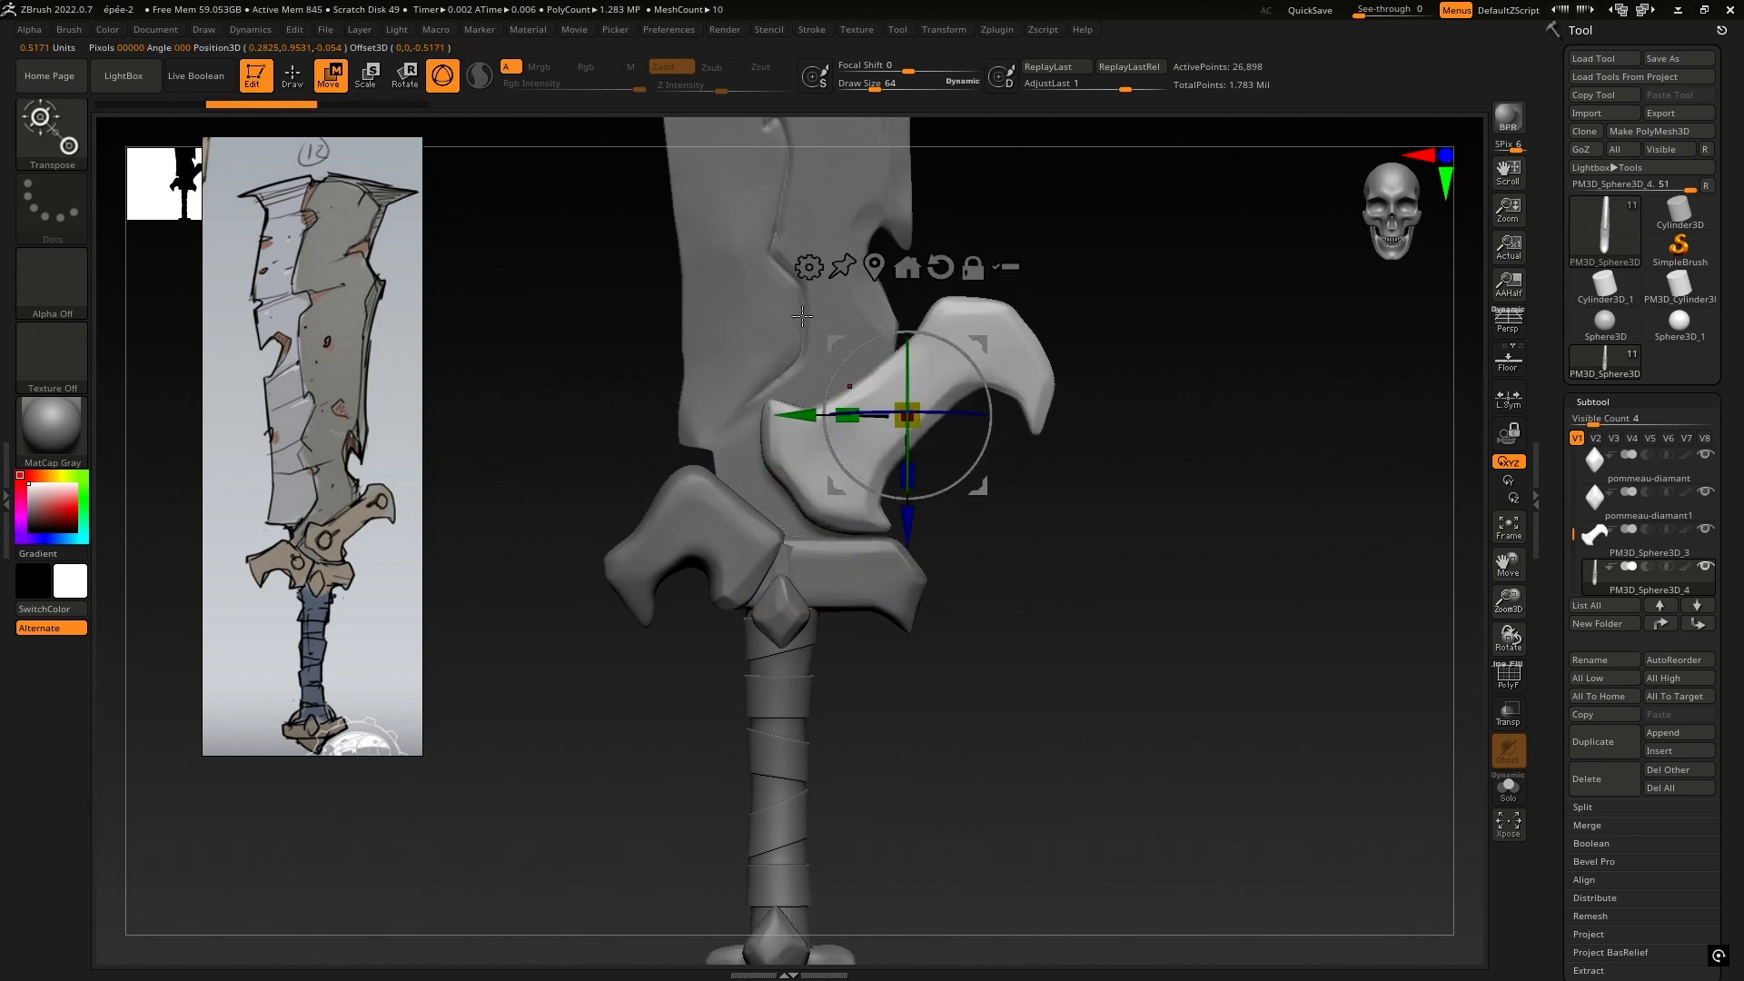
{"action": "left_click", "coordinate": [941, 266], "text": "alt"}
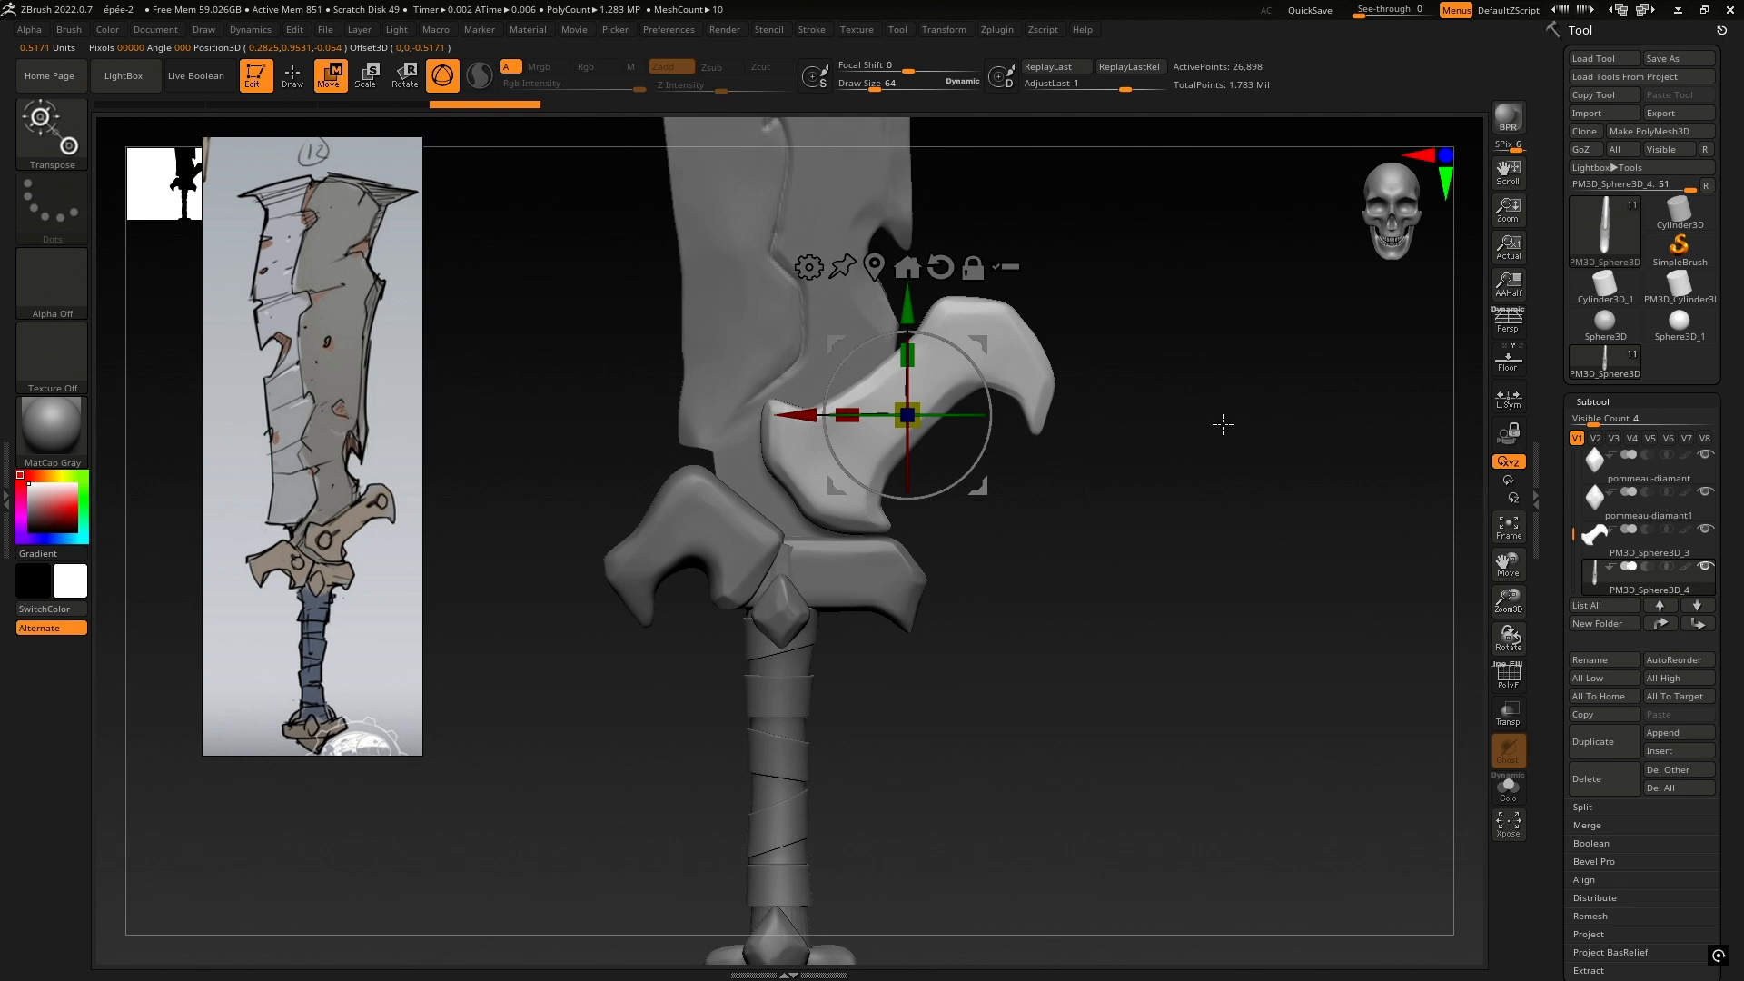
Try to flip the duplicated guard piece with the Mirror deformation
{"action": "left_click_drag", "start_coordinate": [1729, 607], "coordinate": [1681, 344]}
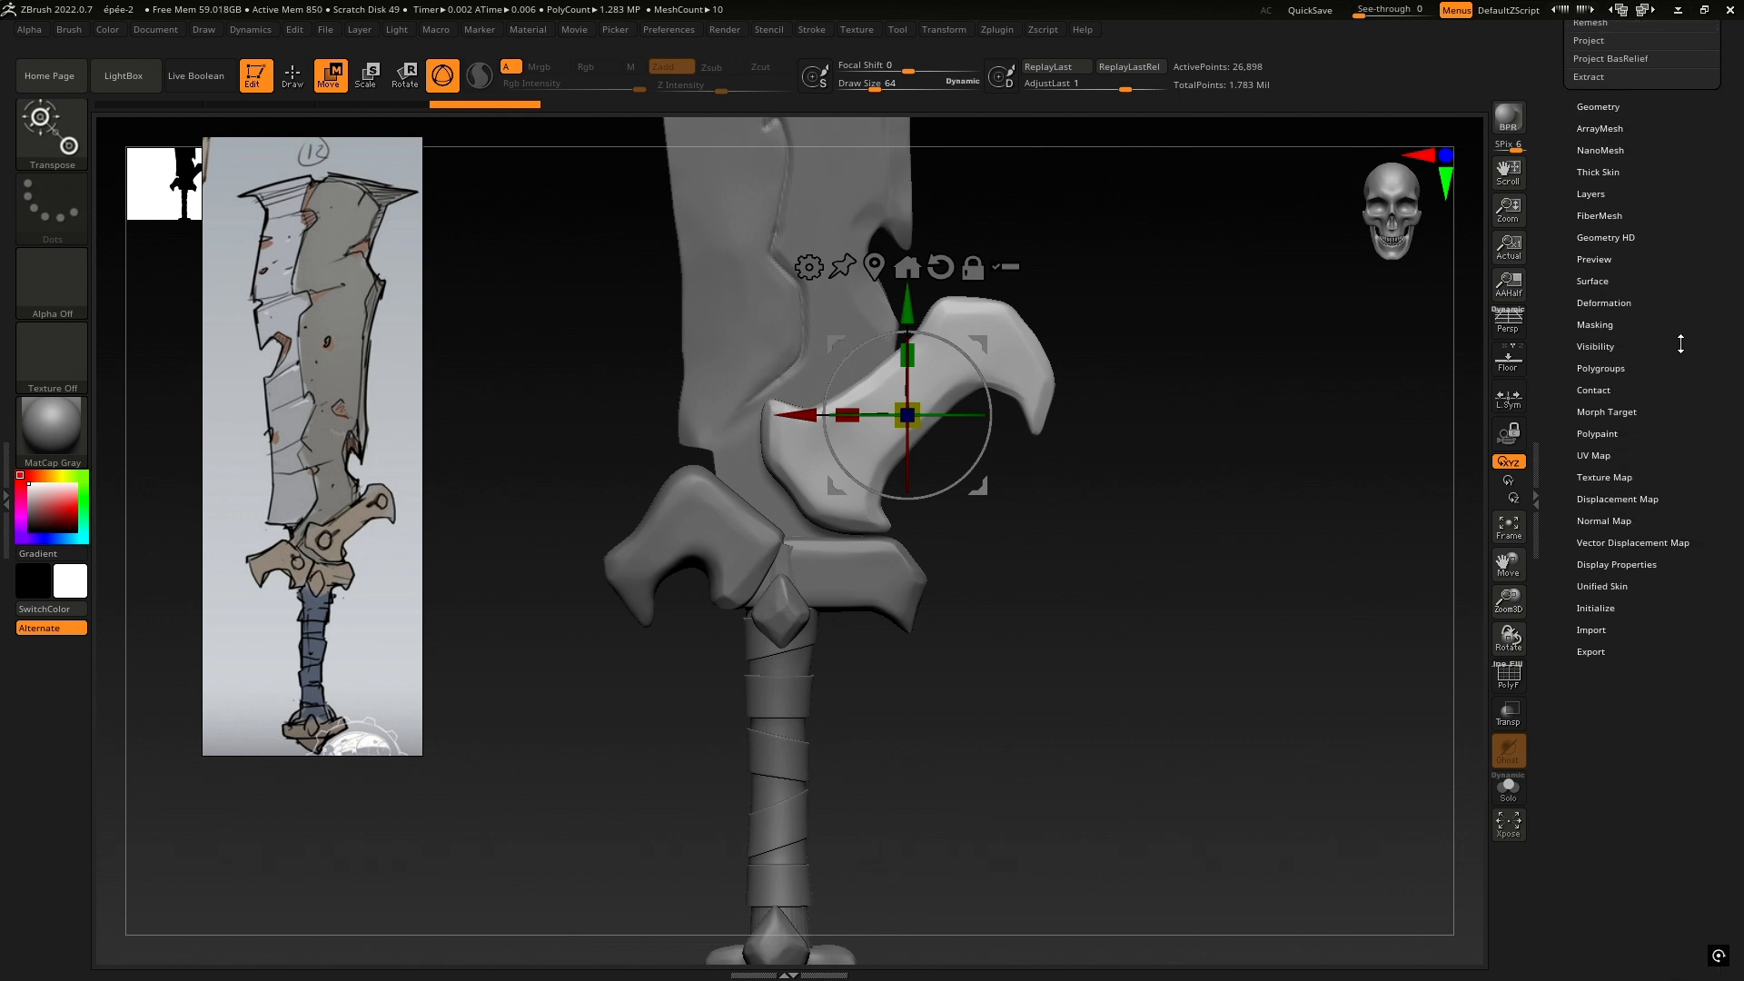
{"action": "left_click", "coordinate": [1603, 303]}
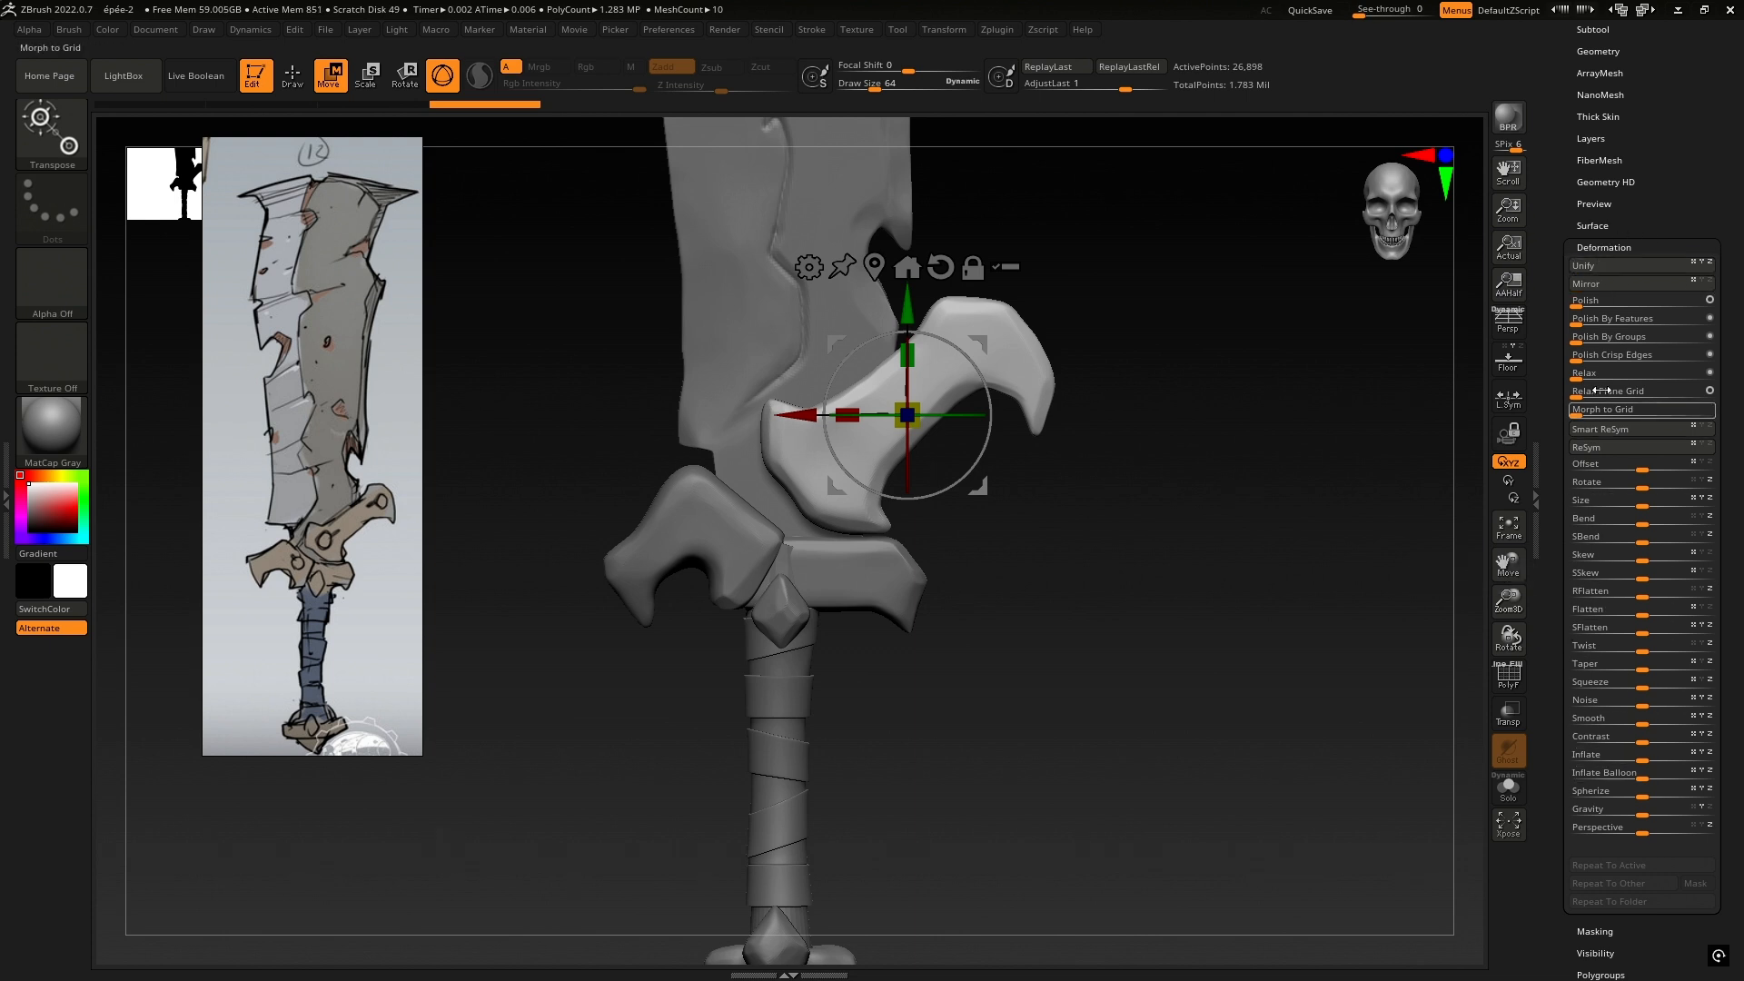
{"action": "left_click_drag", "start_coordinate": [1246, 339], "coordinate": [1202, 345]}
{"action": "left_click", "coordinate": [1616, 284]}
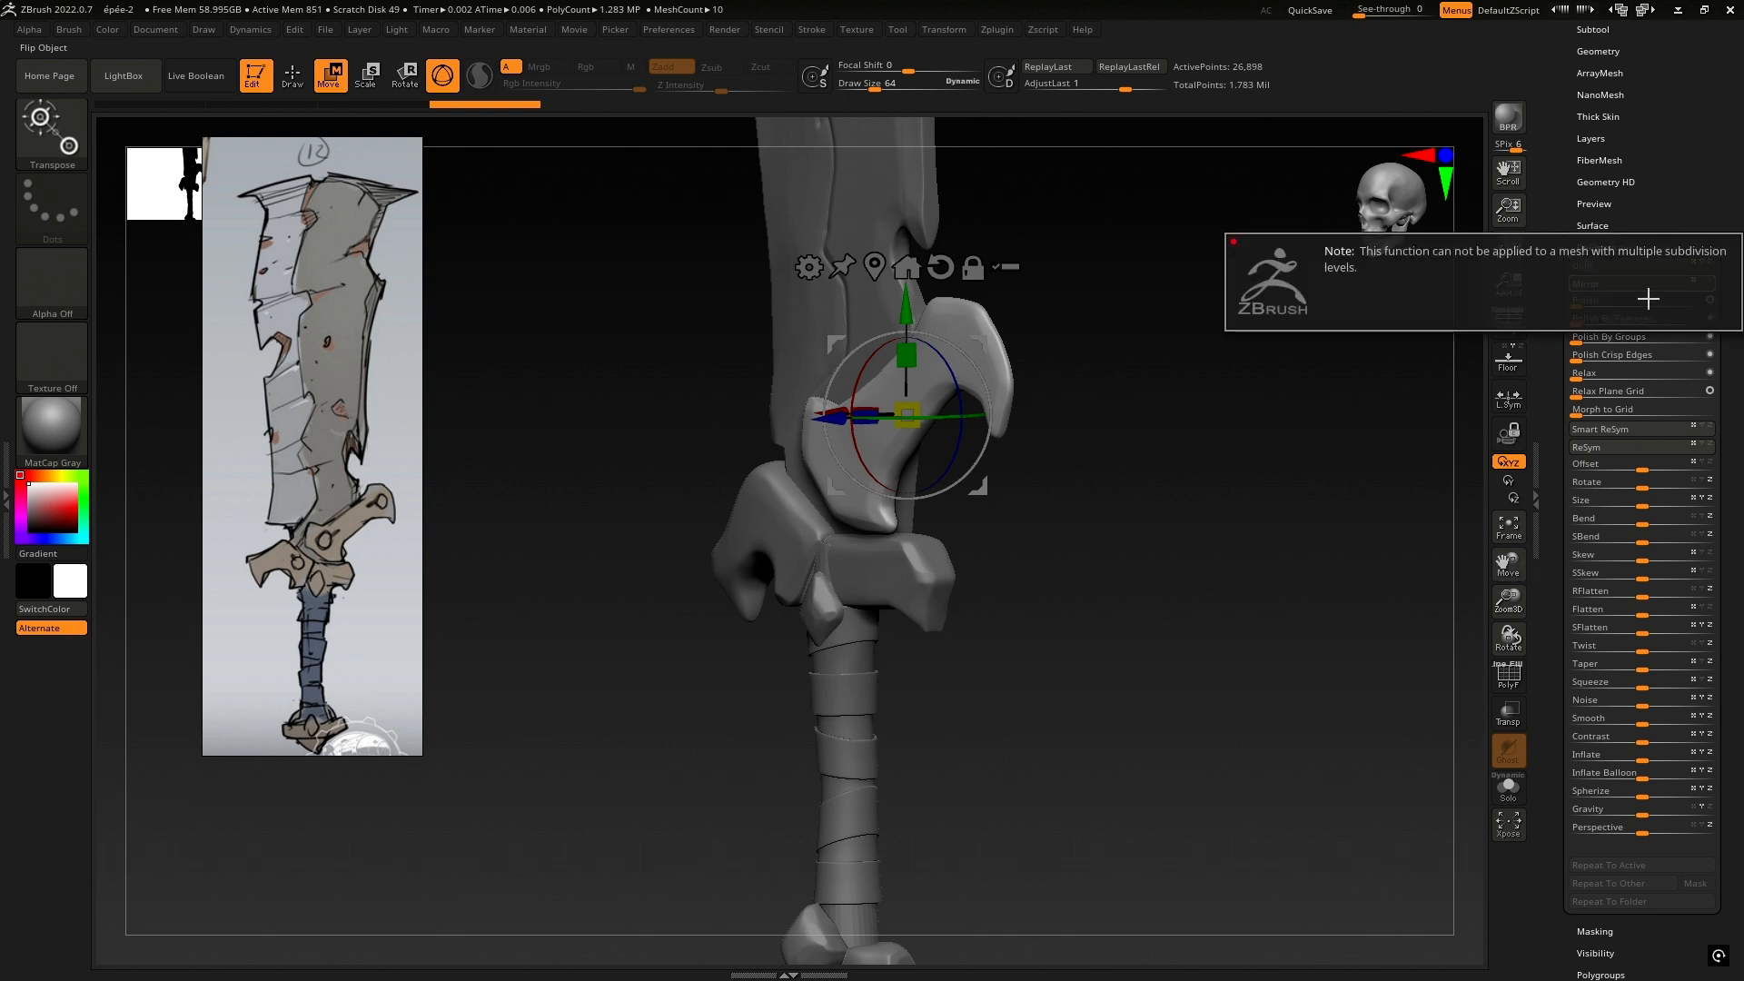
Delete the lower subdivision levels of the duplicated guard piece
{"action": "left_click_drag", "start_coordinate": [1716, 185], "coordinate": [1717, 342]}
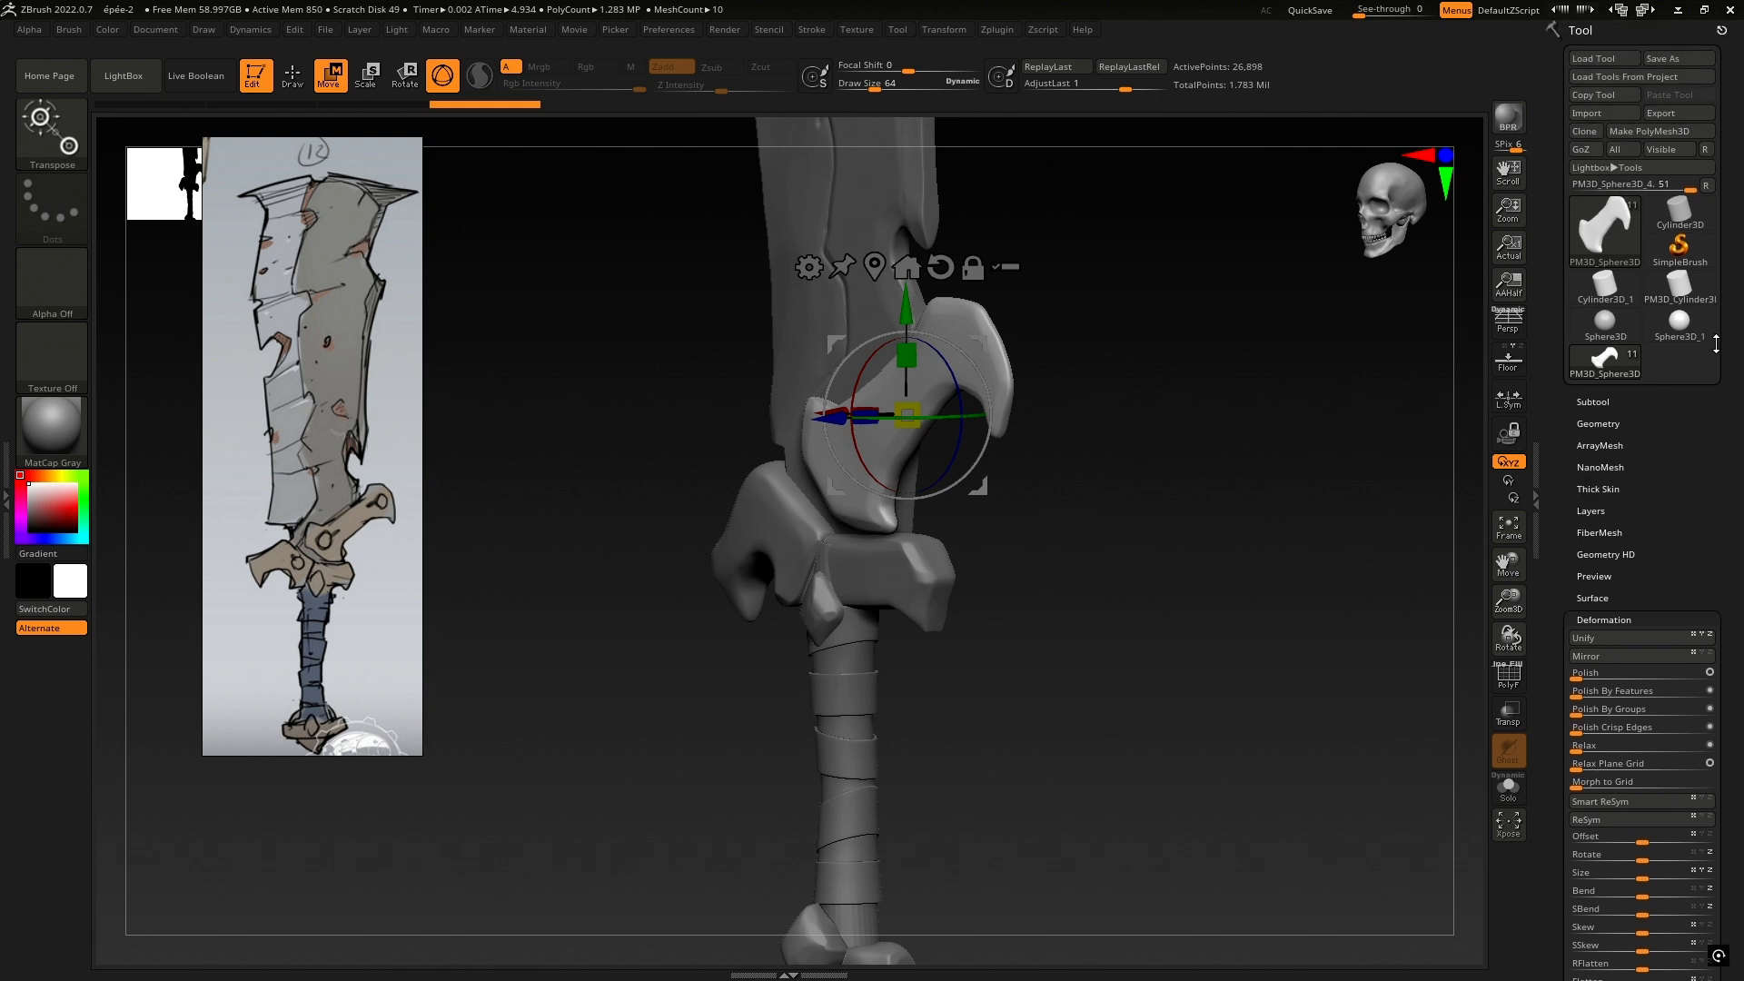
{"action": "left_click", "coordinate": [1616, 402]}
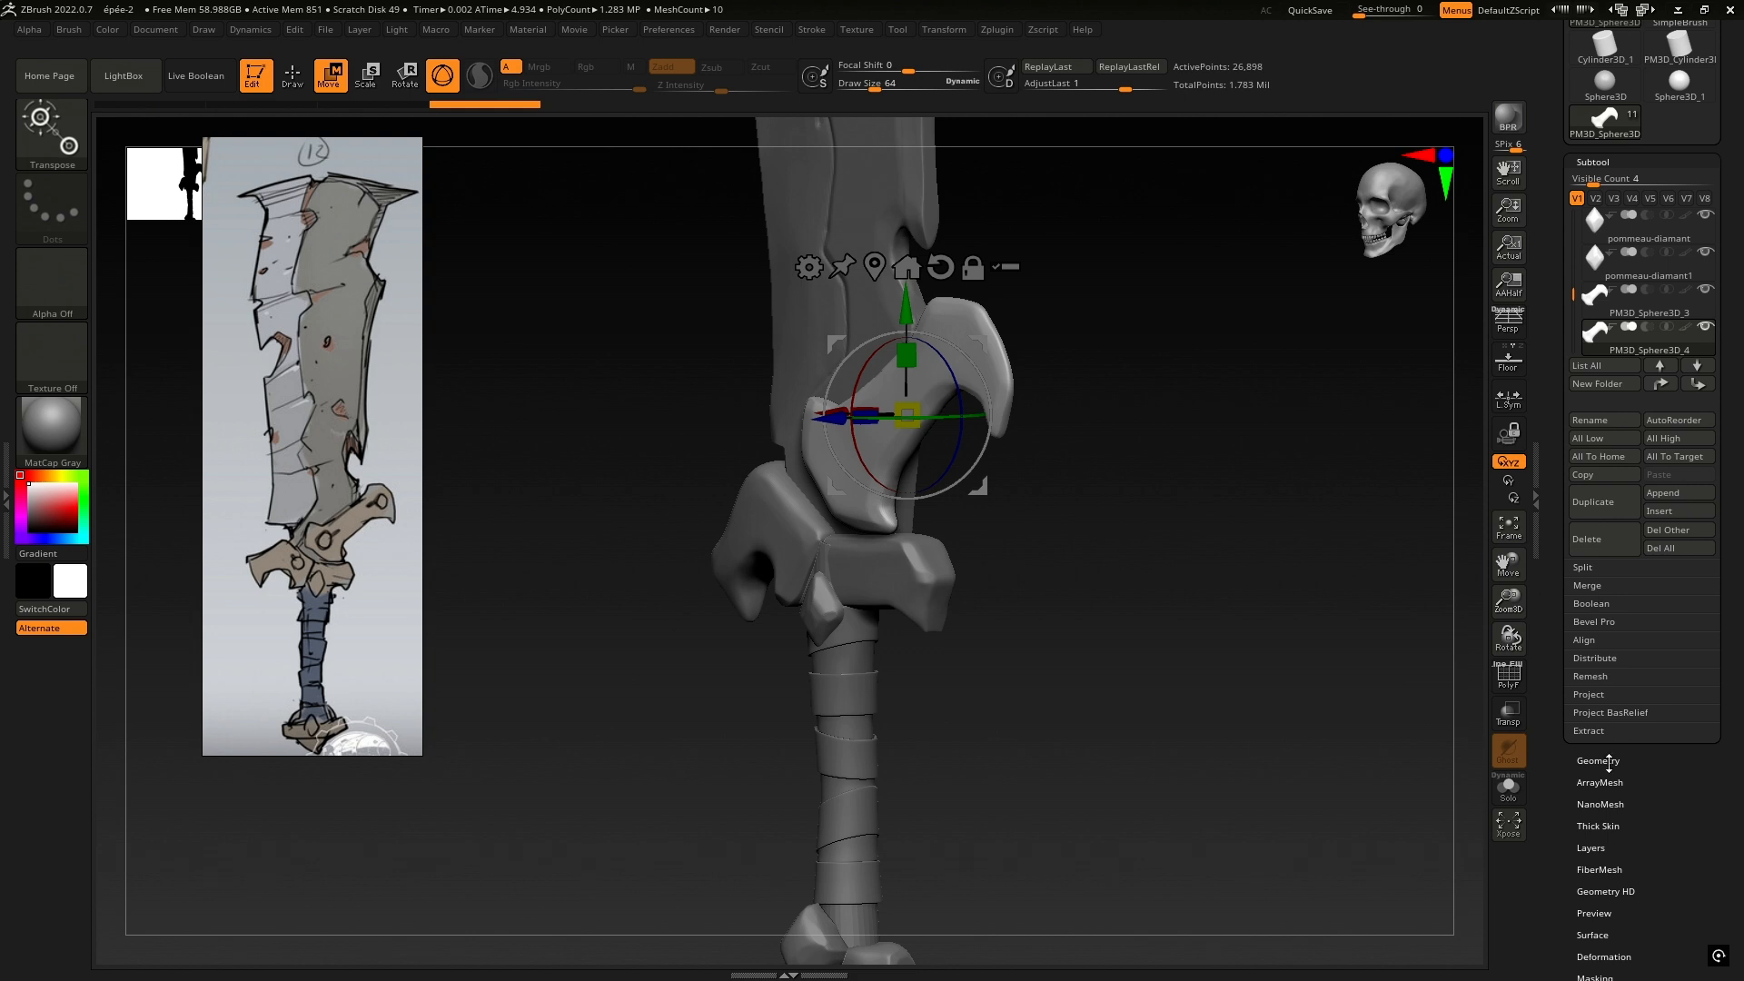
{"action": "left_click", "coordinate": [1599, 761]}
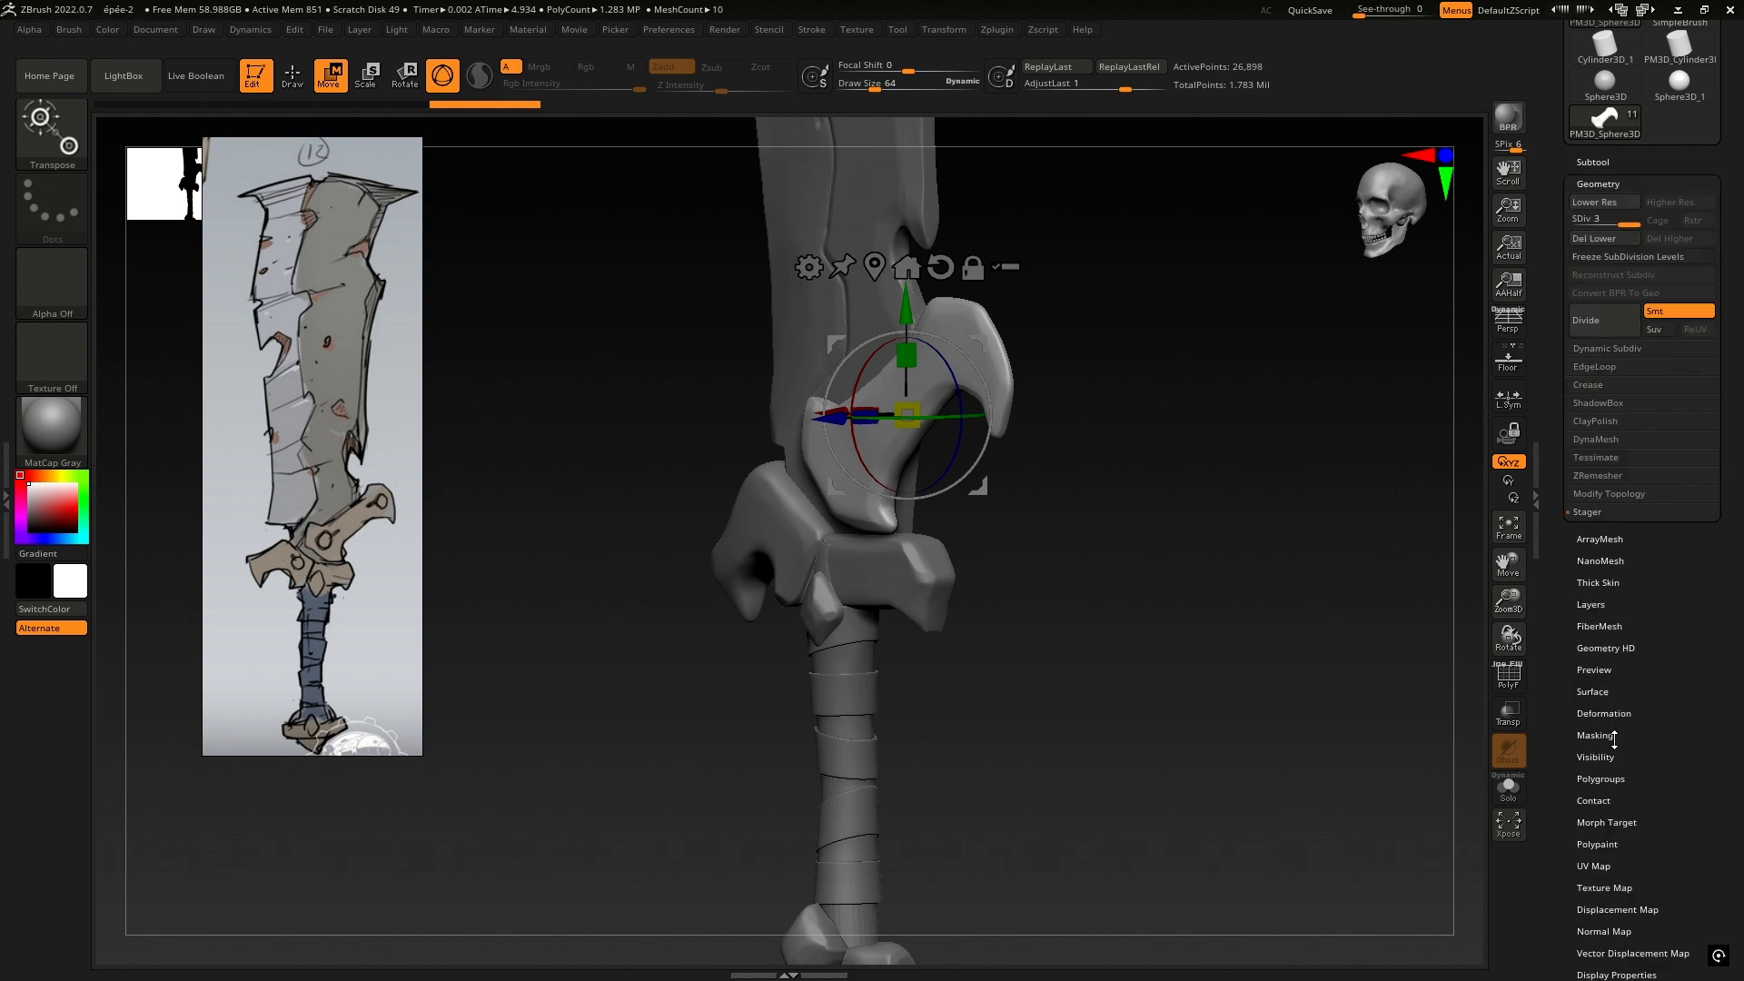
{"action": "left_click", "coordinate": [1603, 238]}
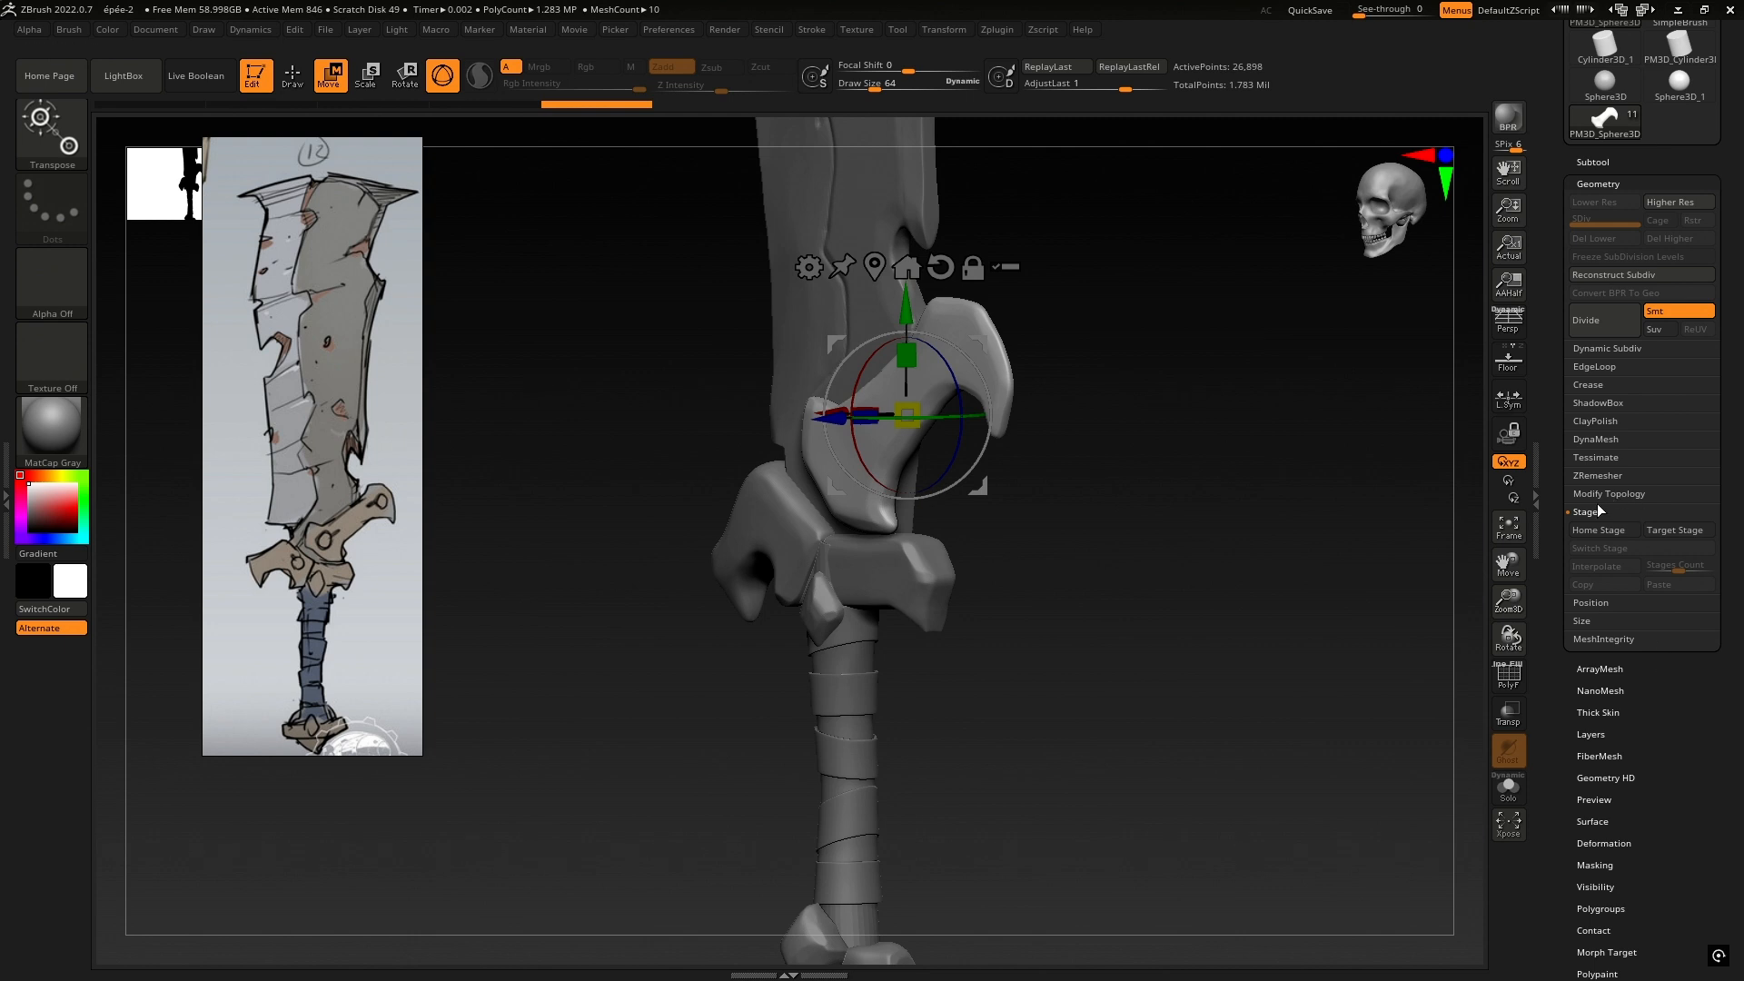
Mirror the duplicated guard piece to the opposite side of the blade with the Mirror deformation
{"action": "scroll", "coordinate": [1671, 654], "scroll_direction": "down", "scroll_amount": 7}
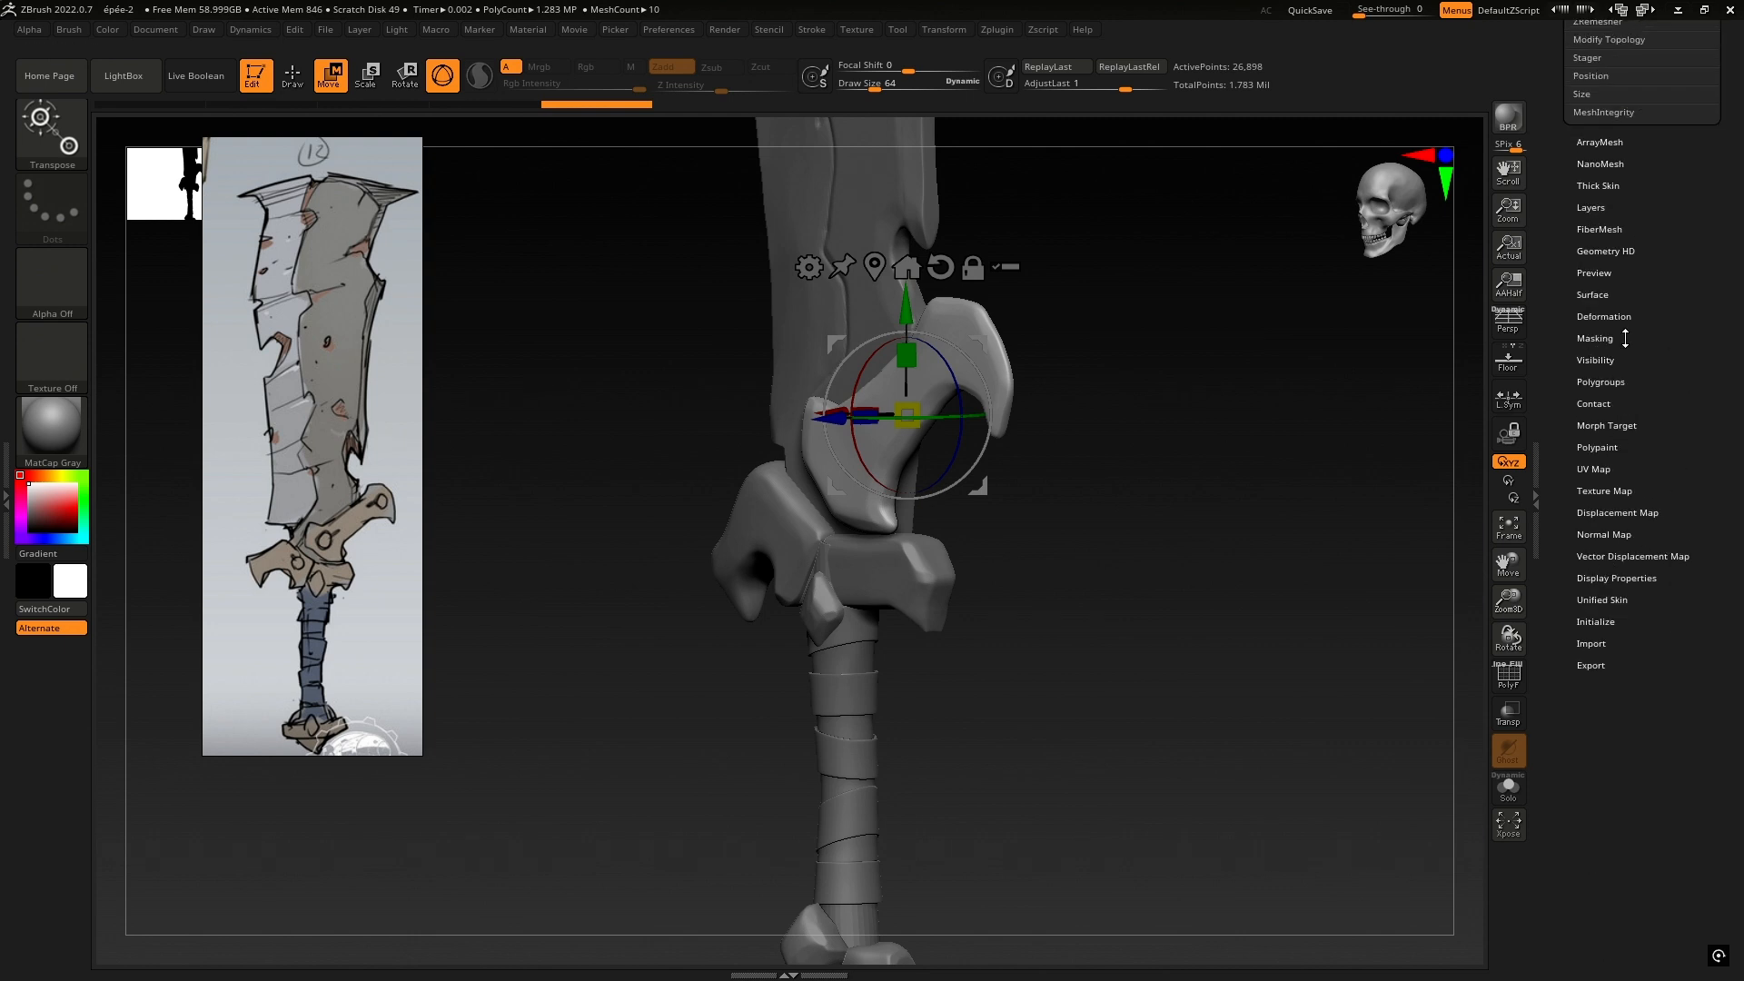
{"action": "left_click", "coordinate": [1608, 315]}
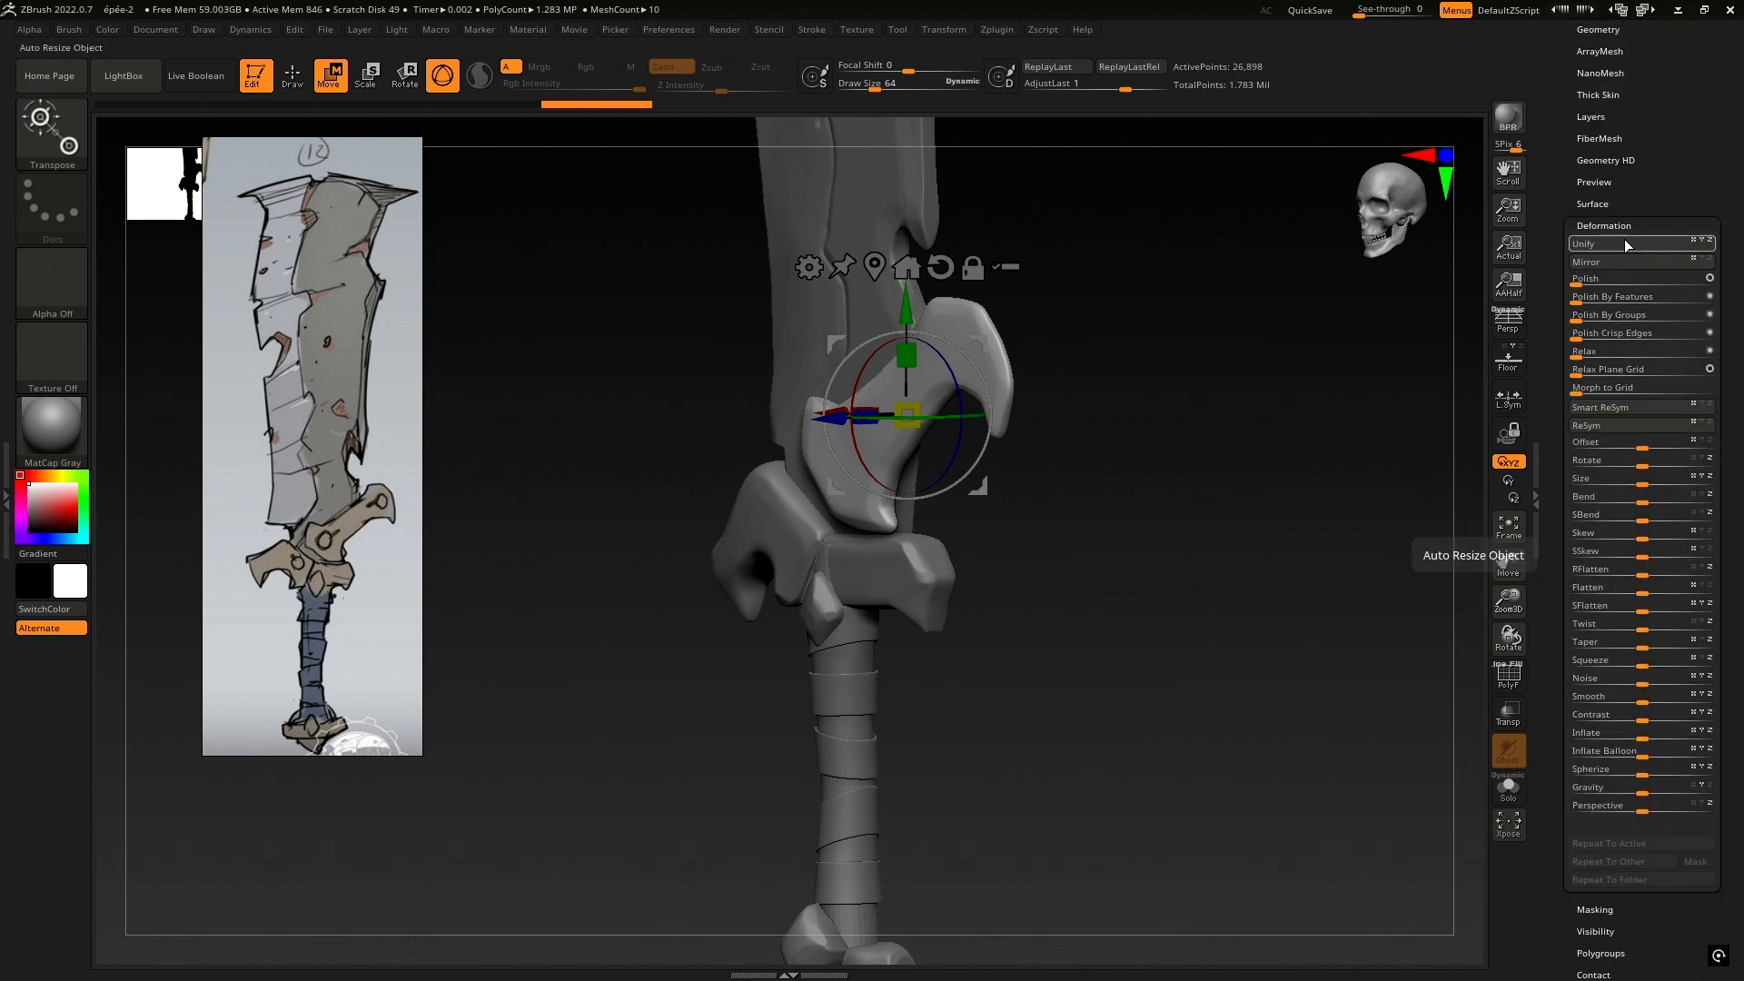
{"action": "left_click", "coordinate": [1602, 263]}
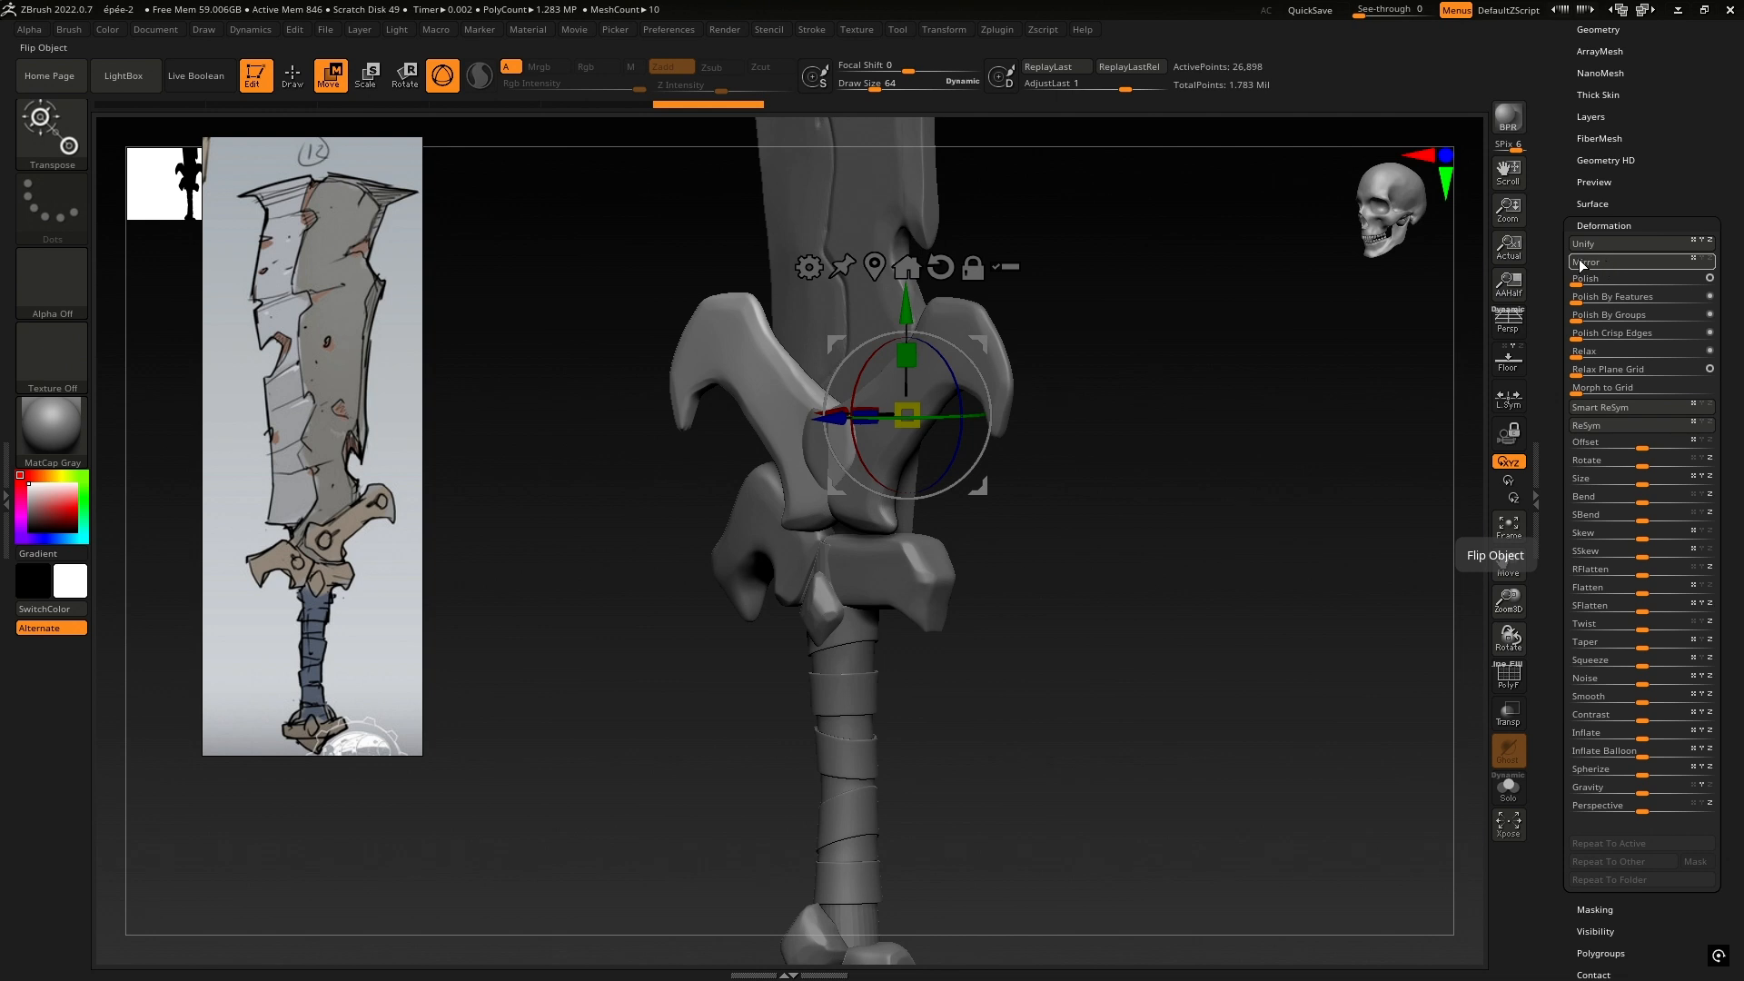
{"action": "left_click_drag", "start_coordinate": [1145, 493], "coordinate": [1117, 404]}
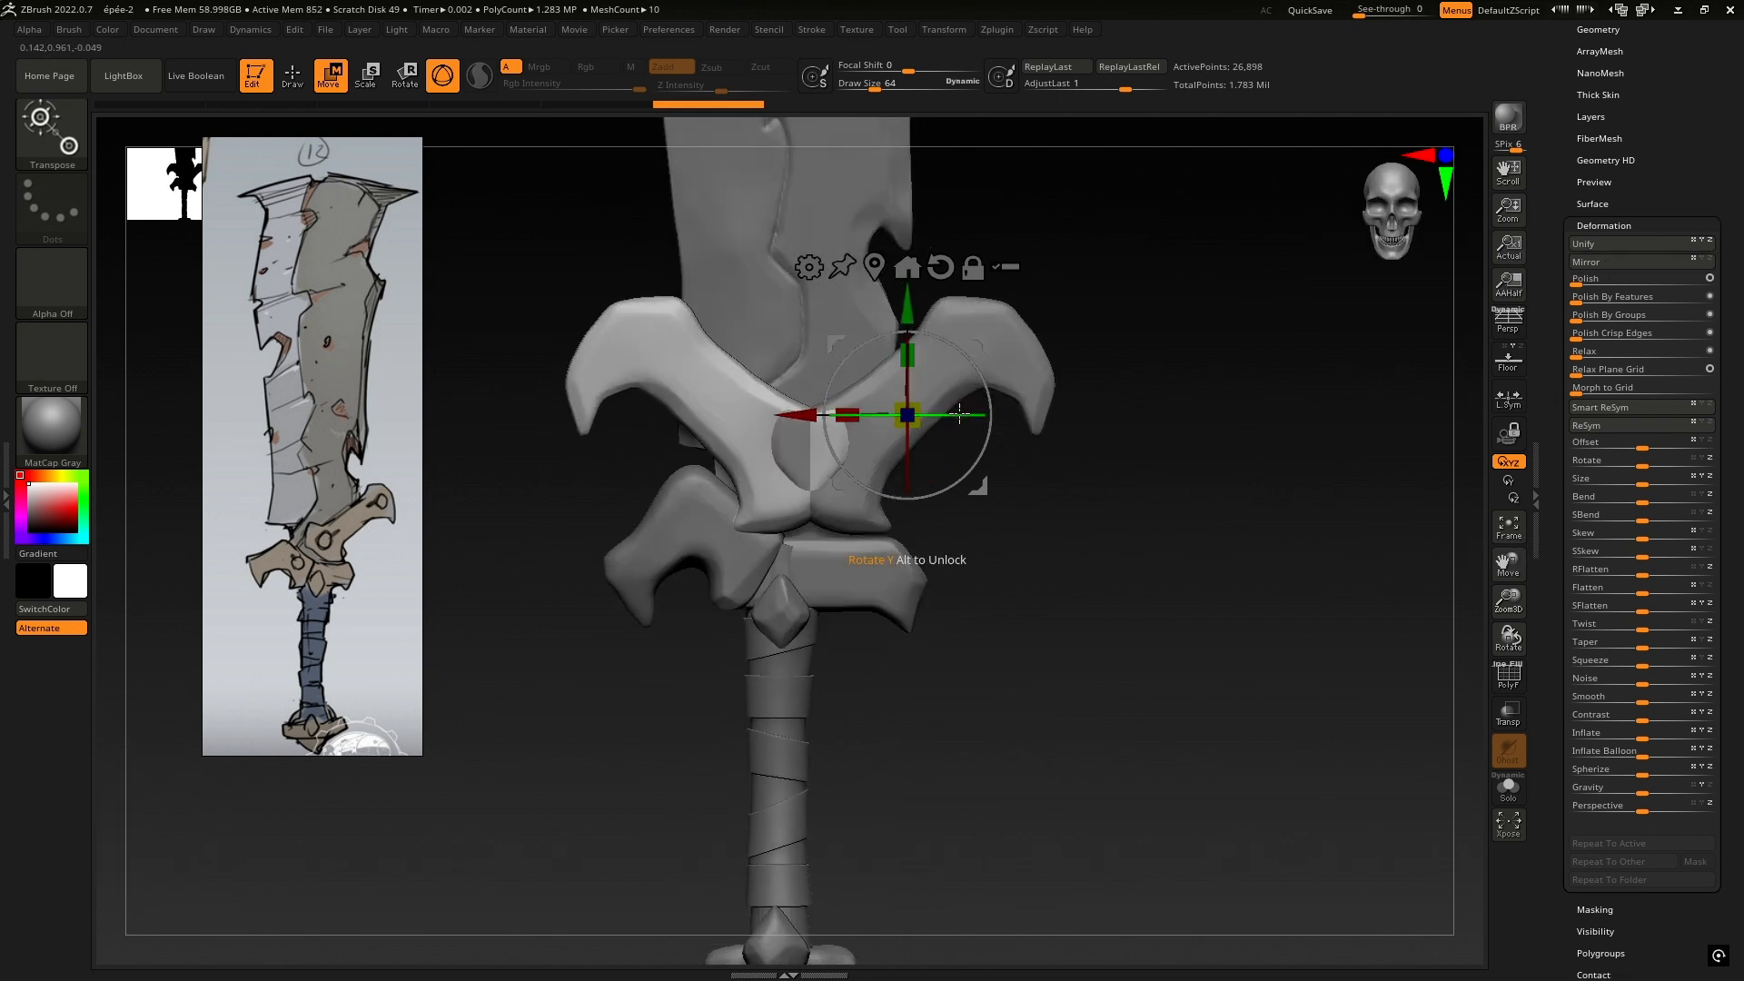
Set Focal Shift to -100 and rotate the mirrored guard piece 180 degrees about its vertical axis
{"action": "left_click_drag", "start_coordinate": [962, 414], "coordinate": [1168, 443]}
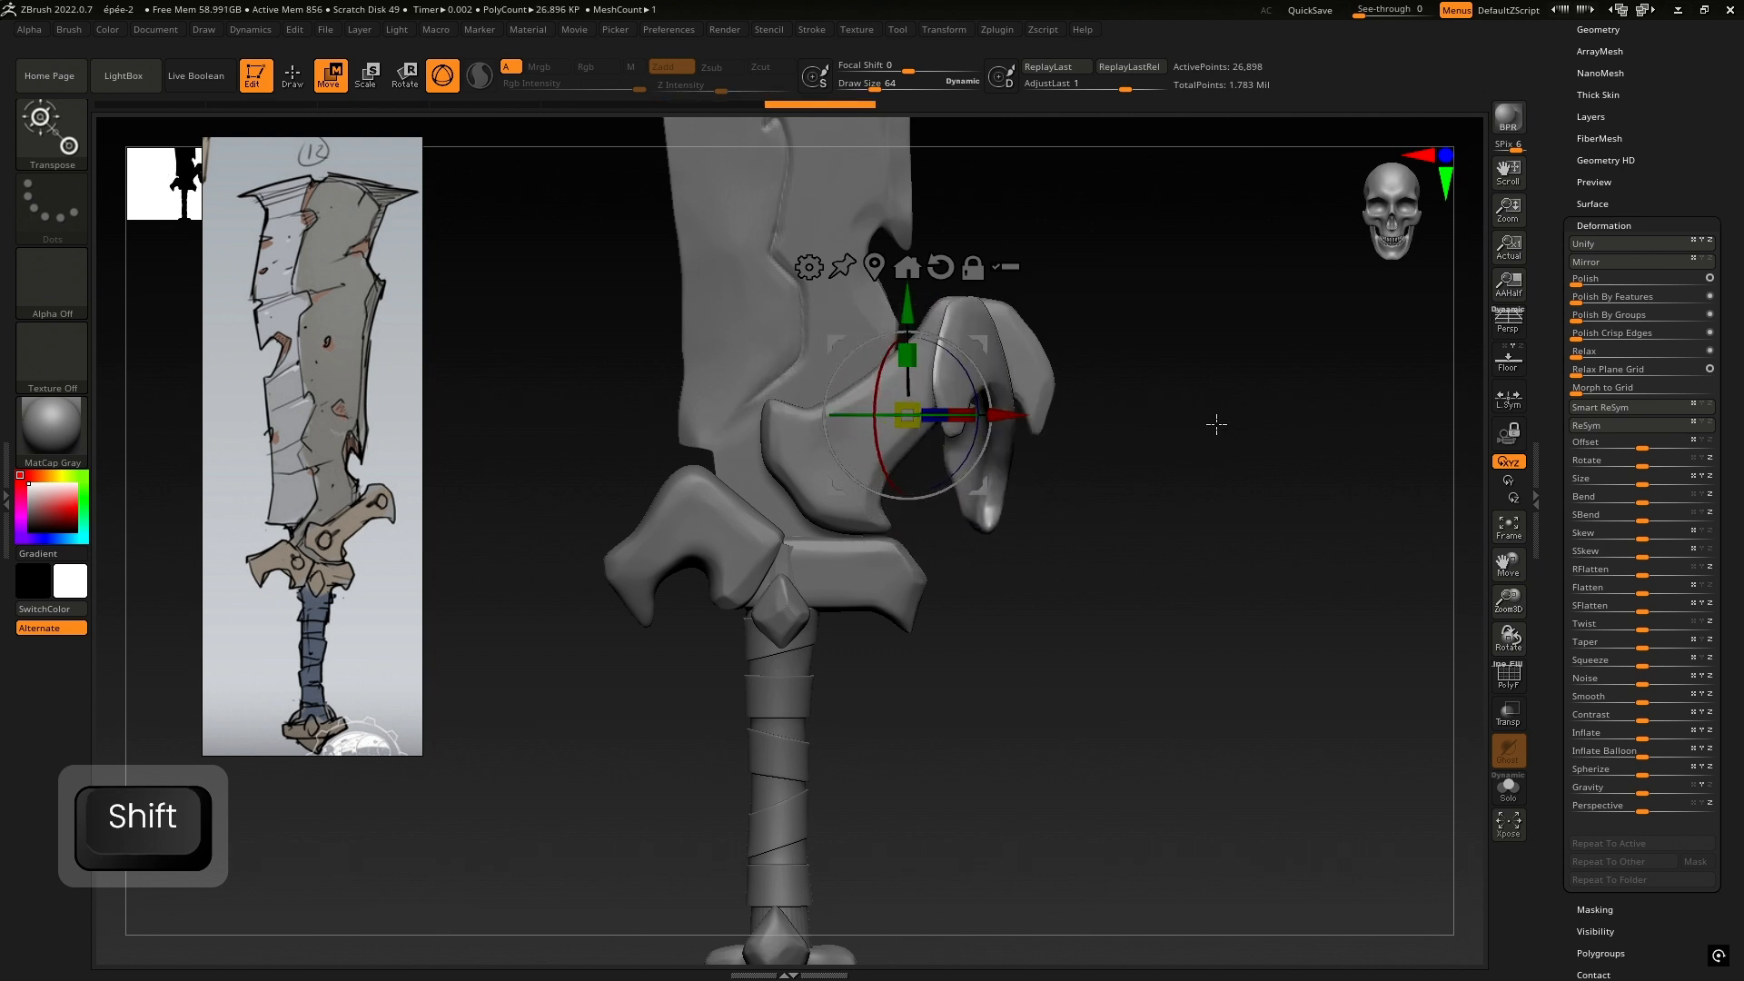
{"action": "key", "text": "ctrl+z"}
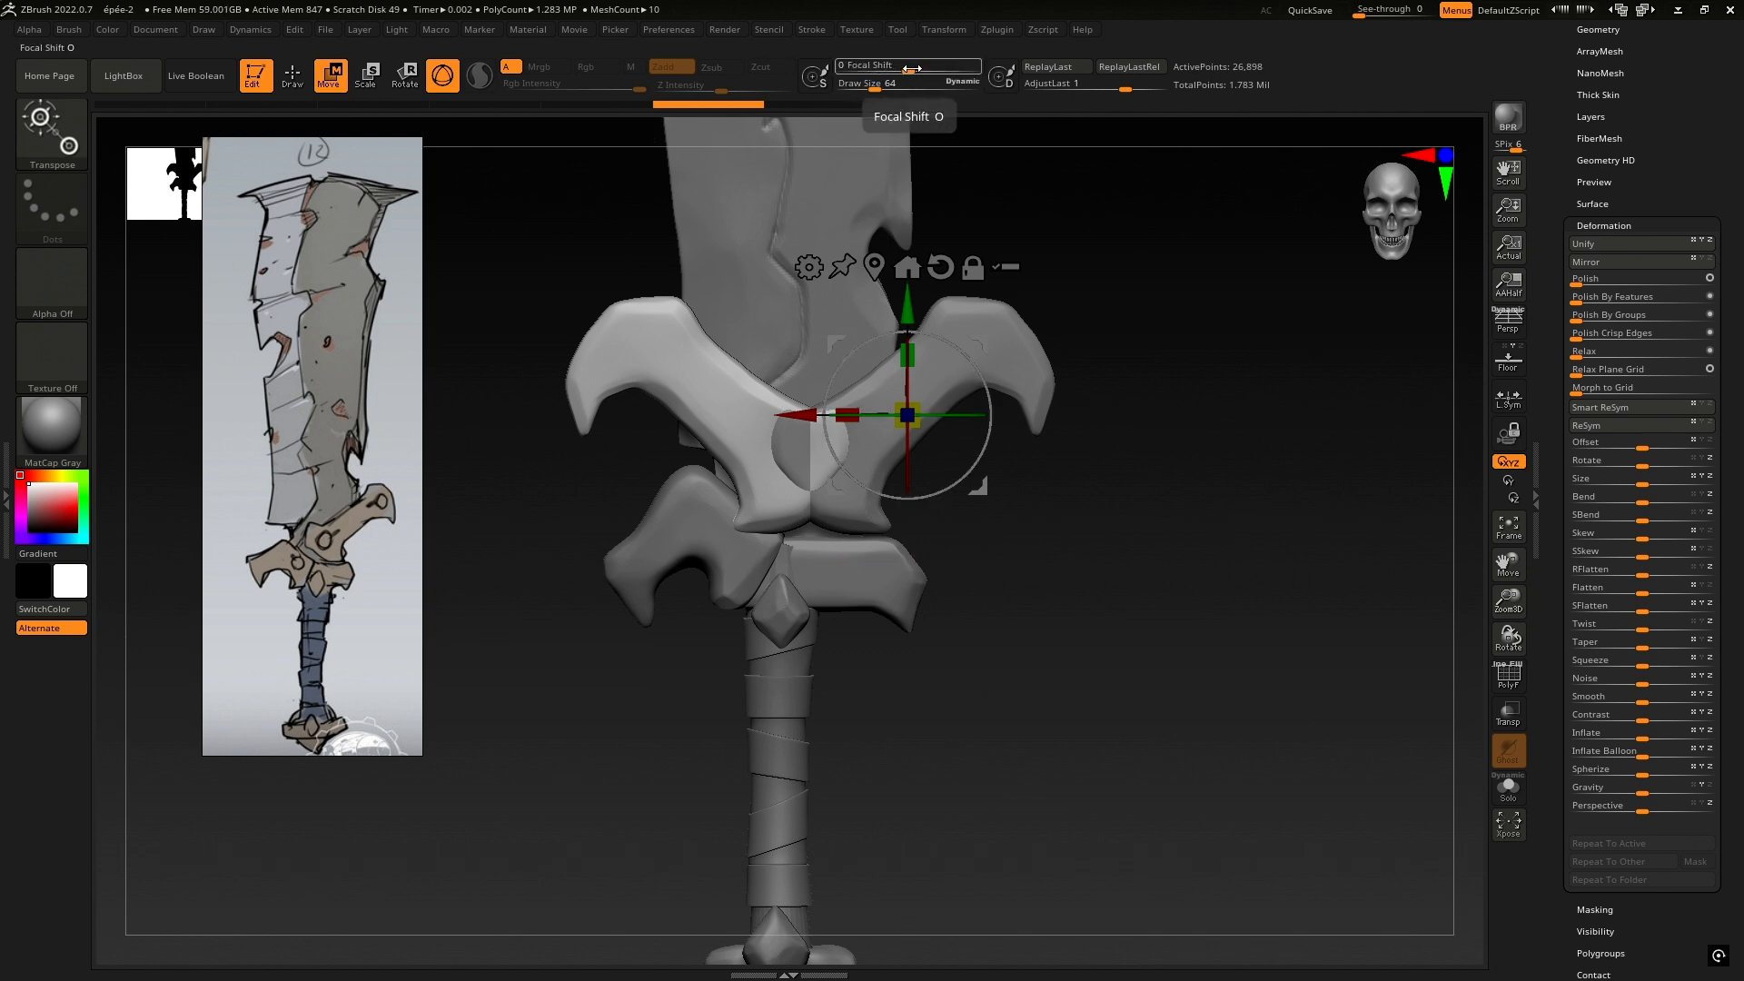
{"action": "left_click_drag", "start_coordinate": [911, 68], "coordinate": [893, 68]}
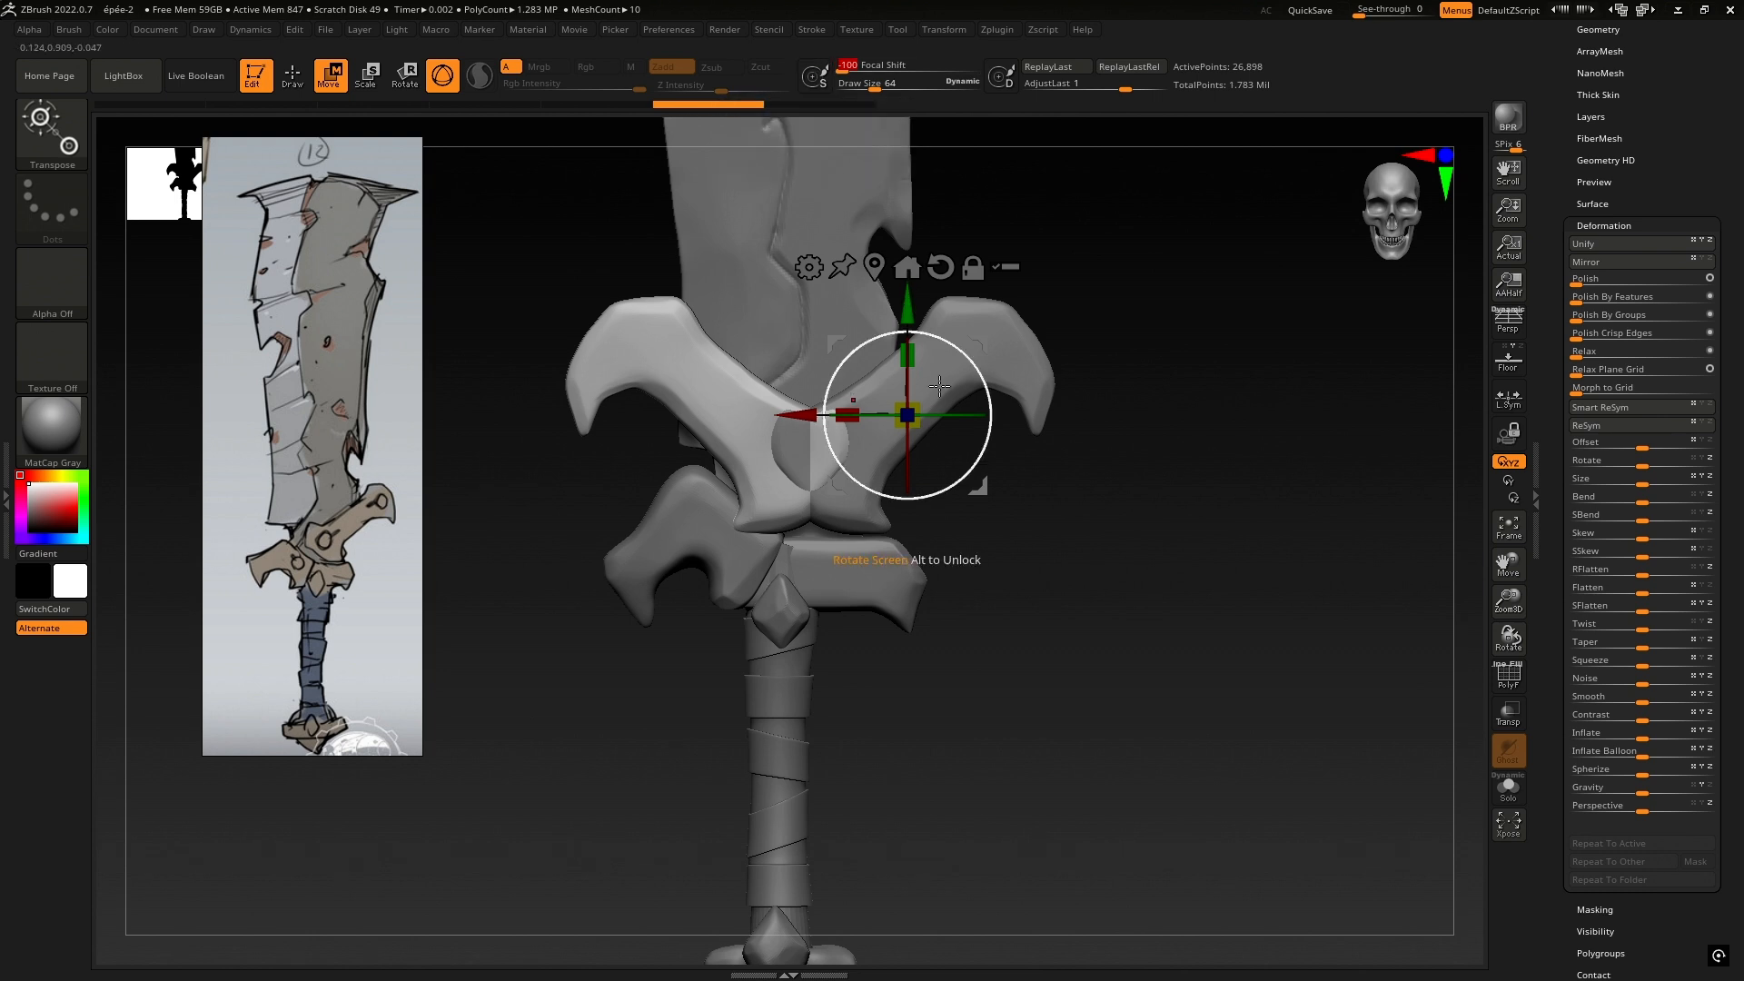
{"action": "left_click_drag", "start_coordinate": [957, 413], "coordinate": [696, 425], "text": "shift"}
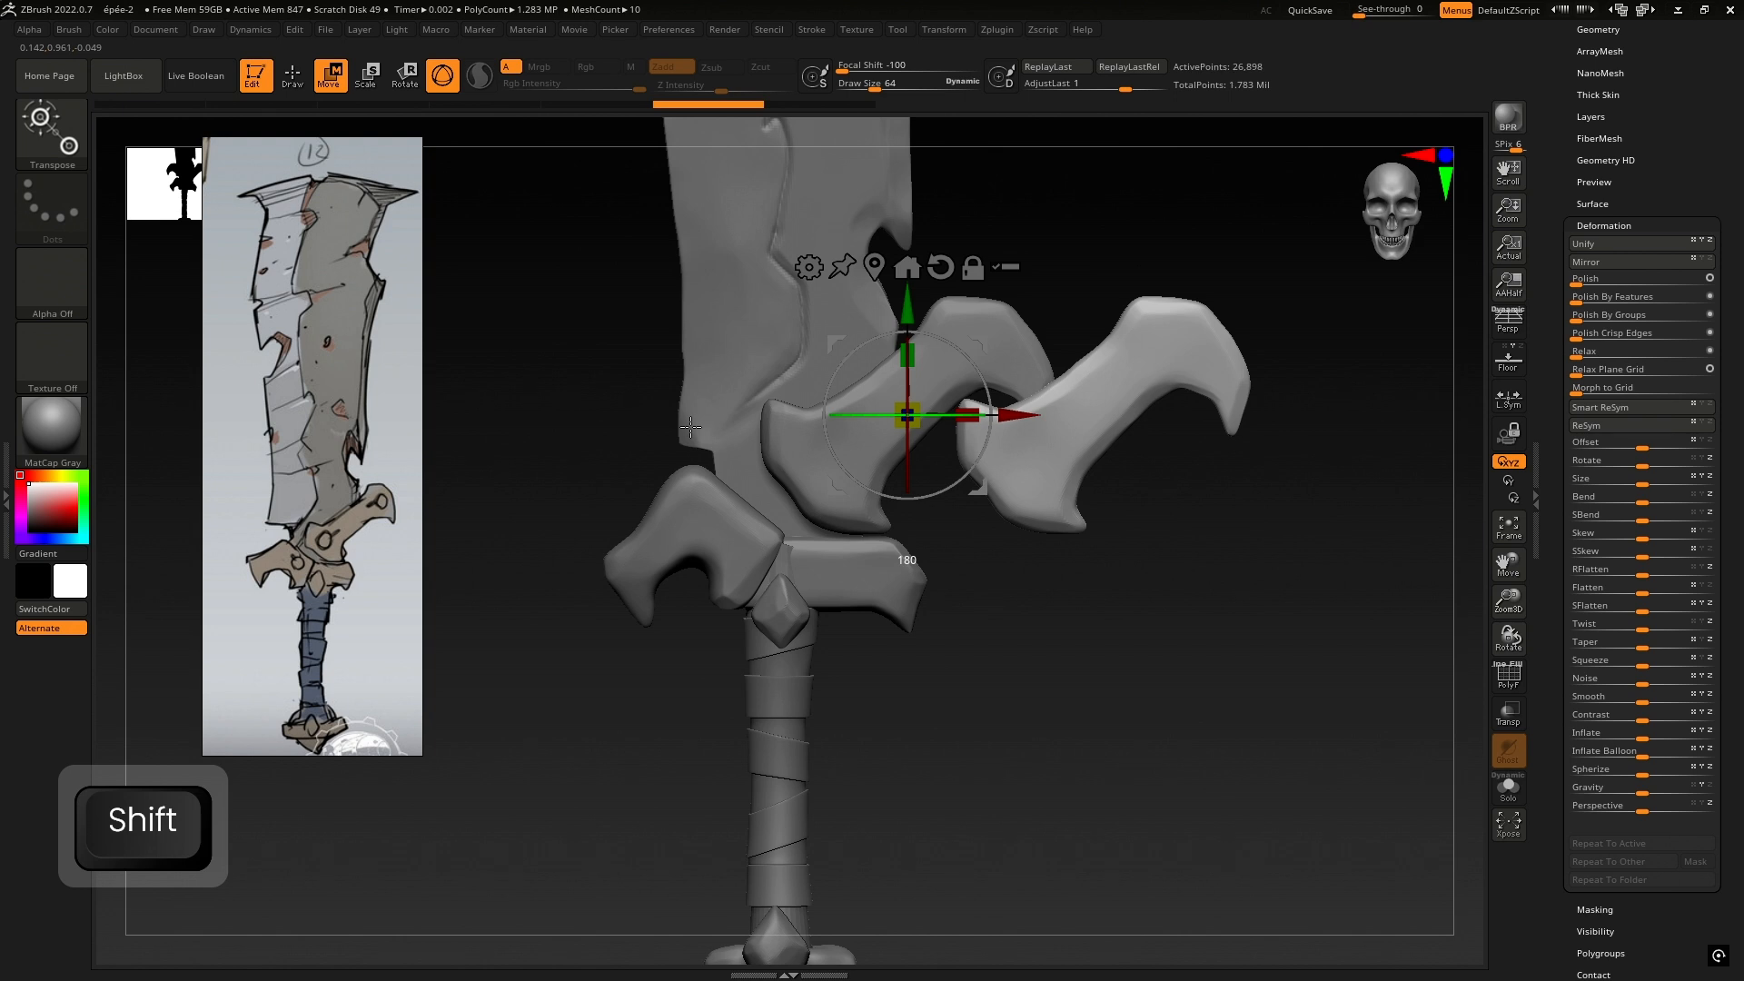
{"action": "left_click_drag", "start_coordinate": [690, 426], "coordinate": [730, 429], "text": "shift"}
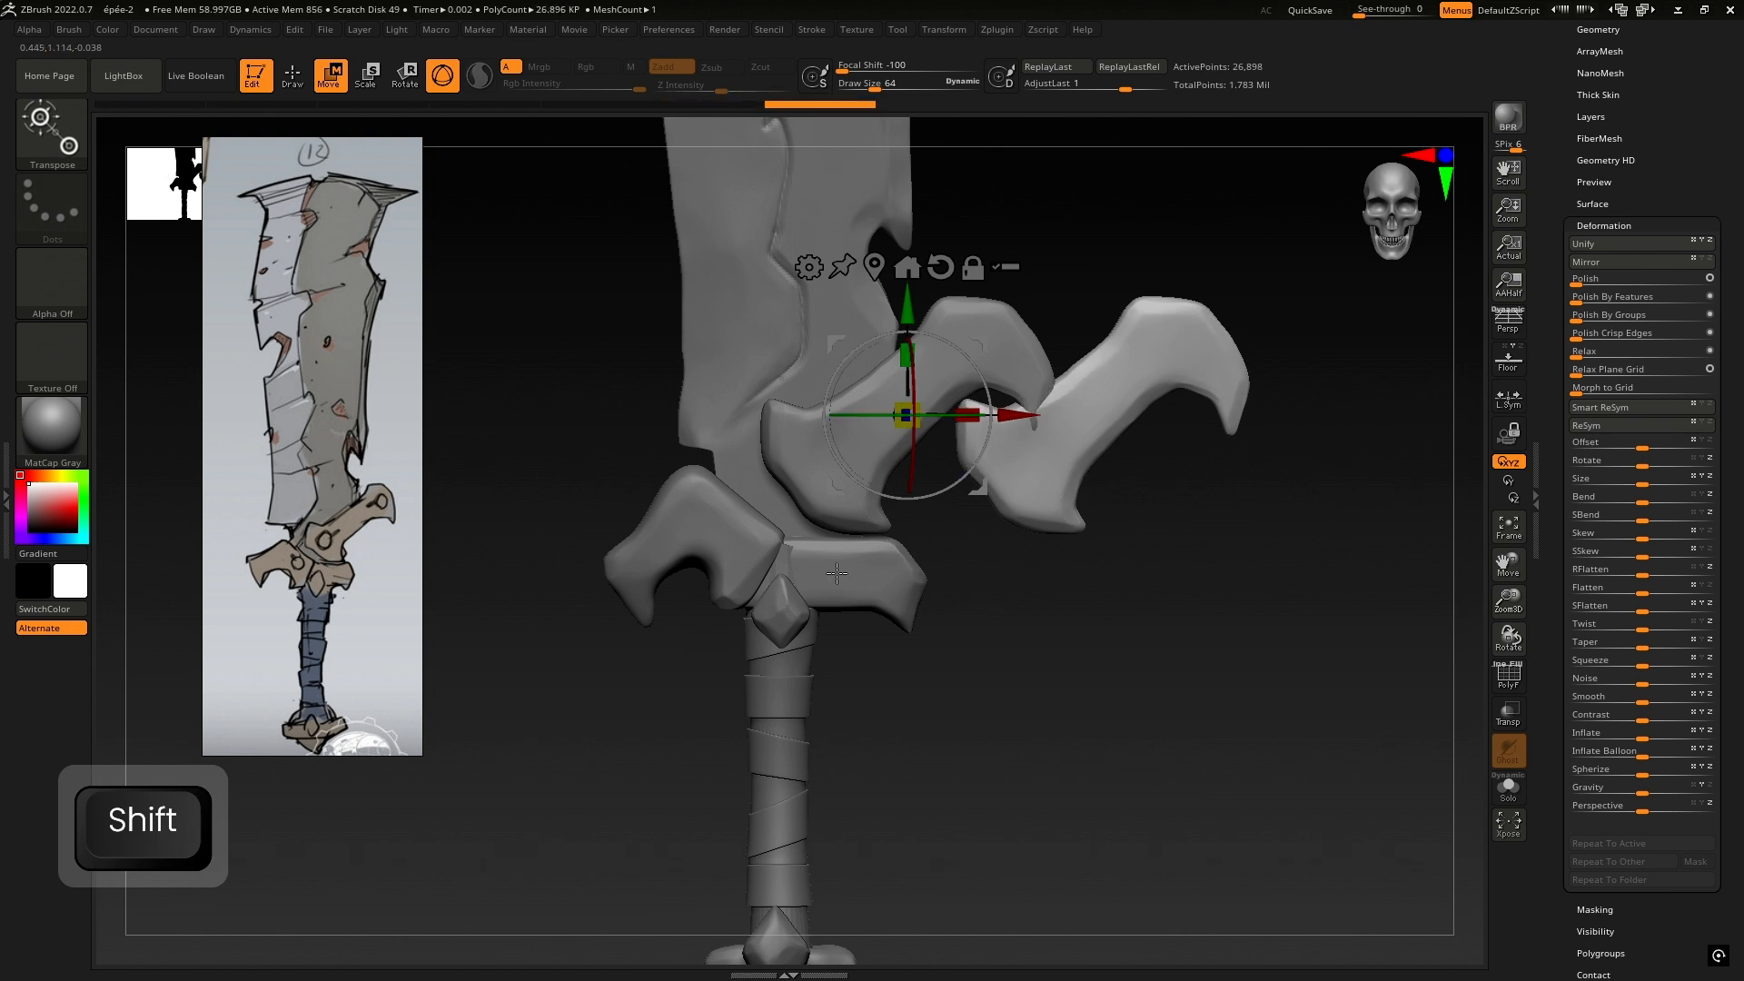
Center the gizmo on the duplicated guard piece and compare the view with and without perspective distortion
{"action": "left_click_drag", "start_coordinate": [1110, 443], "coordinate": [923, 448], "text": "shift"}
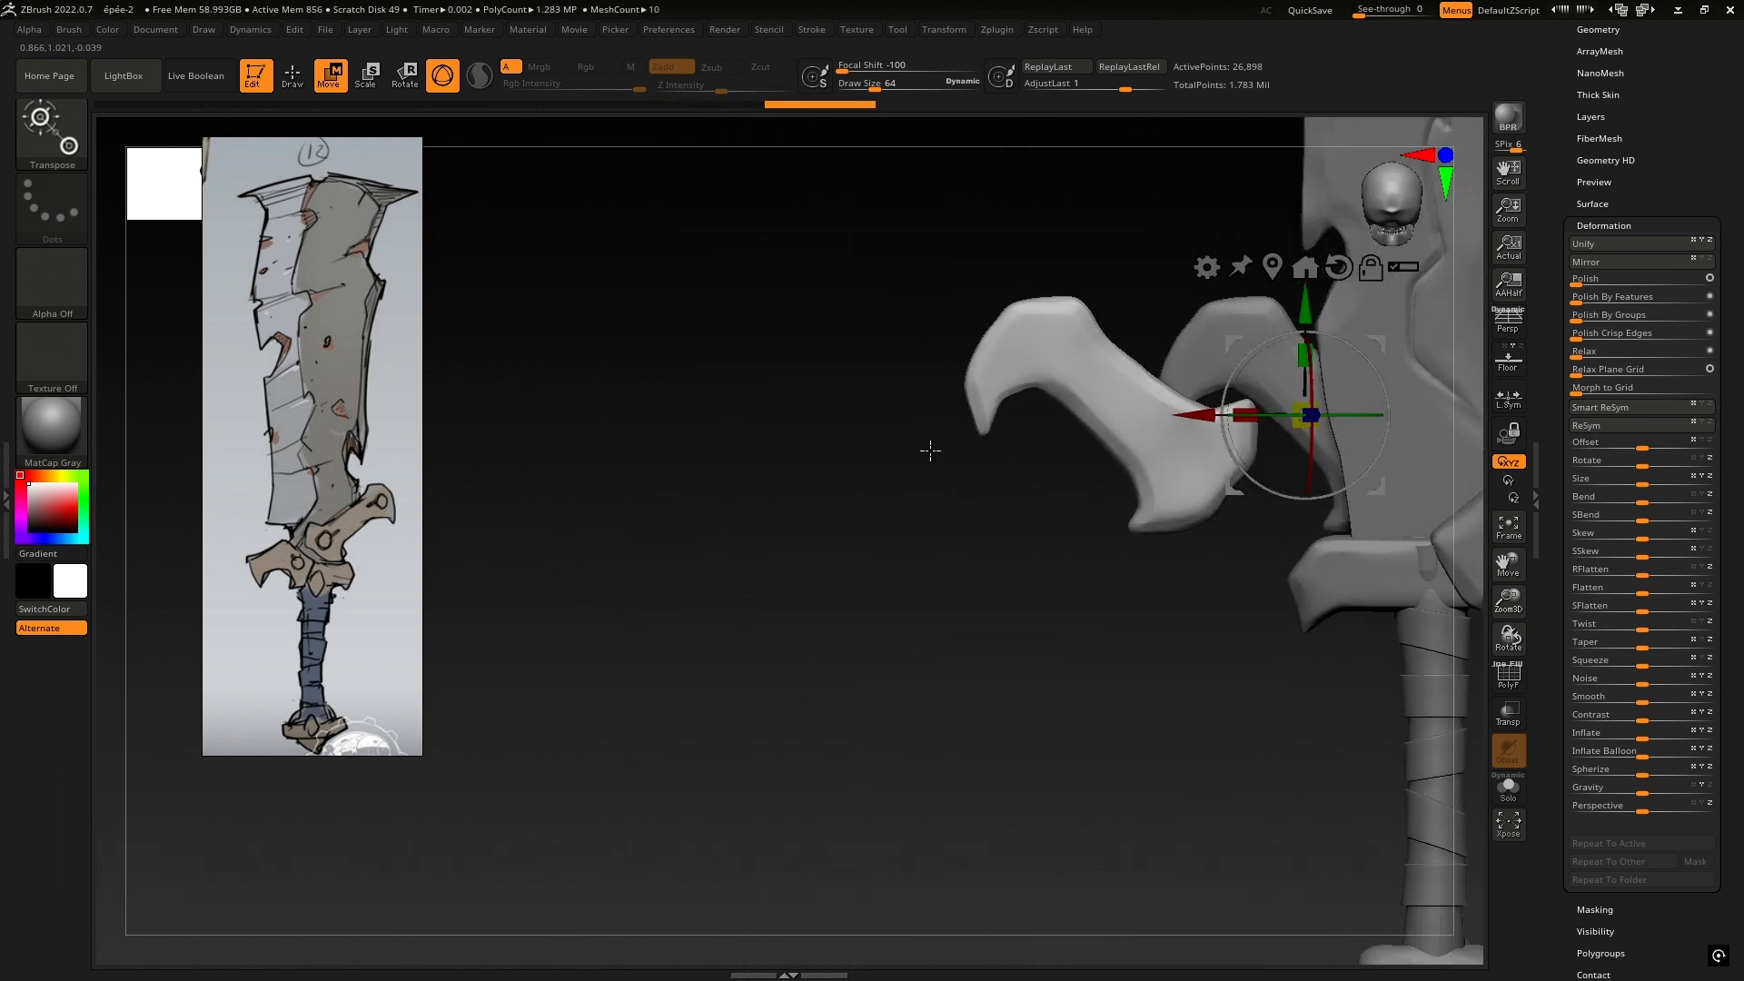
{"action": "left_click_drag", "start_coordinate": [1068, 424], "coordinate": [797, 456], "text": "alt"}
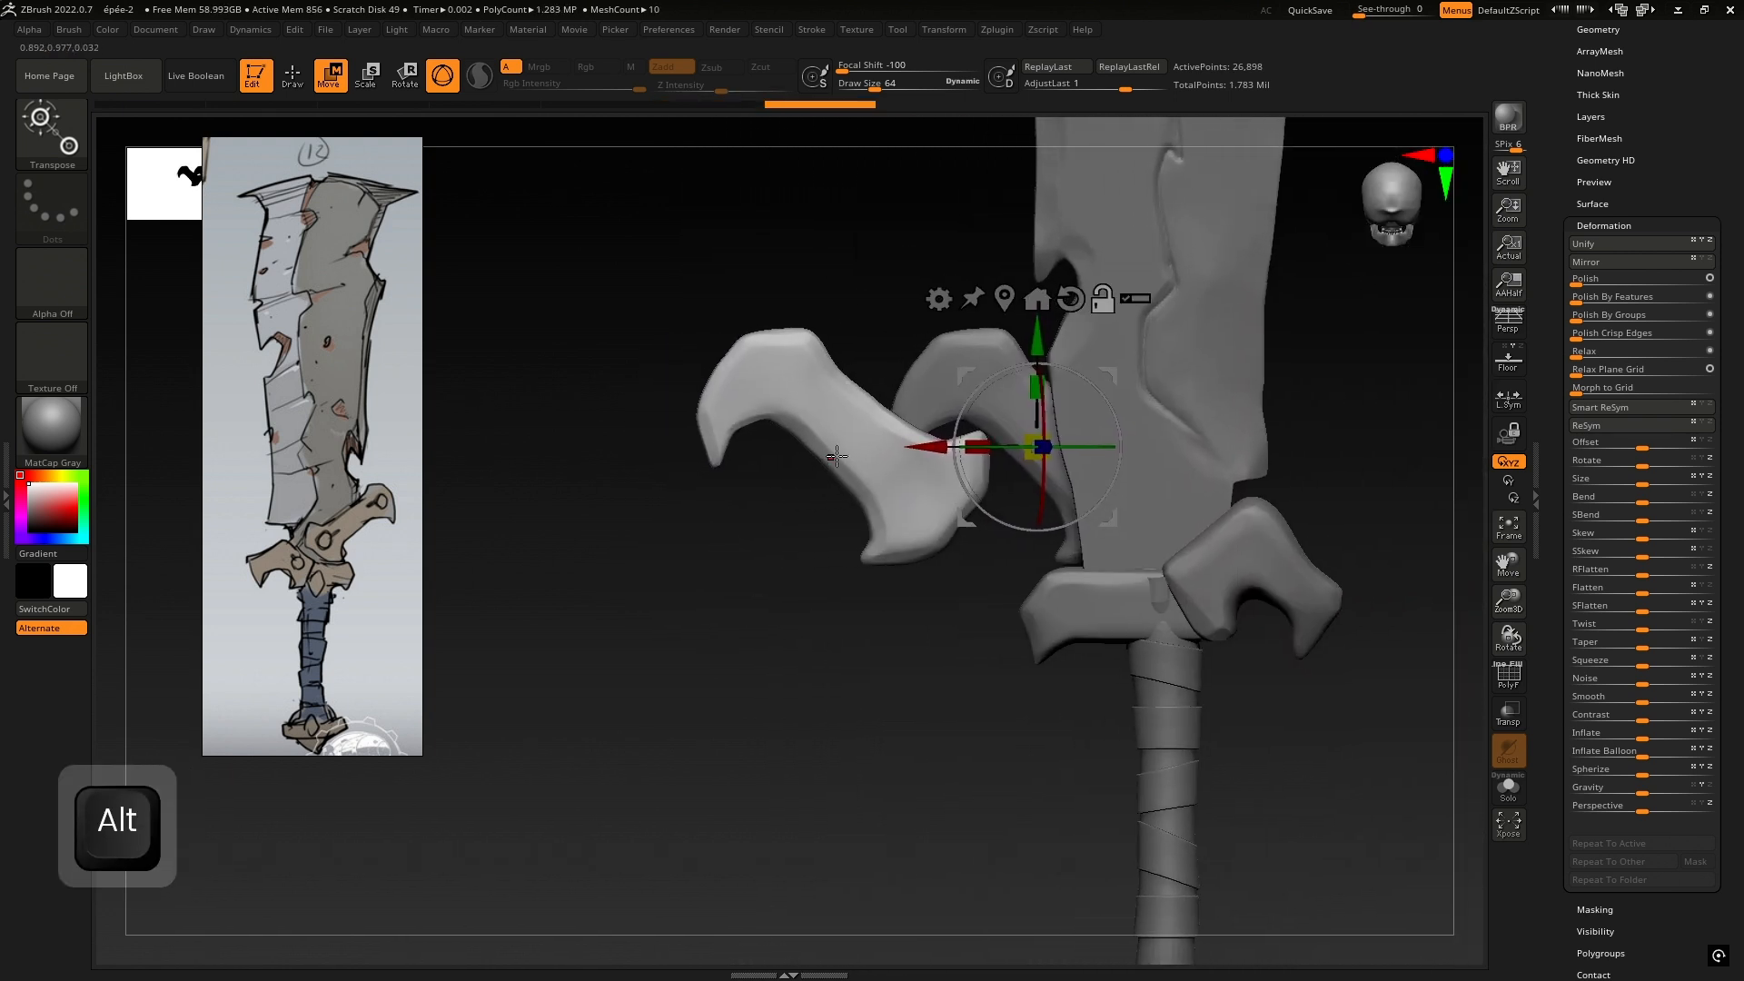
{"action": "left_click", "coordinate": [1008, 295]}
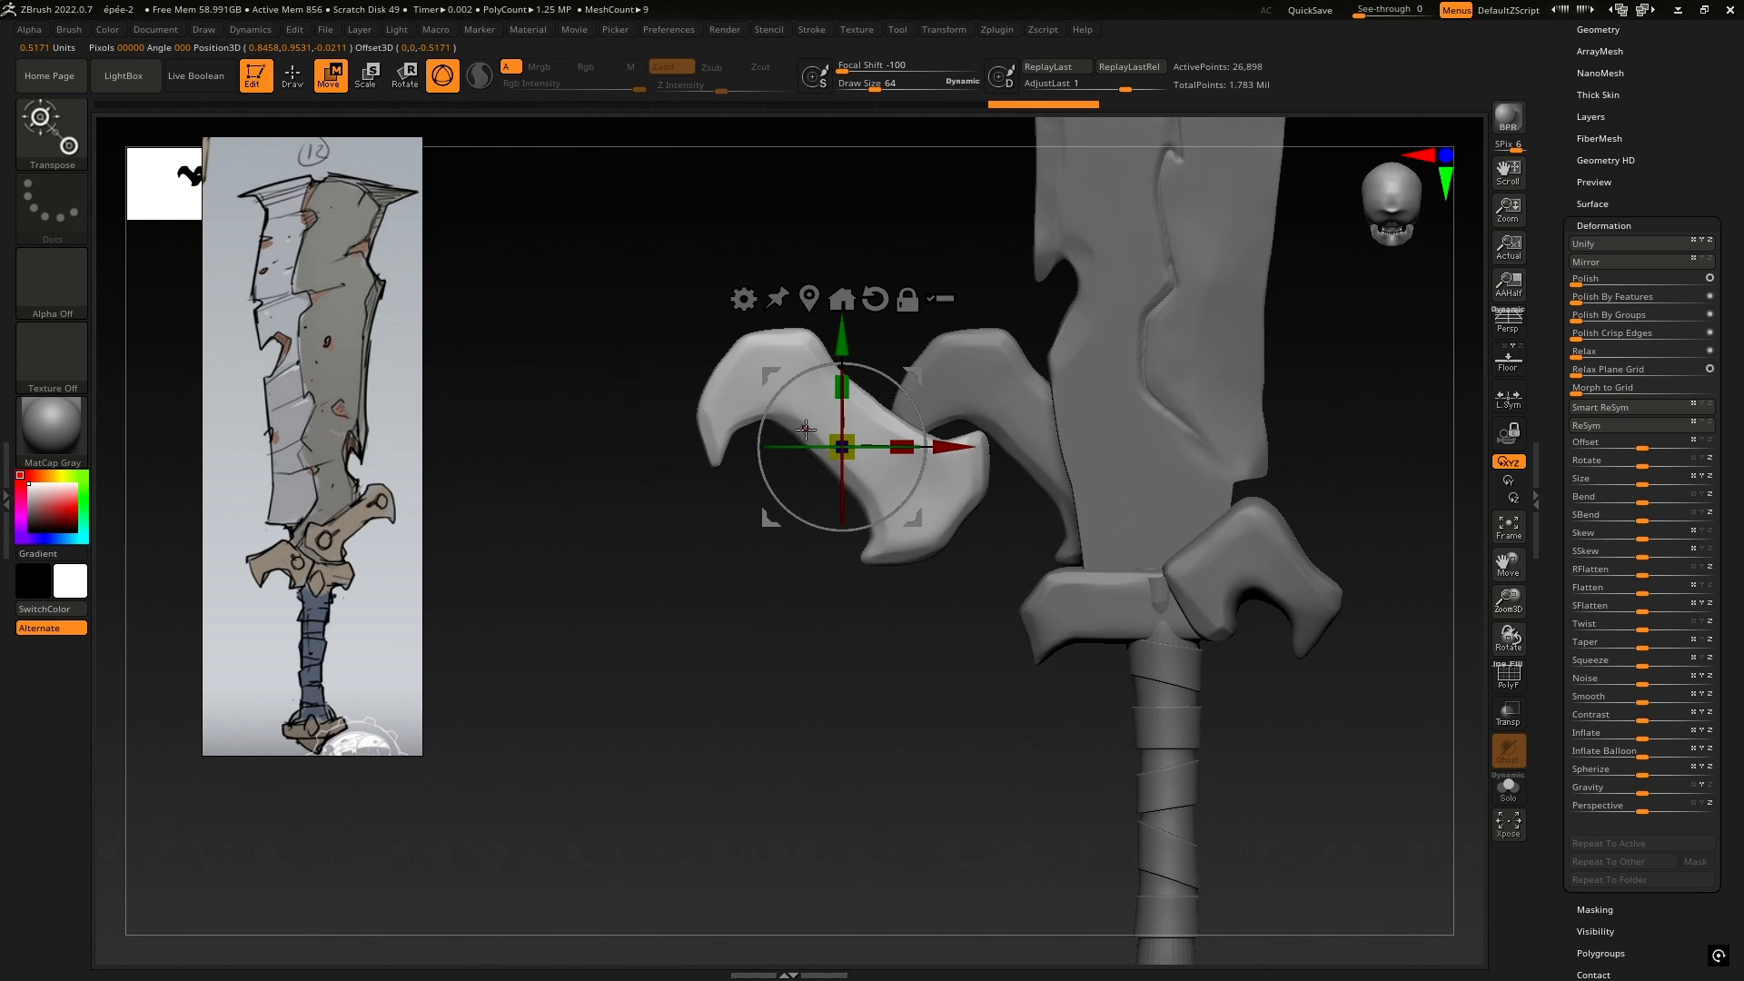
{"action": "left_click", "coordinate": [1505, 323]}
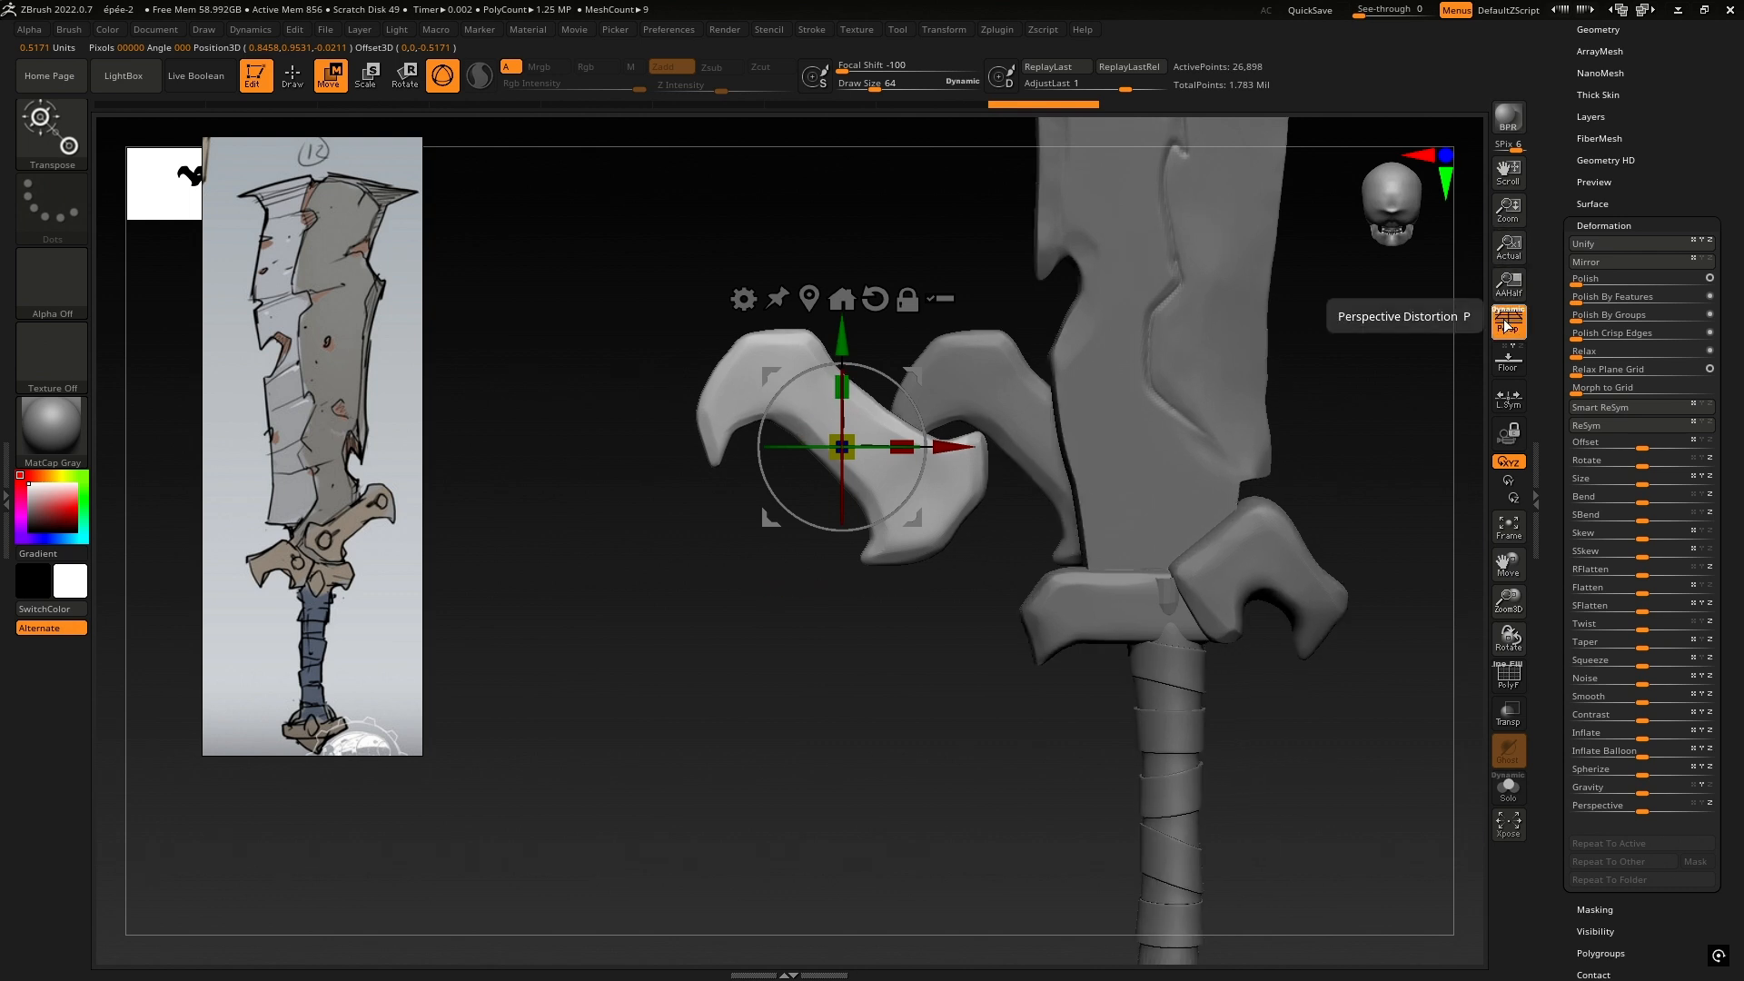
{"action": "key", "text": "shift"}
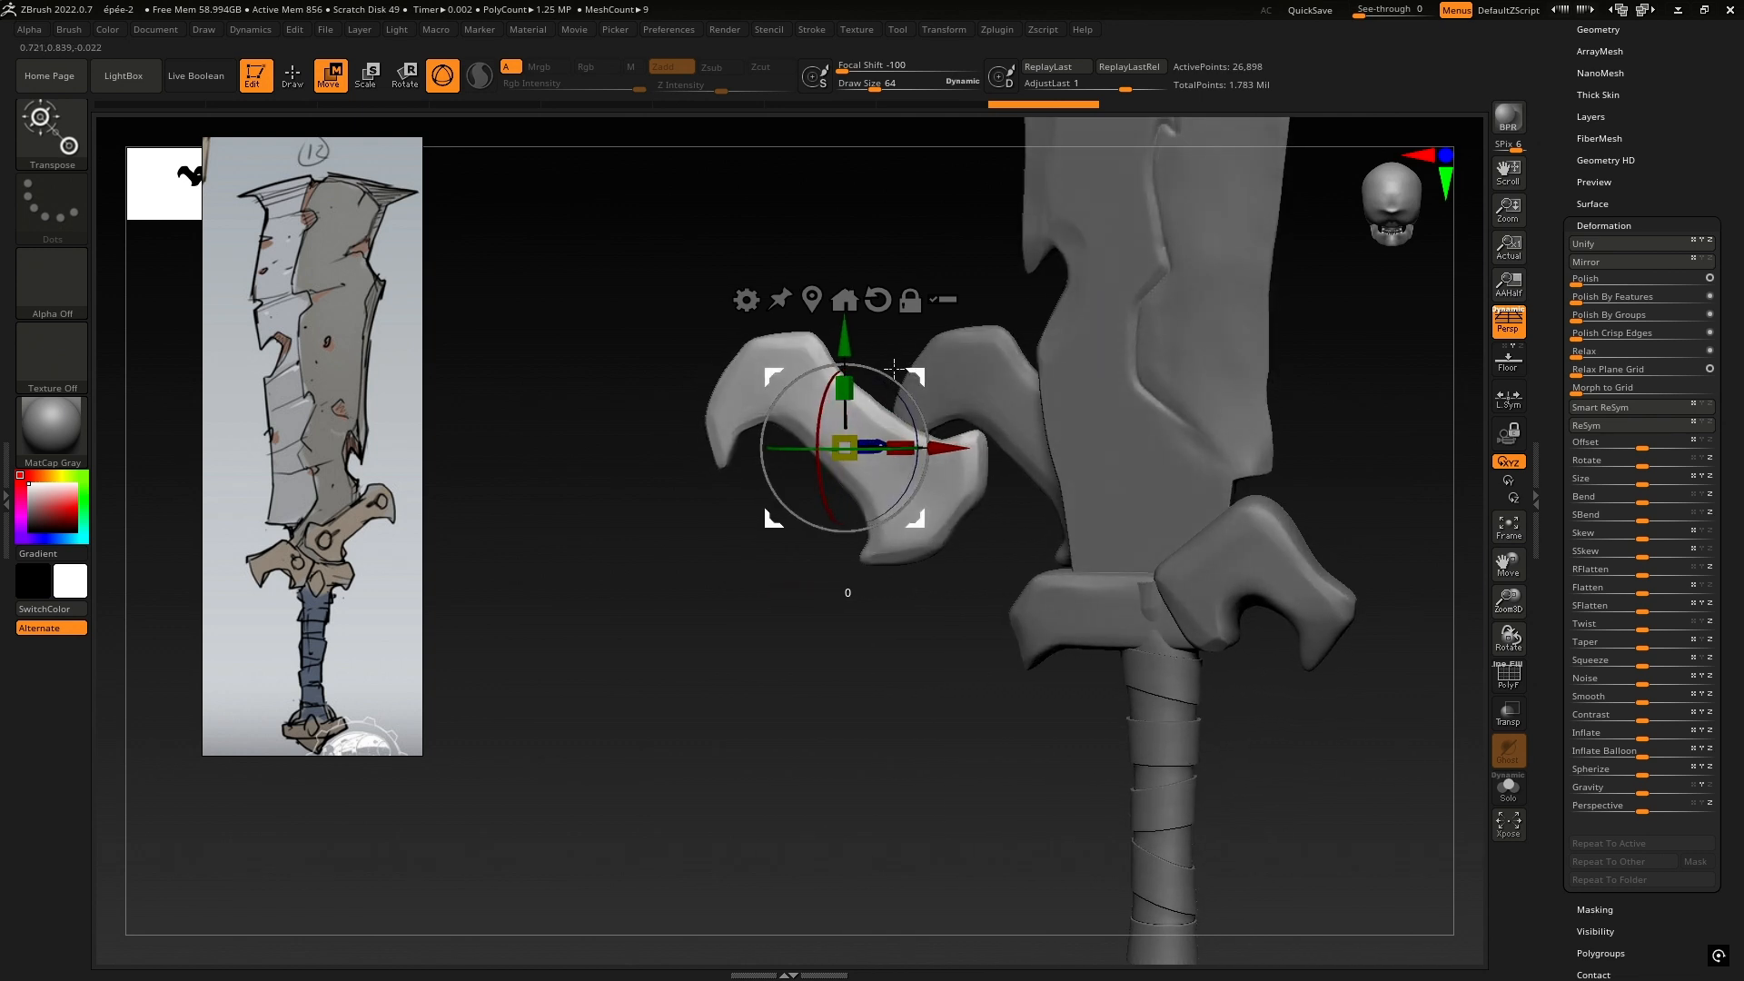
{"action": "key", "text": "shift"}
{"action": "left_click", "coordinate": [1495, 323]}
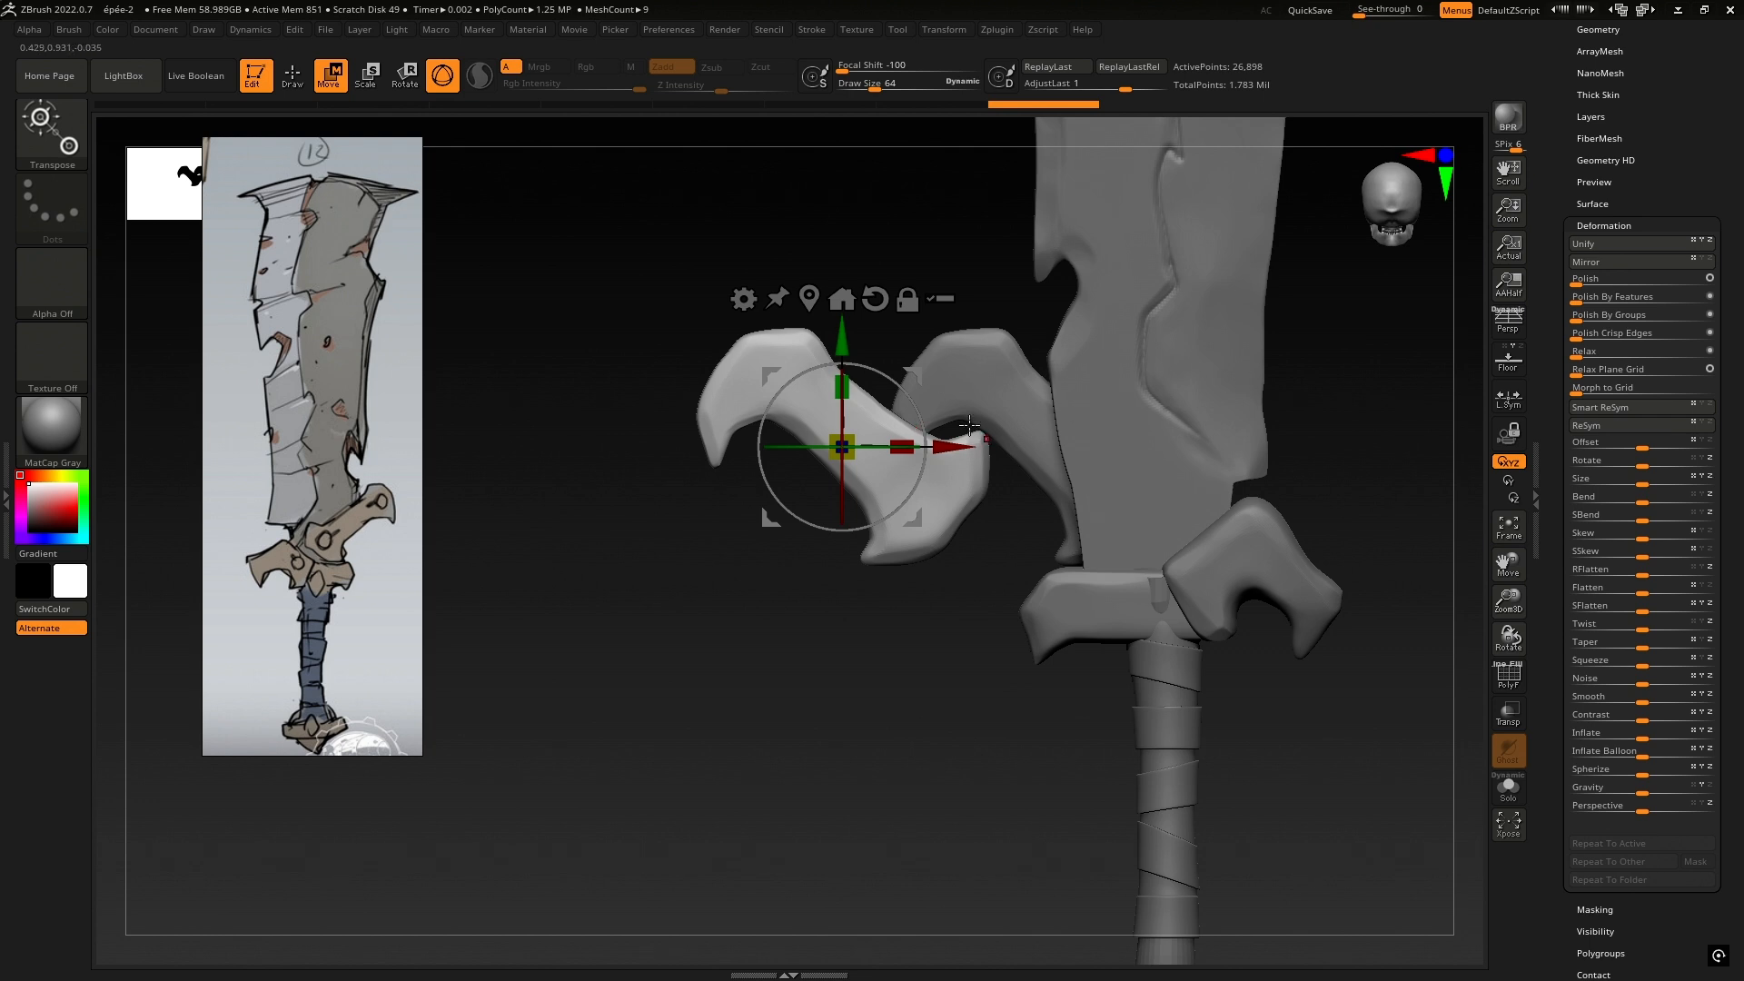
Move the duplicated guard piece sideways and in depth to place it against the back face of the blade
{"action": "left_click_drag", "start_coordinate": [957, 445], "coordinate": [1142, 455]}
{"action": "right_click_drag", "start_coordinate": [1145, 453], "coordinate": [1236, 447], "text": "shift"}
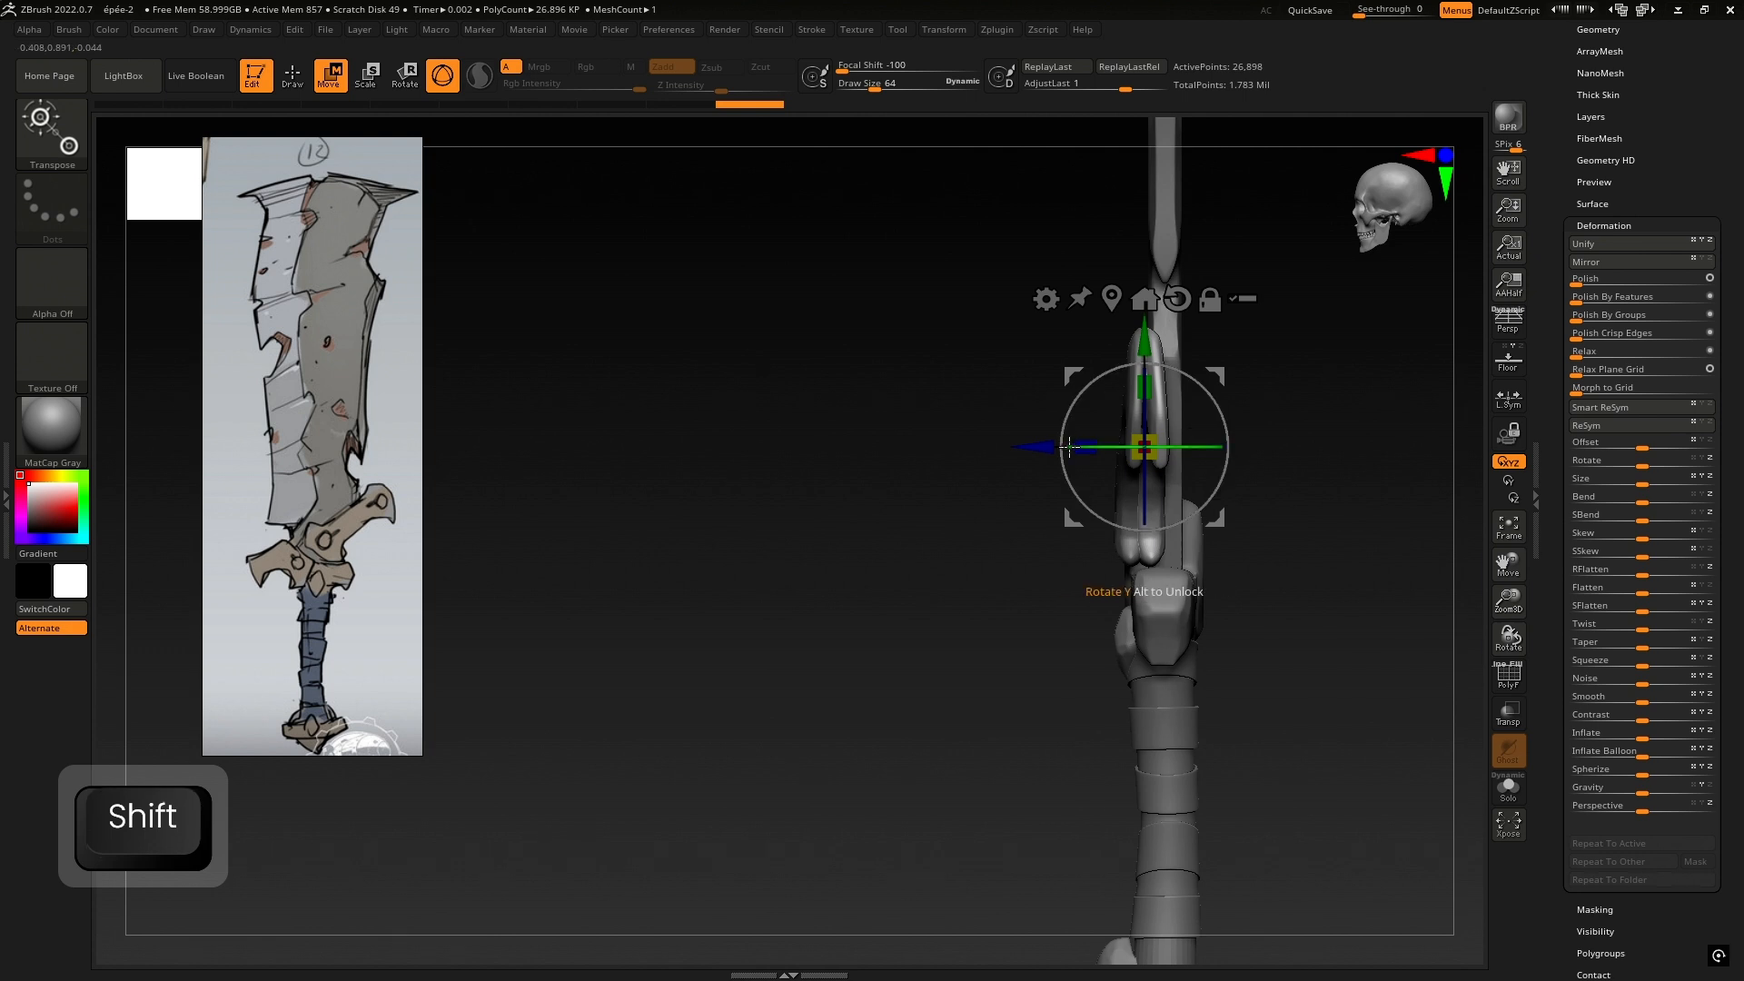
{"action": "left_click_drag", "start_coordinate": [1043, 446], "coordinate": [1090, 447]}
{"action": "right_click_drag", "start_coordinate": [1290, 386], "coordinate": [936, 363]}
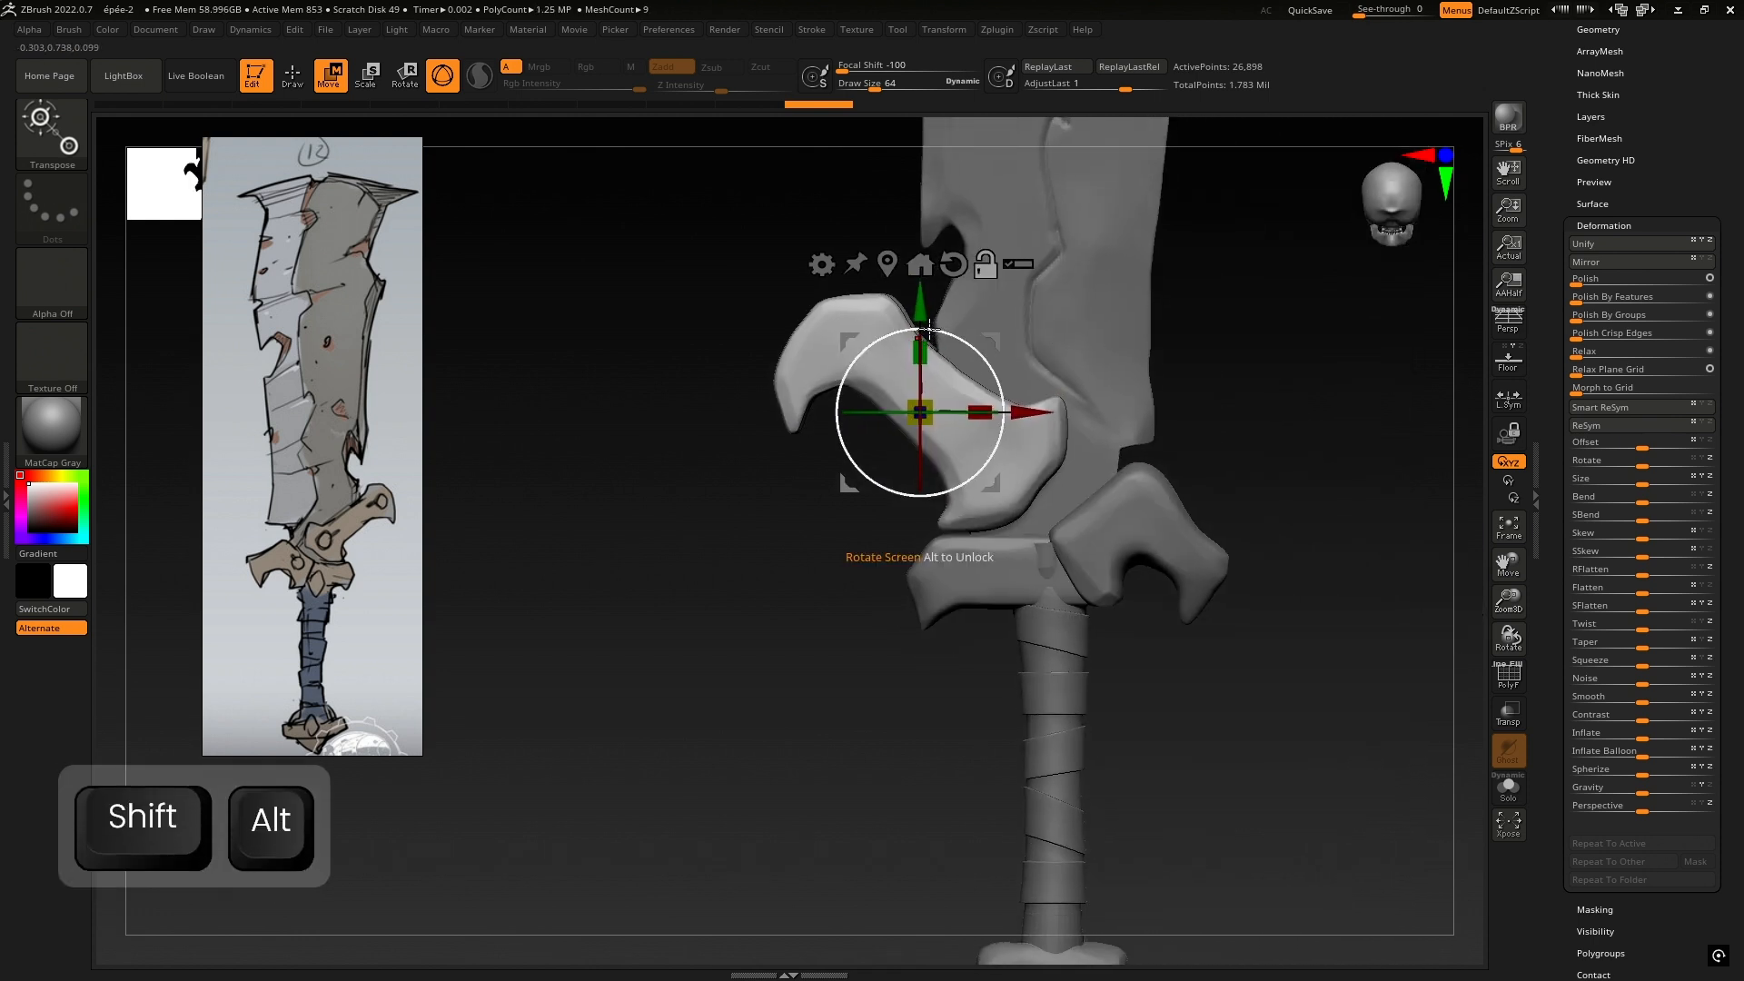
Tilt the duplicated guard piece slightly about its vertical axis, viewing the sword edge-on
{"action": "left_click_drag", "start_coordinate": [994, 340], "coordinate": [1051, 364], "text": "alt"}
{"action": "right_click_drag", "start_coordinate": [1051, 364], "coordinate": [1096, 381]}
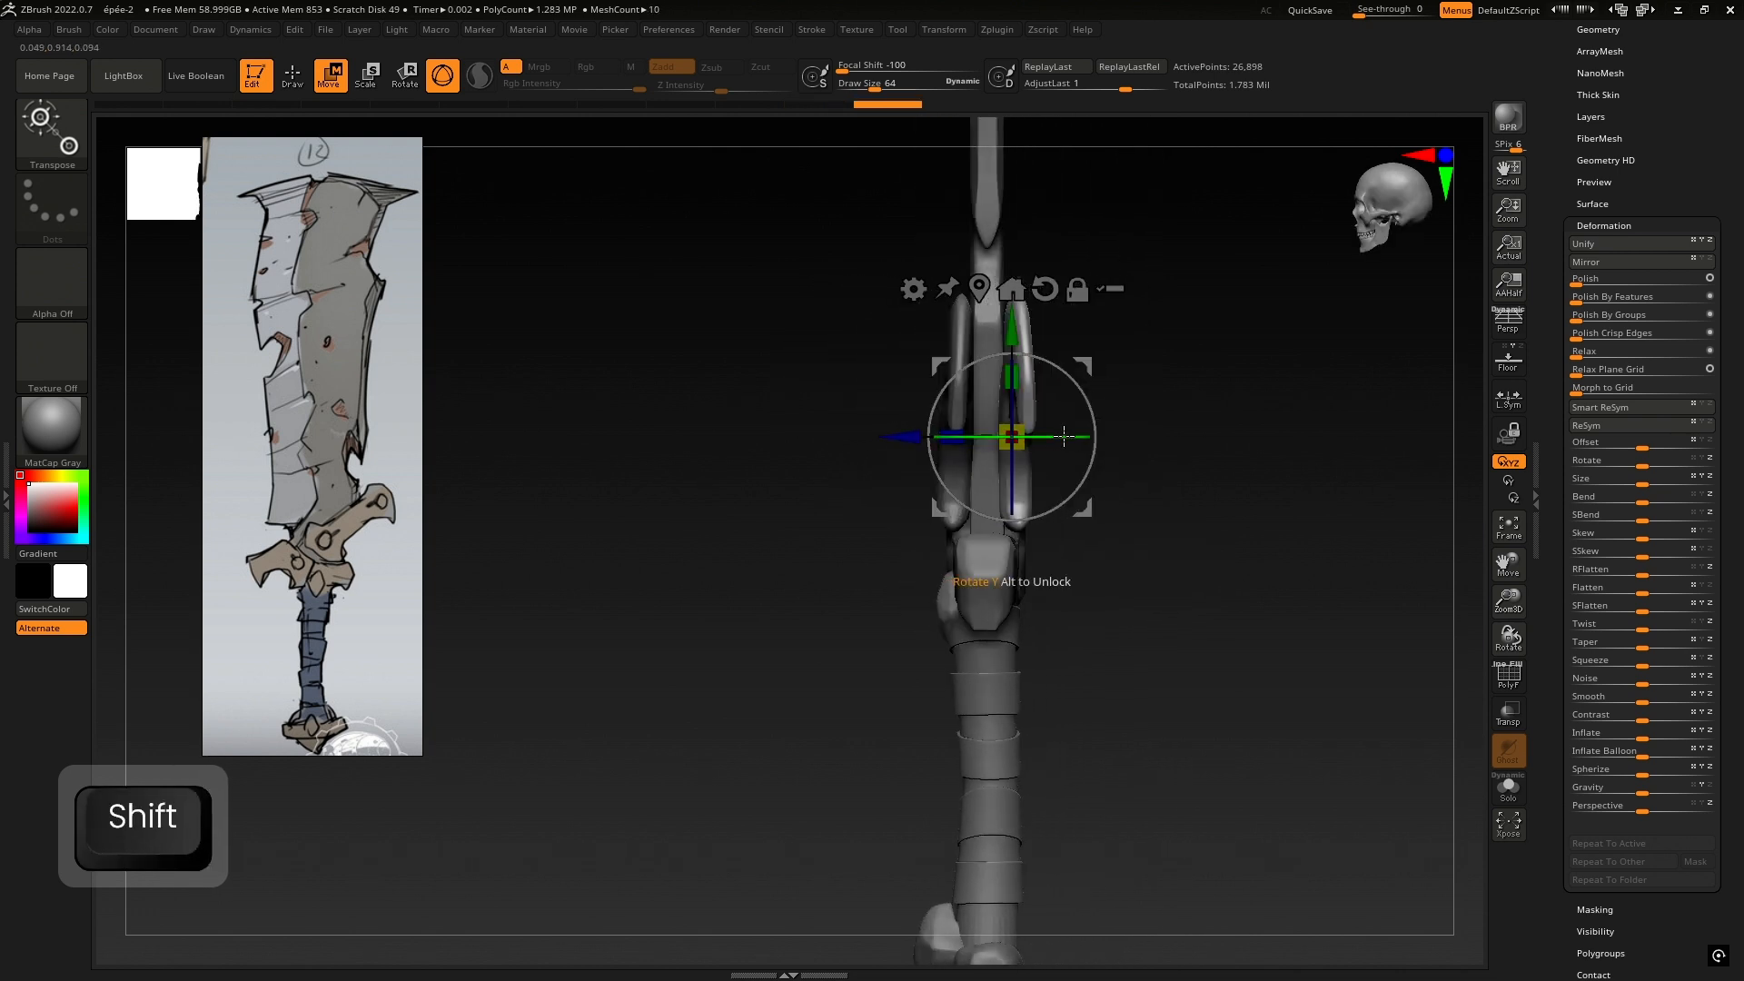
{"action": "left_click_drag", "start_coordinate": [1064, 437], "coordinate": [1050, 438]}
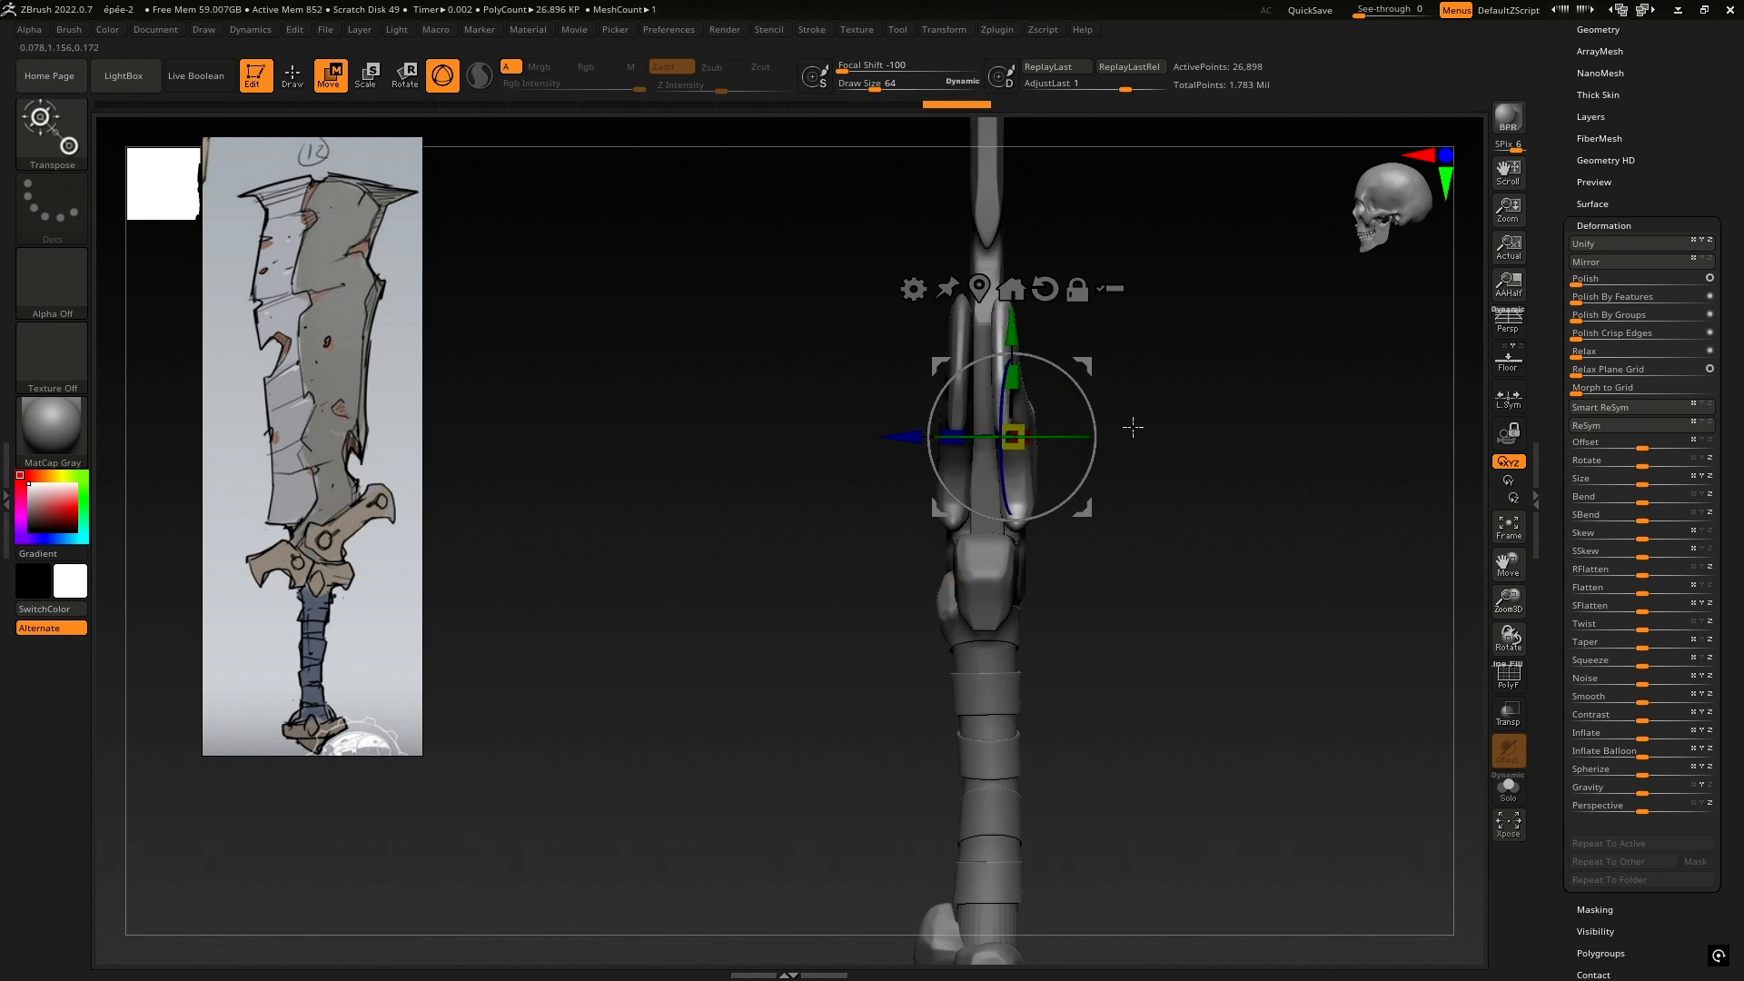
{"action": "key", "text": "alt"}
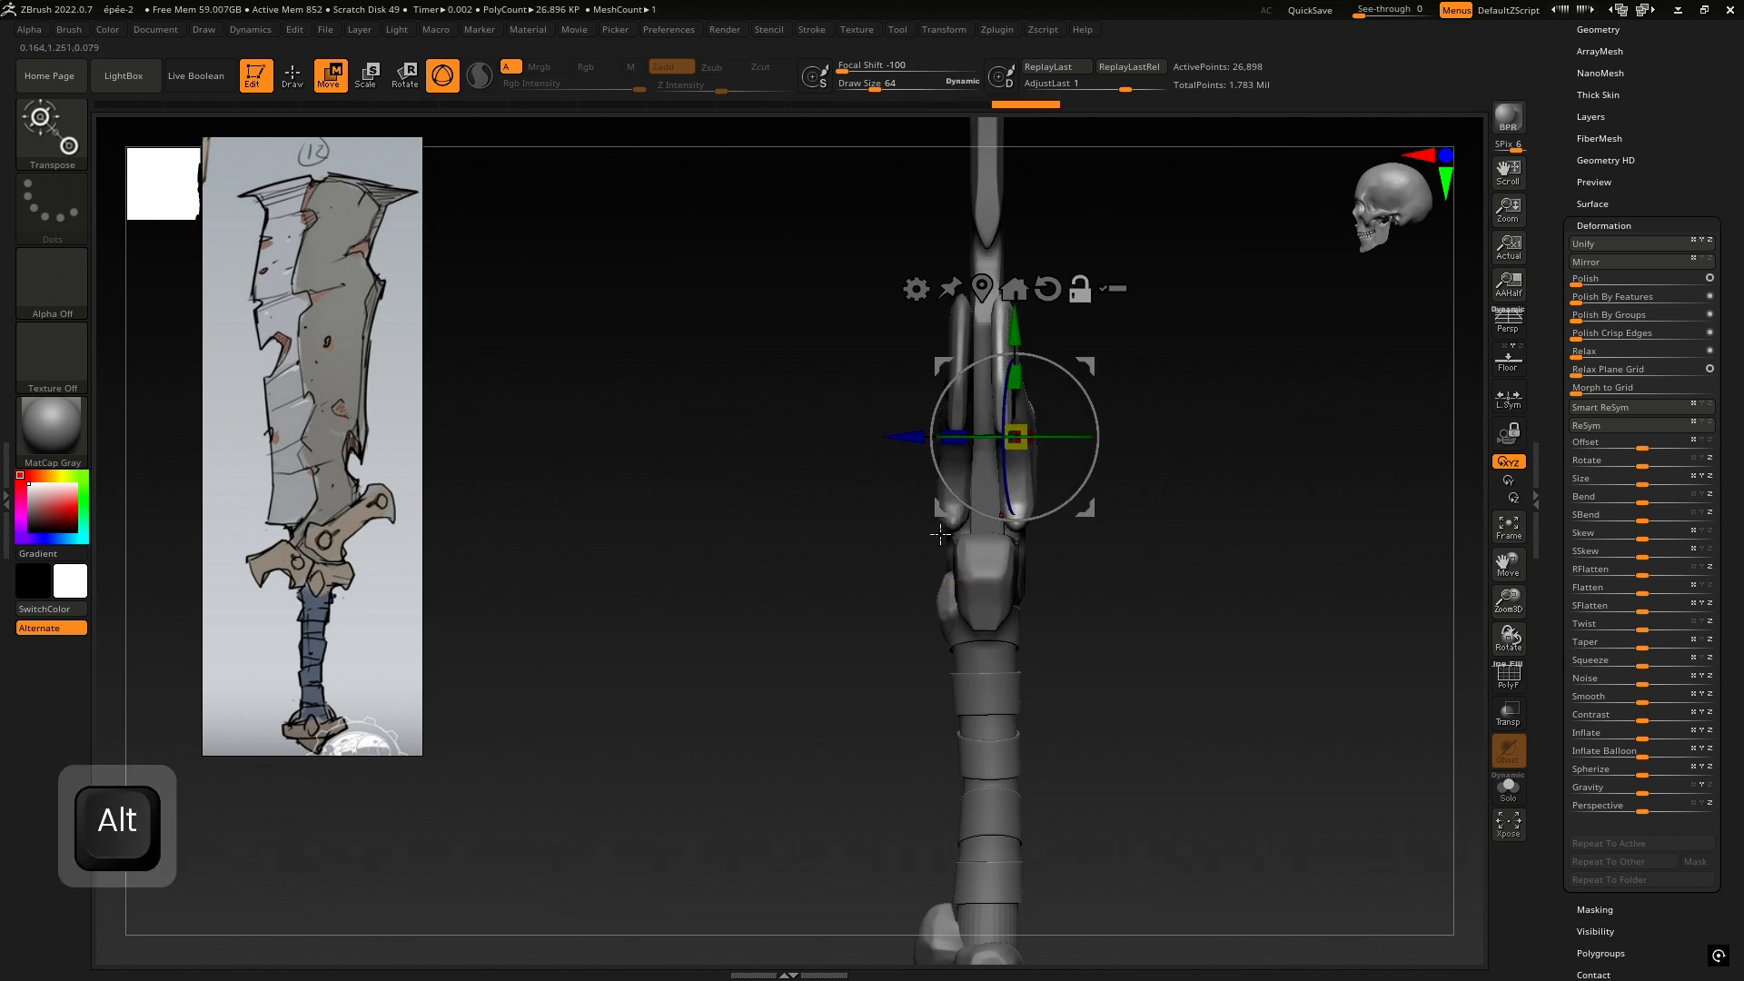
{"action": "key", "text": "ctrl+z"}
{"action": "key", "text": "shift"}
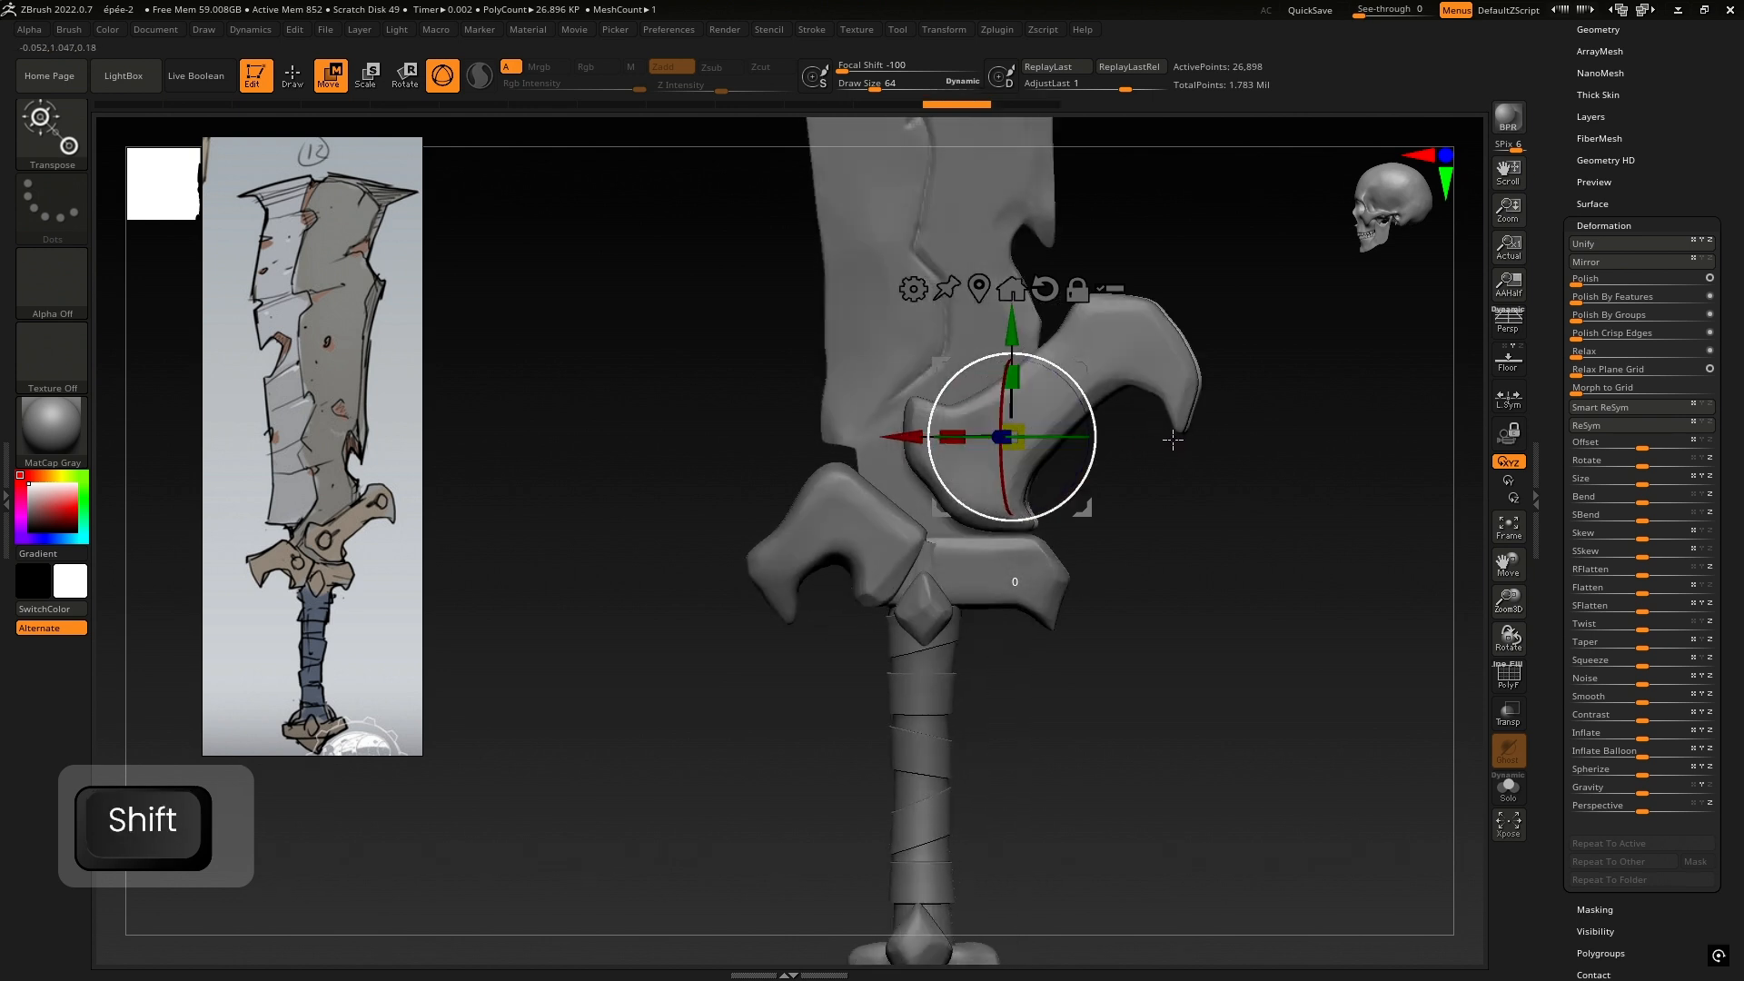
Reset the gizmo orientation on the front hooked guard piece and try to angle it slightly about the vertical axis
{"action": "key", "text": "alt"}
{"action": "left_click", "coordinate": [1152, 361], "text": "alt"}
{"action": "left_click_drag", "start_coordinate": [1263, 396], "coordinate": [1226, 390], "text": "shift"}
{"action": "left_click", "coordinate": [941, 311]}
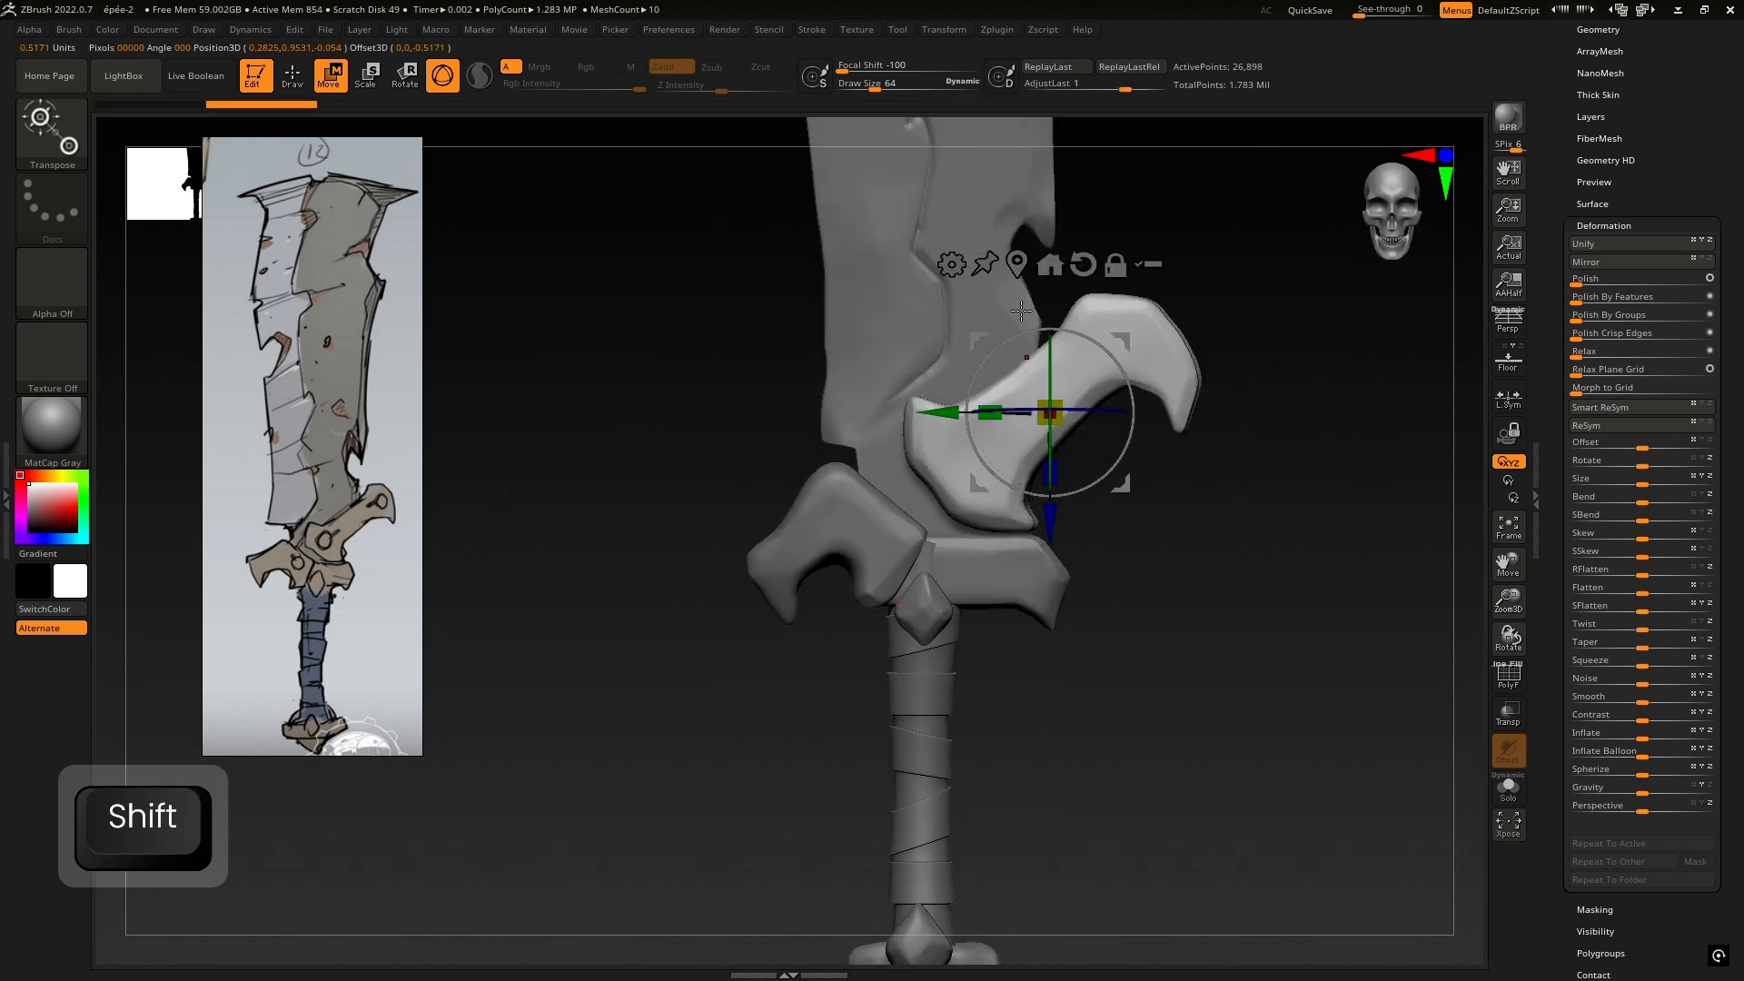
{"action": "key", "text": "alt"}
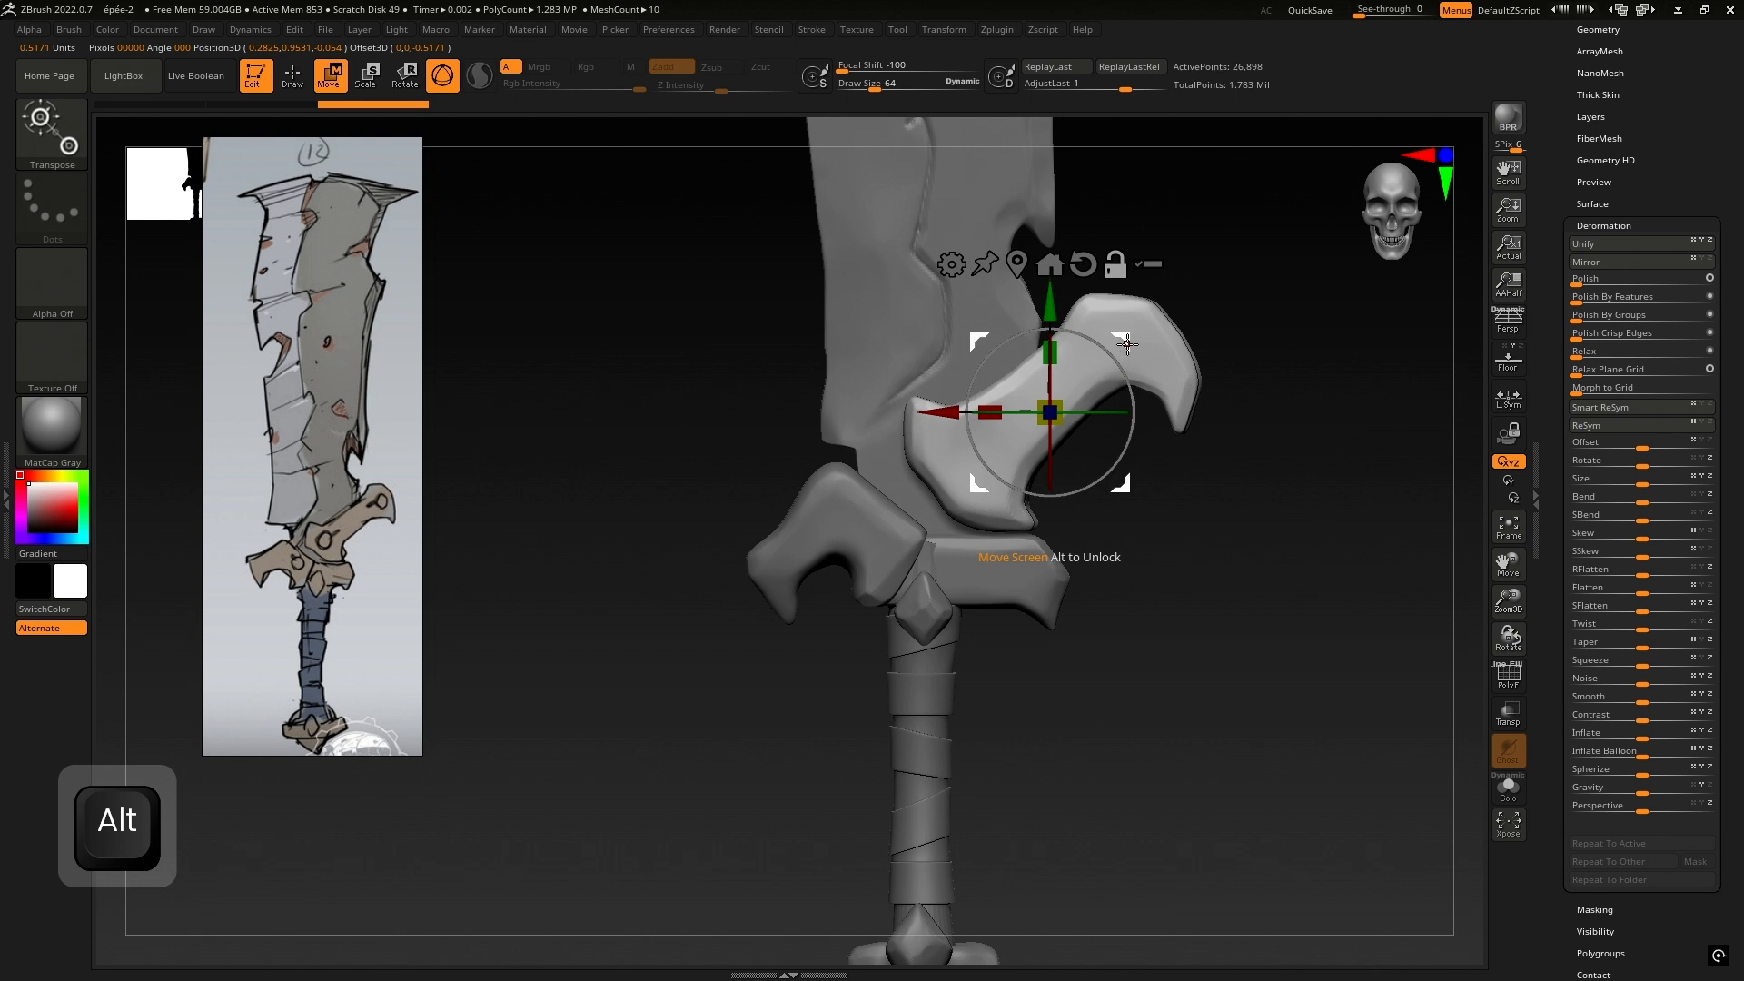
{"action": "left_click_drag", "start_coordinate": [1125, 340], "coordinate": [1025, 390], "text": "alt"}
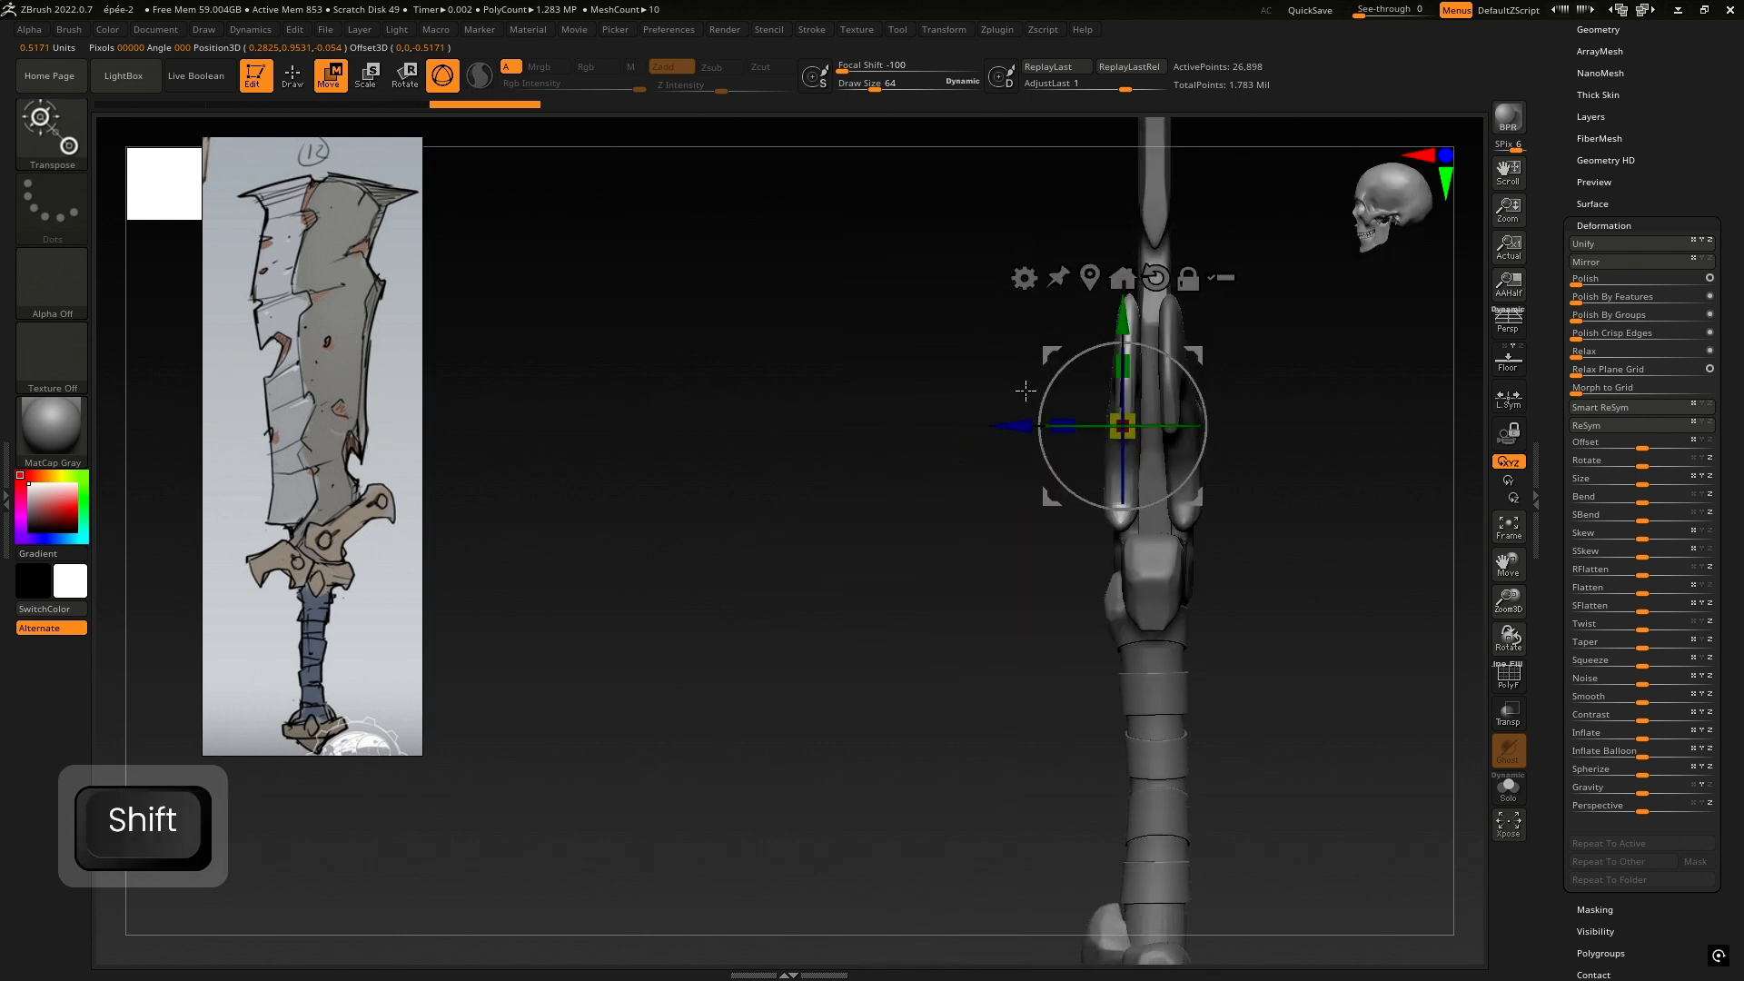
{"action": "left_click_drag", "start_coordinate": [1176, 426], "coordinate": [1266, 491]}
Examine the guard and handle from the front, side and angled views against the reference drawing
{"action": "left_click", "coordinate": [1131, 585], "text": "alt"}
{"action": "right_click_drag", "start_coordinate": [1187, 572], "coordinate": [1147, 543], "text": "ctrl"}
{"action": "right_click_drag", "start_coordinate": [1198, 490], "coordinate": [1039, 521]}
{"action": "left_click", "coordinate": [1032, 675], "text": "alt"}
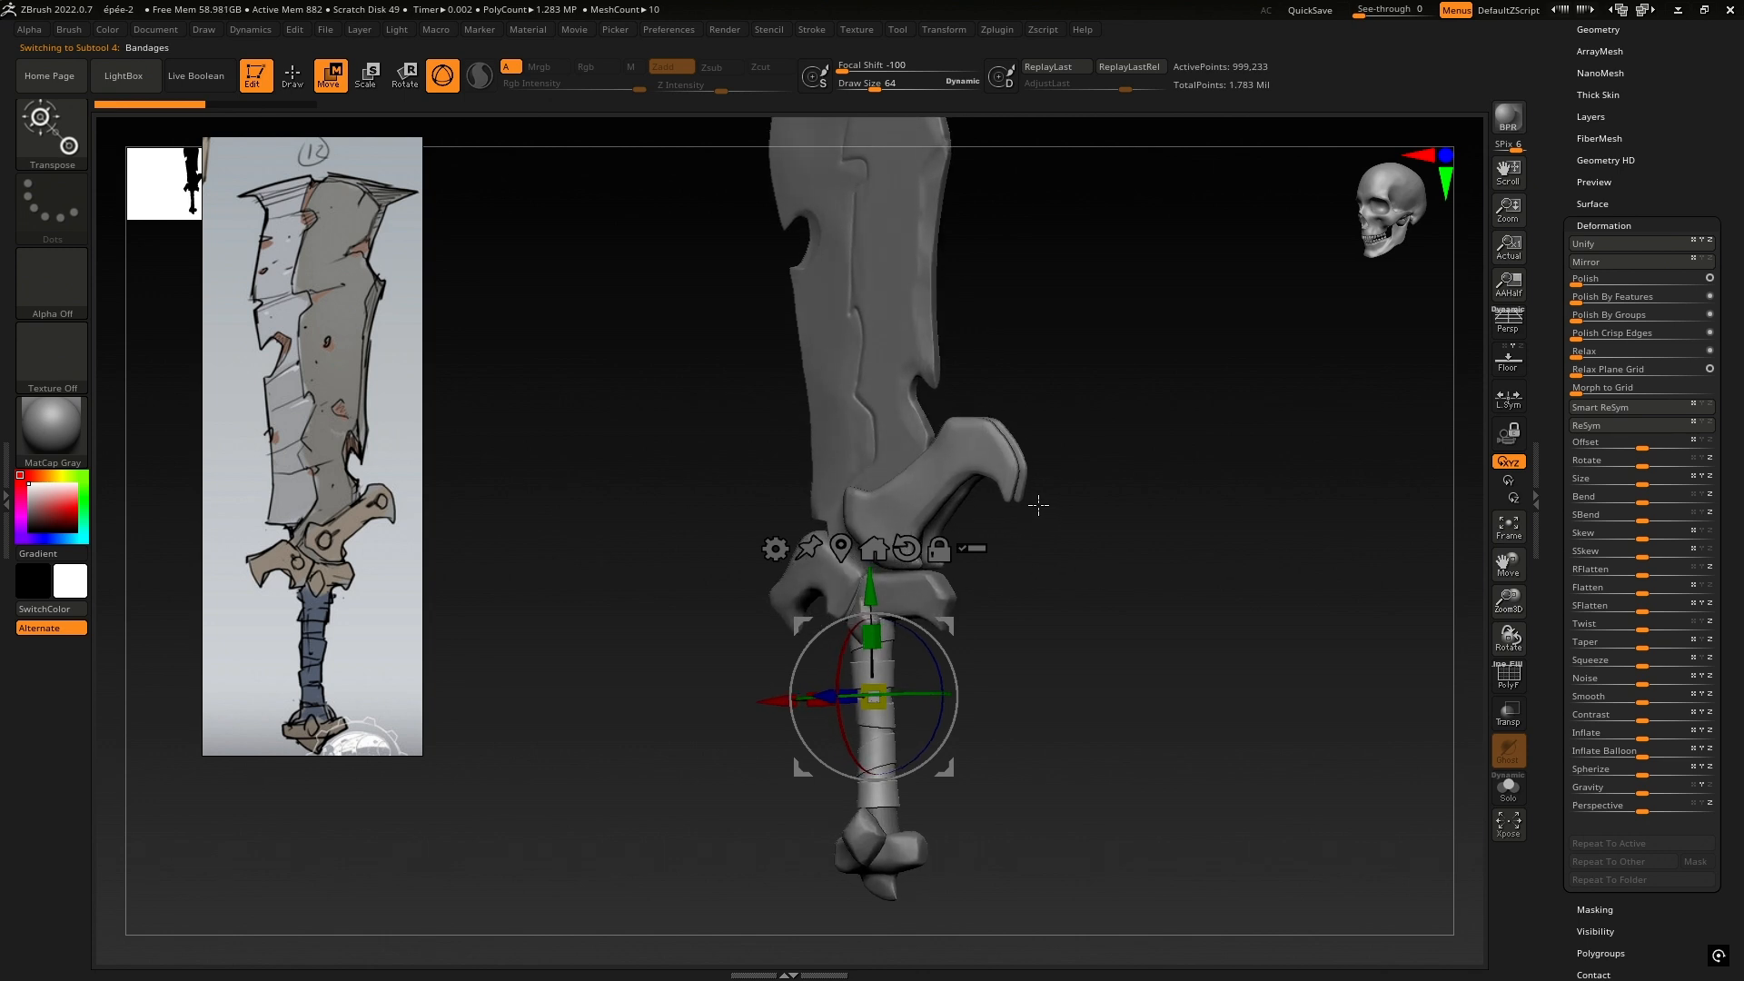
{"action": "right_click_drag", "start_coordinate": [794, 536], "coordinate": [832, 560]}
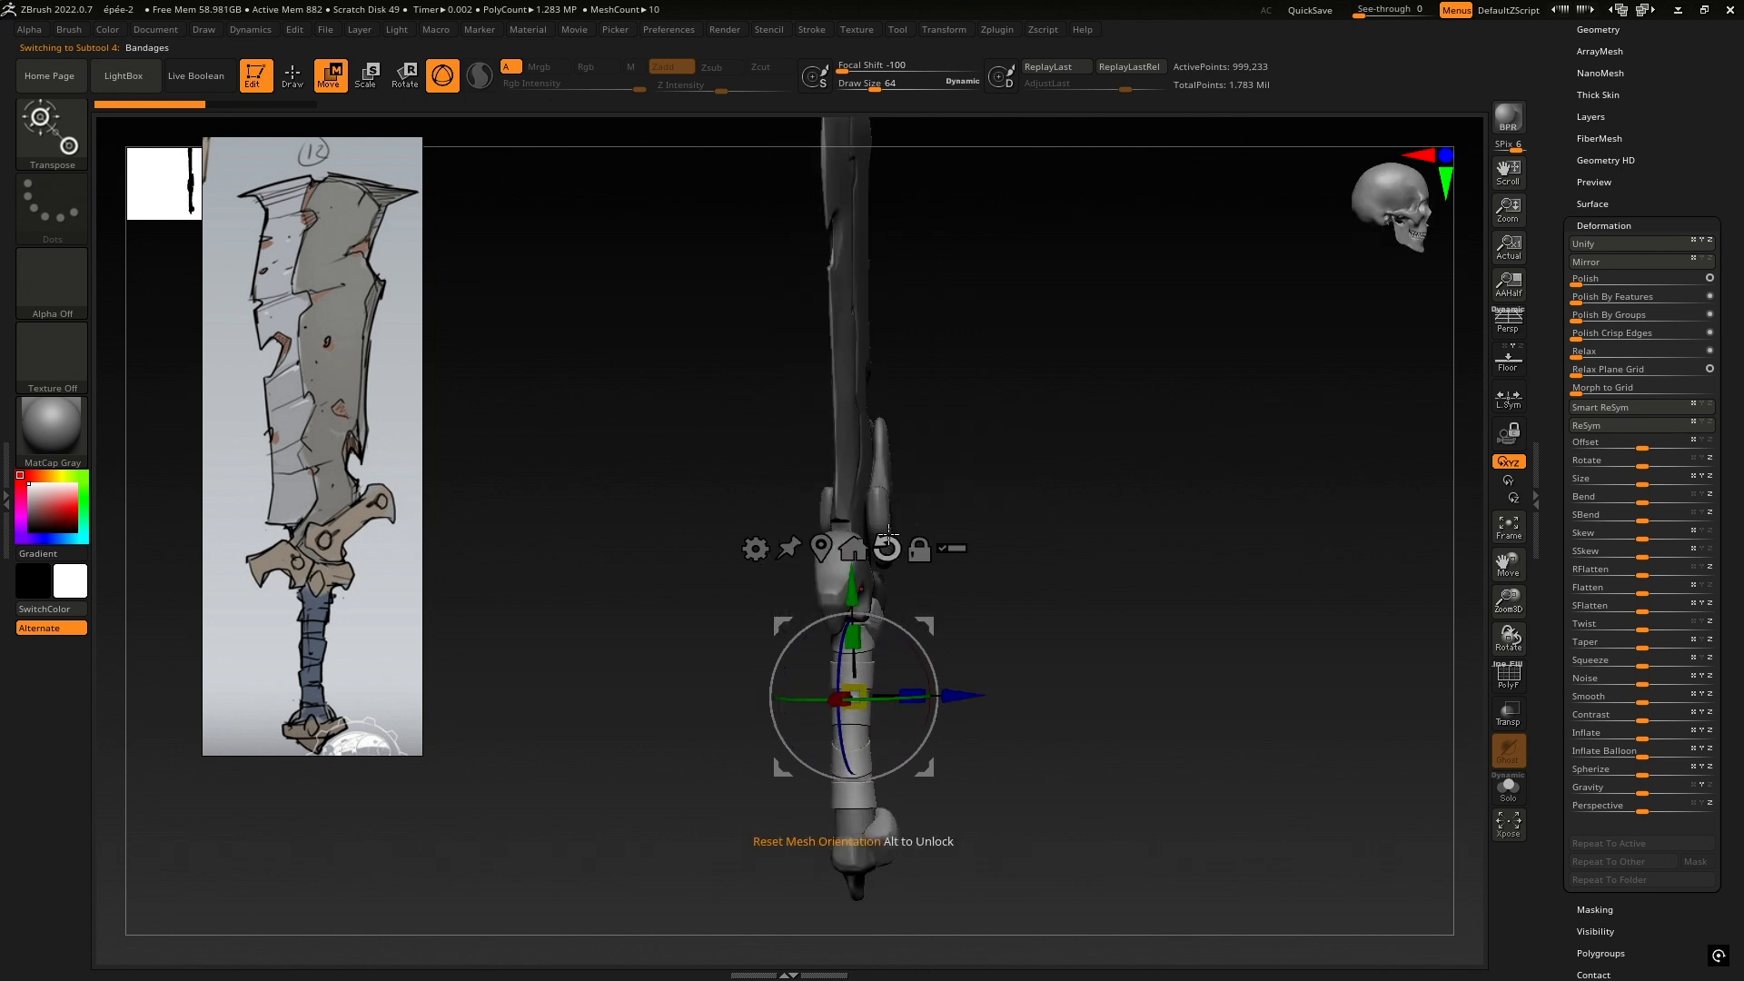
{"action": "left_click_drag", "start_coordinate": [888, 532], "coordinate": [691, 502], "text": "shift"}
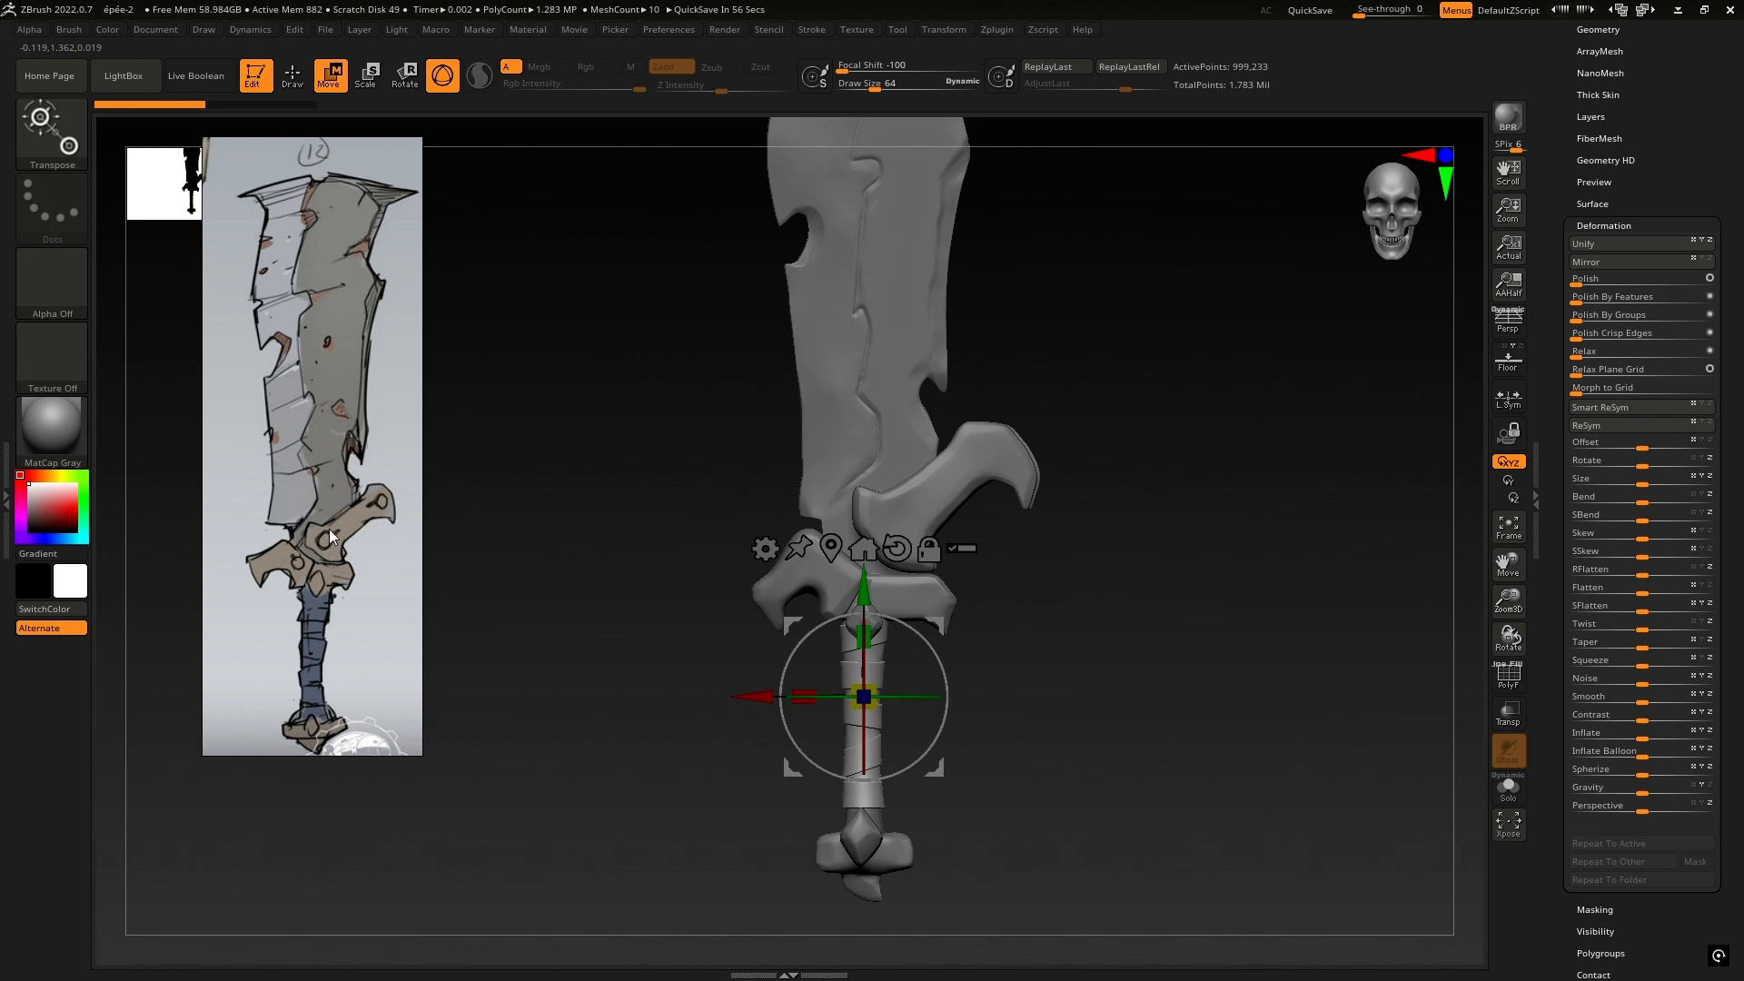
{"action": "mouse_move", "coordinate": [845, 433]}
{"action": "right_mouse_down"}
{"action": "mouse_move", "coordinate": [743, 450]}
{"action": "mouse_move", "coordinate": [1016, 440]}
{"action": "mouse_move", "coordinate": [1093, 465]}
{"action": "mouse_move", "coordinate": [1207, 449]}
{"action": "mouse_move", "coordinate": [1041, 460]}
{"action": "mouse_move", "coordinate": [965, 439]}
{"action": "mouse_move", "coordinate": [942, 405]}
{"action": "mouse_move", "coordinate": [873, 418]}
{"action": "mouse_move", "coordinate": [1078, 390]}
{"action": "mouse_move", "coordinate": [963, 415]}
{"action": "right_mouse_up"}
{"action": "key", "text": "ctrl"}
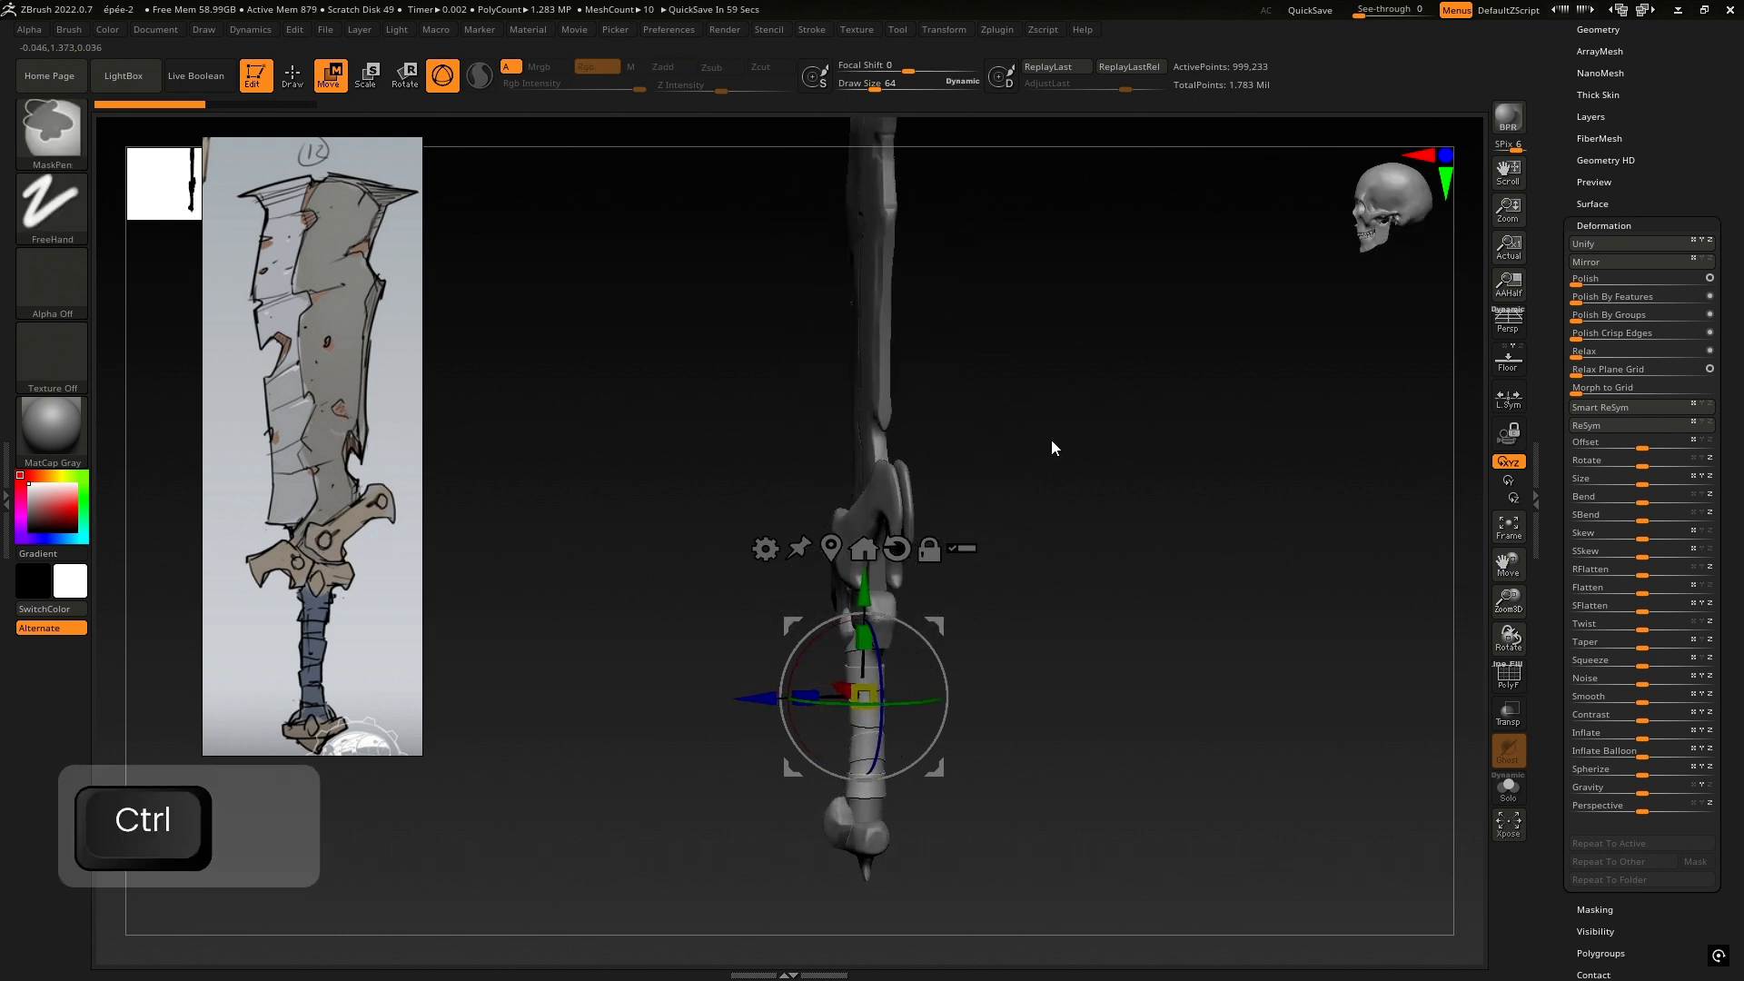
{"action": "key", "text": "ctrl+z"}
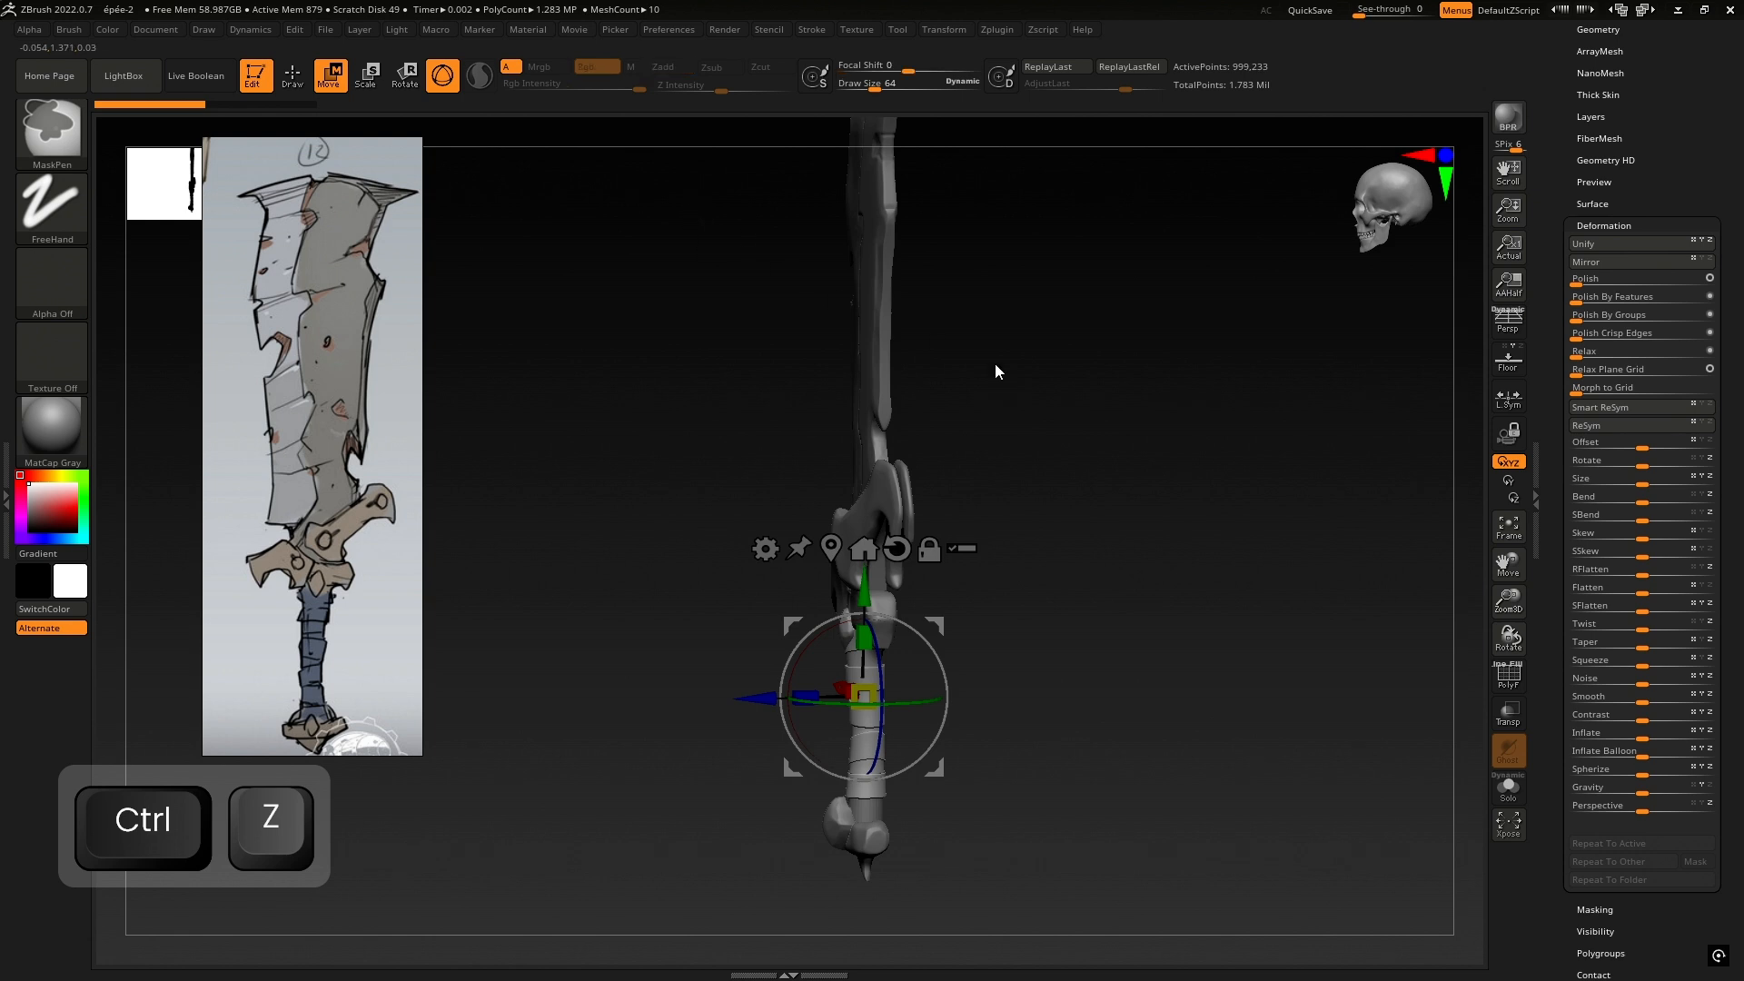
{"action": "right_click_drag", "start_coordinate": [993, 439], "coordinate": [1089, 423], "text": "shift"}
Select the front hooked guard piece and step its undo history back to its earlier placement
{"action": "left_click", "coordinate": [963, 480], "text": "alt"}
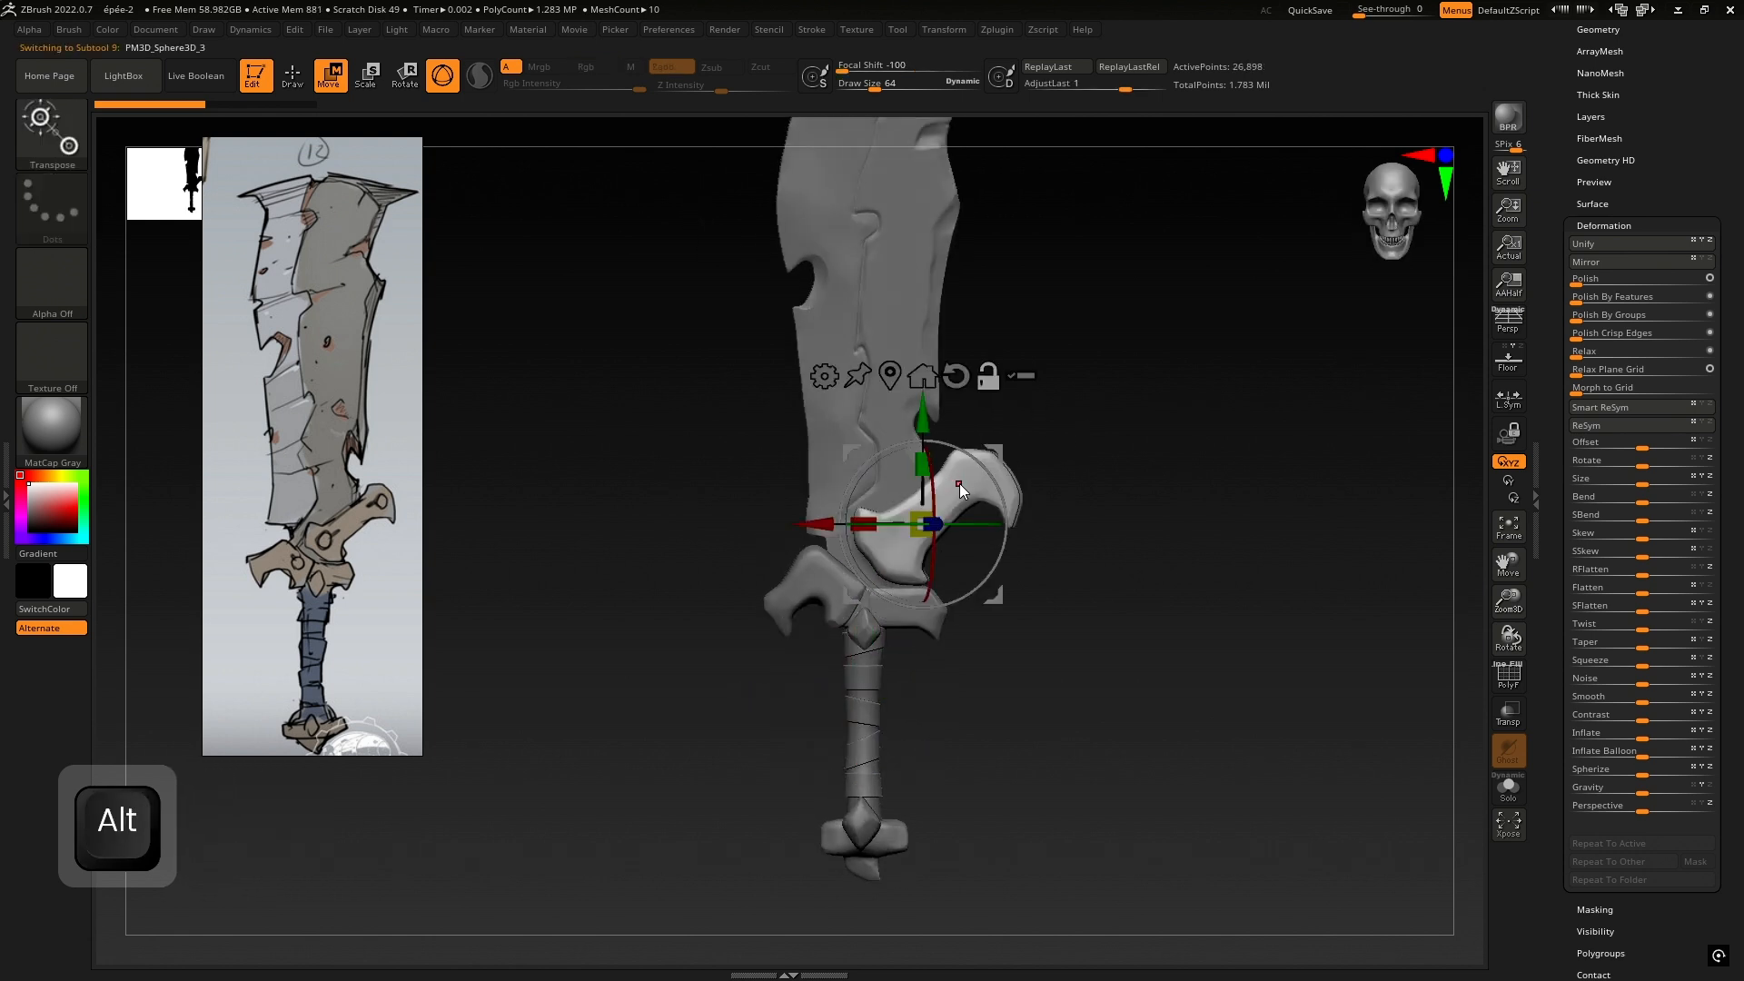
{"action": "left_click", "coordinate": [858, 656], "text": "alt"}
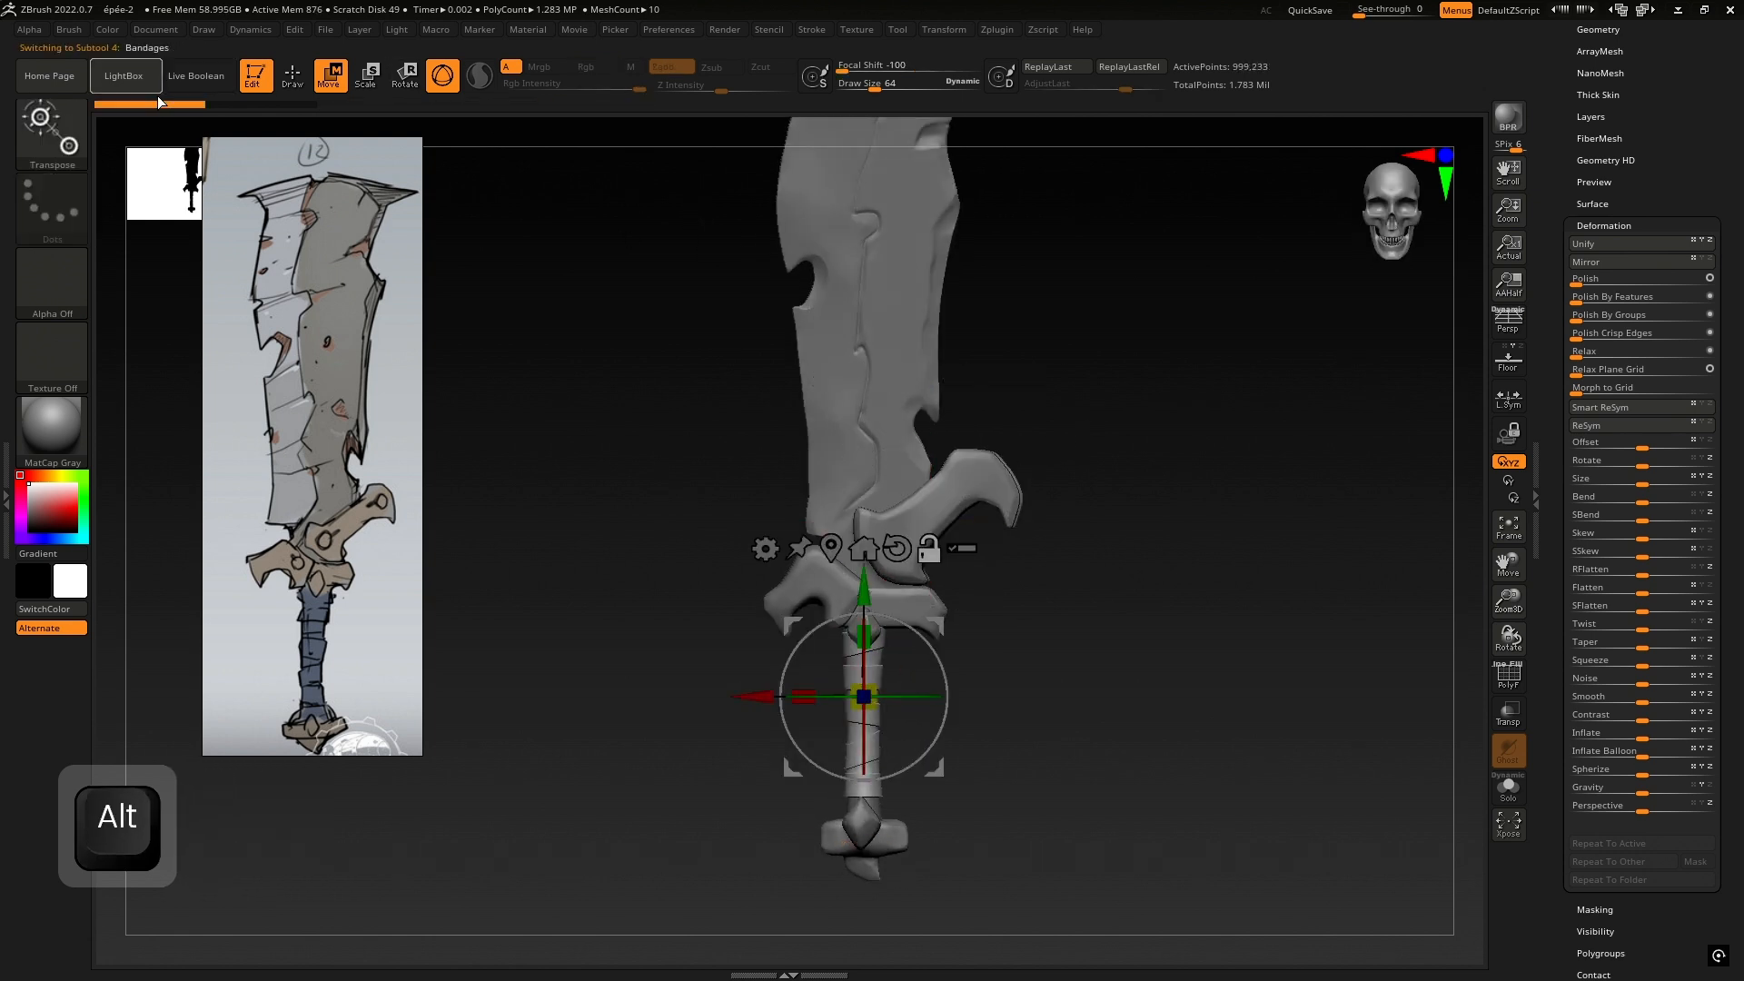
{"action": "left_click", "coordinate": [936, 522], "text": "alt"}
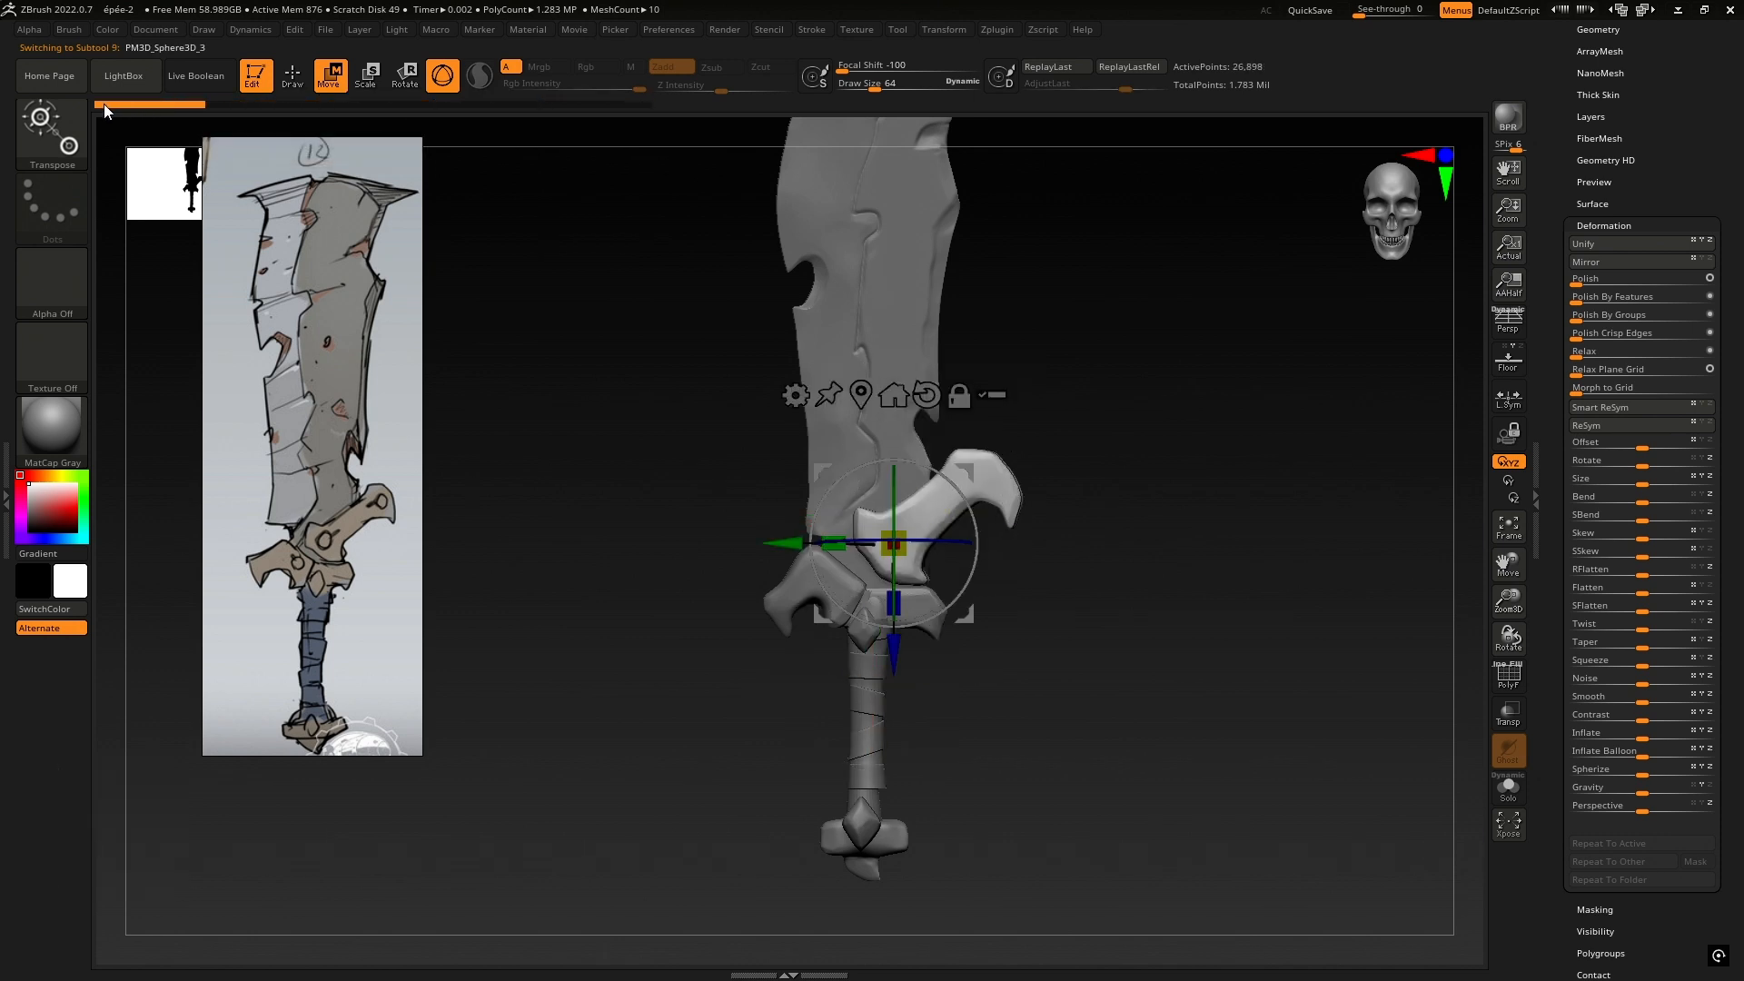
Delete the duplicated hooked guard piece PM3D_Sphere3D_4 from the back of the blade
{"action": "left_click_drag", "start_coordinate": [1130, 446], "coordinate": [826, 491]}
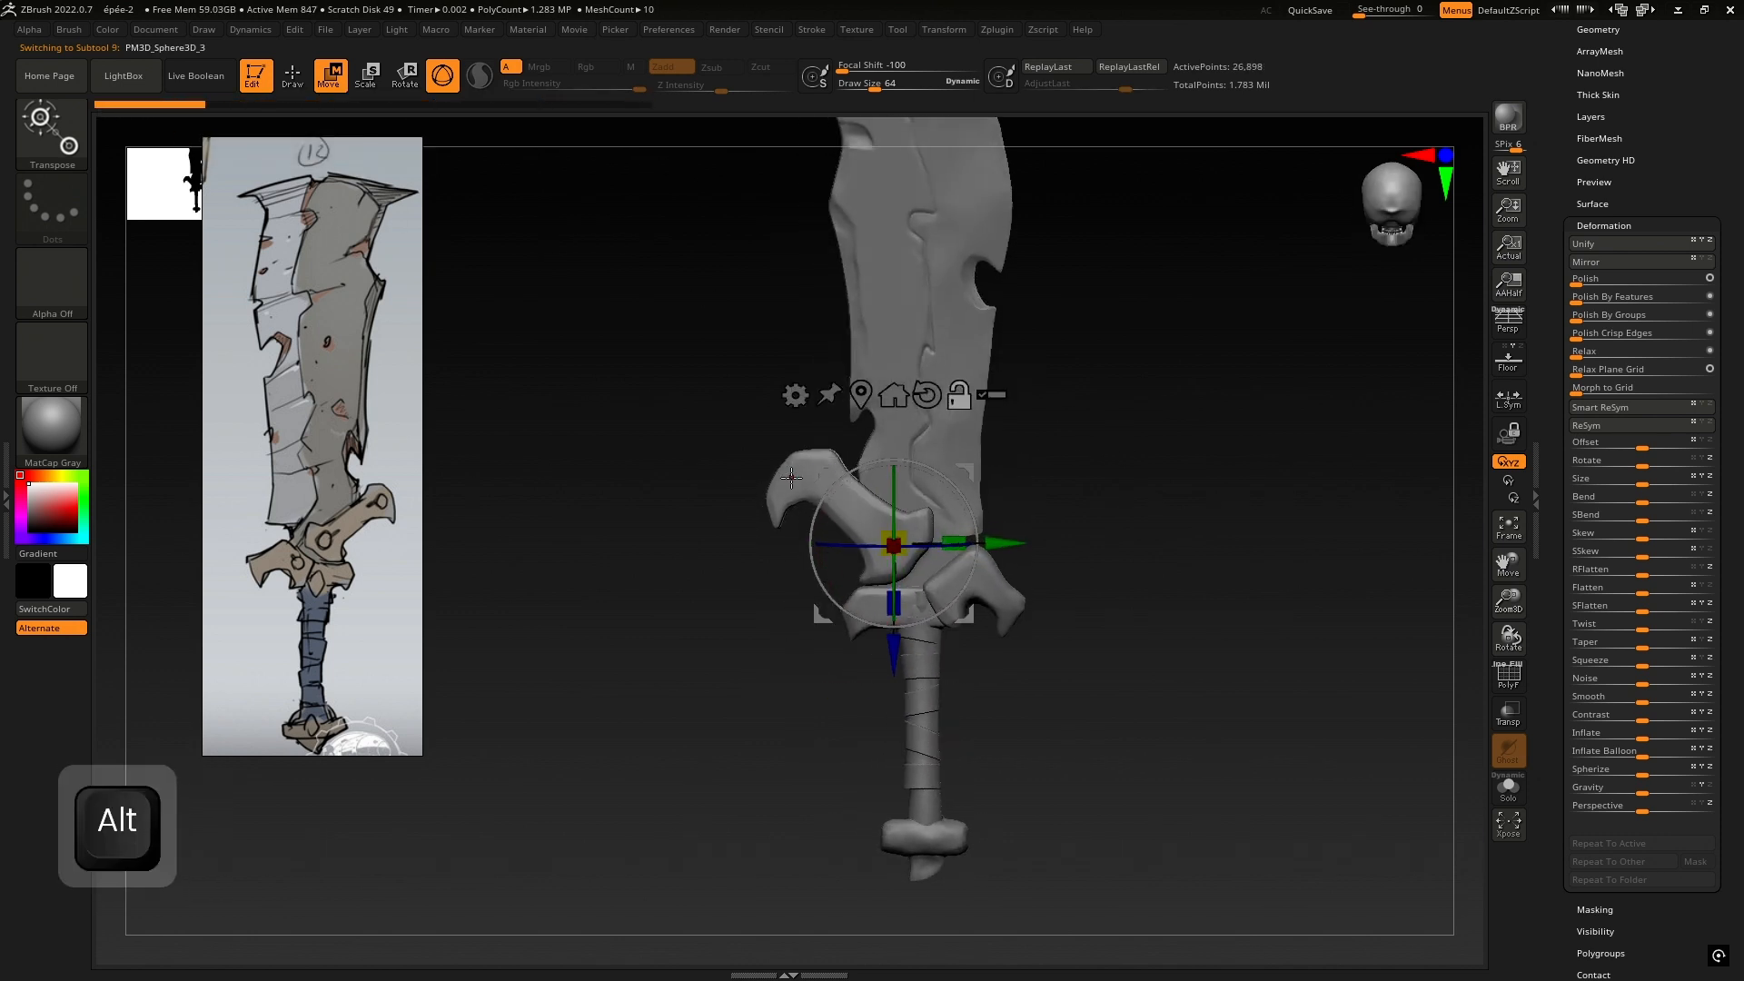
{"action": "left_click", "coordinate": [786, 471], "text": "alt"}
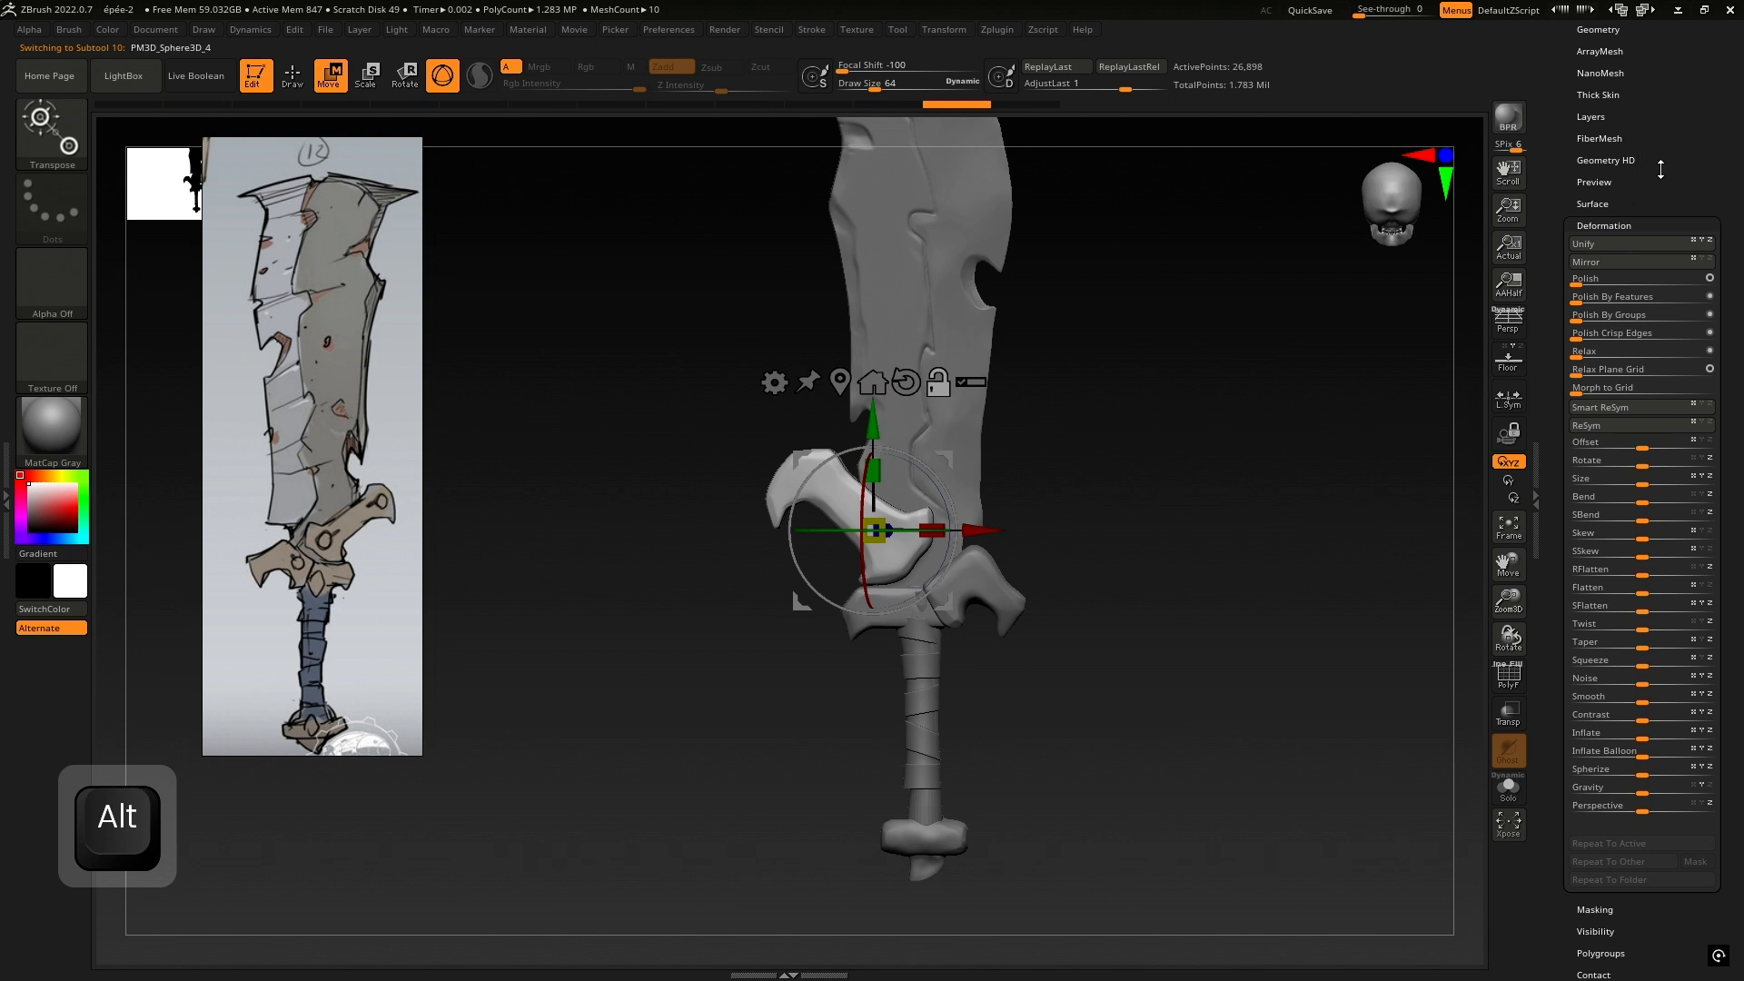
{"action": "left_click_drag", "start_coordinate": [1661, 169], "coordinate": [1644, 303]}
{"action": "left_click", "coordinate": [1597, 400]}
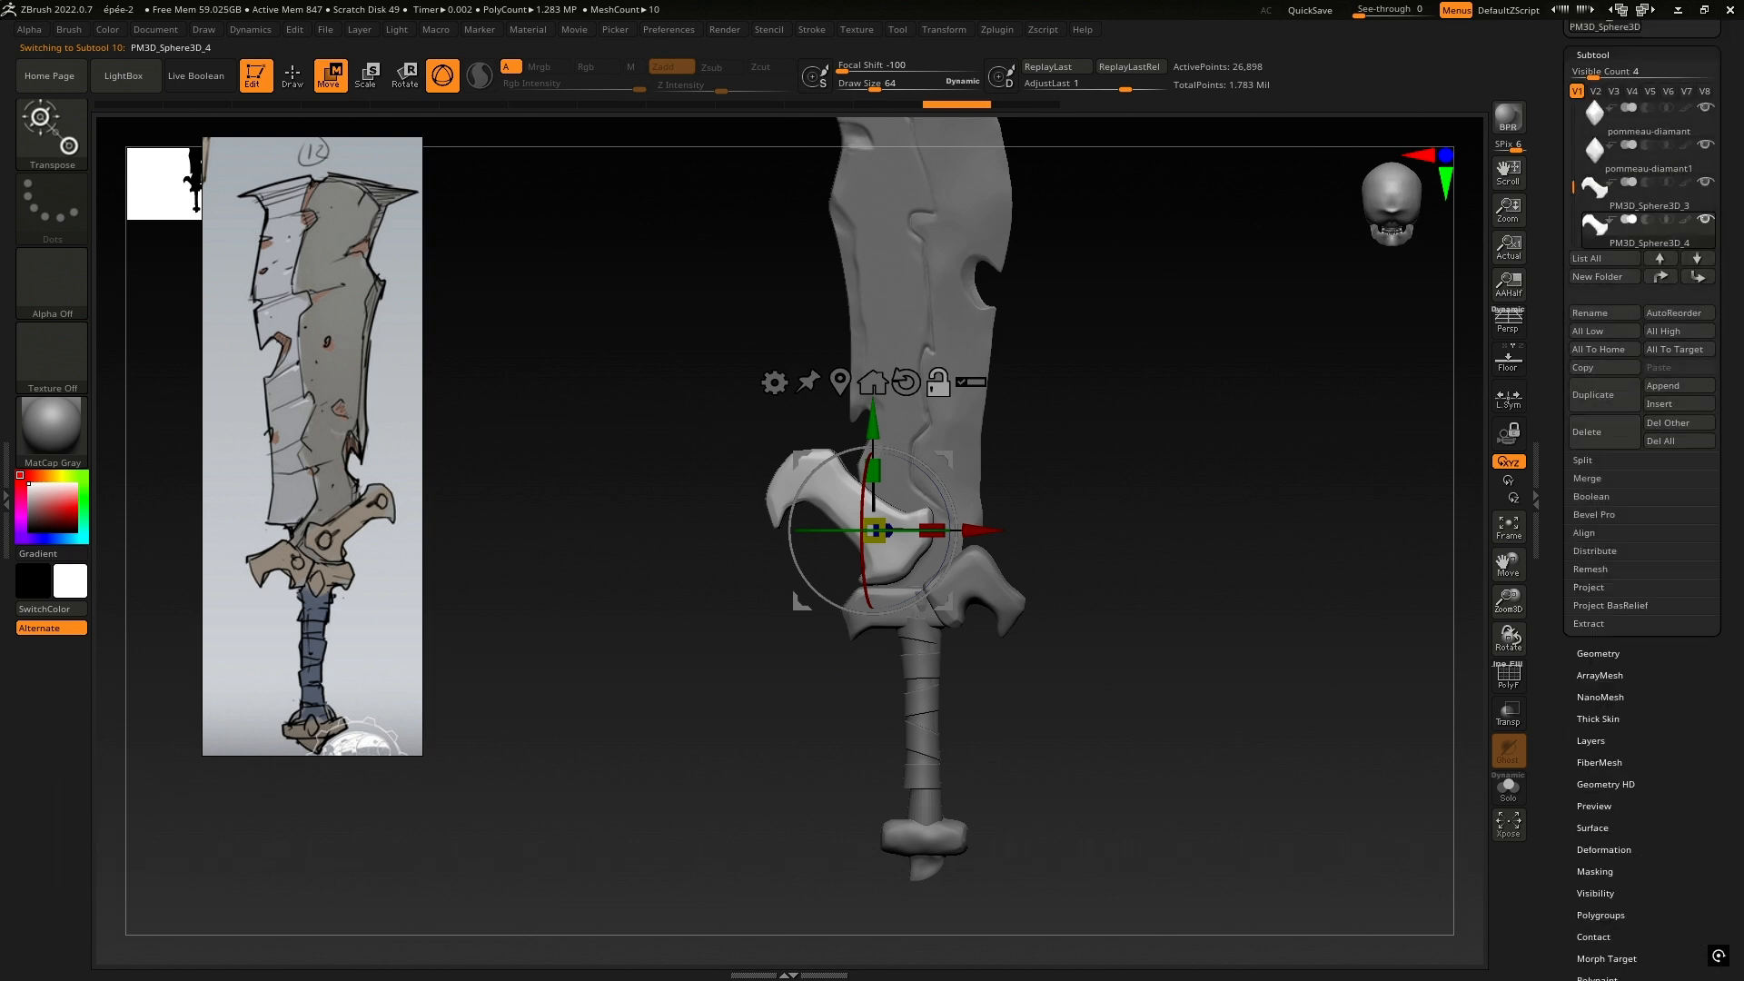
{"action": "left_click", "coordinate": [1589, 440]}
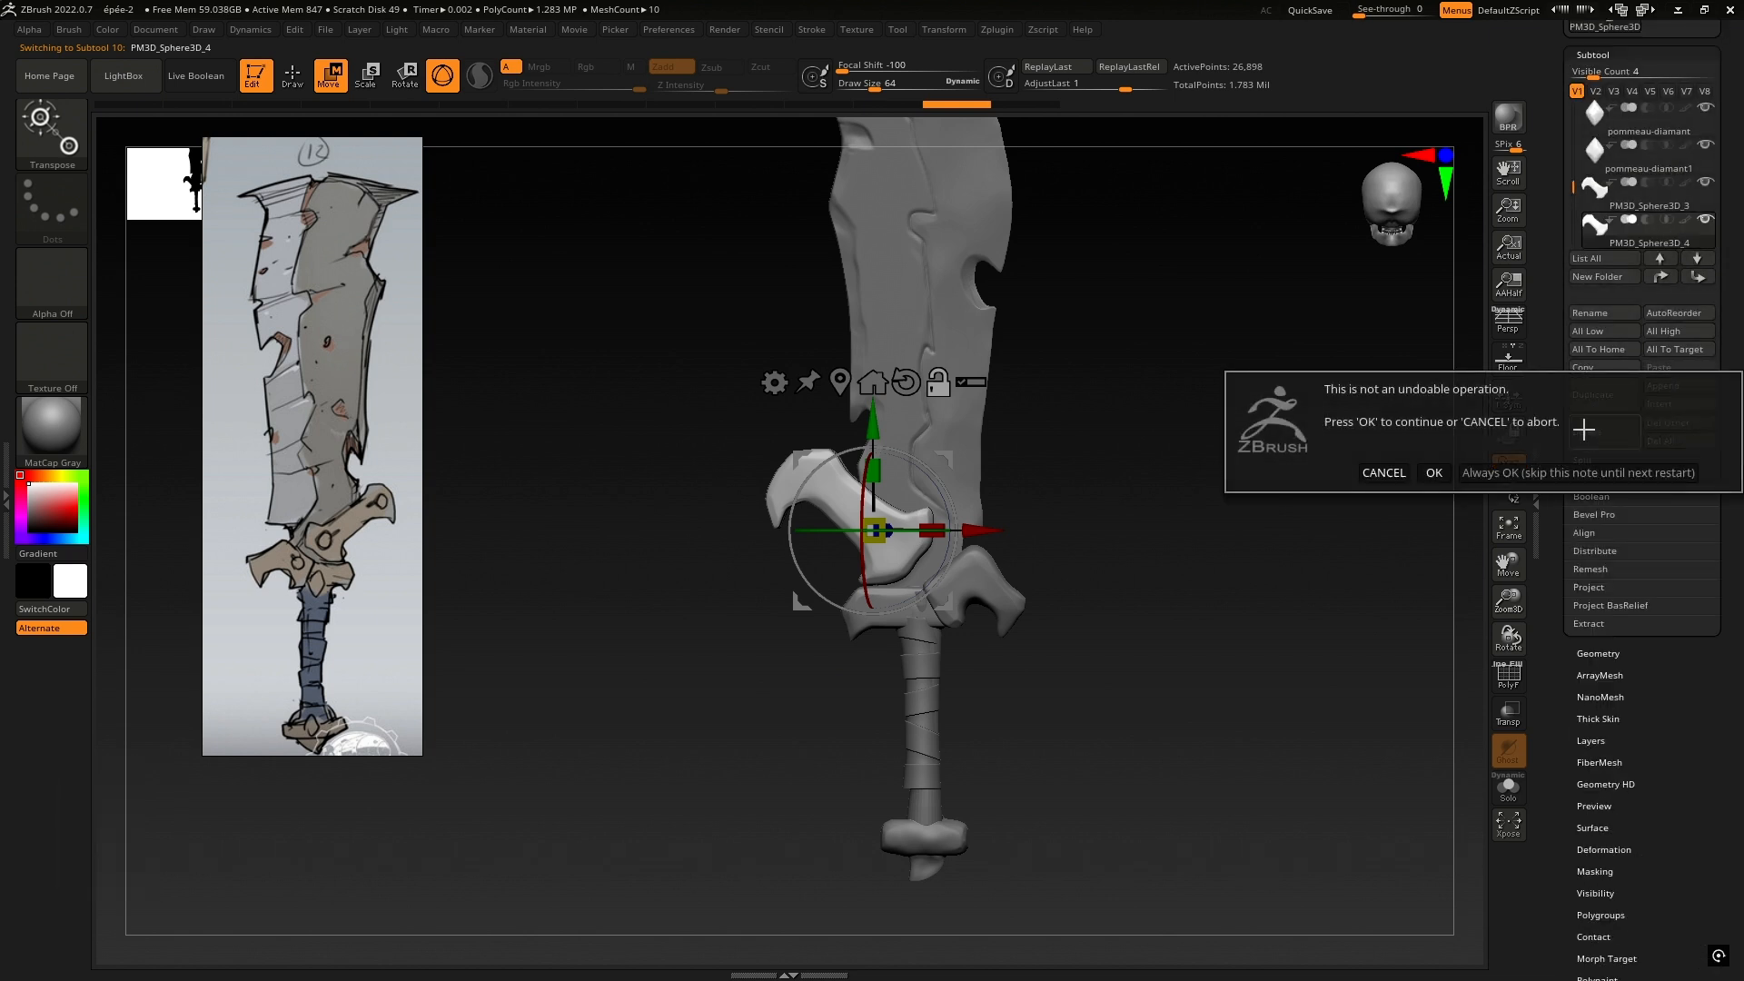
{"action": "left_click", "coordinate": [1445, 470]}
Select the large hooked guard piece PM3D_Sphere3D_3, centre it on the blade's thickness and straighten its tilt in side view
{"action": "left_click_drag", "start_coordinate": [1012, 498], "coordinate": [1223, 483]}
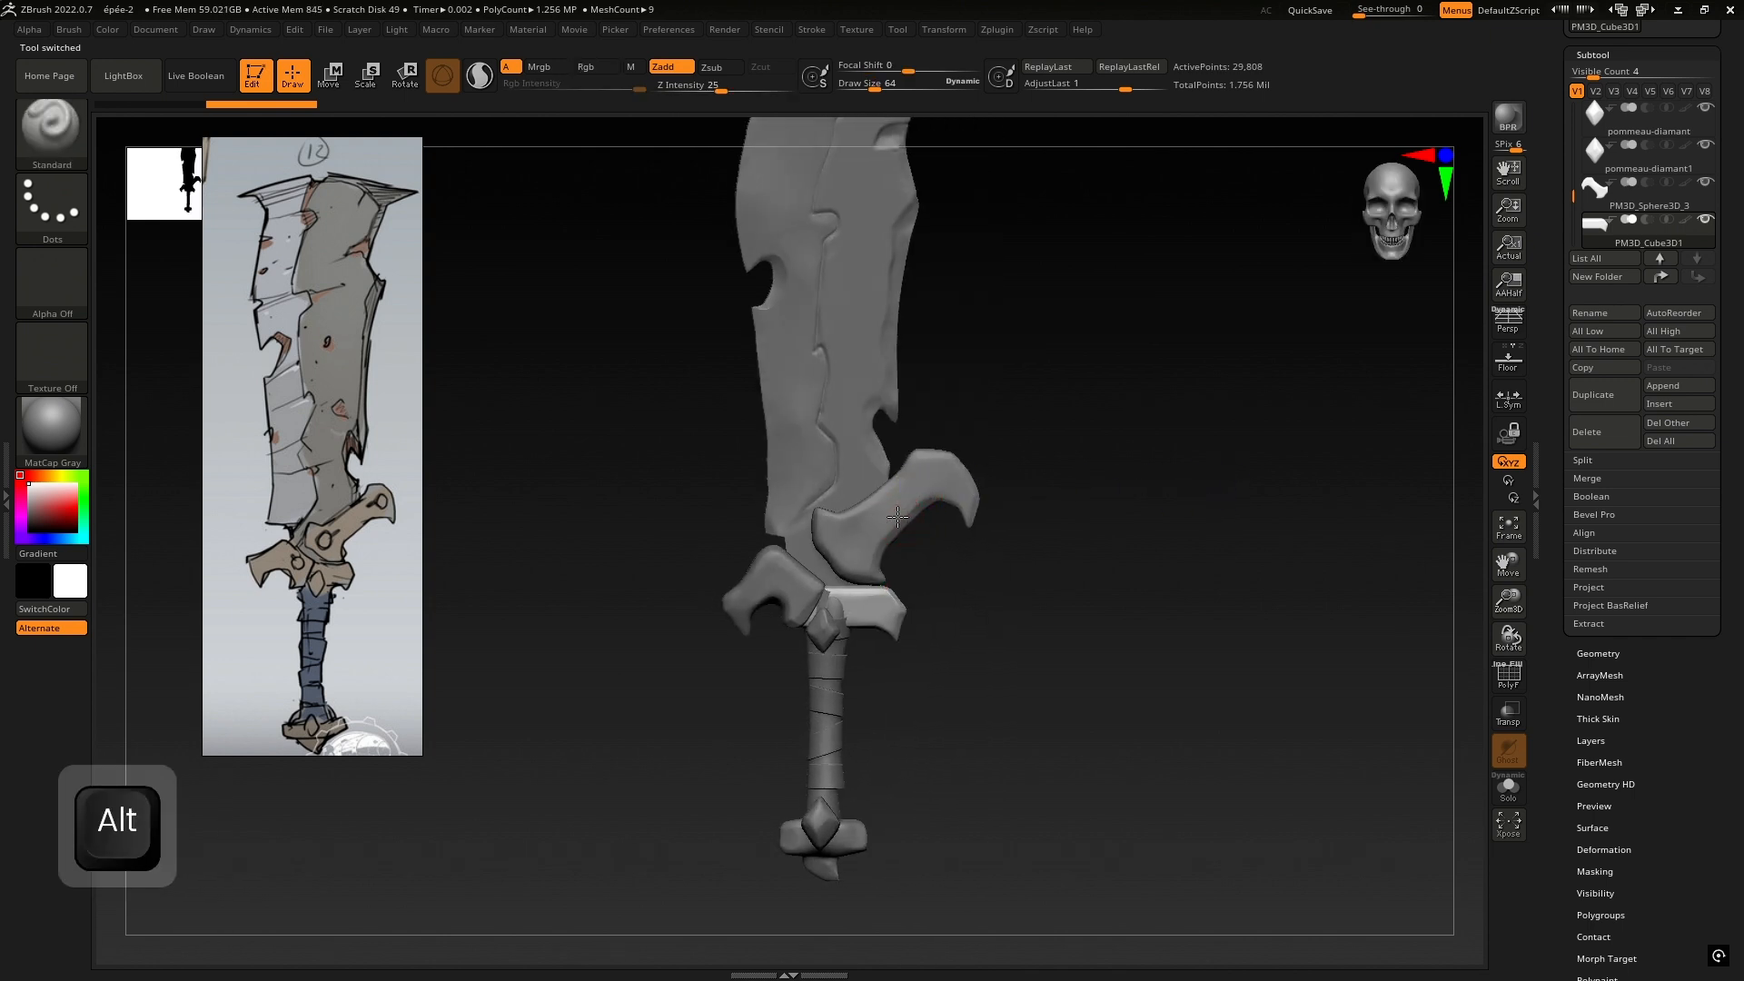
{"action": "left_click", "coordinate": [896, 509], "text": "alt"}
{"action": "left_click_drag", "start_coordinate": [1088, 476], "coordinate": [1001, 499]}
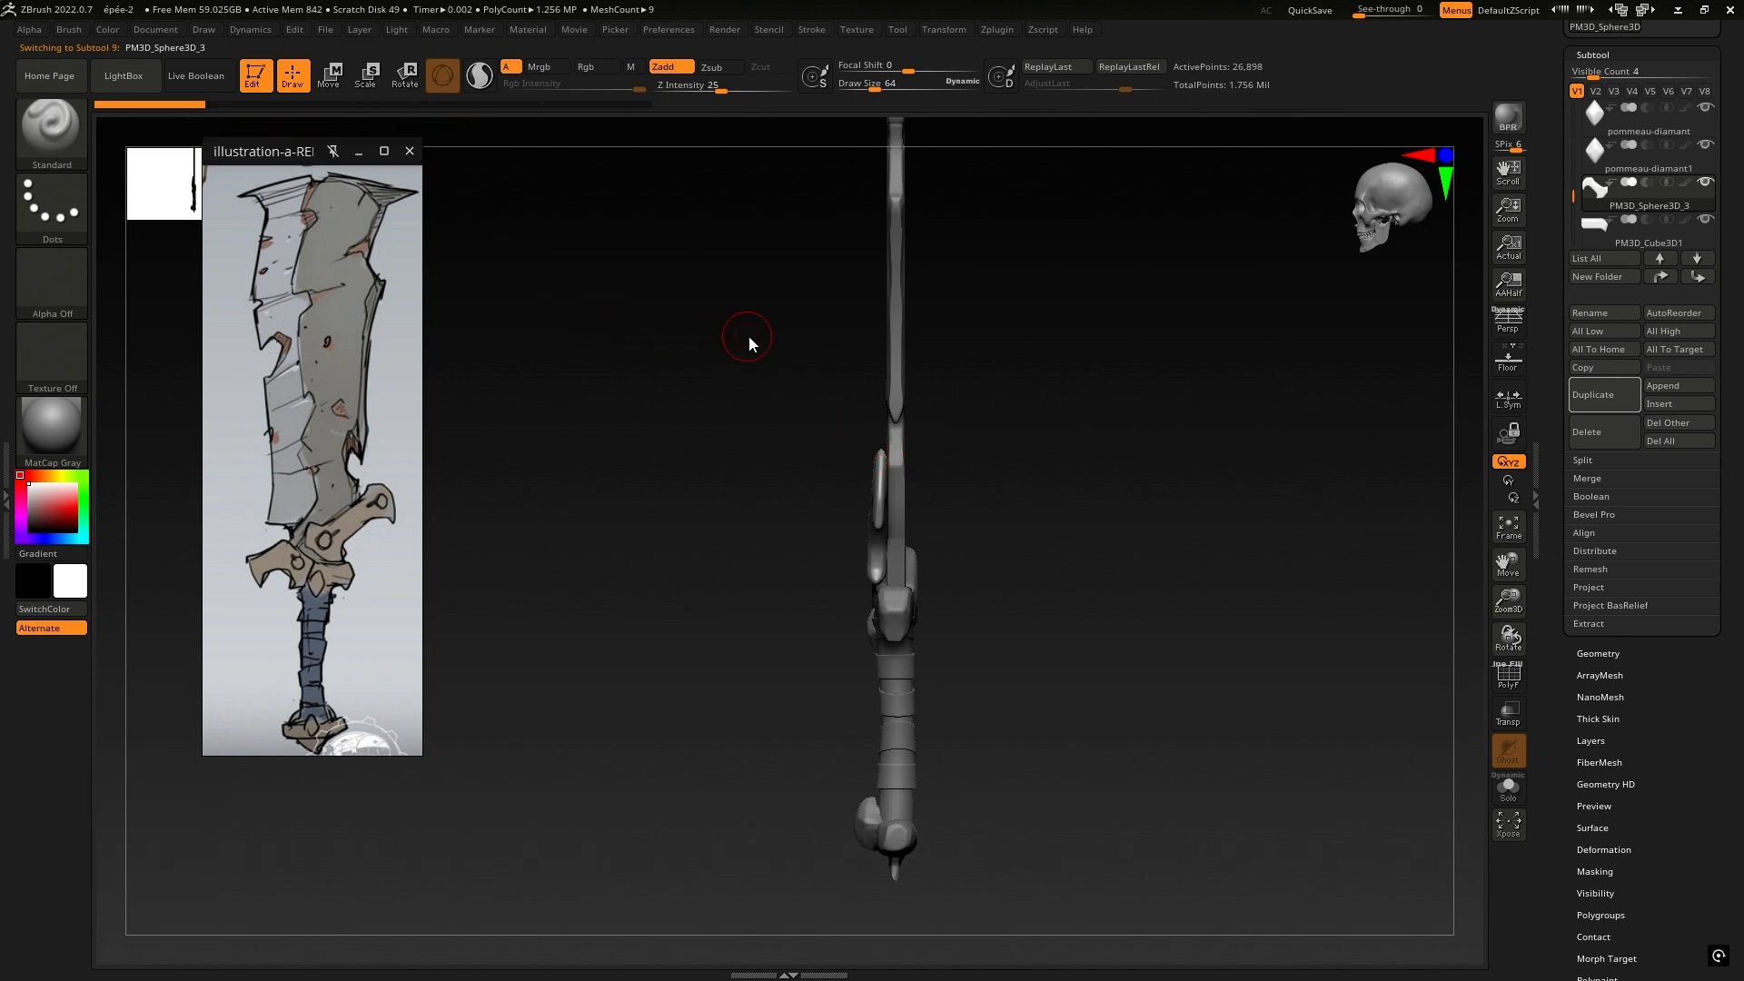
{"action": "left_click_drag", "start_coordinate": [760, 335], "coordinate": [864, 342]}
{"action": "key", "text": "w"}
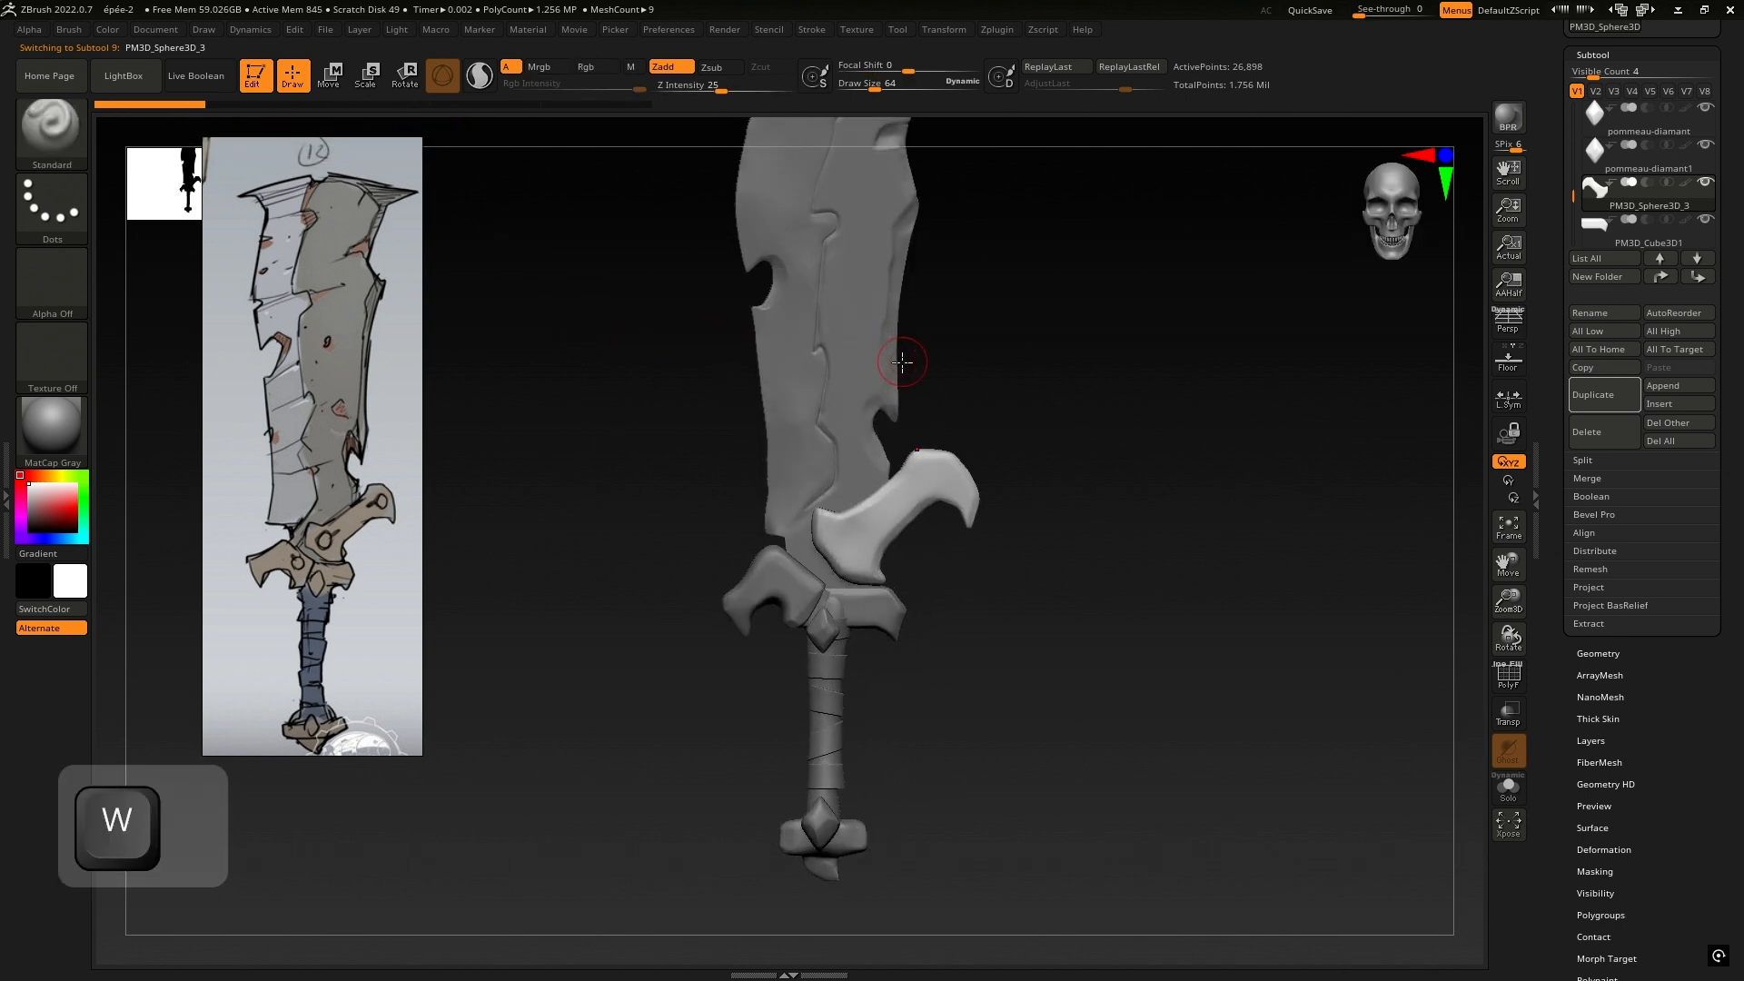
{"action": "left_click_drag", "start_coordinate": [986, 392], "coordinate": [911, 415]}
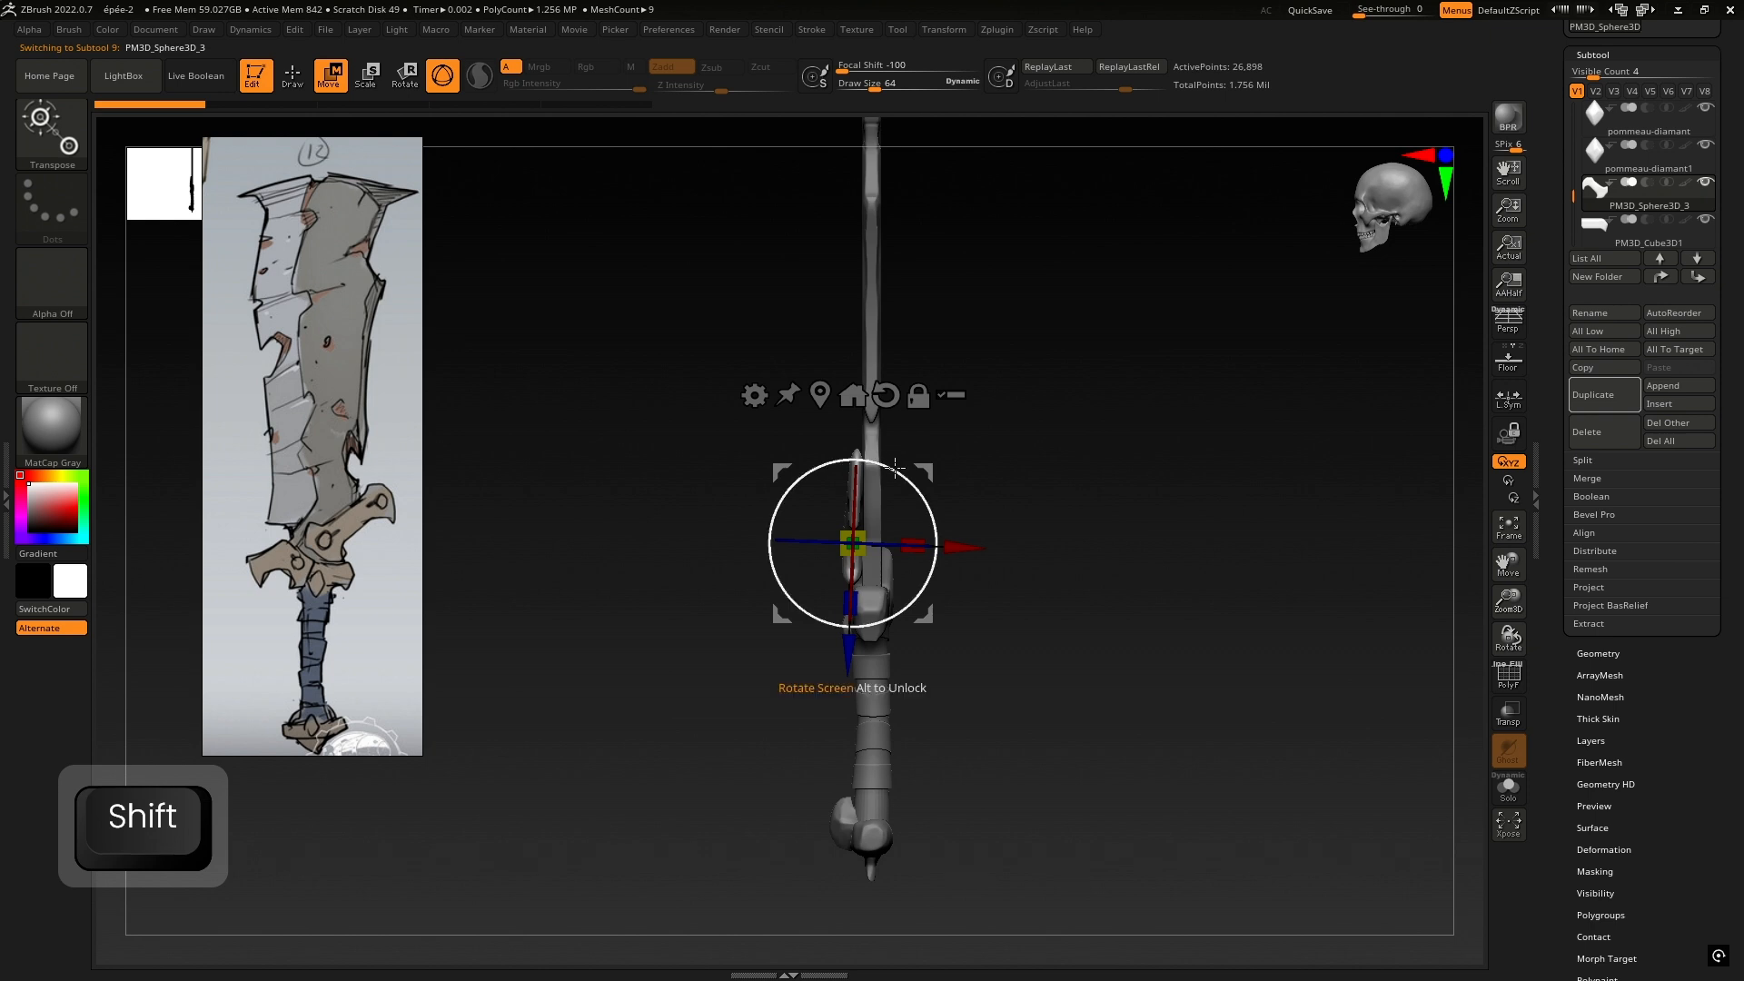
{"action": "left_click_drag", "start_coordinate": [916, 469], "coordinate": [964, 465]}
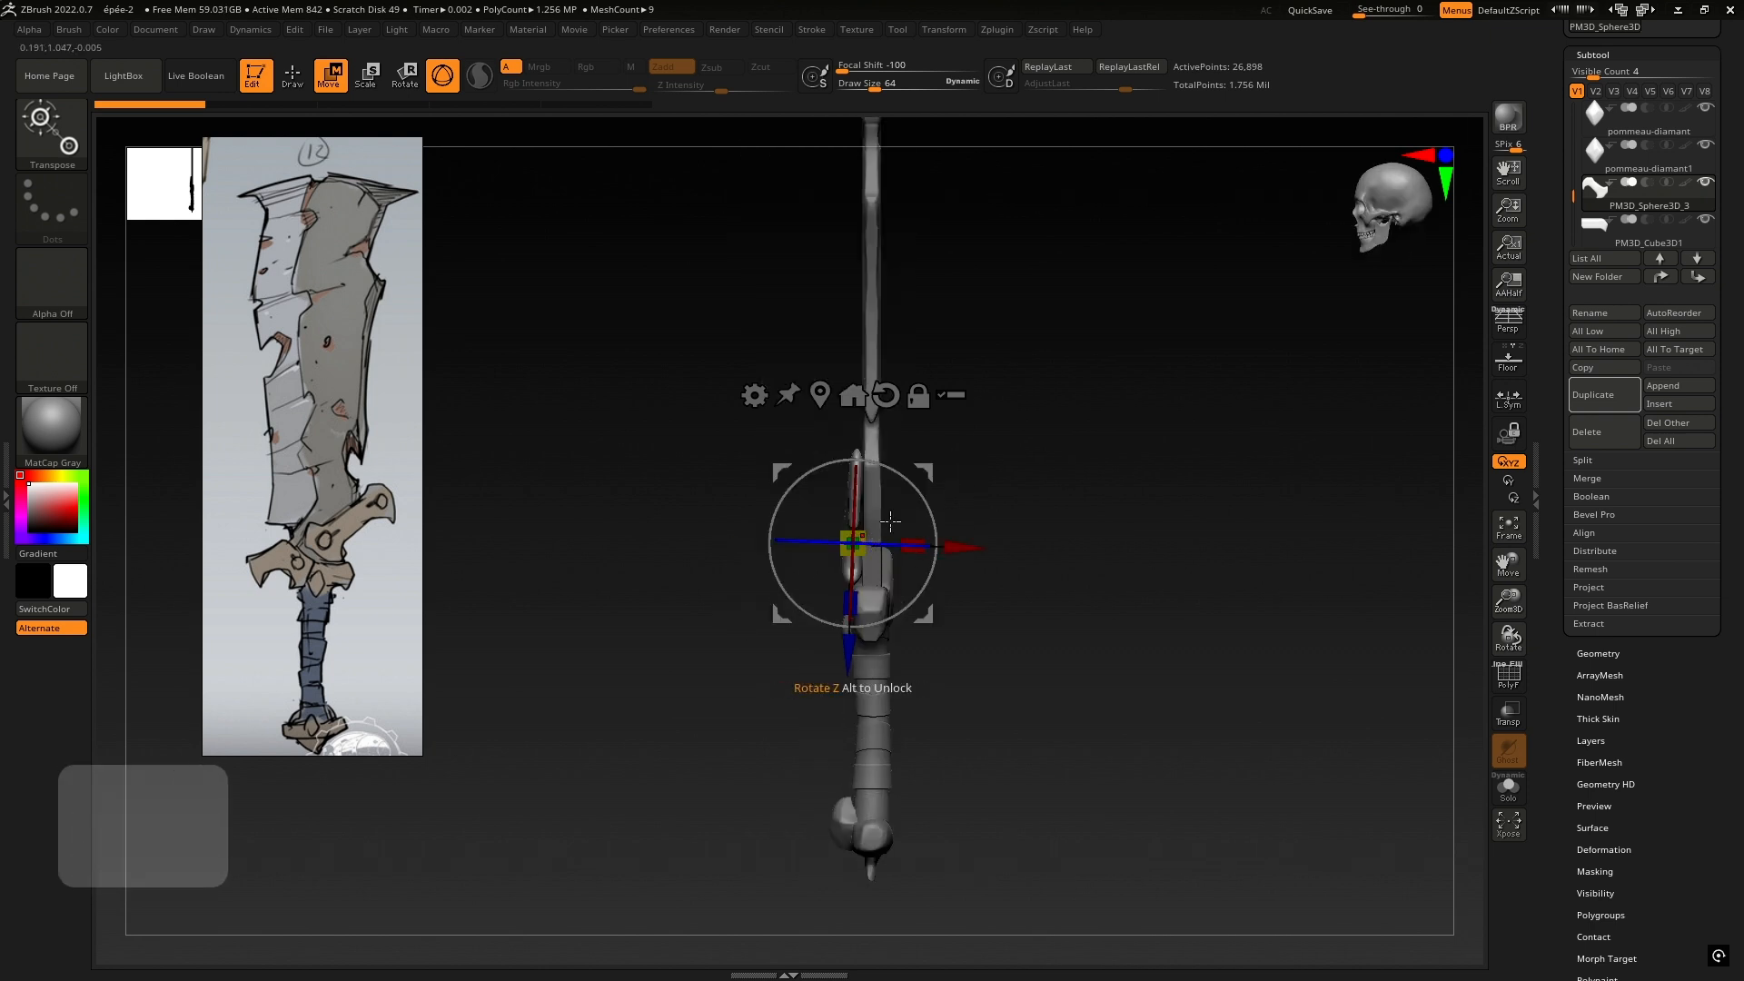
{"action": "left_click_drag", "start_coordinate": [897, 469], "coordinate": [898, 472]}
{"action": "left_click_drag", "start_coordinate": [962, 545], "coordinate": [981, 546]}
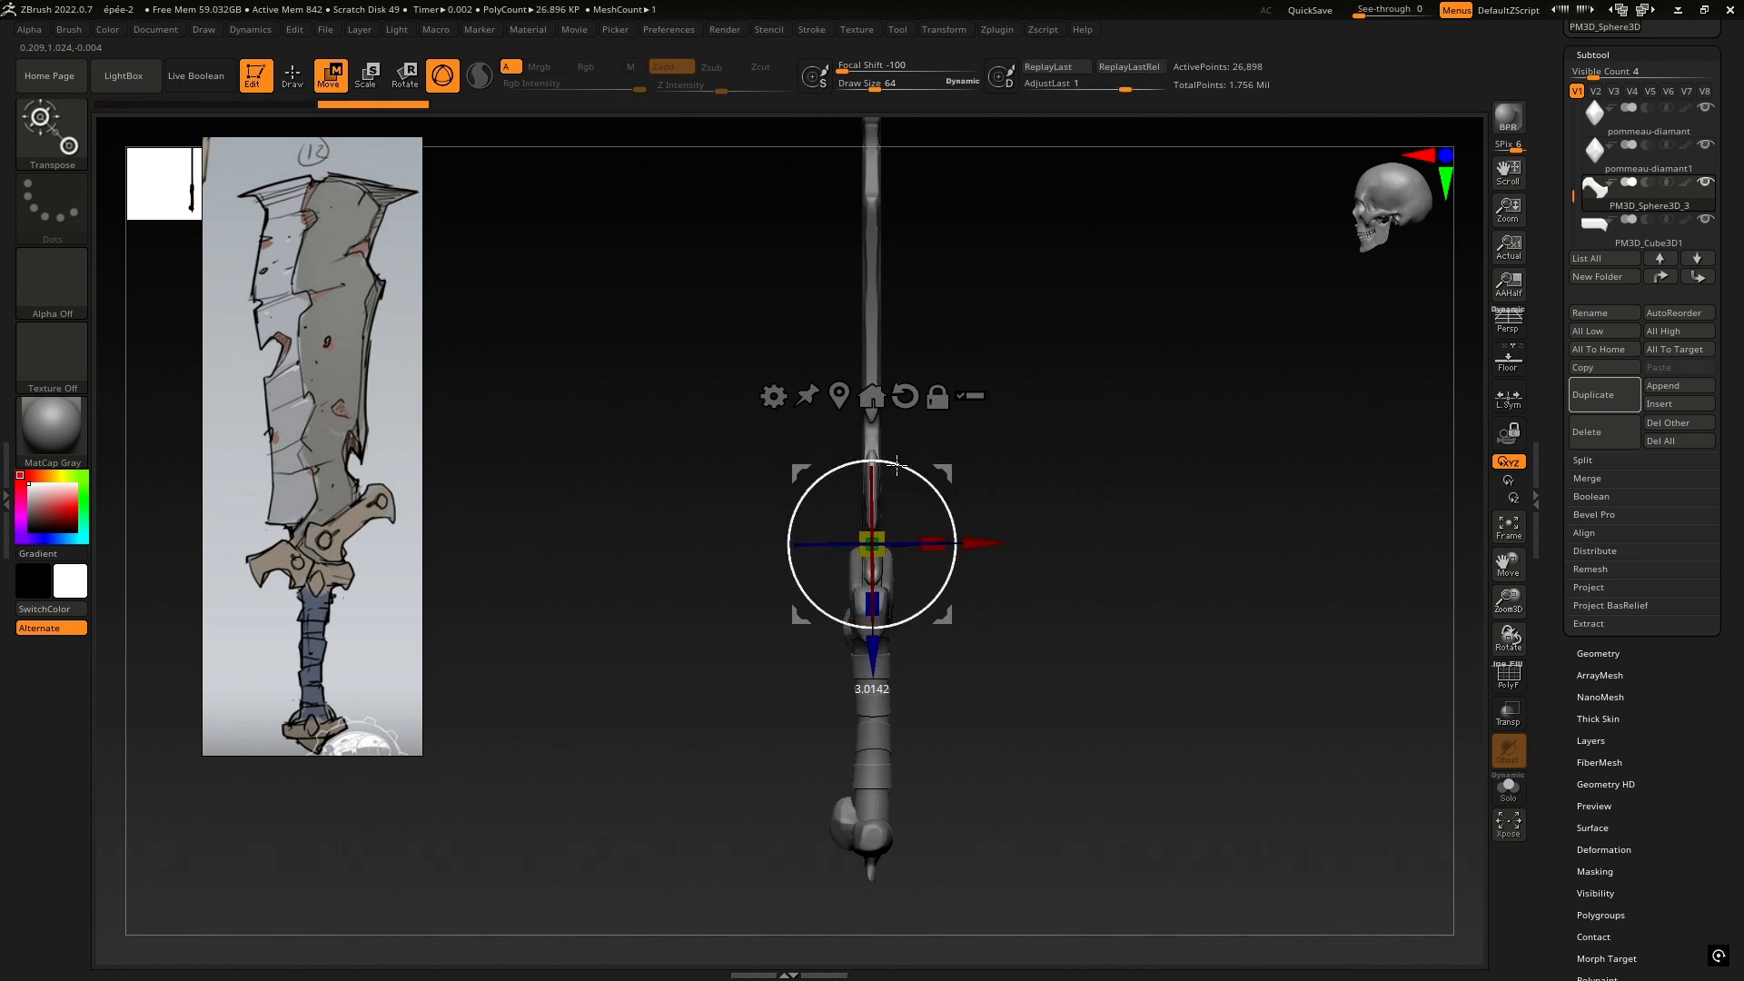
{"action": "left_click_drag", "start_coordinate": [899, 465], "coordinate": [899, 464]}
Scale the large hooked guard piece thicker across the blade so that it protrudes from both faces
{"action": "right_click_drag", "start_coordinate": [986, 458], "coordinate": [1114, 455]}
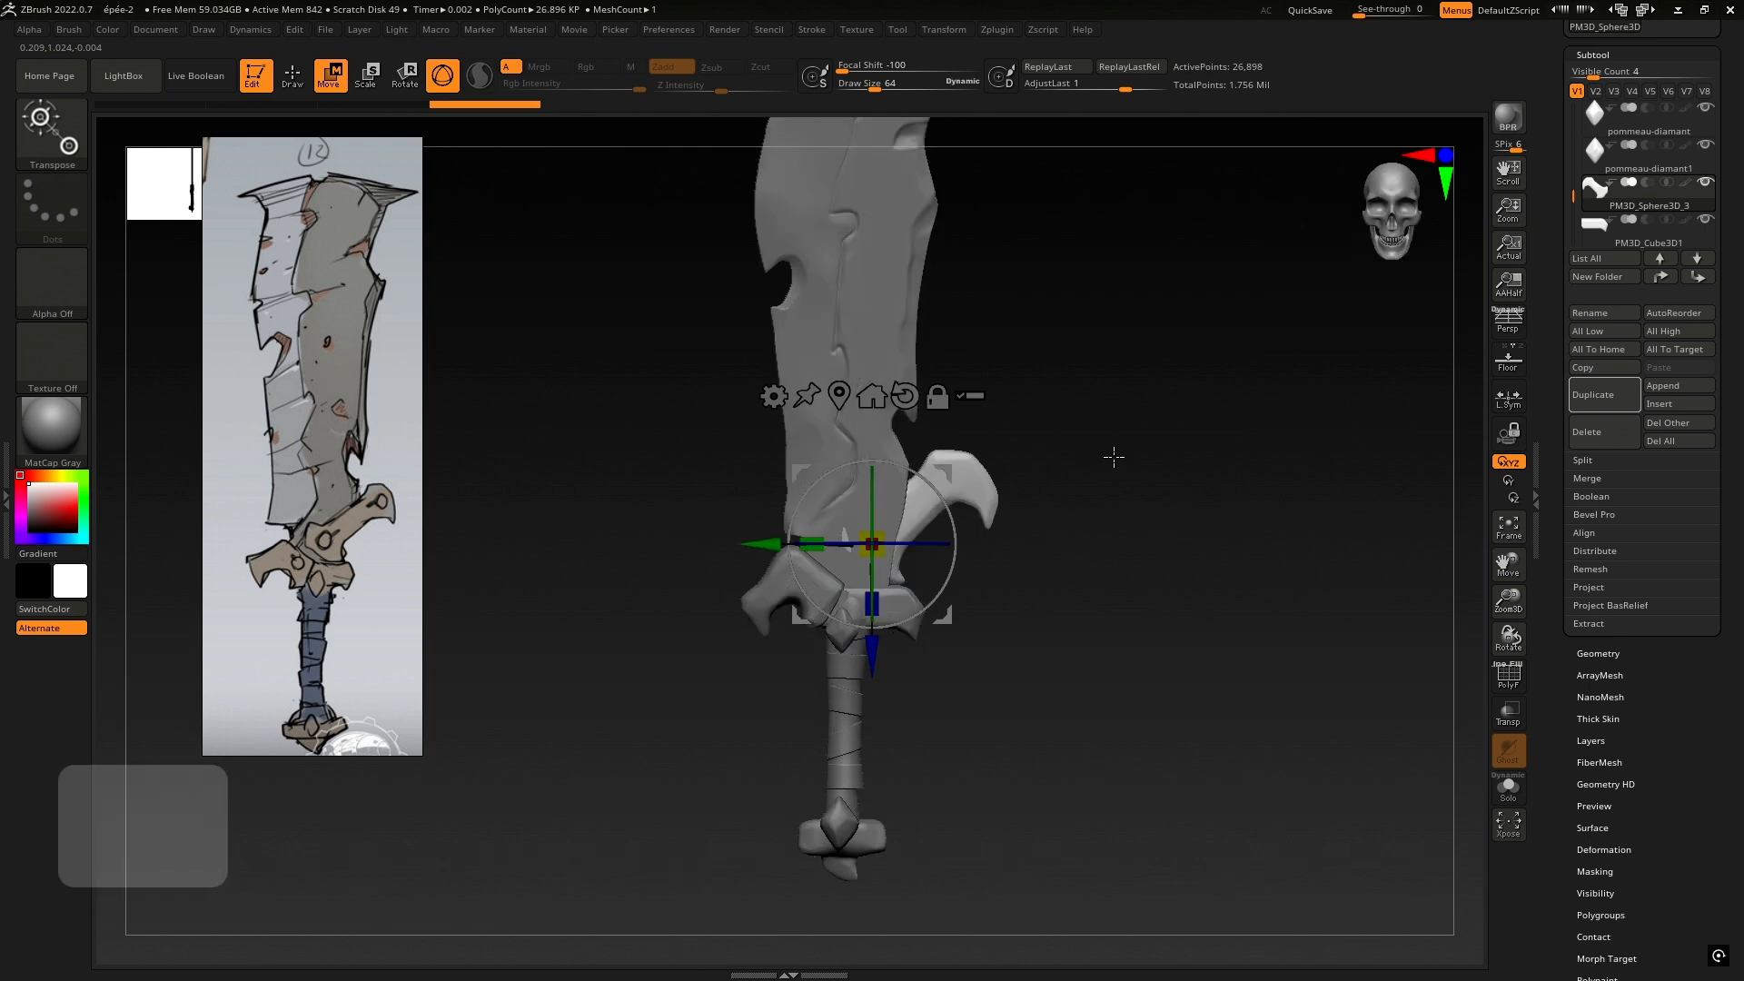
{"action": "right_click_drag", "start_coordinate": [945, 516], "coordinate": [913, 521], "text": "shift"}
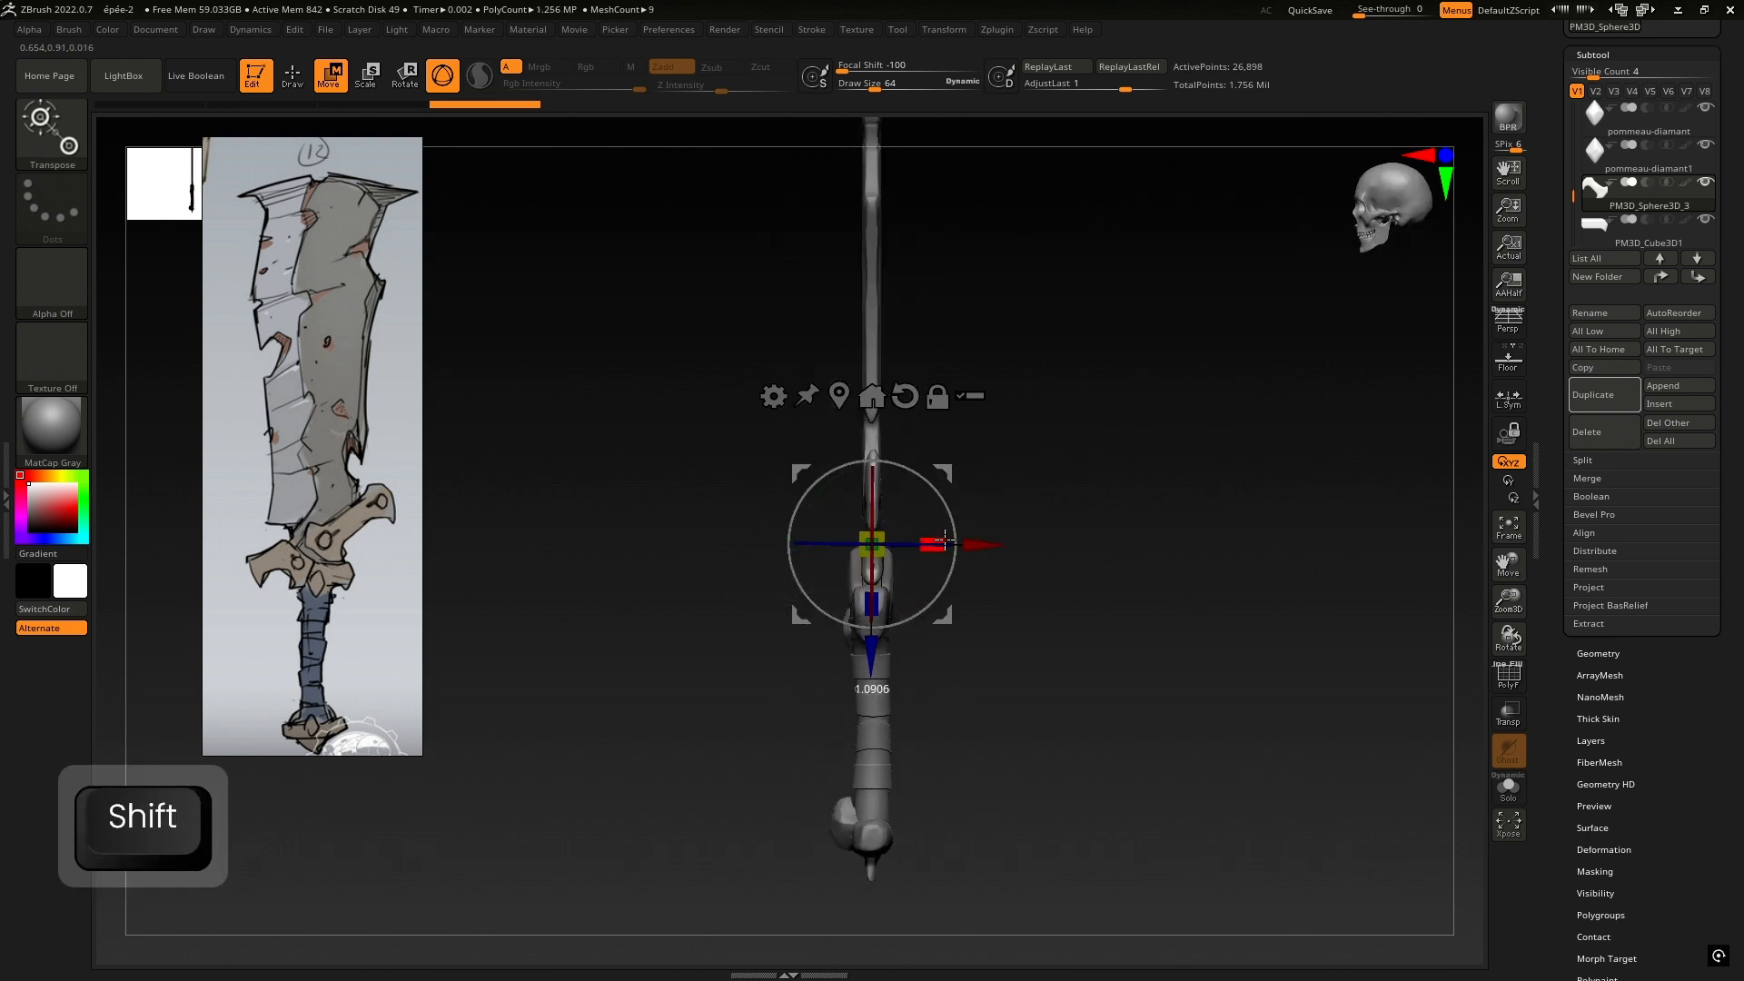
{"action": "left_click_drag", "start_coordinate": [945, 541], "coordinate": [980, 539]}
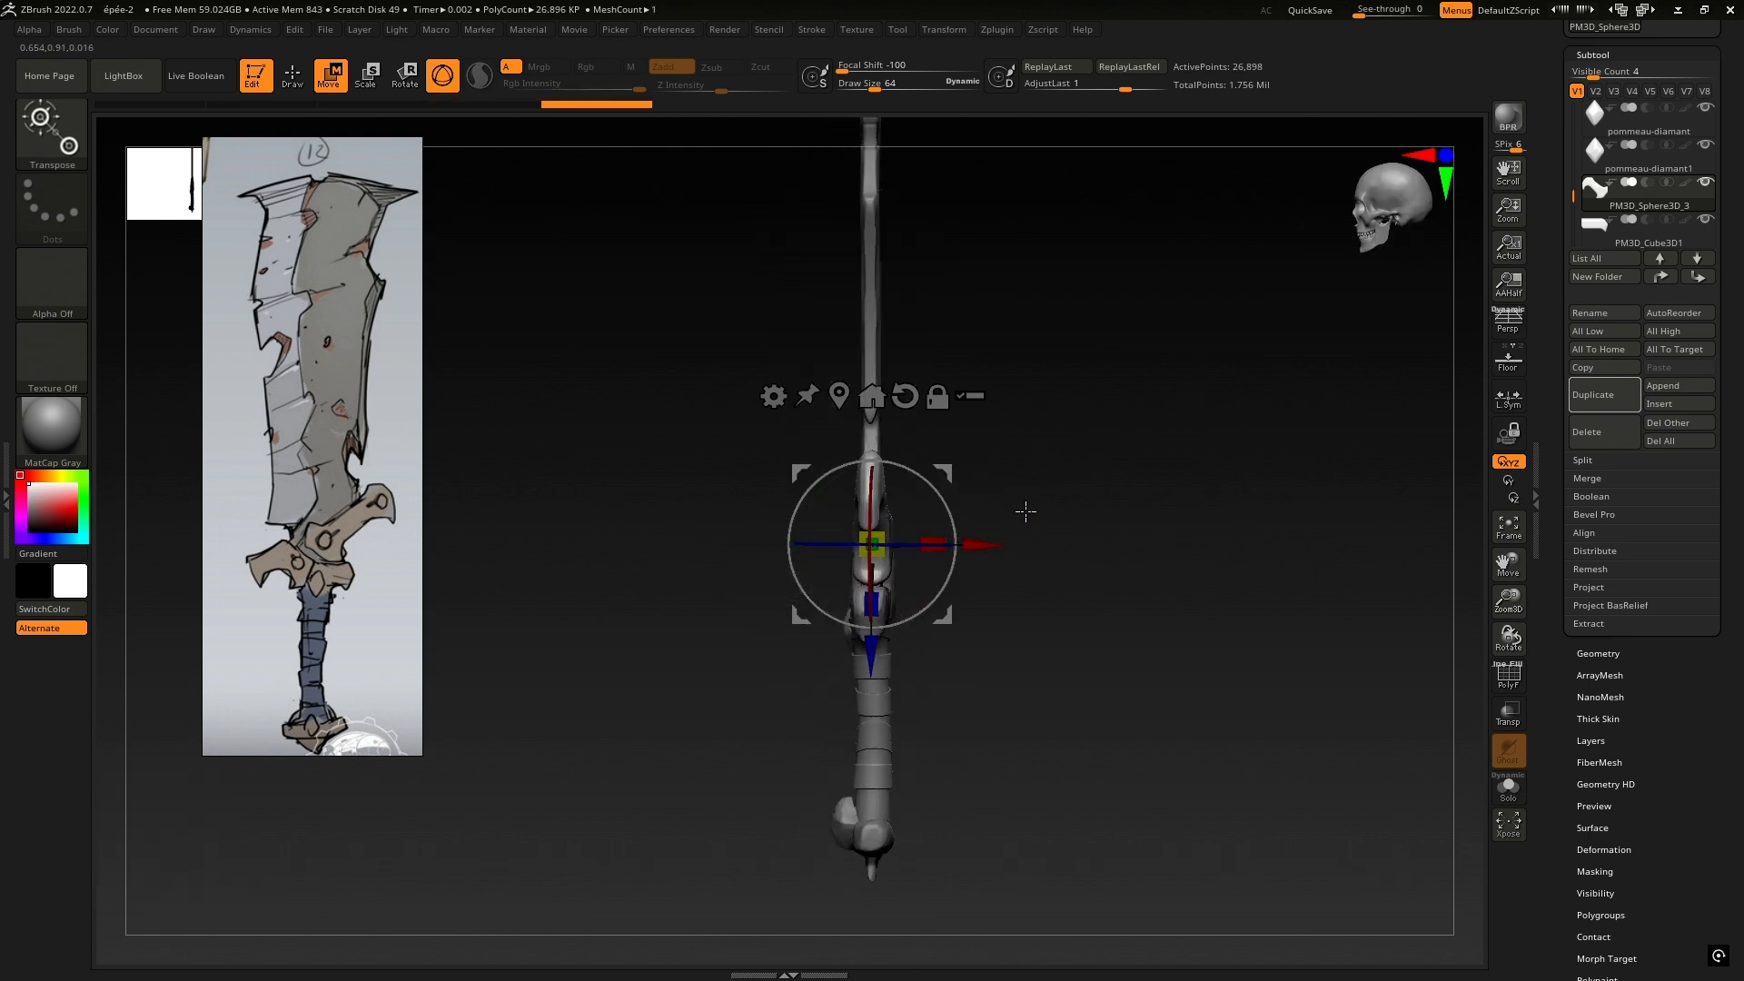
{"action": "right_click_drag", "start_coordinate": [1024, 510], "coordinate": [1206, 487]}
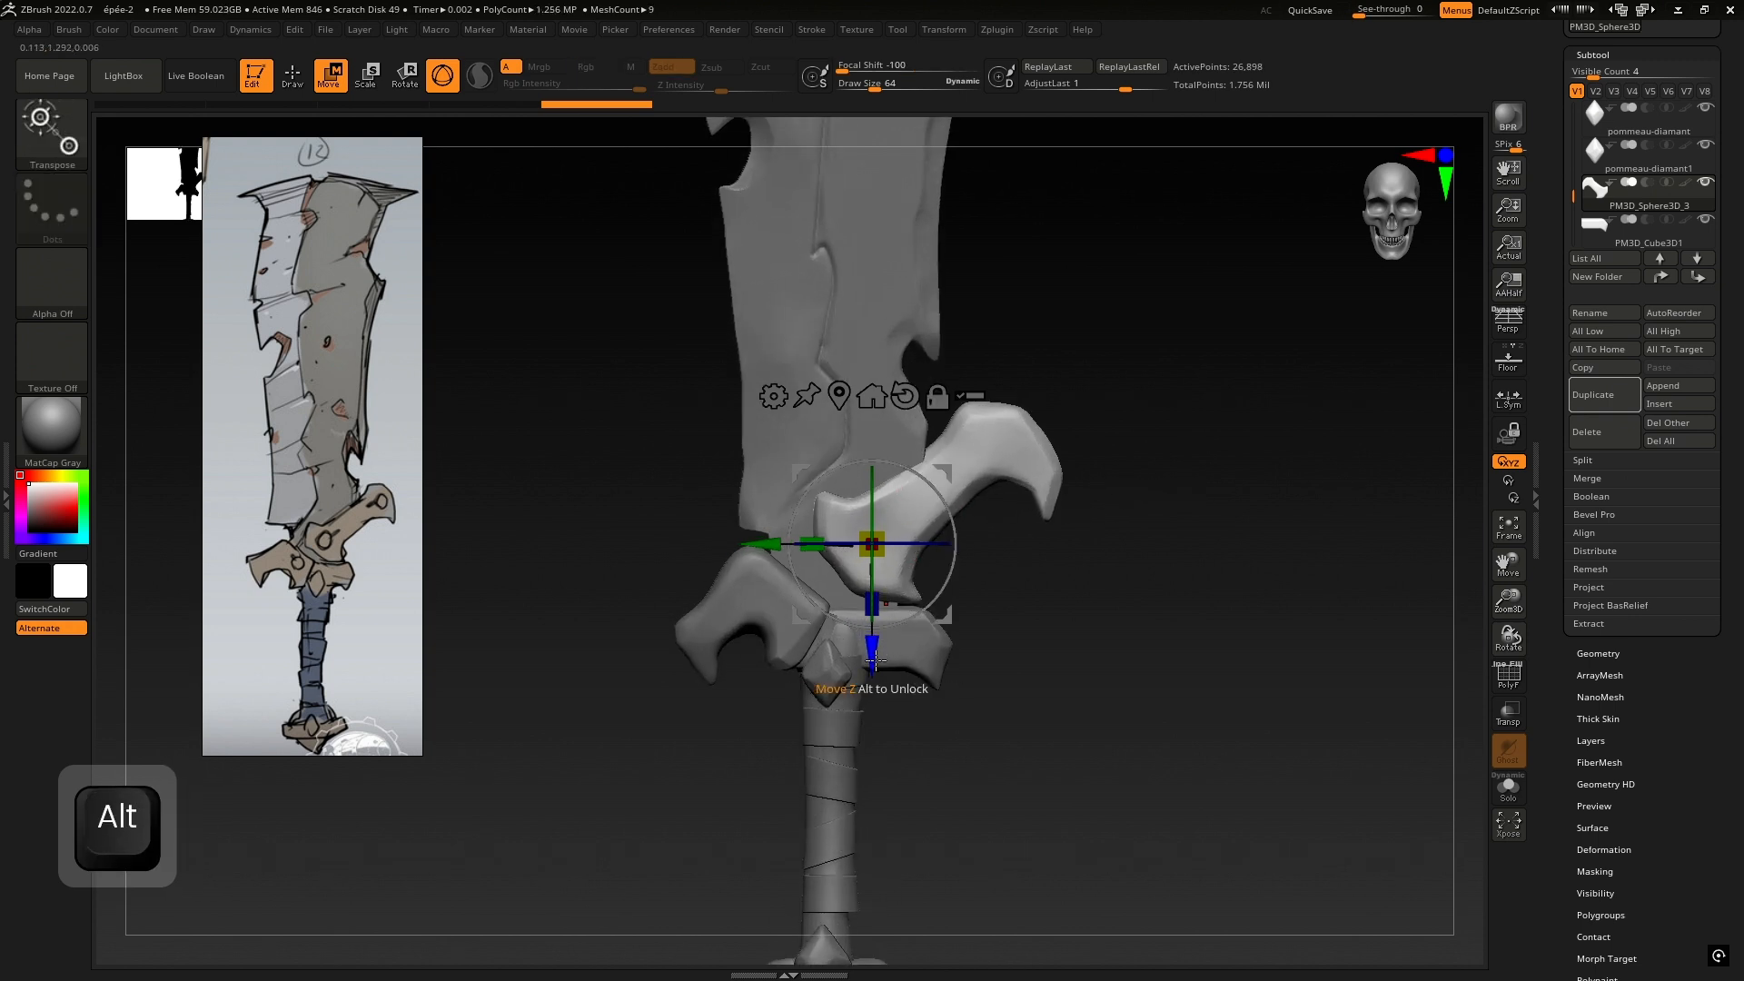
Rotate the hooked guard piece slightly, reset its gizmo orientation and lower it a little toward the guard's crosspiece
{"action": "left_click_drag", "start_coordinate": [870, 663], "coordinate": [872, 667]}
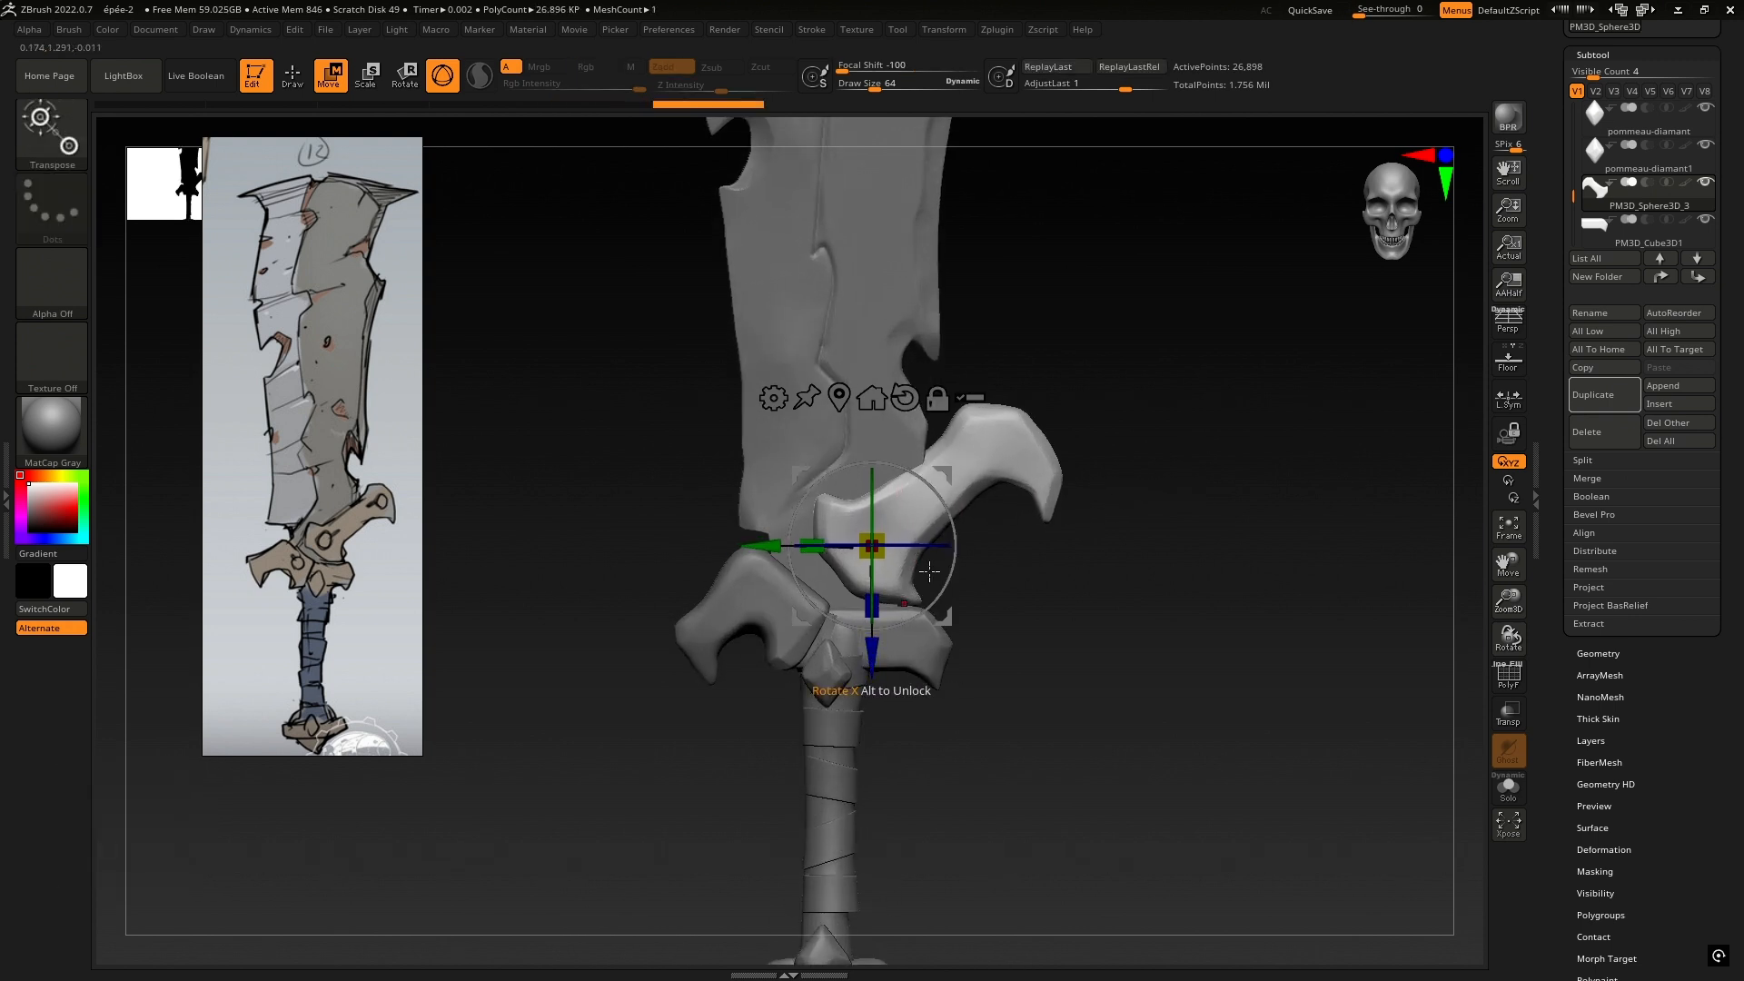
{"action": "left_click_drag", "start_coordinate": [947, 504], "coordinate": [947, 498]}
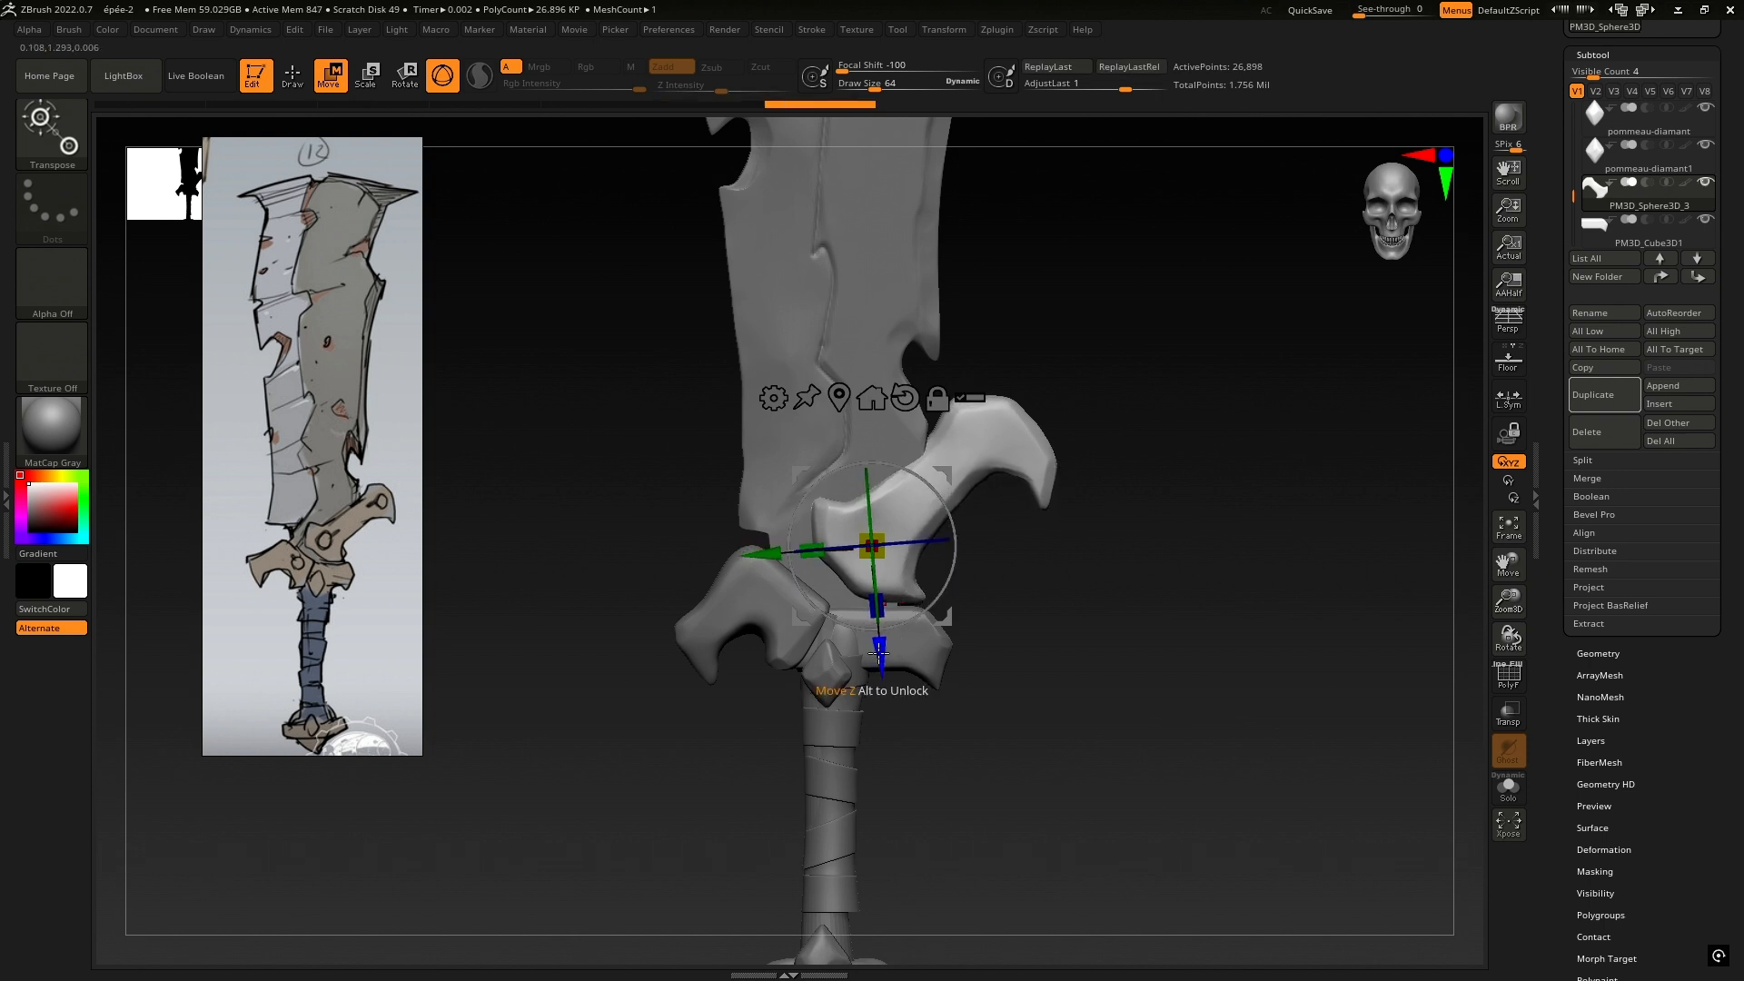
{"action": "left_click", "coordinate": [904, 399], "text": "alt"}
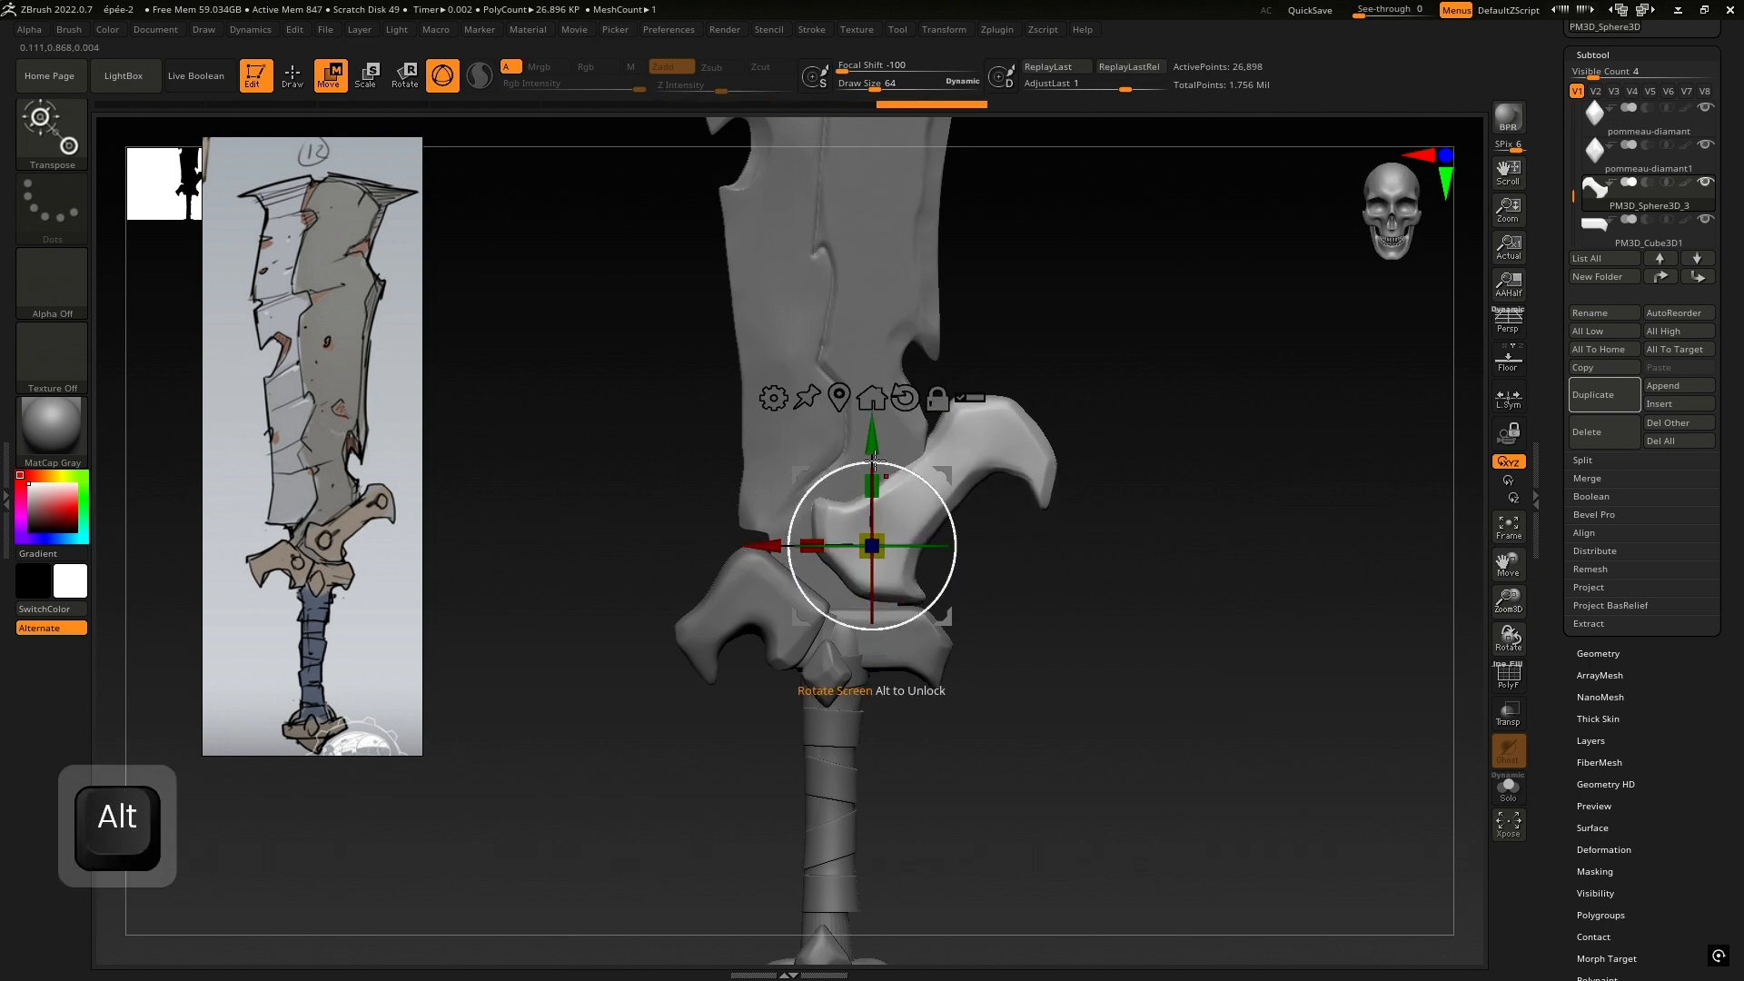
{"action": "left_click_drag", "start_coordinate": [877, 435], "coordinate": [881, 440]}
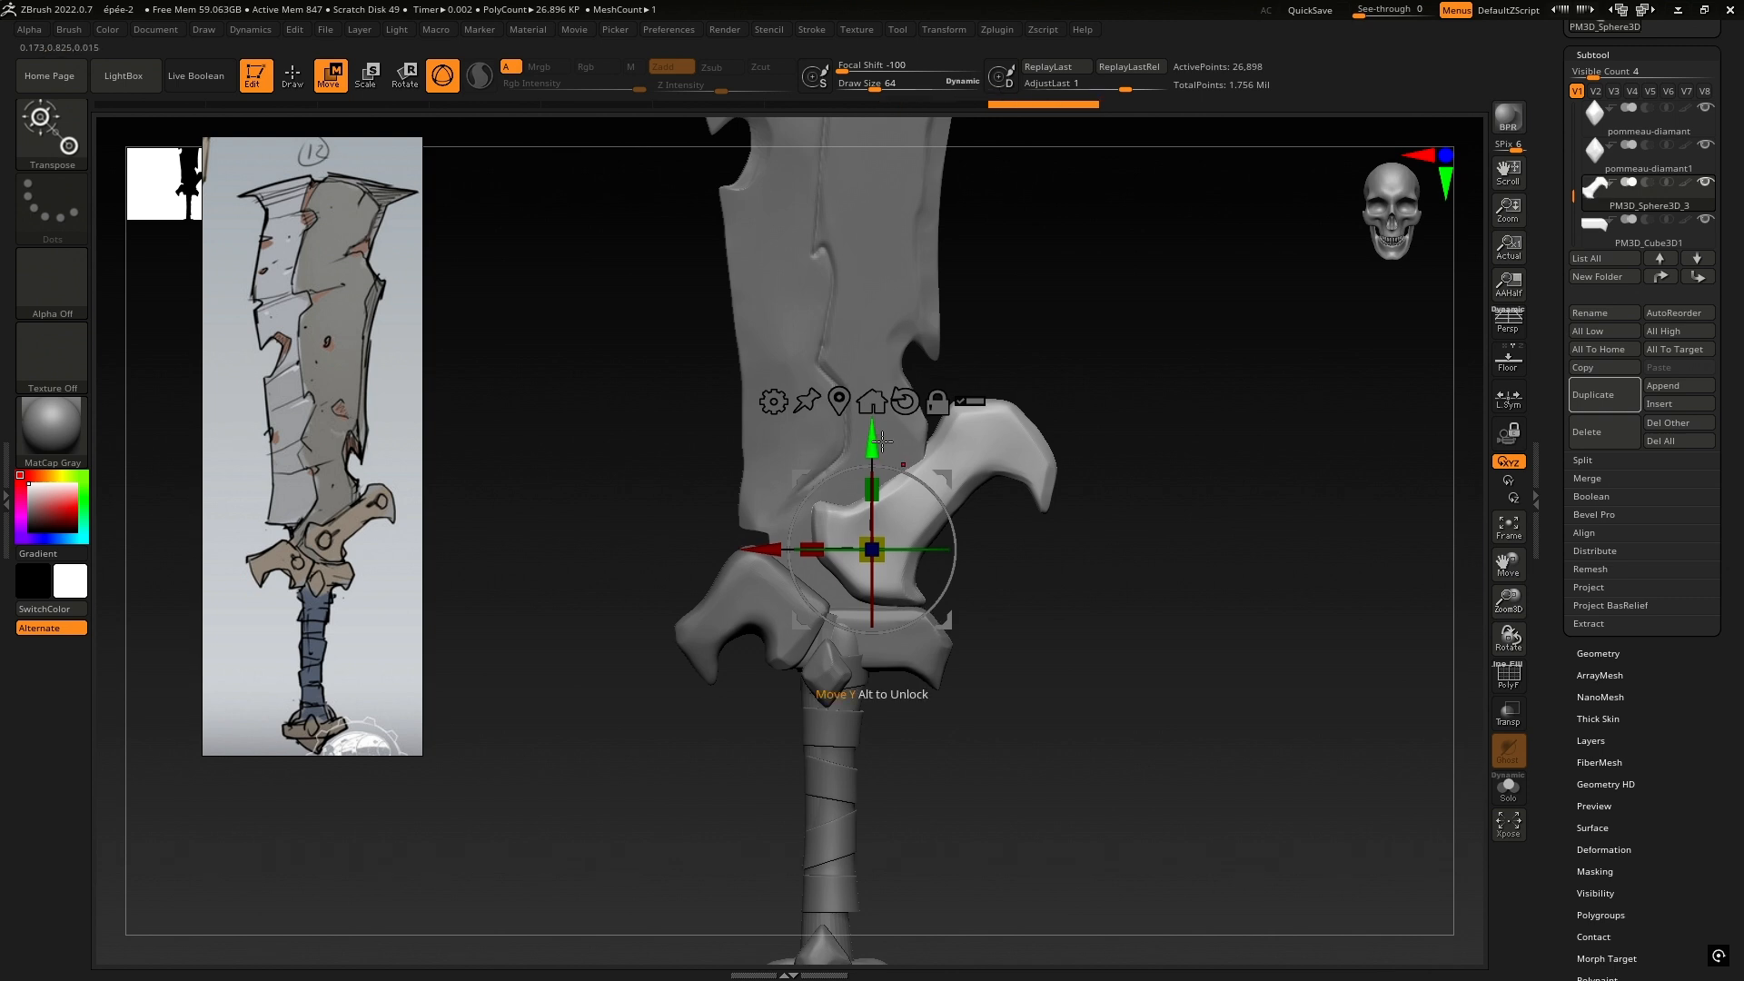
{"action": "mouse_move", "coordinate": [1096, 427]}
{"action": "left_mouse_down"}
{"action": "mouse_move", "coordinate": [1086, 518]}
{"action": "mouse_move", "coordinate": [1079, 442]}
{"action": "left_mouse_up"}
{"action": "right_click_drag", "start_coordinate": [1120, 498], "coordinate": [970, 455], "text": "ctrl"}
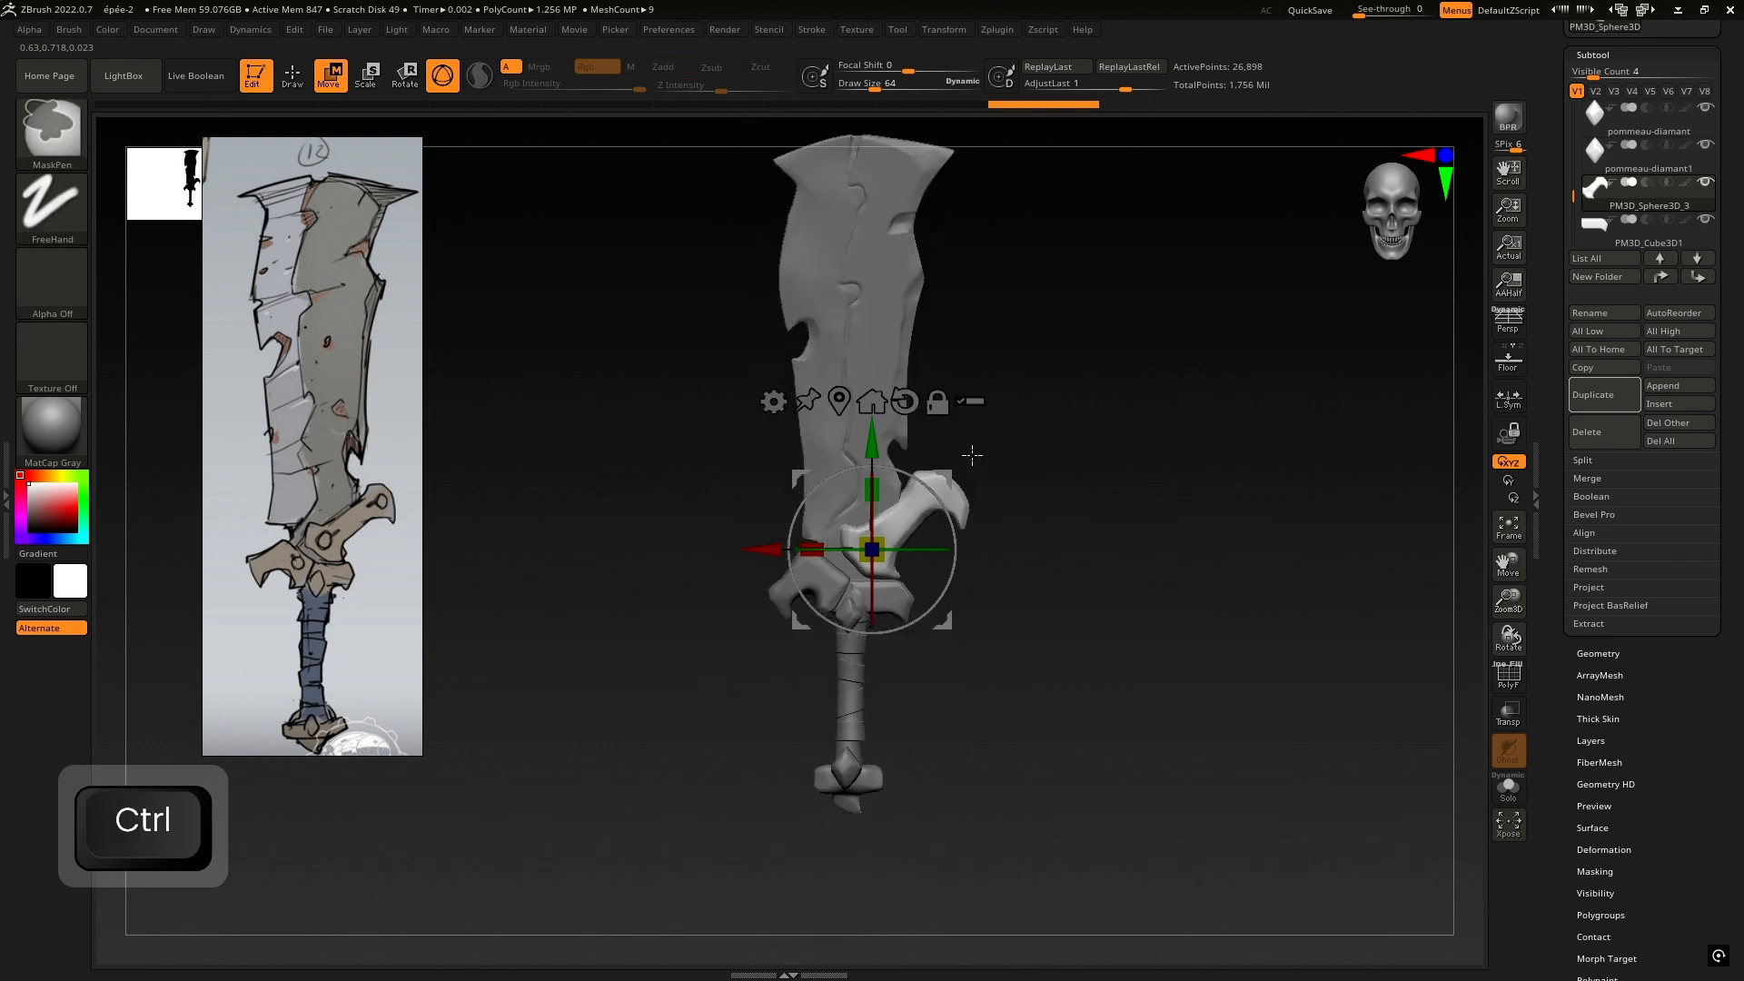
{"action": "left_click_drag", "start_coordinate": [969, 455], "coordinate": [1088, 444]}
{"action": "key", "text": "ctrl"}
{"action": "right_click_drag", "start_coordinate": [859, 351], "coordinate": [984, 344], "text": "ctrl"}
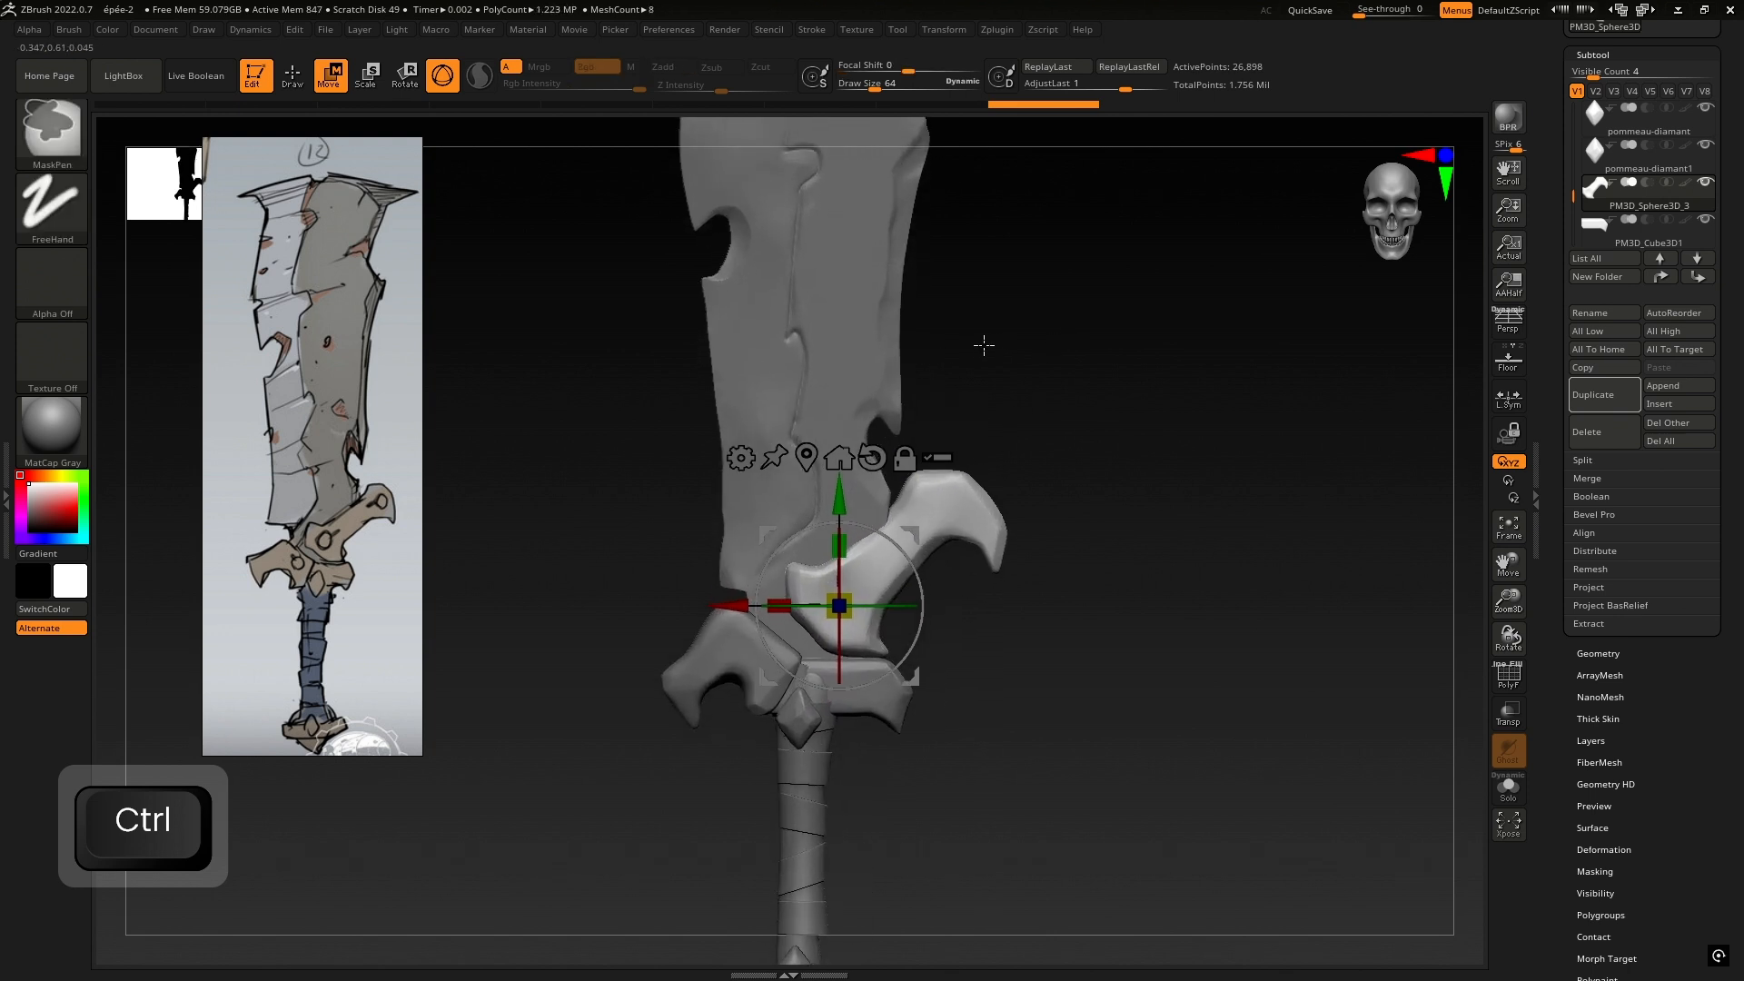
Select the Bandages piece on the handle and choose the TrimCurve brush for cutting it
{"action": "right_click_drag", "start_coordinate": [884, 541], "coordinate": [925, 396], "text": "alt"}
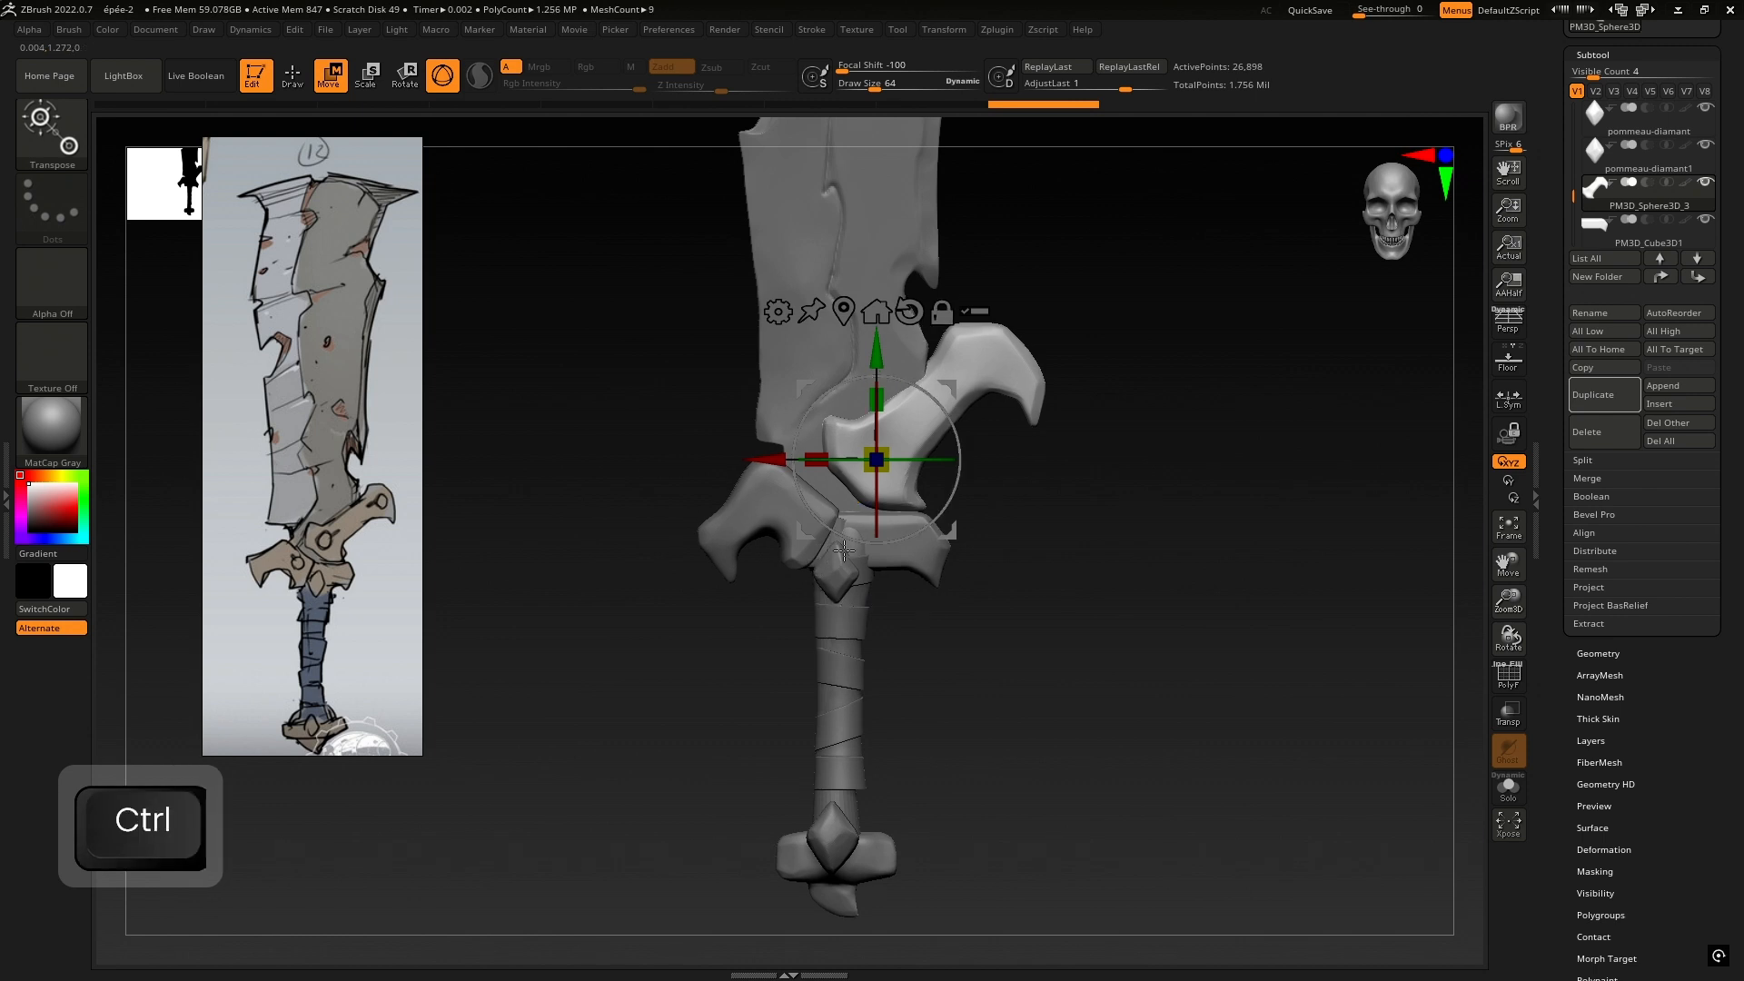
{"action": "mouse_move", "coordinate": [830, 543]}
{"action": "right_mouse_down", "text": "ctrl"}
{"action": "mouse_move", "coordinate": [945, 525]}
{"action": "mouse_move", "coordinate": [936, 486]}
{"action": "mouse_move", "coordinate": [904, 540]}
{"action": "mouse_move", "coordinate": [836, 550]}
{"action": "right_mouse_up", "text": "ctrl"}
{"action": "left_click", "coordinate": [906, 542], "text": "alt"}
{"action": "left_click", "coordinate": [859, 660], "text": "alt"}
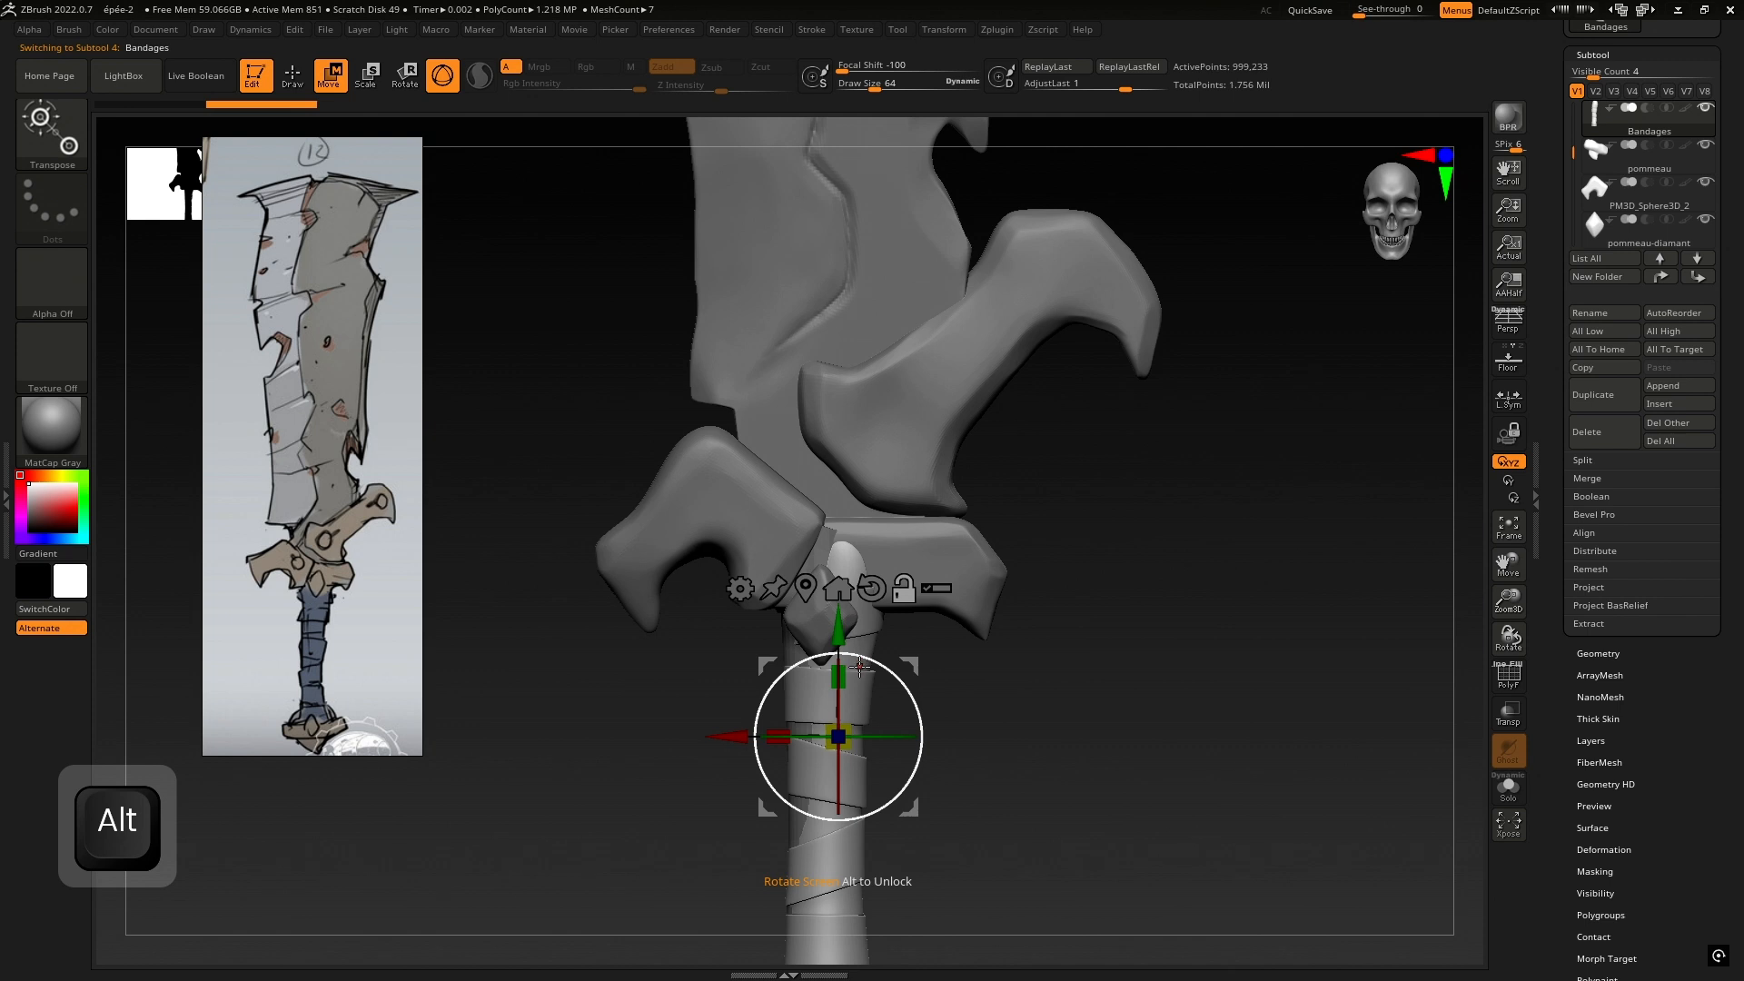
{"action": "mouse_move", "coordinate": [1032, 553]}
{"action": "right_mouse_down"}
{"action": "mouse_move", "coordinate": [973, 537]}
{"action": "mouse_move", "coordinate": [1073, 536]}
{"action": "mouse_move", "coordinate": [993, 537]}
{"action": "mouse_move", "coordinate": [1055, 534]}
{"action": "right_mouse_up"}
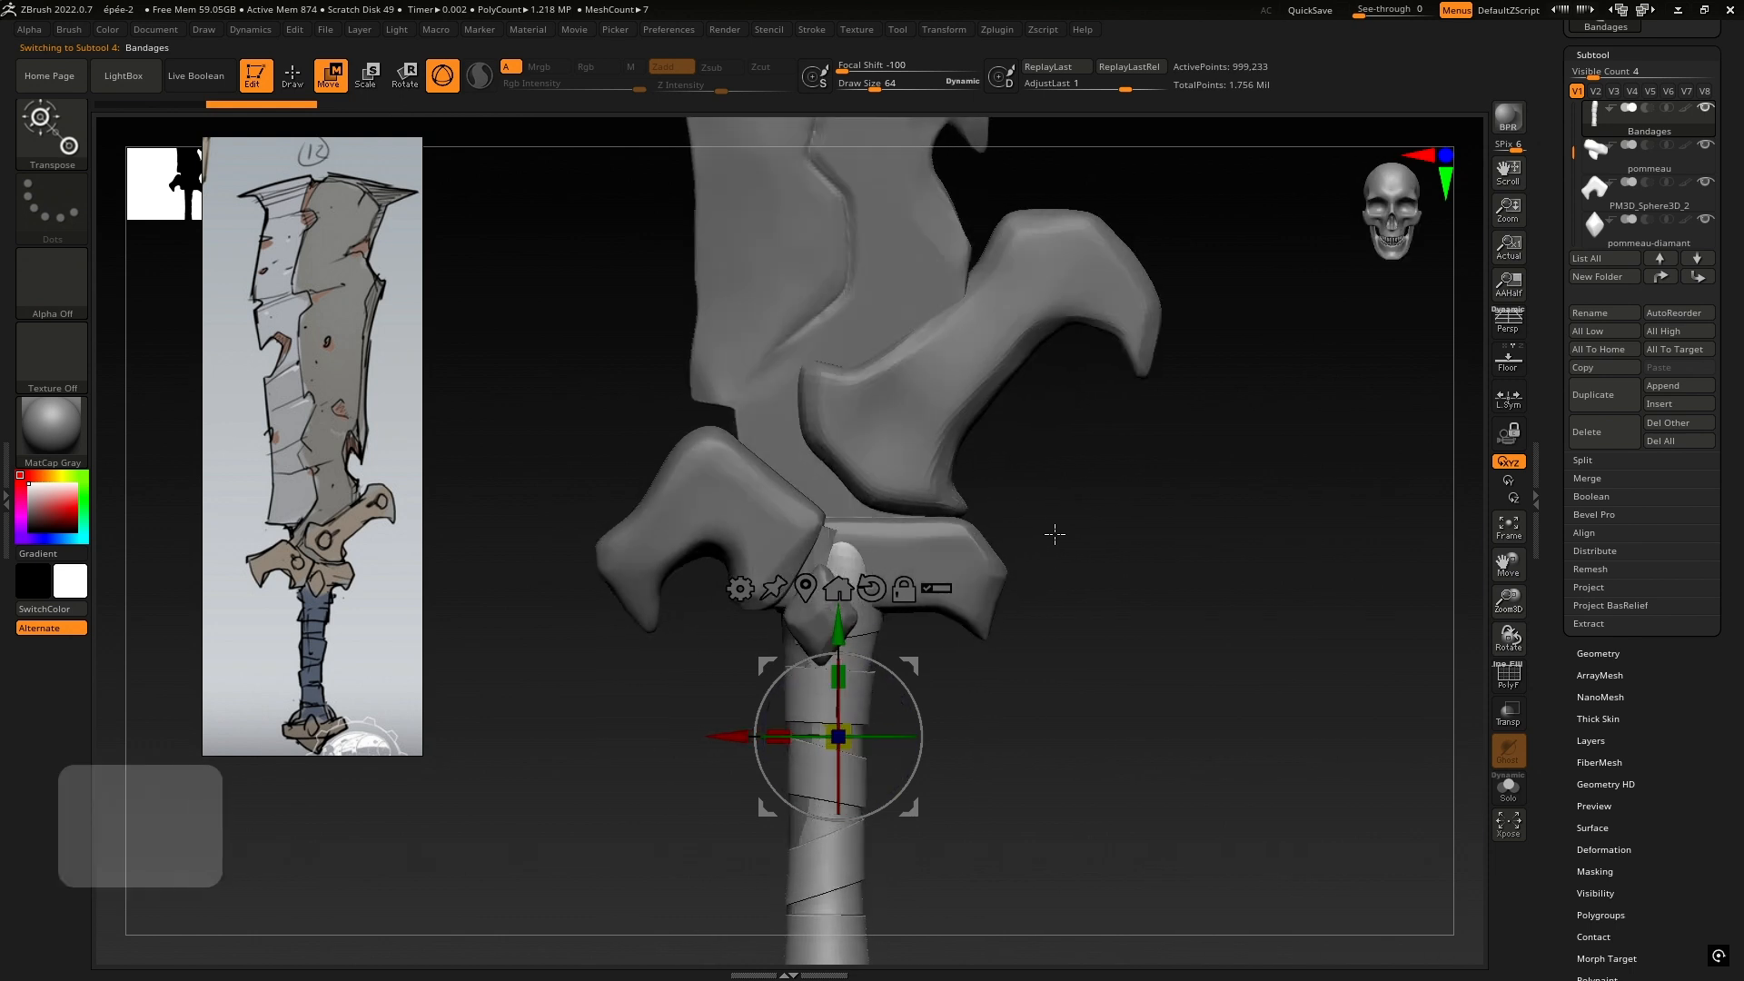
{"action": "key", "text": "ctrl+shift"}
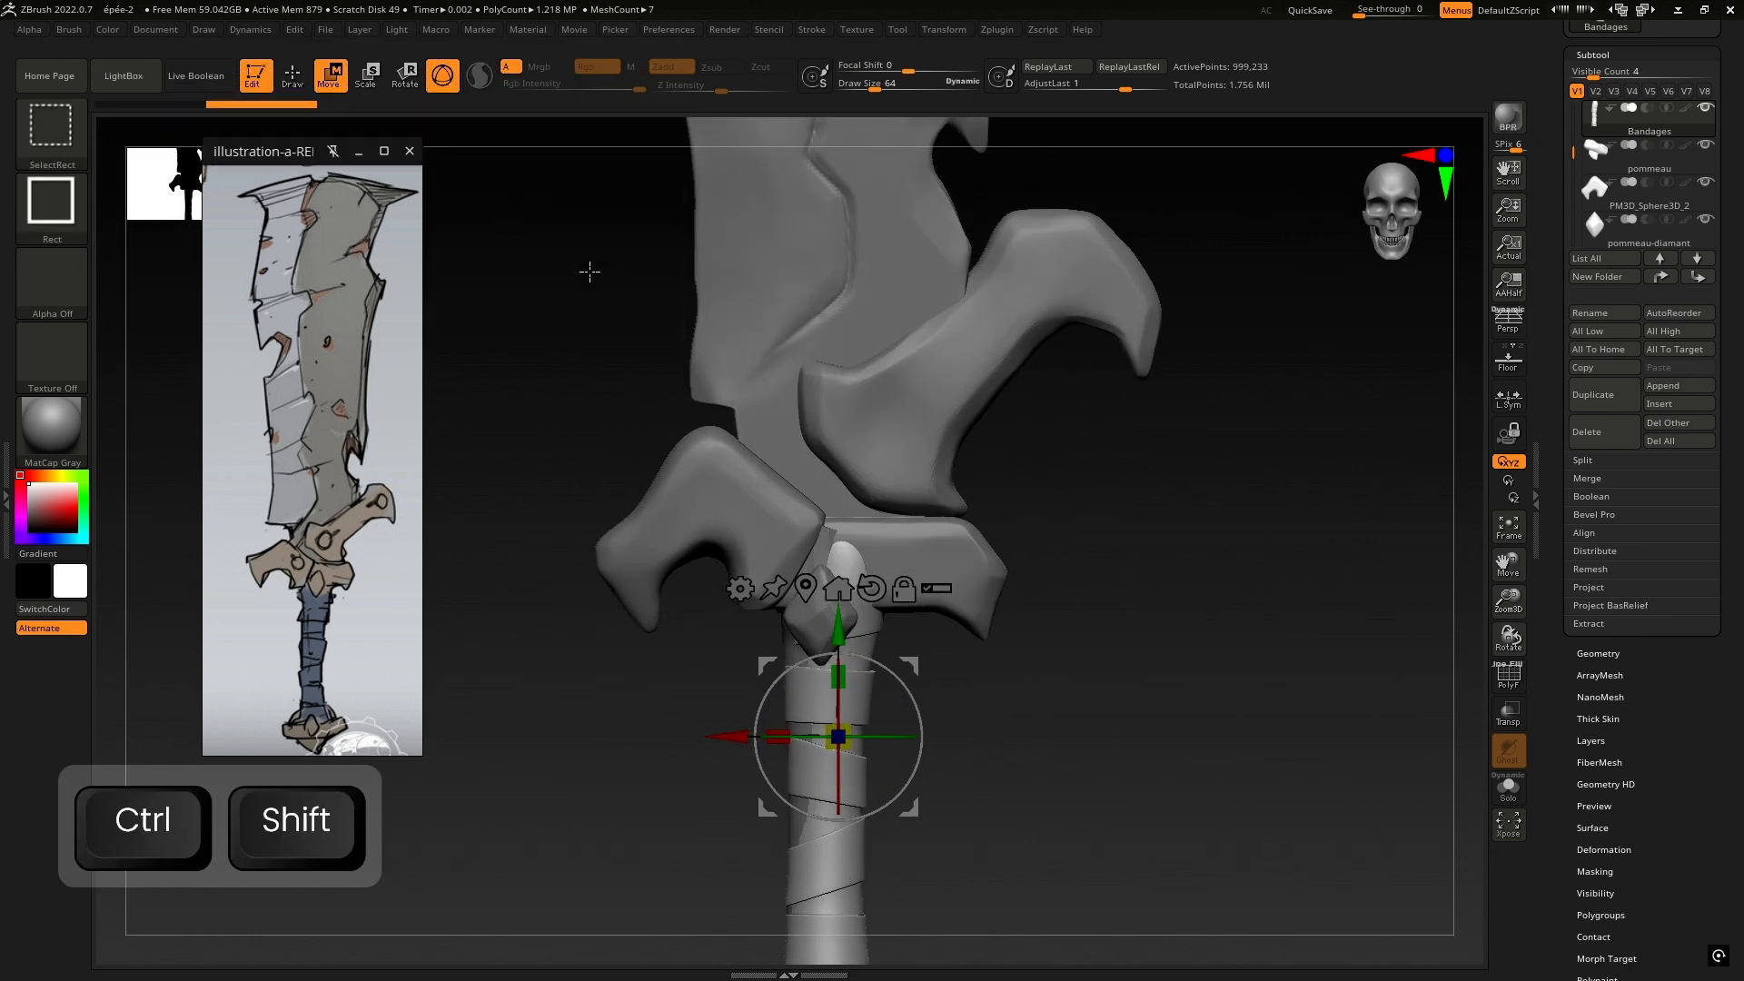
{"action": "left_click", "coordinate": [54, 154], "text": "ctrl+shift"}
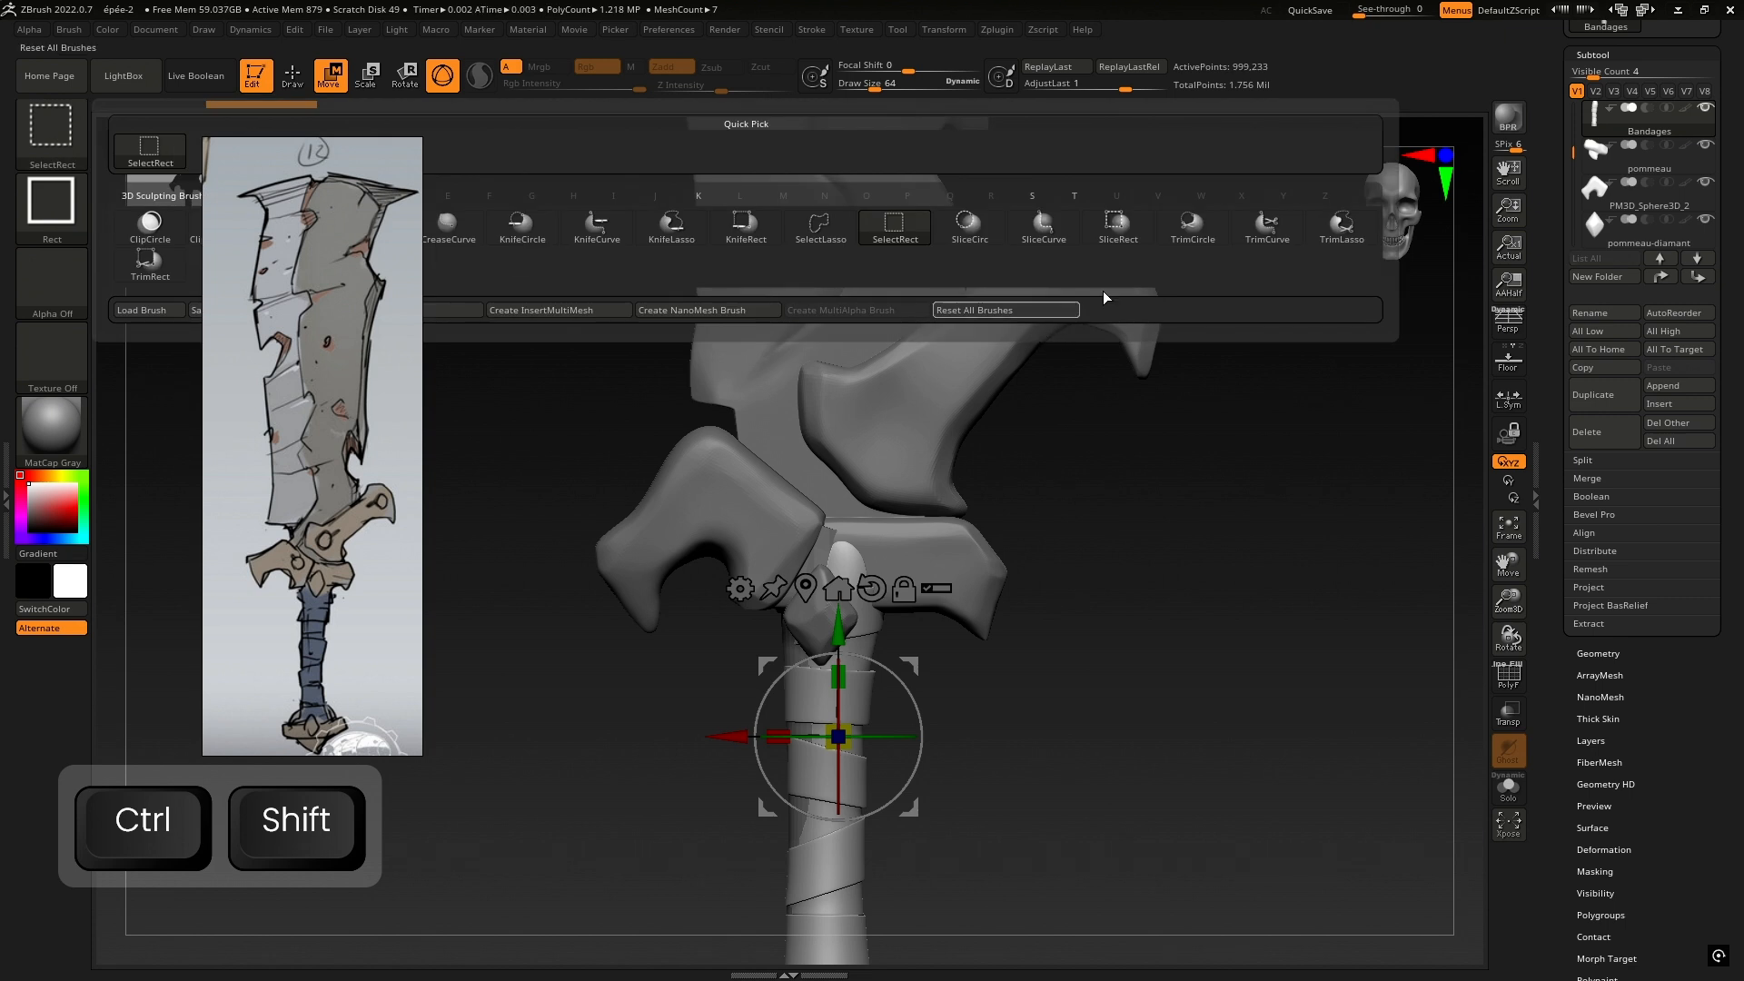
{"action": "left_click", "coordinate": [1263, 229], "text": "ctrl+shift"}
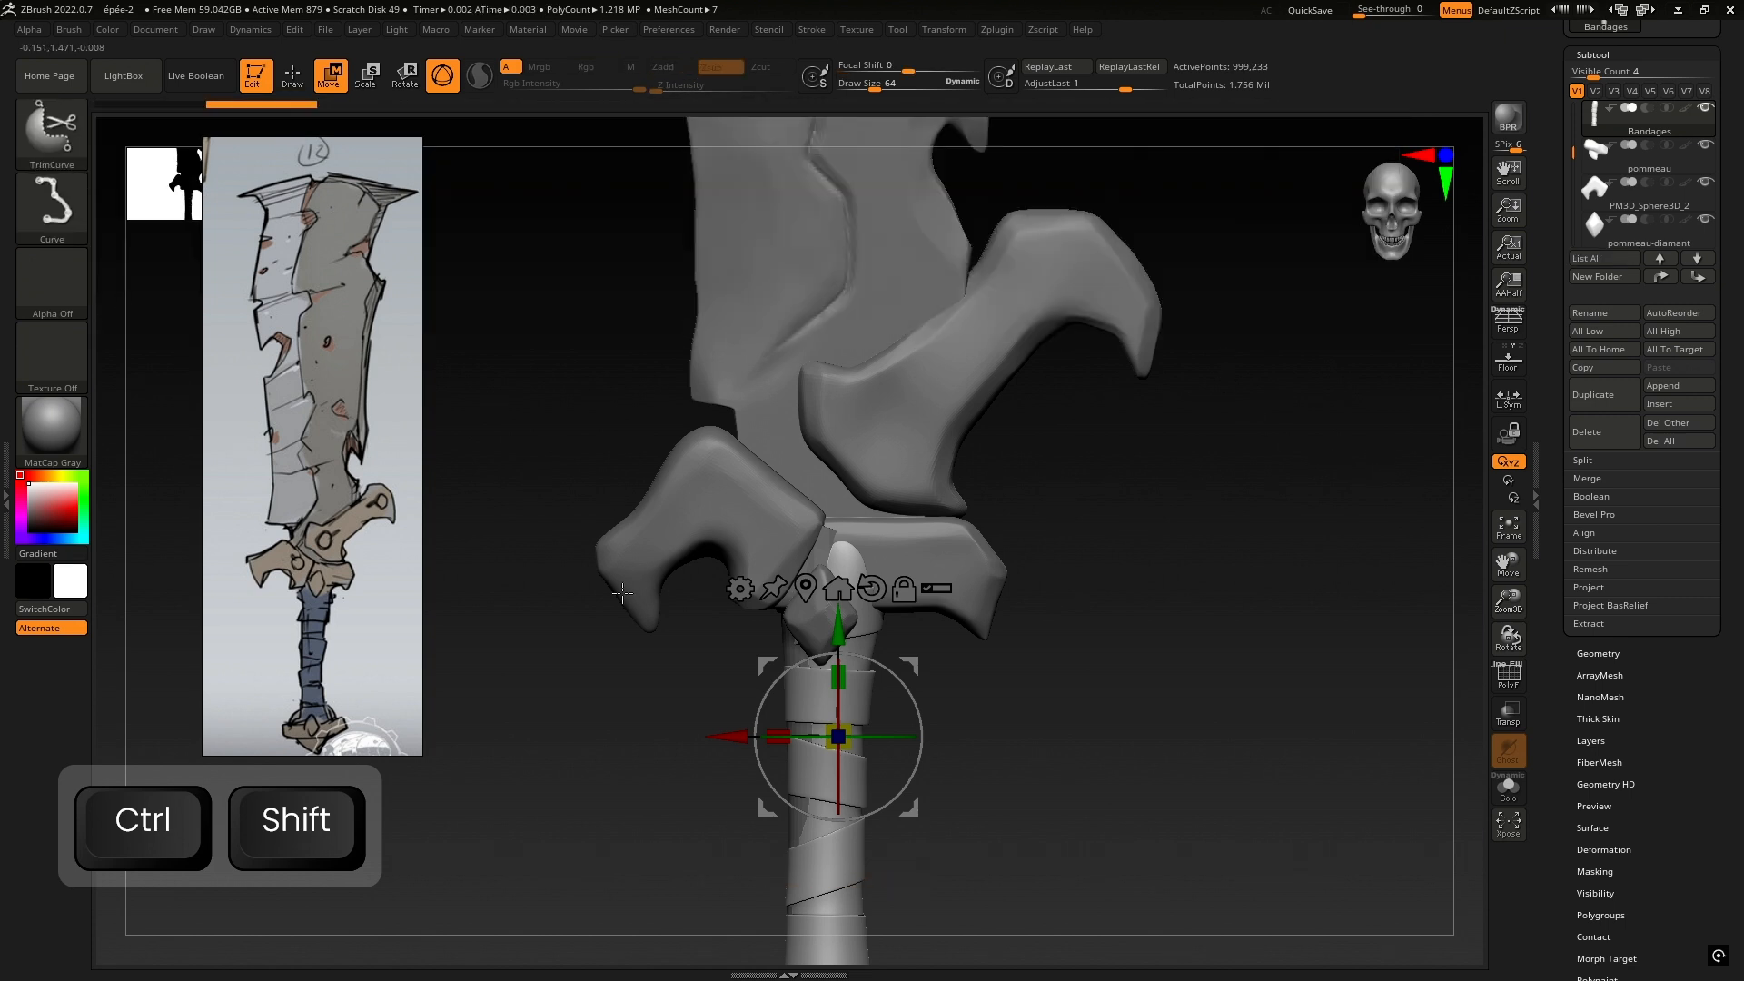
Try to trim the upper end of the bandages with a straight horizontal cut across the guard
{"action": "left_click_drag", "start_coordinate": [741, 590], "coordinate": [1069, 615], "text": "ctrl+shift"}
{"action": "key", "text": "space"}
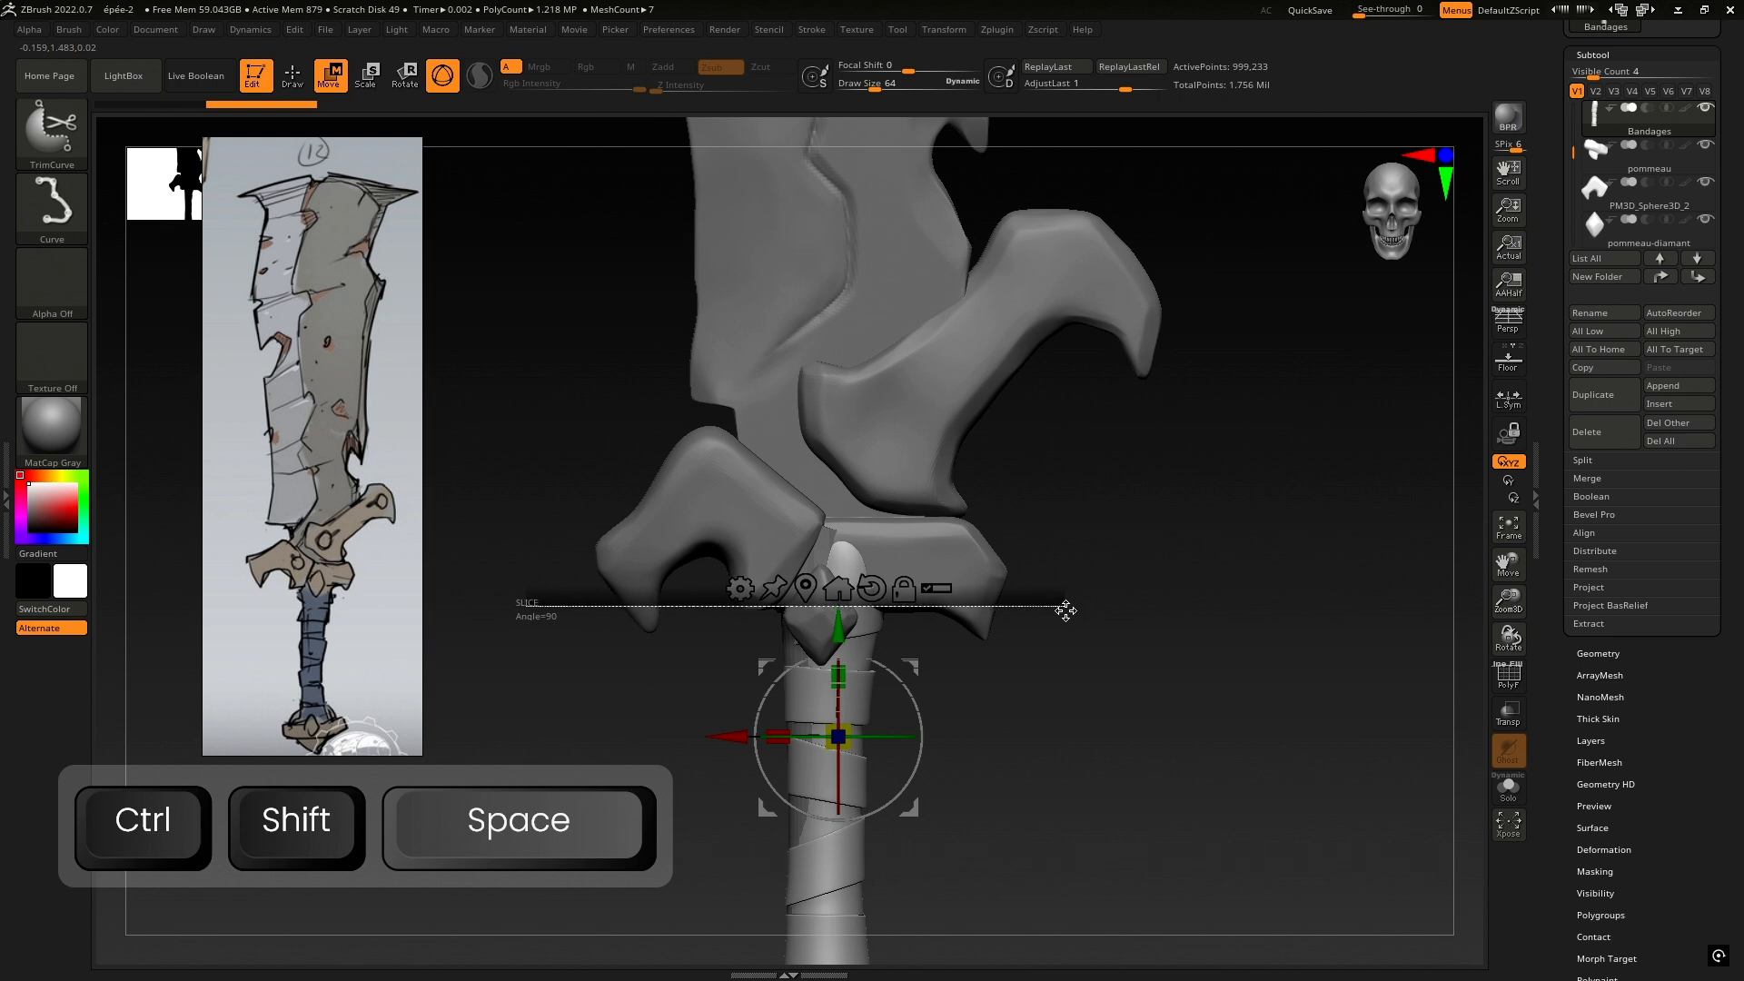
{"action": "left_click_drag", "start_coordinate": [1056, 605], "coordinate": [1067, 608], "text": "ctrl+shift"}
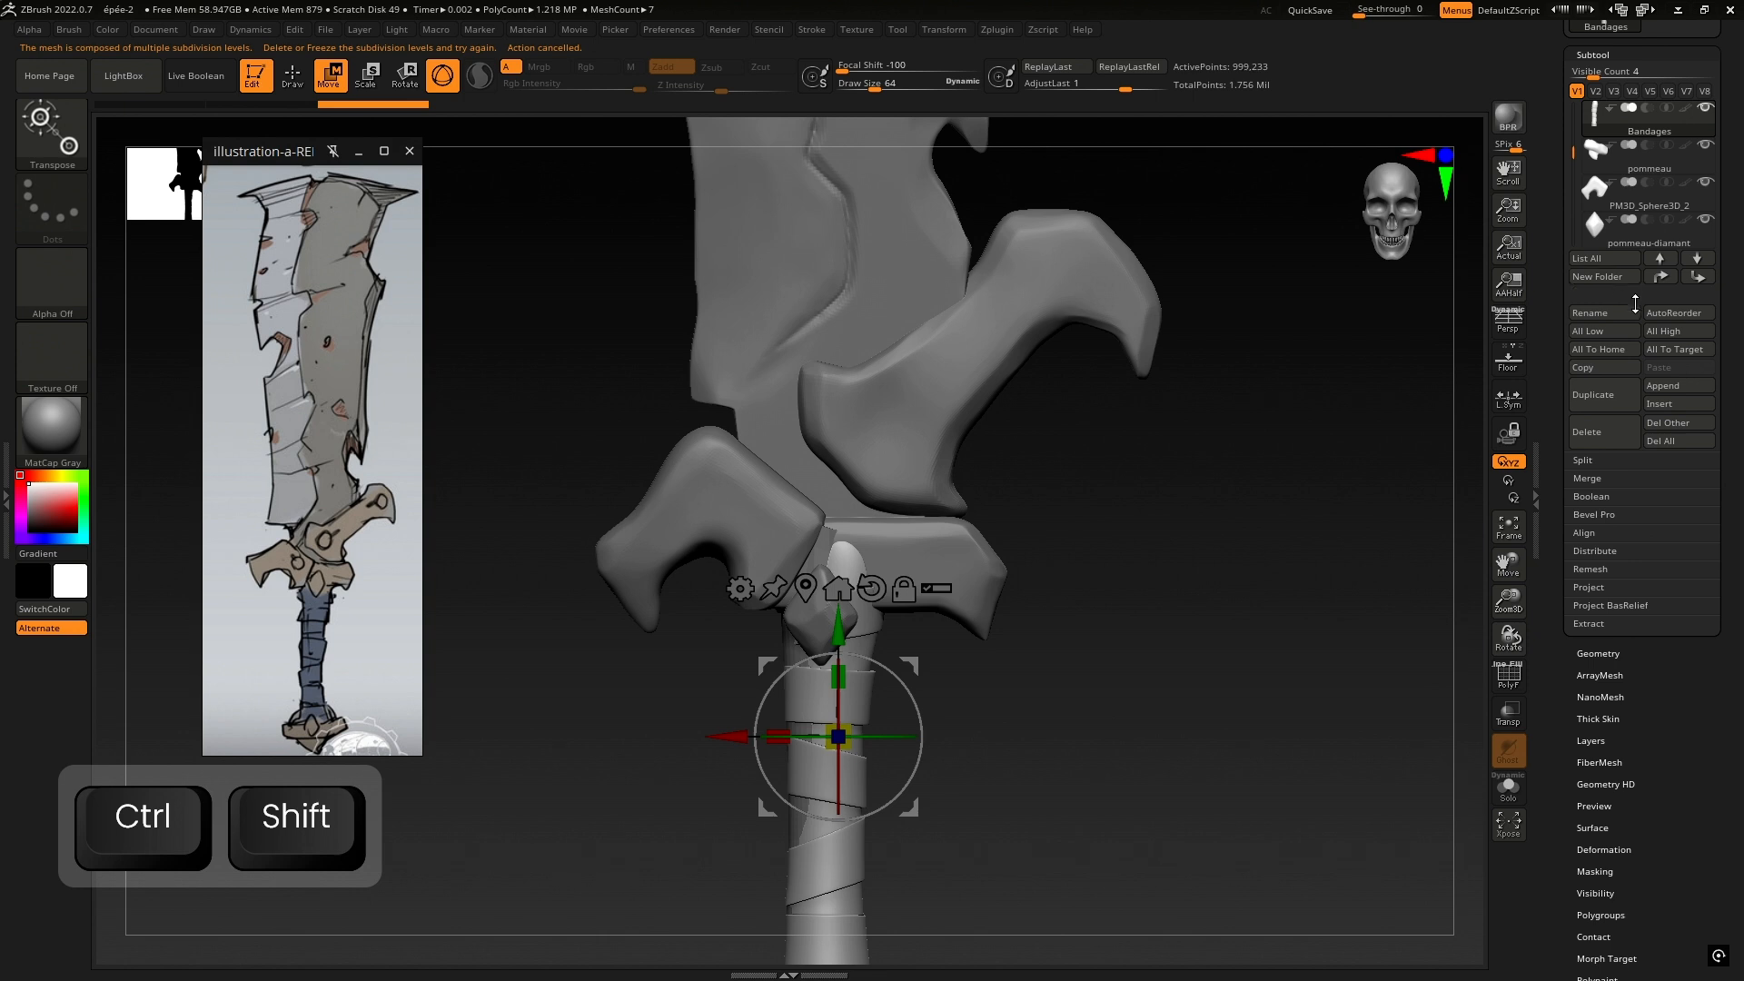
Delete the bandages' lower subdivision levels and trim off their upper end with a straight cut across the guard
{"action": "left_click", "coordinate": [1626, 654]}
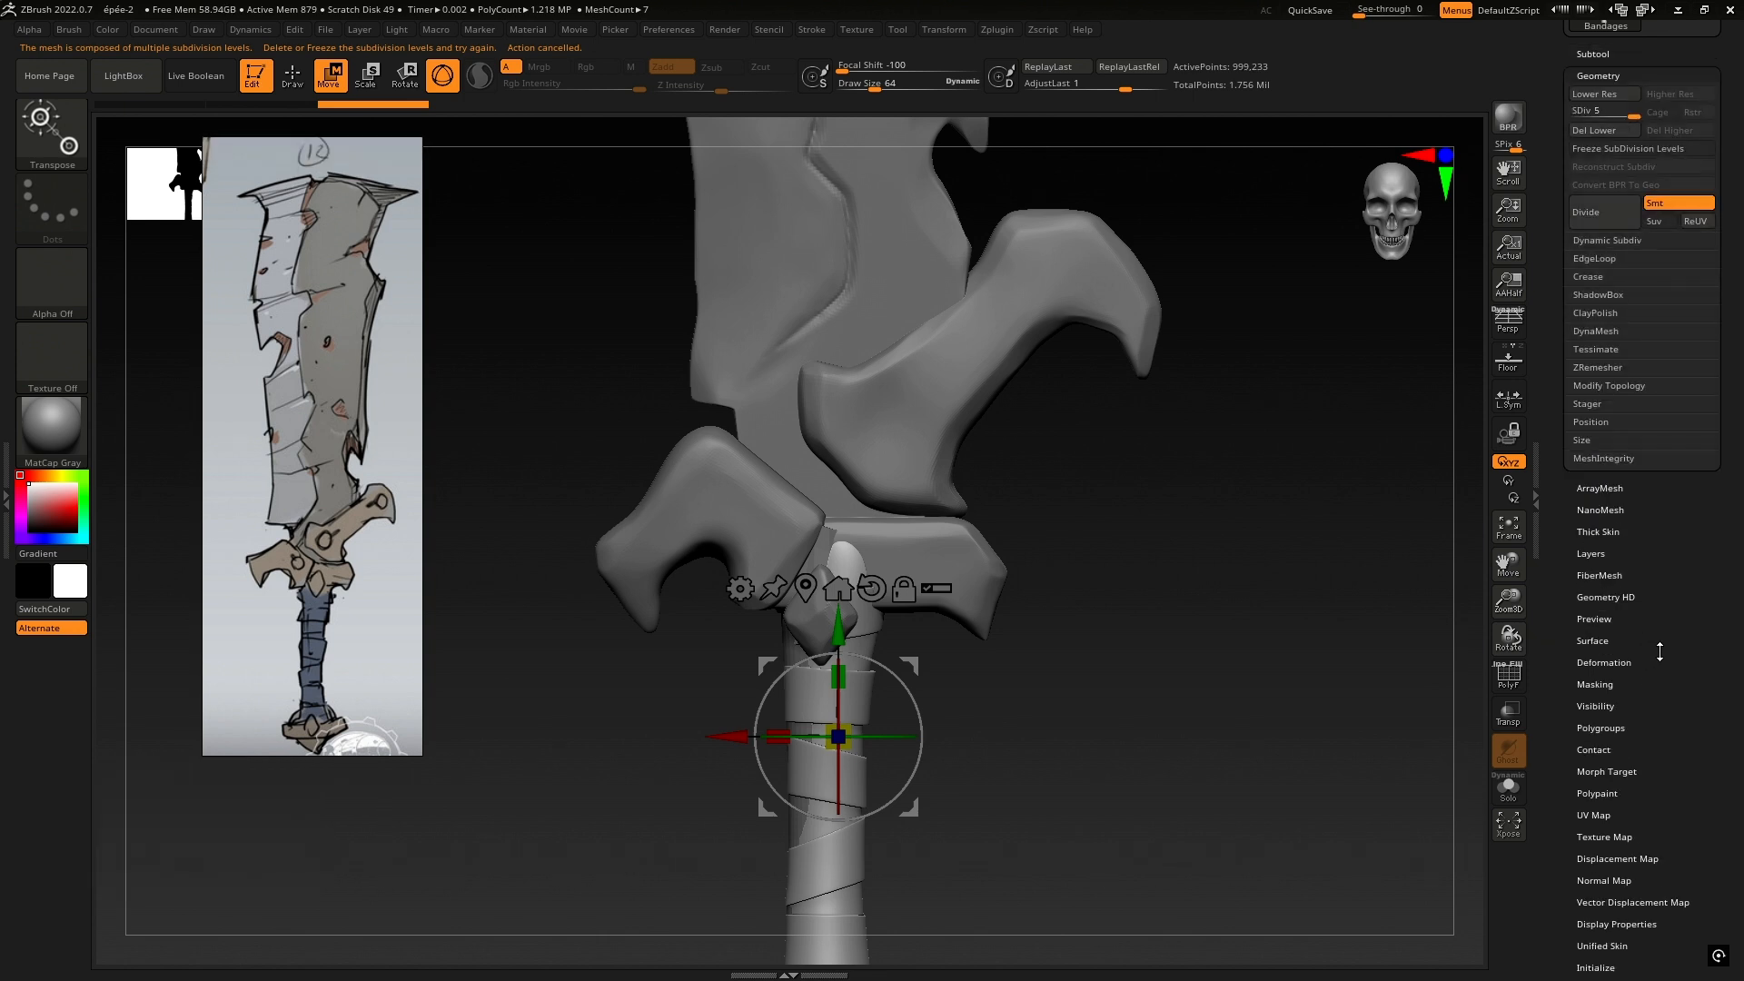
{"action": "left_click", "coordinate": [1619, 127]}
{"action": "mouse_move", "coordinate": [471, 579]}
{"action": "left_mouse_down", "text": "ctrl+shift"}
{"action": "mouse_move", "coordinate": [1118, 603]}
{"action": "mouse_move", "coordinate": [1114, 630]}
{"action": "left_mouse_up", "text": "ctrl+shift"}
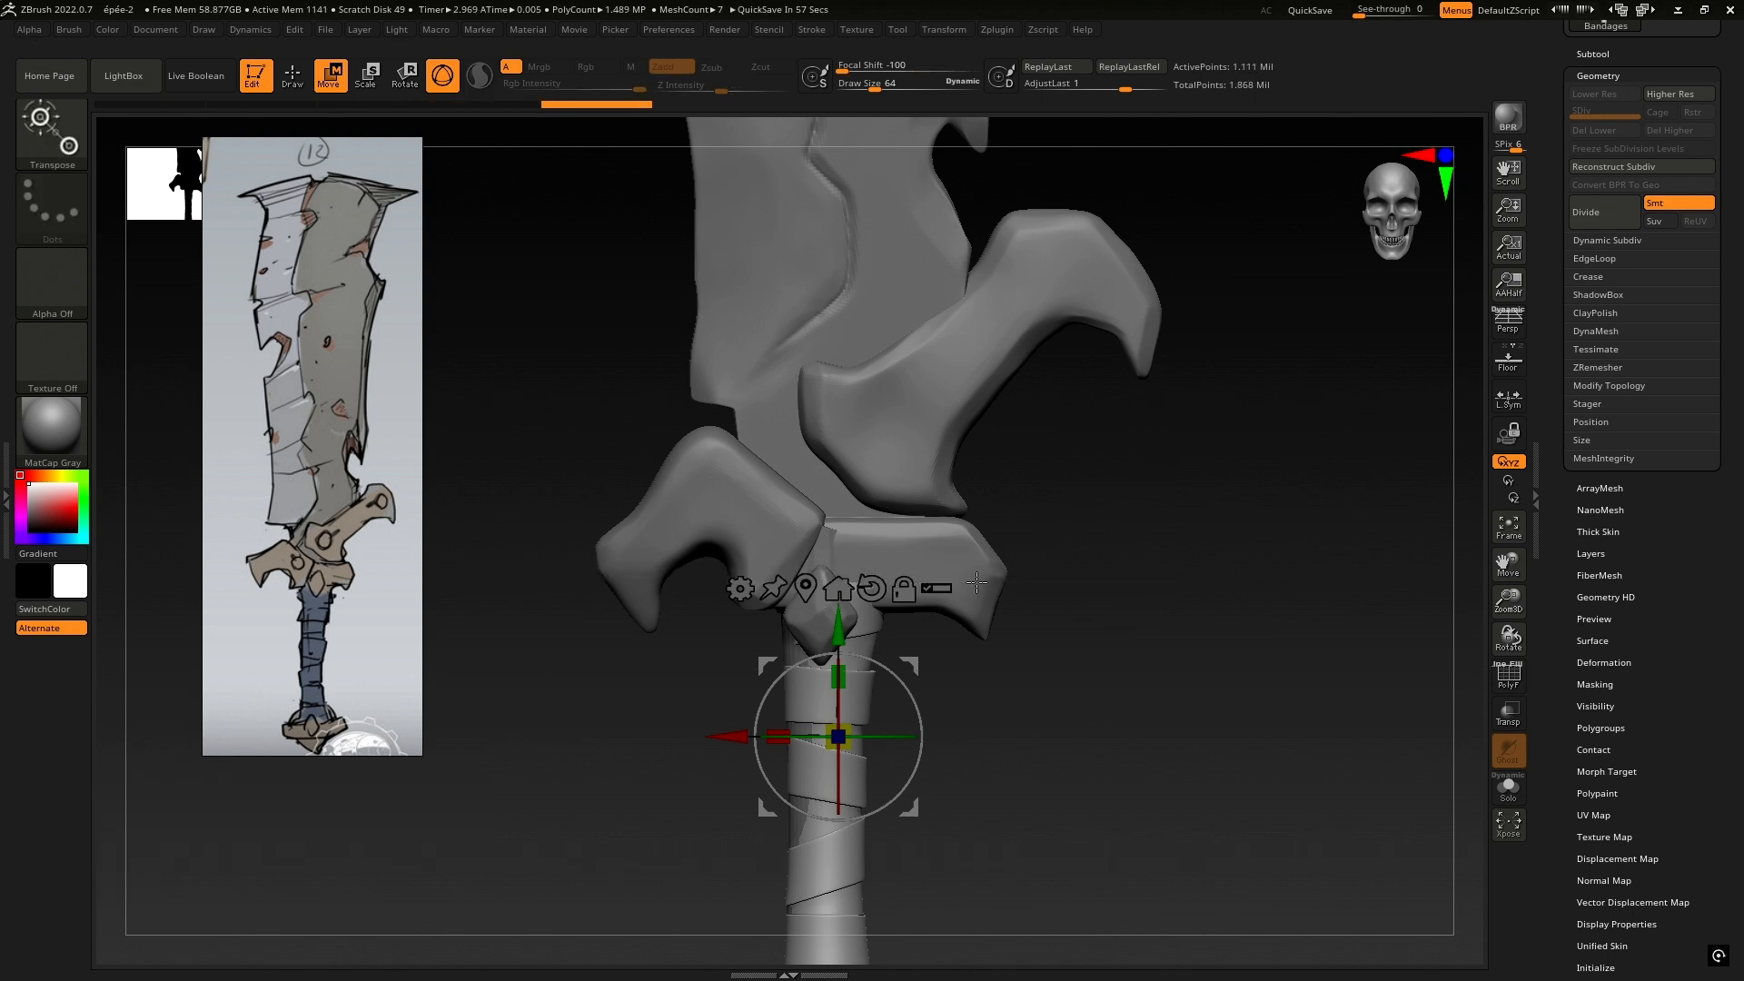
{"action": "mouse_move", "coordinate": [595, 606]}
{"action": "left_mouse_down", "text": "ctrl+shift"}
{"action": "mouse_move", "coordinate": [1121, 608]}
{"action": "mouse_move", "coordinate": [1121, 590]}
{"action": "mouse_move", "coordinate": [1162, 578]}
{"action": "mouse_move", "coordinate": [976, 589]}
{"action": "mouse_move", "coordinate": [951, 607]}
{"action": "mouse_move", "coordinate": [1090, 587]}
{"action": "left_mouse_up", "text": "ctrl+shift"}
Inspect the Manche handle core in transparency, and trim off its upper end where it pokes through the guard
{"action": "left_click", "coordinate": [883, 640], "text": "alt"}
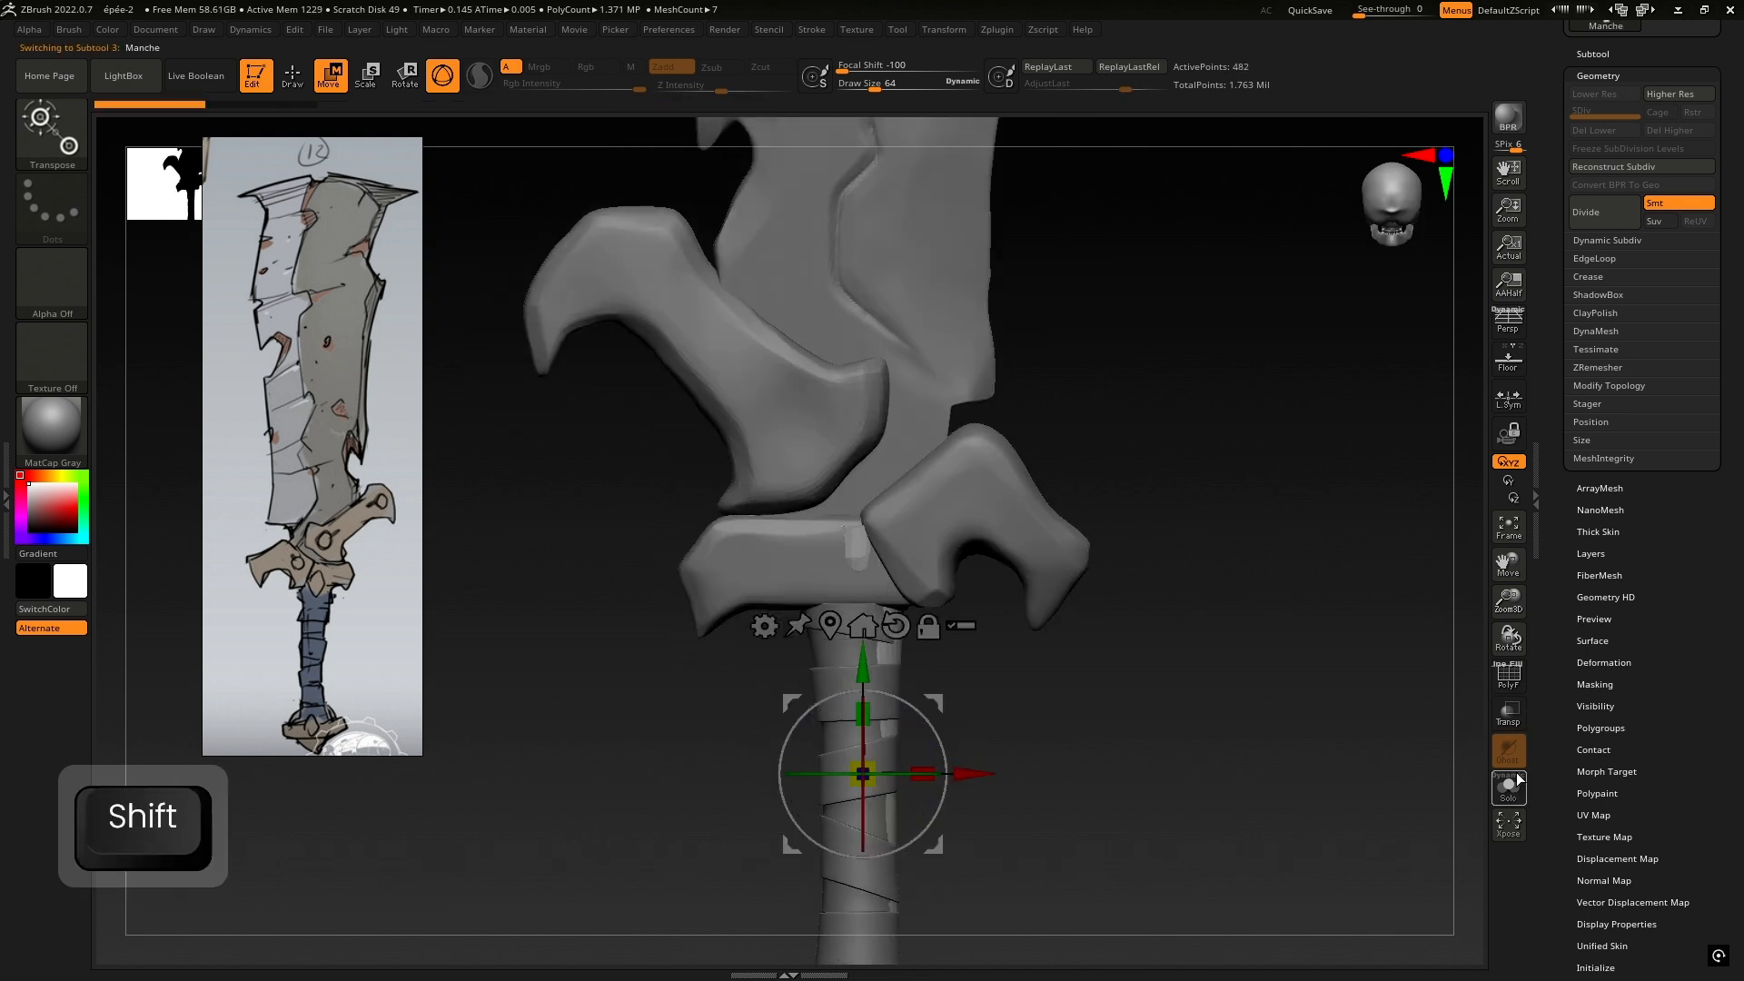
{"action": "left_click", "coordinate": [1510, 716]}
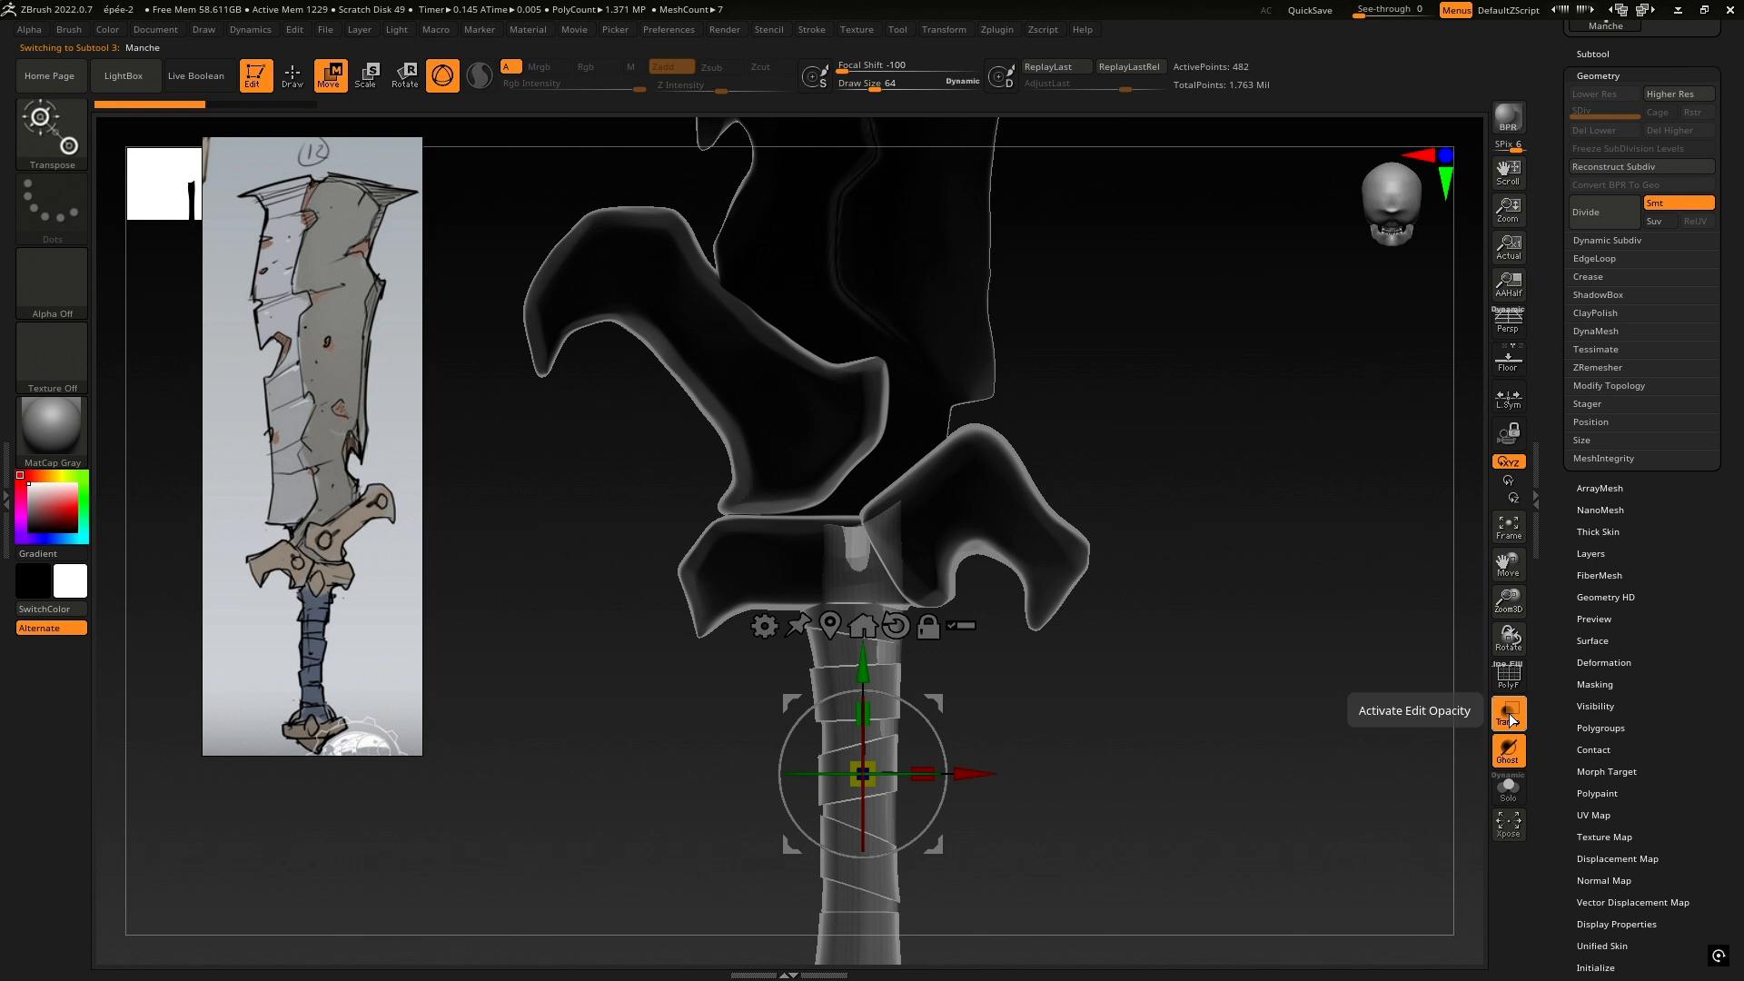
{"action": "left_click_drag", "start_coordinate": [1117, 751], "coordinate": [1107, 543], "text": "alt"}
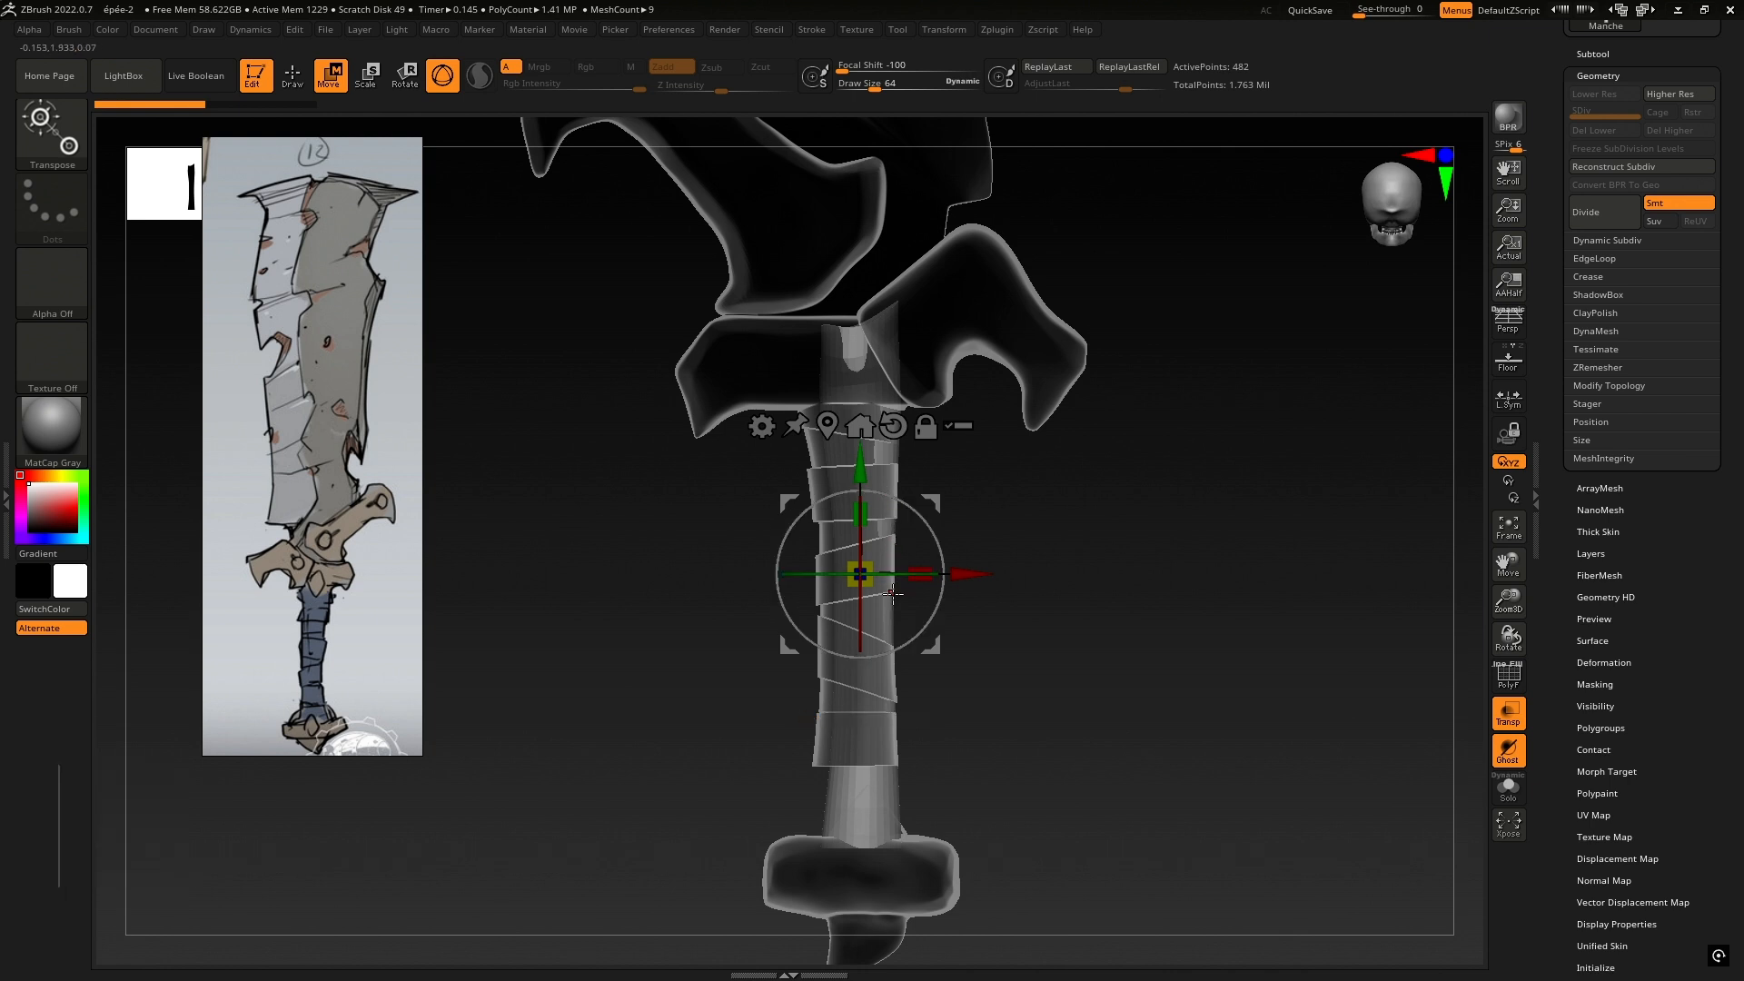
{"action": "left_click_drag", "start_coordinate": [998, 556], "coordinate": [952, 520]}
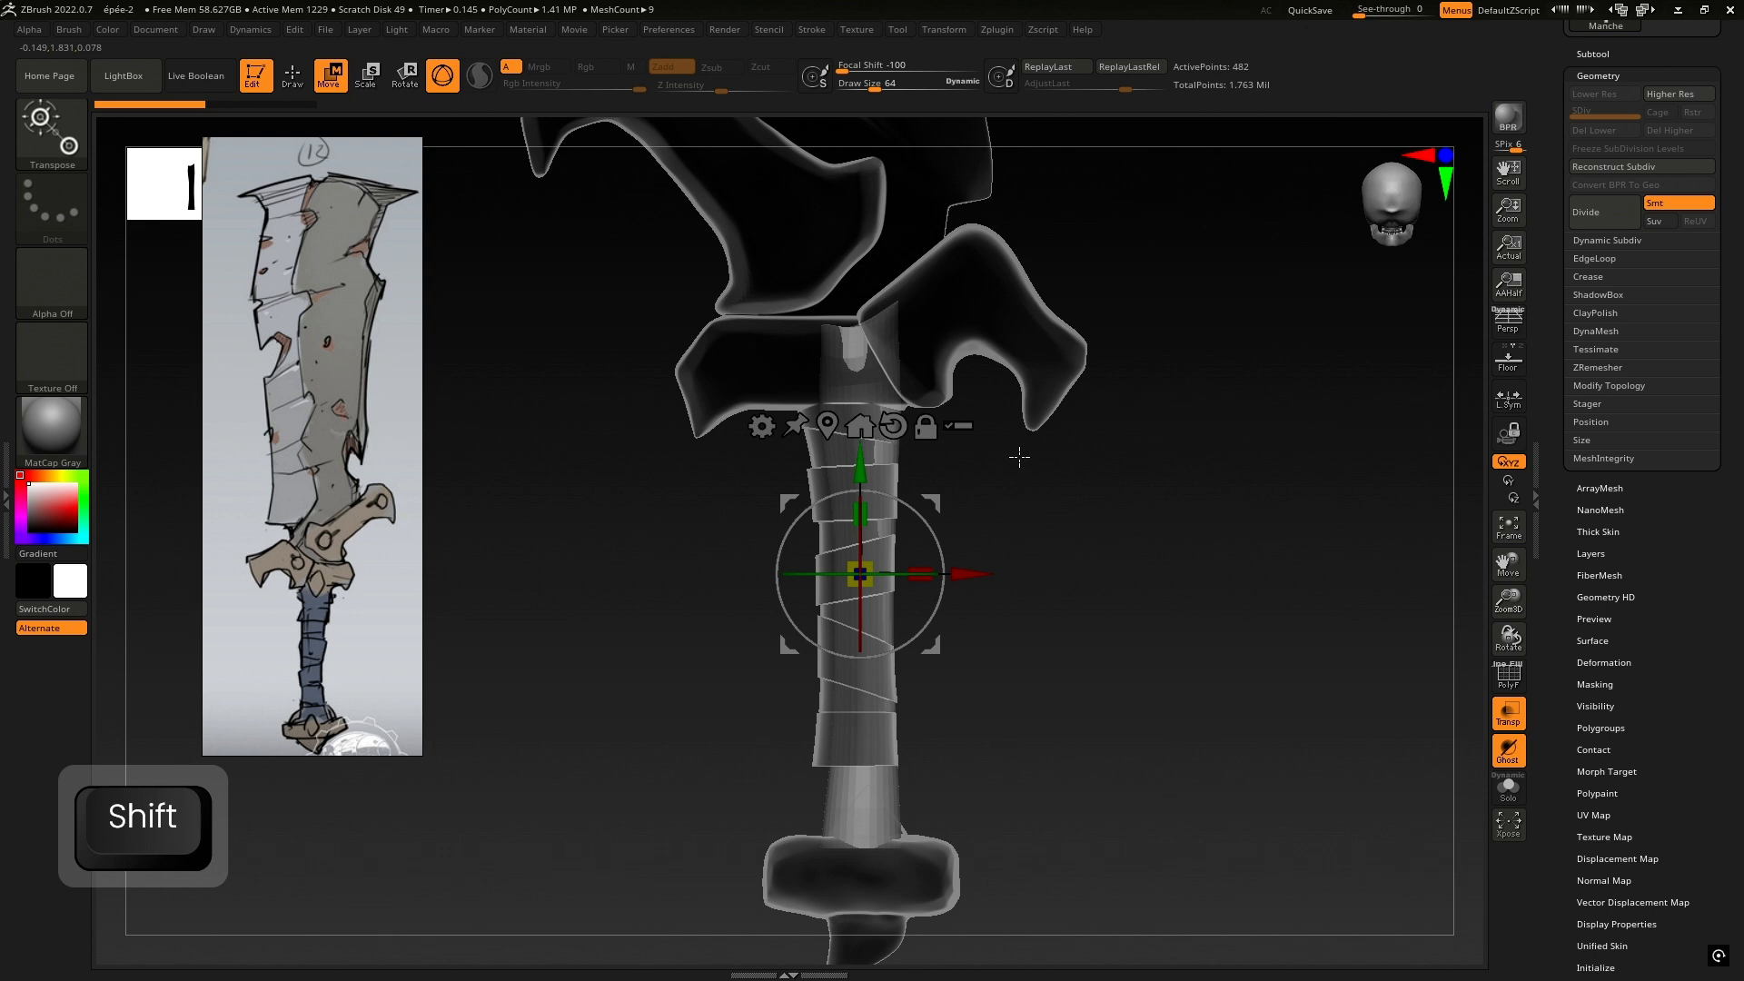
{"action": "left_click", "coordinate": [1509, 715]}
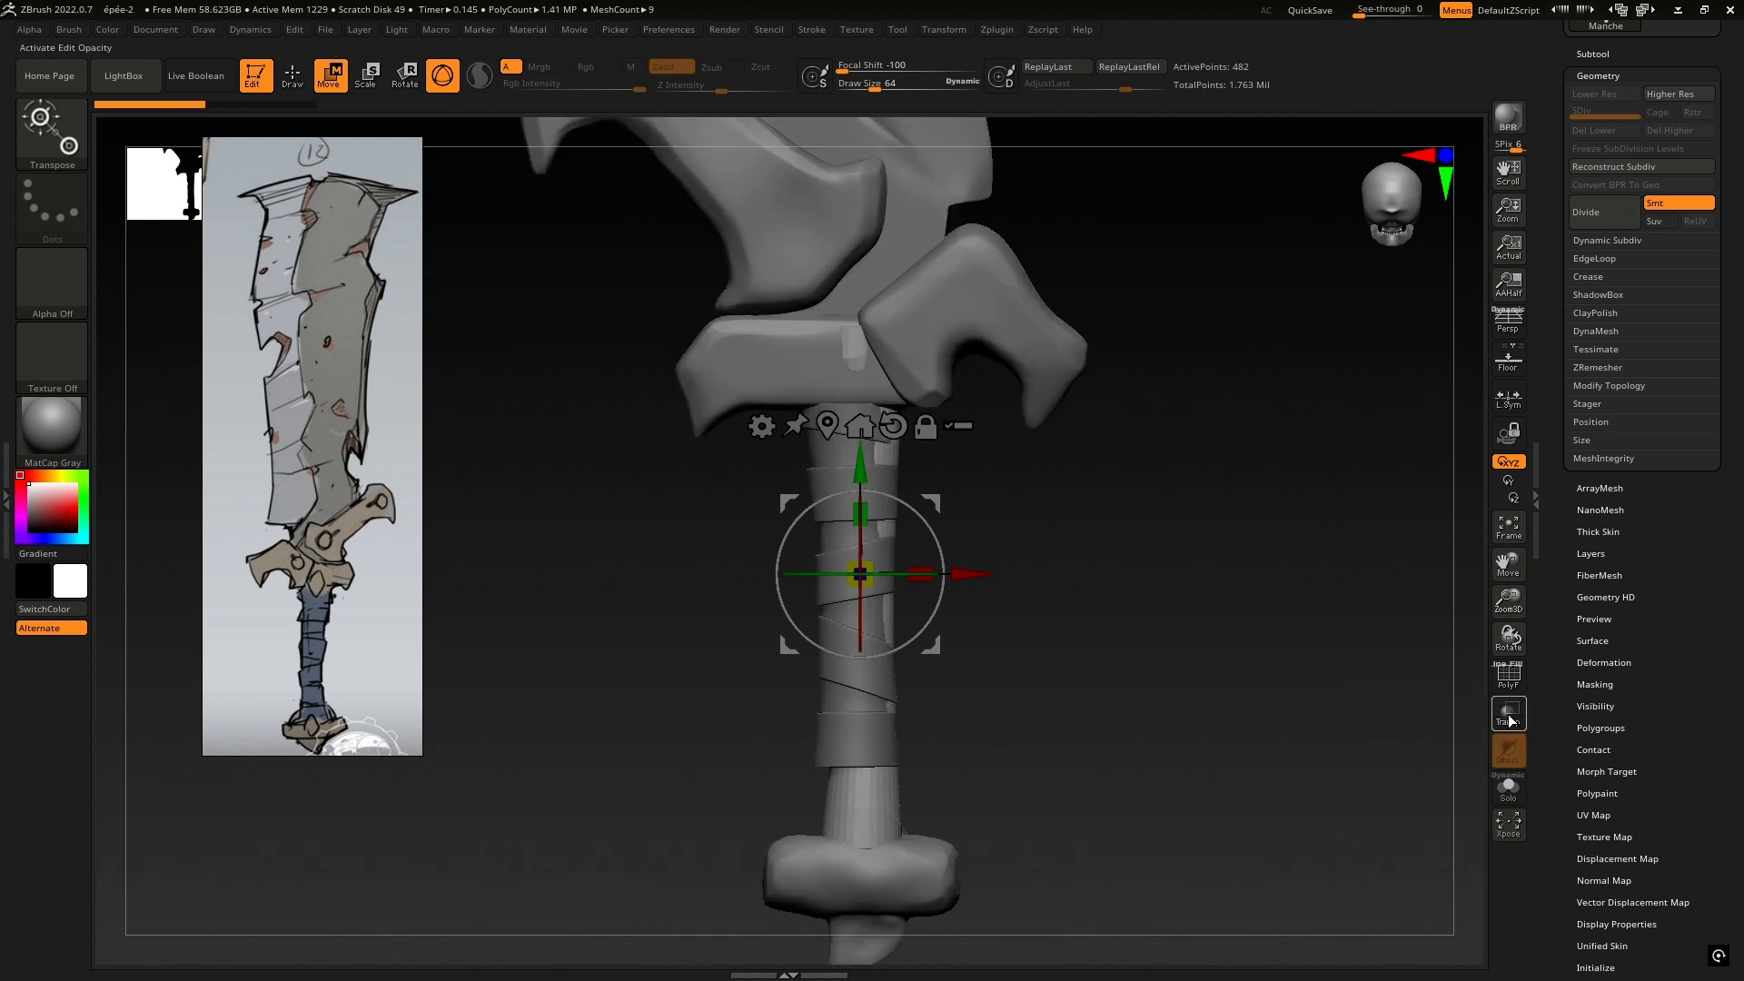
{"action": "left_click", "coordinate": [852, 348], "text": "alt"}
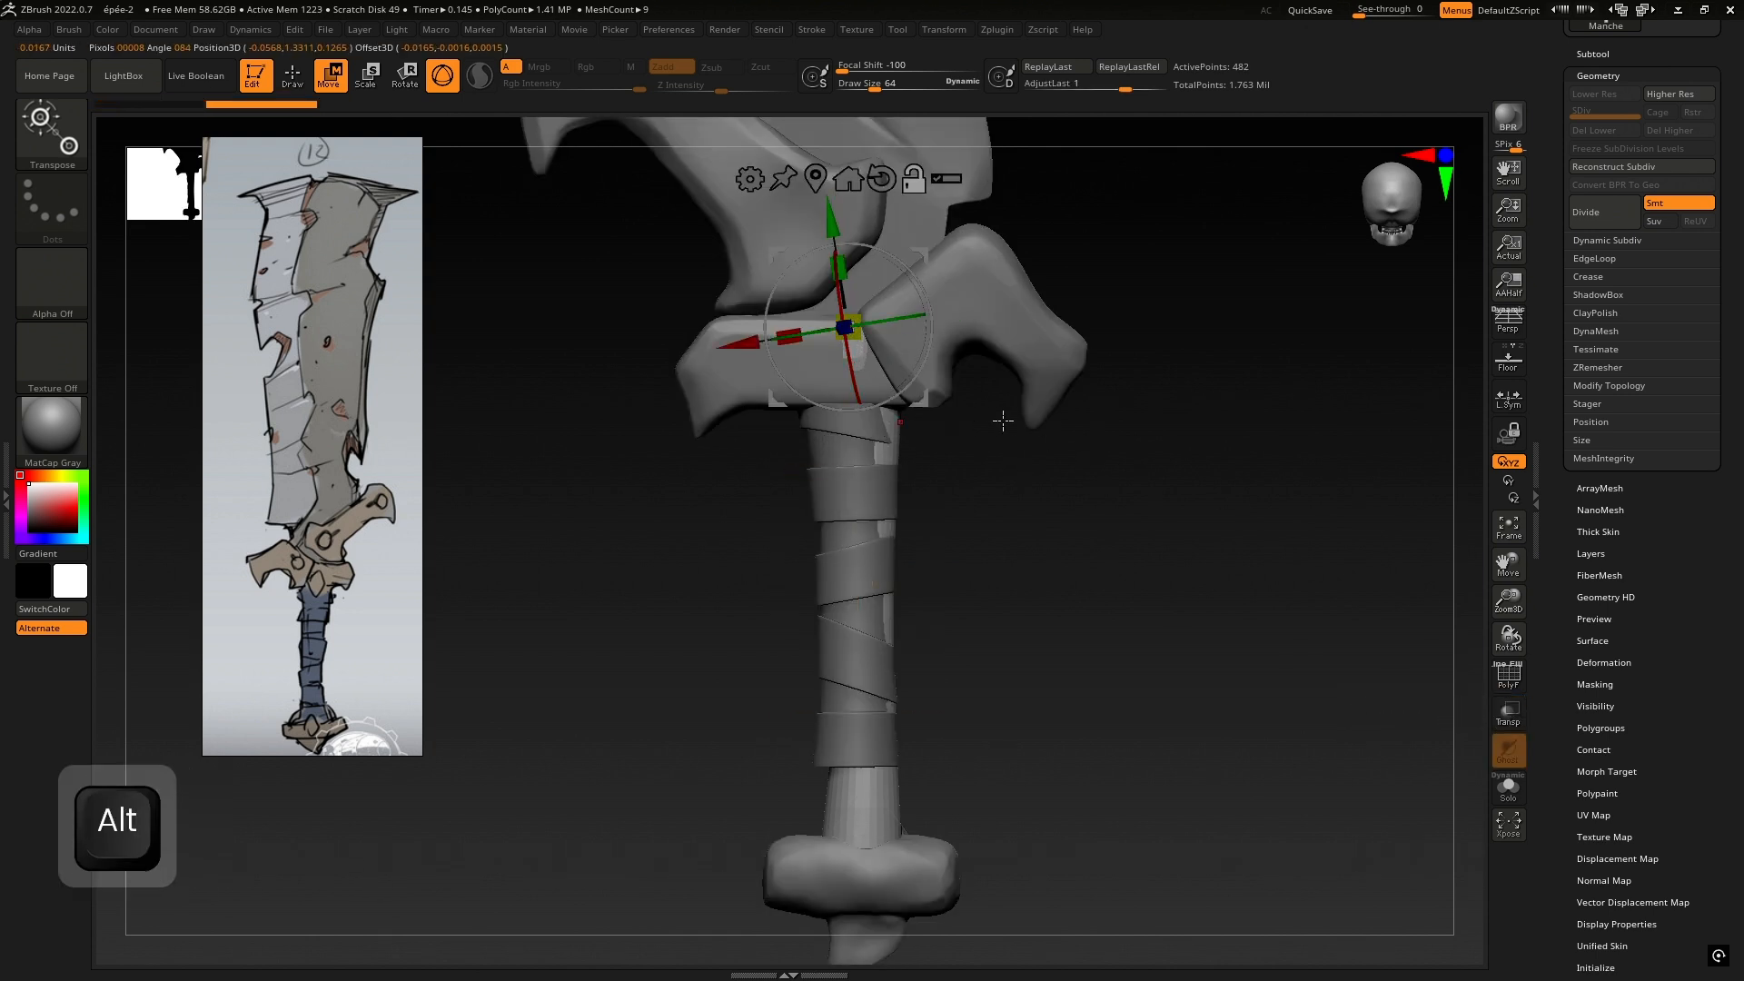
{"action": "left_click_drag", "start_coordinate": [530, 311], "coordinate": [1158, 384], "text": "ctrl+shift"}
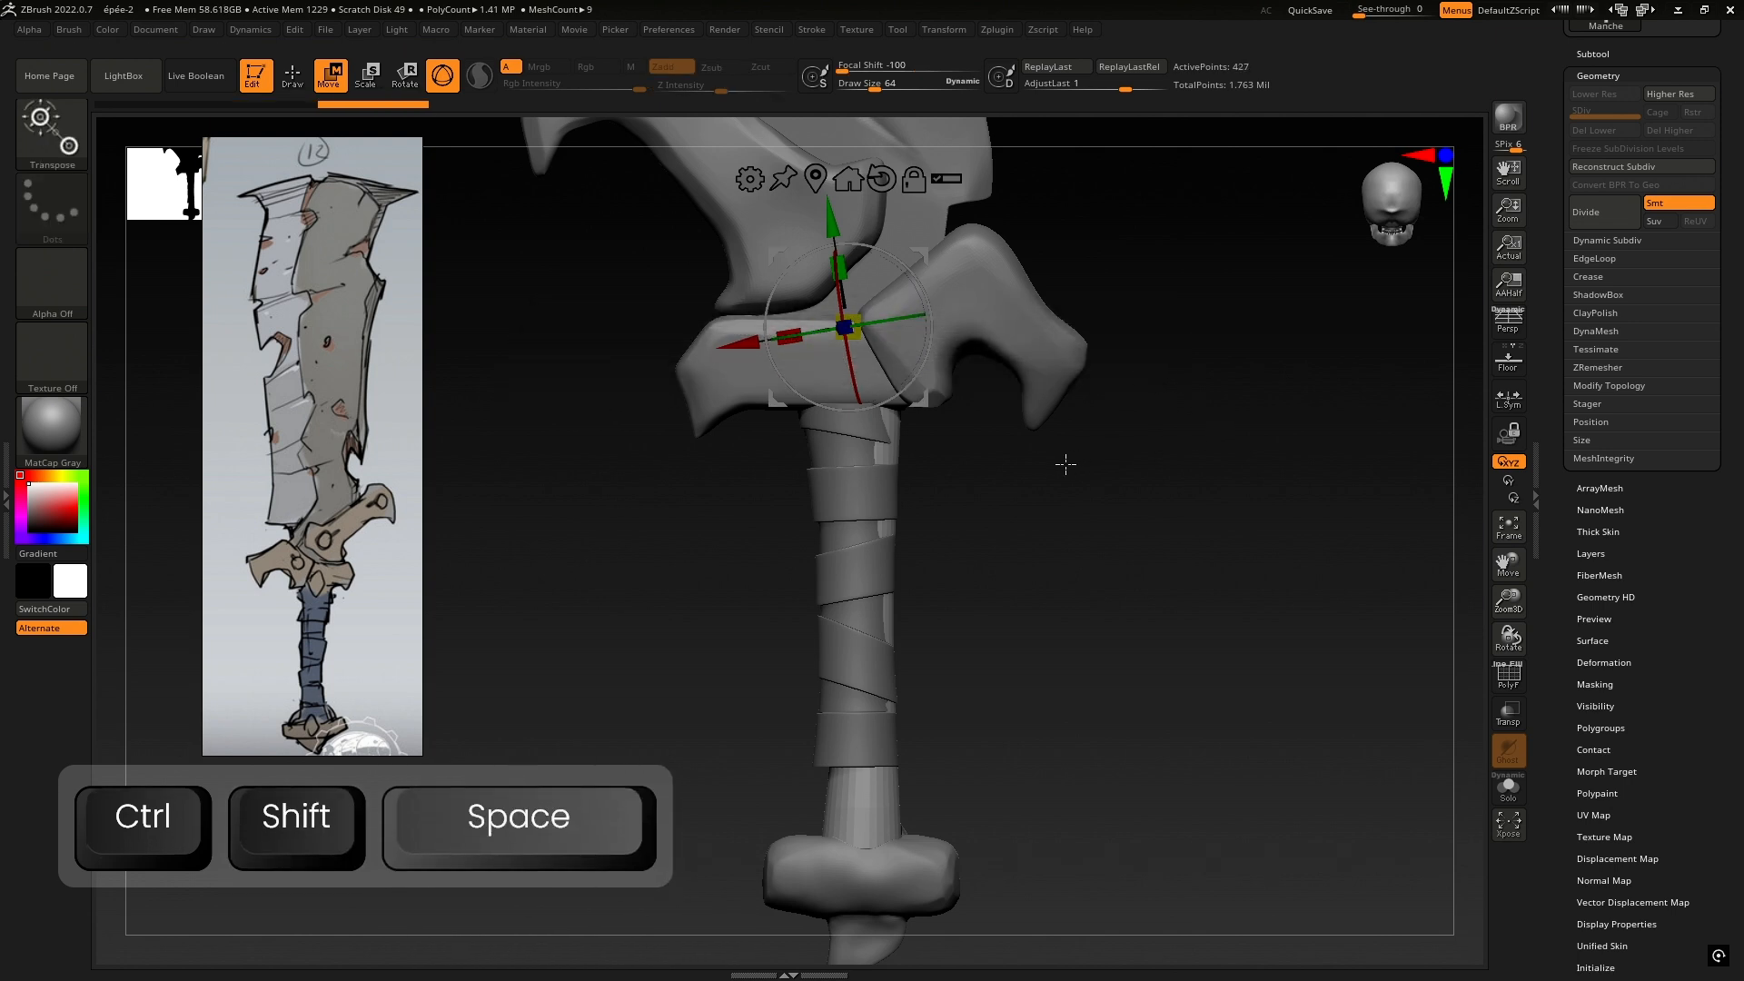
Select the Bandages, recenter the gizmo on them, and shift them slightly sideways to line up with the handle core
{"action": "left_click_drag", "start_coordinate": [1063, 467], "coordinate": [905, 539]}
{"action": "left_click", "coordinate": [879, 570], "text": "alt"}
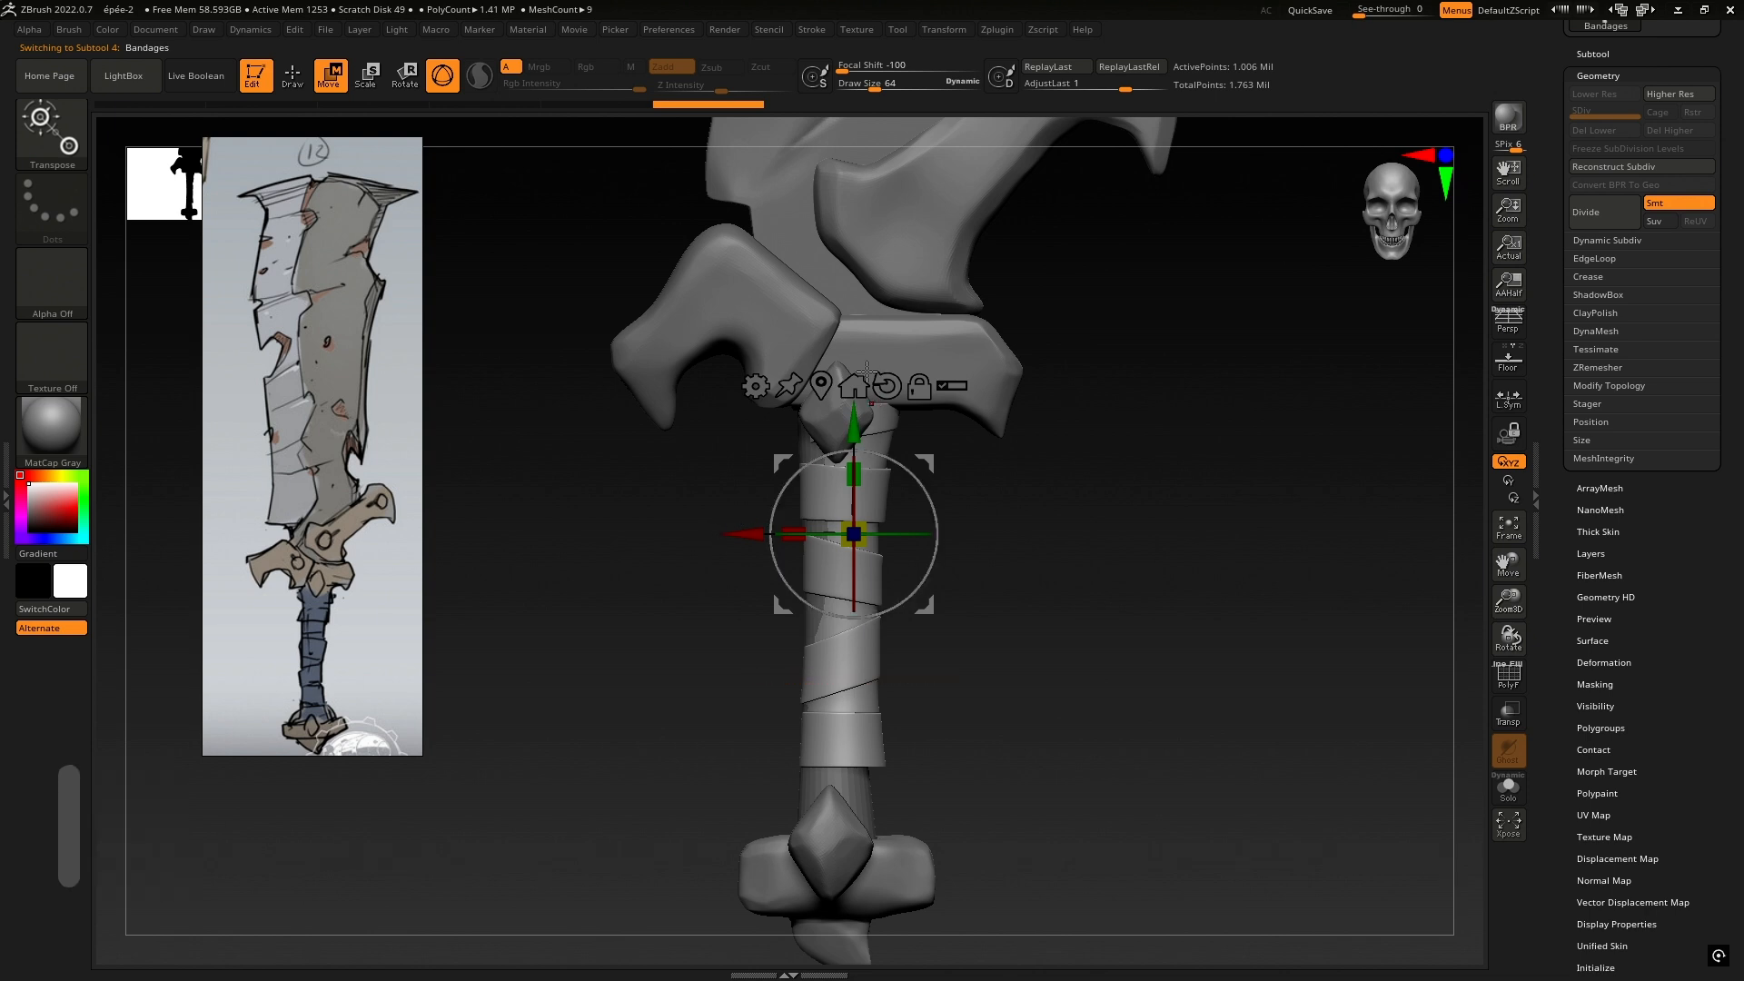
{"action": "left_click", "coordinate": [821, 382]}
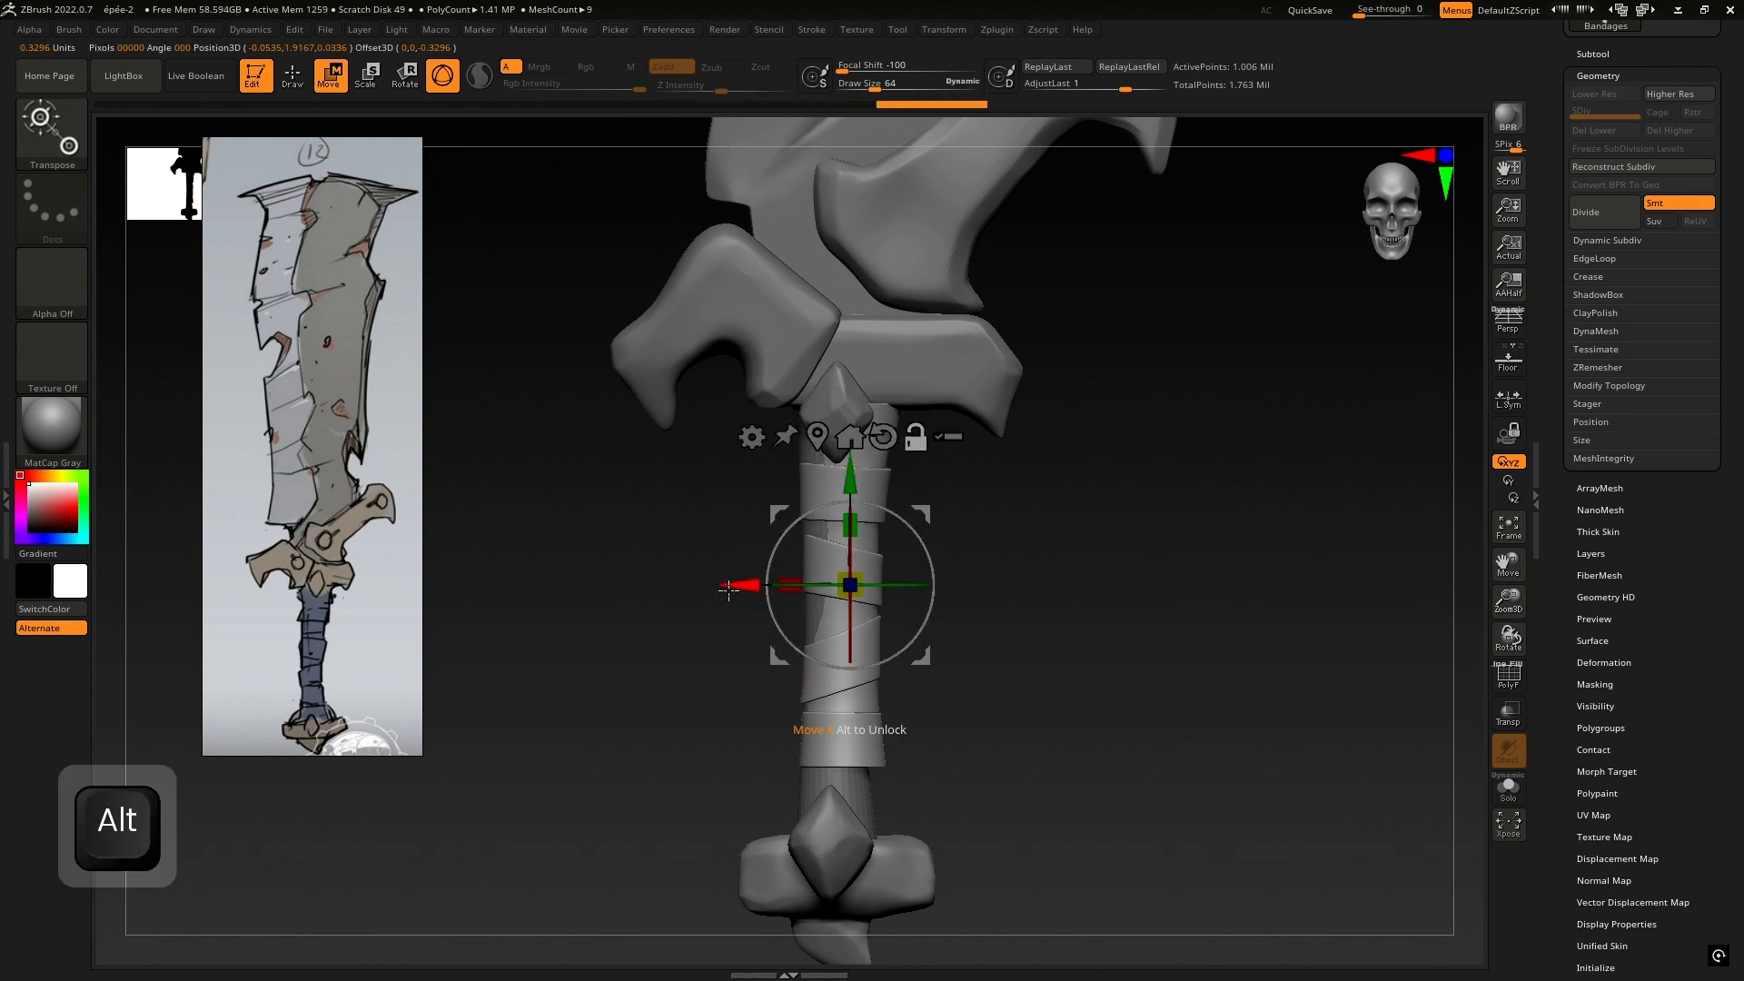
{"action": "left_click_drag", "start_coordinate": [745, 584], "coordinate": [732, 584]}
{"action": "left_click_drag", "start_coordinate": [734, 585], "coordinate": [737, 585]}
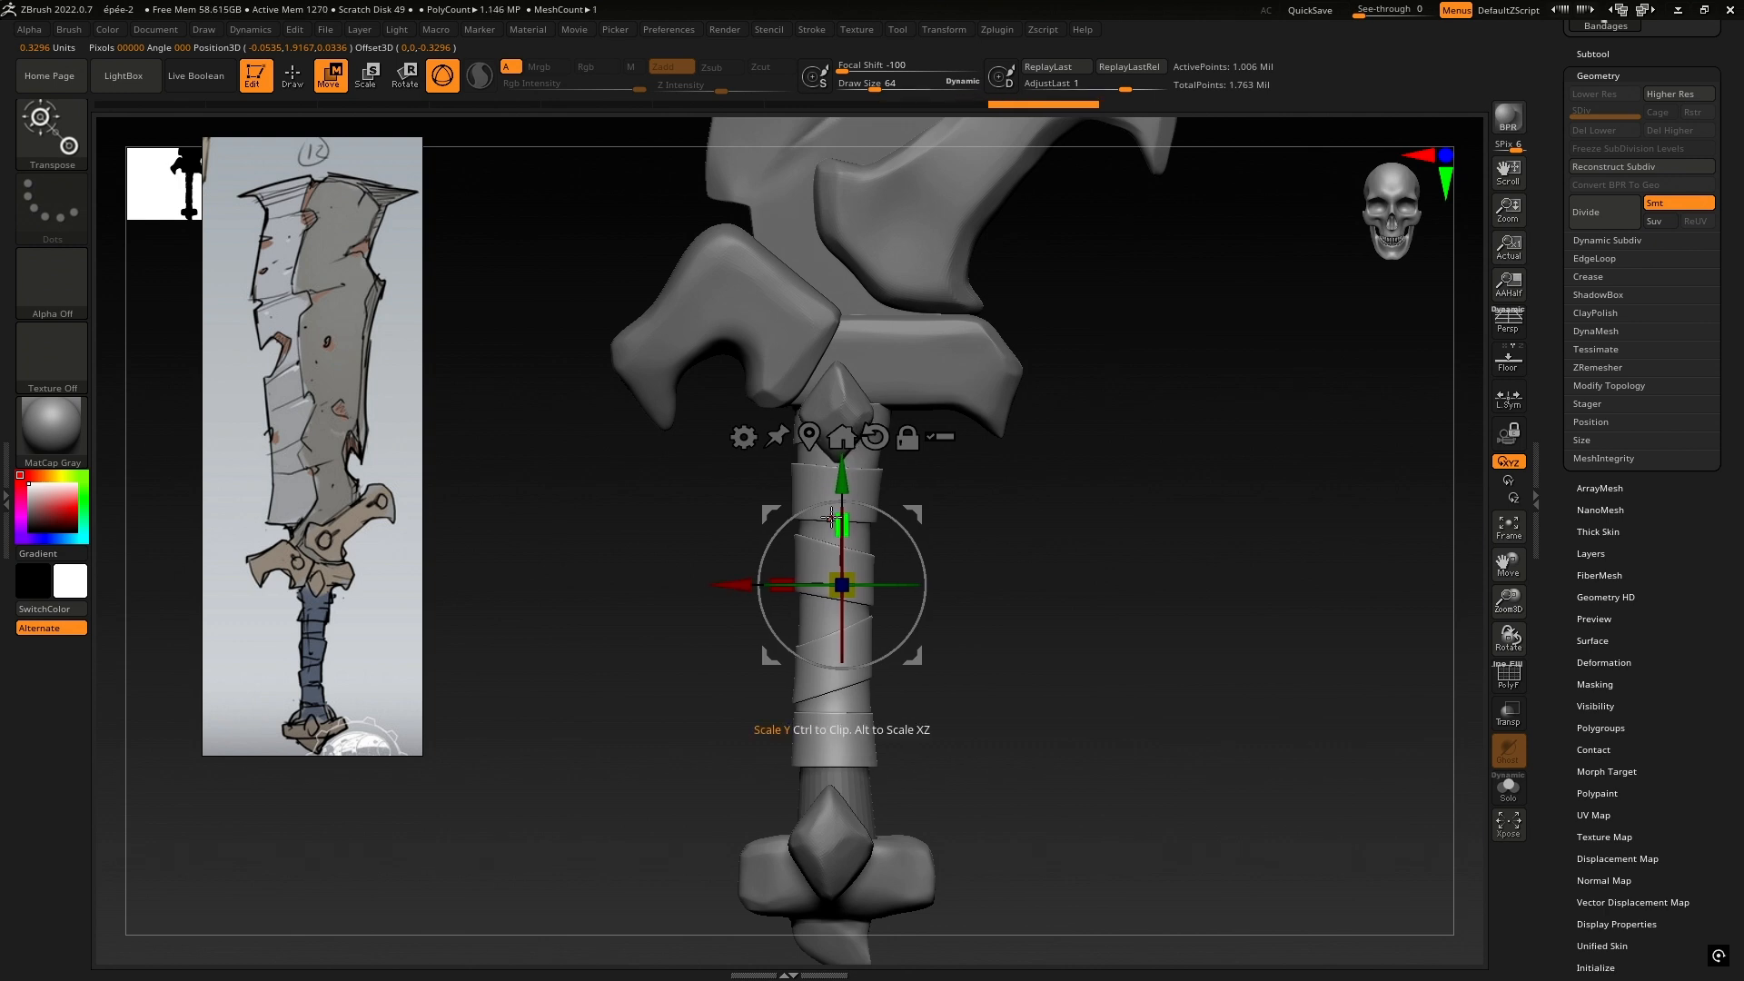
{"action": "mouse_move", "coordinate": [812, 545]}
{"action": "right_mouse_down"}
{"action": "mouse_move", "coordinate": [1023, 512]}
{"action": "mouse_move", "coordinate": [798, 537]}
{"action": "mouse_move", "coordinate": [840, 539]}
{"action": "right_mouse_up"}
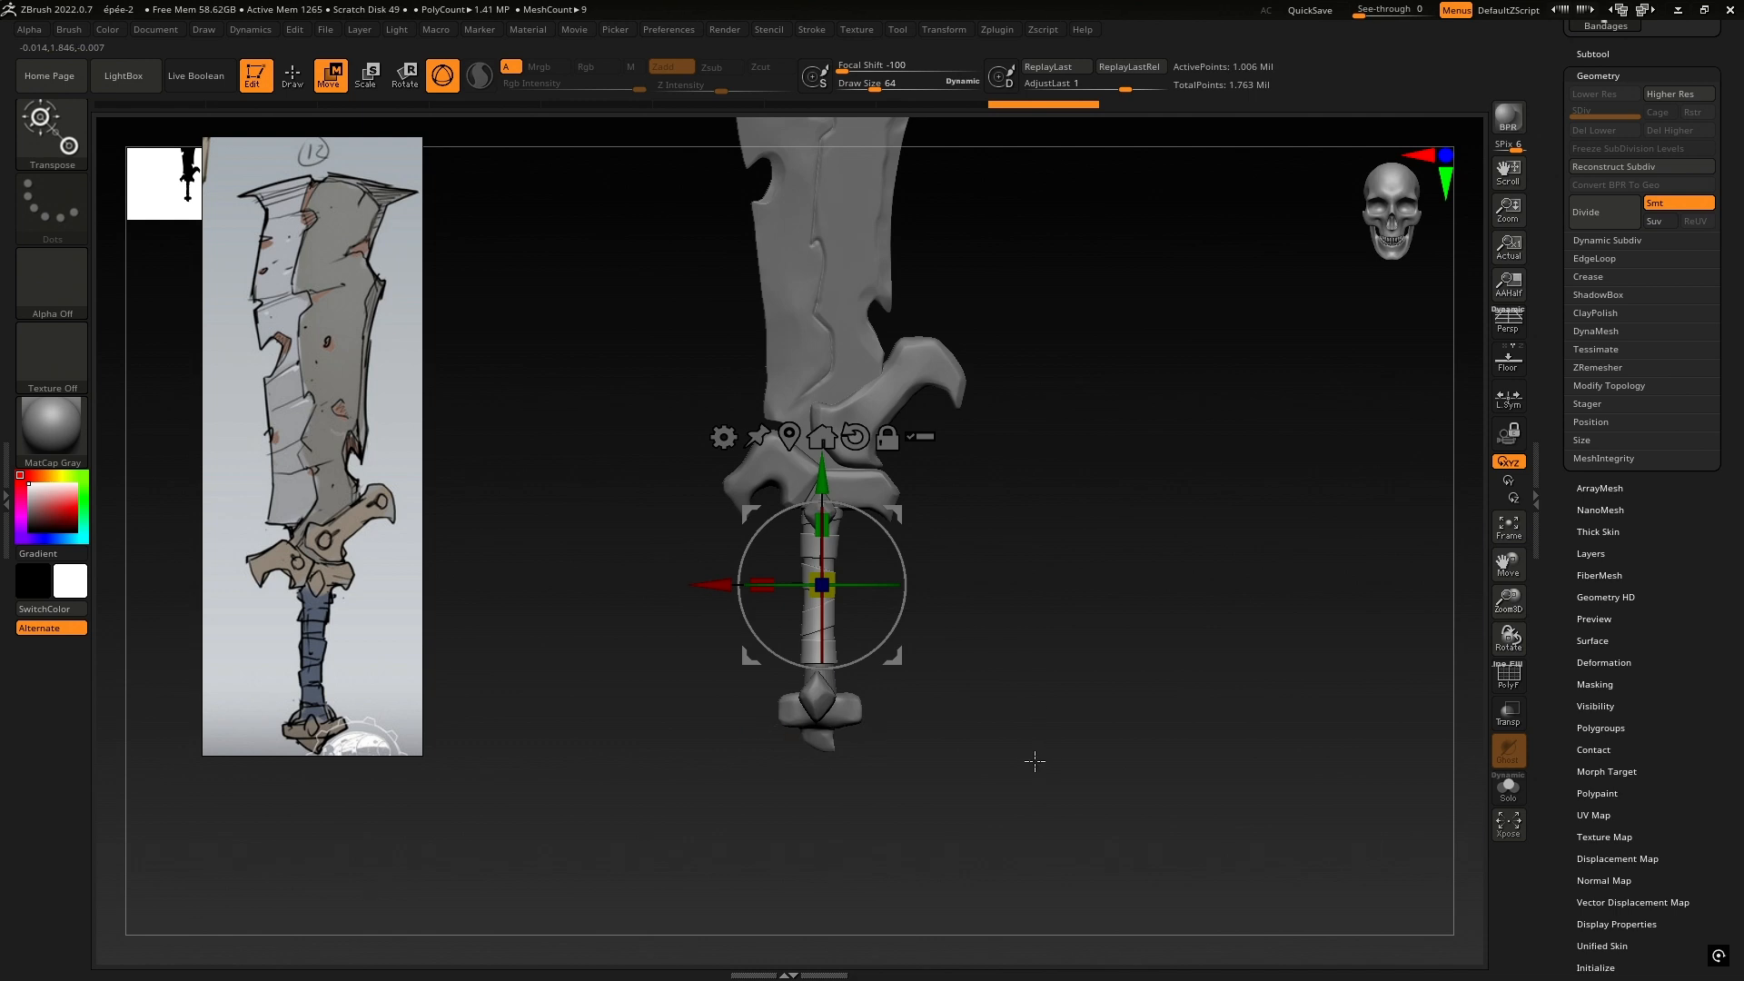
Select the pommel, lower guard piece and Bandages in turn, and examine the guard and bandages with PolyFrame shown
{"action": "left_click", "coordinate": [849, 713], "text": "alt"}
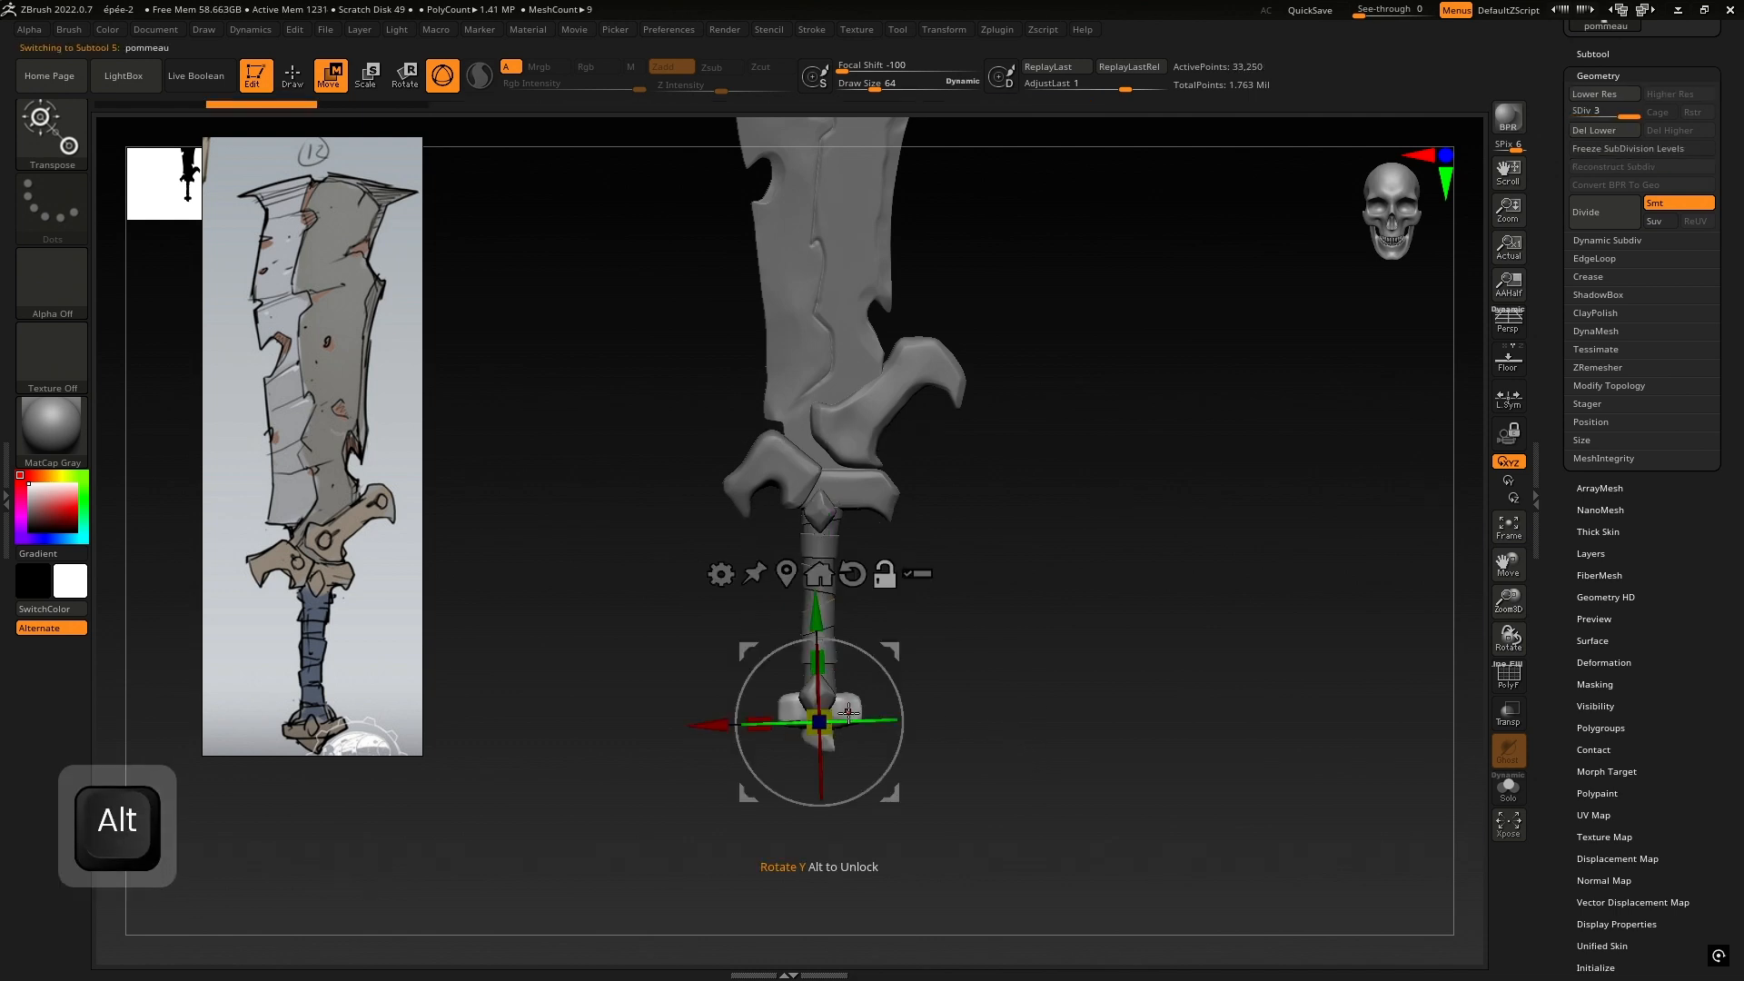
{"action": "left_click", "coordinate": [833, 476], "text": "alt"}
{"action": "right_click_drag", "start_coordinate": [869, 732], "coordinate": [926, 450], "text": "ctrl"}
{"action": "left_click", "coordinate": [1508, 674]}
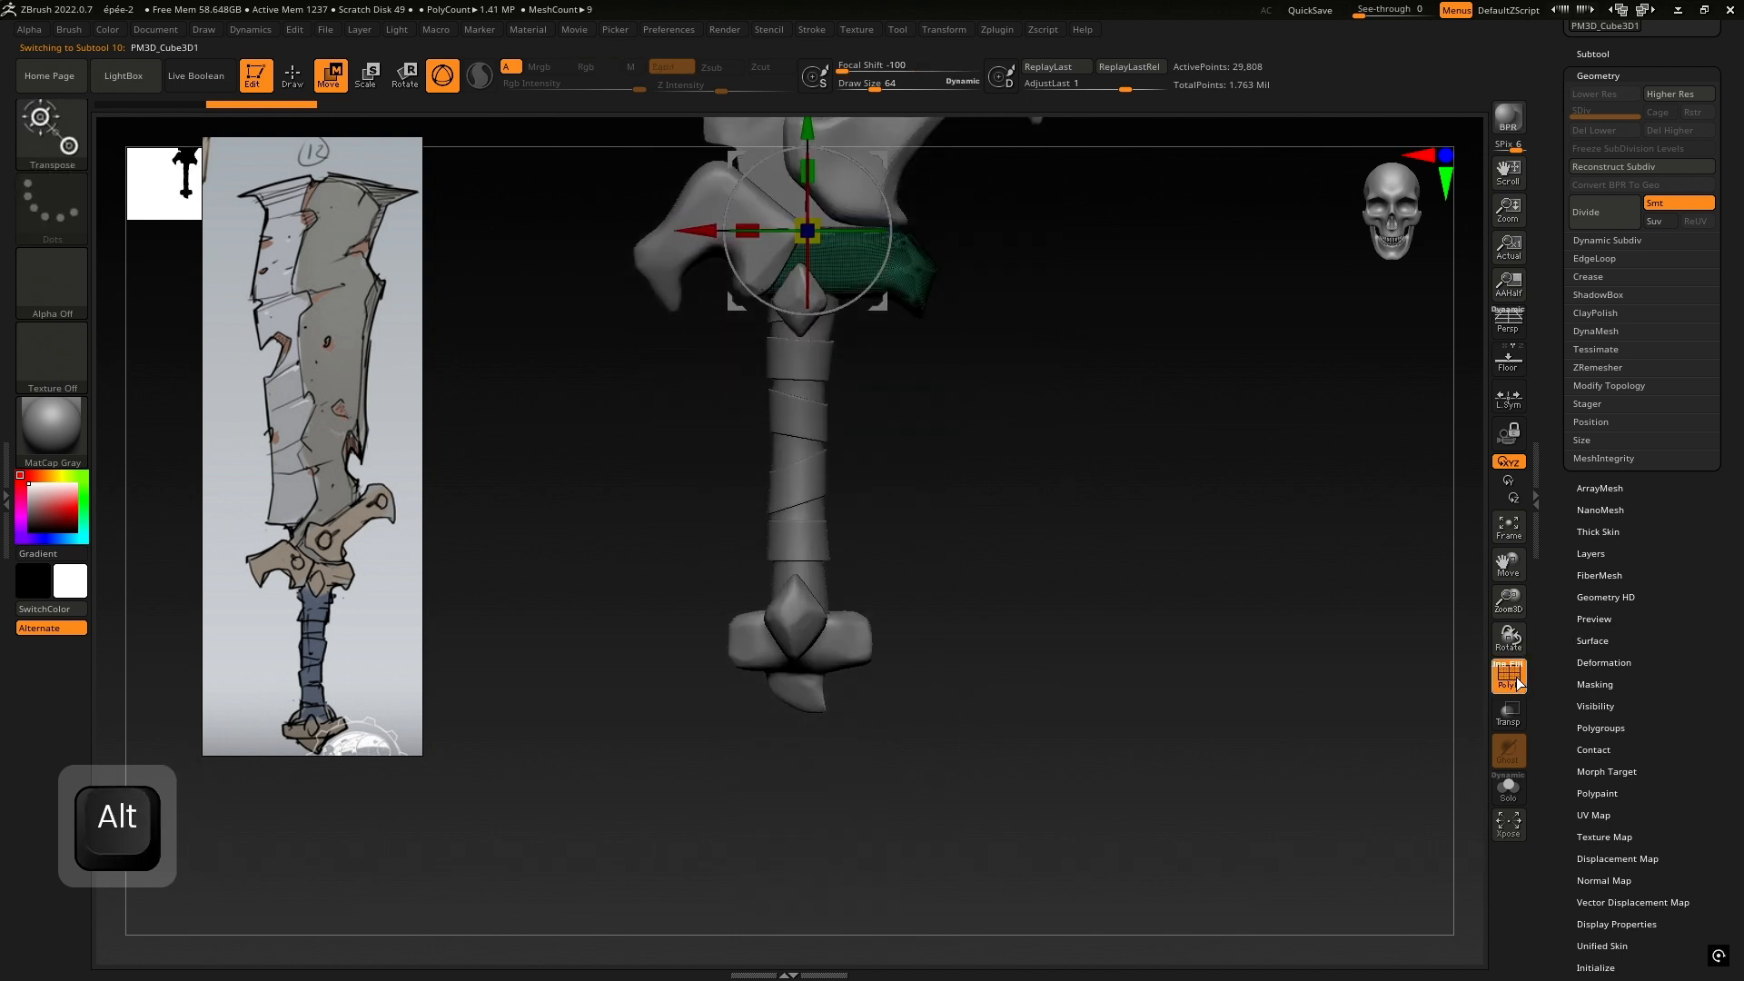
{"action": "left_click", "coordinate": [814, 538], "text": "alt"}
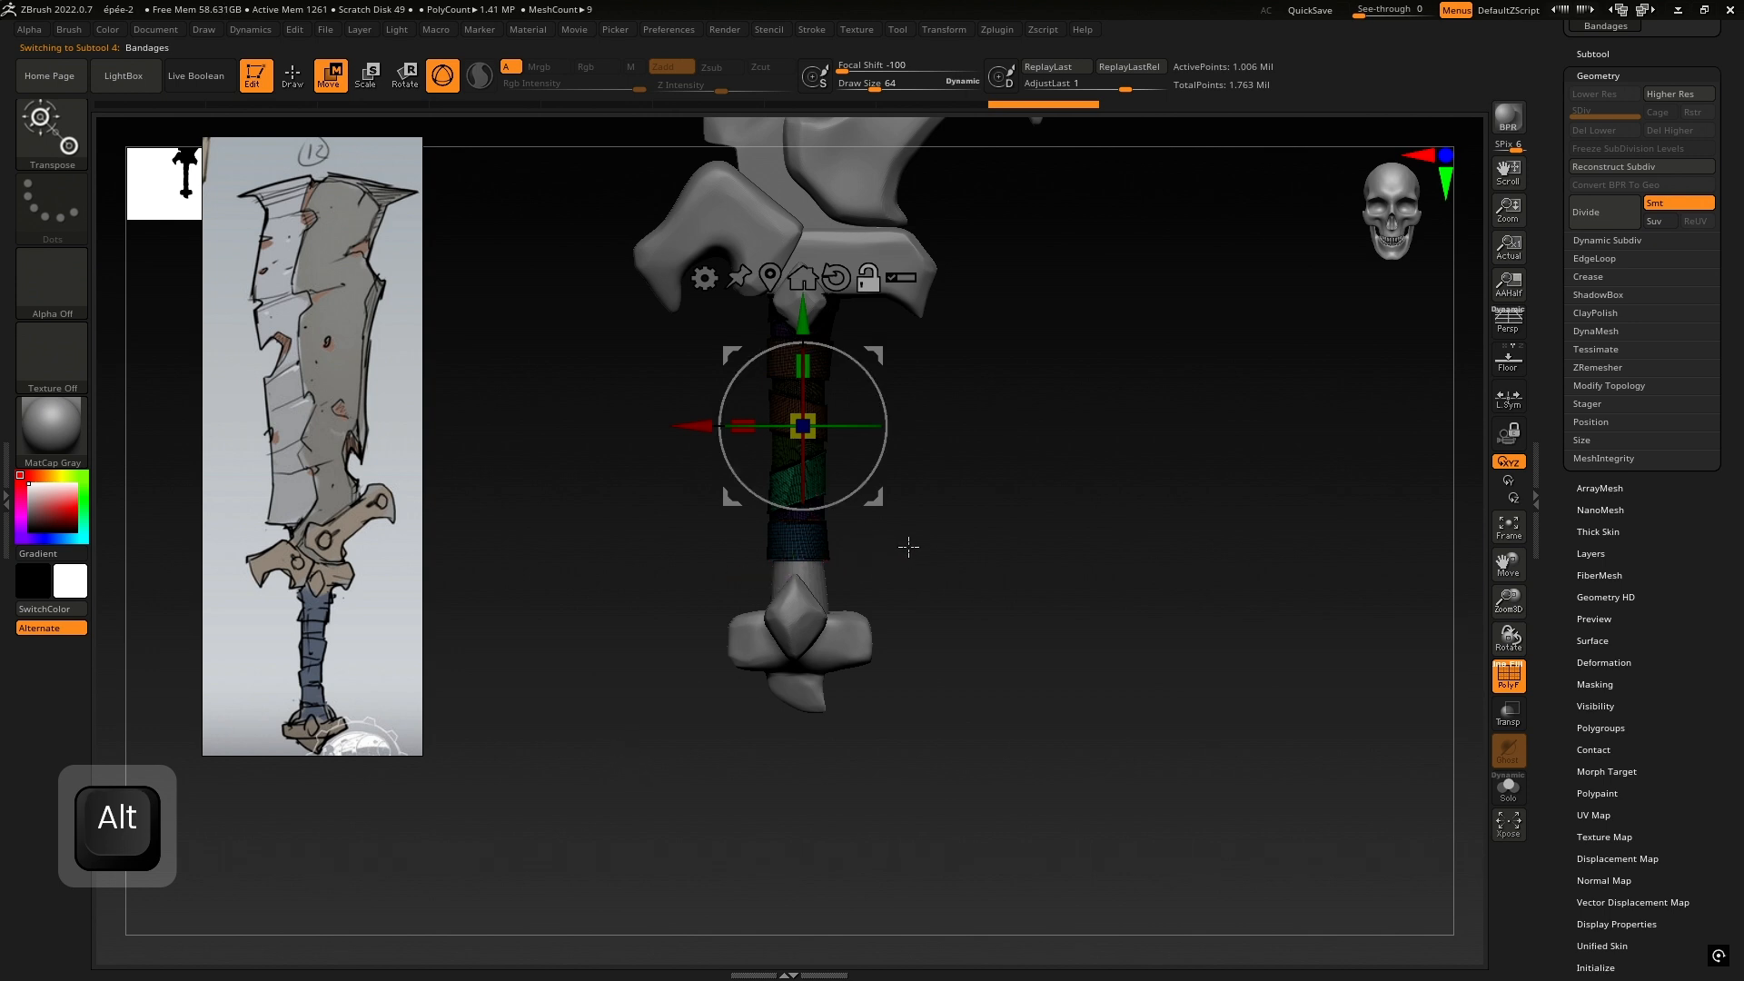
{"action": "mouse_move", "coordinate": [909, 547]}
{"action": "right_mouse_down", "text": "ctrl"}
{"action": "mouse_move", "coordinate": [1055, 521]}
{"action": "mouse_move", "coordinate": [1057, 560]}
{"action": "right_mouse_up", "text": "ctrl"}
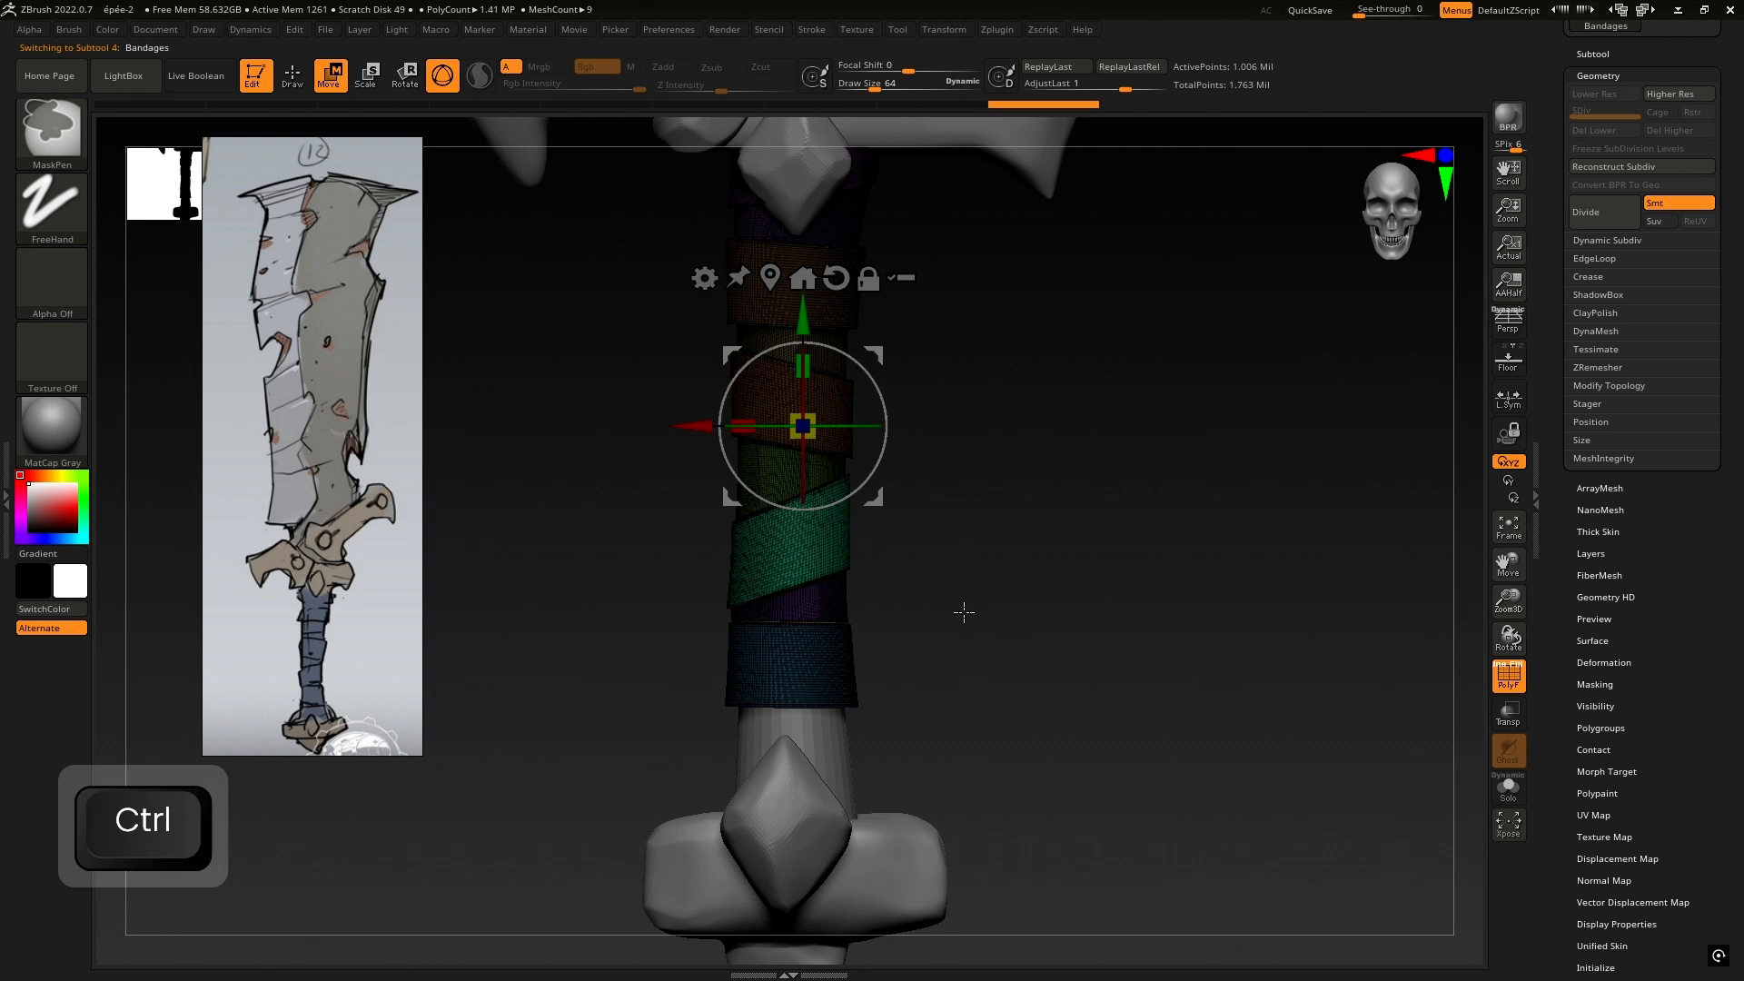
{"action": "mouse_move", "coordinate": [996, 607]}
{"action": "right_mouse_down"}
{"action": "mouse_move", "coordinate": [941, 674]}
{"action": "mouse_move", "coordinate": [976, 619]}
{"action": "mouse_move", "coordinate": [1127, 611]}
{"action": "mouse_move", "coordinate": [981, 650]}
{"action": "mouse_move", "coordinate": [1024, 630]}
{"action": "mouse_move", "coordinate": [824, 618]}
{"action": "right_mouse_up"}
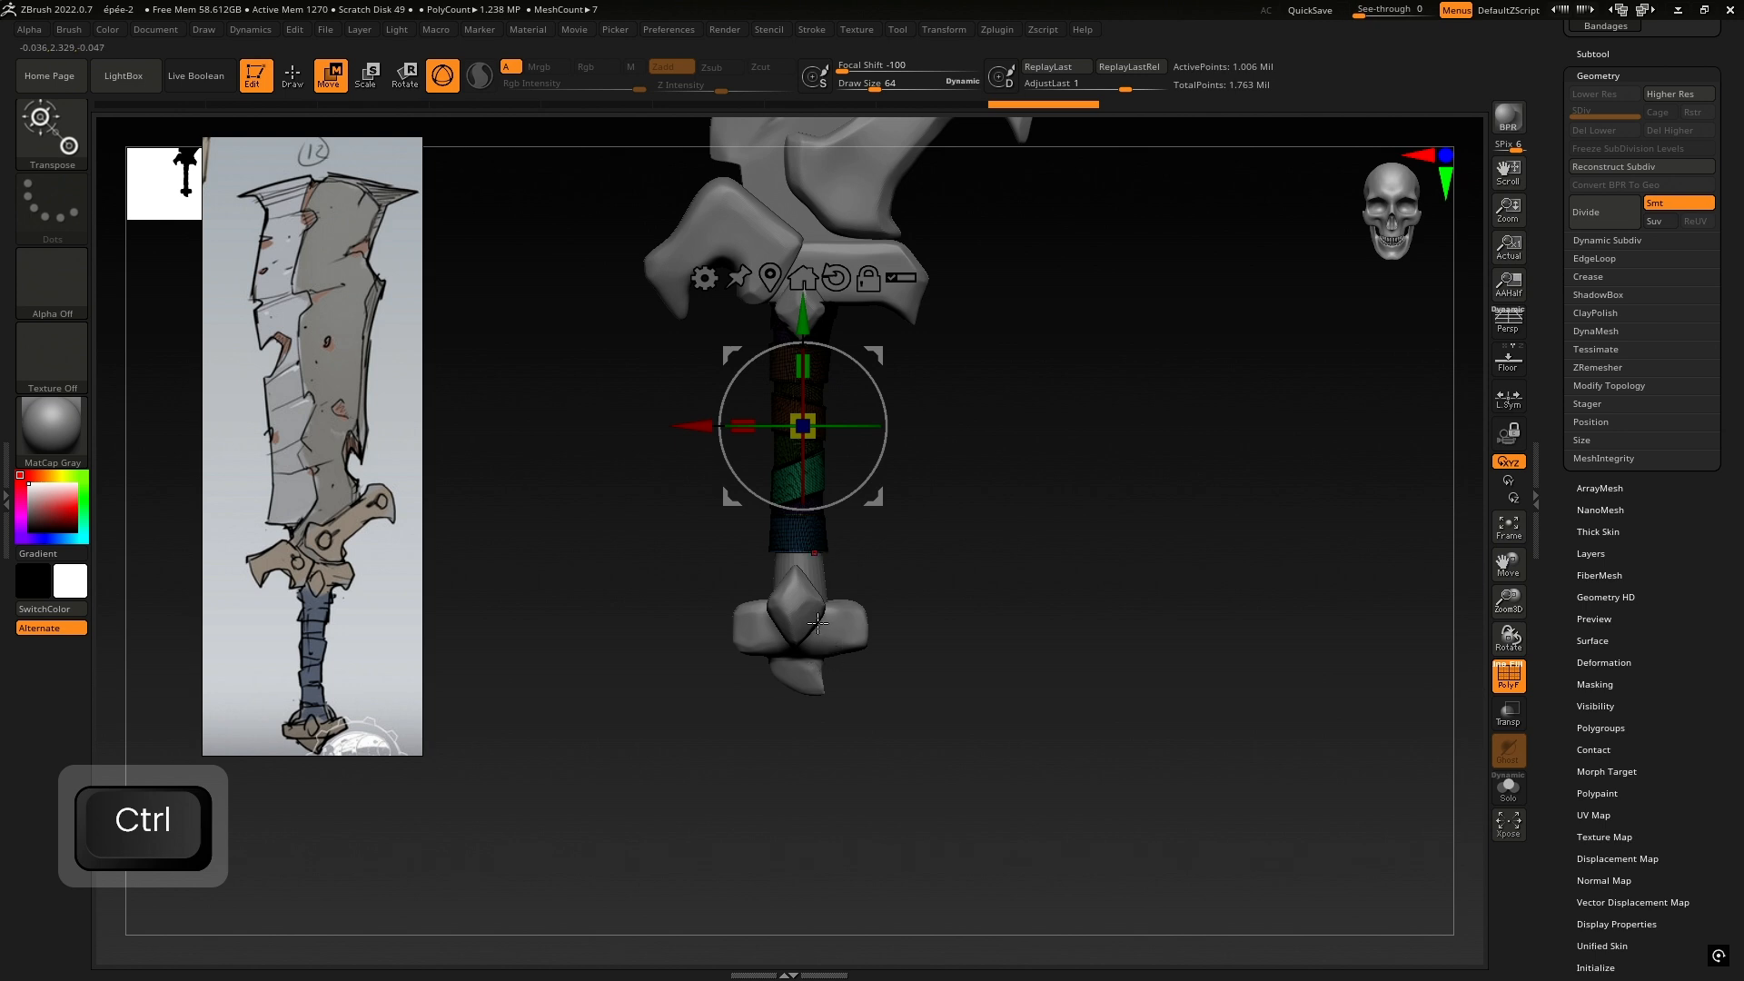
Move the pommel, its diamond and its lower tip together up the handle by transposing all selected subtools, and turn off multi-subtool transposing
{"action": "left_click", "coordinate": [817, 622], "text": "alt"}
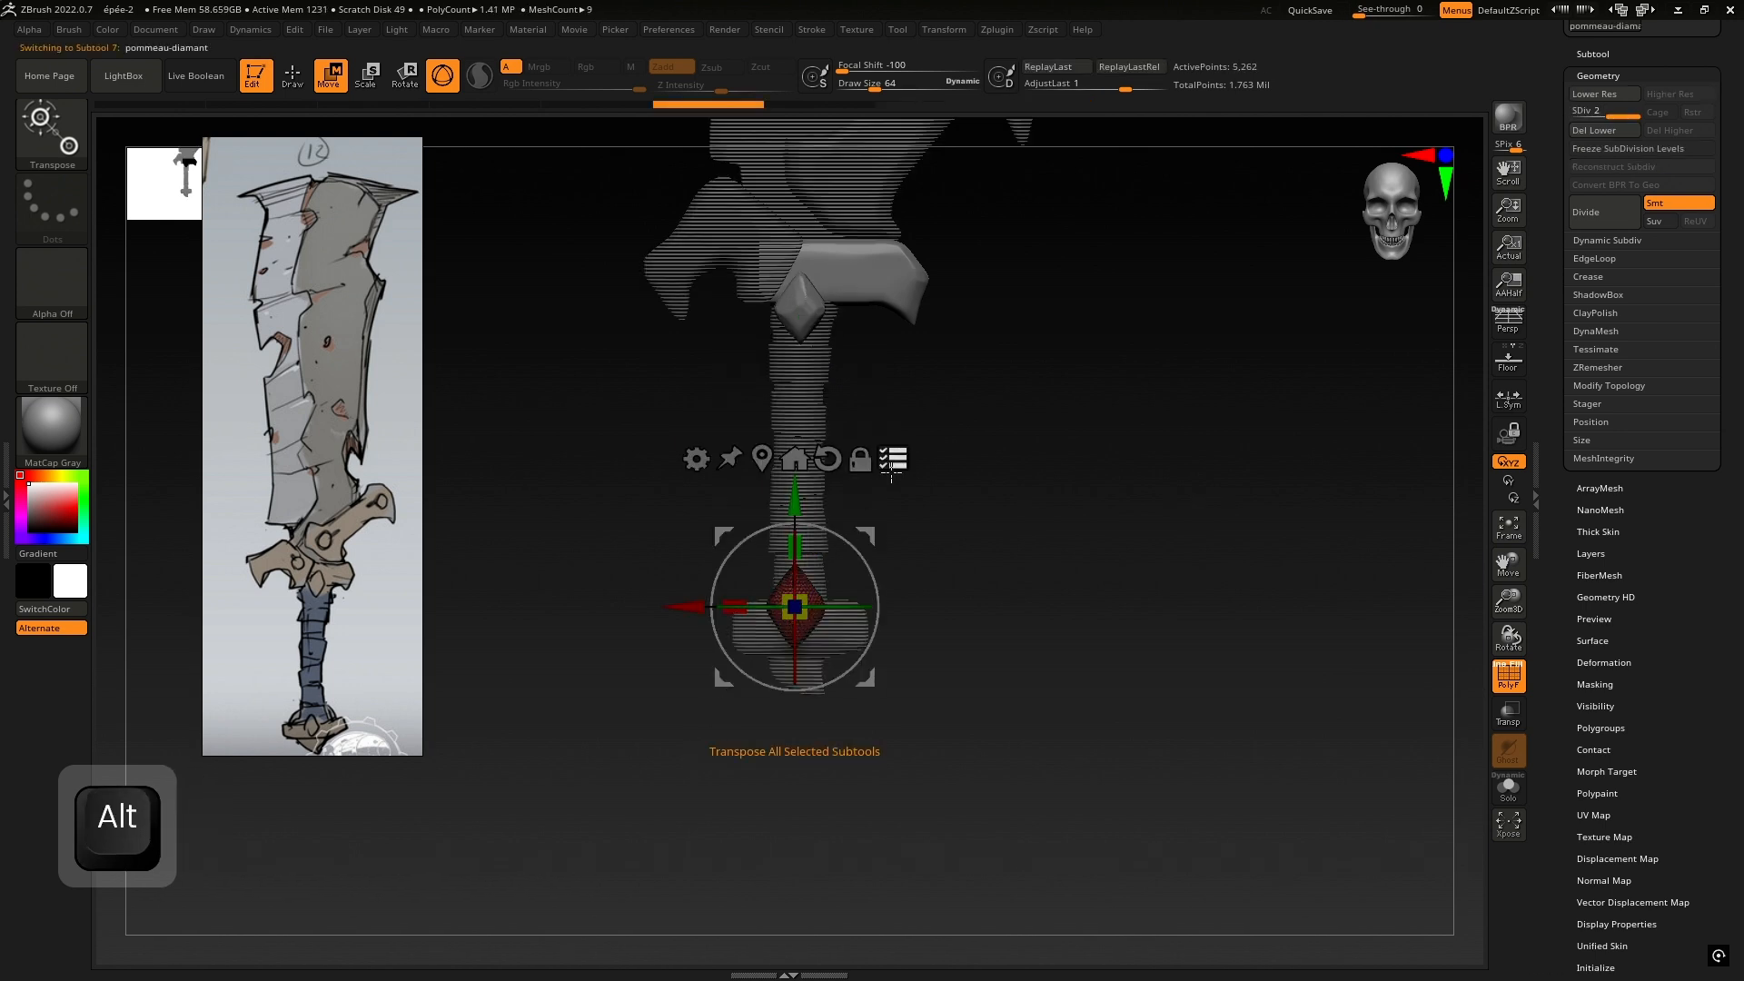
{"action": "key", "text": "ctrl+shift"}
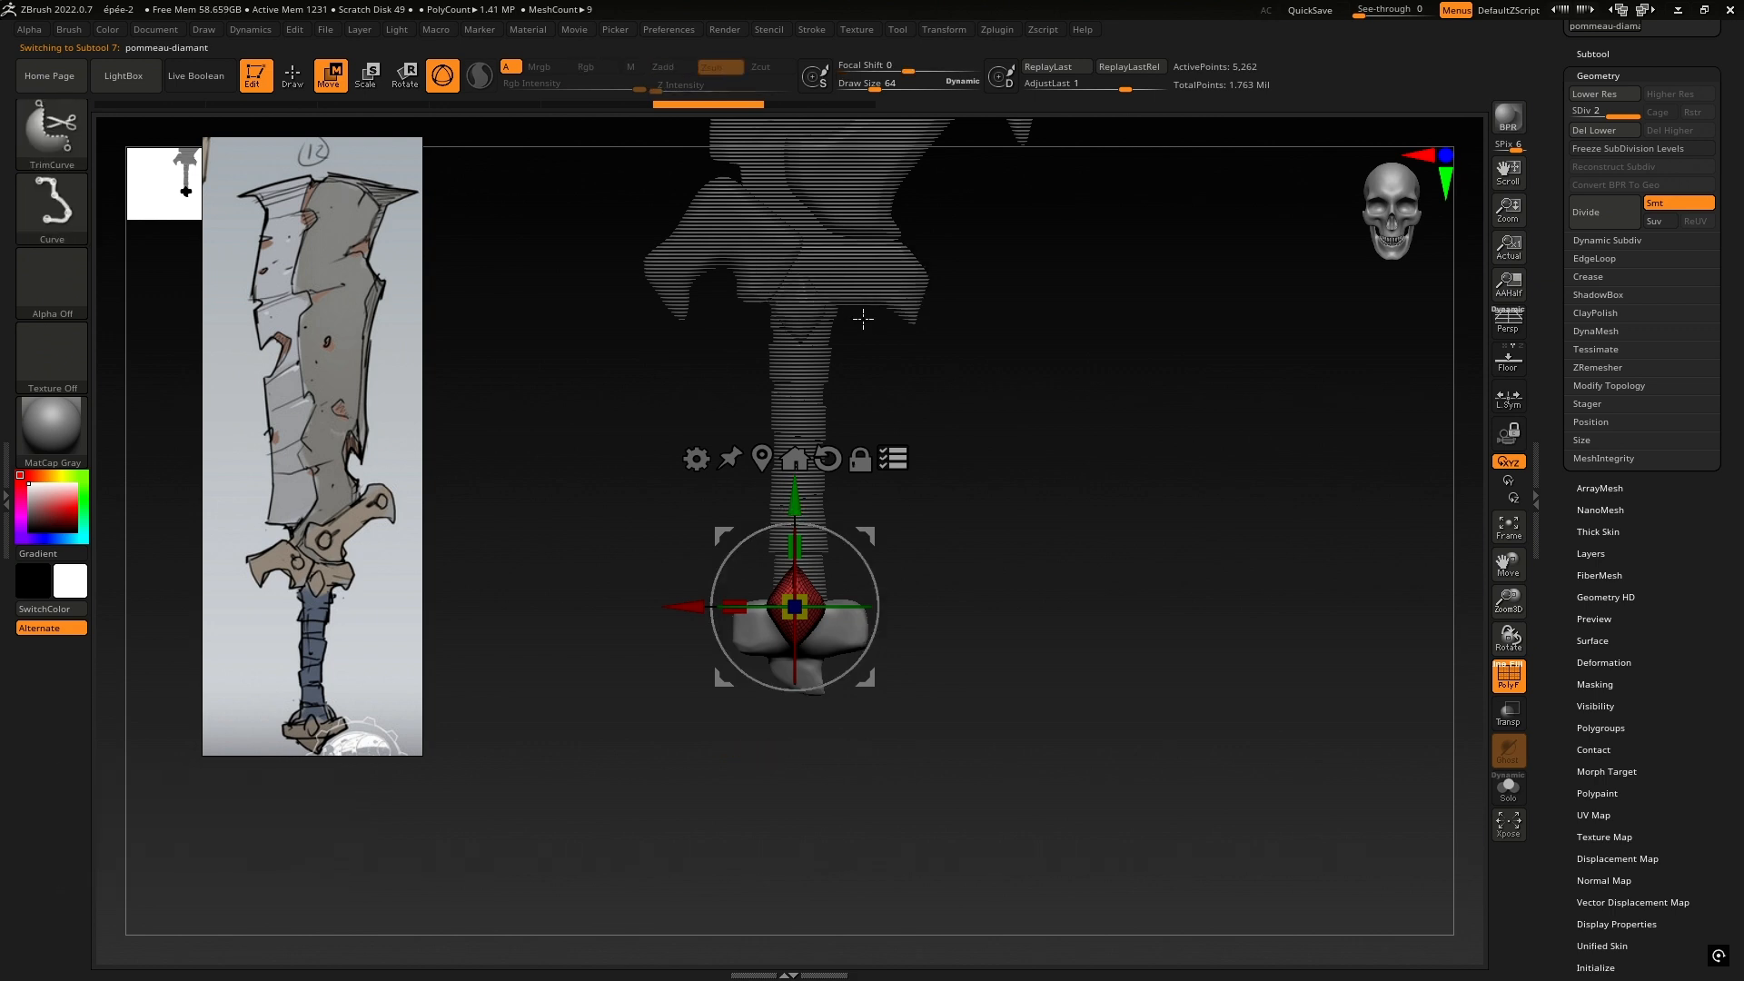
{"action": "right_click_drag", "start_coordinate": [994, 400], "coordinate": [1145, 570], "text": "alt"}
{"action": "left_click_drag", "start_coordinate": [834, 471], "coordinate": [833, 374]}
{"action": "right_click_drag", "start_coordinate": [945, 609], "coordinate": [903, 491], "text": "ctrl"}
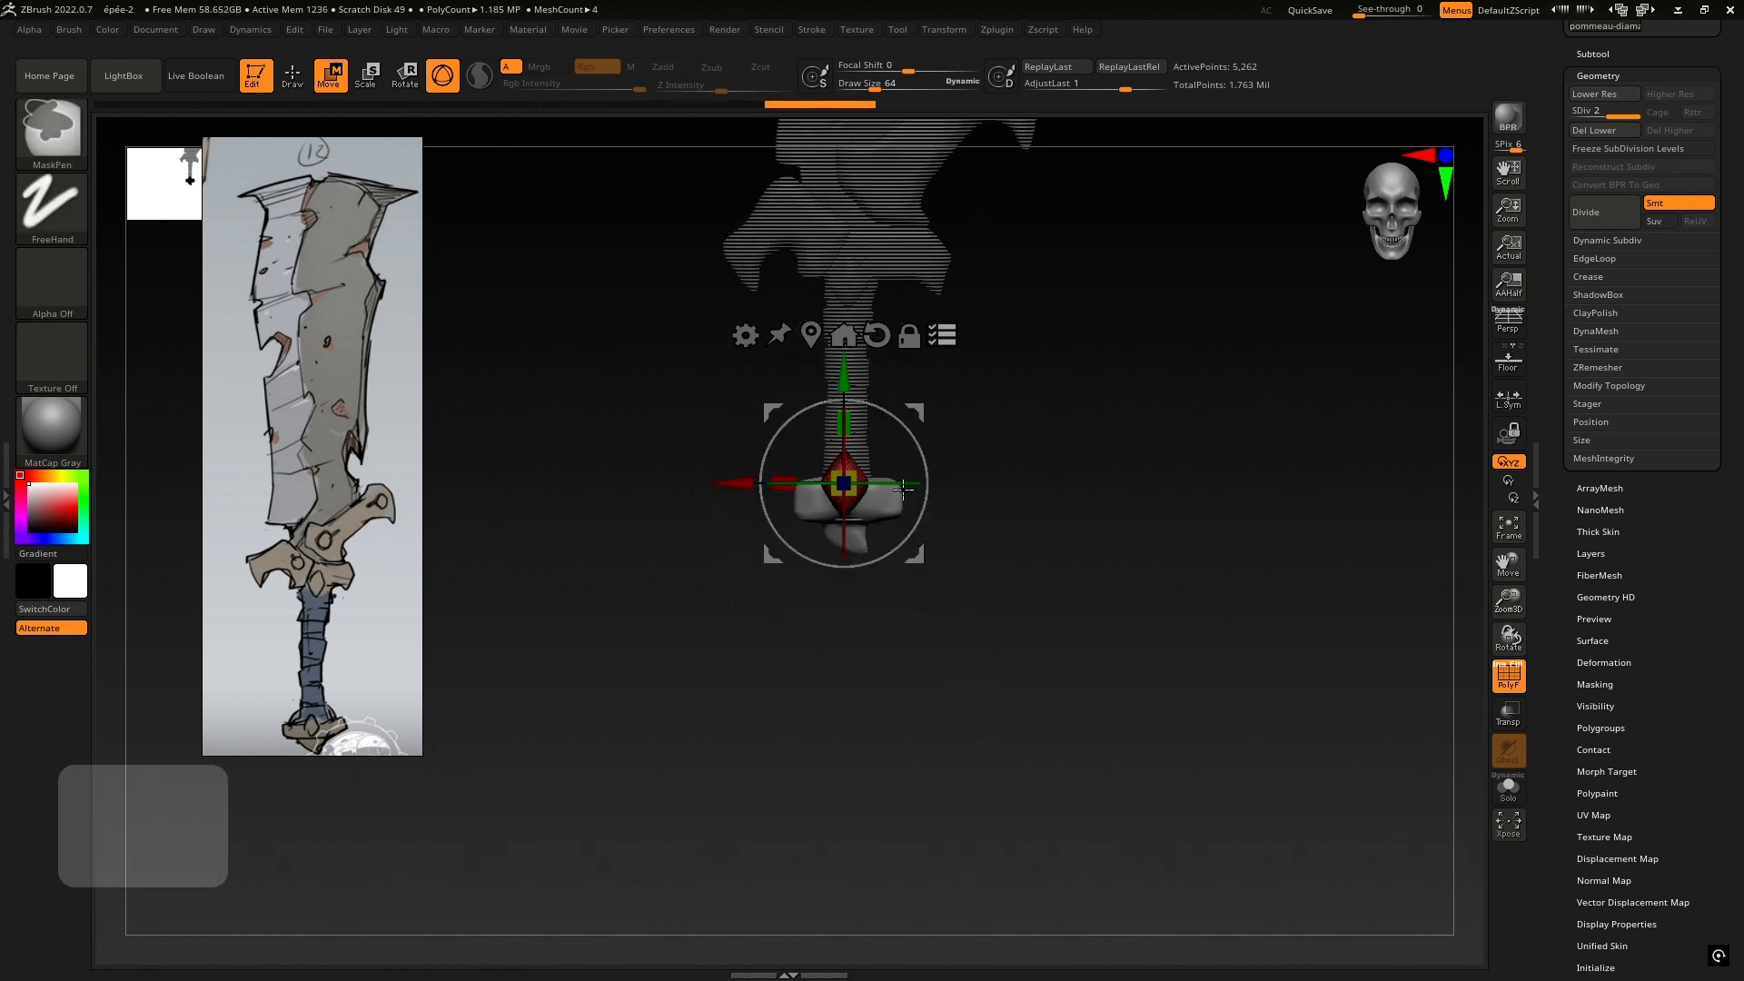
{"action": "left_click", "coordinate": [942, 336]}
Select the Manche handle core and trim off its lower end where it protrudes beneath the pommel
{"action": "right_click_drag", "start_coordinate": [1016, 518], "coordinate": [910, 625], "text": "ctrl"}
{"action": "right_click_drag", "start_coordinate": [766, 756], "coordinate": [1079, 685], "text": "ctrl"}
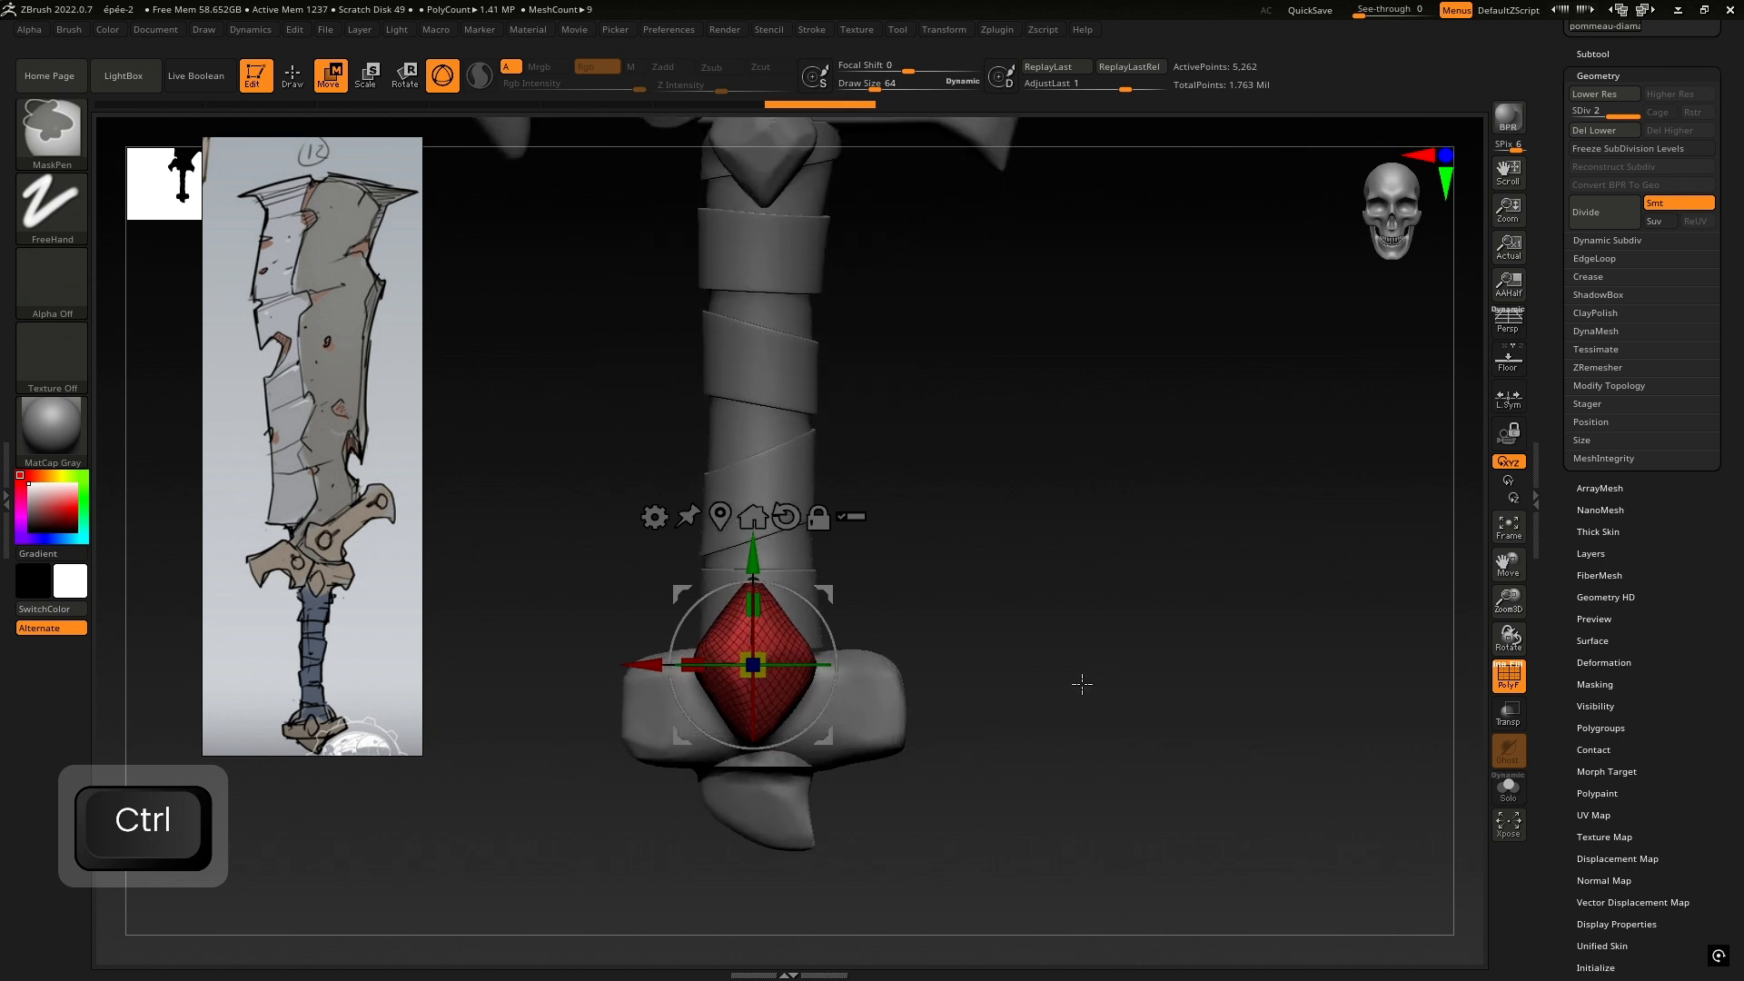
{"action": "right_click_drag", "start_coordinate": [958, 722], "coordinate": [1054, 527], "text": "alt"}
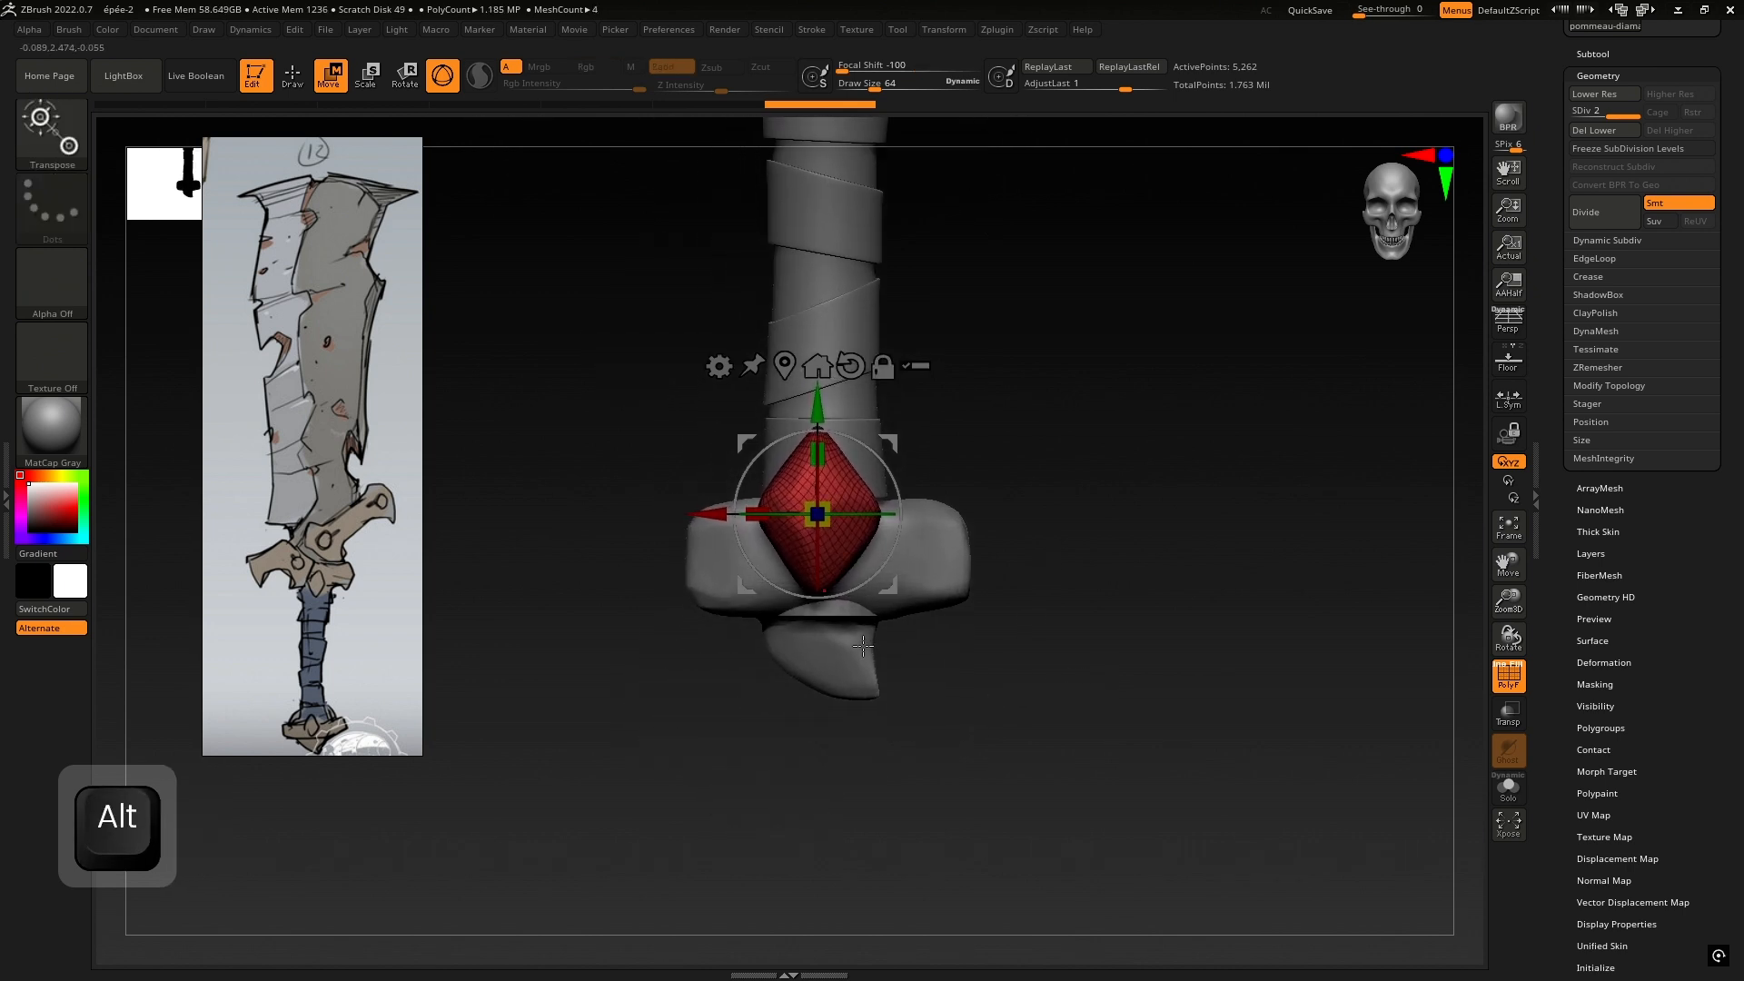
{"action": "left_click", "coordinate": [838, 608], "text": "alt"}
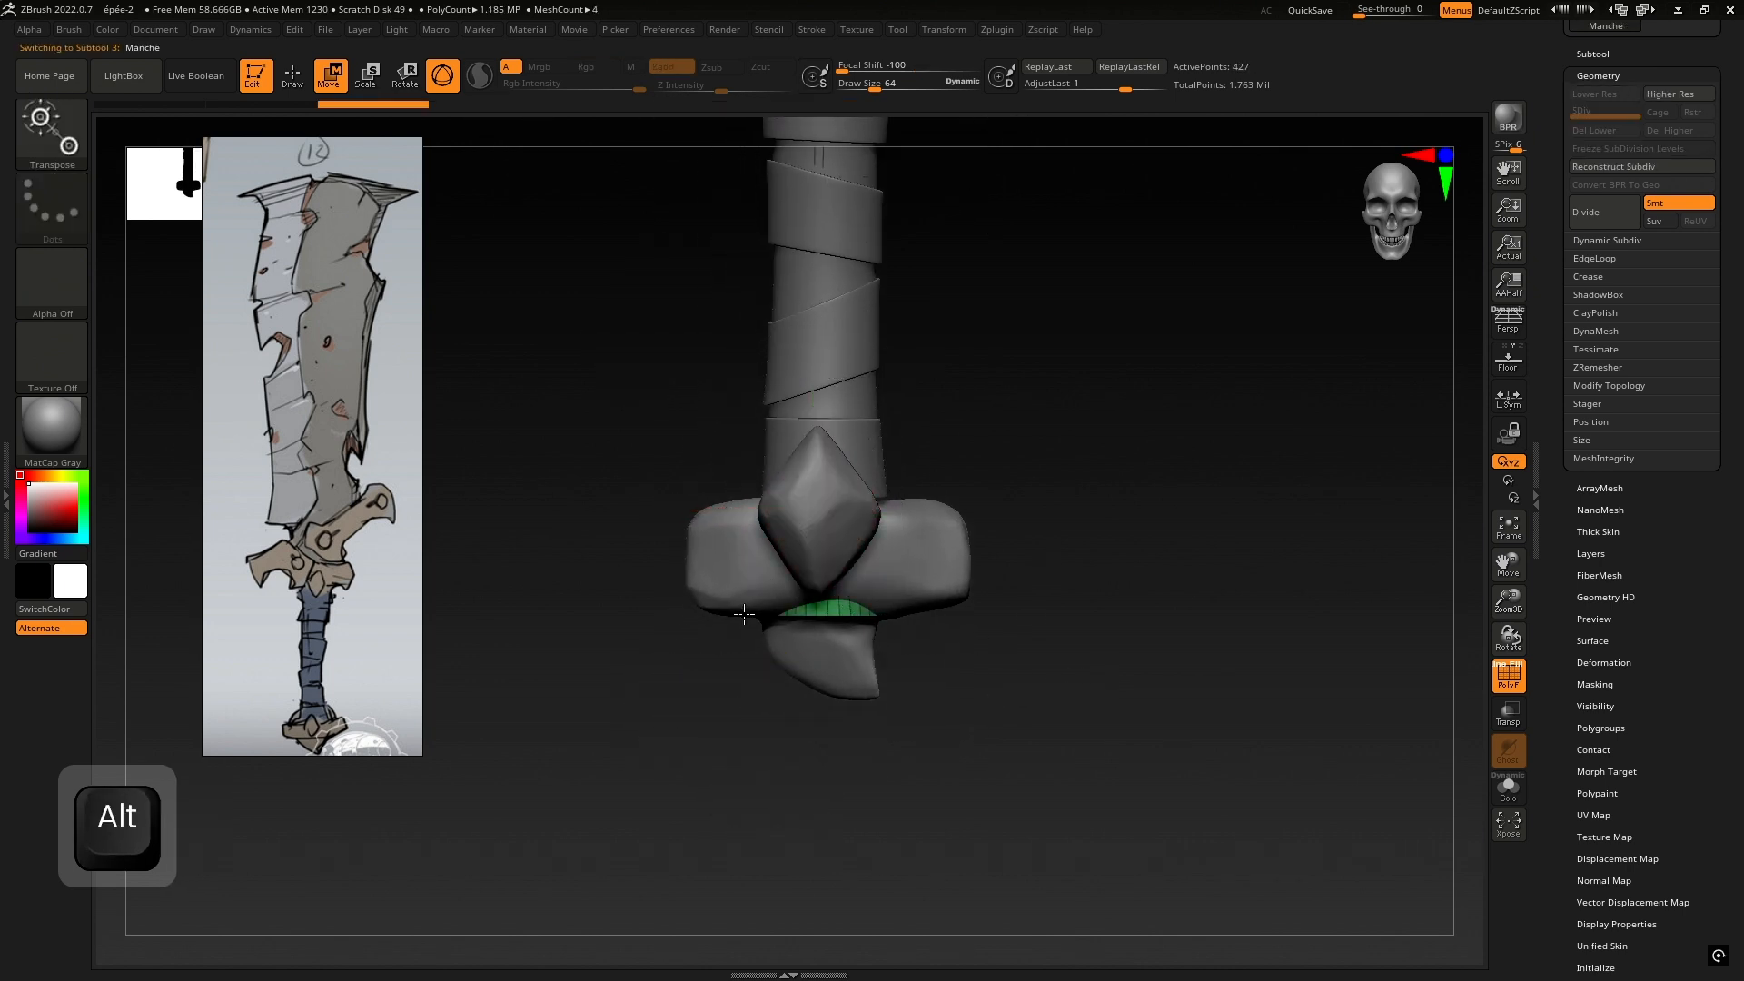
{"action": "mouse_move", "coordinate": [537, 590]}
{"action": "left_mouse_down", "text": "ctrl+shift"}
{"action": "mouse_move", "coordinate": [1145, 603]}
{"action": "mouse_move", "coordinate": [591, 728]}
{"action": "mouse_move", "coordinate": [514, 723]}
{"action": "mouse_move", "coordinate": [182, 582]}
{"action": "mouse_move", "coordinate": [88, 602]}
{"action": "mouse_move", "coordinate": [701, 600]}
{"action": "mouse_move", "coordinate": [666, 568]}
{"action": "left_mouse_up", "text": "ctrl+shift"}
{"action": "key", "text": "space"}
{"action": "left_click_drag", "start_coordinate": [1008, 542], "coordinate": [1282, 609]}
Examine the assembled sword from several sides, comparing the guard, handle and blade proportions with the reference sketch
{"action": "right_click_drag", "start_coordinate": [1008, 699], "coordinate": [874, 482], "text": "ctrl"}
{"action": "right_click_drag", "start_coordinate": [913, 237], "coordinate": [771, 627], "text": "alt"}
{"action": "right_click_drag", "start_coordinate": [959, 341], "coordinate": [947, 512], "text": "alt"}
{"action": "left_click_drag", "start_coordinate": [947, 512], "coordinate": [991, 499], "text": "shift"}
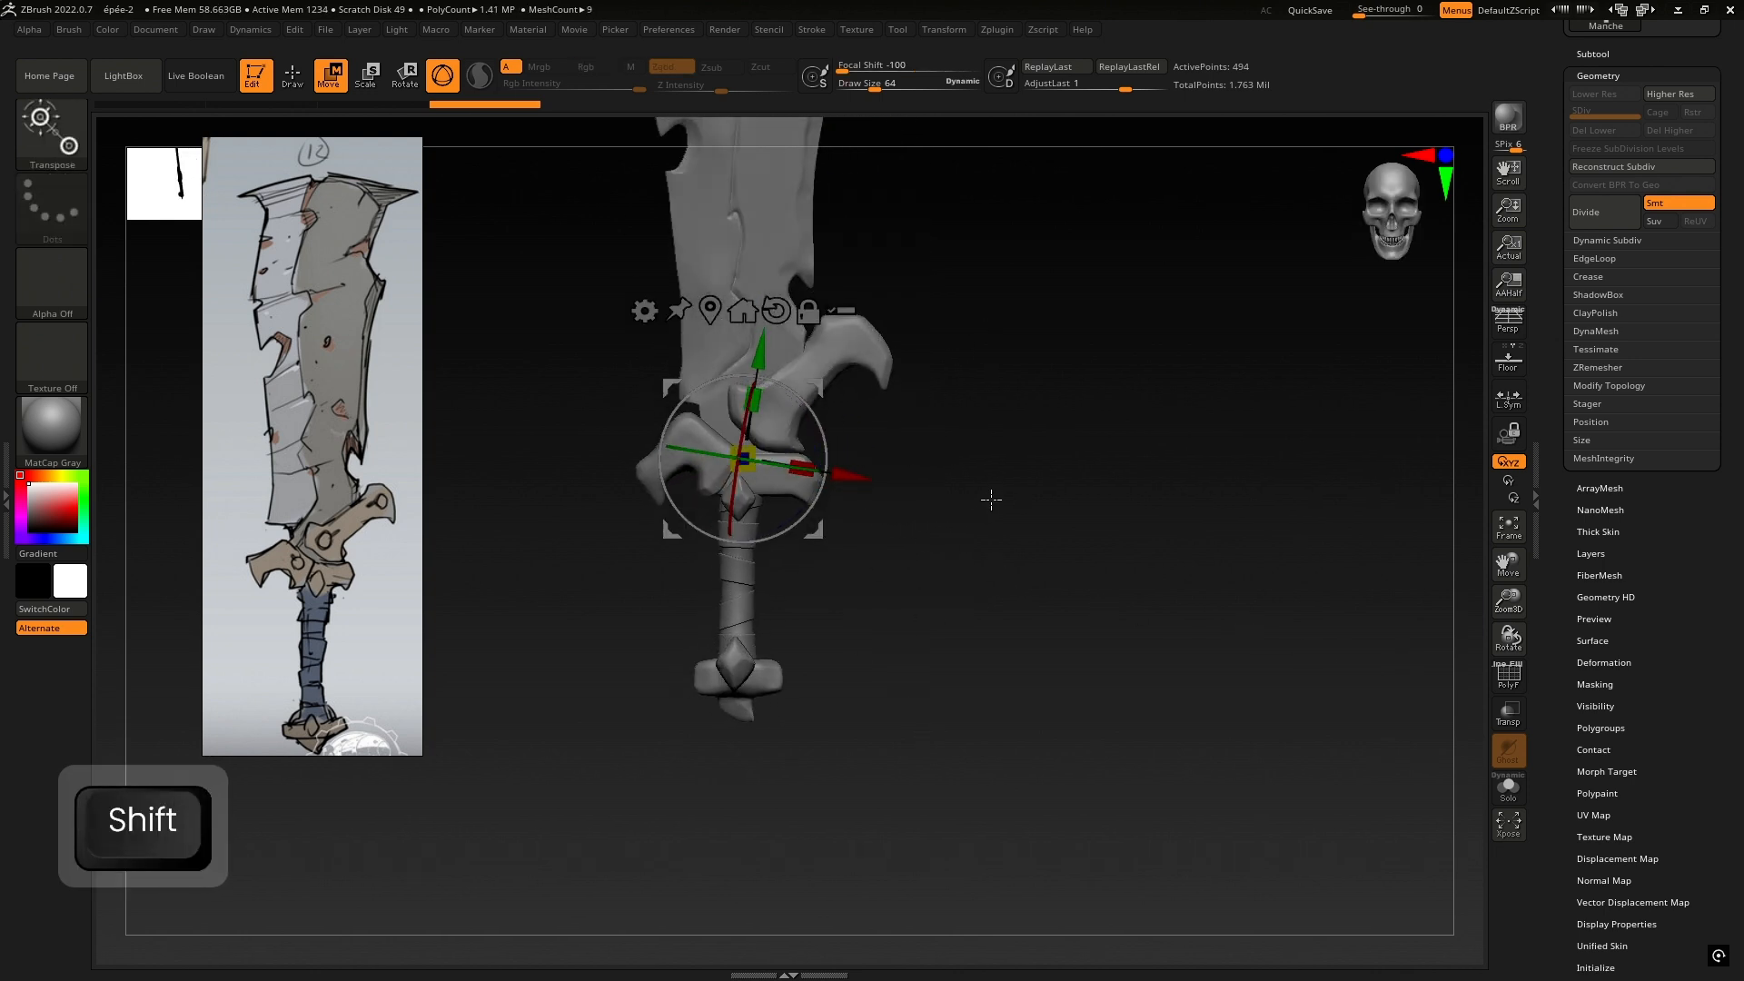
{"action": "right_click_drag", "start_coordinate": [1001, 473], "coordinate": [1116, 529], "text": "ctrl"}
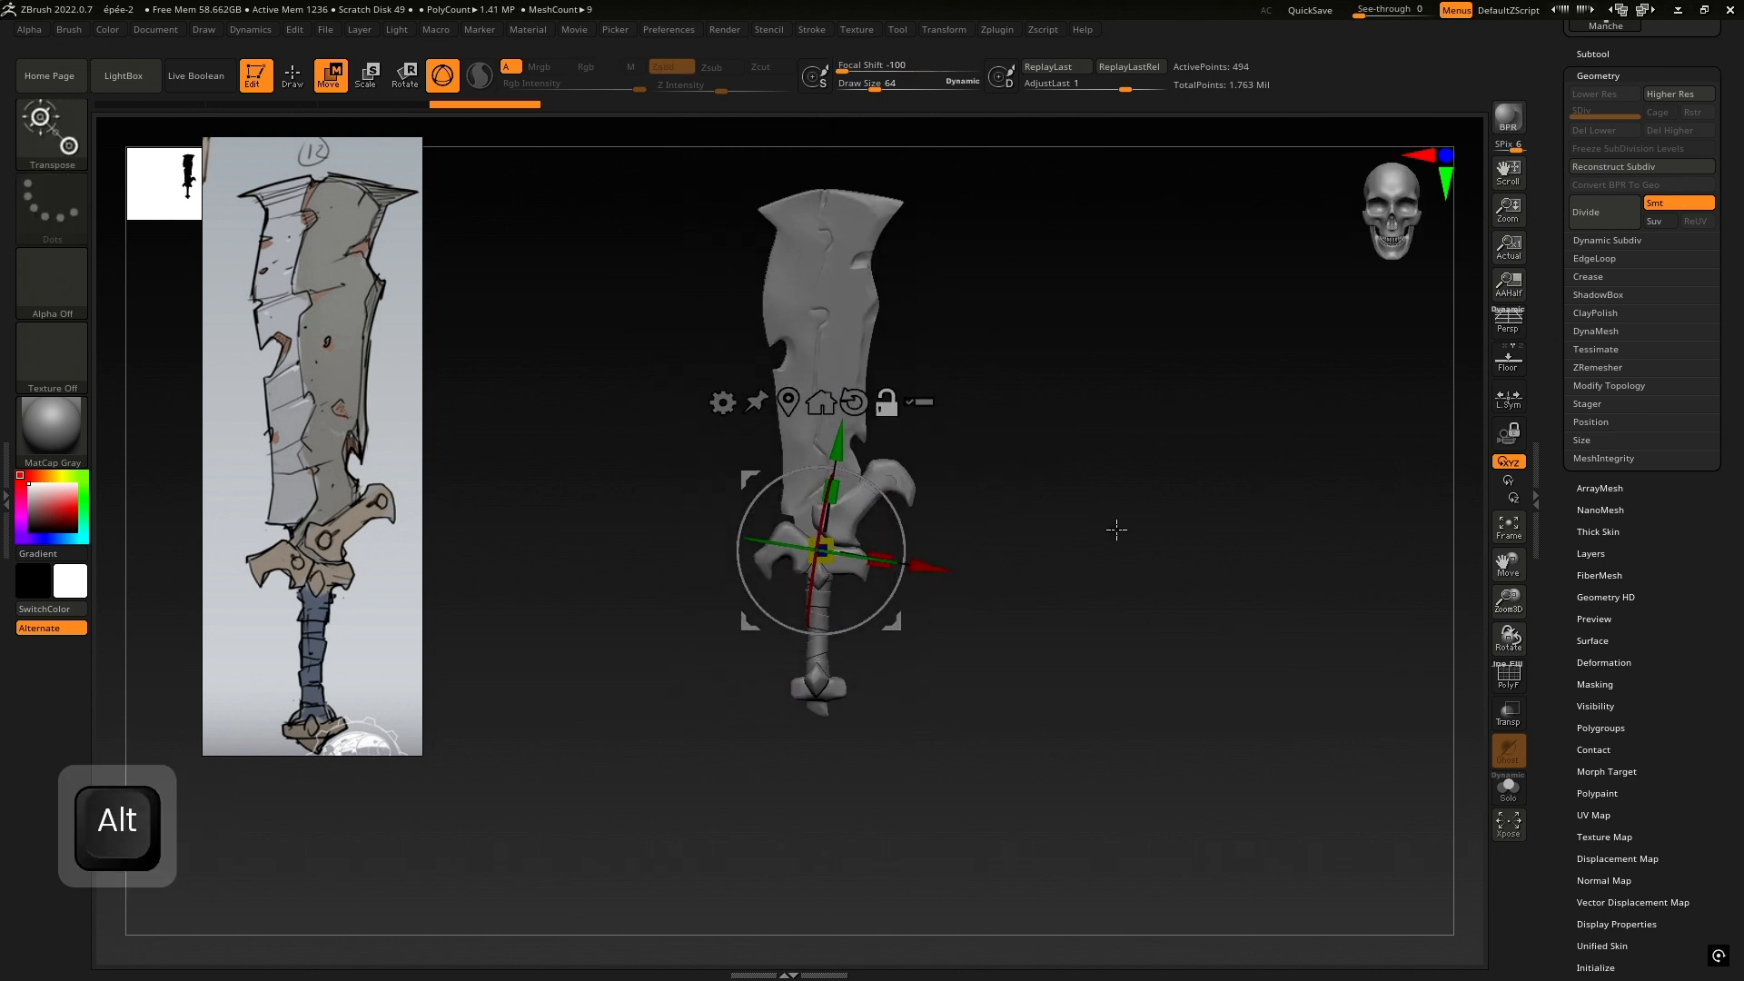
{"action": "mouse_move", "coordinate": [1120, 490]}
{"action": "left_mouse_down"}
{"action": "mouse_move", "coordinate": [934, 521]}
{"action": "mouse_move", "coordinate": [1110, 482]}
{"action": "left_mouse_up"}
{"action": "key", "text": "ctrl"}
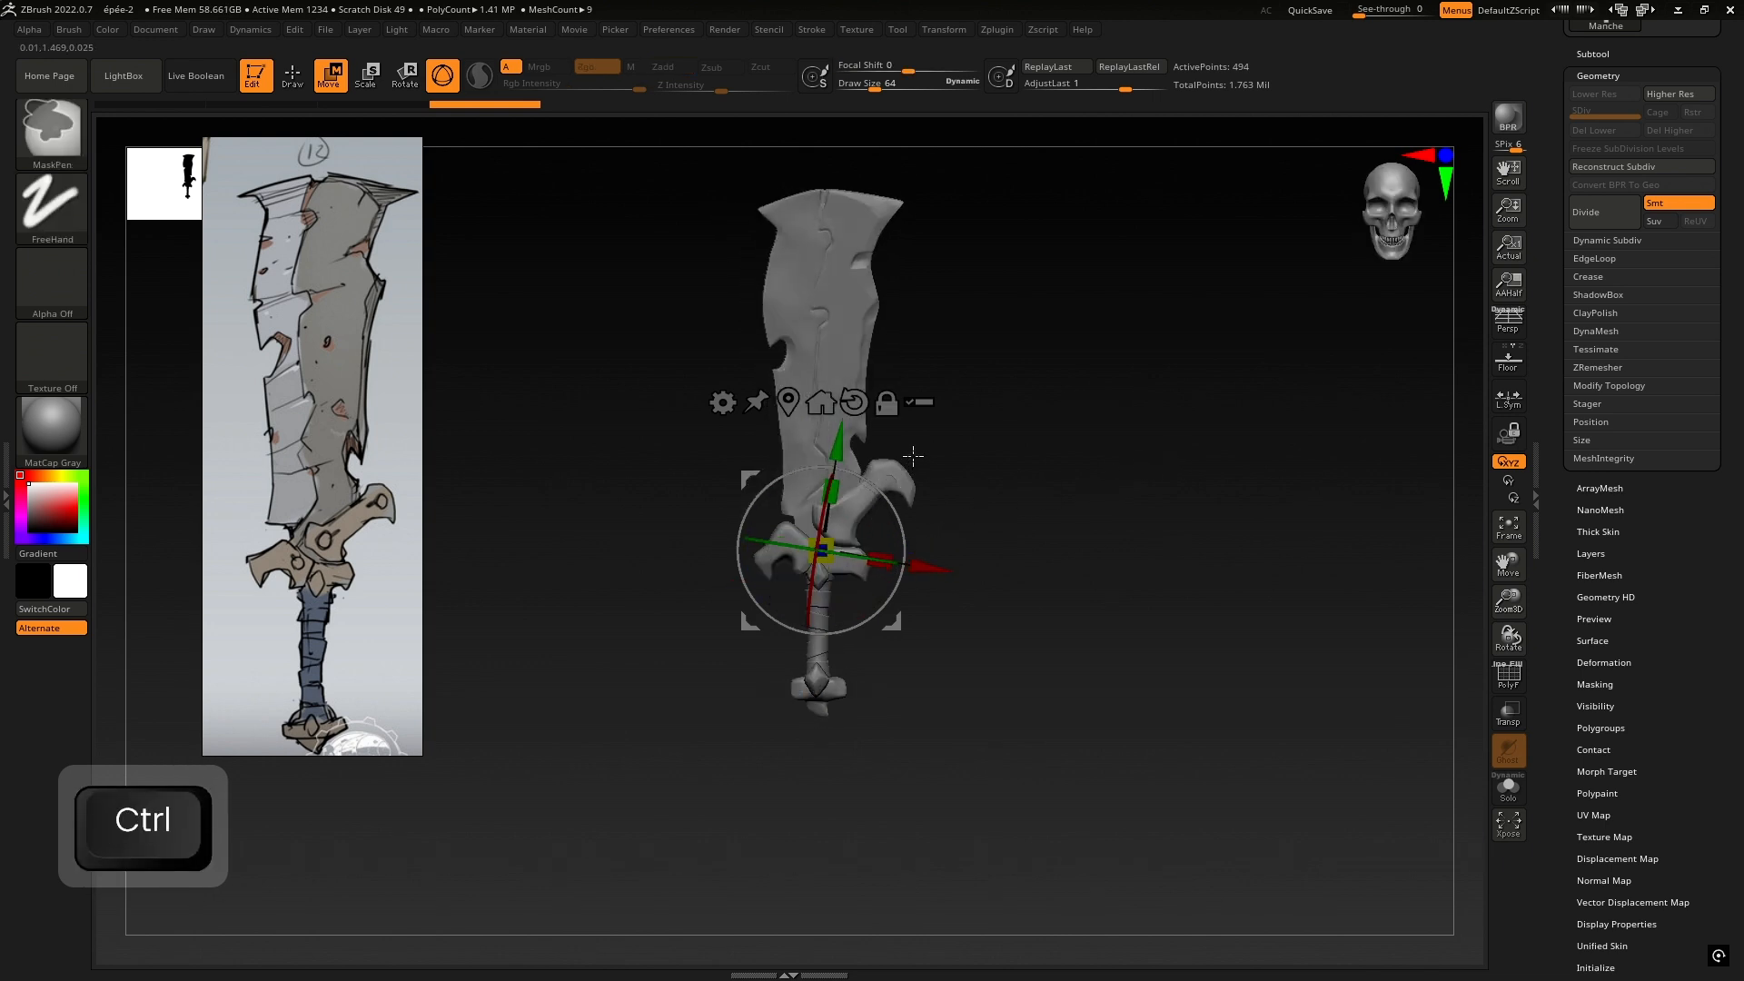
{"action": "right_click_drag", "start_coordinate": [938, 457], "coordinate": [1022, 531], "text": "ctrl"}
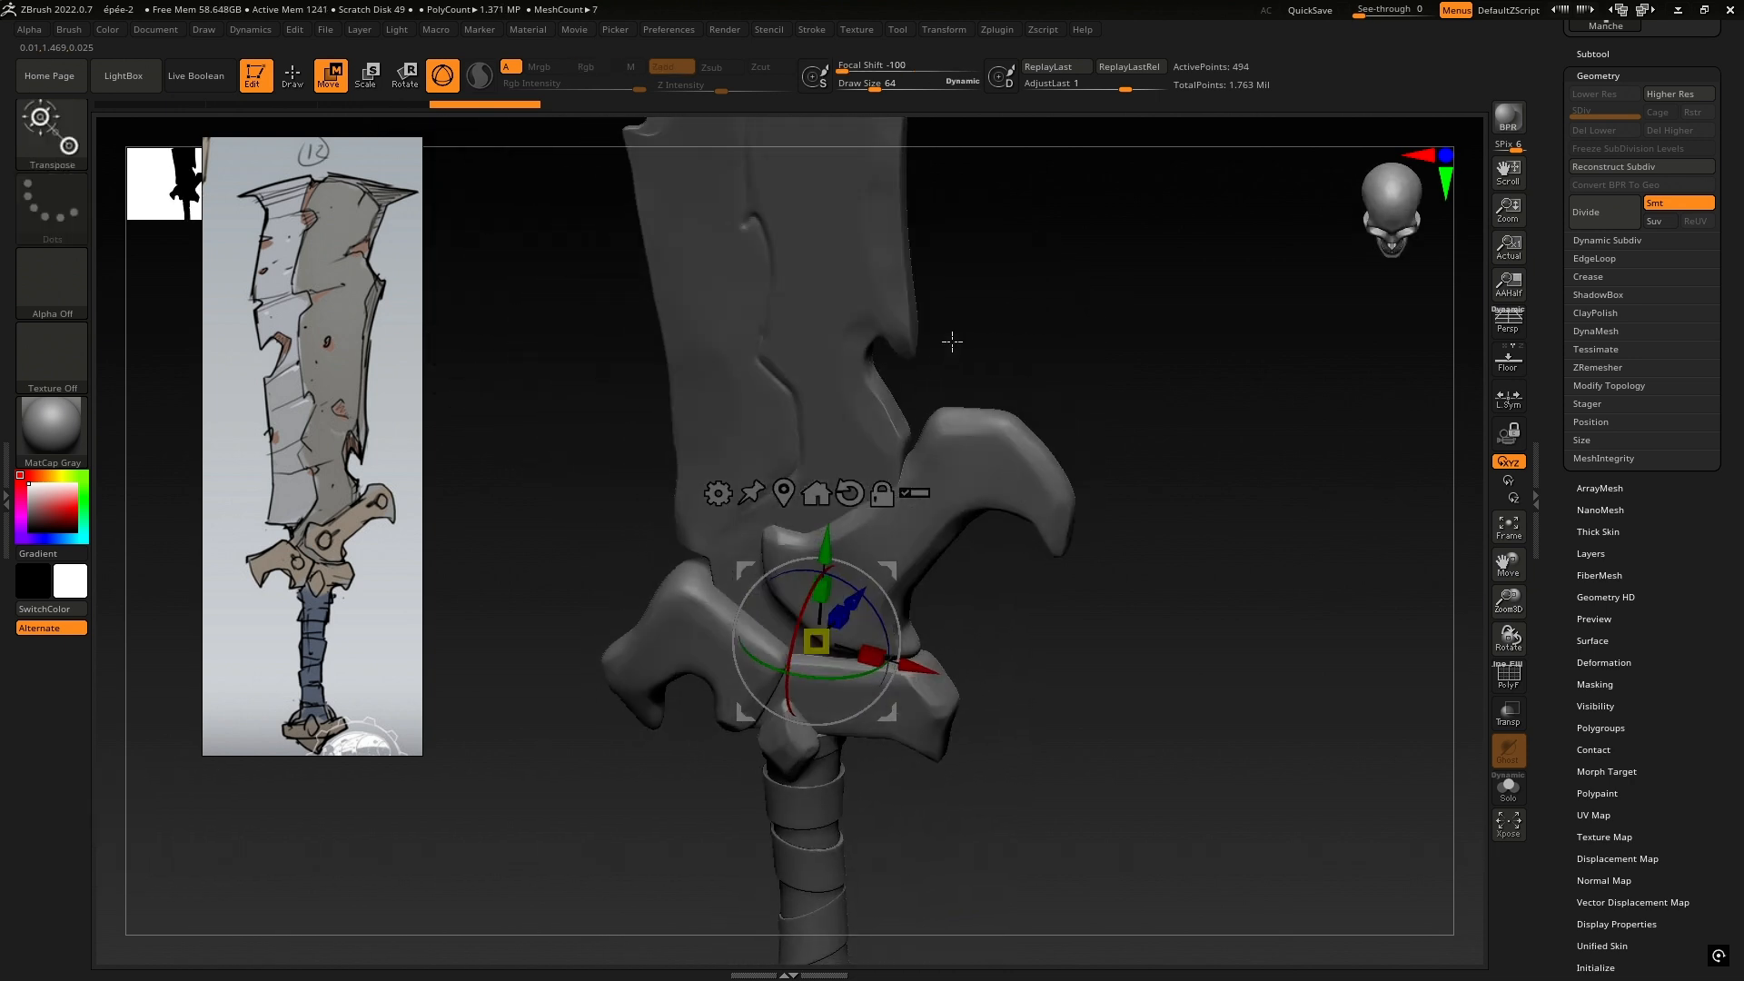
{"action": "right_click_drag", "start_coordinate": [952, 342], "coordinate": [945, 476], "text": "alt"}
{"action": "right_click_drag", "start_coordinate": [688, 144], "coordinate": [729, 422], "text": "alt"}
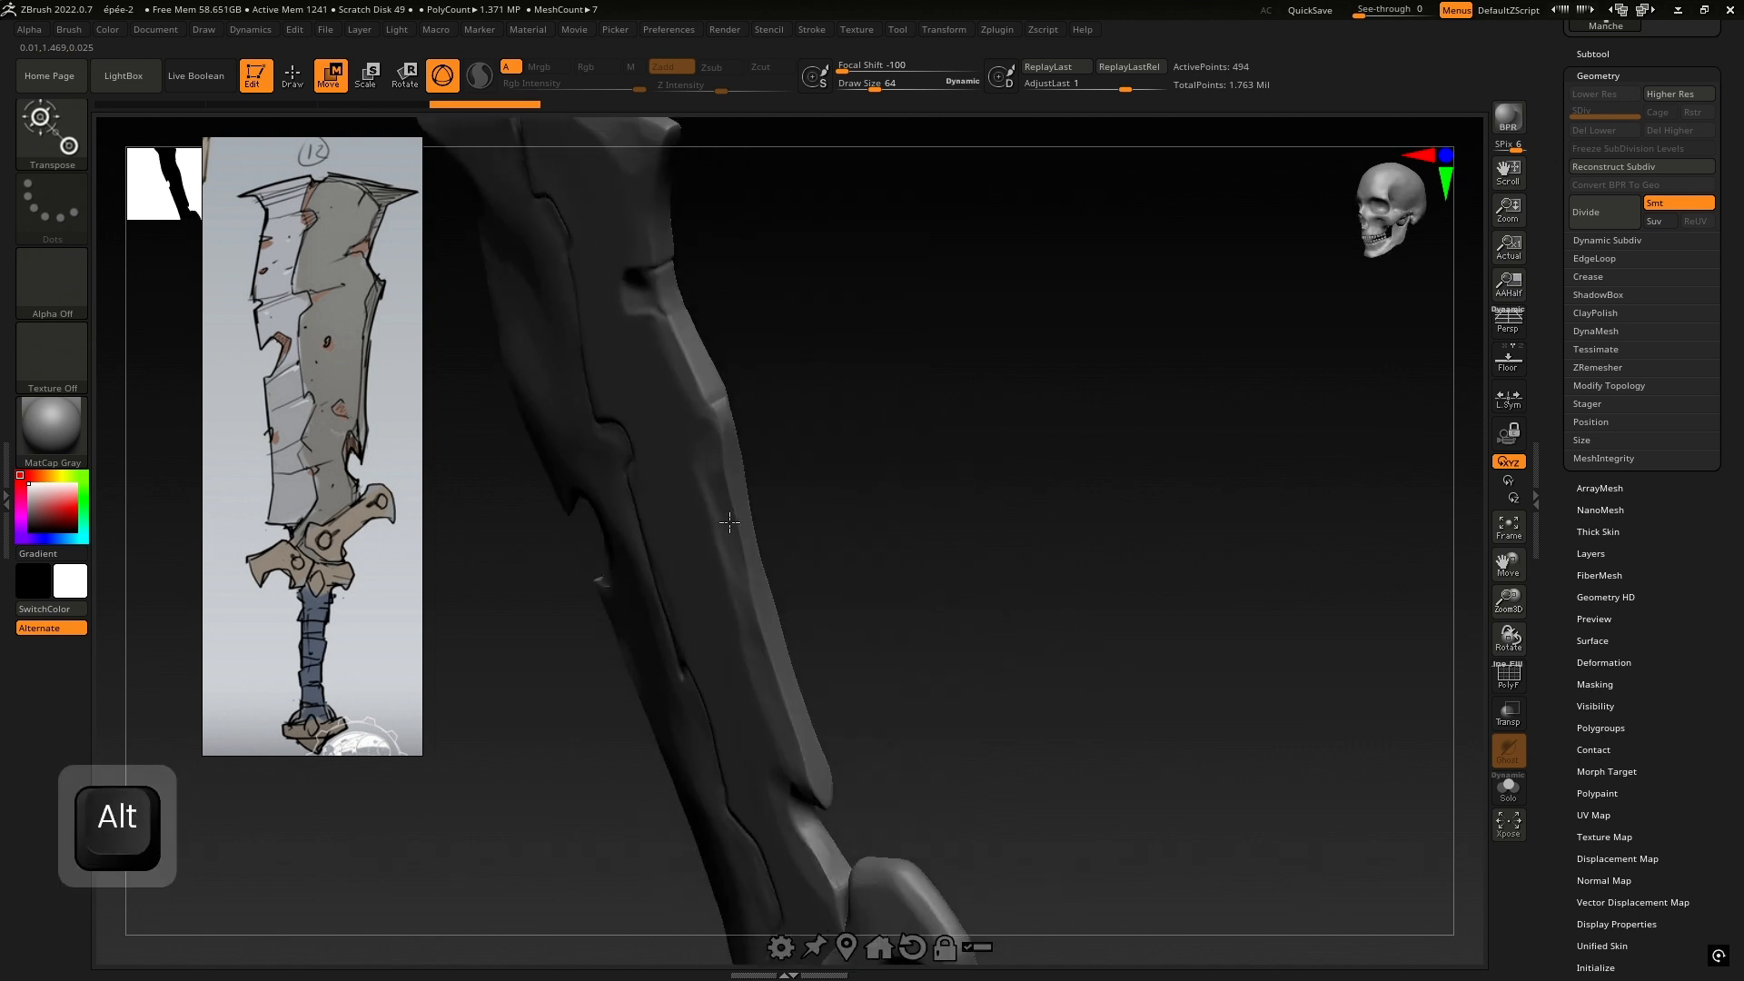
Switch to Draw mode, select the blade Lame1, and choose the hPolish brush for working on its edge
{"action": "key", "text": "q"}
{"action": "right_click_drag", "start_coordinate": [876, 490], "coordinate": [719, 515]}
{"action": "right_click_drag", "start_coordinate": [725, 452], "coordinate": [891, 453]}
{"action": "right_click_drag", "start_coordinate": [880, 732], "coordinate": [656, 342], "text": "alt"}
{"action": "right_click_drag", "start_coordinate": [747, 439], "coordinate": [1065, 437], "text": "ctrl"}
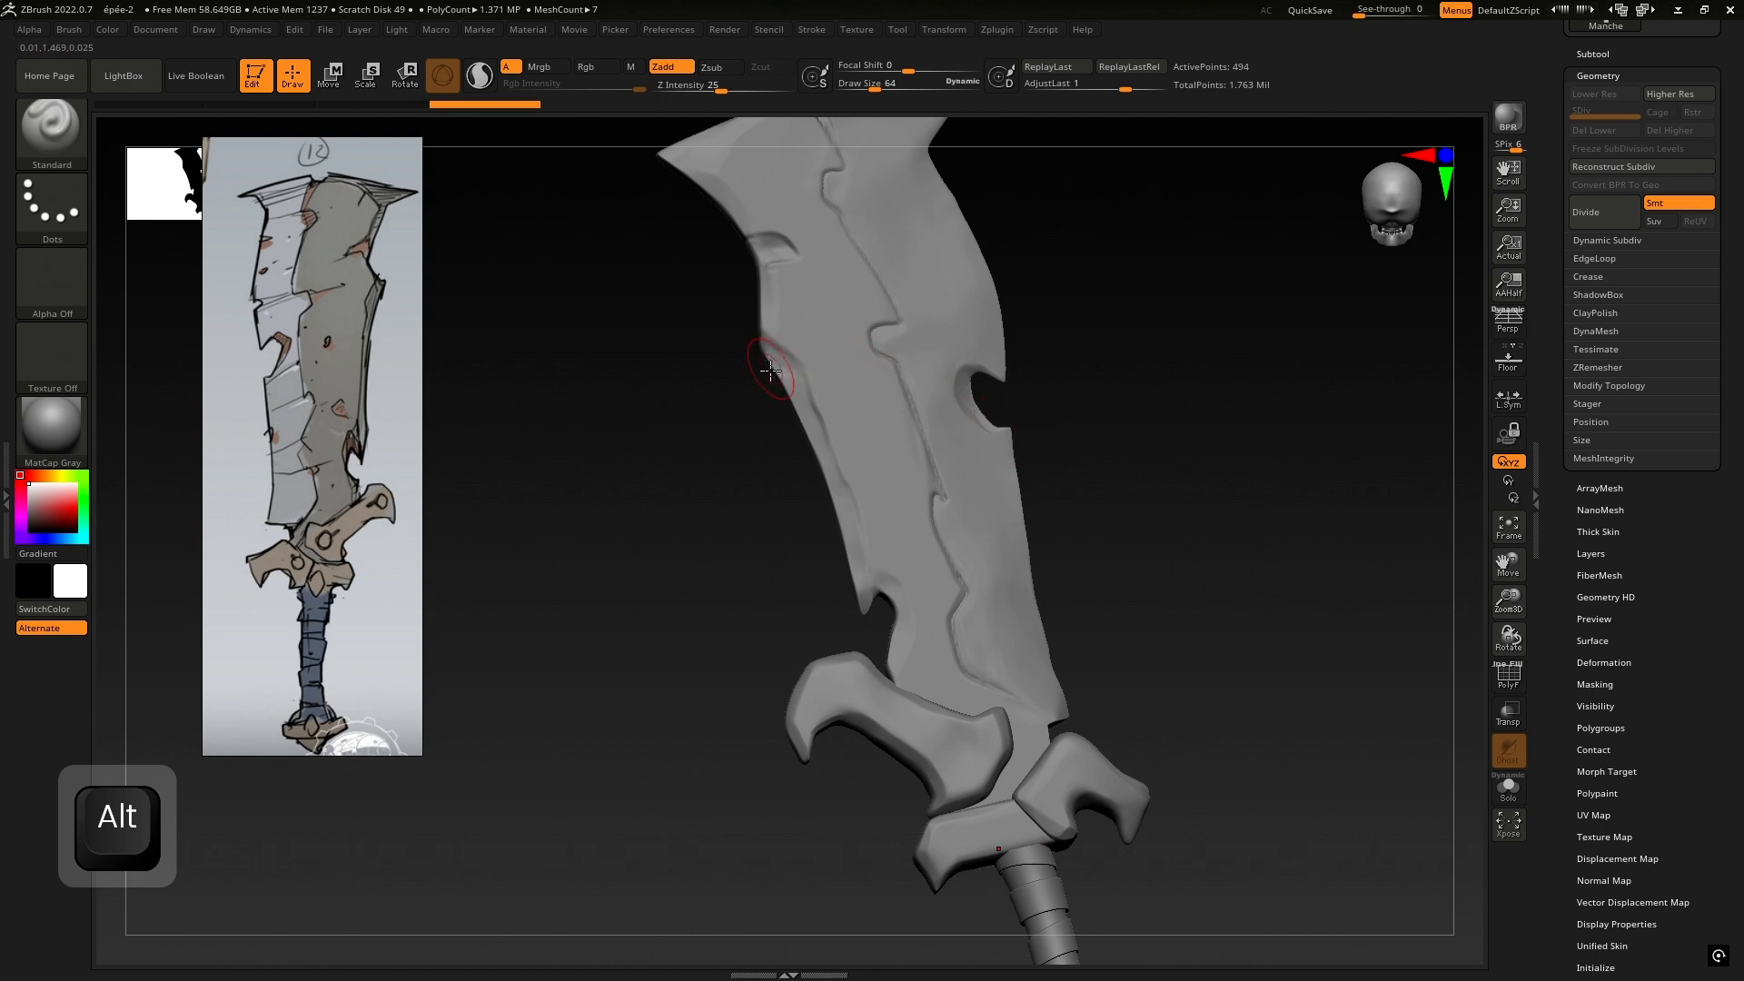
{"action": "left_click", "coordinate": [886, 405], "text": "alt"}
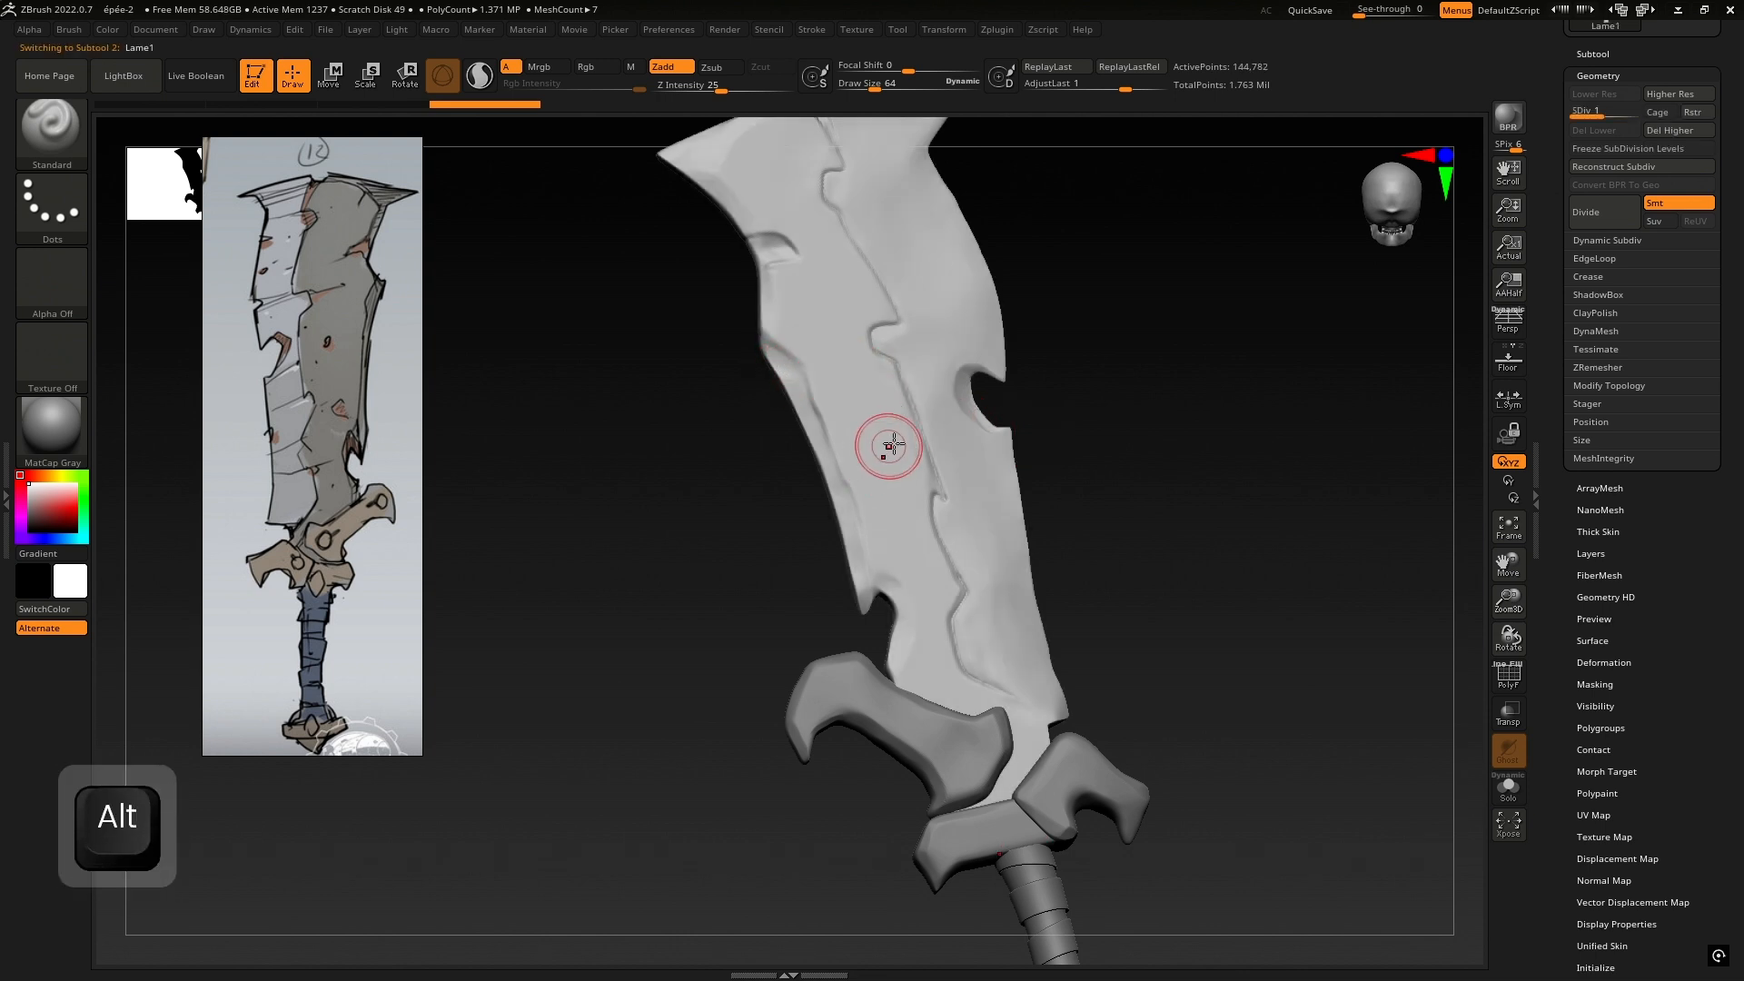
{"action": "key", "text": "7"}
{"action": "key", "text": "6"}
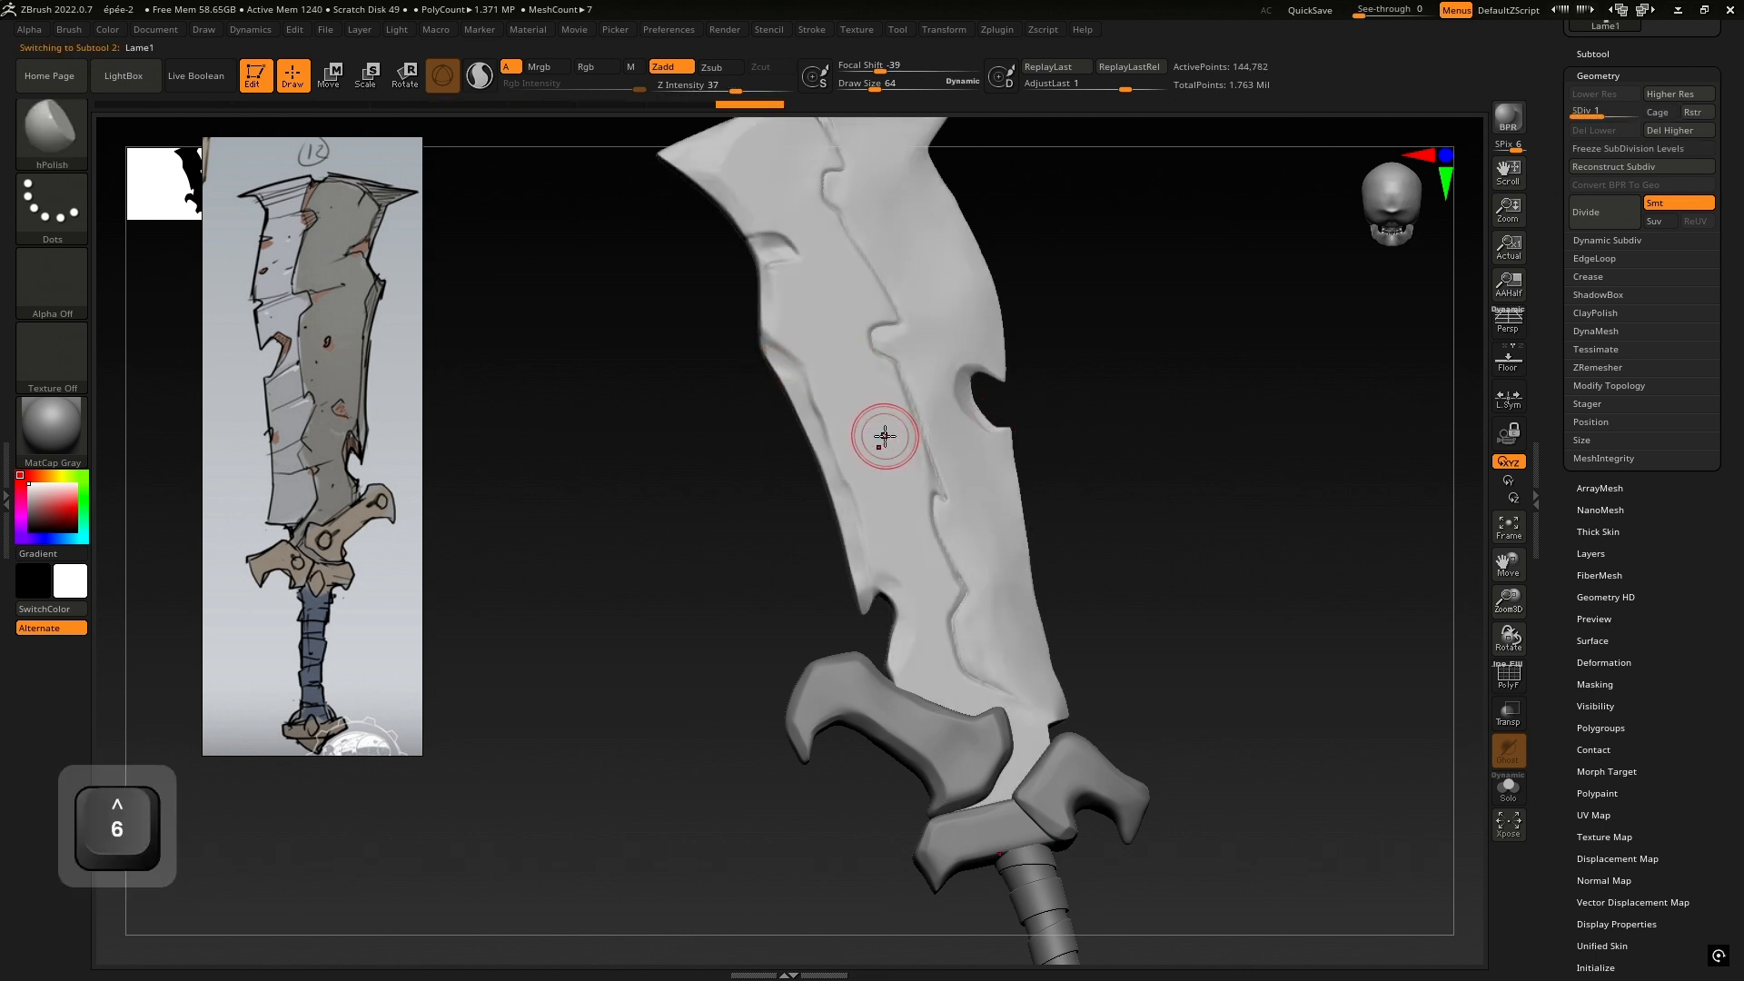
Set the brush's draw size to about 49 and polish the blade edge beside the notch above the guard
{"action": "left_click_drag", "start_coordinate": [850, 536], "coordinate": [789, 670]}
{"action": "right_click_drag", "start_coordinate": [789, 670], "coordinate": [912, 561], "text": "ctrl"}
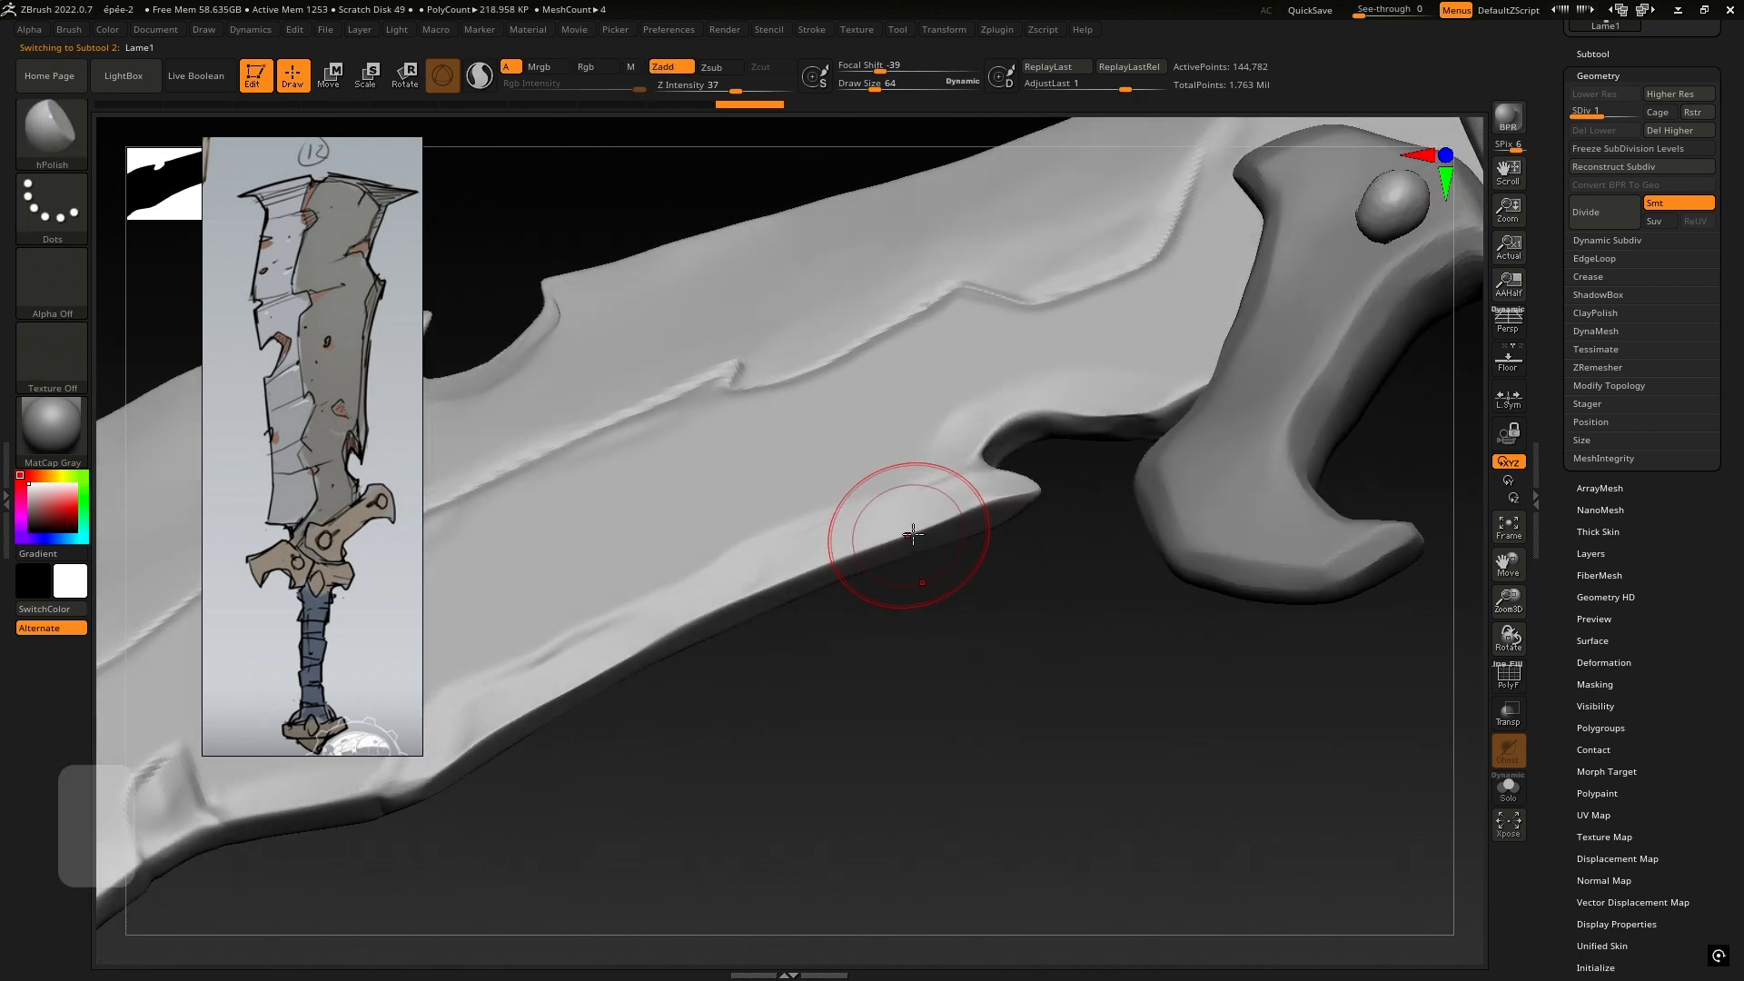
{"action": "key", "text": "space"}
{"action": "left_click_drag", "start_coordinate": [961, 519], "coordinate": [951, 520]}
{"action": "right_click_drag", "start_coordinate": [949, 537], "coordinate": [1052, 466], "text": "alt"}
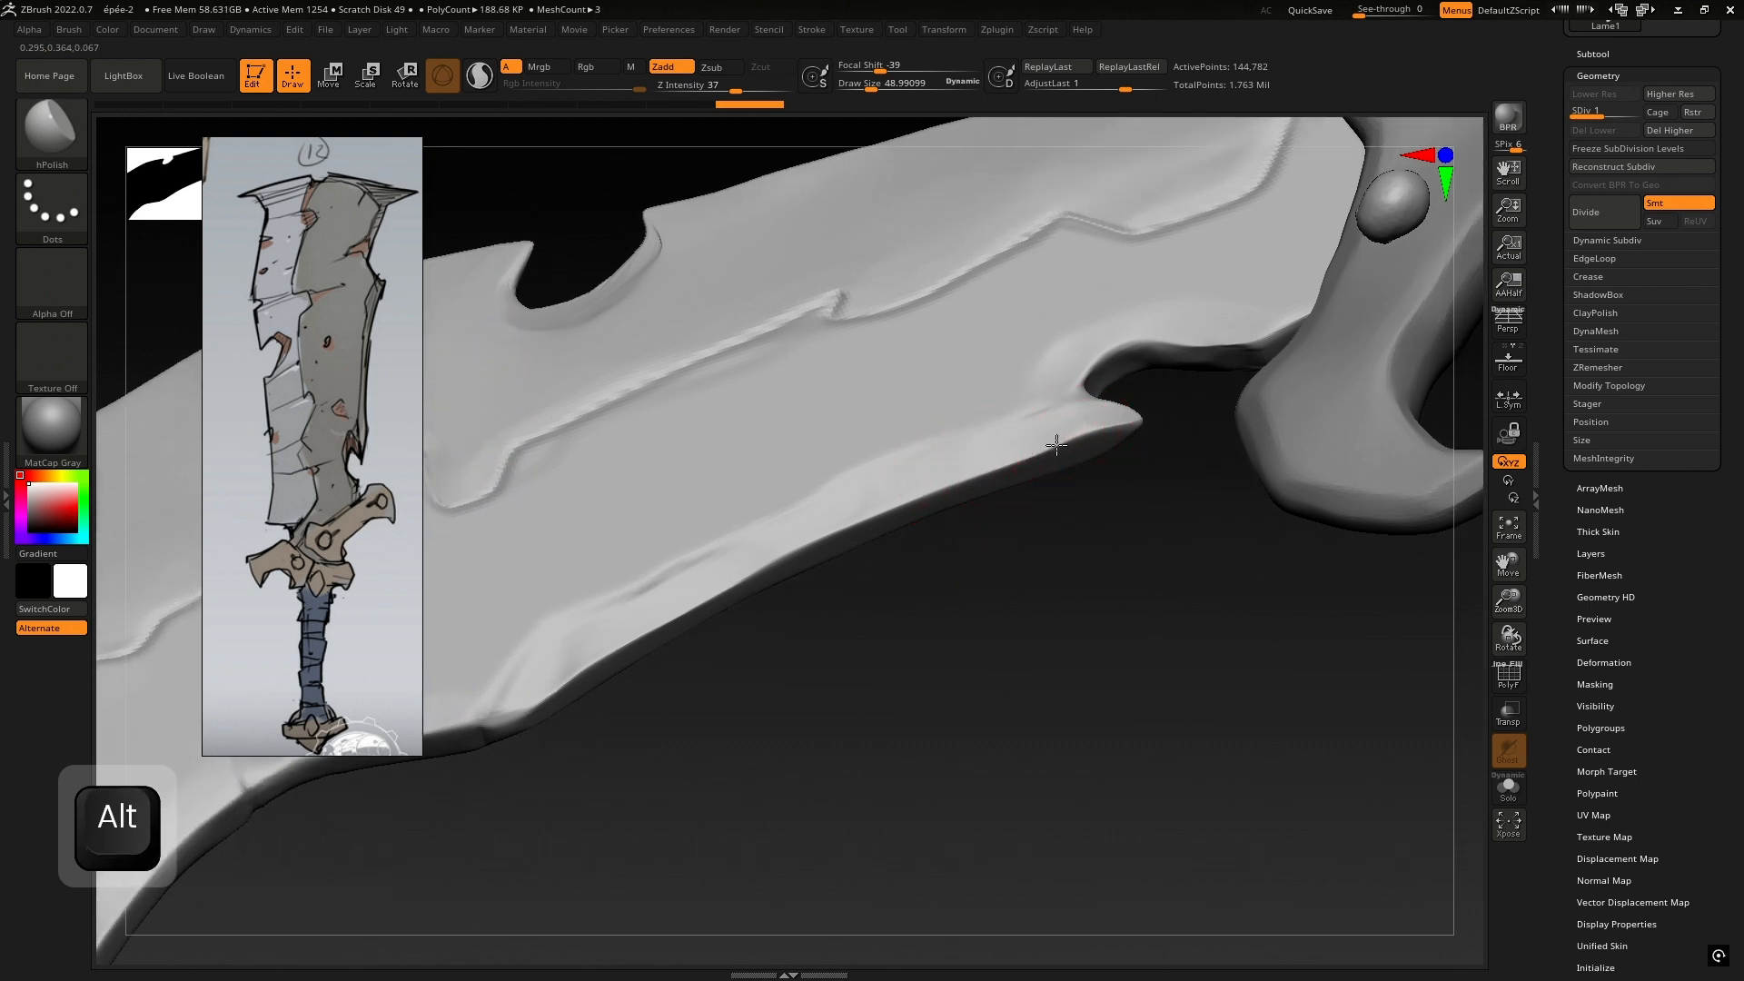
{"action": "mouse_move", "coordinate": [1056, 431]}
{"action": "right_mouse_down", "text": "shift"}
{"action": "mouse_move", "coordinate": [1052, 373]}
{"action": "mouse_move", "coordinate": [1034, 448]}
{"action": "right_mouse_up", "text": "shift"}
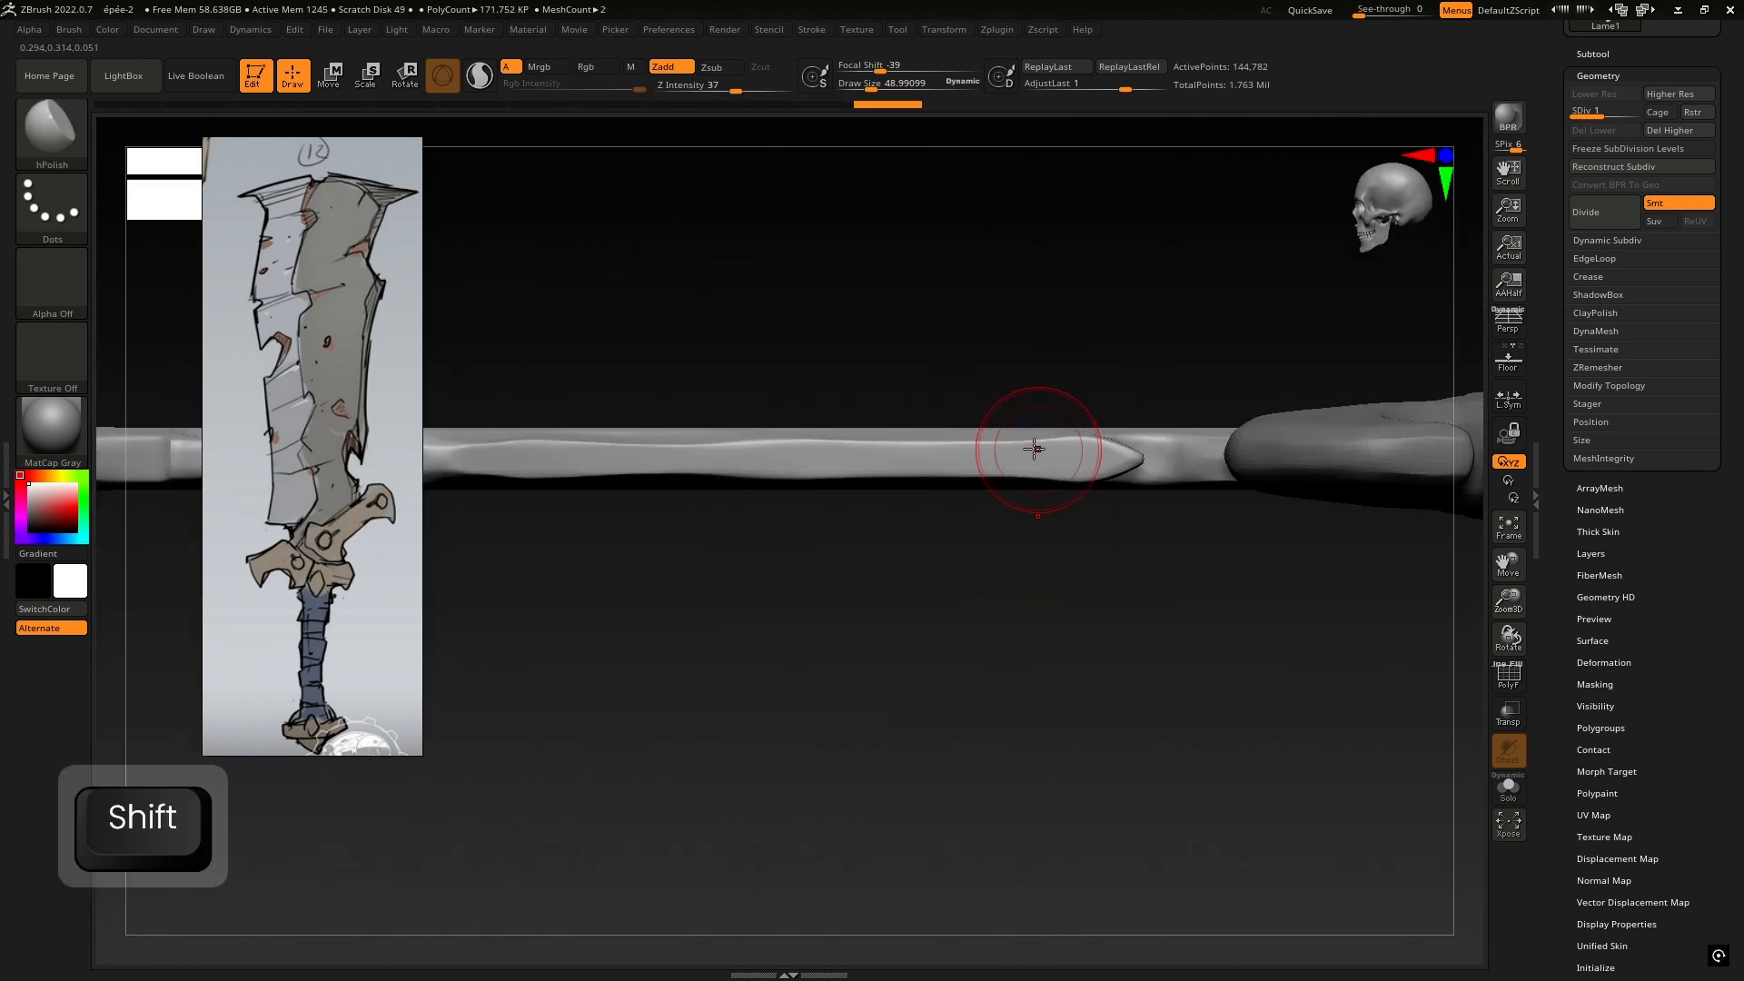
Turn on local symmetry and polish the bevel at the pointed tip of the blade's lower notch
{"action": "left_click", "coordinate": [1511, 400]}
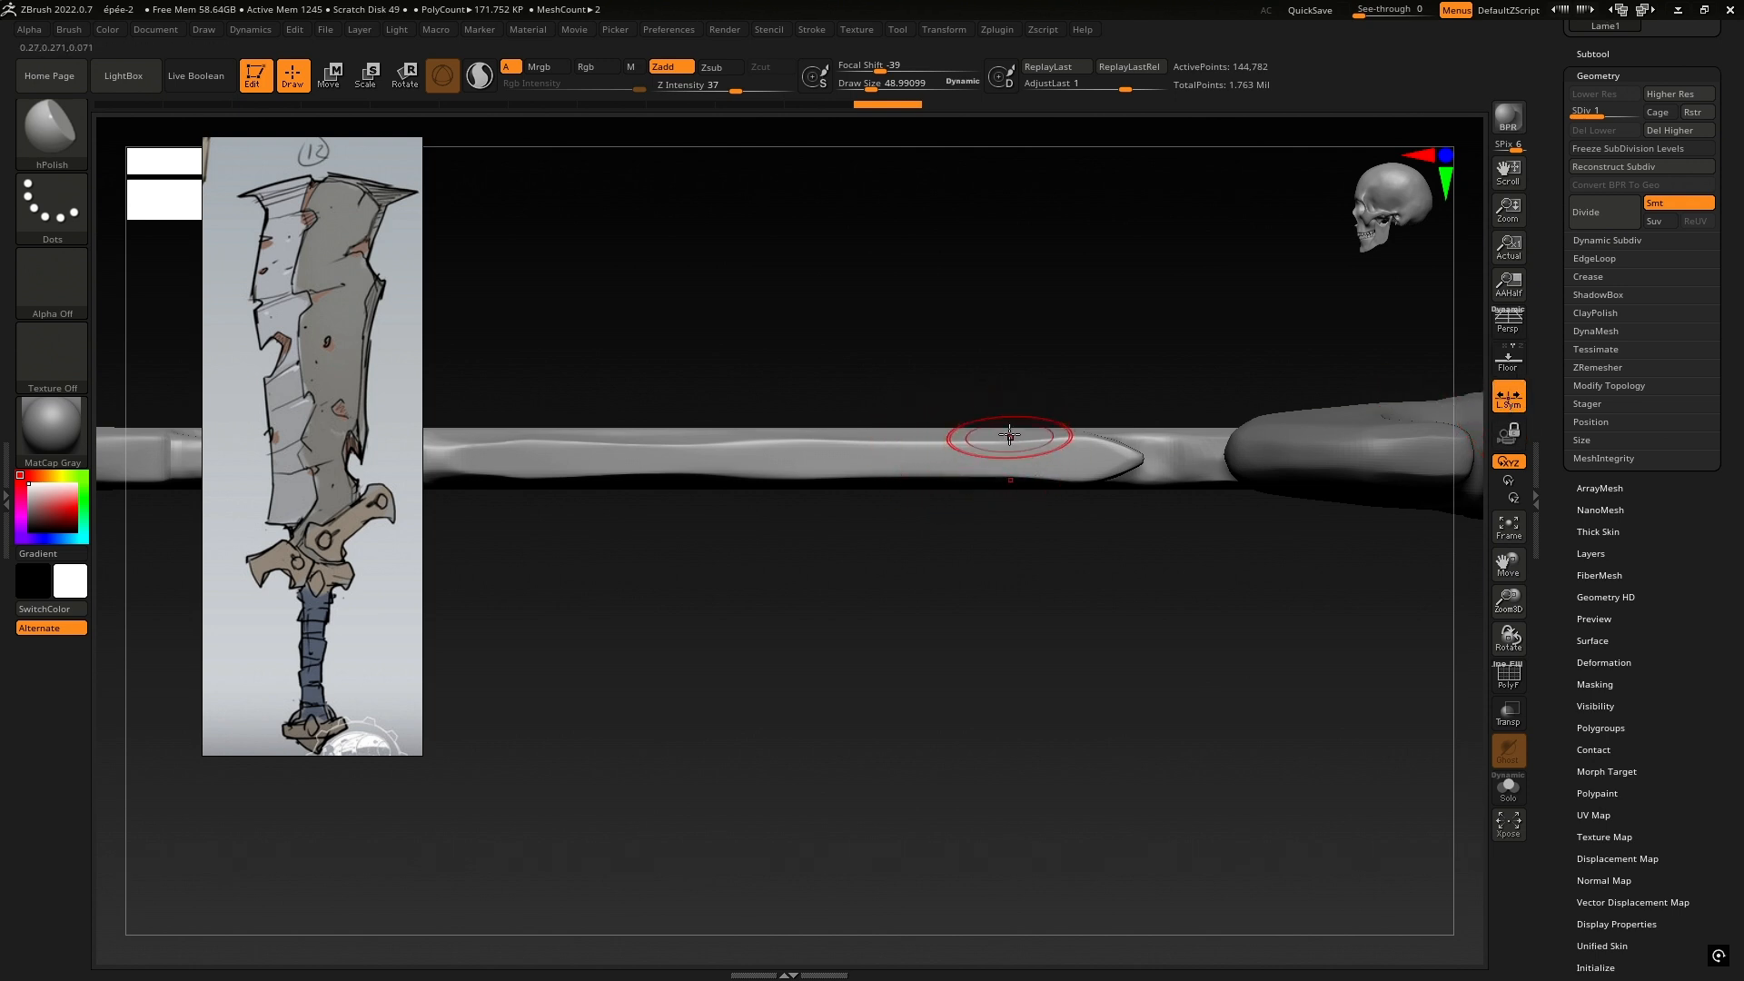
{"action": "right_click_drag", "start_coordinate": [1009, 435], "coordinate": [1095, 606], "text": "alt"}
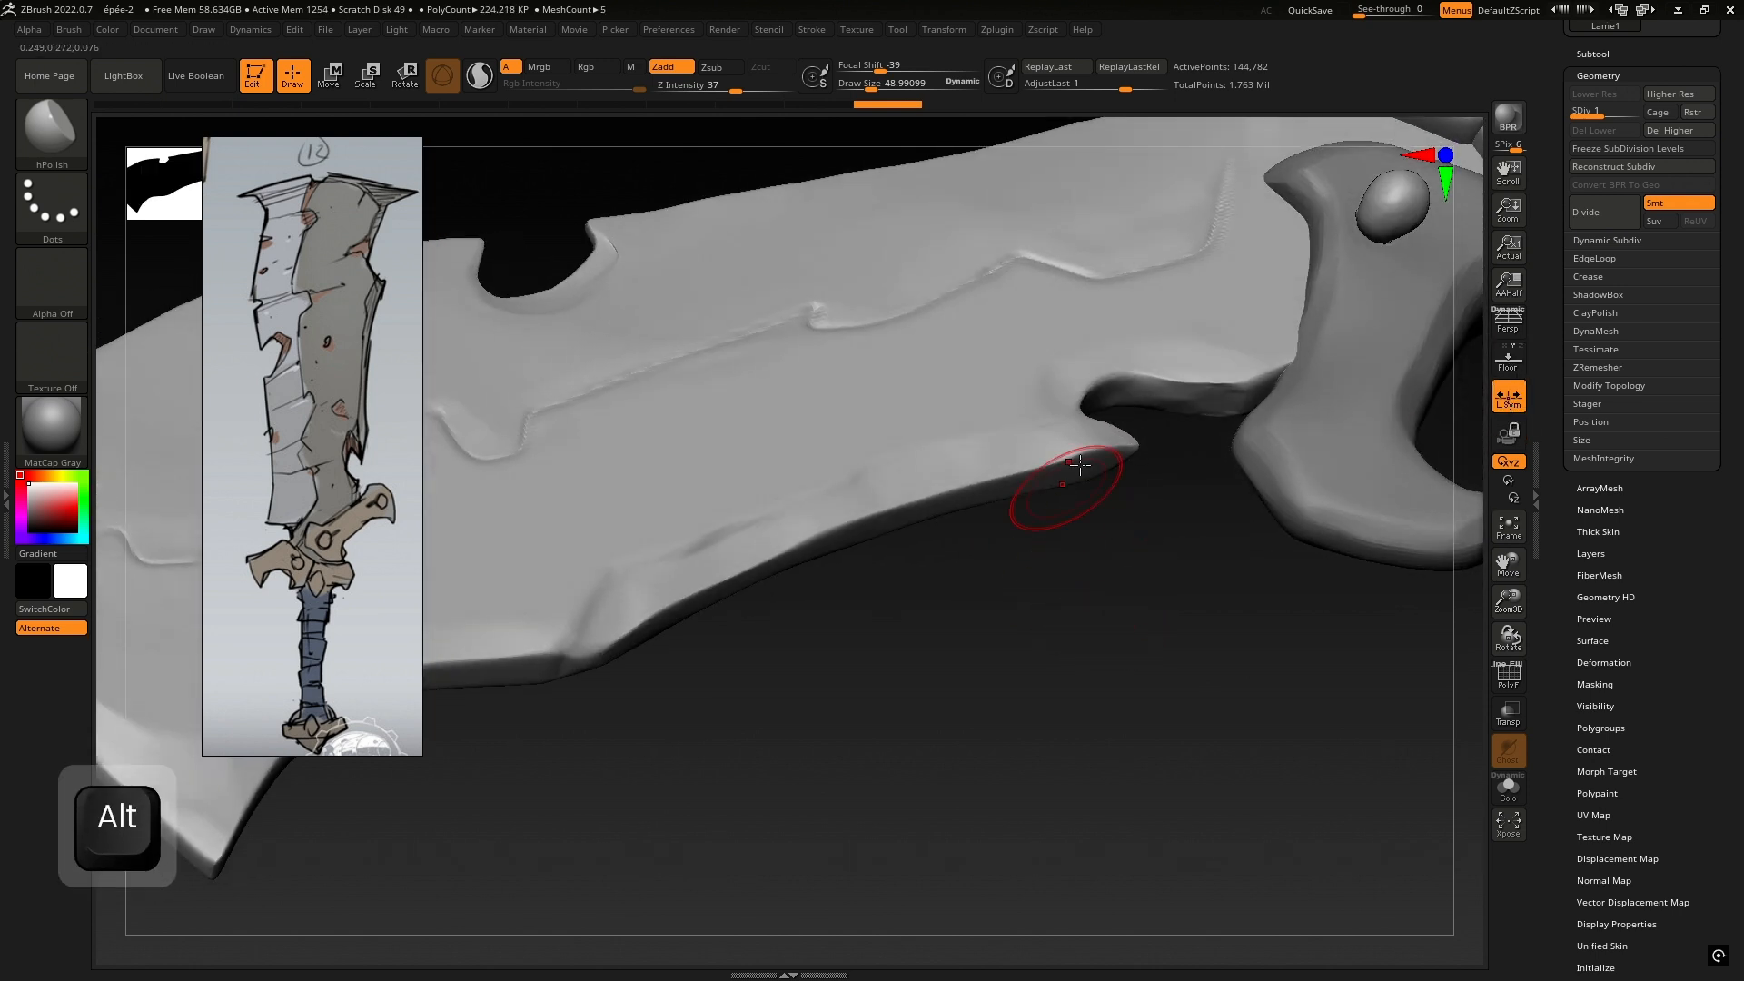
{"action": "right_click_drag", "start_coordinate": [1079, 465], "coordinate": [1074, 467]}
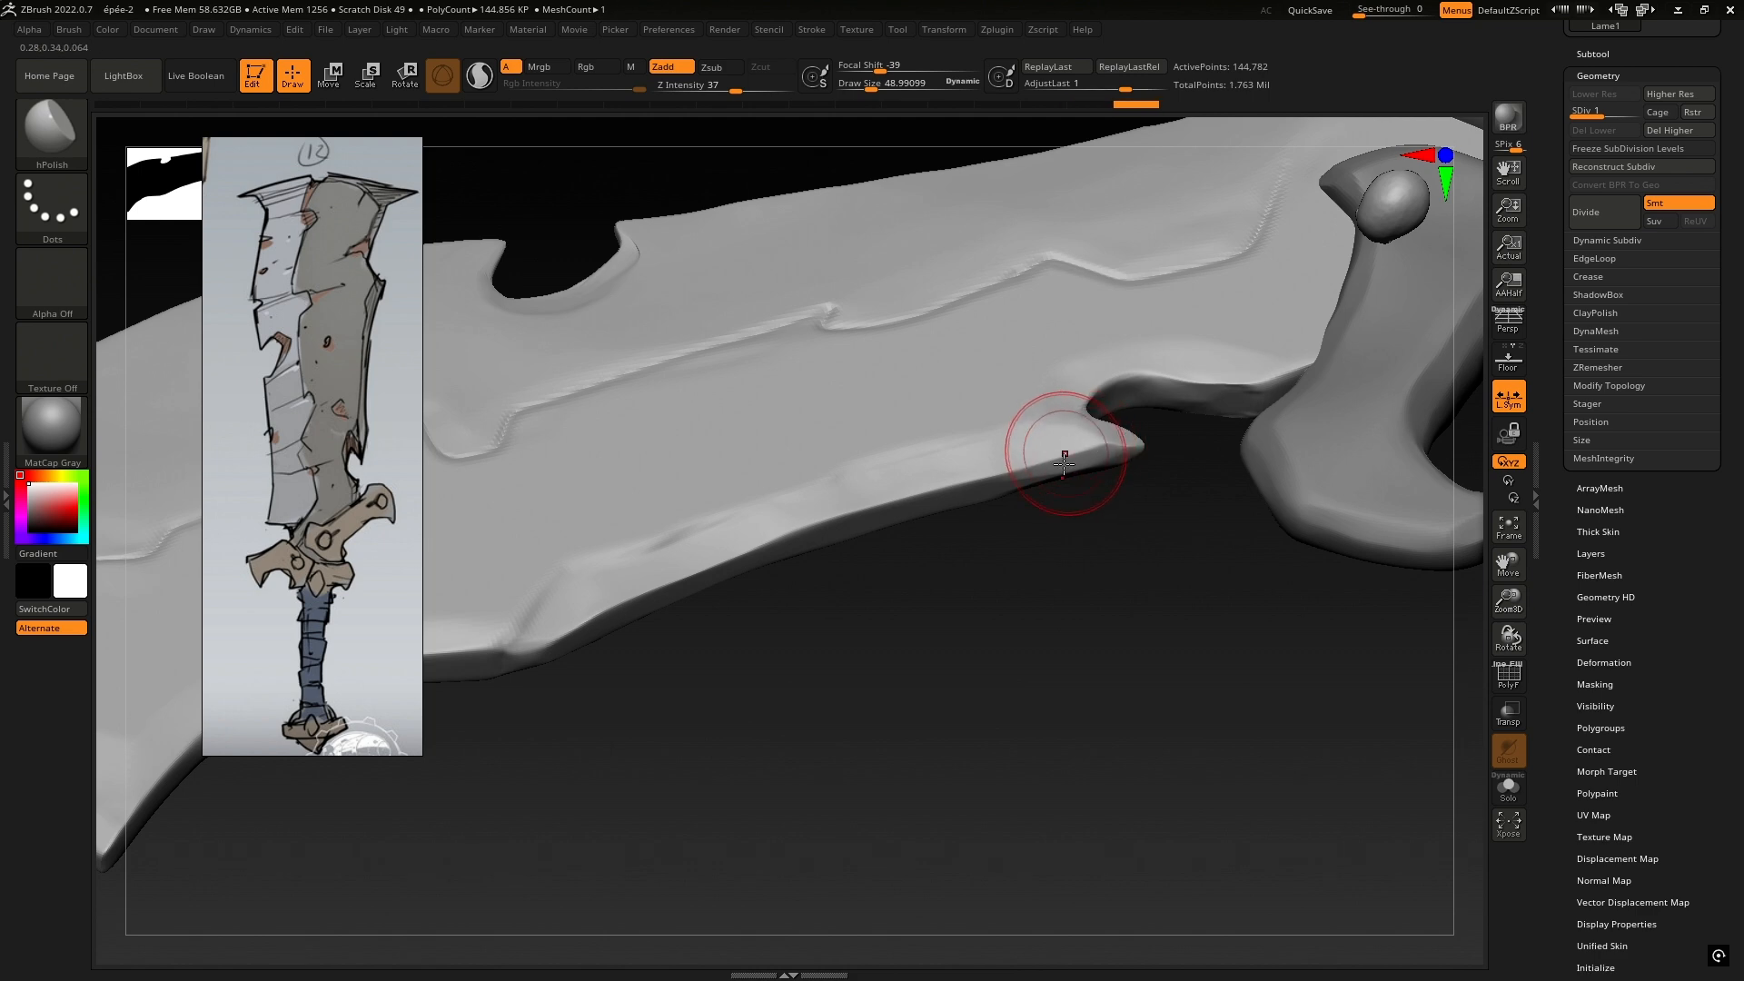
{"action": "right_click_drag", "start_coordinate": [1064, 464], "coordinate": [1057, 549]}
Set the draw size to about 33 and polish the blade's lower bevel away from the pointed notch tip
{"action": "key", "text": "space"}
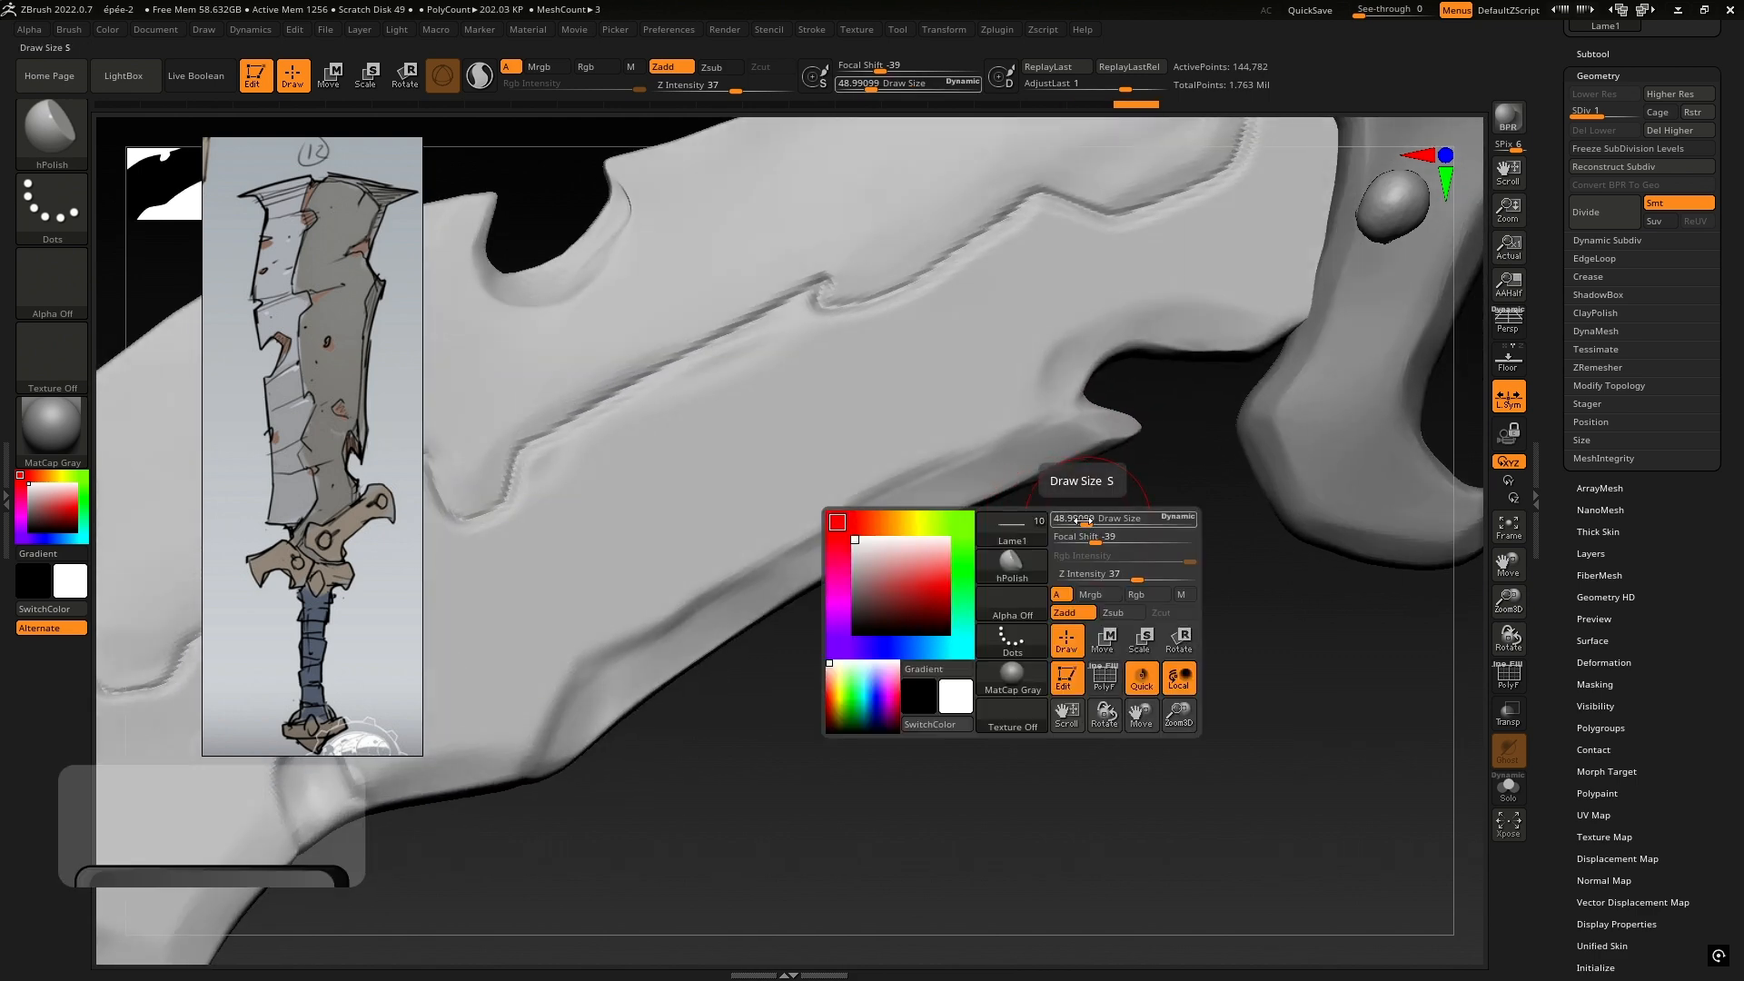
{"action": "left_click_drag", "start_coordinate": [1087, 519], "coordinate": [1079, 519]}
{"action": "mouse_move", "coordinate": [1072, 521]}
{"action": "right_mouse_down"}
{"action": "mouse_move", "coordinate": [977, 470]}
{"action": "mouse_move", "coordinate": [1105, 436]}
{"action": "right_mouse_up"}
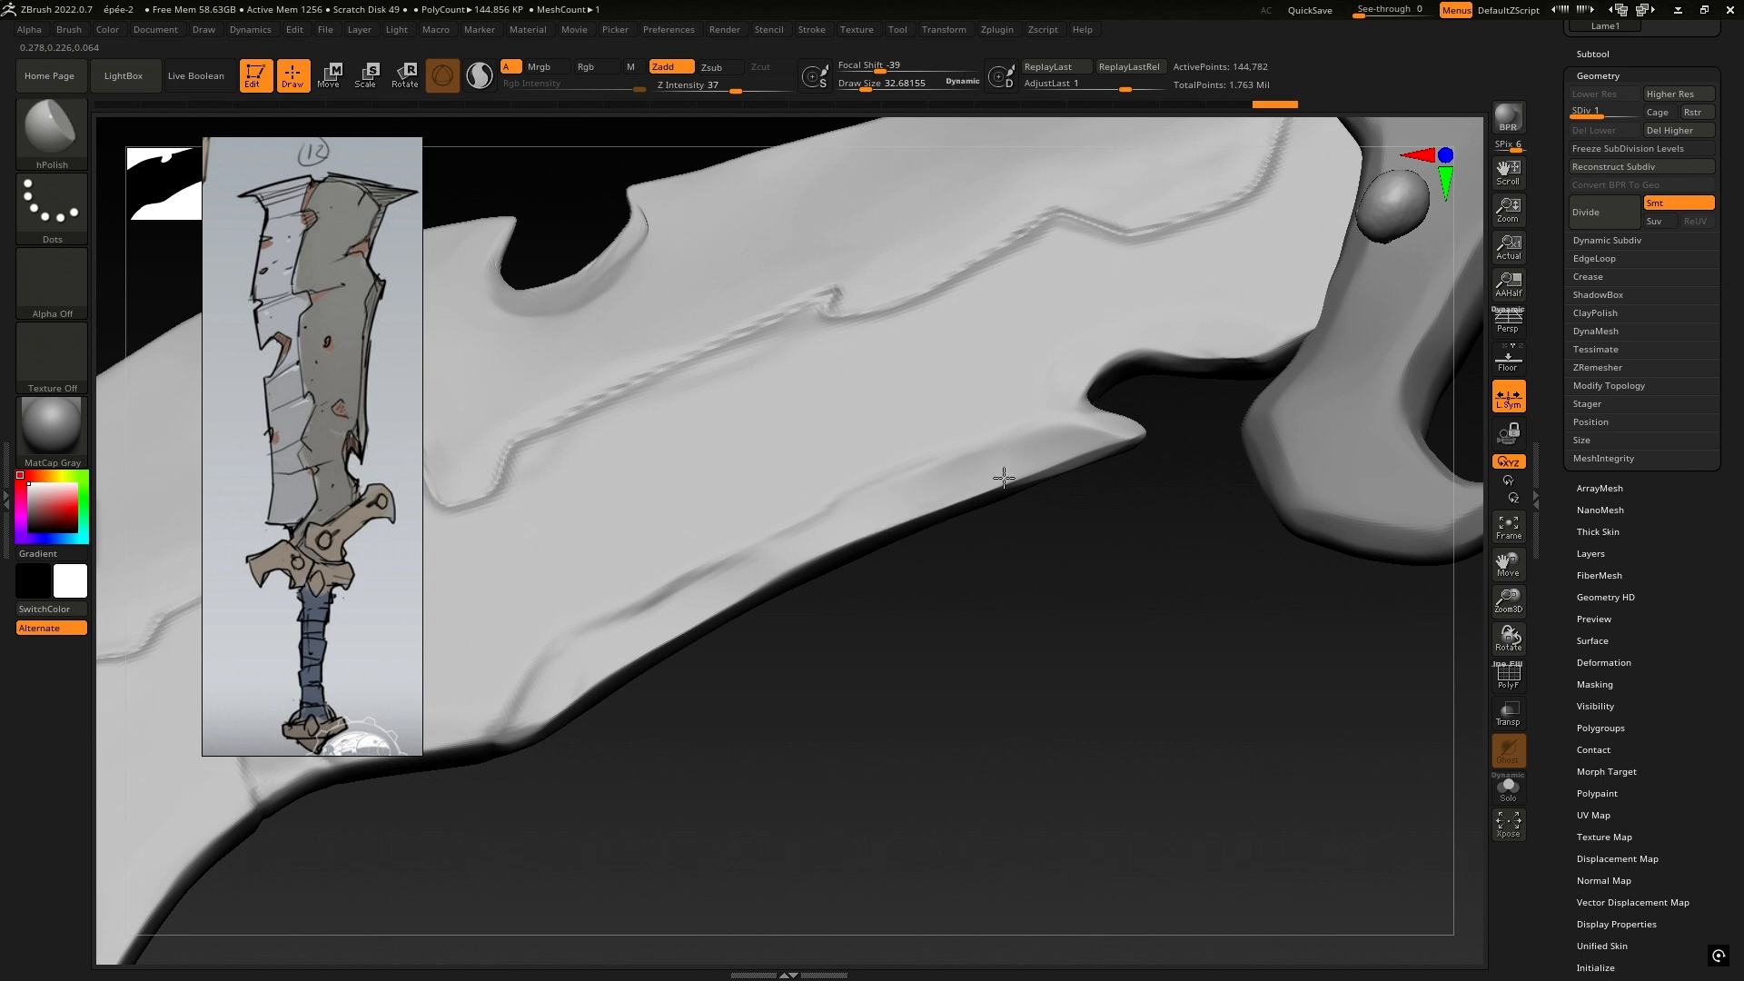
{"action": "left_click_drag", "start_coordinate": [1044, 460], "coordinate": [938, 495], "text": "shift"}
{"action": "right_click_drag", "start_coordinate": [933, 492], "coordinate": [943, 423]}
{"action": "left_click_drag", "start_coordinate": [974, 498], "coordinate": [824, 537]}
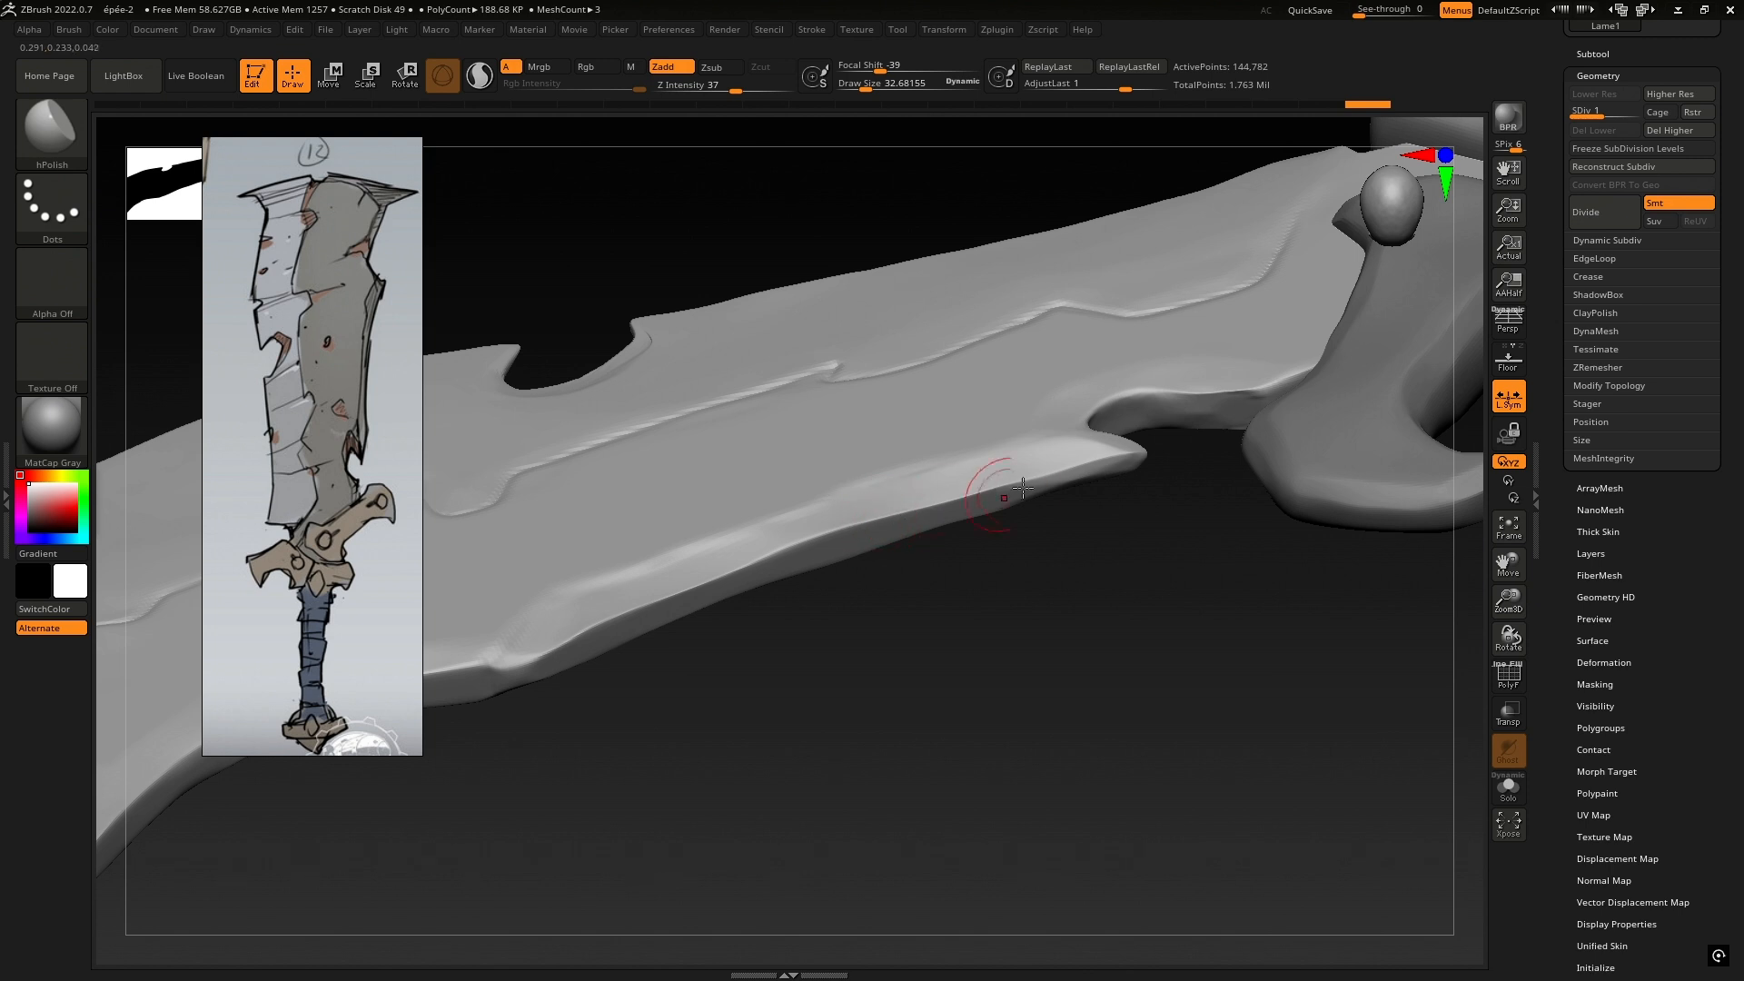
Polish and smooth the middle of the lower bevel, undoing the last unwanted strokes
{"action": "left_click_drag", "start_coordinate": [983, 487], "coordinate": [922, 498], "text": "shift"}
{"action": "right_click_drag", "start_coordinate": [949, 463], "coordinate": [978, 497]}
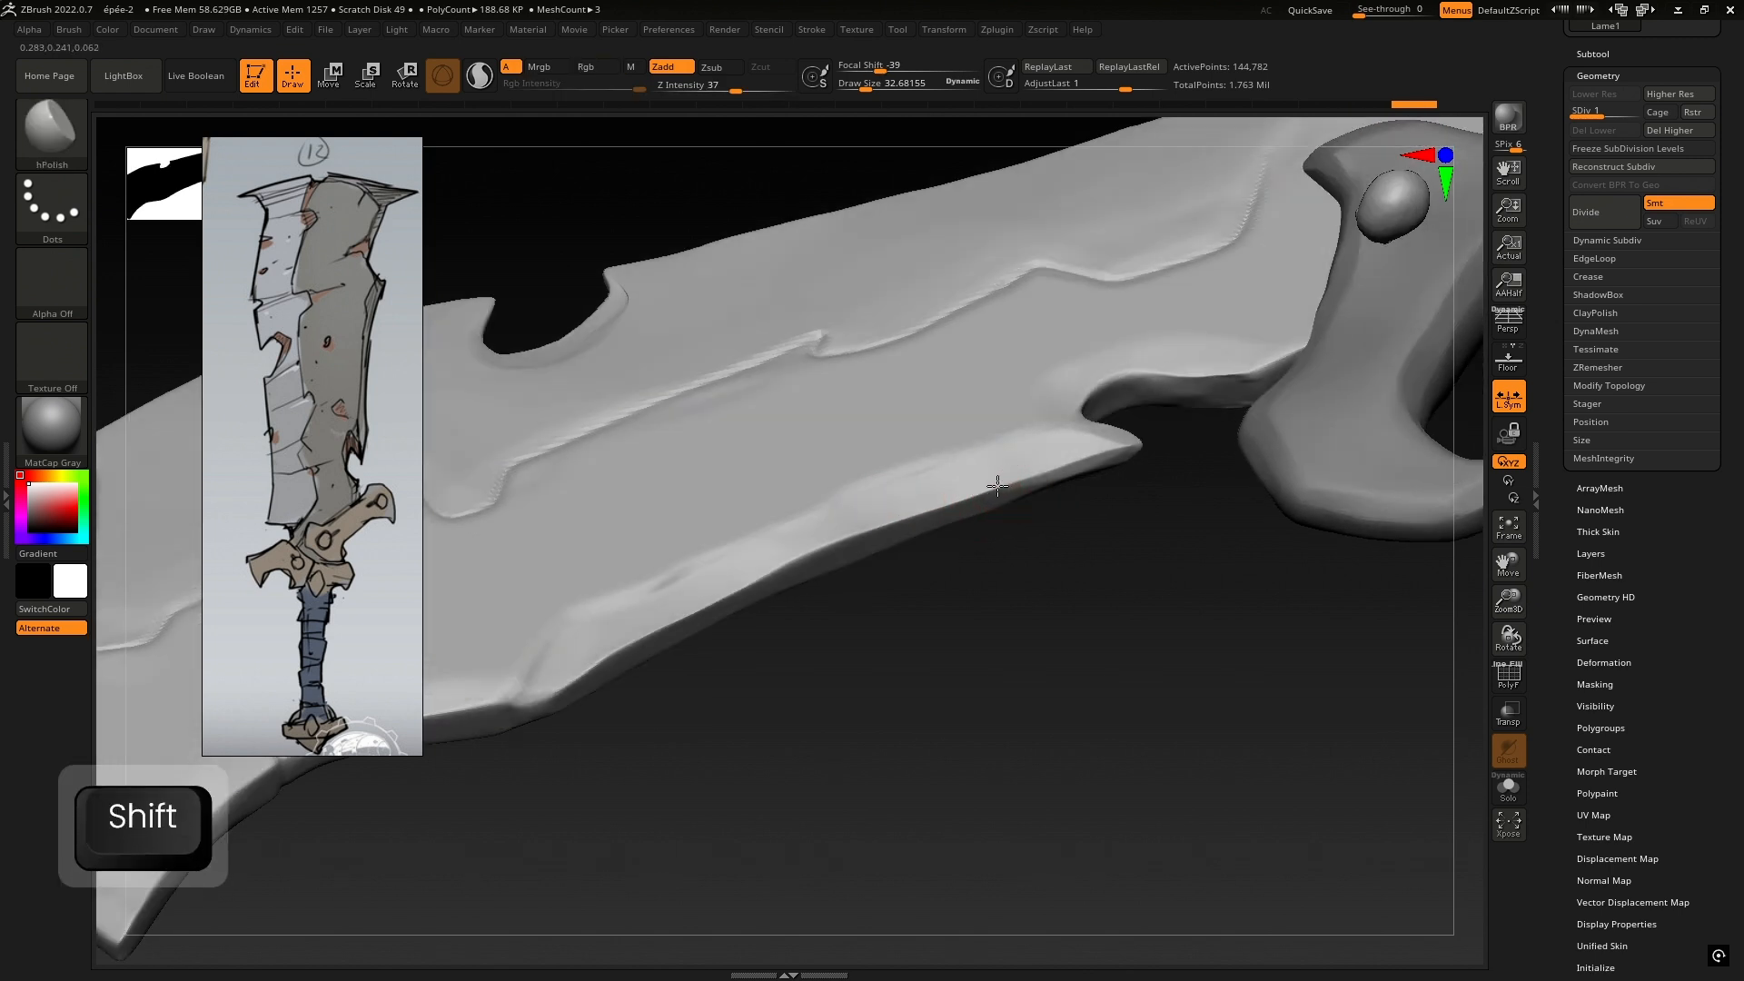
{"action": "left_click_drag", "start_coordinate": [997, 486], "coordinate": [820, 542]}
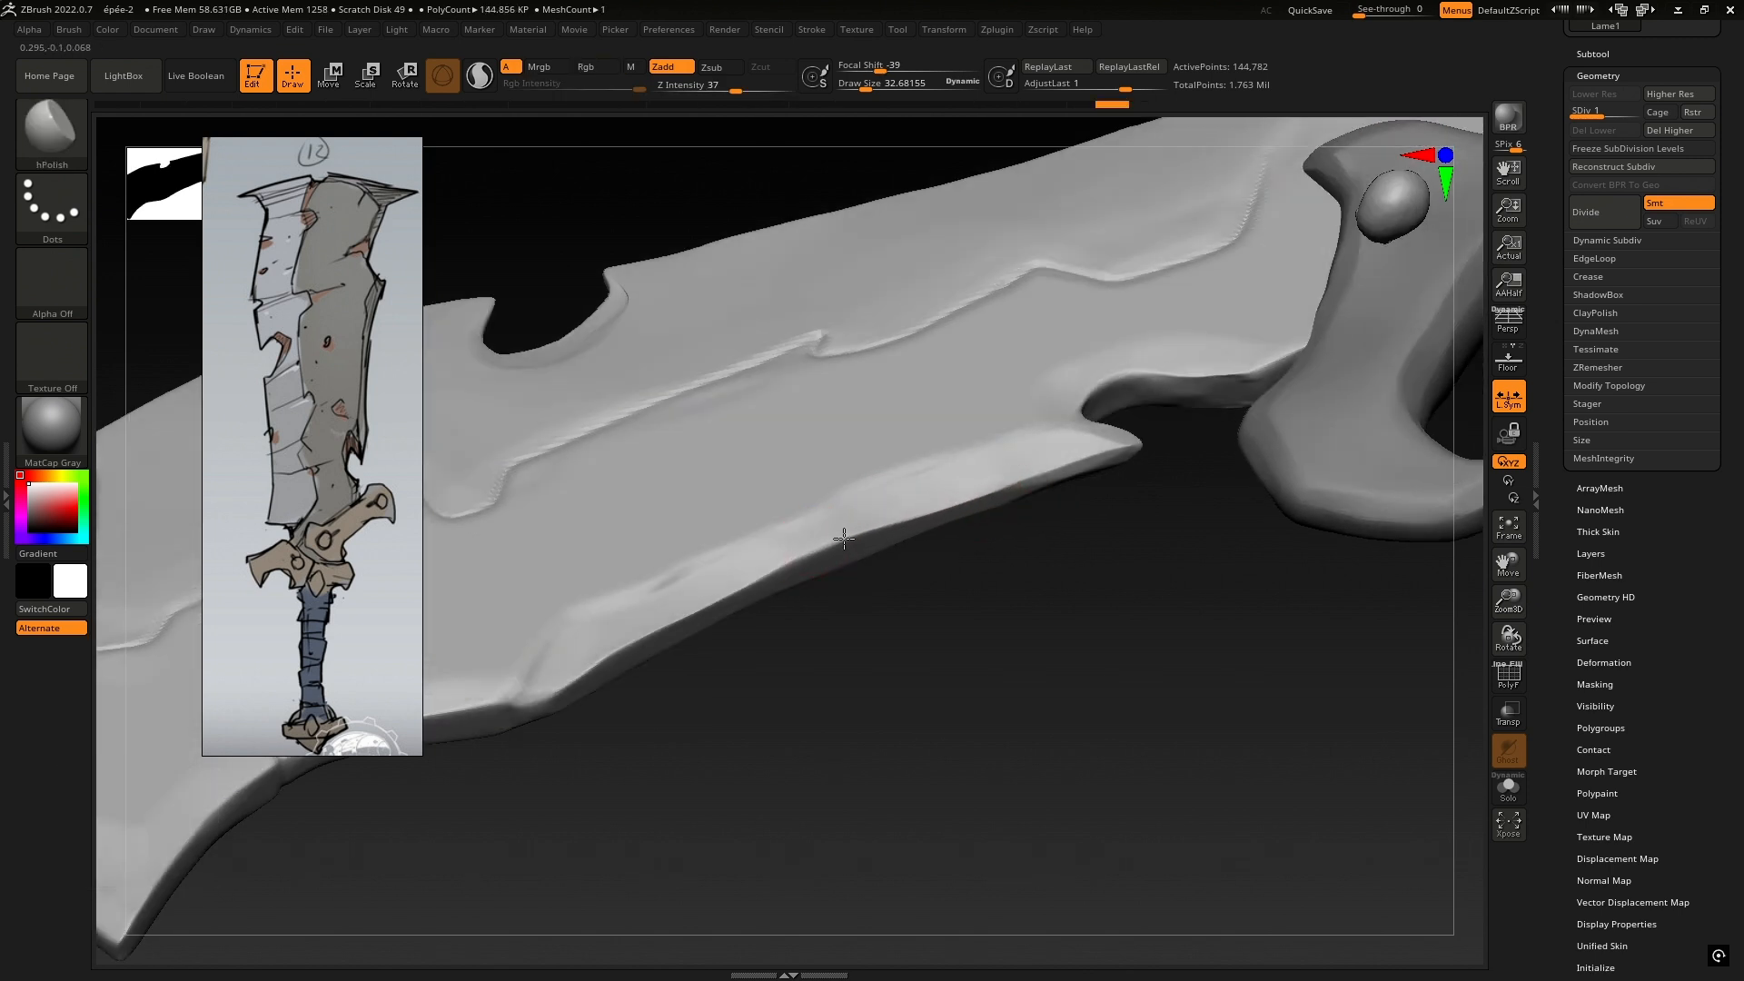
{"action": "key", "text": "ctrl+z"}
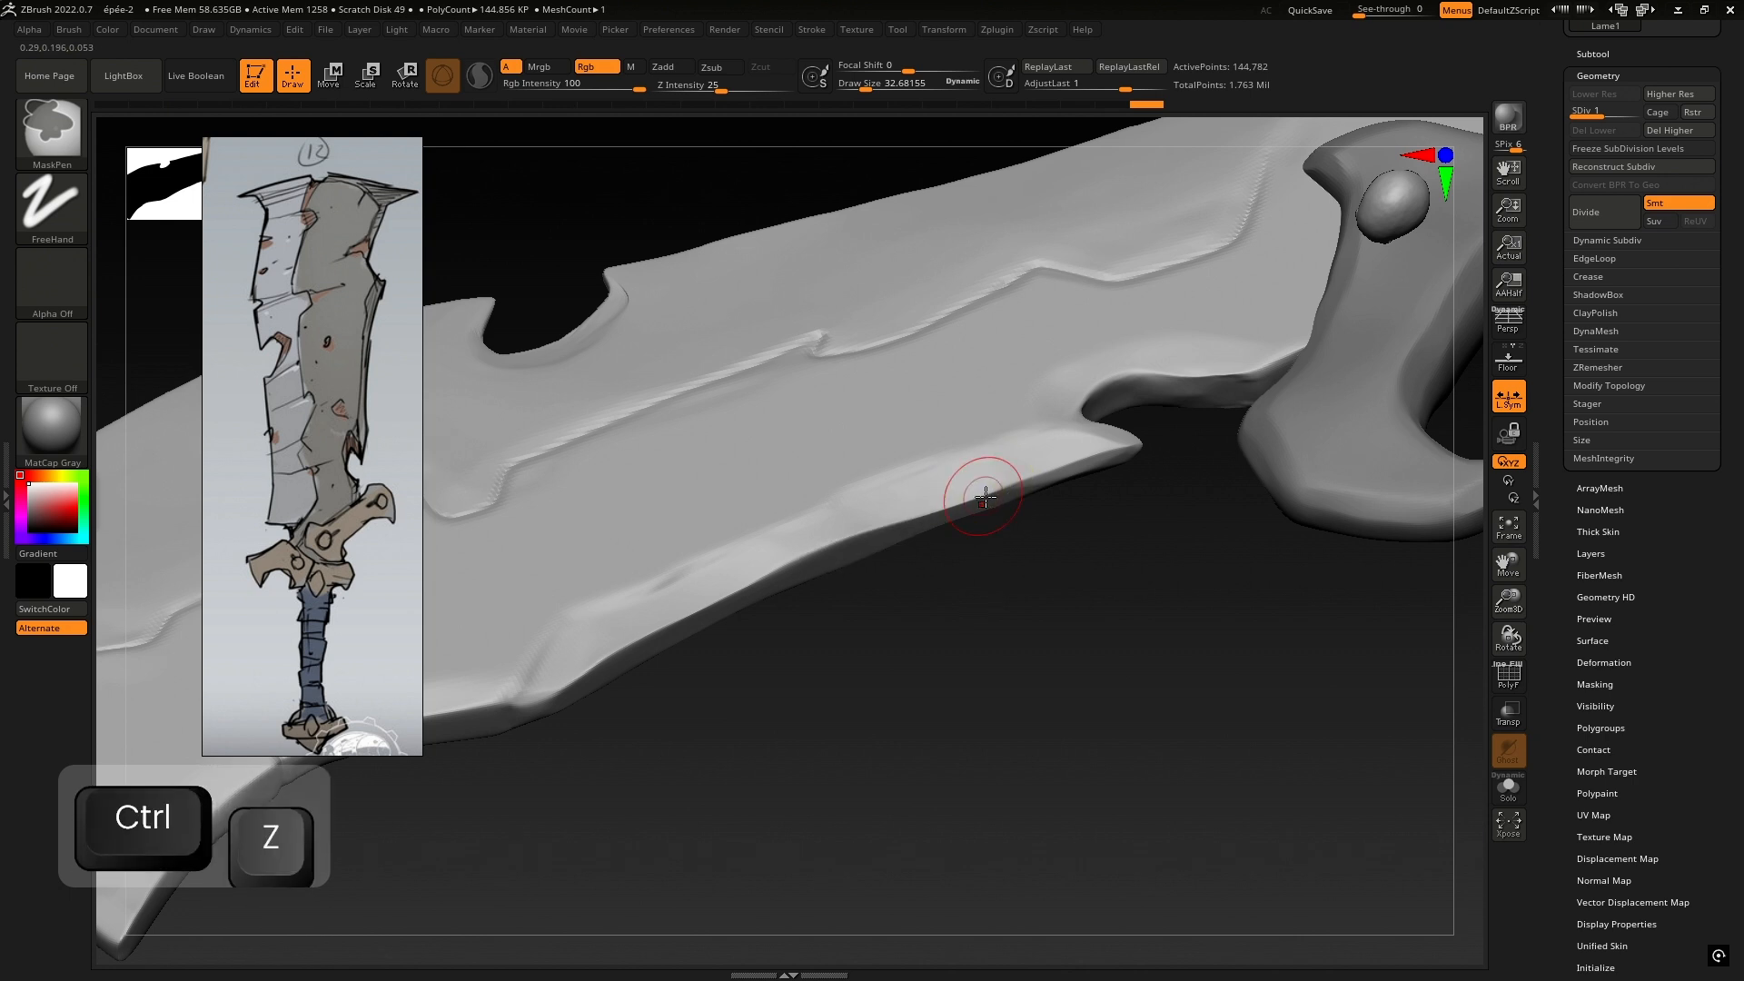
{"action": "key", "text": "ctrl+z"}
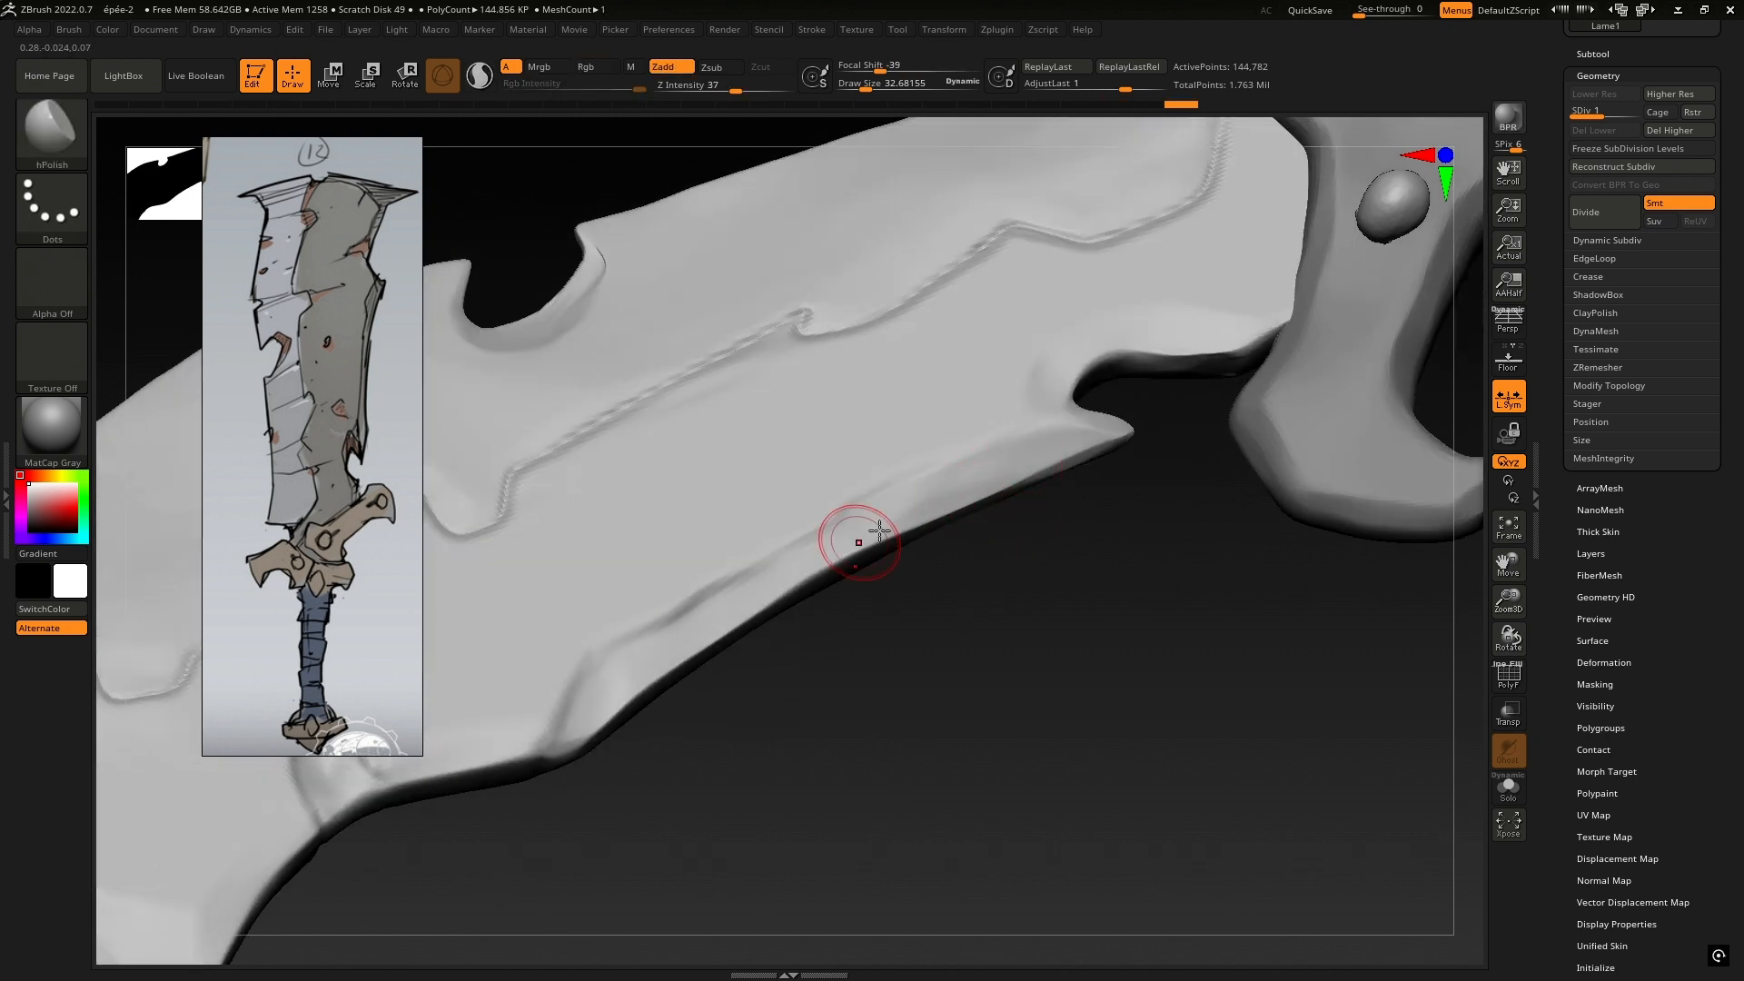
Even out the bevel with hPolish strokes along the thin cutting edge between the notch tip and the blade's angled corner
{"action": "left_click_drag", "start_coordinate": [886, 535], "coordinate": [874, 540]}
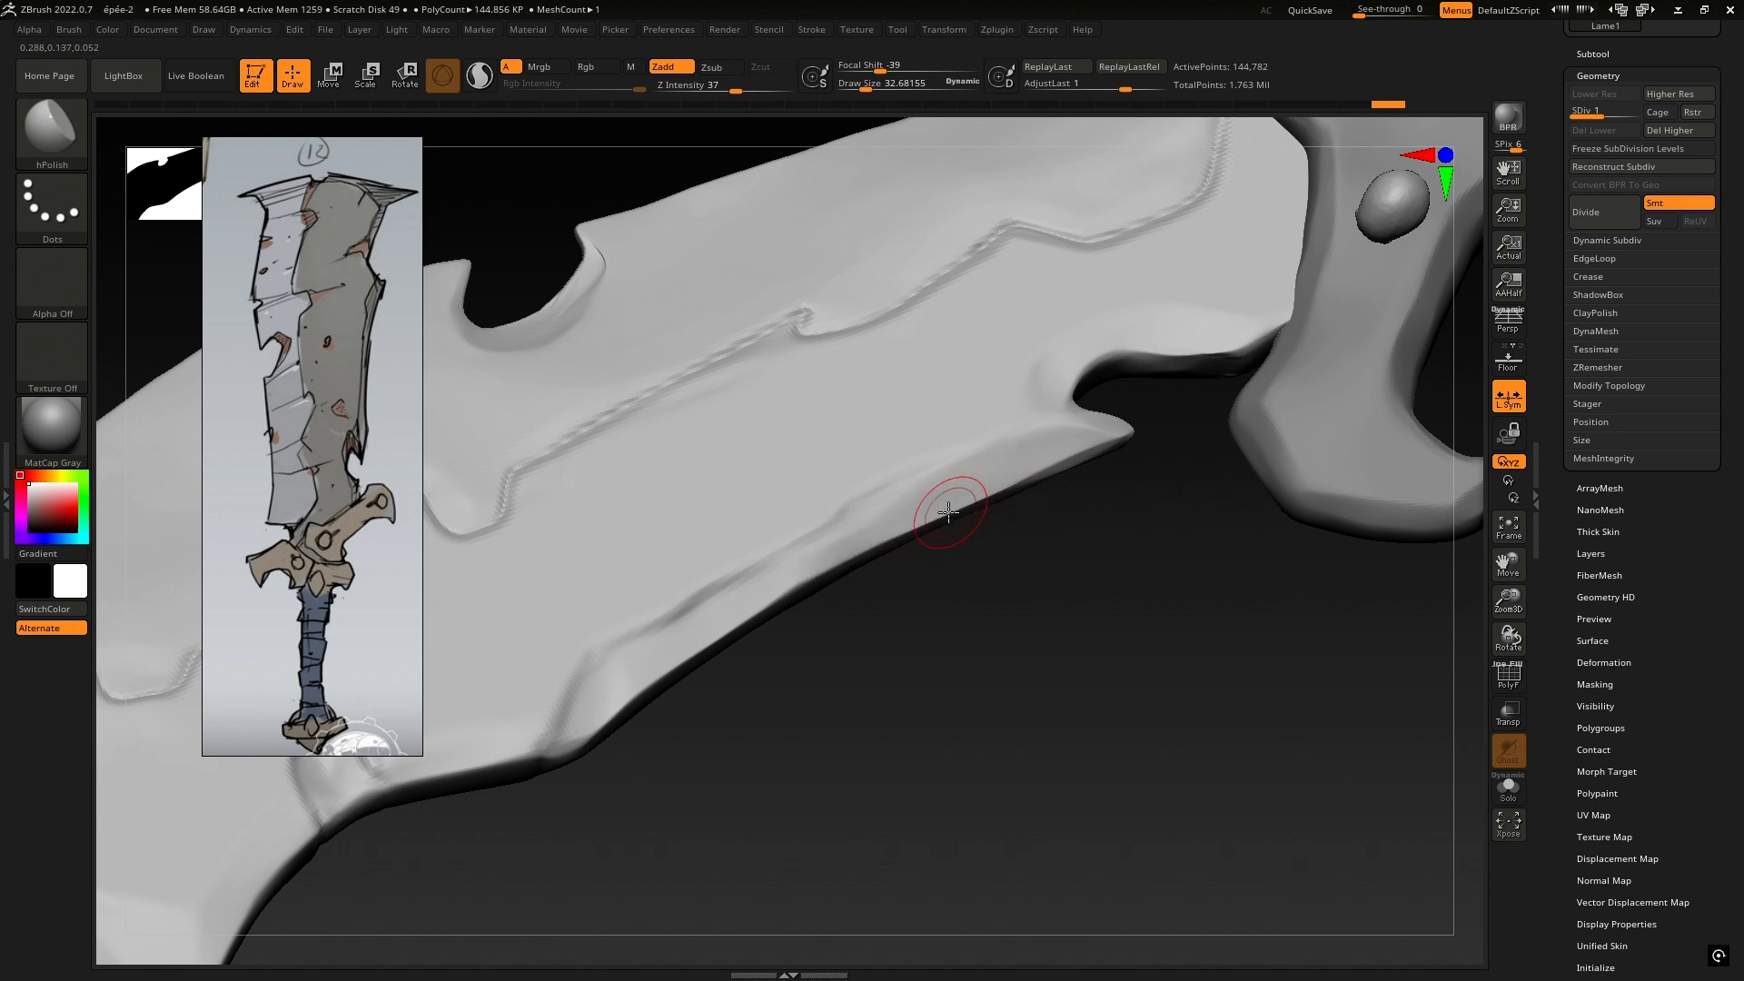
{"action": "right_click_drag", "start_coordinate": [948, 513], "coordinate": [951, 467]}
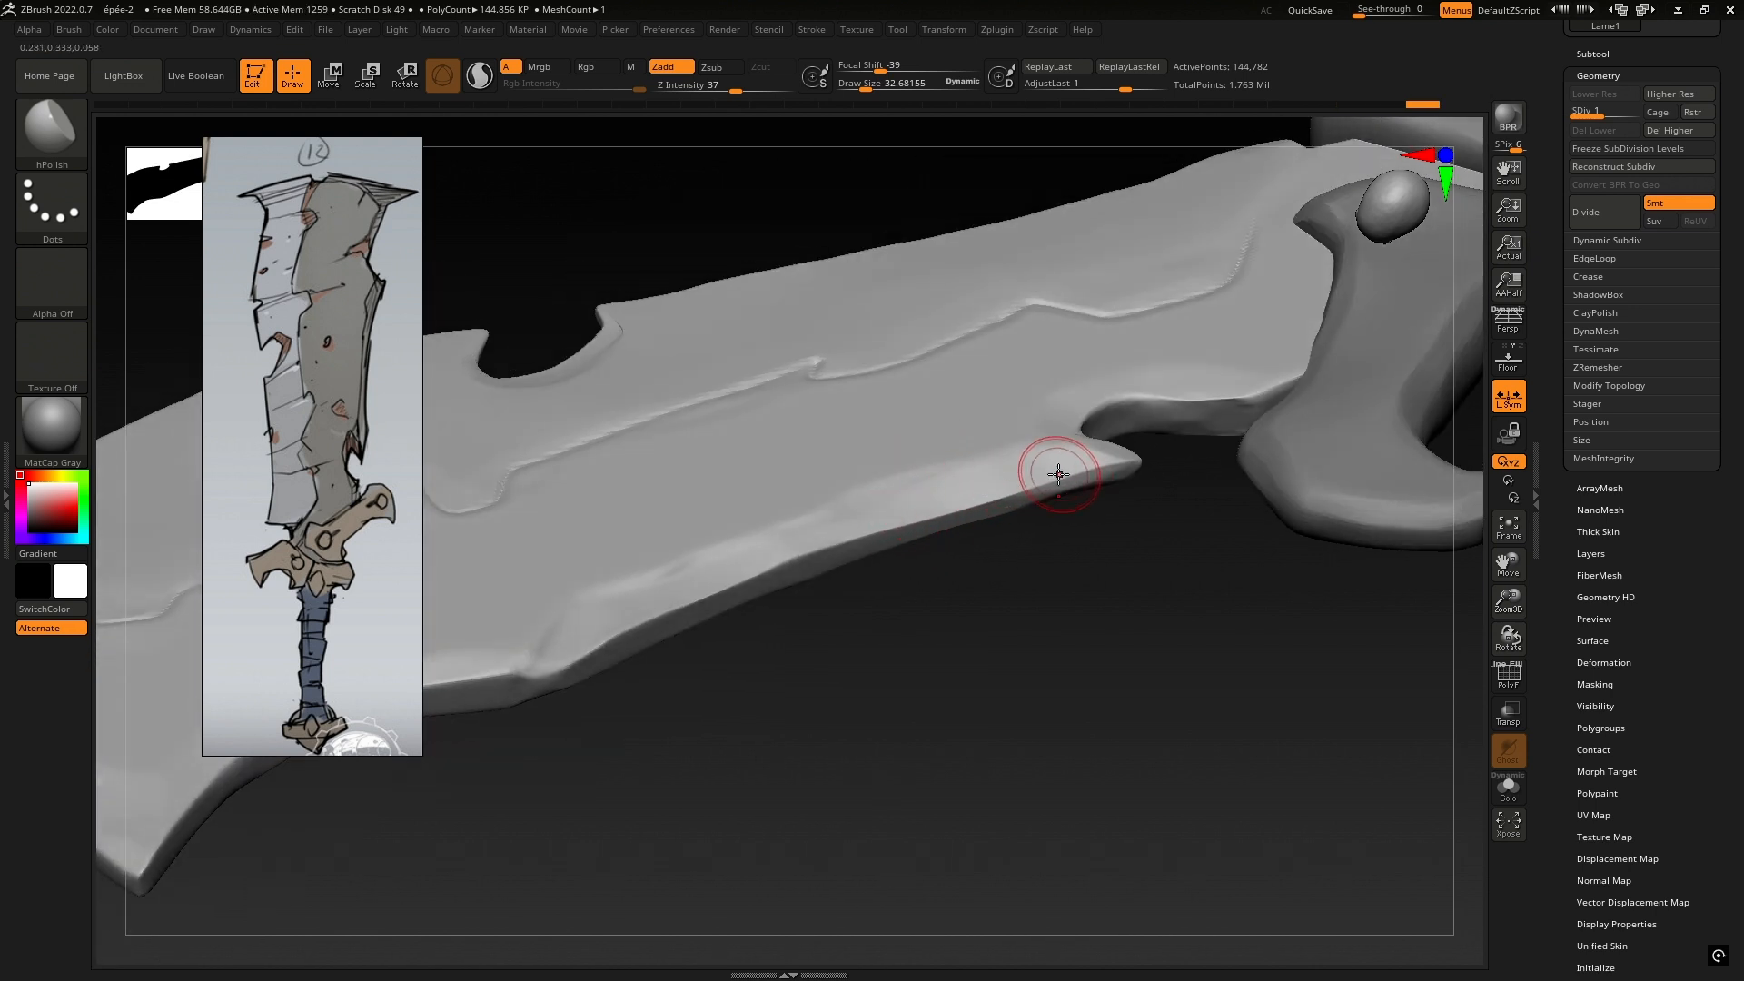
{"action": "left_click_drag", "start_coordinate": [911, 506], "coordinate": [974, 471], "text": "shift"}
{"action": "right_click_drag", "start_coordinate": [975, 467], "coordinate": [988, 512]}
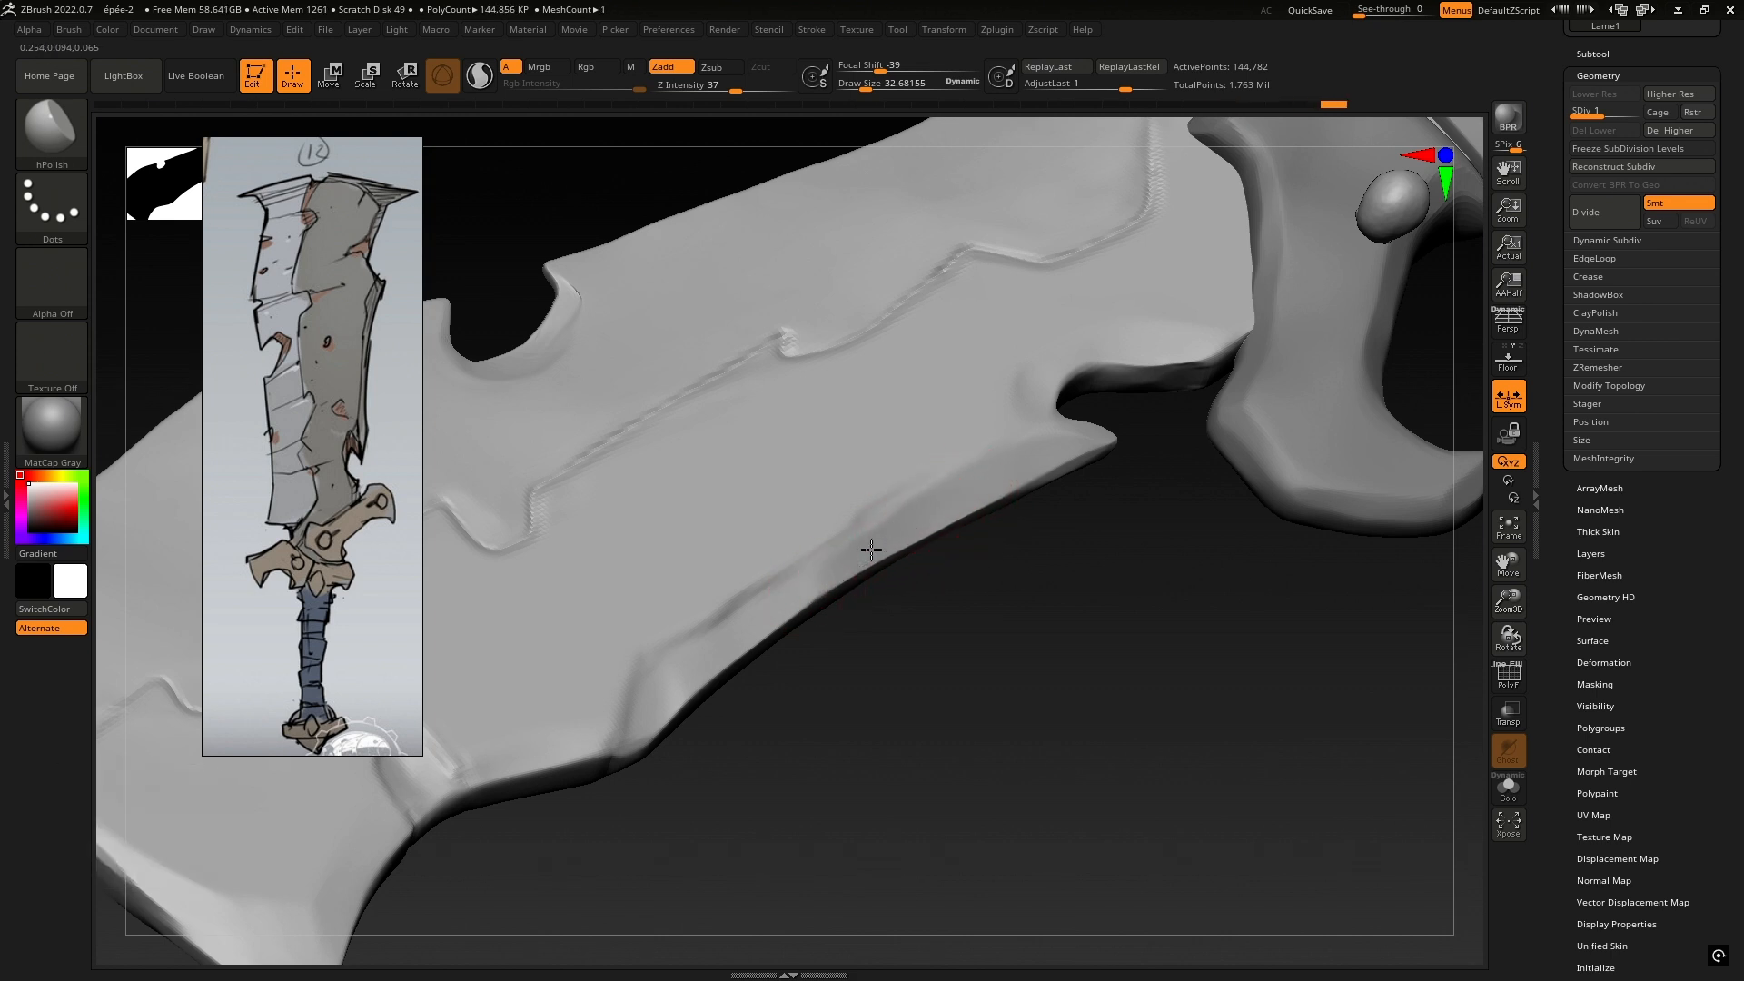
{"action": "left_click_drag", "start_coordinate": [790, 615], "coordinate": [779, 600]}
{"action": "mouse_move", "coordinate": [779, 600]}
{"action": "right_mouse_down"}
{"action": "mouse_move", "coordinate": [791, 541]}
{"action": "mouse_move", "coordinate": [927, 580]}
{"action": "right_mouse_up"}
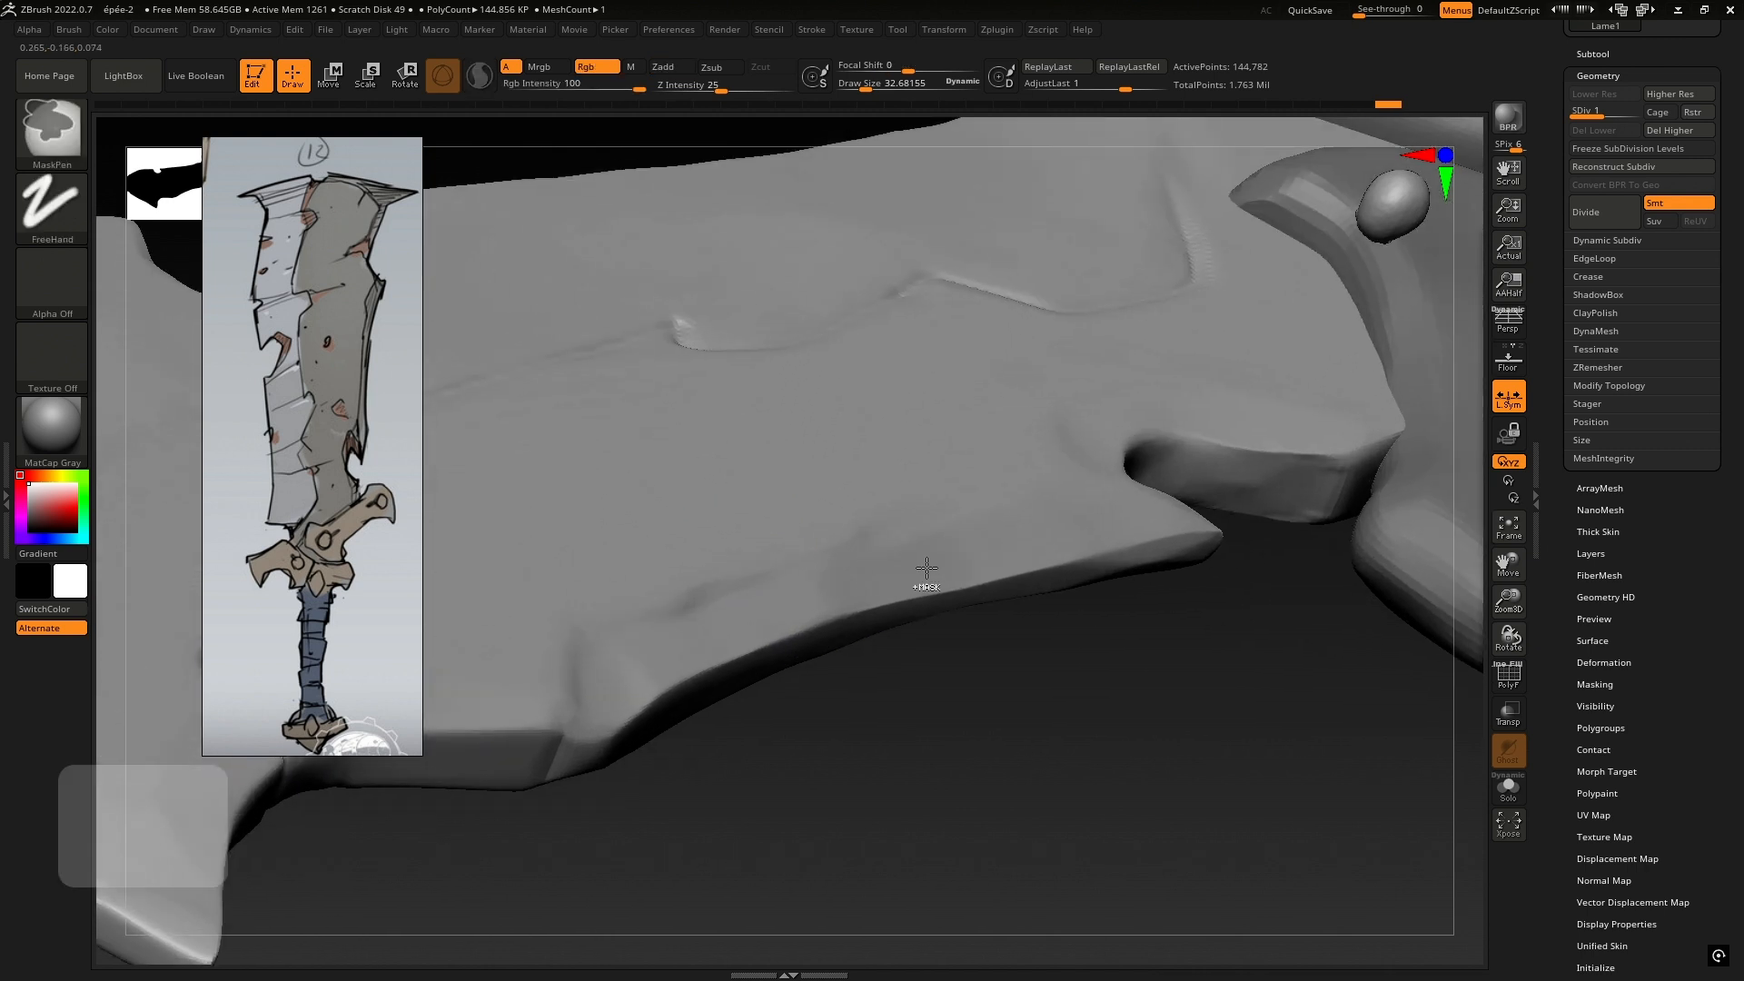
Set the draw size to about 18 and refine the edge near the notch tip, undoing a stray stroke
{"action": "left_click_drag", "start_coordinate": [947, 576], "coordinate": [951, 580]}
{"action": "key", "text": "space"}
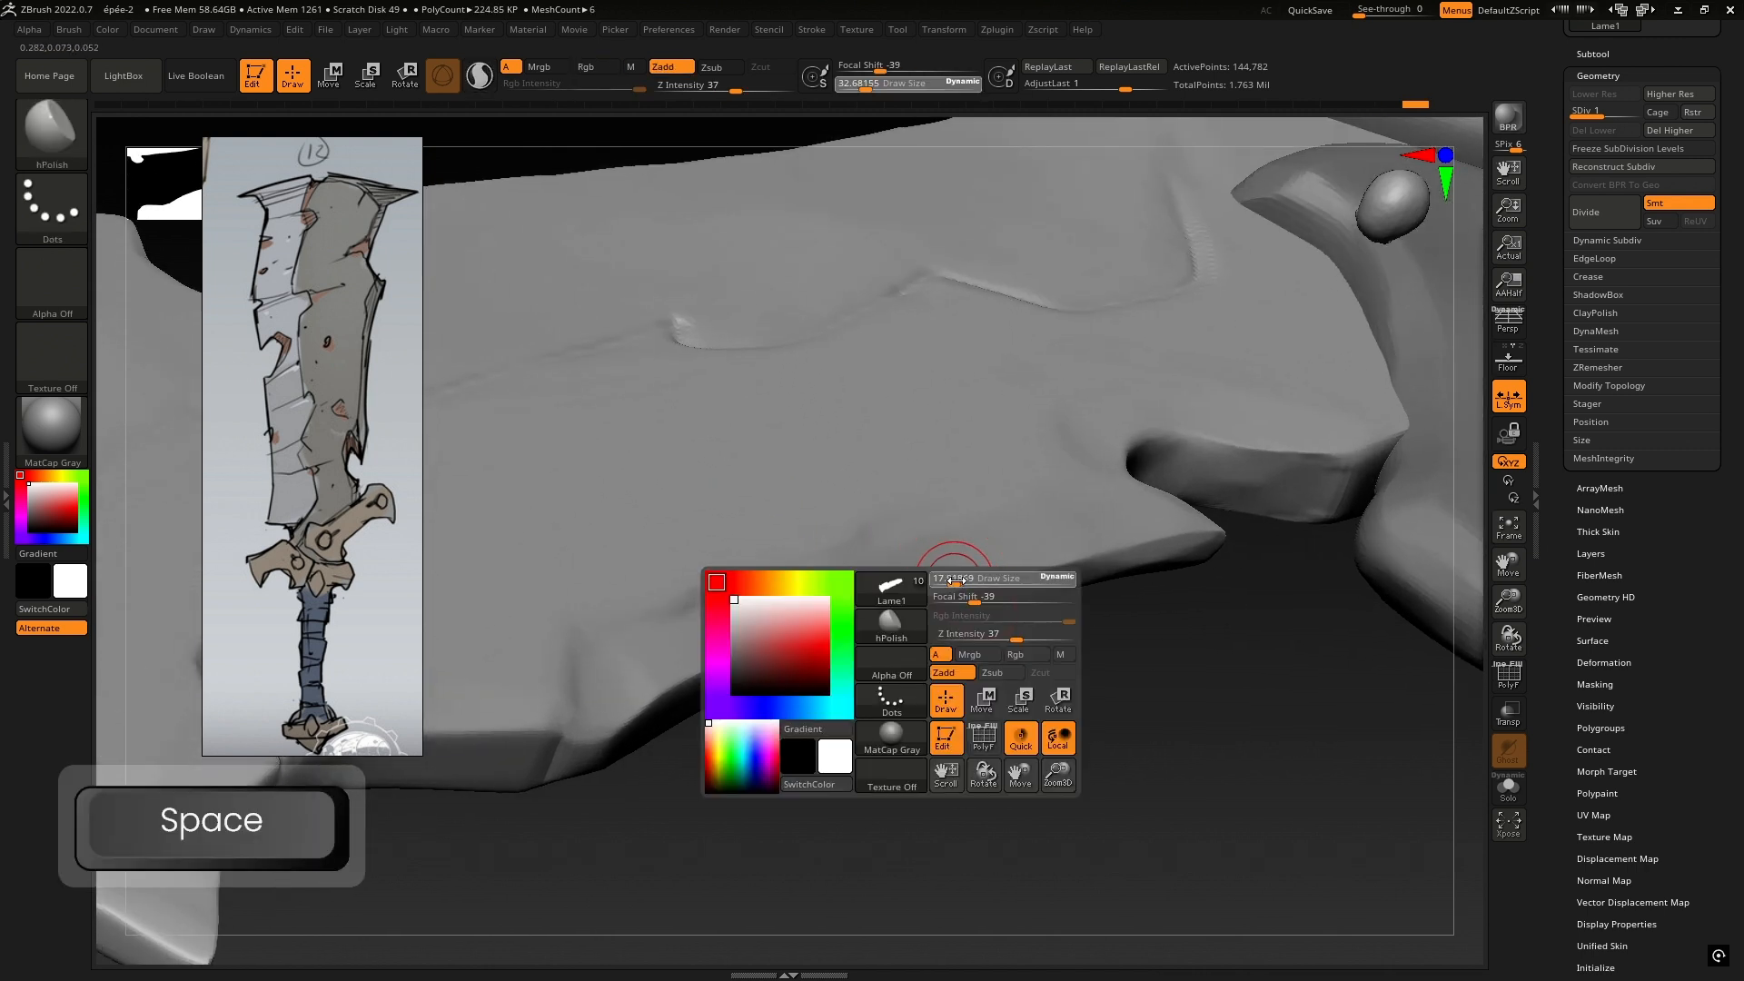
{"action": "left_click_drag", "start_coordinate": [1104, 551], "coordinate": [1118, 548]}
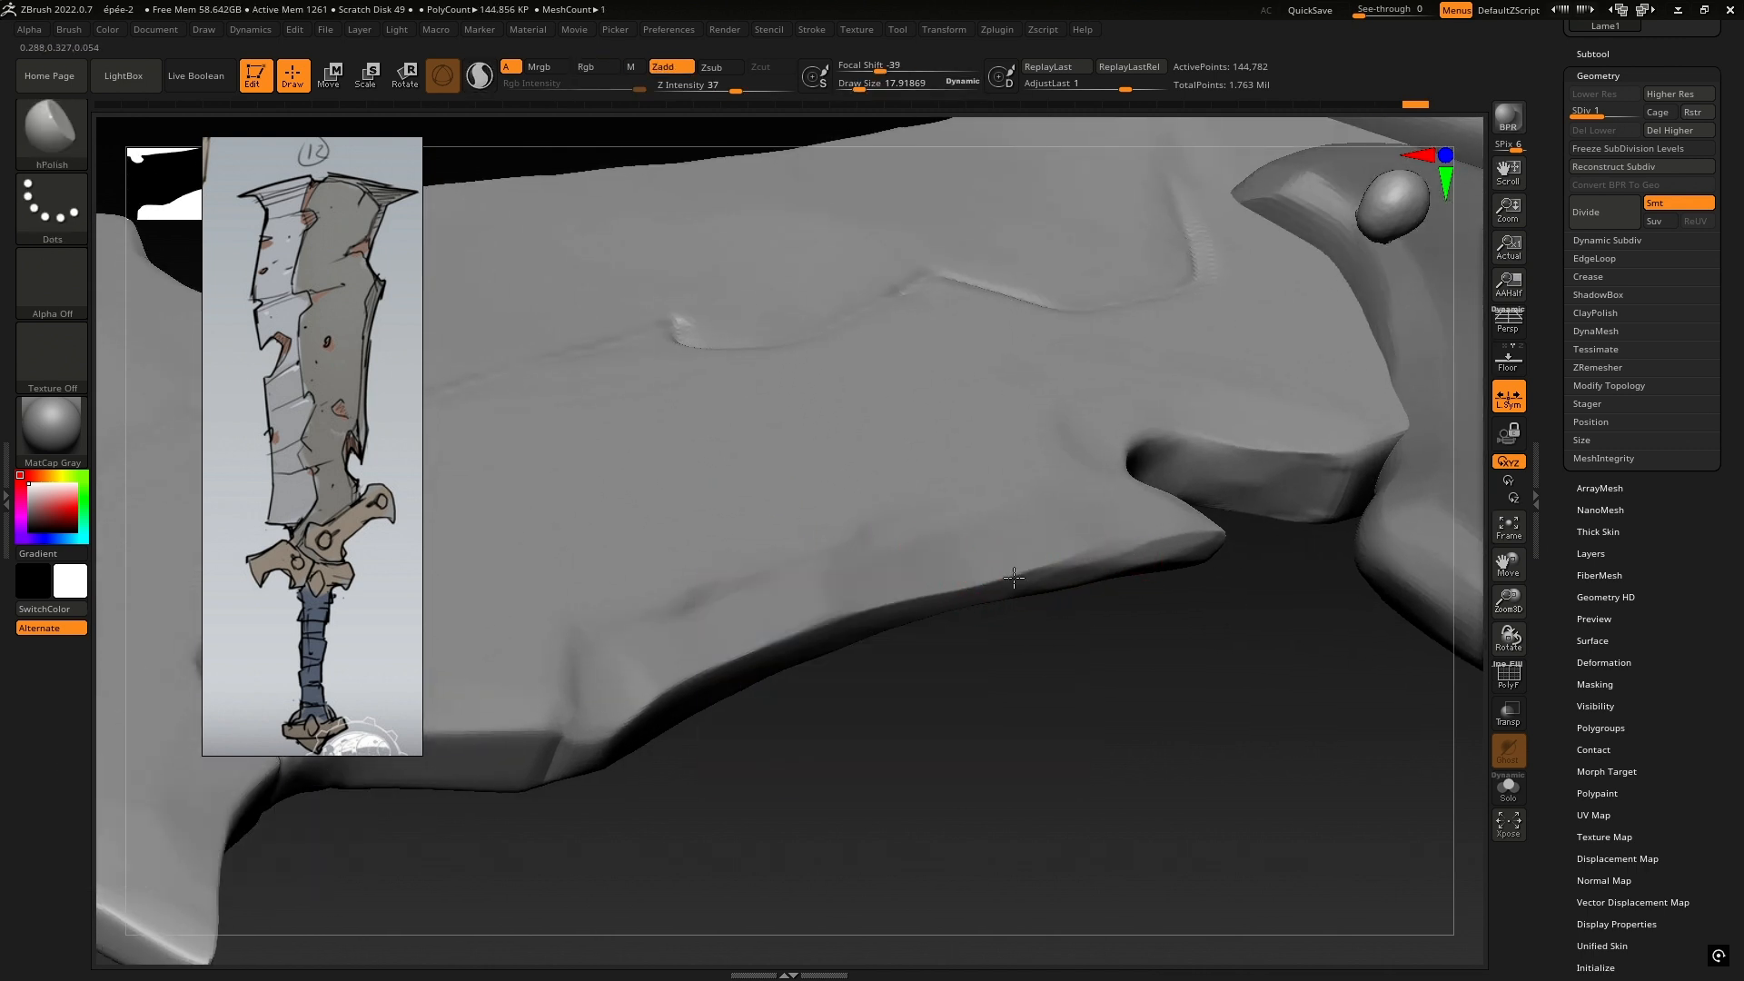
{"action": "key", "text": "ctrl+z"}
{"action": "right_click_drag", "start_coordinate": [1027, 572], "coordinate": [1143, 527]}
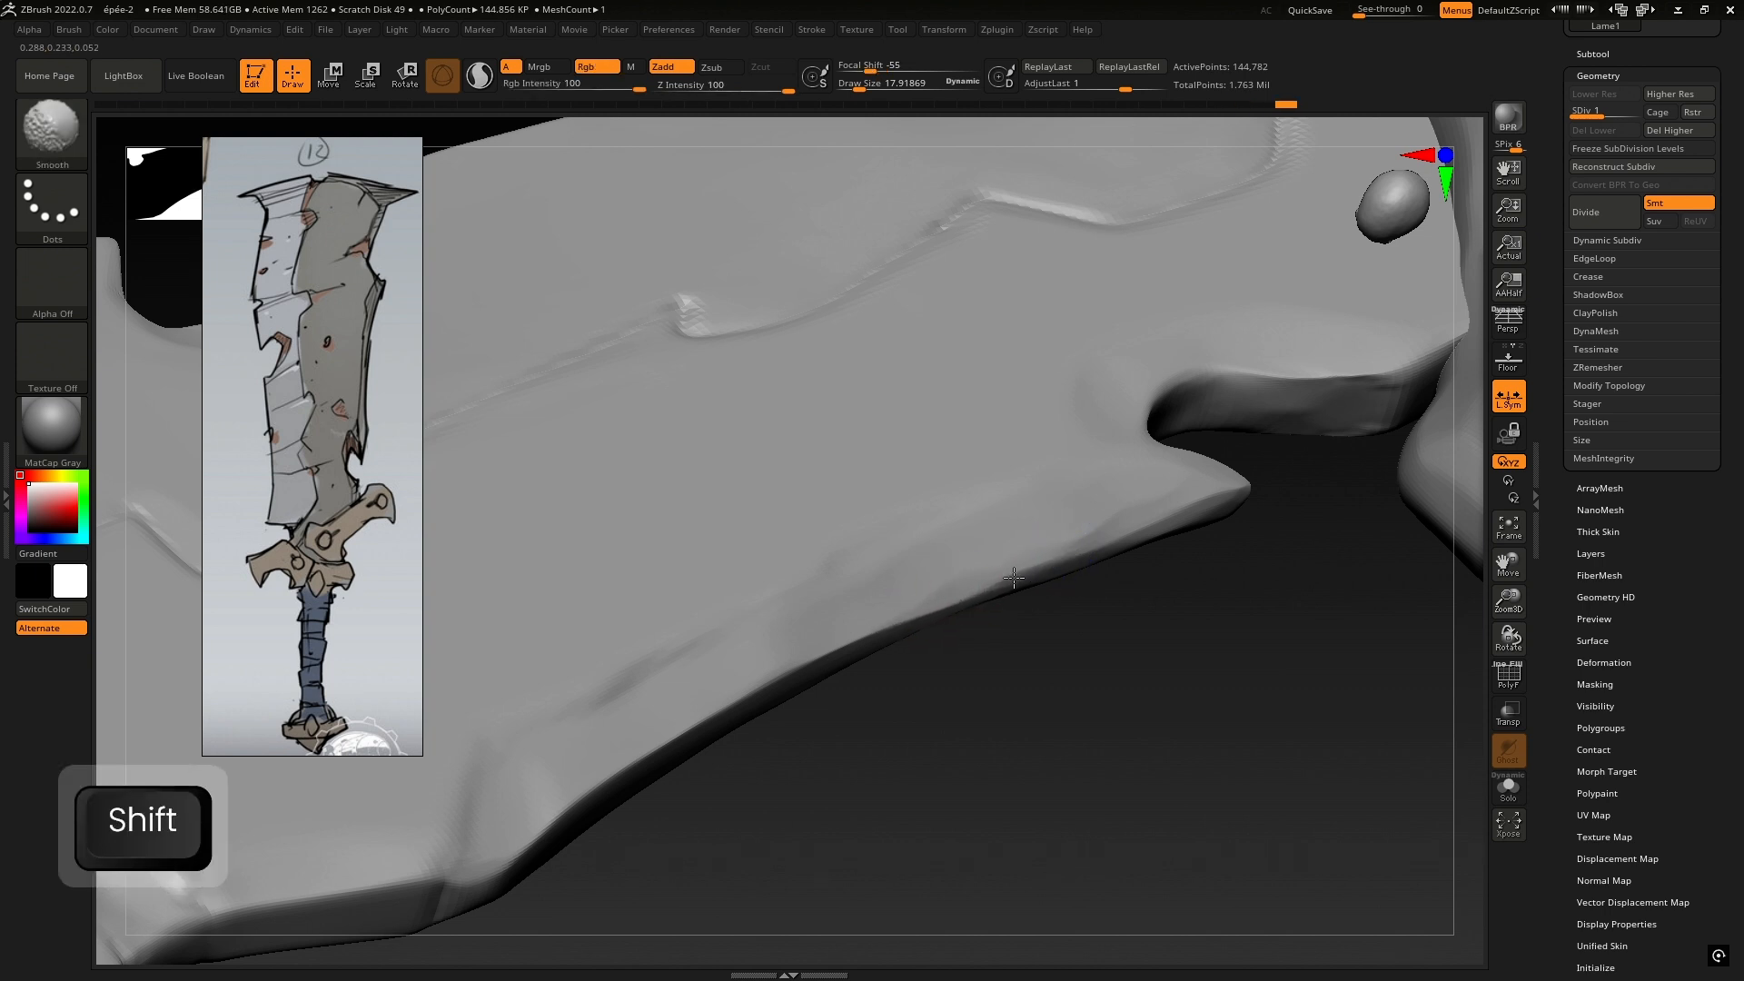
{"action": "right_click_drag", "start_coordinate": [882, 627], "coordinate": [874, 536], "text": "shift"}
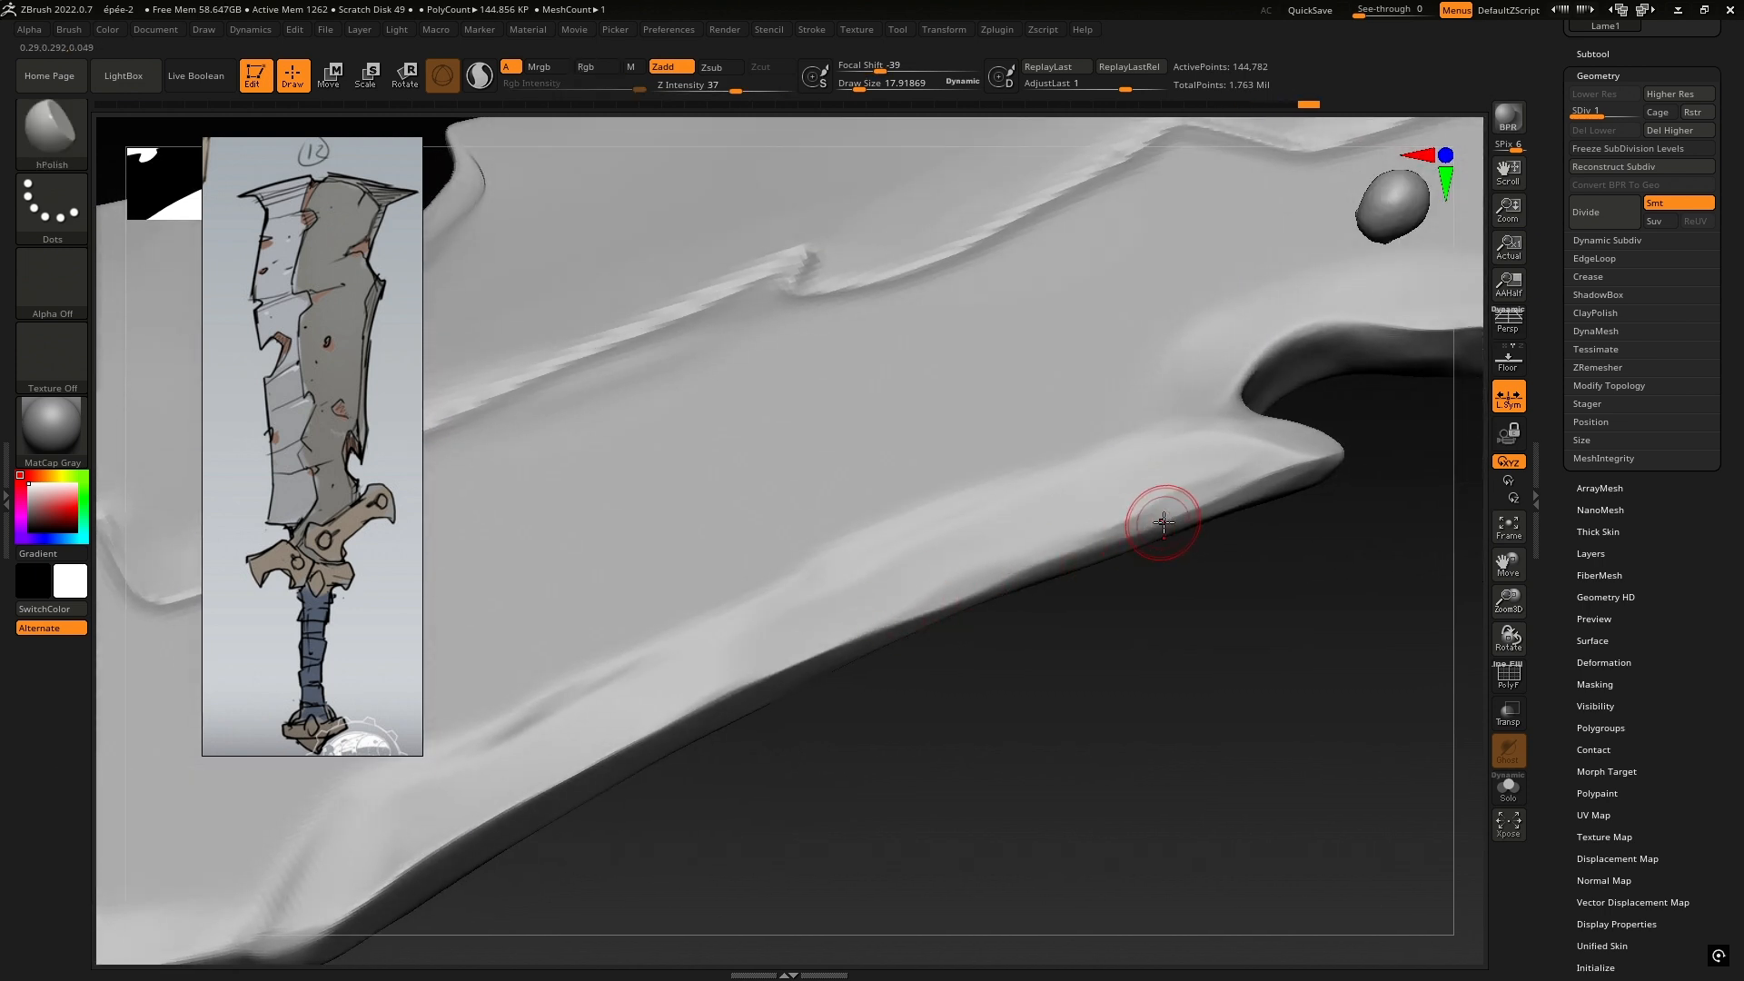
{"action": "key", "text": "space"}
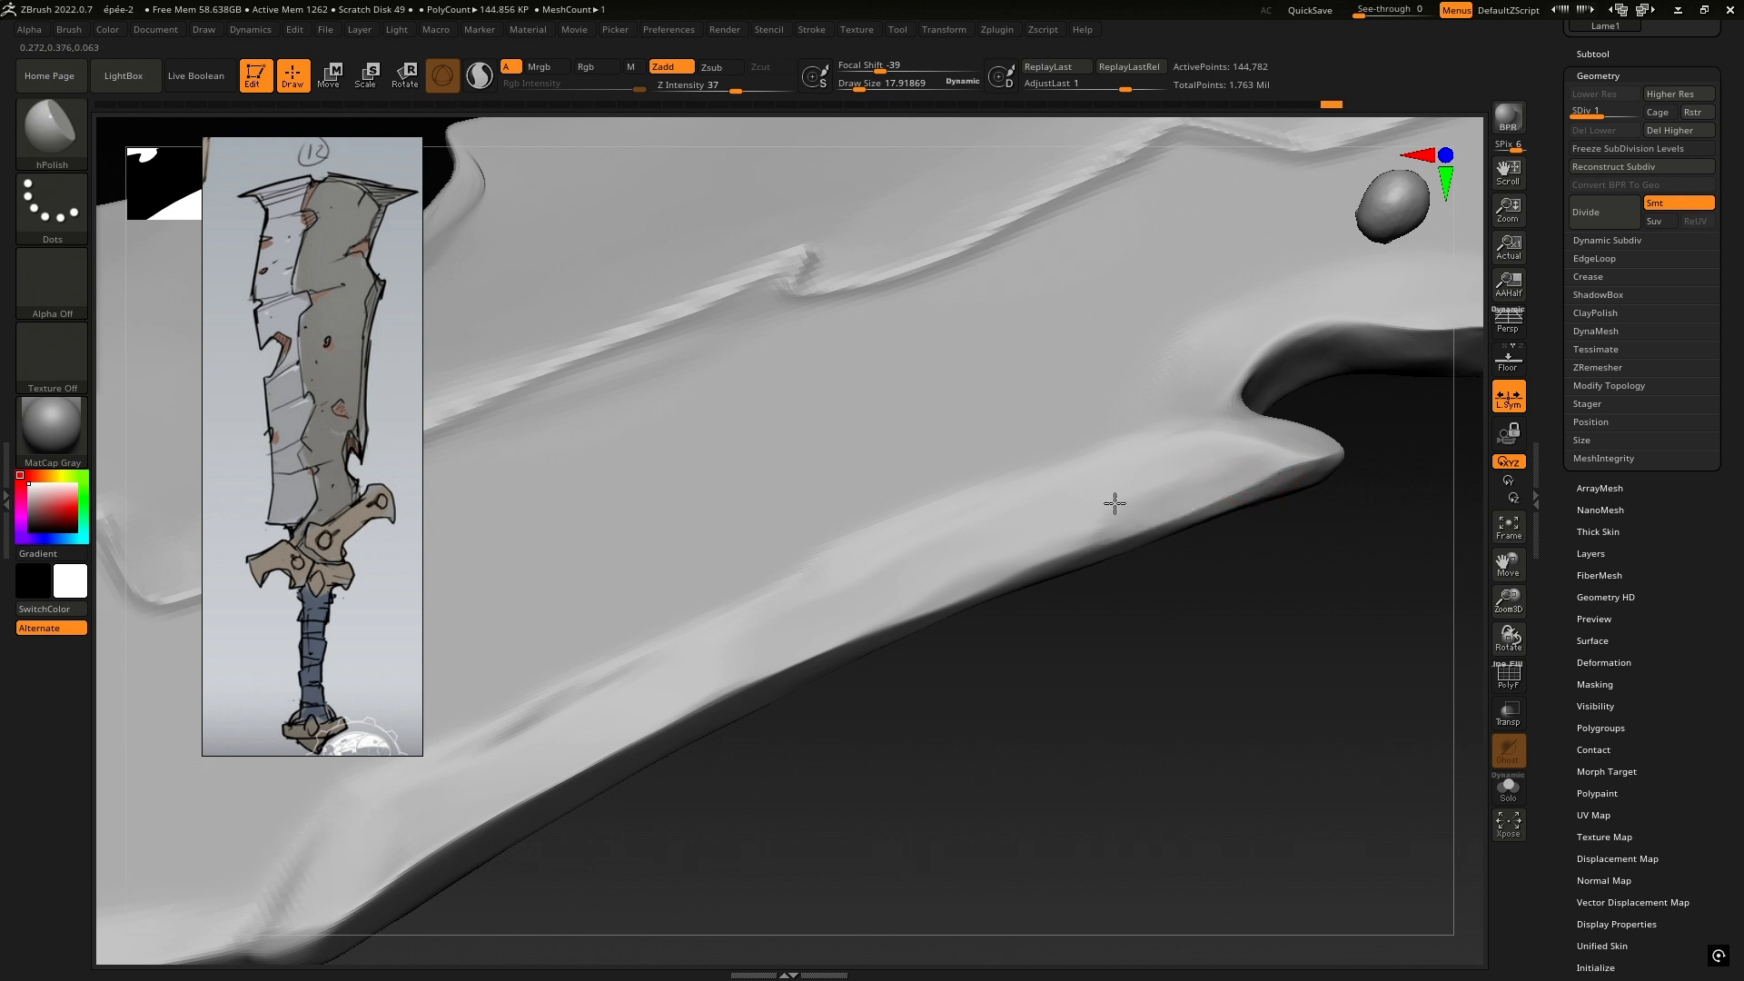
{"action": "right_click_drag", "start_coordinate": [1076, 525], "coordinate": [1046, 439]}
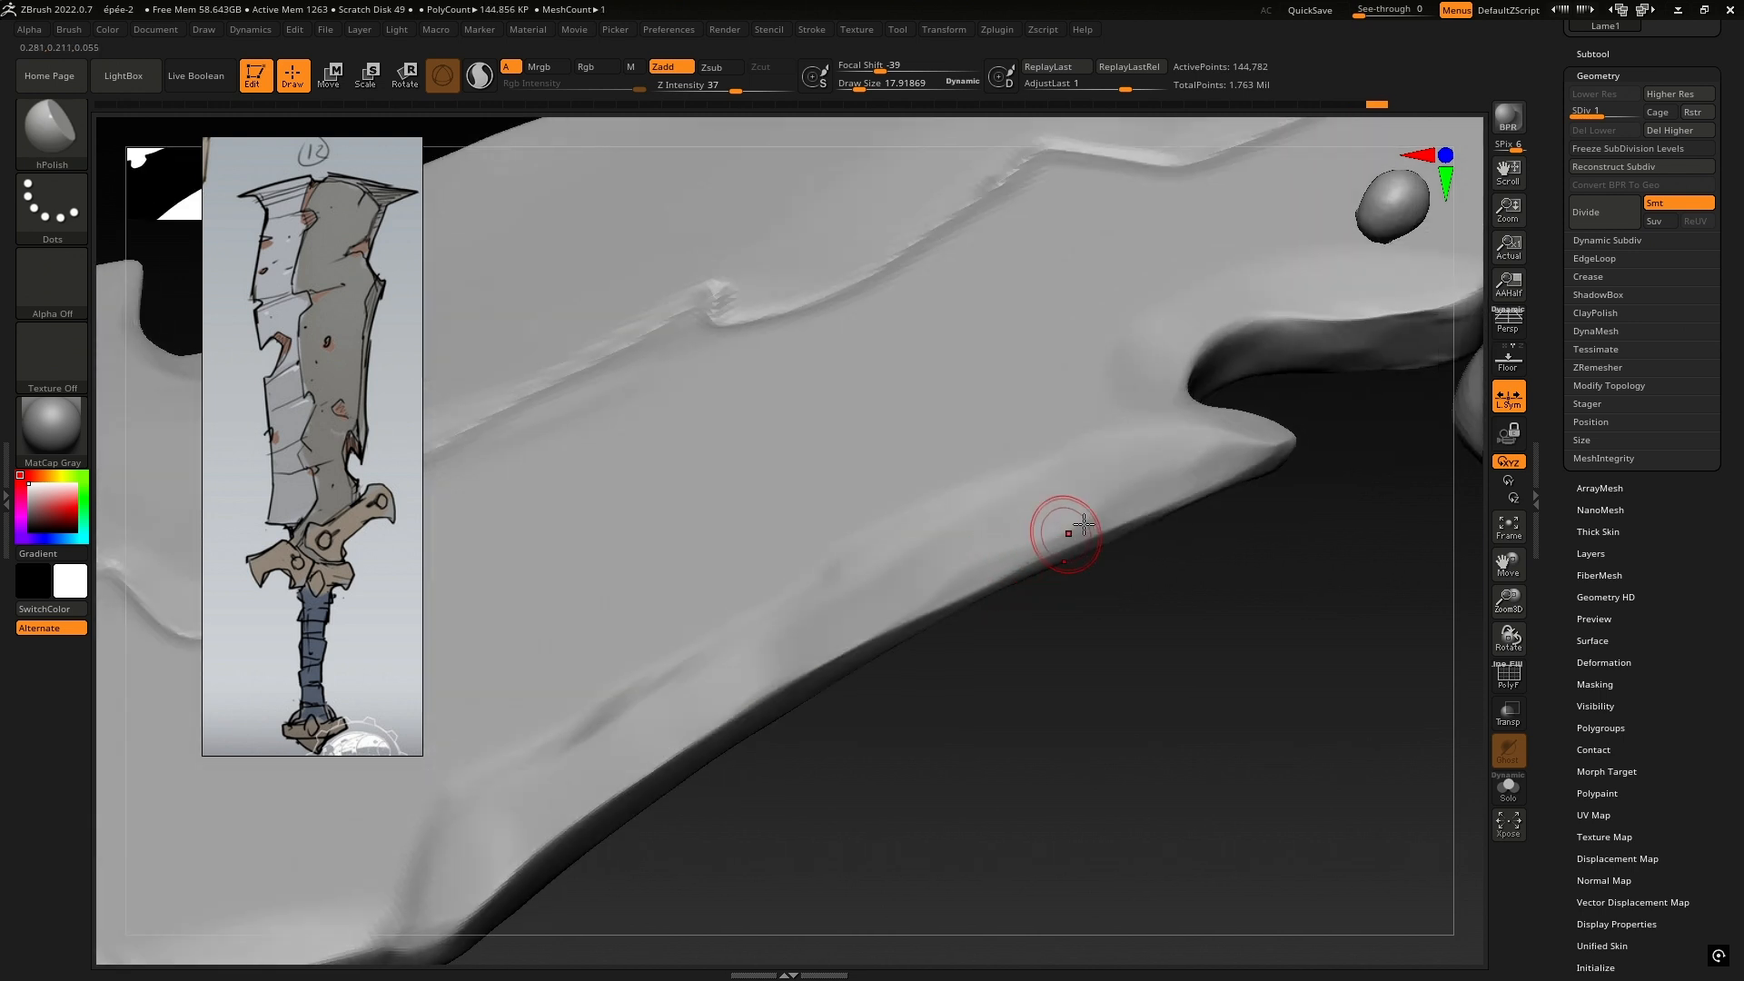
Set the draw size to about 30, then polish and smooth the cutting edge from mid-bevel towards the blade's angled corner
{"action": "key", "text": "space"}
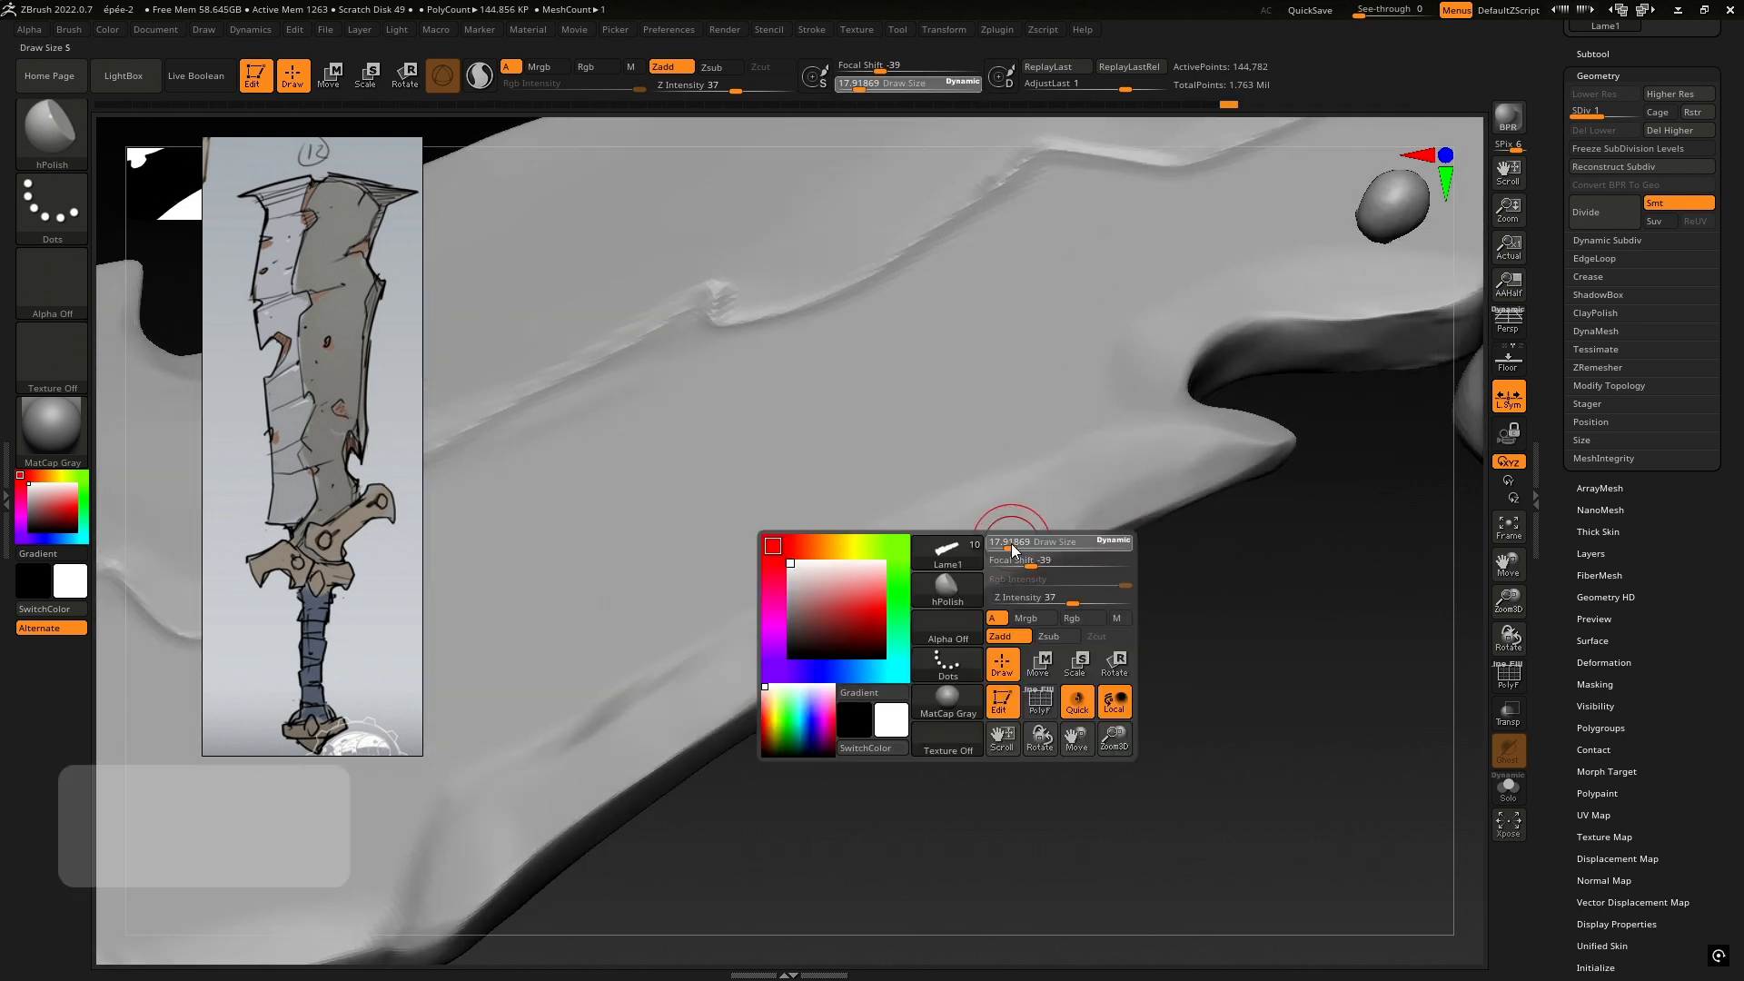
{"action": "left_click_drag", "start_coordinate": [1013, 545], "coordinate": [1021, 545]}
{"action": "mouse_move", "coordinate": [981, 611]}
{"action": "right_mouse_down", "text": "alt"}
{"action": "mouse_move", "coordinate": [1010, 445]}
{"action": "mouse_move", "coordinate": [977, 424]}
{"action": "right_mouse_up", "text": "alt"}
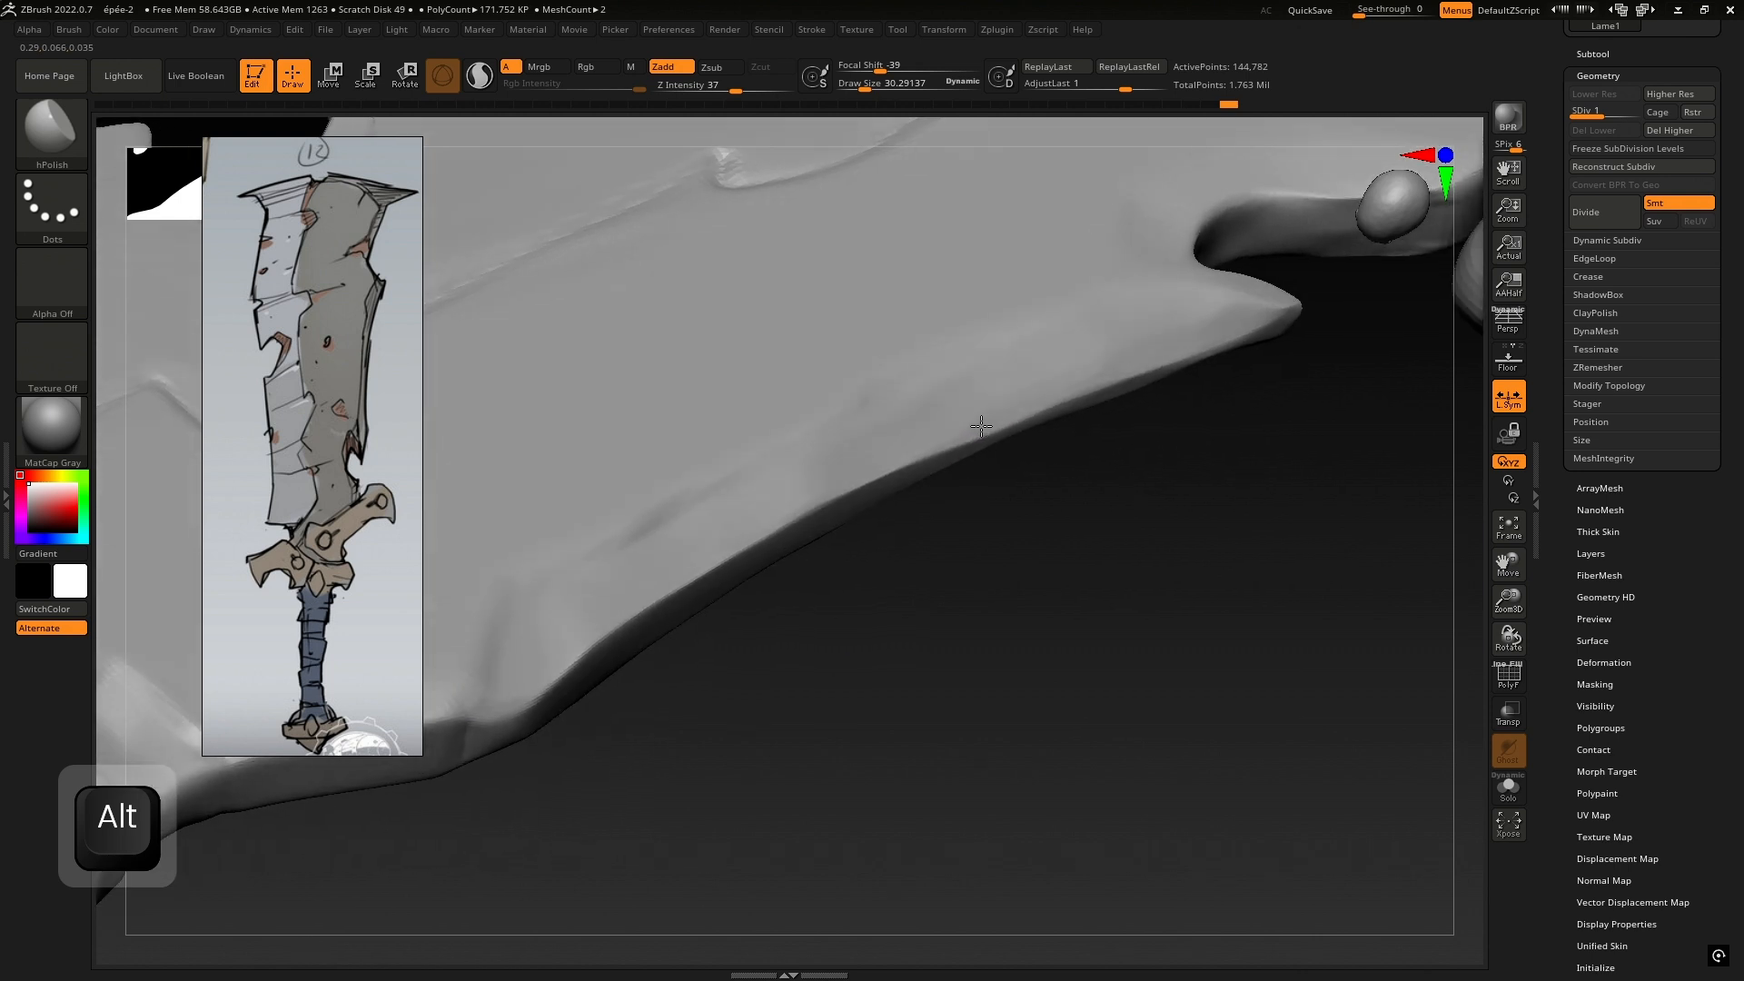
{"action": "left_click_drag", "start_coordinate": [967, 417], "coordinate": [840, 495]}
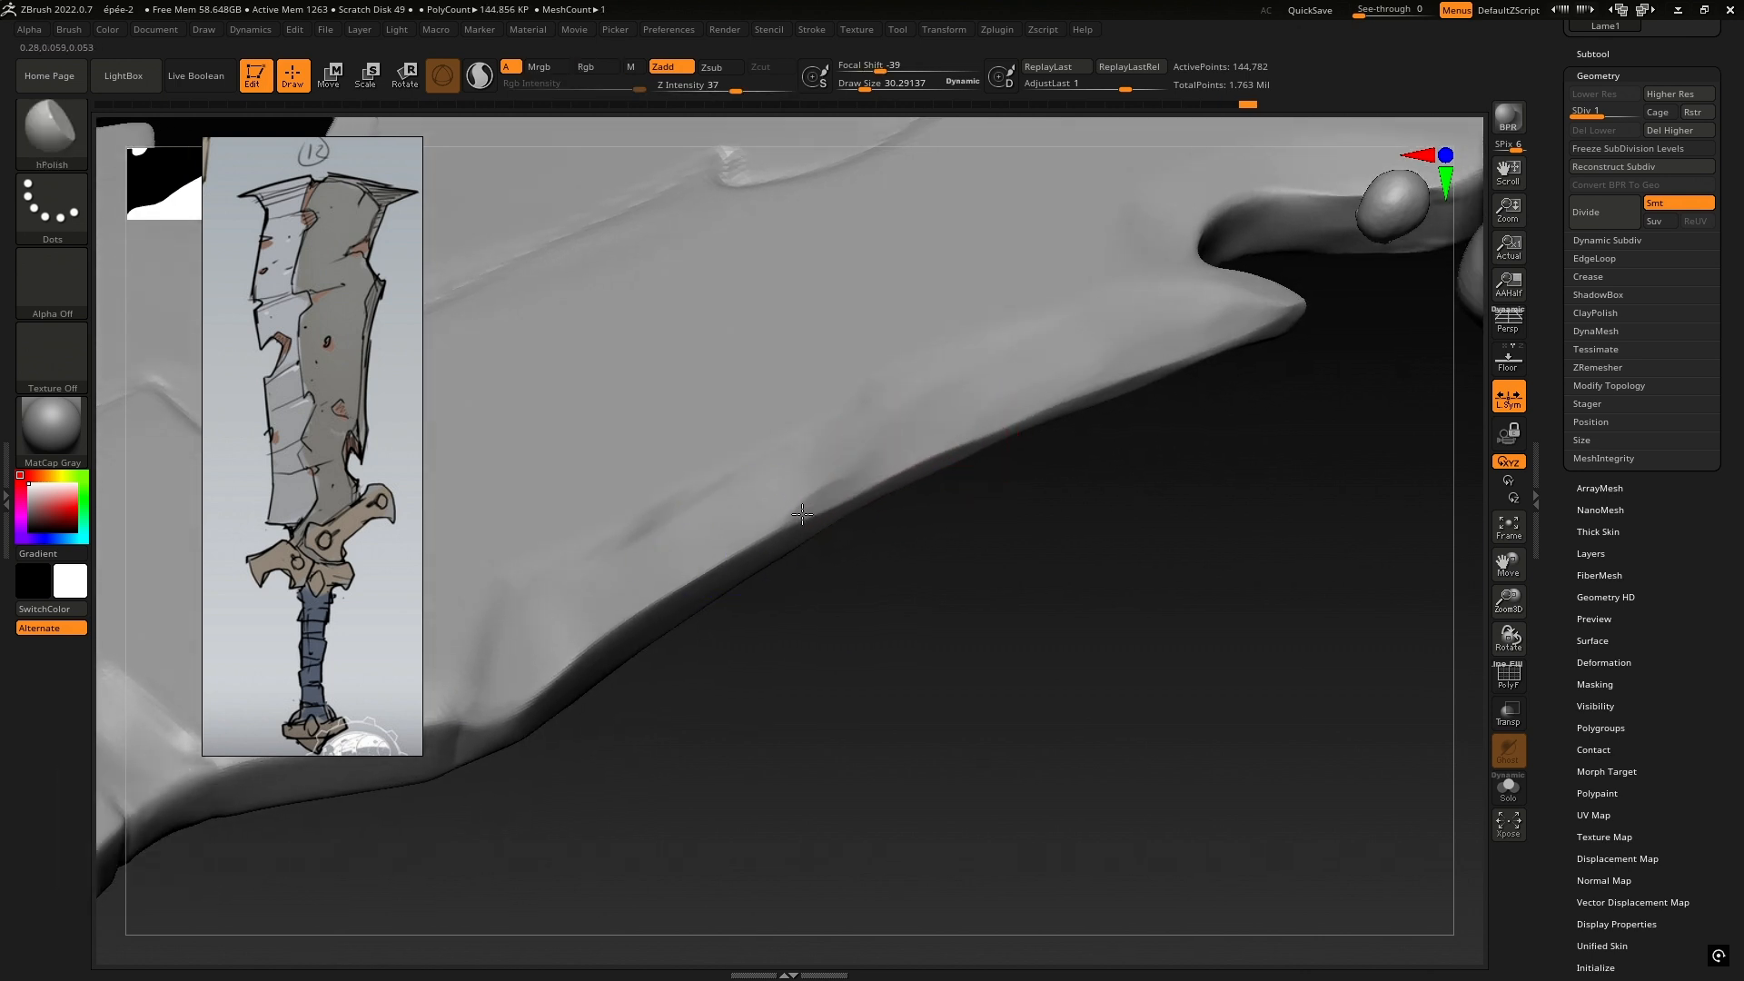
{"action": "mouse_move", "coordinate": [763, 536]}
{"action": "left_mouse_down"}
{"action": "mouse_move", "coordinate": [693, 564]}
{"action": "mouse_move", "coordinate": [797, 491]}
{"action": "left_mouse_up"}
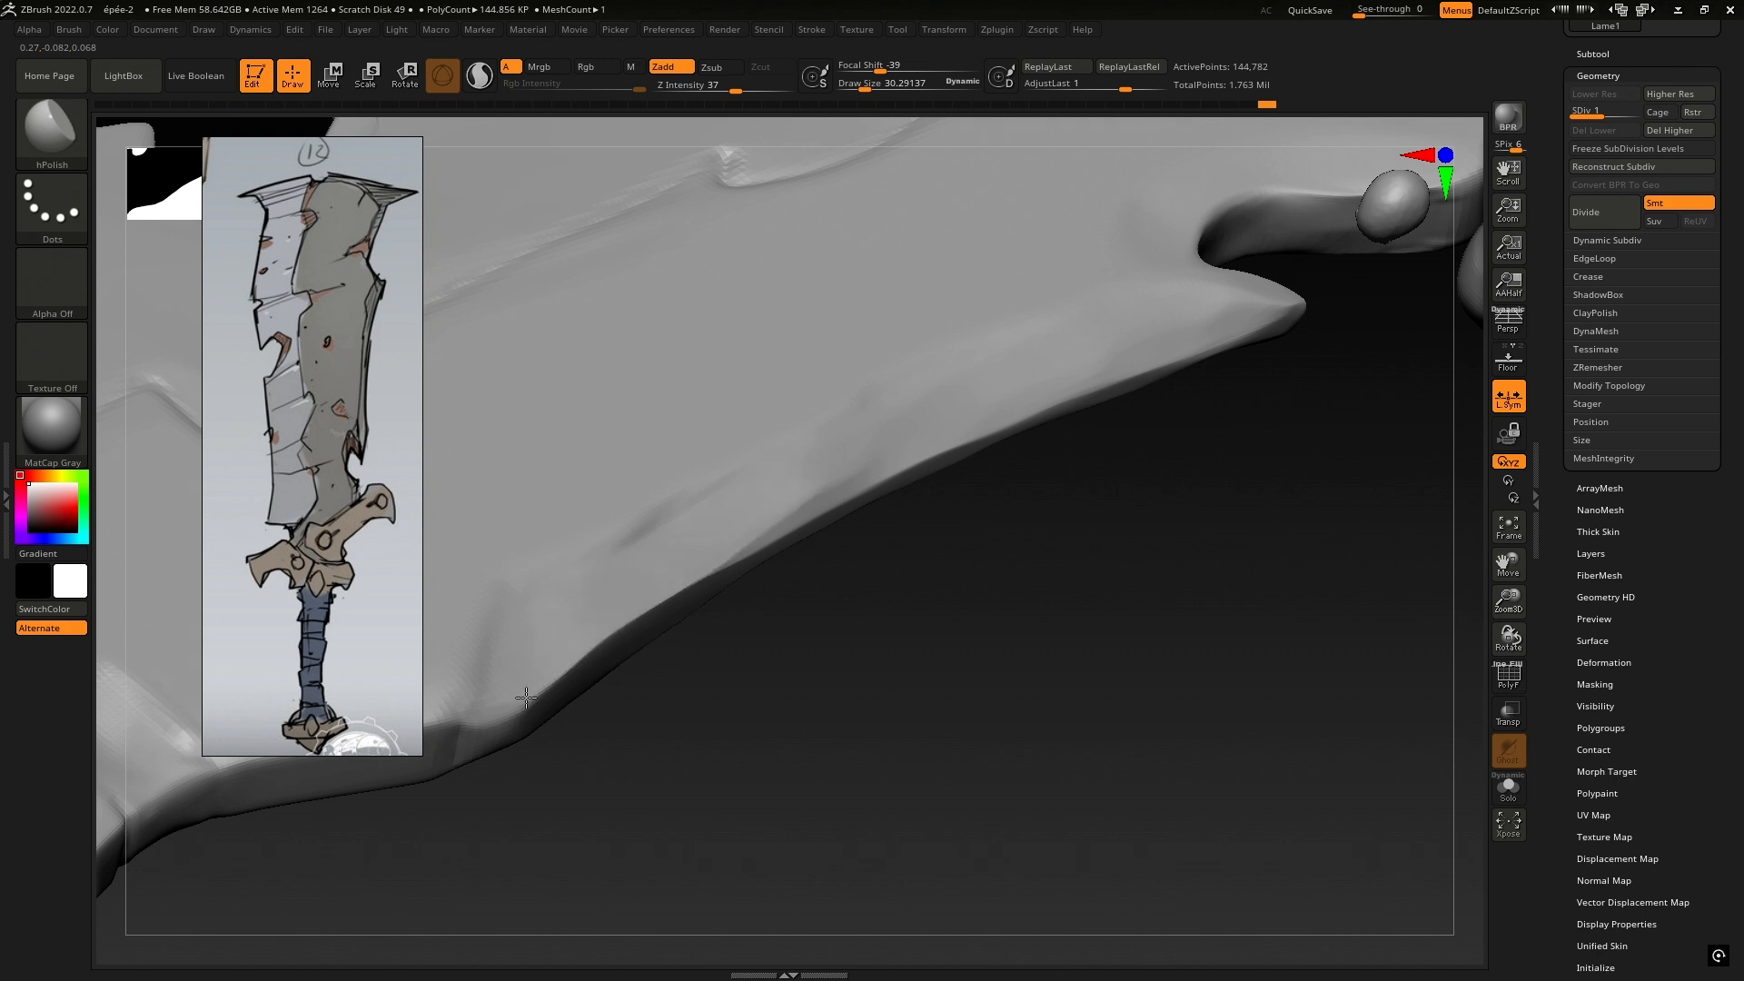
{"action": "mouse_move", "coordinate": [621, 625]}
{"action": "left_mouse_down"}
{"action": "mouse_move", "coordinate": [672, 586]}
{"action": "mouse_move", "coordinate": [646, 599]}
{"action": "left_mouse_up"}
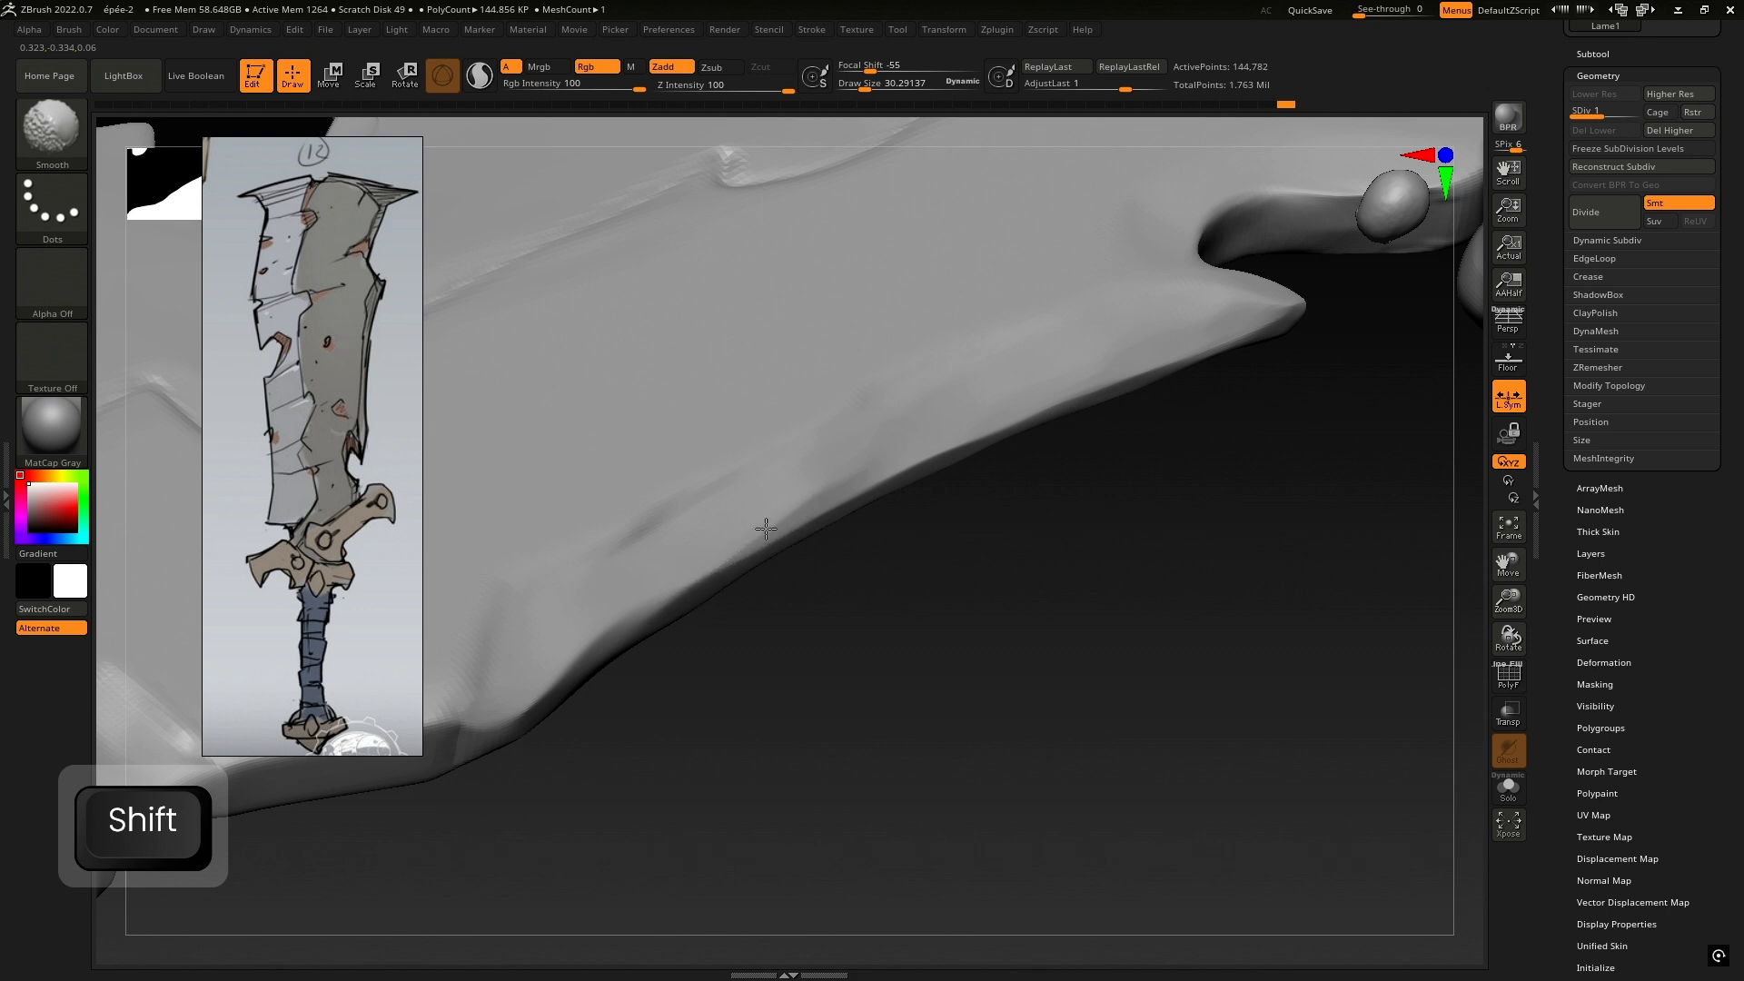
{"action": "mouse_move", "coordinate": [766, 529]}
{"action": "left_mouse_down", "text": "shift"}
{"action": "mouse_move", "coordinate": [800, 500]}
{"action": "mouse_move", "coordinate": [682, 581]}
{"action": "left_mouse_up", "text": "shift"}
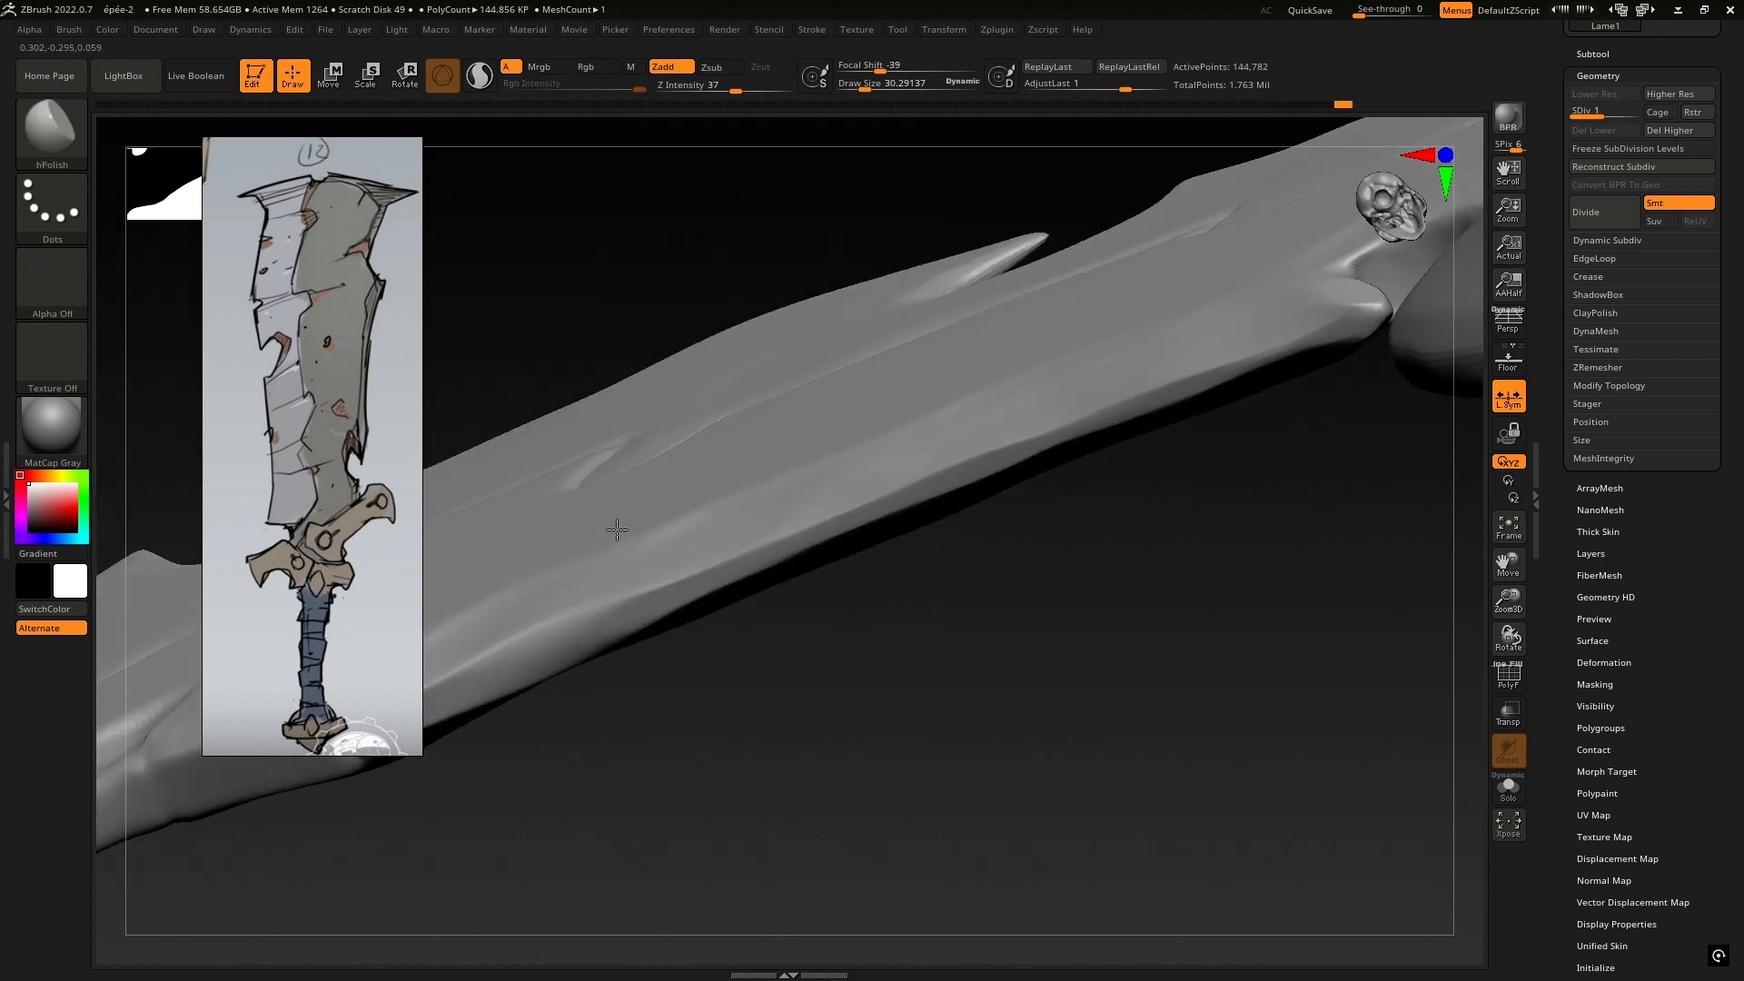
Polish the bevel beside the angled corner on the blade's opposite face
{"action": "right_click_drag", "start_coordinate": [617, 530], "coordinate": [987, 481]}
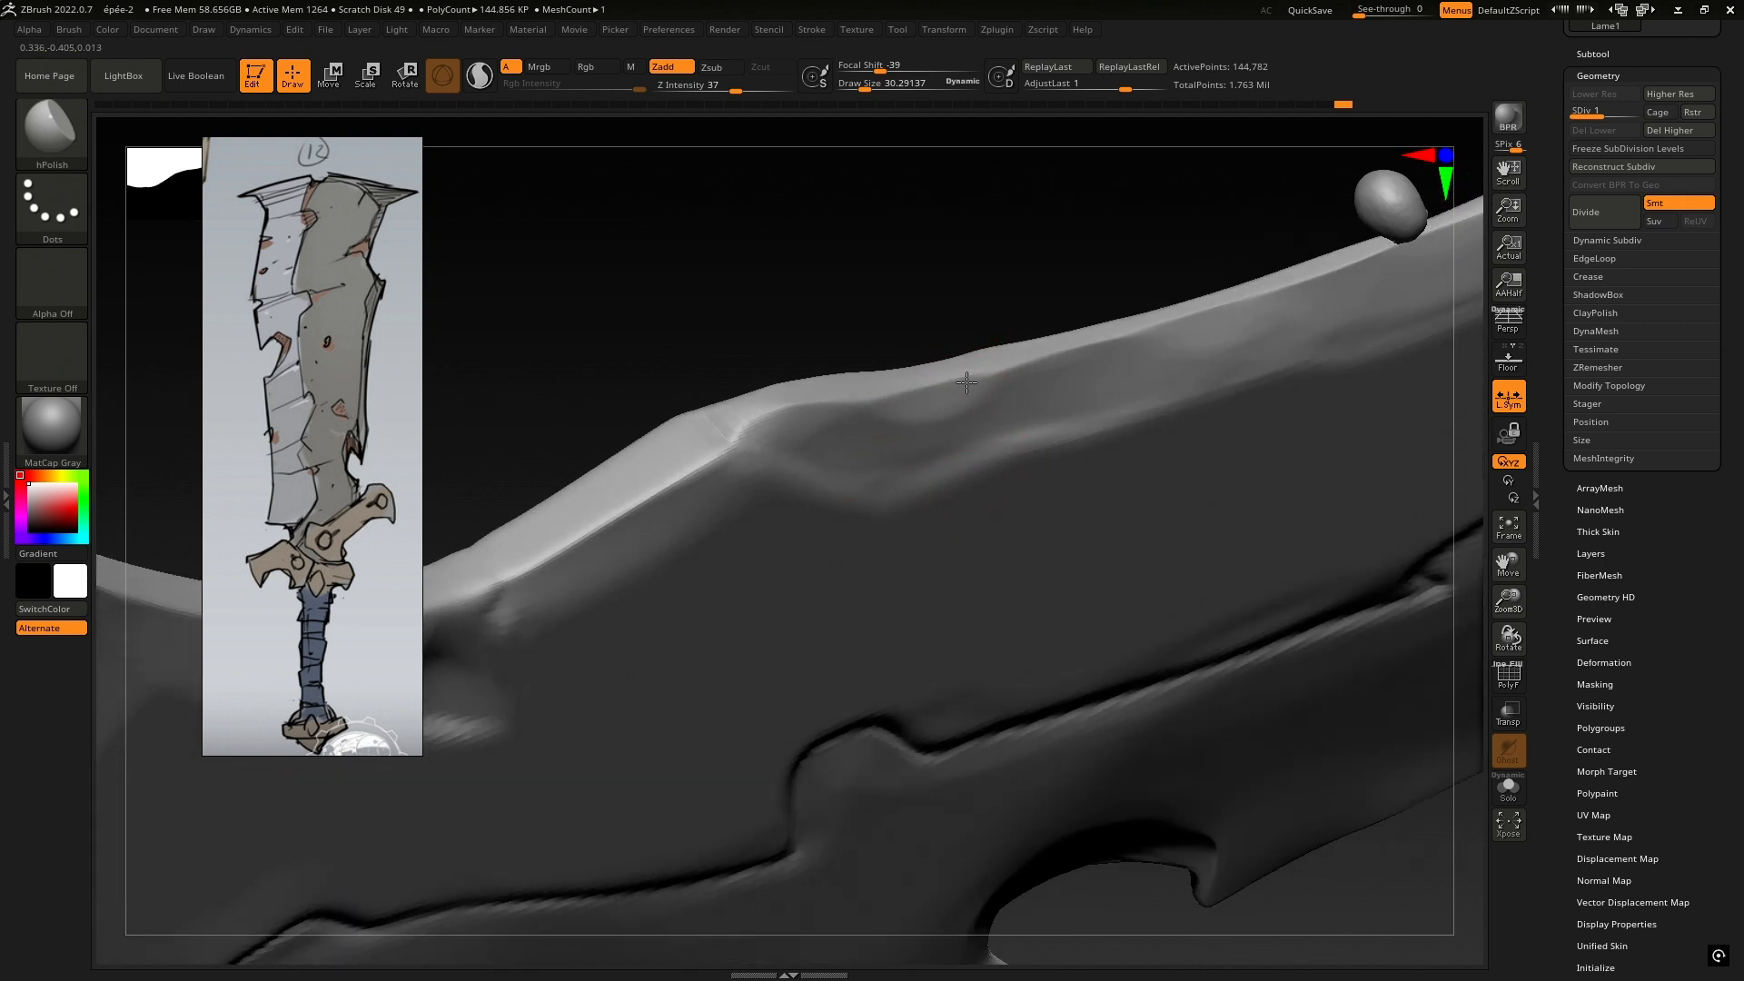
{"action": "left_click_drag", "start_coordinate": [967, 382], "coordinate": [1126, 334]}
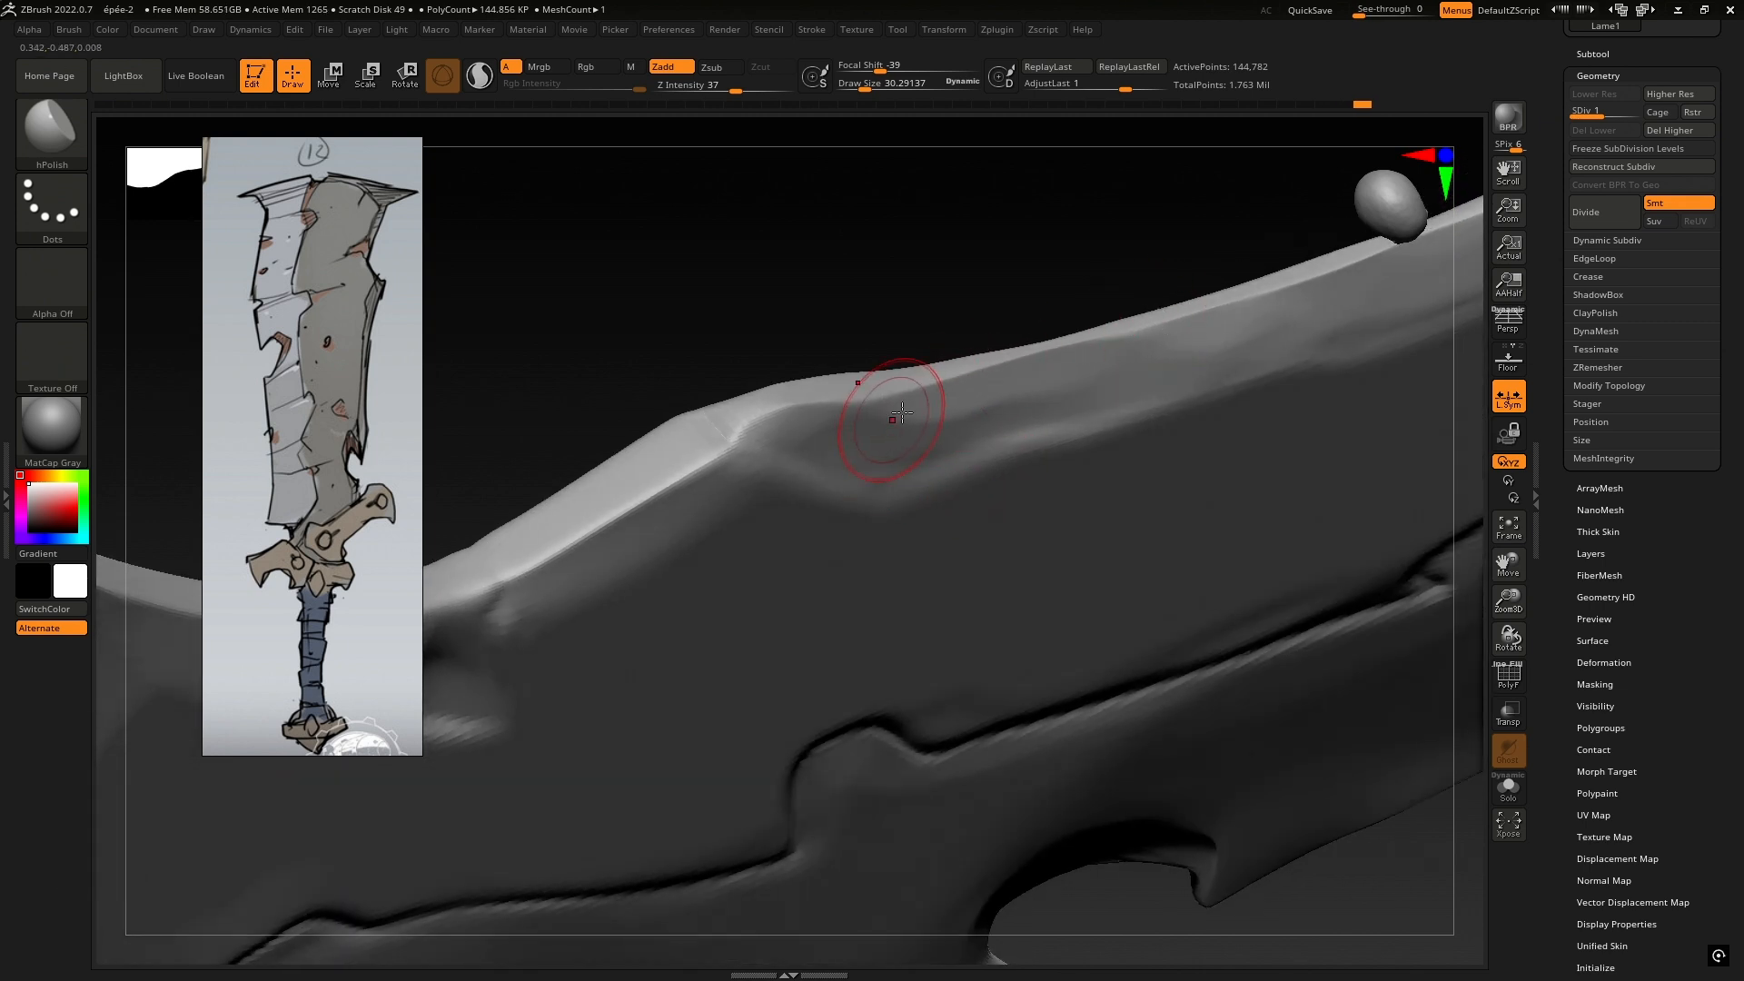
{"action": "left_click_drag", "start_coordinate": [859, 411], "coordinate": [871, 410]}
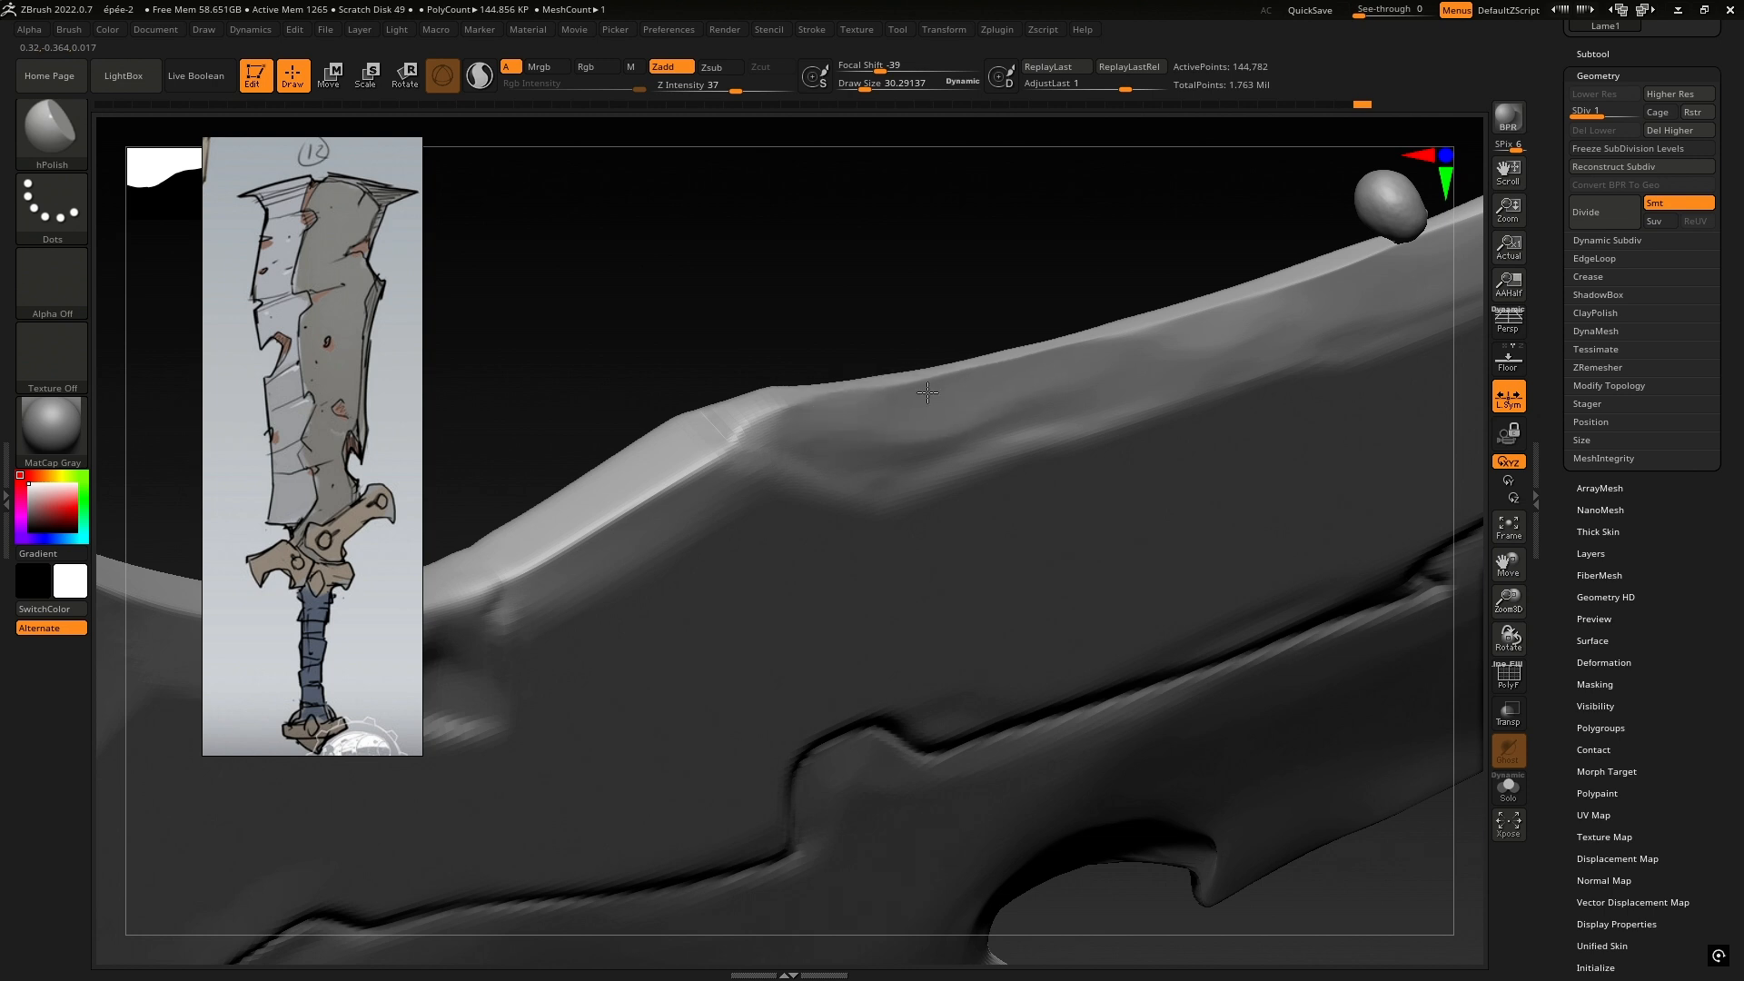
{"action": "left_click_drag", "start_coordinate": [928, 393], "coordinate": [1052, 370]}
{"action": "right_click_drag", "start_coordinate": [1040, 371], "coordinate": [513, 461], "text": "alt"}
{"action": "left_click_drag", "start_coordinate": [773, 397], "coordinate": [647, 430]}
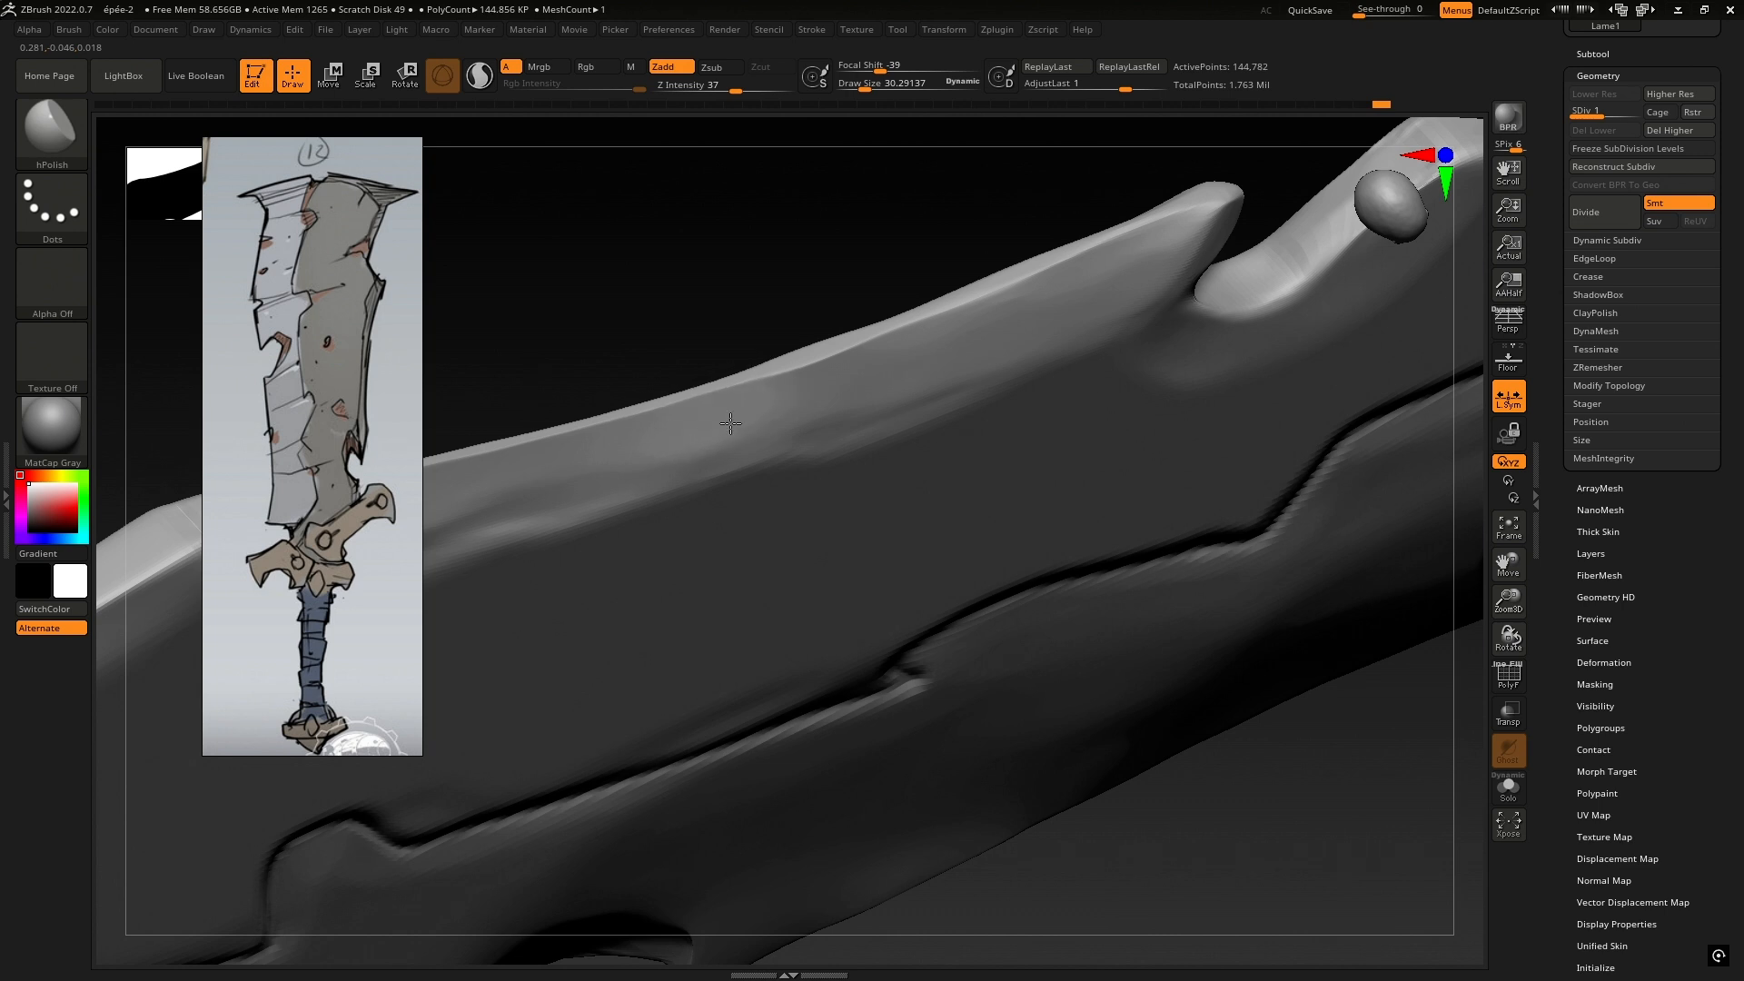
Set the draw size to about 18 and shift the reference sketch slightly
{"action": "mouse_move", "coordinate": [899, 357]}
{"action": "left_mouse_down"}
{"action": "mouse_move", "coordinate": [777, 371]}
{"action": "mouse_move", "coordinate": [853, 352]}
{"action": "left_mouse_up"}
{"action": "key", "text": "space"}
{"action": "right_click_drag", "start_coordinate": [854, 352], "coordinate": [884, 362]}
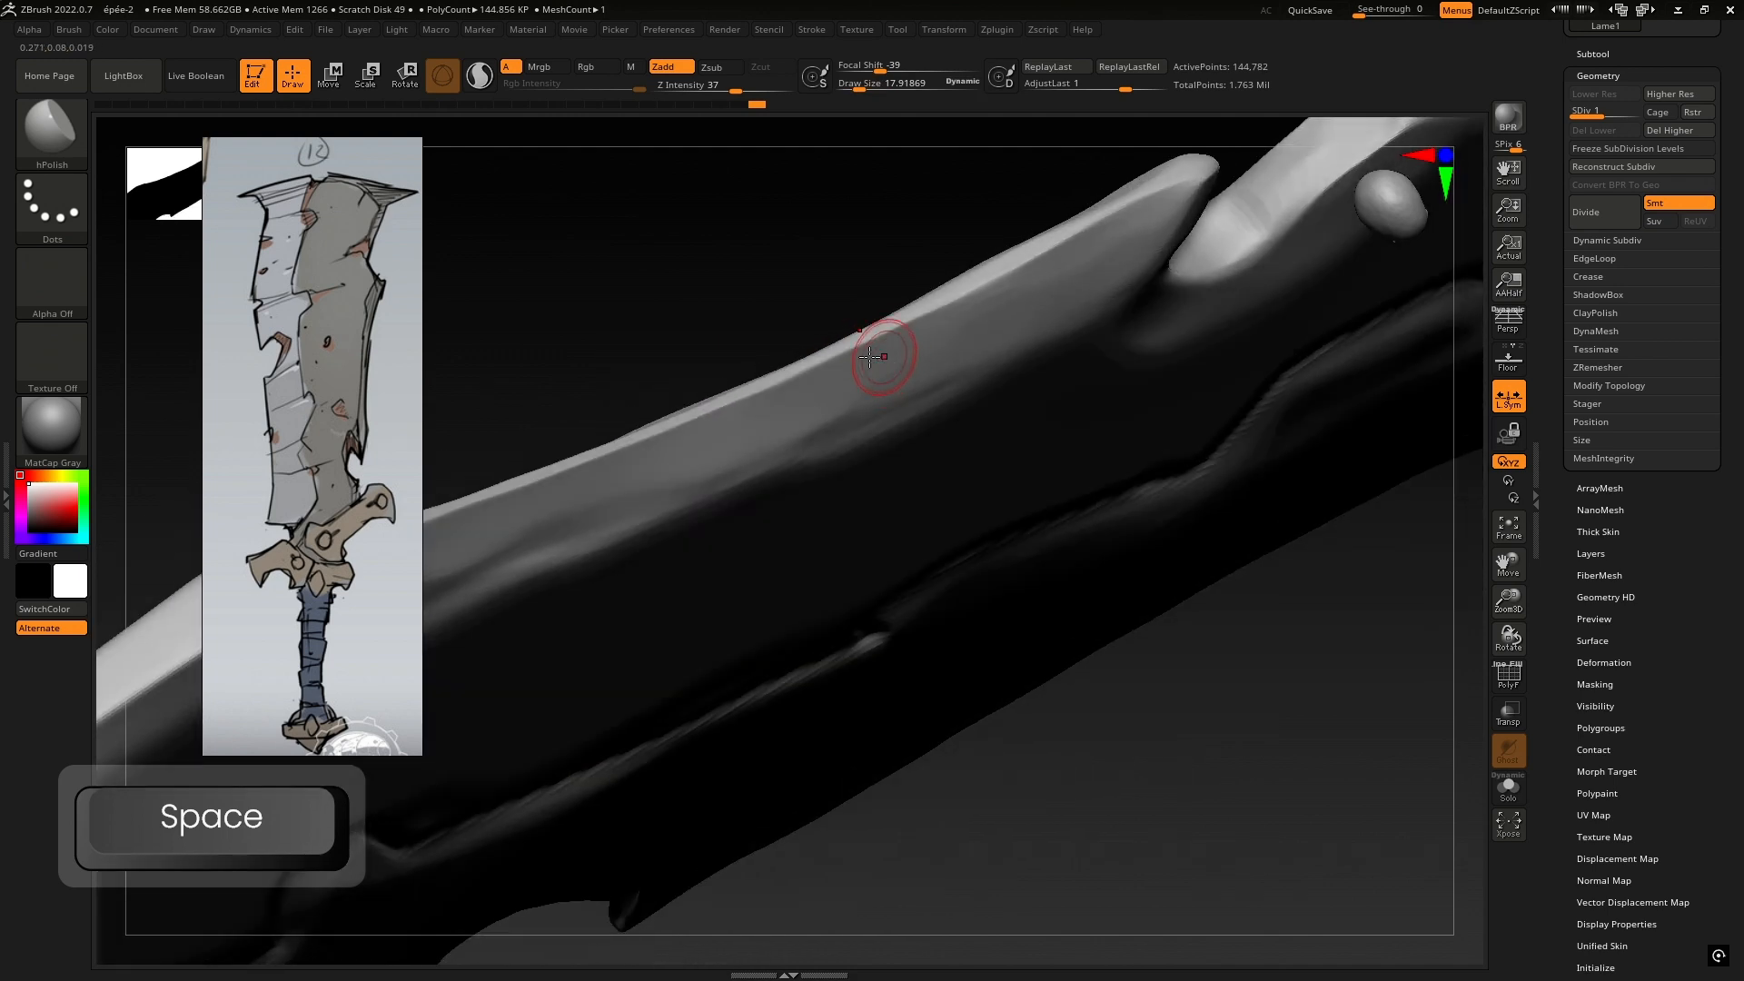
{"action": "left_click_drag", "start_coordinate": [352, 420], "coordinate": [335, 380]}
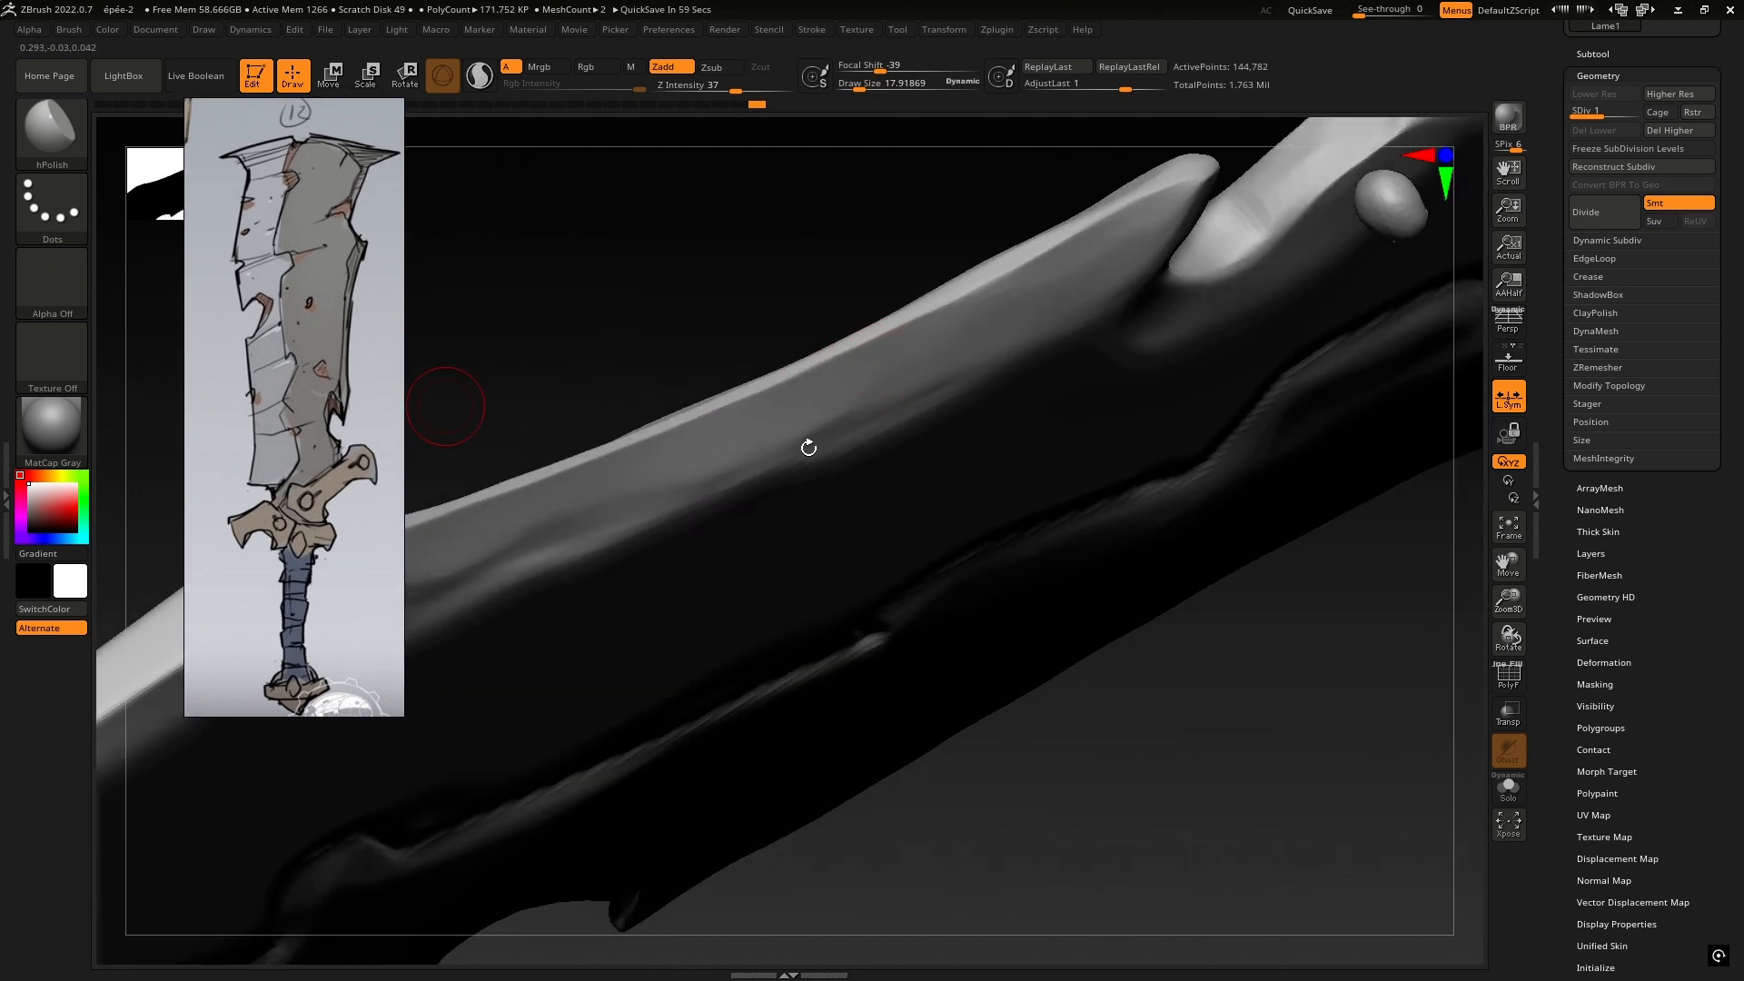
{"action": "right_click_drag", "start_coordinate": [678, 386], "coordinate": [1224, 713]}
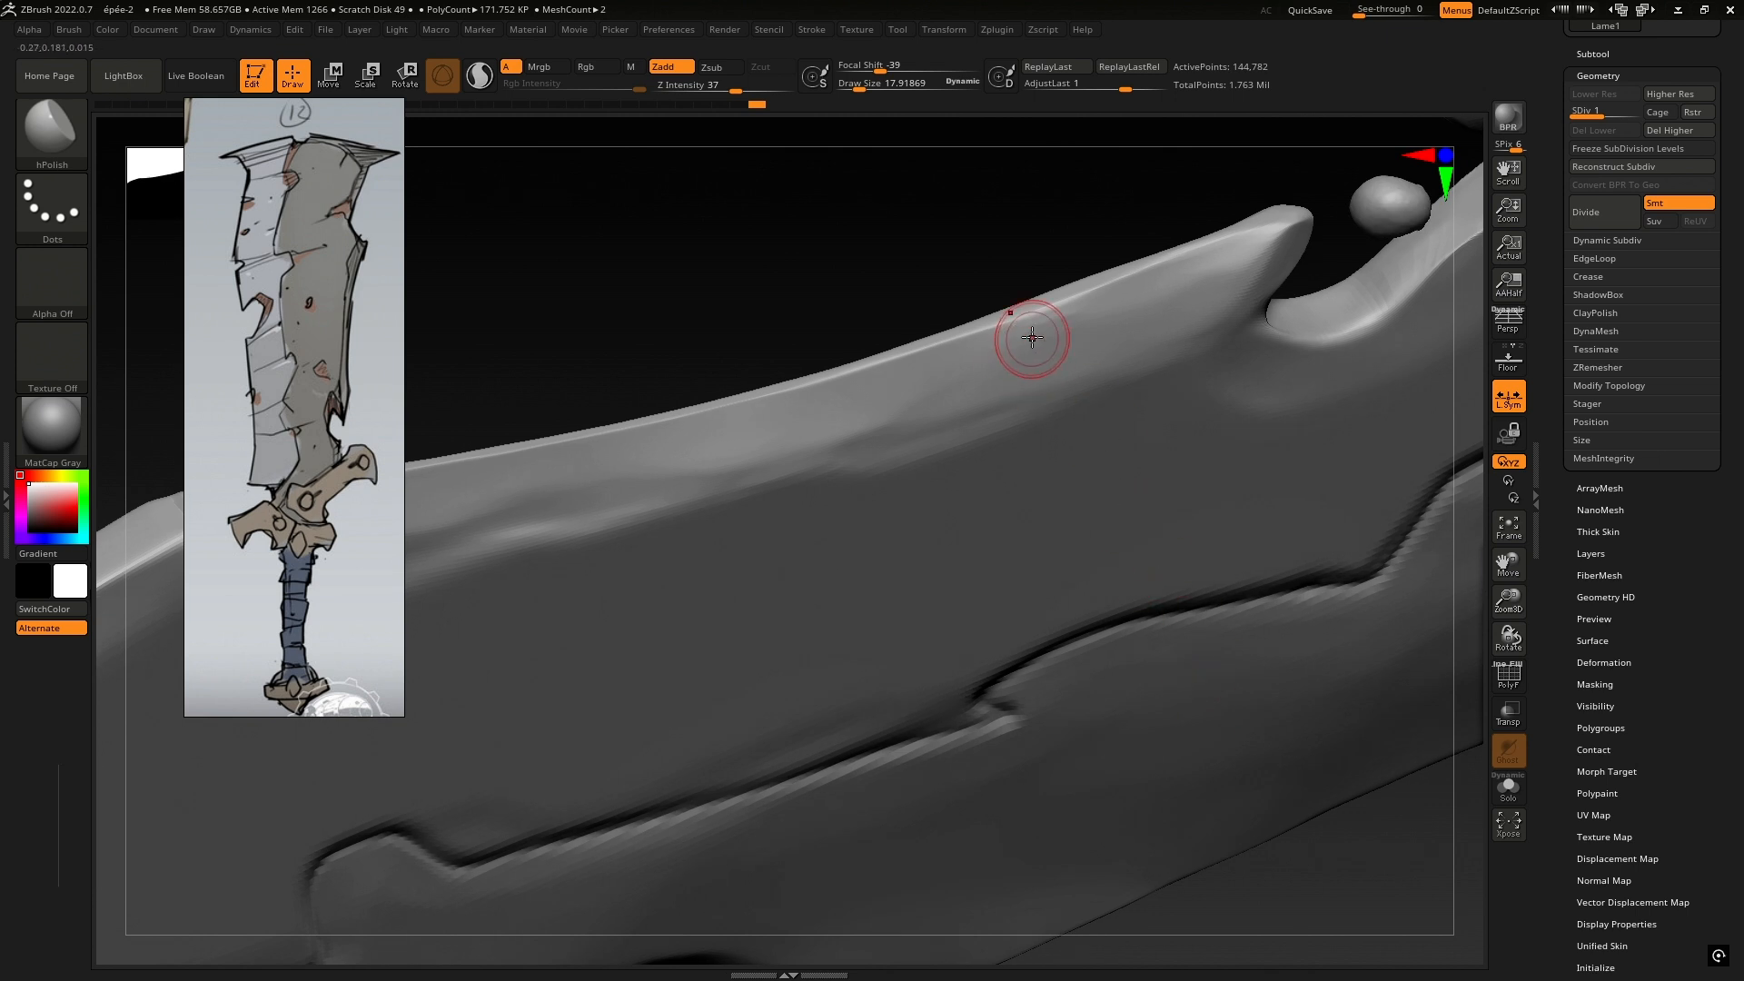
Polish the opposite face's bevel leading to the notch tip with draw sizes of about 14.5 and 11.5
{"action": "key", "text": "space"}
{"action": "left_click_drag", "start_coordinate": [1066, 327], "coordinate": [1057, 328]}
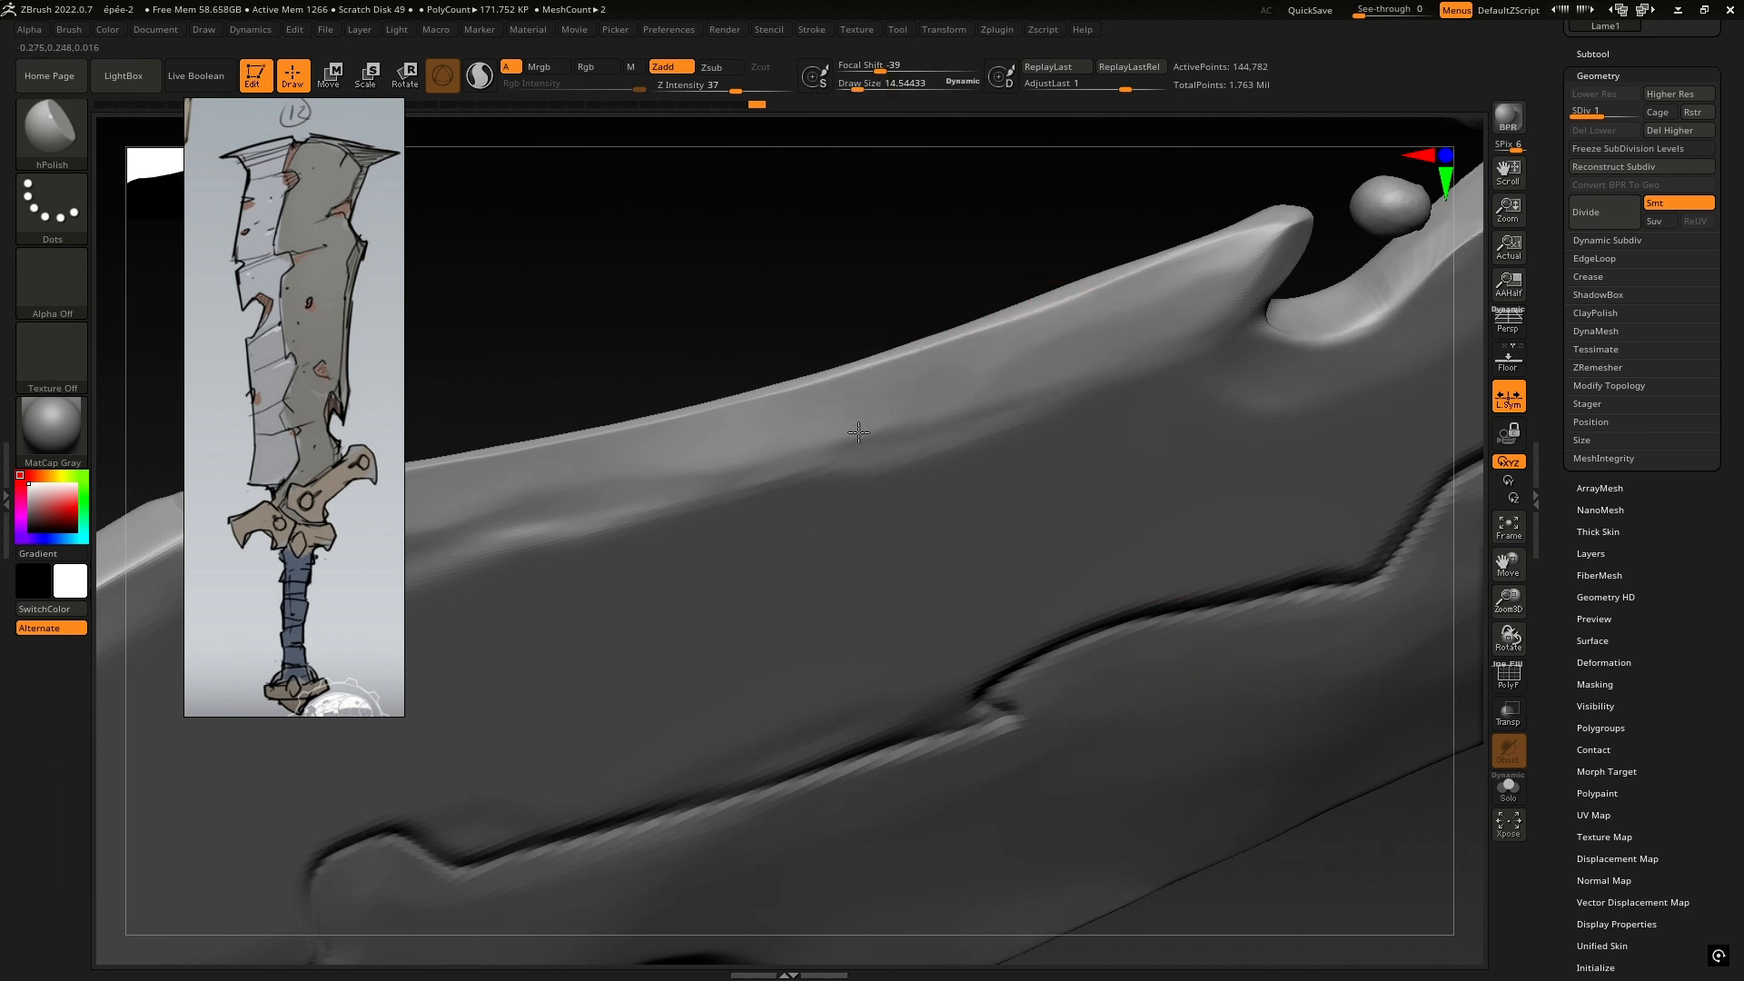
{"action": "left_click_drag", "start_coordinate": [1127, 303], "coordinate": [1149, 304]}
{"action": "right_click_drag", "start_coordinate": [1091, 301], "coordinate": [1098, 351]}
{"action": "key", "text": "space"}
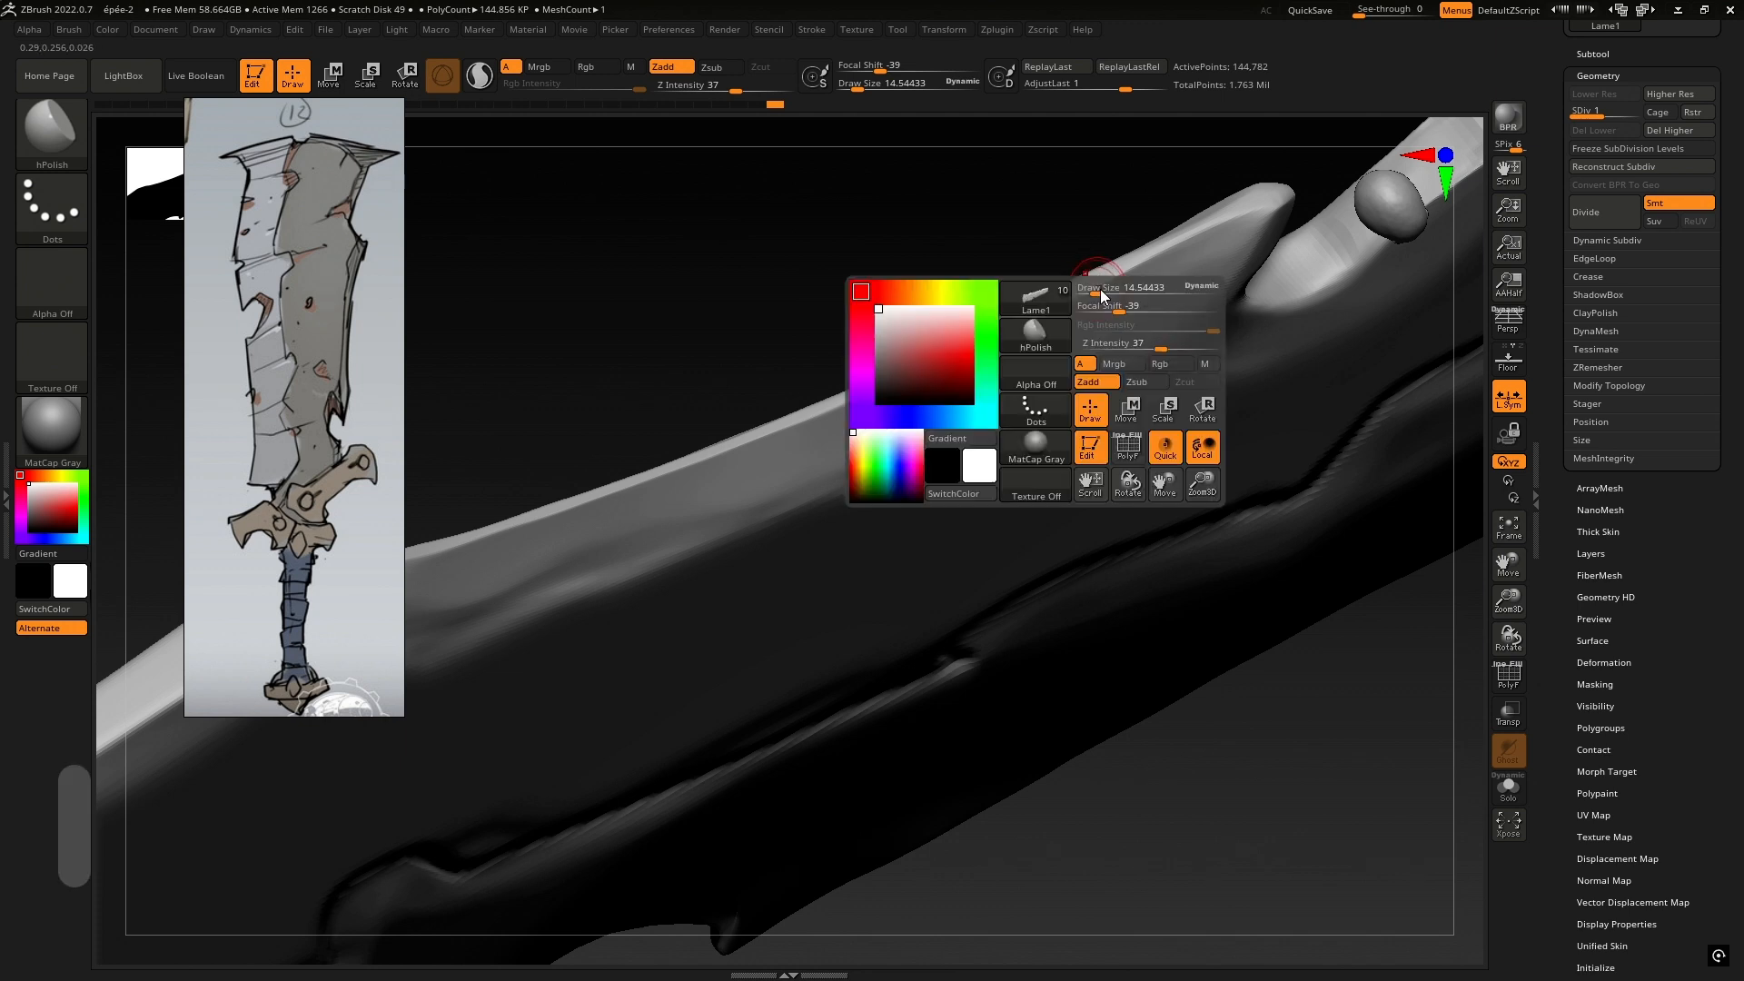
{"action": "left_click_drag", "start_coordinate": [1096, 290], "coordinate": [1095, 288]}
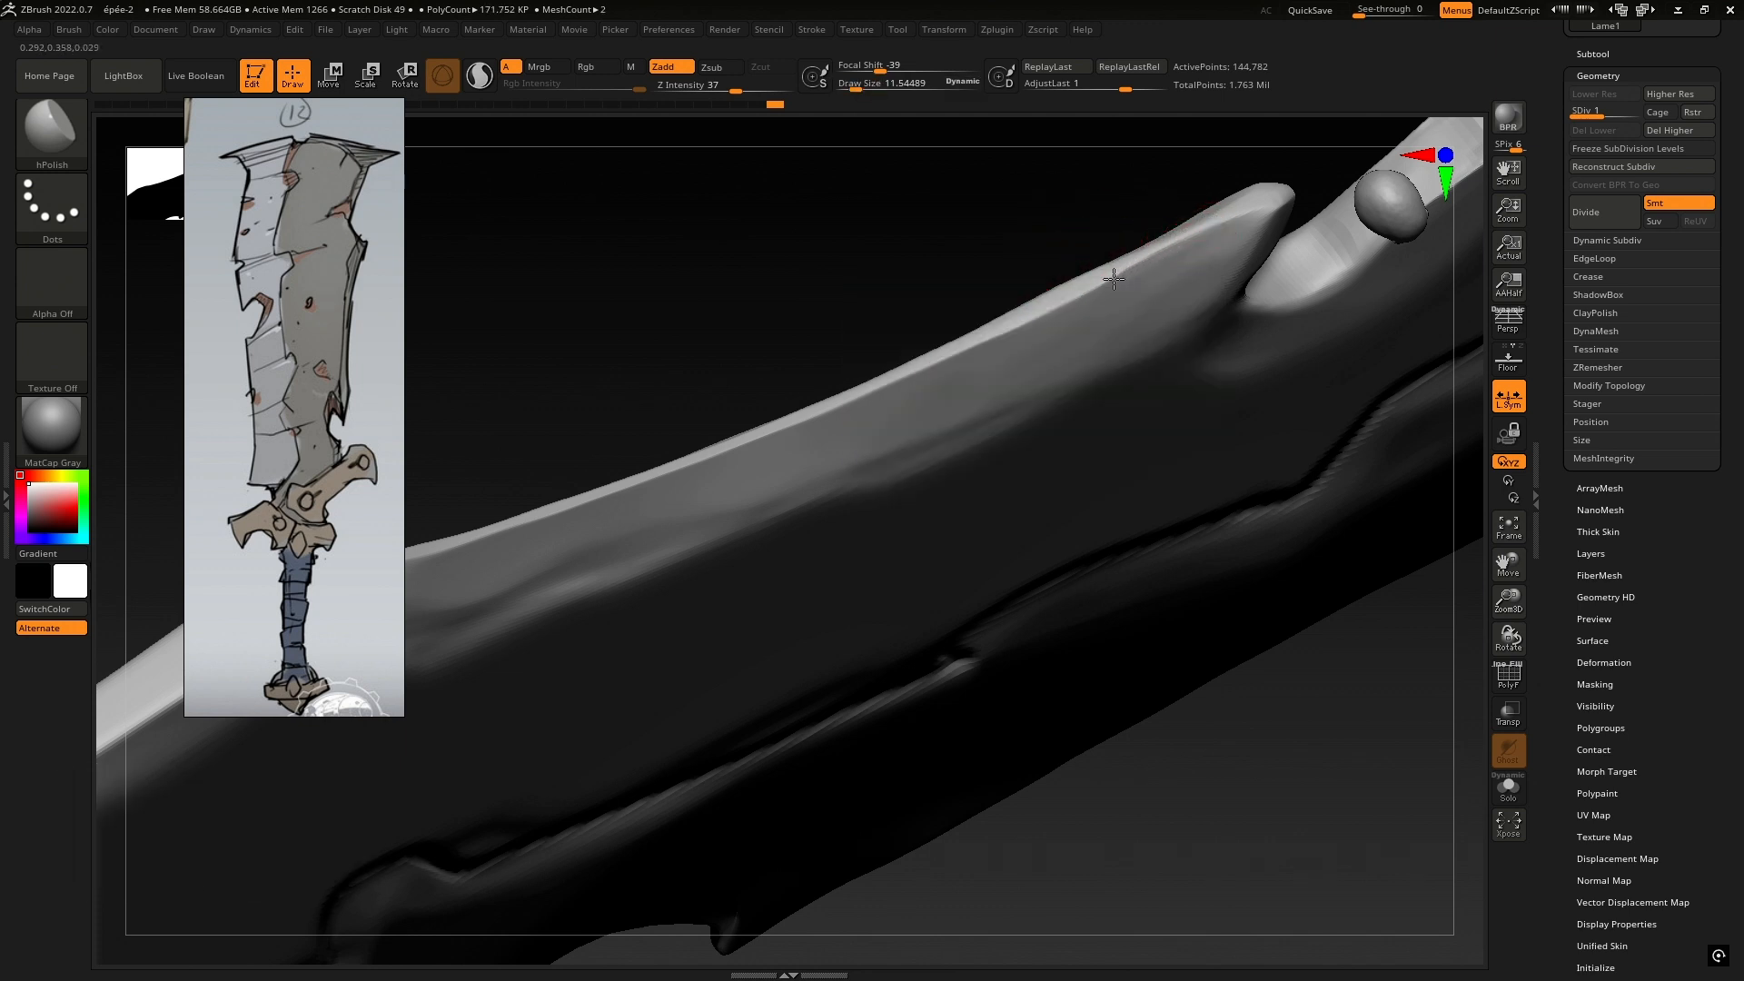
{"action": "mouse_move", "coordinate": [1050, 312]}
{"action": "right_mouse_down"}
{"action": "mouse_move", "coordinate": [1001, 335]}
{"action": "mouse_move", "coordinate": [951, 463]}
{"action": "mouse_move", "coordinate": [927, 681]}
{"action": "mouse_move", "coordinate": [807, 520]}
{"action": "mouse_move", "coordinate": [897, 495]}
{"action": "right_mouse_up"}
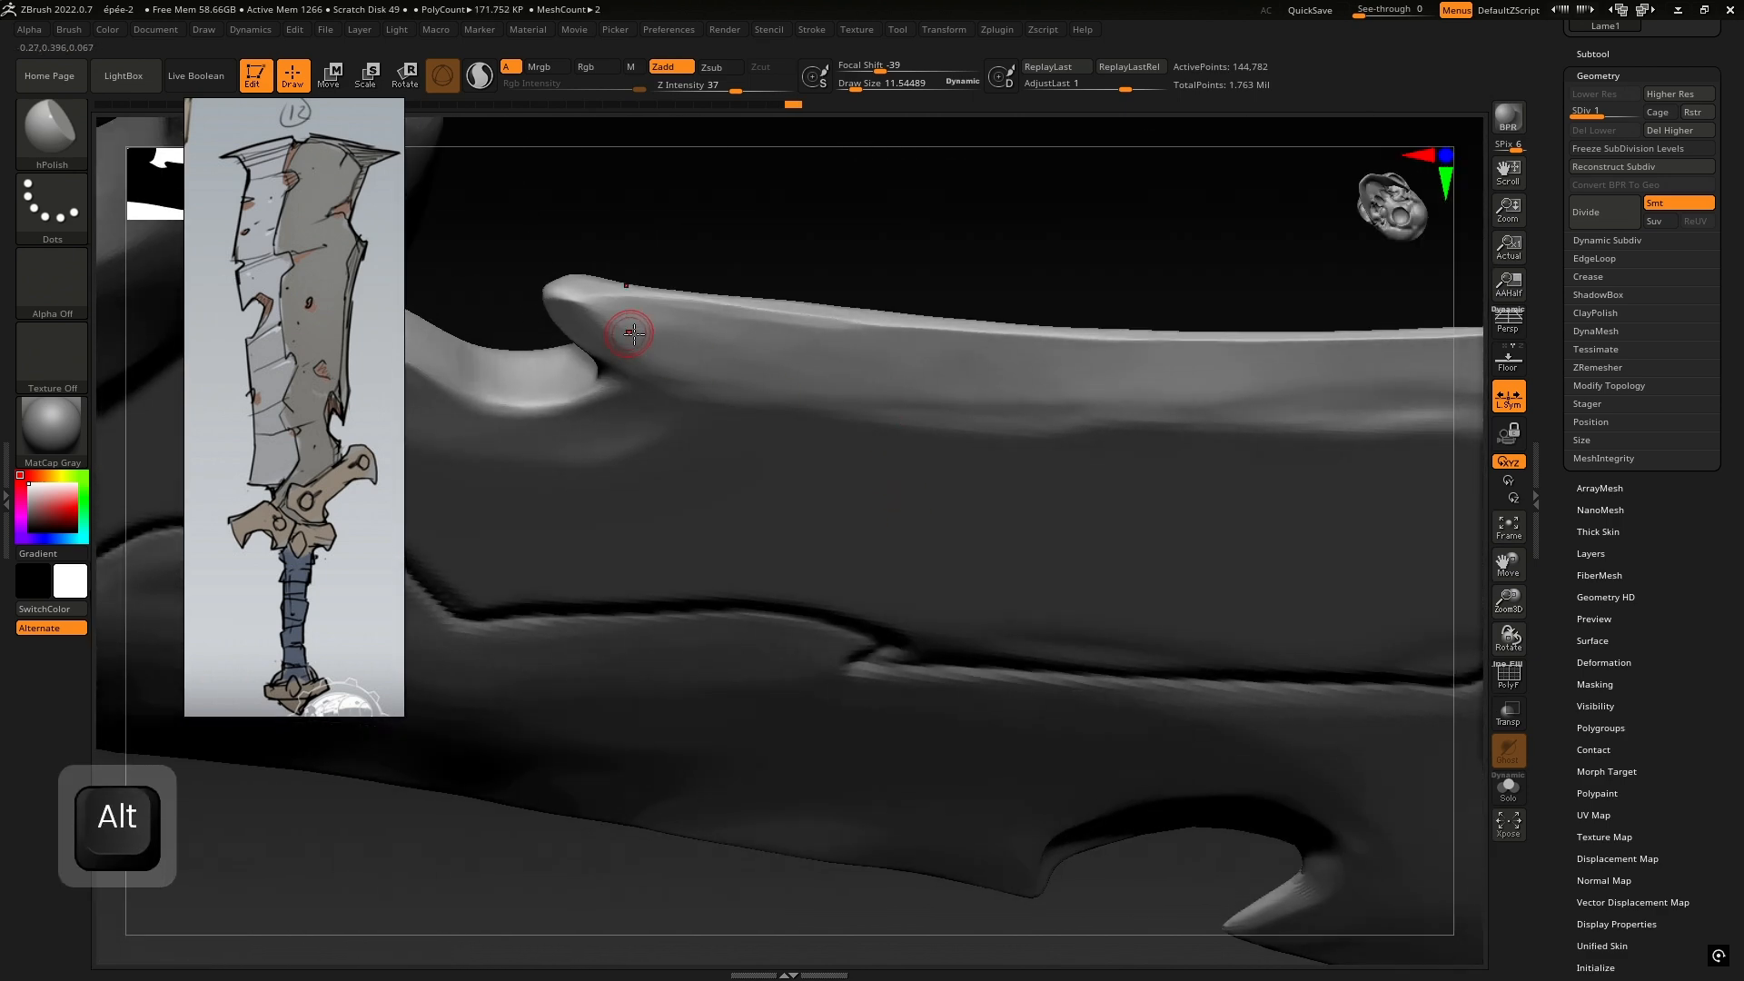
Set the draw size to about 19.7 and polish the bevel beside the lower notch's pointed tip
{"action": "right_click_drag", "start_coordinate": [631, 331], "coordinate": [685, 308]}
{"action": "key", "text": "space"}
{"action": "left_click_drag", "start_coordinate": [671, 322], "coordinate": [692, 322]}
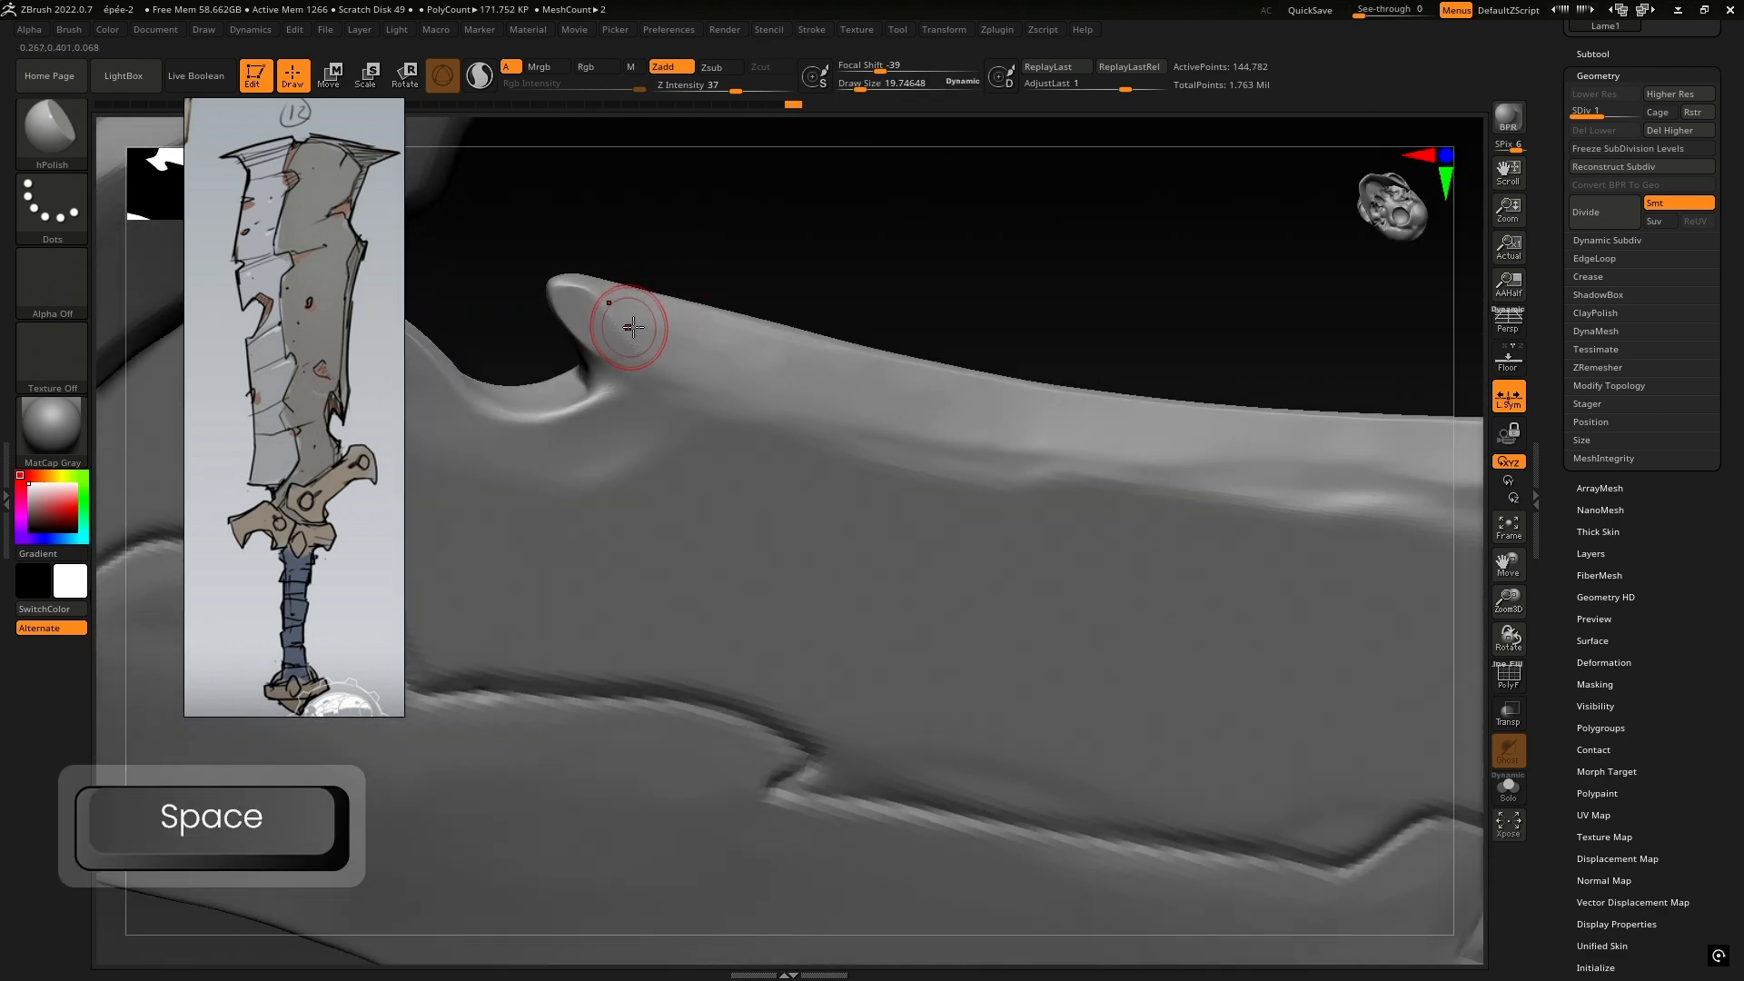
{"action": "mouse_move", "coordinate": [603, 299]}
{"action": "right_mouse_down"}
{"action": "mouse_move", "coordinate": [791, 381]}
{"action": "mouse_move", "coordinate": [751, 336]}
{"action": "mouse_move", "coordinate": [1011, 405]}
{"action": "mouse_move", "coordinate": [808, 391]}
{"action": "right_mouse_up"}
{"action": "right_click_drag", "start_coordinate": [809, 390], "coordinate": [996, 374], "text": "alt"}
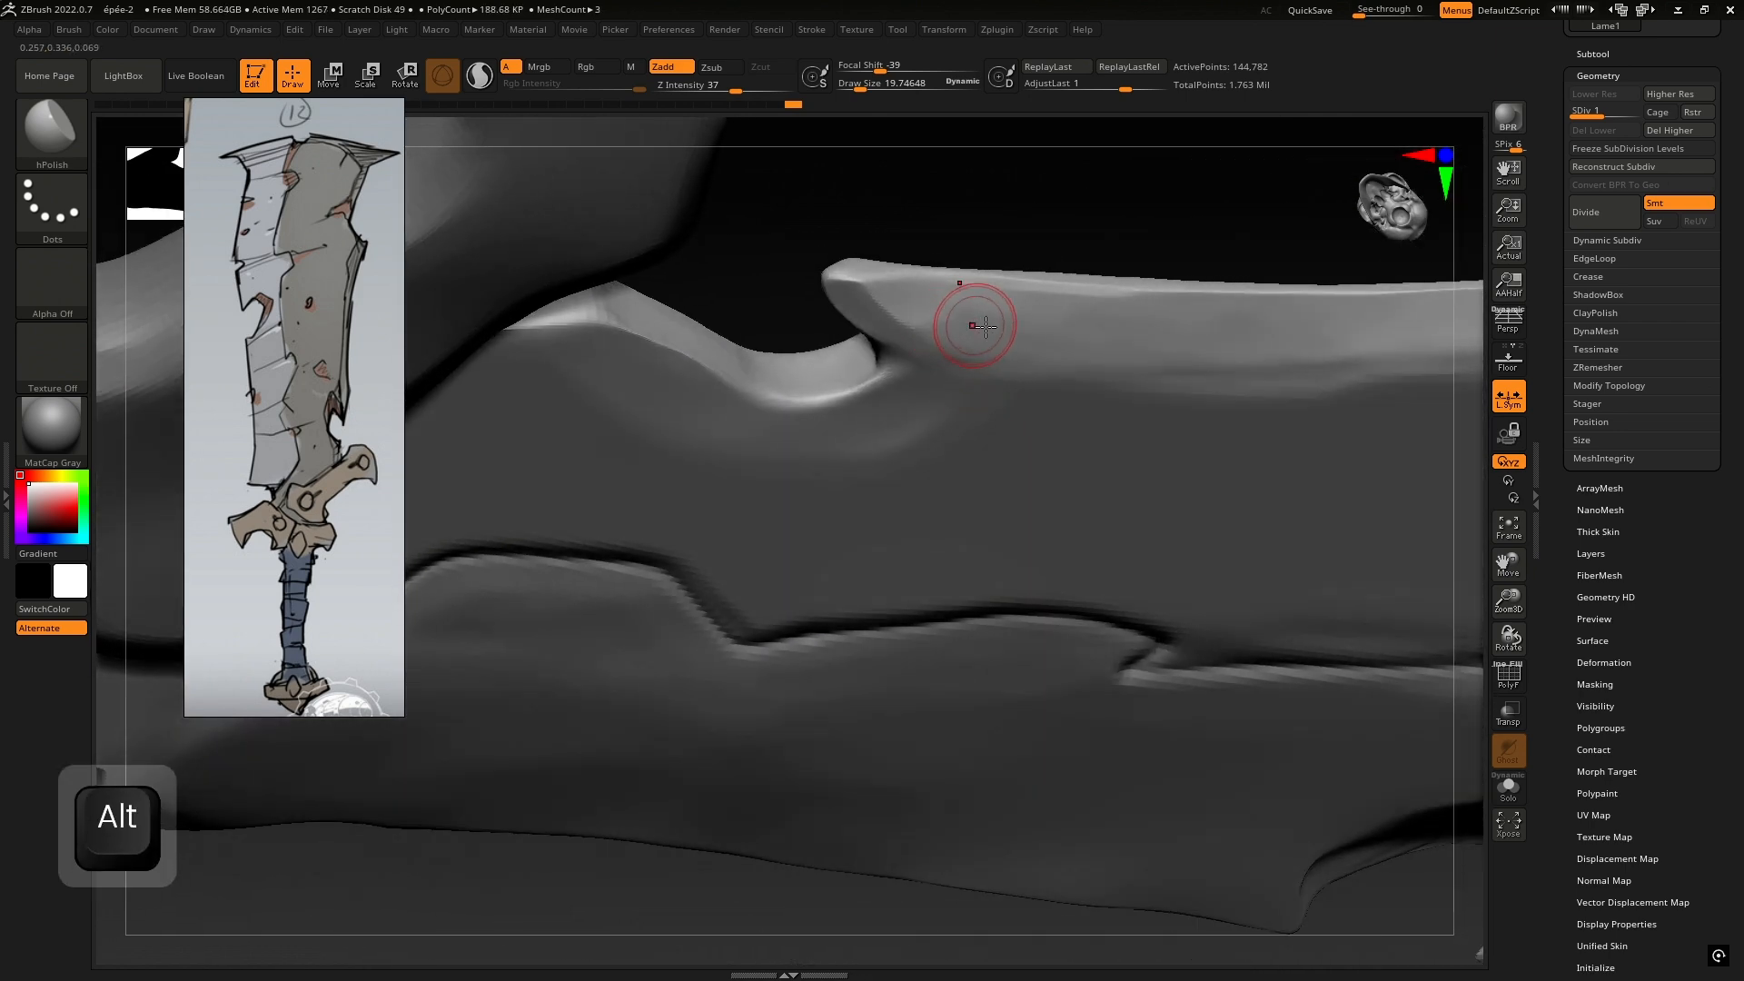
{"action": "left_click_drag", "start_coordinate": [974, 324], "coordinate": [1045, 316]}
{"action": "left_click_drag", "start_coordinate": [909, 315], "coordinate": [868, 292]}
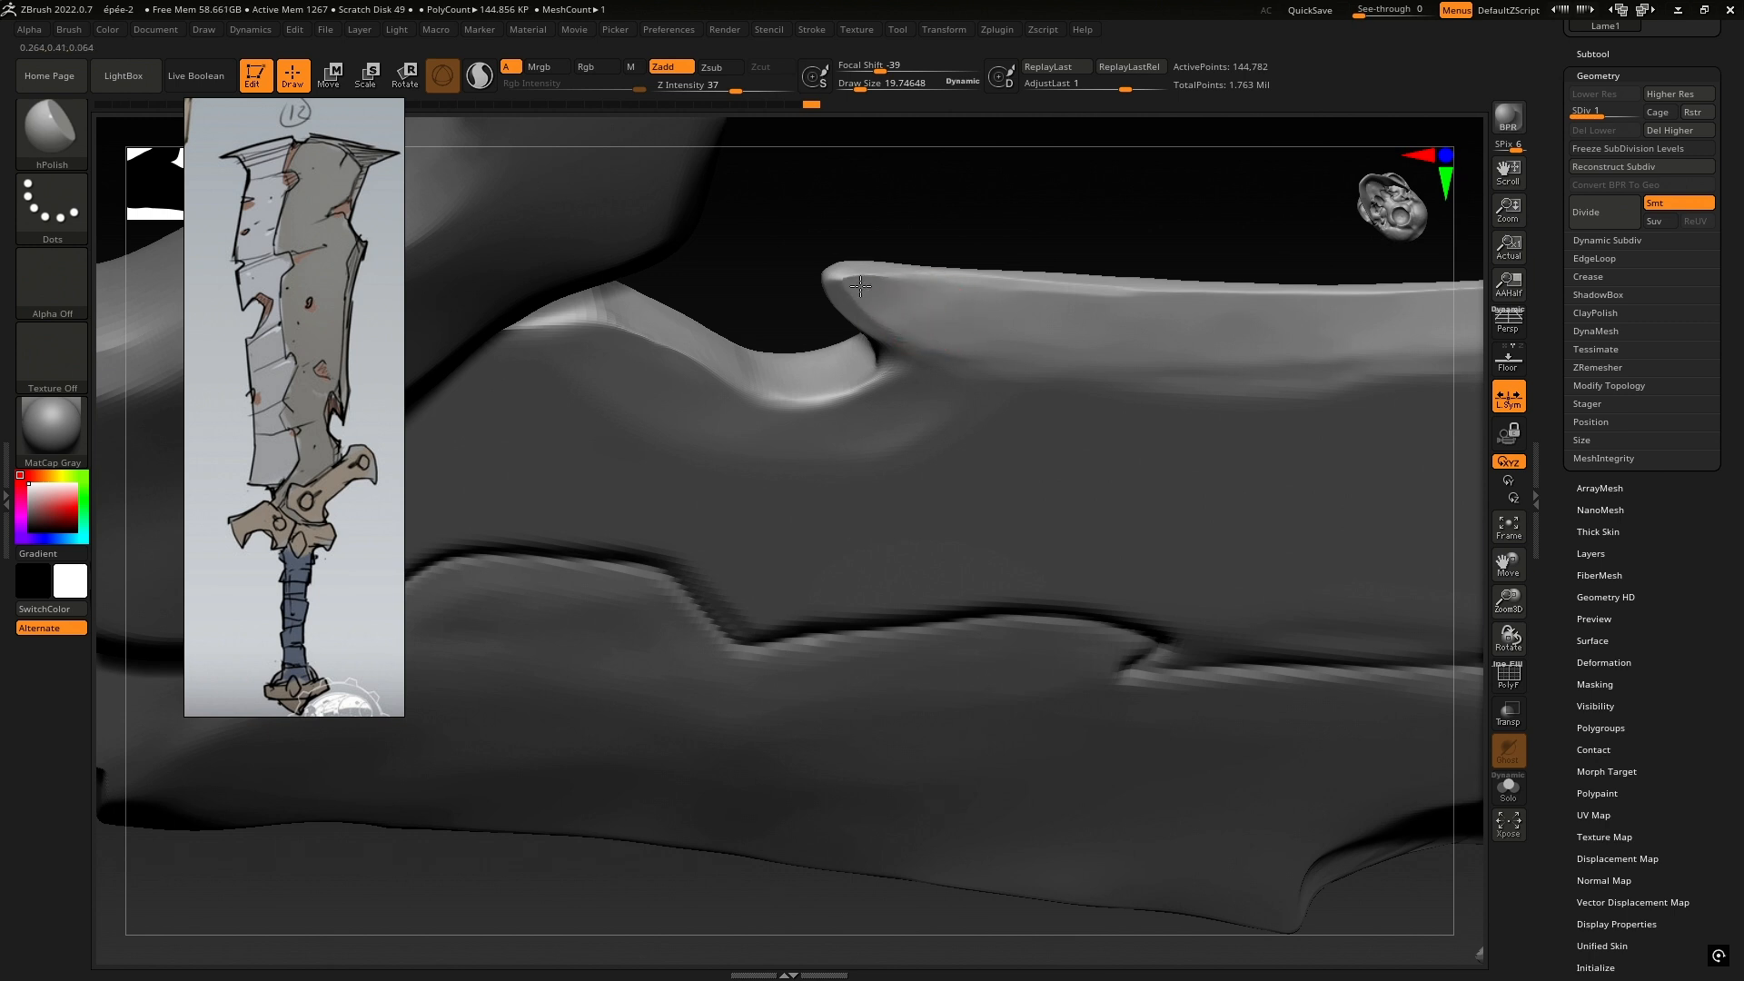
Polish and smooth the bevel from the lower notch towards the blade's angled corner
{"action": "left_click_drag", "start_coordinate": [1009, 341], "coordinate": [1081, 340]}
{"action": "right_click_drag", "start_coordinate": [1313, 326], "coordinate": [627, 300], "text": "alt"}
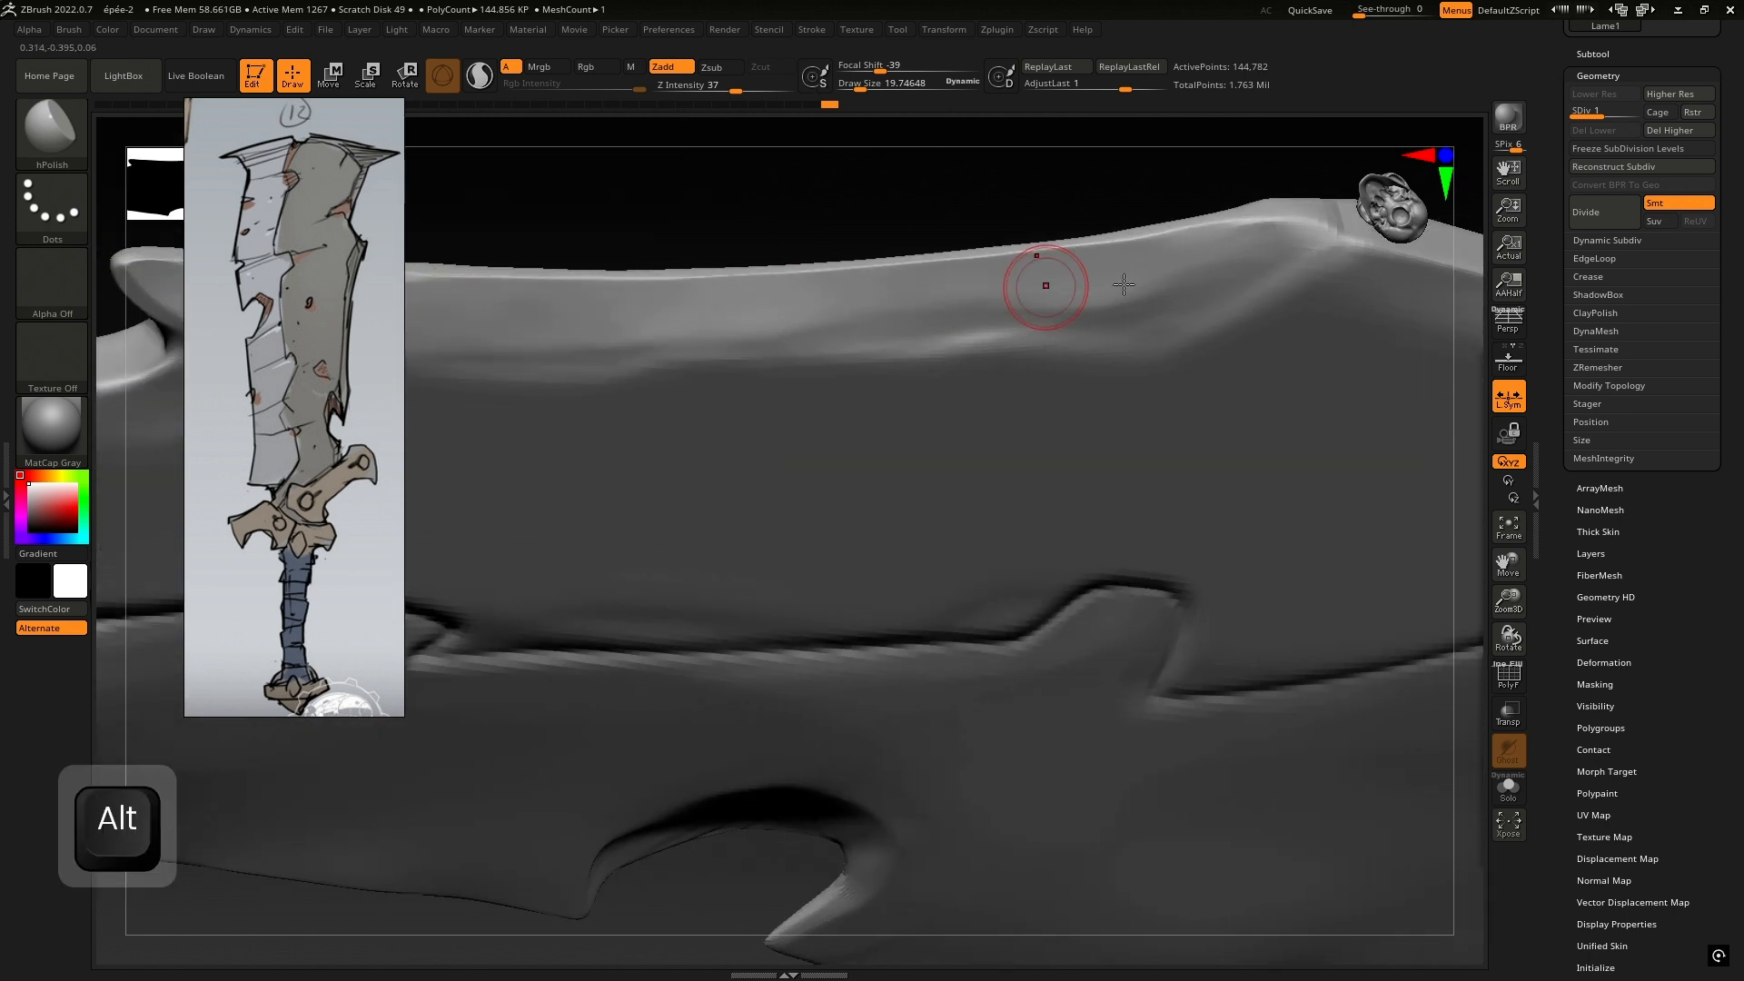
{"action": "mouse_move", "coordinate": [1135, 284]}
{"action": "right_mouse_down"}
{"action": "mouse_move", "coordinate": [1154, 349]}
{"action": "mouse_move", "coordinate": [1172, 291]}
{"action": "right_mouse_up"}
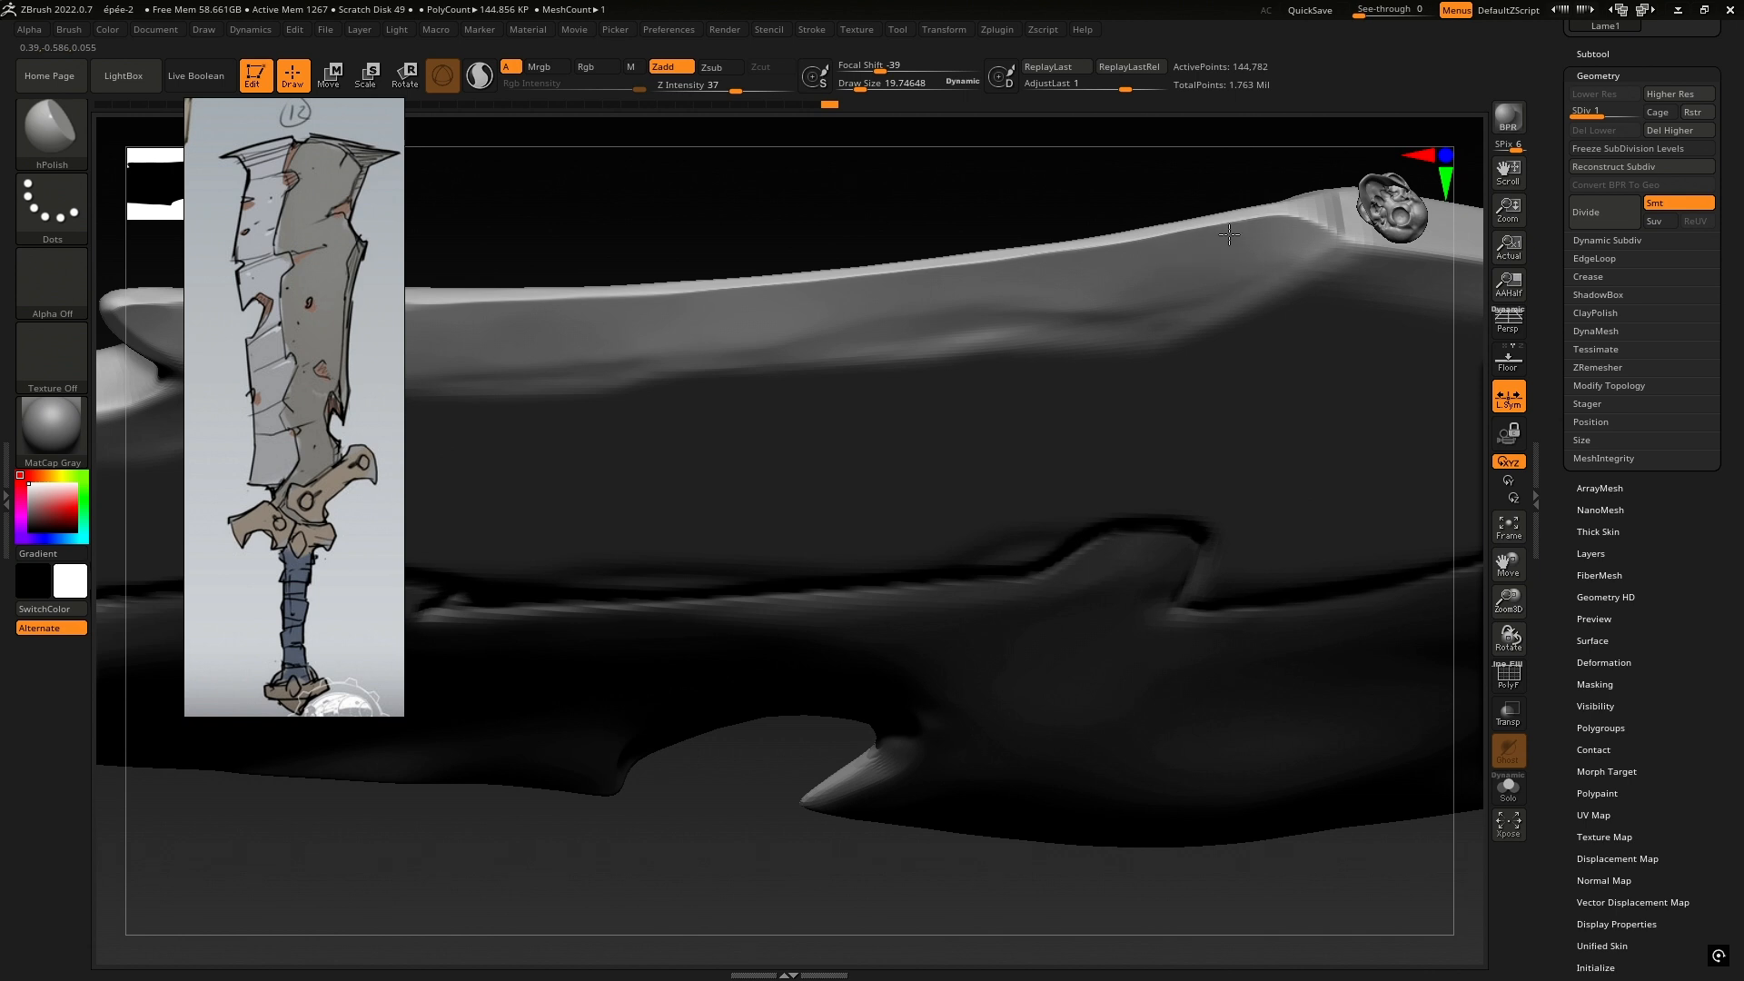
{"action": "key", "text": "shift"}
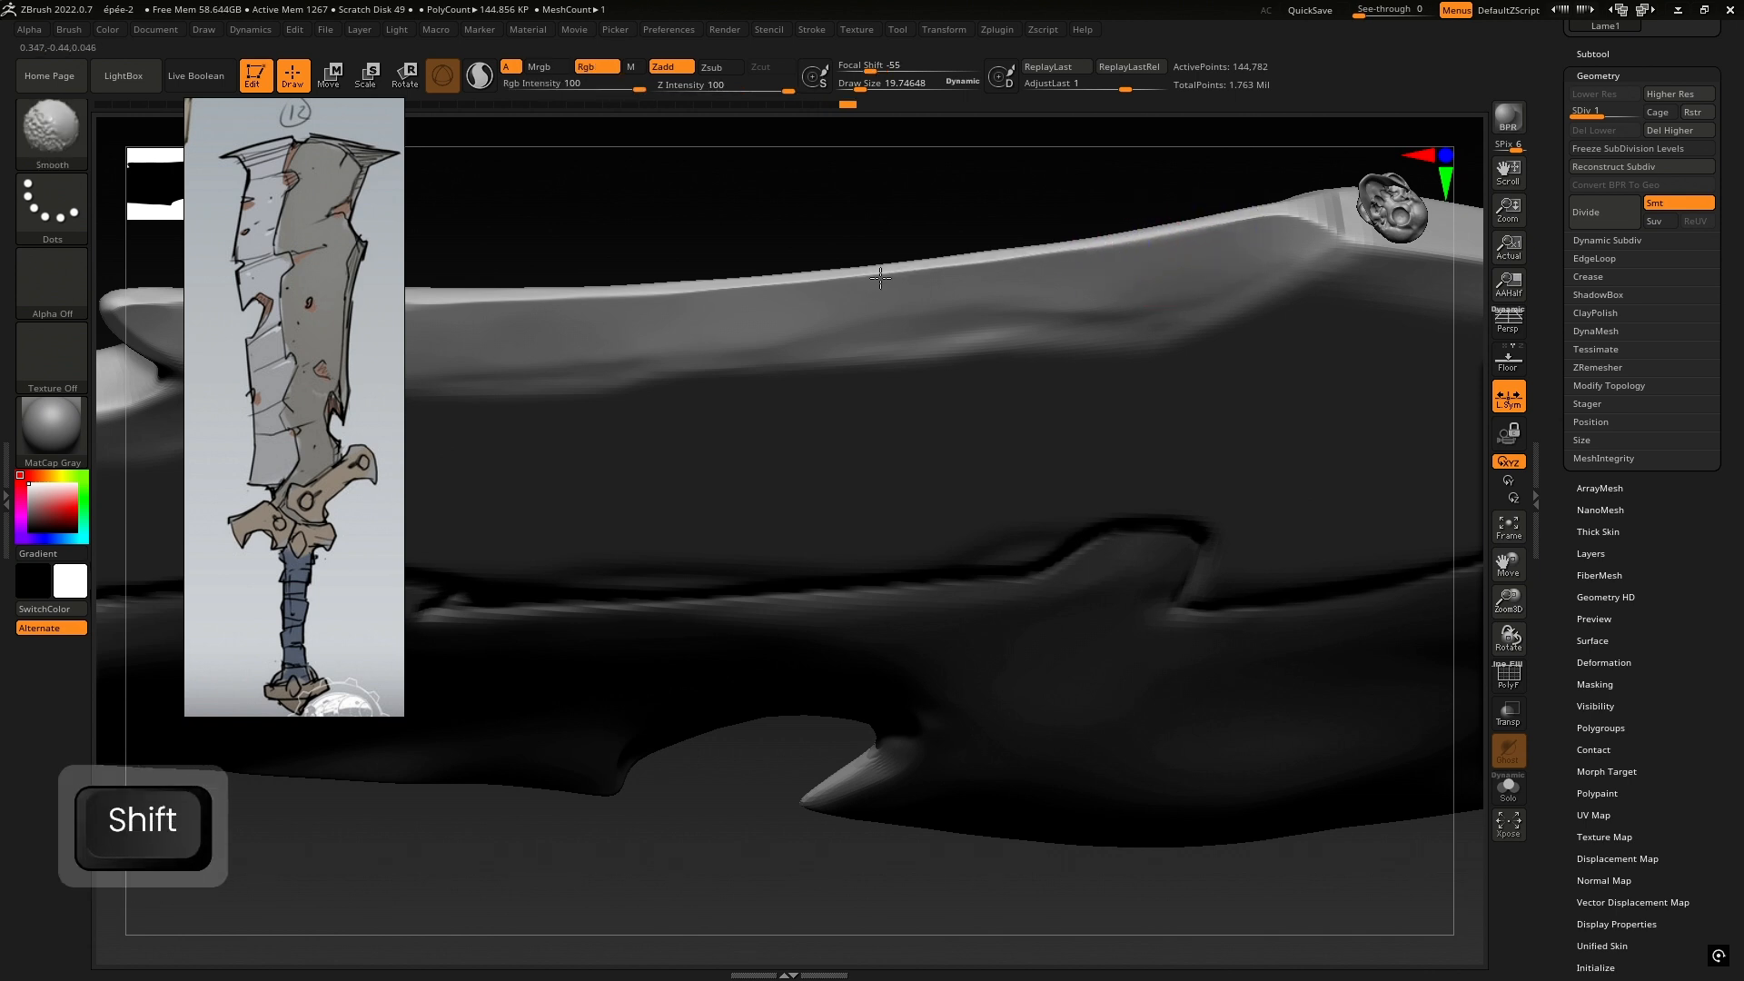
{"action": "mouse_move", "coordinate": [898, 288]}
{"action": "right_mouse_down"}
{"action": "mouse_move", "coordinate": [1028, 273]}
{"action": "mouse_move", "coordinate": [874, 377]}
{"action": "mouse_move", "coordinate": [1120, 207]}
{"action": "mouse_move", "coordinate": [1195, 183]}
{"action": "mouse_move", "coordinate": [1172, 238]}
{"action": "right_mouse_up"}
{"action": "right_click_drag", "start_coordinate": [1054, 433], "coordinate": [930, 424], "text": "ctrl"}
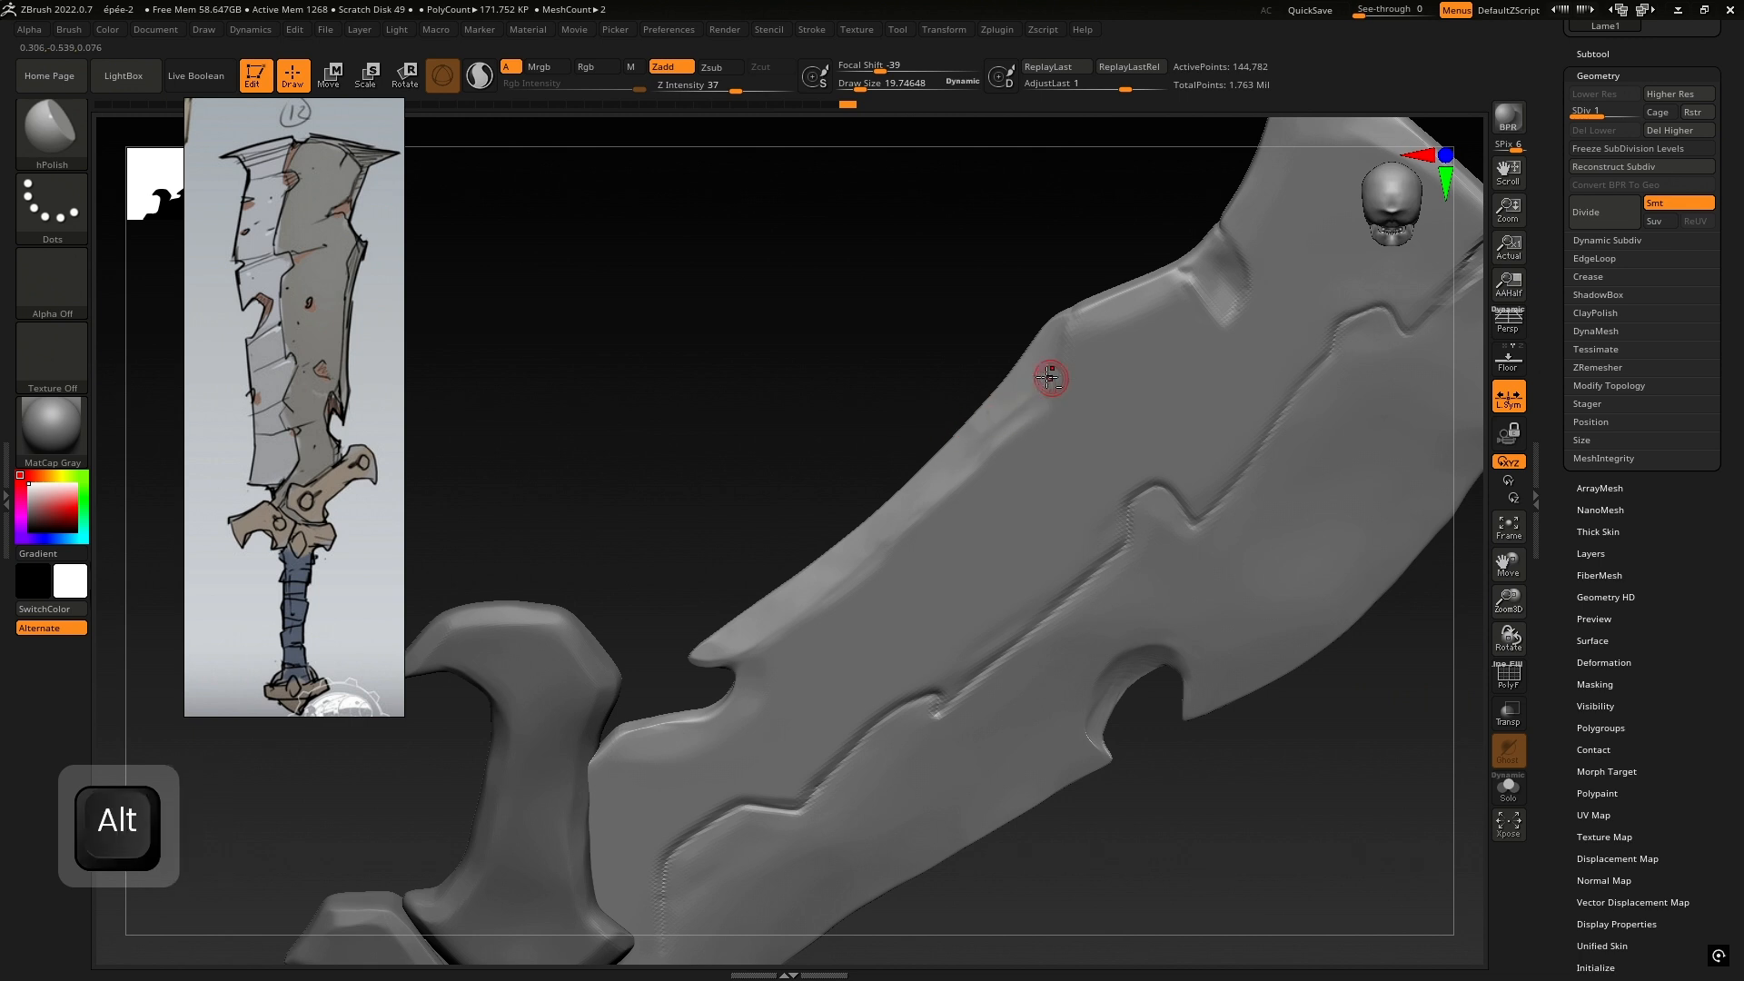
Set the draw size to about 35 and polish the bevel between the angled corner and the upper notch
{"action": "right_click_drag", "start_coordinate": [1023, 388], "coordinate": [863, 472], "text": "alt"}
{"action": "mouse_move", "coordinate": [863, 473]}
{"action": "right_mouse_down"}
{"action": "mouse_move", "coordinate": [818, 454]}
{"action": "mouse_move", "coordinate": [970, 412]}
{"action": "mouse_move", "coordinate": [876, 416]}
{"action": "right_mouse_up"}
{"action": "key", "text": "space"}
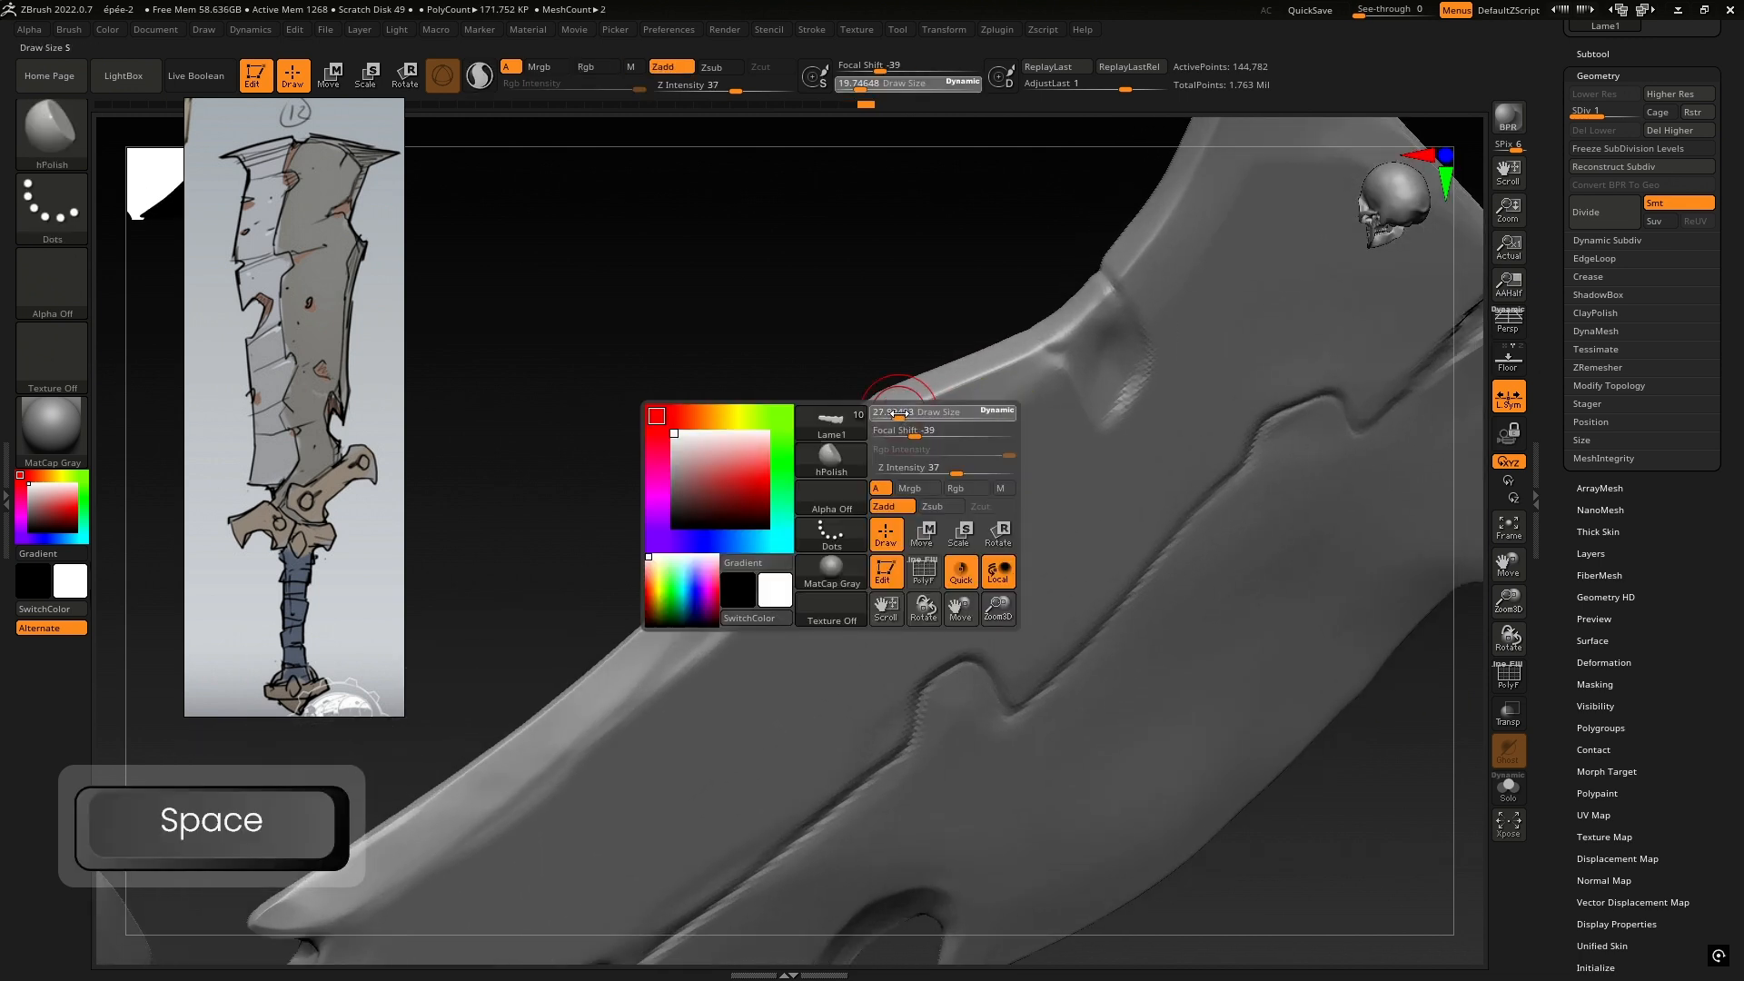
{"action": "left_click_drag", "start_coordinate": [905, 412], "coordinate": [997, 366]}
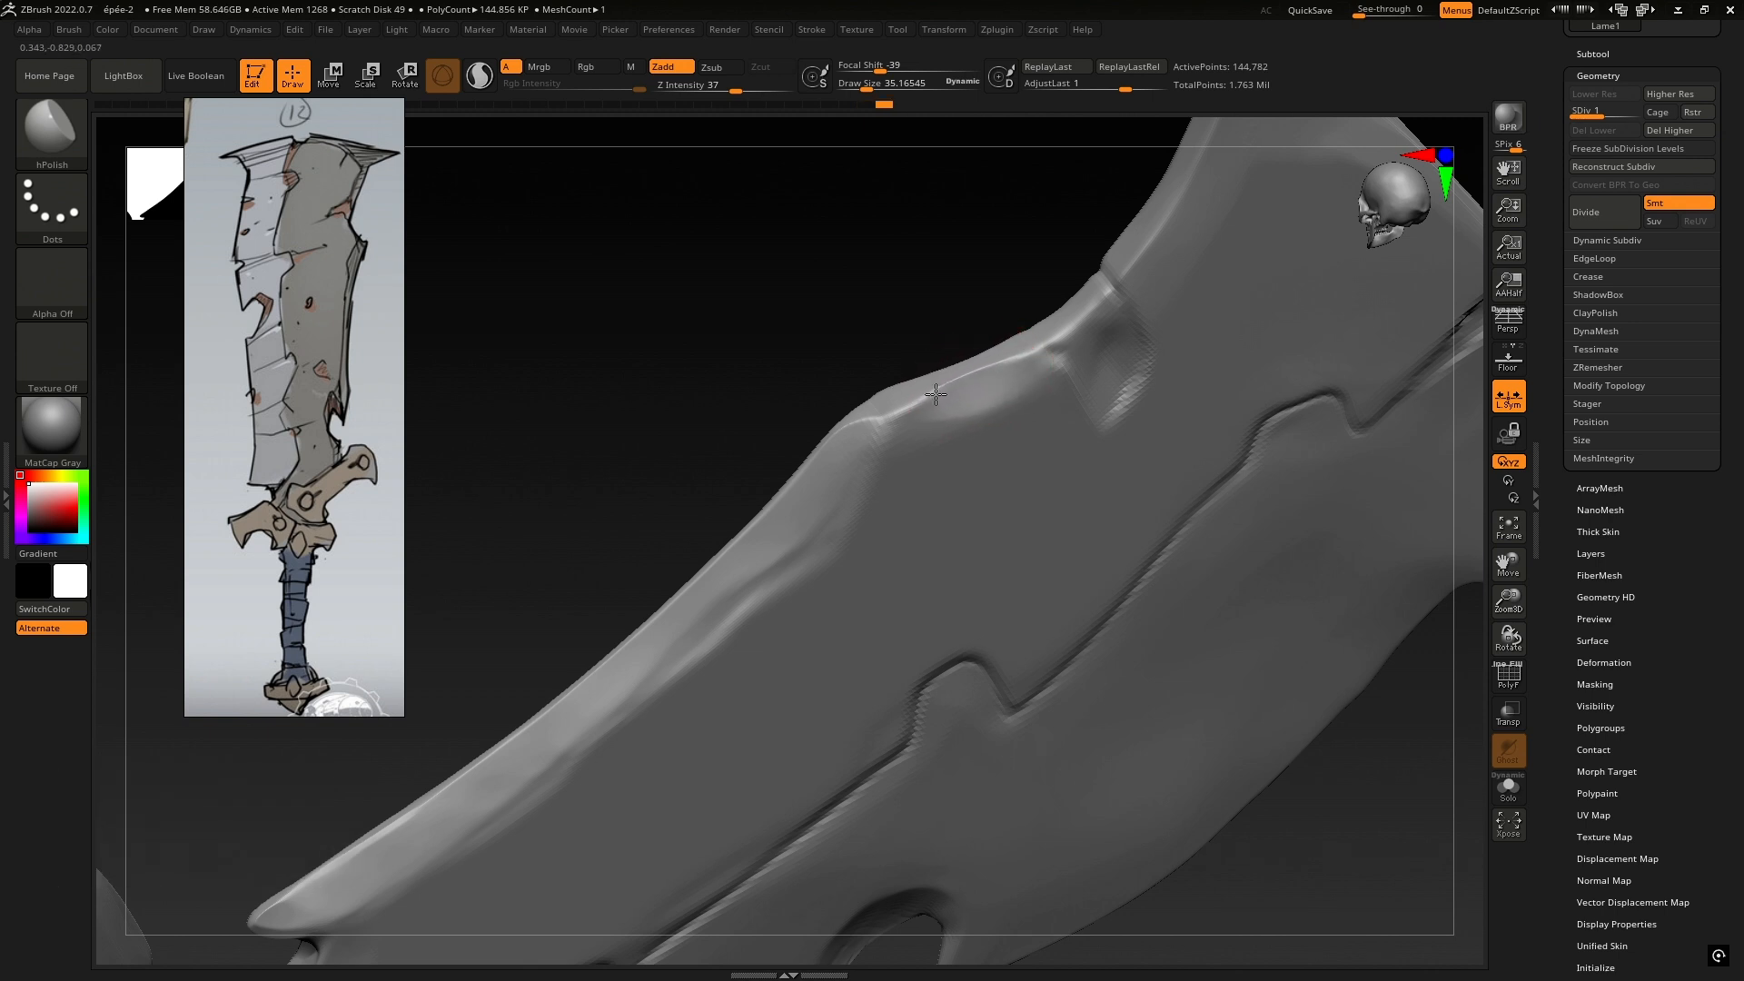
{"action": "left_click_drag", "start_coordinate": [898, 415], "coordinate": [1085, 338]}
{"action": "mouse_move", "coordinate": [1084, 338]}
{"action": "right_mouse_down"}
{"action": "mouse_move", "coordinate": [1048, 342]}
{"action": "mouse_move", "coordinate": [1079, 330]}
{"action": "right_mouse_up"}
Reduce the draw size to about 25.8 and refine the bevel's end where it meets the upper notch
{"action": "key", "text": "space"}
{"action": "left_click_drag", "start_coordinate": [1084, 325], "coordinate": [1071, 327]}
{"action": "key", "text": "space"}
{"action": "right_click_drag", "start_coordinate": [1070, 329], "coordinate": [1055, 341]}
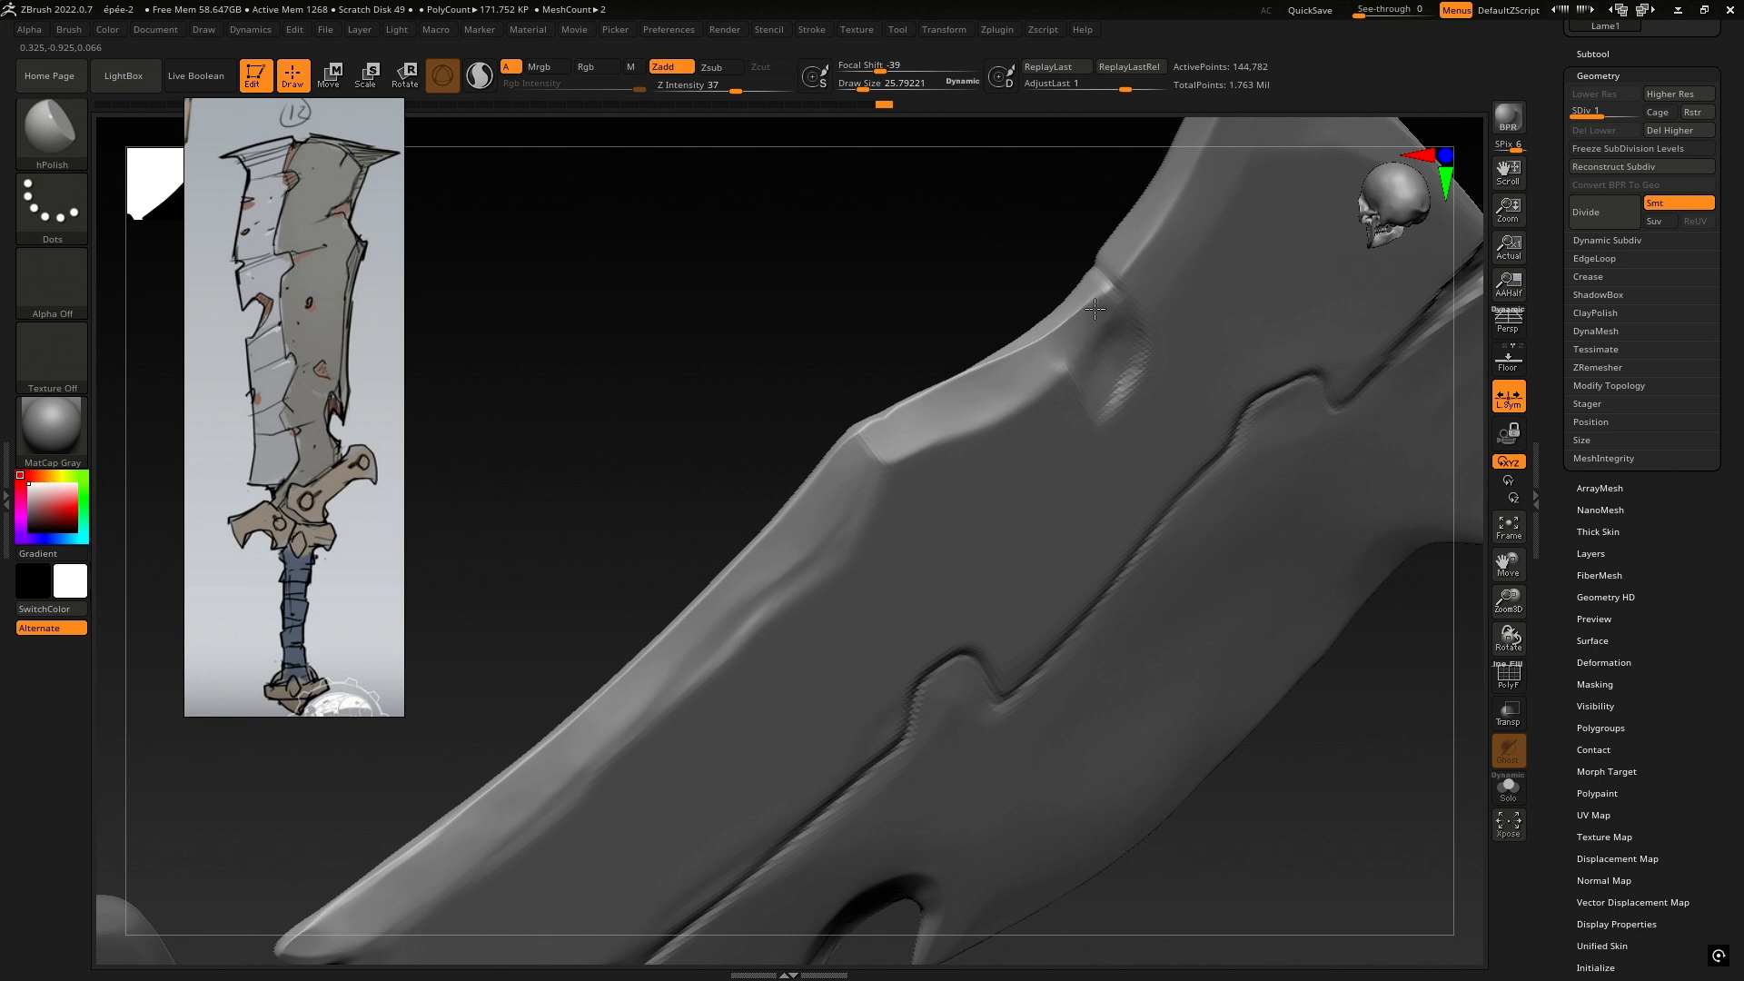
{"action": "key", "text": "shift"}
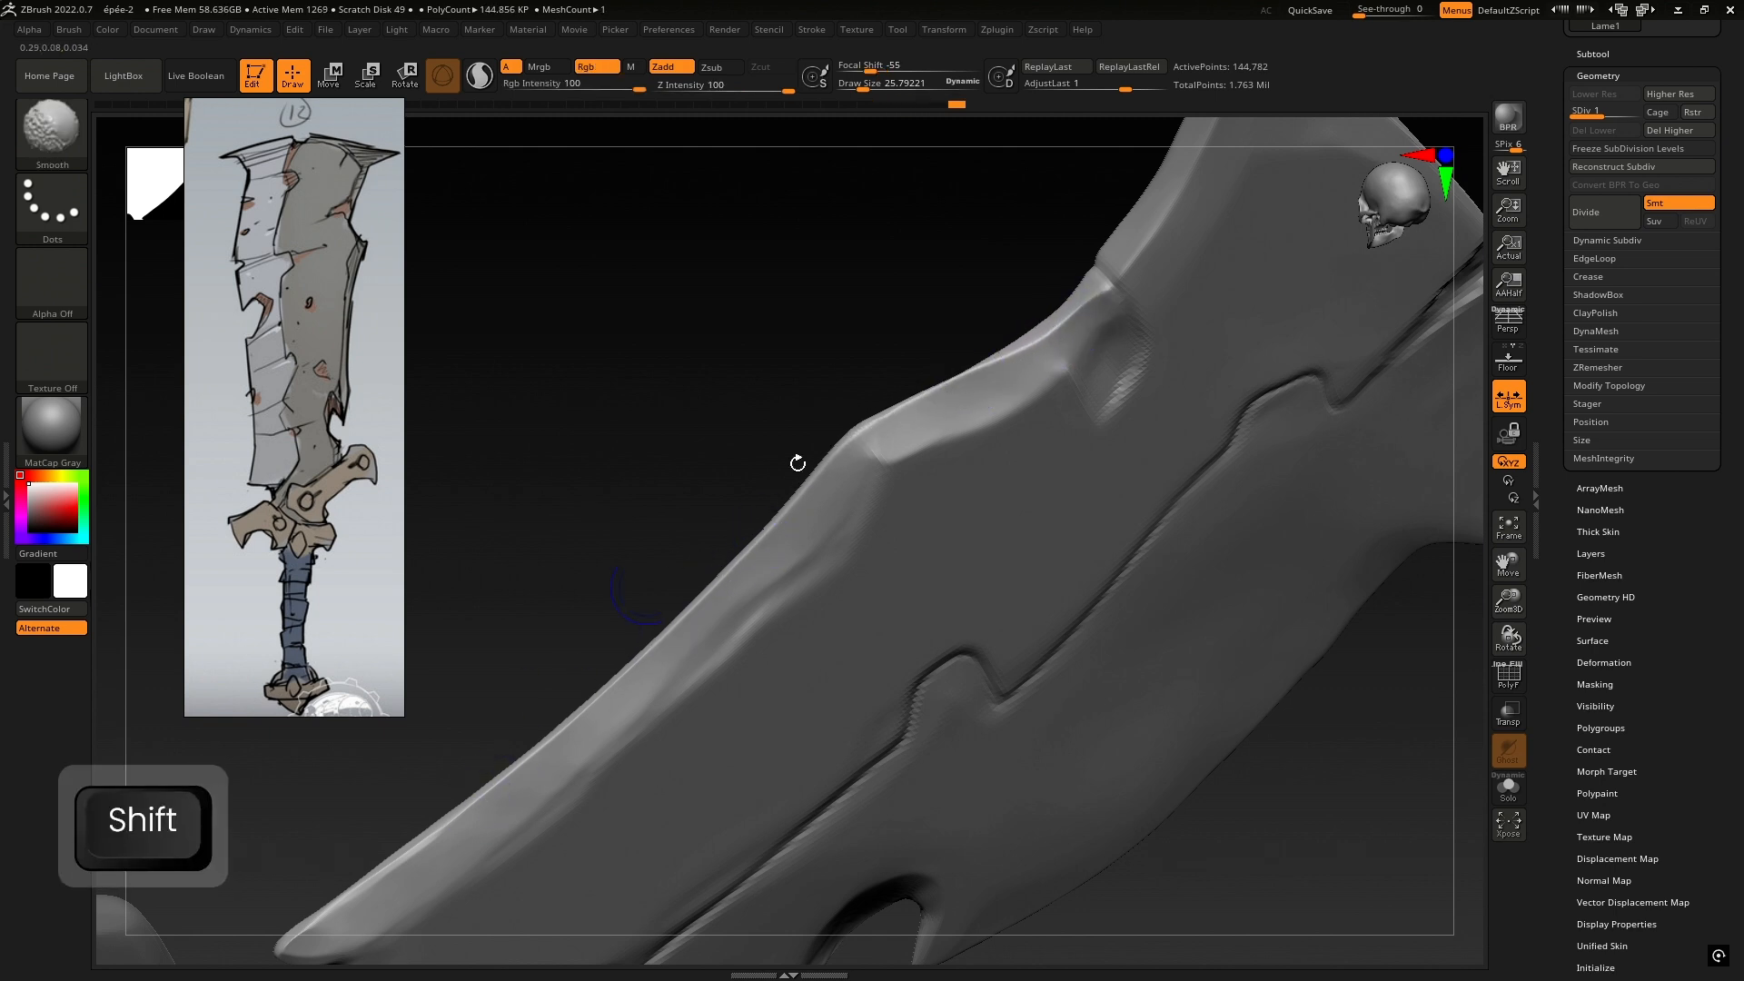
Set the draw size to about 32.7 and polish a bevel along the concave edge from the upper notch to the blade tip
{"action": "mouse_move", "coordinate": [1157, 205]}
{"action": "right_mouse_down", "text": "alt"}
{"action": "mouse_move", "coordinate": [767, 436]}
{"action": "mouse_move", "coordinate": [744, 374]}
{"action": "mouse_move", "coordinate": [792, 367]}
{"action": "right_mouse_up", "text": "alt"}
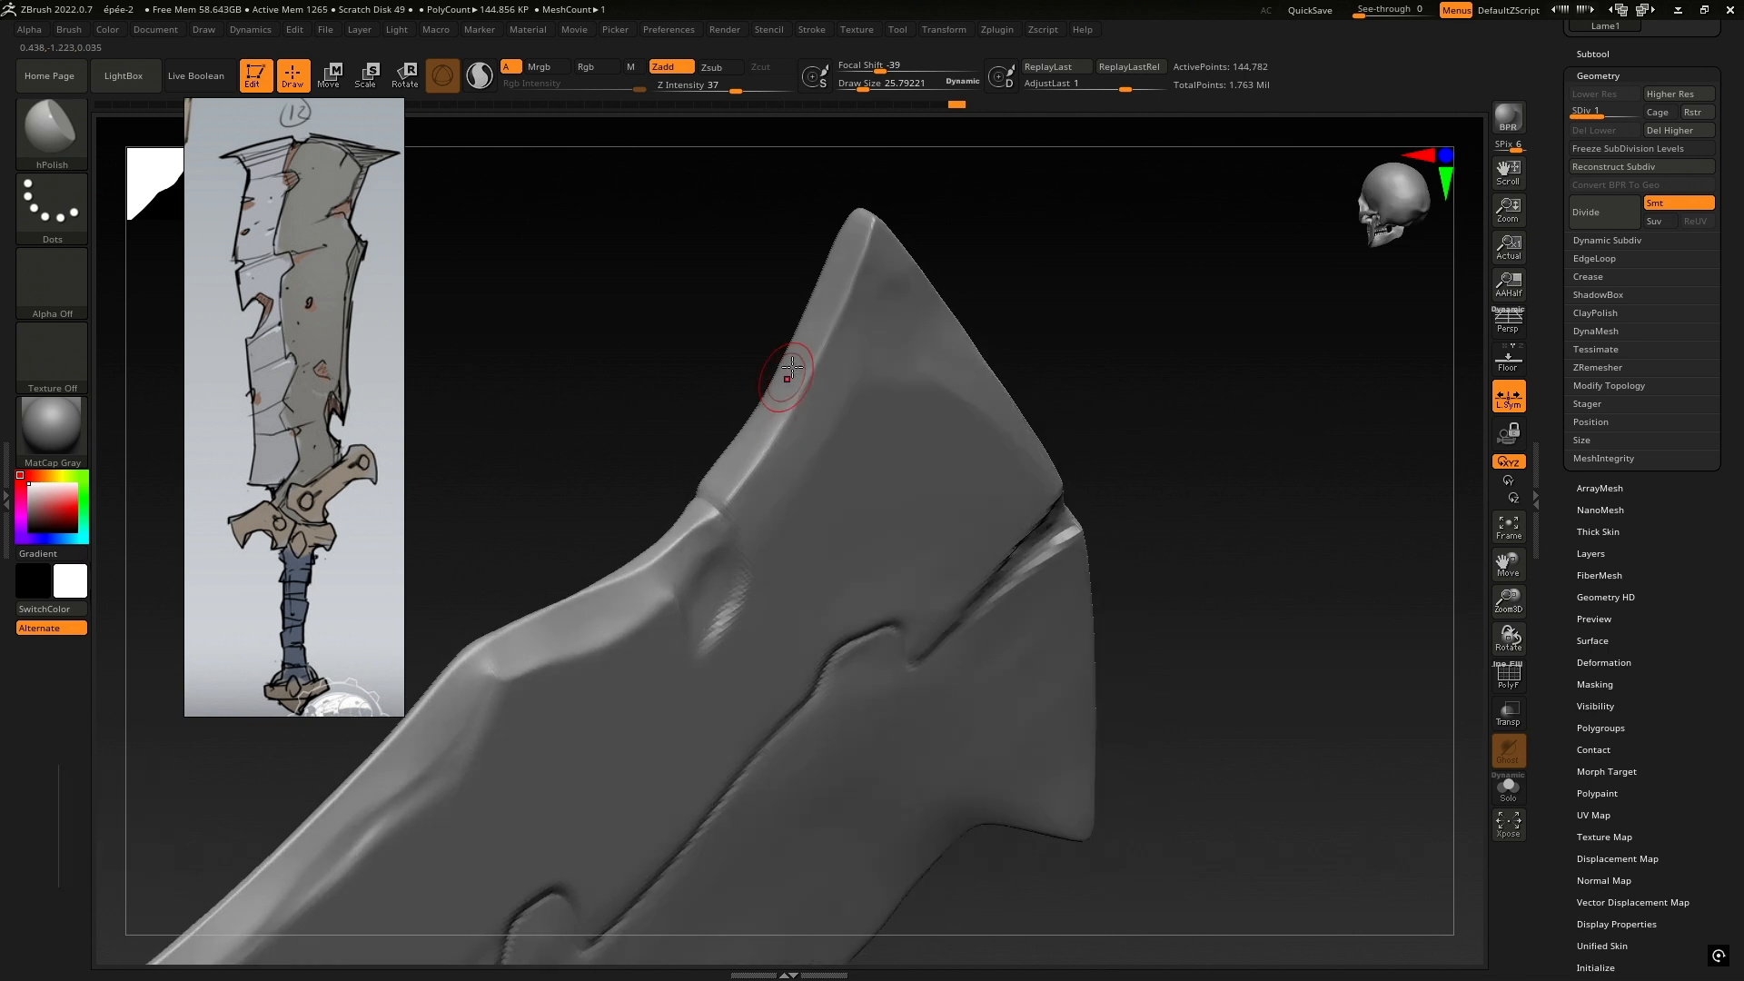
{"action": "key", "text": "space"}
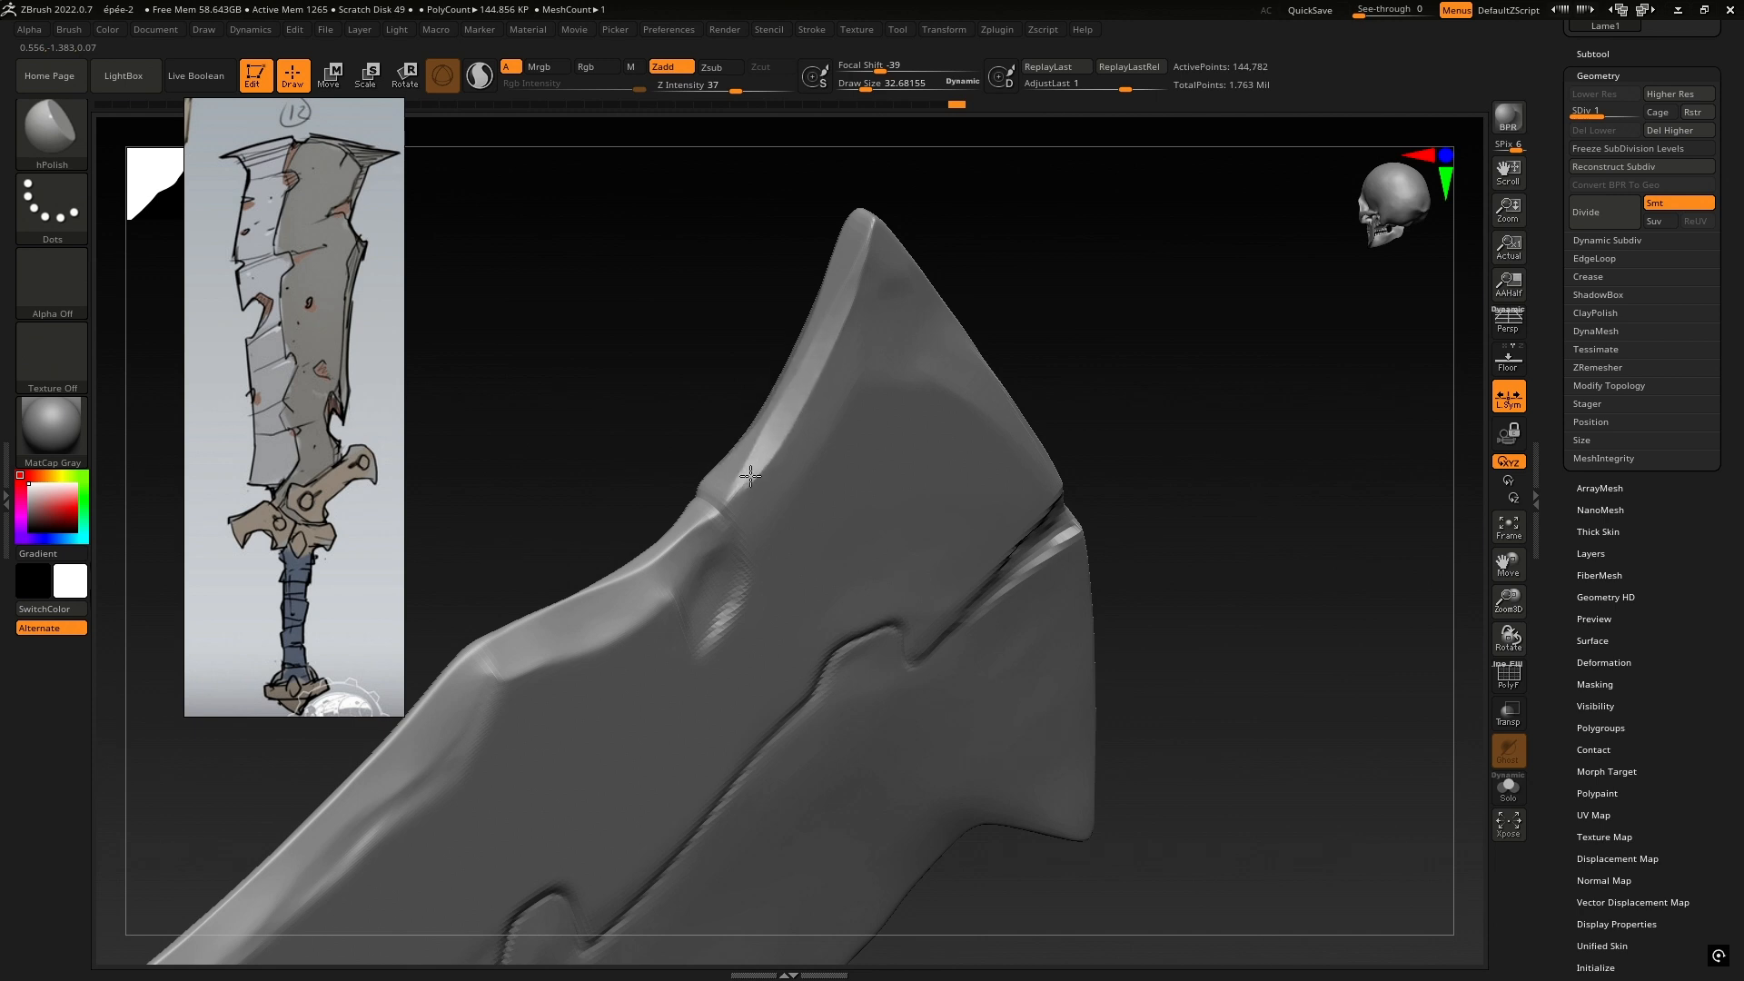
{"action": "left_click_drag", "start_coordinate": [788, 260], "coordinate": [856, 272]}
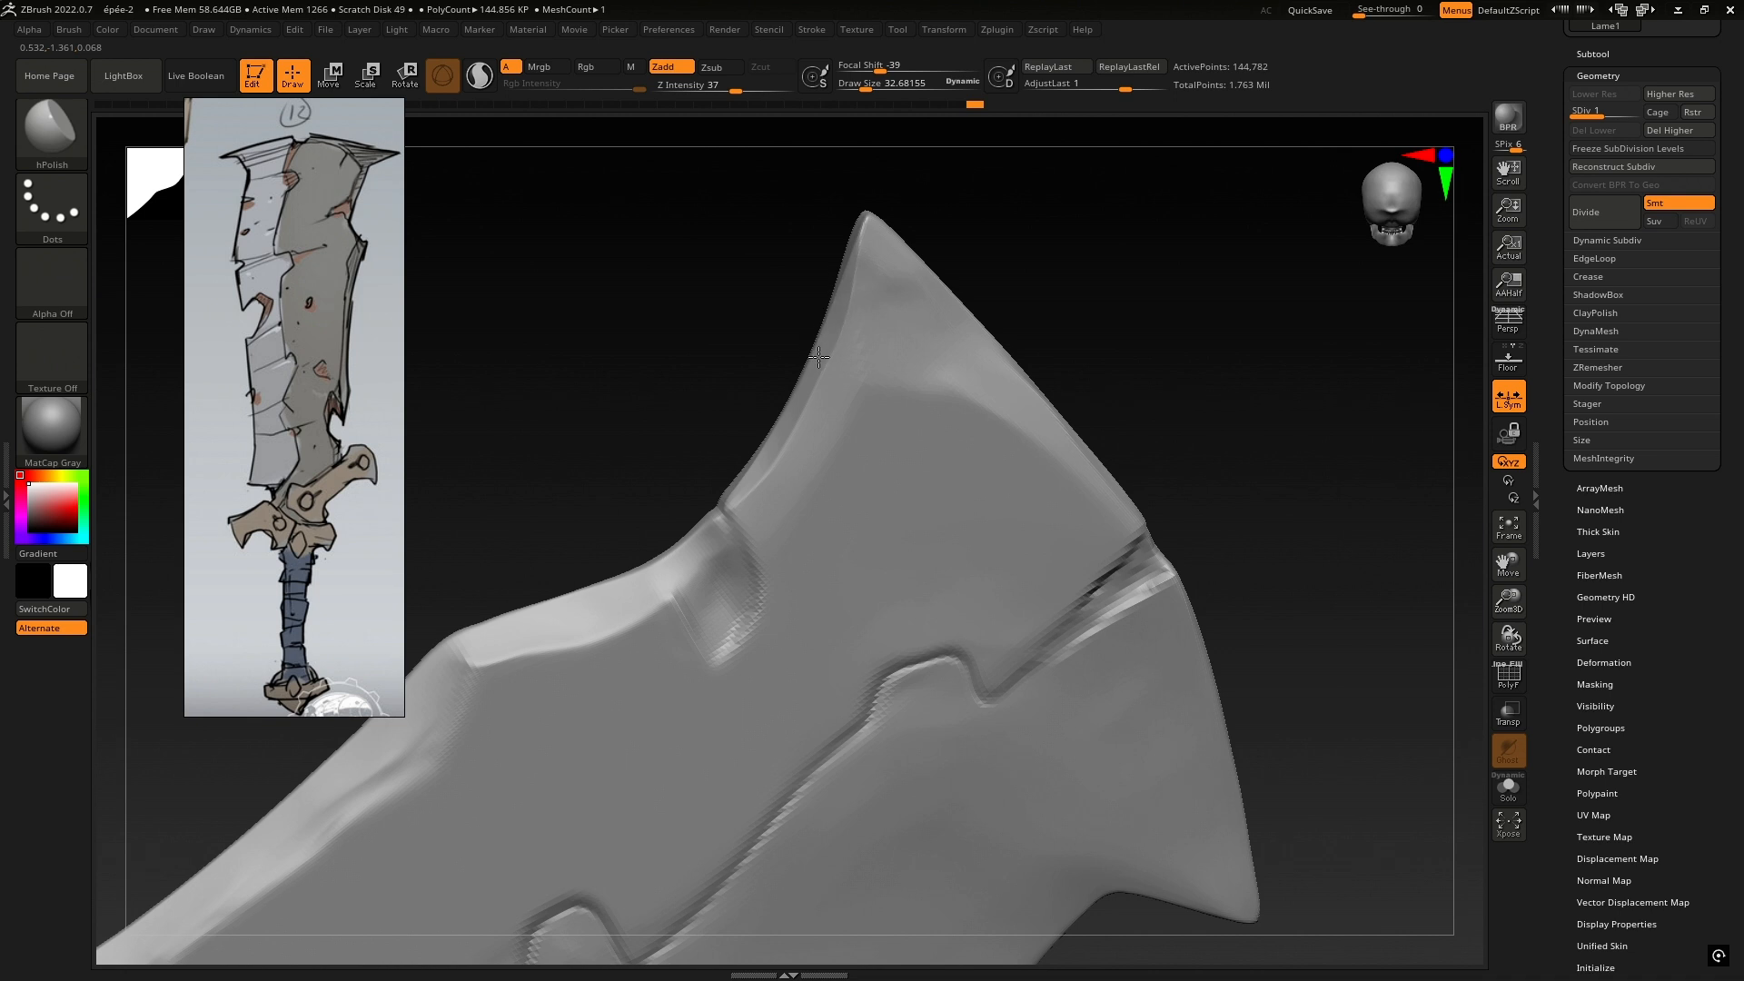
{"action": "left_click_drag", "start_coordinate": [755, 489], "coordinate": [754, 490]}
Set the draw size to about 35.2 and deepen the concave edge's bevel below the blade tip
{"action": "key", "text": "space"}
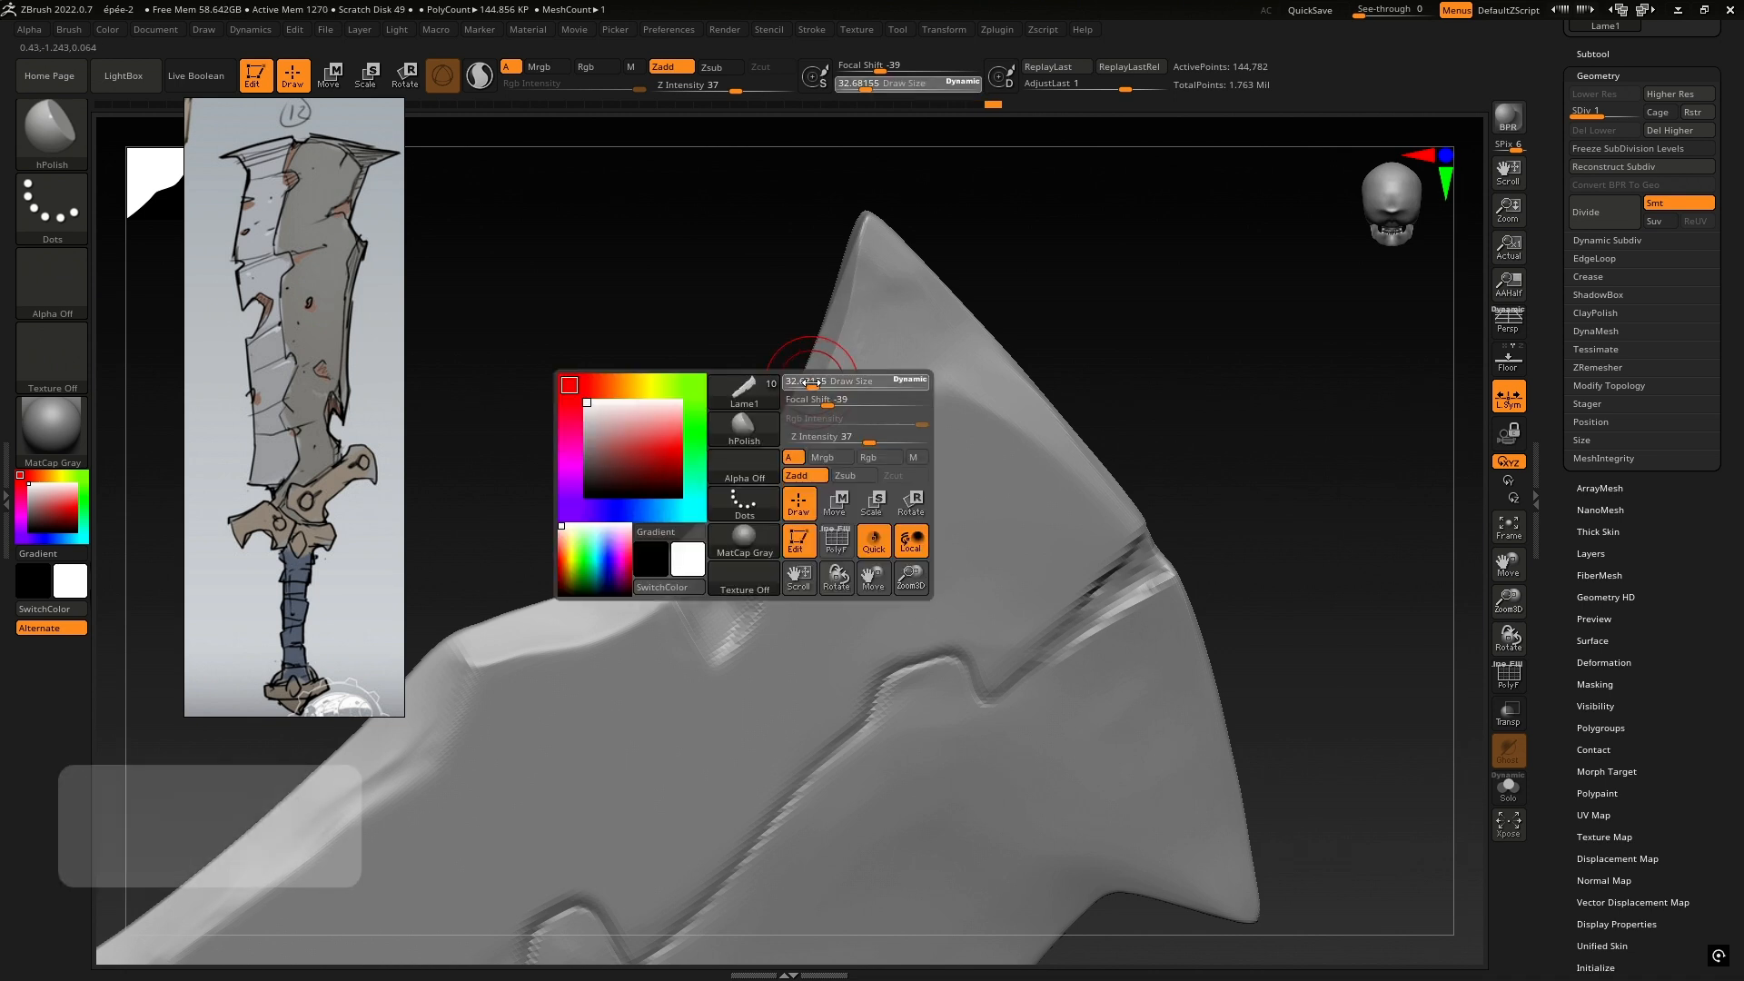
{"action": "left_click_drag", "start_coordinate": [817, 378], "coordinate": [772, 349]}
{"action": "mouse_move", "coordinate": [852, 295]}
{"action": "left_mouse_down", "text": "shift"}
{"action": "mouse_move", "coordinate": [759, 479]}
{"action": "mouse_move", "coordinate": [768, 463]}
{"action": "left_mouse_up", "text": "shift"}
{"action": "left_click_drag", "start_coordinate": [791, 341], "coordinate": [773, 370]}
{"action": "key", "text": "space"}
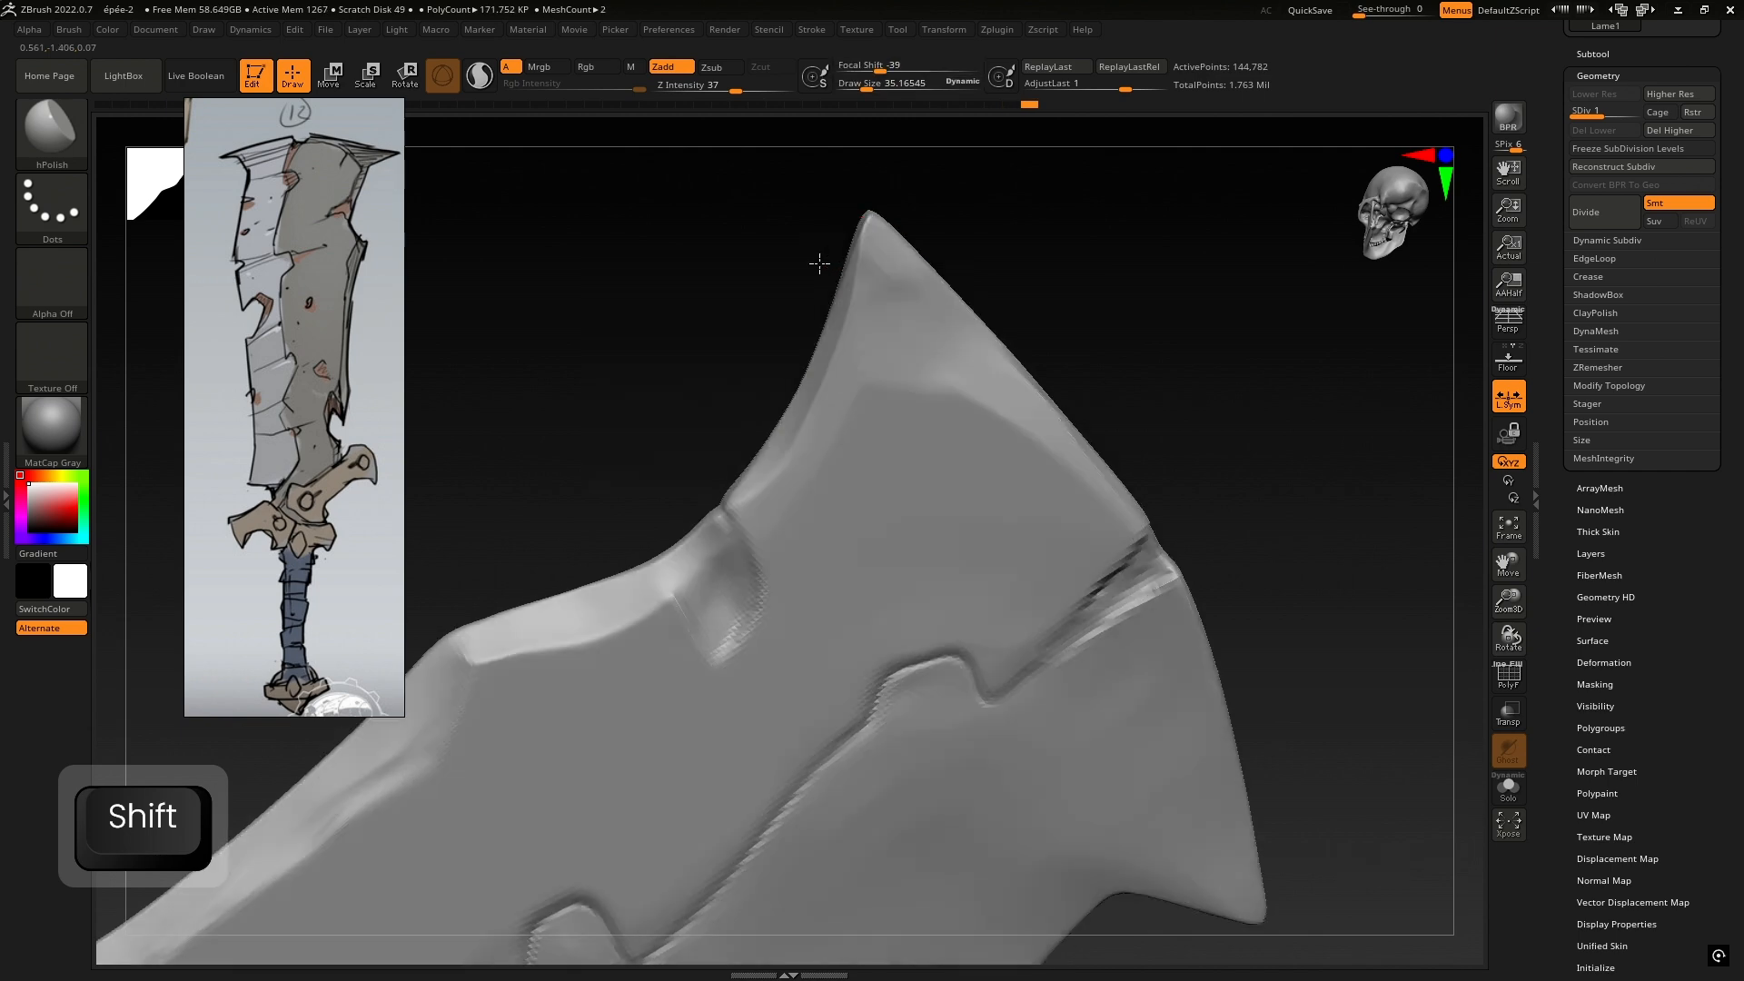
{"action": "key", "text": "space"}
{"action": "key", "text": "b"}
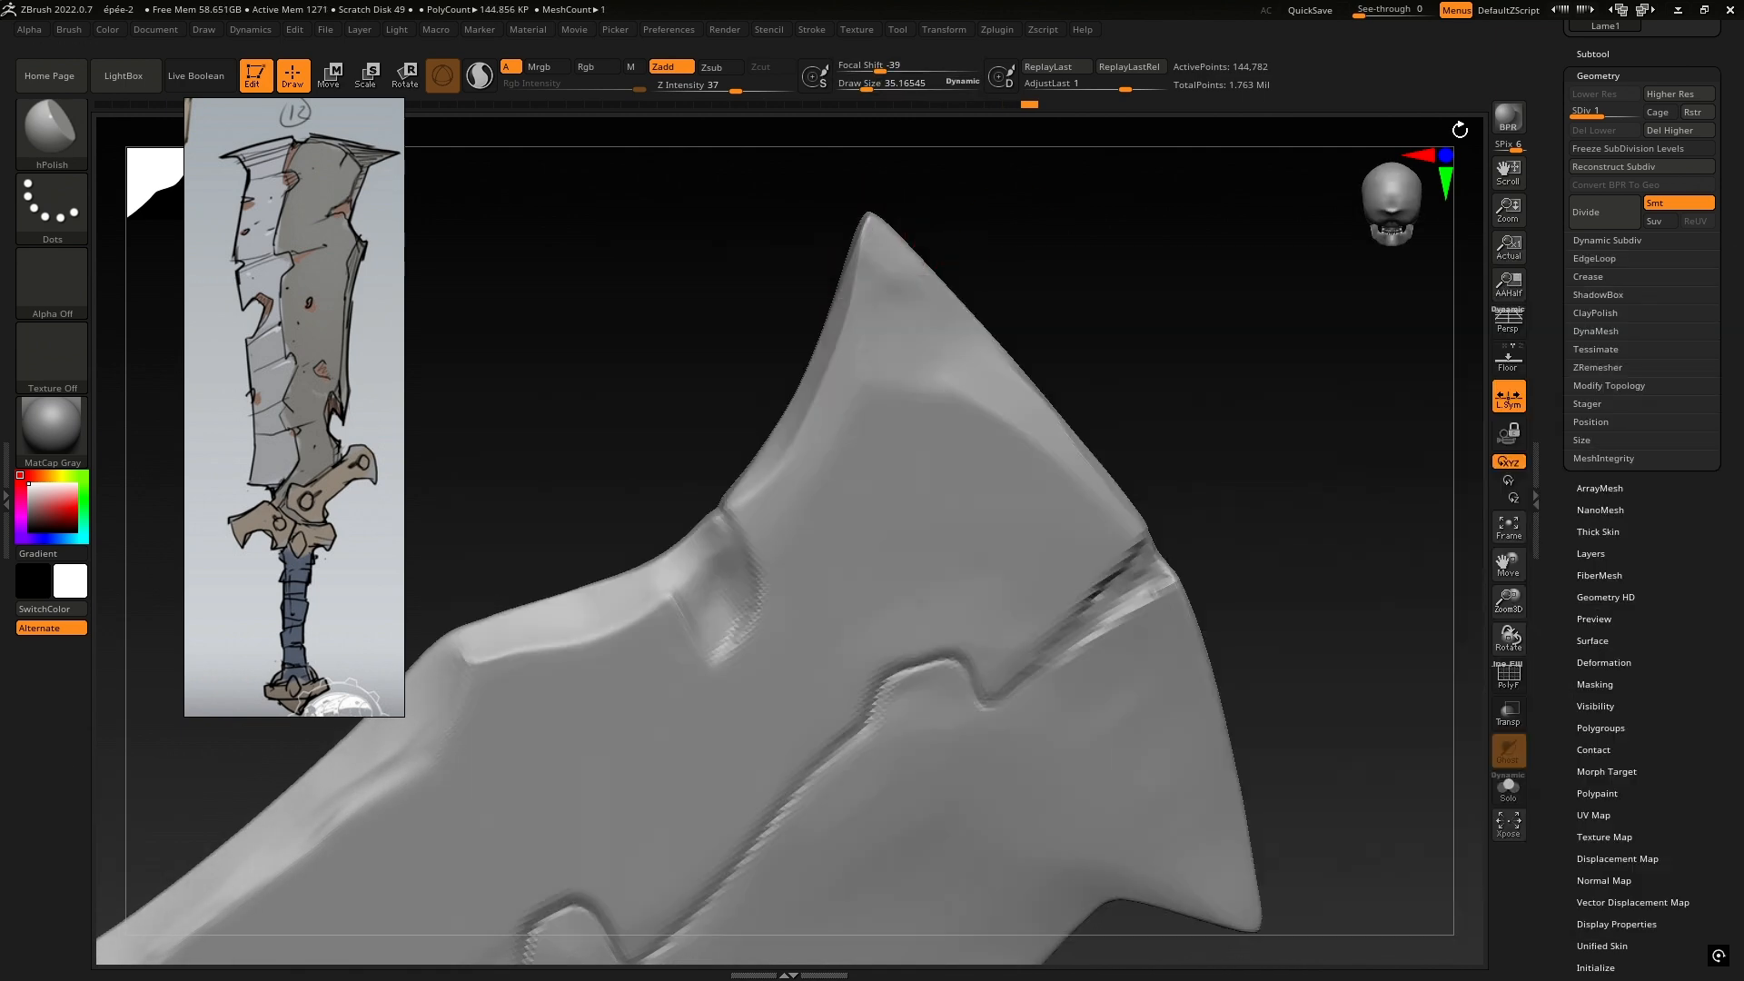
Polish the tip bevel's facet down to the upper notch from an angled view
{"action": "left_click_drag", "start_coordinate": [1035, 226], "coordinate": [1051, 245]}
{"action": "right_click_drag", "start_coordinate": [904, 286], "coordinate": [859, 318]}
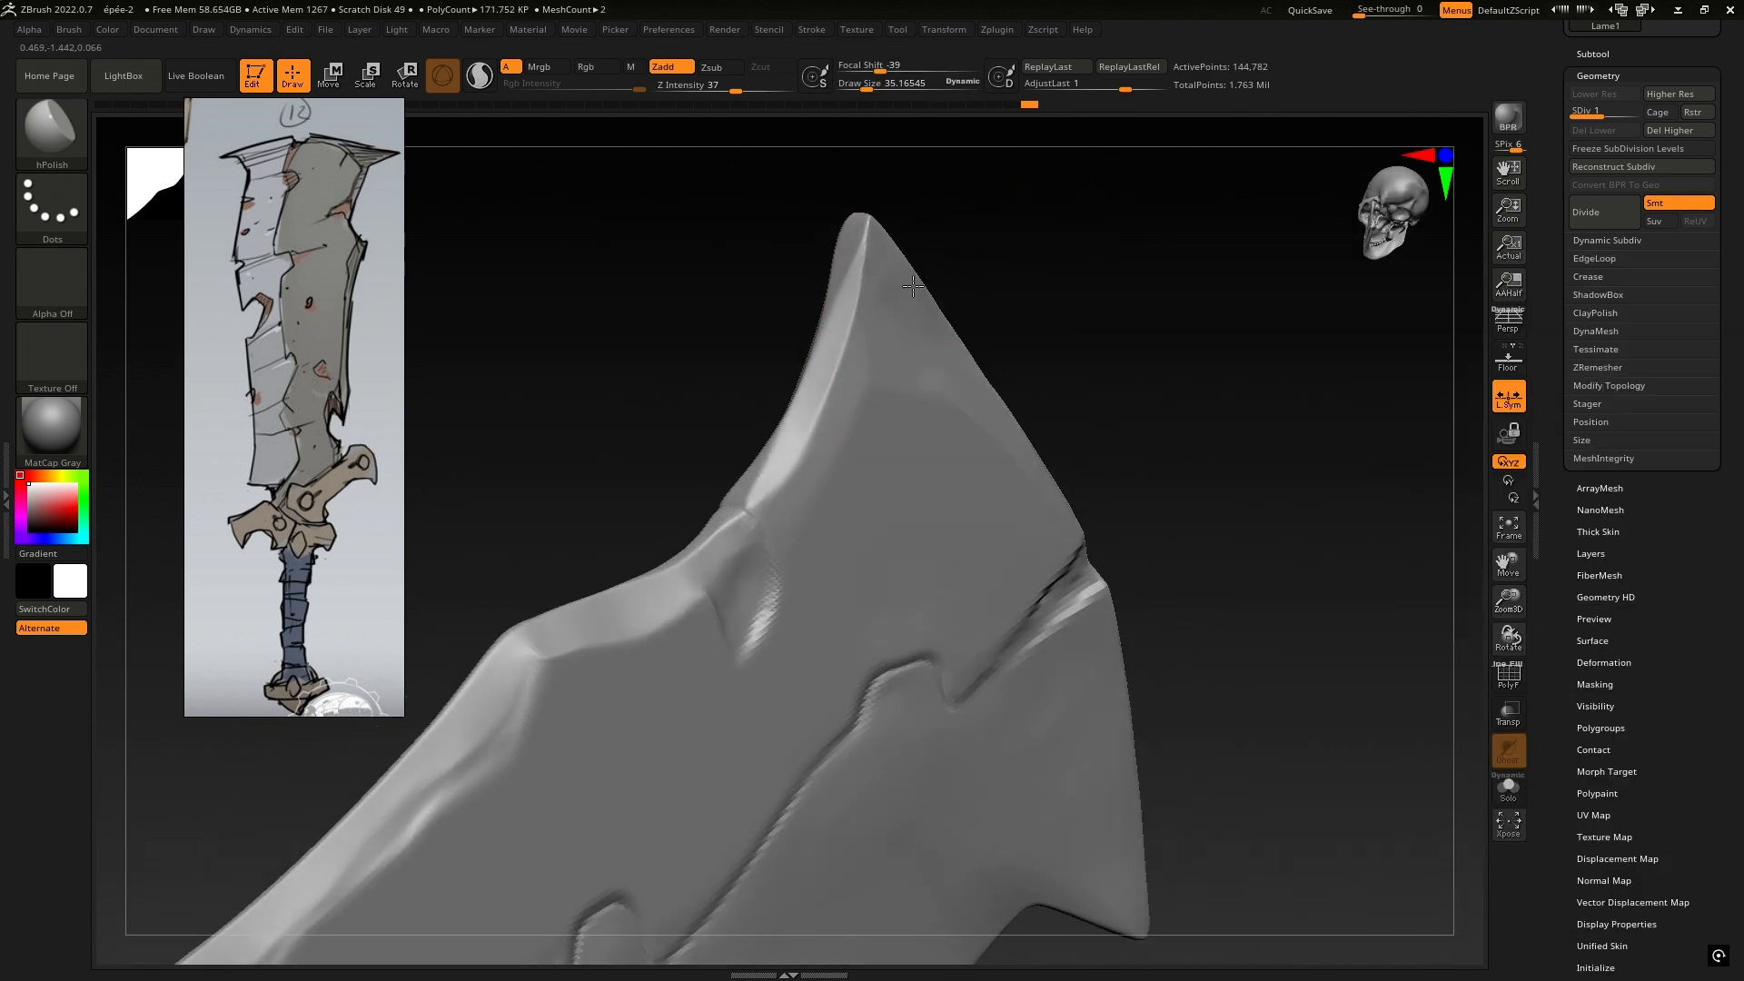
{"action": "left_click_drag", "start_coordinate": [858, 293], "coordinate": [846, 314]}
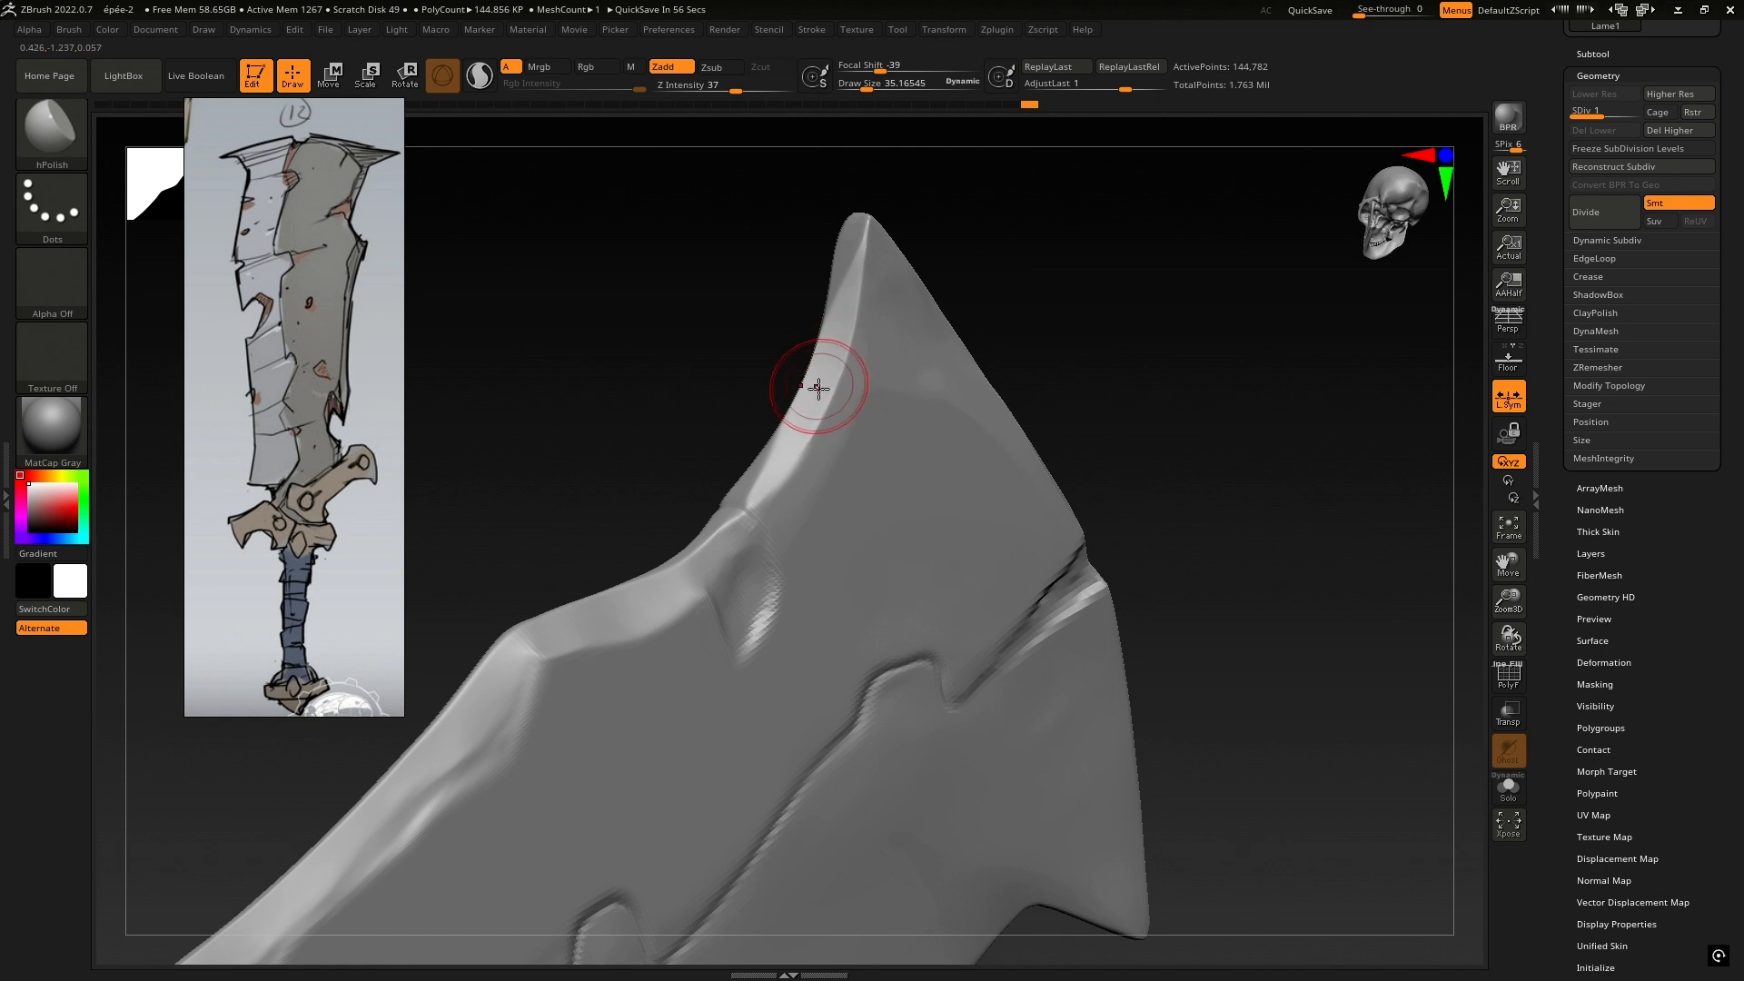
{"action": "left_click_drag", "start_coordinate": [796, 399], "coordinate": [758, 493]}
Raise the Z Intensity to 99 and flatten the tip bevel with strong polish strokes down to the upper notch
{"action": "left_click_drag", "start_coordinate": [740, 79], "coordinate": [788, 81]}
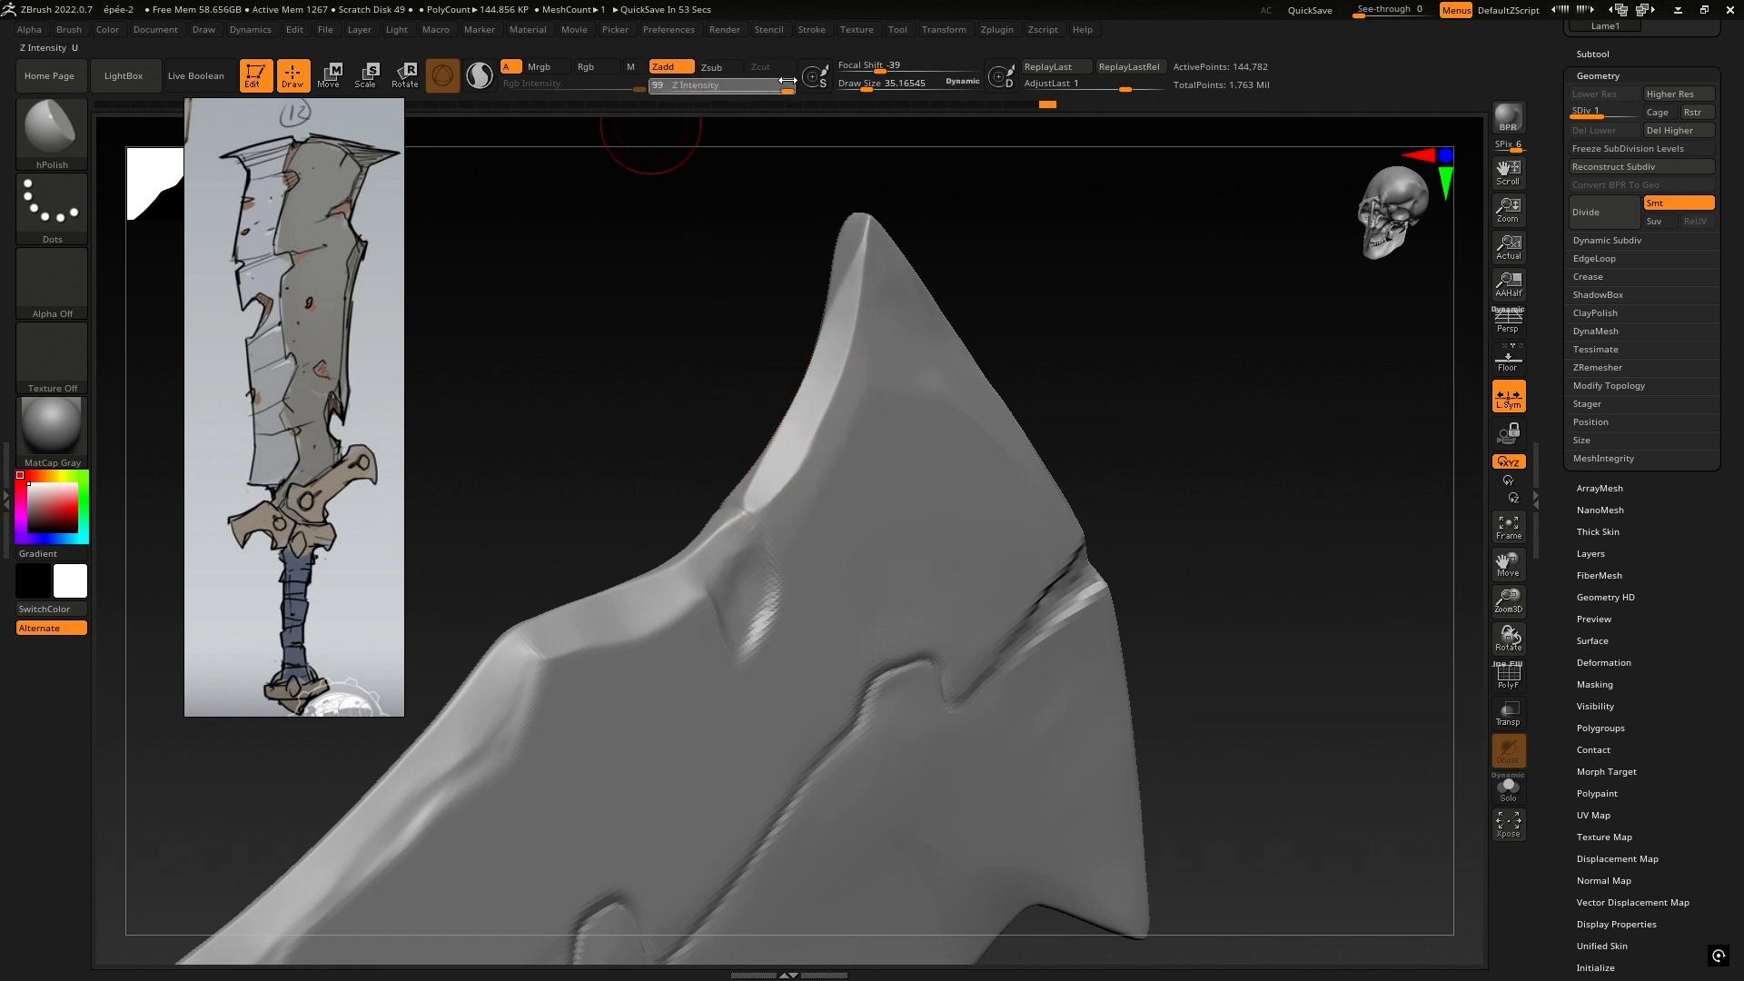
{"action": "left_click_drag", "start_coordinate": [845, 325], "coordinate": [763, 504]}
{"action": "left_click_drag", "start_coordinate": [852, 283], "coordinate": [808, 434]}
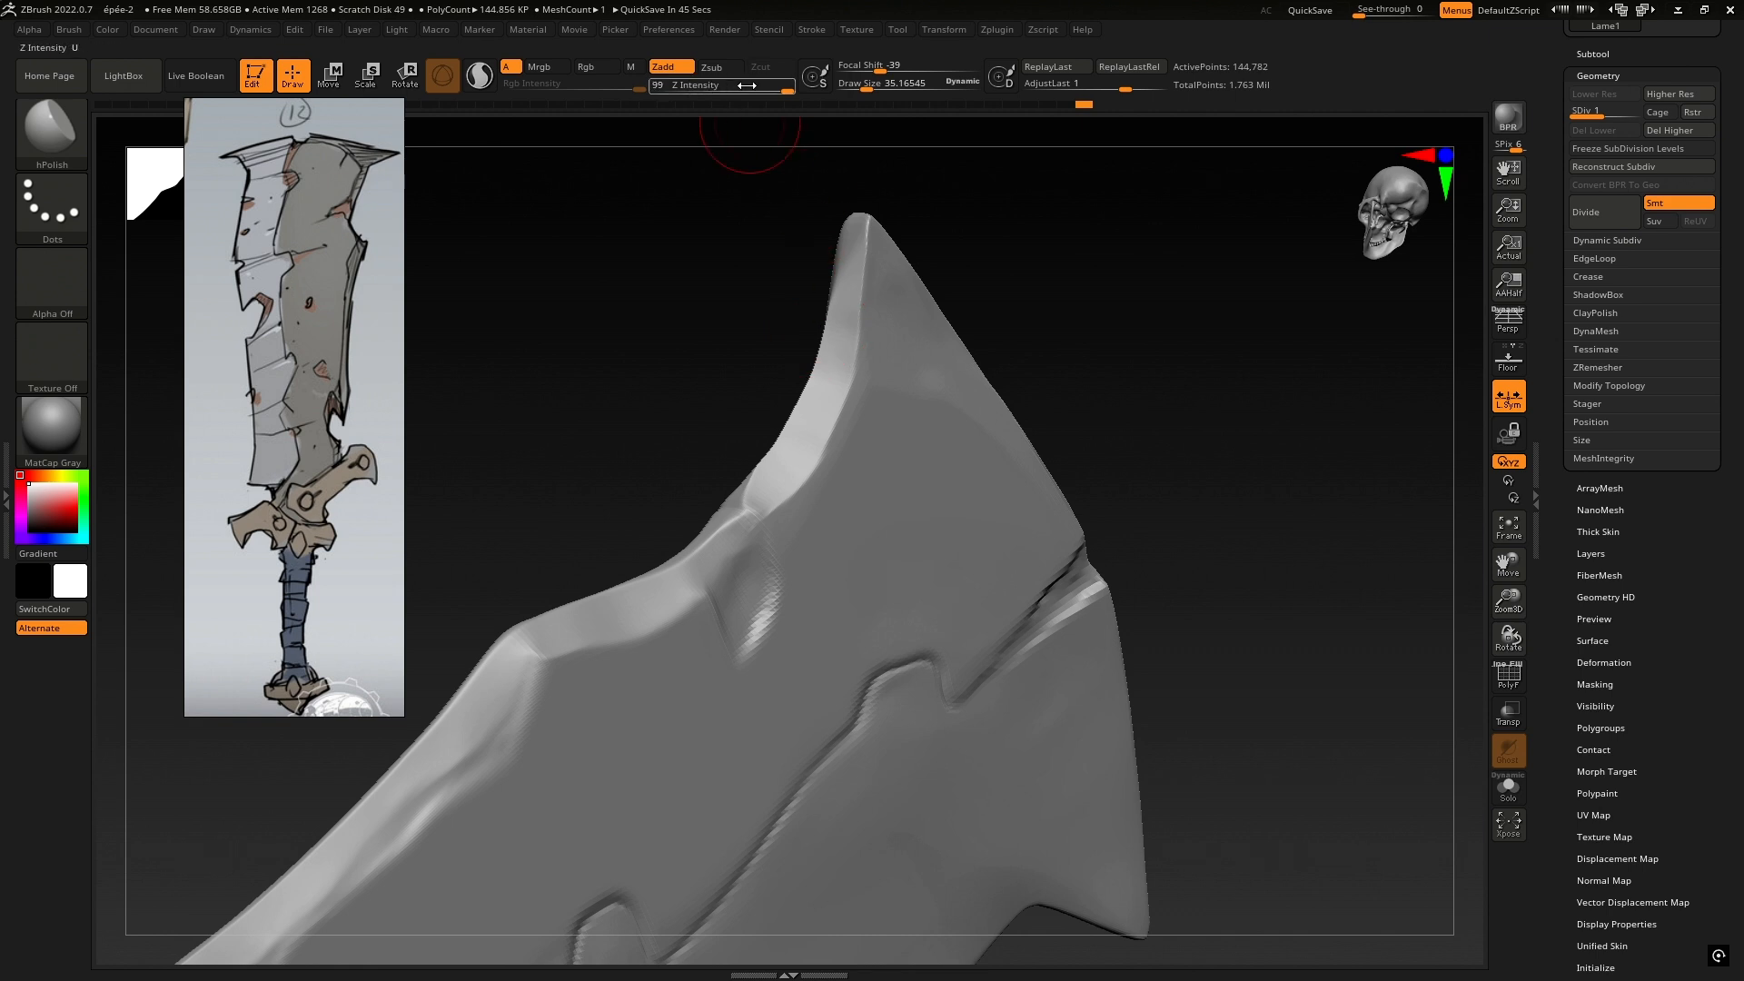
Lower the Z Intensity to 36 and refine the bevel at the very tip of the blade
{"action": "left_click_drag", "start_coordinate": [752, 88], "coordinate": [768, 88]}
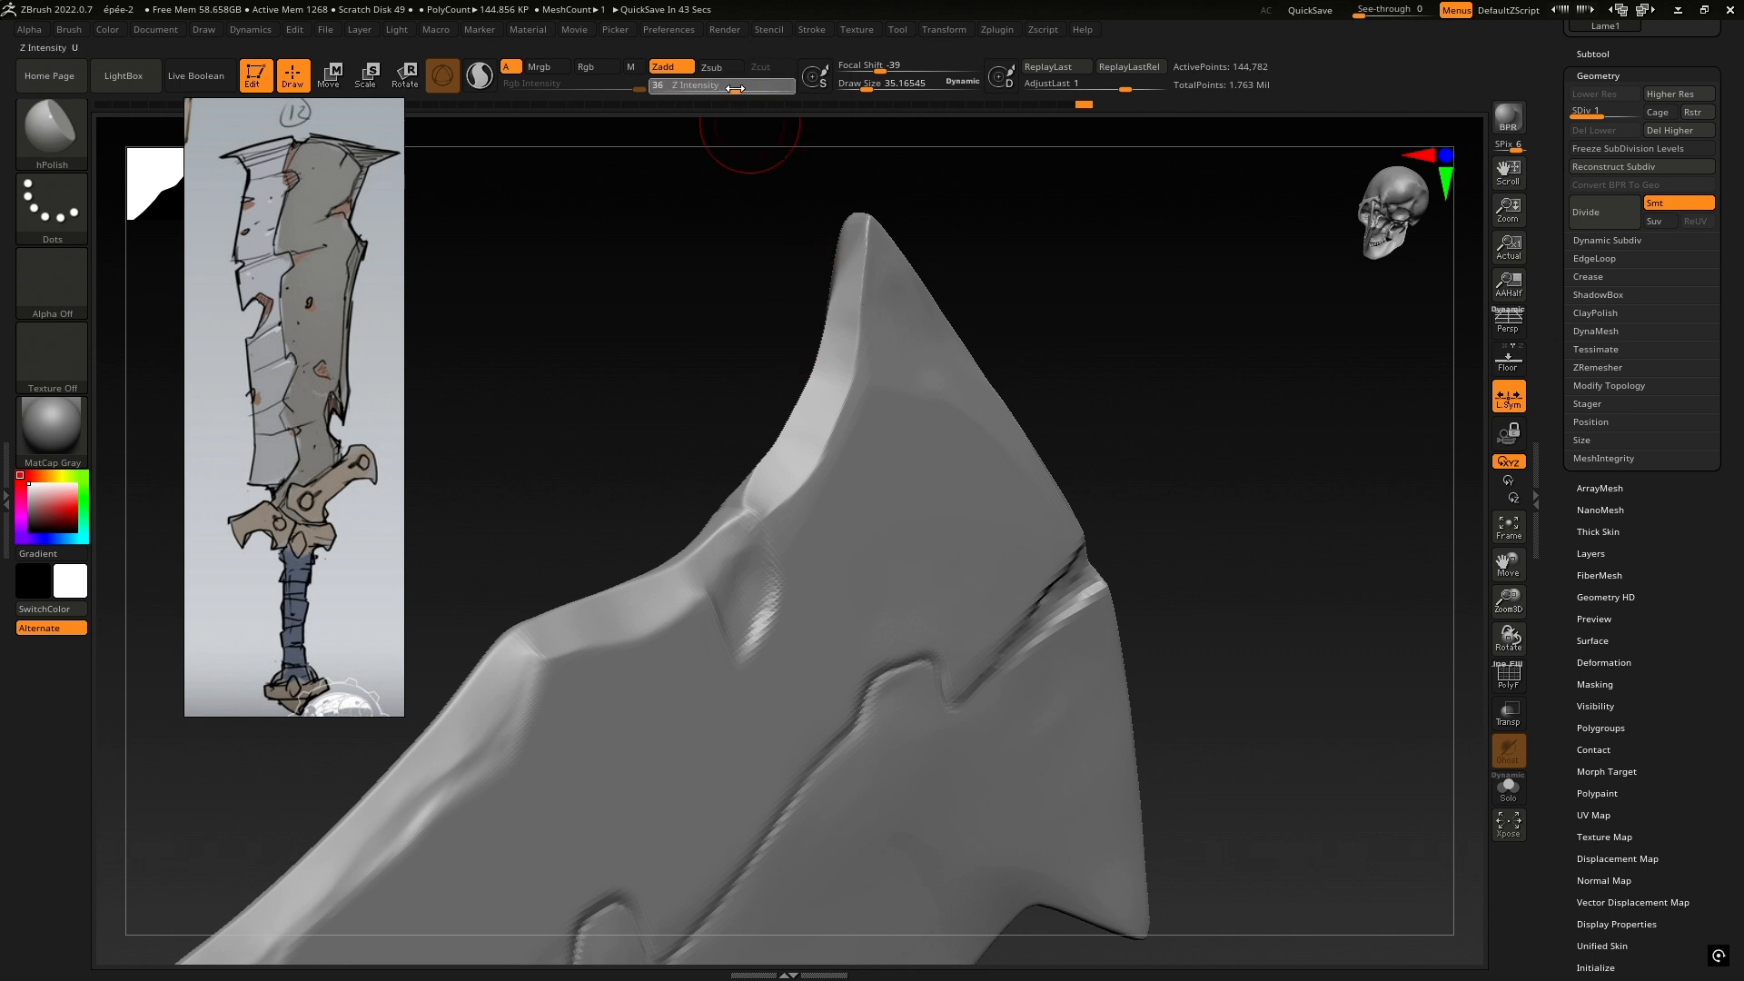
{"action": "left_click_drag", "start_coordinate": [783, 286], "coordinate": [804, 354]}
{"action": "mouse_move", "coordinate": [827, 238]}
{"action": "left_mouse_down"}
{"action": "mouse_move", "coordinate": [807, 233]}
{"action": "mouse_move", "coordinate": [916, 272]}
{"action": "mouse_move", "coordinate": [907, 359]}
{"action": "mouse_move", "coordinate": [795, 272]}
{"action": "mouse_move", "coordinate": [927, 222]}
{"action": "mouse_move", "coordinate": [927, 297]}
{"action": "mouse_move", "coordinate": [895, 298]}
{"action": "mouse_move", "coordinate": [858, 350]}
{"action": "mouse_move", "coordinate": [850, 316]}
{"action": "left_mouse_up"}
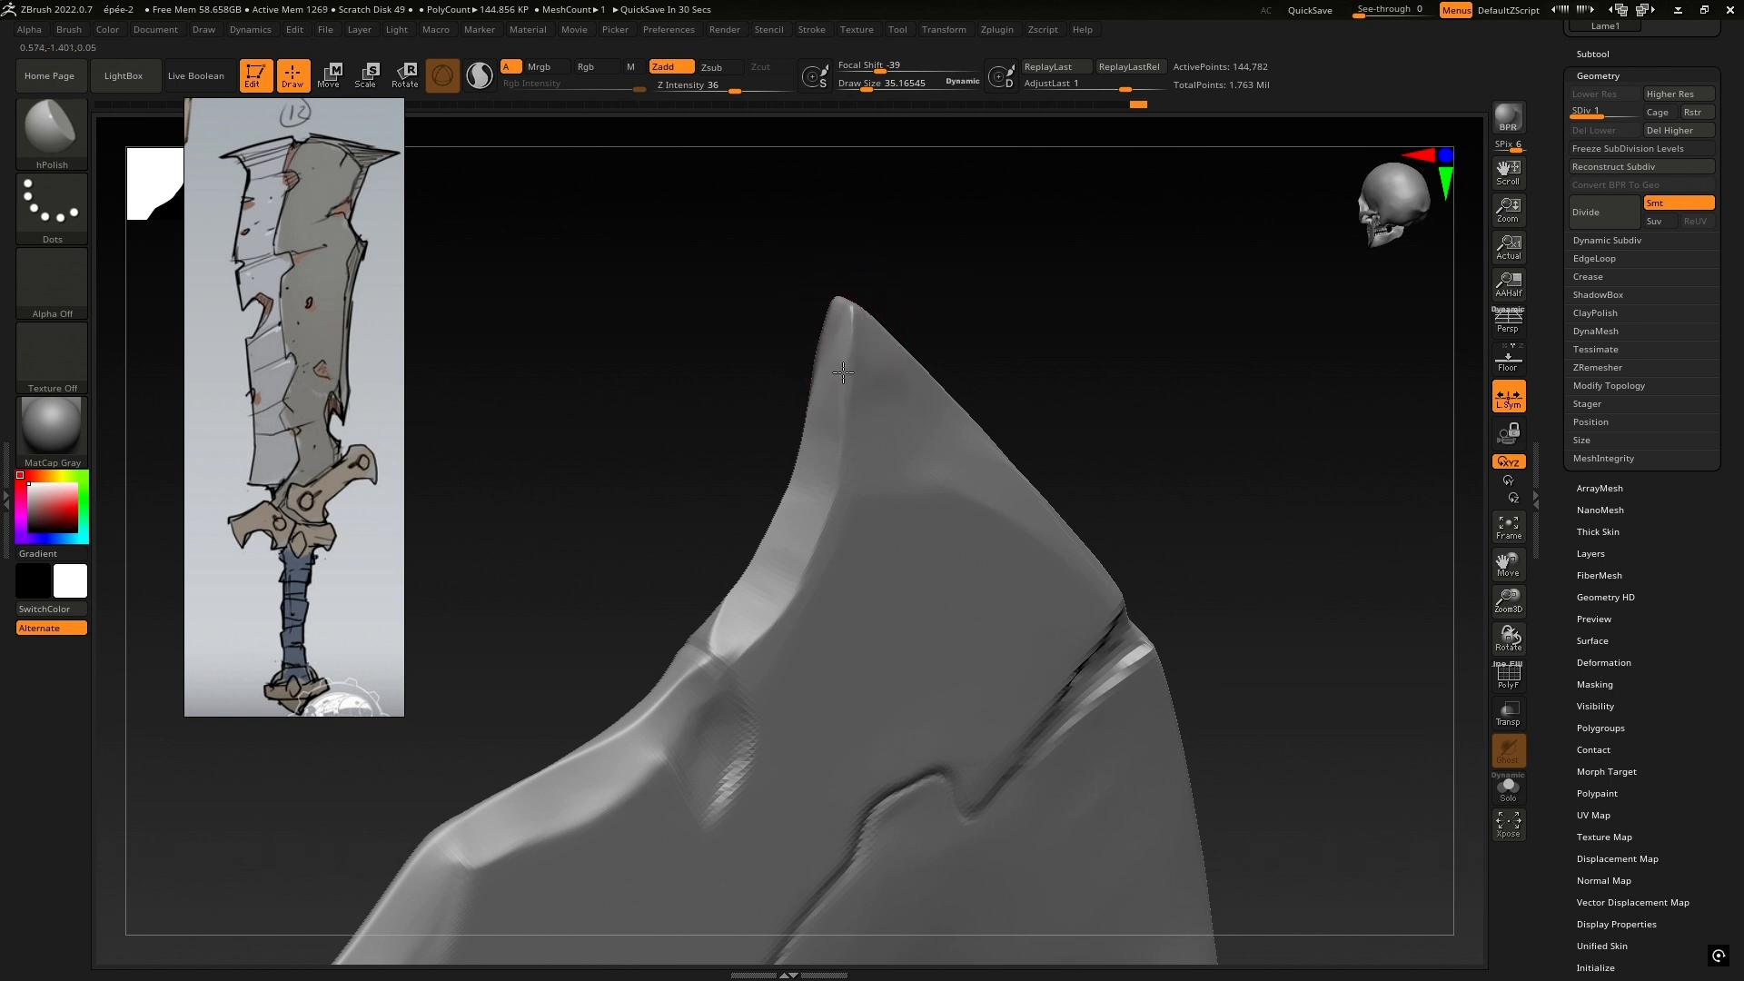
{"action": "left_click_drag", "start_coordinate": [830, 367], "coordinate": [845, 364]}
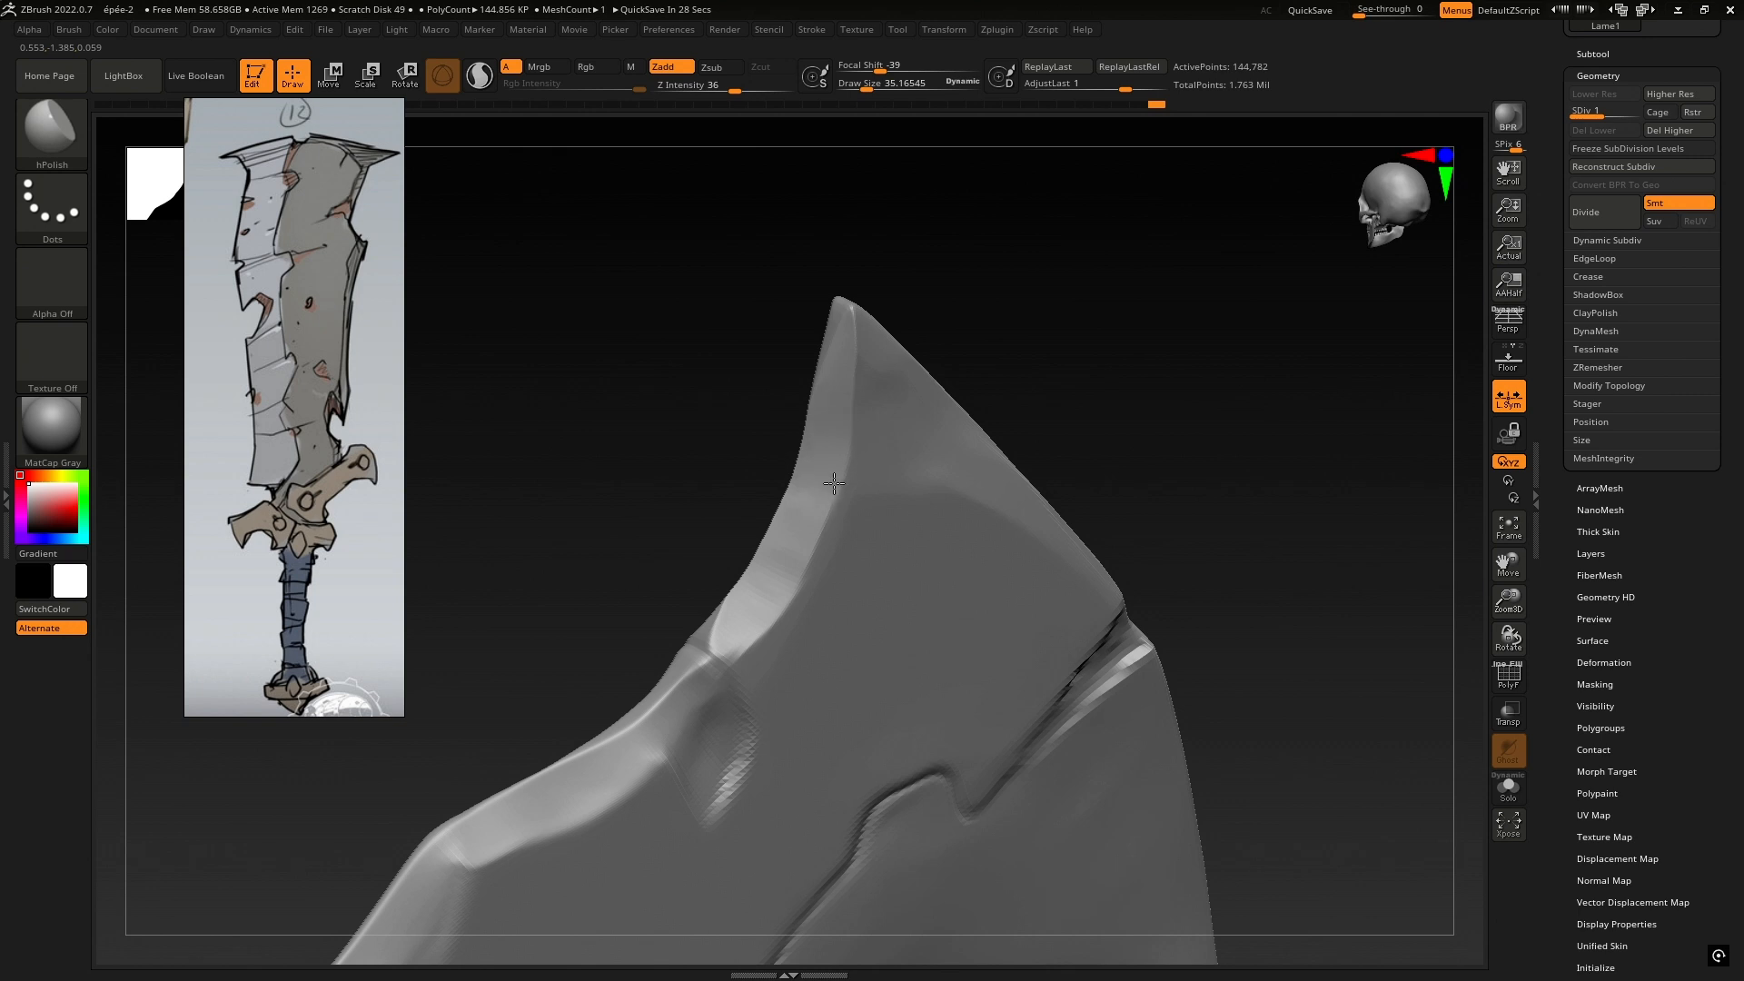
Polish the lower part of the tip bevel above the upper notch and smooth the concave edge
{"action": "left_click_drag", "start_coordinate": [814, 541], "coordinate": [759, 607]}
{"action": "right_click_drag", "start_coordinate": [765, 568], "coordinate": [821, 545]}
{"action": "left_click_drag", "start_coordinate": [778, 505], "coordinate": [794, 469], "text": "shift"}
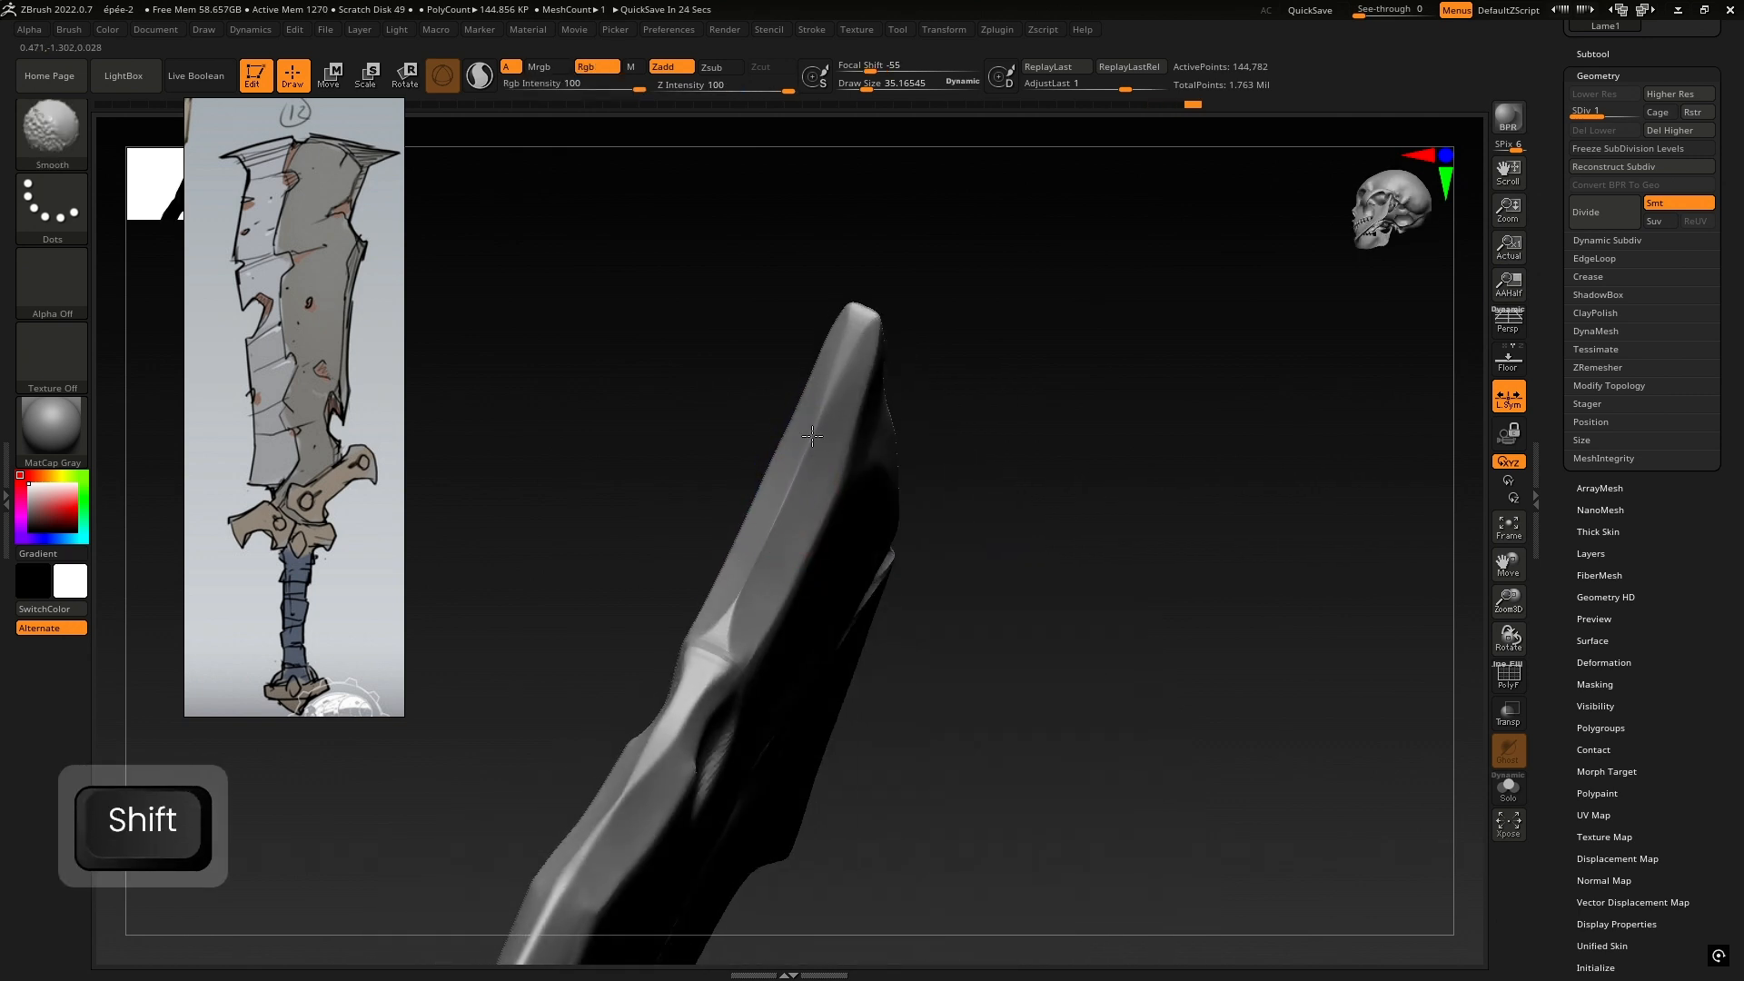
{"action": "left_click_drag", "start_coordinate": [797, 460], "coordinate": [794, 493], "text": "shift"}
{"action": "mouse_move", "coordinate": [794, 493]}
{"action": "right_mouse_down"}
{"action": "mouse_move", "coordinate": [728, 436]}
{"action": "mouse_move", "coordinate": [710, 481]}
{"action": "right_mouse_up"}
On the blade's opposite face, polish and smooth the edge around the upper notch with a draw size of about 17.9
{"action": "mouse_move", "coordinate": [707, 597]}
{"action": "right_mouse_down"}
{"action": "mouse_move", "coordinate": [736, 629]}
{"action": "mouse_move", "coordinate": [991, 398]}
{"action": "mouse_move", "coordinate": [970, 511]}
{"action": "mouse_move", "coordinate": [1119, 573]}
{"action": "mouse_move", "coordinate": [1157, 374]}
{"action": "mouse_move", "coordinate": [1142, 362]}
{"action": "mouse_move", "coordinate": [1004, 418]}
{"action": "right_mouse_up"}
{"action": "key", "text": "space"}
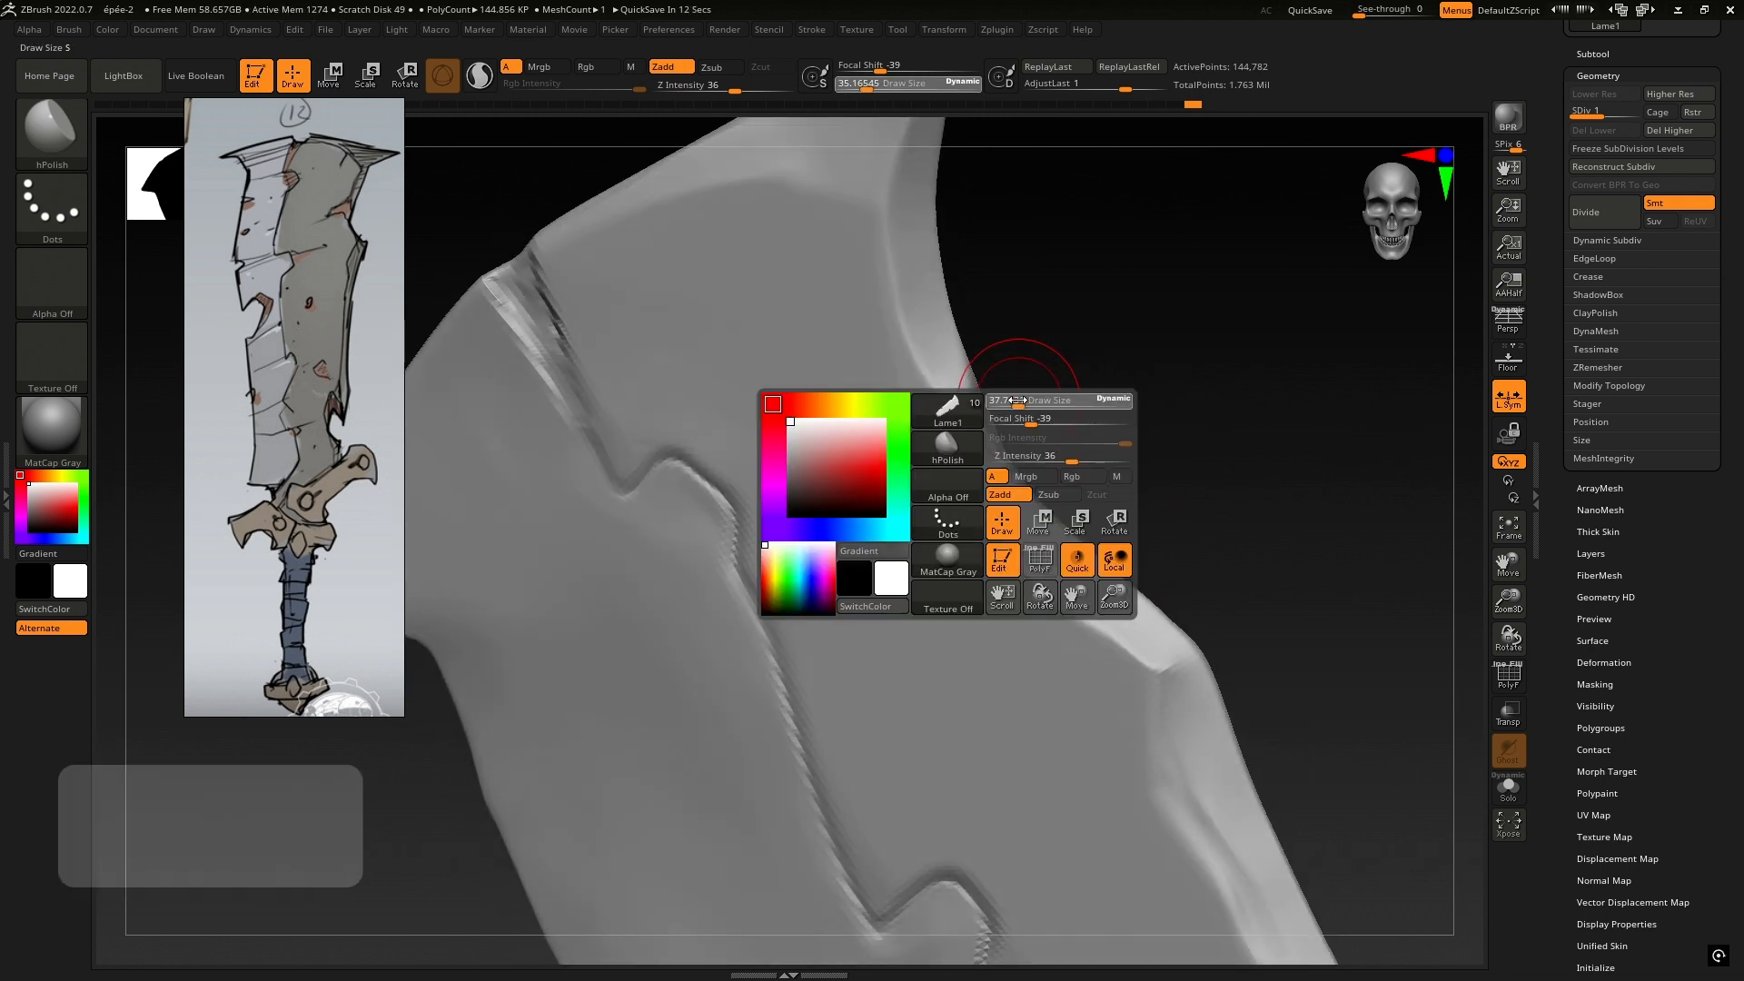
{"action": "left_click_drag", "start_coordinate": [1021, 397], "coordinate": [943, 409]}
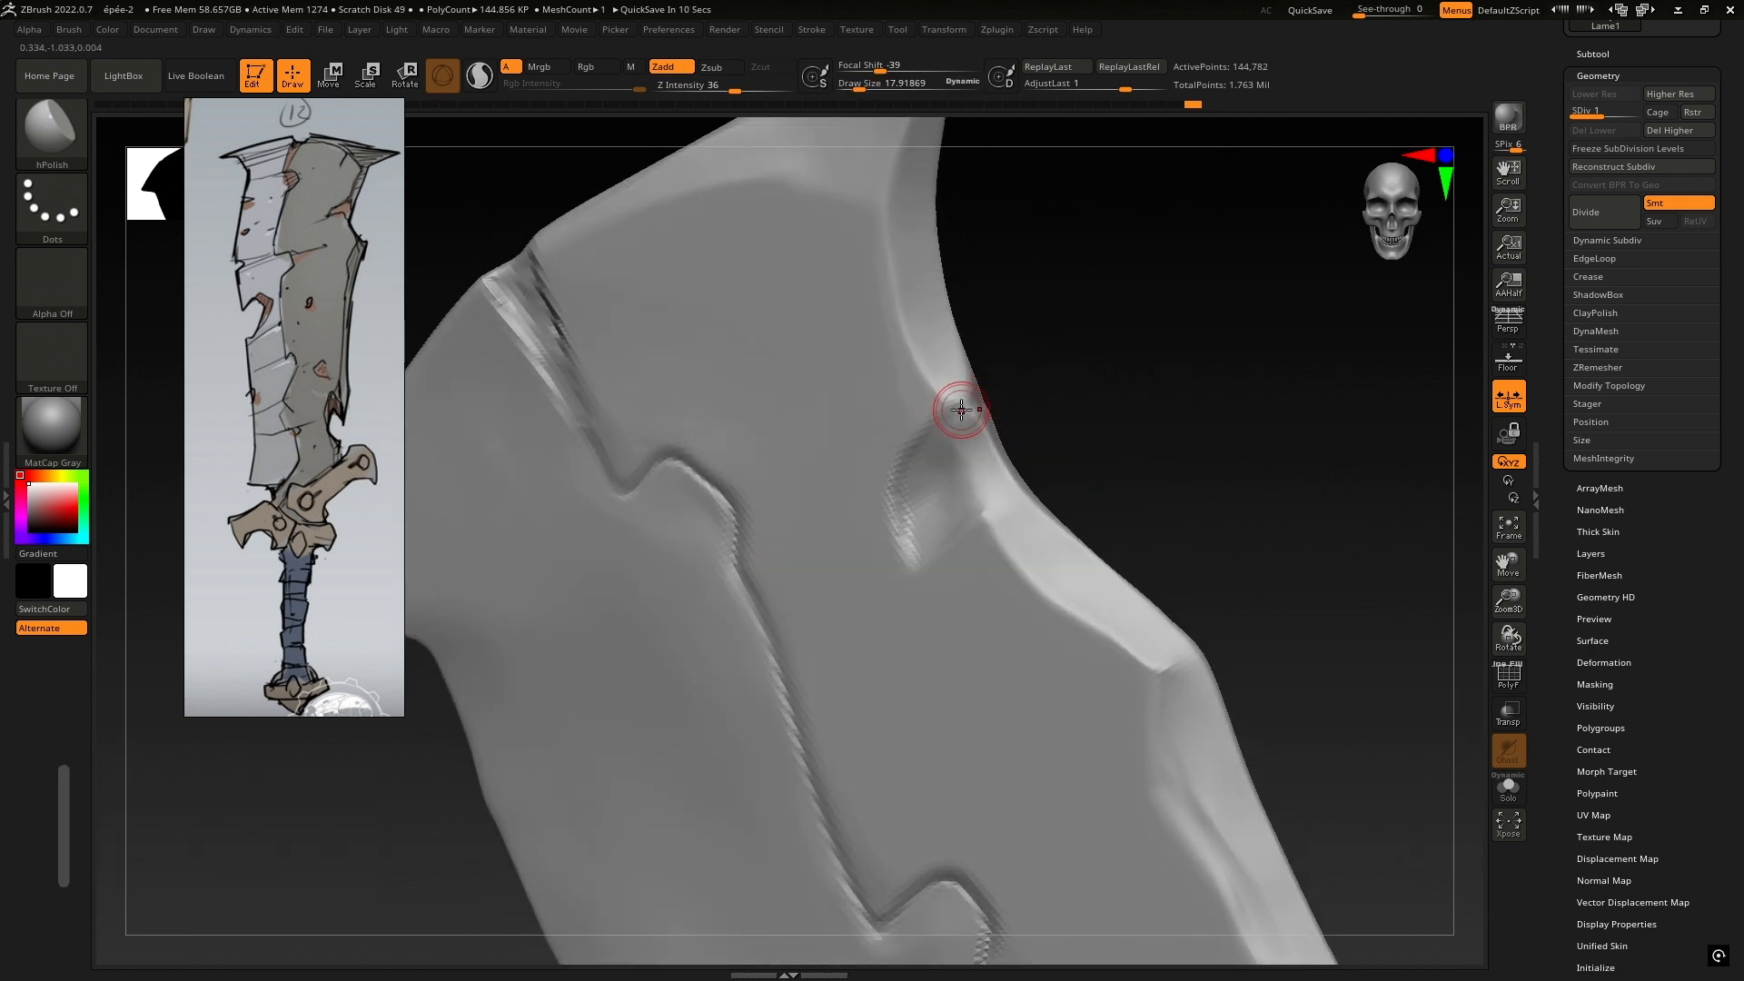
{"action": "mouse_move", "coordinate": [959, 403]}
{"action": "right_mouse_down"}
{"action": "mouse_move", "coordinate": [985, 442]}
{"action": "mouse_move", "coordinate": [1032, 419]}
{"action": "right_mouse_up"}
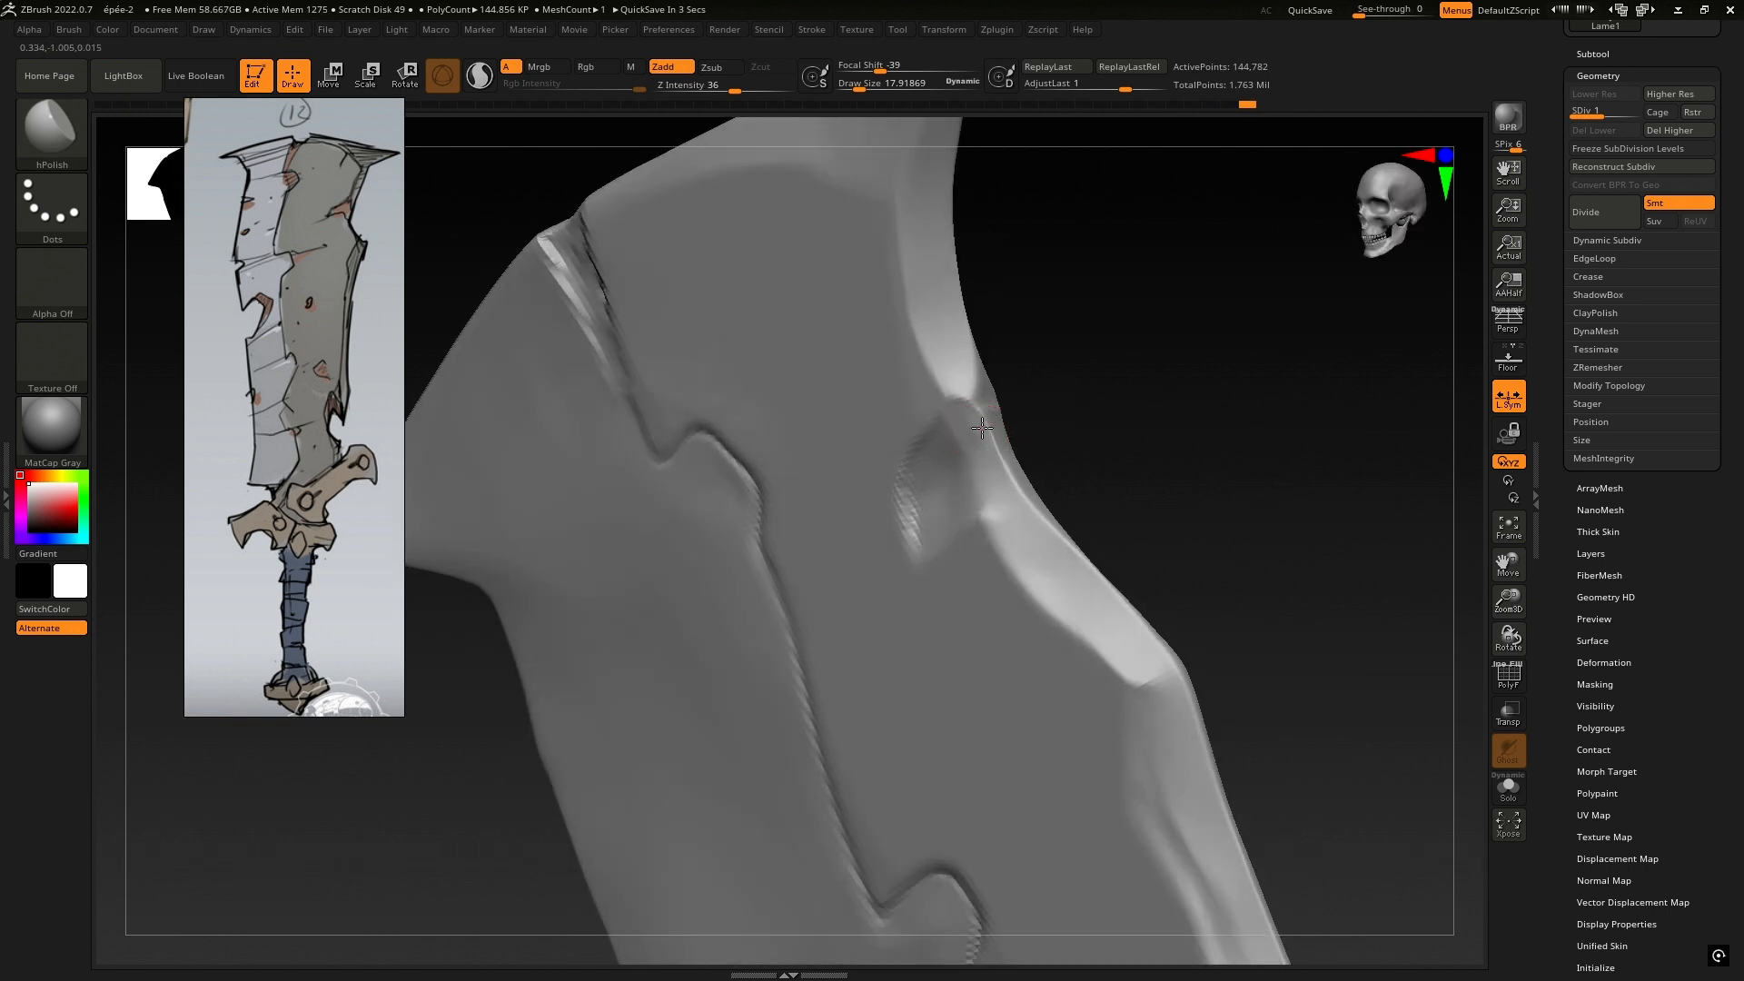
{"action": "key", "text": "shift"}
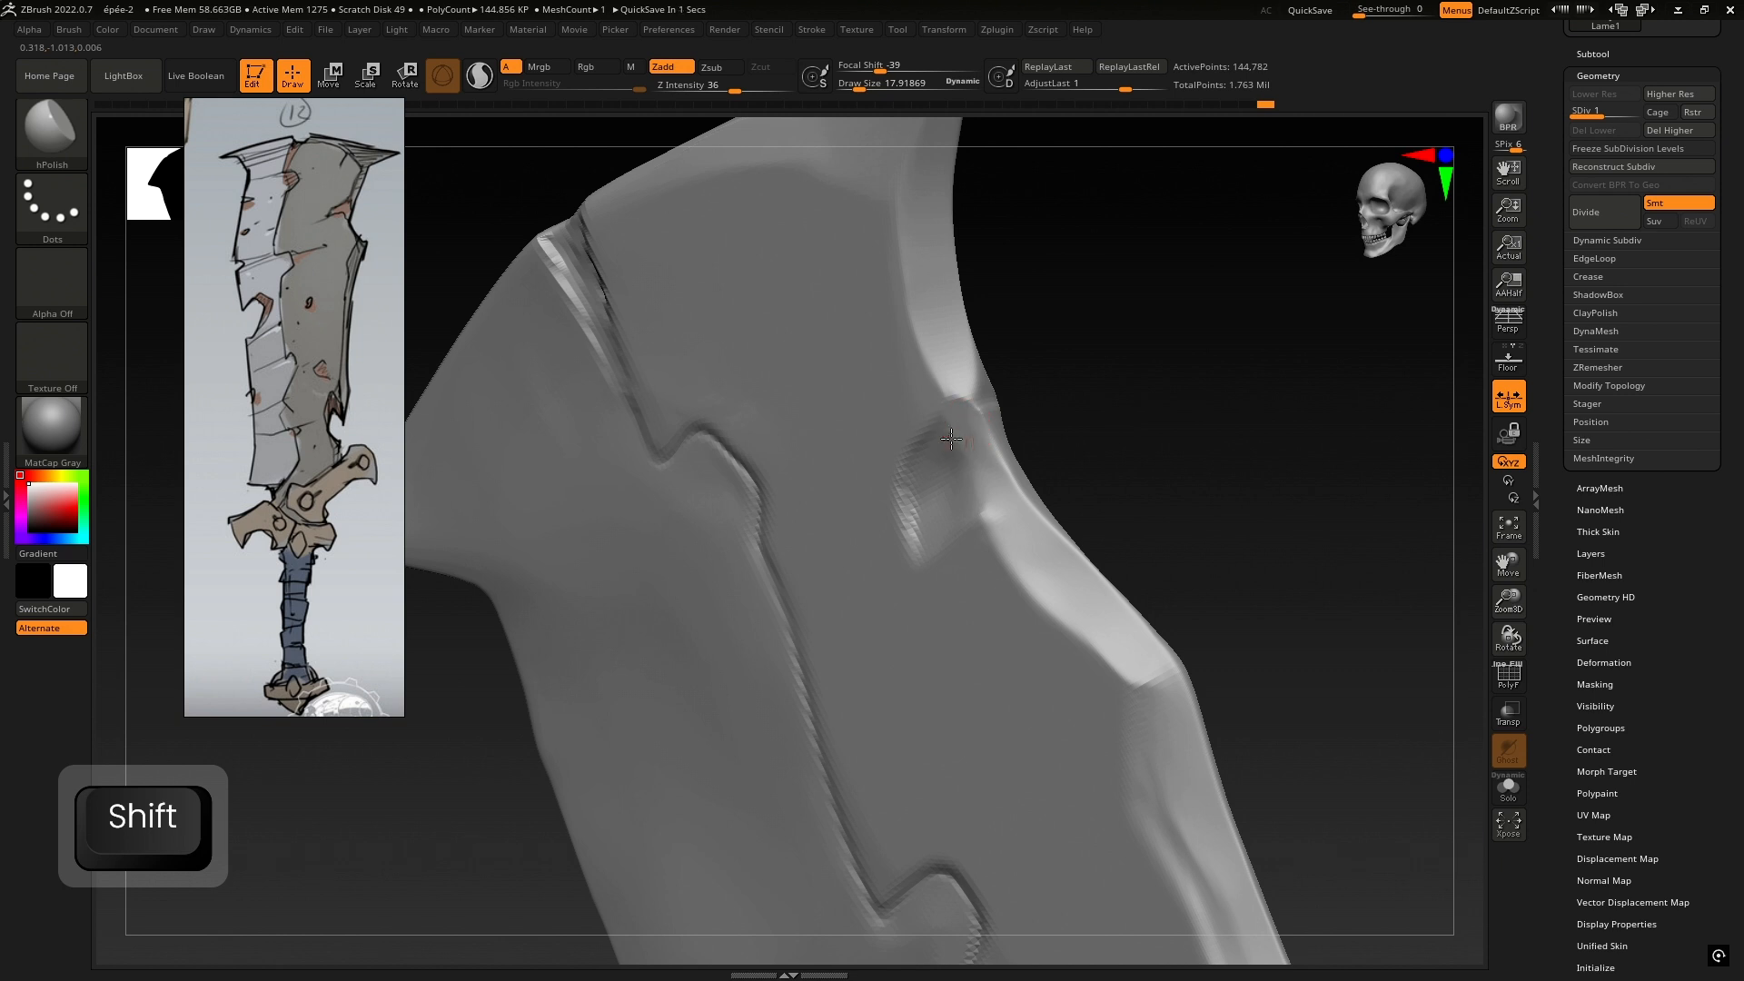
Paint a V-shaped mask around the upper notch's outline, reaching the blade edge at both ends
{"action": "right_click_drag", "start_coordinate": [944, 471], "coordinate": [958, 417]}
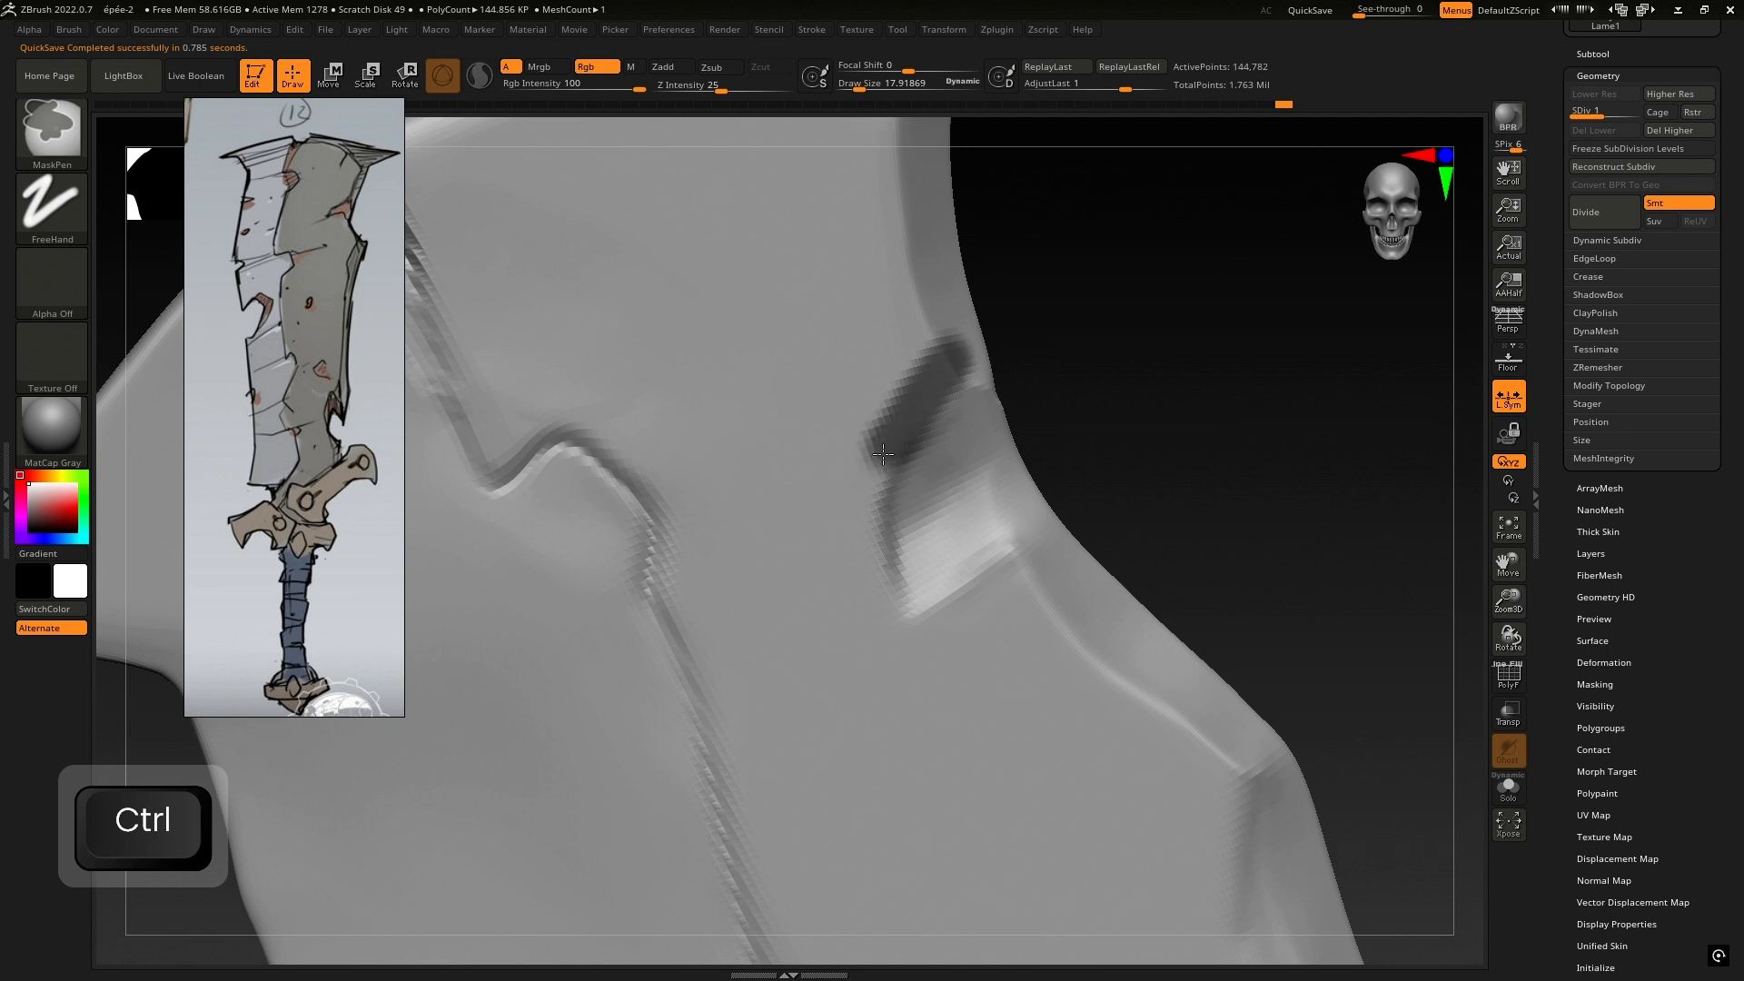
{"action": "mouse_move", "coordinate": [884, 454]}
{"action": "left_mouse_down", "text": "ctrl"}
{"action": "mouse_move", "coordinate": [848, 506]}
{"action": "mouse_move", "coordinate": [868, 536]}
{"action": "mouse_move", "coordinate": [850, 581]}
{"action": "mouse_move", "coordinate": [864, 670]}
{"action": "mouse_move", "coordinate": [1072, 552]}
{"action": "left_mouse_up", "text": "ctrl"}
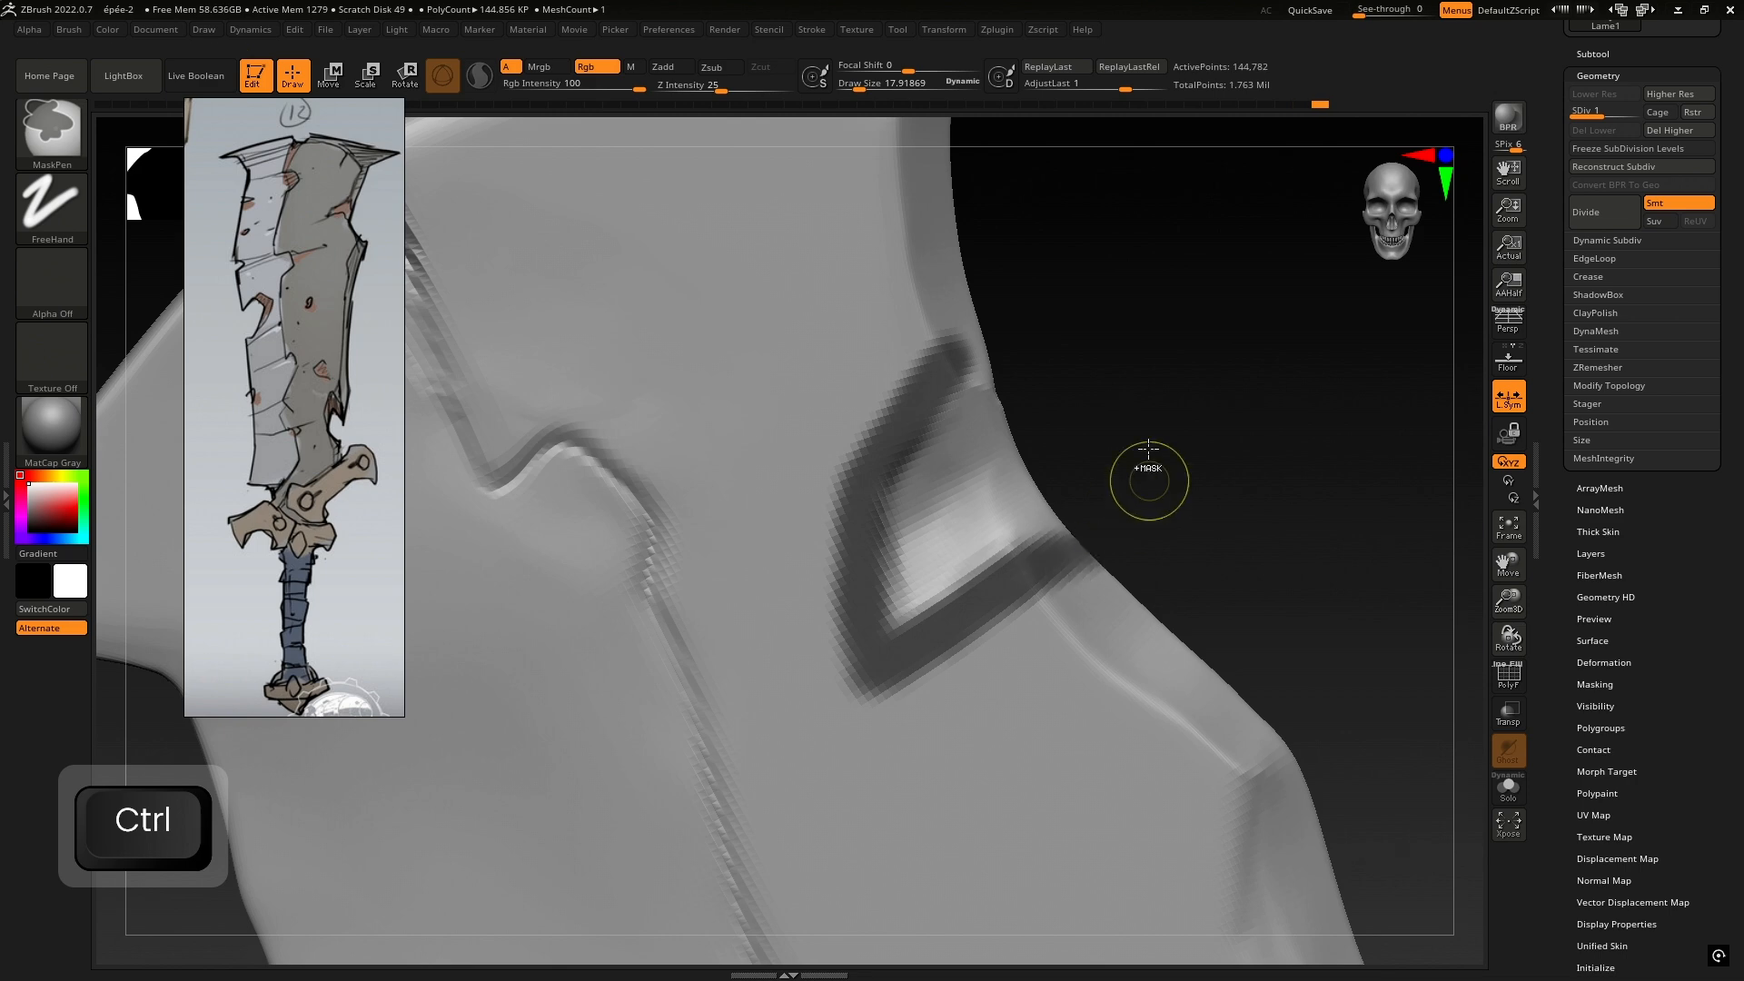
{"action": "mouse_move", "coordinate": [1149, 451]}
{"action": "left_mouse_down"}
{"action": "mouse_move", "coordinate": [942, 364]}
{"action": "mouse_move", "coordinate": [1049, 339]}
{"action": "left_mouse_up"}
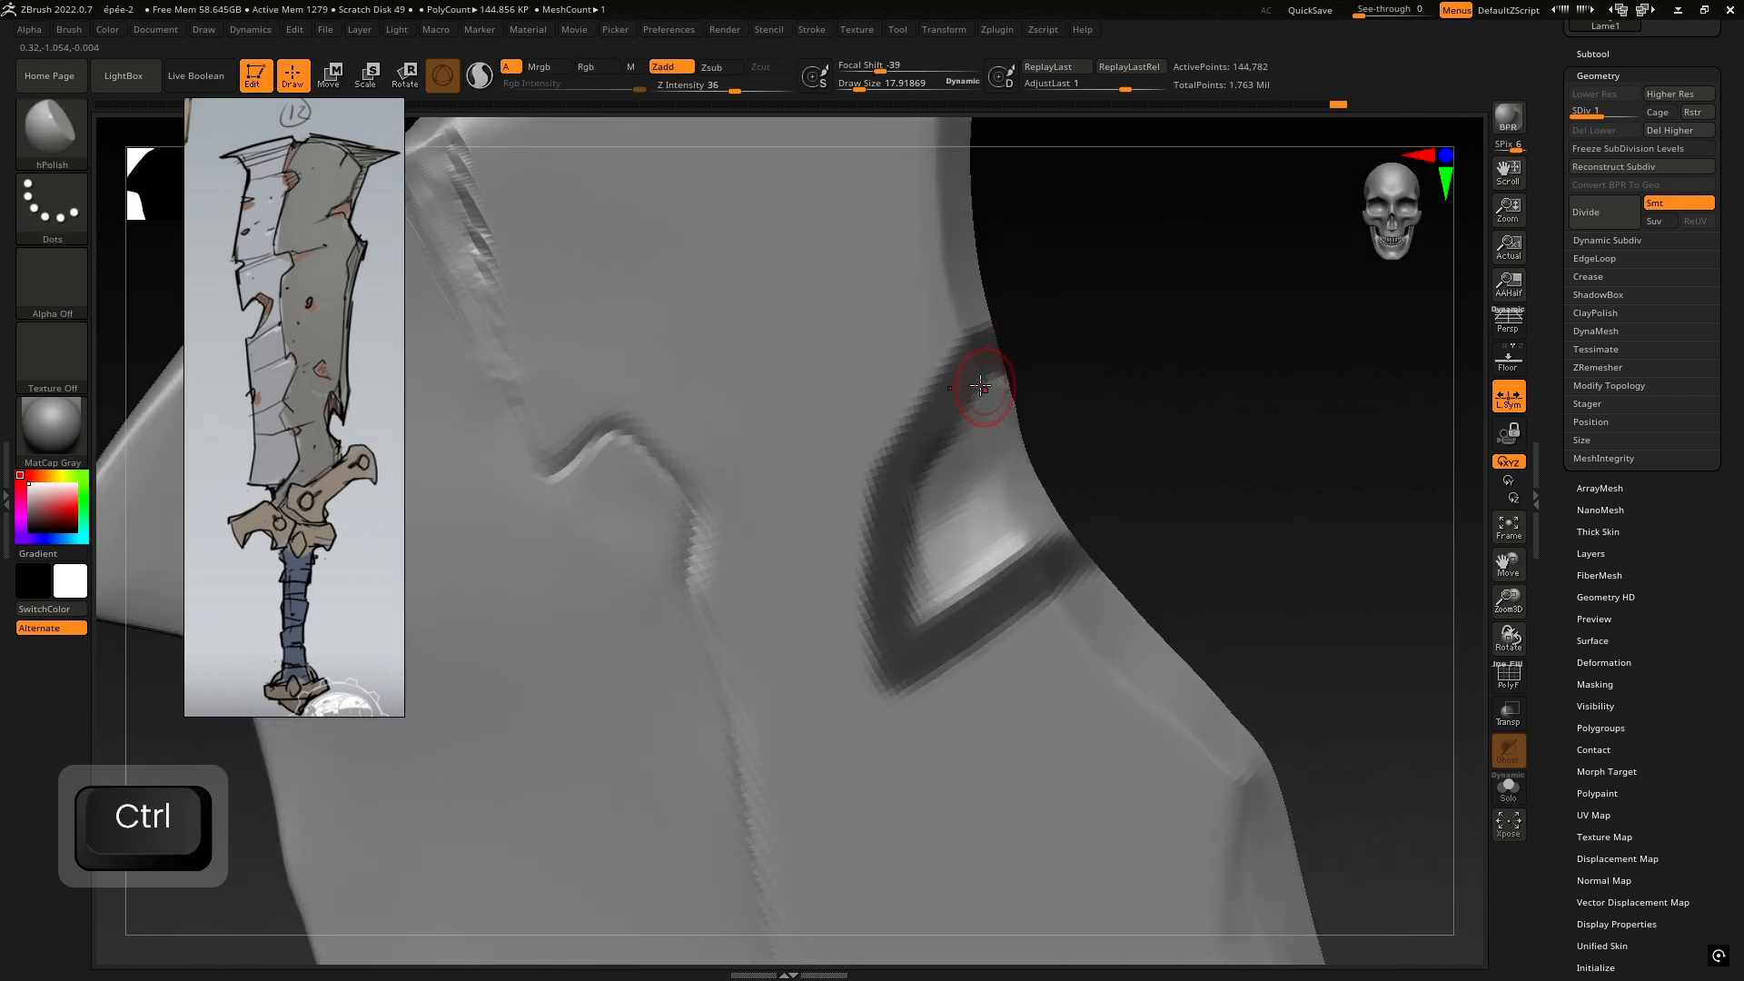
Switch to the DamStandard brush and carve along the masked outline of the upper notch
{"action": "key", "text": "3"}
{"action": "mouse_move", "coordinate": [908, 387]}
{"action": "right_mouse_down"}
{"action": "mouse_move", "coordinate": [922, 362]}
{"action": "mouse_move", "coordinate": [947, 389]}
{"action": "mouse_move", "coordinate": [934, 374]}
{"action": "right_mouse_up"}
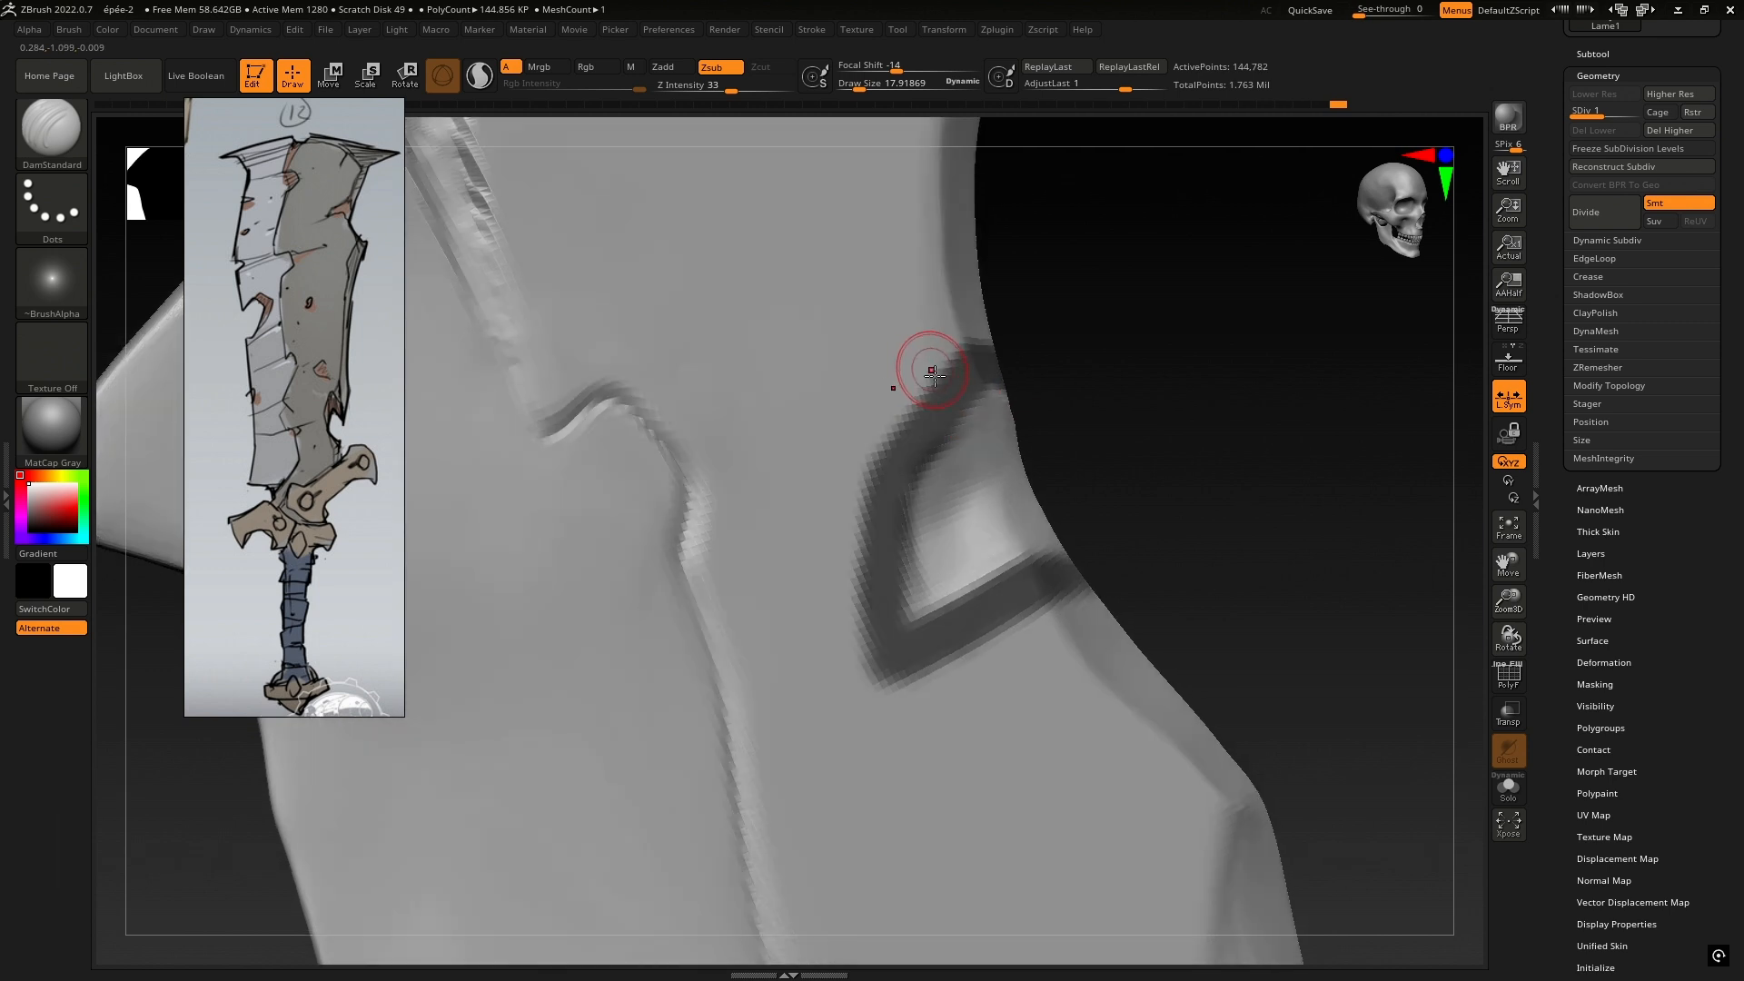
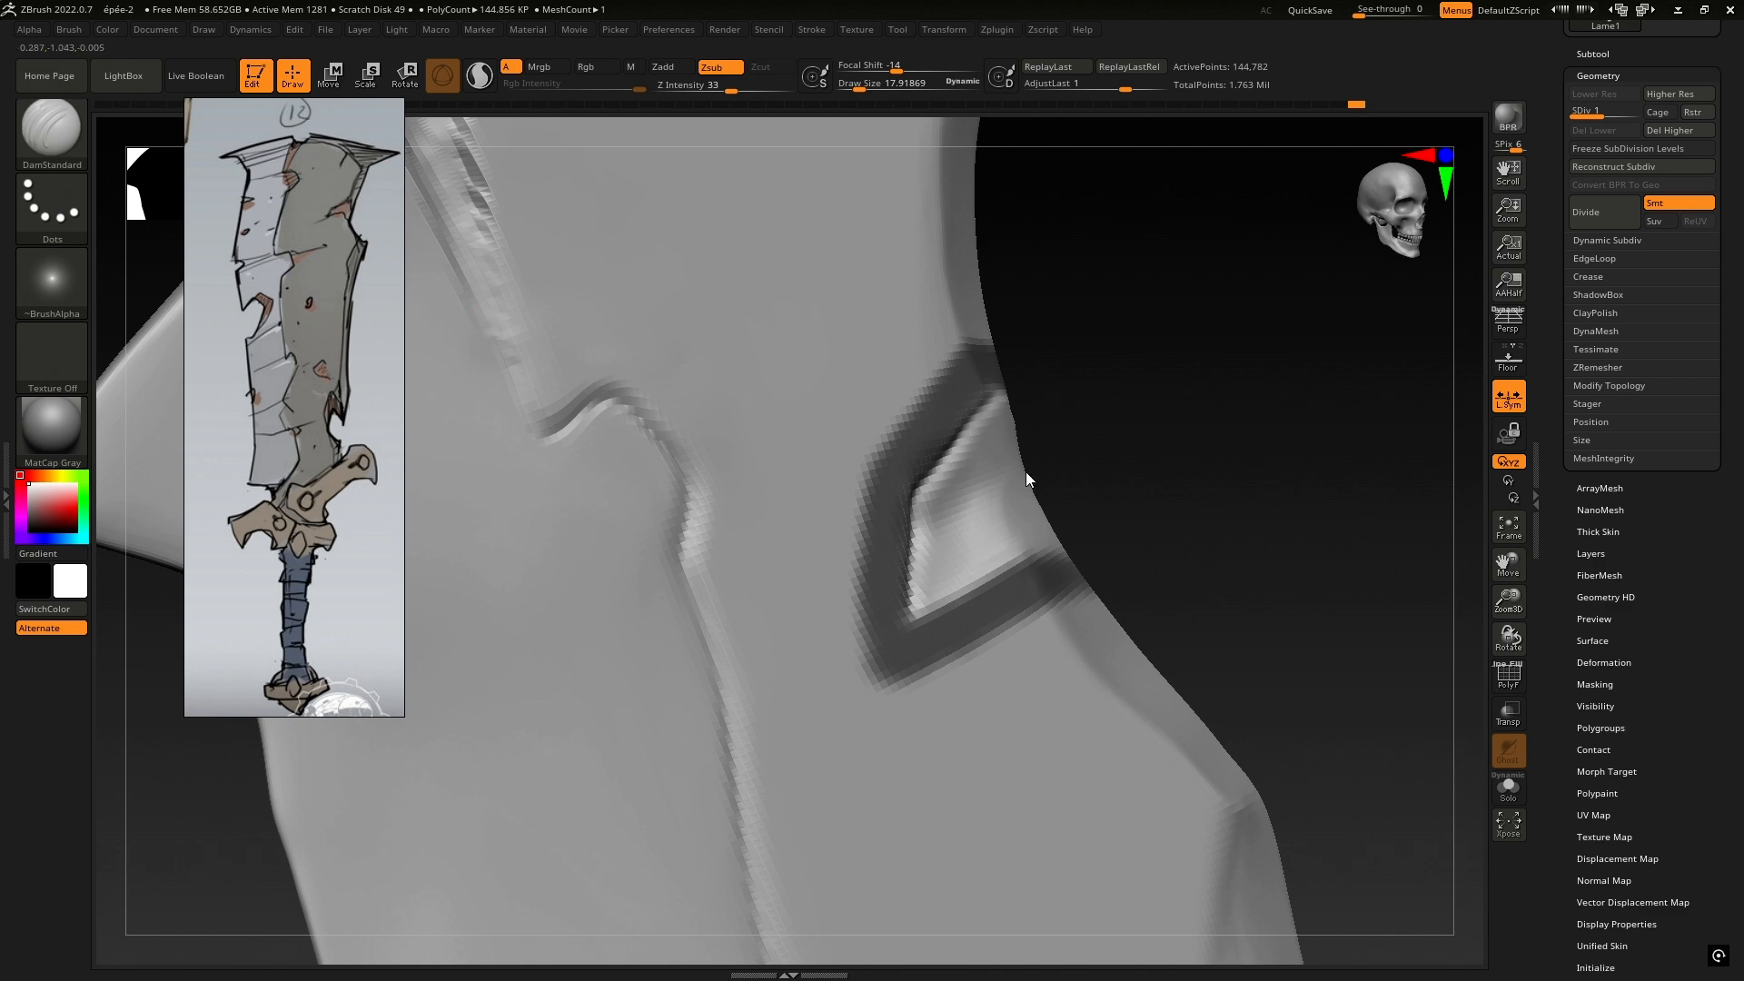
Carve along the upper notch's inner borders with DamStandard, deepening the lower crease out to the blade edge
{"action": "right_click_drag", "start_coordinate": [1077, 496], "coordinate": [1017, 561]}
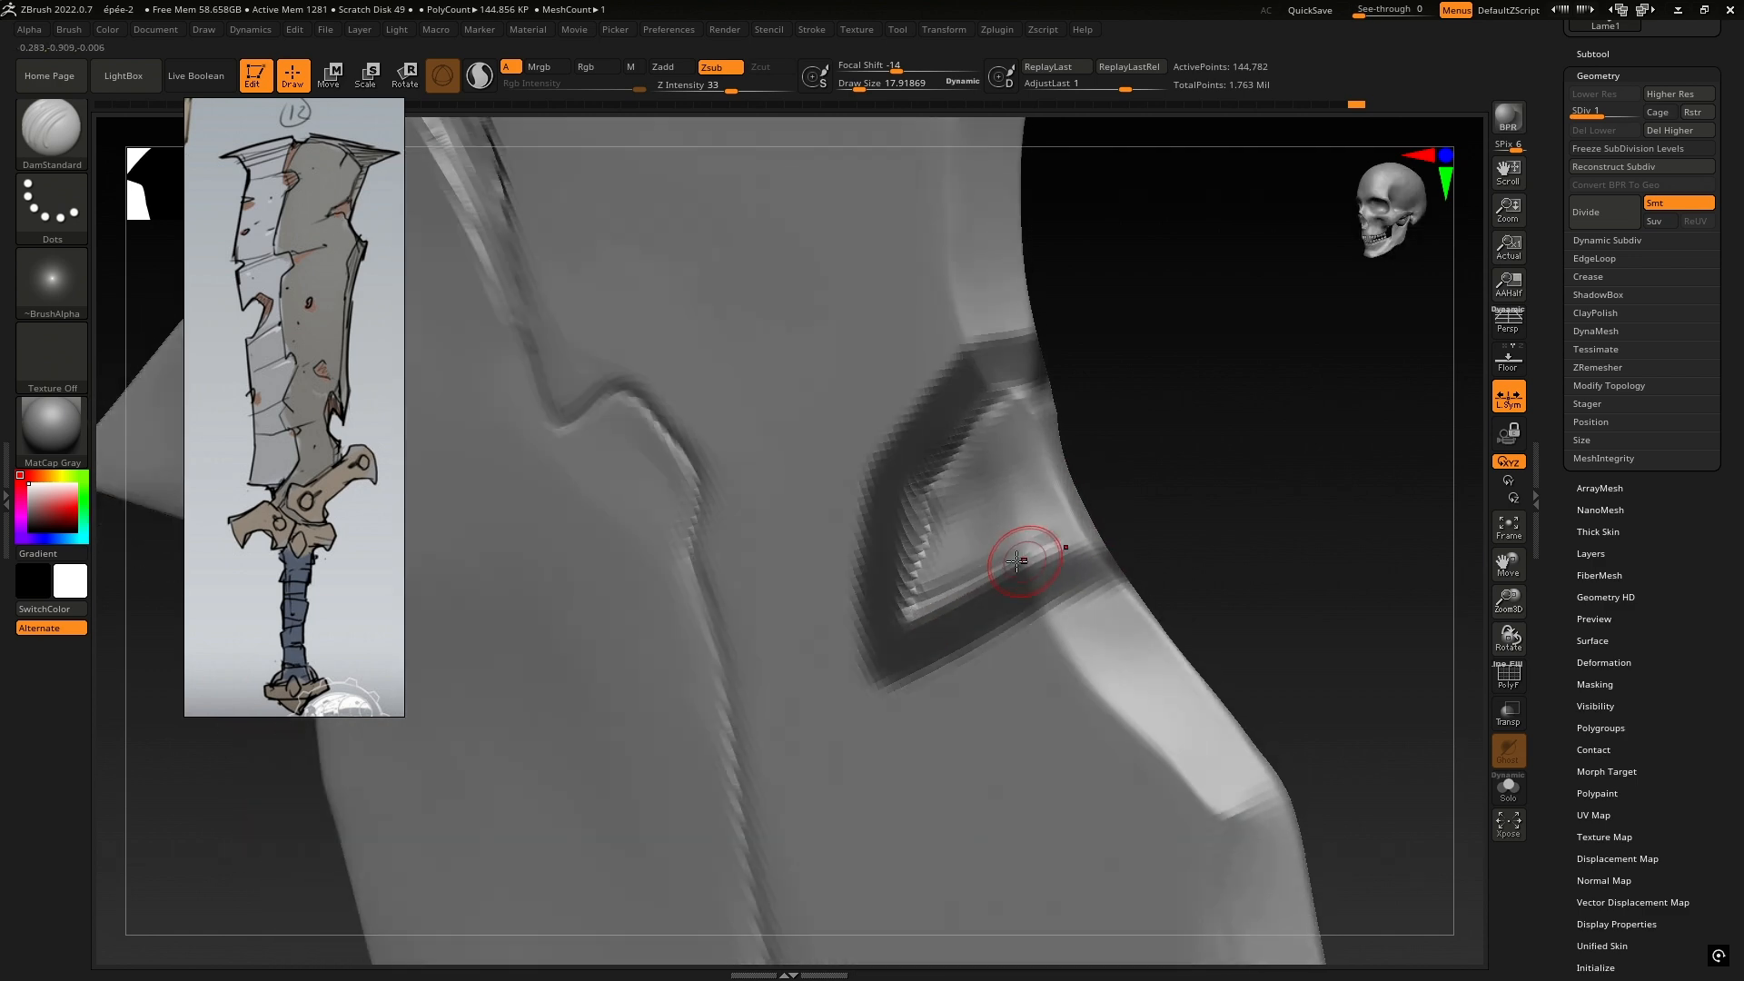
{"action": "left_click_drag", "start_coordinate": [1104, 534], "coordinate": [1109, 530]}
{"action": "mouse_move", "coordinate": [1123, 530]}
{"action": "right_mouse_down"}
{"action": "mouse_move", "coordinate": [1027, 522]}
{"action": "mouse_move", "coordinate": [1079, 425]}
{"action": "mouse_move", "coordinate": [1043, 455]}
{"action": "right_mouse_up"}
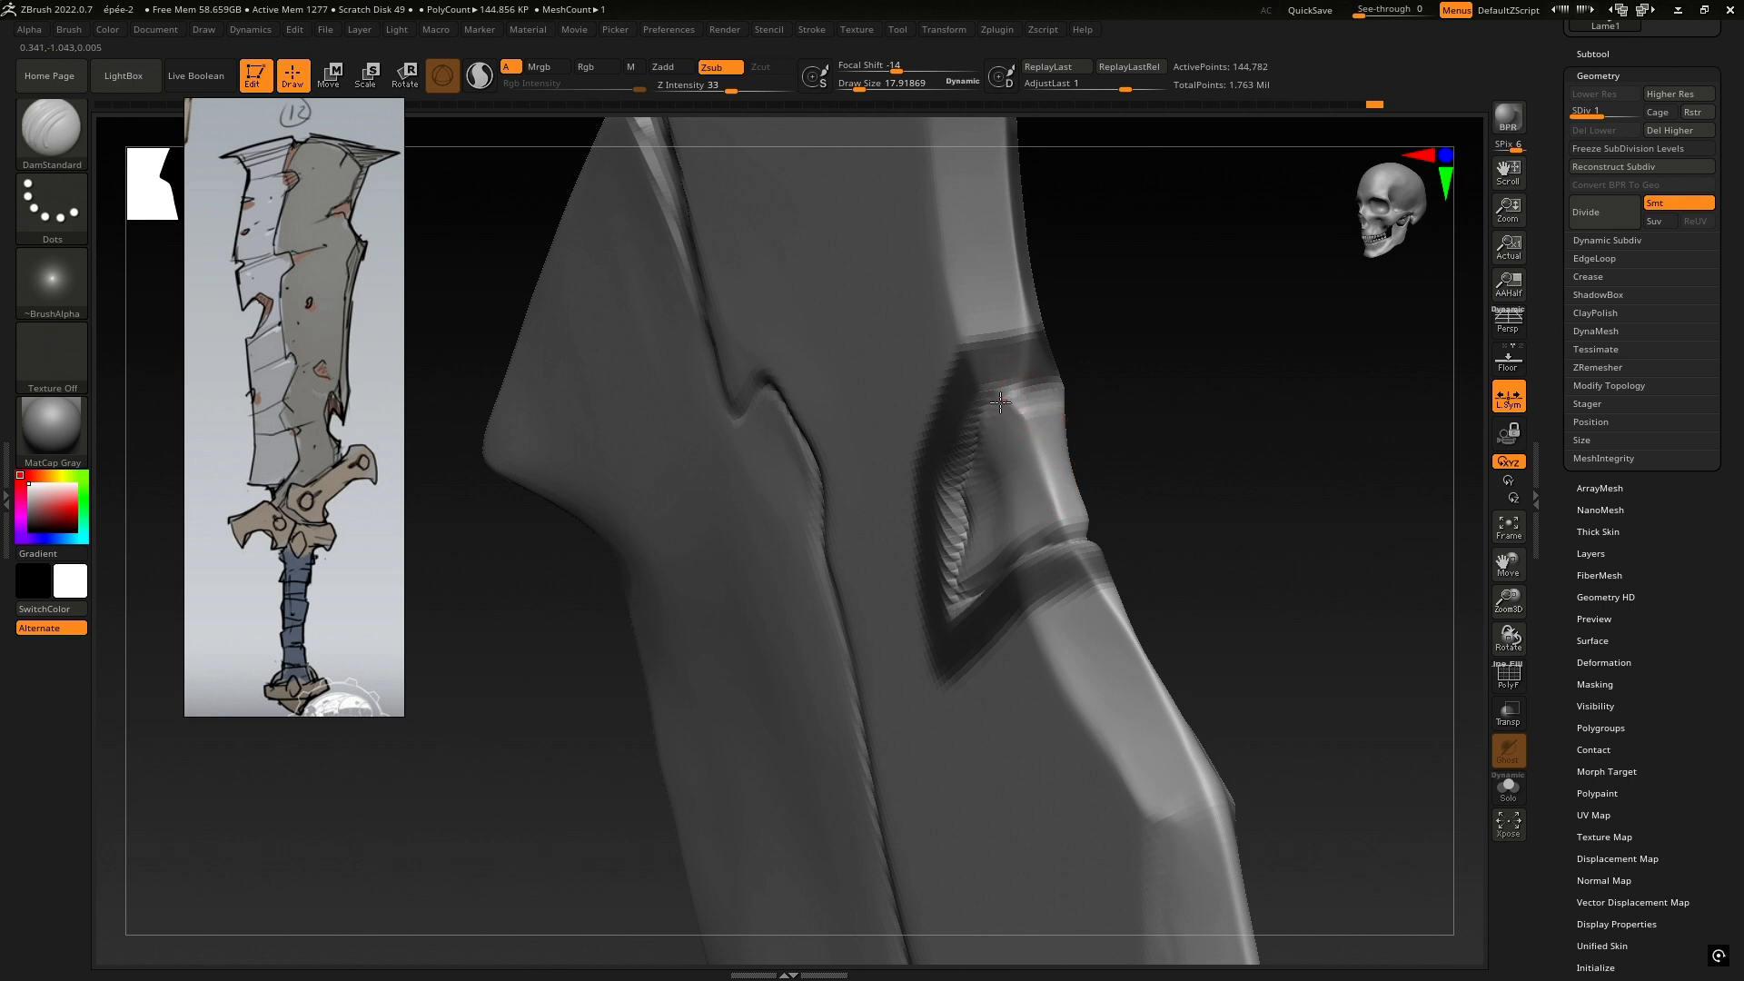
{"action": "right_click_drag", "start_coordinate": [1025, 391], "coordinate": [1005, 411]}
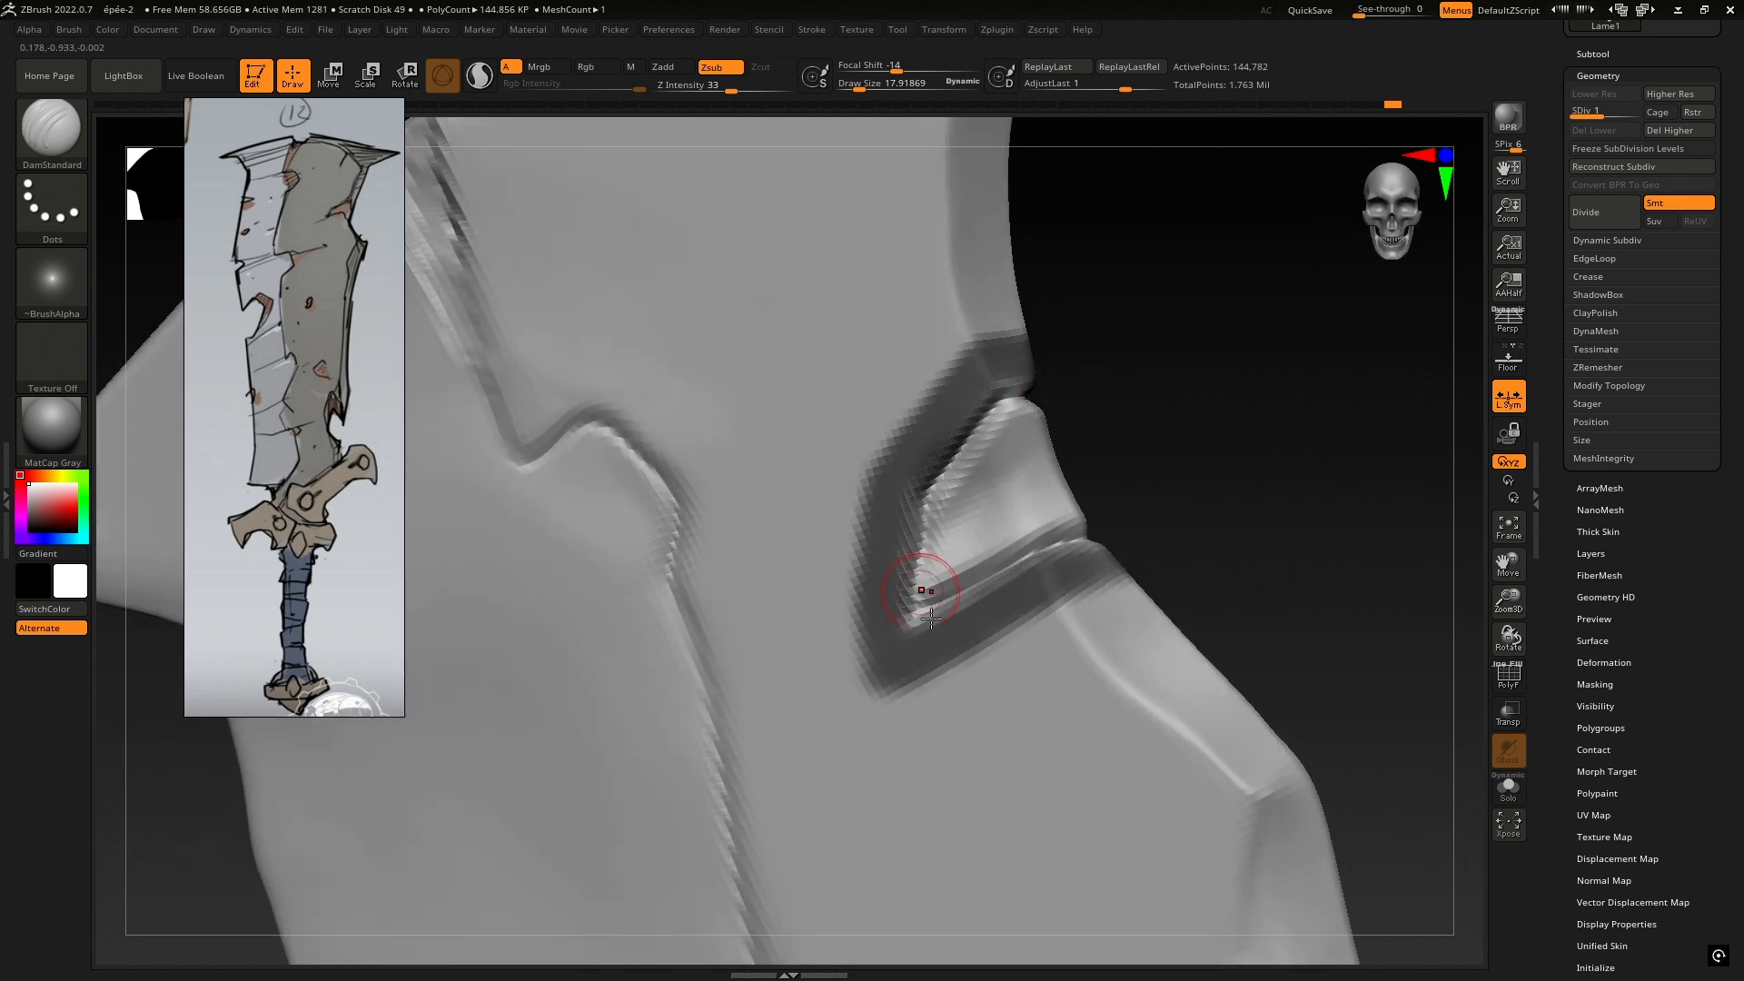
{"action": "right_click_drag", "start_coordinate": [931, 618], "coordinate": [1081, 493]}
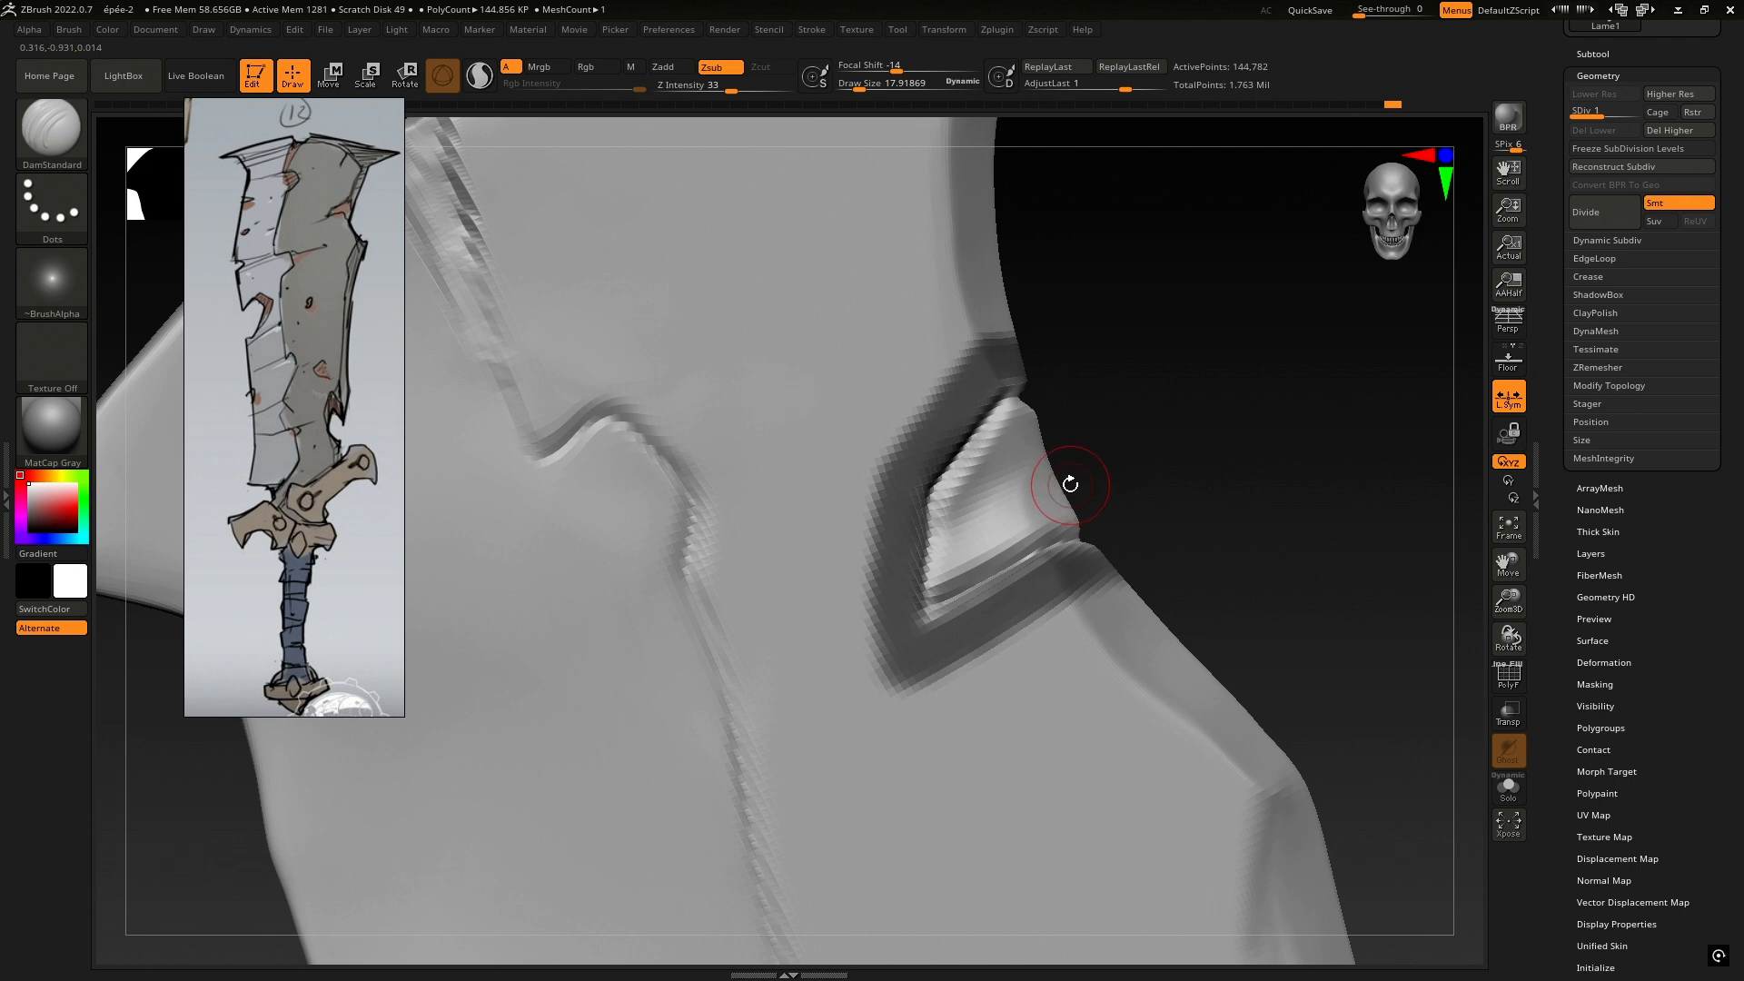
Switch to the hPolish brush and flatten the recessed face and edge inside the upper notch
{"action": "key", "text": "6"}
{"action": "mouse_move", "coordinate": [996, 409]}
{"action": "right_mouse_down"}
{"action": "mouse_move", "coordinate": [956, 411]}
{"action": "mouse_move", "coordinate": [1052, 410]}
{"action": "right_mouse_up"}
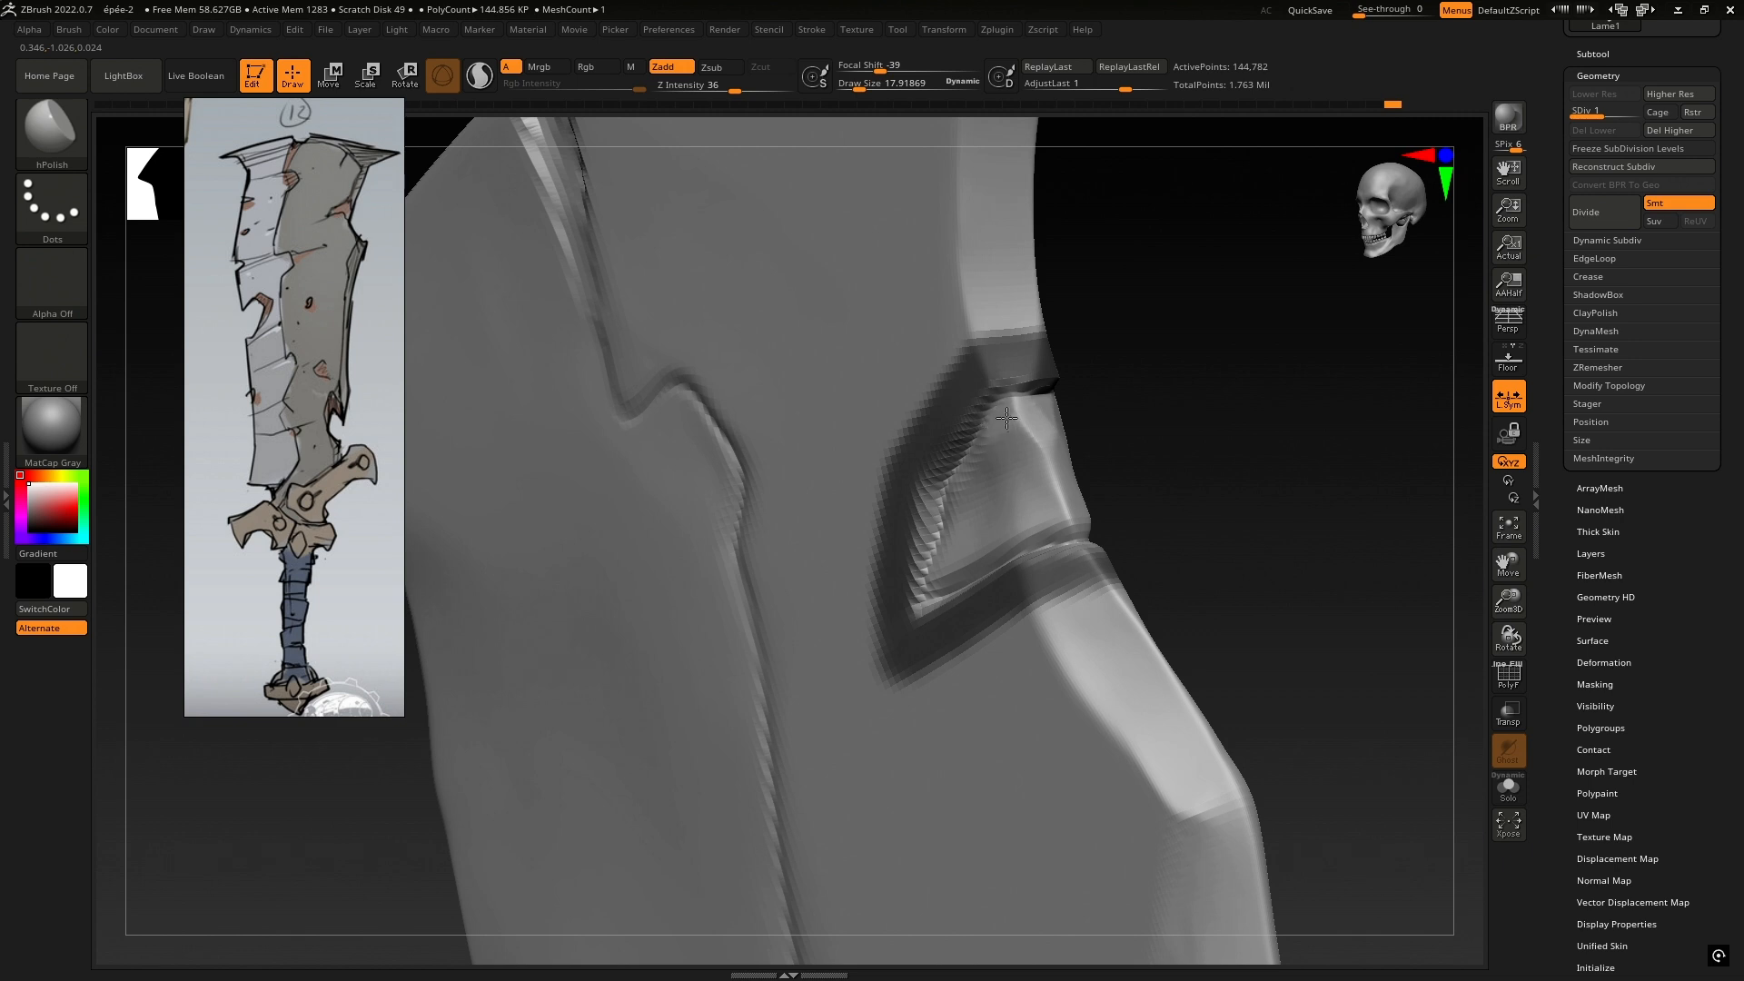
{"action": "right_click_drag", "start_coordinate": [1007, 417], "coordinate": [1027, 417]}
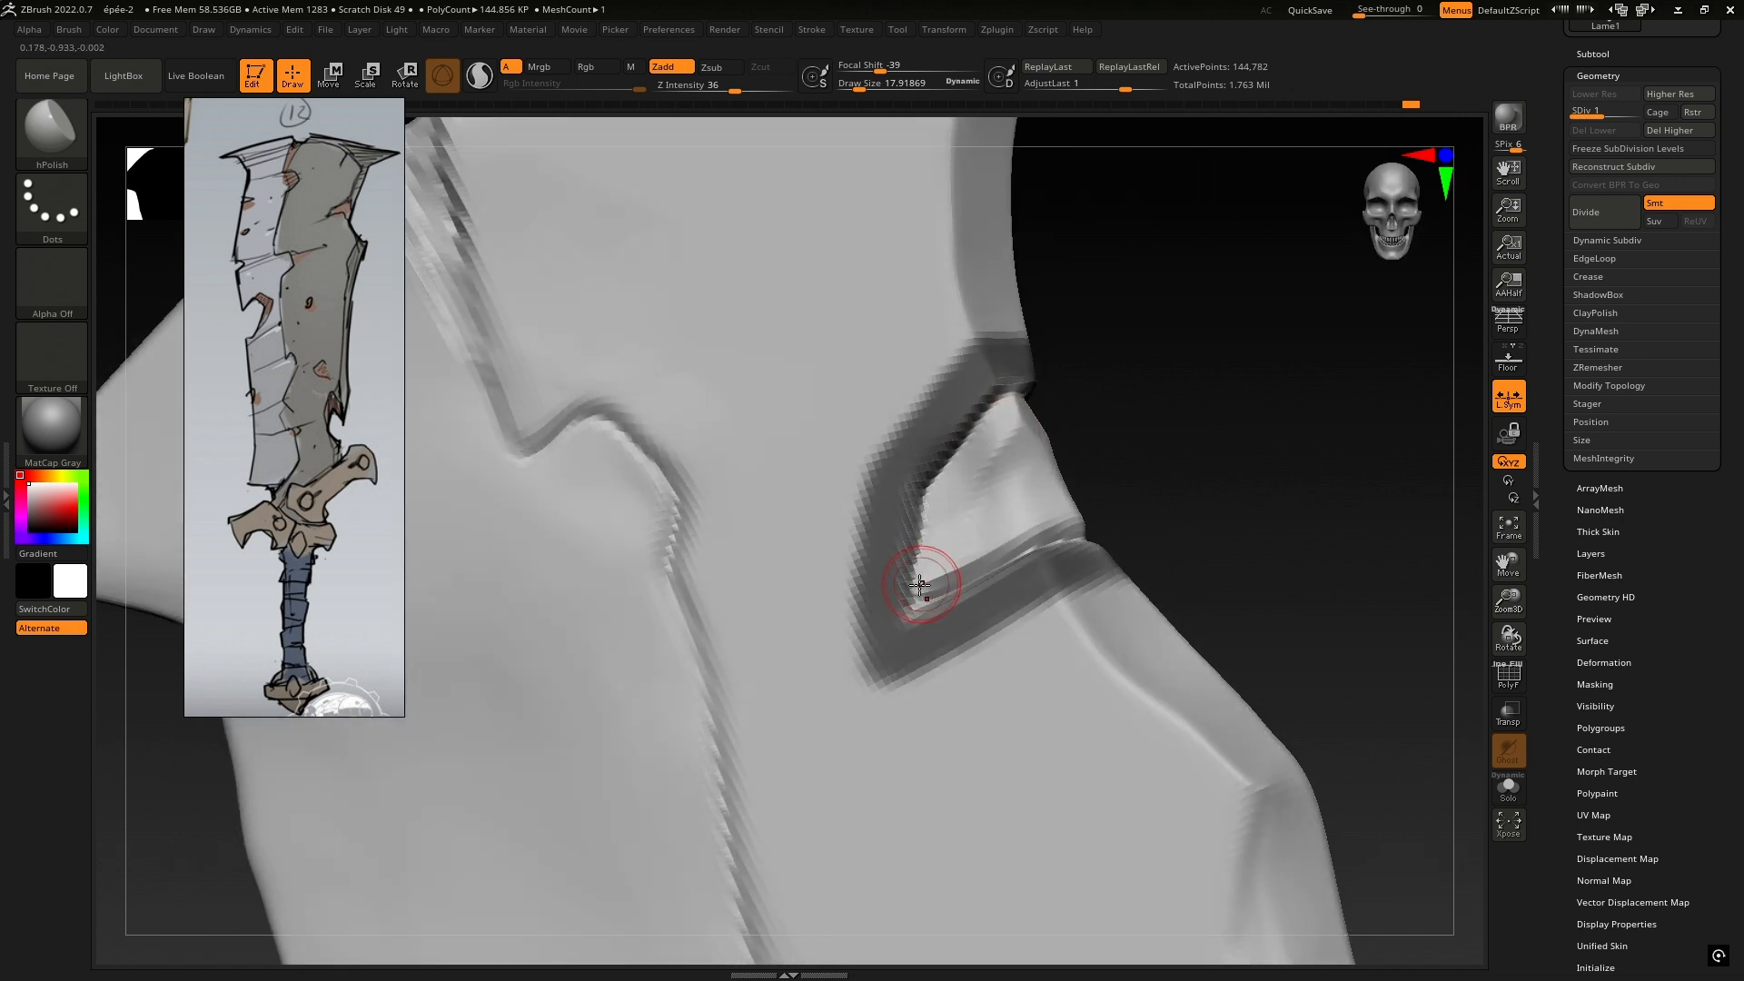
{"action": "key", "text": "space"}
{"action": "mouse_move", "coordinate": [967, 553]}
{"action": "left_mouse_down"}
{"action": "mouse_move", "coordinate": [986, 551]}
{"action": "mouse_move", "coordinate": [927, 580]}
{"action": "mouse_move", "coordinate": [973, 550]}
{"action": "left_mouse_up"}
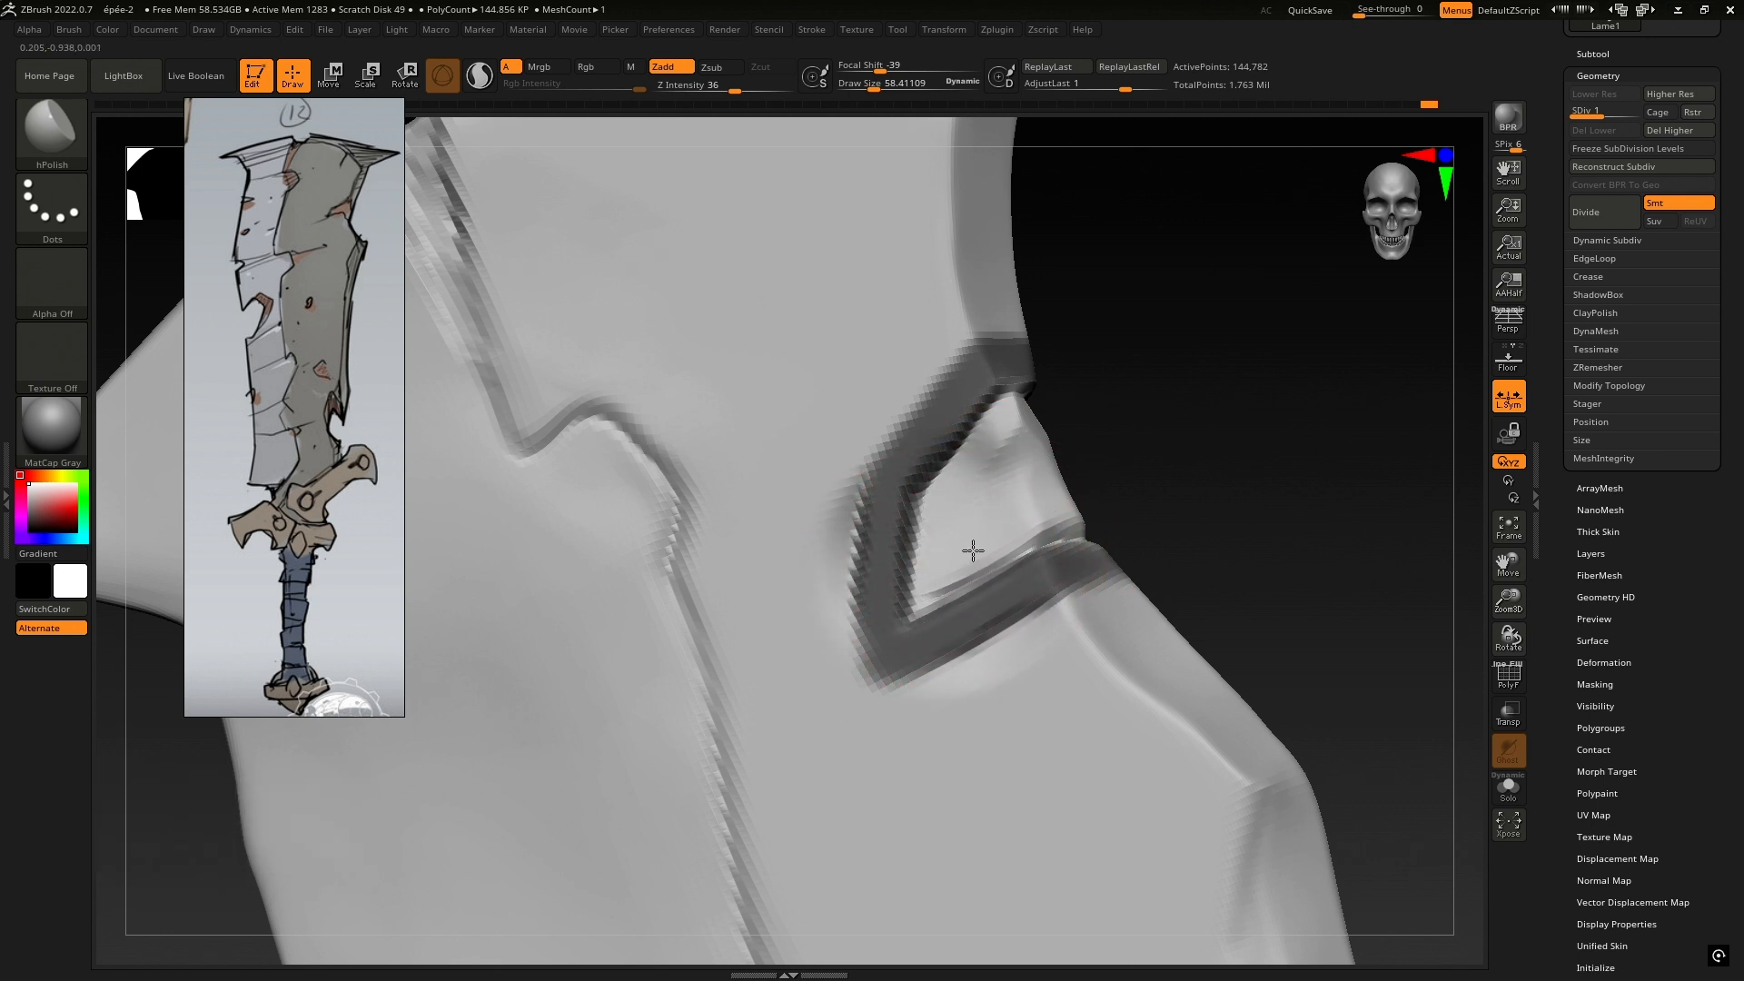
{"action": "key", "text": "ctrl+z"}
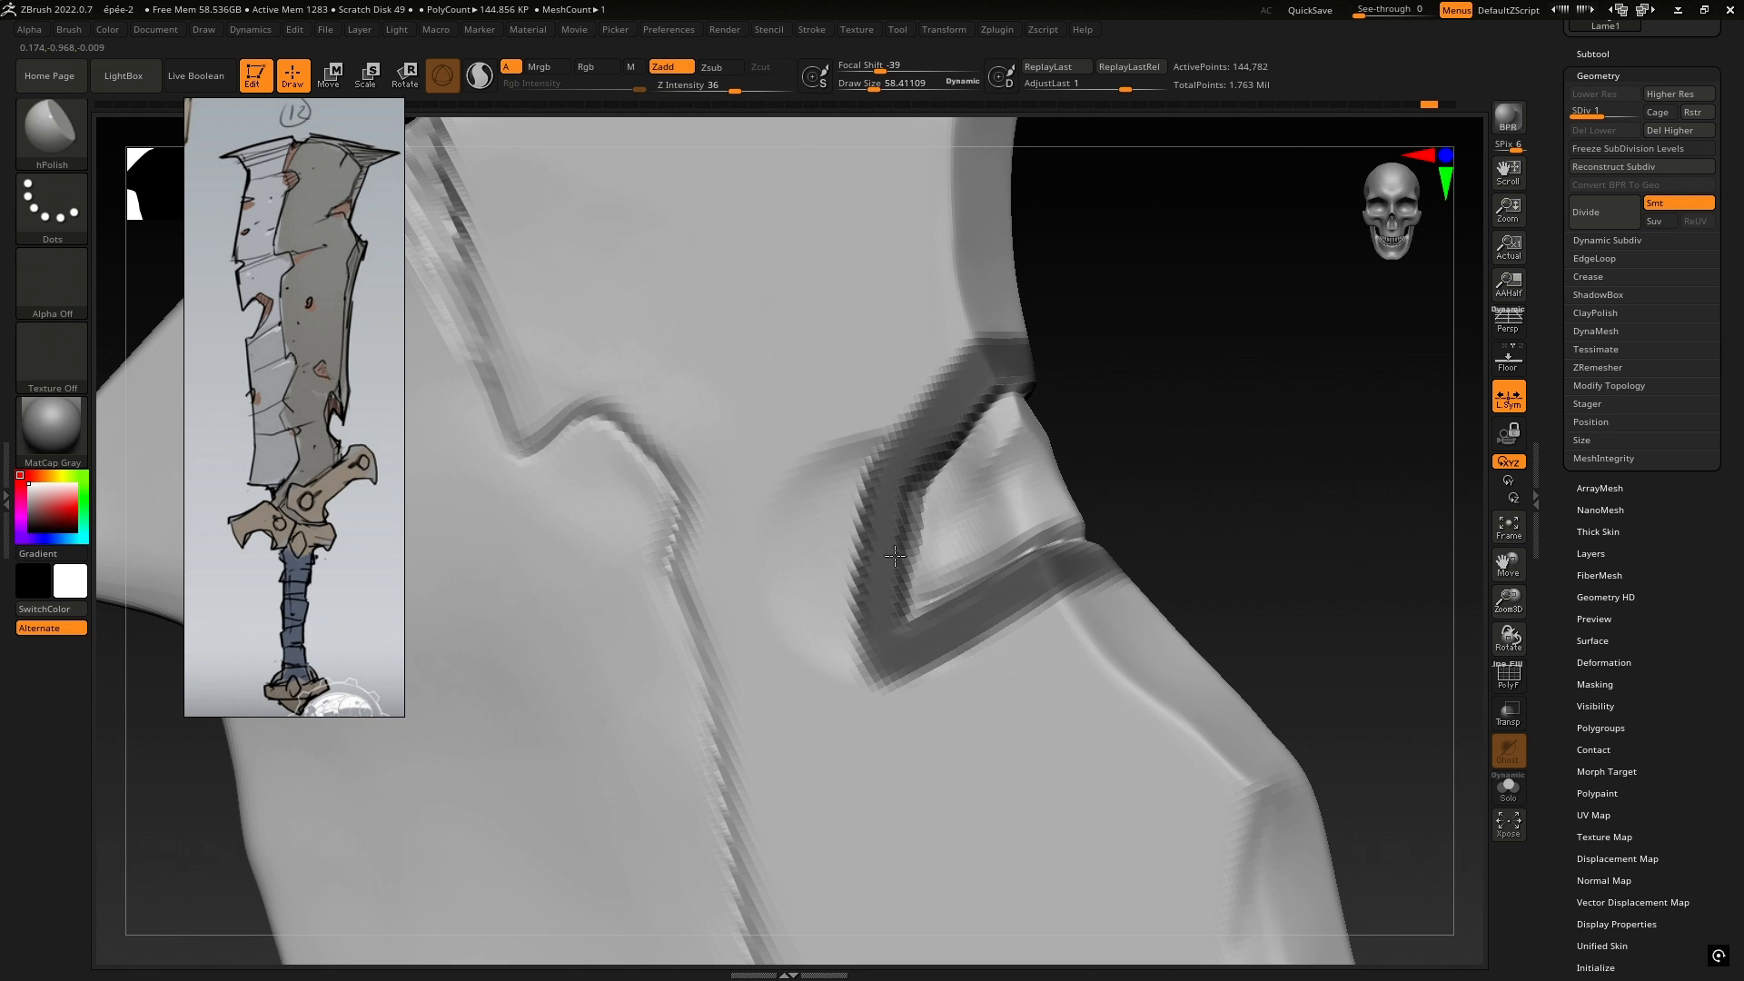
{"action": "key", "text": "shift"}
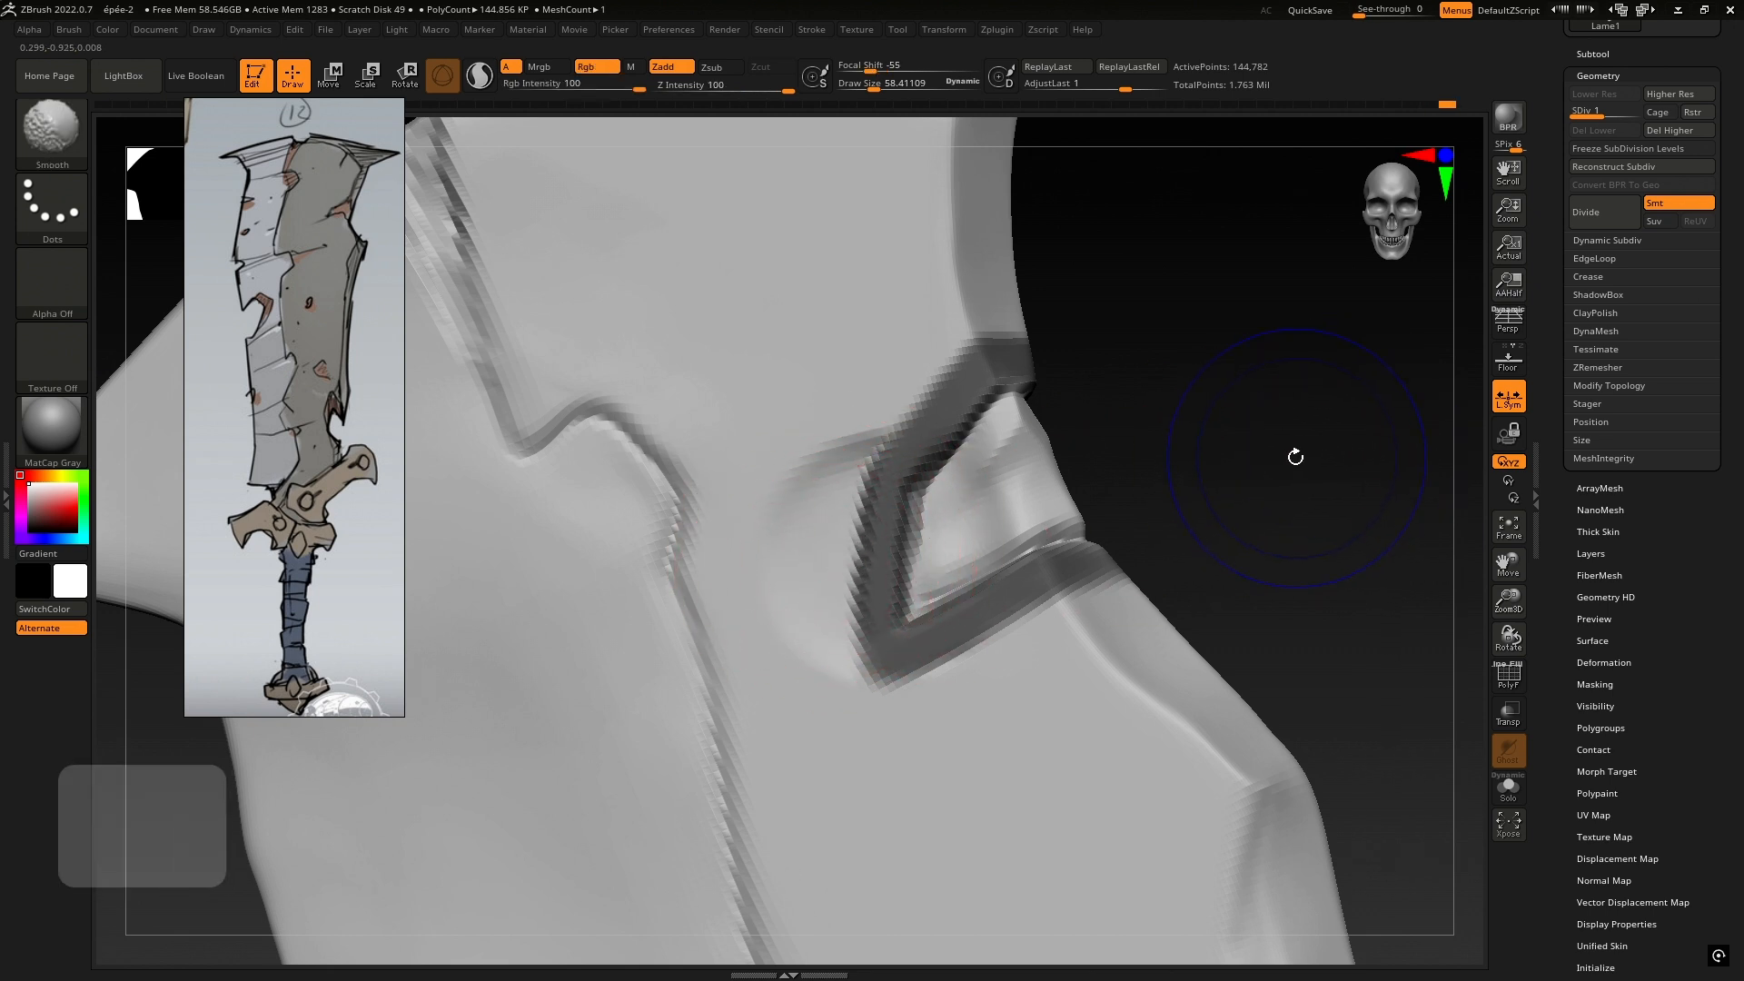
{"action": "key", "text": "shift"}
{"action": "key", "text": "ctrl+z"}
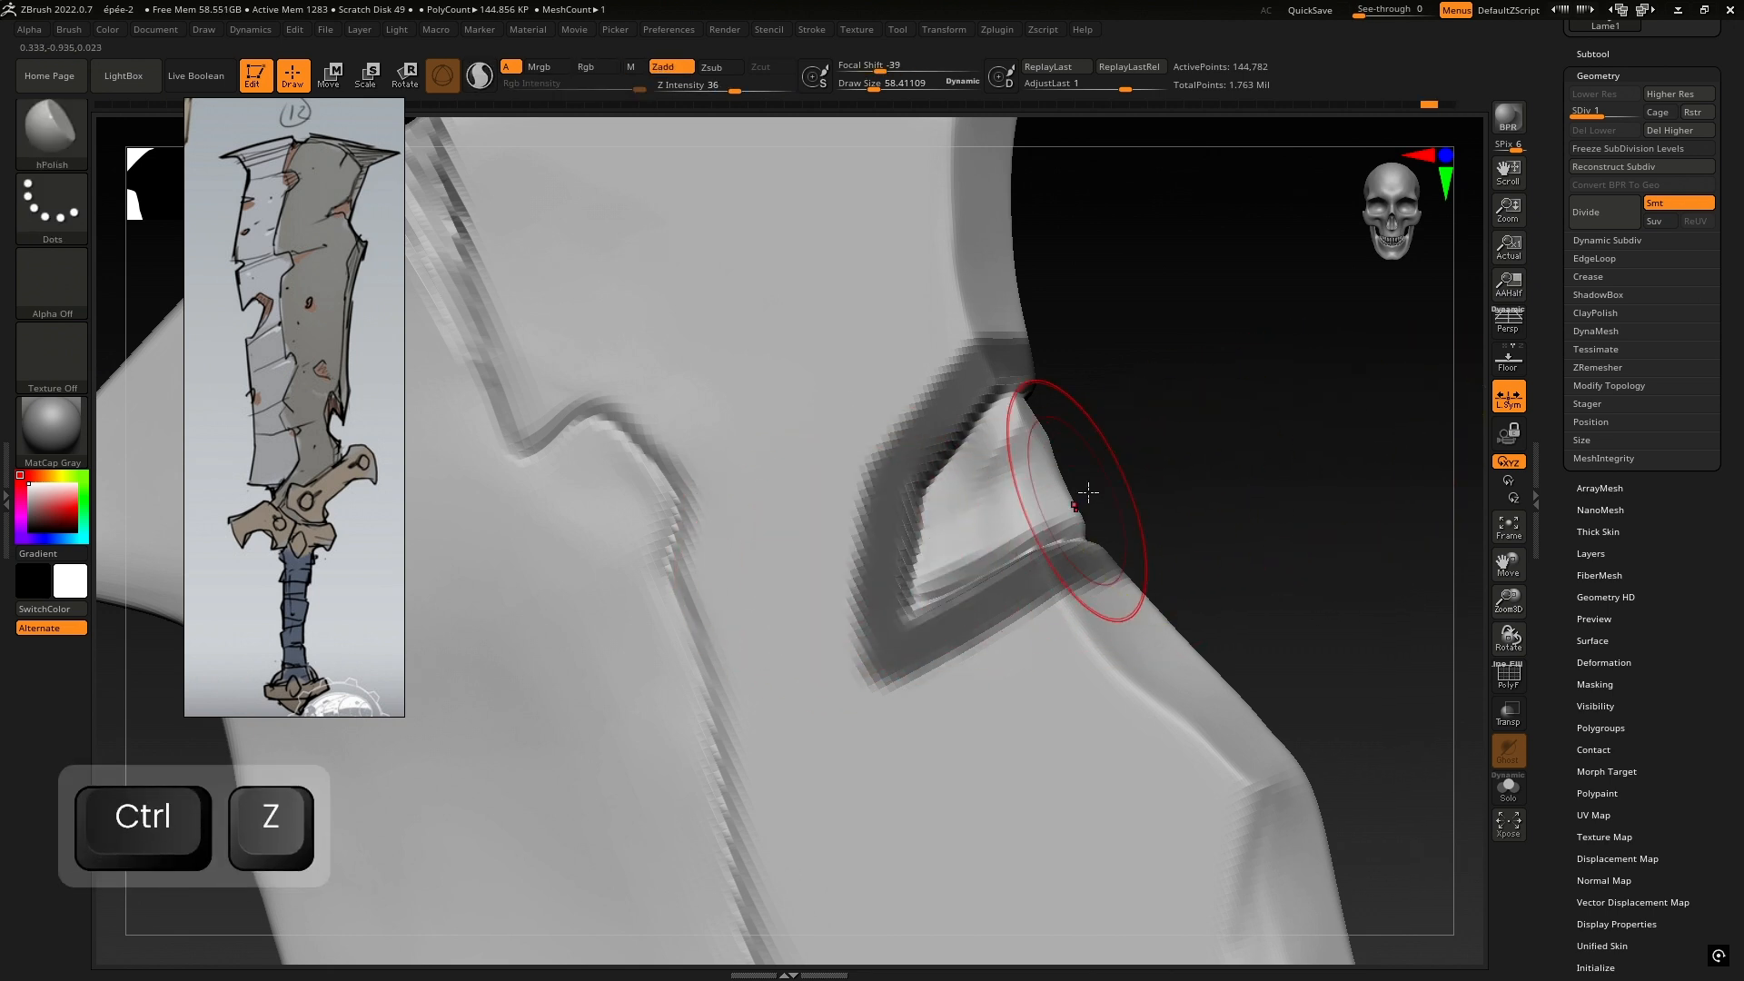
Set the draw size to about 28 and widen the mask over the blade surface surrounding the upper notch
{"action": "key", "text": "space"}
{"action": "left_click_drag", "start_coordinate": [1152, 443], "coordinate": [1131, 445]}
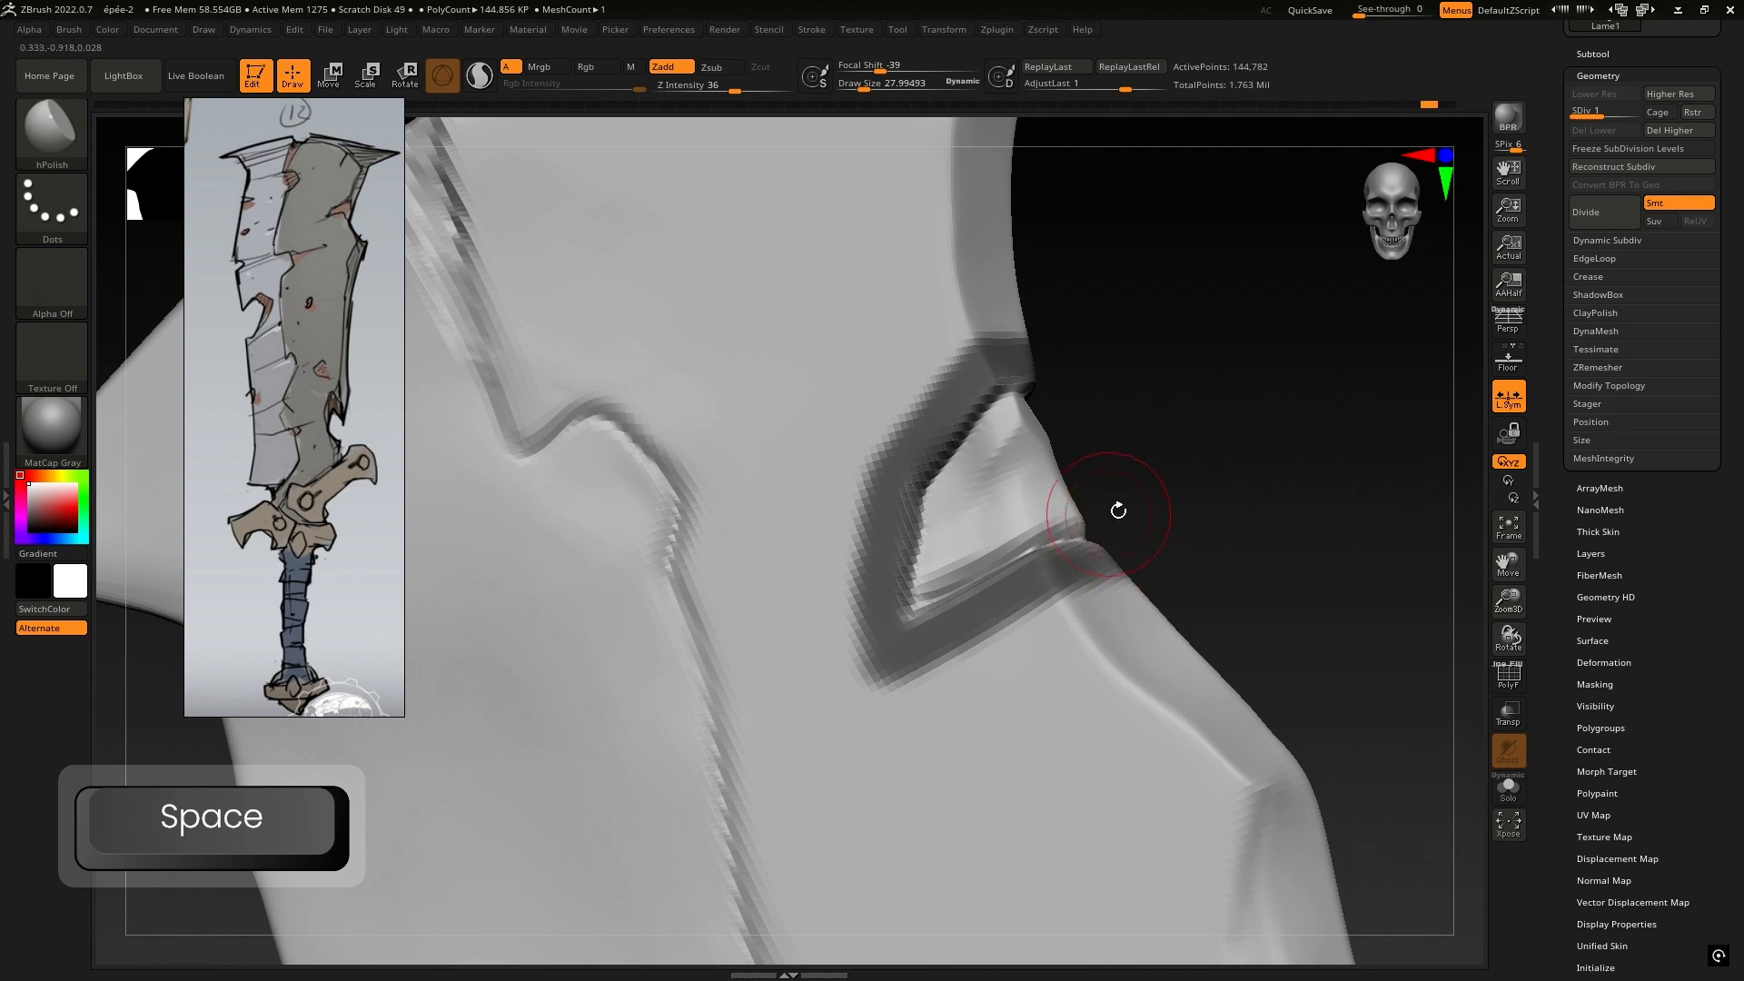
{"action": "mouse_move", "coordinate": [1117, 510]}
{"action": "left_mouse_down"}
{"action": "mouse_move", "coordinate": [1148, 514]}
{"action": "mouse_move", "coordinate": [919, 460]}
{"action": "mouse_move", "coordinate": [993, 499]}
{"action": "mouse_move", "coordinate": [787, 615]}
{"action": "mouse_move", "coordinate": [1004, 508]}
{"action": "mouse_move", "coordinate": [736, 698]}
{"action": "mouse_move", "coordinate": [950, 495]}
{"action": "left_mouse_up"}
{"action": "mouse_move", "coordinate": [874, 227]}
{"action": "left_mouse_down", "text": "ctrl"}
{"action": "mouse_move", "coordinate": [850, 214]}
{"action": "mouse_move", "coordinate": [795, 255]}
{"action": "mouse_move", "coordinate": [717, 381]}
{"action": "mouse_move", "coordinate": [749, 639]}
{"action": "mouse_move", "coordinate": [717, 259]}
{"action": "mouse_move", "coordinate": [780, 229]}
{"action": "left_mouse_up", "text": "ctrl"}
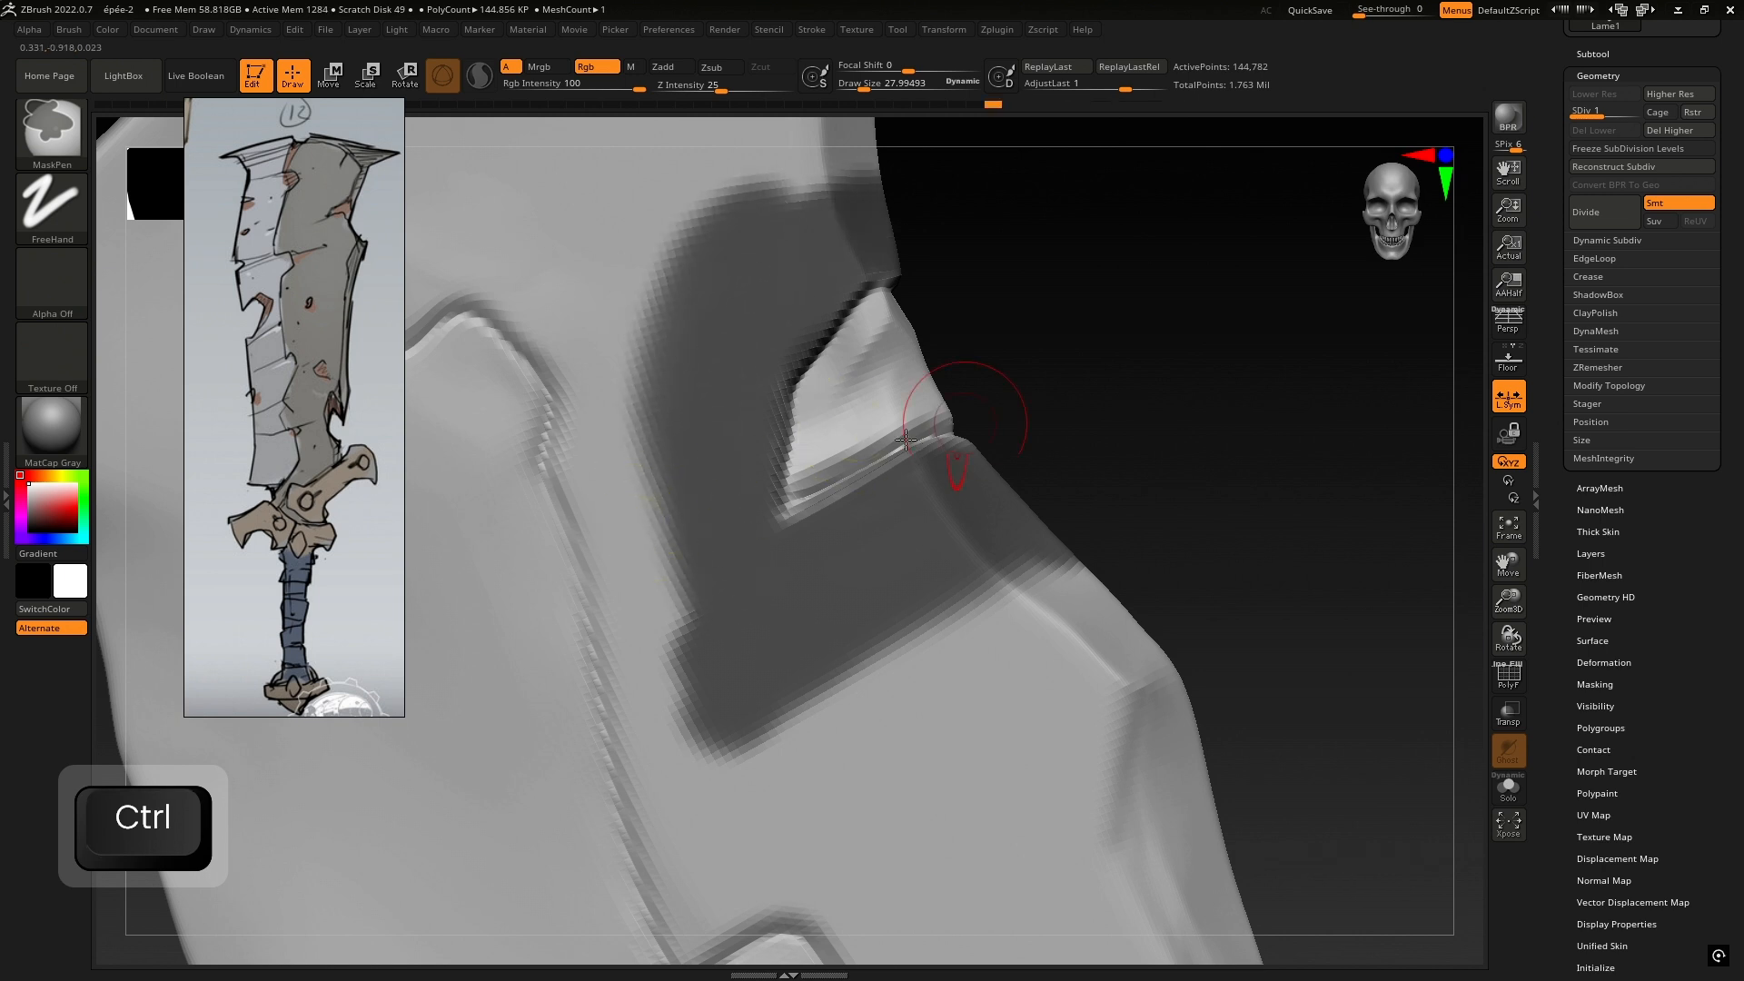
Enlarge the draw size to about 52 and polish the recessed face and cutting edge inside the upper notch
{"action": "key", "text": "space"}
{"action": "mouse_move", "coordinate": [852, 430]}
{"action": "left_mouse_down"}
{"action": "mouse_move", "coordinate": [826, 465]}
{"action": "mouse_move", "coordinate": [881, 409]}
{"action": "left_mouse_up"}
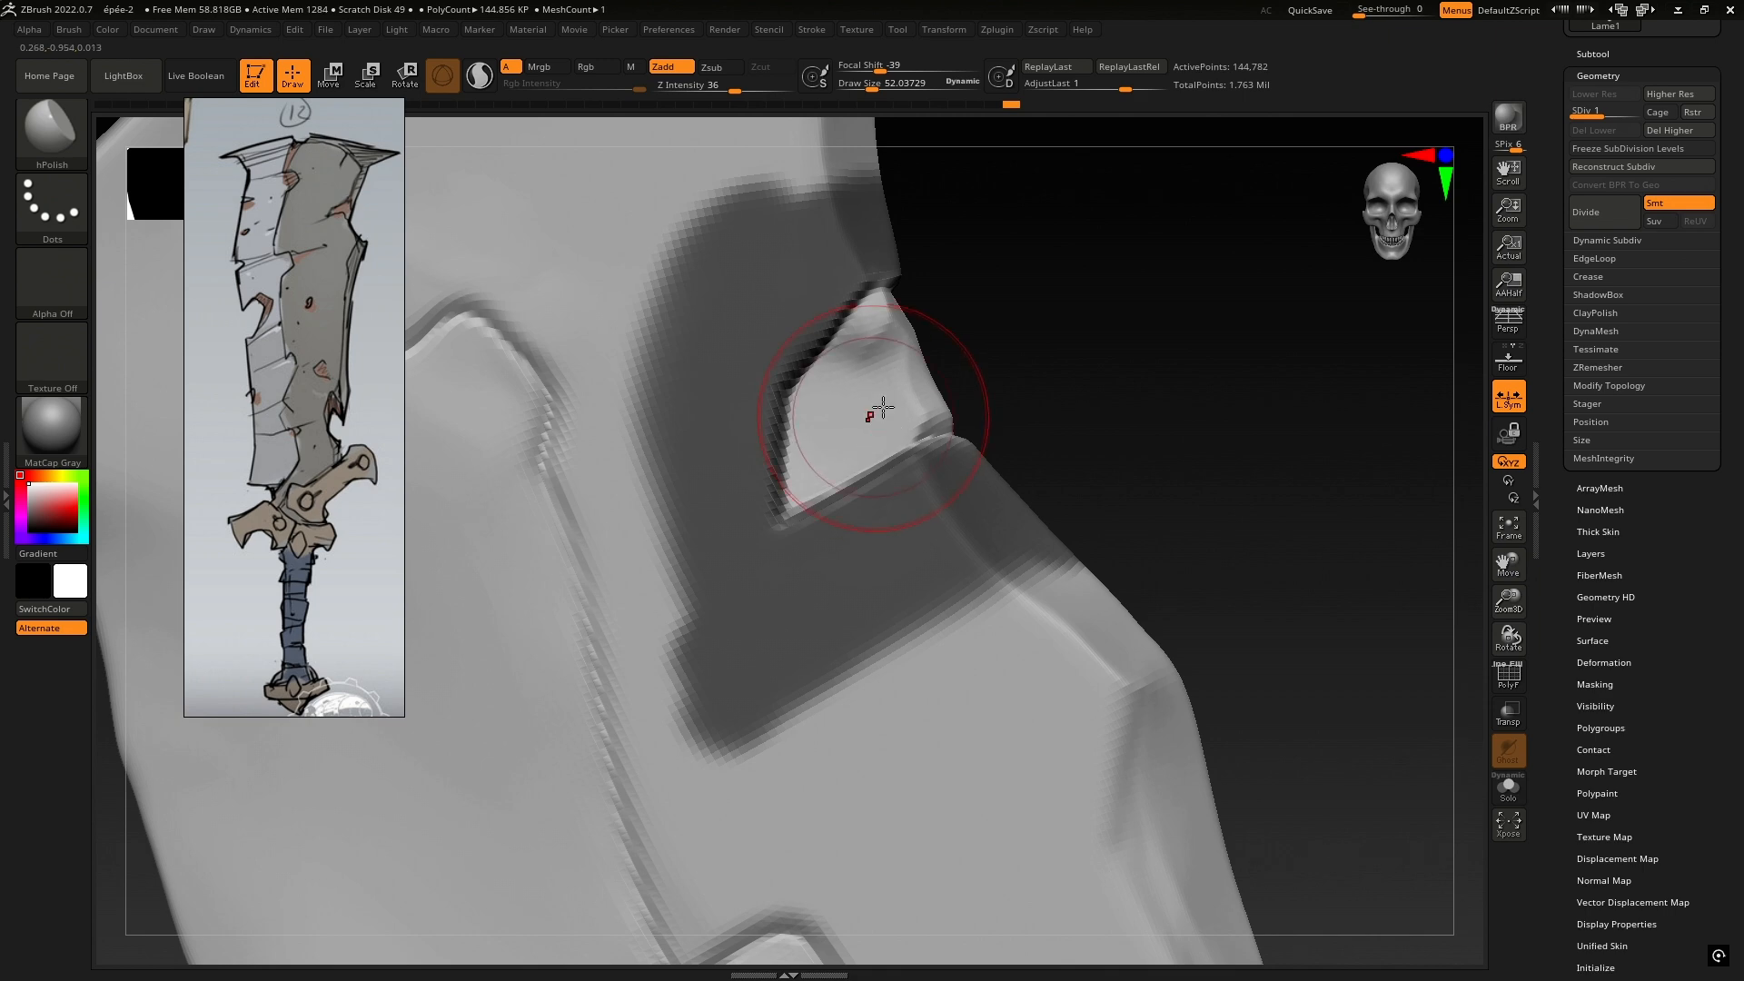
{"action": "right_click_drag", "start_coordinate": [881, 409], "coordinate": [858, 352]}
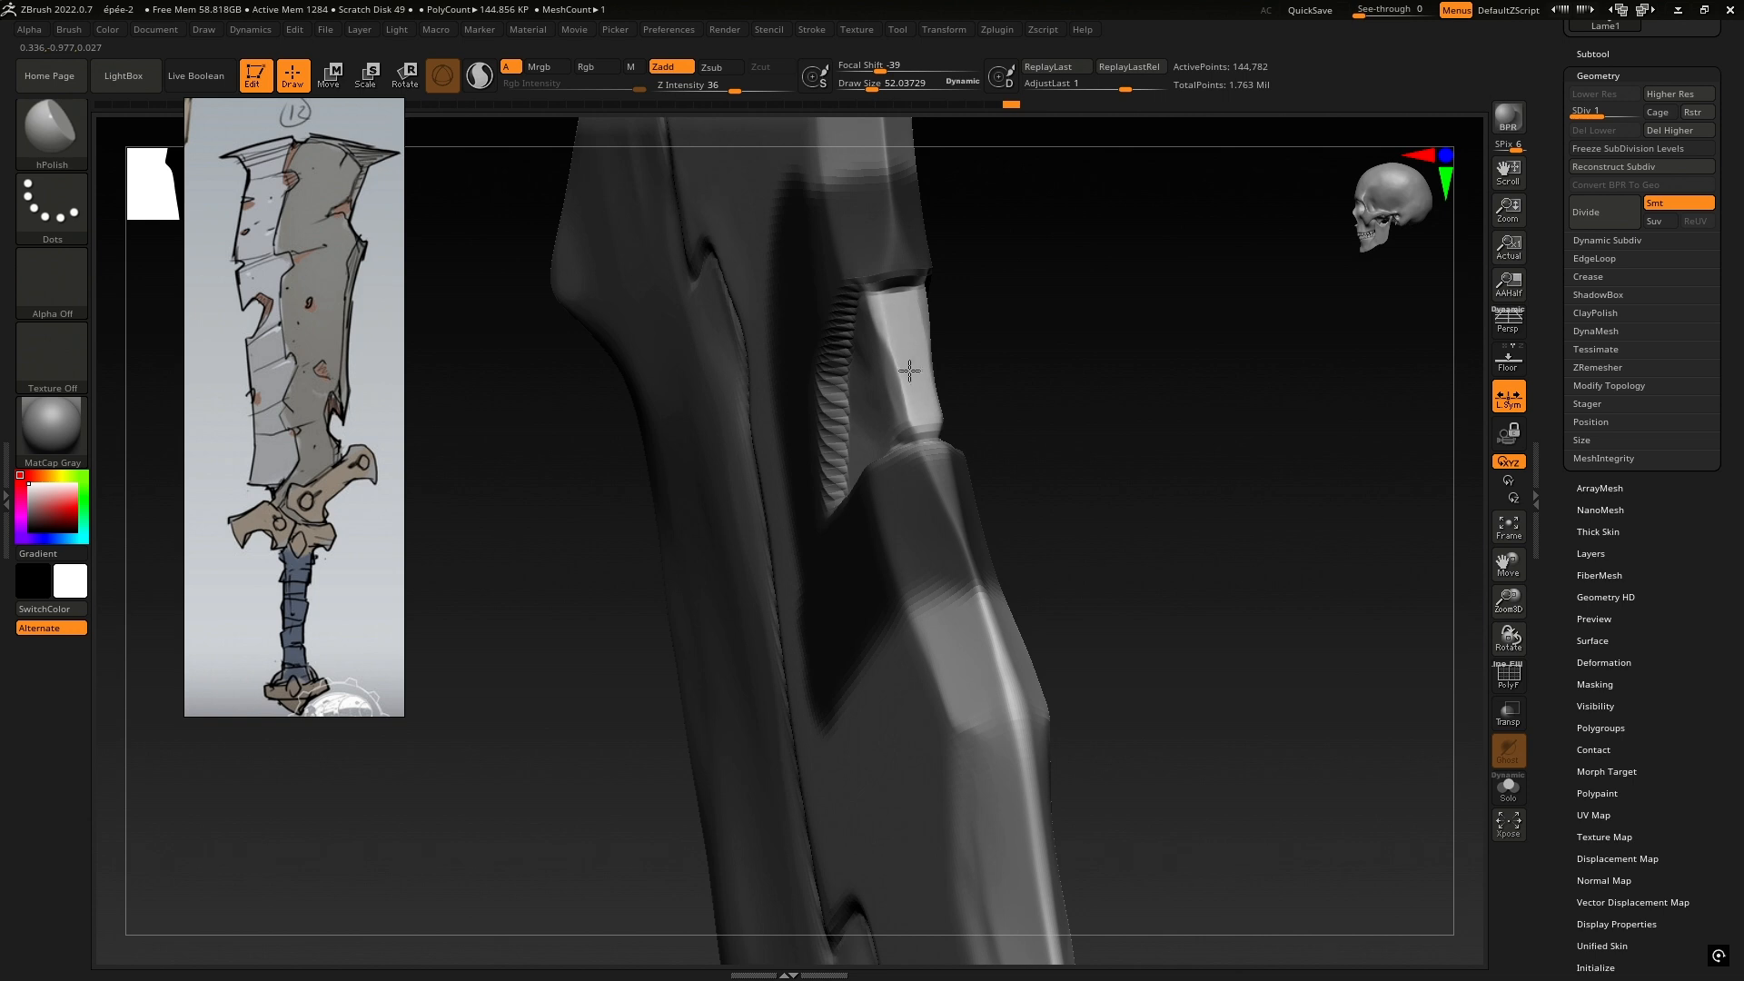
{"action": "right_click_drag", "start_coordinate": [881, 402], "coordinate": [903, 417]}
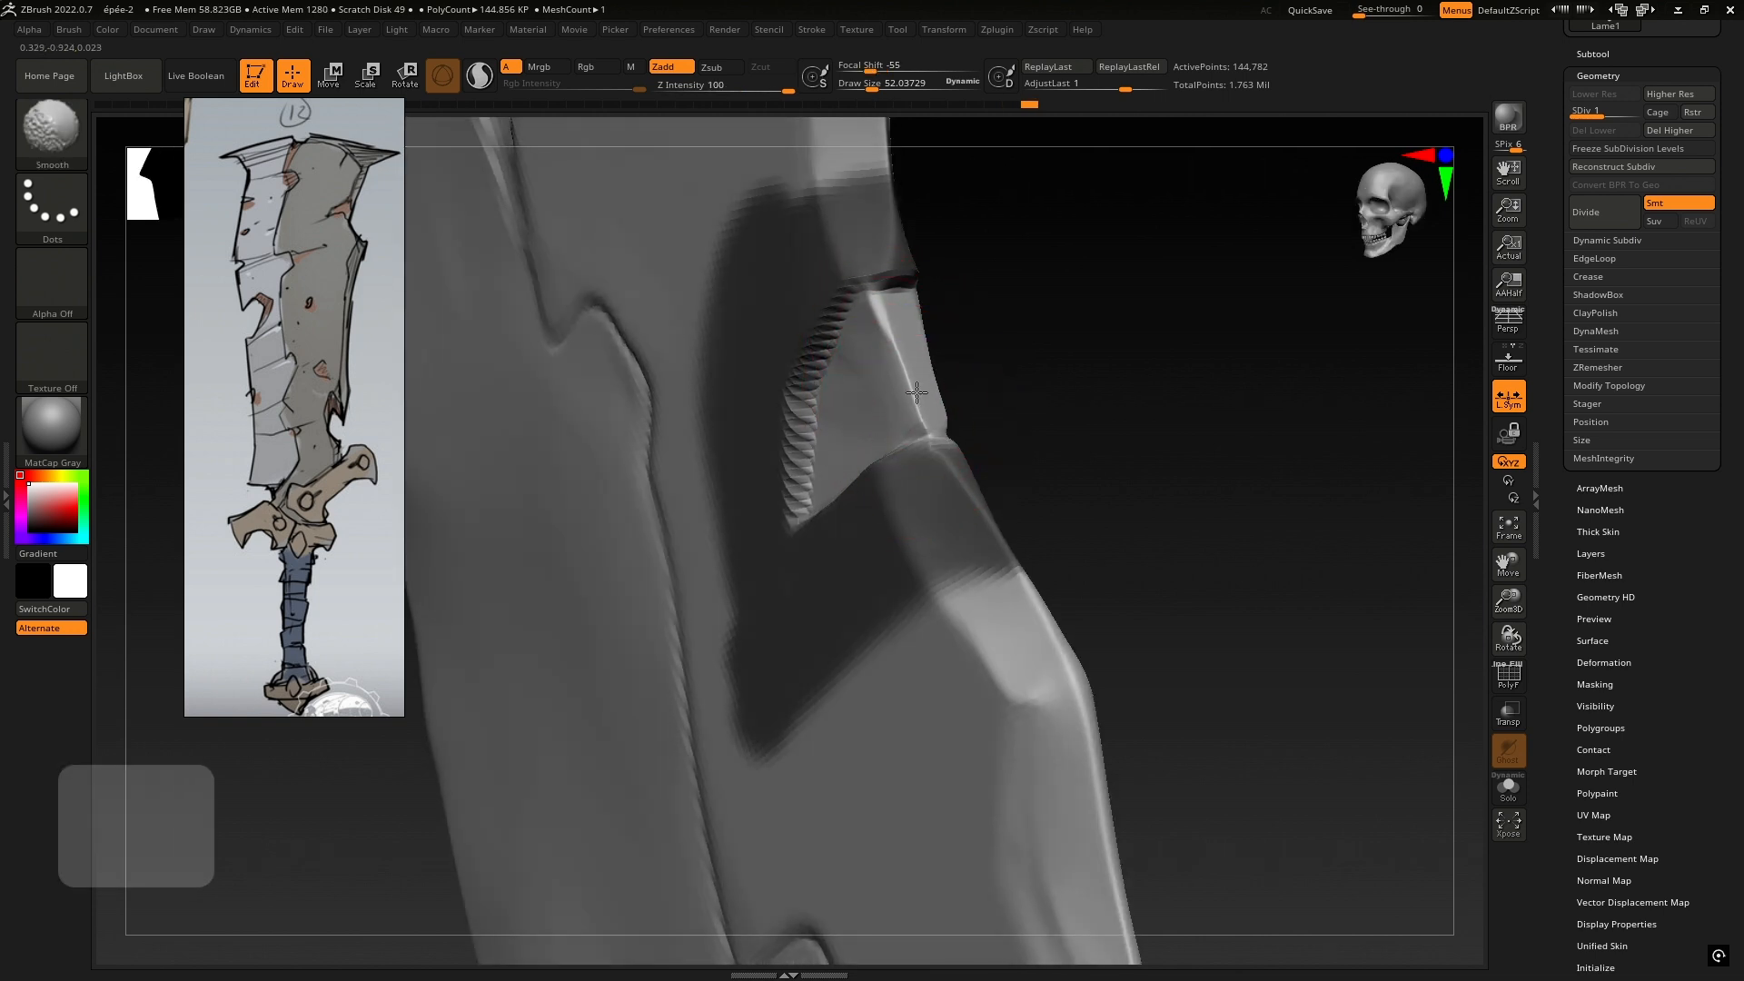
Reduce the draw size to about 30.3 and polish the lower end of the notch's cutting edge
{"action": "key", "text": "space"}
{"action": "left_click_drag", "start_coordinate": [945, 394], "coordinate": [937, 393]}
{"action": "right_click_drag", "start_coordinate": [914, 405], "coordinate": [944, 436]}
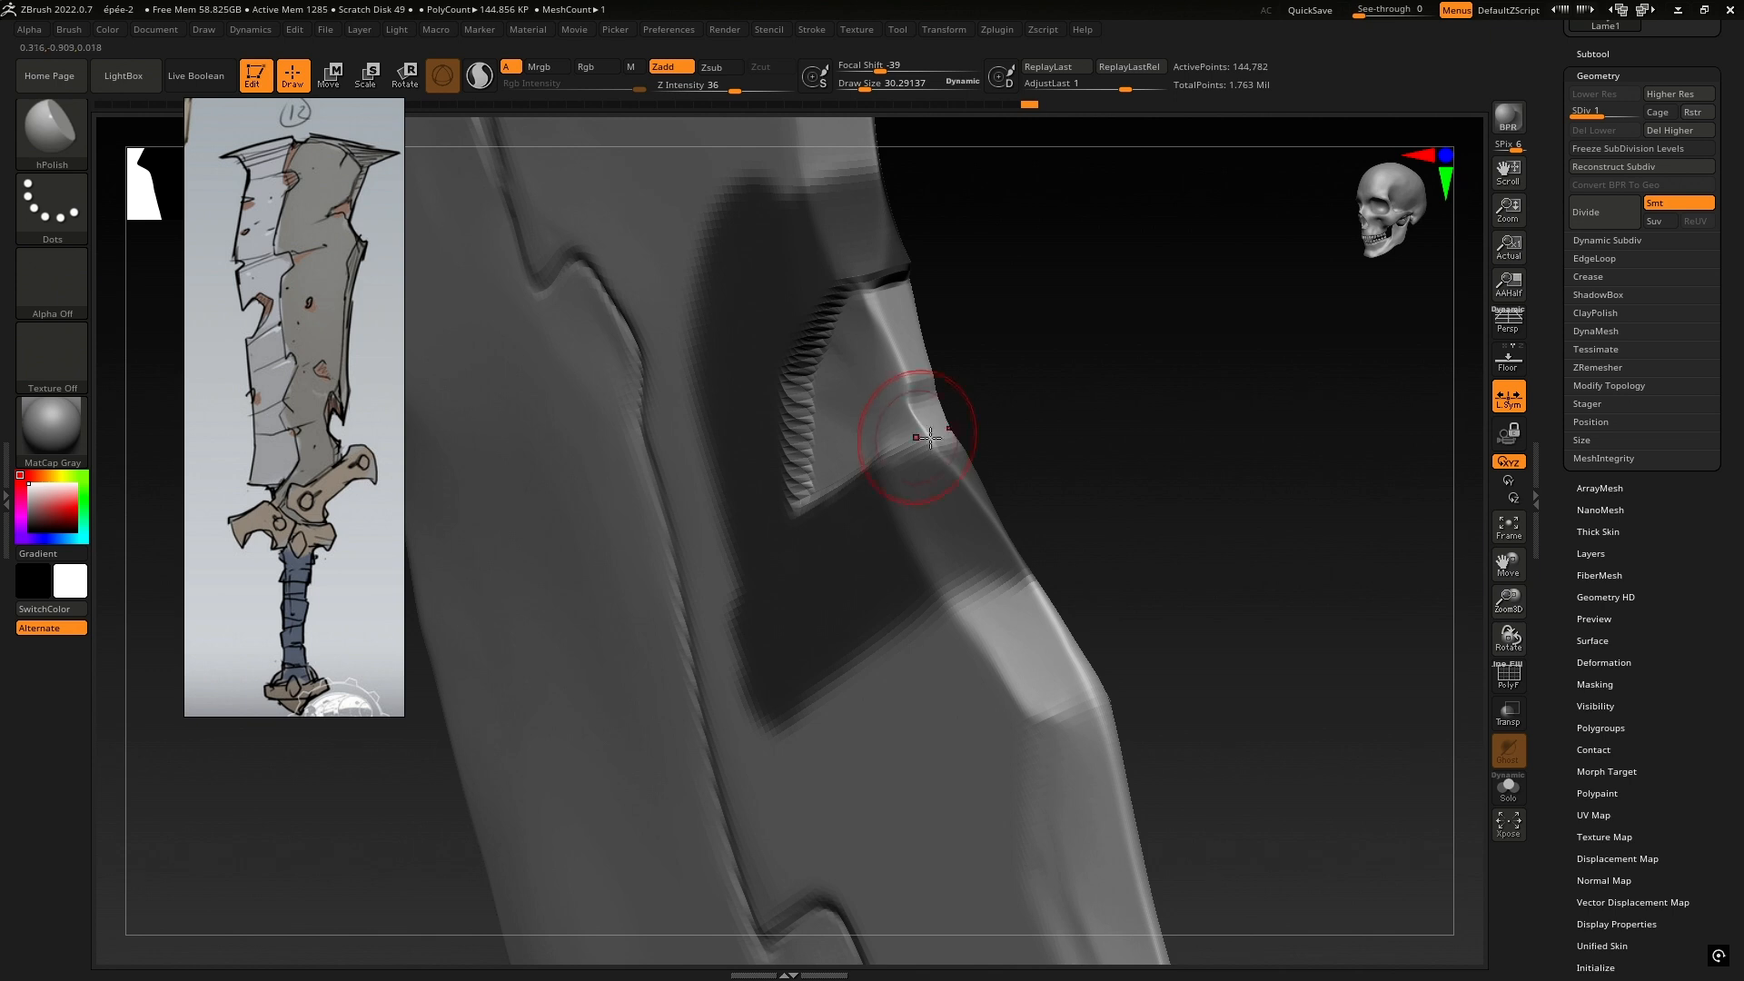
{"action": "right_click_drag", "start_coordinate": [1010, 492], "coordinate": [821, 355], "text": "ctrl"}
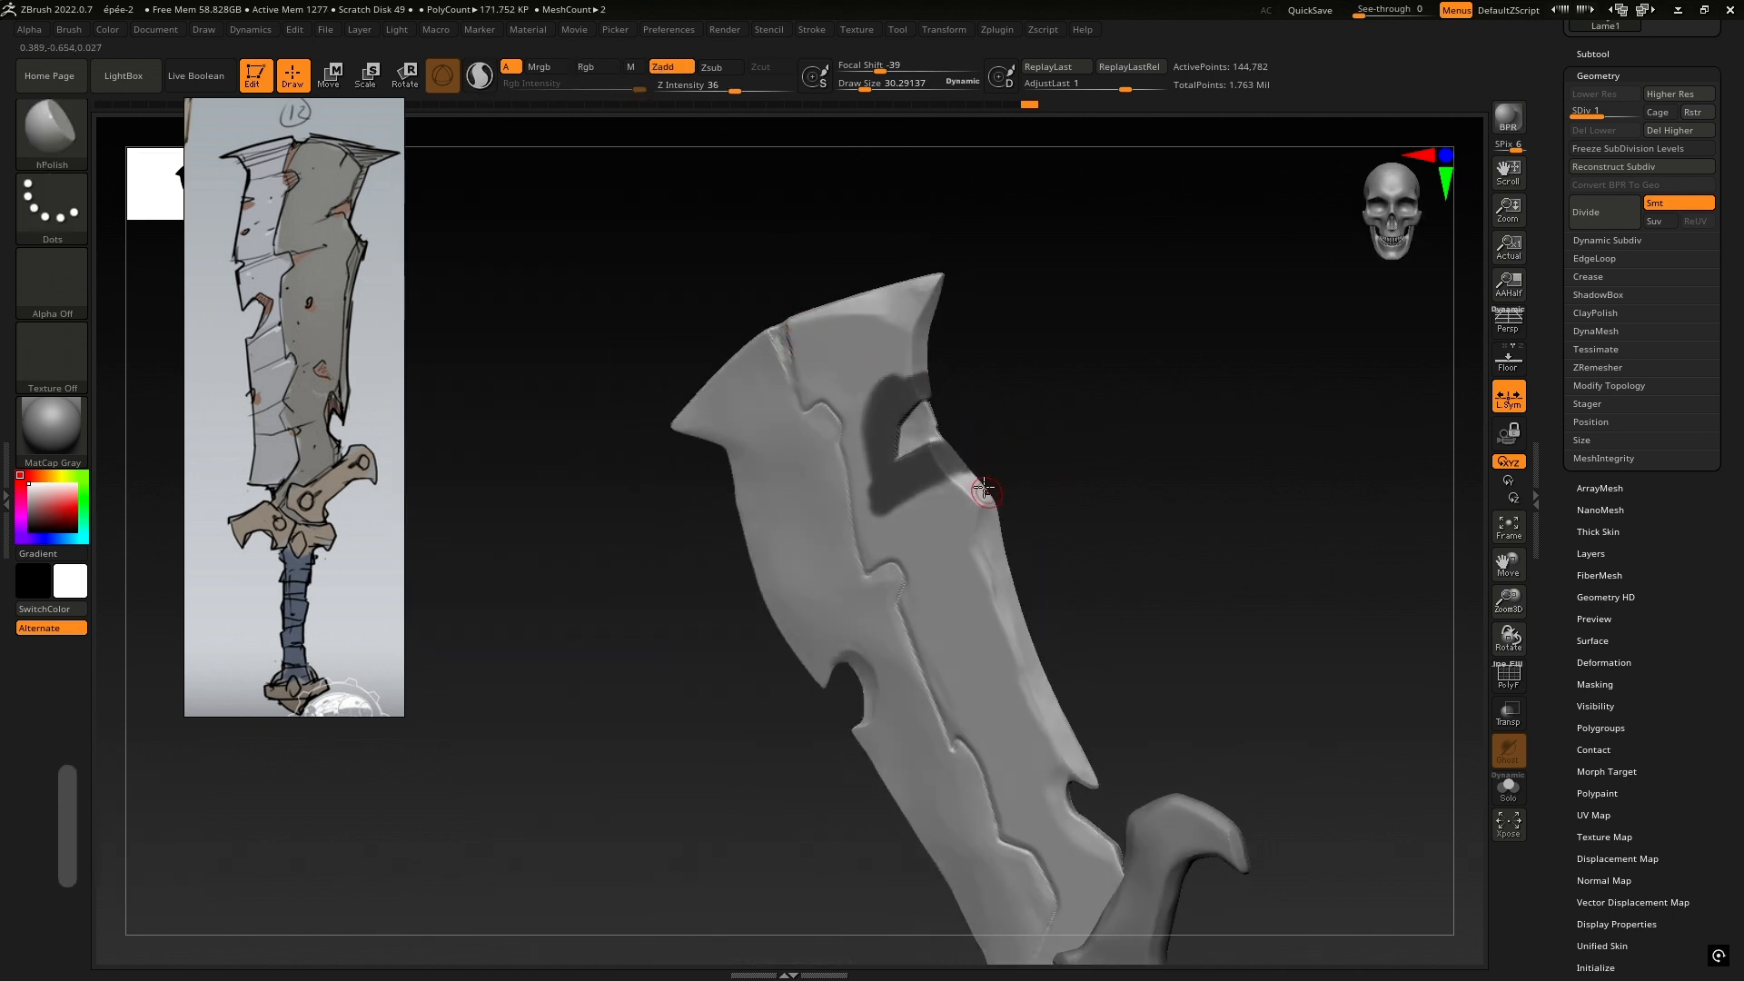
{"action": "left_click", "coordinate": [1417, 440], "text": "ctrl"}
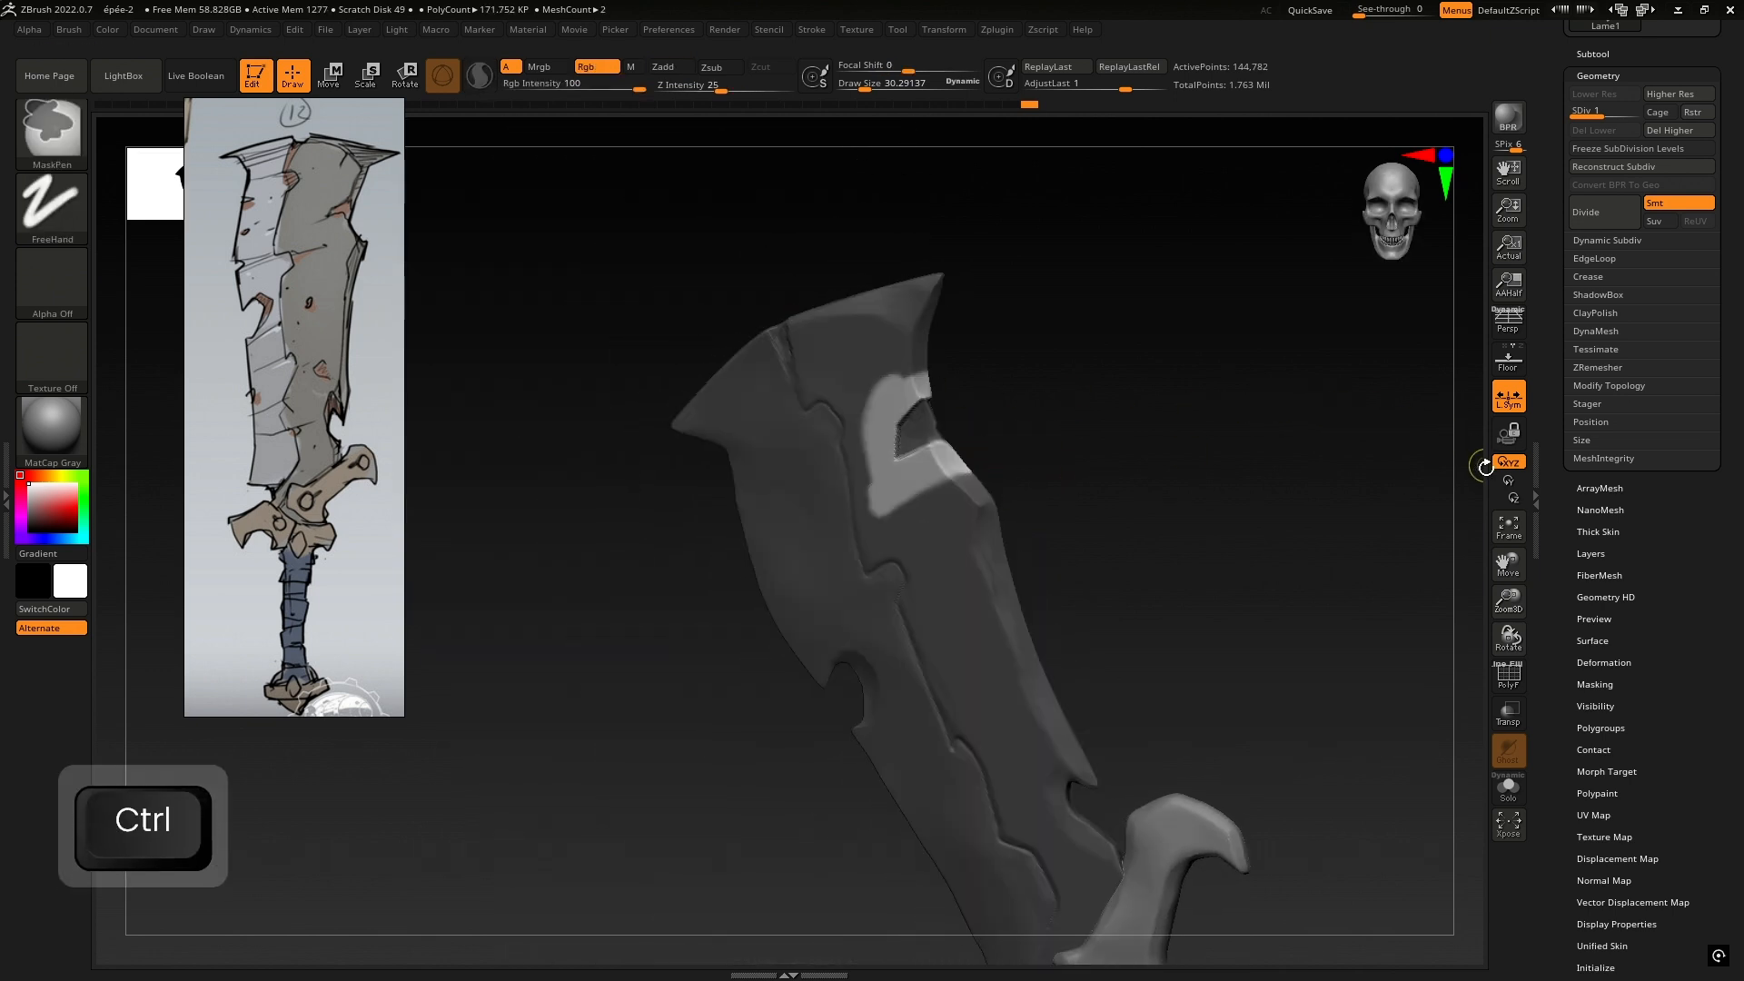
{"action": "left_click", "coordinate": [1290, 471], "text": "ctrl"}
{"action": "mouse_move", "coordinate": [1060, 583]}
{"action": "left_mouse_down"}
{"action": "mouse_move", "coordinate": [1118, 499]}
{"action": "mouse_move", "coordinate": [1238, 491]}
{"action": "mouse_move", "coordinate": [1281, 472]}
{"action": "mouse_move", "coordinate": [1277, 433]}
{"action": "left_mouse_up"}
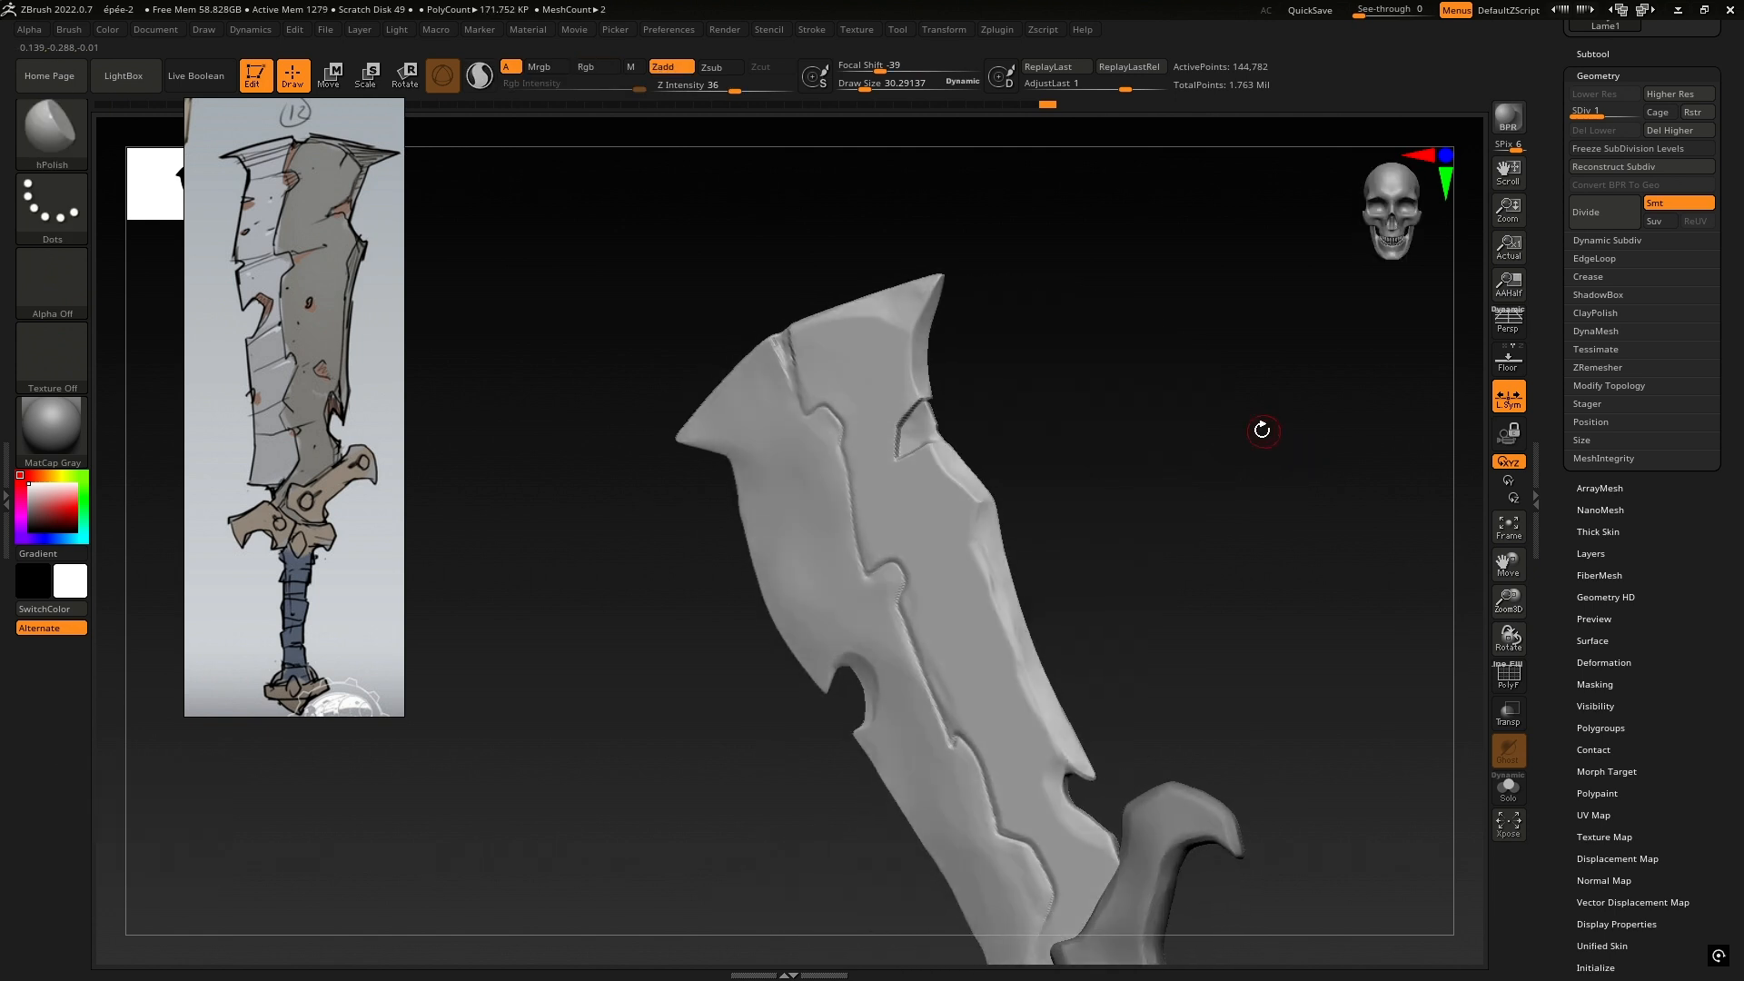
{"action": "key", "text": "ctrl+z"}
Switch to DamStandard with a draw size of about 28 and carve the crease along the notch's lower border
{"action": "right_click_drag", "start_coordinate": [1056, 413], "coordinate": [1048, 394], "text": "ctrl"}
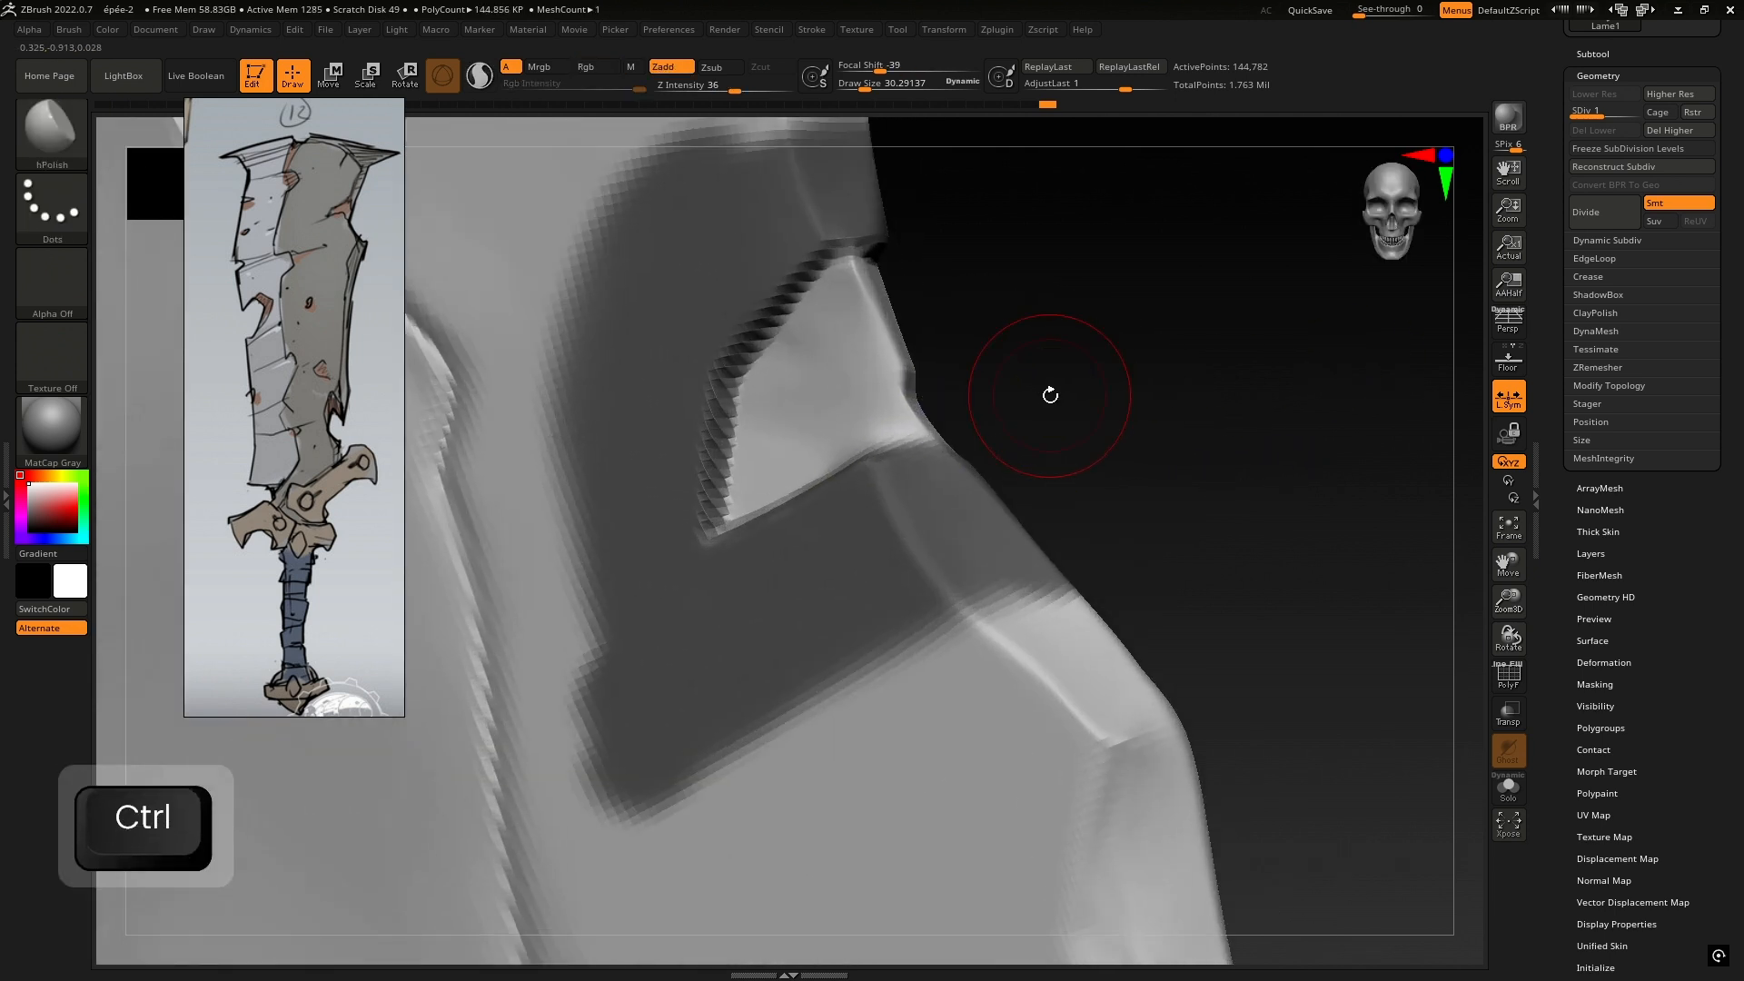
{"action": "left_click_drag", "start_coordinate": [1048, 393], "coordinate": [1018, 472]}
{"action": "key", "text": "3"}
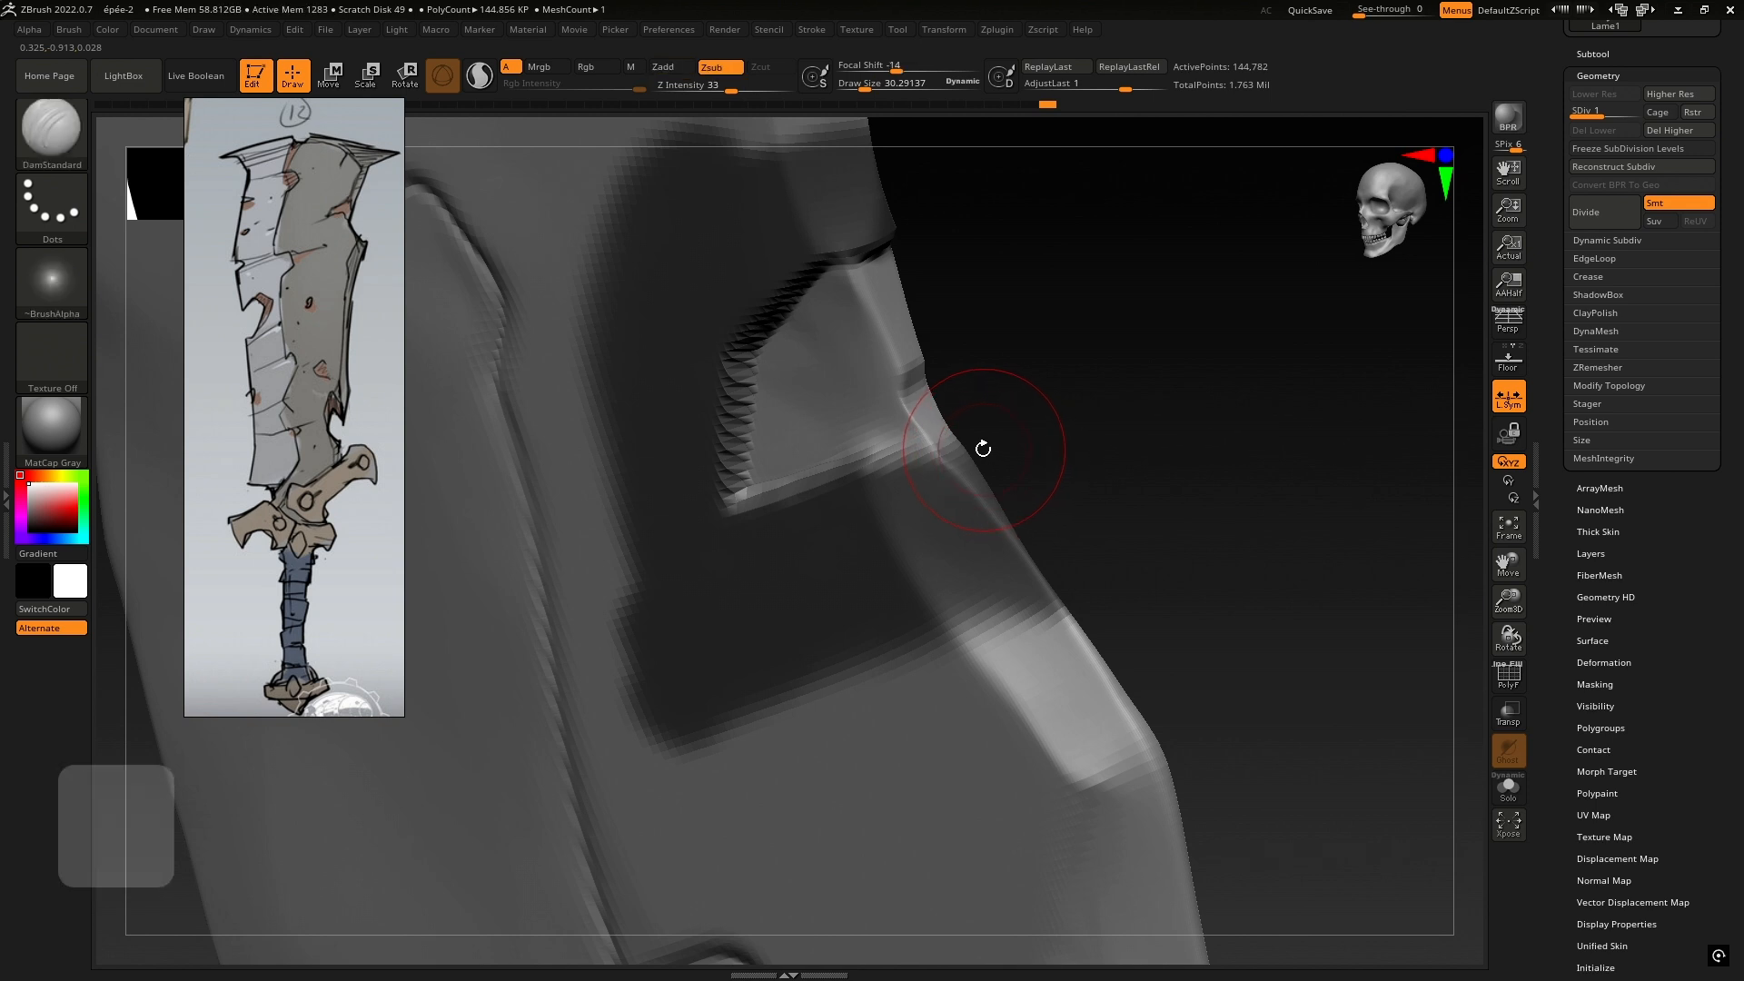
{"action": "mouse_move", "coordinate": [973, 417]}
{"action": "left_mouse_down"}
{"action": "mouse_move", "coordinate": [935, 443]}
{"action": "mouse_move", "coordinate": [869, 447]}
{"action": "mouse_move", "coordinate": [981, 401]}
{"action": "left_mouse_up"}
{"action": "key", "text": "space"}
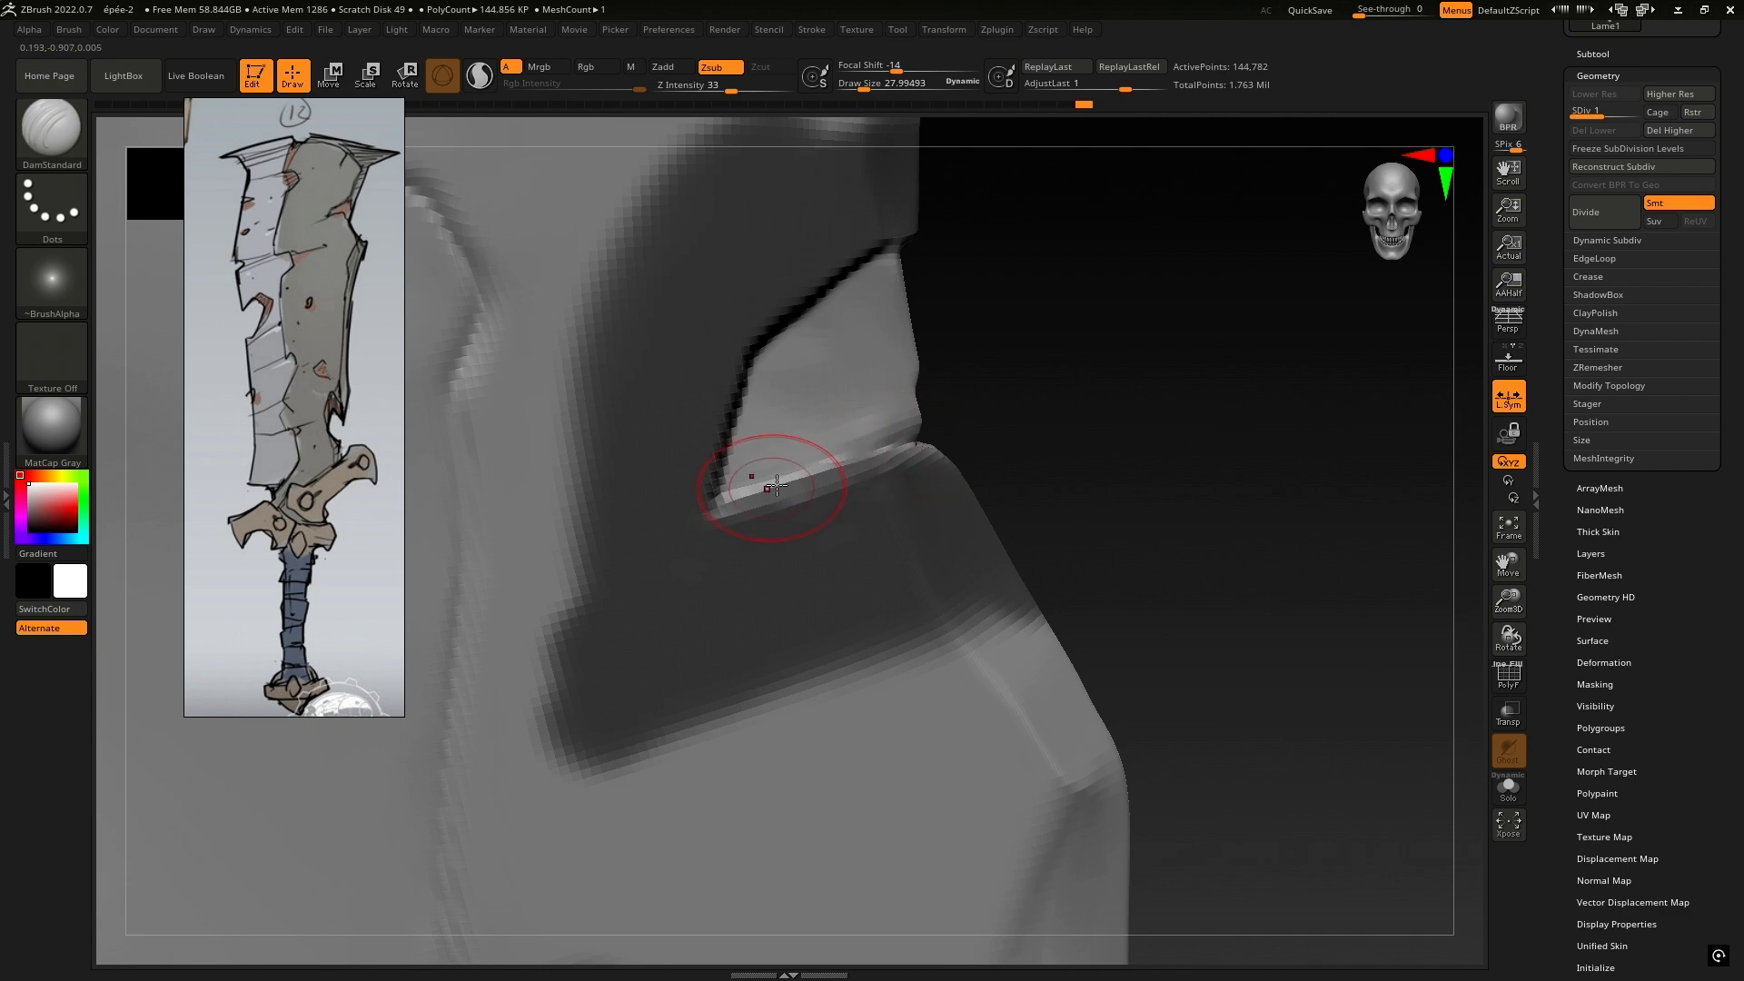
{"action": "right_click_drag", "start_coordinate": [775, 455], "coordinate": [723, 413]}
{"action": "right_click_drag", "start_coordinate": [880, 412], "coordinate": [1050, 398]}
{"action": "left_click", "coordinate": [1238, 354], "text": "ctrl"}
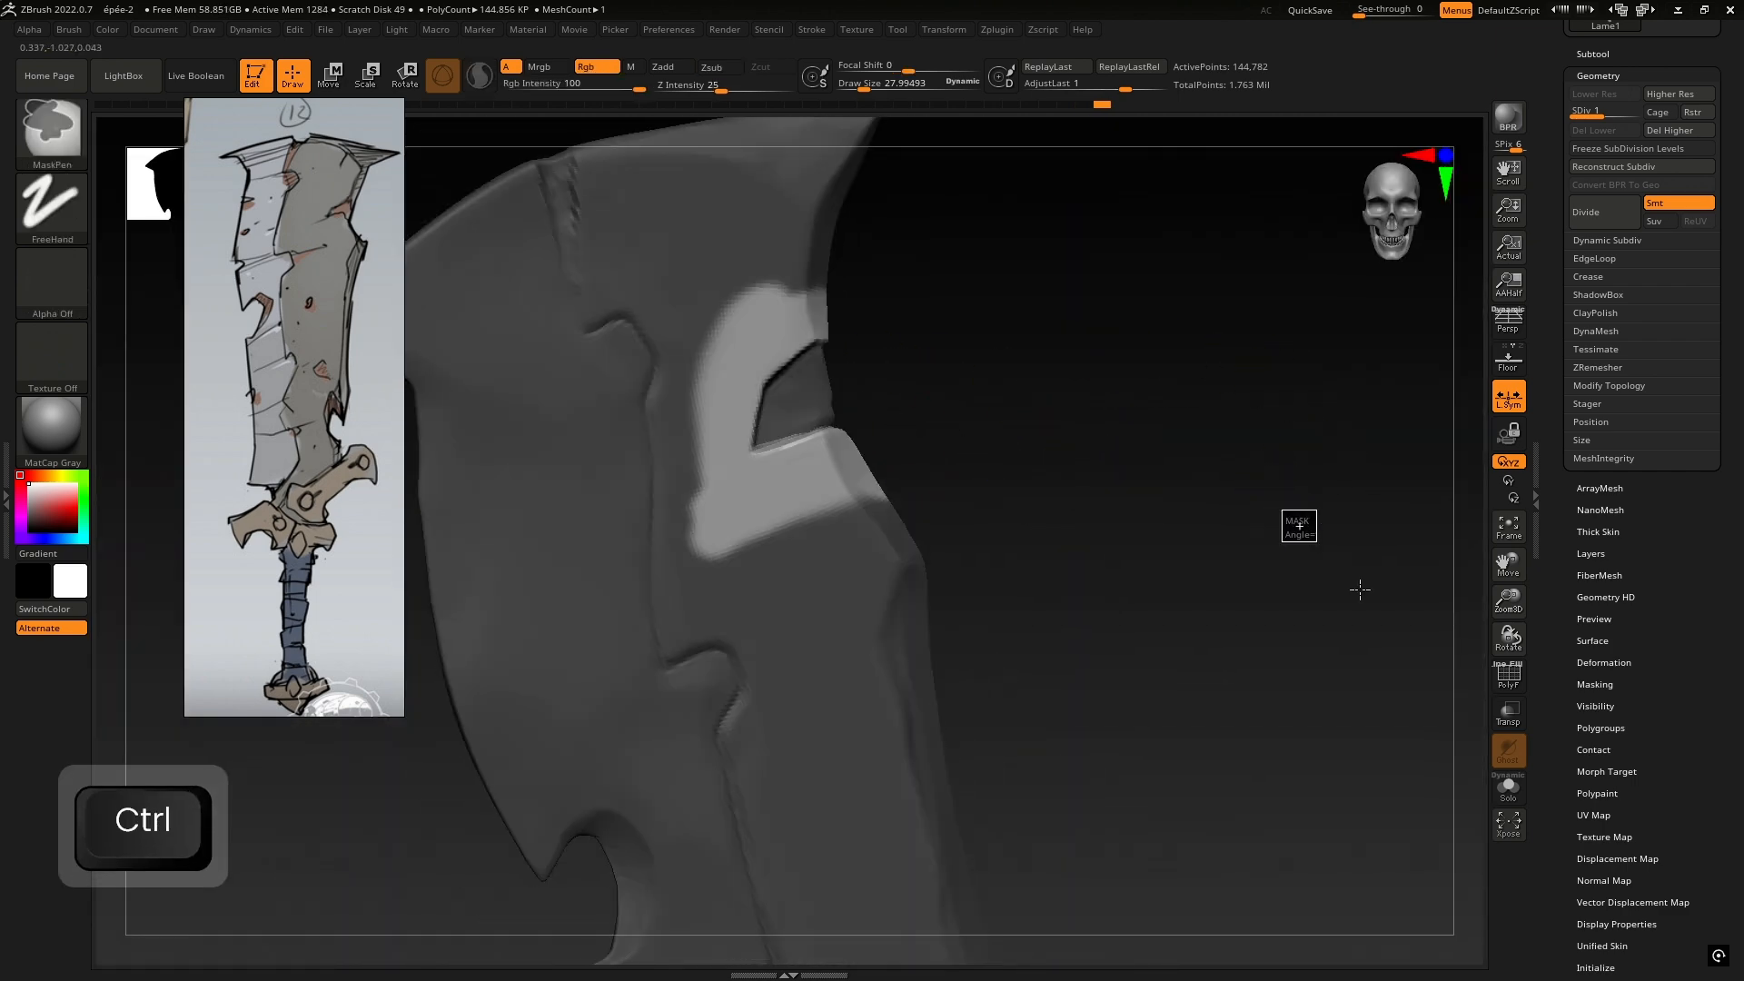
{"action": "left_click_drag", "start_coordinate": [1360, 589], "coordinate": [1353, 595], "text": "ctrl"}
{"action": "right_click_drag", "start_coordinate": [1242, 560], "coordinate": [1074, 482], "text": "ctrl"}
{"action": "left_click", "coordinate": [1167, 470], "text": "ctrl"}
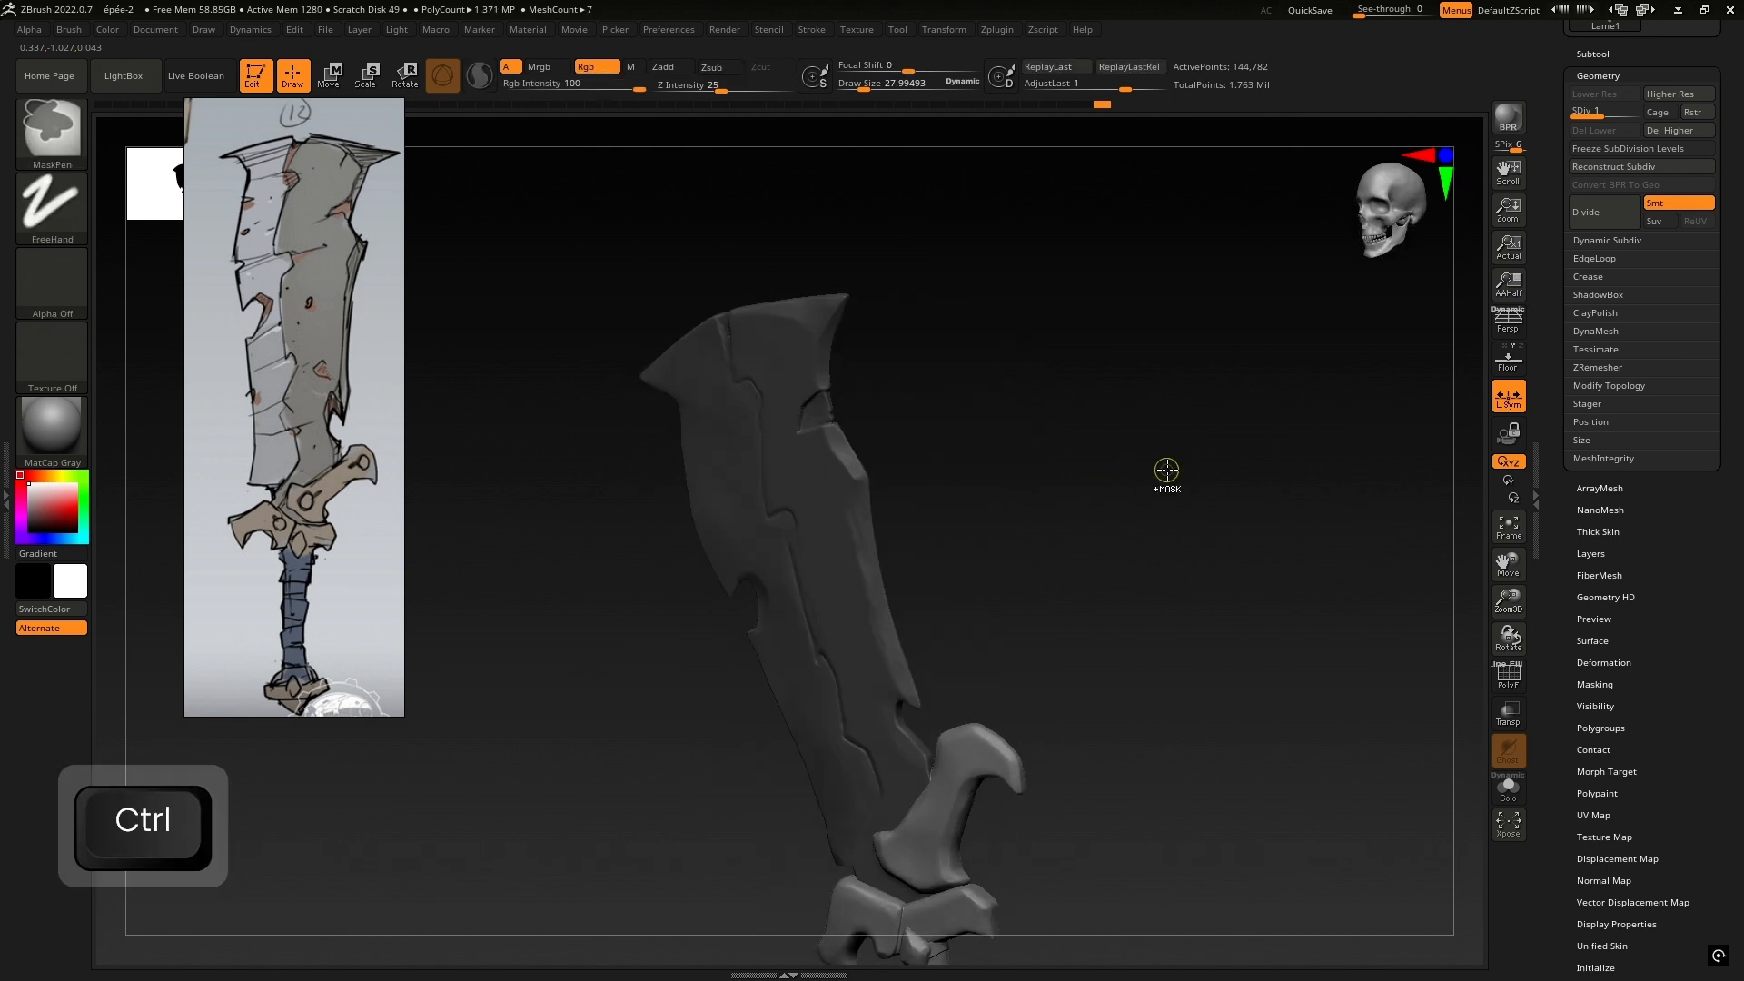
{"action": "key", "text": "ctrl+z"}
{"action": "key", "text": "ctrl+z"}
{"action": "right_click_drag", "start_coordinate": [793, 385], "coordinate": [981, 394], "text": "ctrl"}
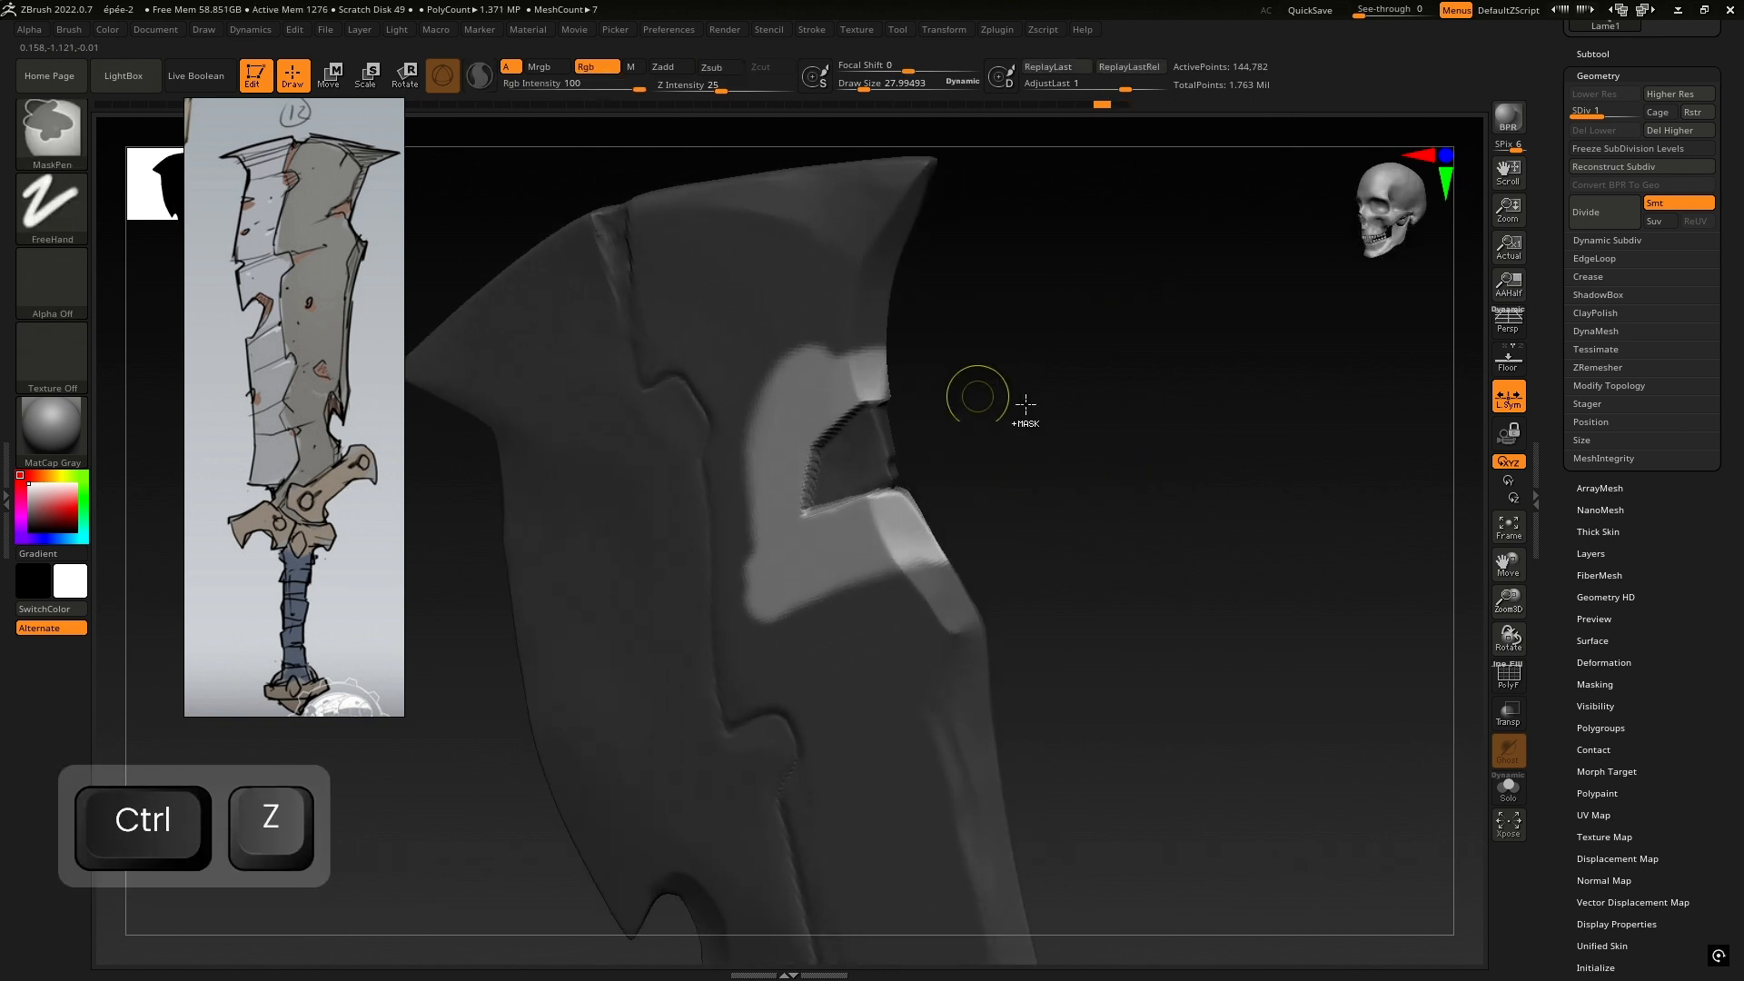
{"action": "left_click", "coordinate": [1166, 409], "text": "ctrl"}
Switch back to the hPolish brush and flatten the recessed face inside the upper notch
{"action": "mouse_move", "coordinate": [913, 440]}
{"action": "right_mouse_down"}
{"action": "mouse_move", "coordinate": [888, 433]}
{"action": "mouse_move", "coordinate": [1141, 405]}
{"action": "mouse_move", "coordinate": [1129, 433]}
{"action": "mouse_move", "coordinate": [1069, 380]}
{"action": "right_mouse_up"}
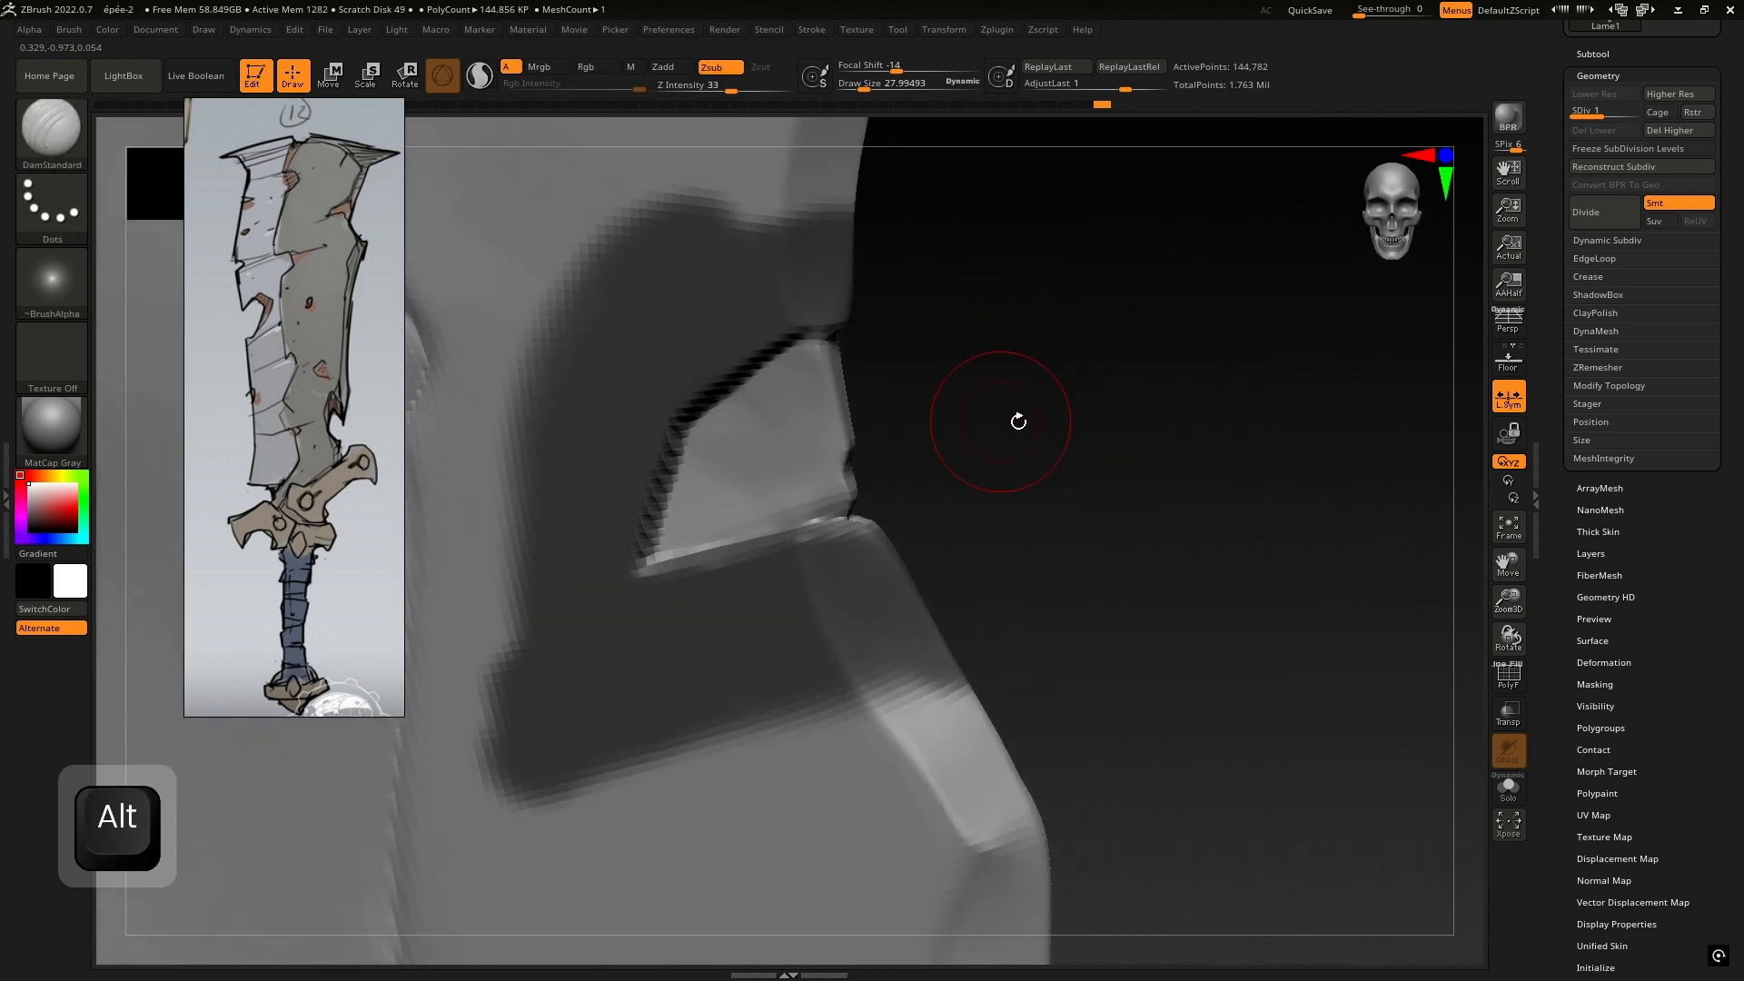
{"action": "left_click", "coordinate": [1160, 379], "text": "ctrl"}
{"action": "left_click", "coordinate": [1160, 389], "text": "ctrl"}
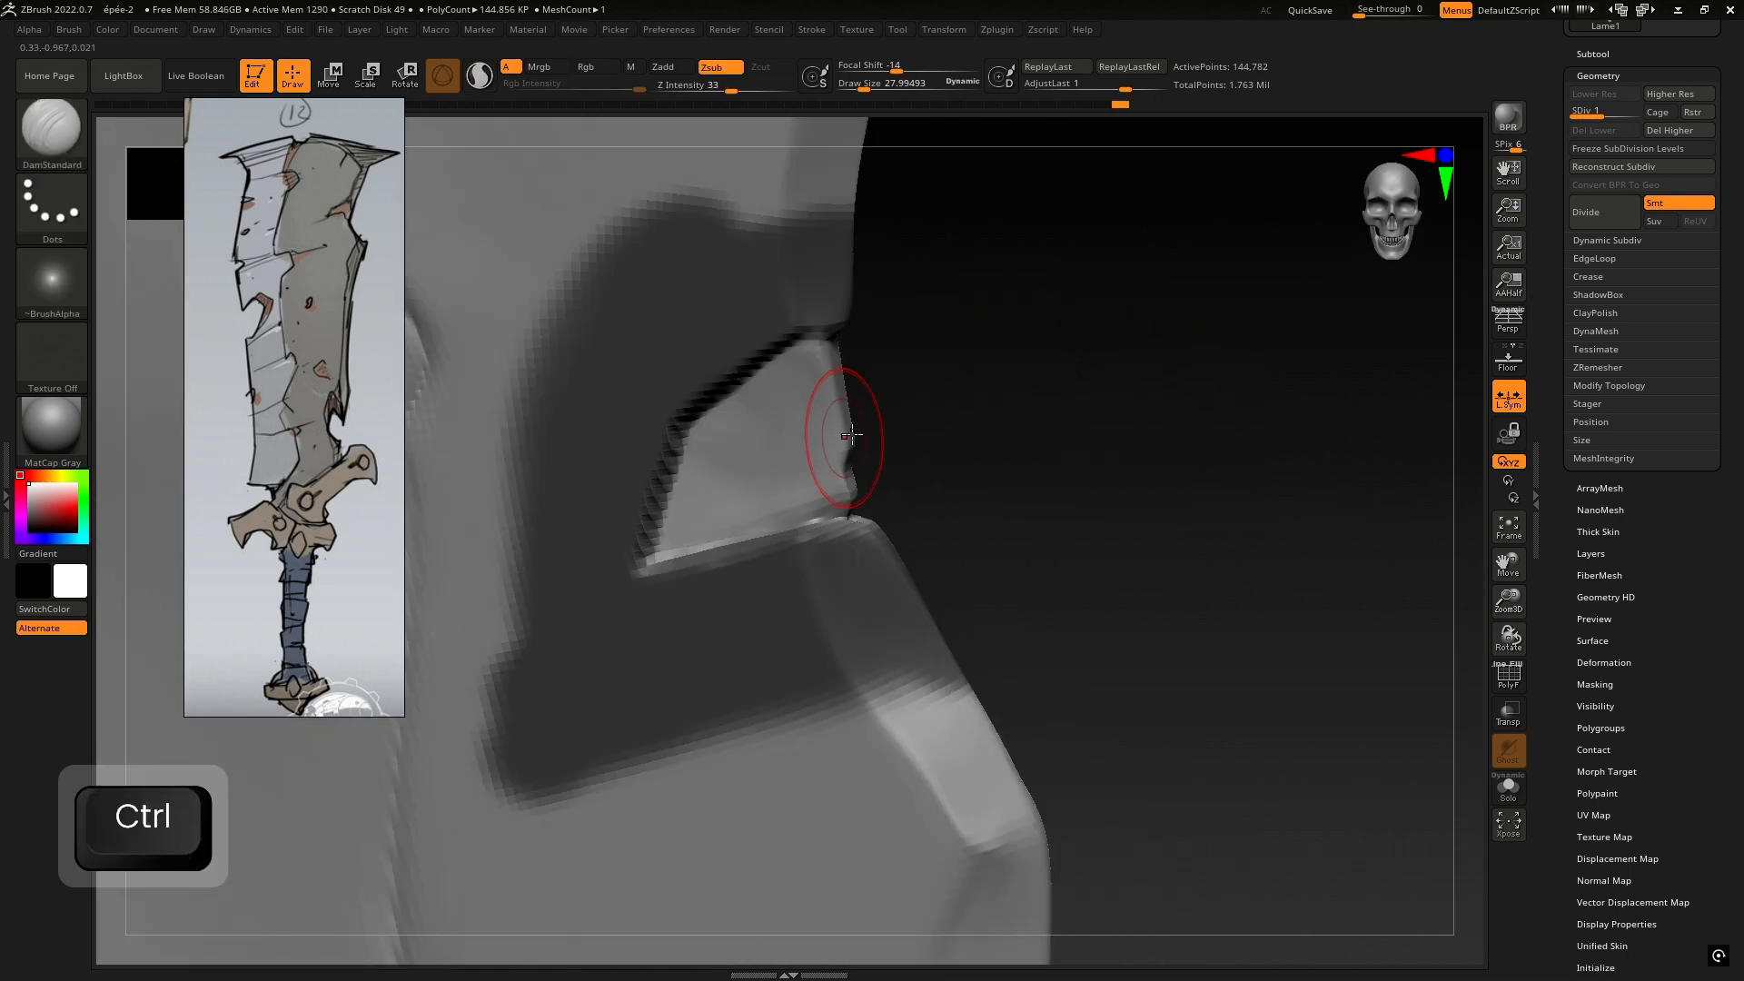
{"action": "key", "text": "5"}
{"action": "key", "text": "6"}
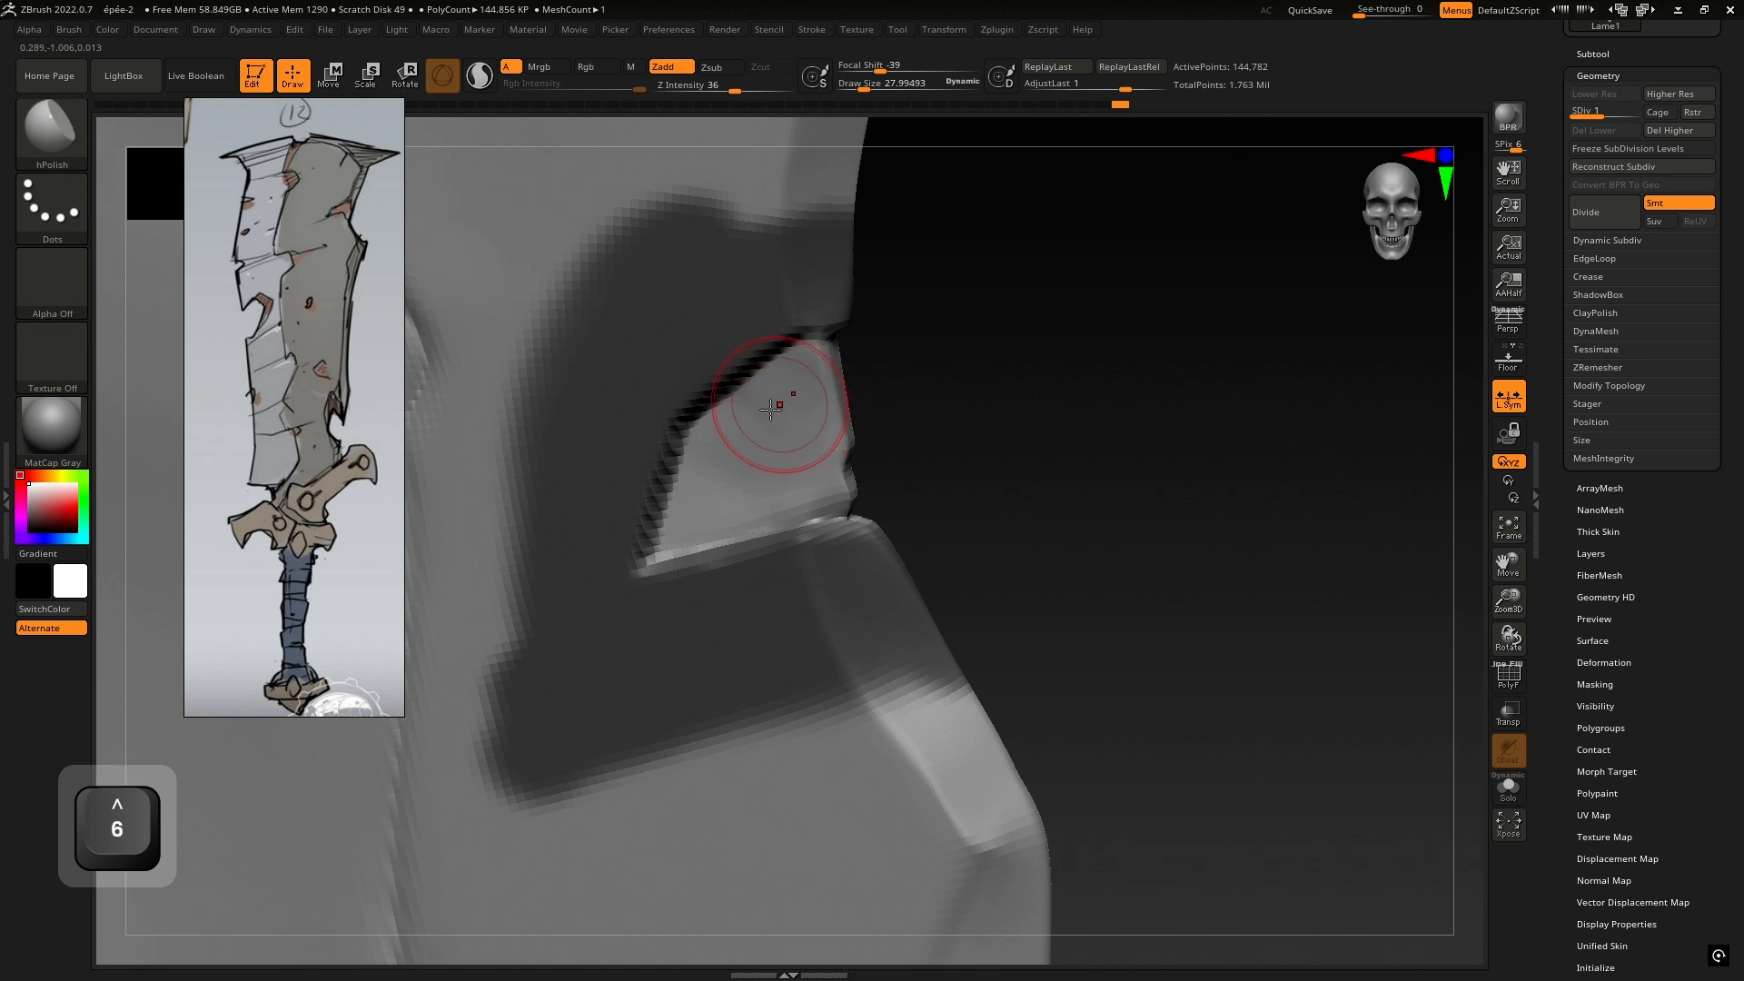
{"action": "right_click_drag", "start_coordinate": [780, 403], "coordinate": [711, 436]}
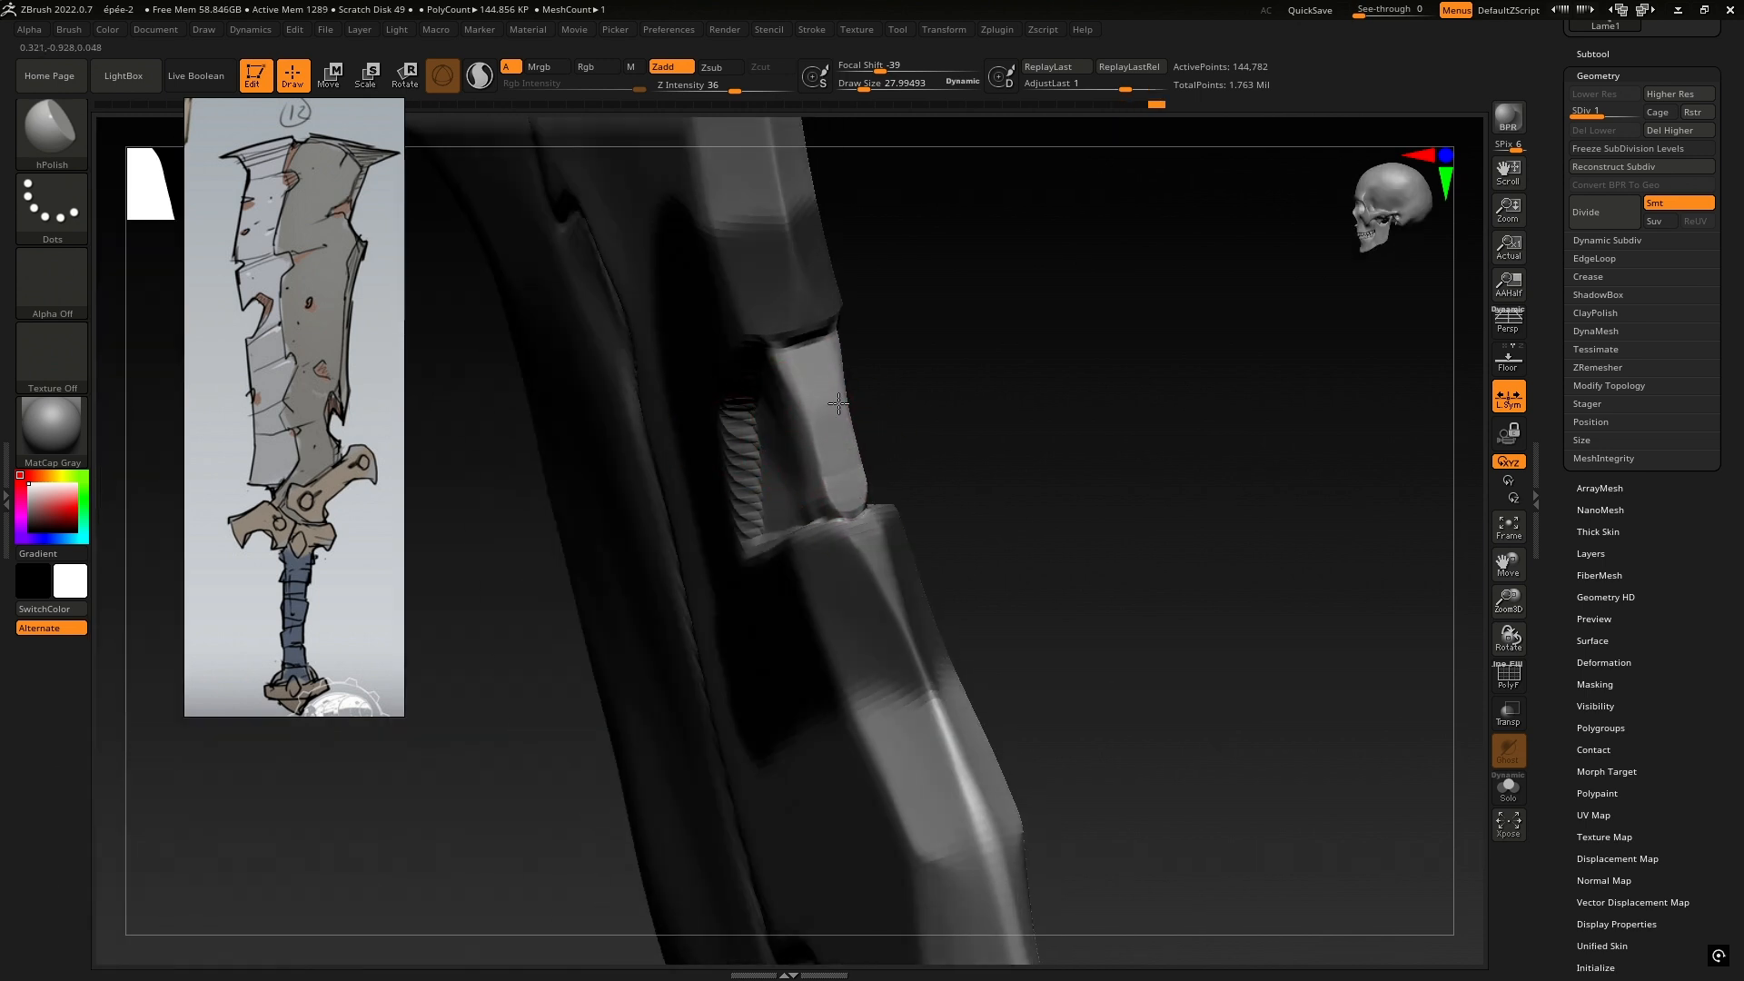
Polish the notch's cutting edge and smooth its lower corner on the blade's opposite face
{"action": "right_click_drag", "start_coordinate": [859, 504], "coordinate": [745, 515]}
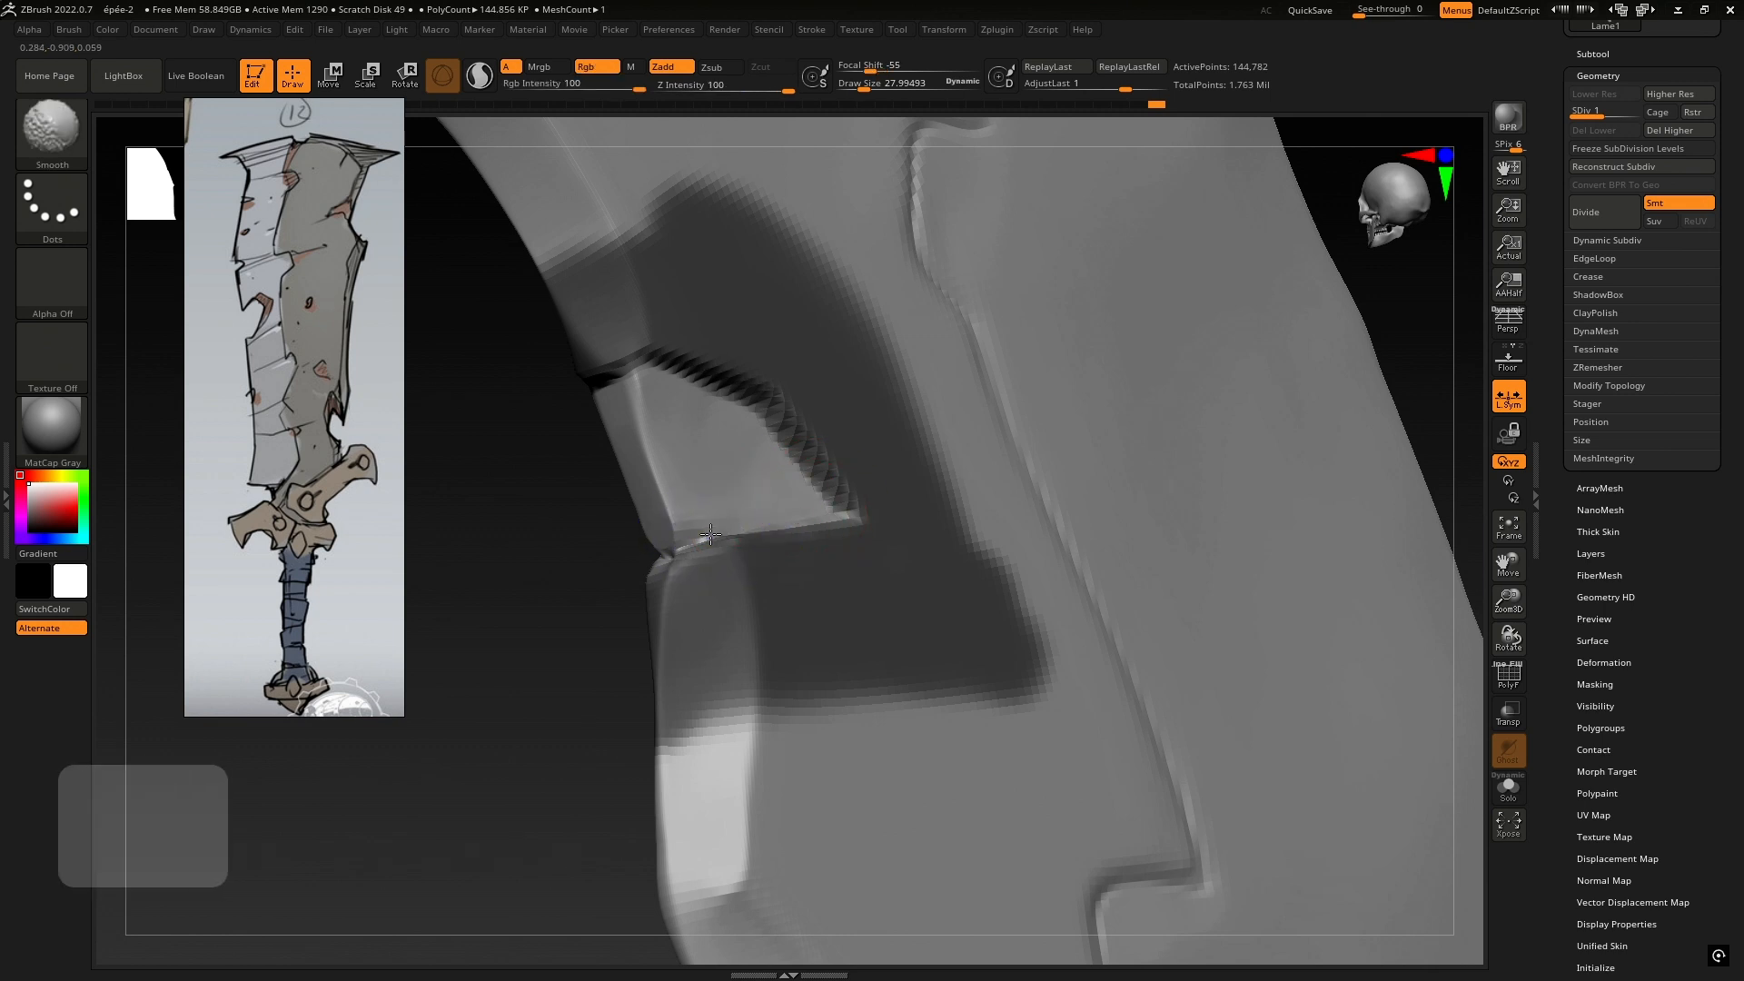
{"action": "left_click_drag", "start_coordinate": [698, 543], "coordinate": [666, 550], "text": "shift"}
{"action": "mouse_move", "coordinate": [660, 537]}
{"action": "right_mouse_down"}
{"action": "mouse_move", "coordinate": [942, 514]}
{"action": "mouse_move", "coordinate": [974, 422]}
{"action": "right_mouse_up"}
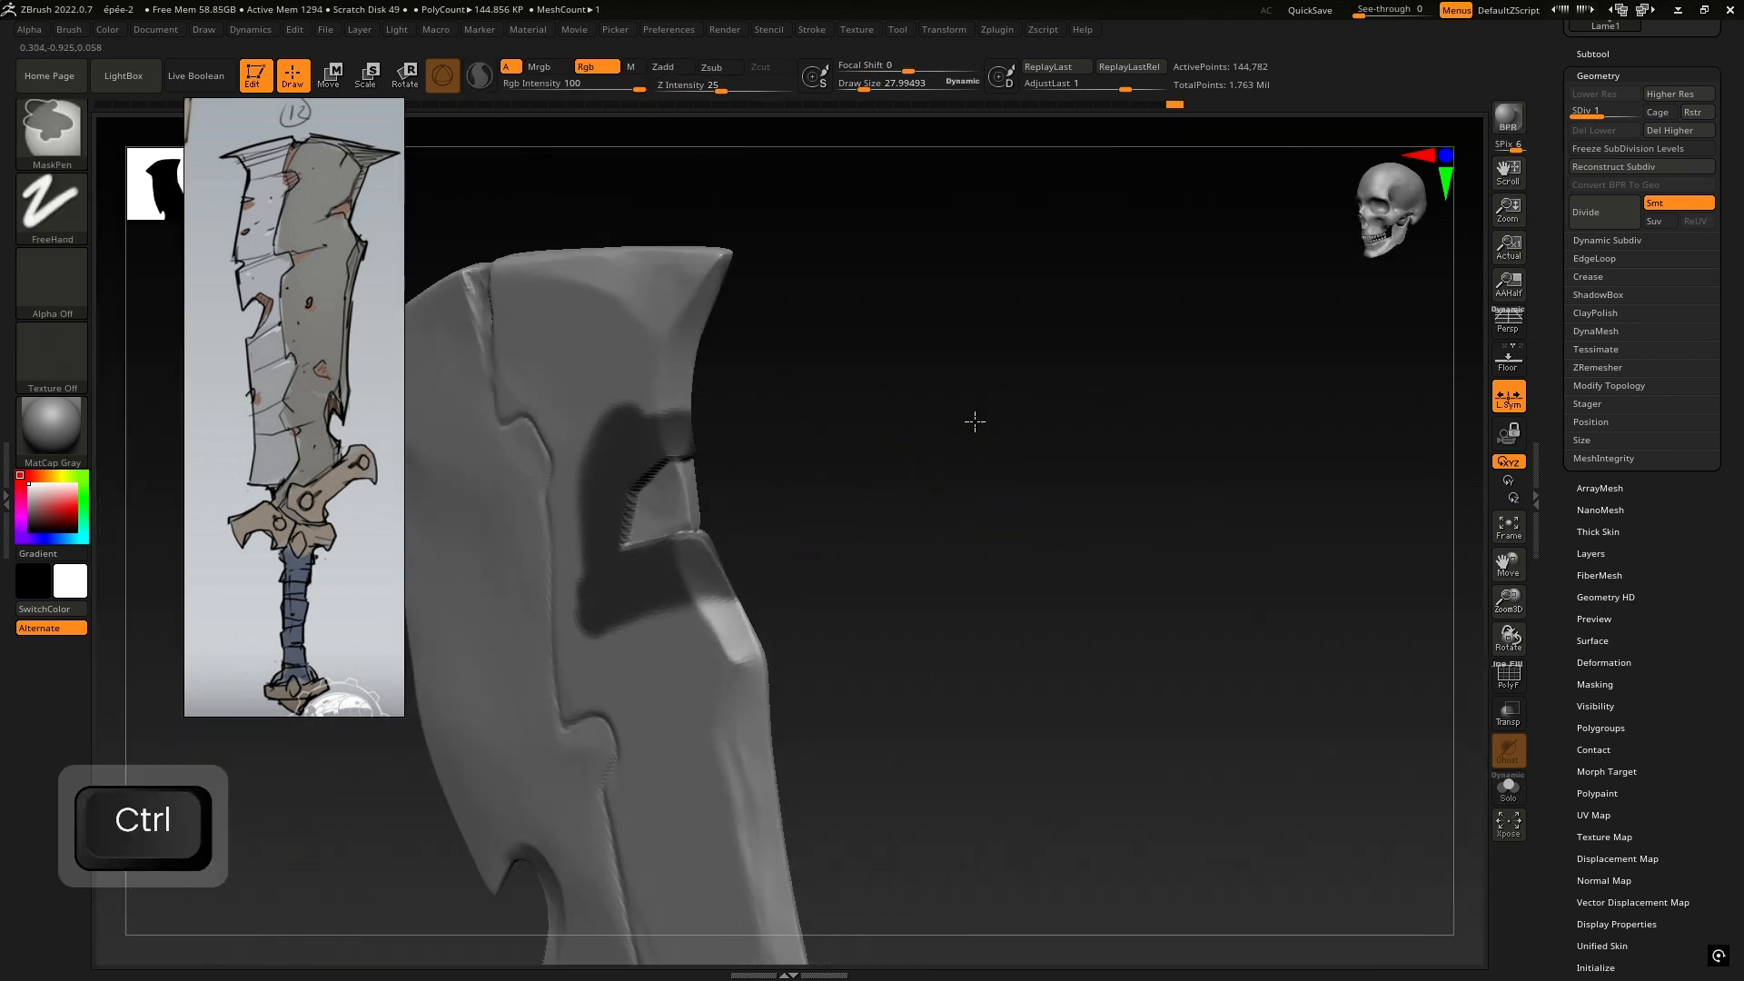
Clear the mask around the upper notch
{"action": "left_click", "coordinate": [975, 422], "text": "ctrl"}
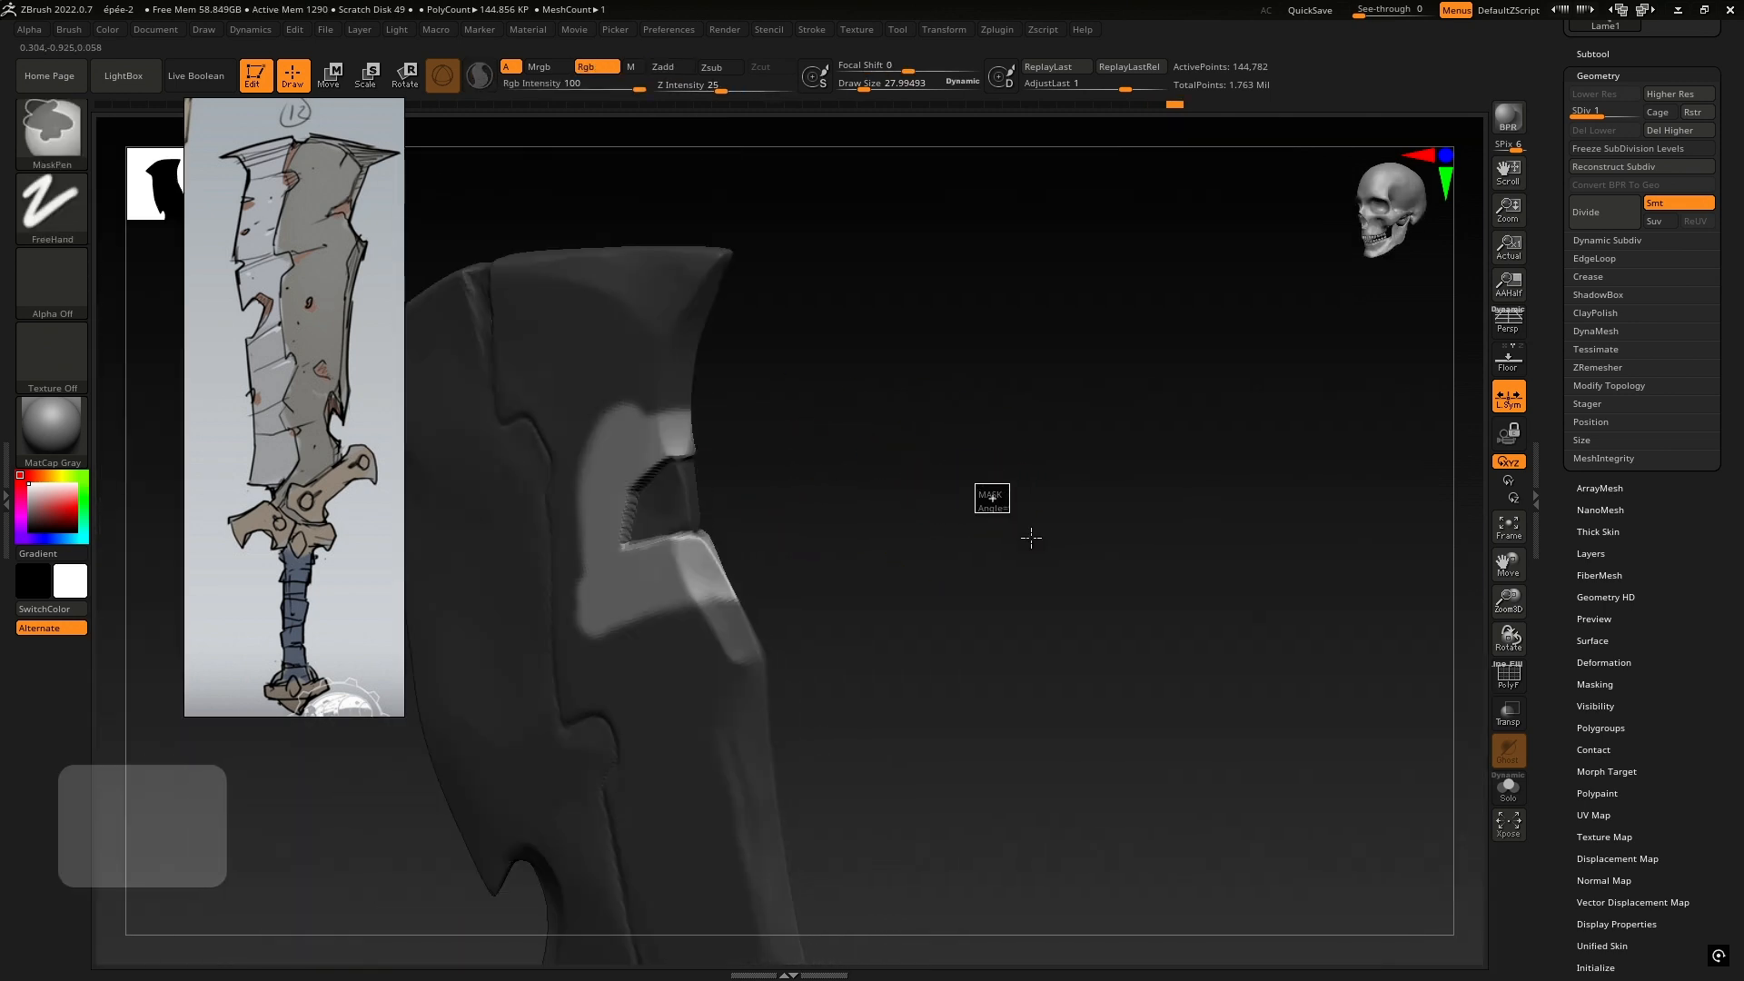
{"action": "mouse_move", "coordinate": [1027, 533]}
{"action": "right_mouse_down"}
{"action": "mouse_move", "coordinate": [977, 604]}
{"action": "mouse_move", "coordinate": [1132, 452]}
{"action": "mouse_move", "coordinate": [1090, 487]}
{"action": "mouse_move", "coordinate": [943, 453]}
{"action": "right_mouse_up"}
{"action": "mouse_move", "coordinate": [831, 470]}
{"action": "right_mouse_down", "text": "ctrl"}
{"action": "mouse_move", "coordinate": [940, 448]}
{"action": "mouse_move", "coordinate": [903, 413]}
{"action": "mouse_move", "coordinate": [864, 428]}
{"action": "mouse_move", "coordinate": [874, 442]}
{"action": "right_mouse_up", "text": "ctrl"}
{"action": "right_click_drag", "start_coordinate": [721, 403], "coordinate": [752, 404]}
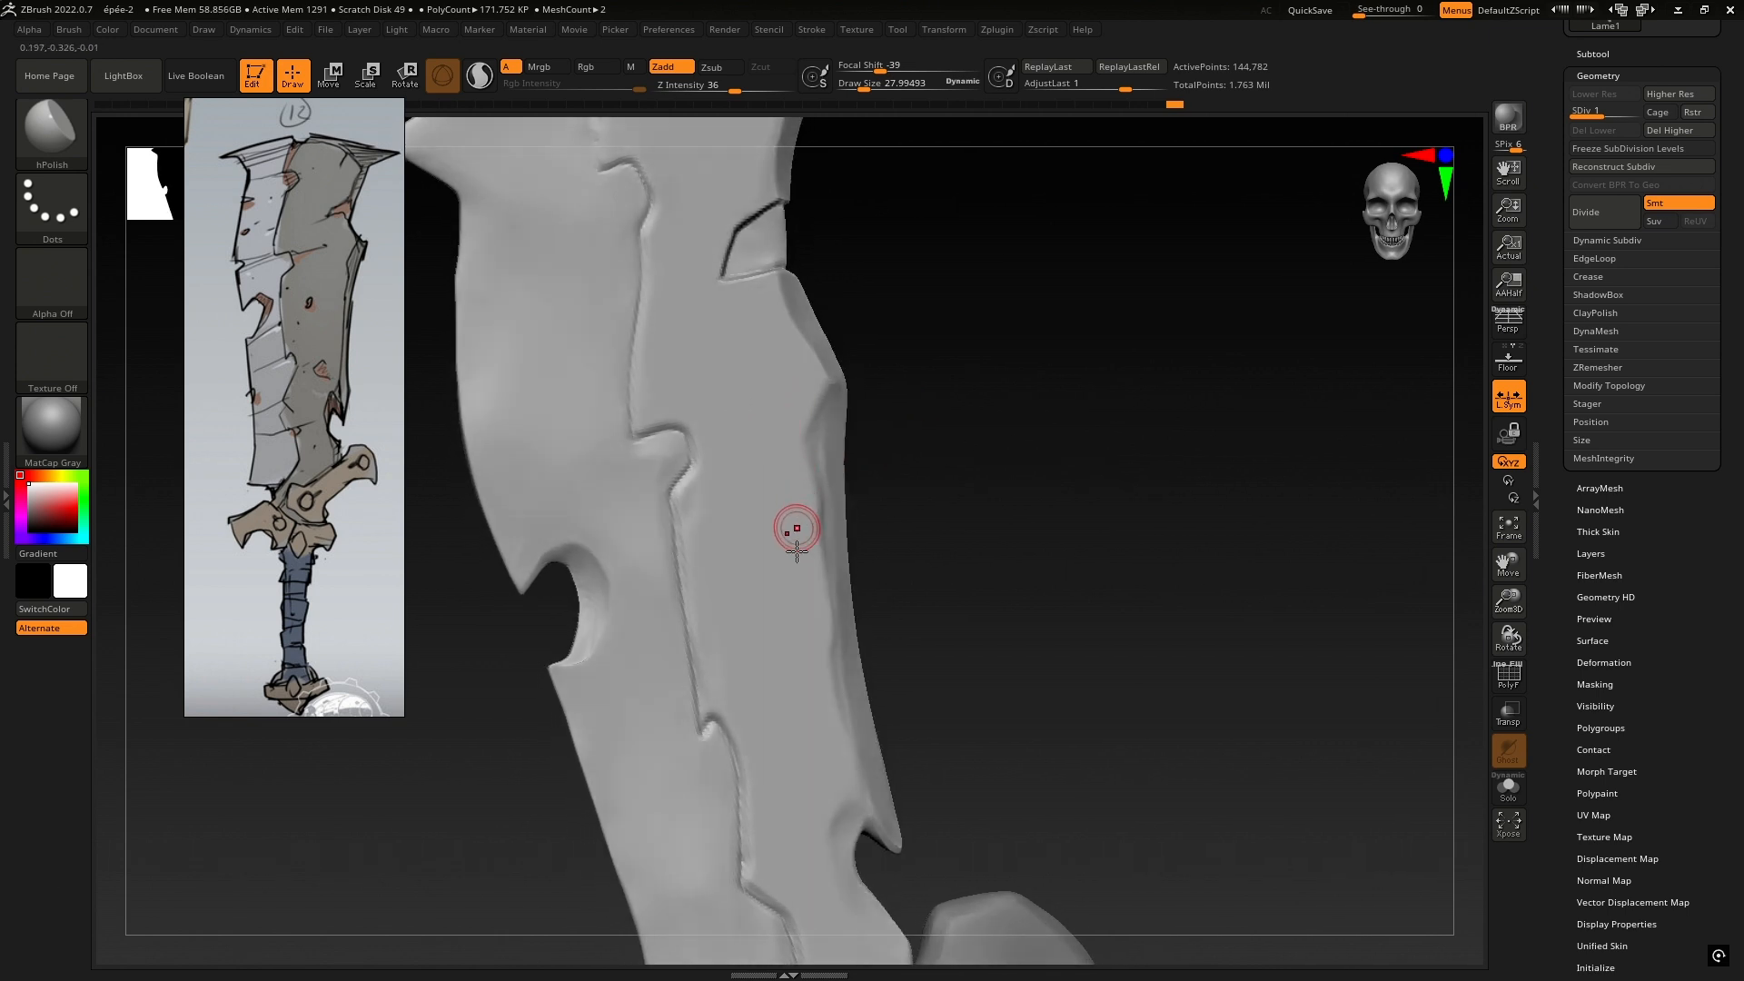
Switch to the ClayBuildup brush and try a stroke on the blade's broad face, undoing it
{"action": "right_click_drag", "start_coordinate": [800, 542], "coordinate": [919, 528], "text": "ctrl"}
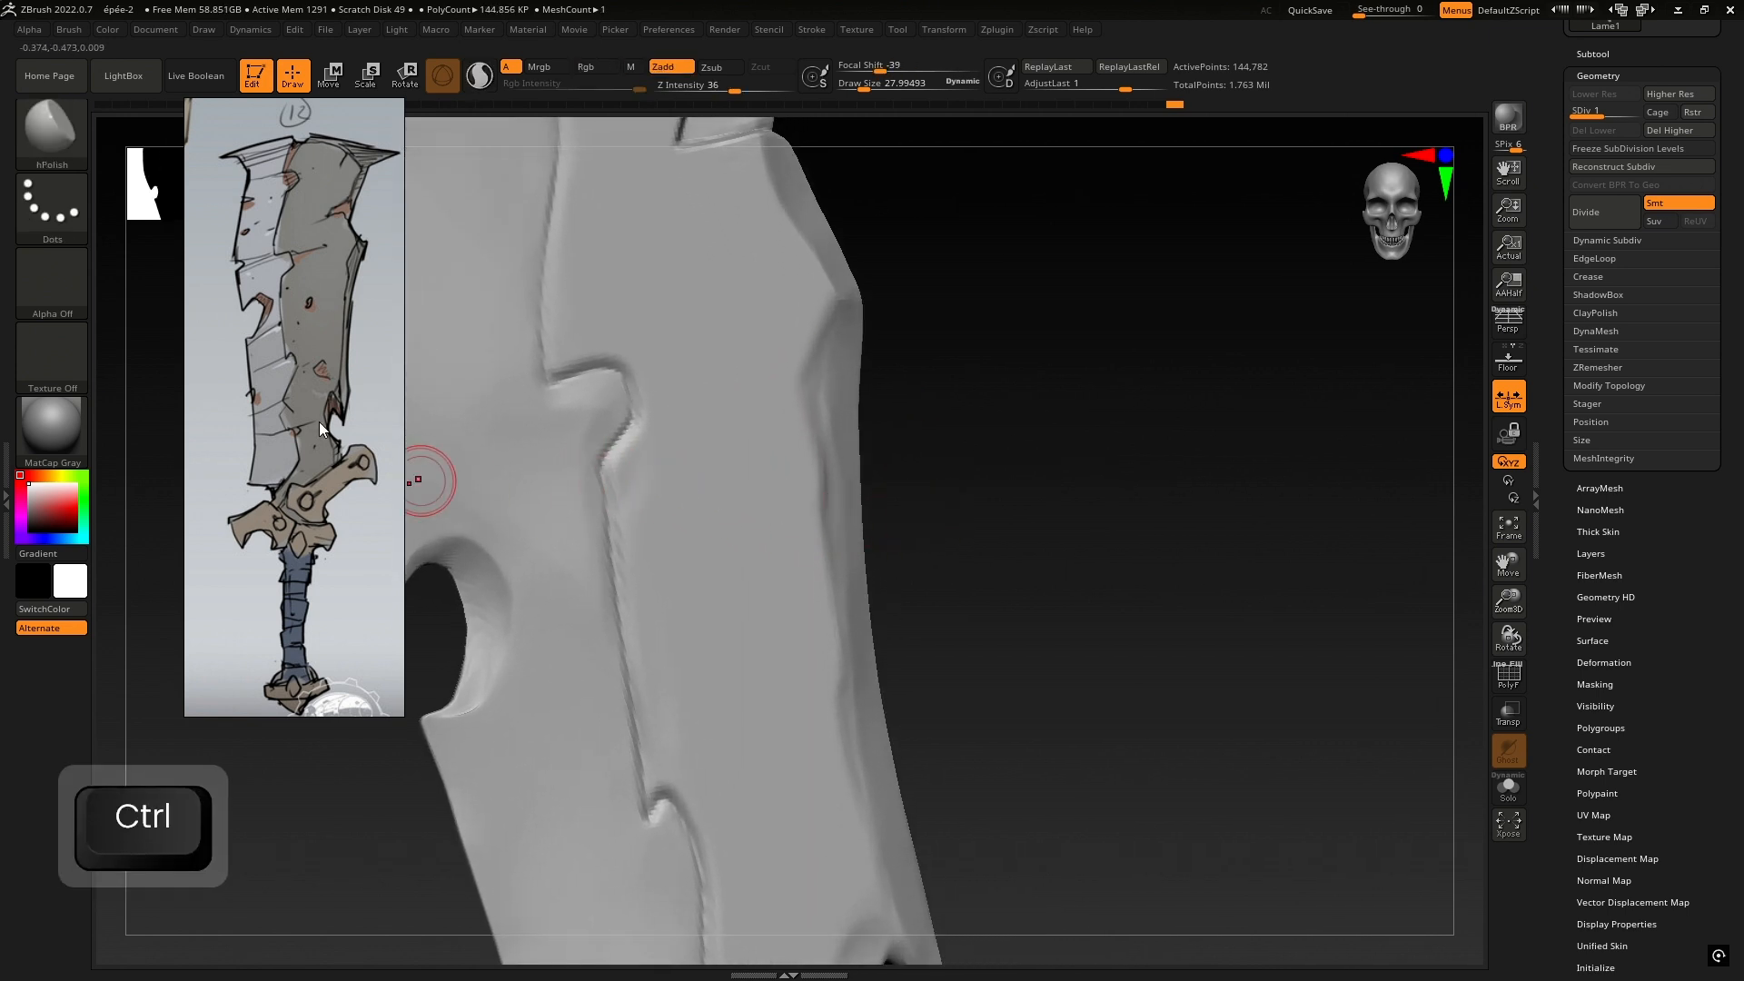
{"action": "key", "text": "1"}
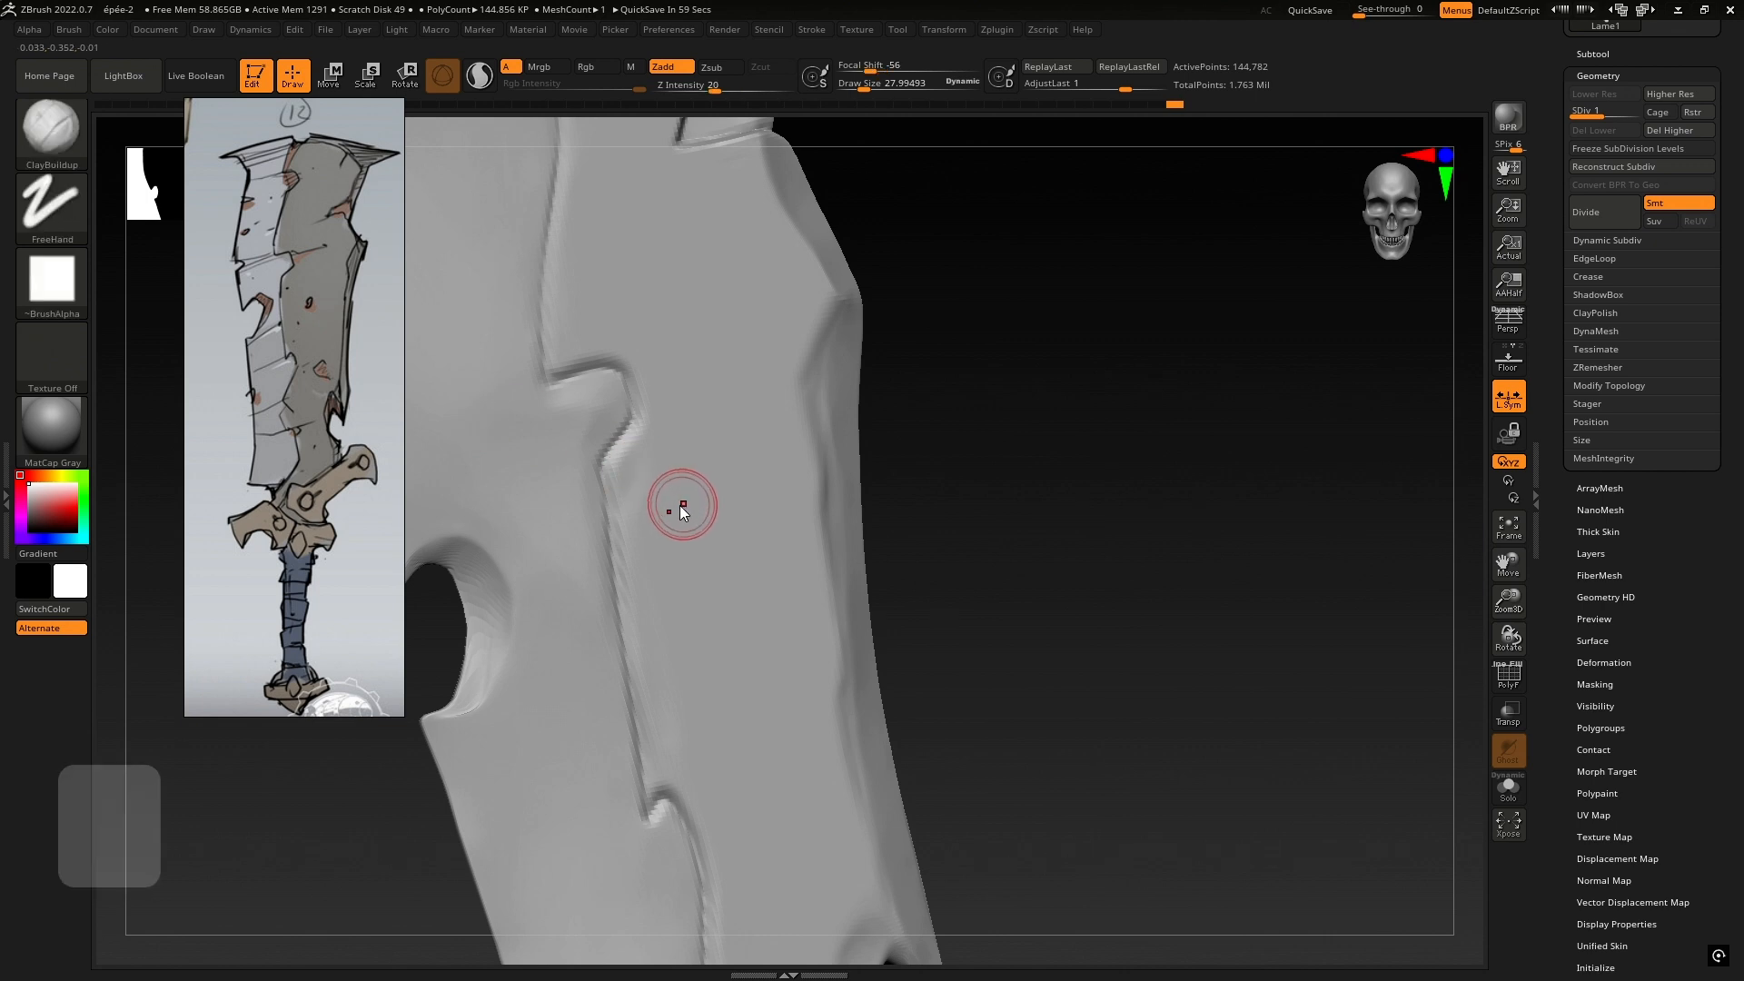
{"action": "mouse_move", "coordinate": [871, 582]}
{"action": "right_mouse_down", "text": "alt"}
{"action": "mouse_move", "coordinate": [1027, 417]}
{"action": "mouse_move", "coordinate": [985, 479]}
{"action": "mouse_move", "coordinate": [1008, 460]}
{"action": "mouse_move", "coordinate": [863, 449]}
{"action": "right_mouse_up", "text": "alt"}
{"action": "right_click_drag", "start_coordinate": [862, 519], "coordinate": [795, 520]}
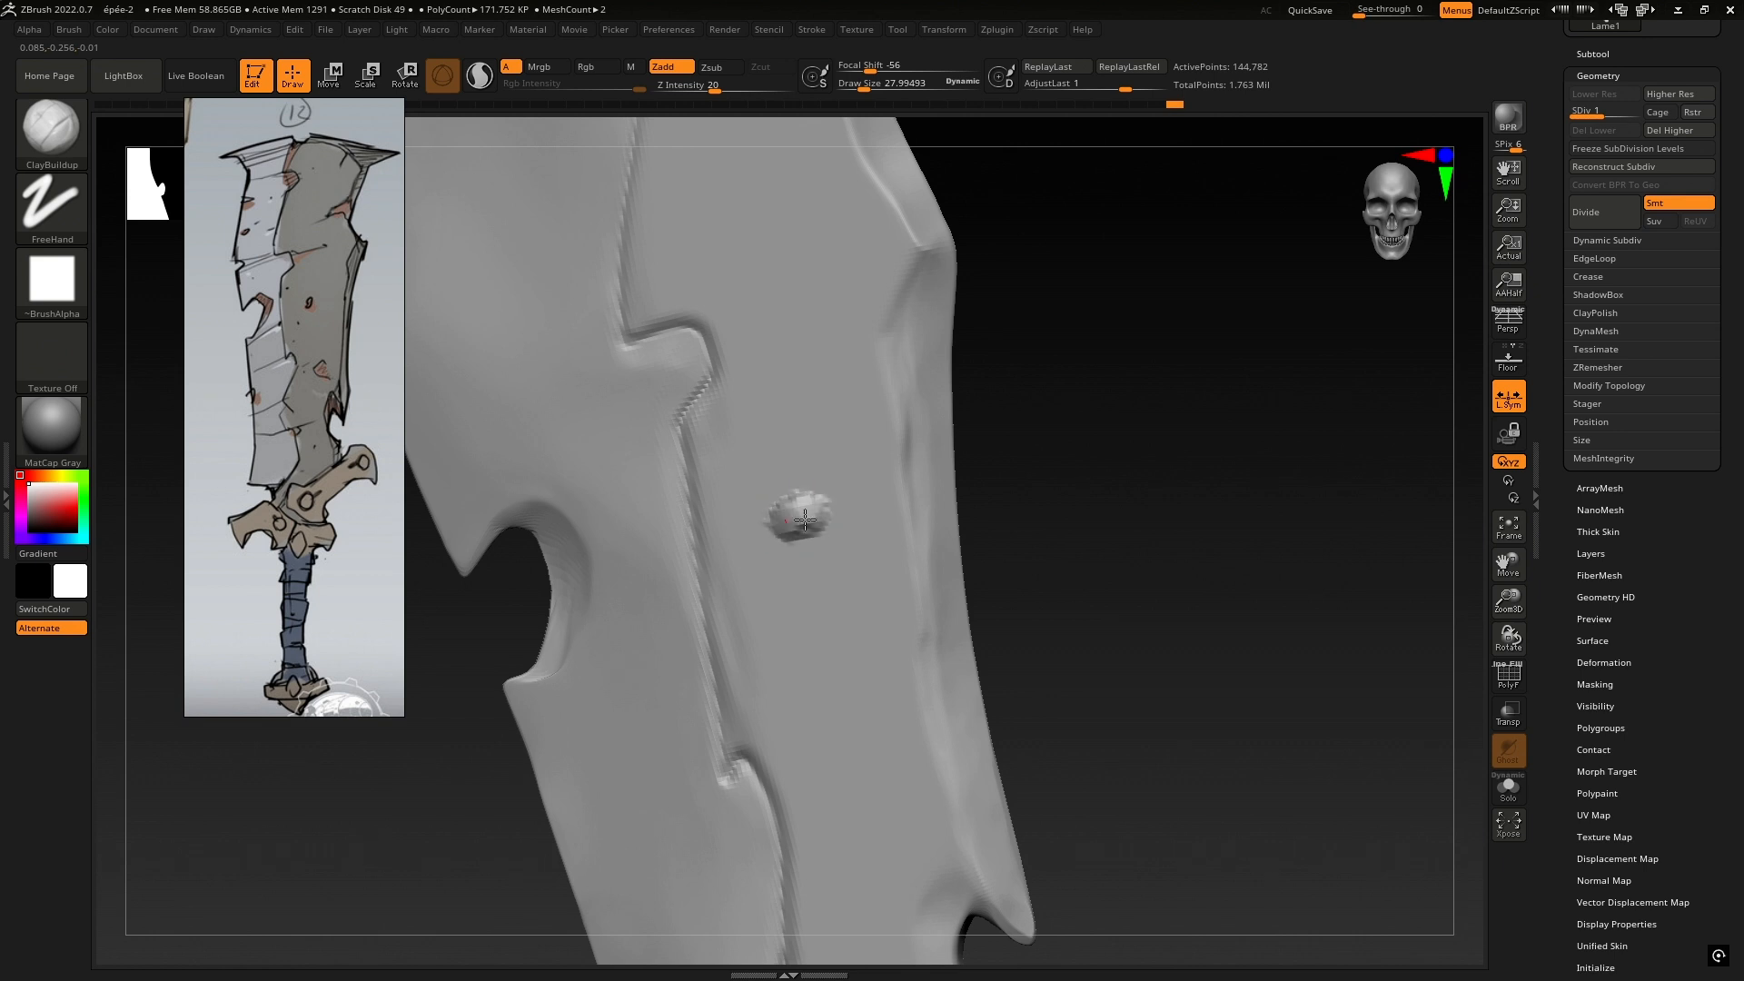
{"action": "key", "text": "ctrl+z"}
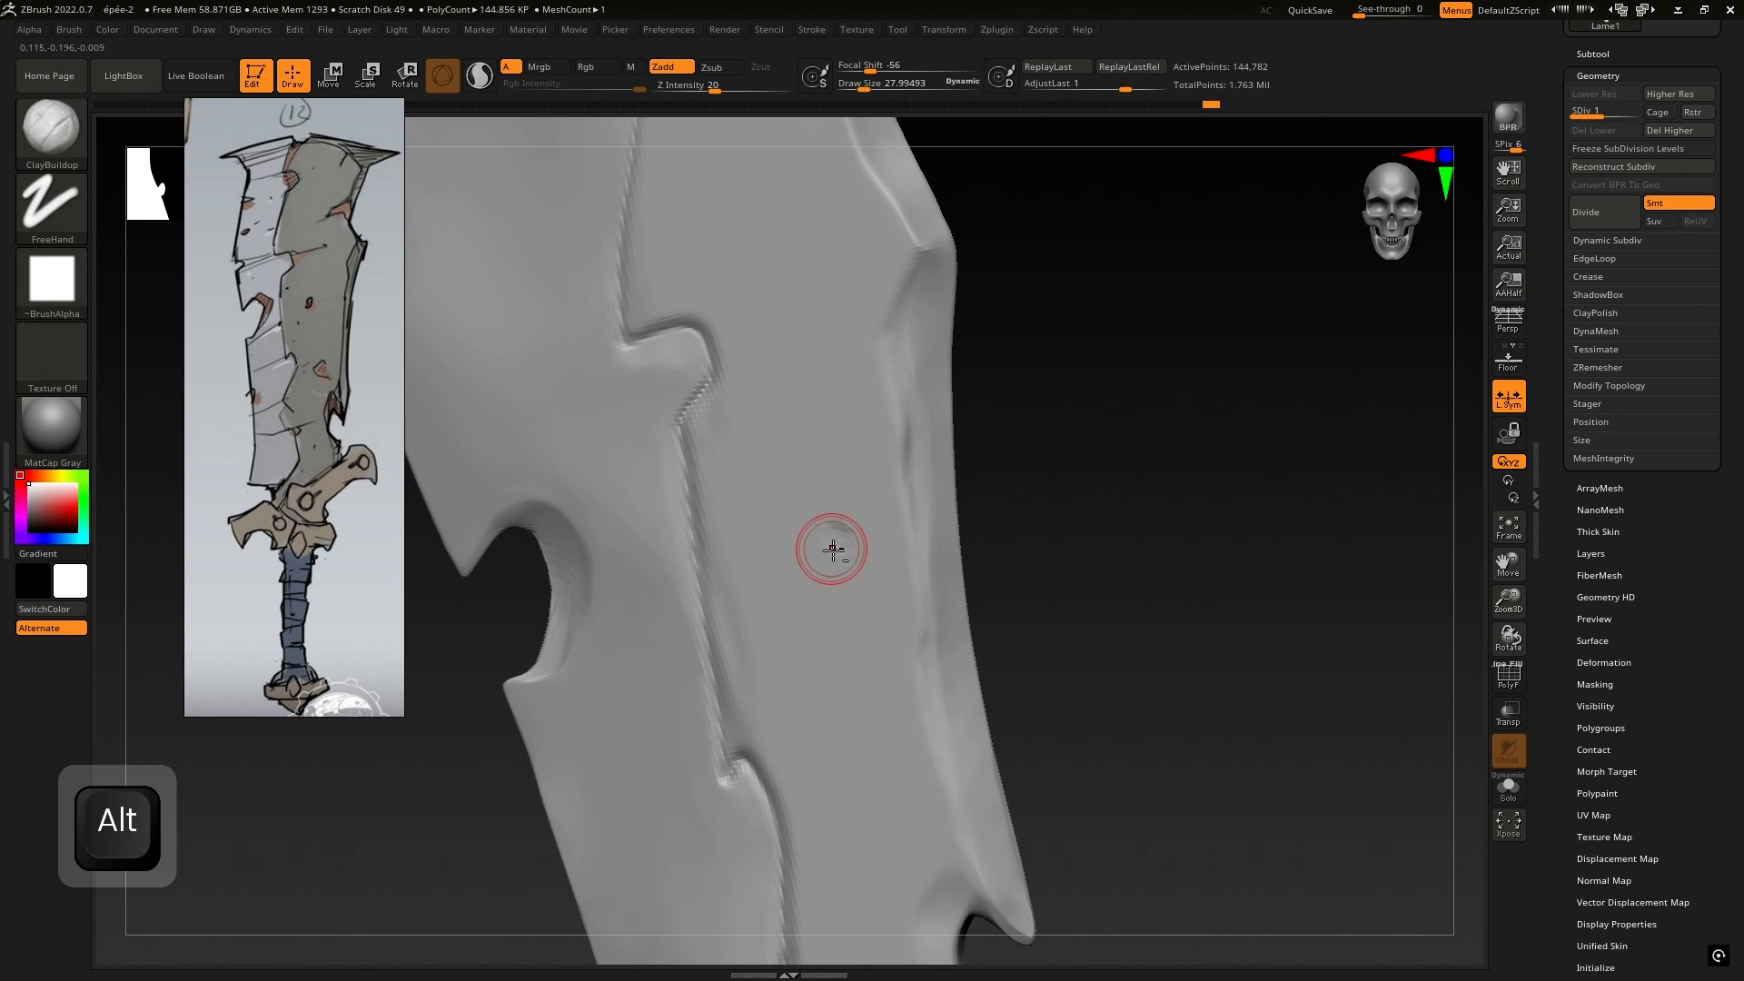
Reduce the draw size to about 13 and carve two small pits into the broad face between the seam and the bevel
{"action": "key", "text": "space"}
{"action": "key", "text": "alt"}
{"action": "right_click_drag", "start_coordinate": [779, 351], "coordinate": [700, 468]}
{"action": "key", "text": "space"}
{"action": "left_click_drag", "start_coordinate": [720, 462], "coordinate": [683, 410]}
{"action": "key", "text": "ctrl+z"}
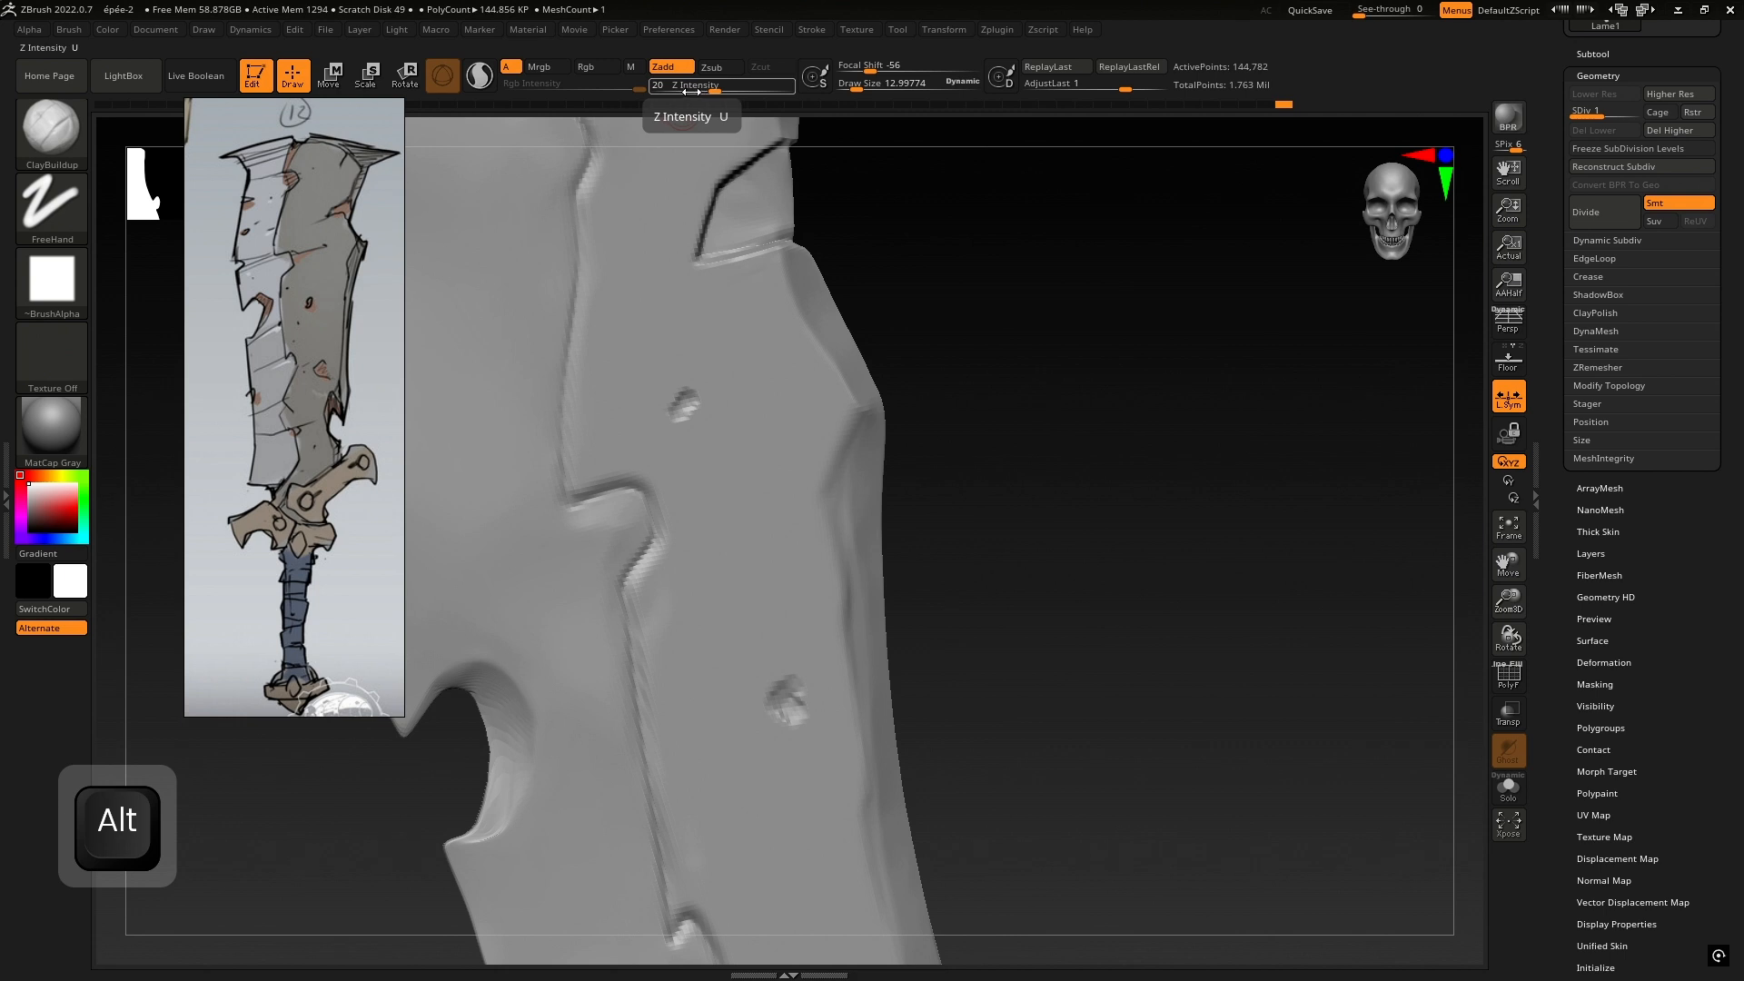
Try carving a deeper pit above the upper one with Z Intensity at 100, and undo it
{"action": "left_click", "coordinate": [754, 84], "text": "alt"}
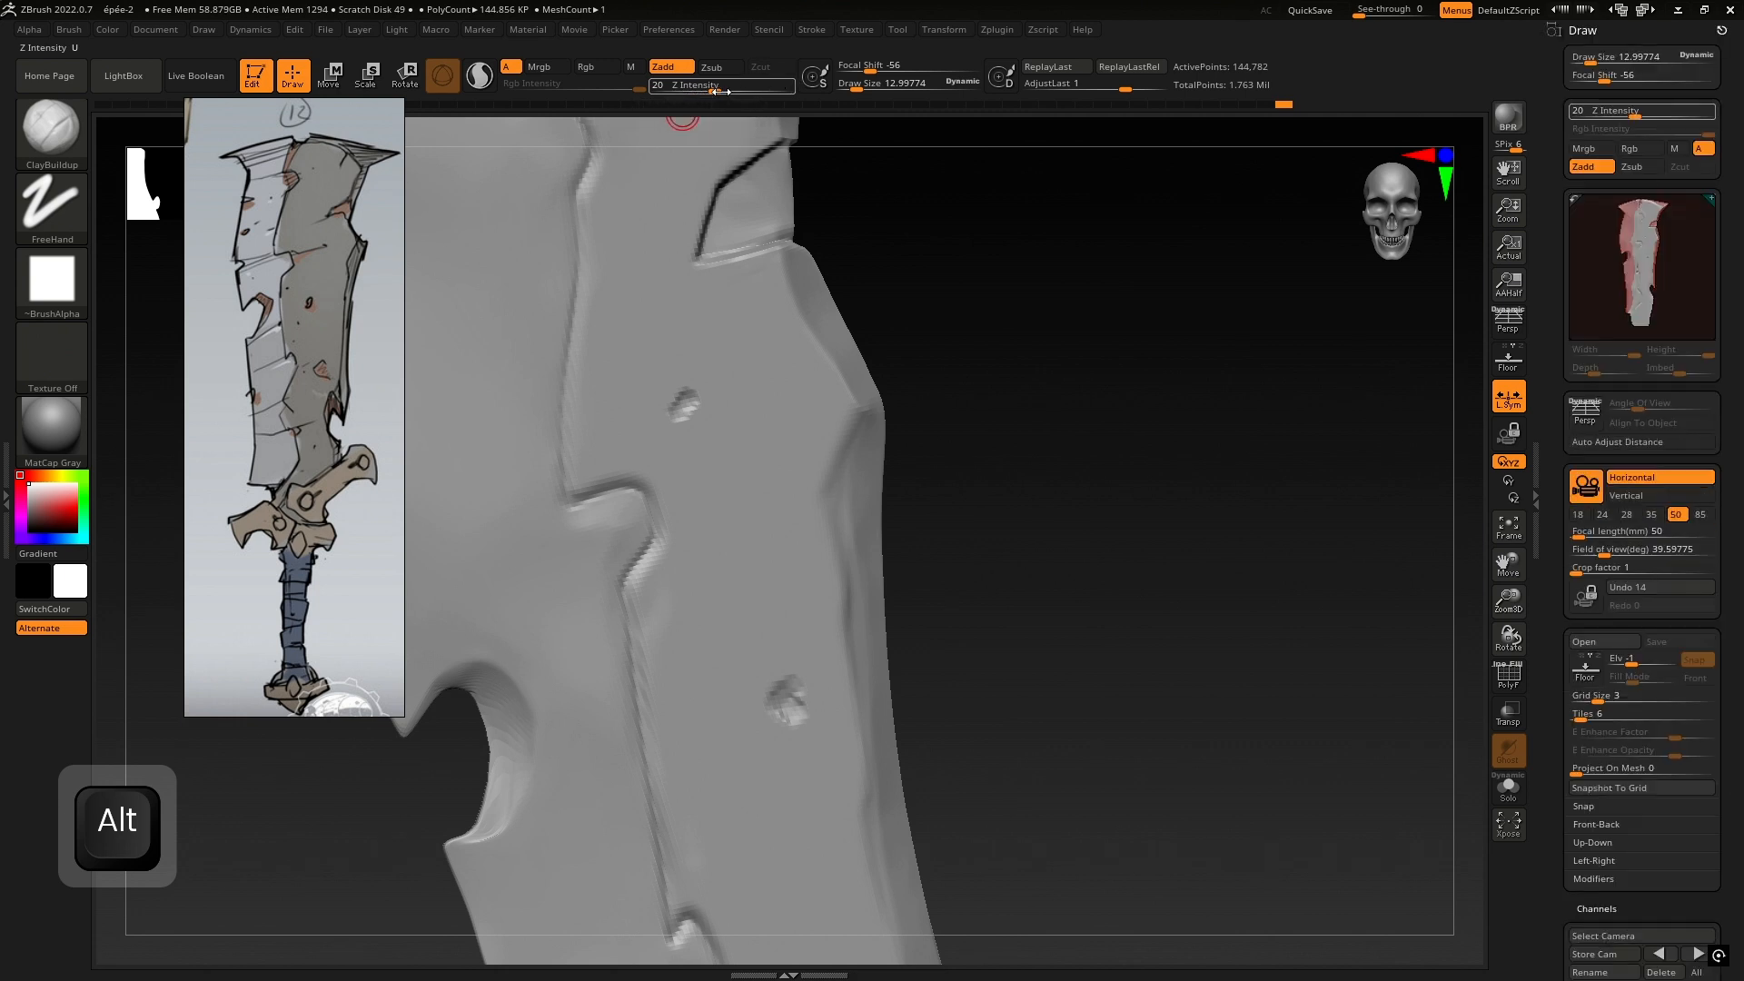
{"action": "left_click_drag", "start_coordinate": [720, 92], "coordinate": [831, 82]}
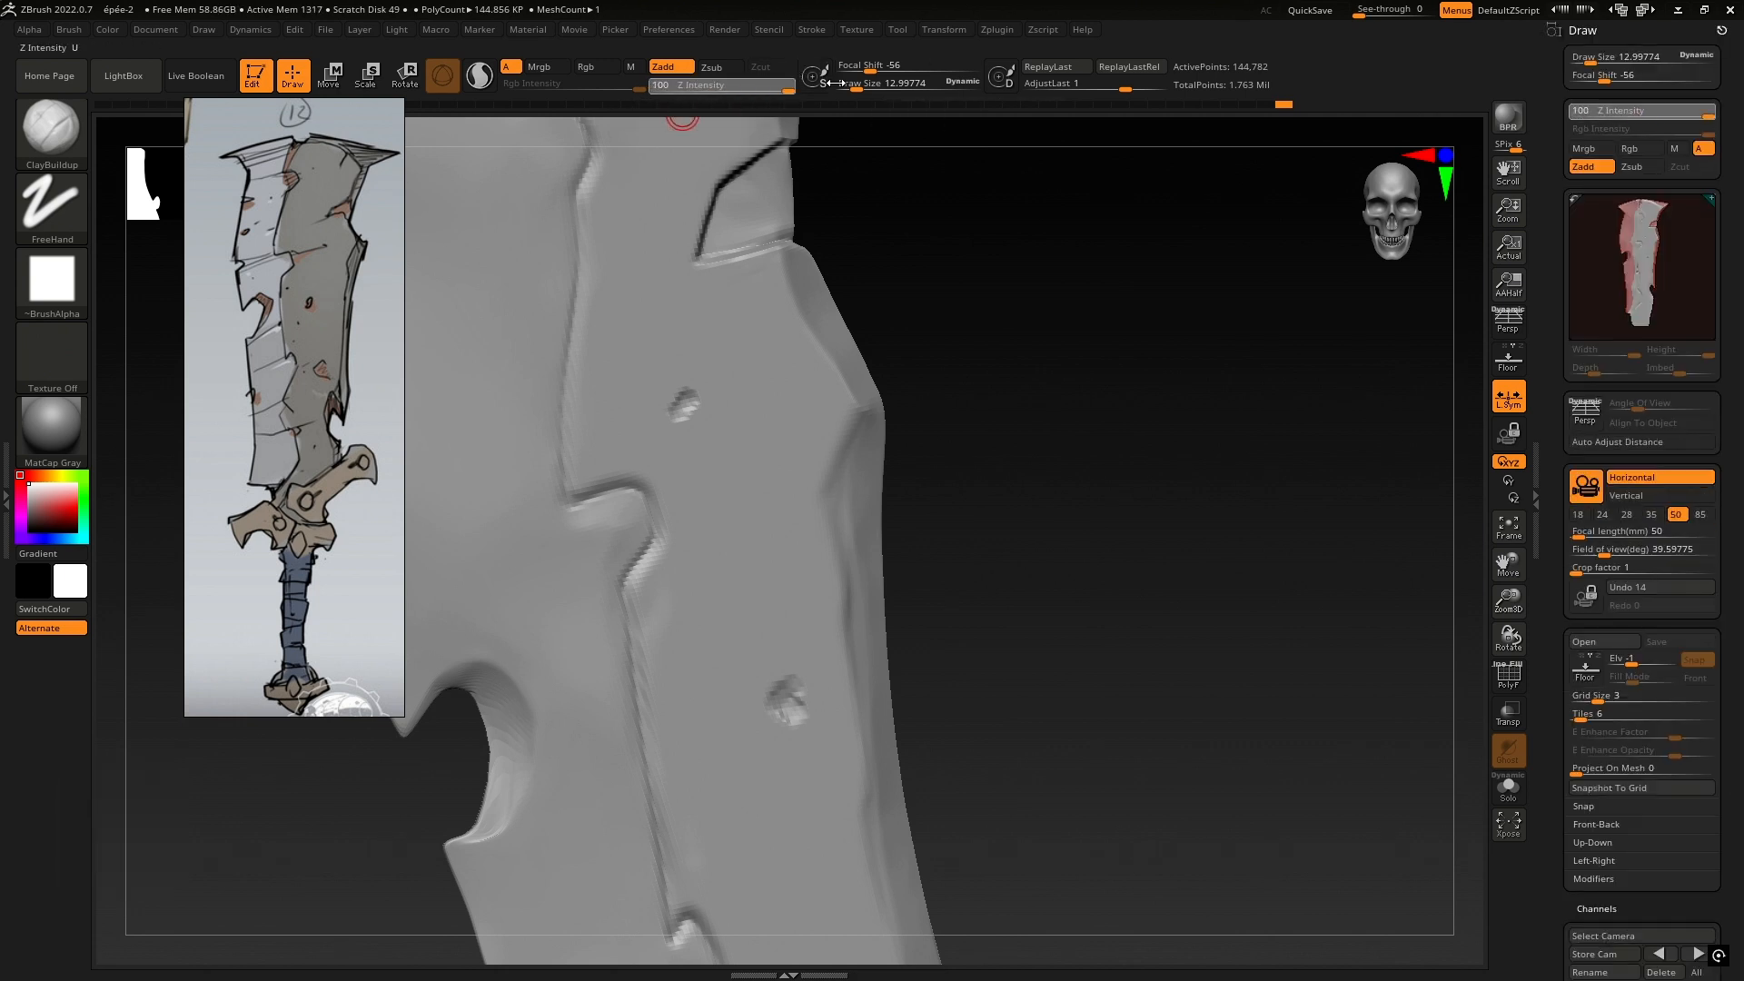
{"action": "left_click", "coordinate": [675, 362], "text": "alt"}
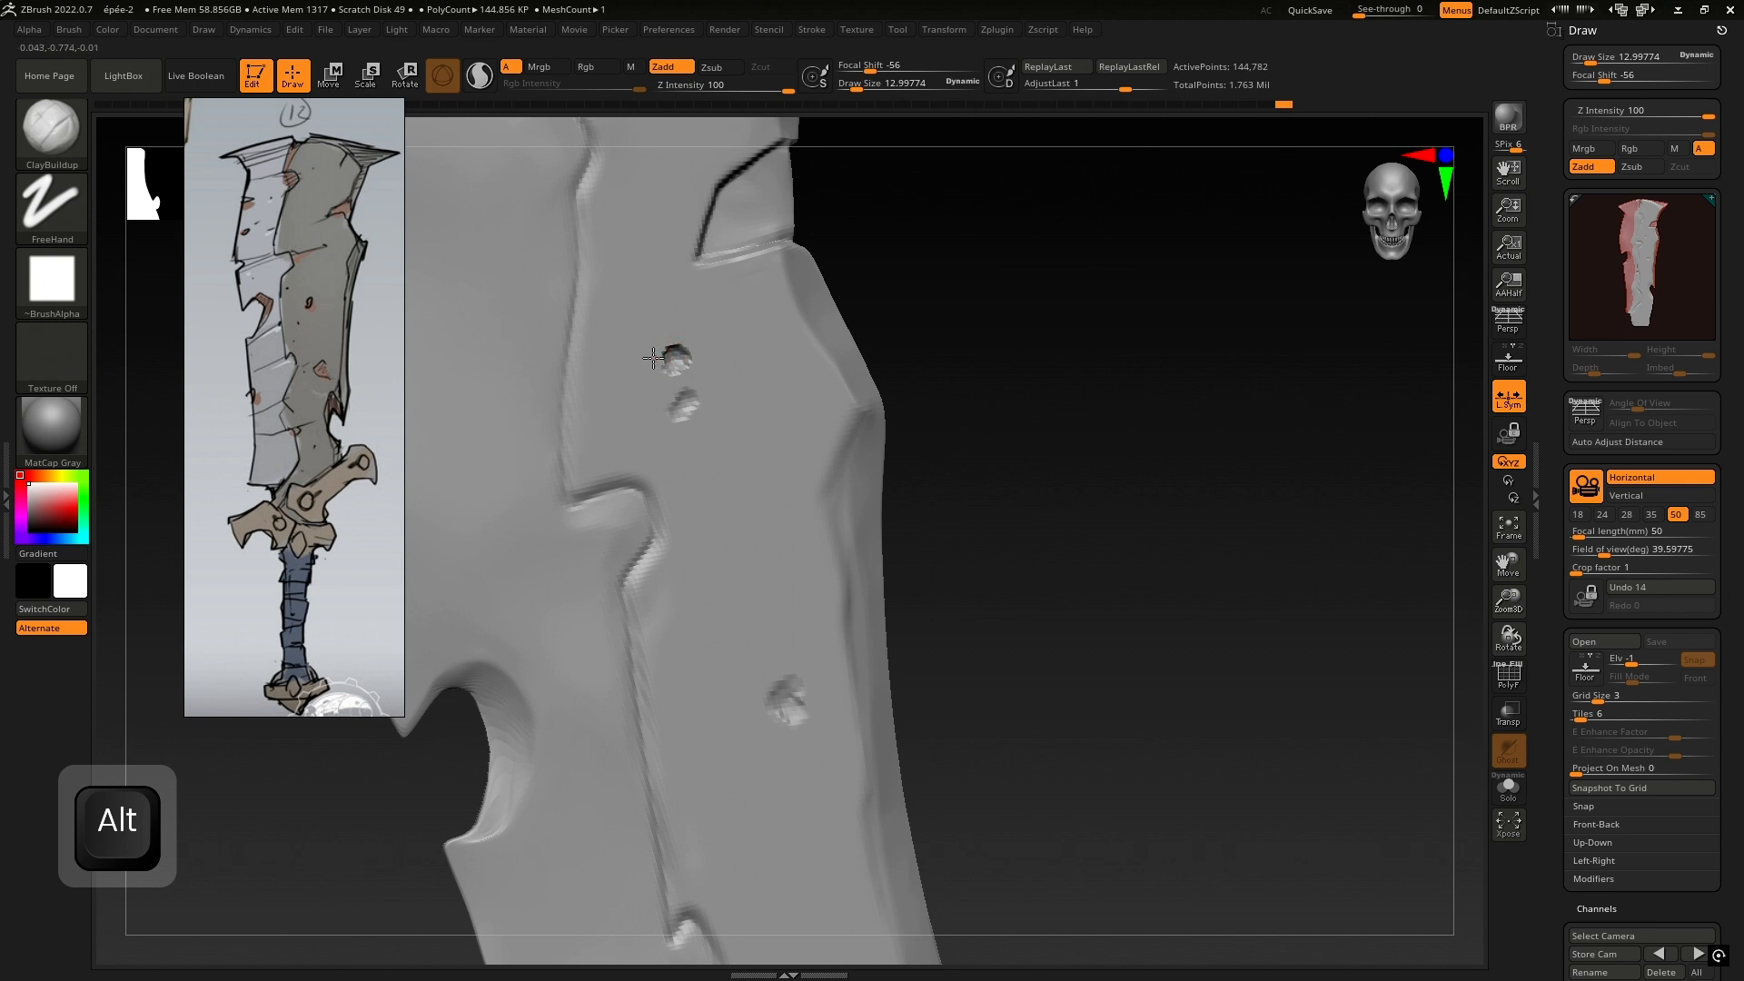
{"action": "left_click_drag", "start_coordinate": [917, 259], "coordinate": [817, 264]}
{"action": "key", "text": "ctrl+z"}
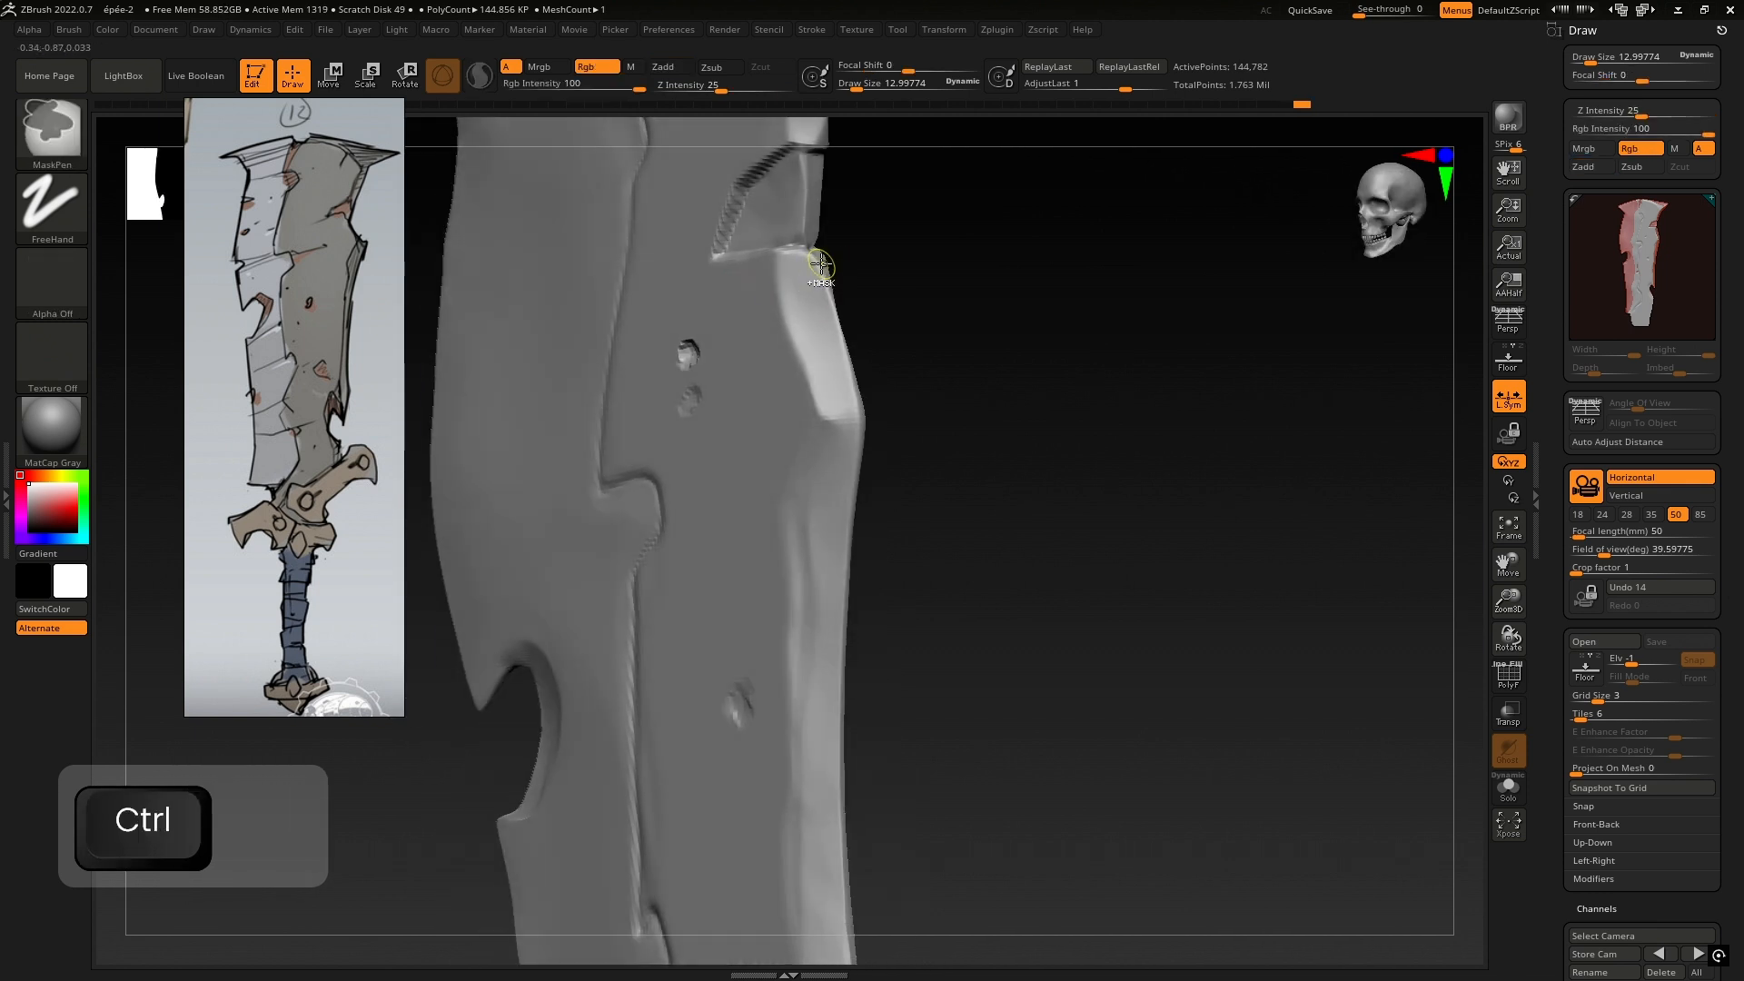
{"action": "key", "text": "ctrl+z"}
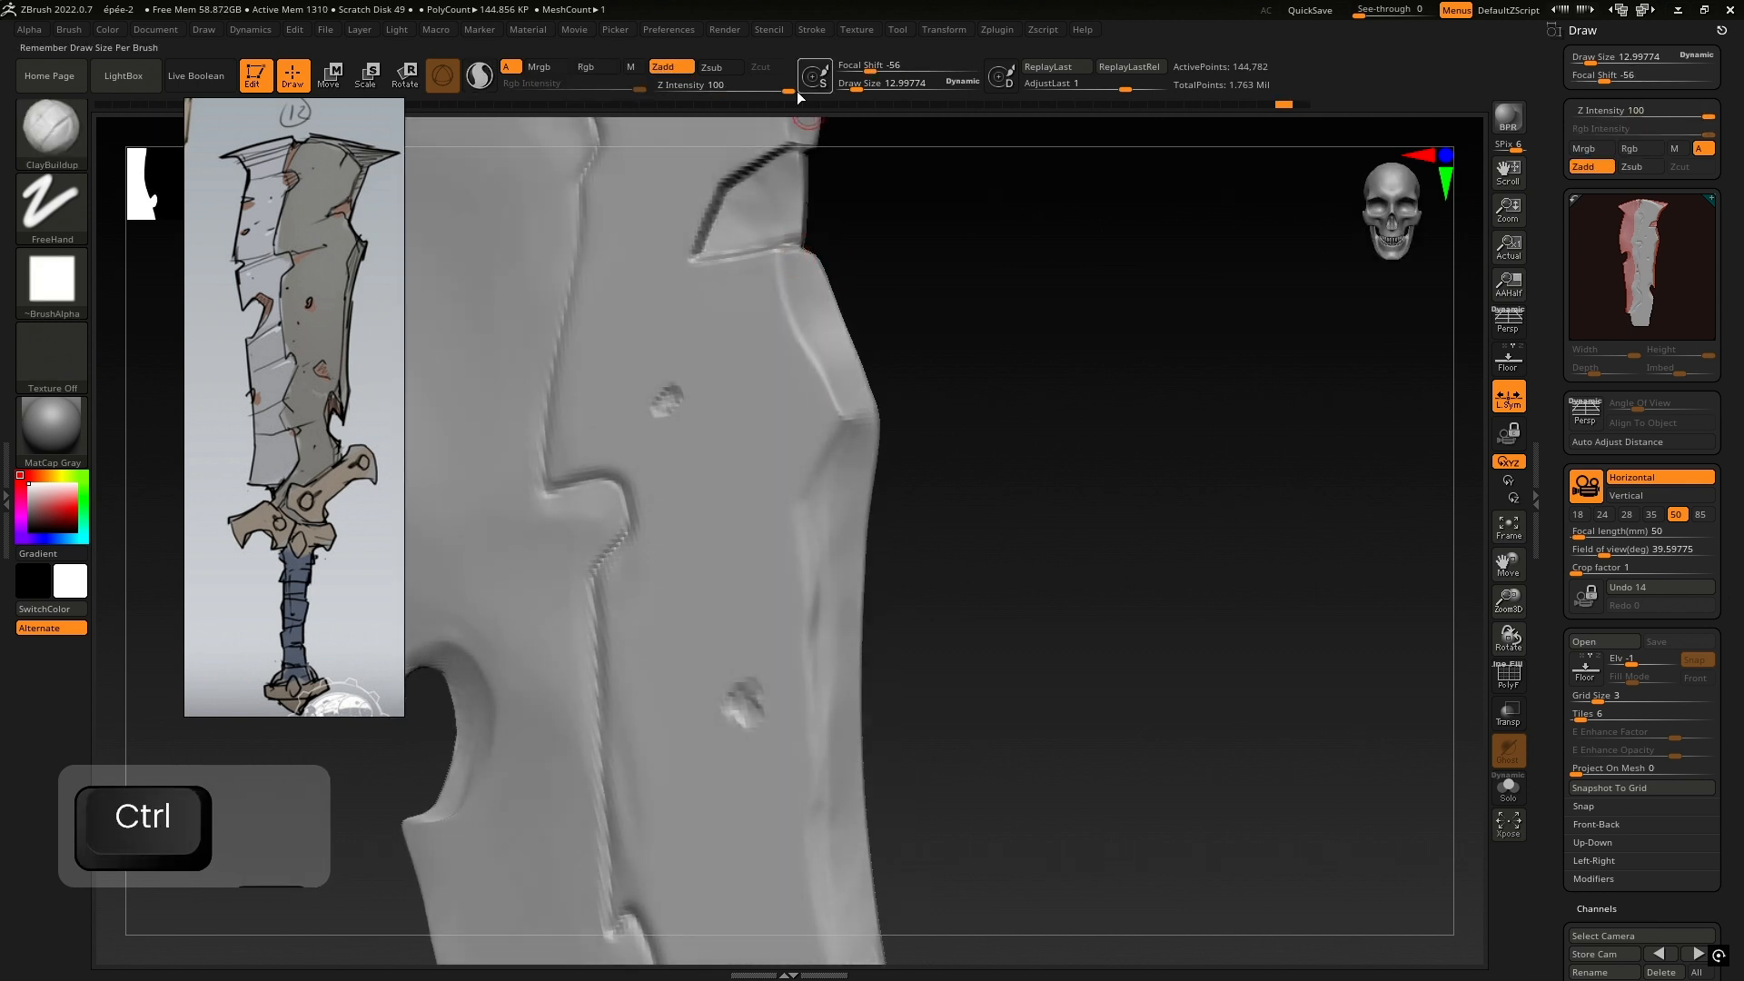
Set the ClayBuildup Z Intensity to 36 and carve the upper pit deeper
{"action": "left_click_drag", "start_coordinate": [798, 91], "coordinate": [756, 87]}
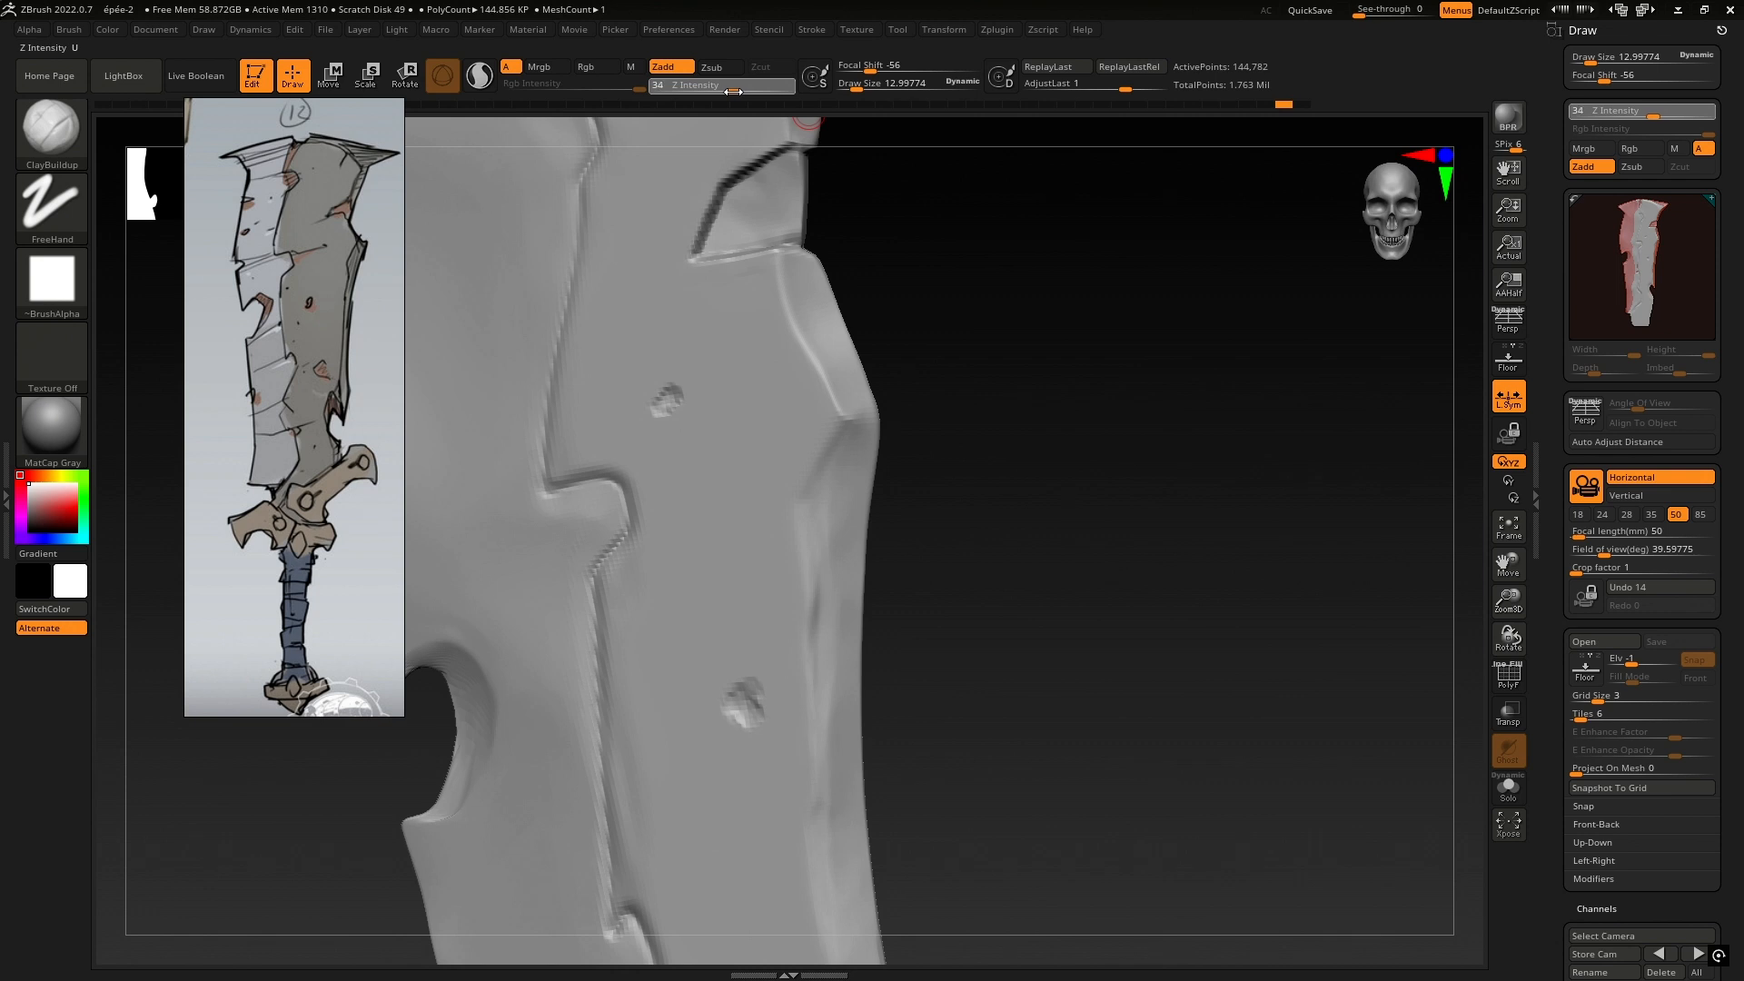
{"action": "left_click_drag", "start_coordinate": [734, 91], "coordinate": [736, 91]}
{"action": "mouse_move", "coordinate": [917, 291]}
{"action": "left_mouse_down"}
{"action": "mouse_move", "coordinate": [963, 291]}
{"action": "mouse_move", "coordinate": [941, 290]}
{"action": "left_mouse_up"}
{"action": "key", "text": "alt"}
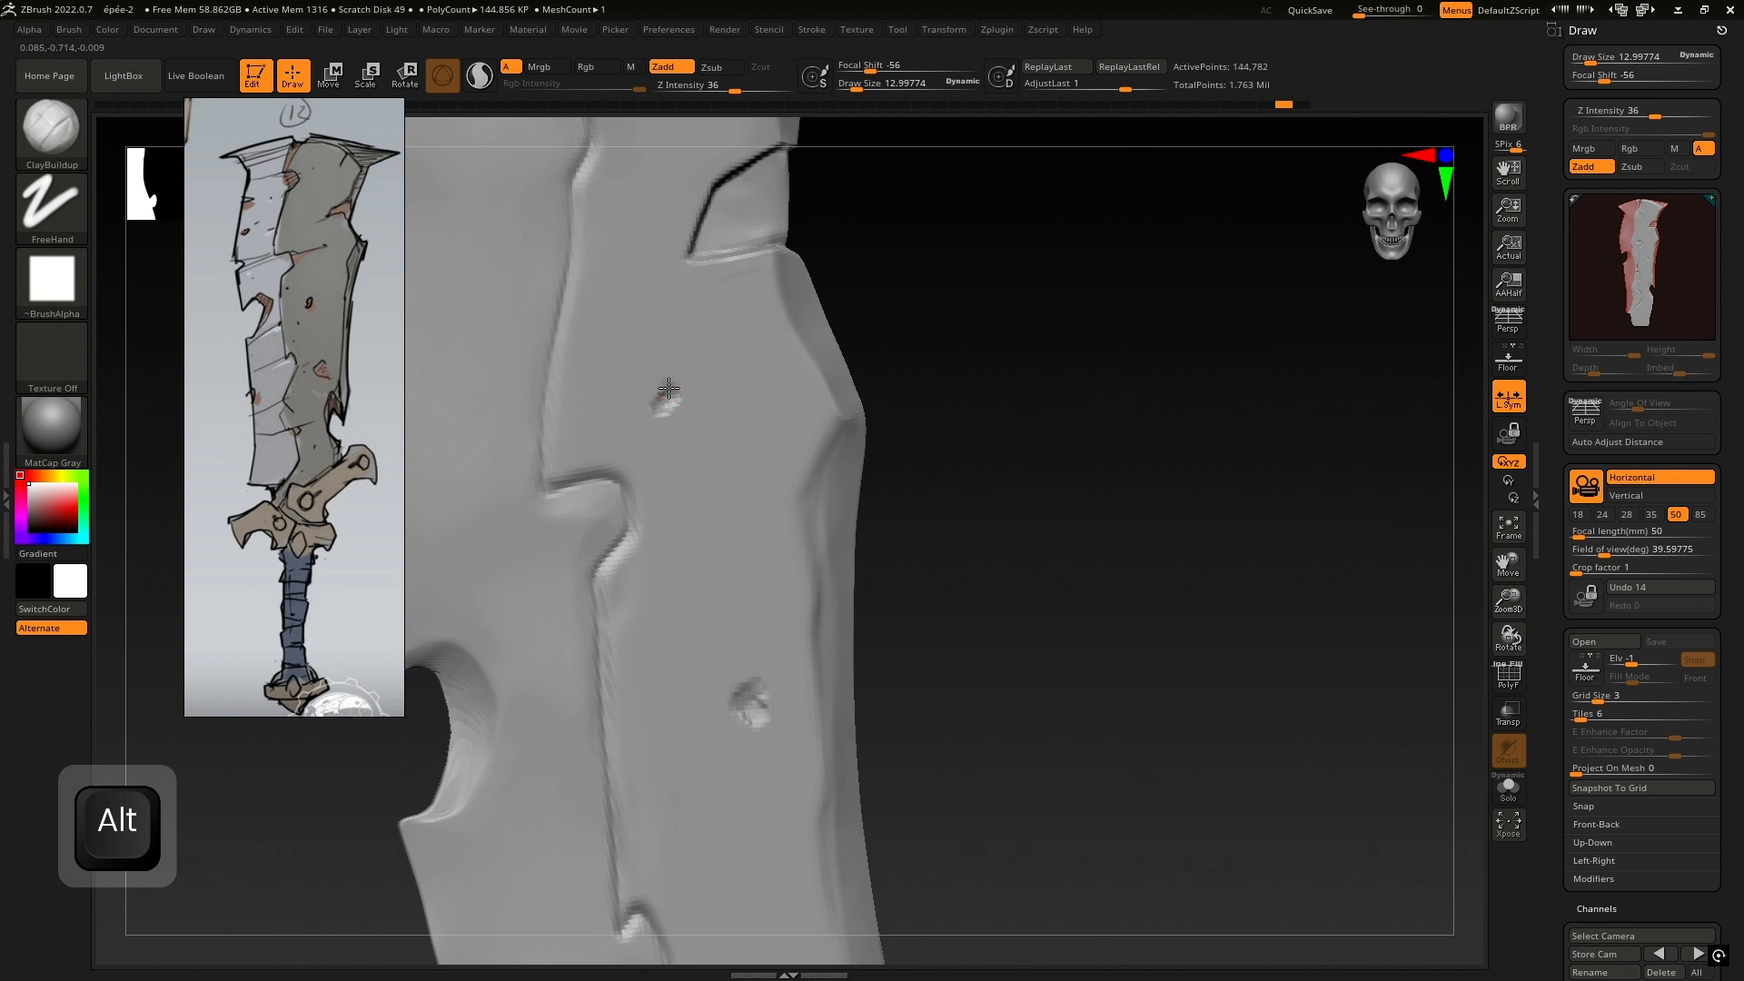
{"action": "mouse_move", "coordinate": [672, 361]}
{"action": "right_mouse_down", "text": "alt"}
{"action": "mouse_move", "coordinate": [716, 366]}
{"action": "mouse_move", "coordinate": [826, 446]}
{"action": "right_mouse_up", "text": "alt"}
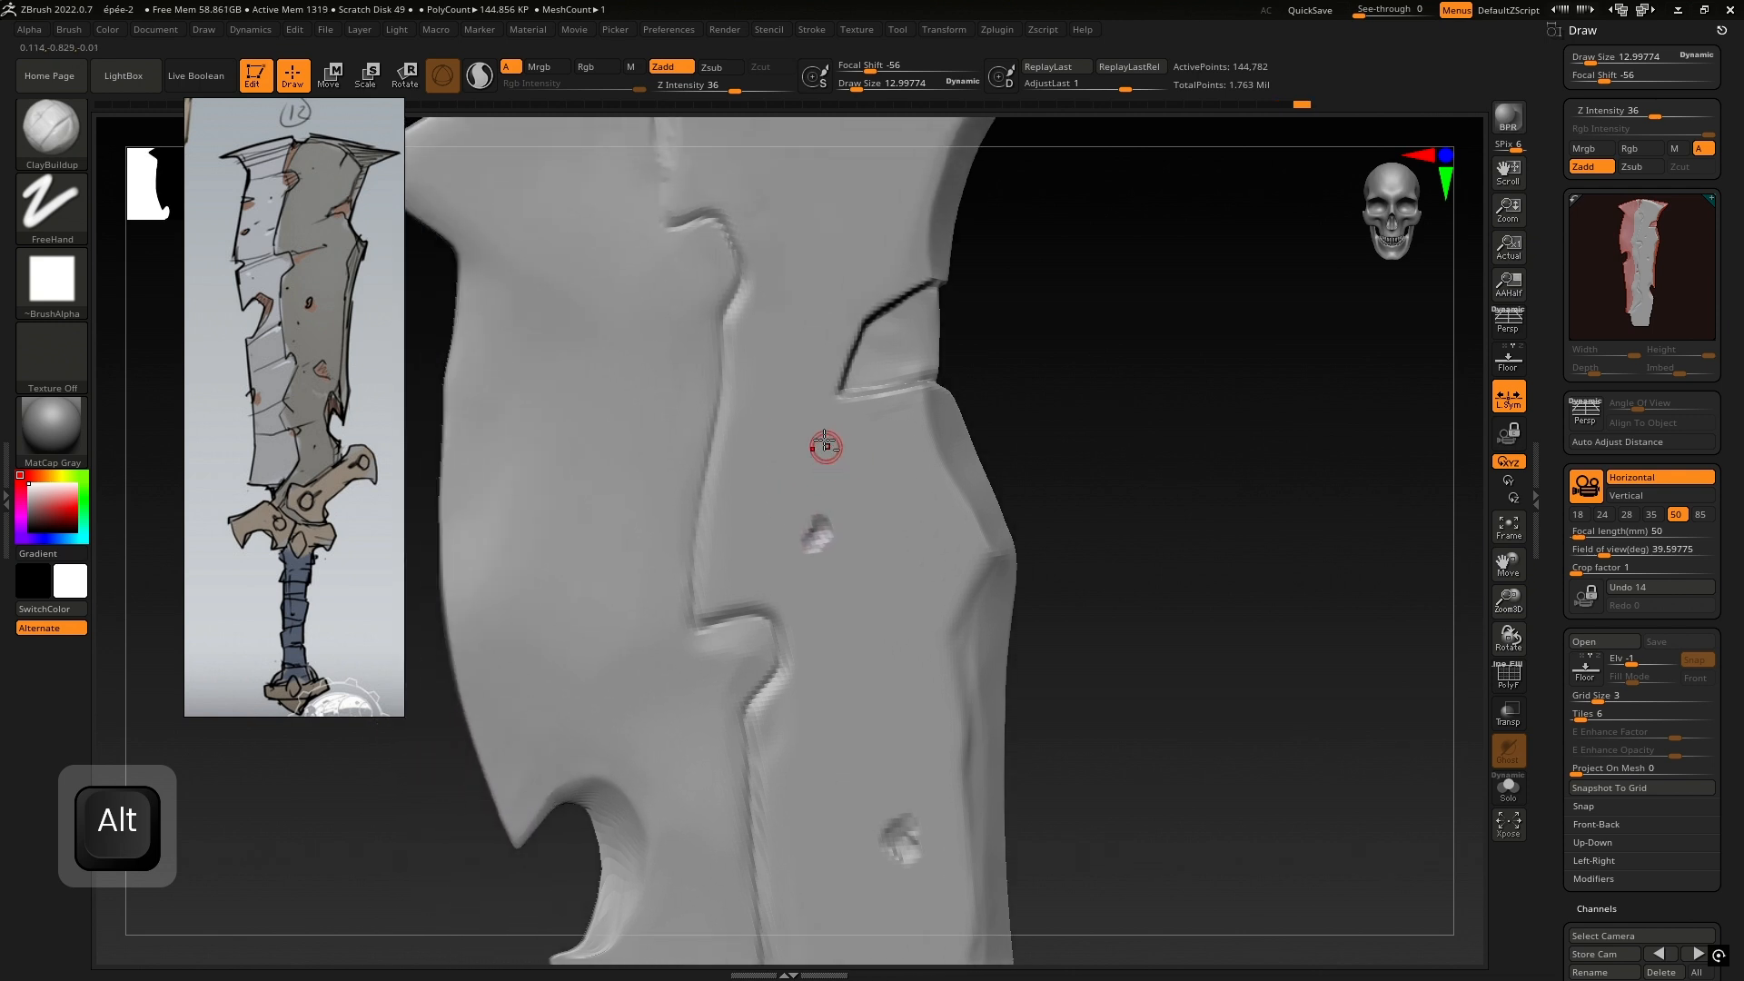
{"action": "right_click_drag", "start_coordinate": [831, 300], "coordinate": [804, 364], "text": "alt"}
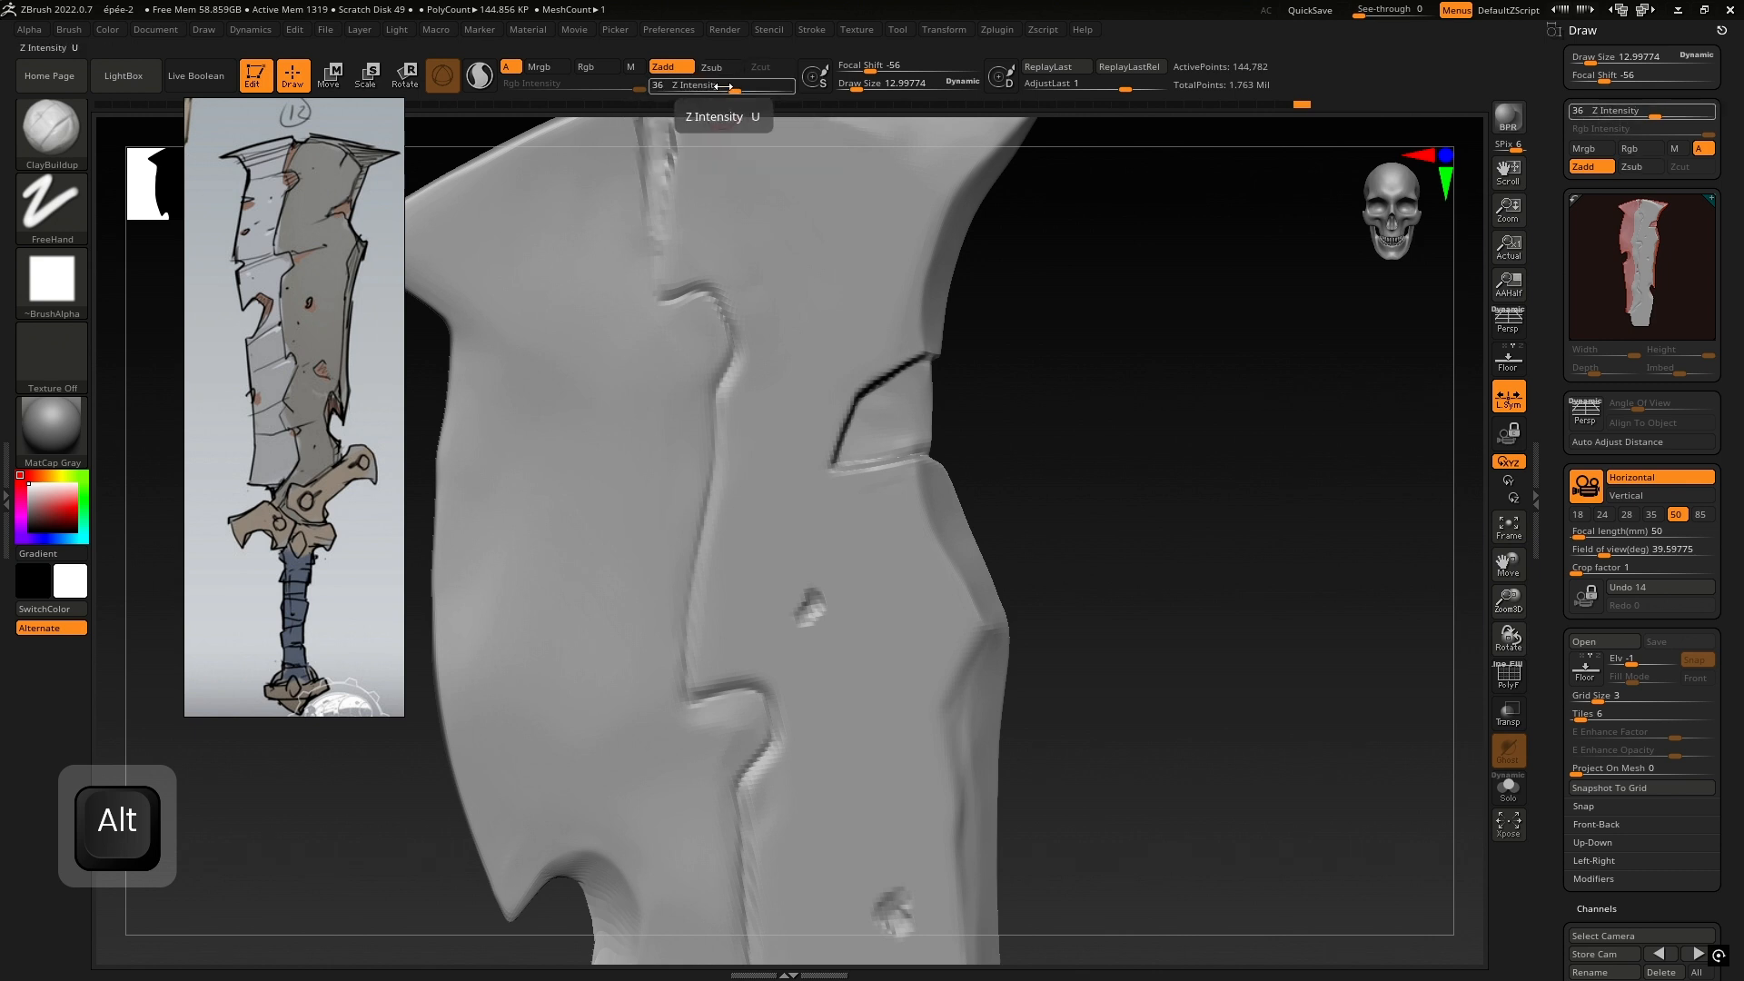
{"action": "left_click", "coordinate": [674, 84]}
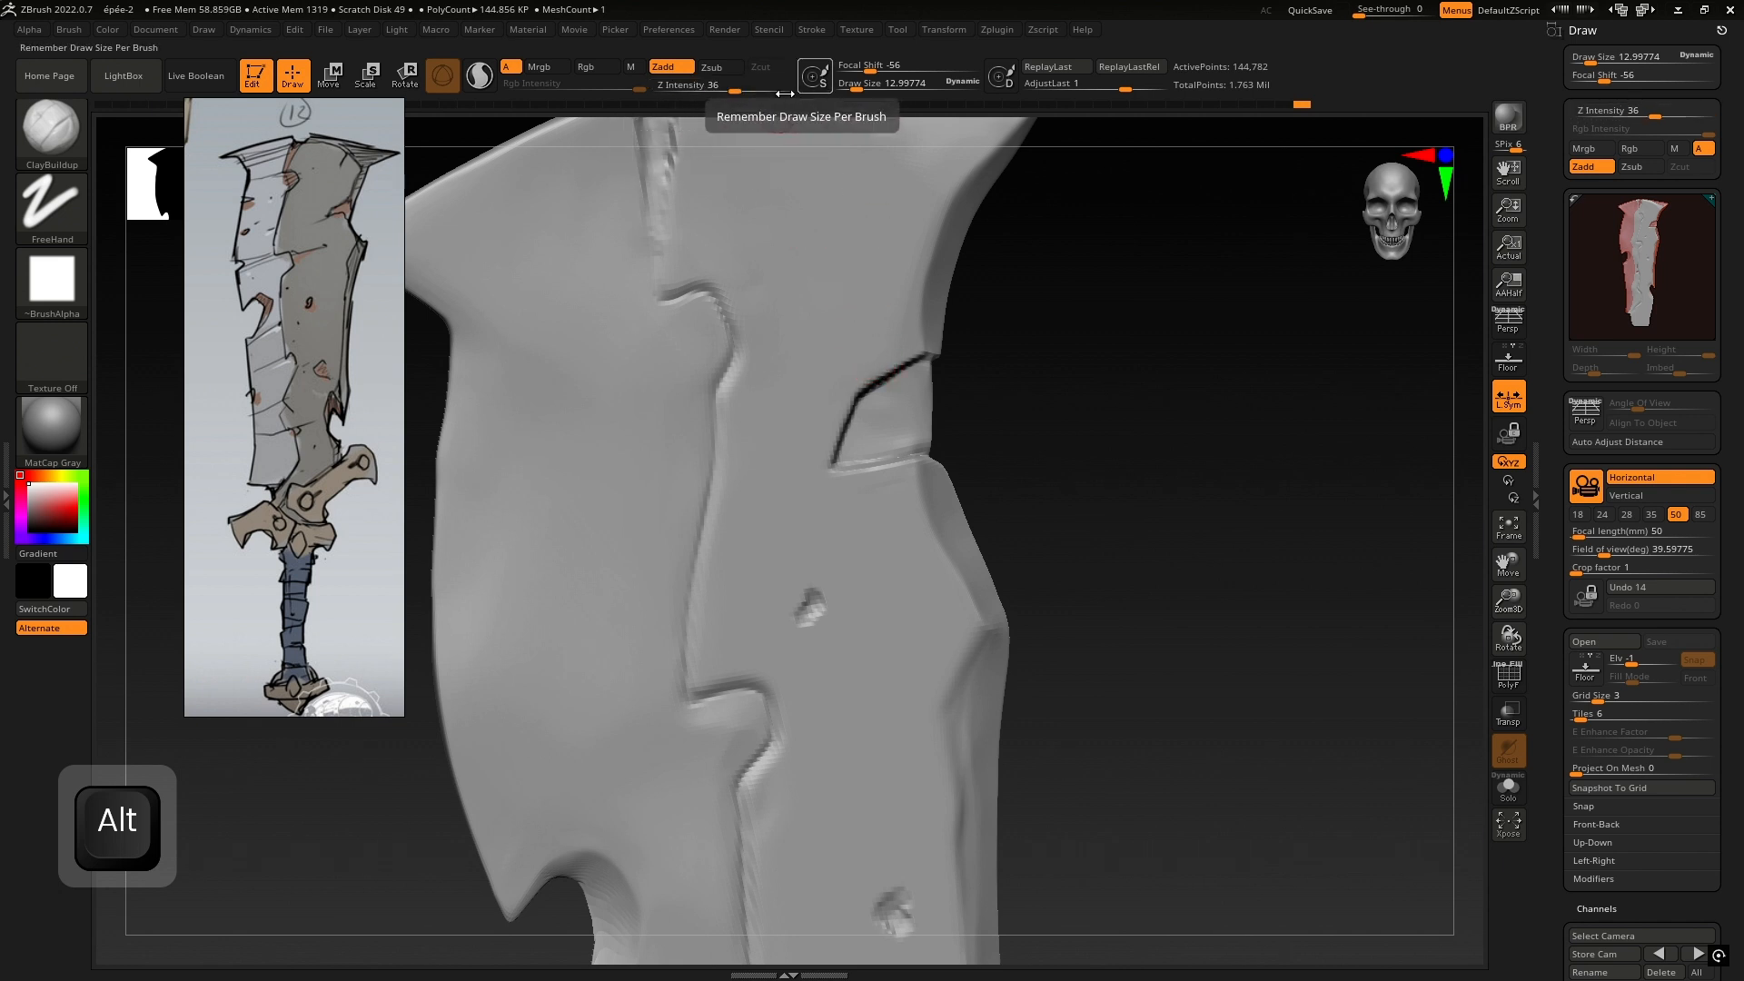
Switch to DamStandard with a draw size of about 16 and carve a short diagonal scratch near the blade's top end
{"action": "mouse_move", "coordinate": [825, 307]}
{"action": "right_mouse_down", "text": "alt"}
{"action": "mouse_move", "coordinate": [834, 353]}
{"action": "mouse_move", "coordinate": [870, 386]}
{"action": "right_mouse_up", "text": "alt"}
{"action": "mouse_move", "coordinate": [898, 301]}
{"action": "right_mouse_down"}
{"action": "mouse_move", "coordinate": [837, 301]}
{"action": "mouse_move", "coordinate": [845, 514]}
{"action": "right_mouse_up"}
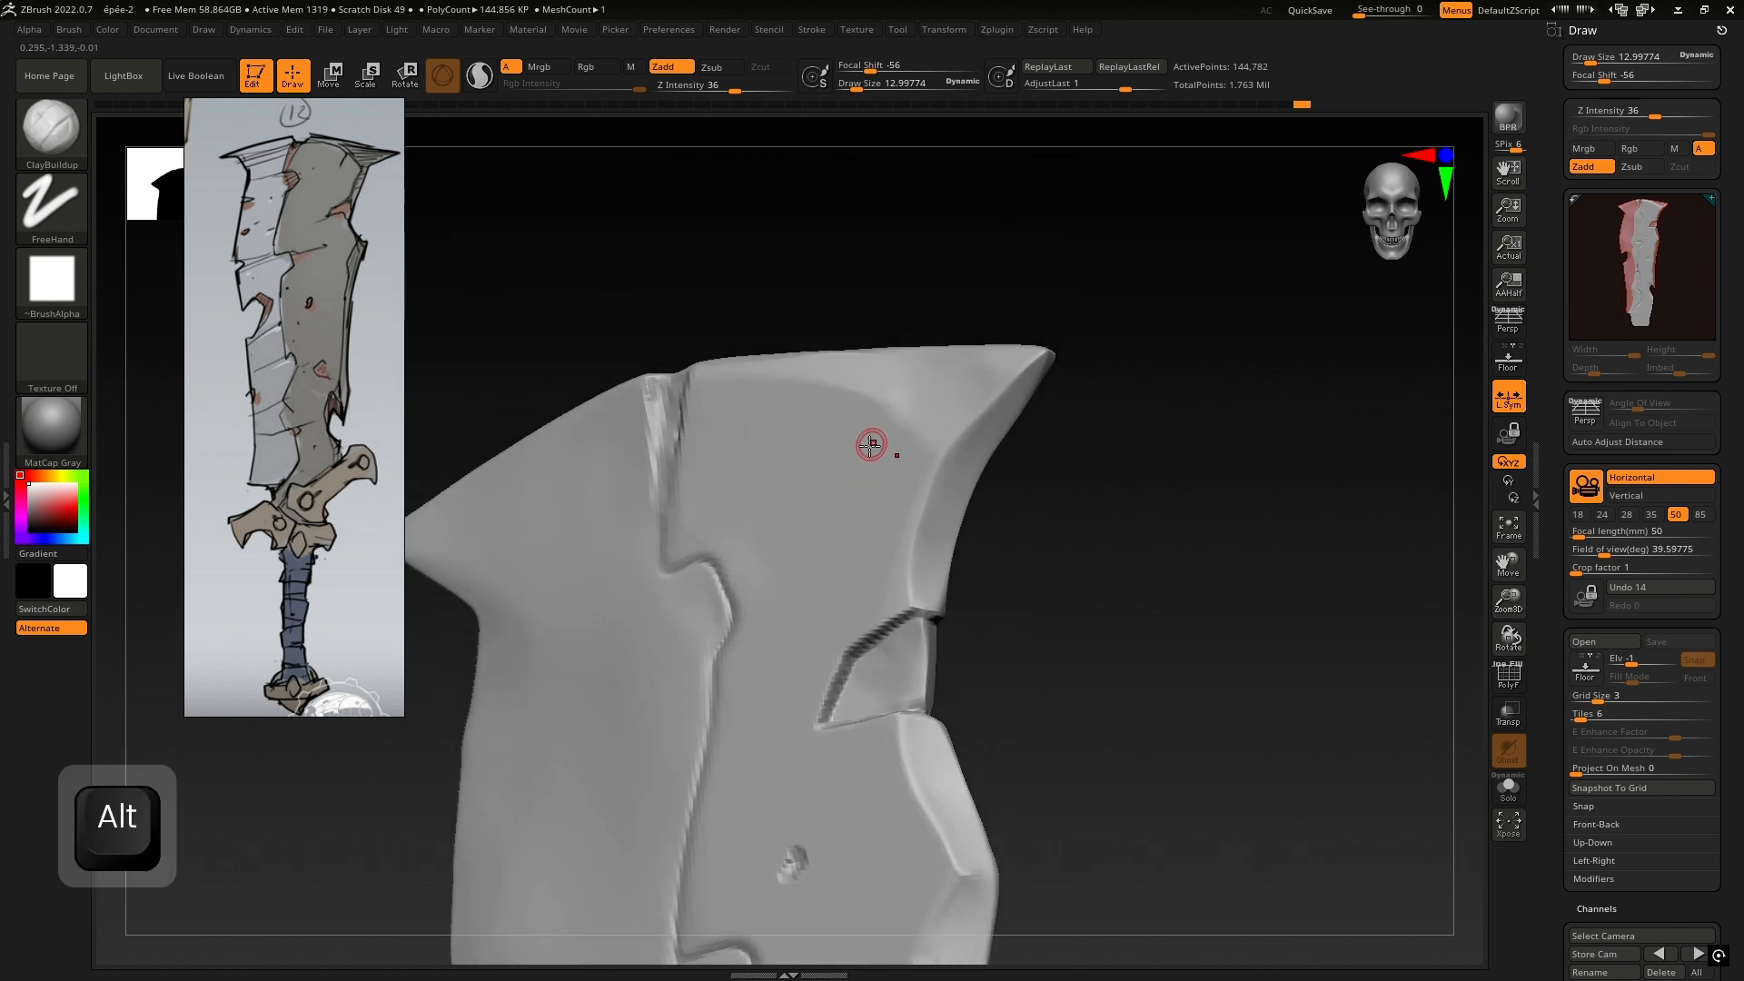
{"action": "key", "text": "b"}
{"action": "key", "text": "d"}
{"action": "key", "text": "s"}
{"action": "right_click_drag", "start_coordinate": [845, 428], "coordinate": [899, 381]}
{"action": "key", "text": "space"}
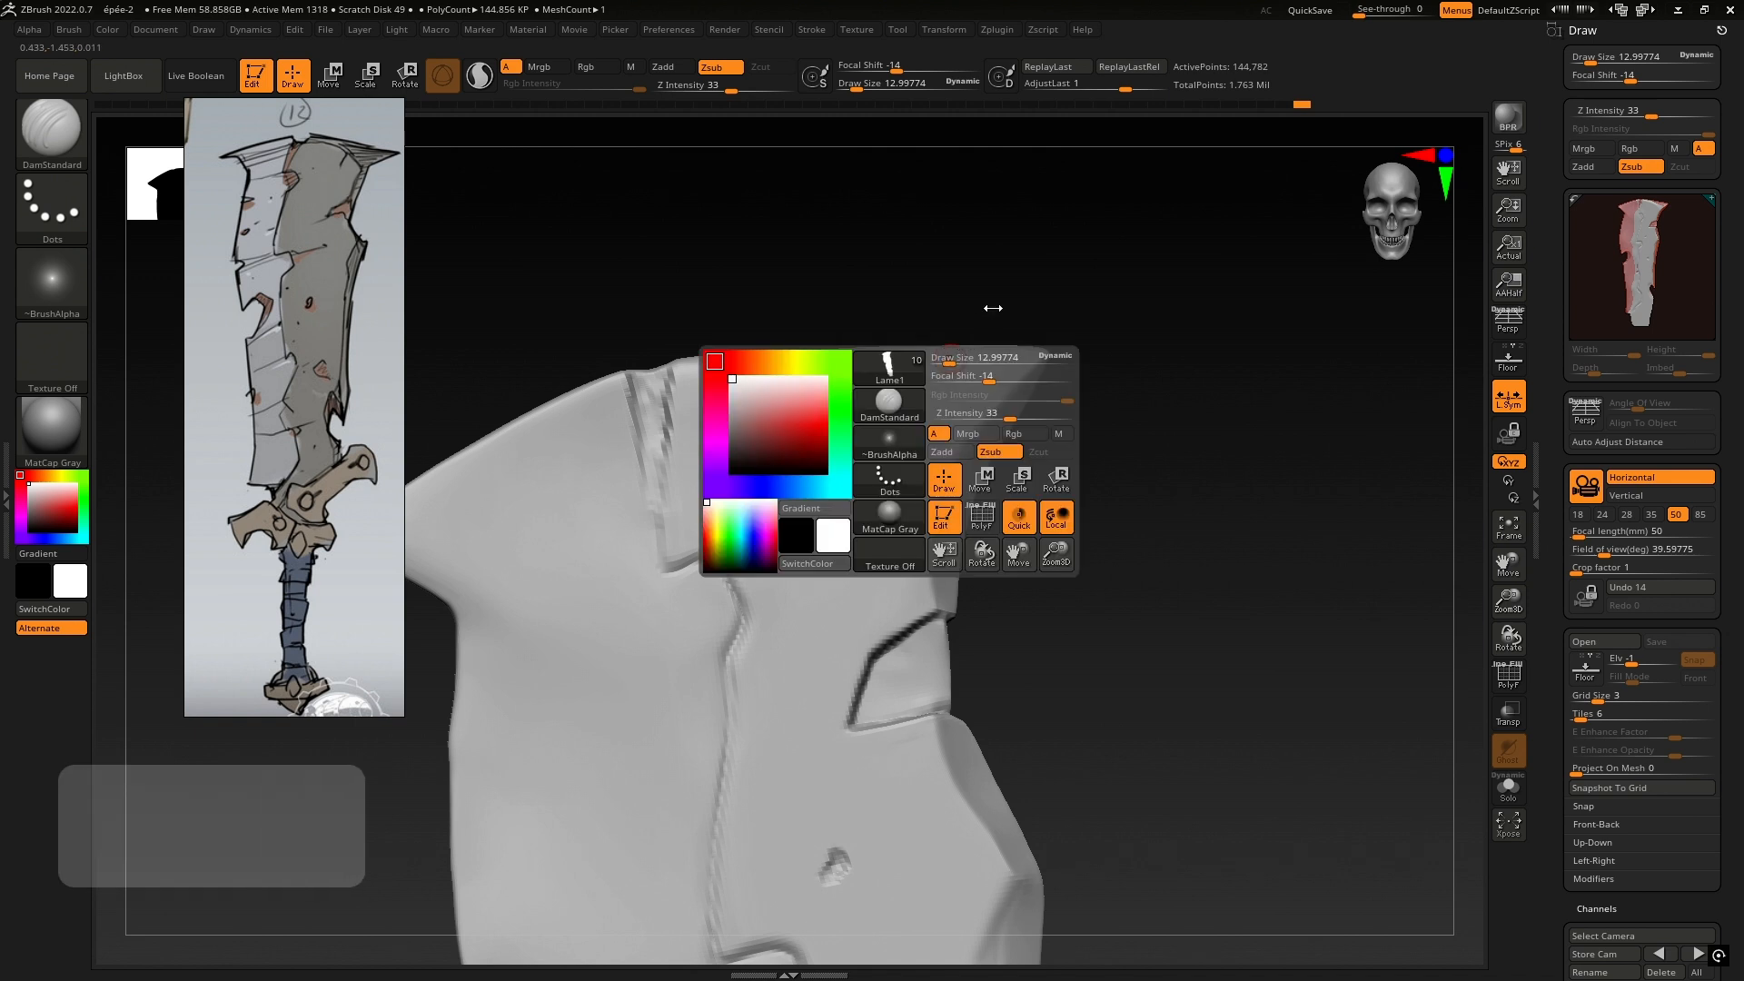
{"action": "key", "text": "space"}
{"action": "left_click_drag", "start_coordinate": [990, 311], "coordinate": [992, 312]}
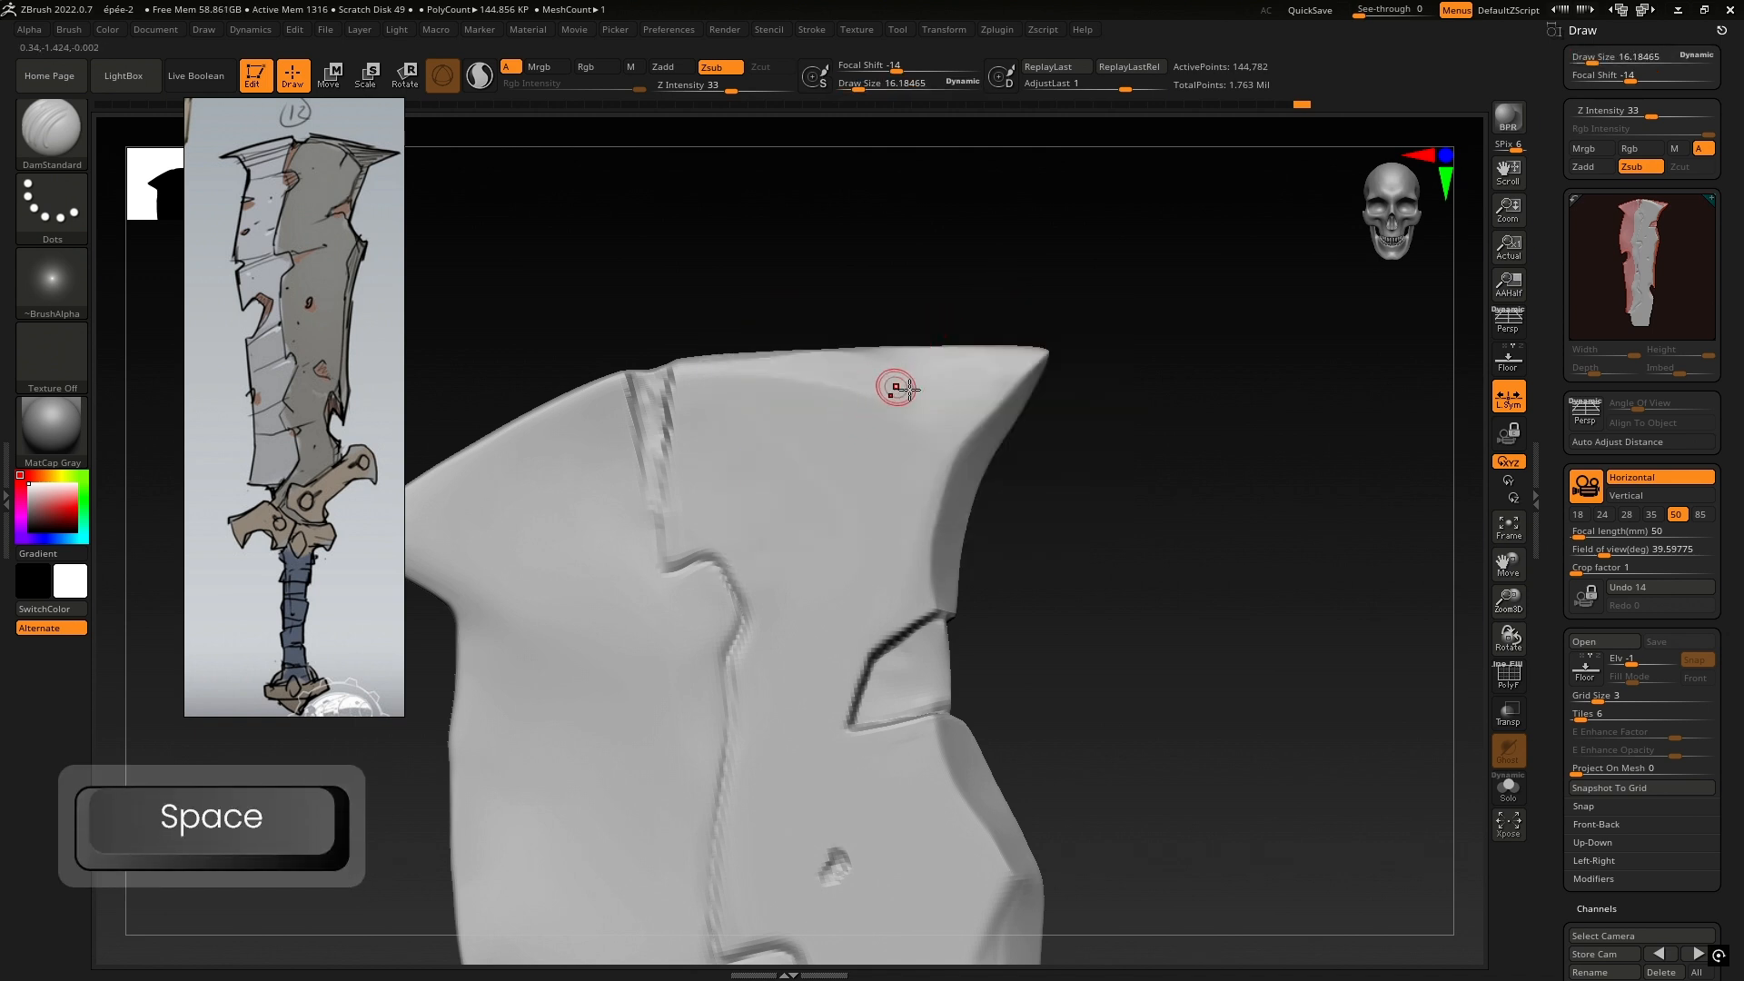
{"action": "right_click_drag", "start_coordinate": [864, 390], "coordinate": [872, 398]}
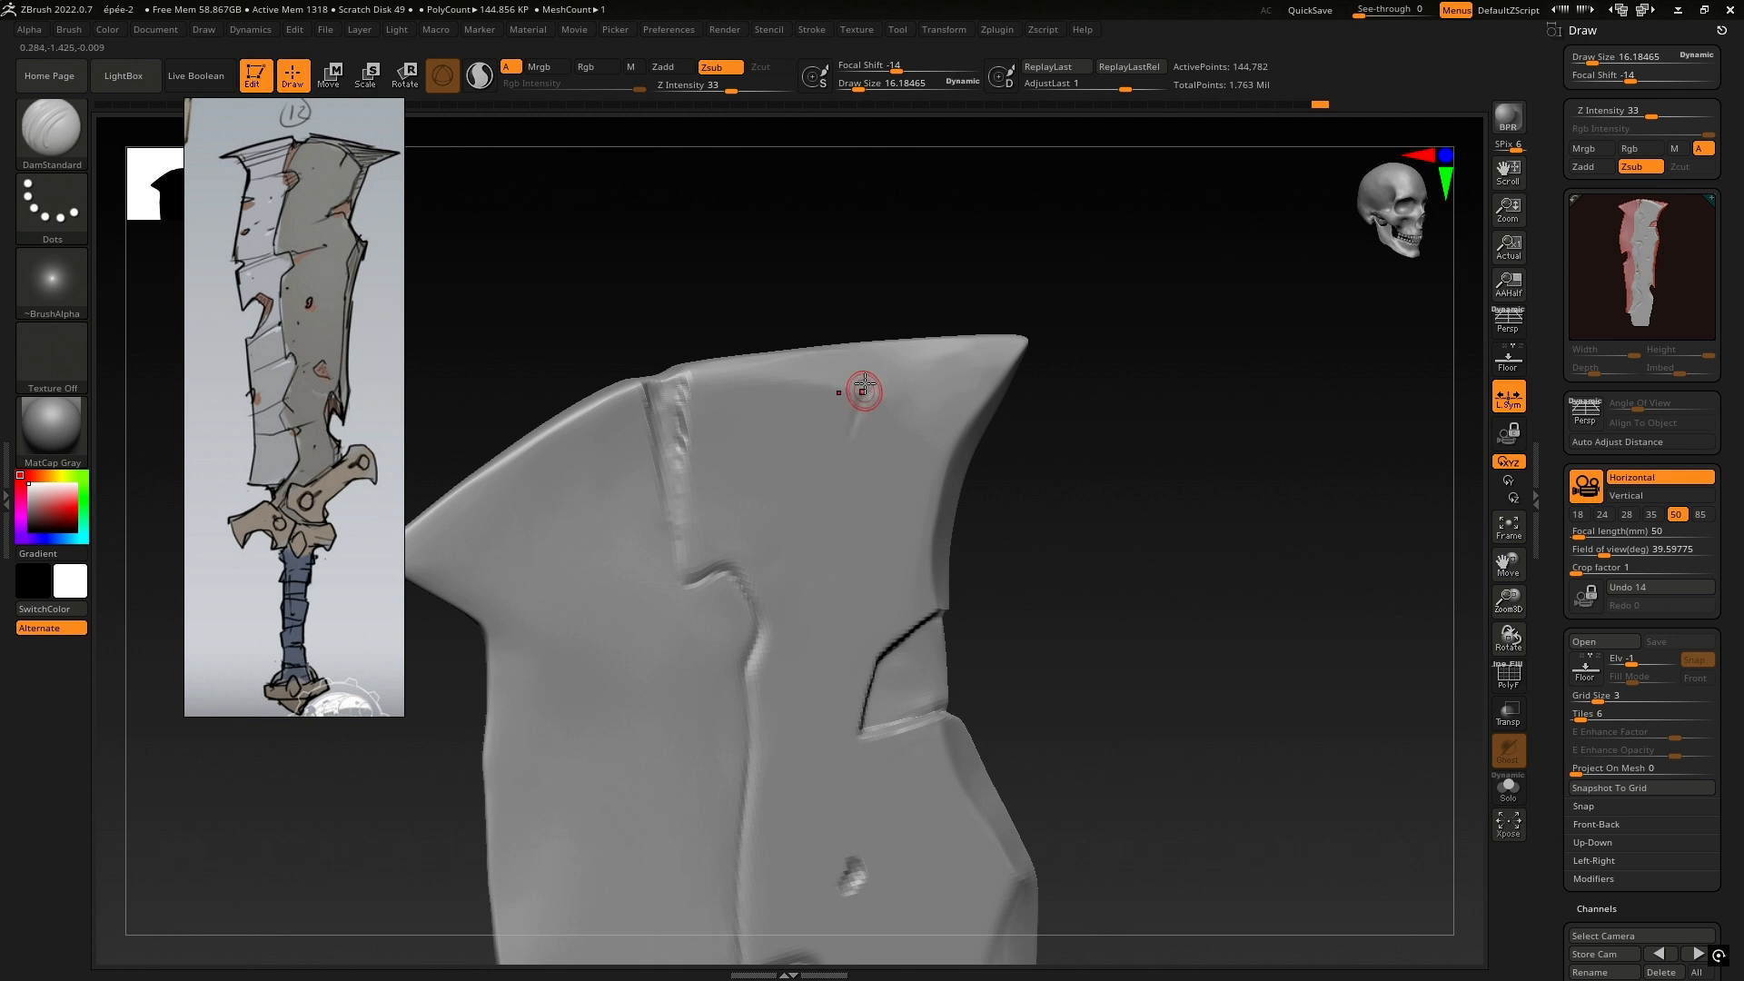
{"action": "right_click_drag", "start_coordinate": [864, 386], "coordinate": [899, 411]}
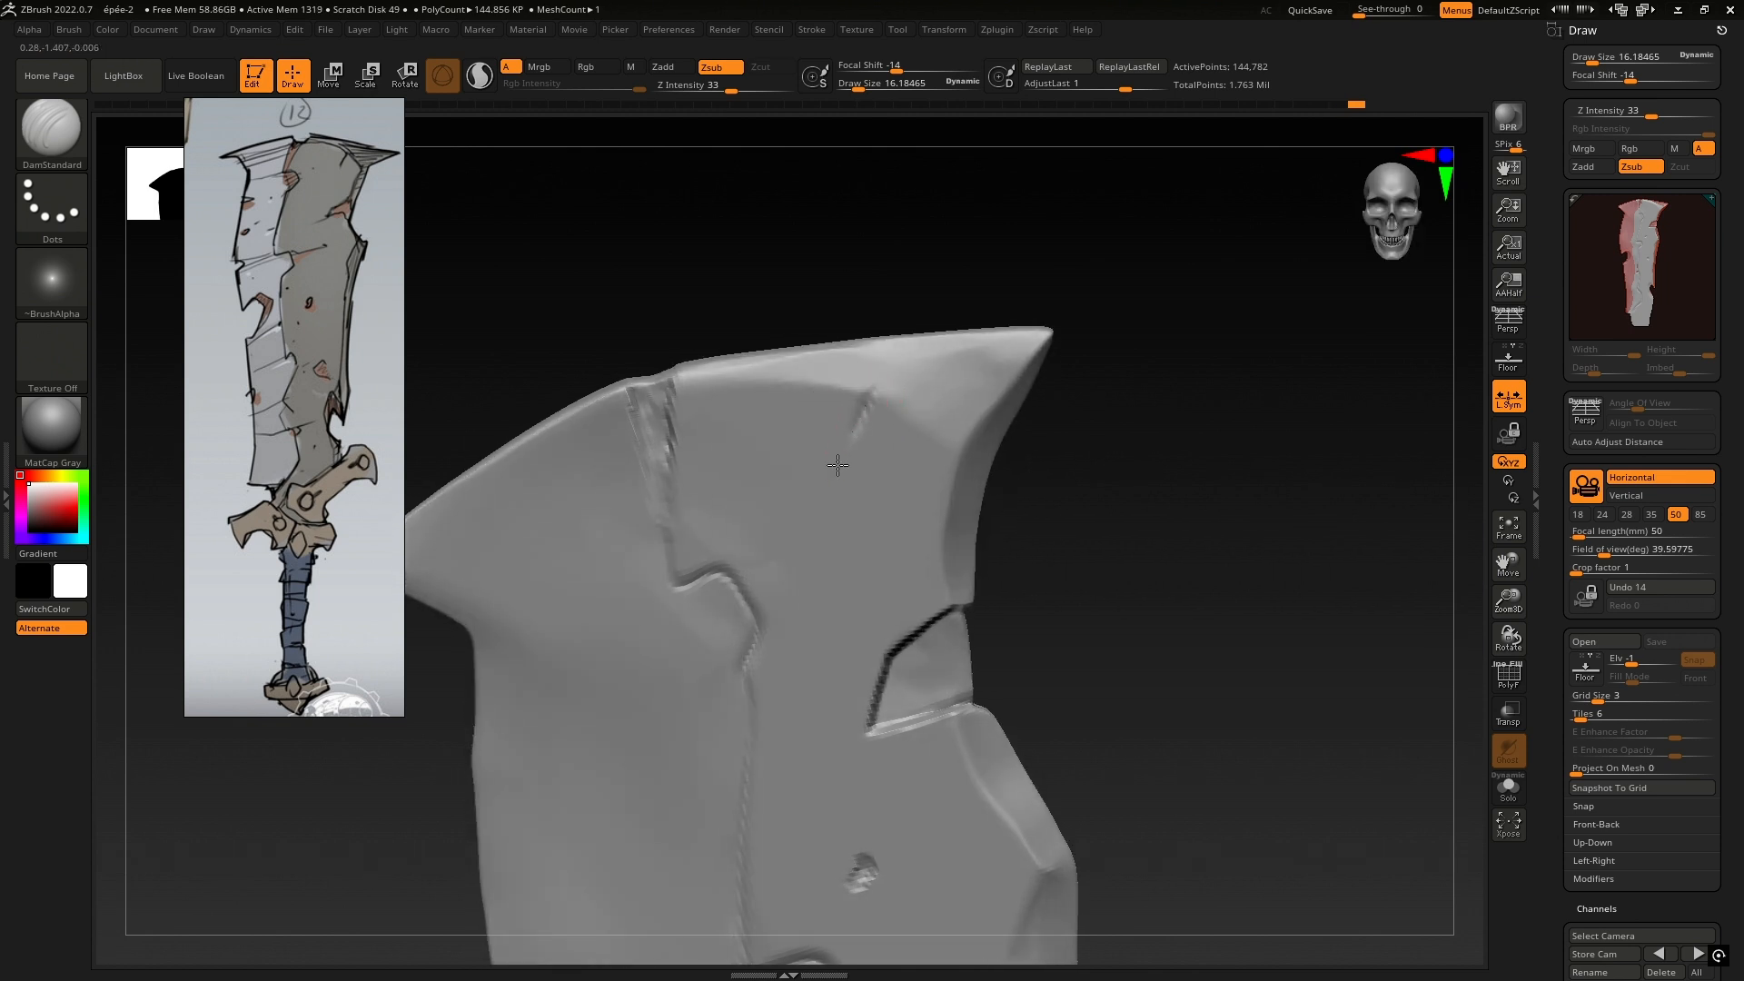
{"action": "right_click_drag", "start_coordinate": [868, 386], "coordinate": [908, 369]}
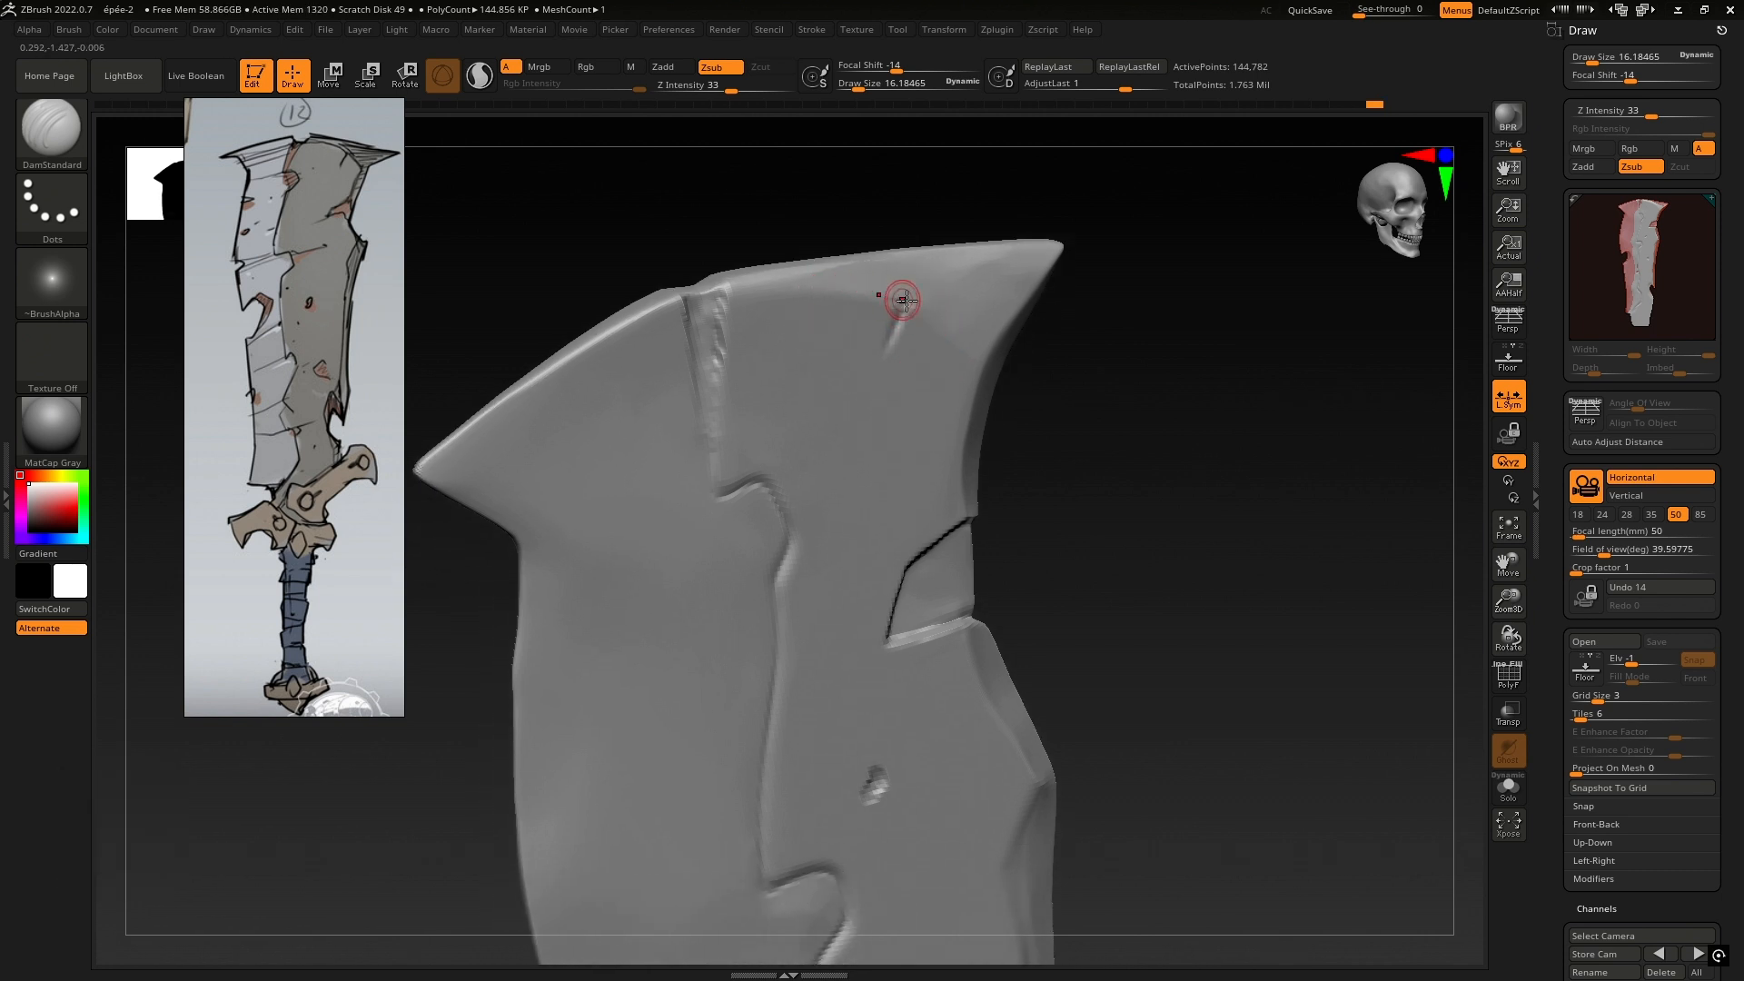
{"action": "left_click_drag", "start_coordinate": [905, 300], "coordinate": [892, 296], "text": "shift"}
Carve a small nick into the cutting edge just below the blade's upper spike
{"action": "right_click_drag", "start_coordinate": [798, 402], "coordinate": [973, 272]}
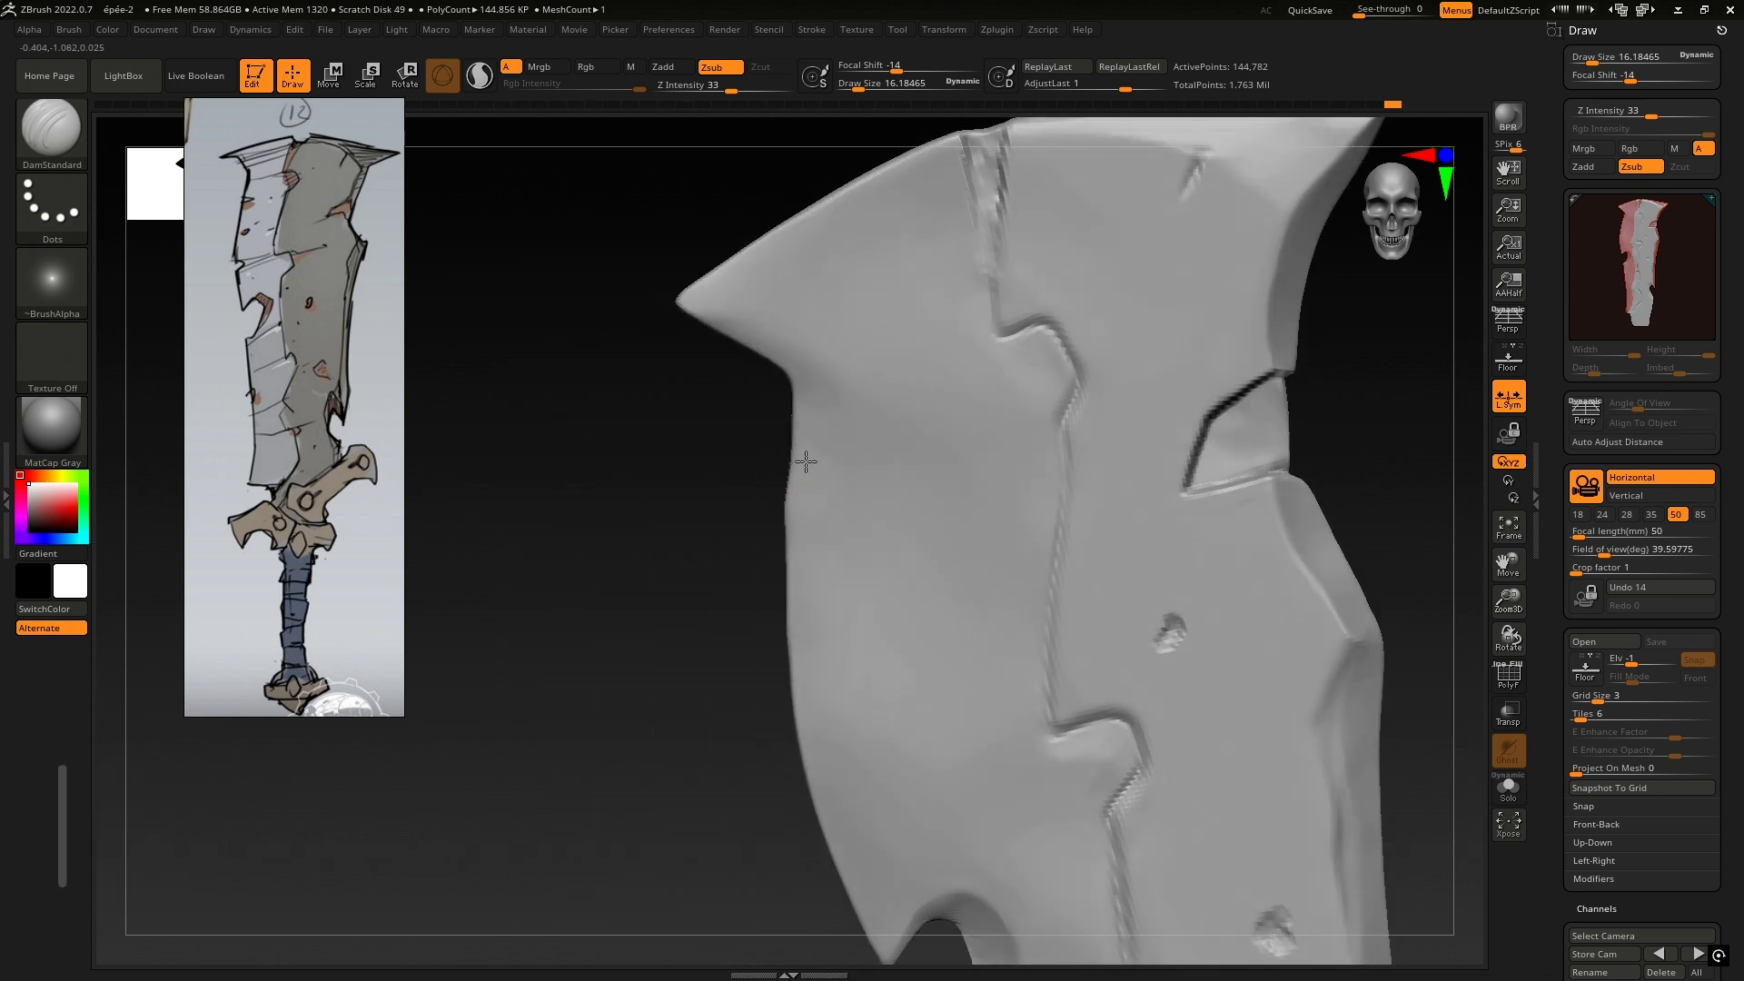
{"action": "right_click_drag", "start_coordinate": [825, 481], "coordinate": [799, 469]}
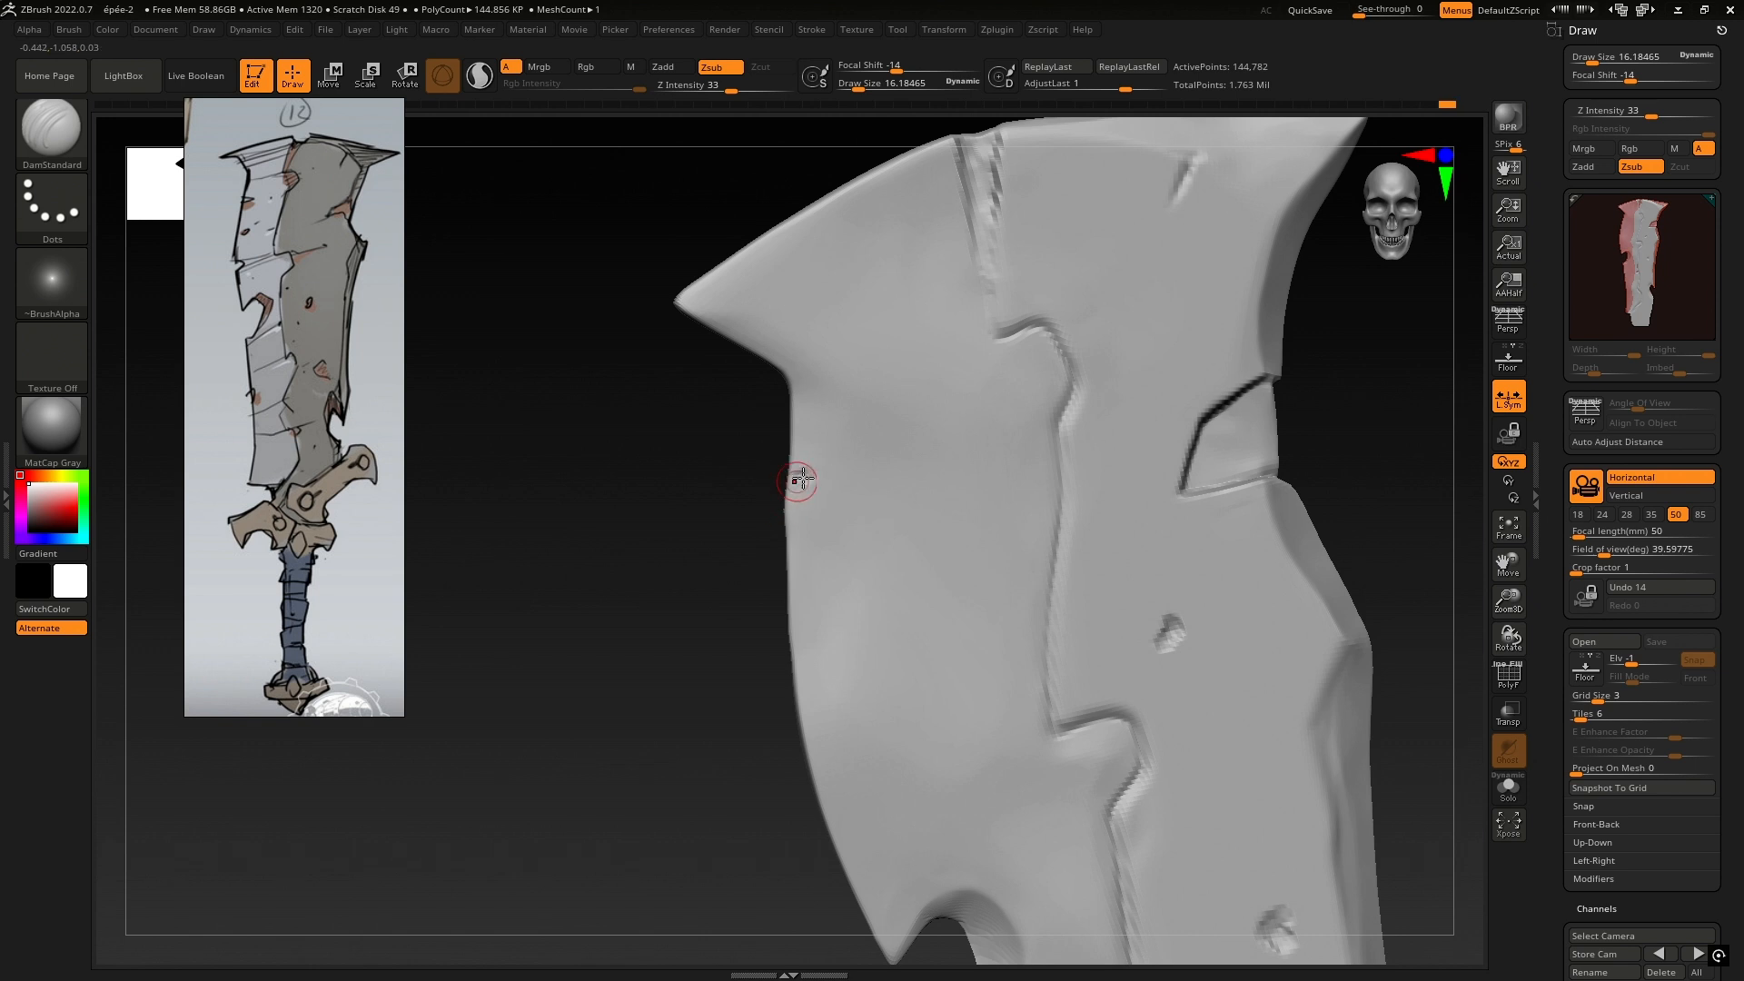
{"action": "key", "text": "shift"}
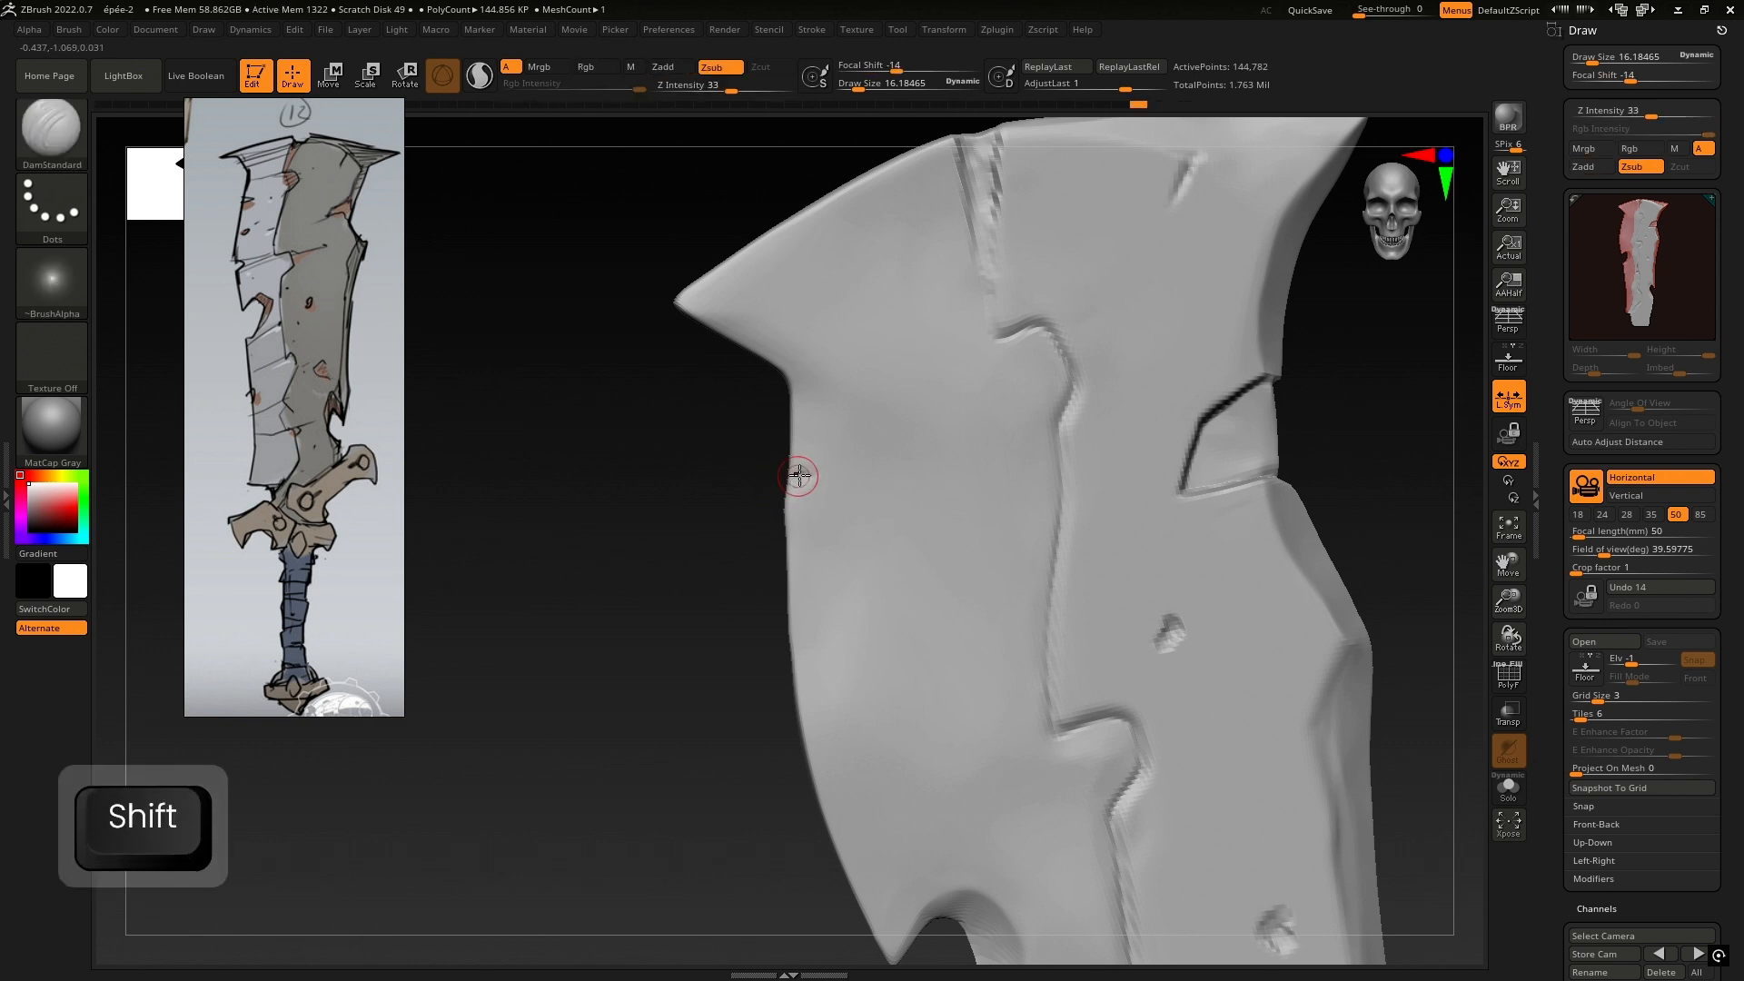
Carve a second nick between the first one and the crescent notch, and shape its edge corner with the Move brush
{"action": "right_click_drag", "start_coordinate": [880, 546], "coordinate": [787, 418], "text": "alt"}
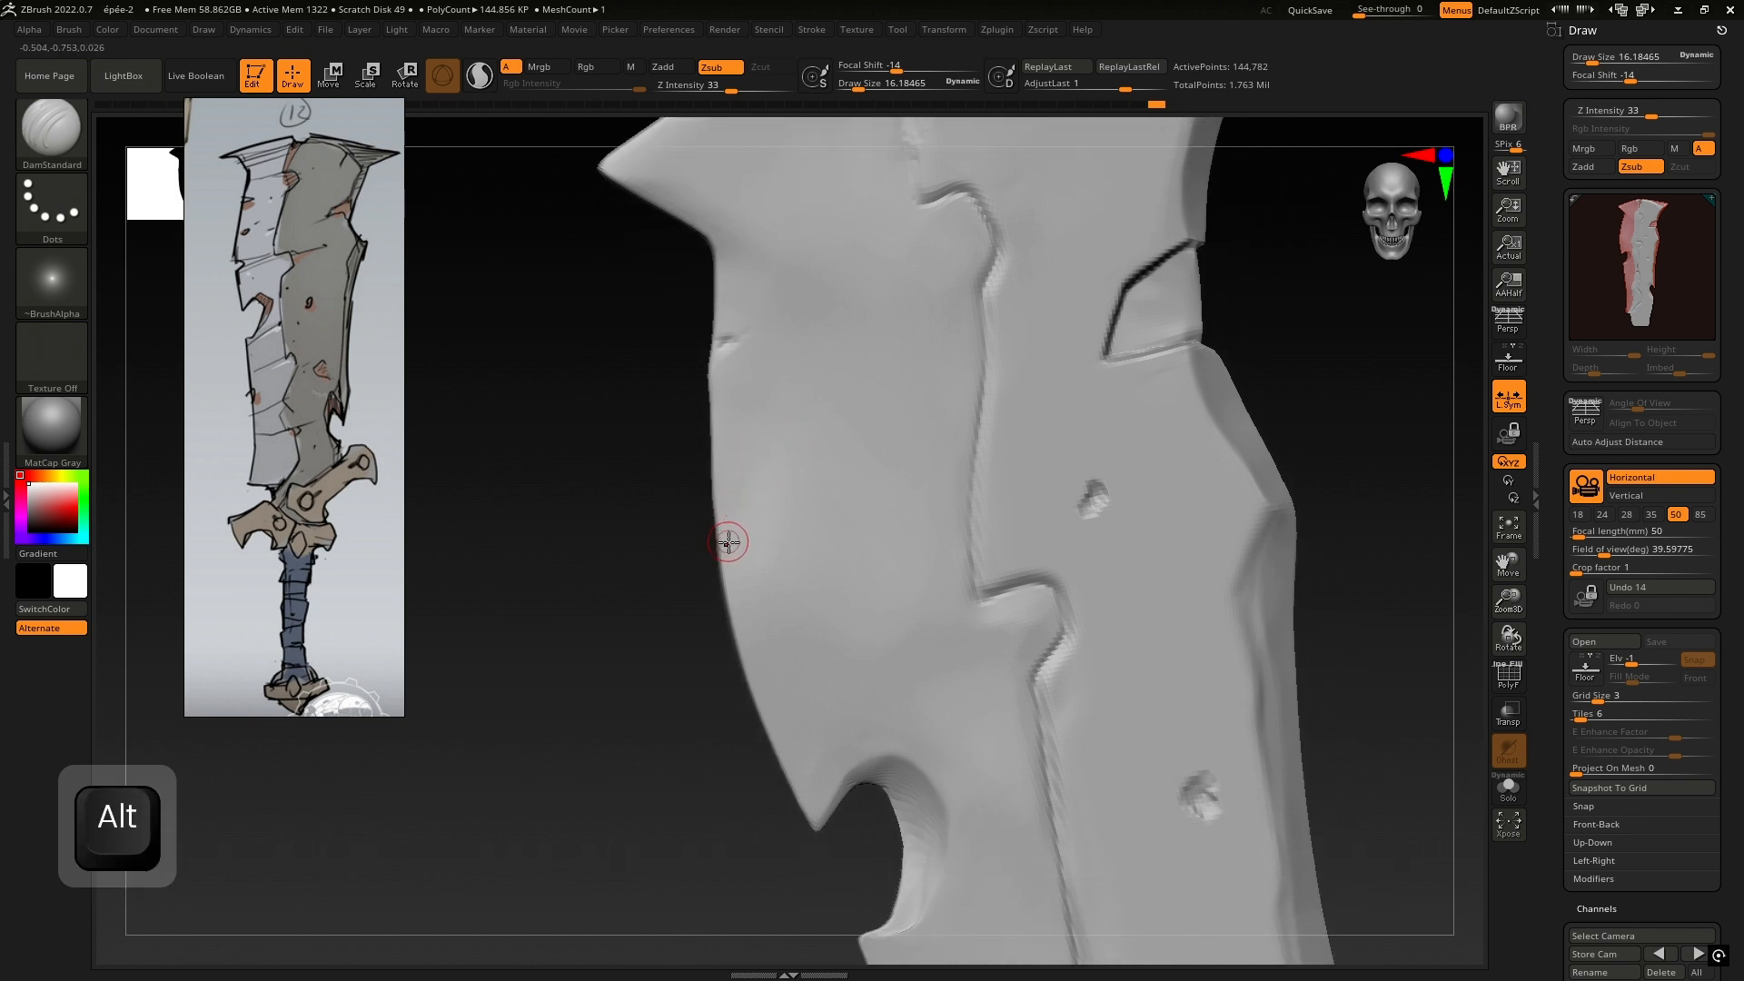
{"action": "key", "text": "4"}
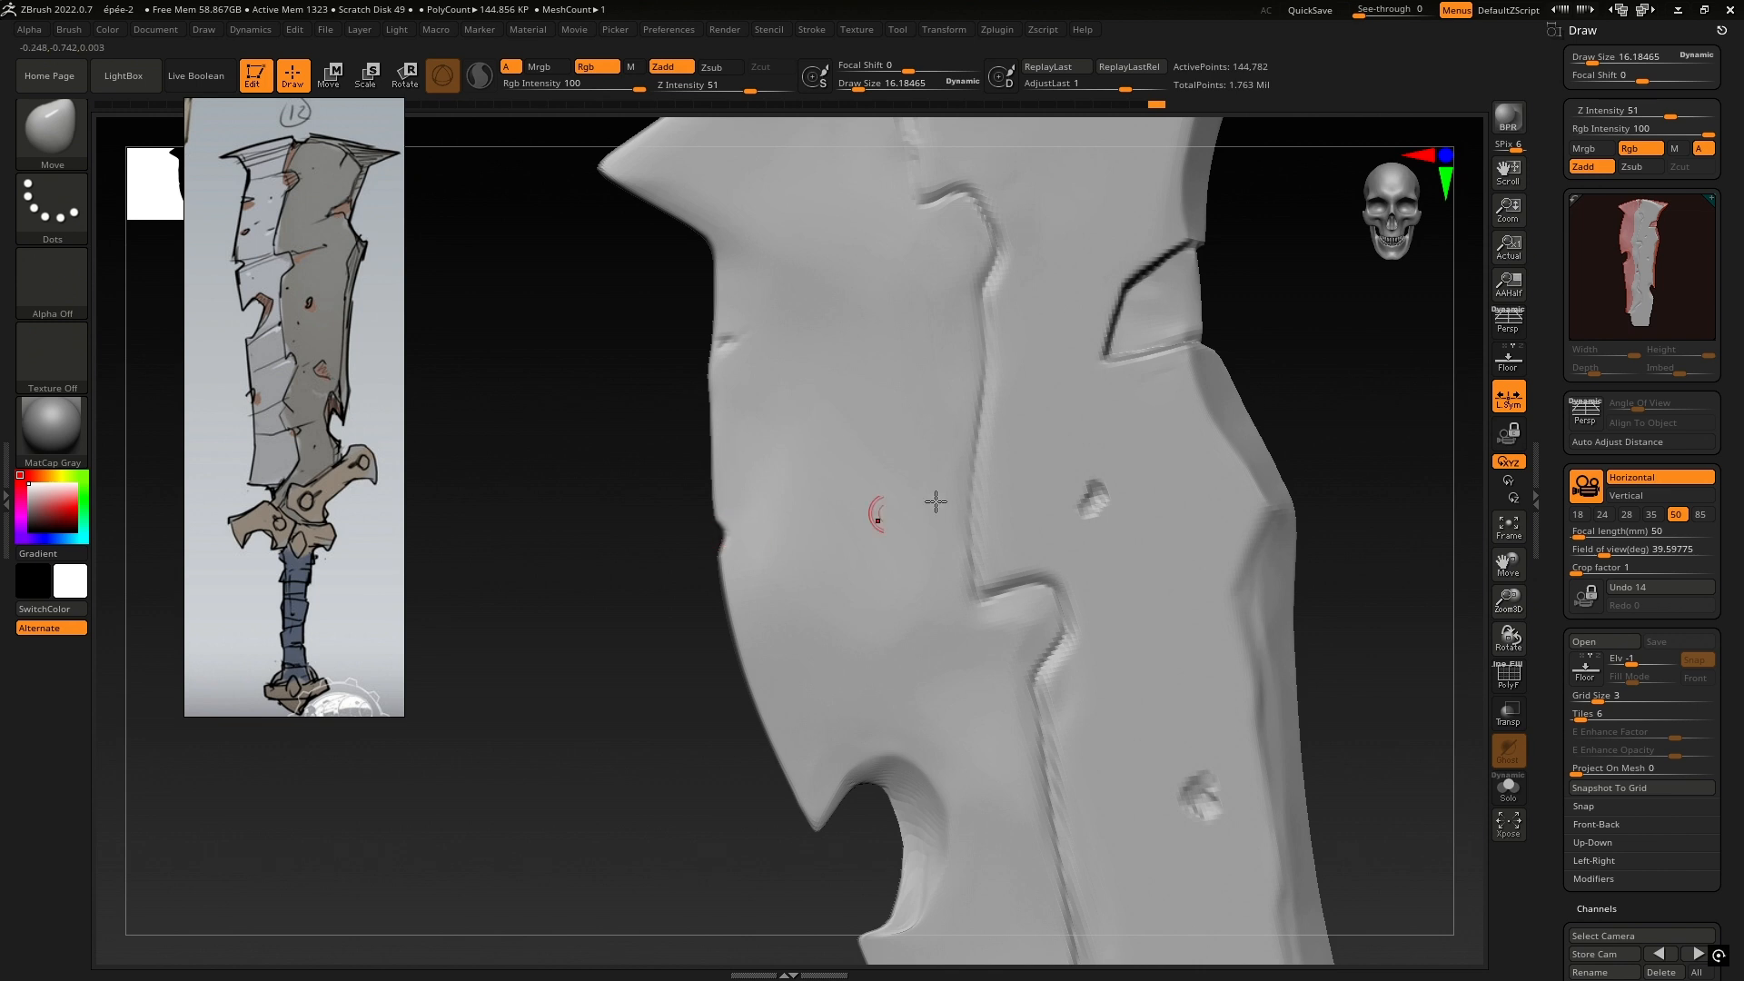
{"action": "mouse_move", "coordinate": [936, 501]}
{"action": "right_mouse_down"}
{"action": "mouse_move", "coordinate": [783, 498]}
{"action": "mouse_move", "coordinate": [843, 529]}
{"action": "right_mouse_up"}
{"action": "left_click_drag", "start_coordinate": [713, 540], "coordinate": [694, 553]}
{"action": "mouse_move", "coordinate": [693, 553]}
{"action": "right_mouse_down", "text": "ctrl"}
{"action": "mouse_move", "coordinate": [770, 533]}
{"action": "mouse_move", "coordinate": [799, 472]}
{"action": "right_mouse_up", "text": "ctrl"}
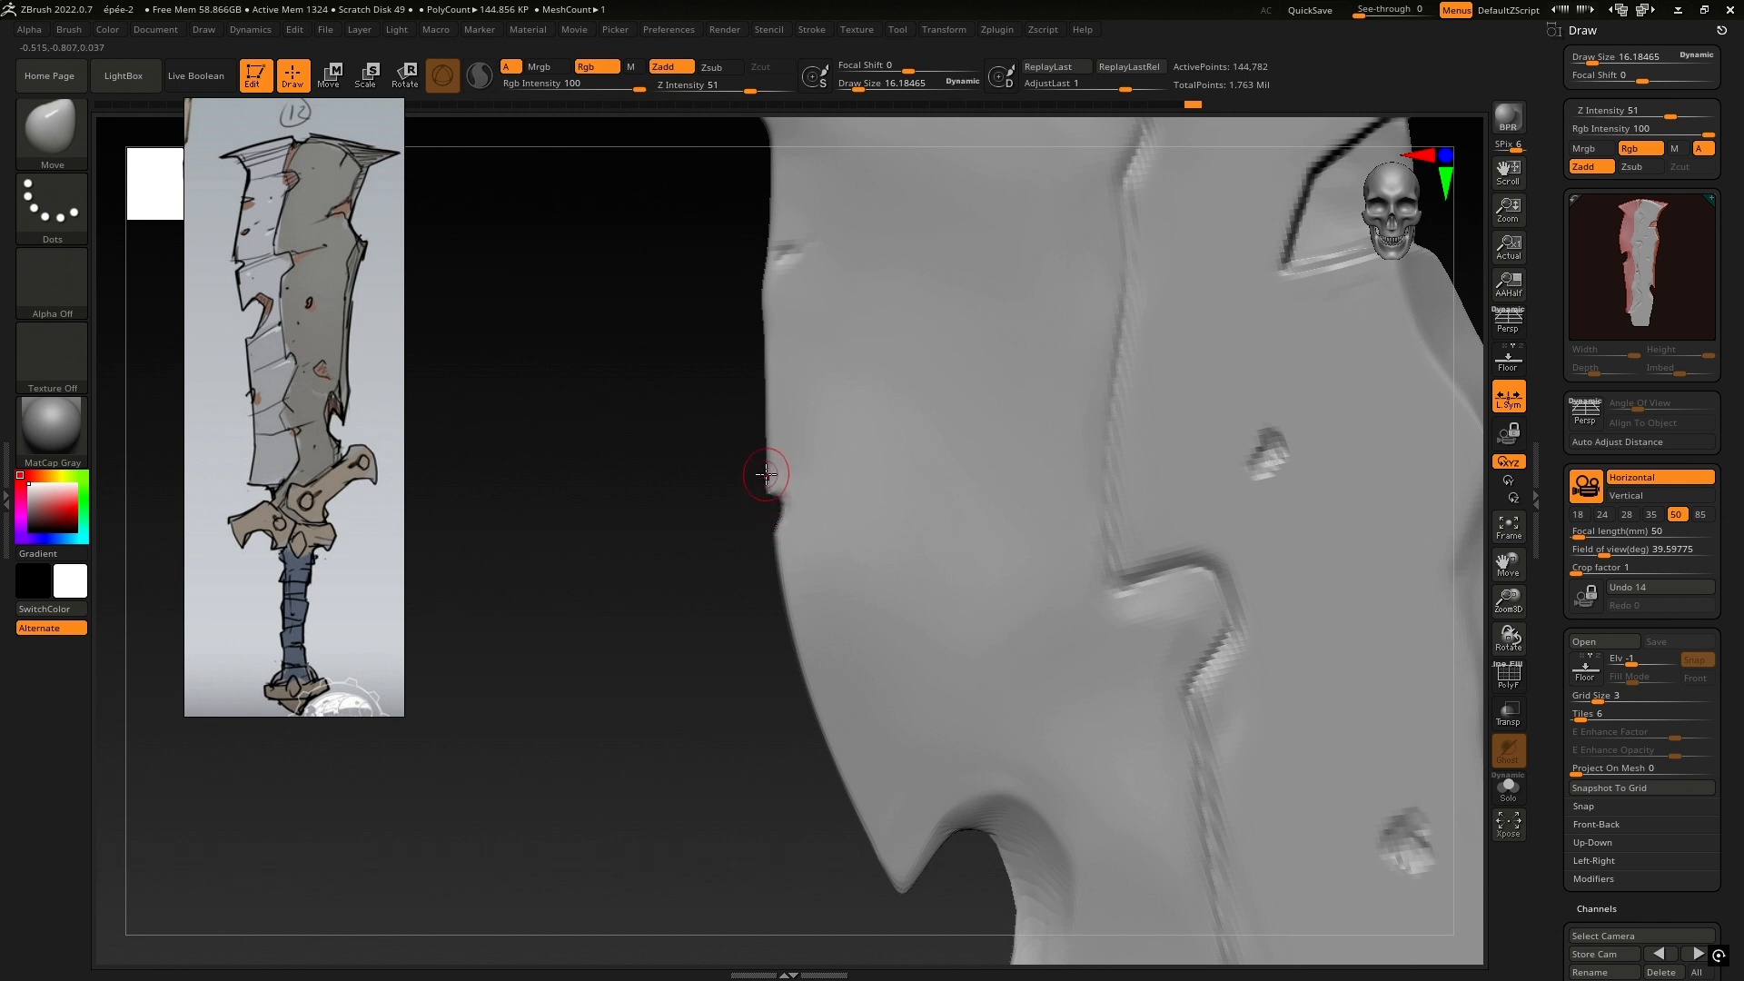
{"action": "right_click_drag", "start_coordinate": [796, 586], "coordinate": [720, 552], "text": "ctrl"}
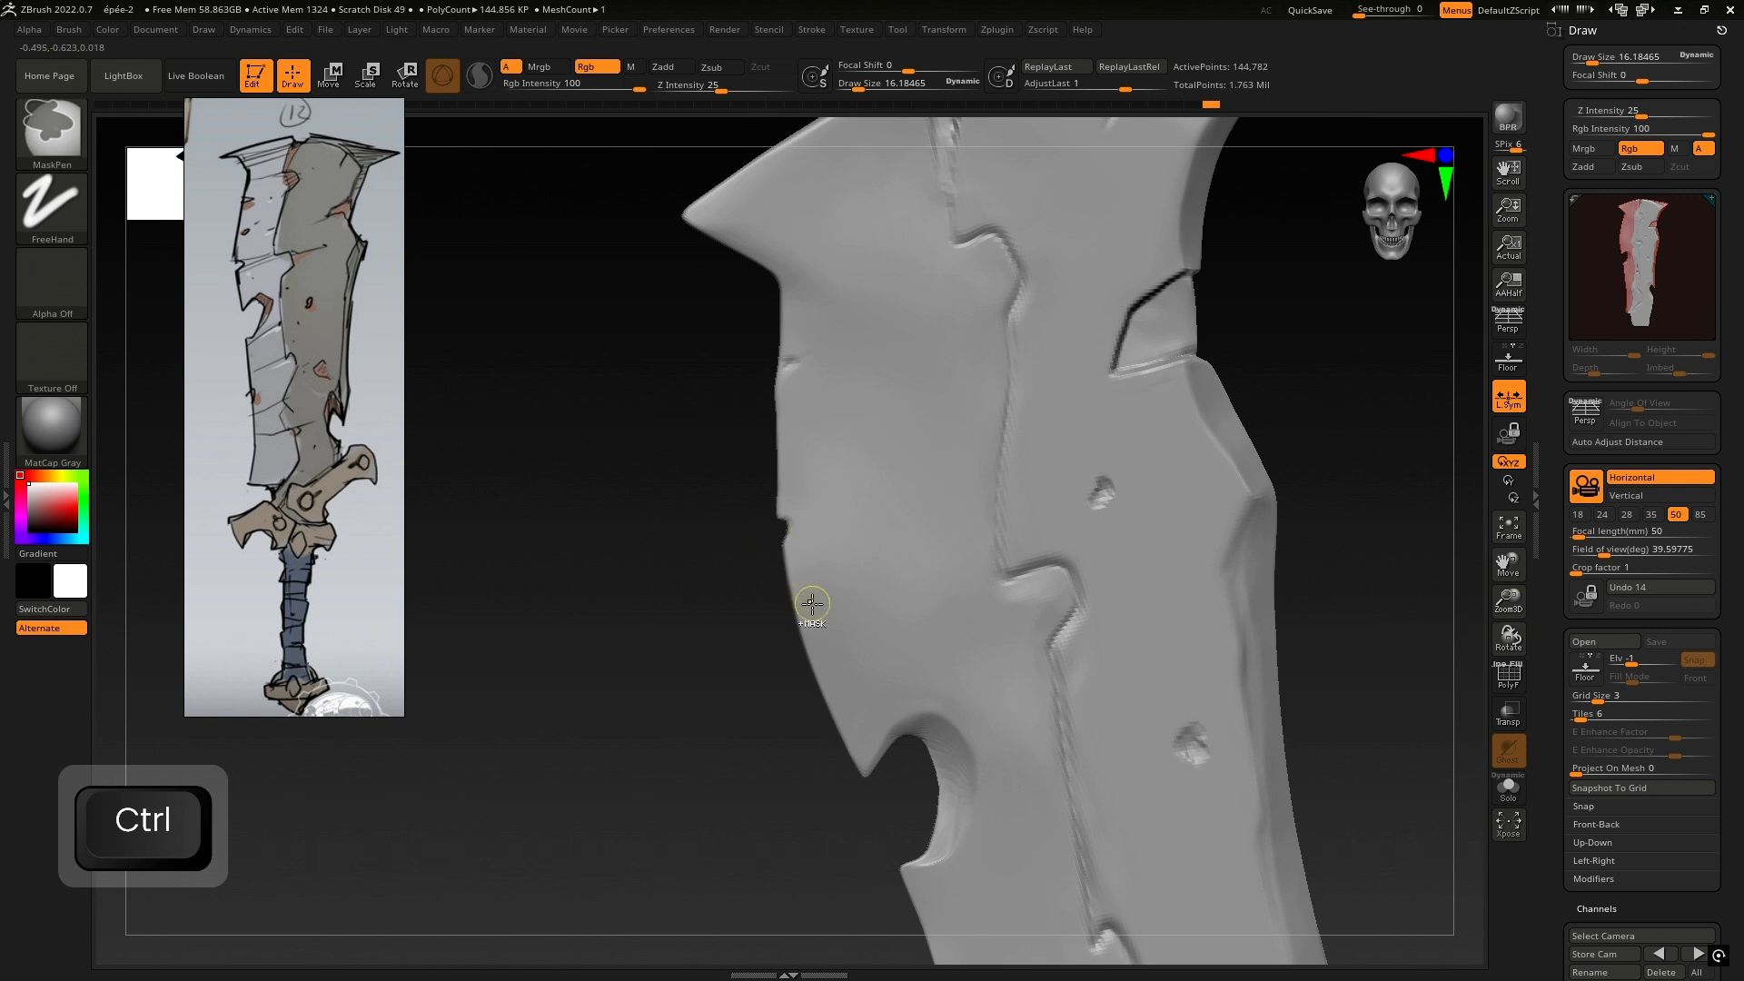
Switch to ClayBuildup and carve a small pit into the cutting edge below the crescent notch
{"action": "mouse_move", "coordinate": [841, 612]}
{"action": "right_mouse_down", "text": "alt"}
{"action": "mouse_move", "coordinate": [732, 475]}
{"action": "mouse_move", "coordinate": [683, 377]}
{"action": "mouse_move", "coordinate": [635, 379]}
{"action": "mouse_move", "coordinate": [696, 376]}
{"action": "right_mouse_up", "text": "alt"}
{"action": "right_click_drag", "start_coordinate": [762, 499], "coordinate": [745, 296], "text": "alt"}
{"action": "mouse_move", "coordinate": [848, 528]}
{"action": "right_mouse_down", "text": "alt"}
{"action": "mouse_move", "coordinate": [853, 611]}
{"action": "mouse_move", "coordinate": [907, 603]}
{"action": "right_mouse_up", "text": "alt"}
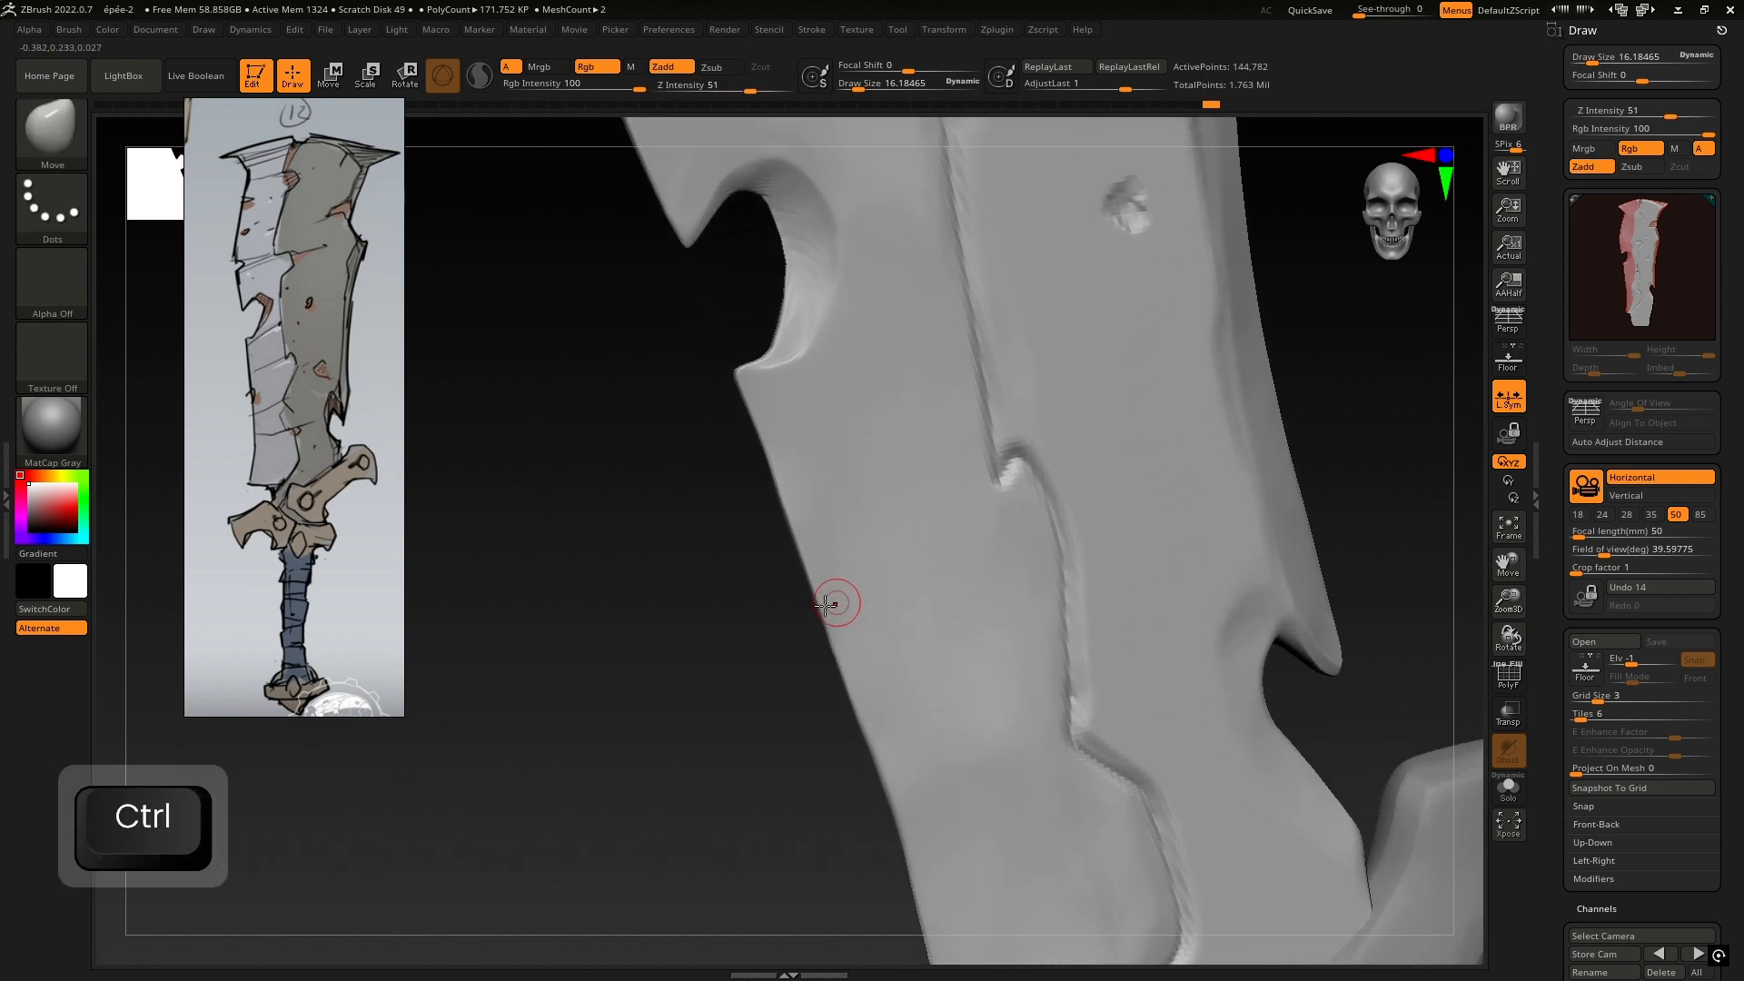
{"action": "key", "text": "1"}
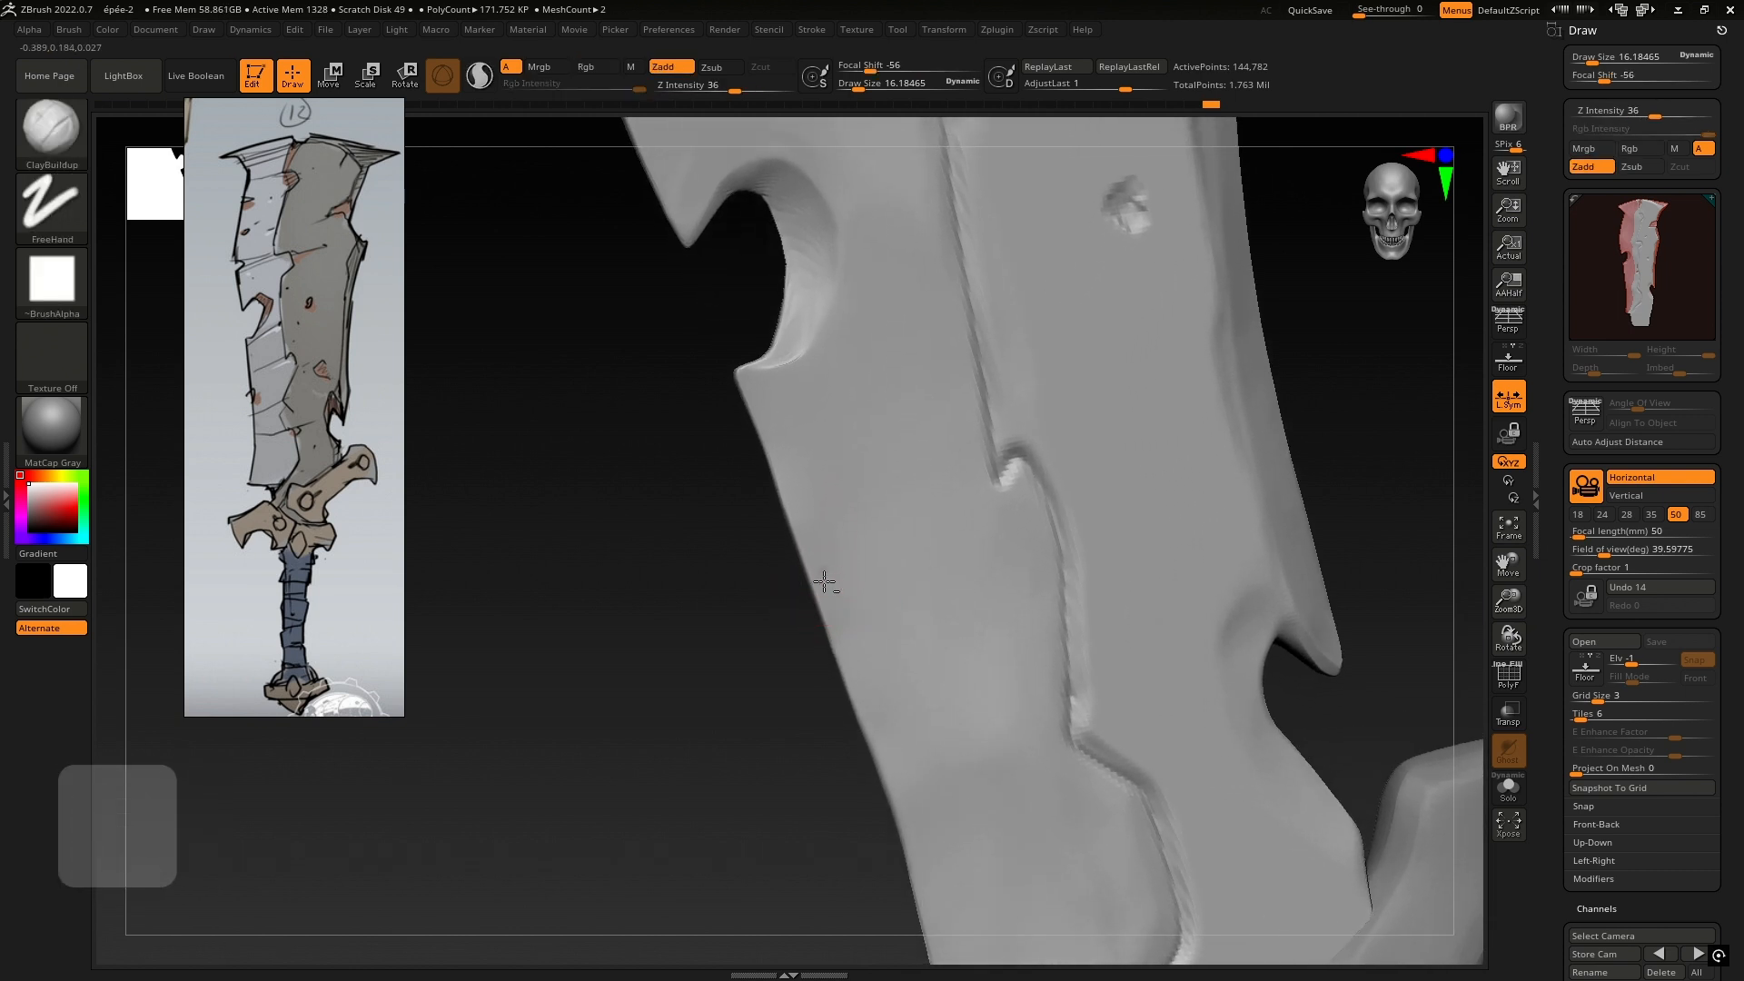
{"action": "key", "text": "alt"}
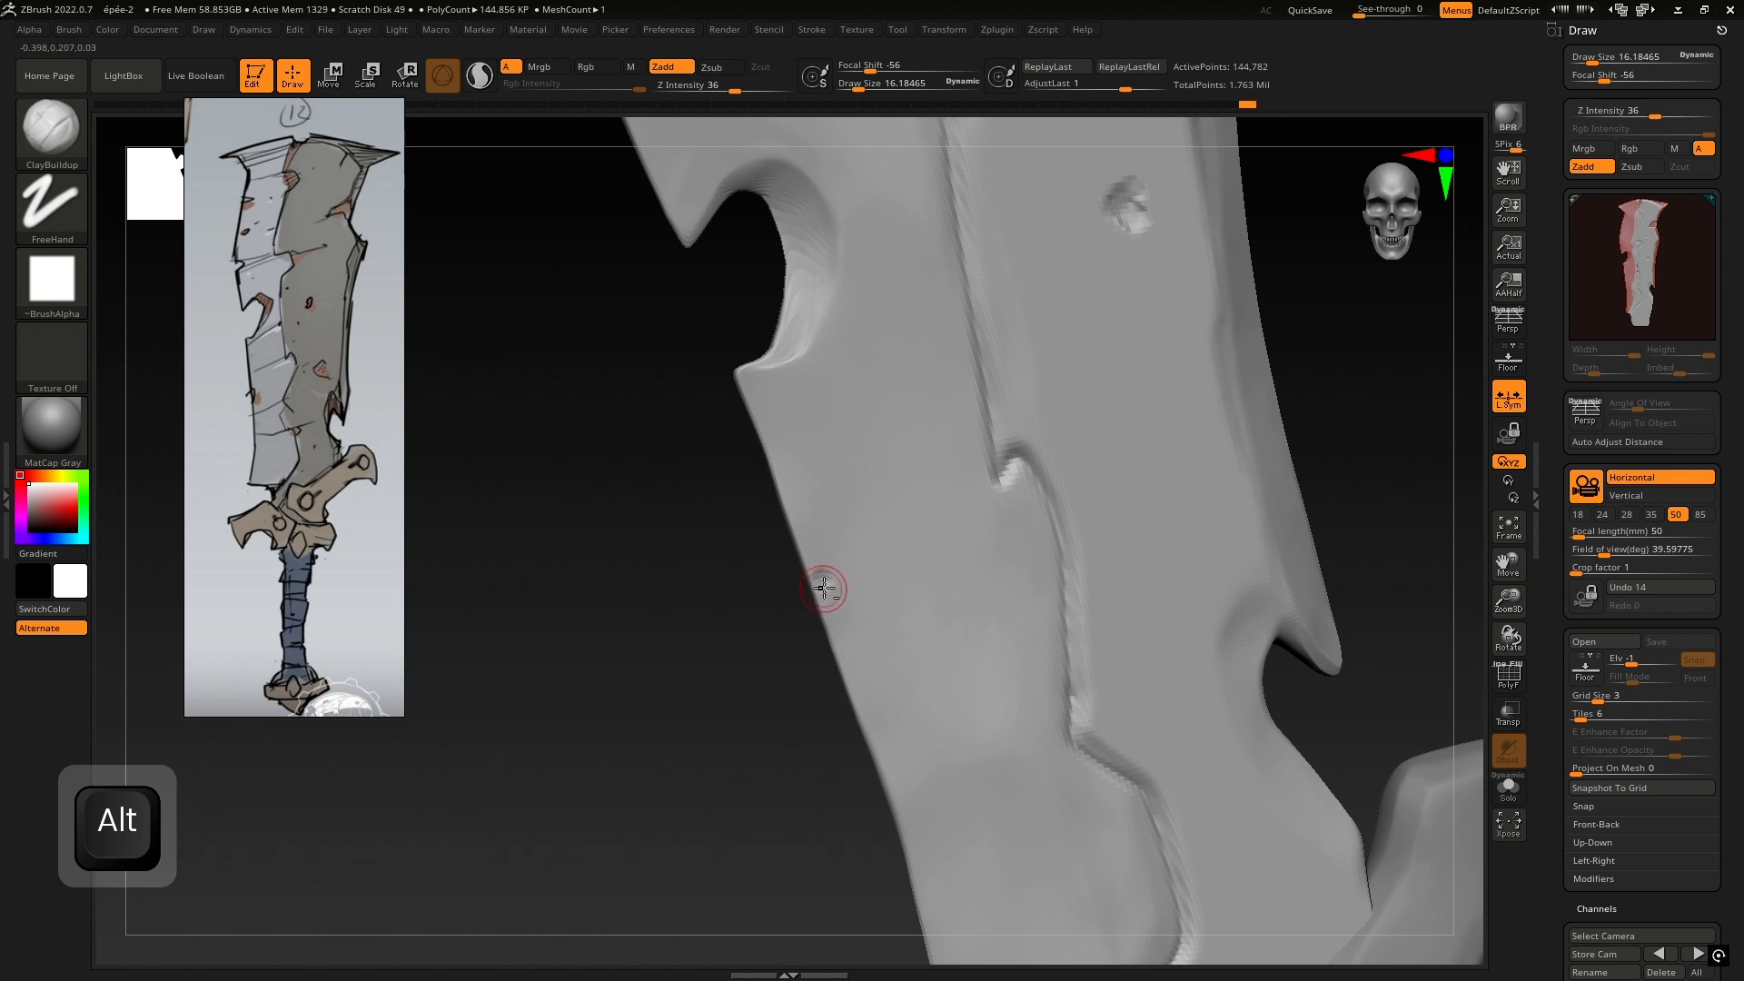
{"action": "left_click_drag", "start_coordinate": [825, 584], "coordinate": [825, 581], "text": "shift"}
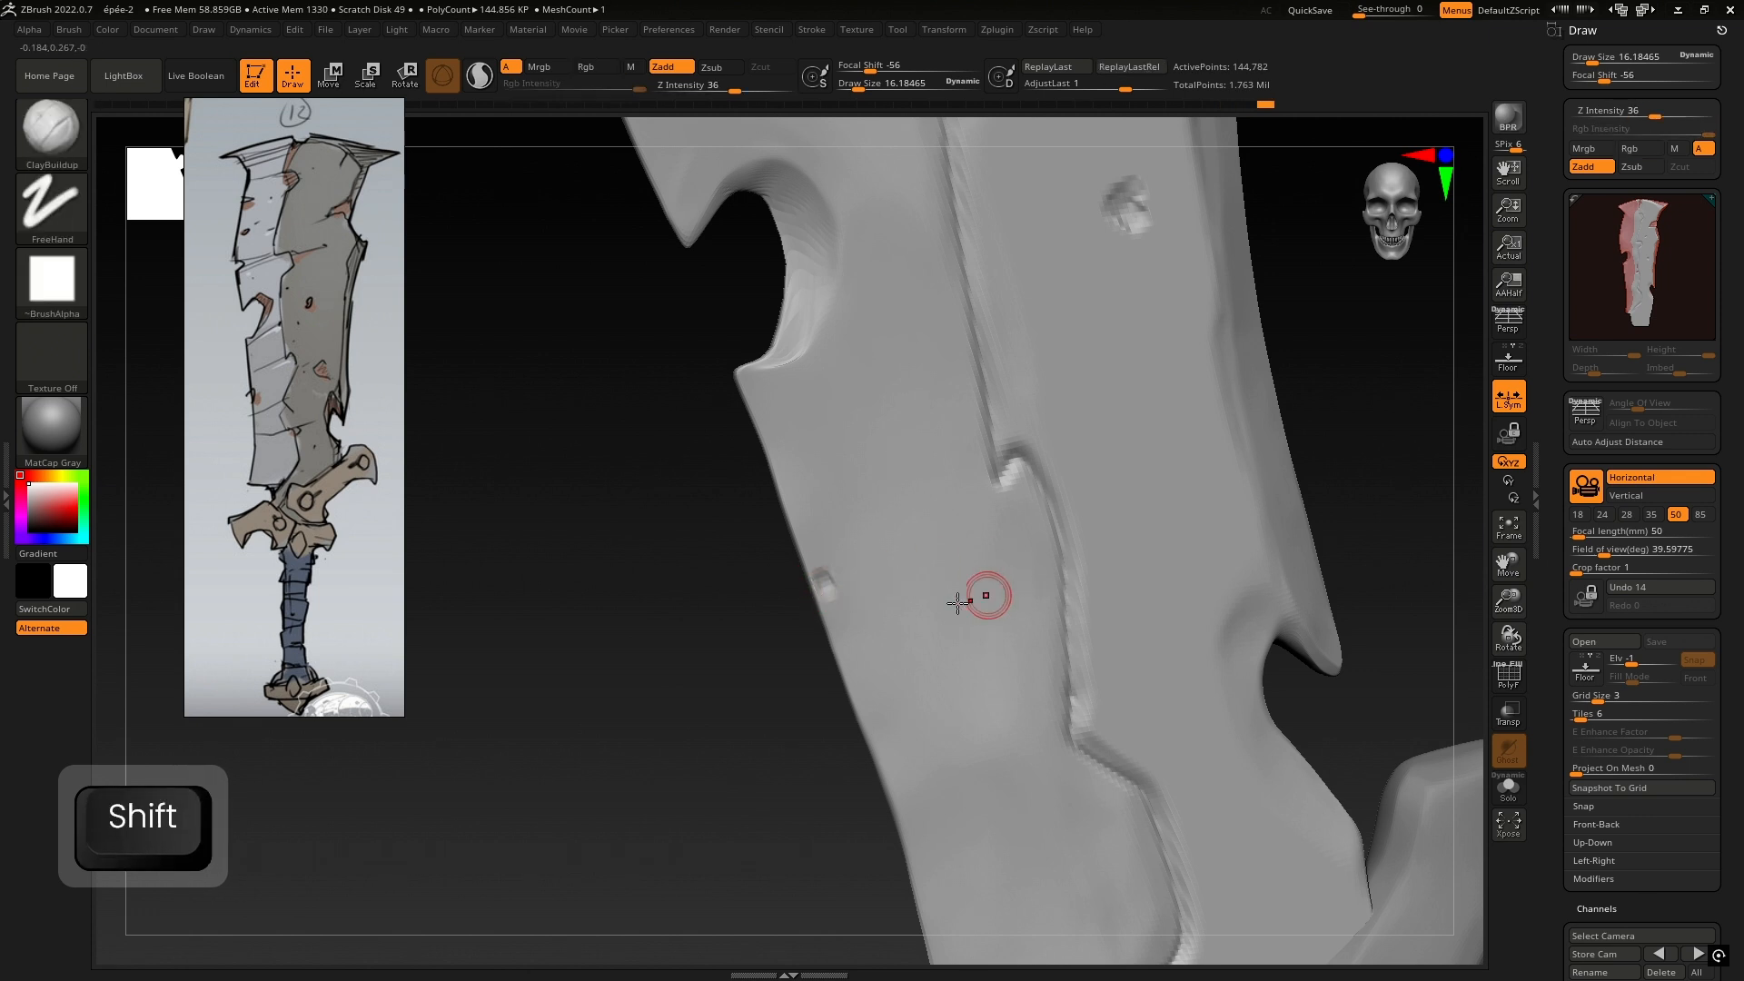
Switch to DamStandard and carve a fine crack from the lowest corner of the bevel line to the cutting edge
{"action": "right_click_drag", "start_coordinate": [984, 596], "coordinate": [845, 506], "text": "ctrl"}
{"action": "key", "text": "b"}
{"action": "key", "text": "d"}
{"action": "key", "text": "s"}
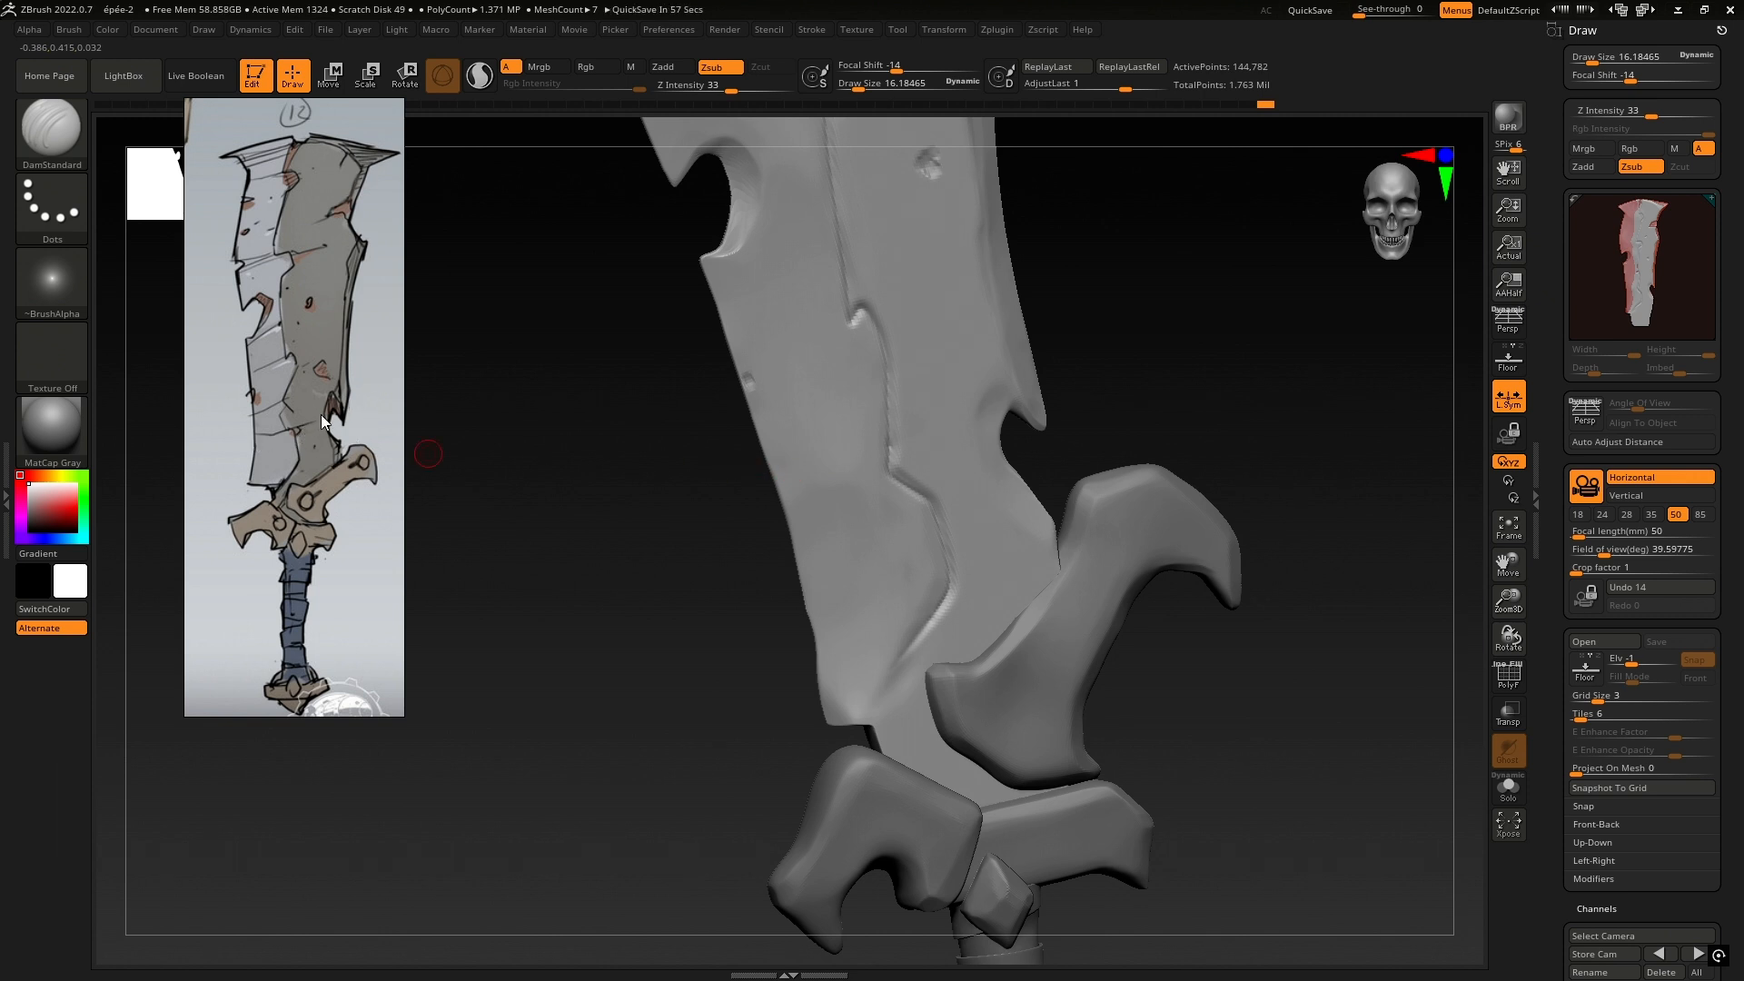
{"action": "right_click_drag", "start_coordinate": [925, 516], "coordinate": [893, 502]}
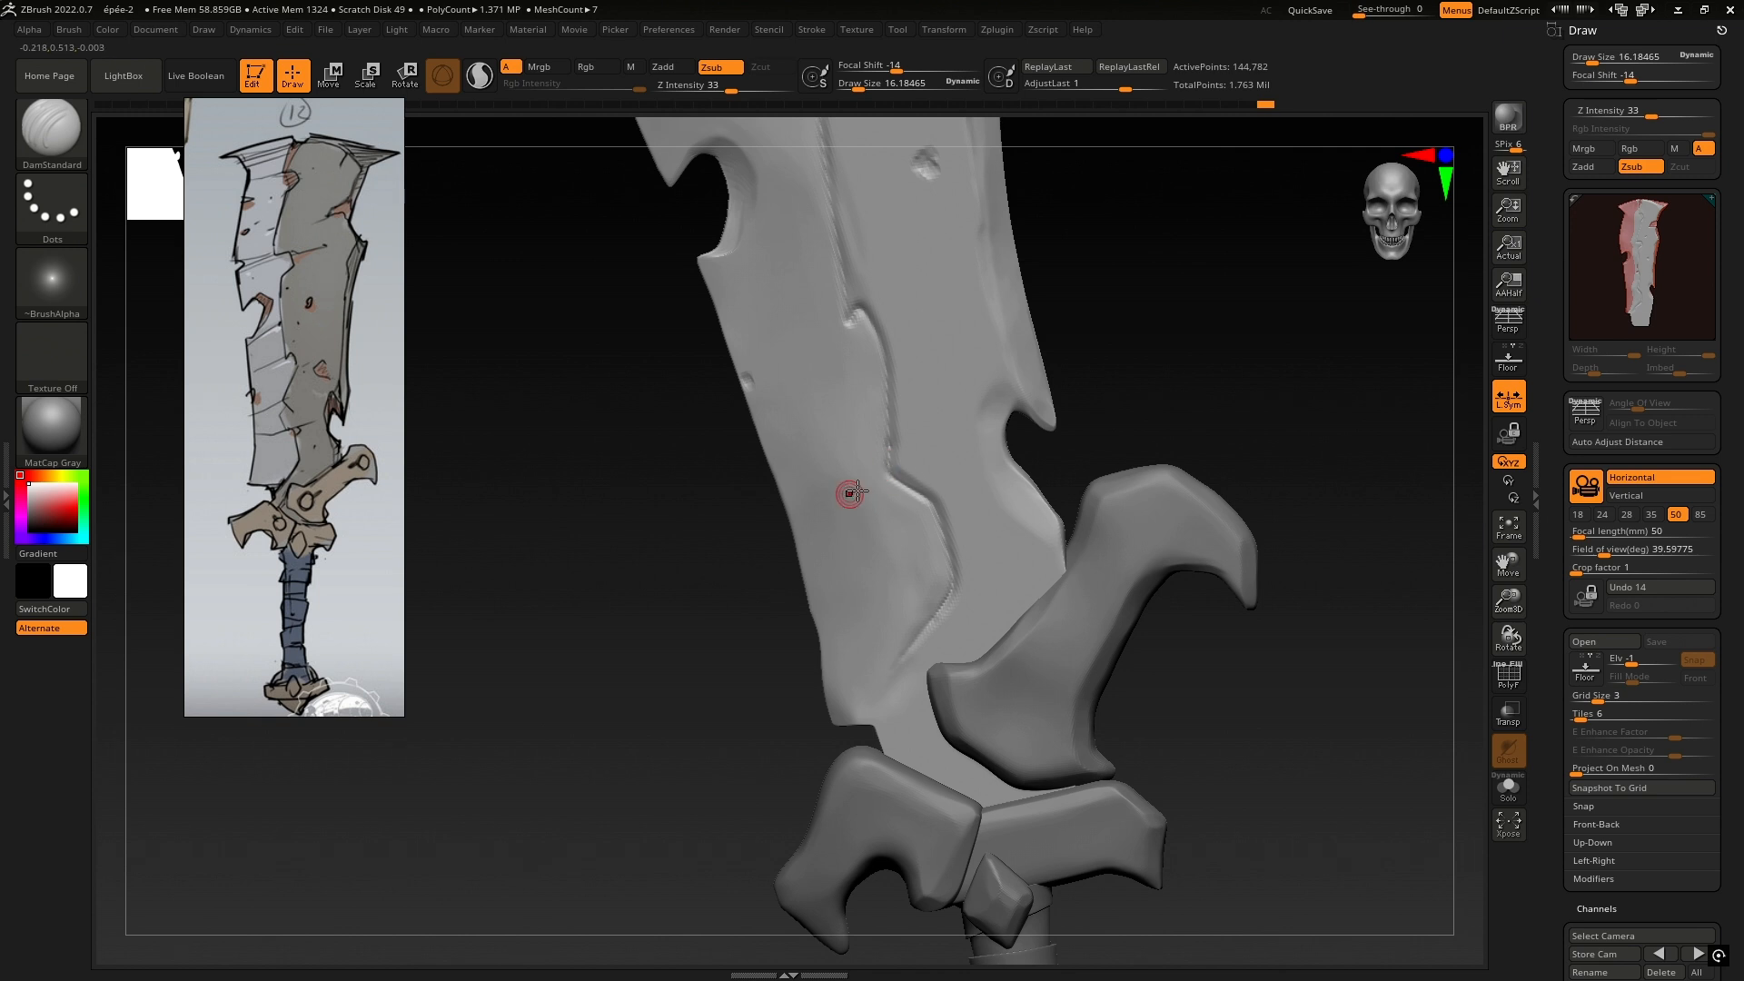
{"action": "key", "text": "alt"}
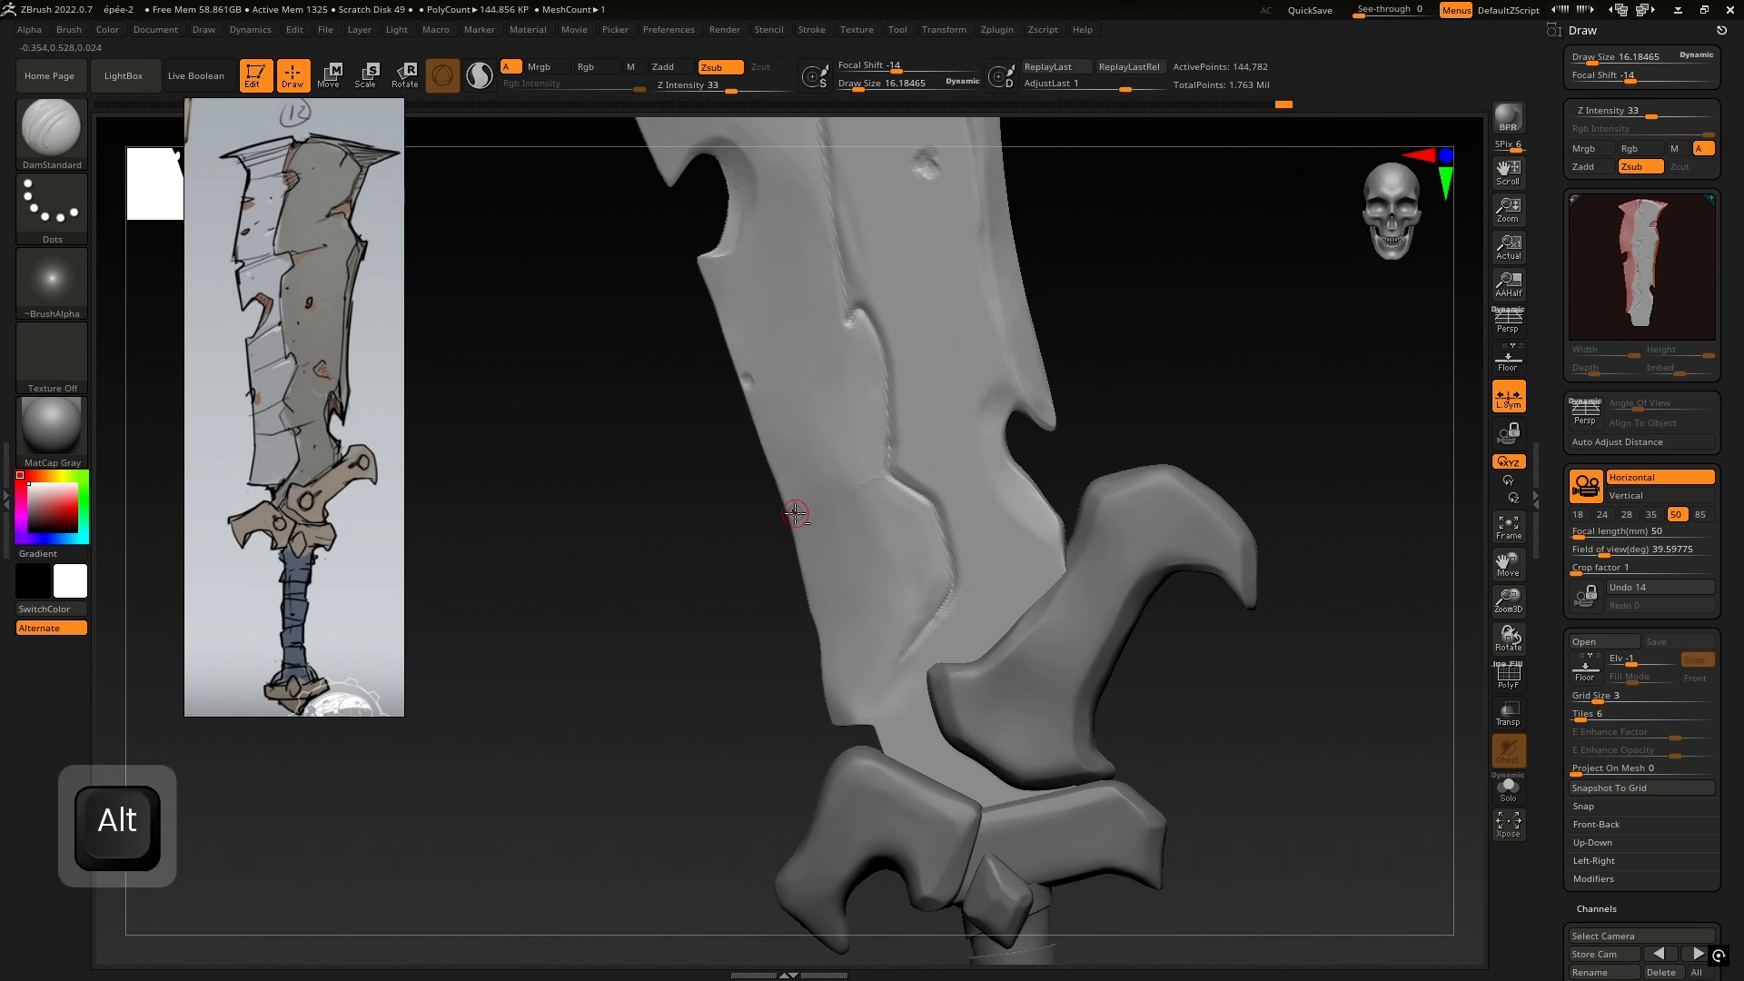
{"action": "key", "text": "ctrl+z"}
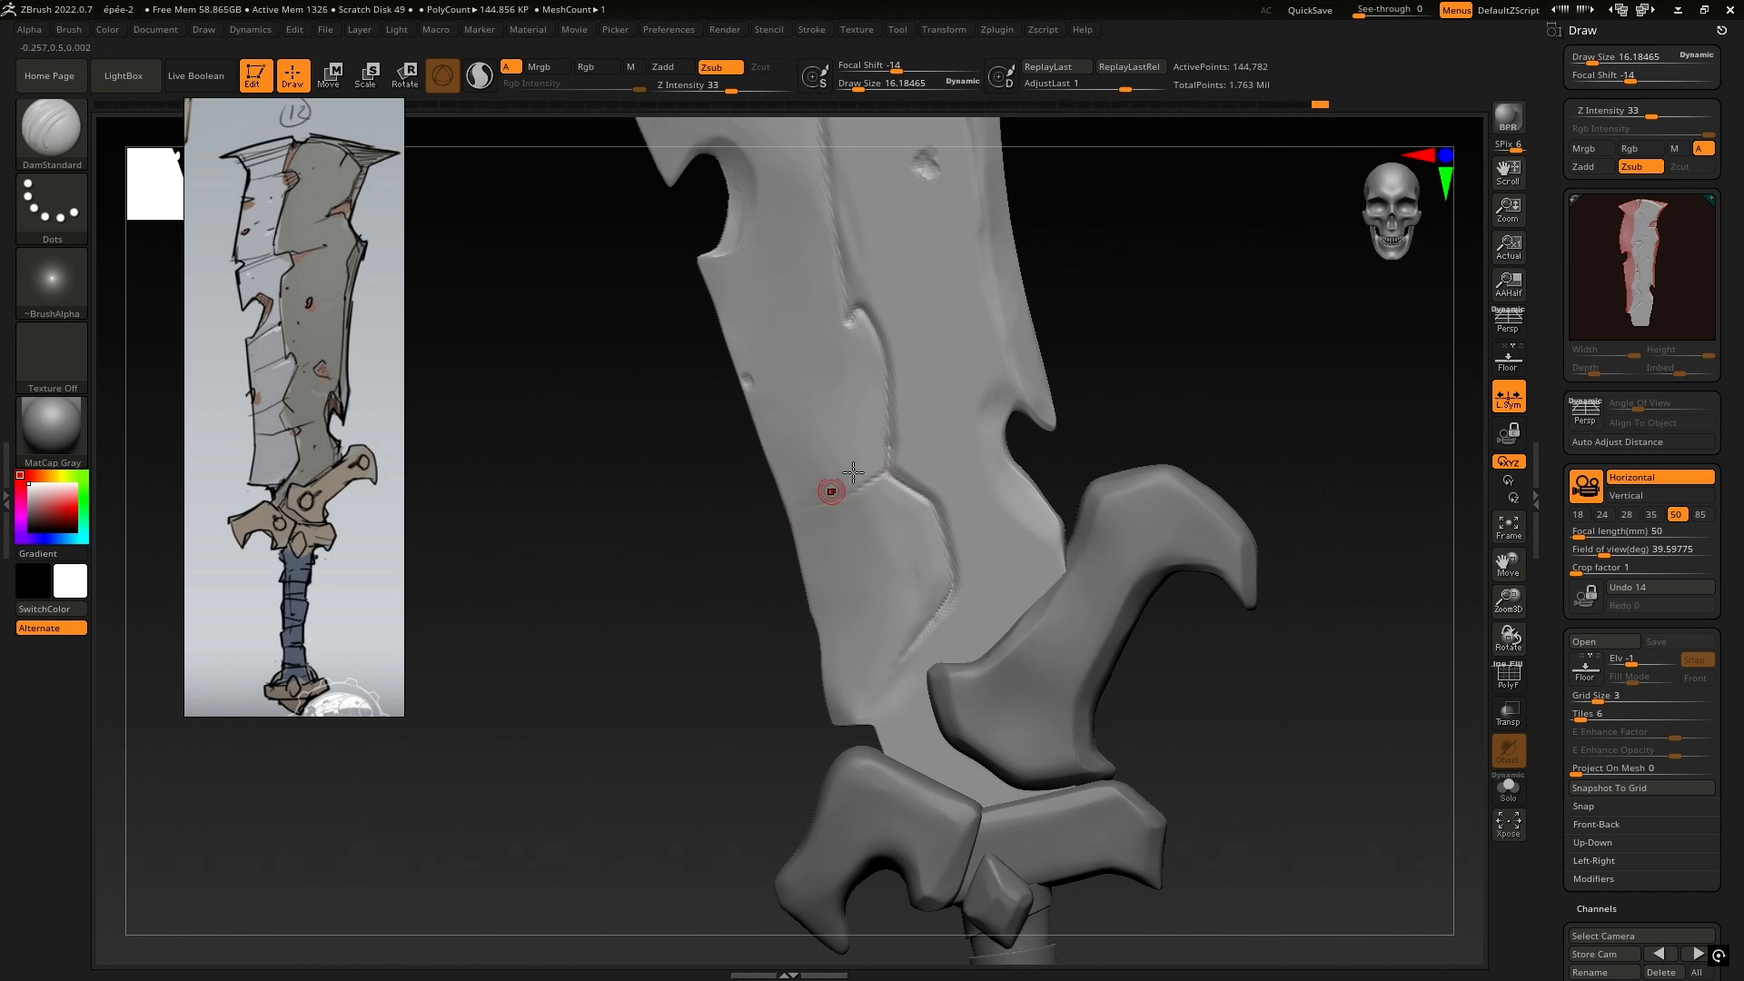
Carve a second fine crack from the bevel line's small notch to the cutting edge just below the crescent notch
{"action": "right_click_drag", "start_coordinate": [887, 398], "coordinate": [923, 516], "text": "alt"}
{"action": "right_click_drag", "start_coordinate": [834, 475], "coordinate": [848, 475]}
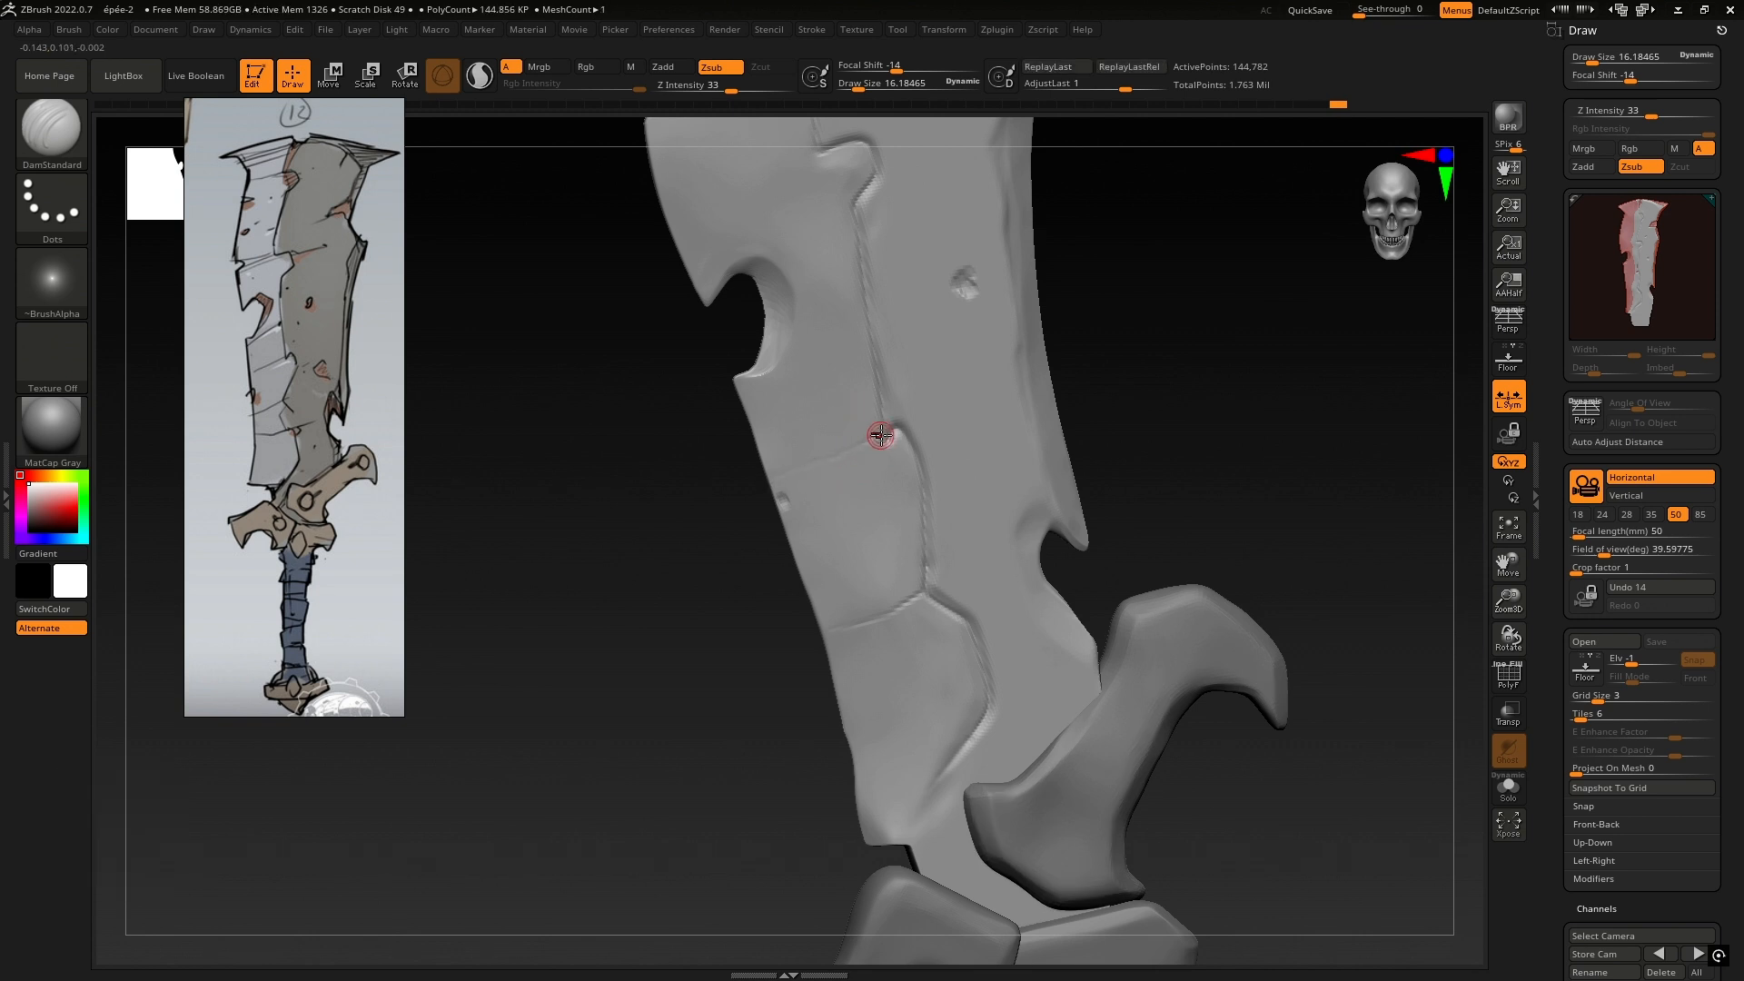
{"action": "right_click_drag", "start_coordinate": [876, 351], "coordinate": [805, 444], "text": "alt"}
{"action": "right_click_drag", "start_coordinate": [748, 348], "coordinate": [891, 418], "text": "alt"}
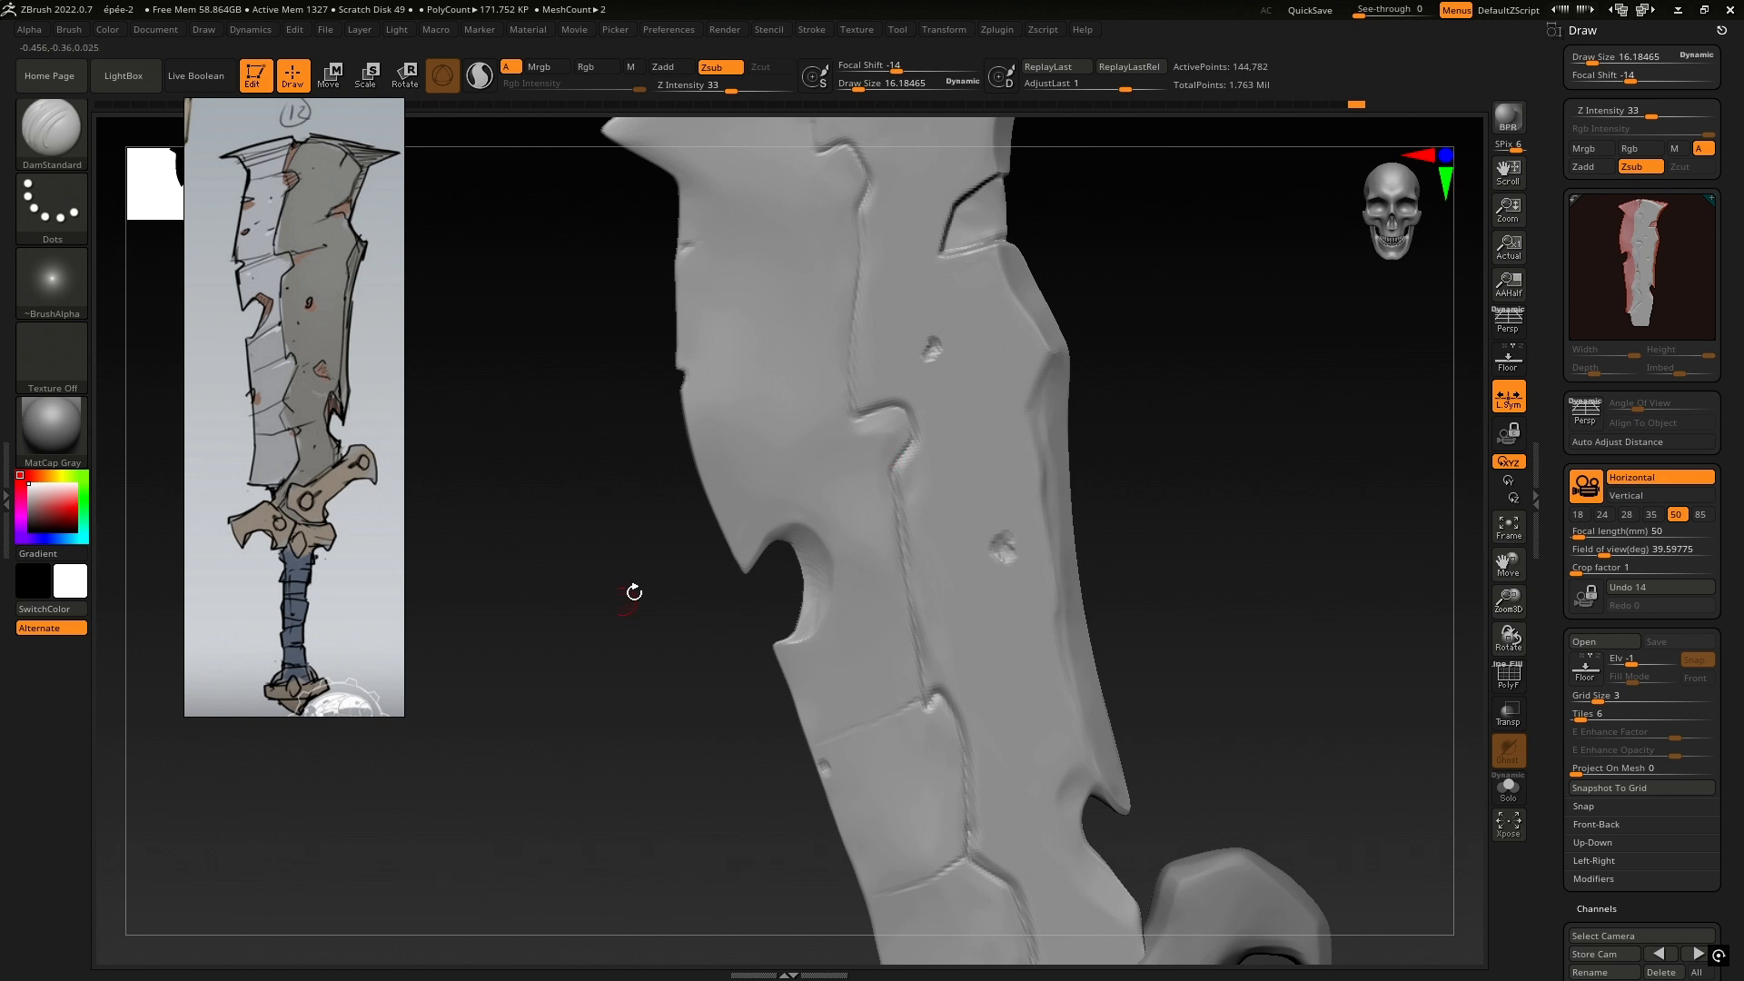
Carve a fine diagonal crack between the two pits, running from the bevel line's upper step toward the blade's spine
{"action": "mouse_move", "coordinate": [849, 405]}
{"action": "right_mouse_down"}
{"action": "mouse_move", "coordinate": [833, 397]}
{"action": "mouse_move", "coordinate": [864, 378]}
{"action": "mouse_move", "coordinate": [844, 400]}
{"action": "right_mouse_up"}
{"action": "right_click", "coordinate": [844, 400]}
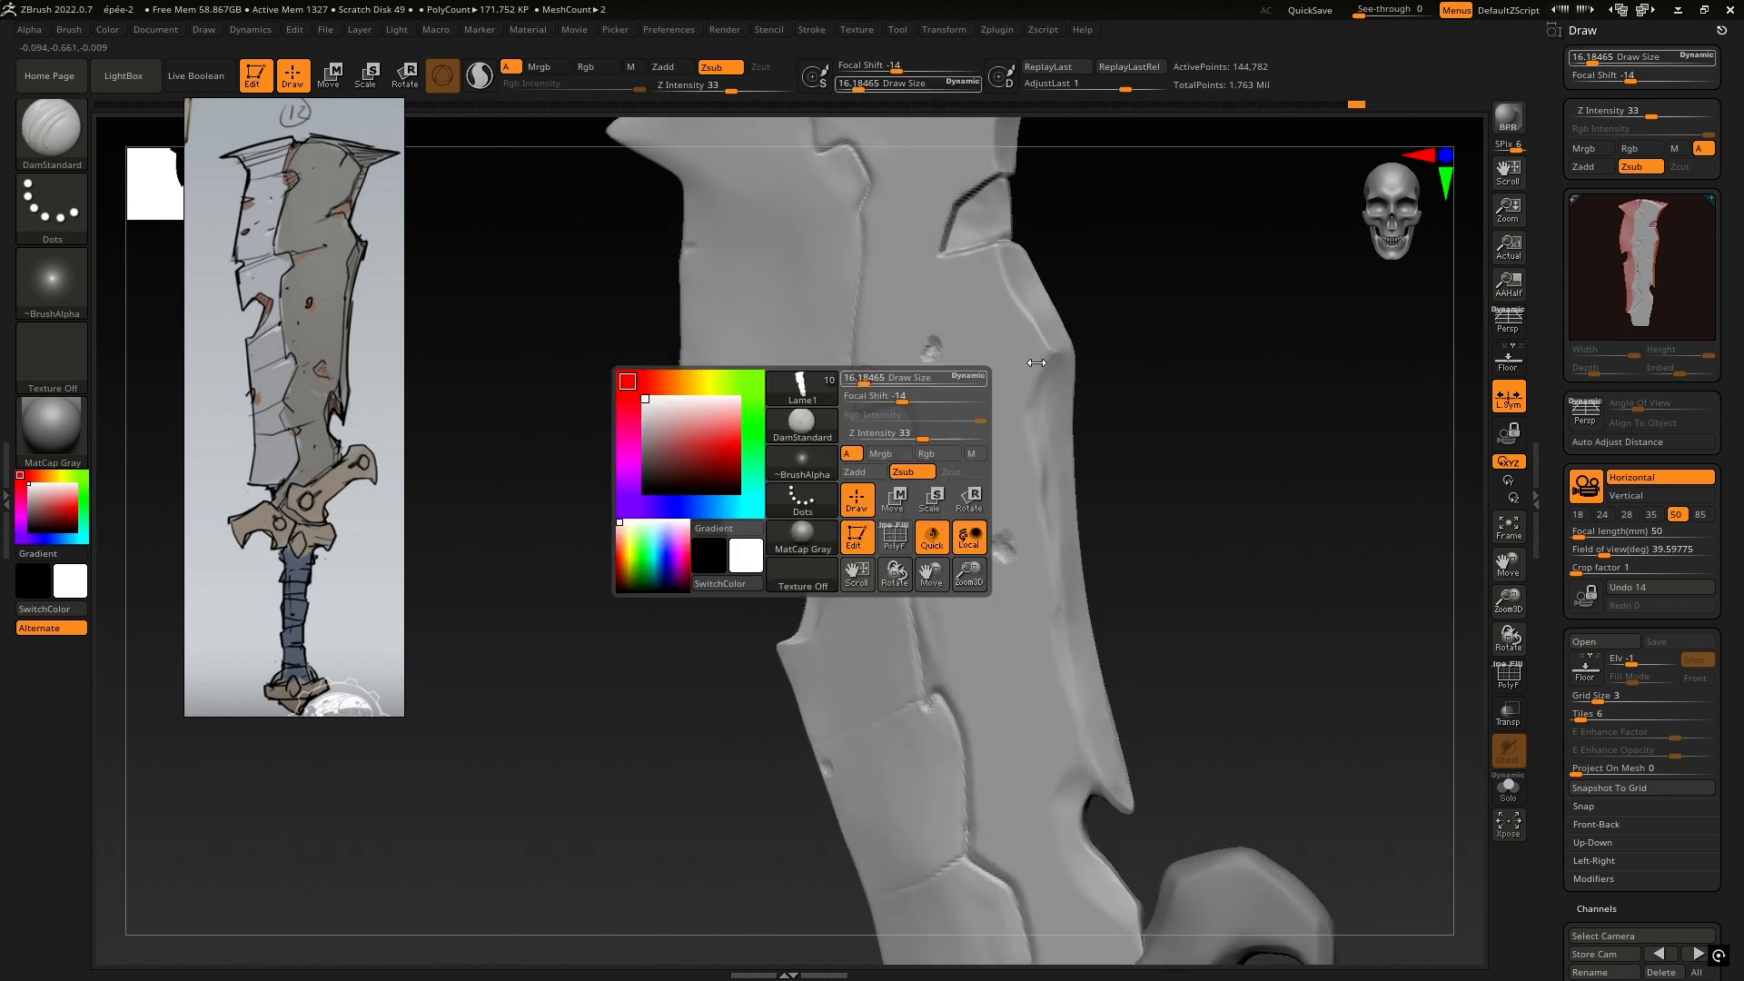
{"action": "right_click_drag", "start_coordinate": [968, 377], "coordinate": [961, 380]}
{"action": "right_click_drag", "start_coordinate": [1098, 325], "coordinate": [1112, 322]}
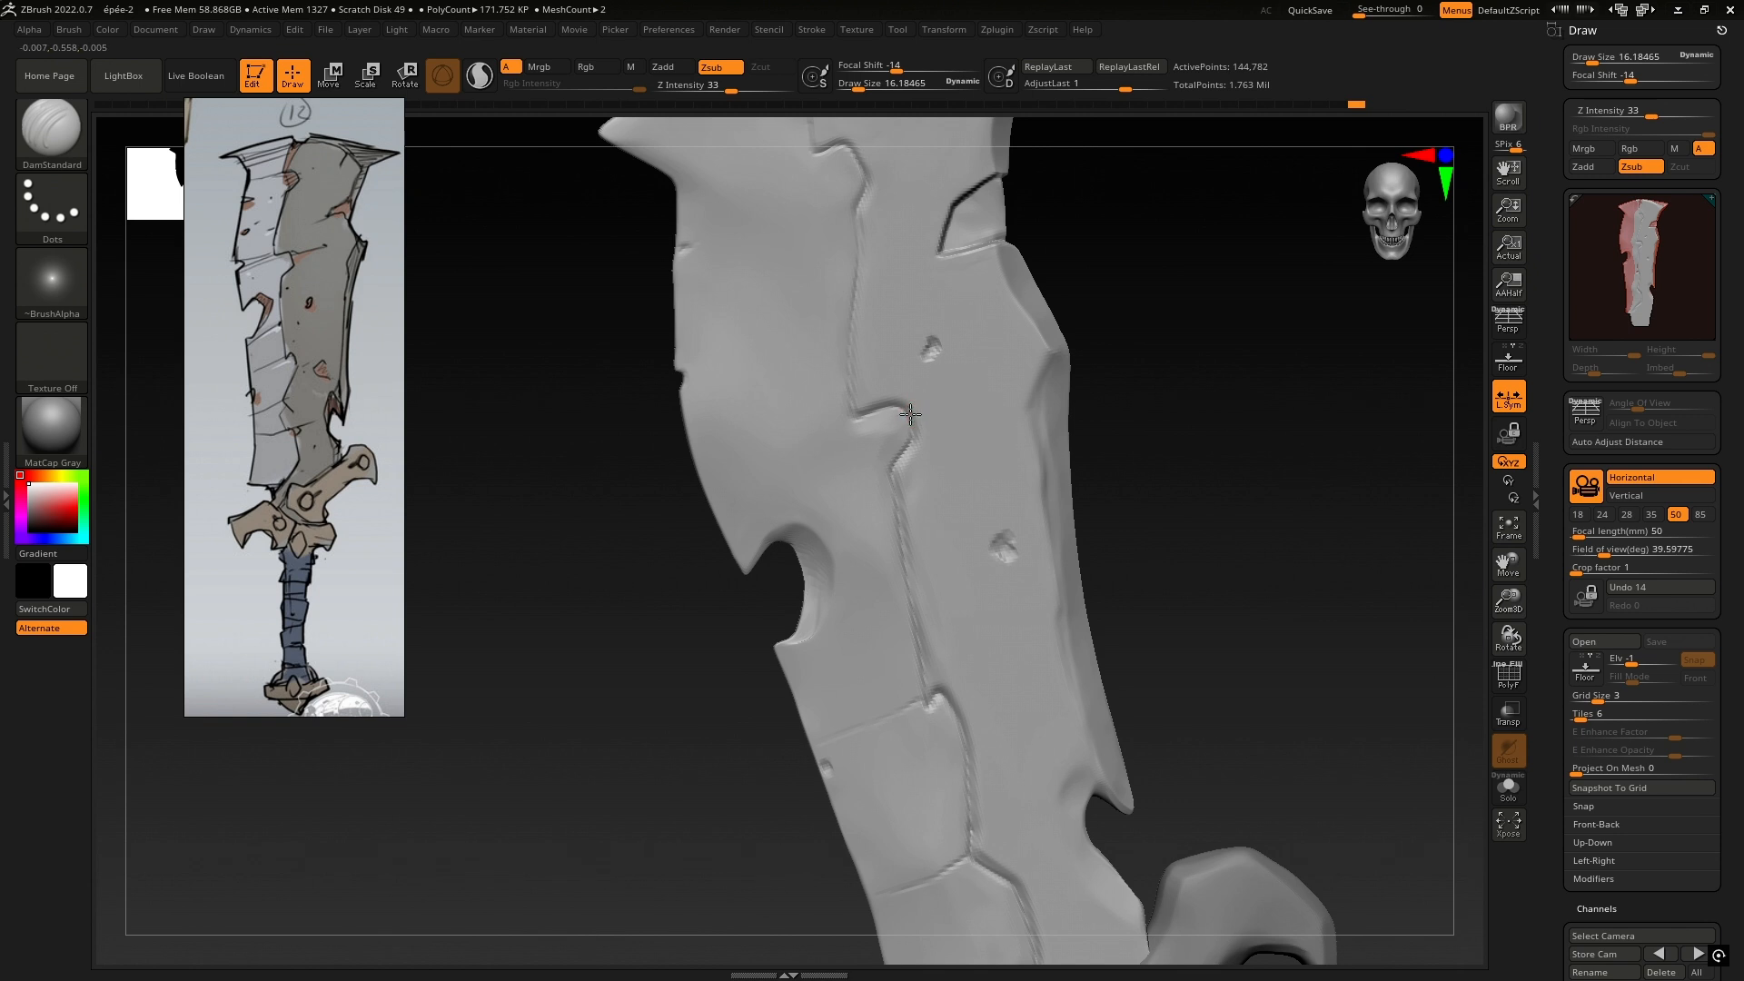
{"action": "left_click_drag", "start_coordinate": [909, 414], "coordinate": [959, 396]}
{"action": "right_click_drag", "start_coordinate": [761, 418], "coordinate": [723, 402]}
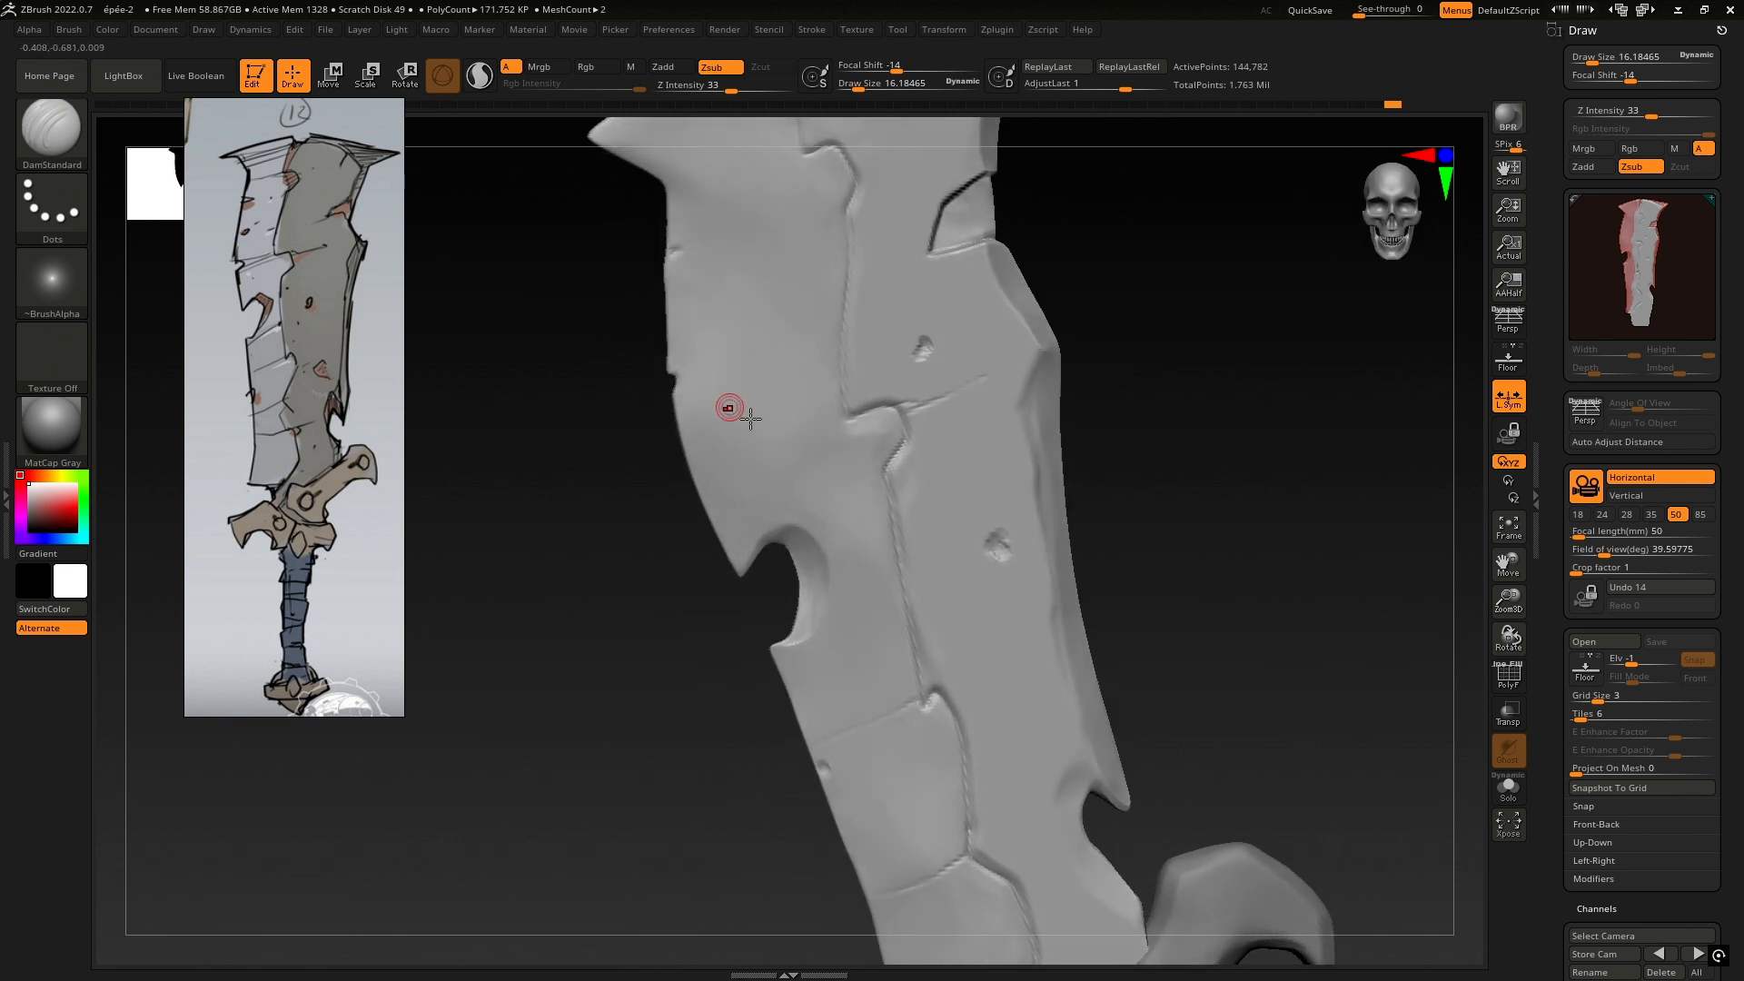
Switch to the Move brush with a draw size of about 20 and reshape the crescent notch's inner rim
{"action": "right_click_drag", "start_coordinate": [799, 544], "coordinate": [818, 432], "text": "alt"}
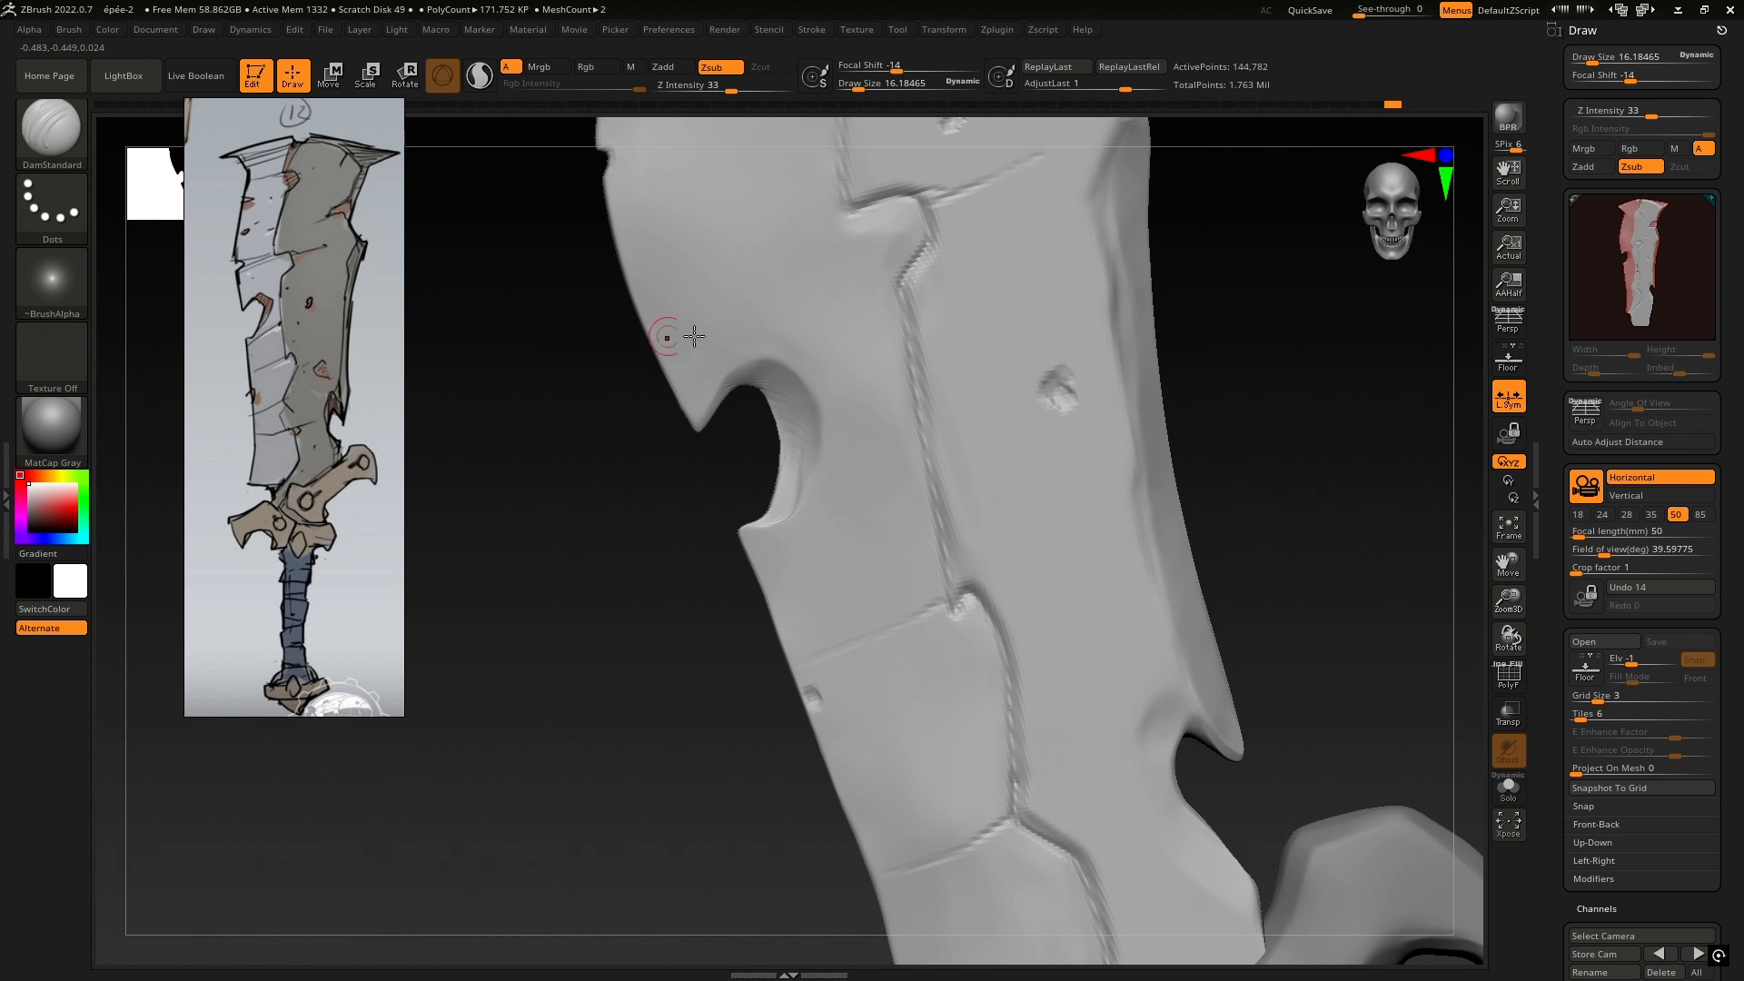
{"action": "key", "text": "4"}
{"action": "mouse_move", "coordinate": [719, 327]}
{"action": "right_mouse_down"}
{"action": "mouse_move", "coordinate": [802, 336]}
{"action": "mouse_move", "coordinate": [790, 356]}
{"action": "right_mouse_up"}
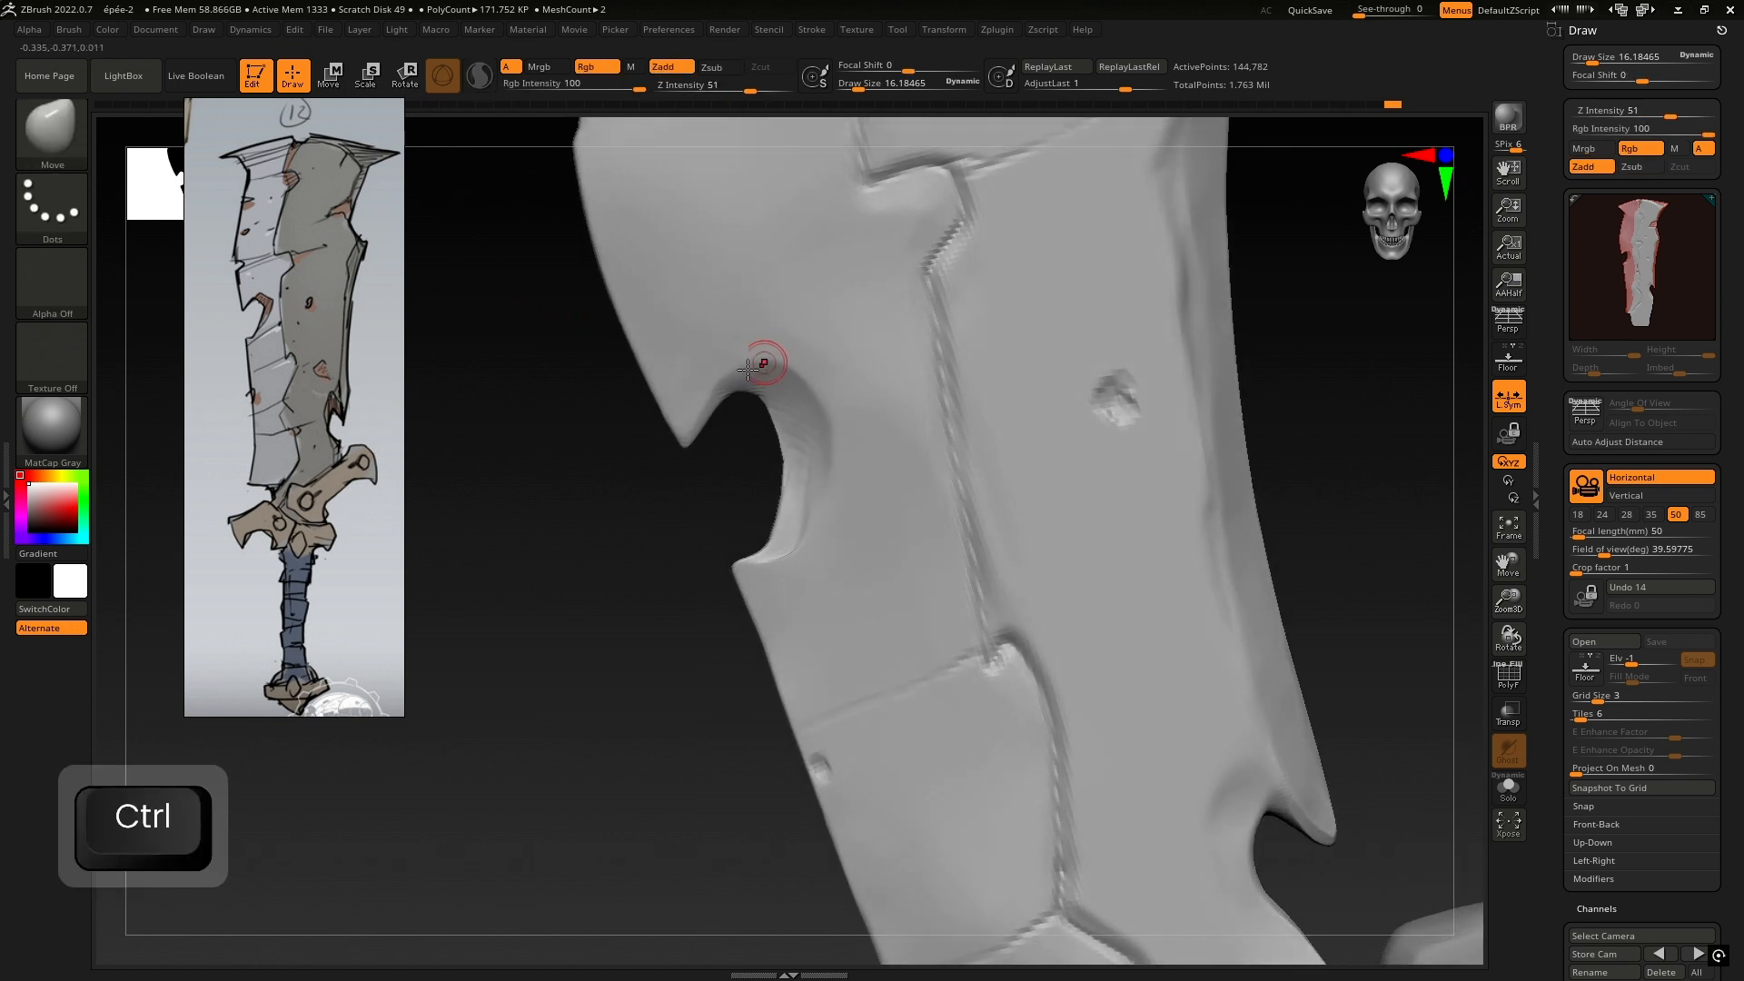
{"action": "key", "text": "space"}
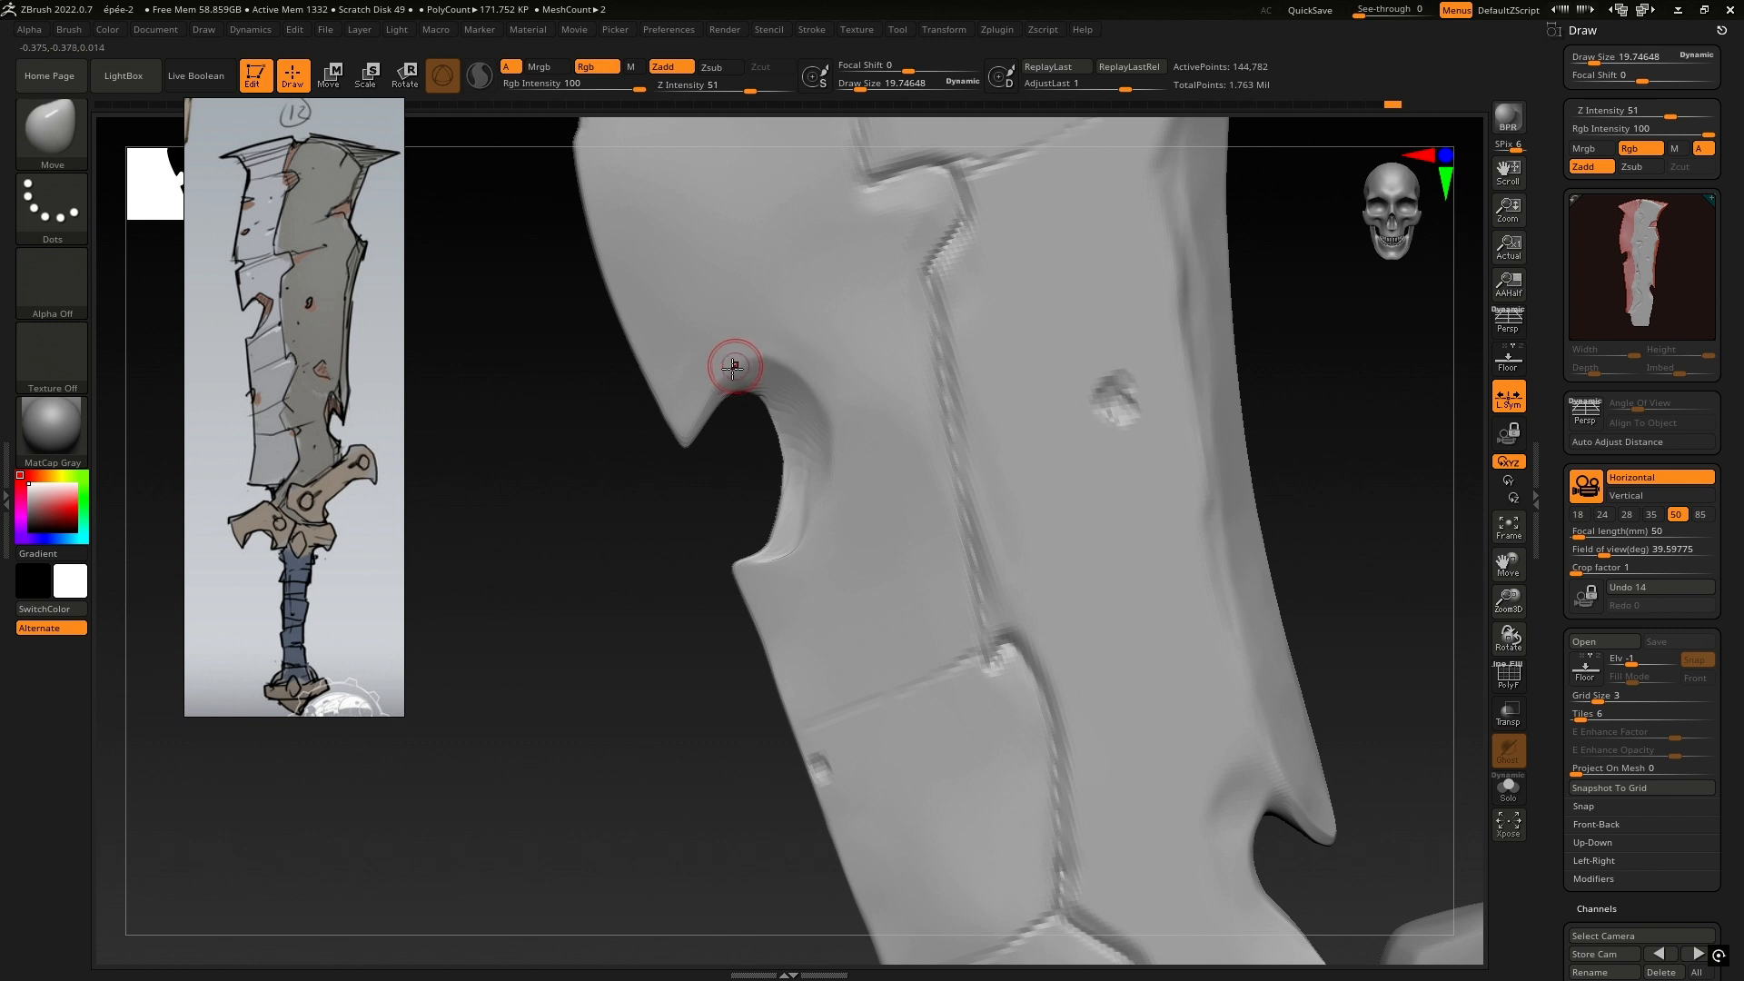
{"action": "left_click_drag", "start_coordinate": [726, 370], "coordinate": [740, 350]}
{"action": "right_click_drag", "start_coordinate": [741, 350], "coordinate": [753, 345]}
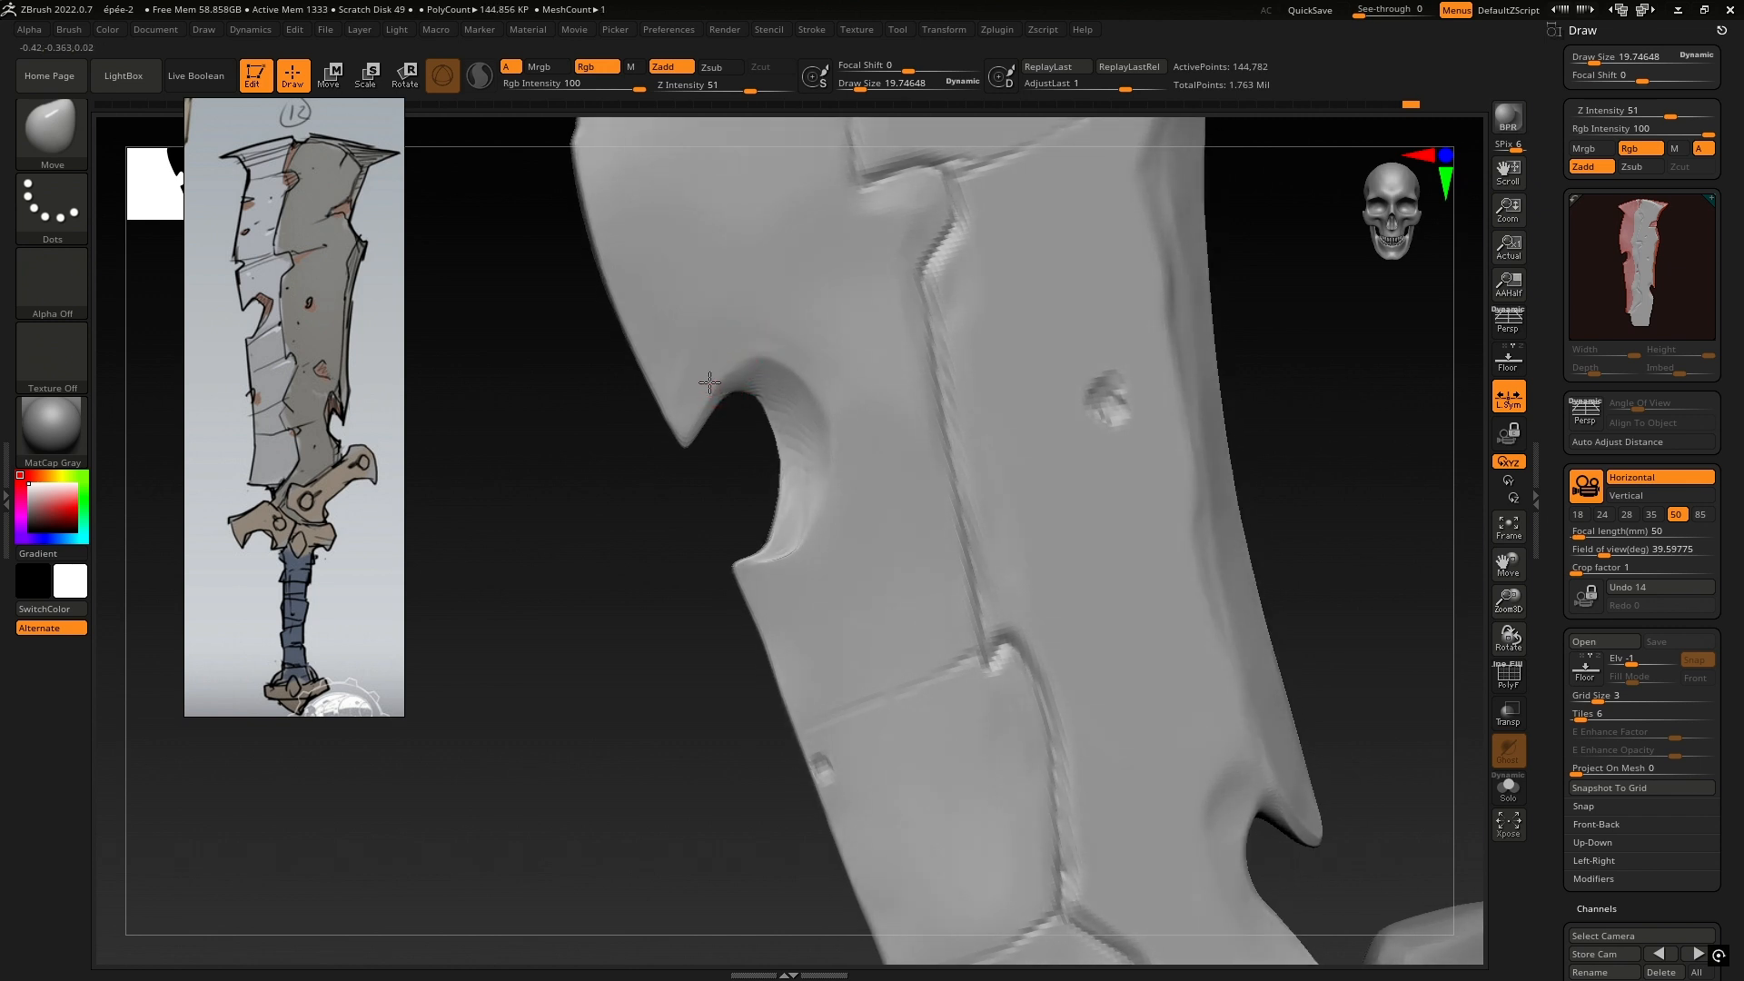
{"action": "left_click_drag", "start_coordinate": [795, 364], "coordinate": [798, 368]}
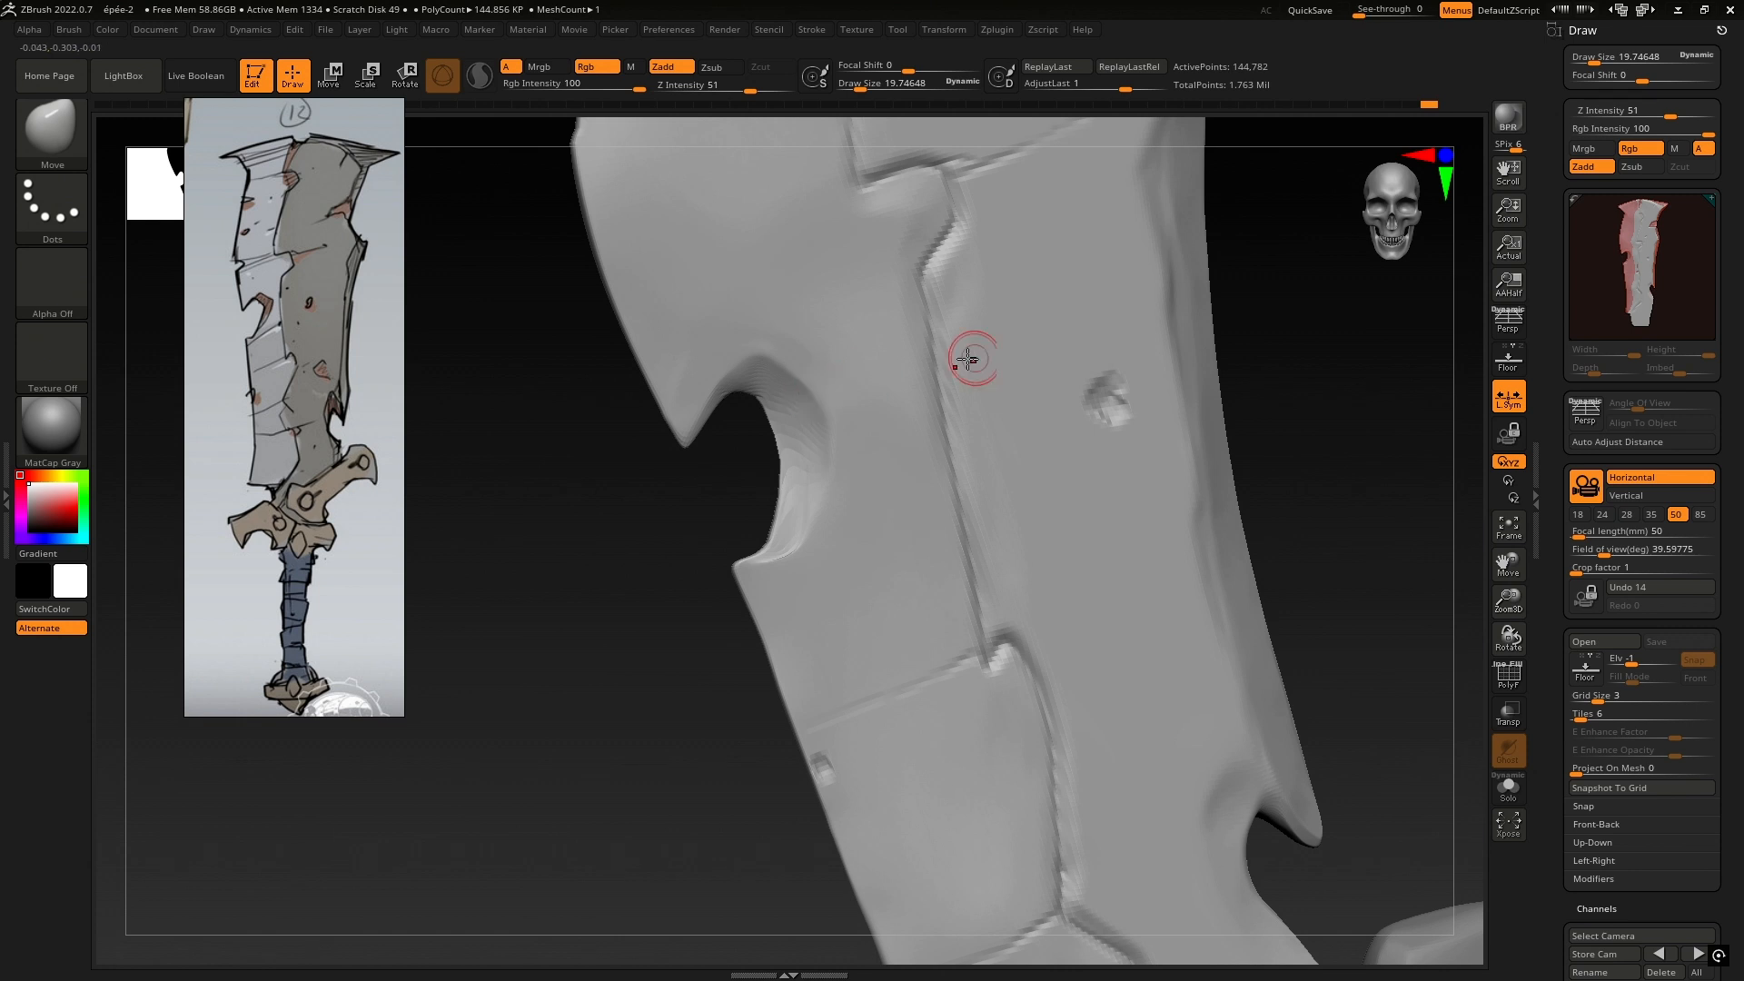
{"action": "mouse_move", "coordinate": [877, 413]}
{"action": "right_mouse_down"}
{"action": "mouse_move", "coordinate": [884, 366]}
{"action": "mouse_move", "coordinate": [857, 440]}
{"action": "right_mouse_up"}
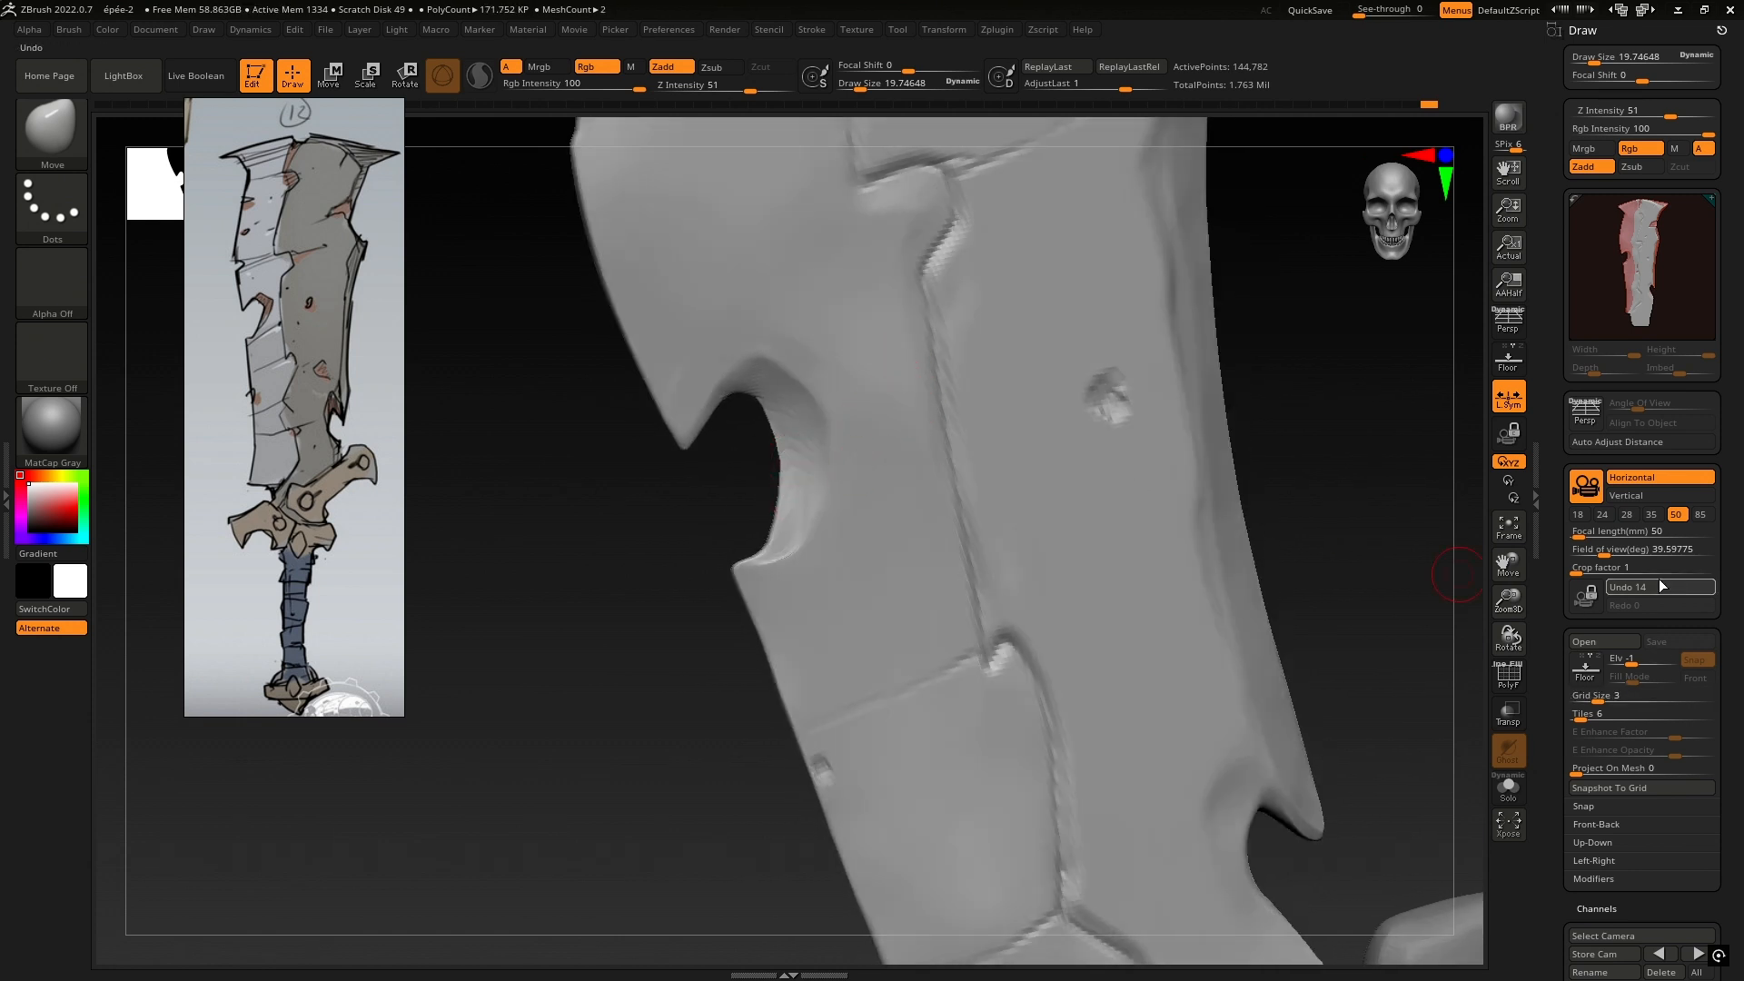
Set the blade's subdivision level to 2
{"action": "left_click_drag", "start_coordinate": [1727, 523], "coordinate": [1702, 238]}
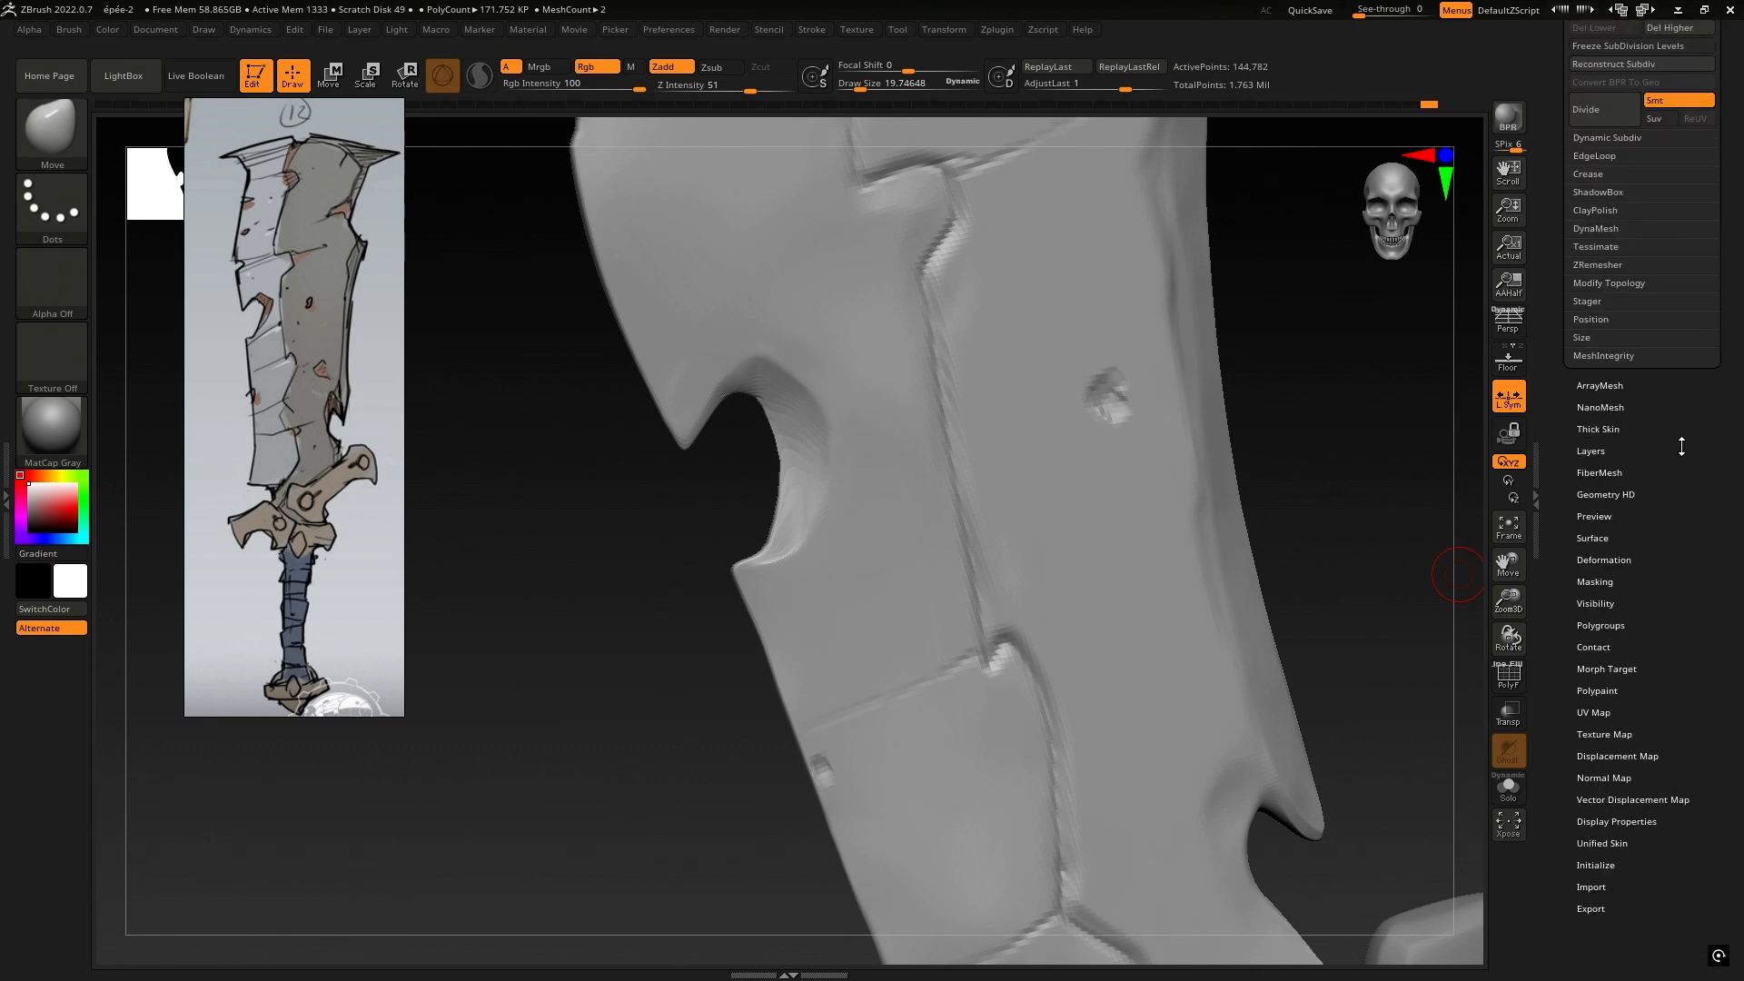
{"action": "left_click_drag", "start_coordinate": [1682, 446], "coordinate": [1674, 579]}
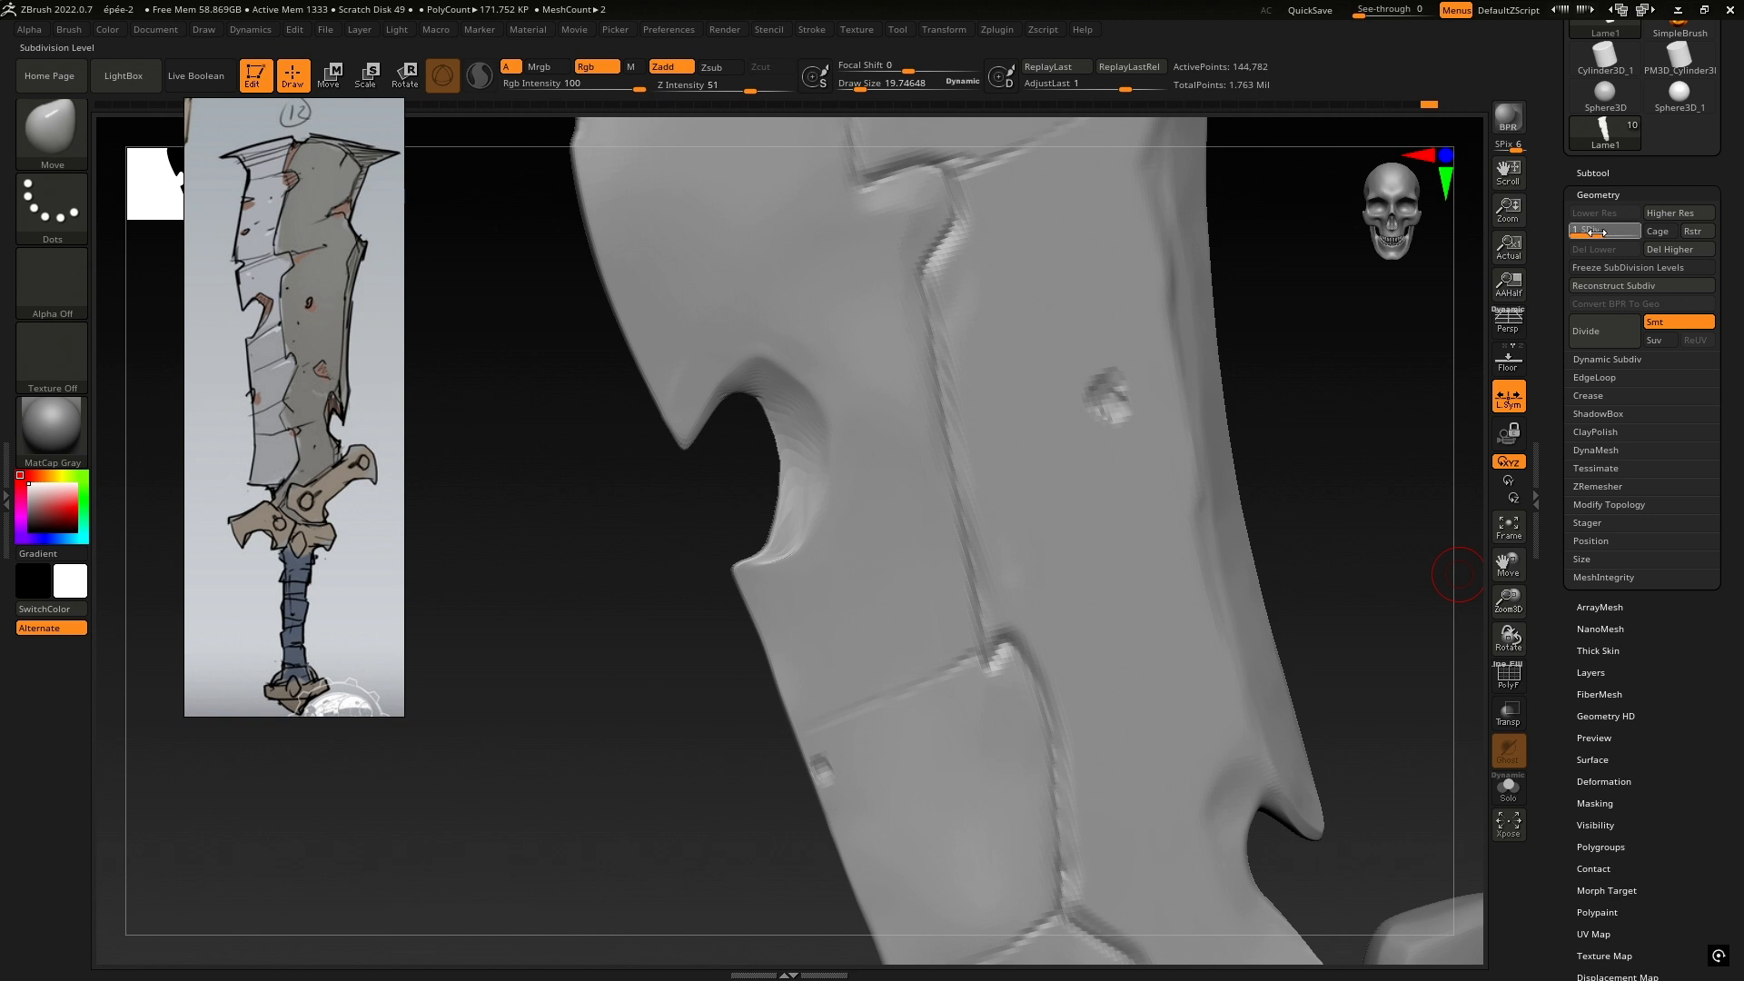
{"action": "left_click_drag", "start_coordinate": [1628, 231], "coordinate": [1632, 231]}
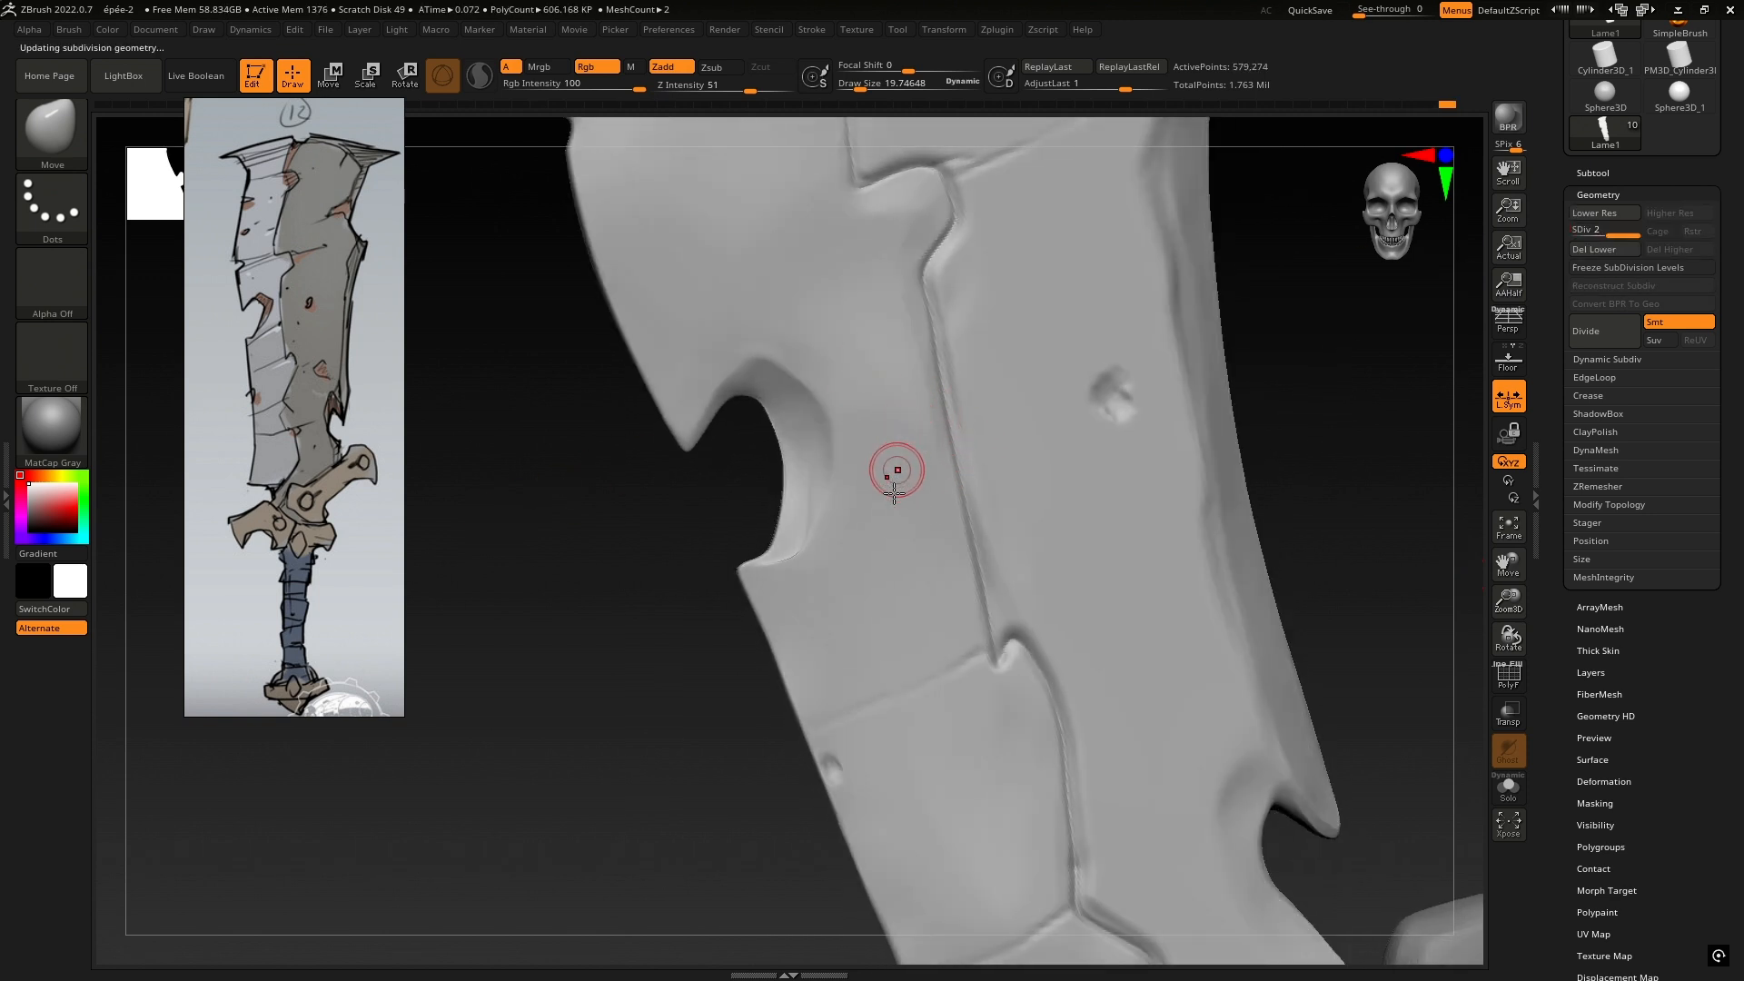
Smooth the inner bevel of the crescent notch and adjust its rim with the Move brush
{"action": "right_click_drag", "start_coordinate": [822, 470], "coordinate": [872, 472]}
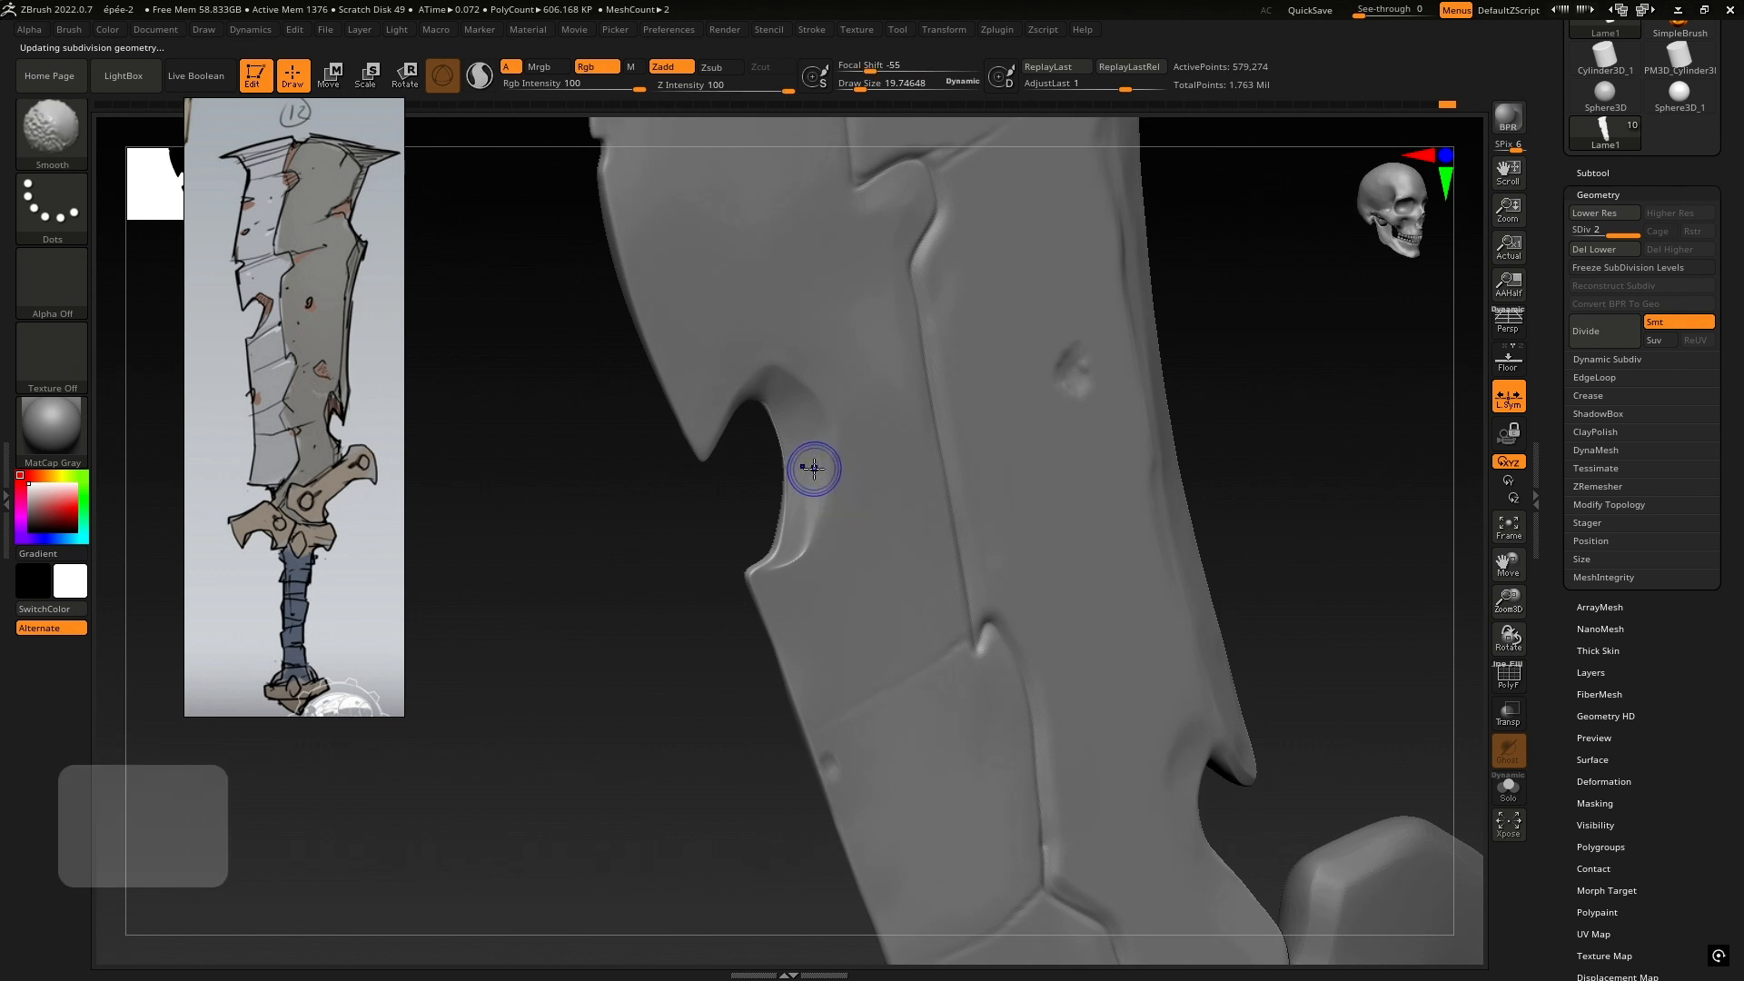
{"action": "left_click_drag", "start_coordinate": [813, 469], "coordinate": [804, 519], "text": "shift"}
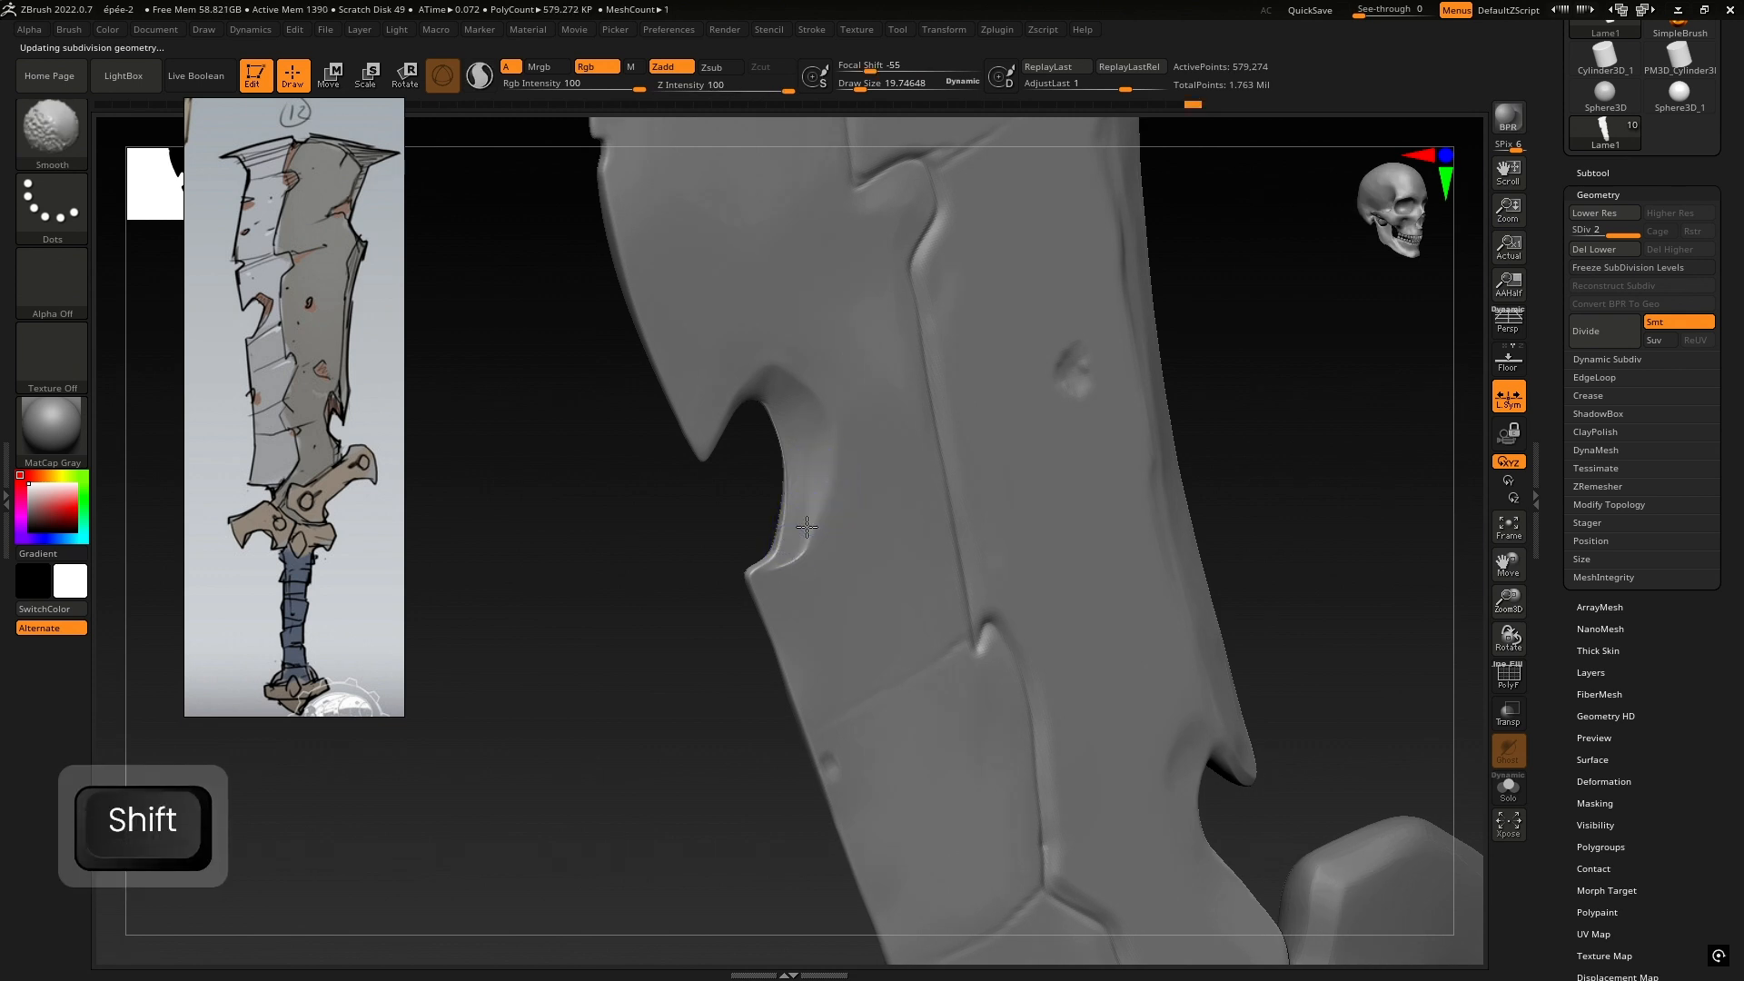
{"action": "left_click_drag", "start_coordinate": [804, 451], "coordinate": [808, 458], "text": "shift"}
{"action": "right_click_drag", "start_coordinate": [807, 458], "coordinate": [770, 367]}
{"action": "left_click_drag", "start_coordinate": [793, 438], "coordinate": [779, 409], "text": "shift"}
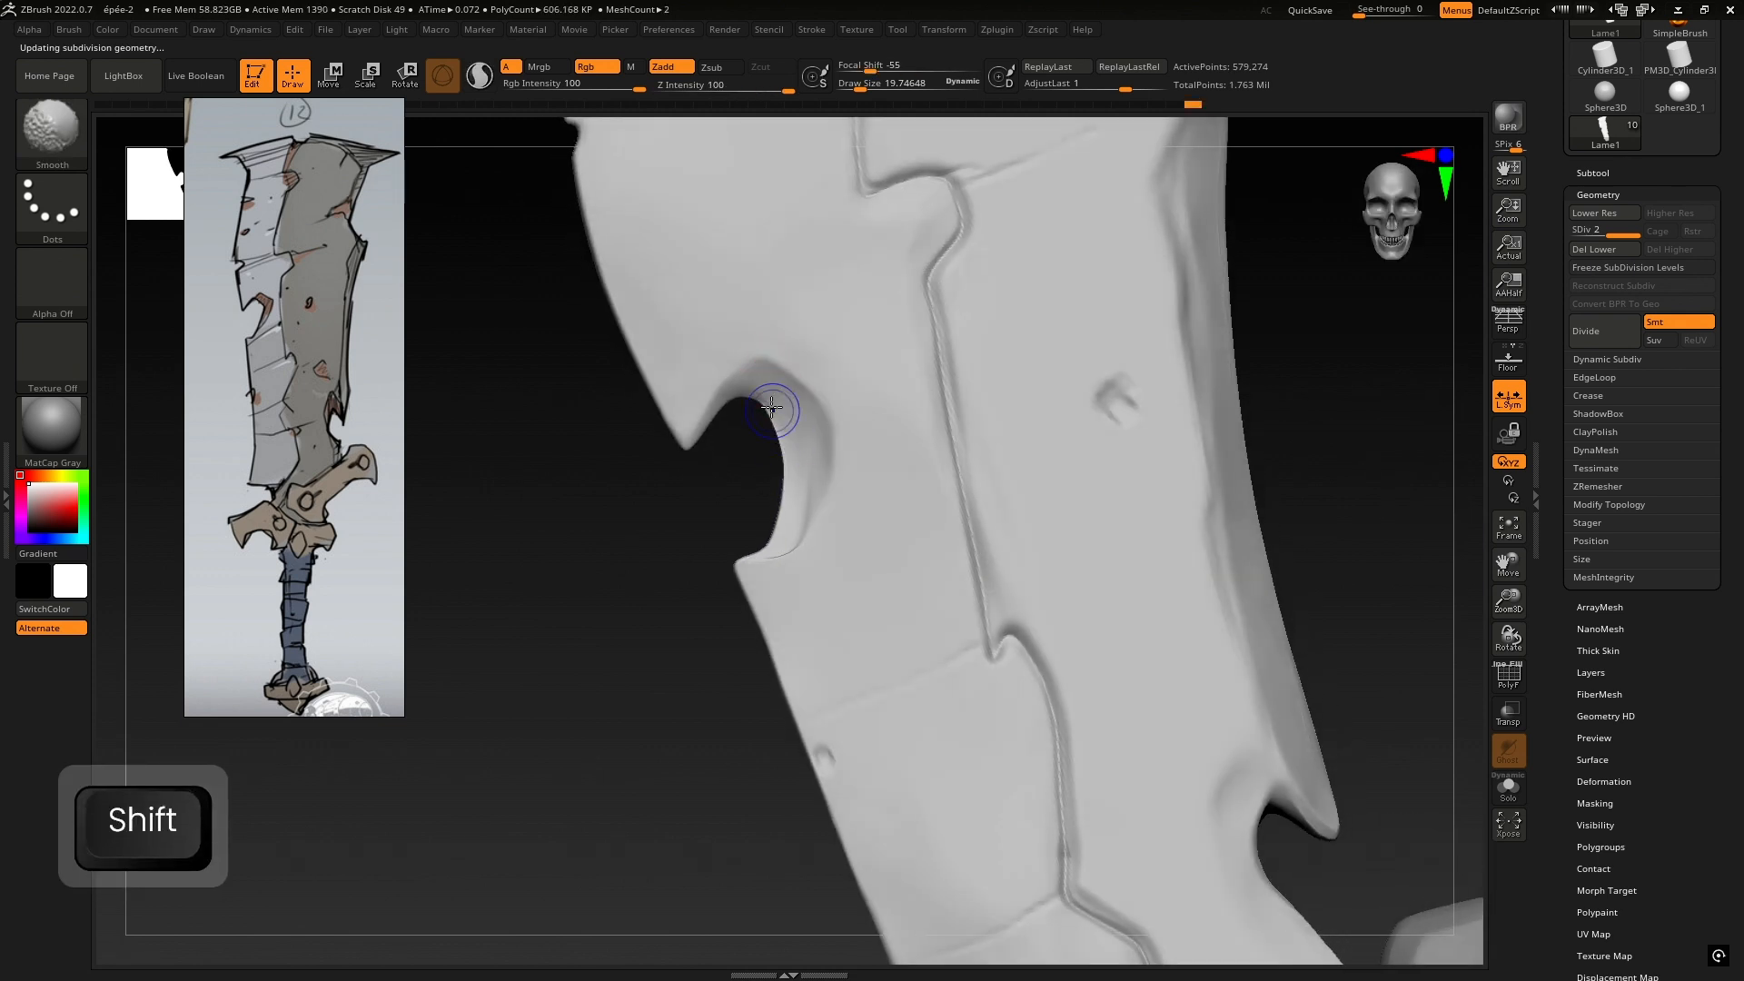
{"action": "right_click_drag", "start_coordinate": [790, 347], "coordinate": [785, 470], "text": "alt"}
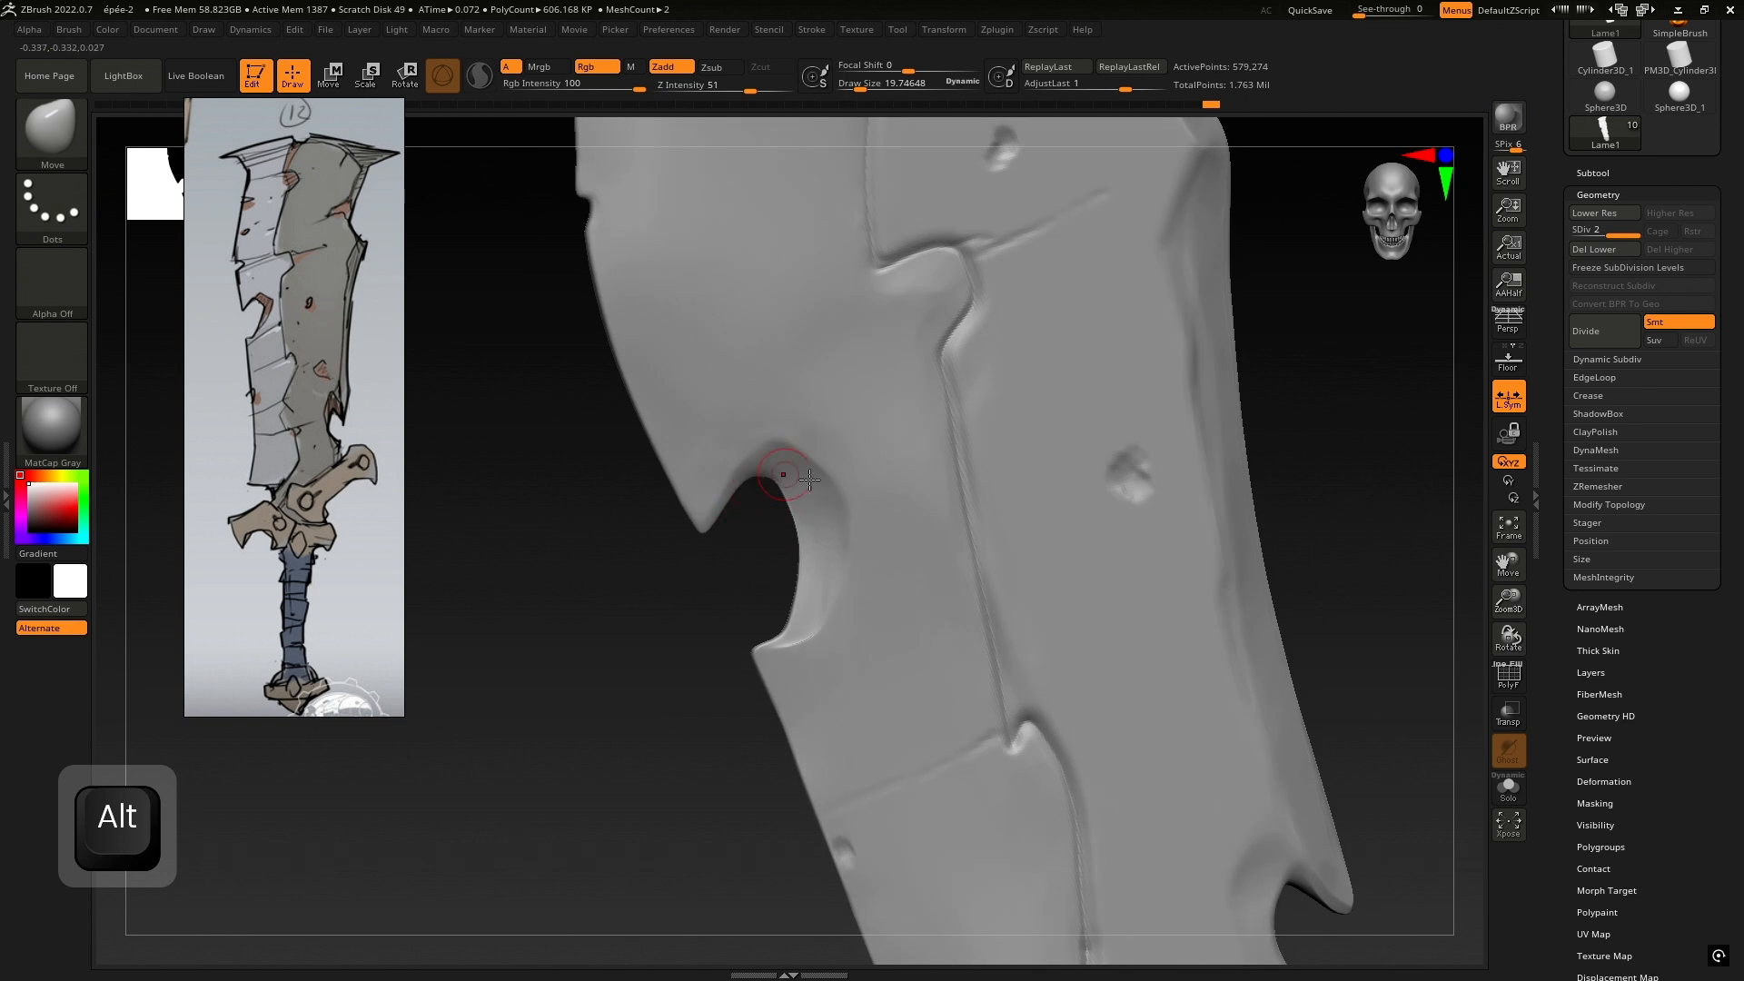
{"action": "right_click_drag", "start_coordinate": [833, 564], "coordinate": [787, 456]}
Switch to DamStandard and sharpen the crescent notch's bevel rim with inverted strokes, including its upper edge
{"action": "key", "text": "3"}
{"action": "right_click_drag", "start_coordinate": [909, 426], "coordinate": [810, 412]}
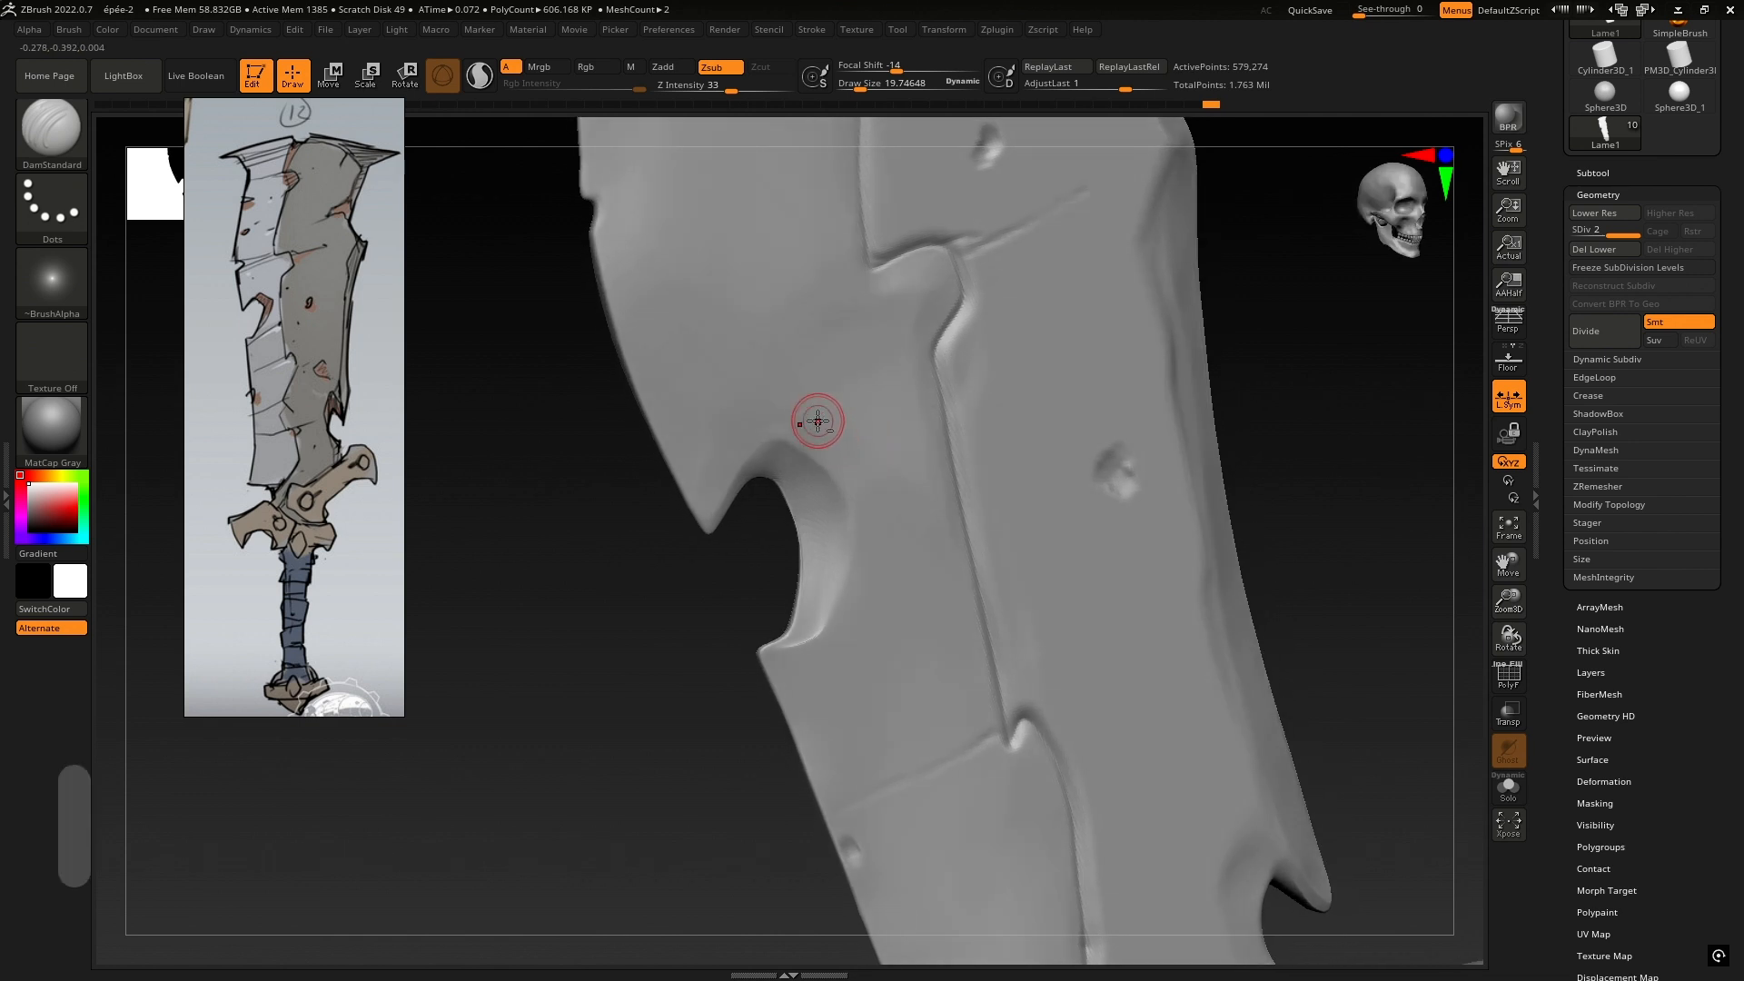
{"action": "key", "text": "alt"}
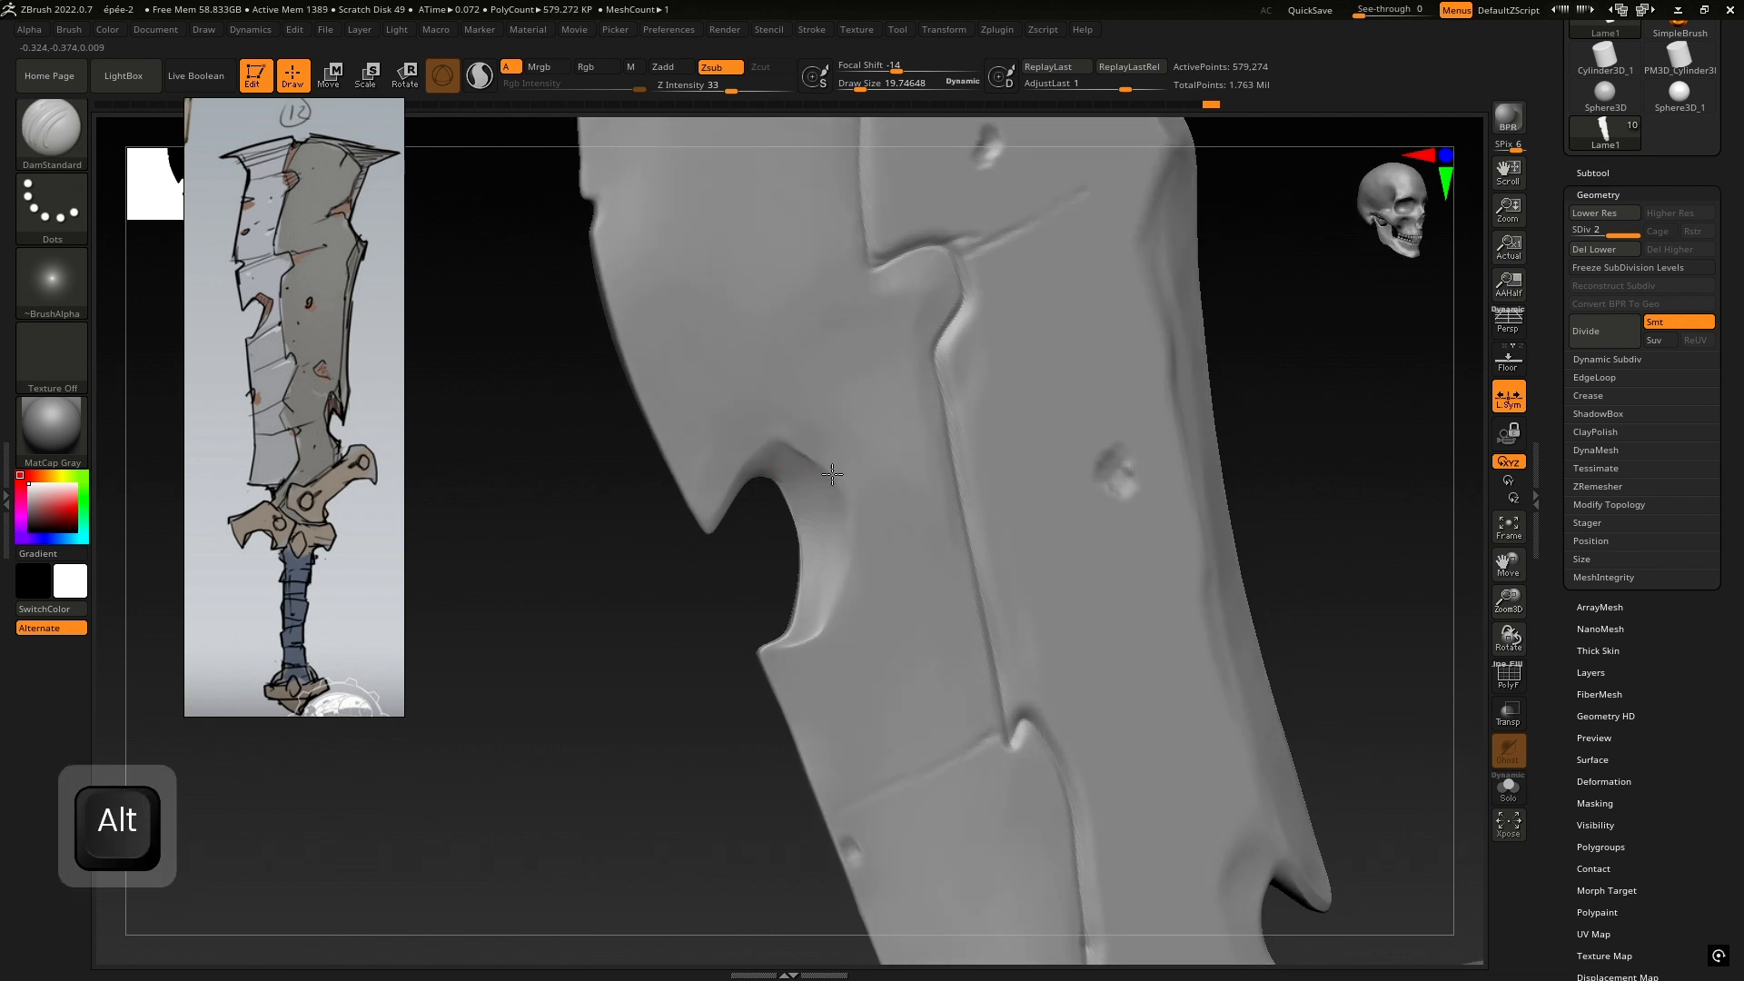
{"action": "left_click_drag", "start_coordinate": [811, 463], "coordinate": [858, 505], "text": "alt"}
{"action": "right_click_drag", "start_coordinate": [821, 455], "coordinate": [779, 438]}
{"action": "mouse_move", "coordinate": [779, 438]}
{"action": "left_mouse_down", "text": "alt"}
{"action": "mouse_move", "coordinate": [859, 509]}
{"action": "mouse_move", "coordinate": [830, 570]}
{"action": "left_mouse_up", "text": "alt"}
{"action": "left_click_drag", "start_coordinate": [845, 495], "coordinate": [840, 581], "text": "alt"}
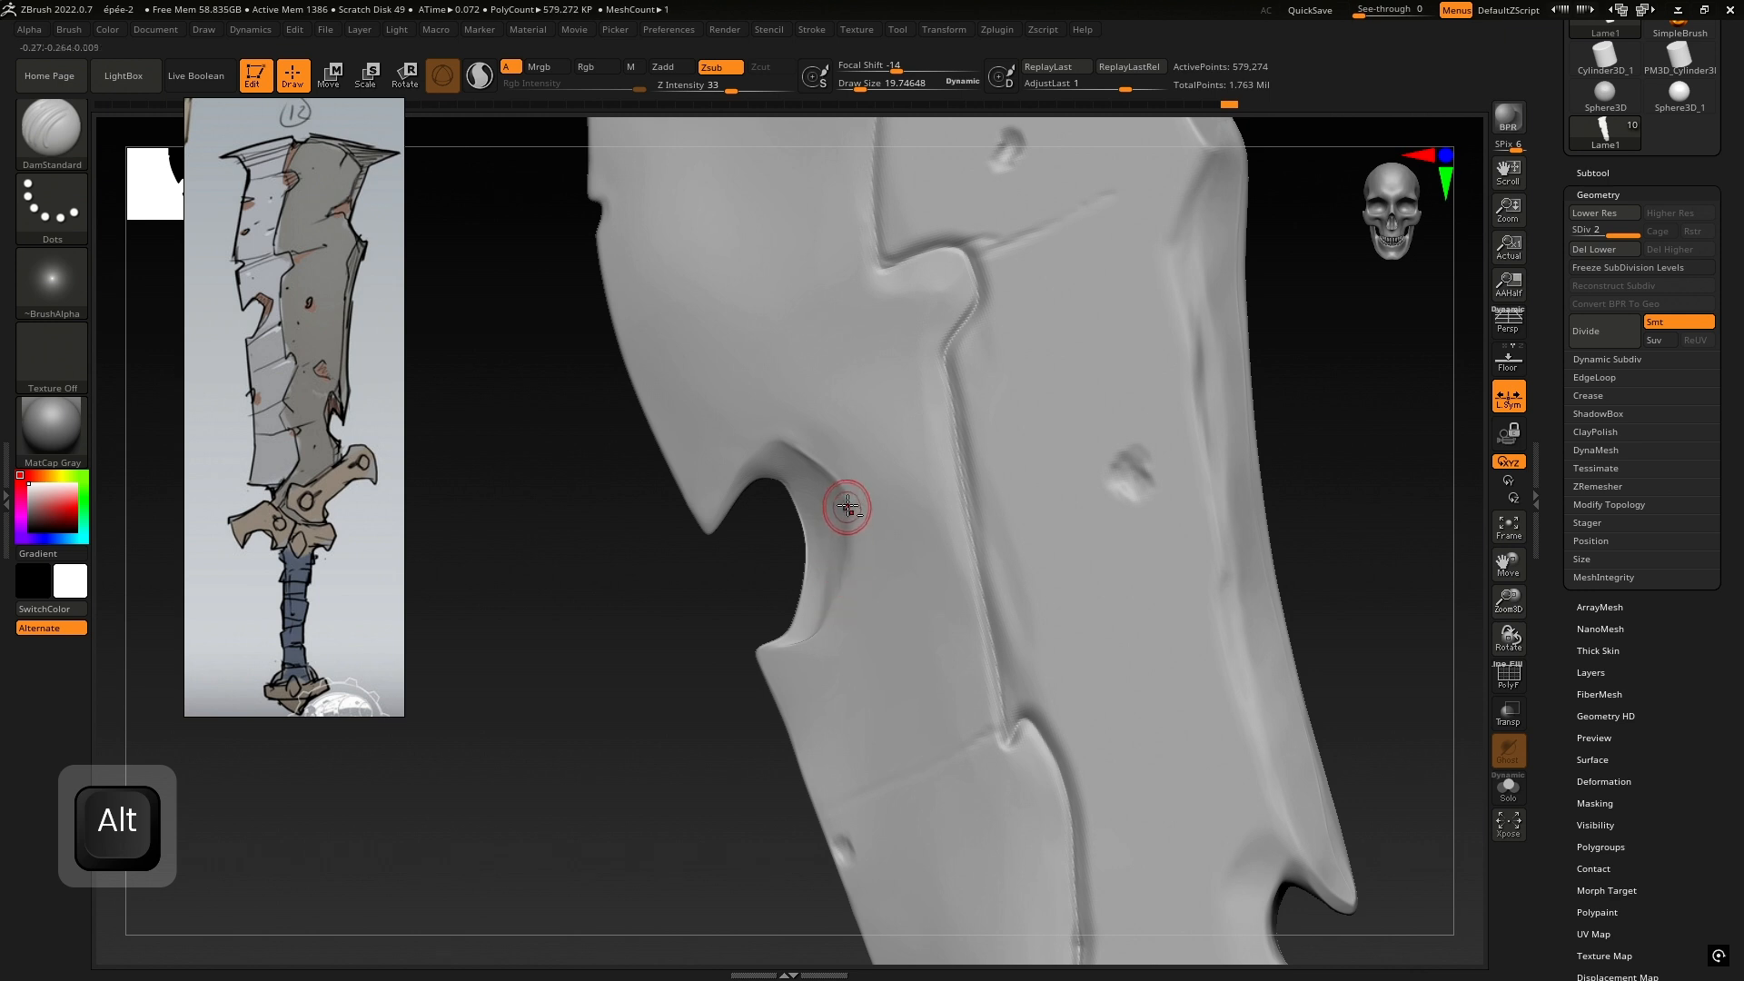
{"action": "key", "text": "shift"}
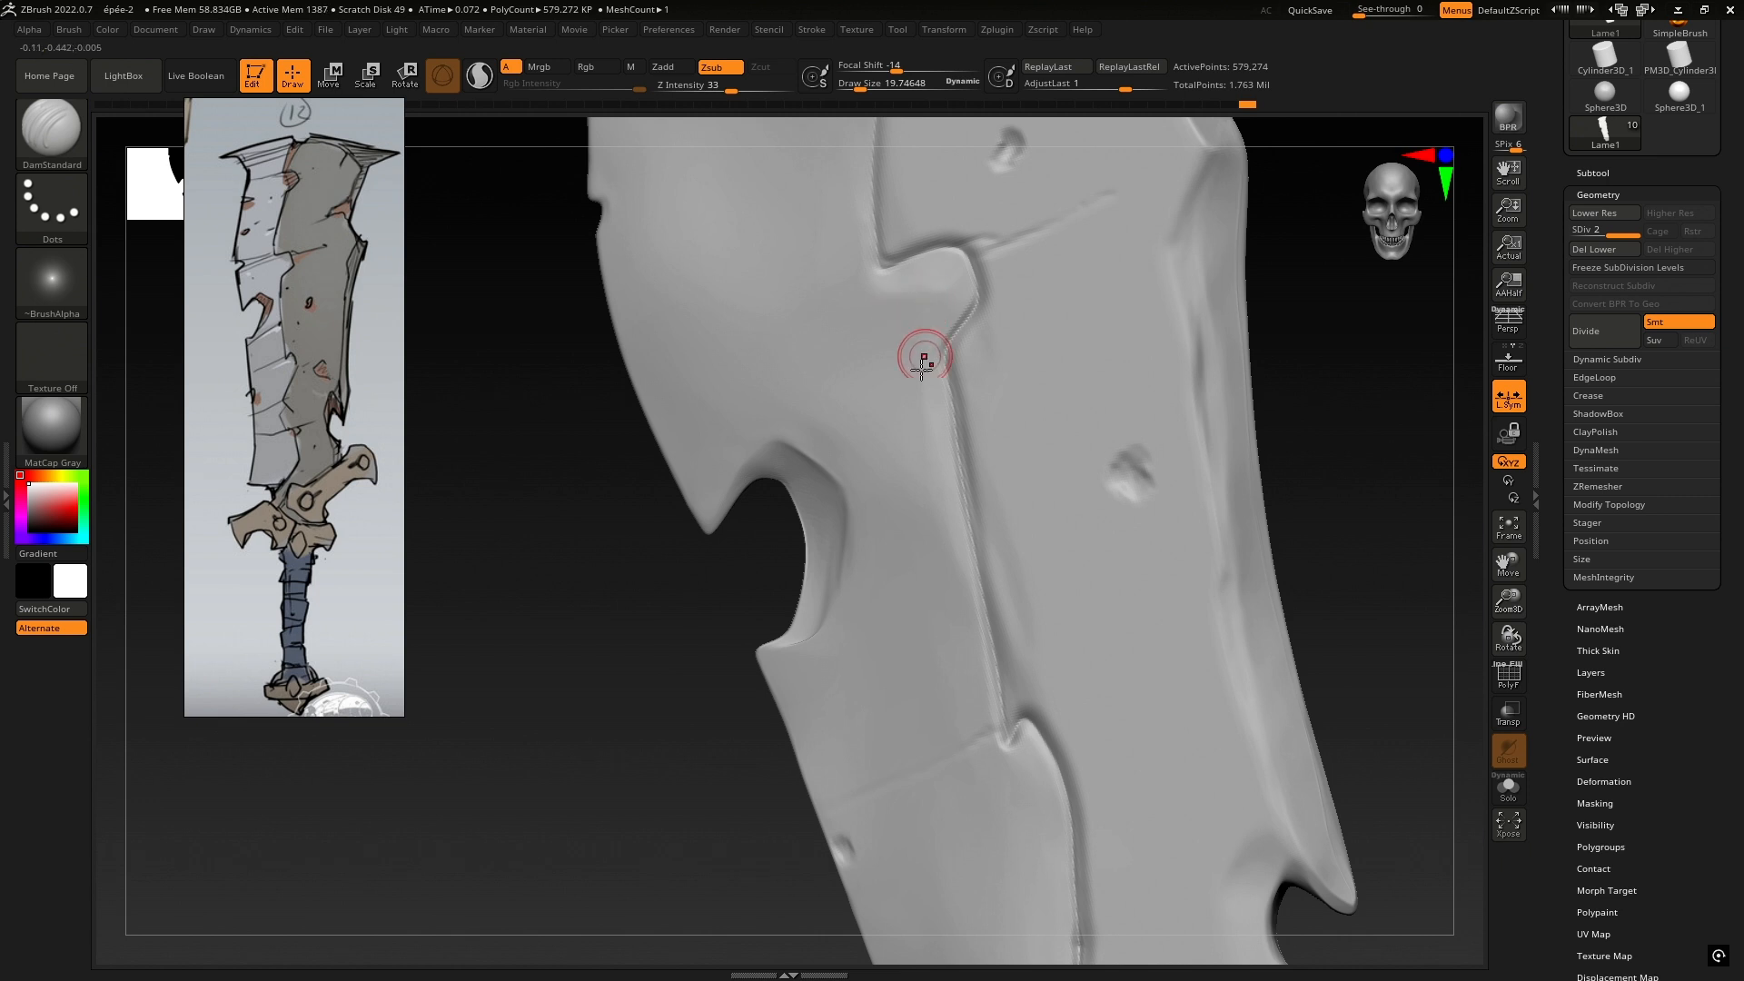
{"action": "key", "text": "shift"}
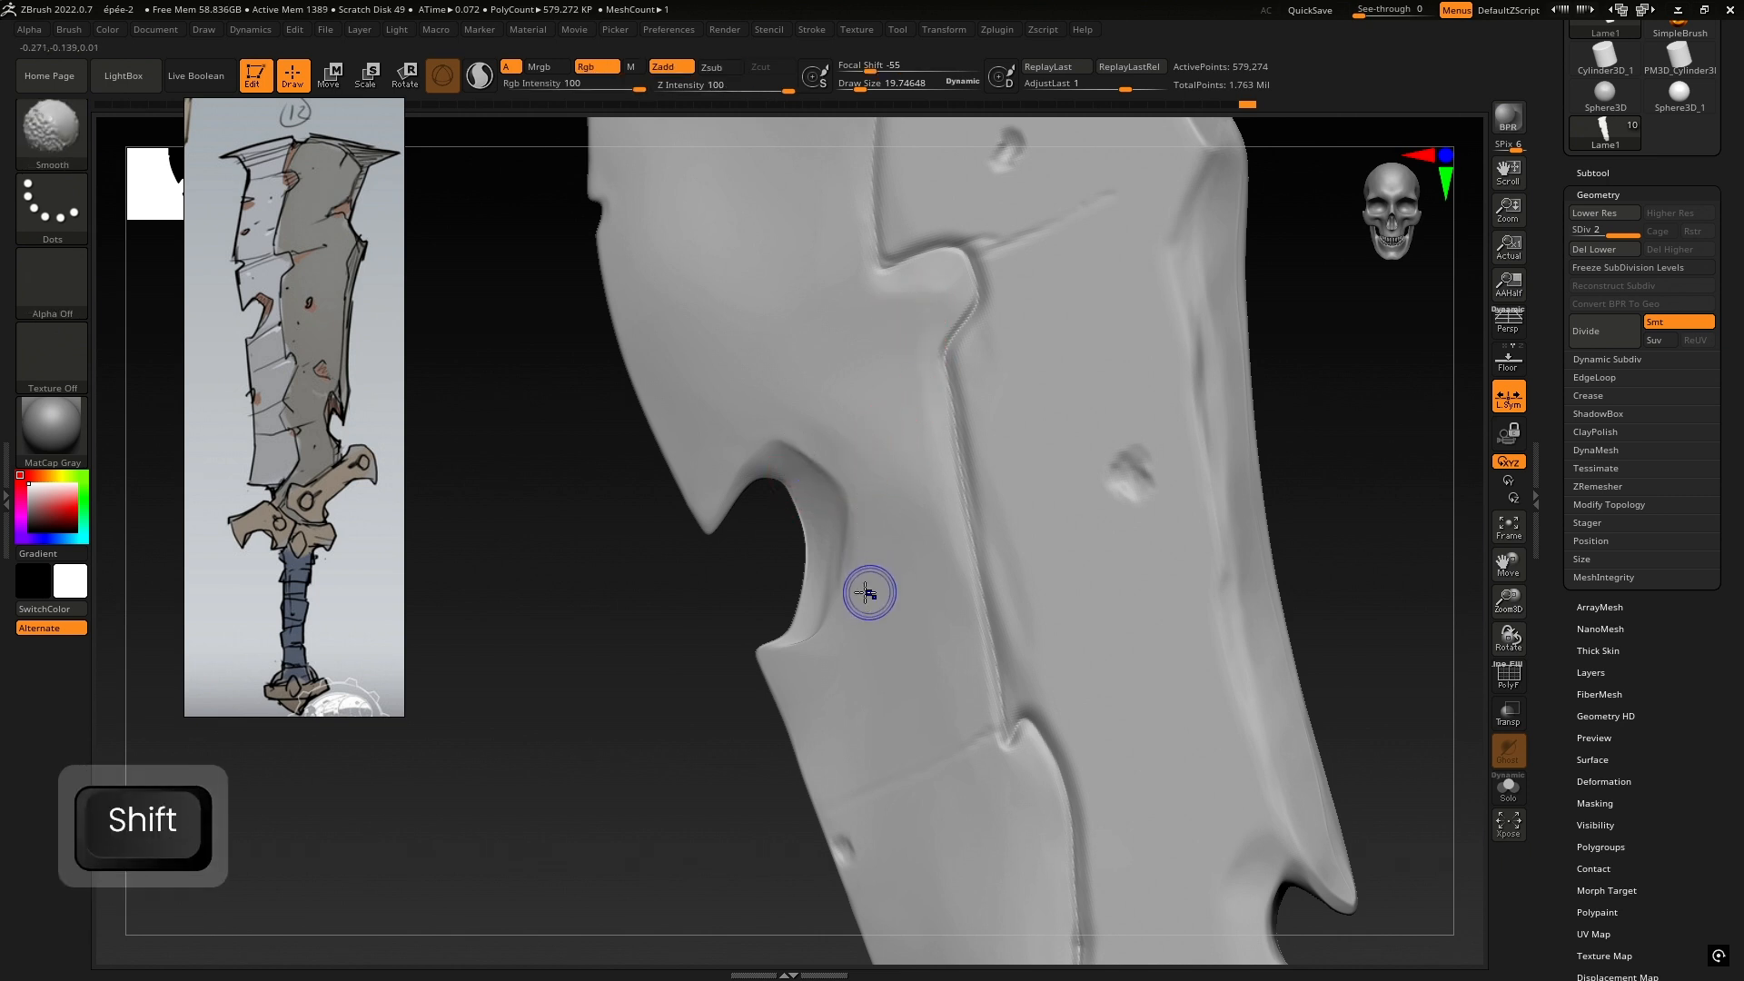
{"action": "key", "text": "alt"}
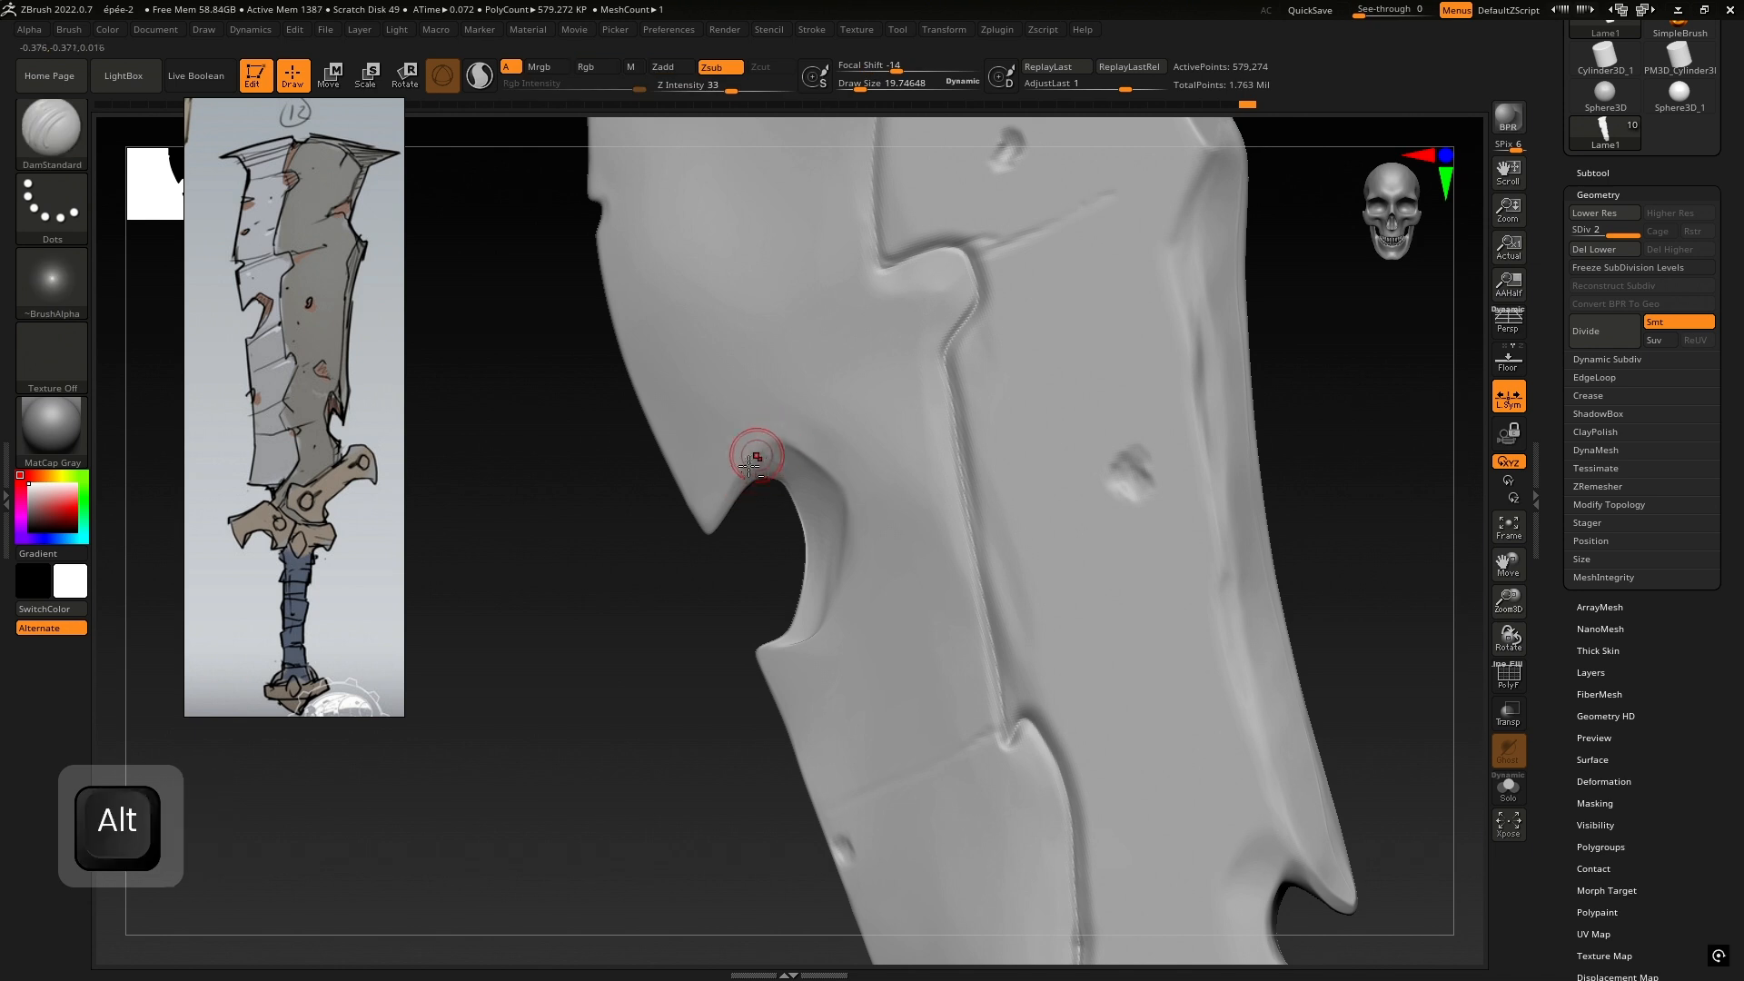
{"action": "left_click_drag", "start_coordinate": [740, 472], "coordinate": [768, 450], "text": "alt"}
Carve a group of near-parallel diagonal scratches inward from the cutting edge around the nick above the crescent notch
{"action": "mouse_move", "coordinate": [892, 400]}
{"action": "right_mouse_down"}
{"action": "mouse_move", "coordinate": [886, 386]}
{"action": "mouse_move", "coordinate": [963, 512]}
{"action": "mouse_move", "coordinate": [1003, 522]}
{"action": "mouse_move", "coordinate": [903, 472]}
{"action": "mouse_move", "coordinate": [923, 467]}
{"action": "right_mouse_up"}
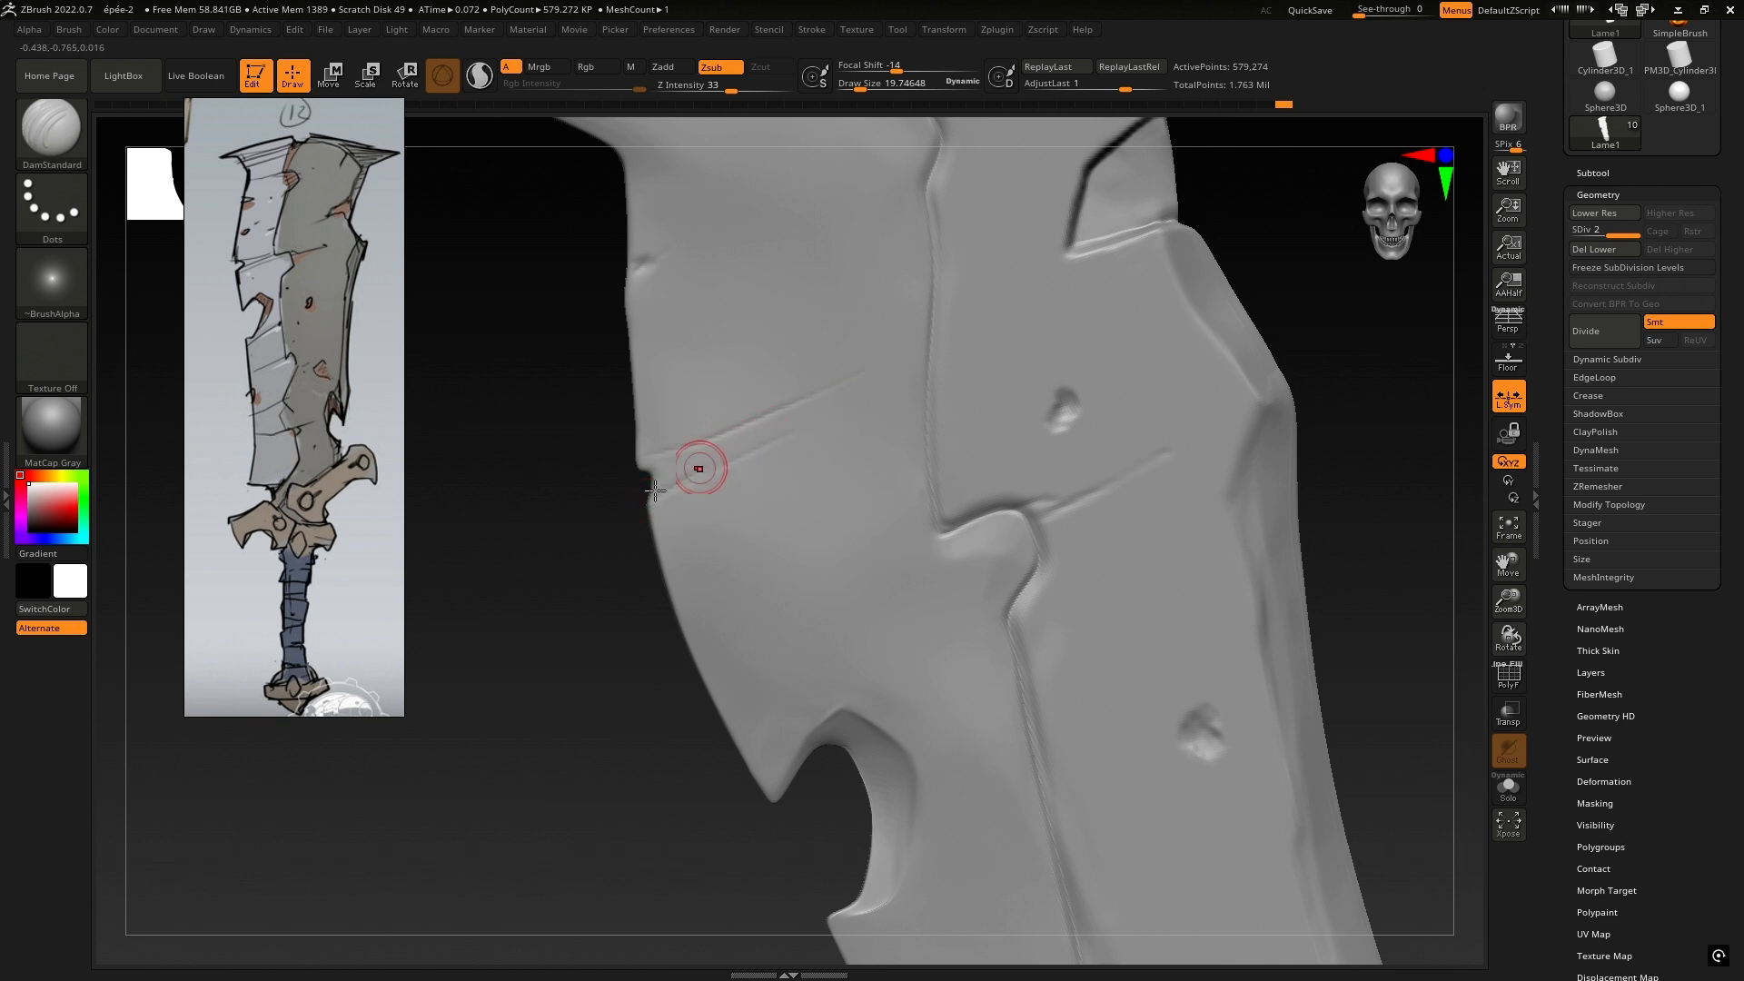
{"action": "key", "text": "ctrl+z"}
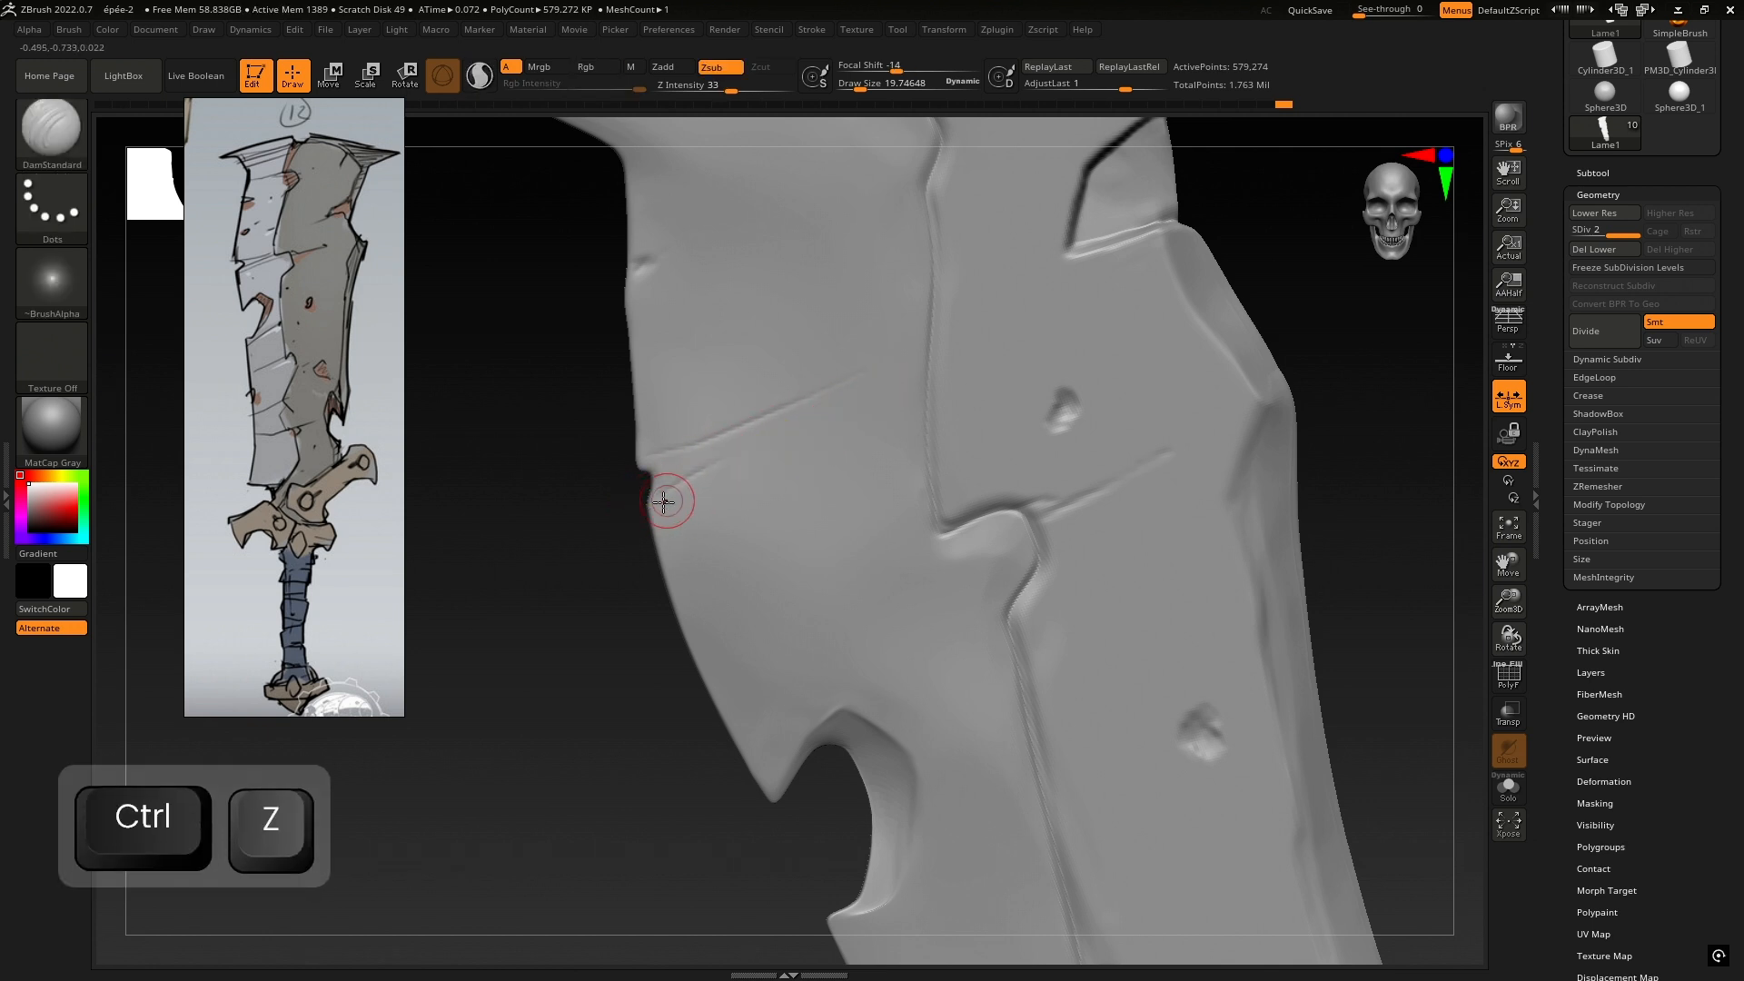
{"action": "left_click_drag", "start_coordinate": [656, 503], "coordinate": [783, 429]}
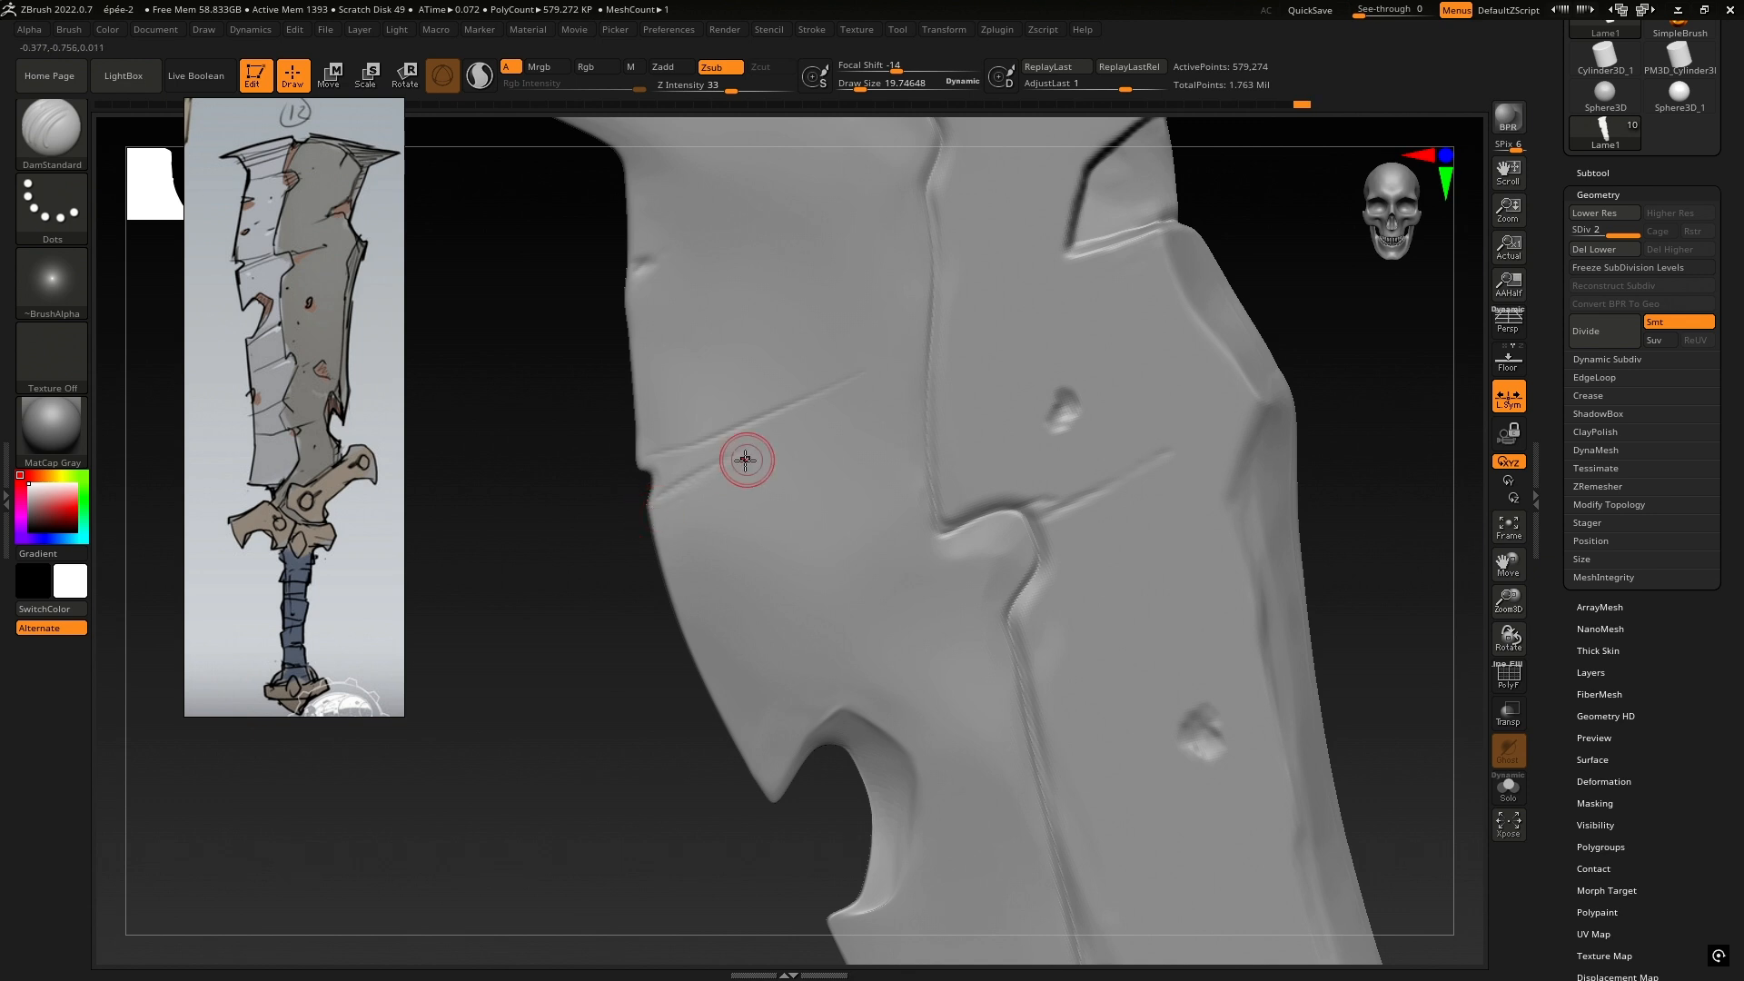
{"action": "left_click_drag", "start_coordinate": [672, 513], "coordinate": [798, 436]}
Try to carve another diagonal scratch across the cutting-edge side above the existing scratches
{"action": "right_click_drag", "start_coordinate": [1059, 378], "coordinate": [1077, 593], "text": "alt"}
{"action": "left_click_drag", "start_coordinate": [753, 550], "coordinate": [849, 496]}
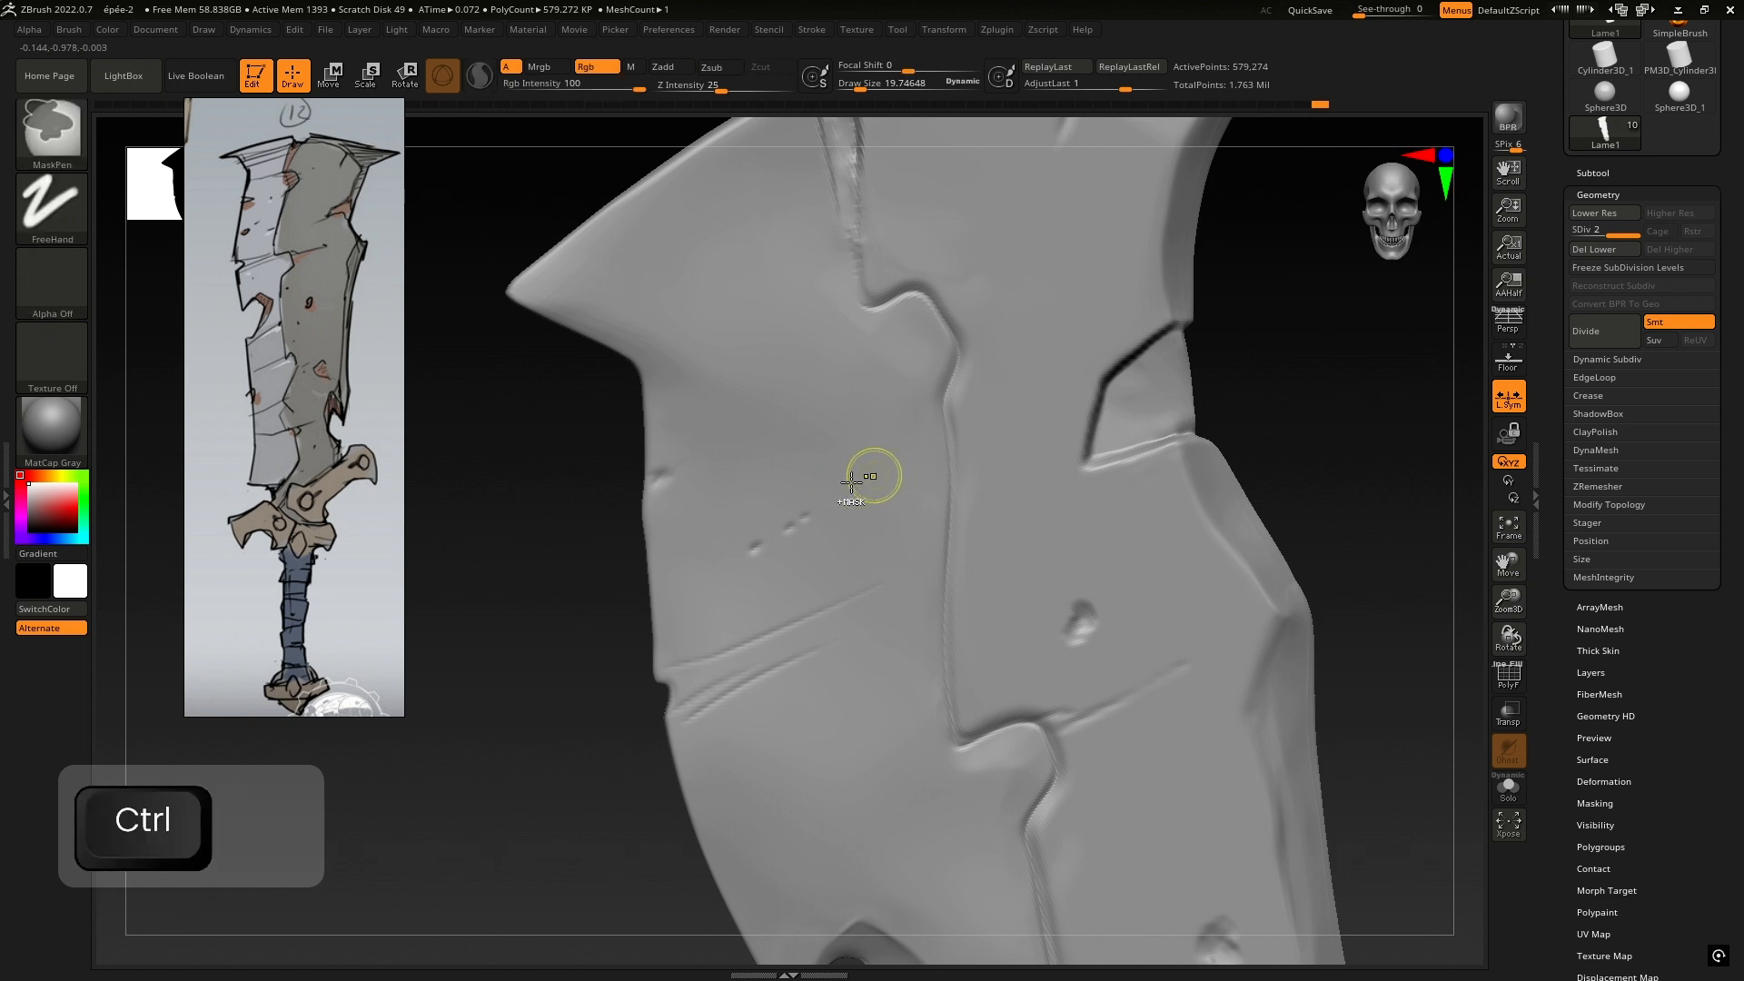
{"action": "key", "text": "ctrl+z"}
{"action": "left_click_drag", "start_coordinate": [733, 533], "coordinate": [862, 474]}
{"action": "key", "text": "ctrl+z"}
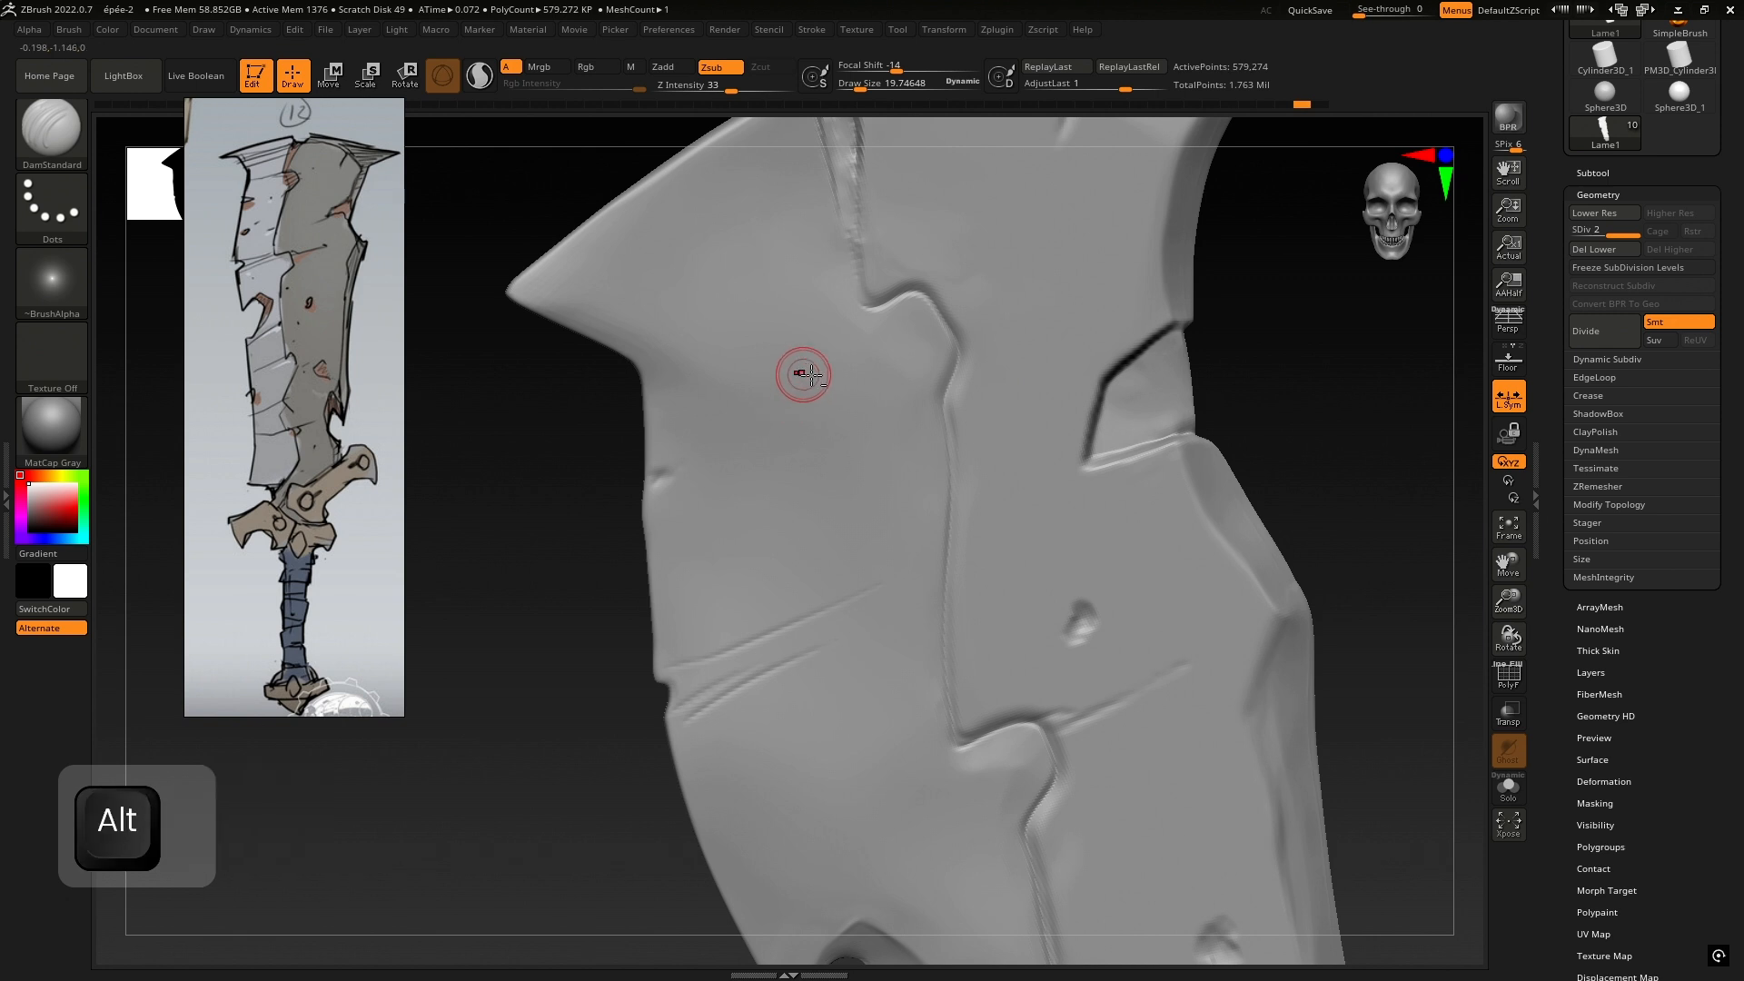
Carve near-parallel diagonal scratches across the pointed upper corner of the blade on the cutting-edge side
{"action": "right_click_drag", "start_coordinate": [811, 382], "coordinate": [816, 533], "text": "alt"}
{"action": "mouse_move", "coordinate": [669, 440]}
{"action": "right_mouse_down"}
{"action": "mouse_move", "coordinate": [654, 386]}
{"action": "mouse_move", "coordinate": [710, 387]}
{"action": "right_mouse_up"}
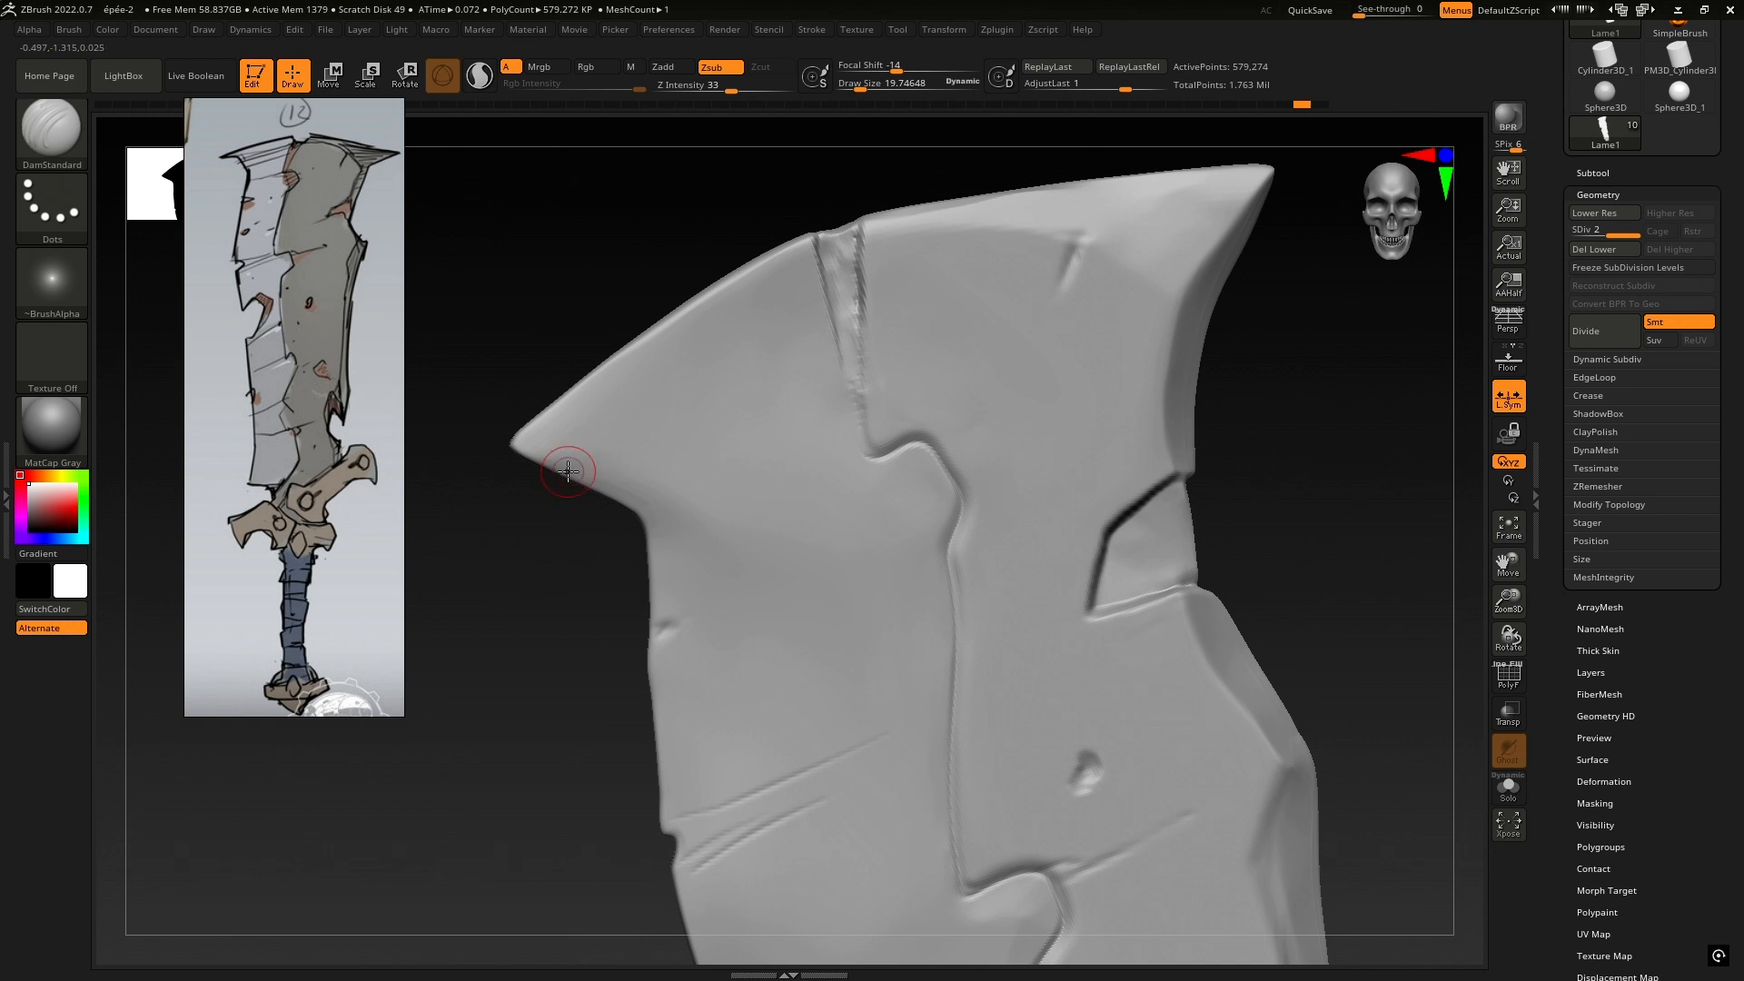
{"action": "left_click_drag", "start_coordinate": [568, 471], "coordinate": [619, 442]}
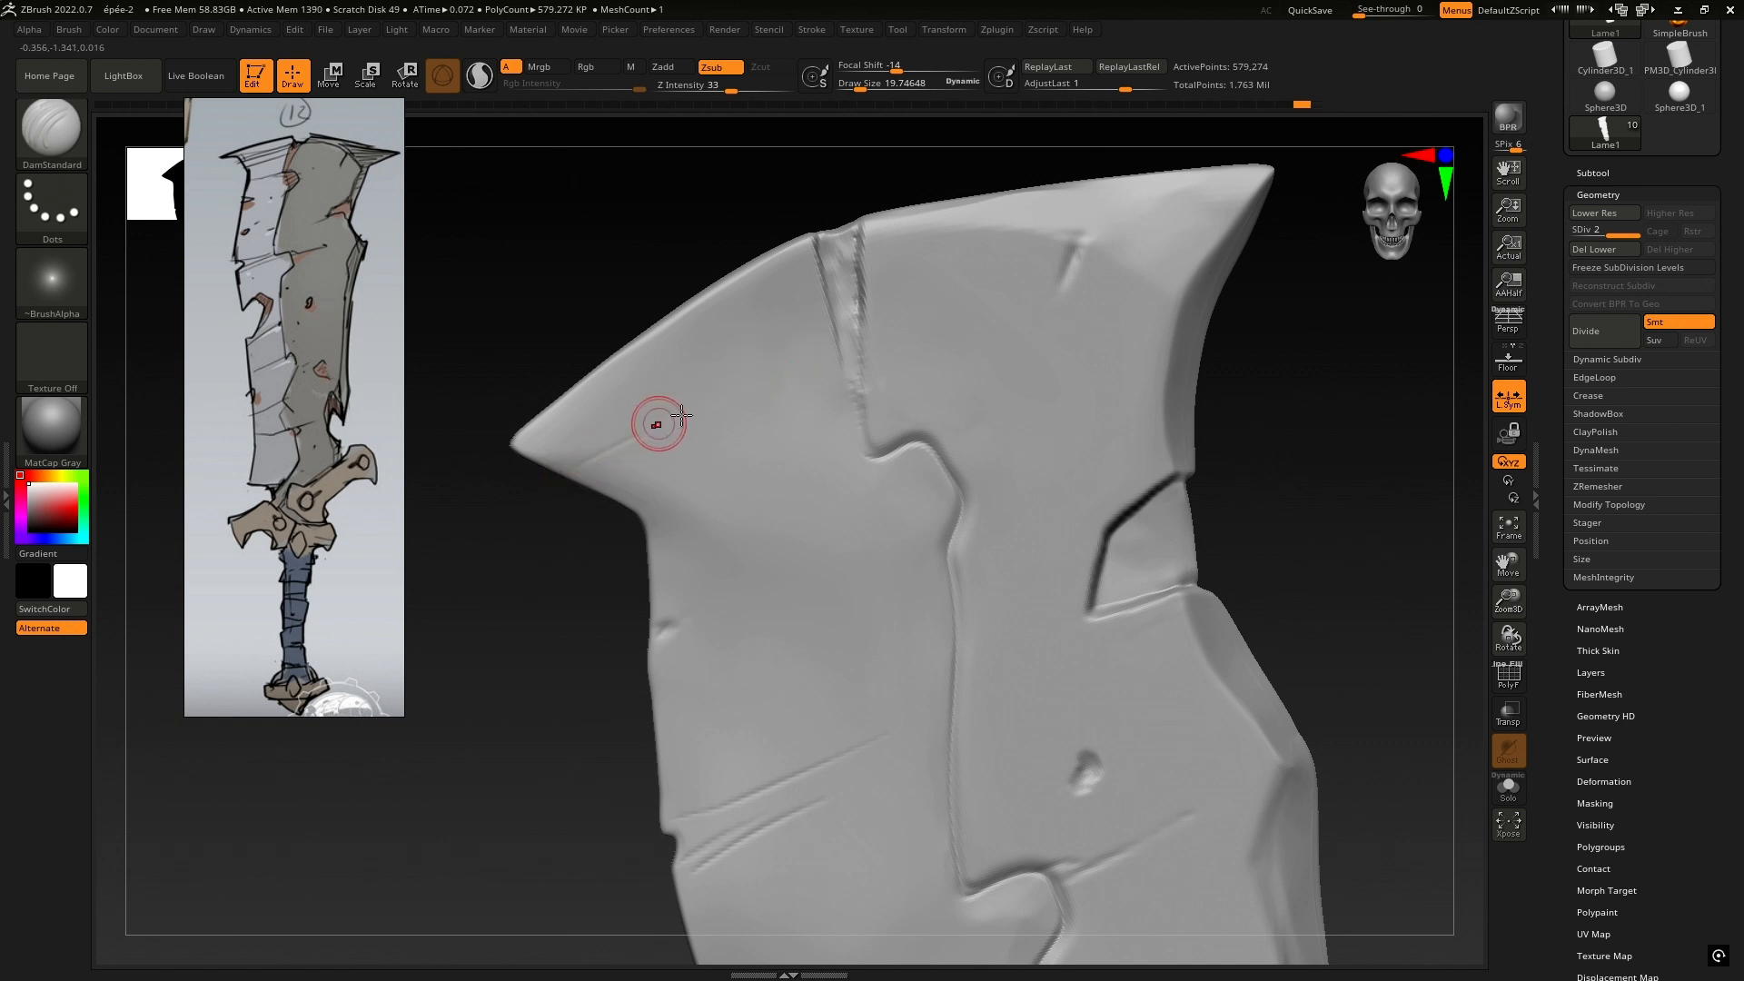
{"action": "key", "text": "ctrl+z"}
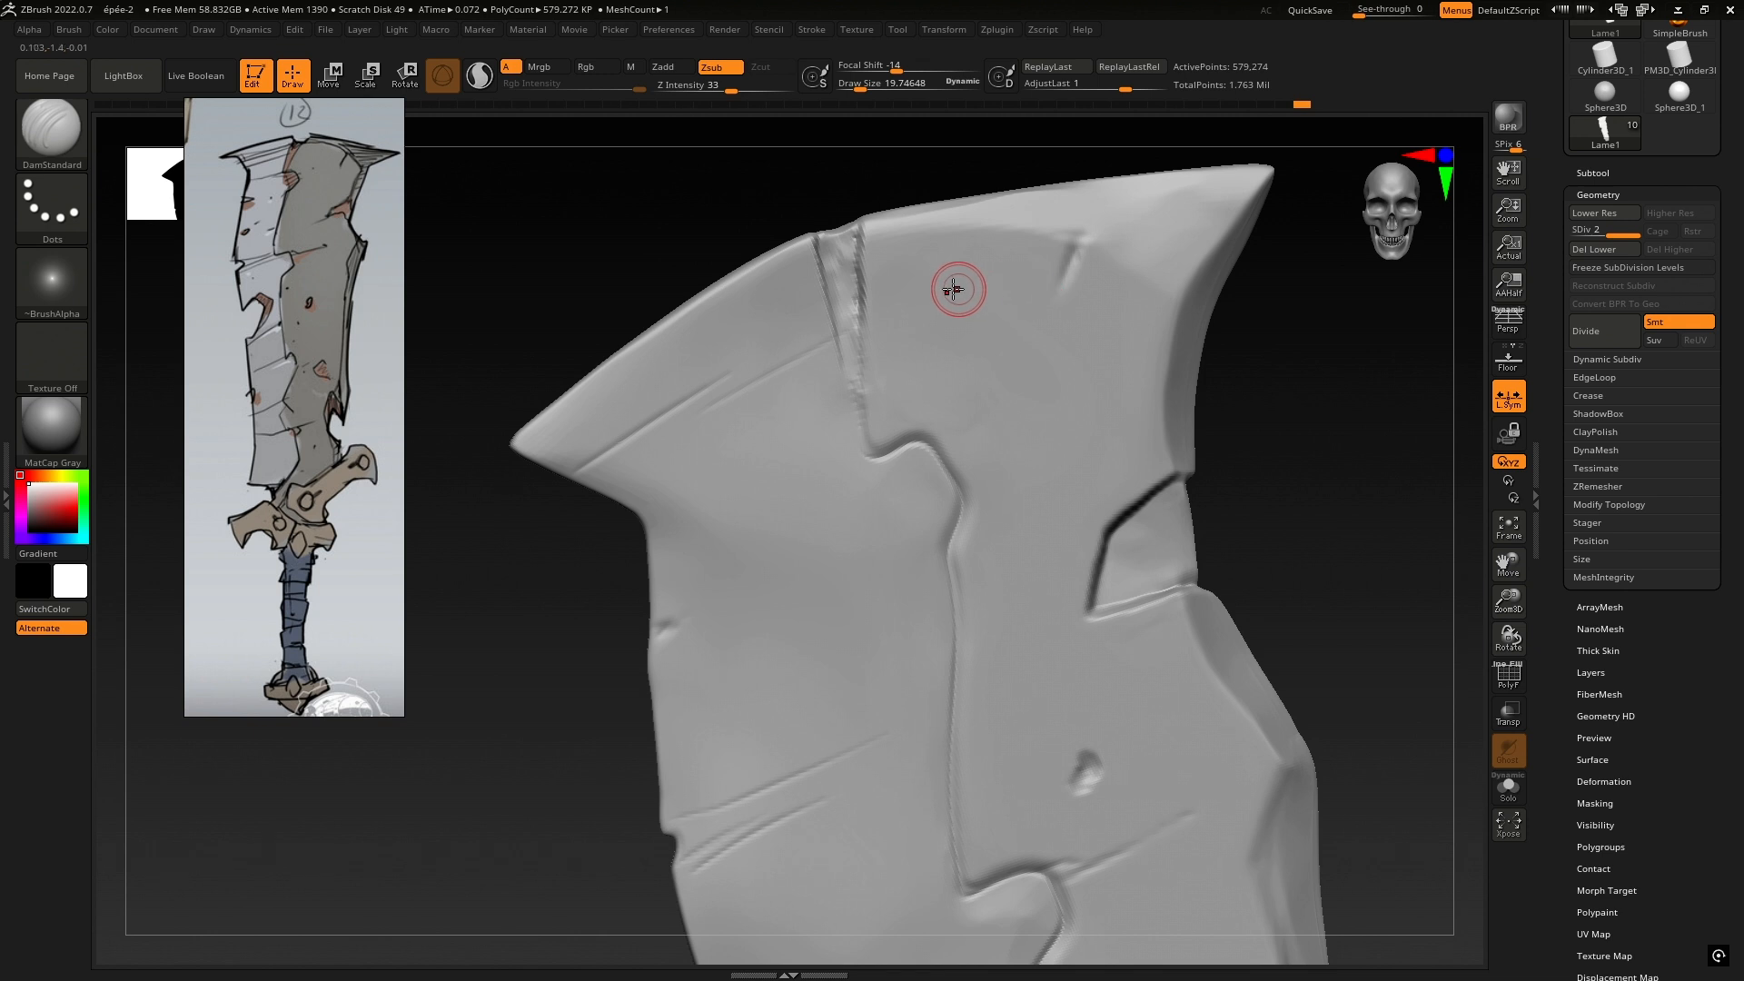
Deepen and reshape the small nick in the cutting edge just below the pointed upper corner with DamStandard strokes
{"action": "right_click_drag", "start_coordinate": [800, 586], "coordinate": [884, 412]}
{"action": "right_click", "coordinate": [817, 510]}
{"action": "right_click_drag", "start_coordinate": [780, 450], "coordinate": [837, 433], "text": "ctrl"}
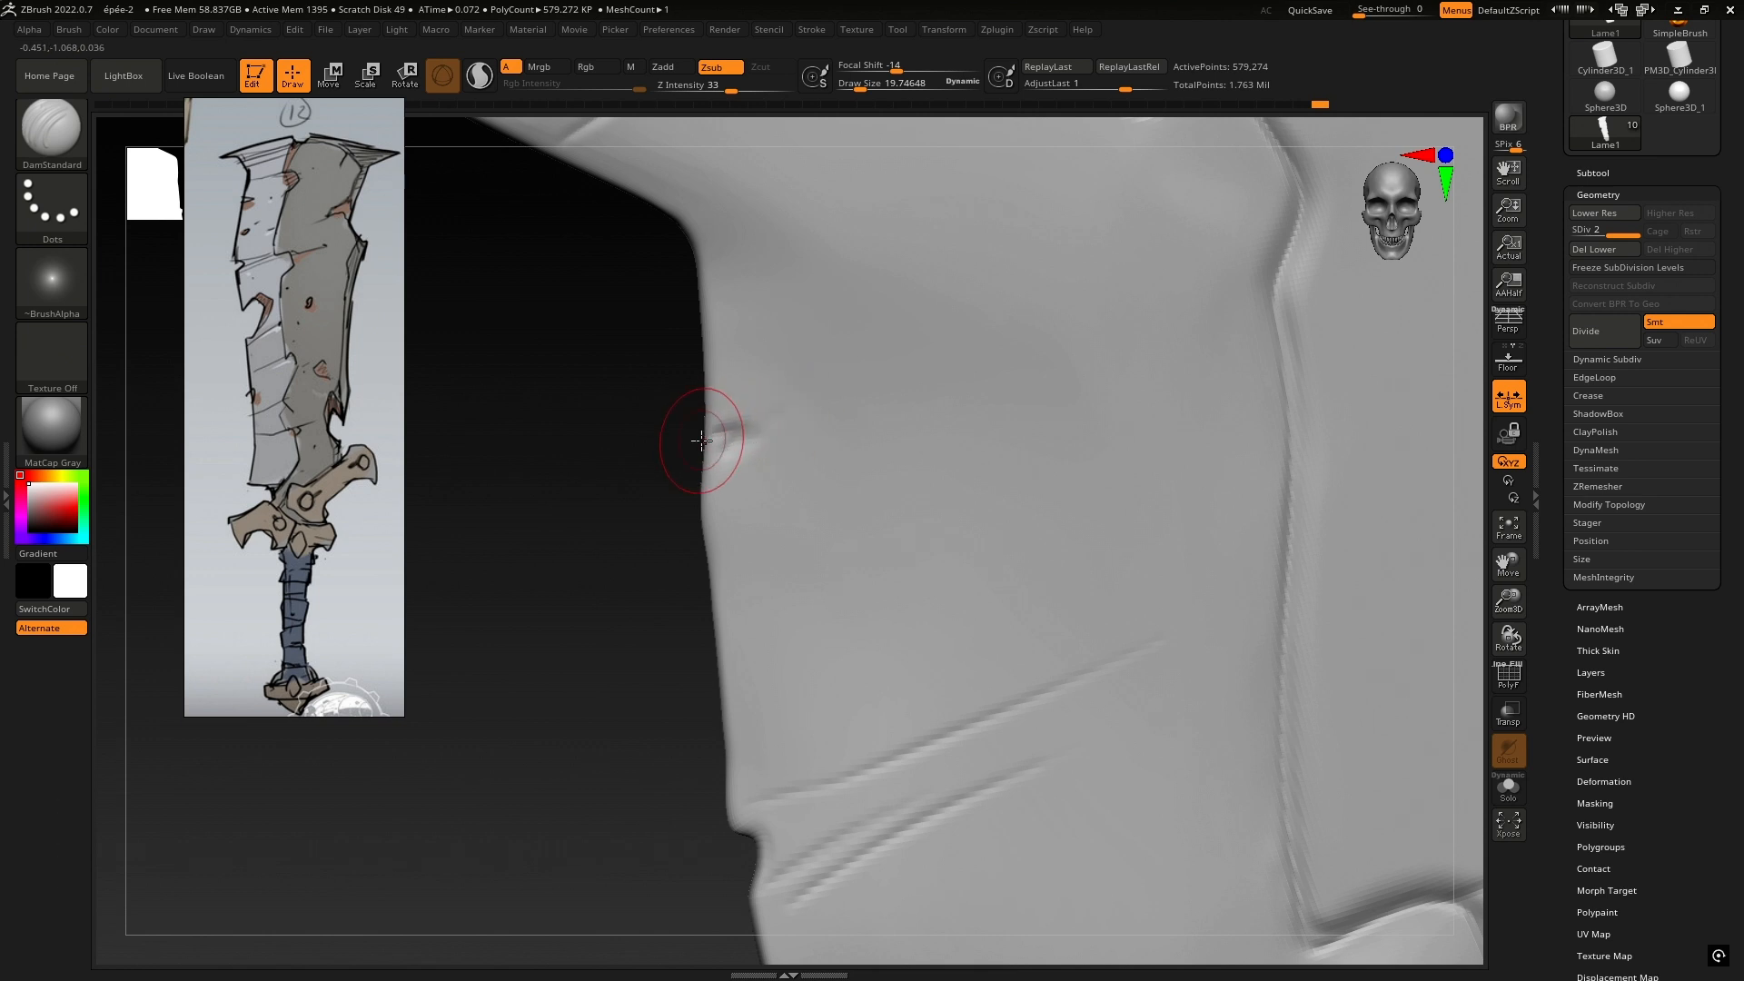
{"action": "mouse_move", "coordinate": [701, 440]}
{"action": "left_mouse_down"}
{"action": "mouse_move", "coordinate": [751, 437]}
{"action": "mouse_move", "coordinate": [734, 434]}
{"action": "left_mouse_up"}
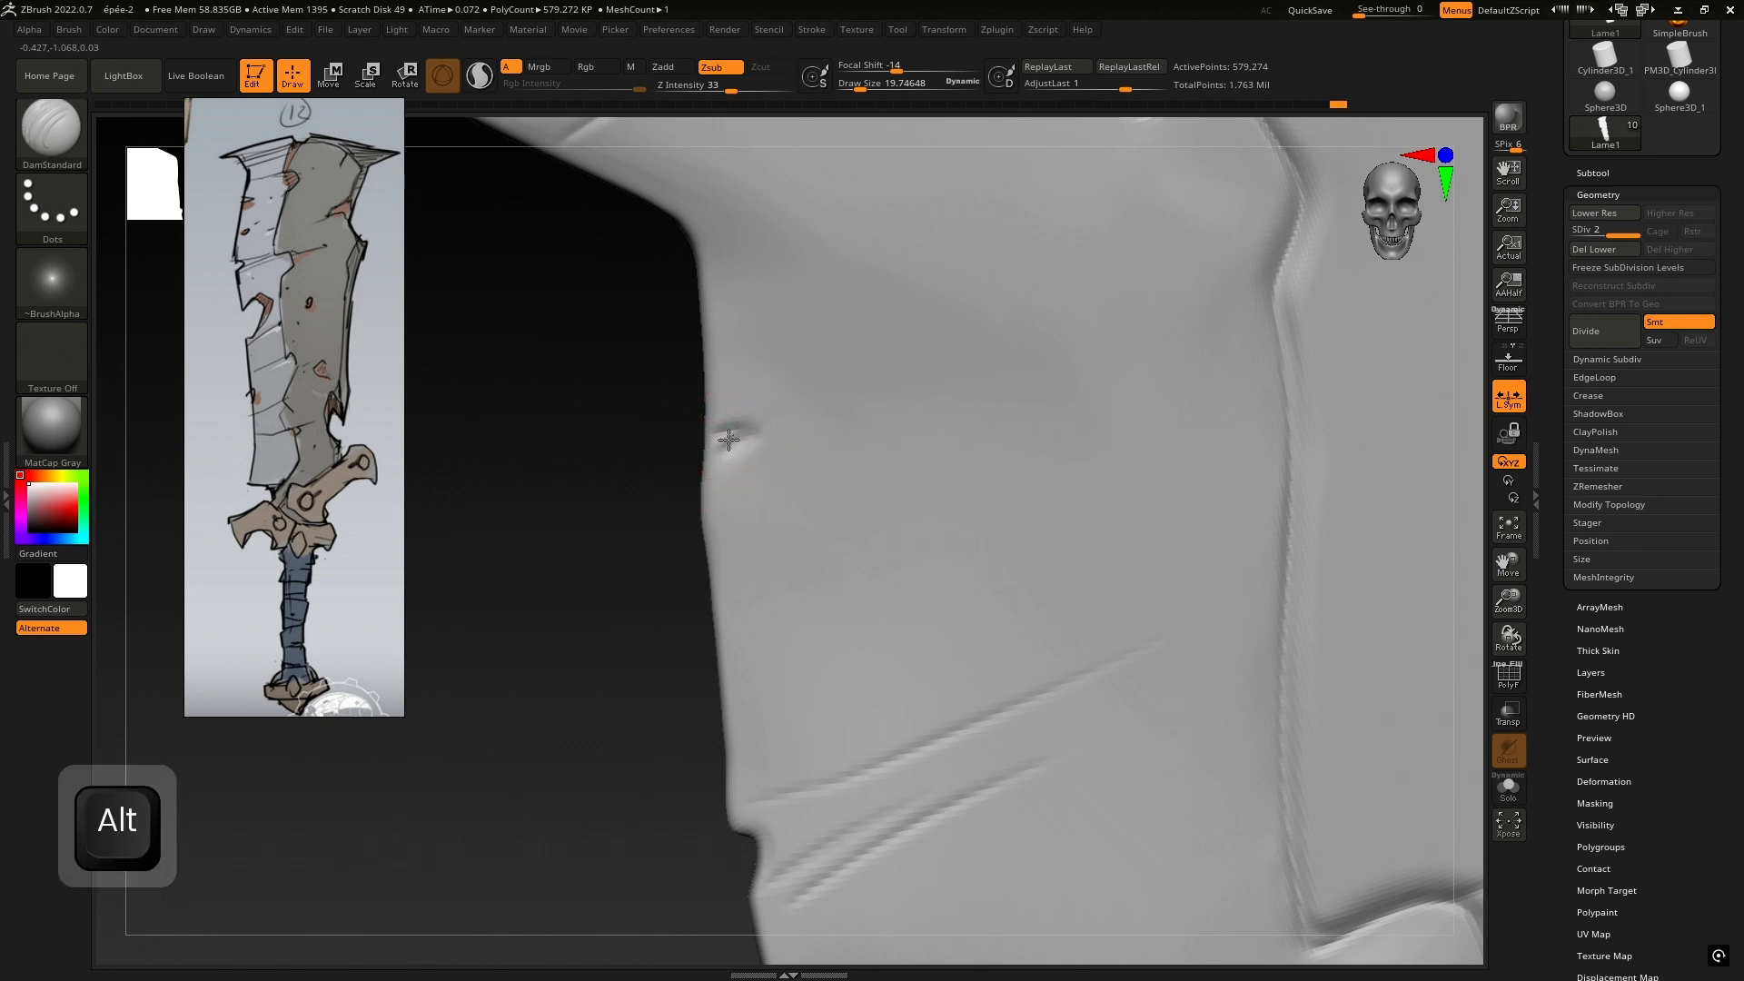
{"action": "mouse_move", "coordinate": [722, 441]}
{"action": "right_mouse_down"}
{"action": "mouse_move", "coordinate": [778, 413]}
{"action": "mouse_move", "coordinate": [750, 427]}
{"action": "right_mouse_up"}
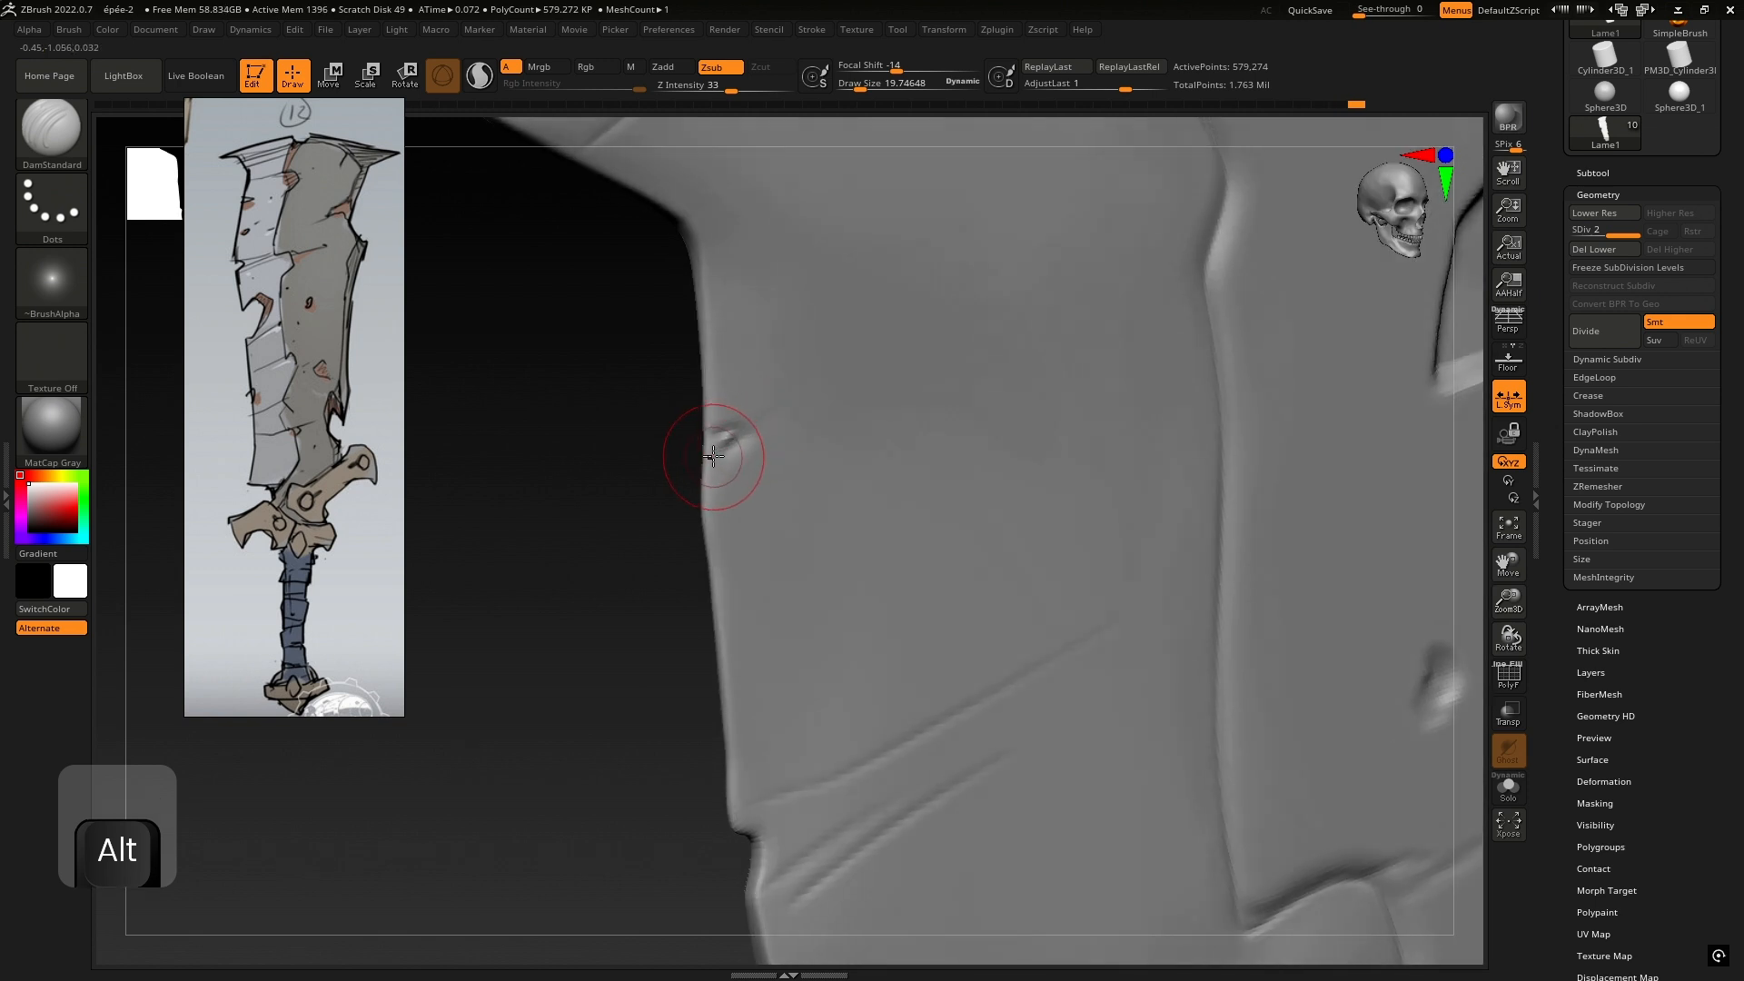
{"action": "left_click_drag", "start_coordinate": [715, 454], "coordinate": [728, 443], "text": "alt"}
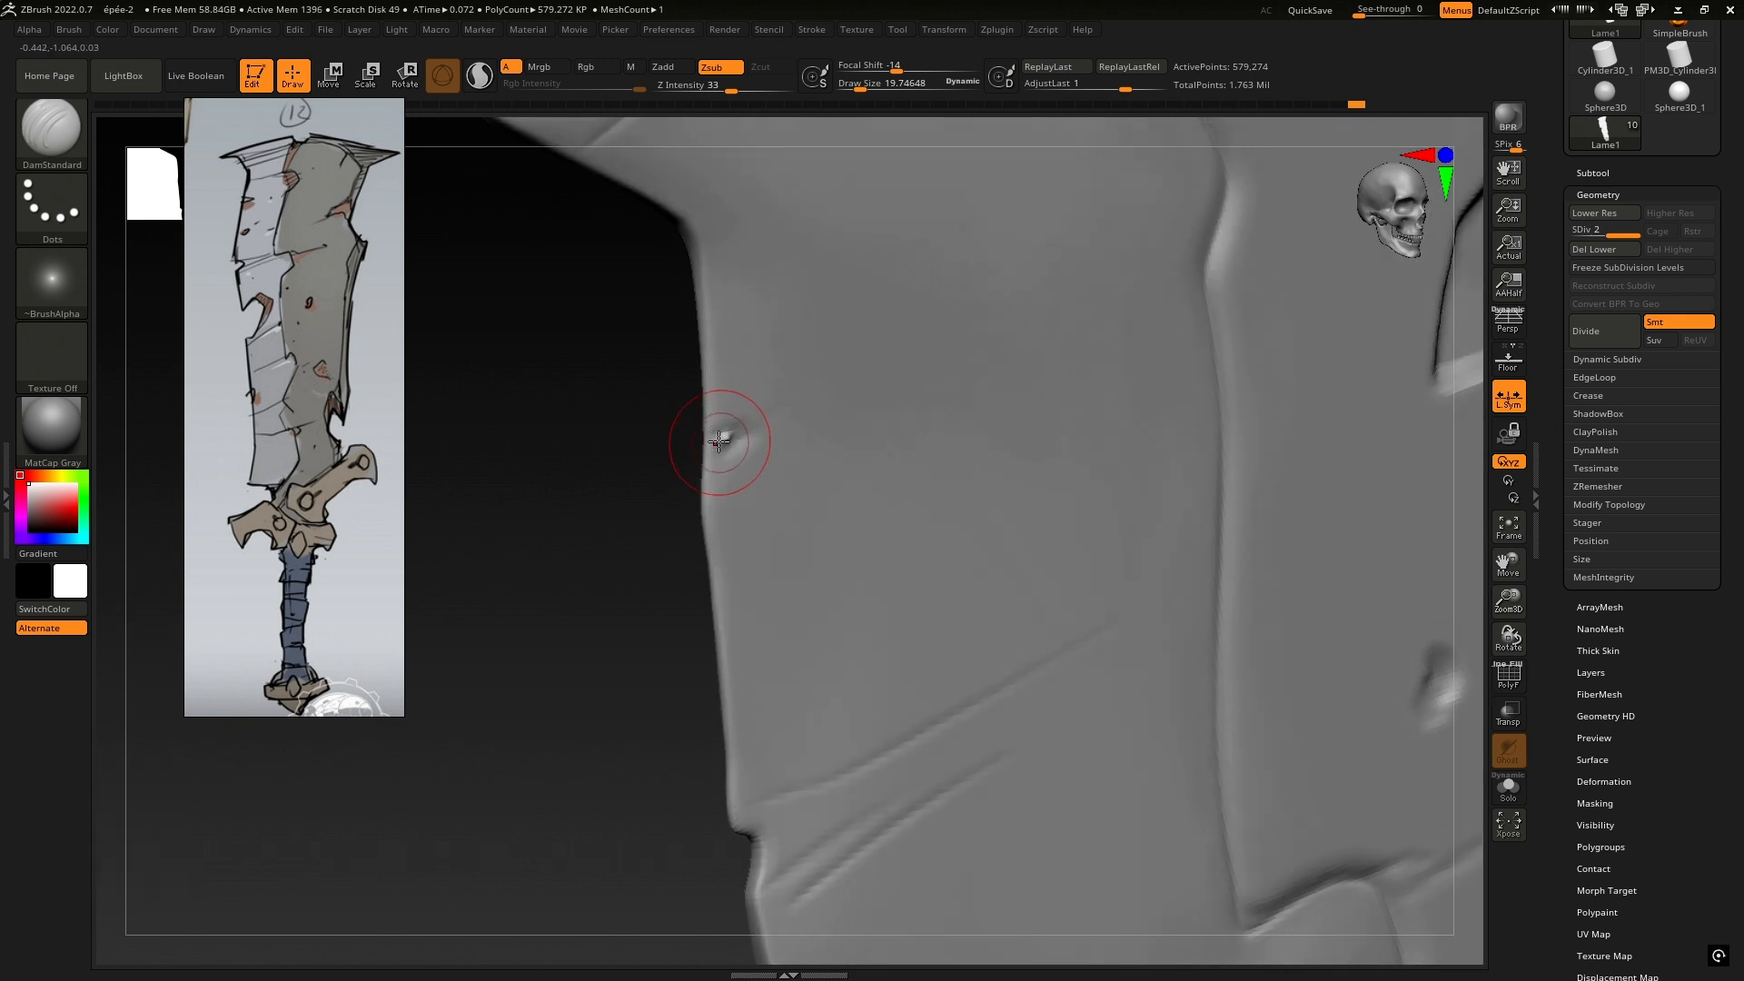
{"action": "key", "text": "ctrl+z"}
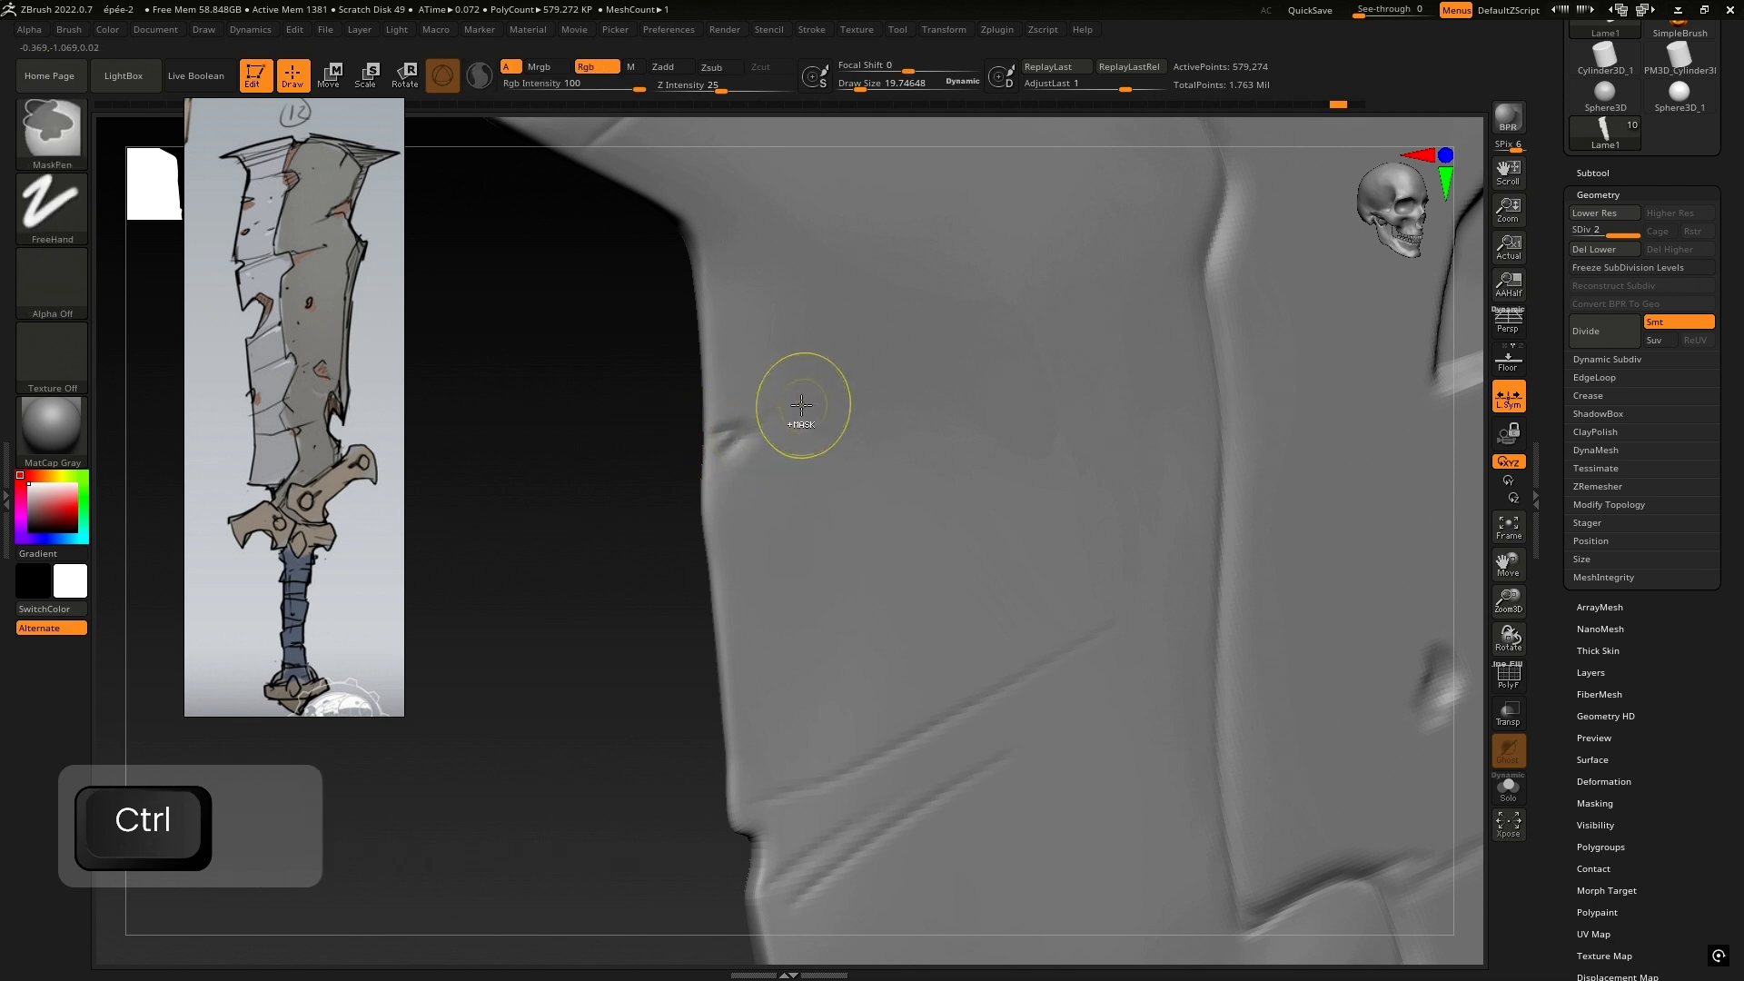
{"action": "key", "text": "ctrl+z"}
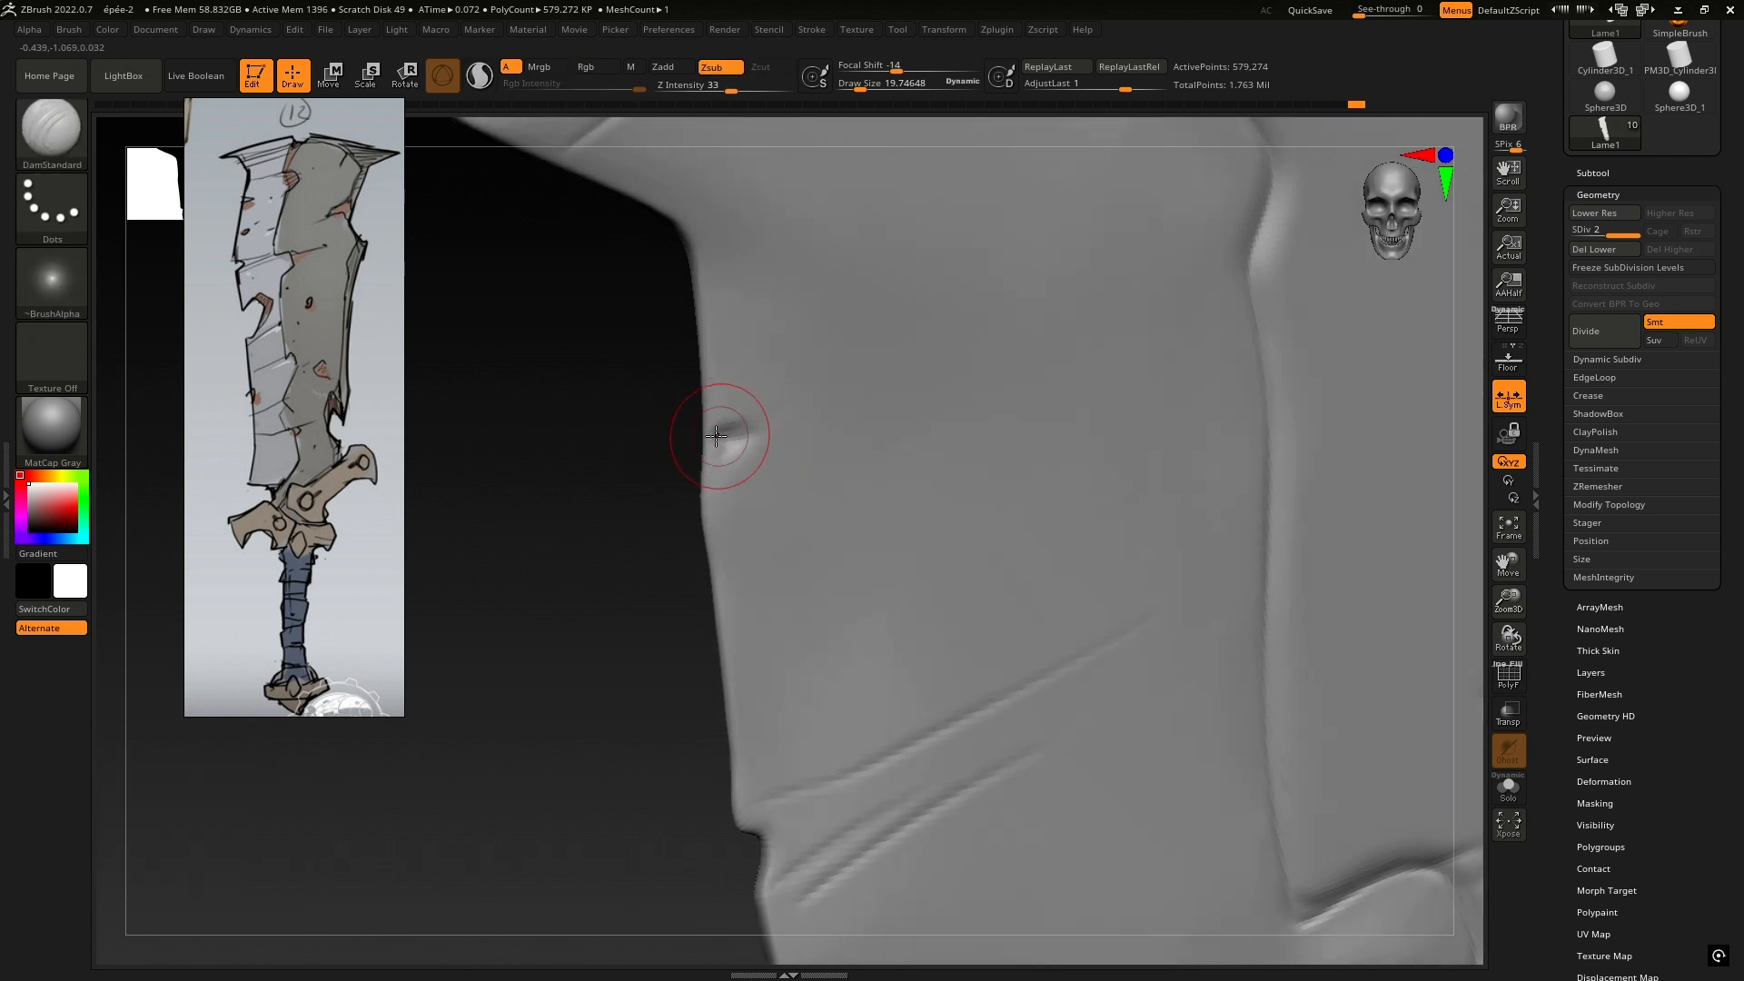
{"action": "right_click_drag", "start_coordinate": [748, 443], "coordinate": [772, 418]}
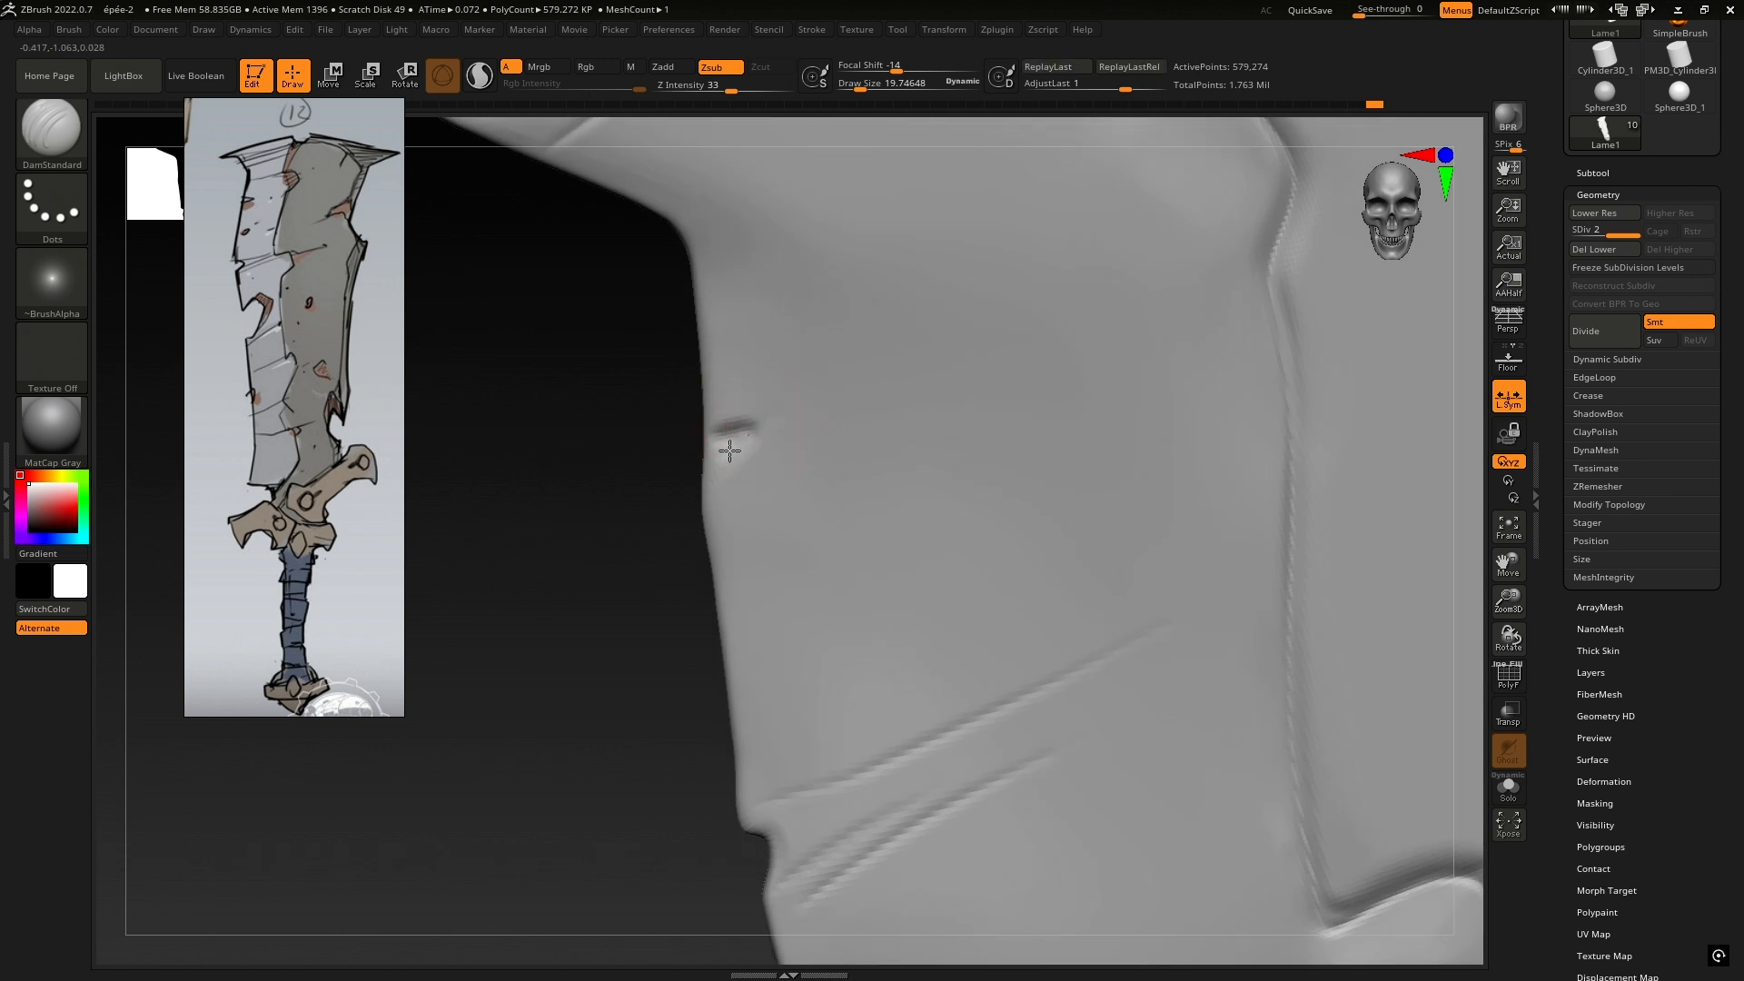
Add small pits to the spine half of the blade, between the large dents and central crack and near the upper end
{"action": "right_click_drag", "start_coordinate": [945, 458], "coordinate": [531, 417], "text": "ctrl"}
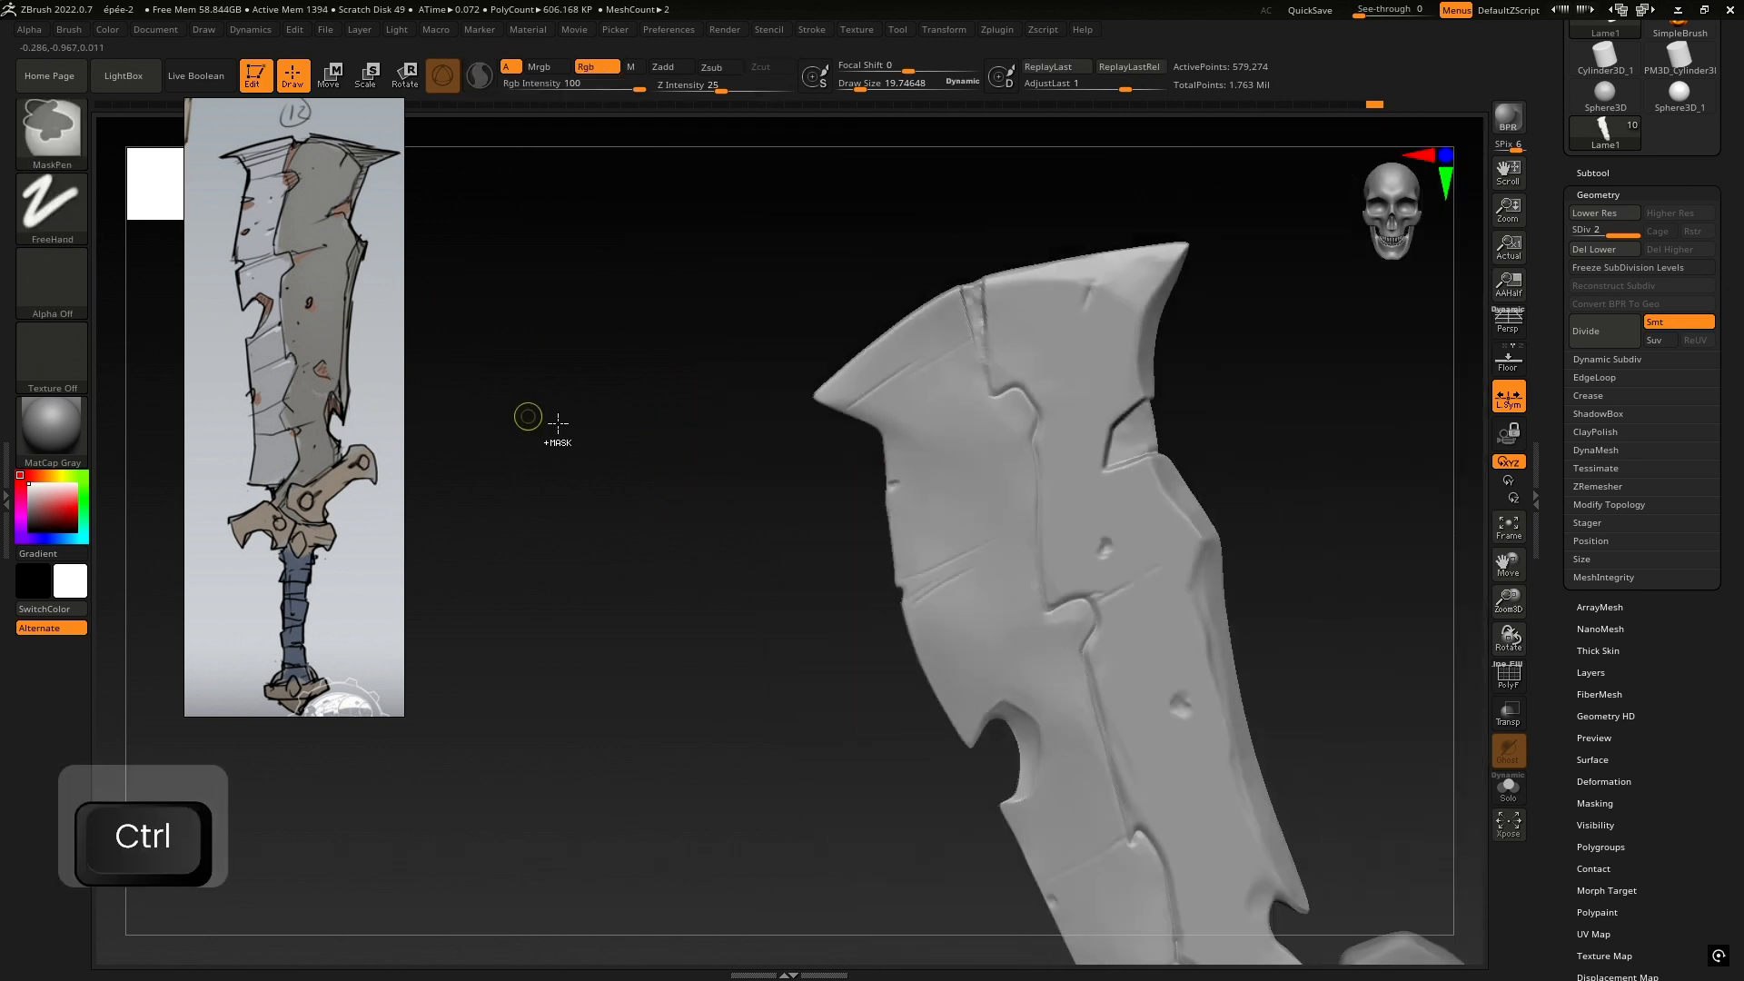
{"action": "right_click_drag", "start_coordinate": [1072, 600], "coordinate": [800, 320], "text": "alt"}
{"action": "right_click_drag", "start_coordinate": [893, 672], "coordinate": [1022, 401], "text": "alt"}
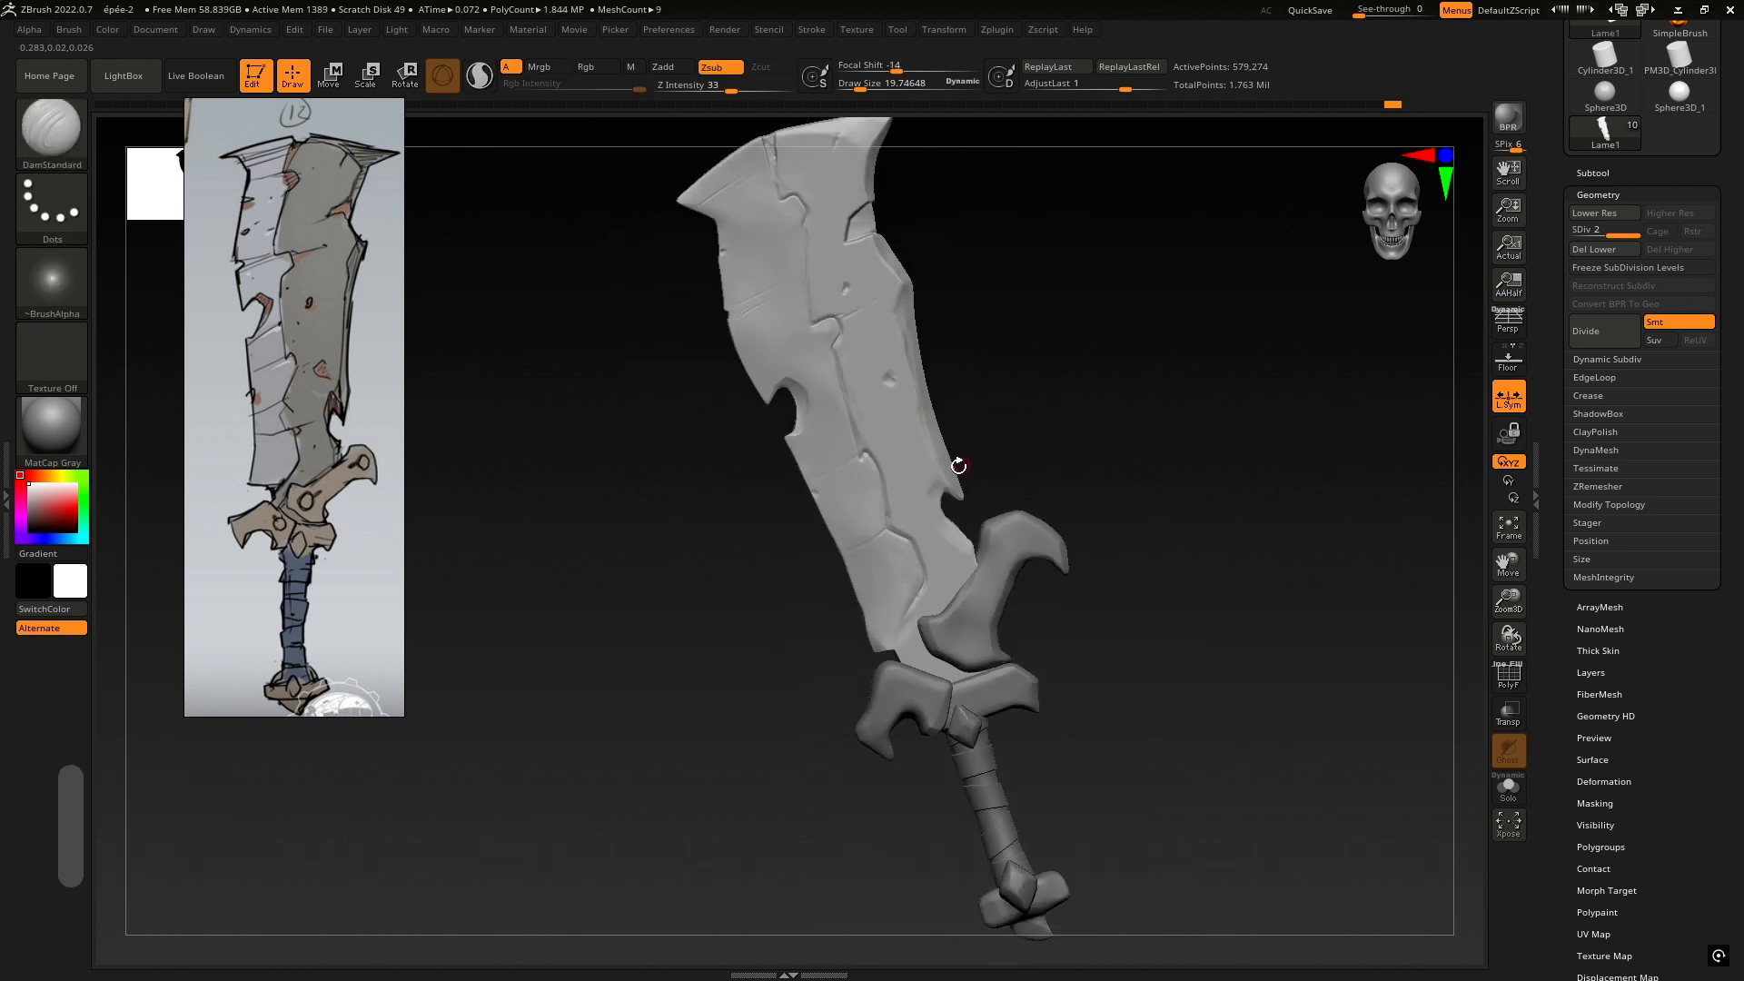
{"action": "right_click_drag", "start_coordinate": [915, 376], "coordinate": [1114, 355], "text": "ctrl"}
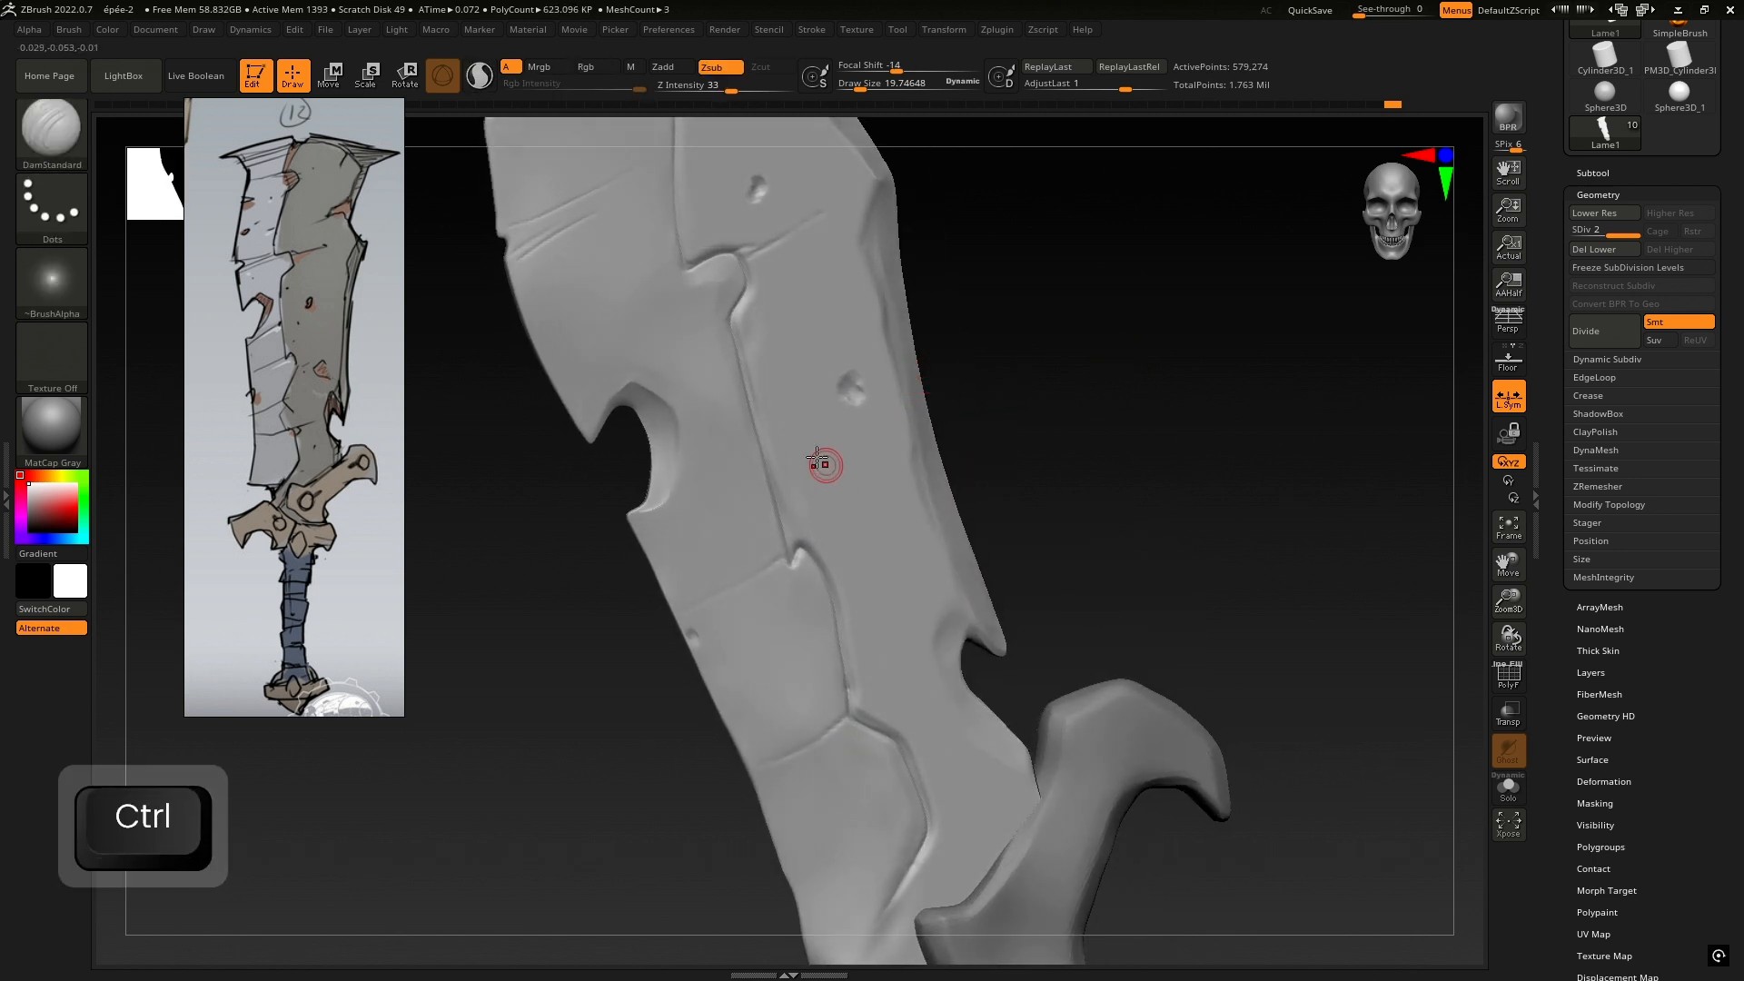
{"action": "right_click_drag", "start_coordinate": [806, 416], "coordinate": [854, 409], "text": "ctrl"}
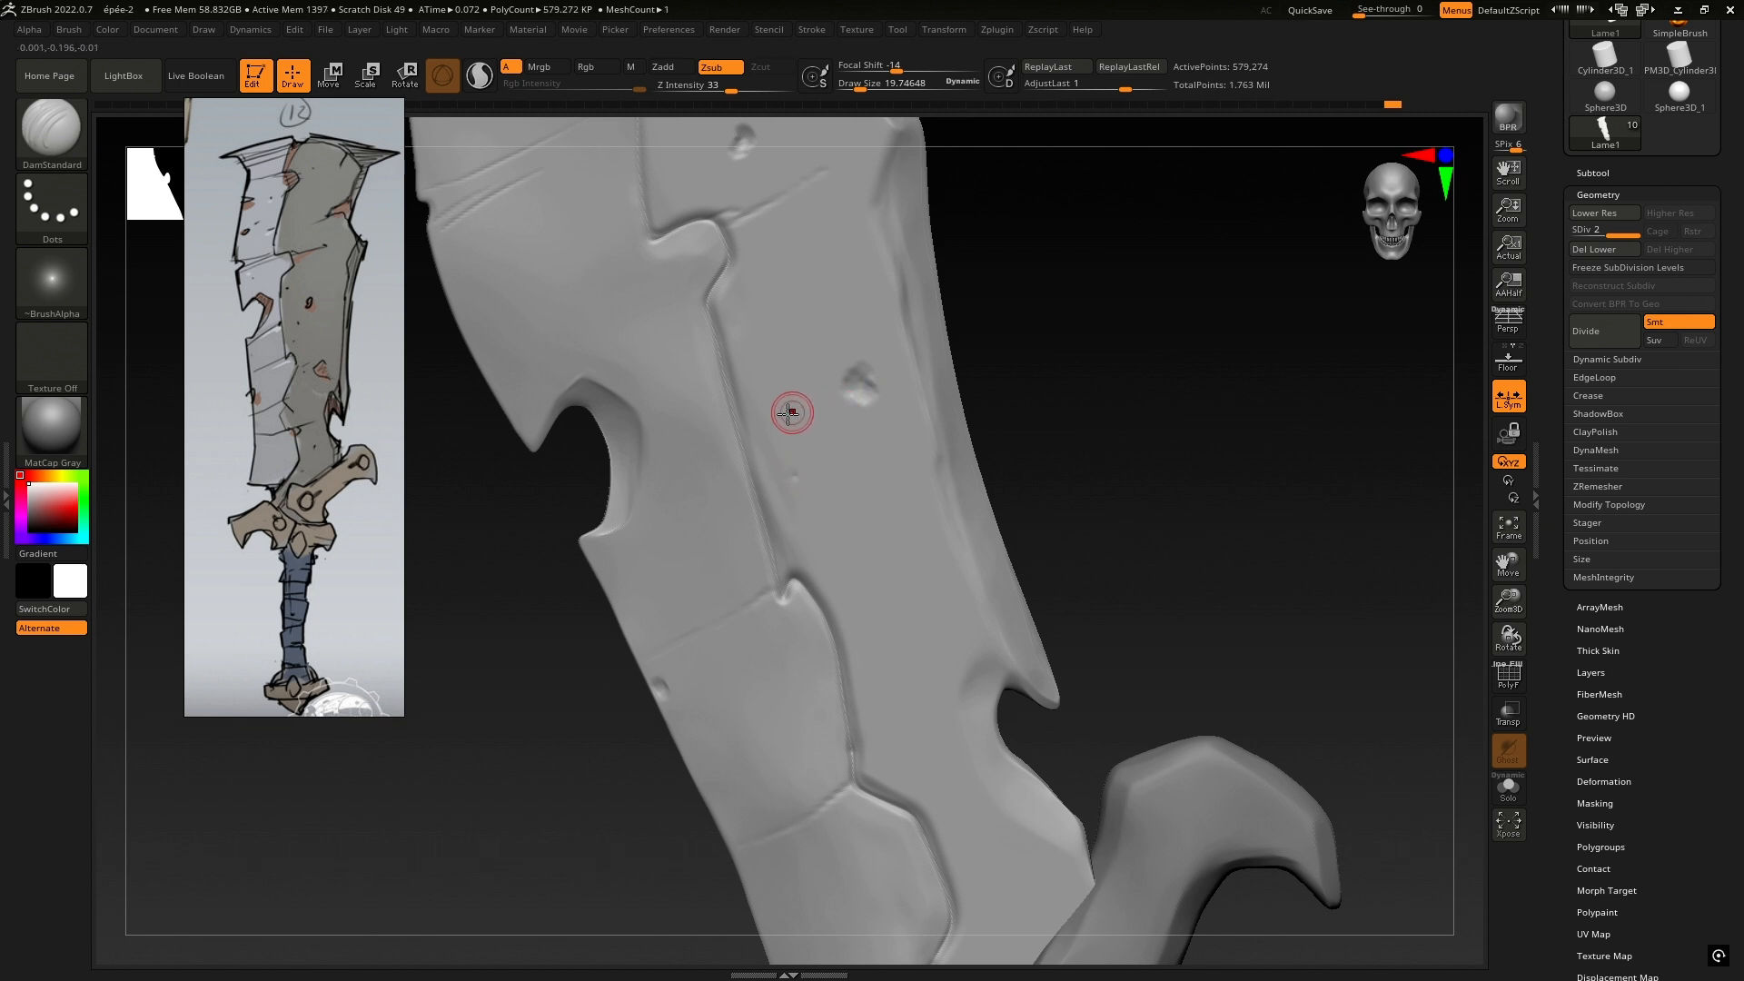
{"action": "right_click_drag", "start_coordinate": [788, 270], "coordinate": [836, 486], "text": "alt"}
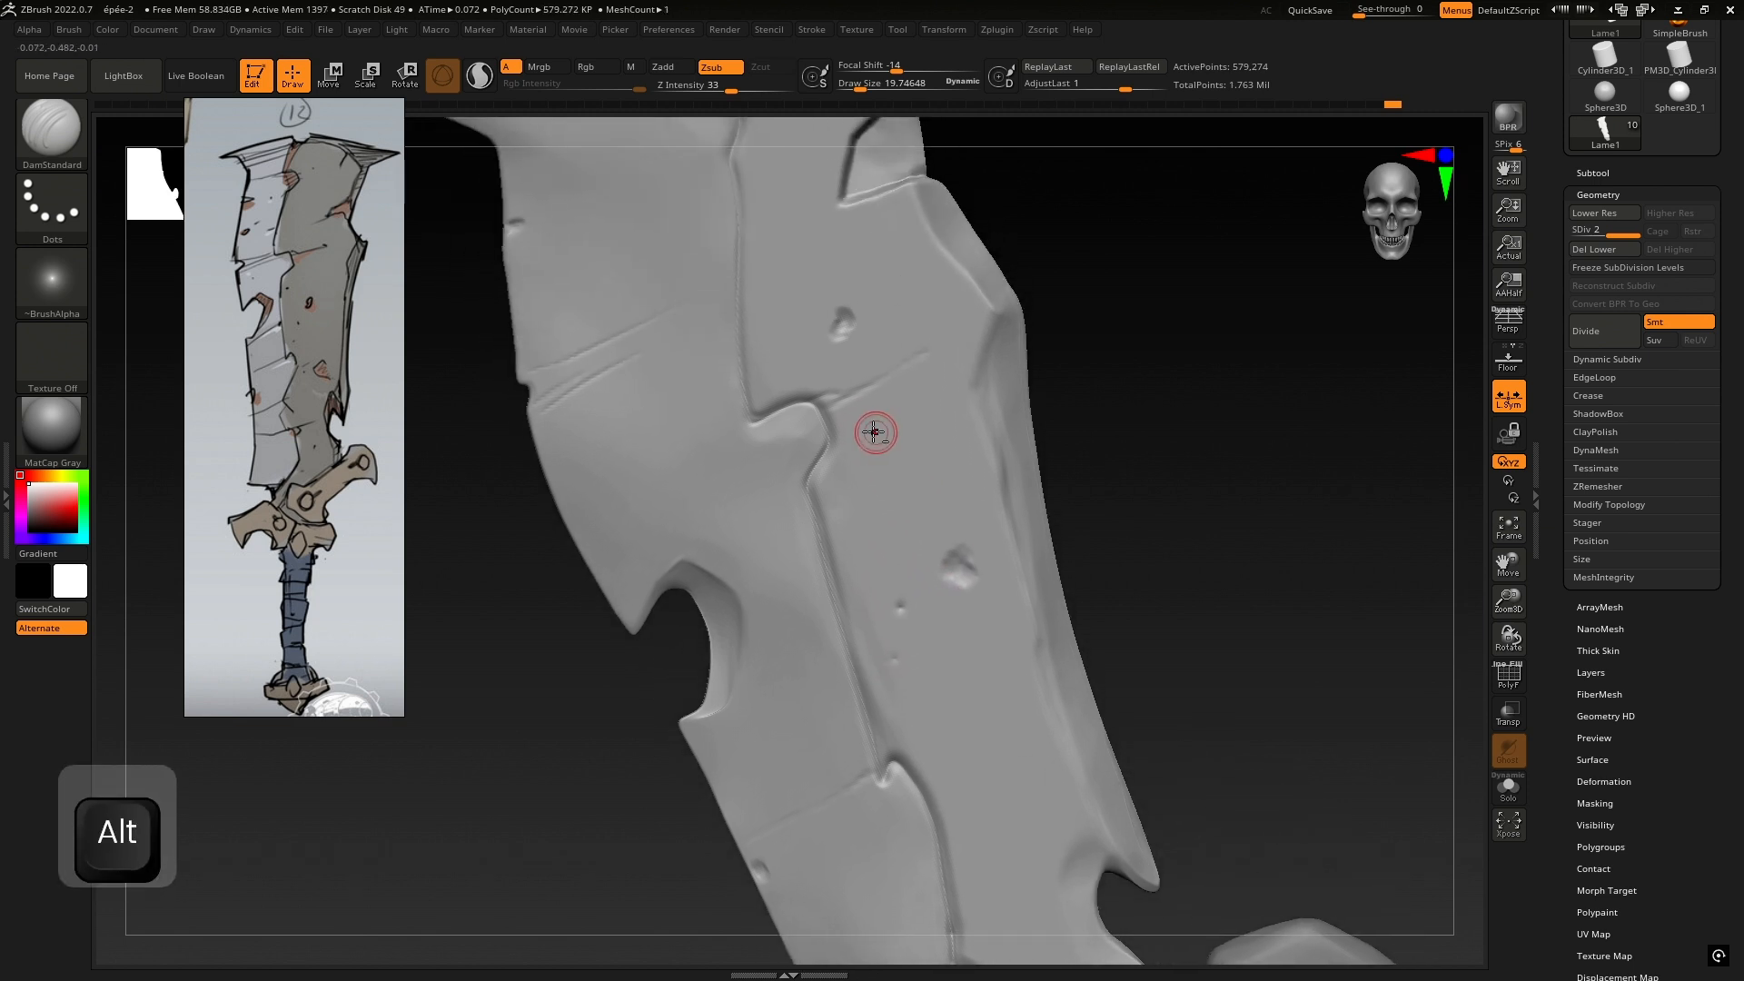
{"action": "right_click_drag", "start_coordinate": [849, 339], "coordinate": [794, 325]}
{"action": "left_click_drag", "start_coordinate": [933, 391], "coordinate": [874, 432]}
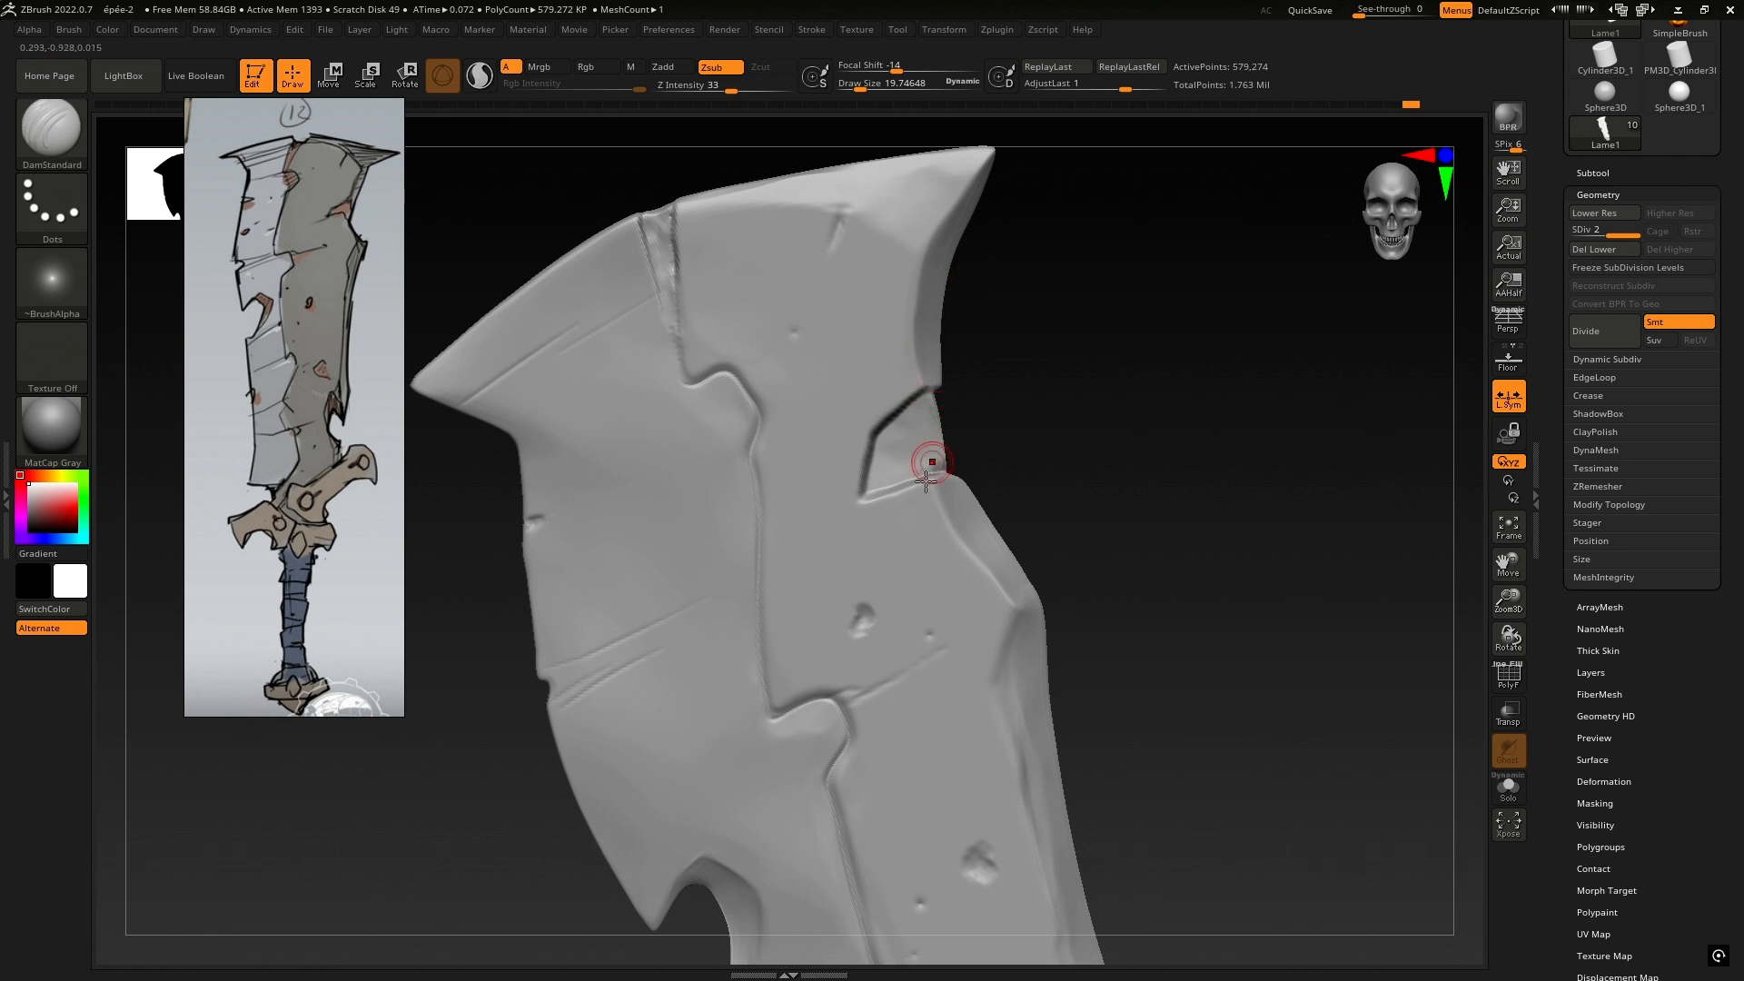
Add two small pits near the blade's base, beside the large curved guard horn
{"action": "right_click_drag", "start_coordinate": [926, 481], "coordinate": [788, 167], "text": "alt"}
{"action": "right_click_drag", "start_coordinate": [804, 635], "coordinate": [836, 371], "text": "alt"}
{"action": "right_click_drag", "start_coordinate": [866, 542], "coordinate": [823, 399], "text": "alt"}
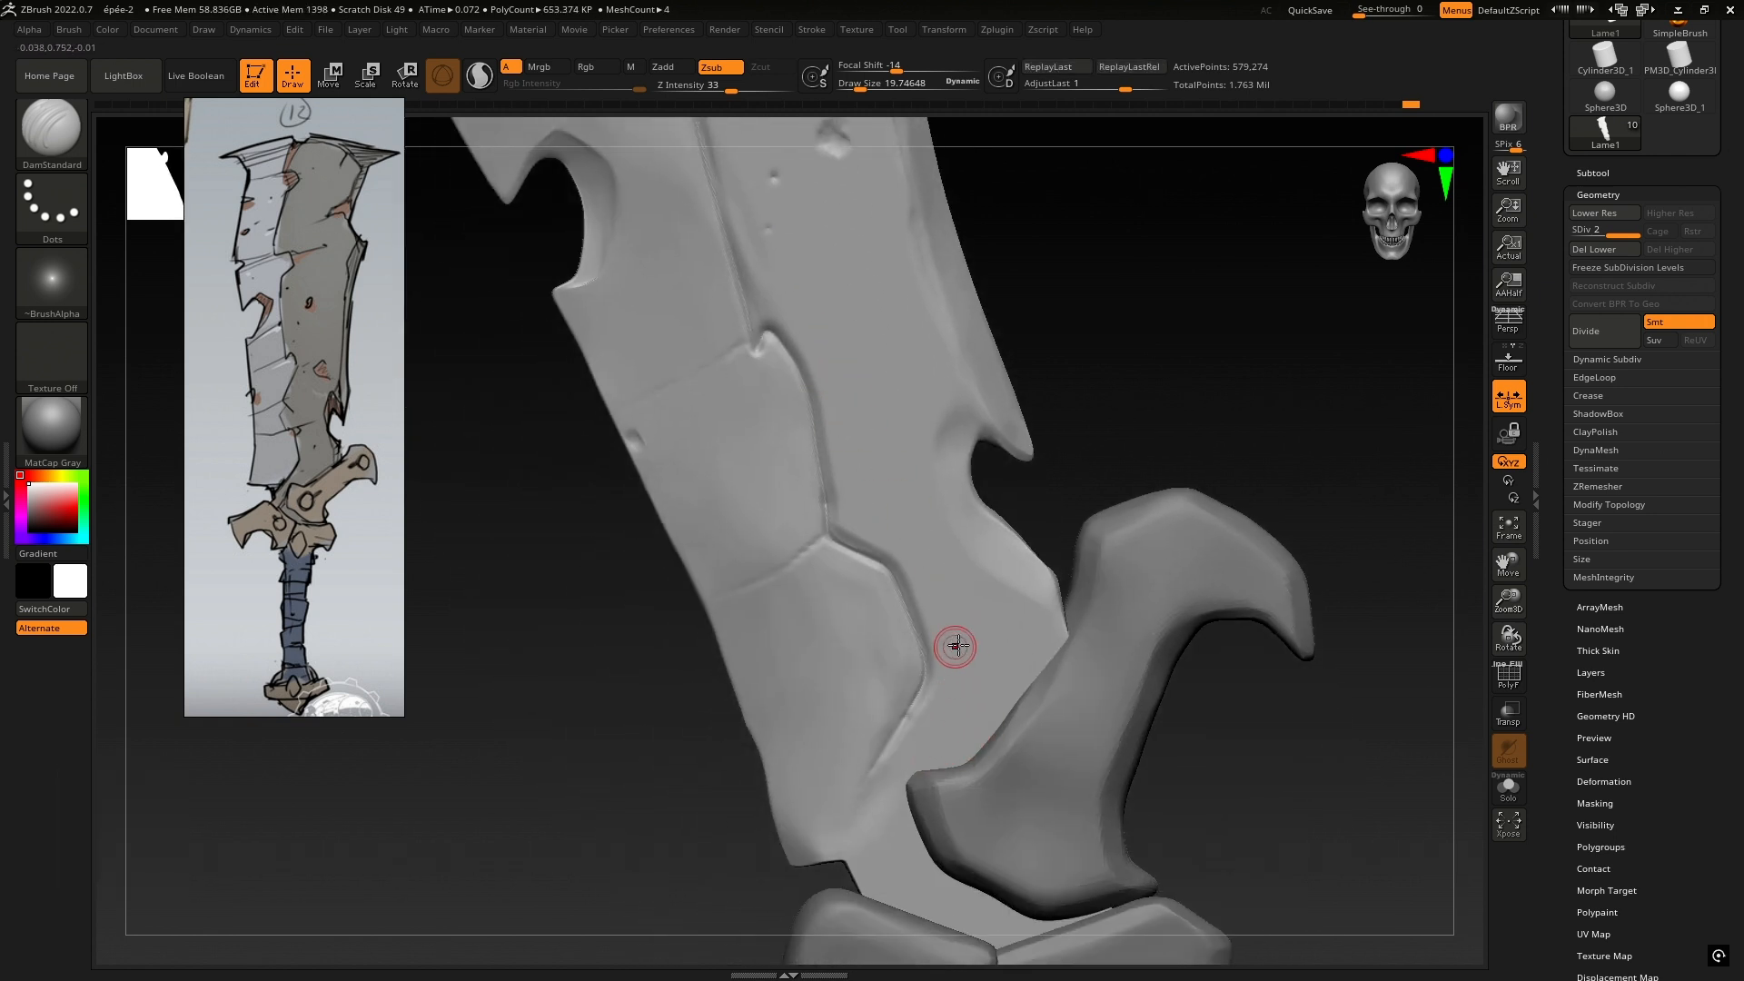
{"action": "key", "text": "ctrl+z"}
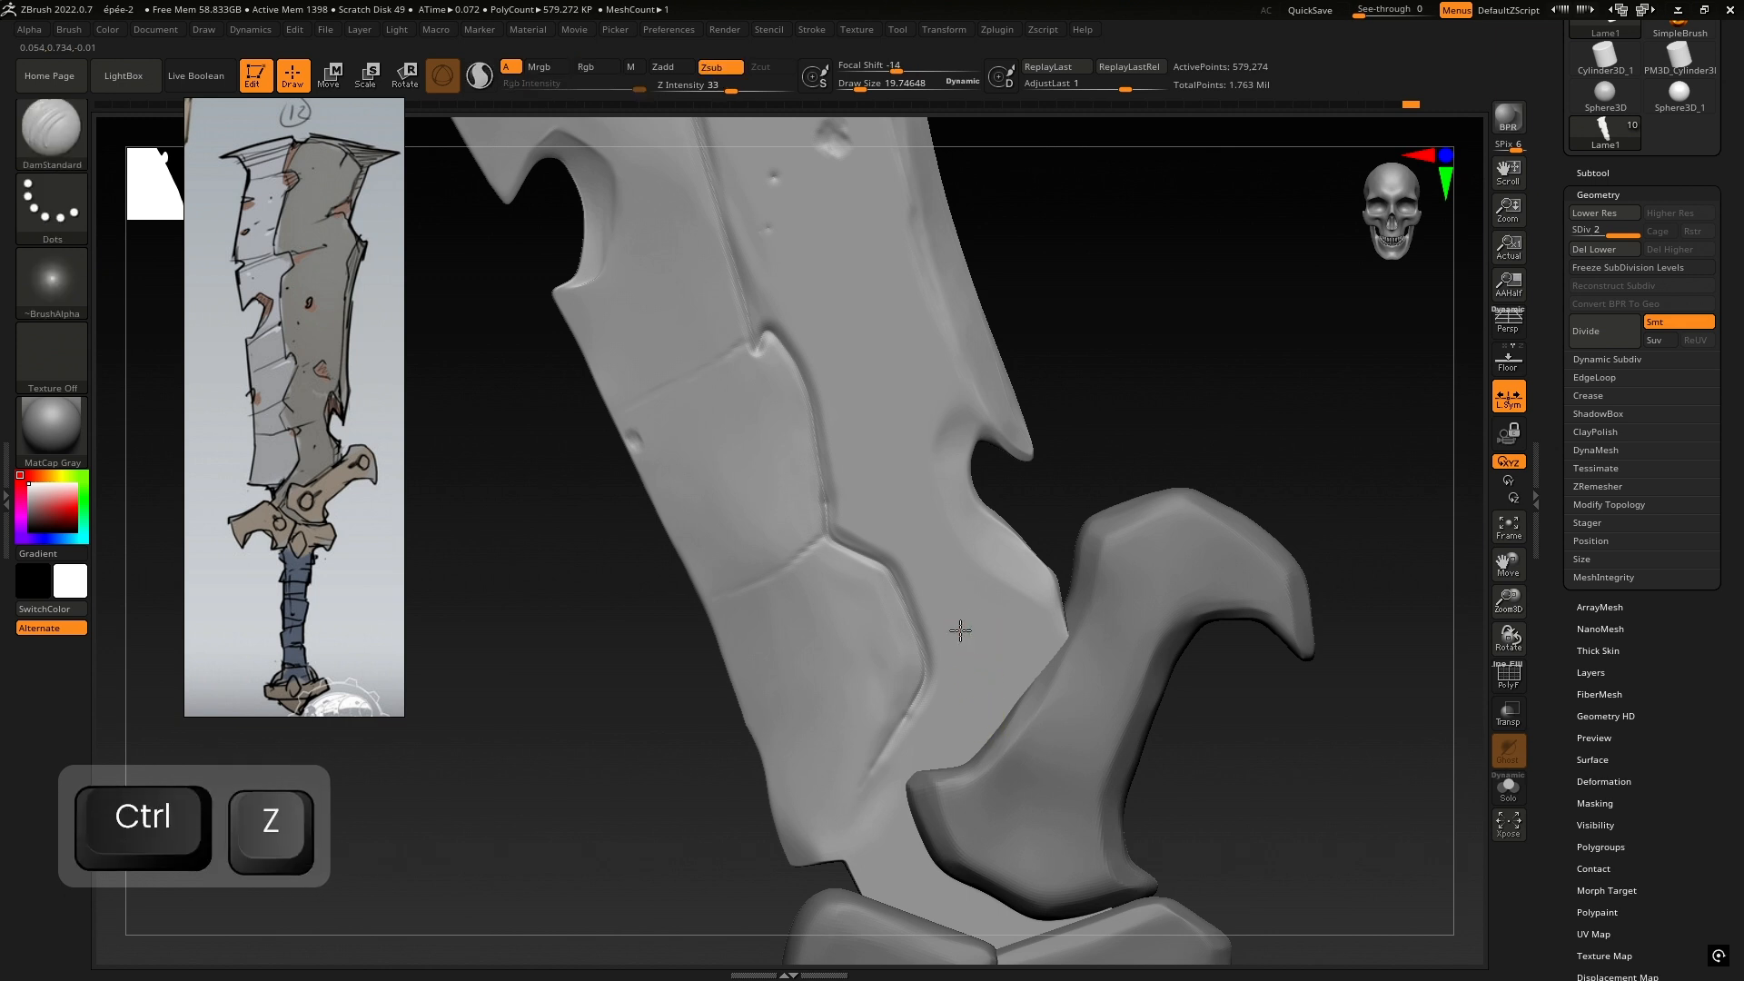
{"action": "left_click", "coordinate": [942, 742]}
{"action": "right_click_drag", "start_coordinate": [967, 698], "coordinate": [970, 499]}
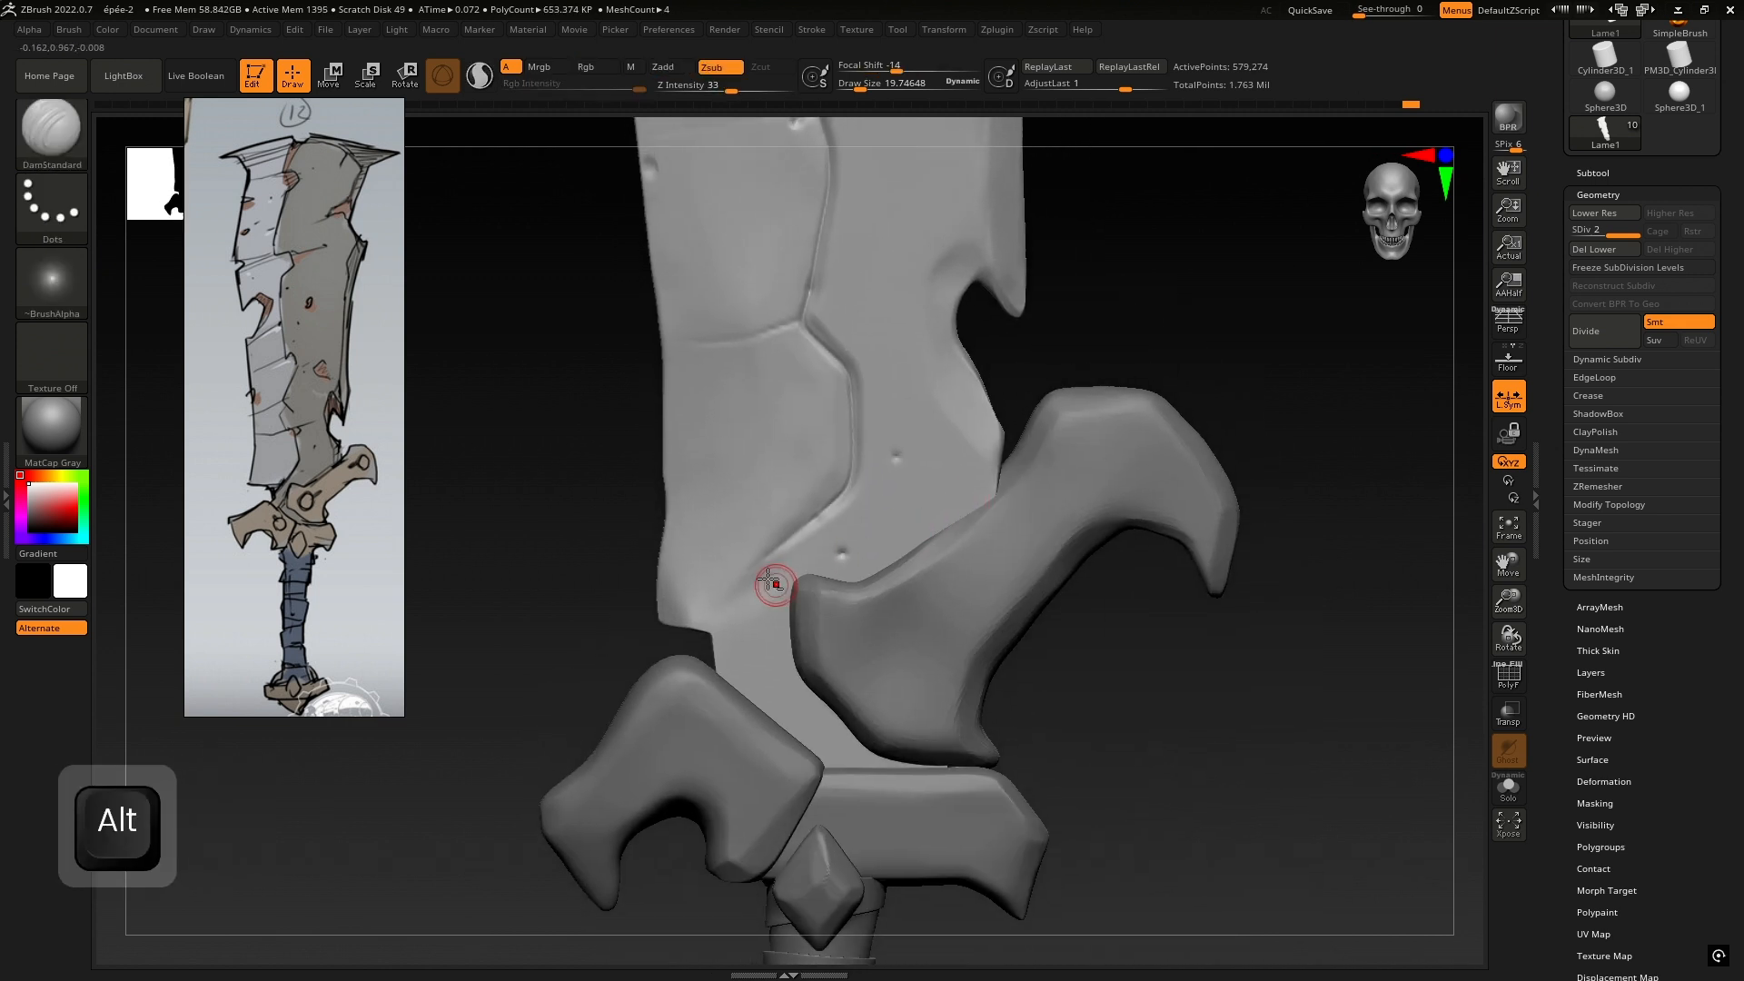
Extend the lower end of the central crack diagonally to the inner corner of the step at the blade's base
{"action": "mouse_move", "coordinate": [788, 511]}
{"action": "right_mouse_down"}
{"action": "mouse_move", "coordinate": [880, 495]}
{"action": "mouse_move", "coordinate": [787, 514]}
{"action": "right_mouse_up"}
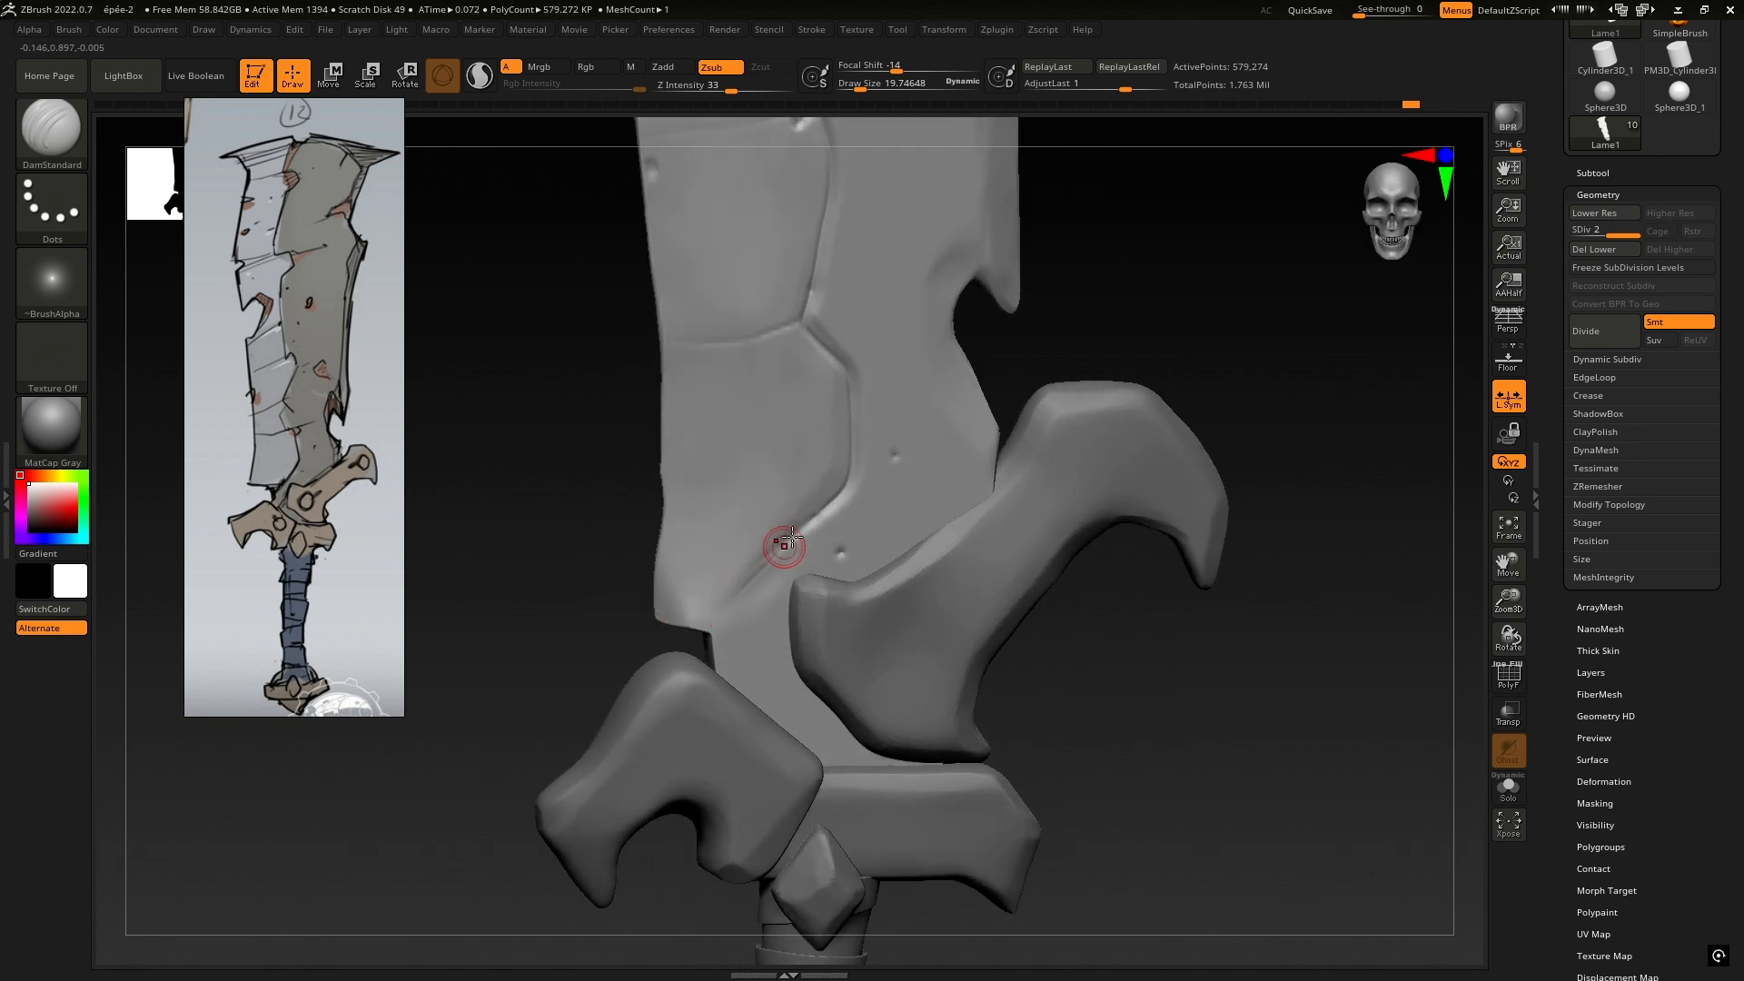
{"action": "key", "text": "ctrl+z"}
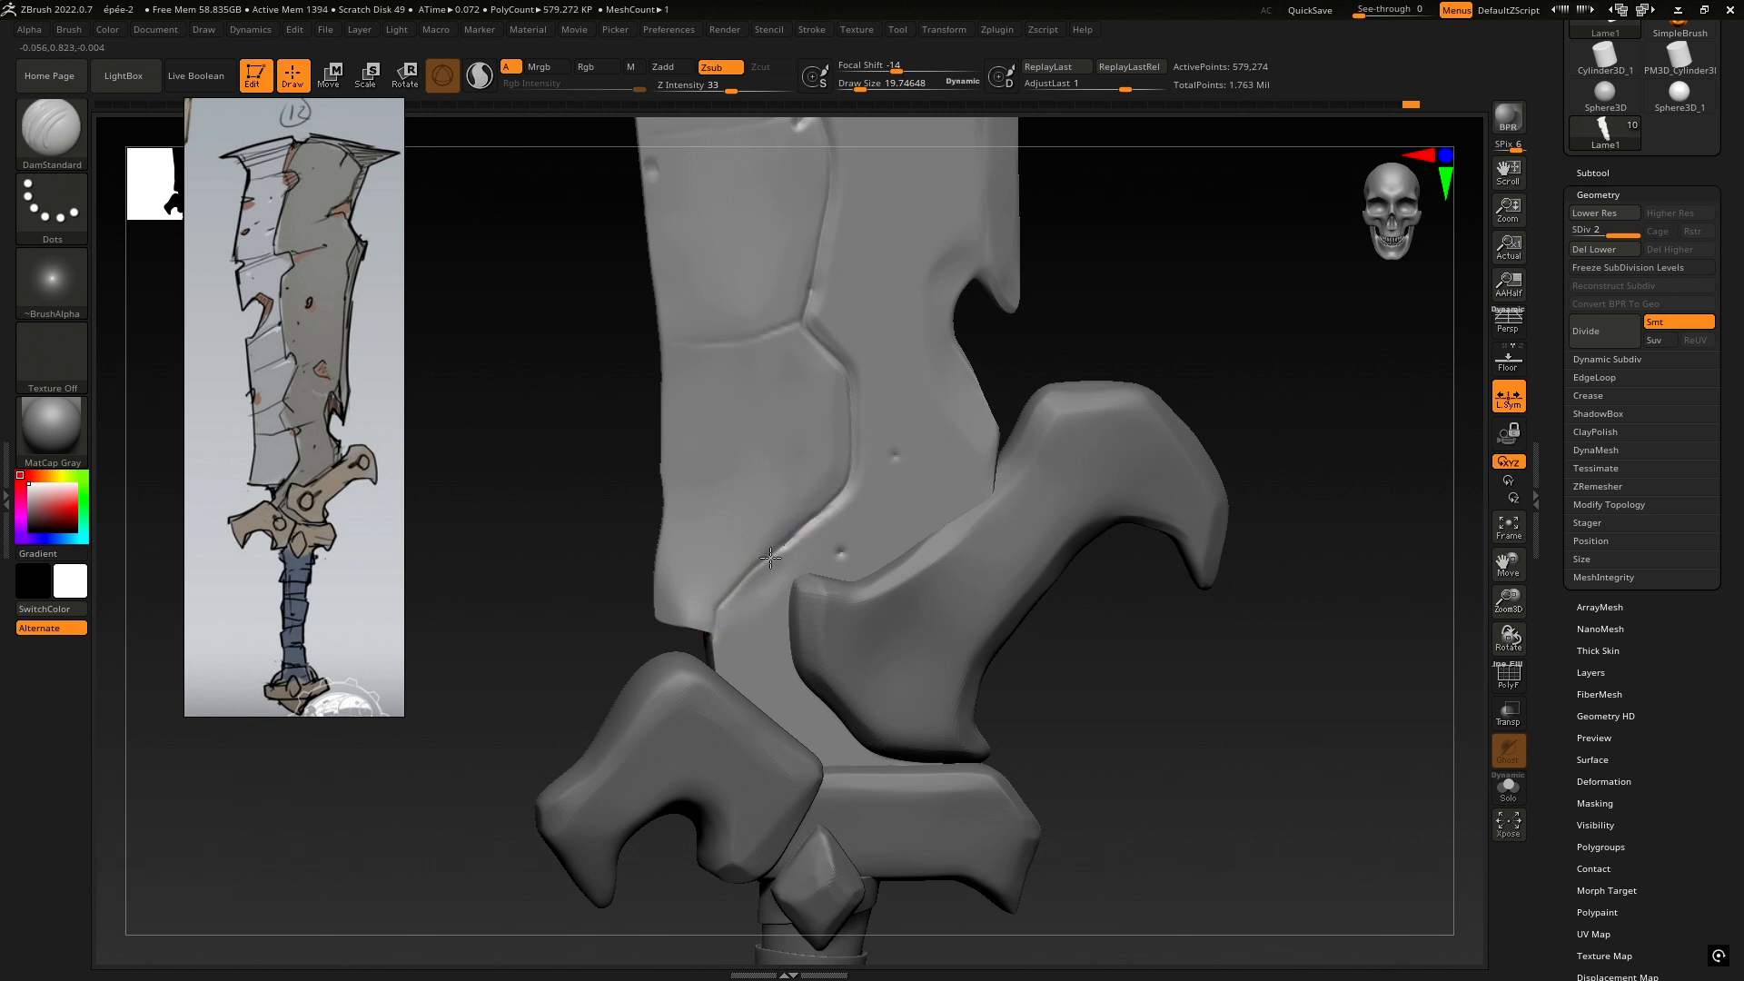
{"action": "key", "text": "ctrl+z"}
{"action": "key", "text": "ctrl+z"}
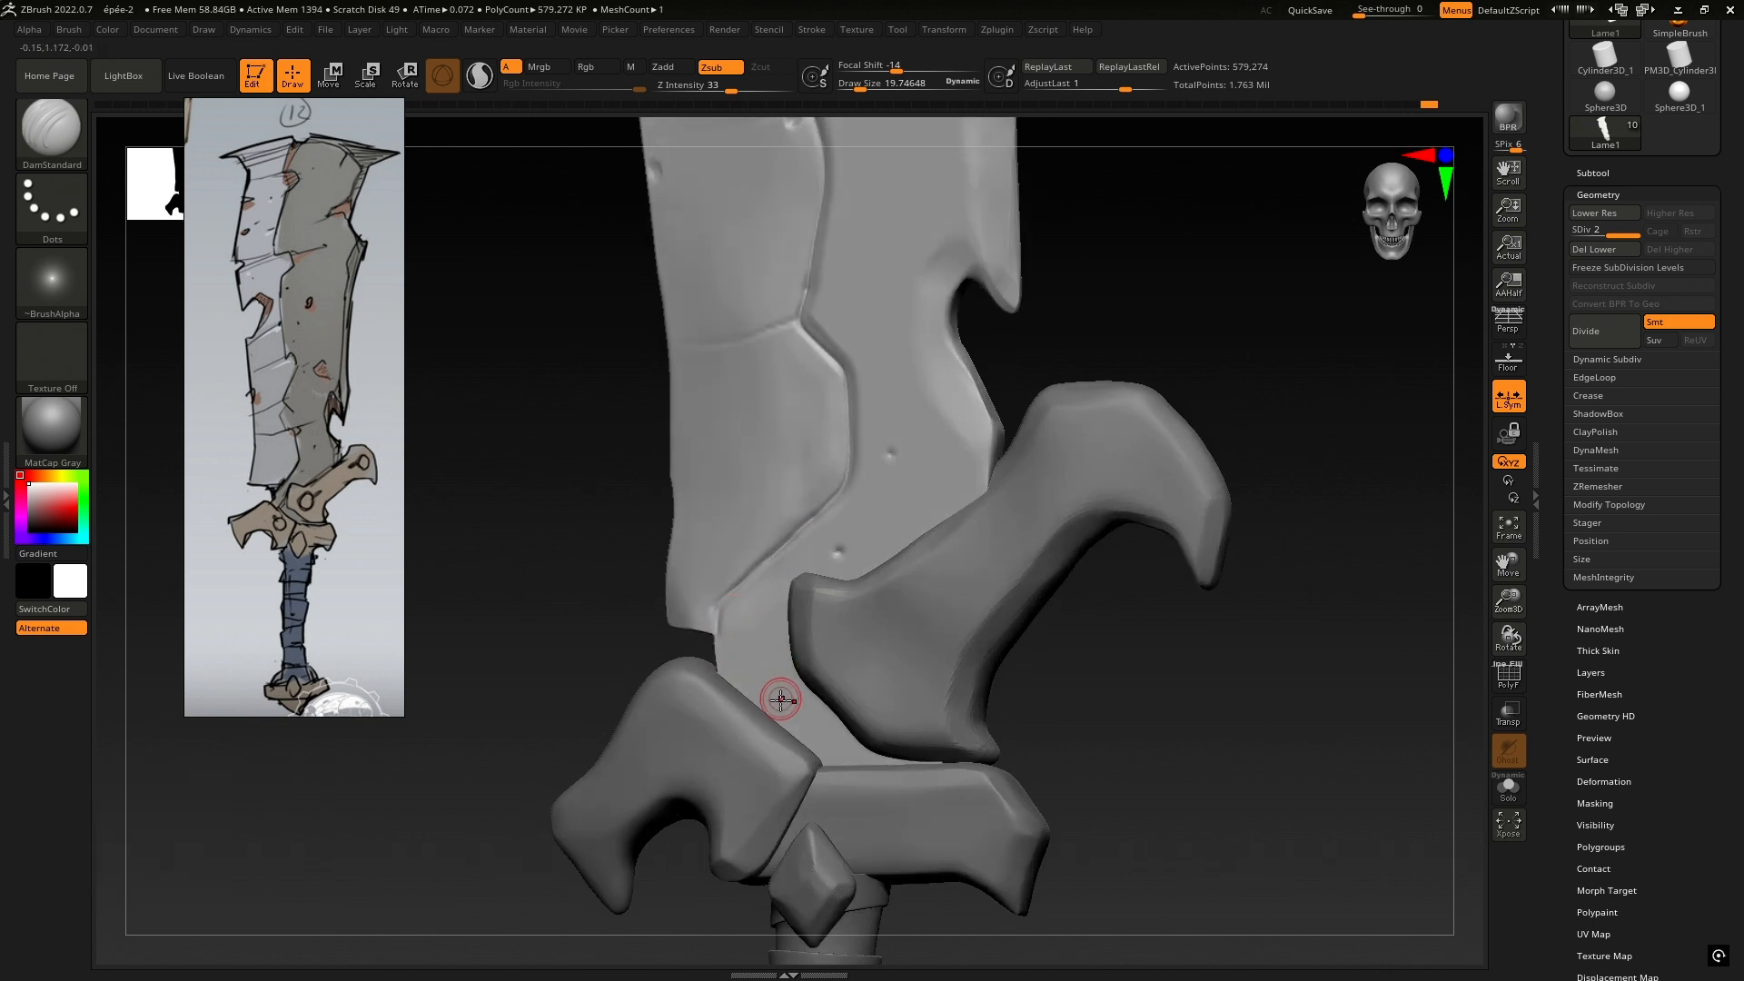
{"action": "left_click_drag", "start_coordinate": [802, 617], "coordinate": [896, 559], "text": "alt"}
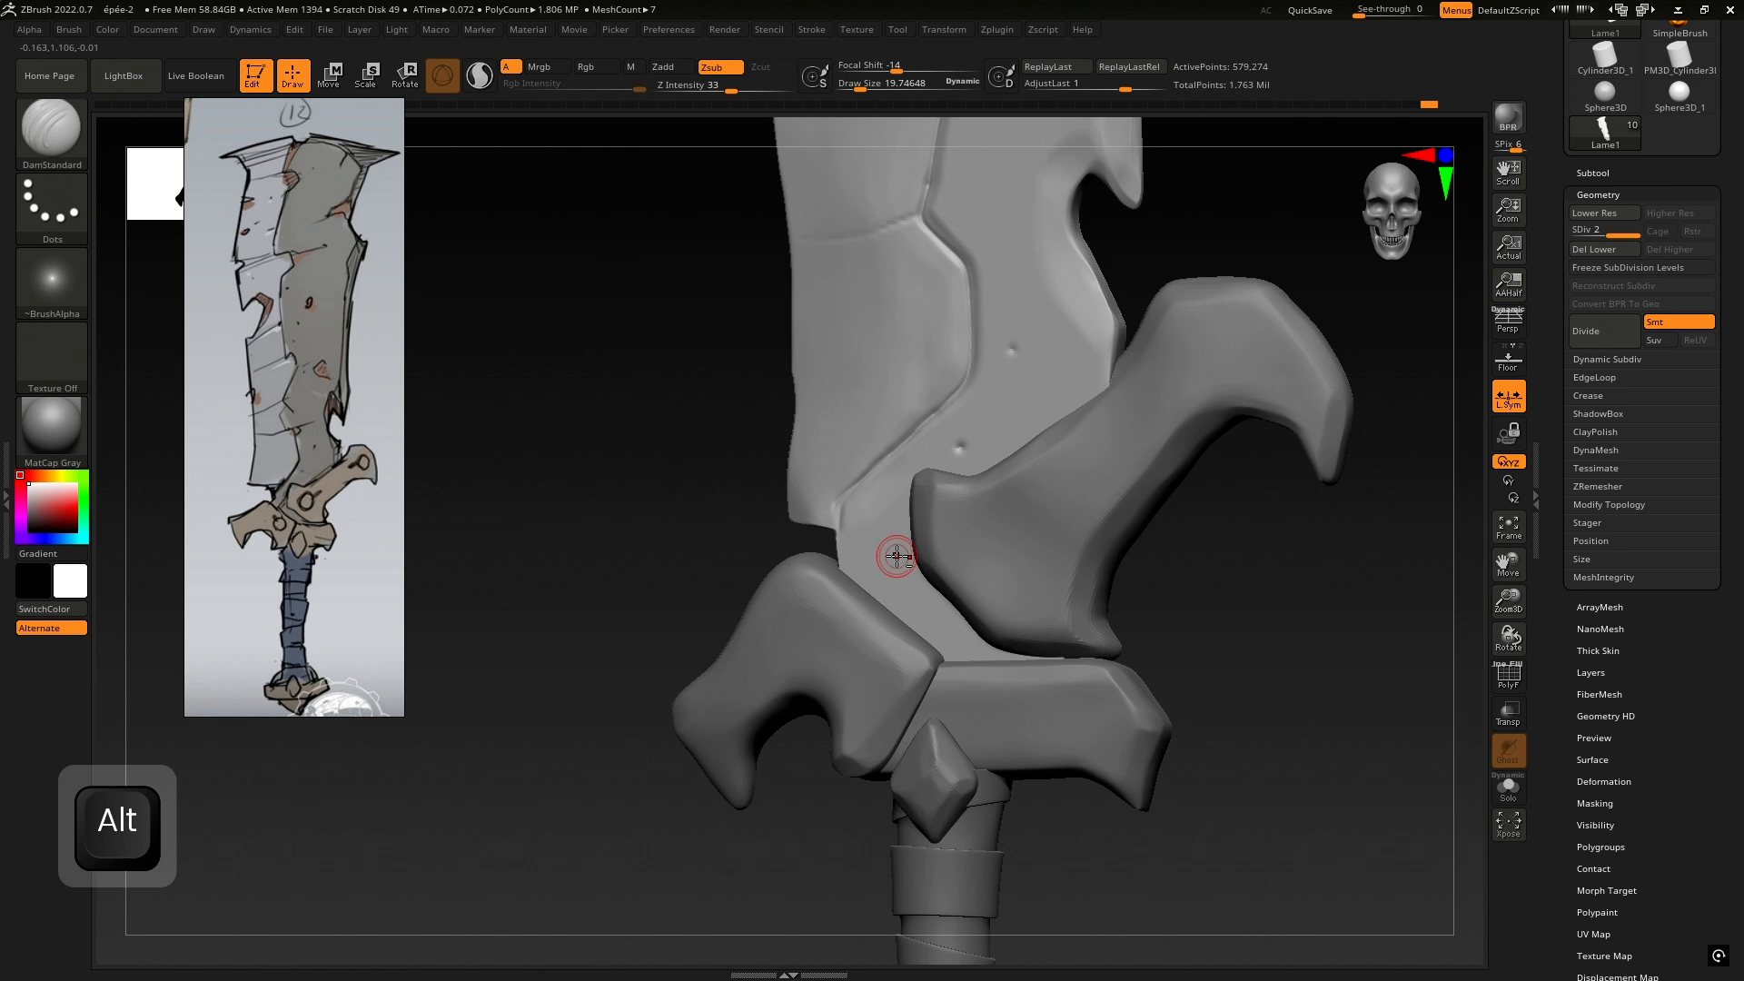
{"action": "right_click_drag", "start_coordinate": [912, 551], "coordinate": [923, 538]}
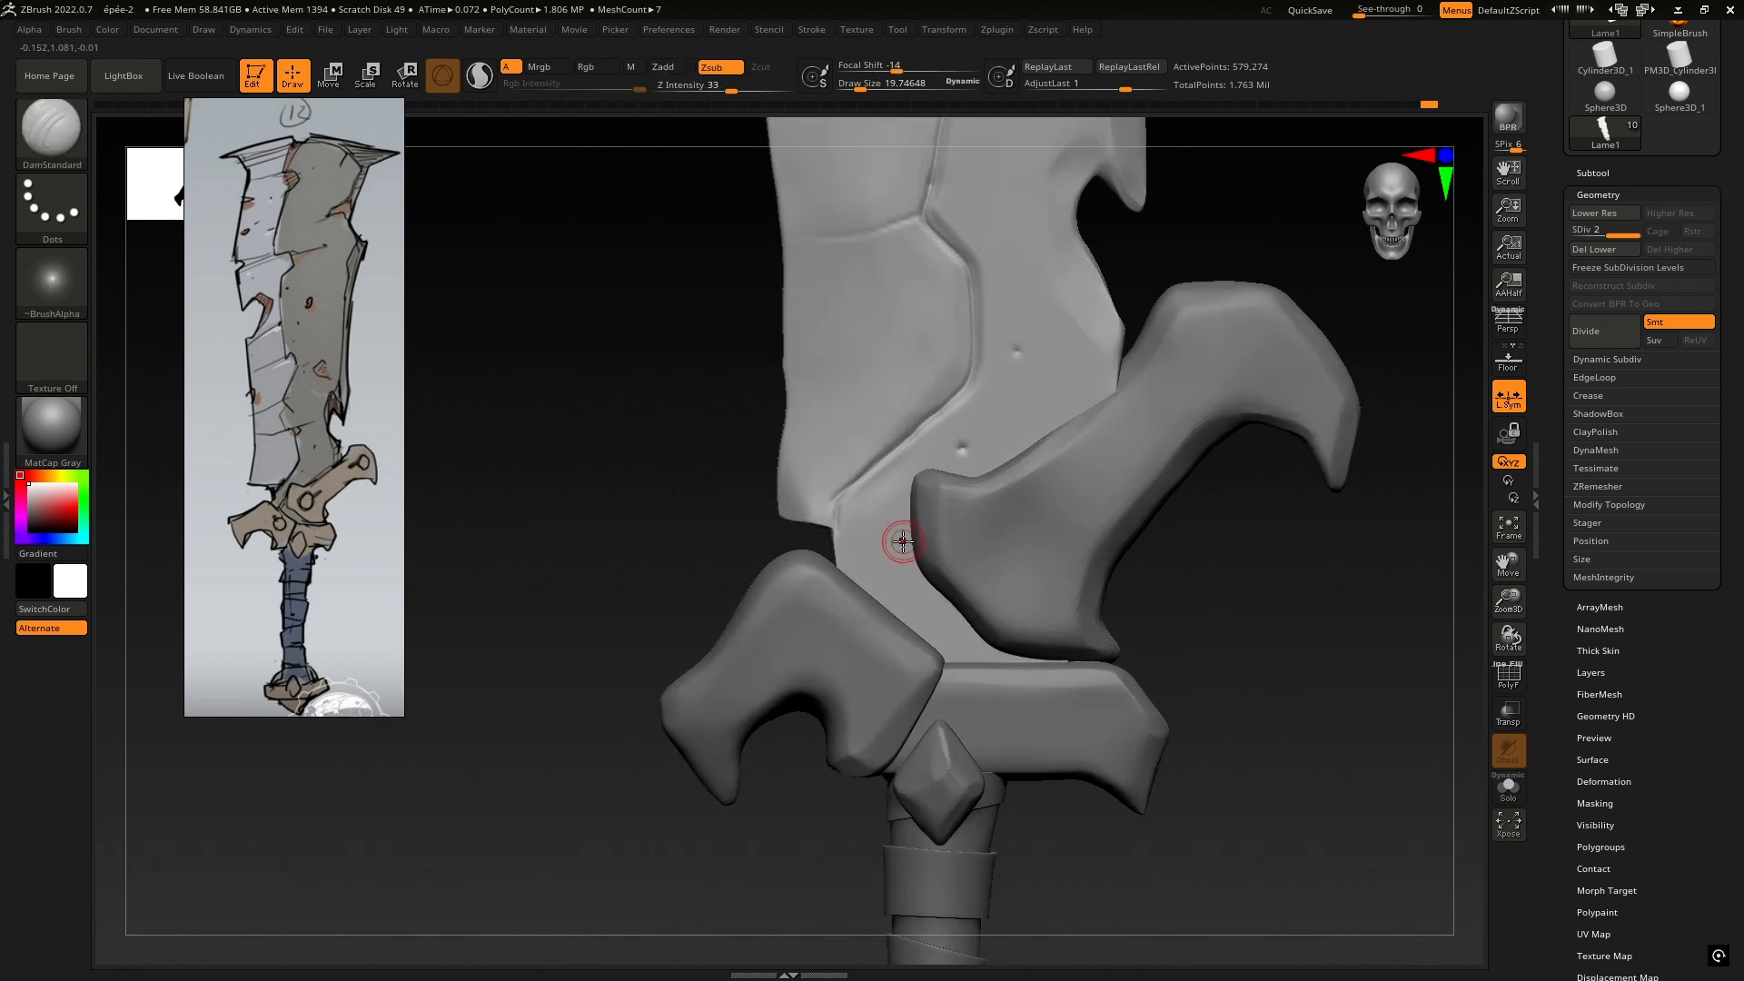
{"action": "mouse_move", "coordinate": [918, 536]}
{"action": "right_mouse_down"}
{"action": "mouse_move", "coordinate": [990, 523]}
{"action": "mouse_move", "coordinate": [961, 437]}
{"action": "mouse_move", "coordinate": [969, 382]}
{"action": "mouse_move", "coordinate": [1009, 385]}
{"action": "mouse_move", "coordinate": [872, 451]}
{"action": "mouse_move", "coordinate": [1015, 424]}
{"action": "mouse_move", "coordinate": [840, 536]}
{"action": "mouse_move", "coordinate": [755, 545]}
{"action": "mouse_move", "coordinate": [911, 526]}
{"action": "mouse_move", "coordinate": [872, 537]}
{"action": "mouse_move", "coordinate": [908, 506]}
{"action": "mouse_move", "coordinate": [919, 439]}
{"action": "mouse_move", "coordinate": [944, 456]}
{"action": "mouse_move", "coordinate": [858, 549]}
{"action": "mouse_move", "coordinate": [845, 636]}
{"action": "mouse_move", "coordinate": [884, 690]}
{"action": "mouse_move", "coordinate": [822, 701]}
{"action": "mouse_move", "coordinate": [855, 429]}
{"action": "mouse_move", "coordinate": [899, 421]}
{"action": "mouse_move", "coordinate": [887, 460]}
{"action": "mouse_move", "coordinate": [935, 564]}
{"action": "mouse_move", "coordinate": [971, 576]}
{"action": "mouse_move", "coordinate": [978, 494]}
{"action": "mouse_move", "coordinate": [923, 433]}
{"action": "mouse_move", "coordinate": [880, 451]}
{"action": "mouse_move", "coordinate": [909, 599]}
{"action": "right_mouse_up"}
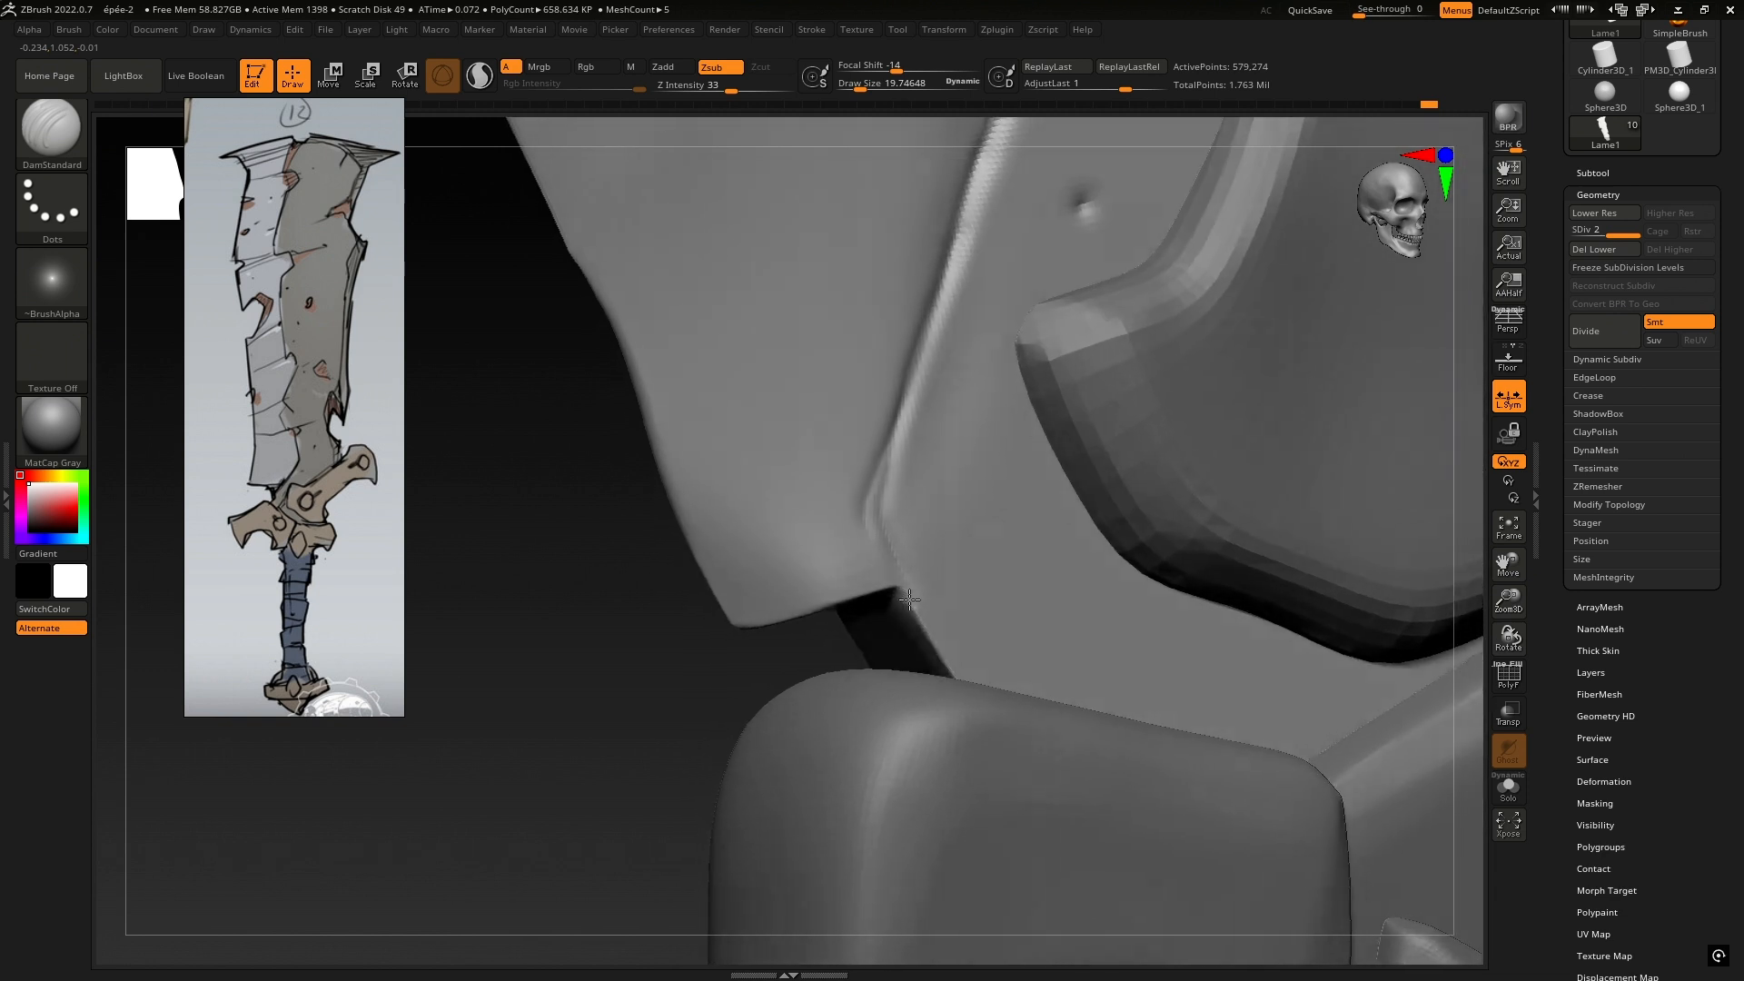
Lower the blade to subdivision level 1, build up its lower cutting-edge corner with ClayBuildup, and smooth the strokes
{"action": "key", "text": "1"}
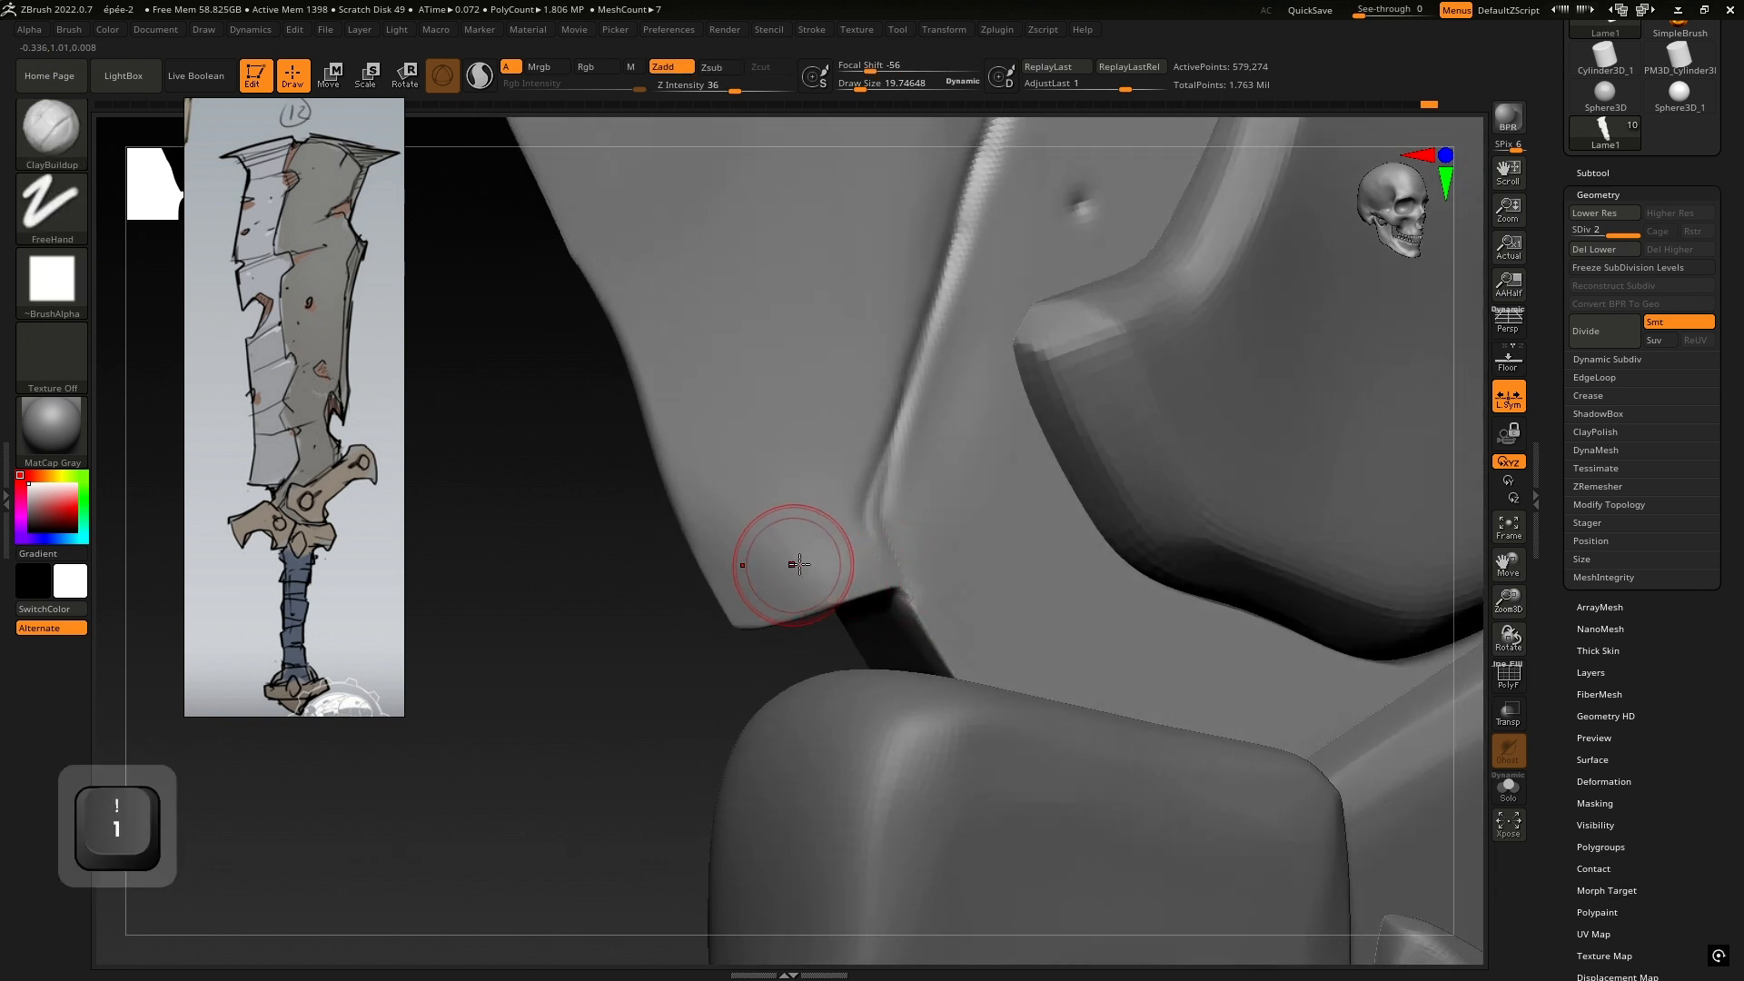
{"action": "left_click", "coordinate": [1583, 230]}
{"action": "right_click_drag", "start_coordinate": [813, 596], "coordinate": [1124, 470], "text": "alt"}
{"action": "right_click_drag", "start_coordinate": [1124, 470], "coordinate": [982, 472]}
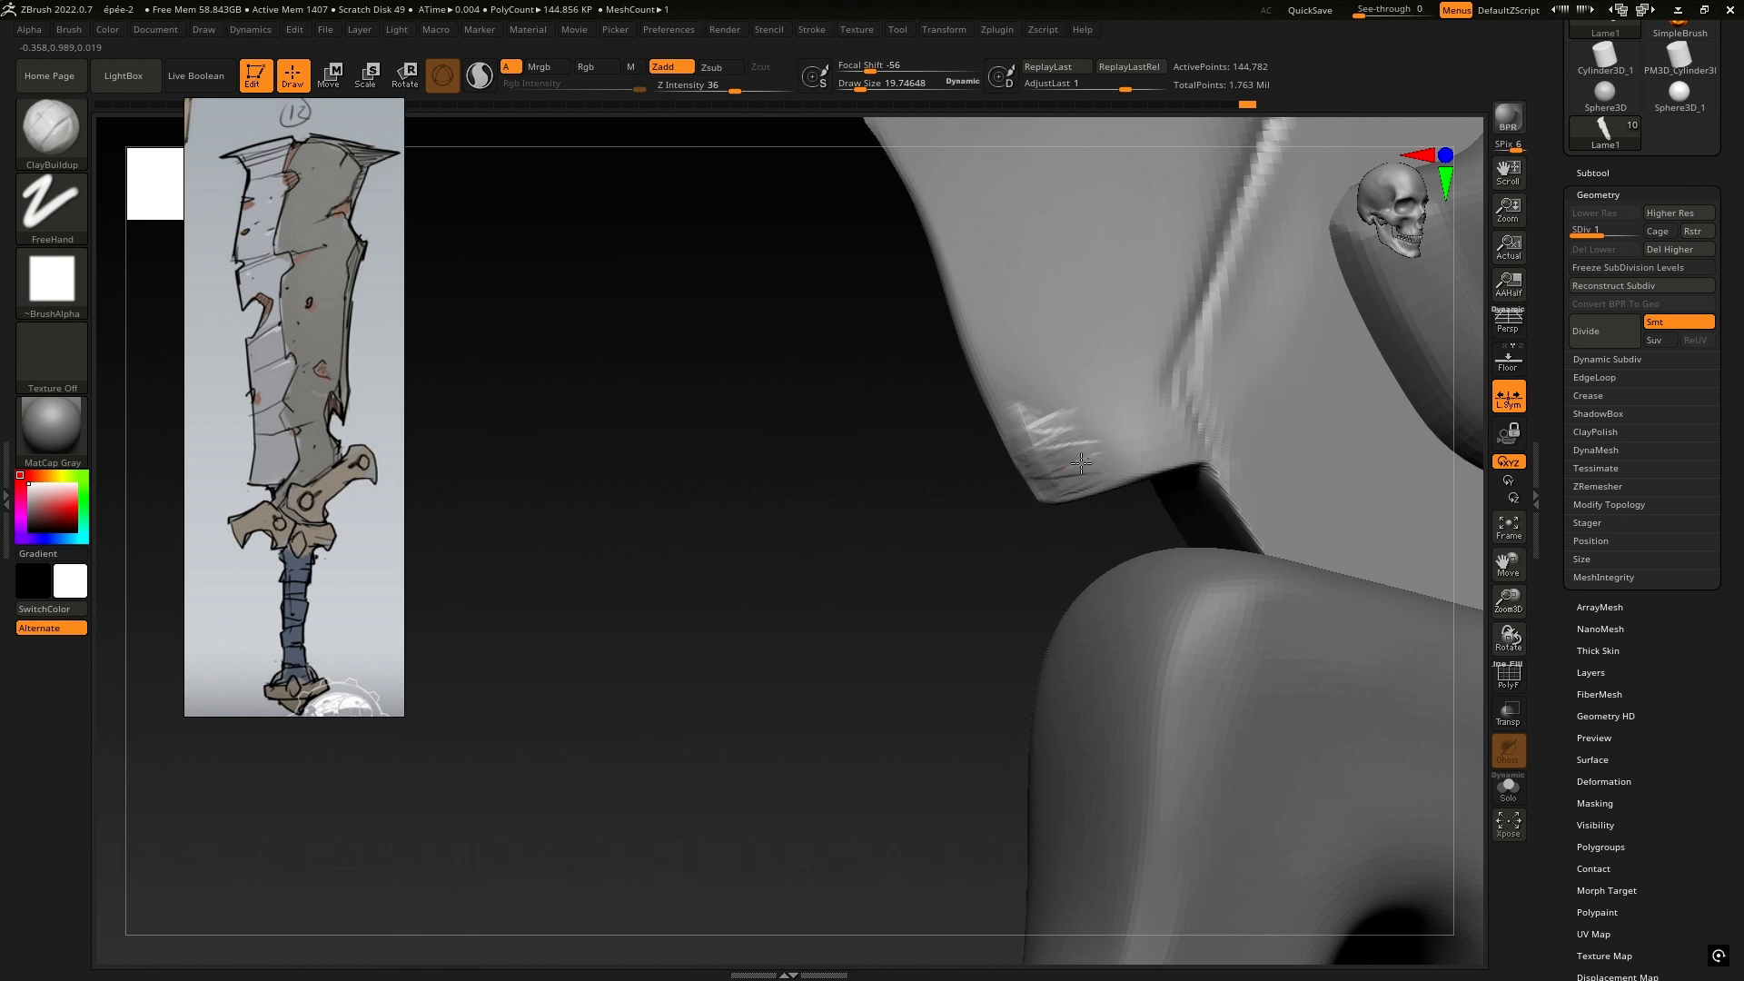
{"action": "mouse_move", "coordinate": [1065, 424]}
{"action": "left_mouse_down", "text": "shift"}
{"action": "mouse_move", "coordinate": [1040, 445]}
{"action": "mouse_move", "coordinate": [1061, 422]}
{"action": "left_mouse_up", "text": "shift"}
{"action": "mouse_move", "coordinate": [1061, 418]}
{"action": "right_mouse_down"}
{"action": "mouse_move", "coordinate": [993, 370]}
{"action": "mouse_move", "coordinate": [1045, 413]}
{"action": "right_mouse_up"}
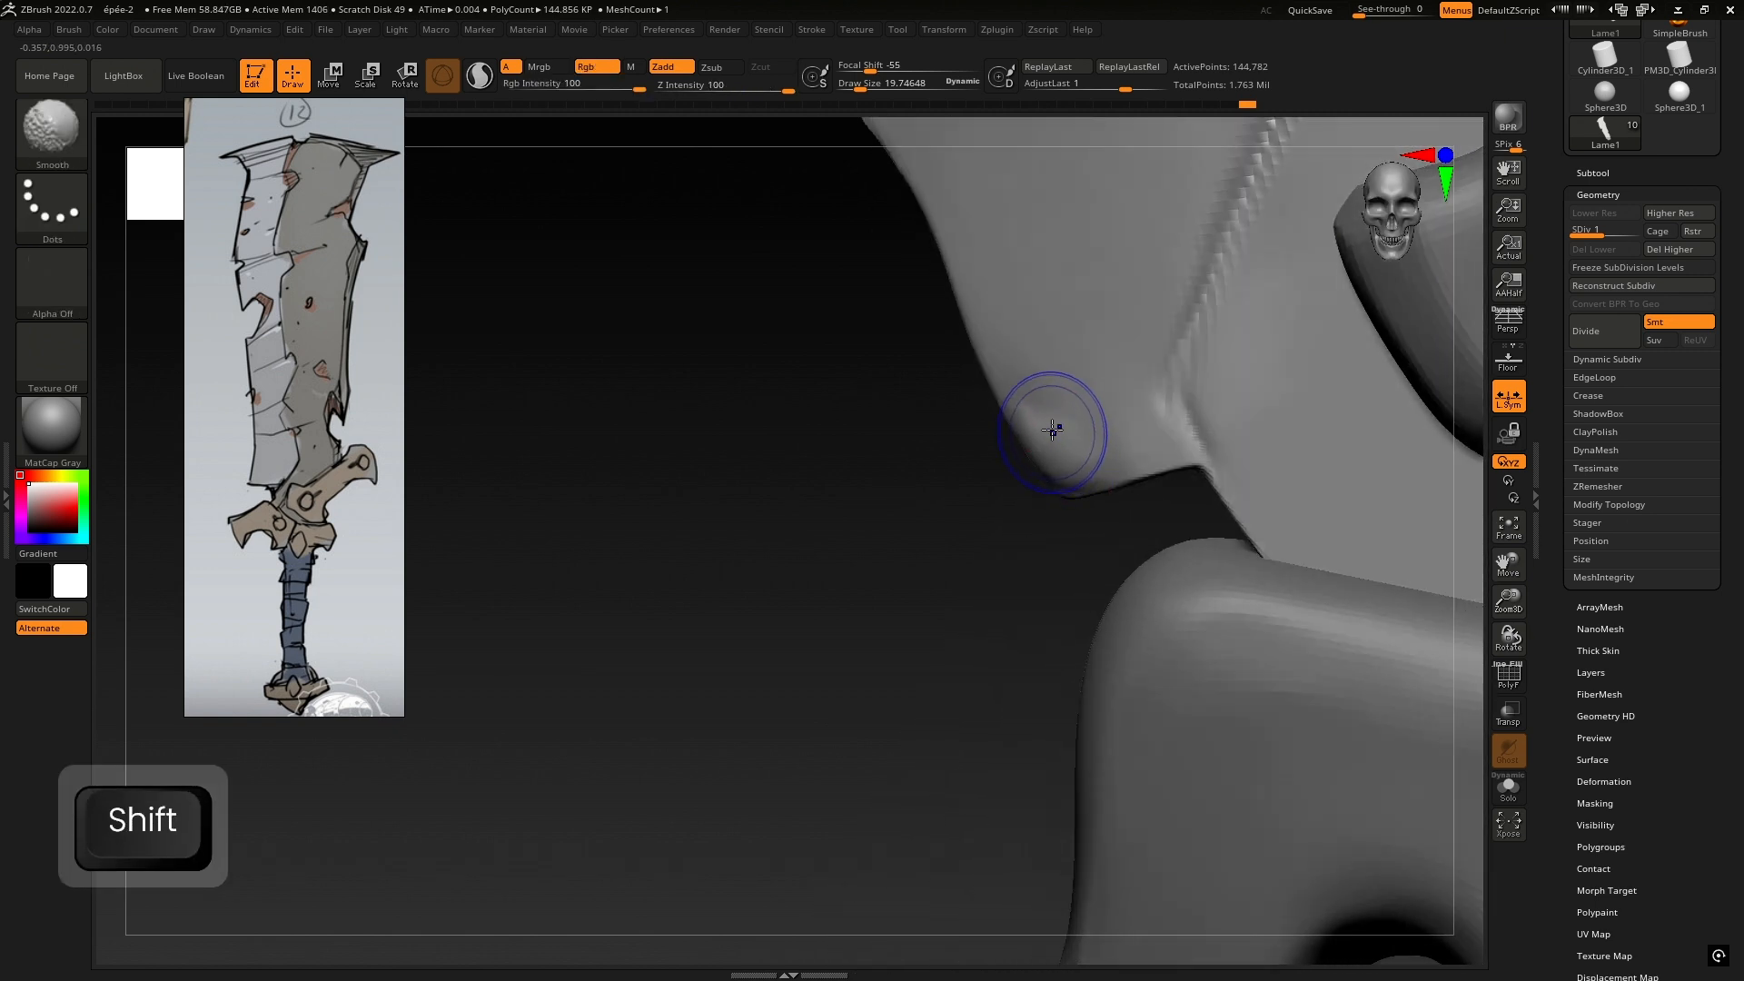
{"action": "left_click_drag", "start_coordinate": [1075, 465], "coordinate": [1082, 440], "text": "shift"}
{"action": "right_click_drag", "start_coordinate": [1083, 440], "coordinate": [1203, 249]}
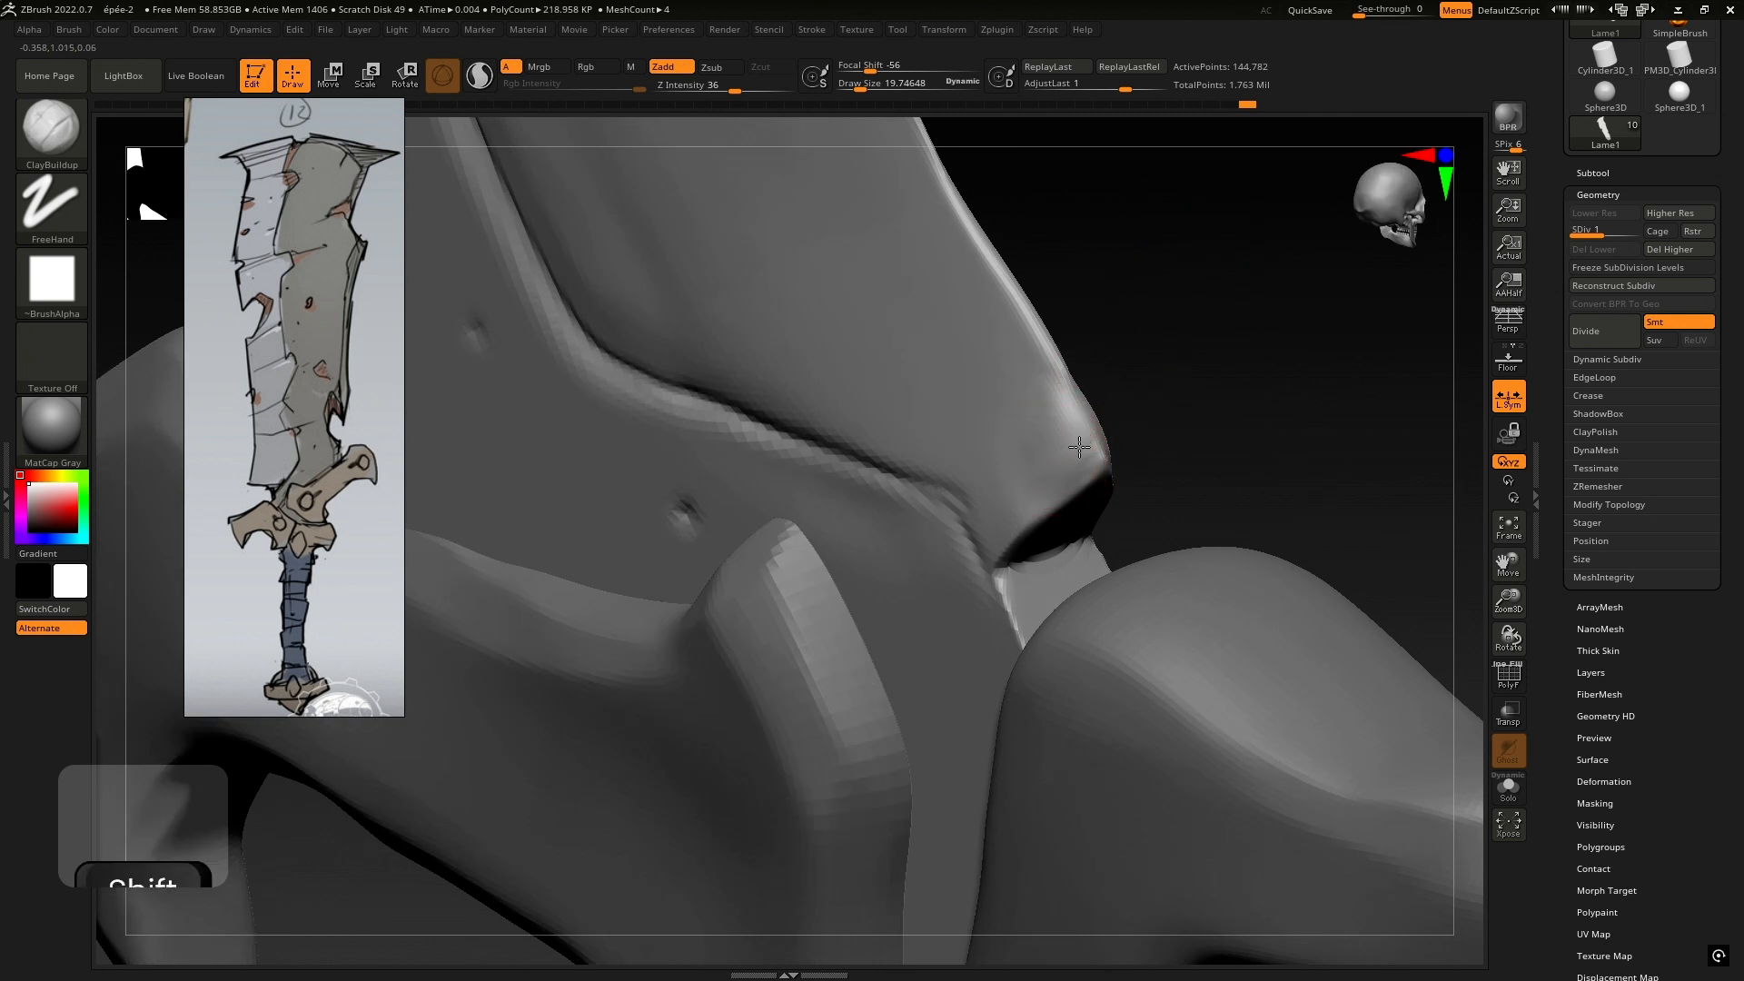
Build up clay on the back face and outer edge of the blade's lower cutting-edge corner
{"action": "right_click_drag", "start_coordinate": [1082, 452], "coordinate": [1046, 475]}
{"action": "left_click_drag", "start_coordinate": [1047, 475], "coordinate": [1053, 490]}
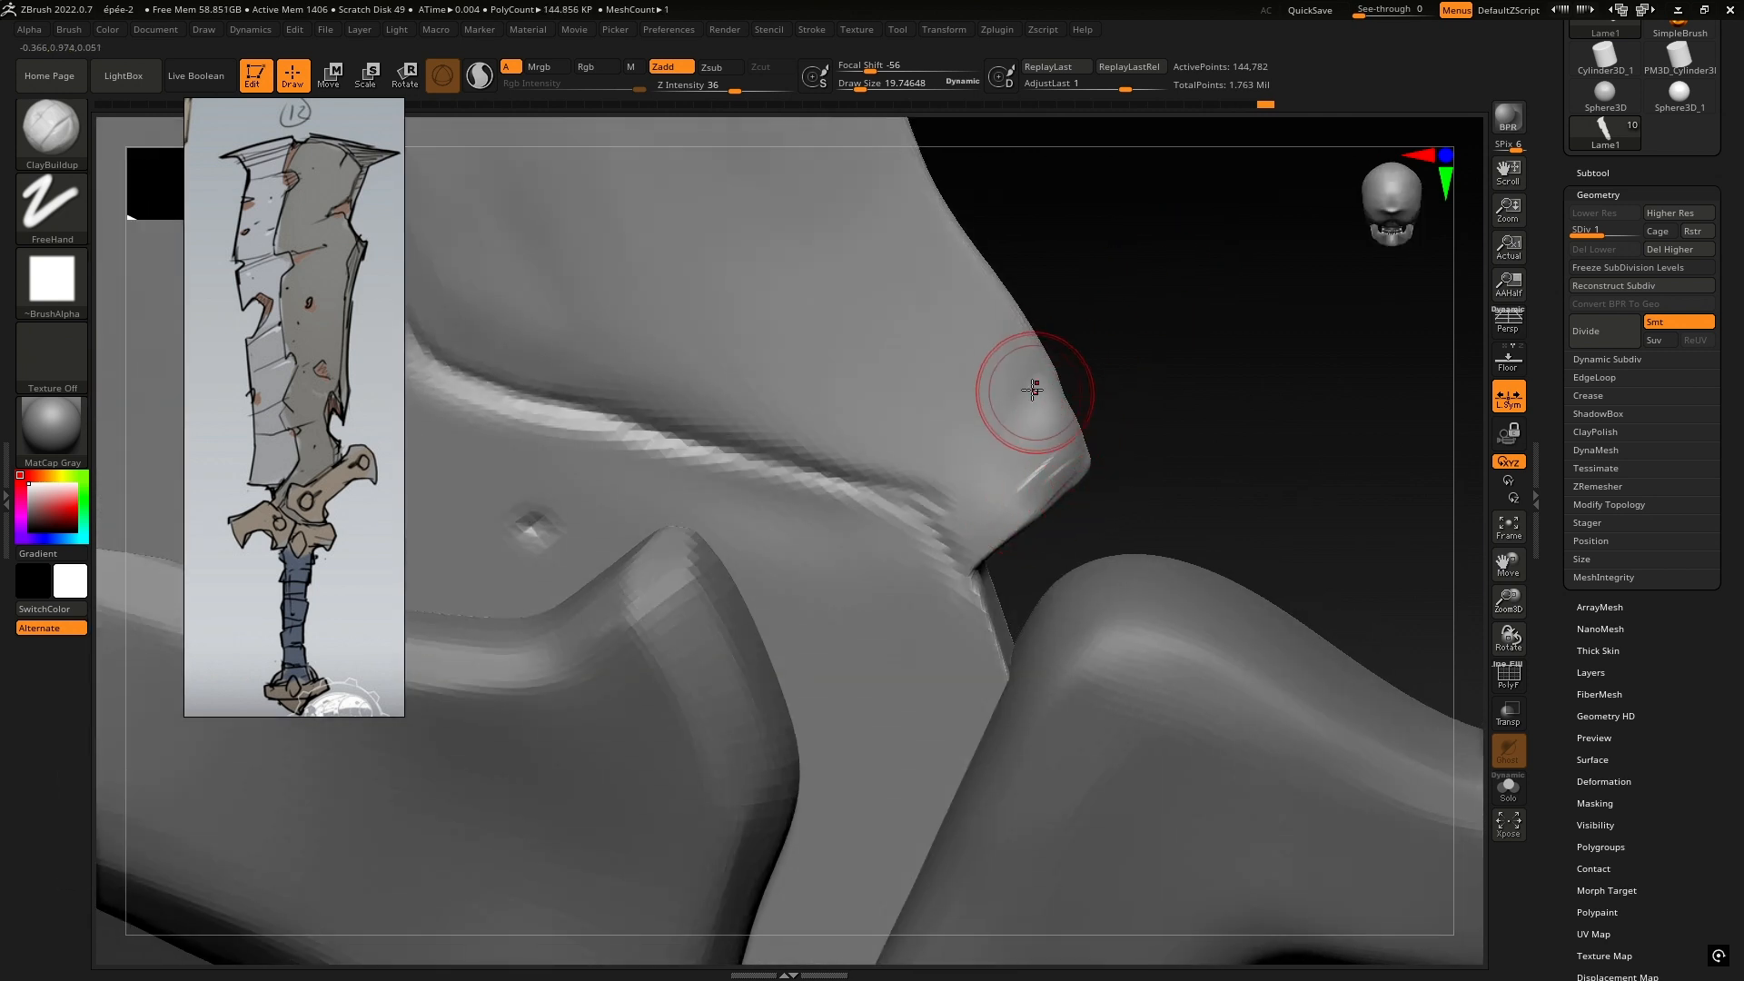
{"action": "right_click_drag", "start_coordinate": [1040, 388], "coordinate": [1067, 405]}
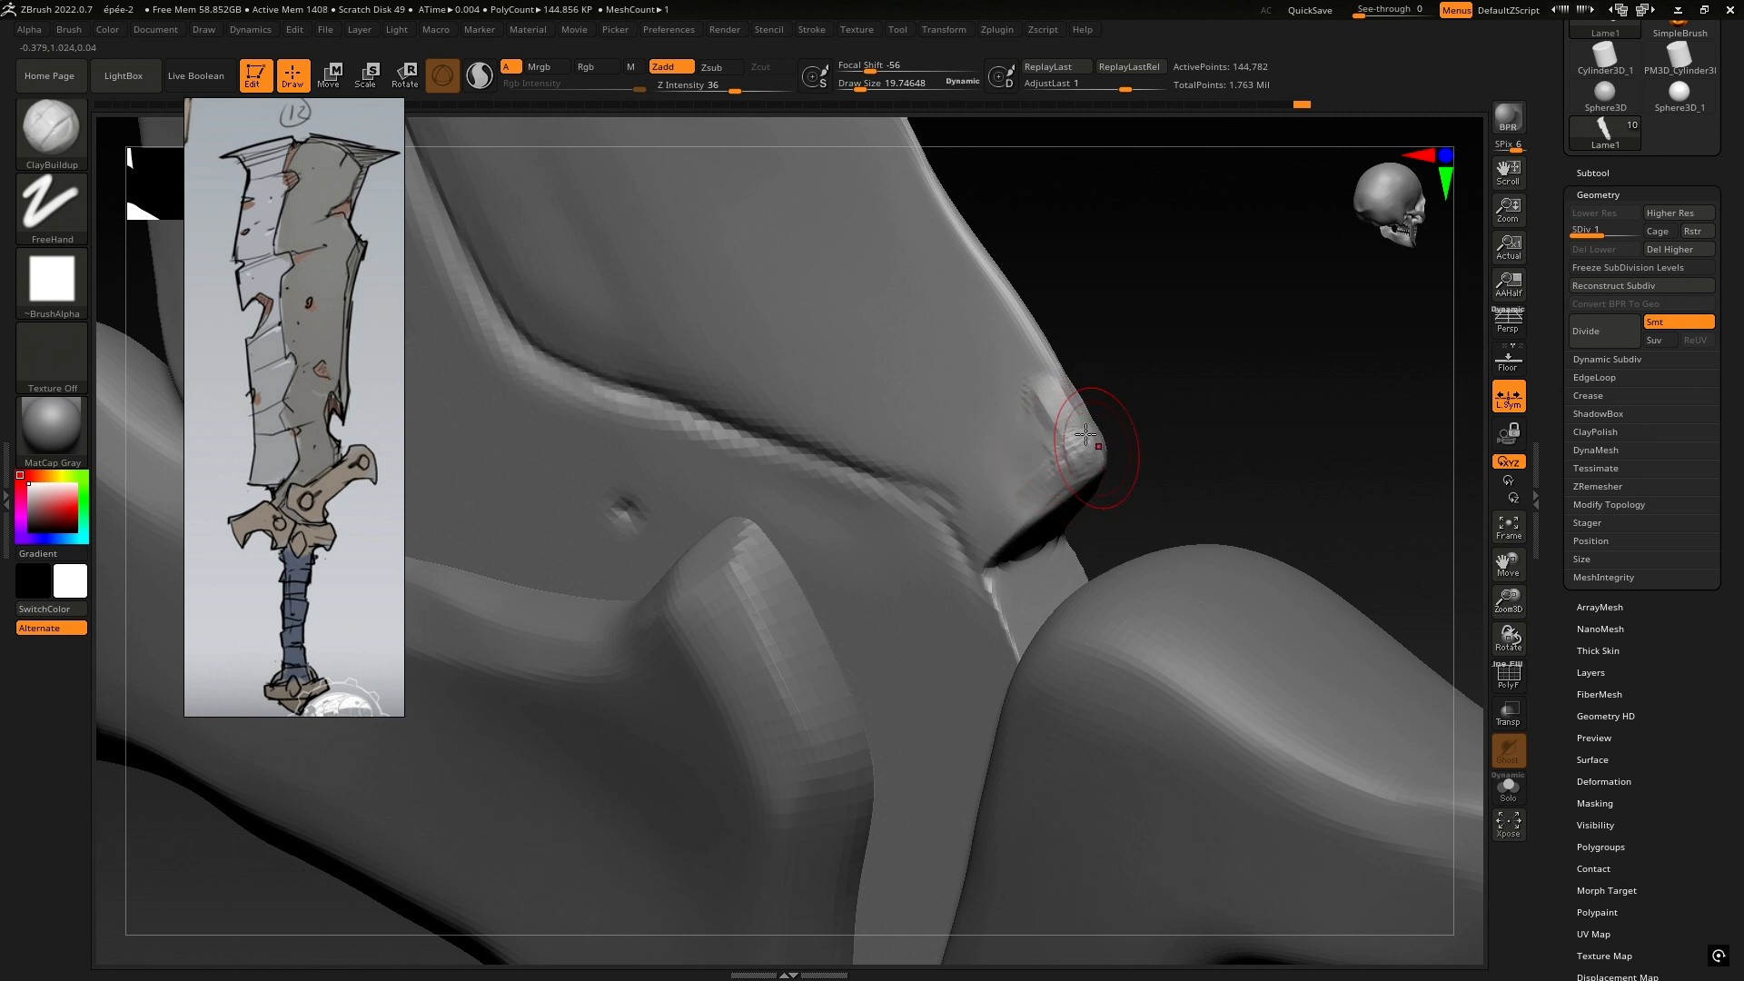
{"action": "mouse_move", "coordinate": [1083, 436]}
{"action": "right_mouse_down"}
{"action": "mouse_move", "coordinate": [993, 421]}
{"action": "mouse_move", "coordinate": [1073, 462]}
{"action": "mouse_move", "coordinate": [1111, 452]}
{"action": "right_mouse_up"}
Refine the built-up lower corner with the Move brush and smoothing, and flatten its faces with hPolish
{"action": "key", "text": "4"}
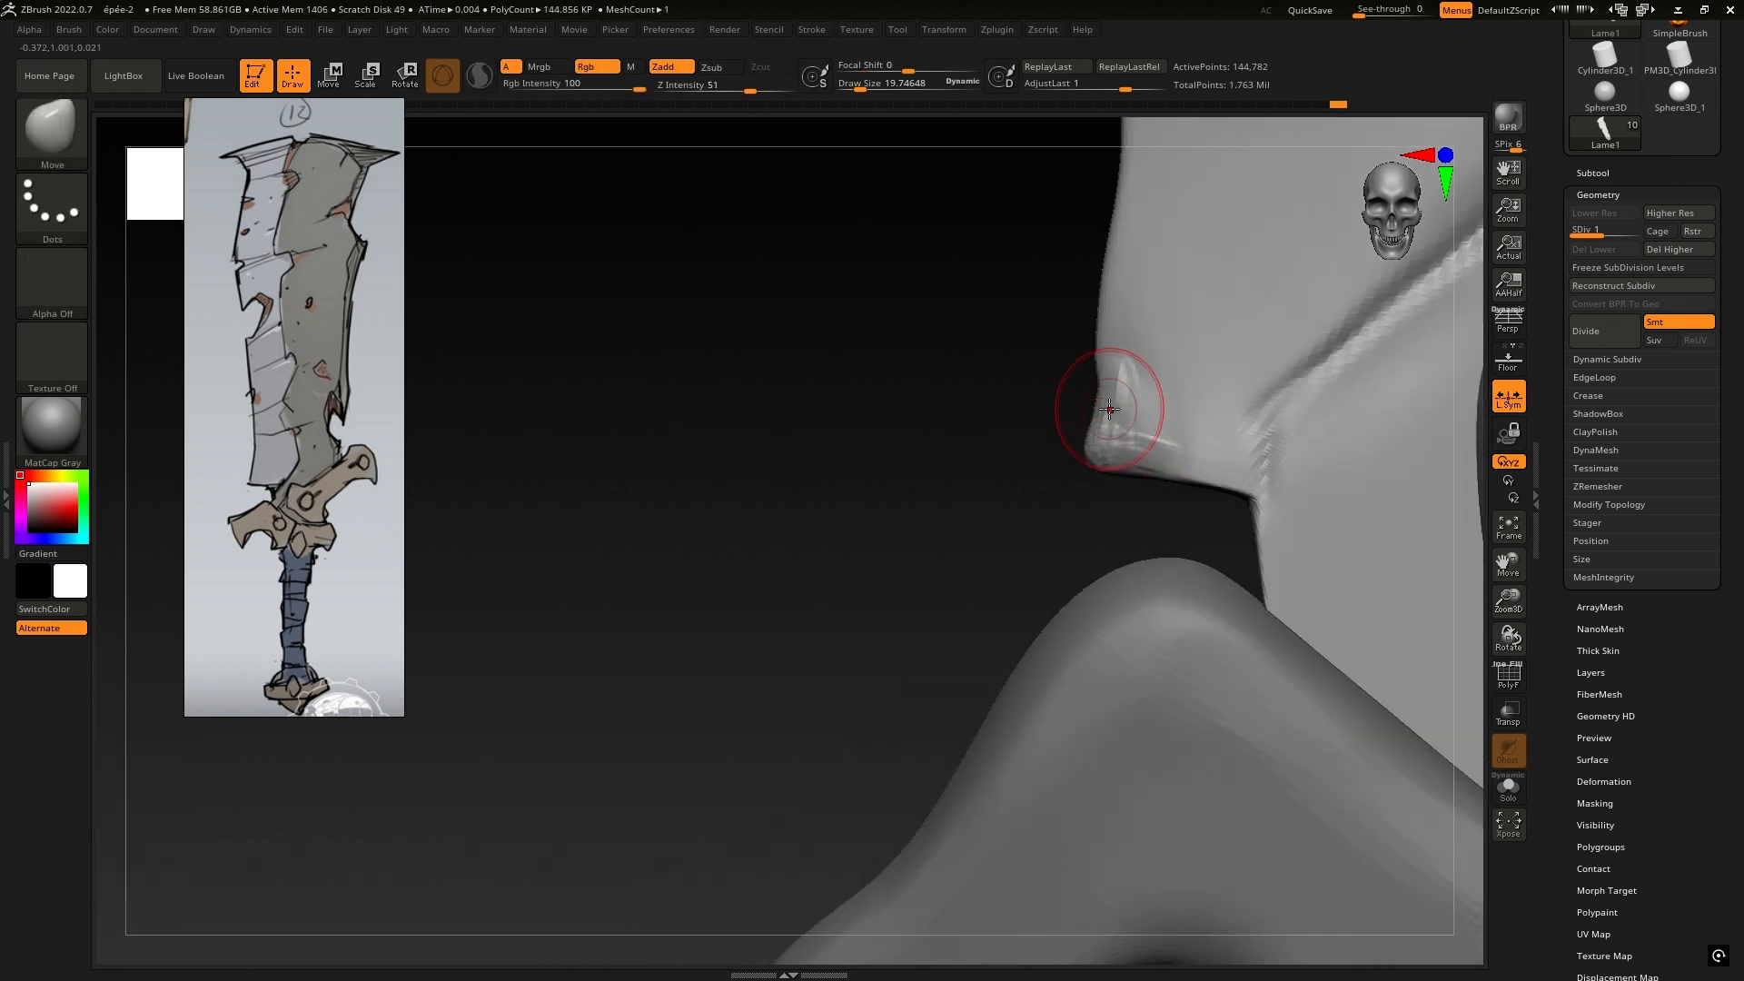
{"action": "key", "text": "shift"}
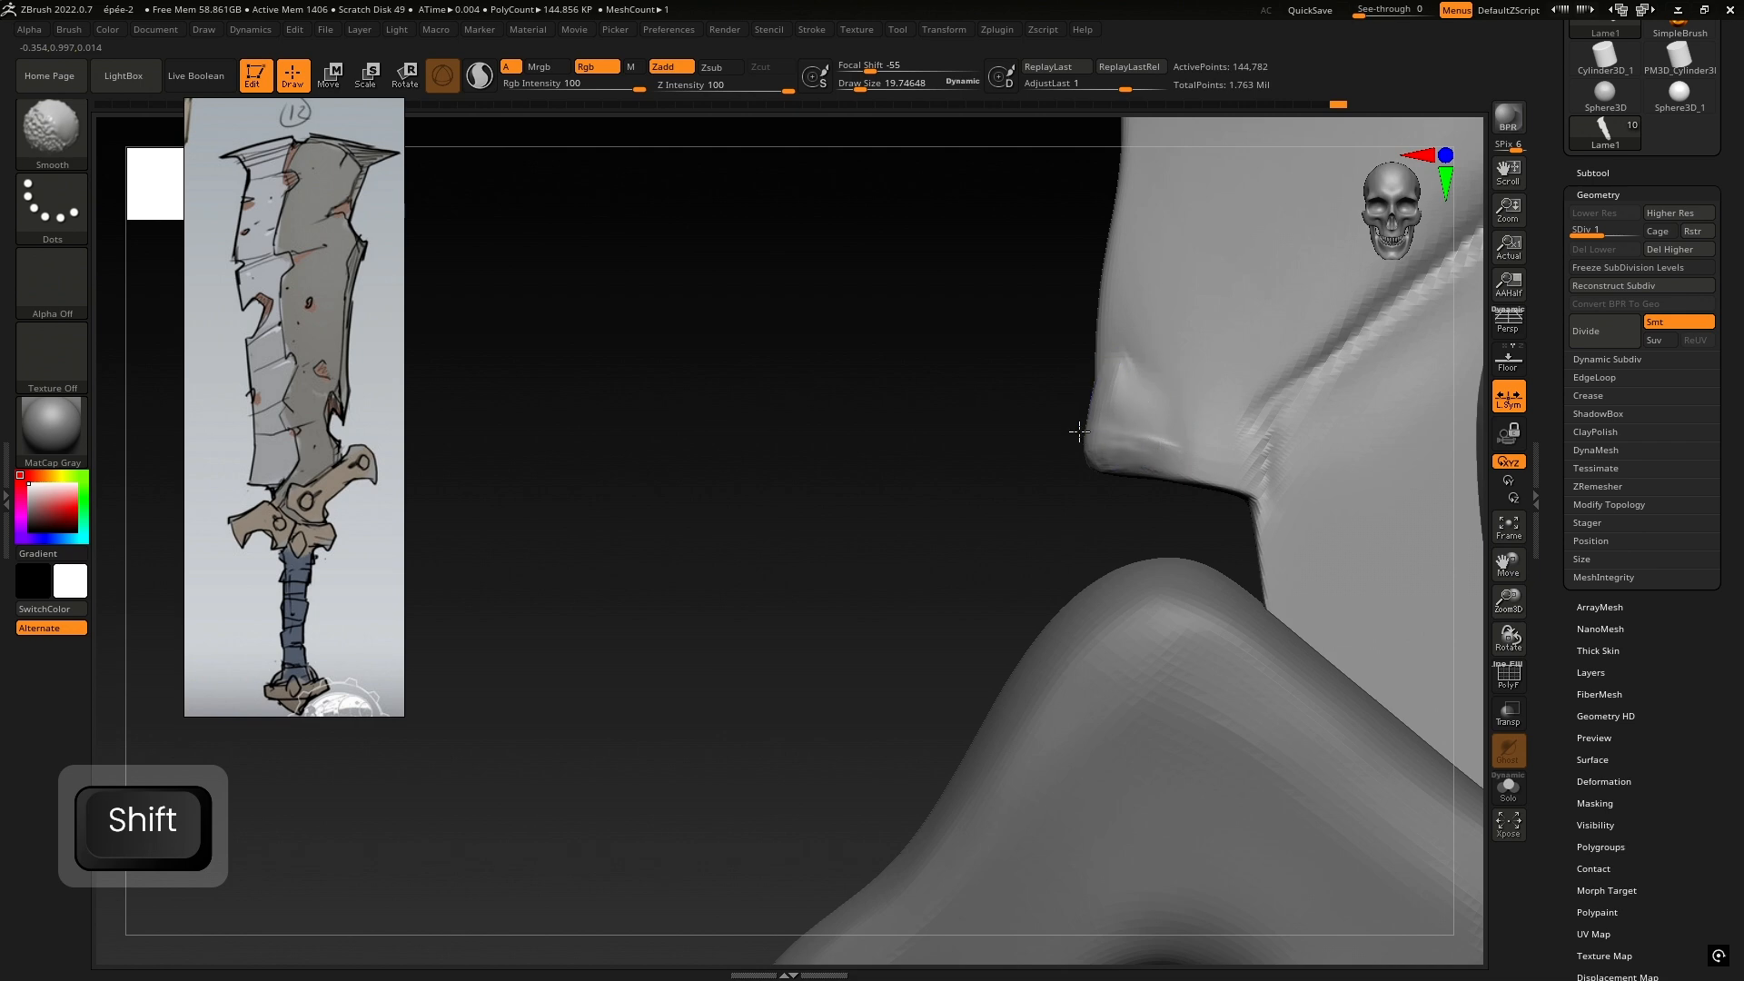
{"action": "mouse_move", "coordinate": [1124, 446]}
{"action": "left_mouse_down", "text": "shift"}
{"action": "mouse_move", "coordinate": [1106, 426]}
{"action": "mouse_move", "coordinate": [1170, 425]}
{"action": "mouse_move", "coordinate": [1063, 453]}
{"action": "mouse_move", "coordinate": [1136, 420]}
{"action": "mouse_move", "coordinate": [1127, 436]}
{"action": "left_mouse_up", "text": "shift"}
{"action": "key", "text": "6"}
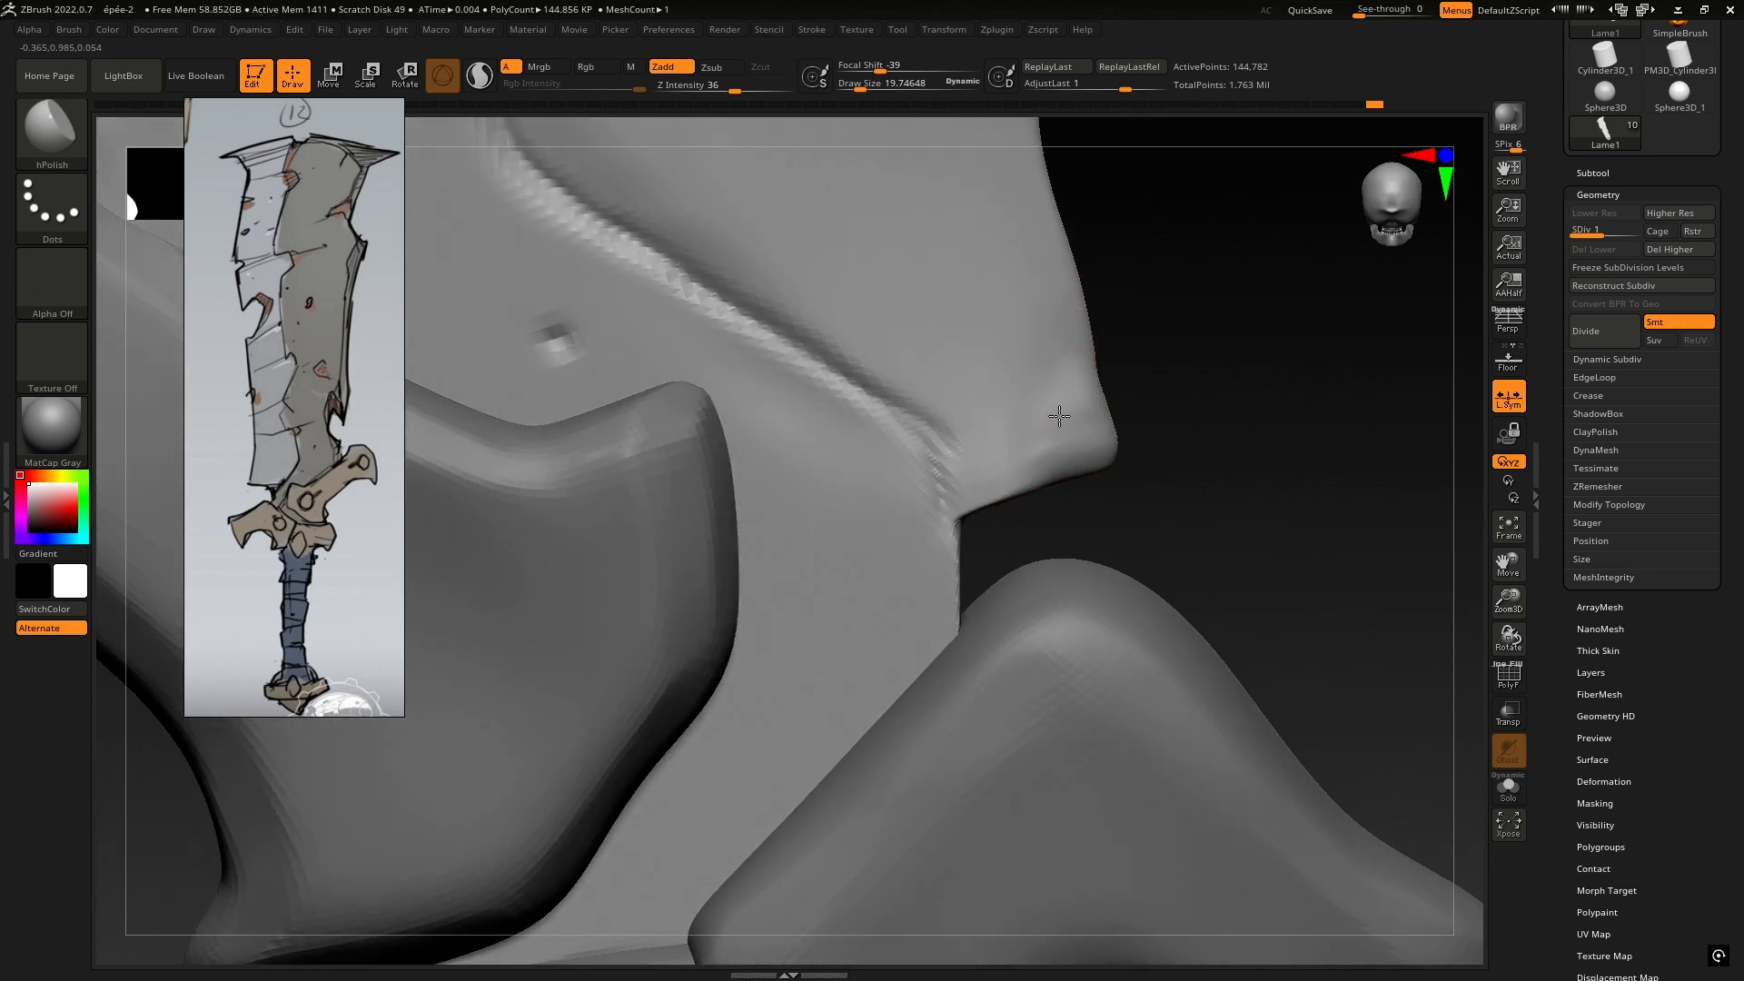
{"action": "left_click_drag", "start_coordinate": [1091, 408], "coordinate": [945, 504]}
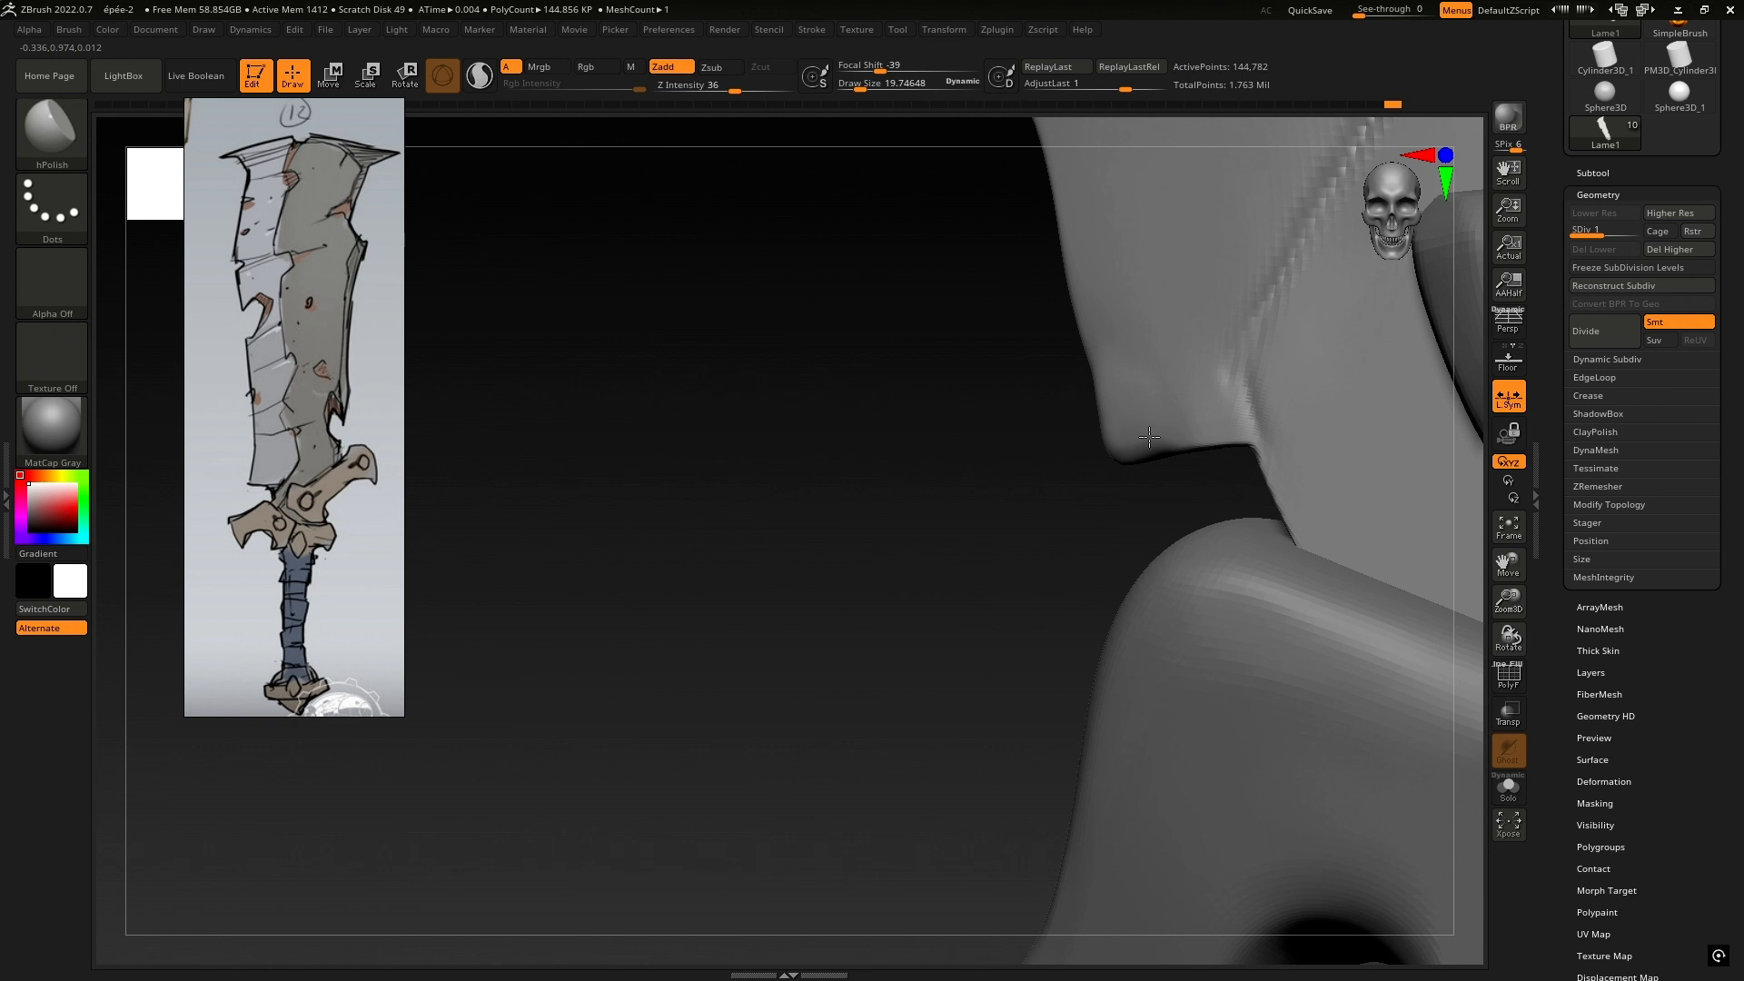
Flatten both faces of the blade's lower cutting-edge corner with hPolish and raise the blade to subdivision level 2
{"action": "mouse_move", "coordinate": [1149, 437]}
{"action": "right_mouse_down"}
{"action": "mouse_move", "coordinate": [1235, 402]}
{"action": "mouse_move", "coordinate": [1242, 338]}
{"action": "right_mouse_up"}
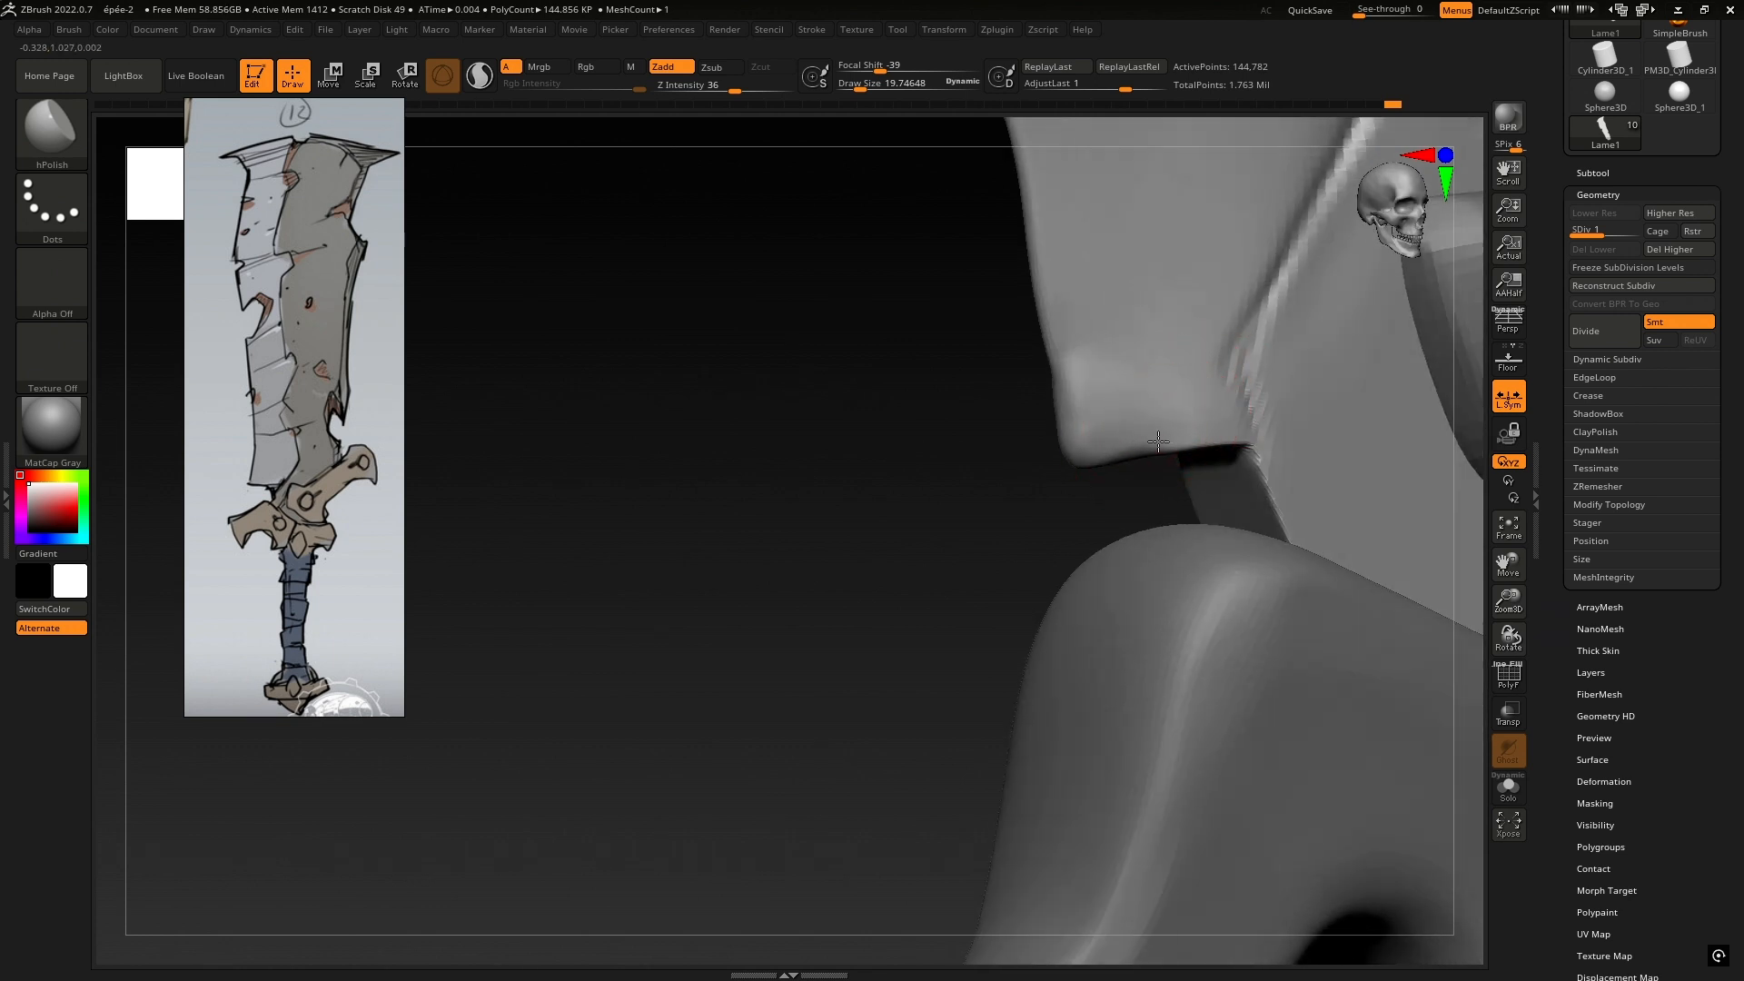
{"action": "right_click_drag", "start_coordinate": [1158, 441], "coordinate": [1100, 380]}
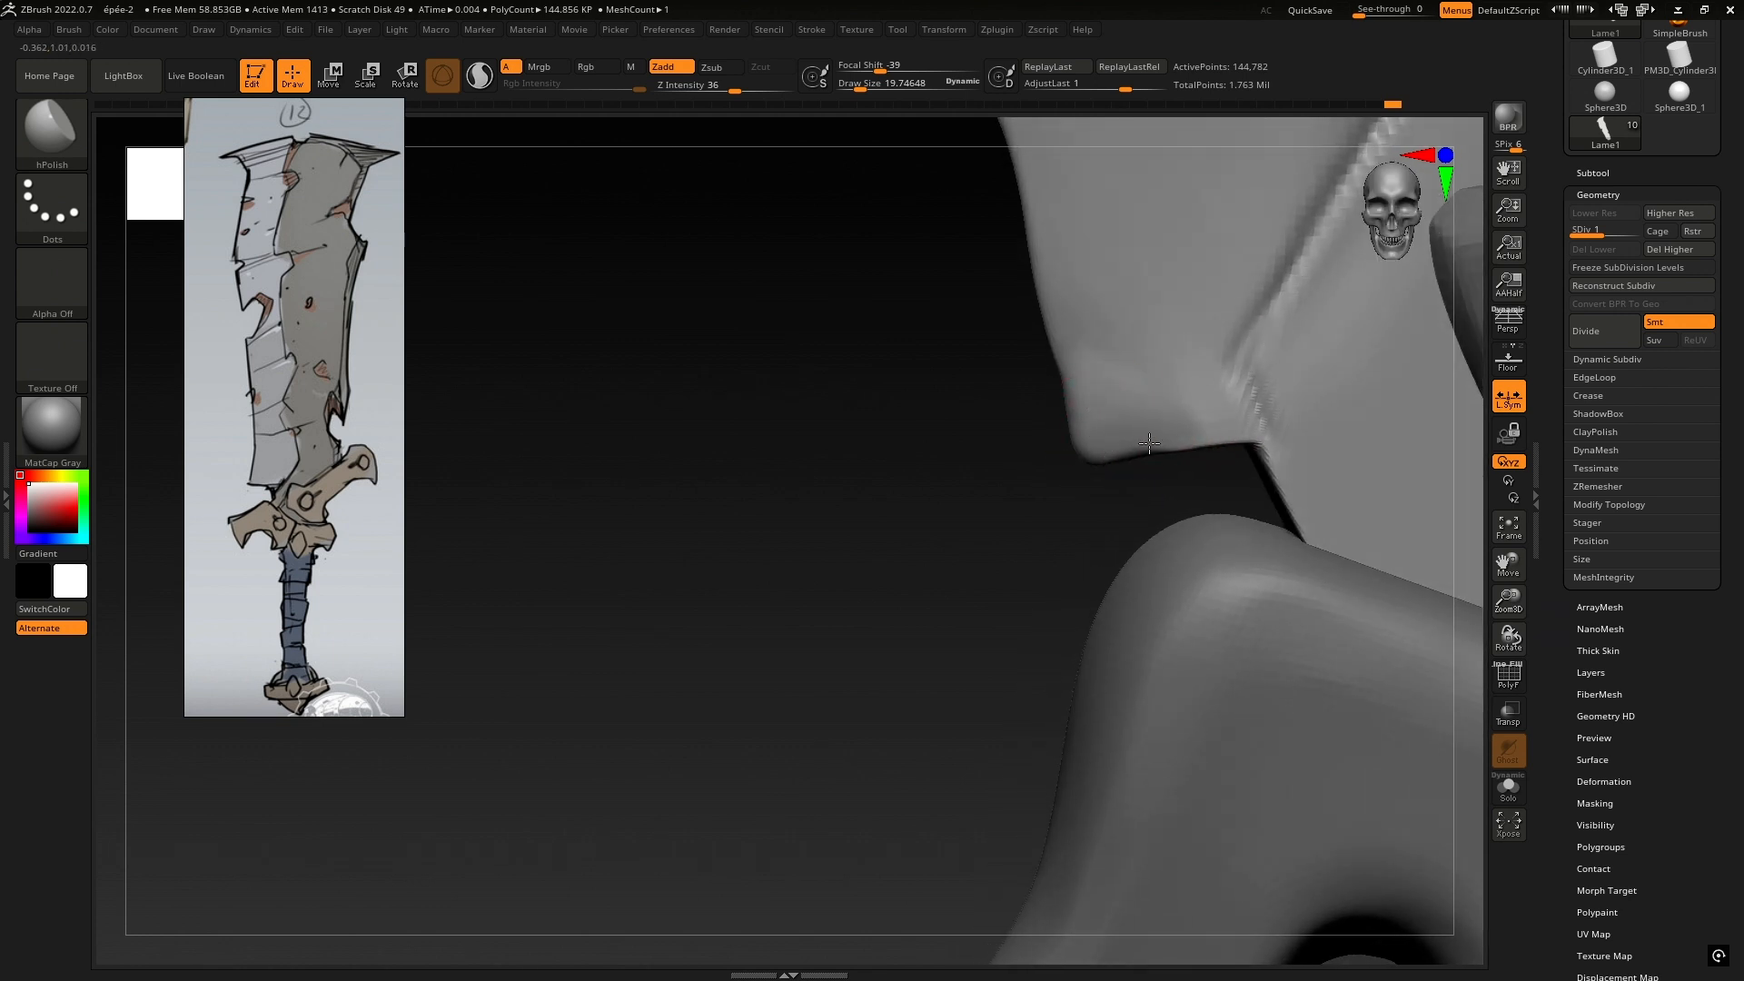
{"action": "mouse_move", "coordinate": [1150, 440]}
{"action": "right_mouse_down"}
{"action": "mouse_move", "coordinate": [1110, 351]}
{"action": "mouse_move", "coordinate": [1127, 364]}
{"action": "mouse_move", "coordinate": [1121, 408]}
{"action": "mouse_move", "coordinate": [1032, 395]}
{"action": "right_mouse_up"}
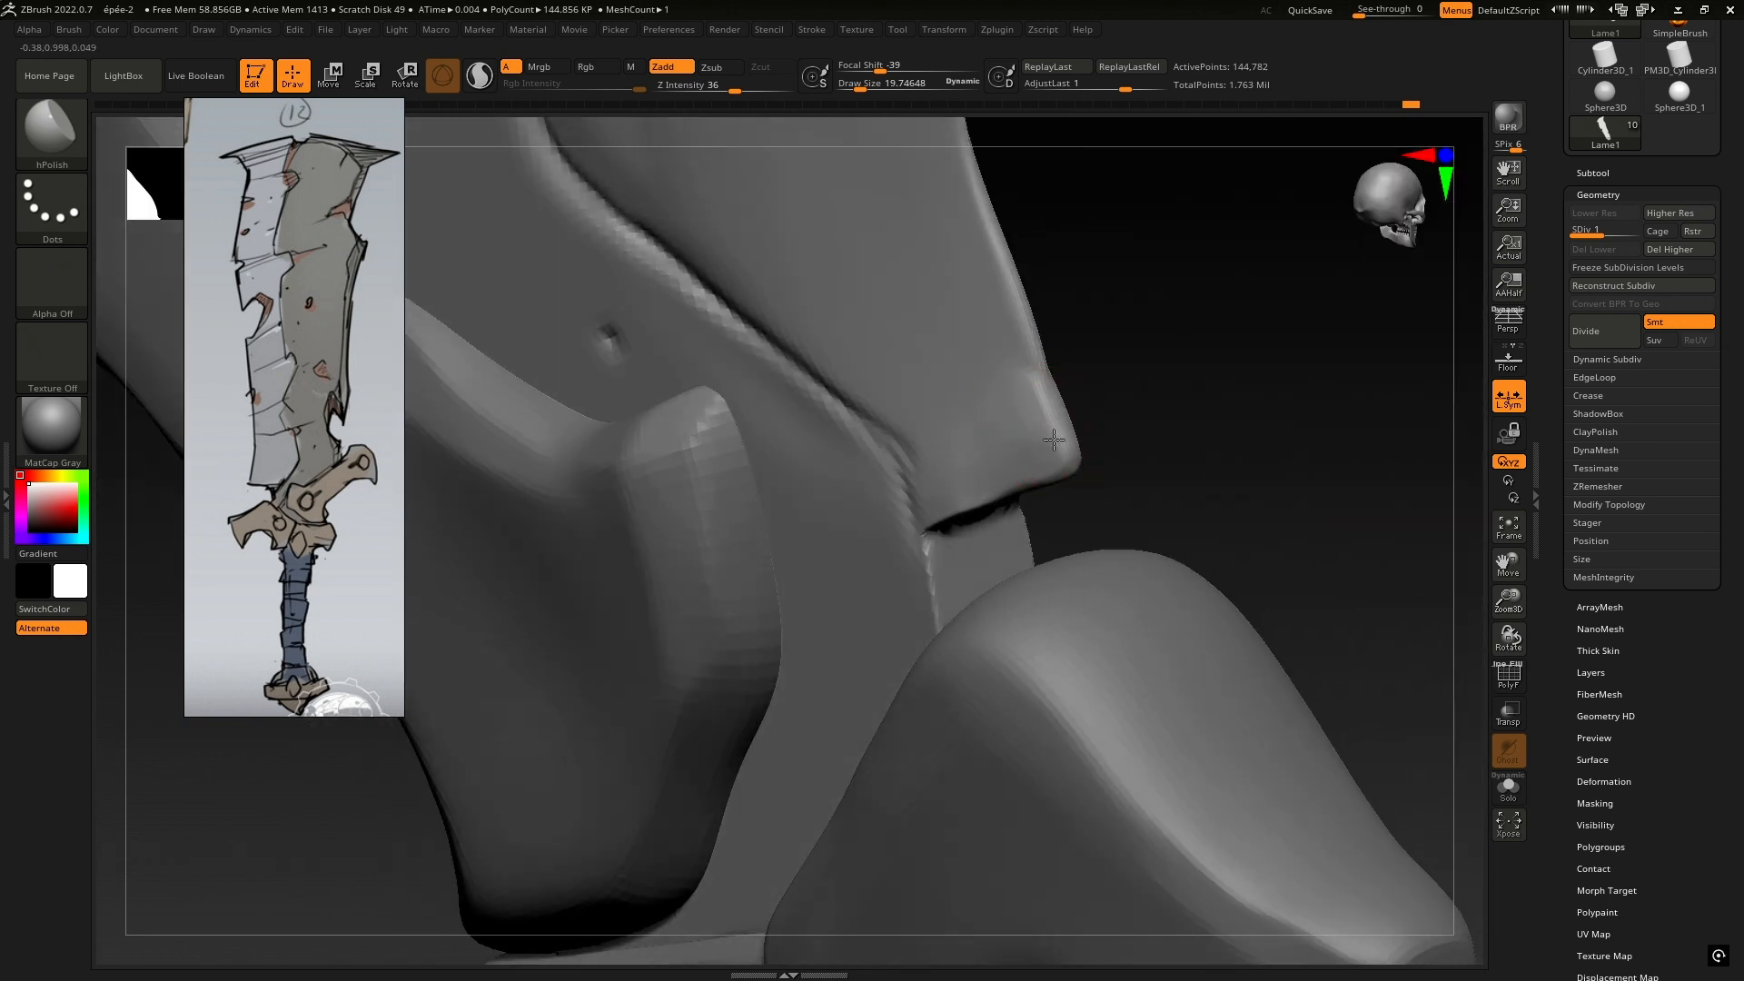
{"action": "left_click_drag", "start_coordinate": [1603, 233], "coordinate": [1641, 234]}
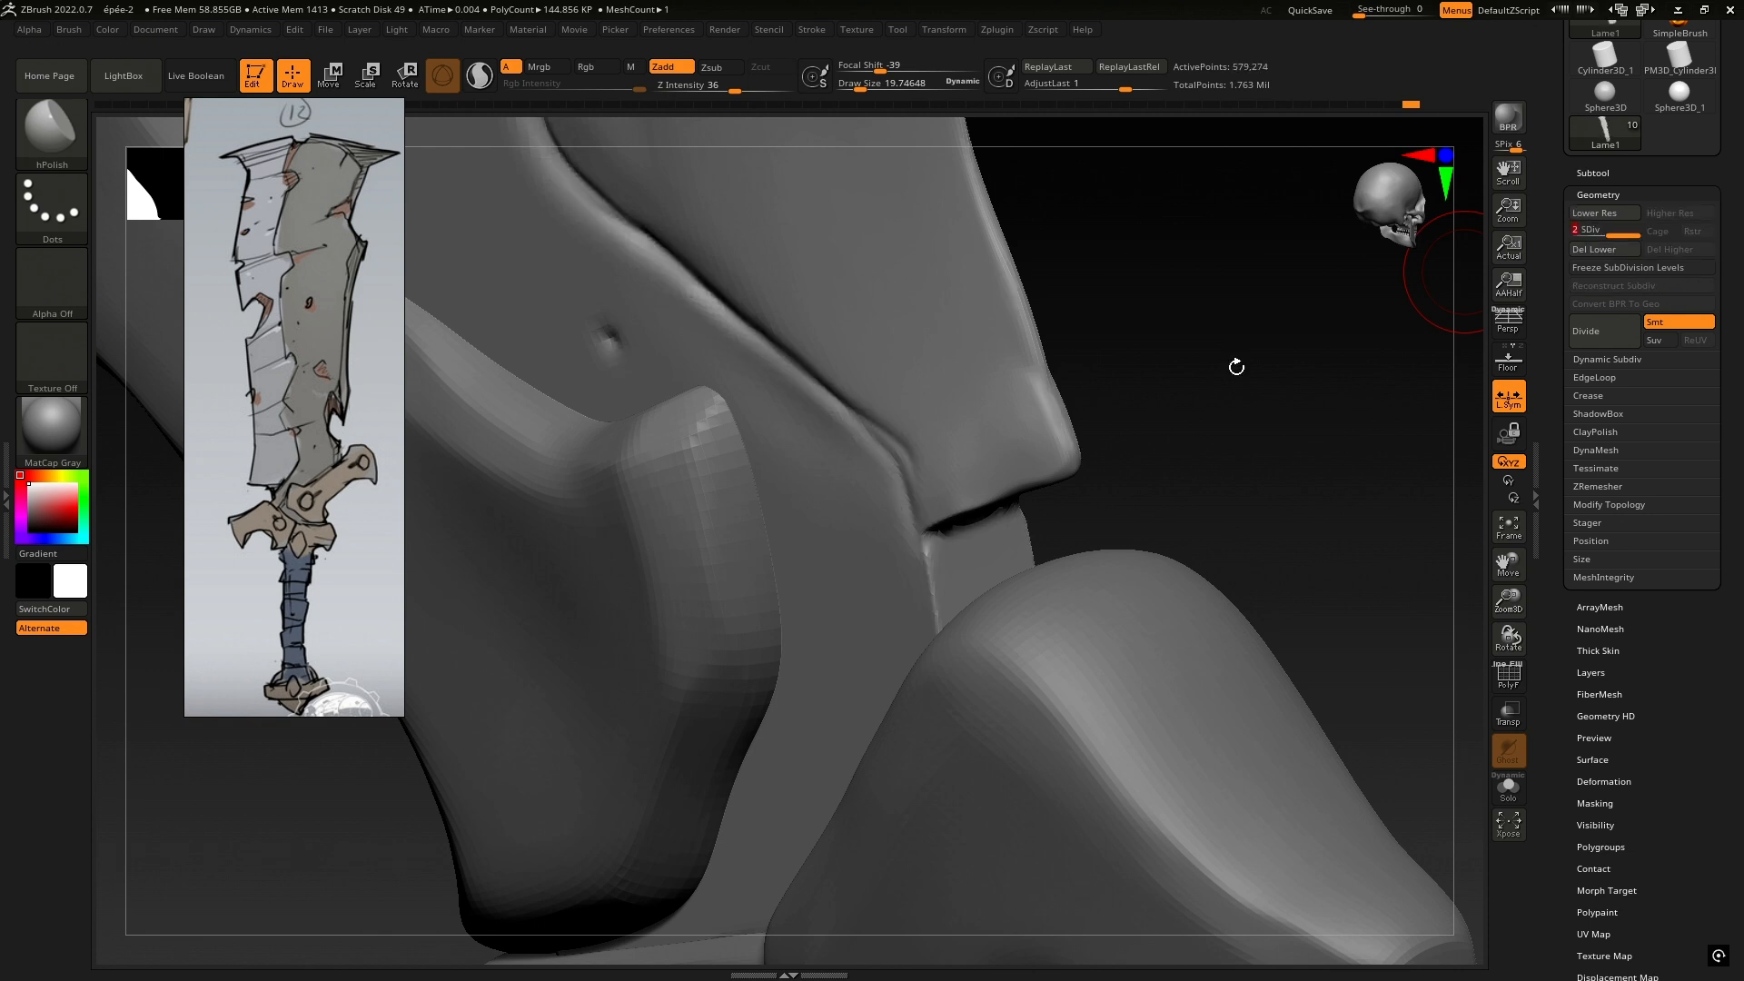
Polish the lower corner's faces and bottom edge with hPolish at subdivision level 2
{"action": "mouse_move", "coordinate": [1235, 366]}
{"action": "left_mouse_down"}
{"action": "mouse_move", "coordinate": [984, 448]}
{"action": "mouse_move", "coordinate": [952, 431]}
{"action": "left_mouse_up"}
{"action": "mouse_move", "coordinate": [1113, 399]}
{"action": "left_mouse_down", "text": "shift"}
{"action": "mouse_move", "coordinate": [1063, 436]}
{"action": "mouse_move", "coordinate": [1086, 405]}
{"action": "mouse_move", "coordinate": [1022, 377]}
{"action": "left_mouse_up", "text": "shift"}
{"action": "right_click_drag", "start_coordinate": [1165, 409], "coordinate": [1308, 432], "text": "ctrl"}
{"action": "right_click_drag", "start_coordinate": [1152, 468], "coordinate": [1127, 550], "text": "alt"}
{"action": "right_click_drag", "start_coordinate": [1117, 522], "coordinate": [1094, 468]}
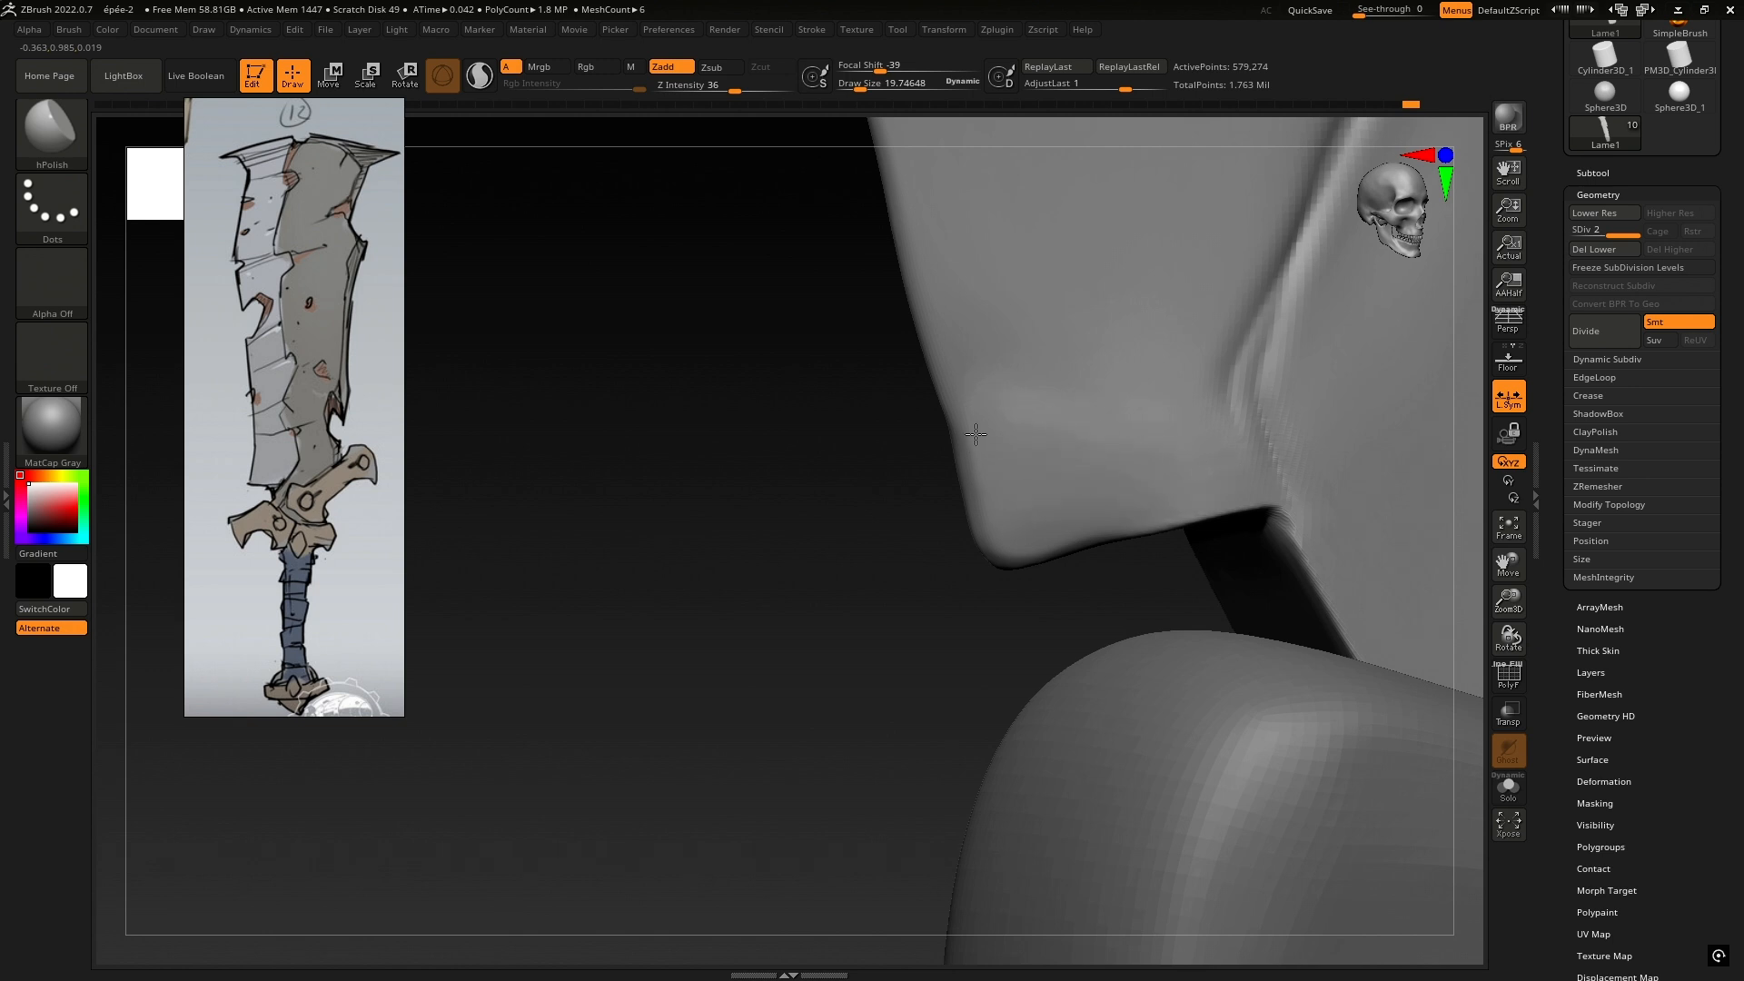
{"action": "left_click_drag", "start_coordinate": [993, 461], "coordinate": [1137, 500]}
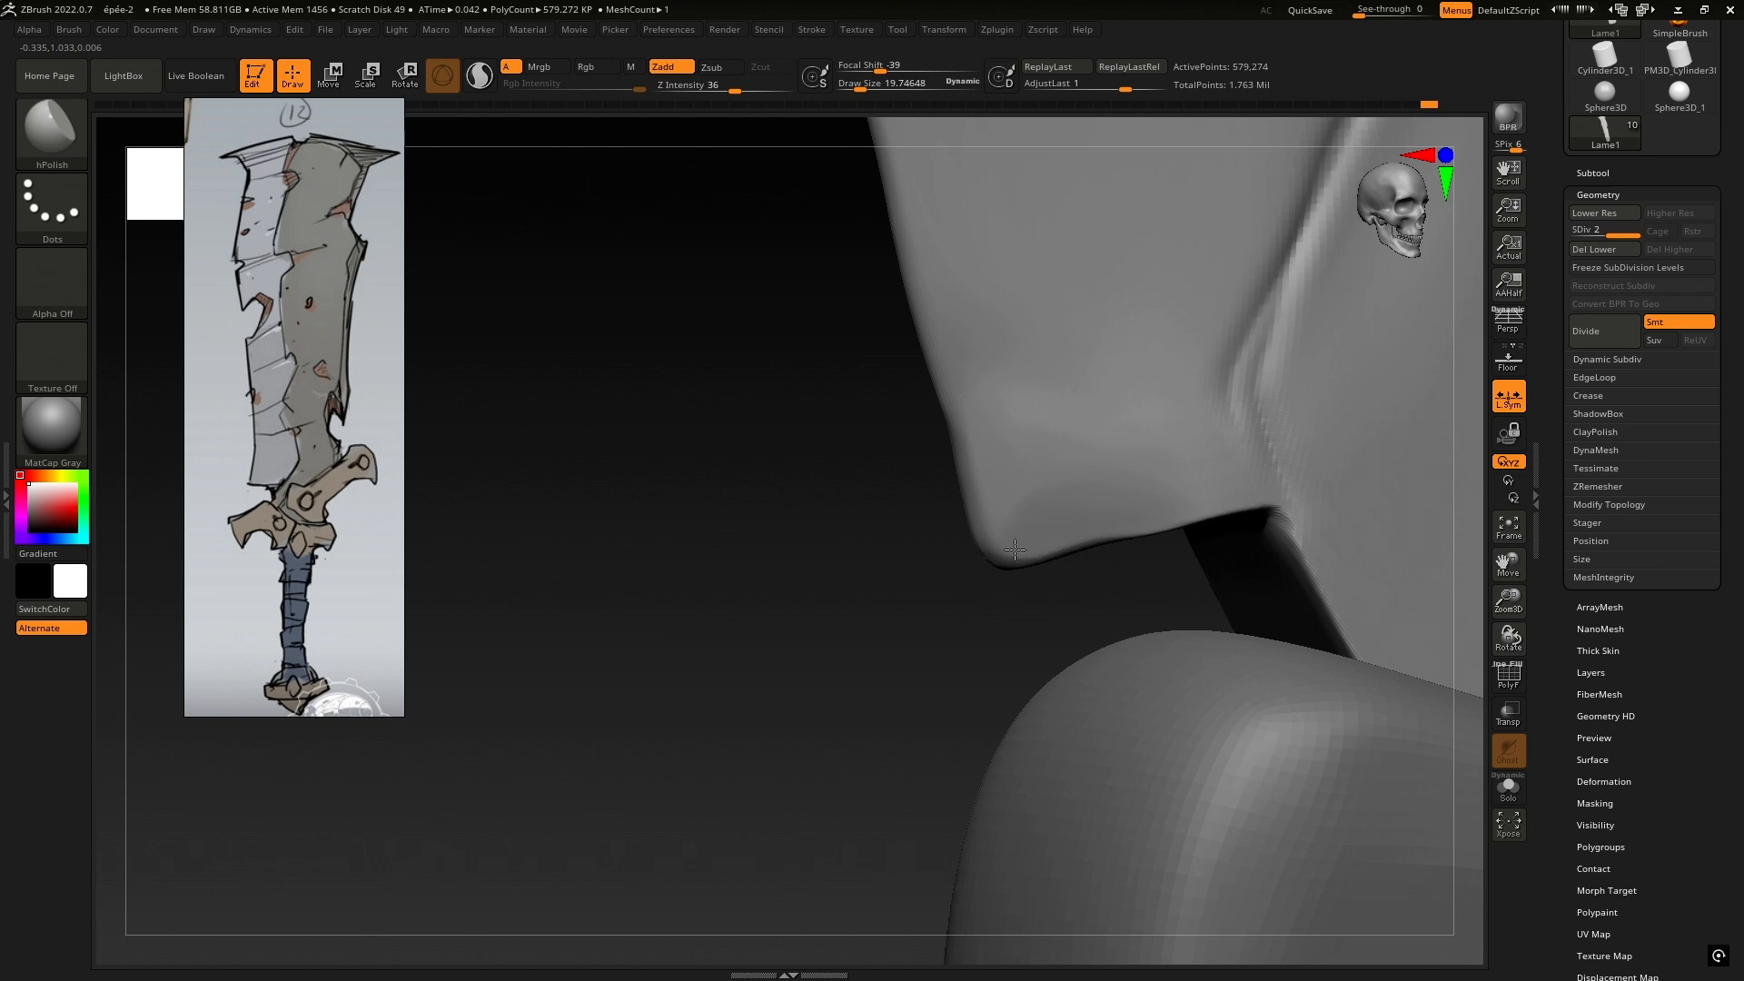
{"action": "right_click_drag", "start_coordinate": [1051, 515], "coordinate": [1264, 479]}
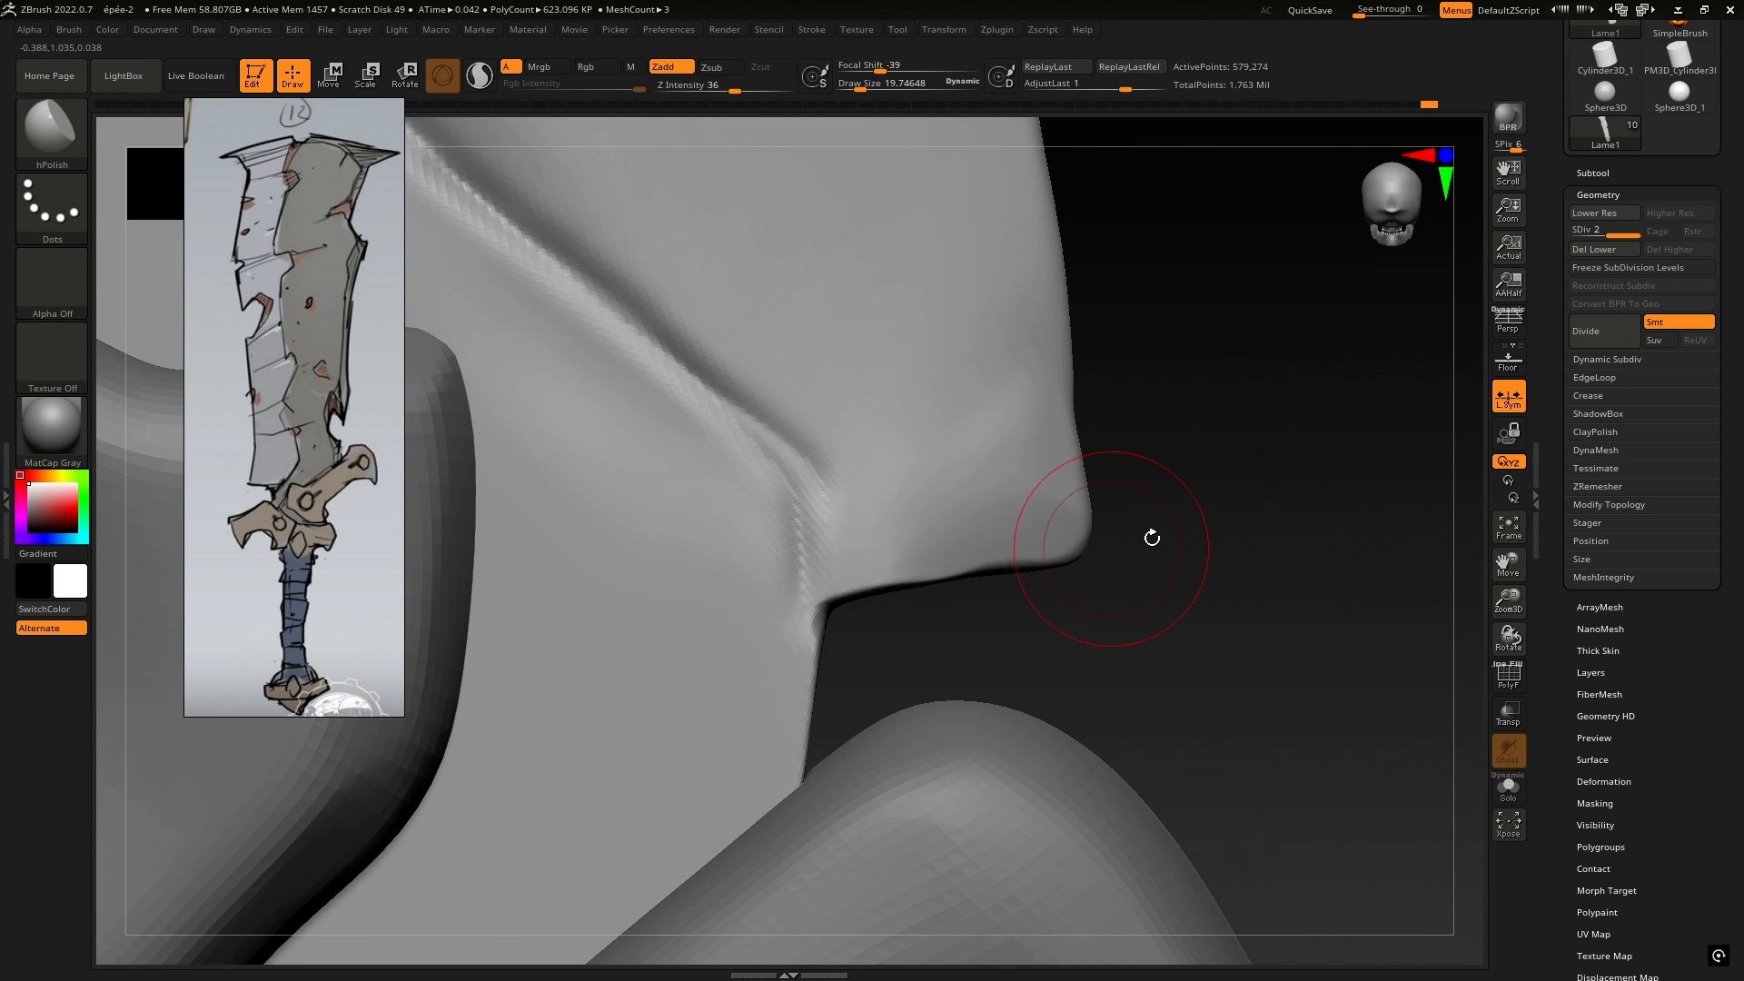
Pull the tip of the lower corner outward into a sharper point using the Move brush at draw size about 11.5
{"action": "key", "text": "4"}
{"action": "key", "text": "space"}
{"action": "left_click_drag", "start_coordinate": [1165, 542], "coordinate": [1109, 551]}
{"action": "key", "text": "space"}
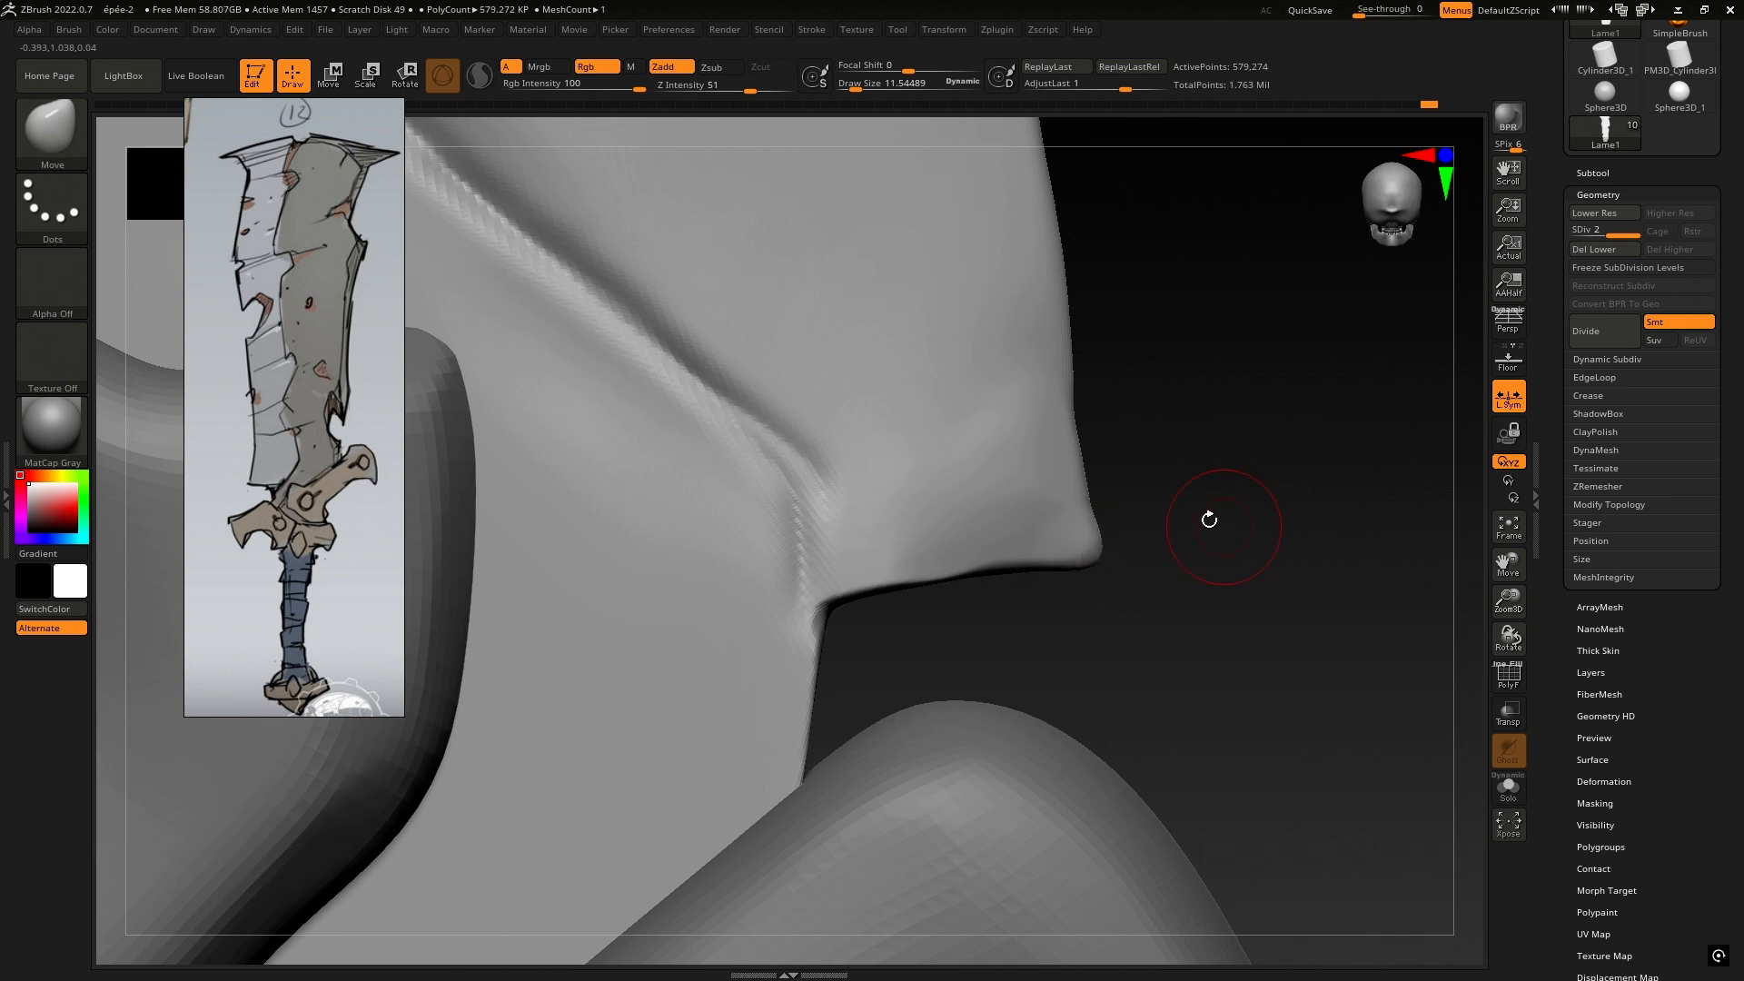
{"action": "mouse_move", "coordinate": [1209, 519]}
{"action": "left_mouse_down"}
{"action": "mouse_move", "coordinate": [1021, 560]}
{"action": "mouse_move", "coordinate": [1144, 522]}
{"action": "mouse_move", "coordinate": [1062, 509]}
{"action": "mouse_move", "coordinate": [1078, 456]}
{"action": "mouse_move", "coordinate": [1086, 570]}
{"action": "left_mouse_up"}
Flatten the sharpened corner tip with hPolish, enlarging the brush to about 21.7 for the adjoining blade face
{"action": "key", "text": "6"}
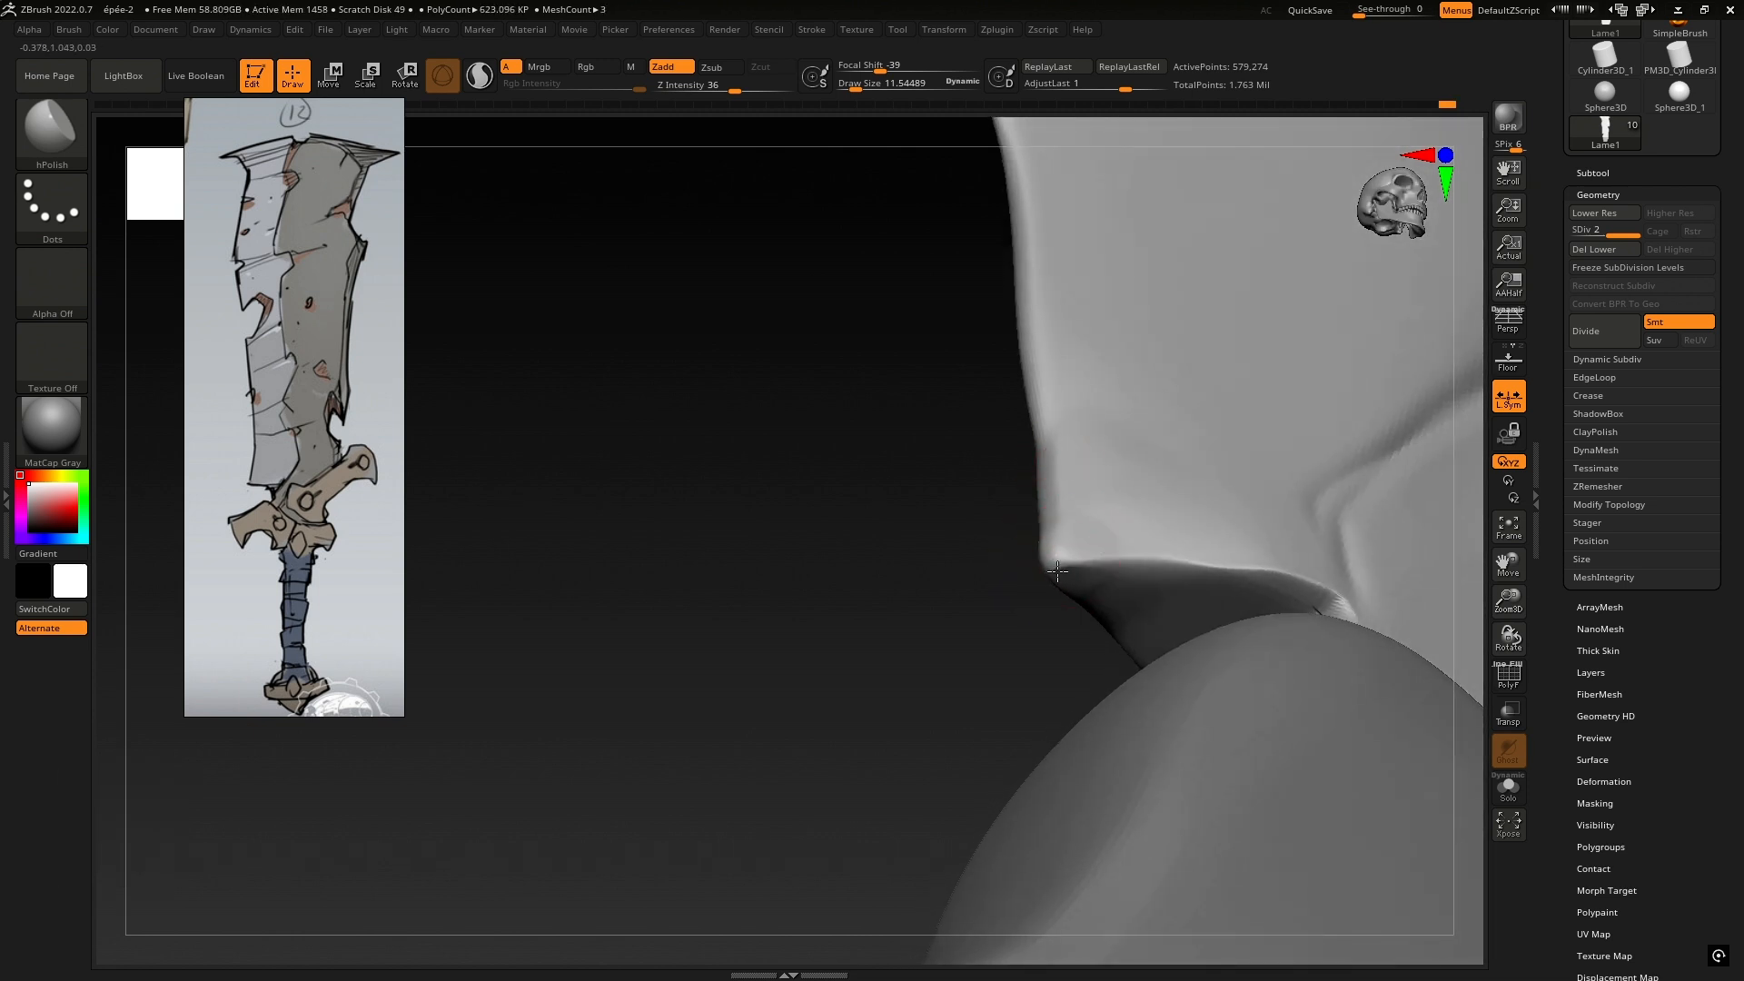
{"action": "left_click_drag", "start_coordinate": [1039, 557], "coordinate": [1122, 565]}
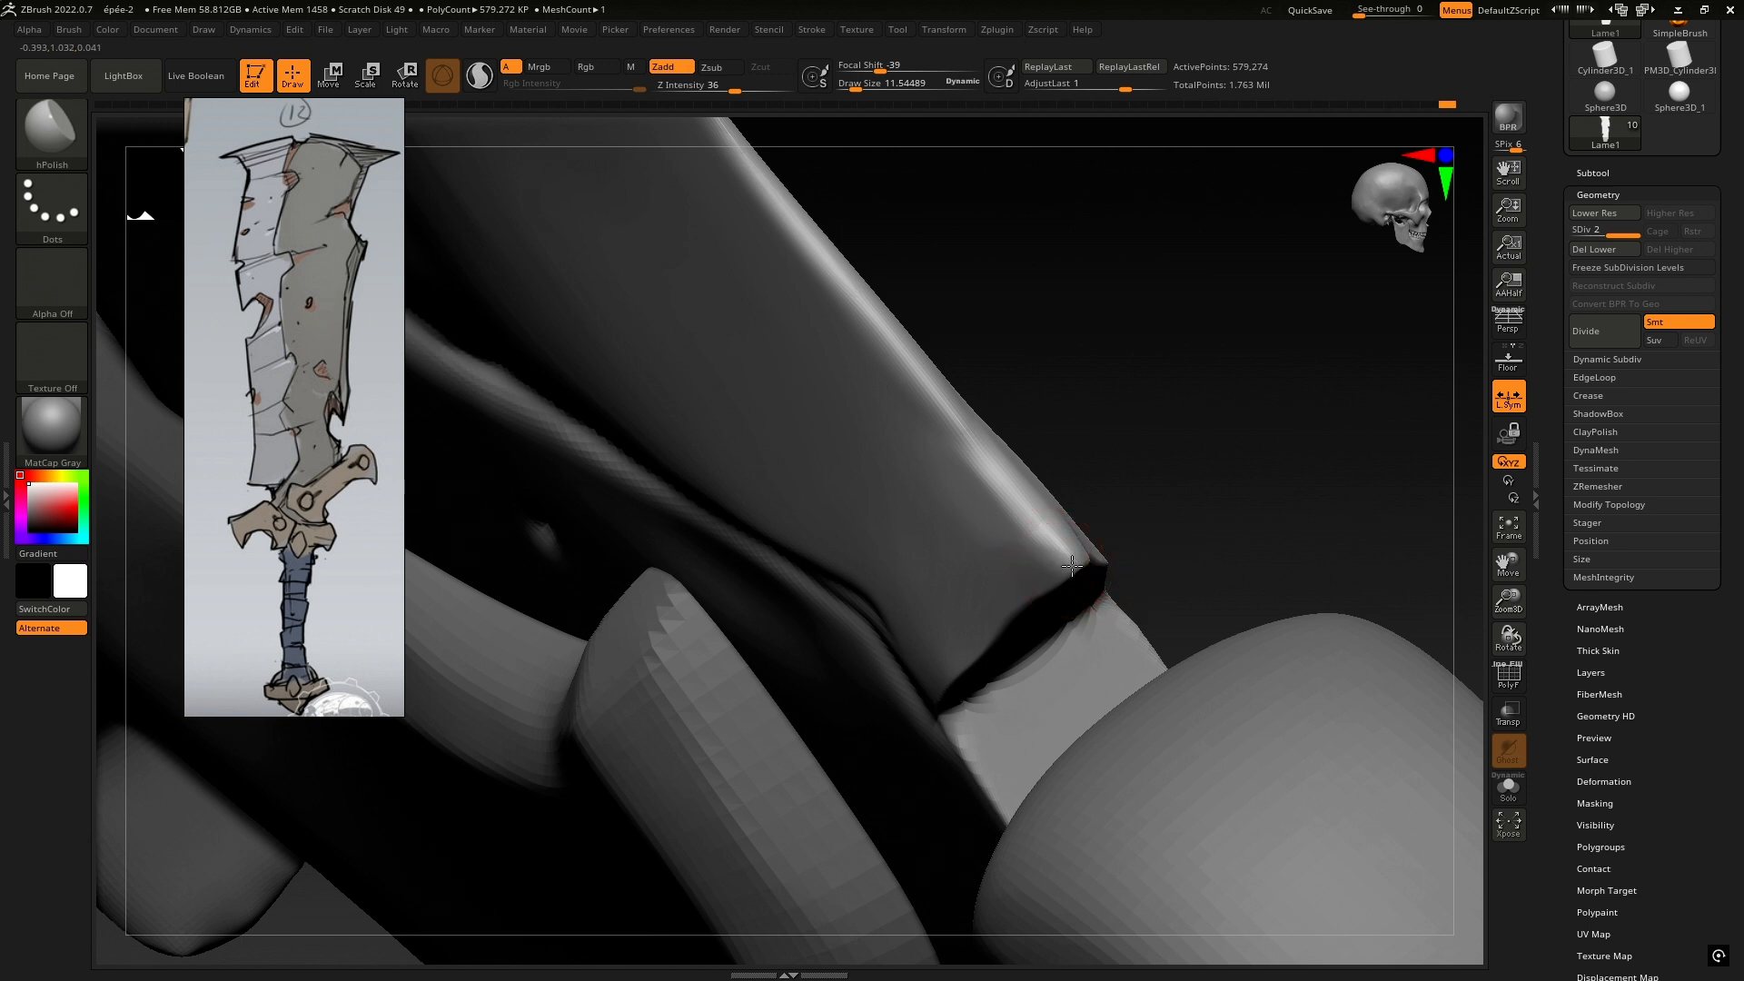
{"action": "right_click_drag", "start_coordinate": [1077, 571], "coordinate": [1014, 586]}
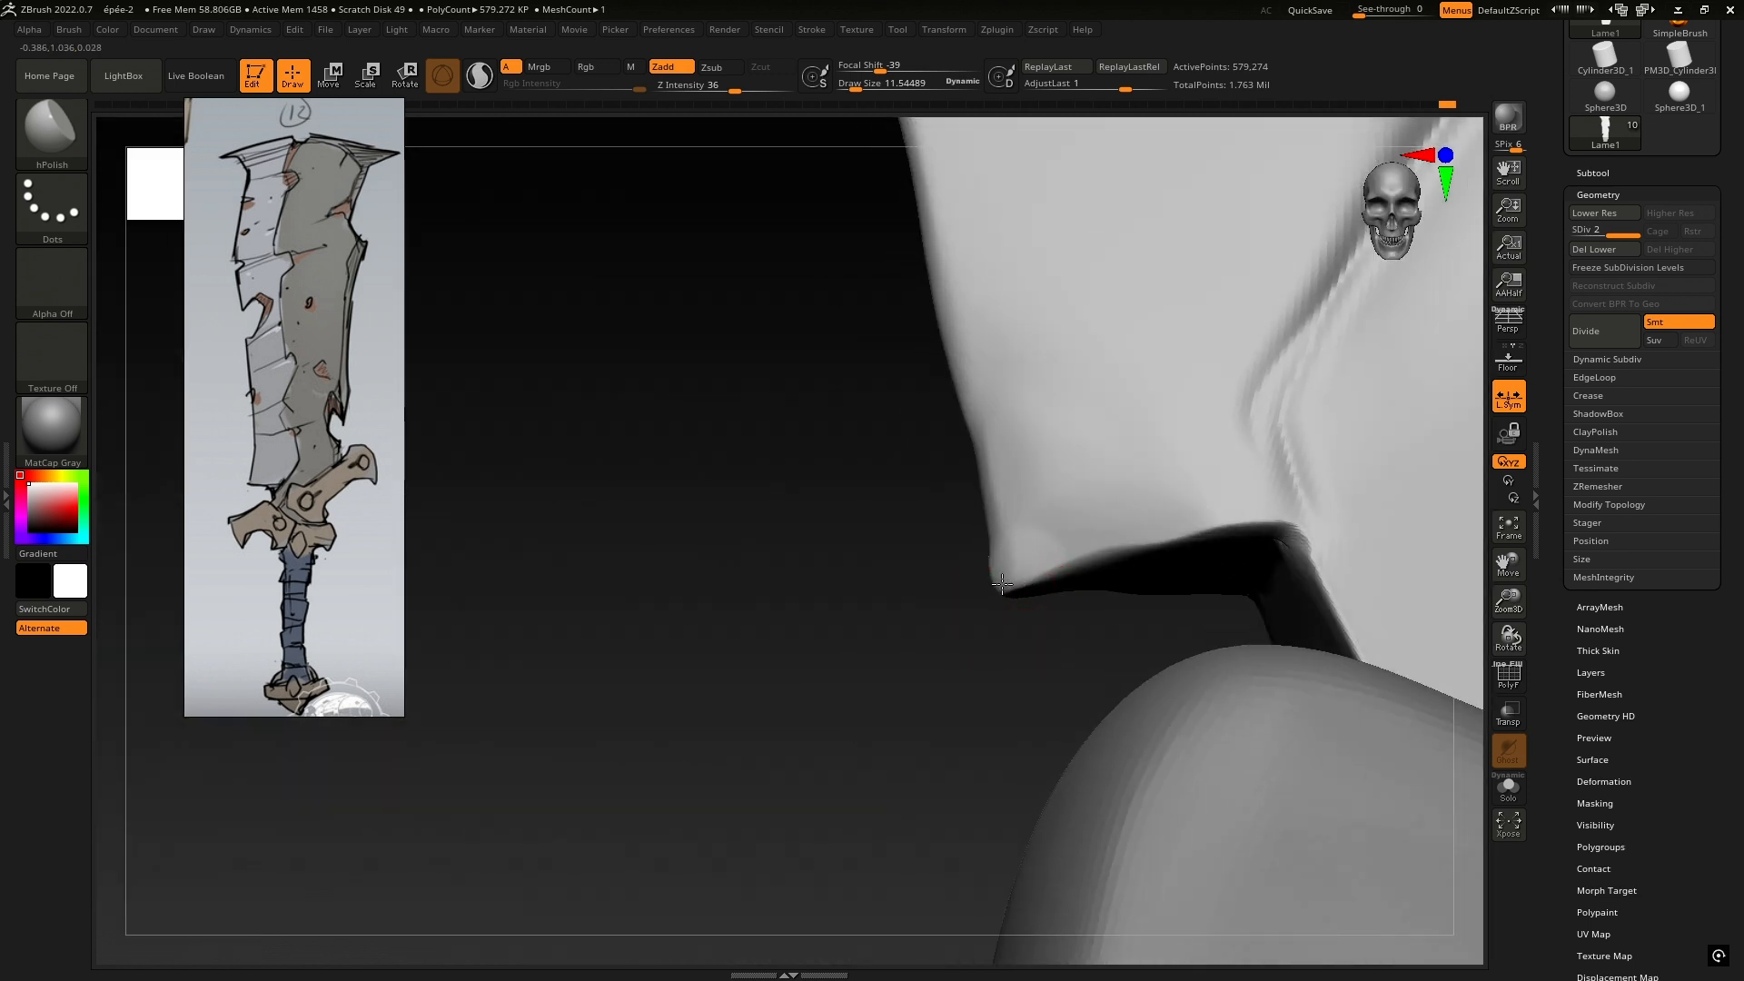
{"action": "mouse_move", "coordinate": [1144, 506]}
{"action": "right_mouse_down", "text": "ctrl"}
{"action": "mouse_move", "coordinate": [1067, 437]}
{"action": "mouse_move", "coordinate": [1144, 518]}
{"action": "mouse_move", "coordinate": [1126, 469]}
{"action": "right_mouse_up", "text": "ctrl"}
{"action": "key", "text": "space"}
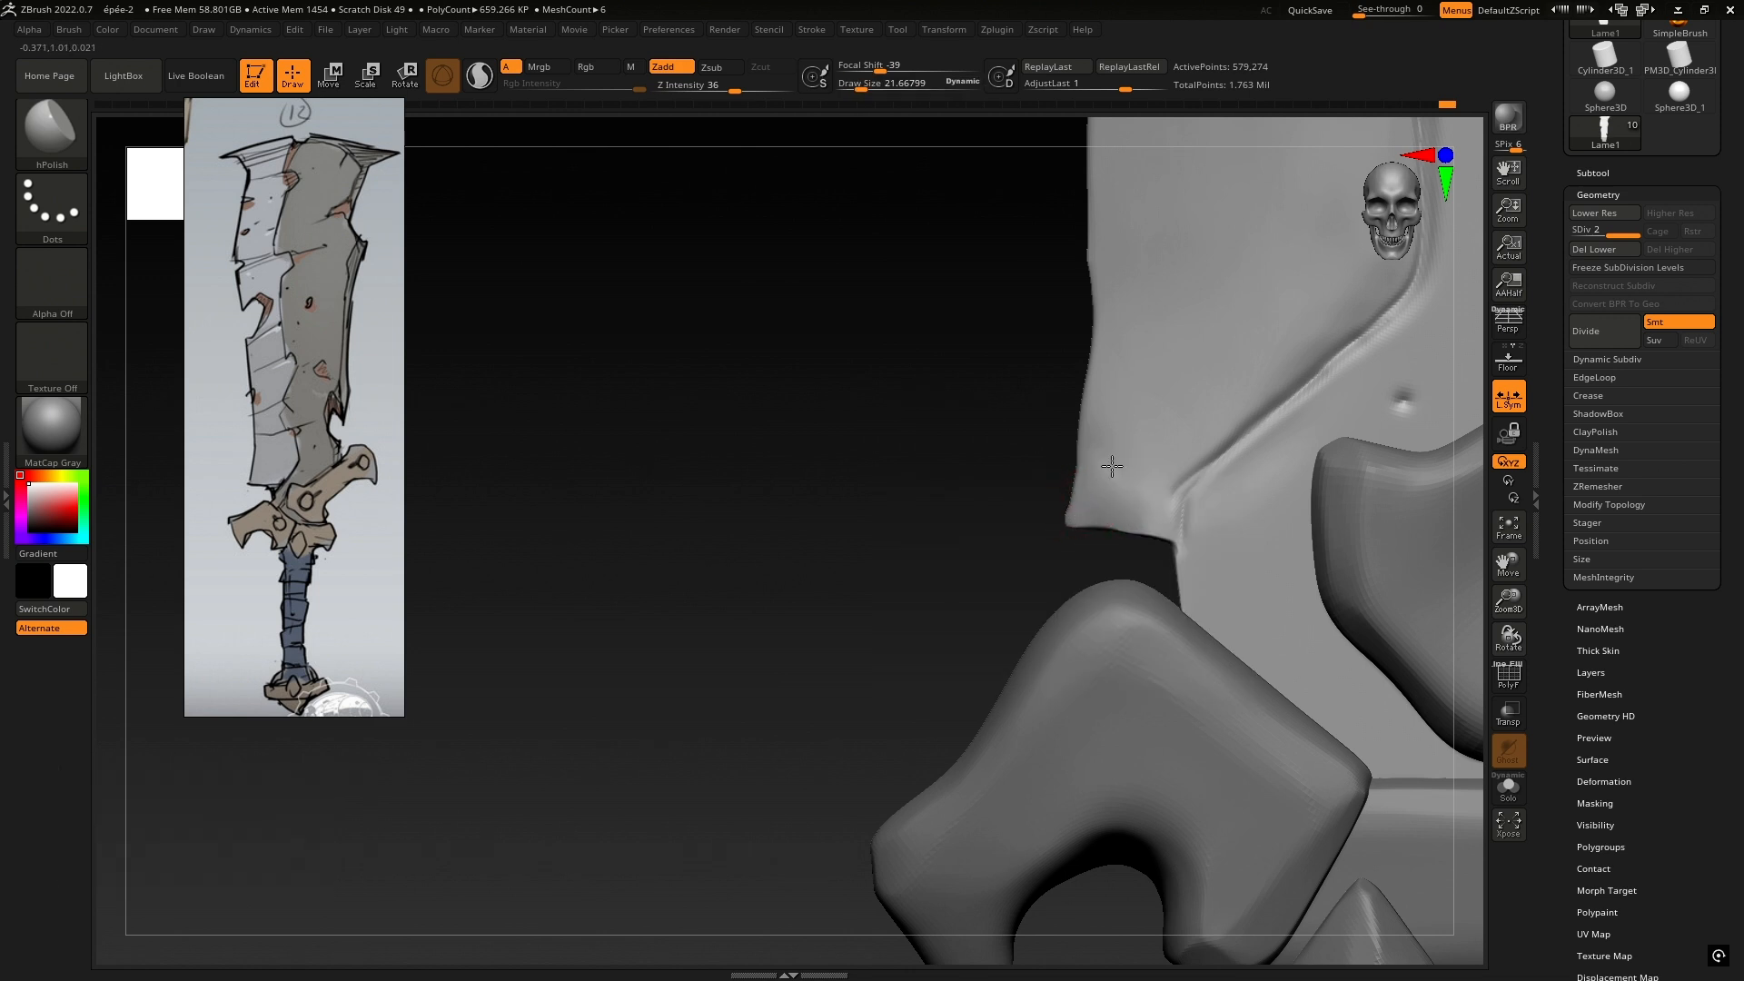
{"action": "right_click_drag", "start_coordinate": [1123, 506], "coordinate": [1132, 409]}
{"action": "right_click_drag", "start_coordinate": [1195, 478], "coordinate": [1272, 490], "text": "ctrl"}
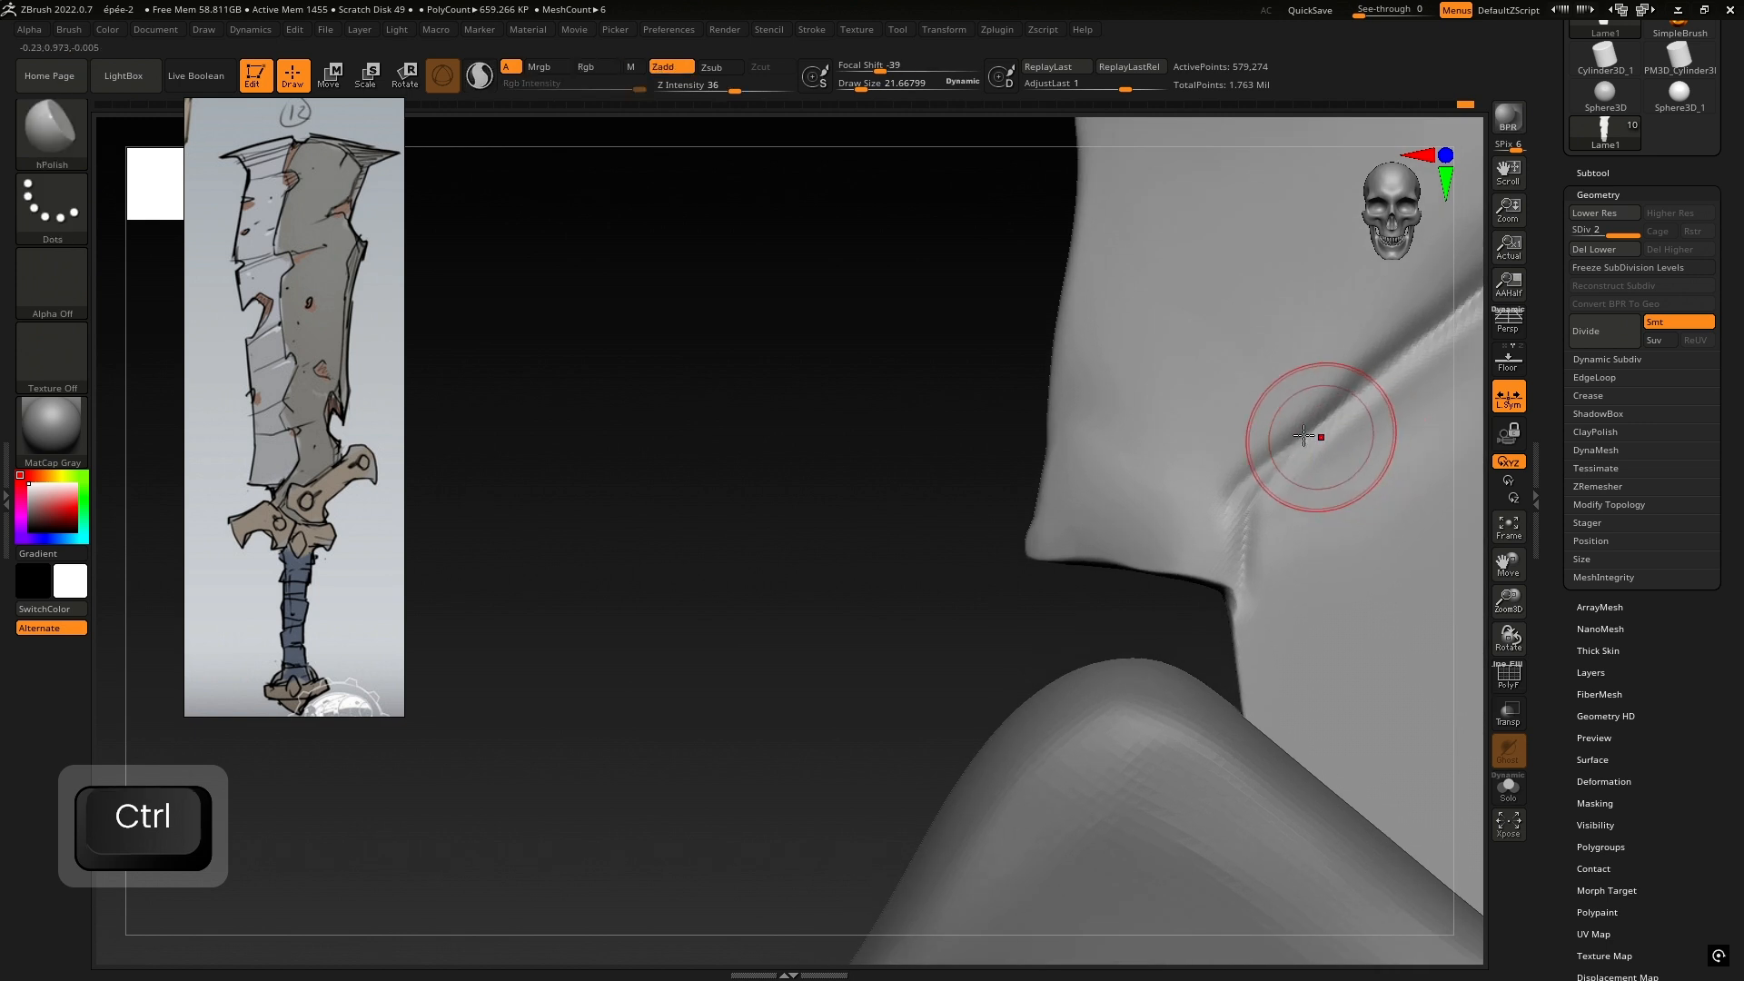
Adjust the cutting-edge outline at the lower corner using the Move brush at draw size about 16.2, and smooth it
{"action": "key", "text": "b"}
{"action": "key", "text": "m"}
{"action": "key", "text": "v"}
{"action": "key", "text": "space"}
{"action": "left_click", "coordinate": [974, 413]}
{"action": "right_click_drag", "start_coordinate": [997, 416], "coordinate": [999, 415]}
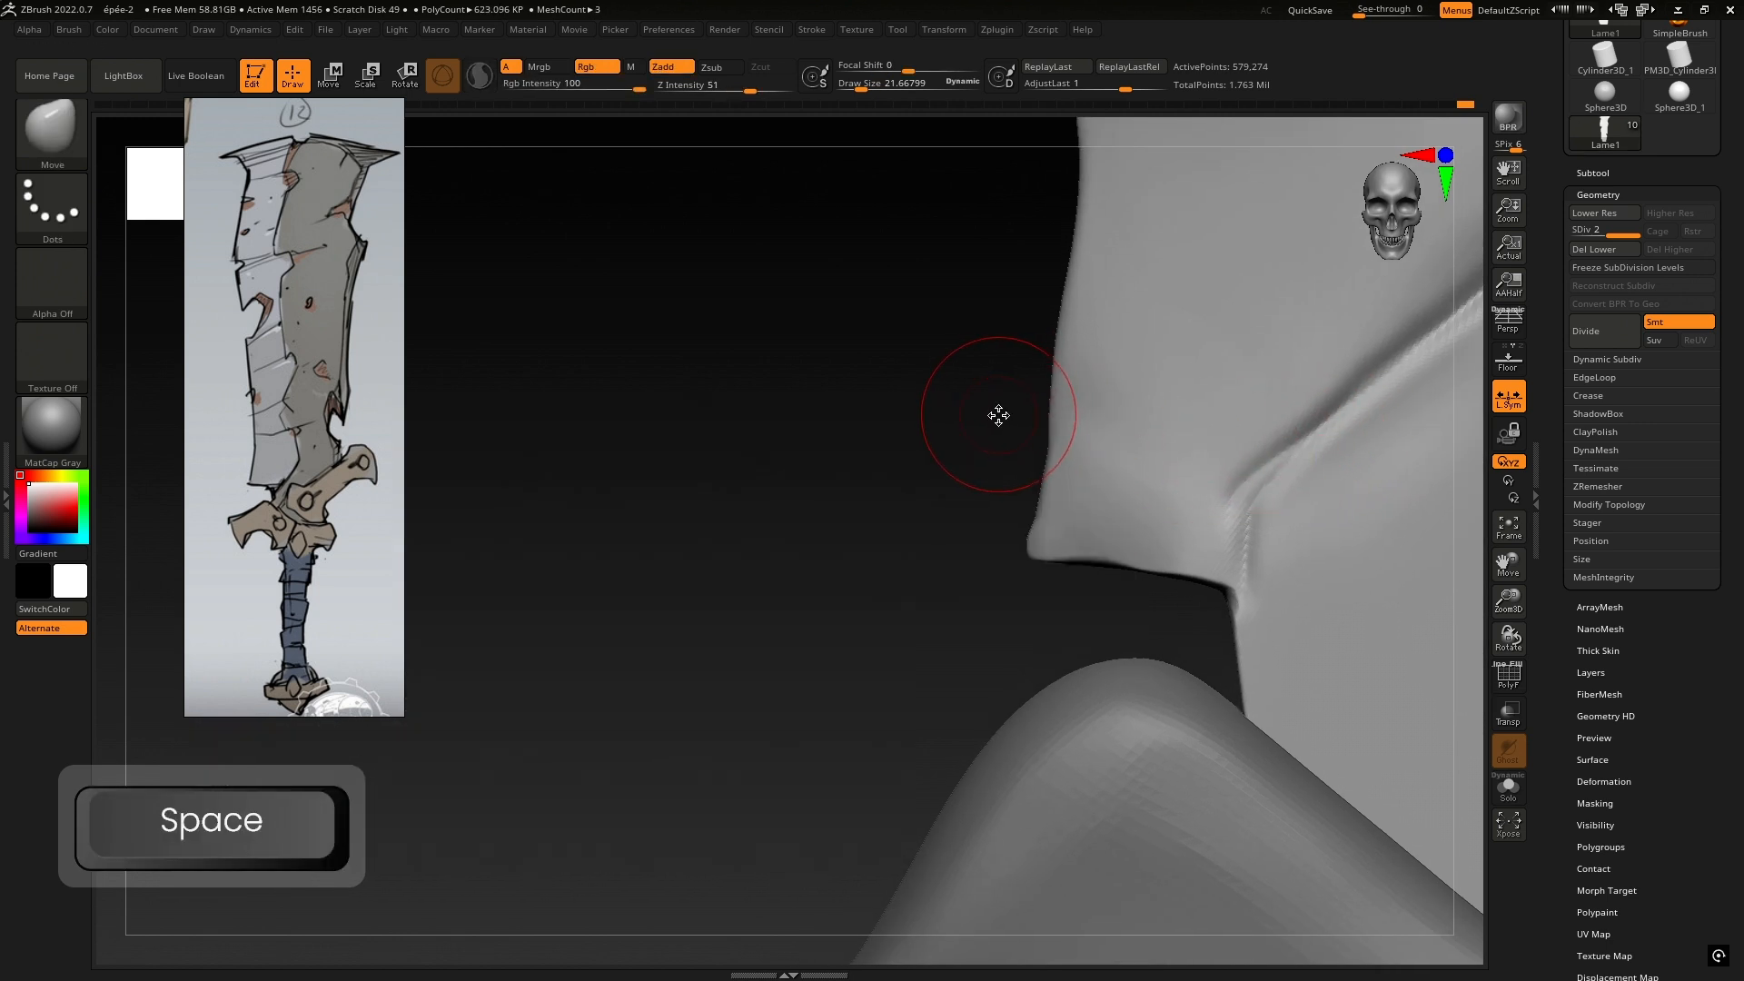
{"action": "key", "text": "space"}
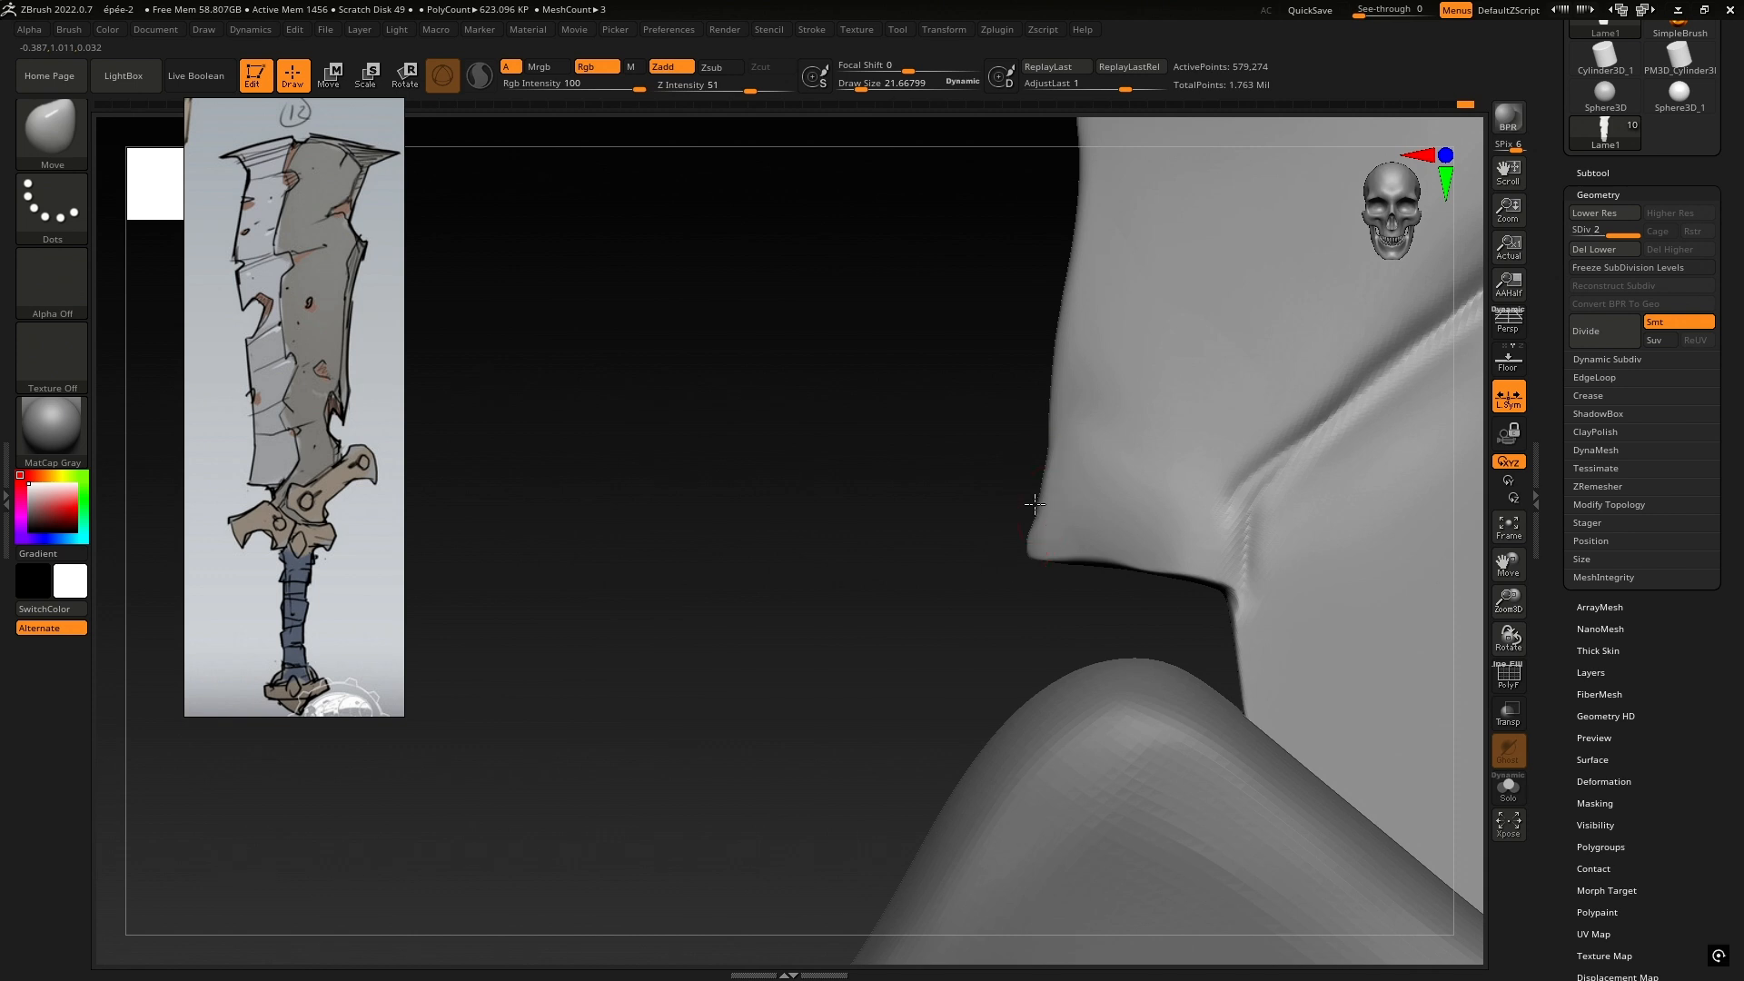
{"action": "key", "text": "space"}
{"action": "left_click_drag", "start_coordinate": [1031, 536], "coordinate": [1025, 539]}
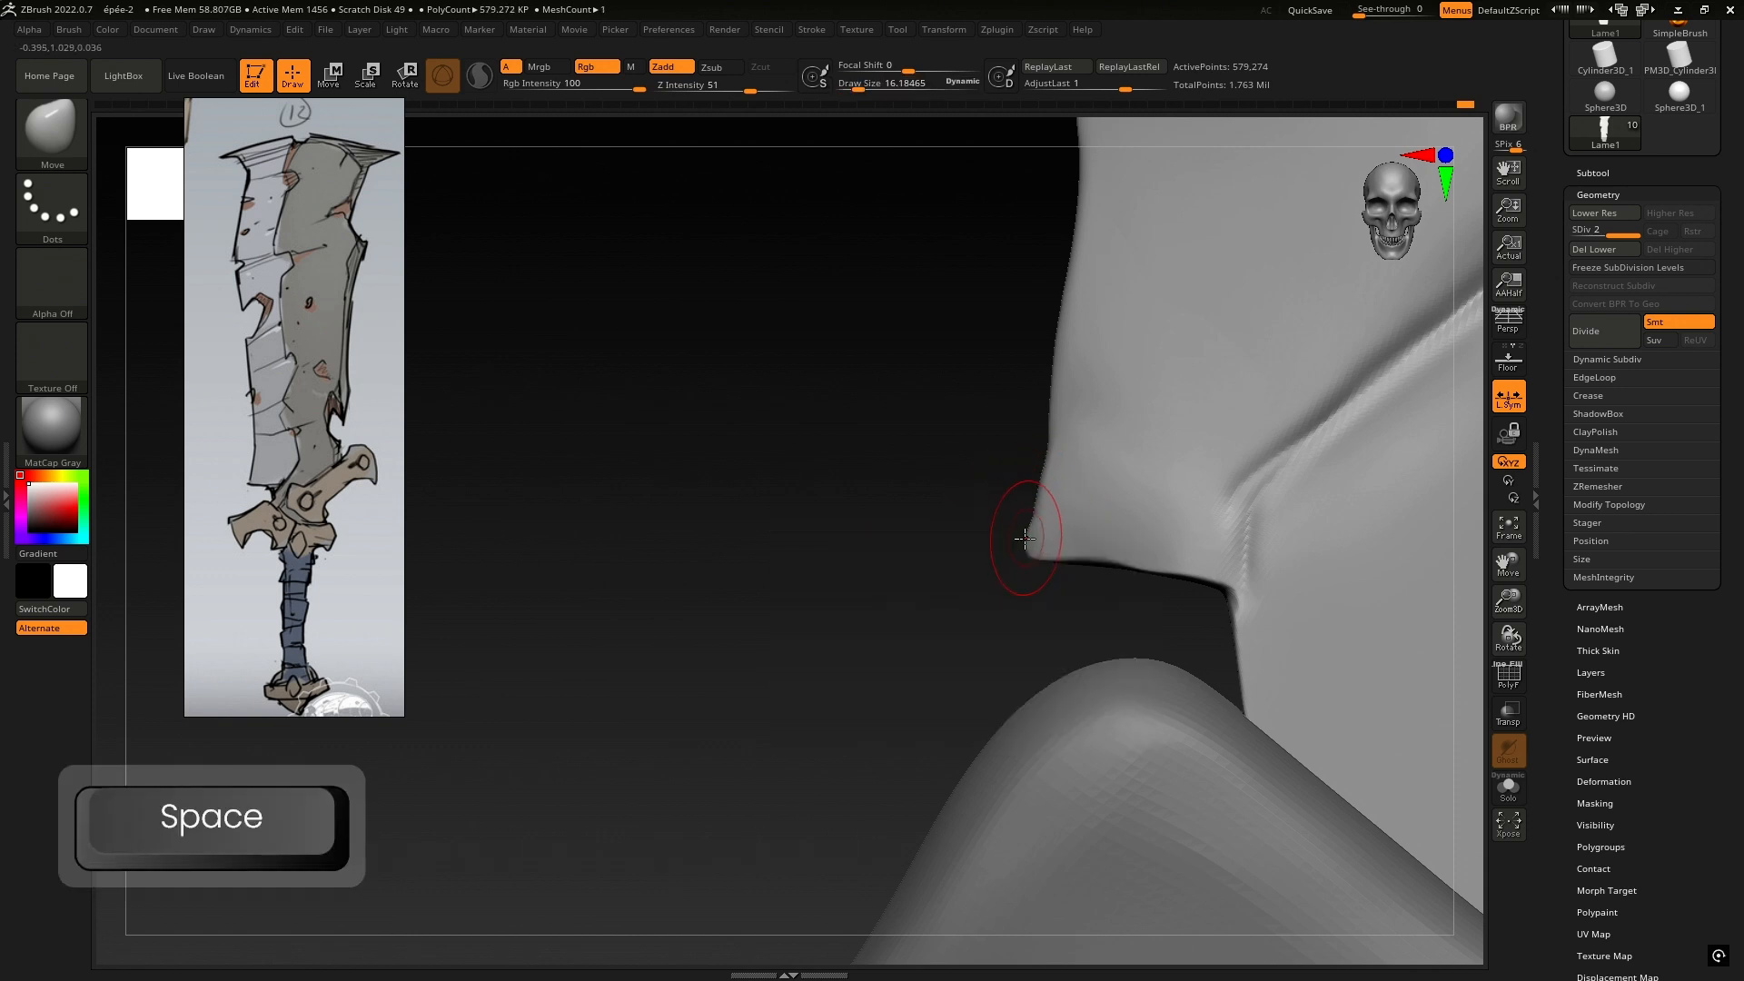
{"action": "key", "text": "shift"}
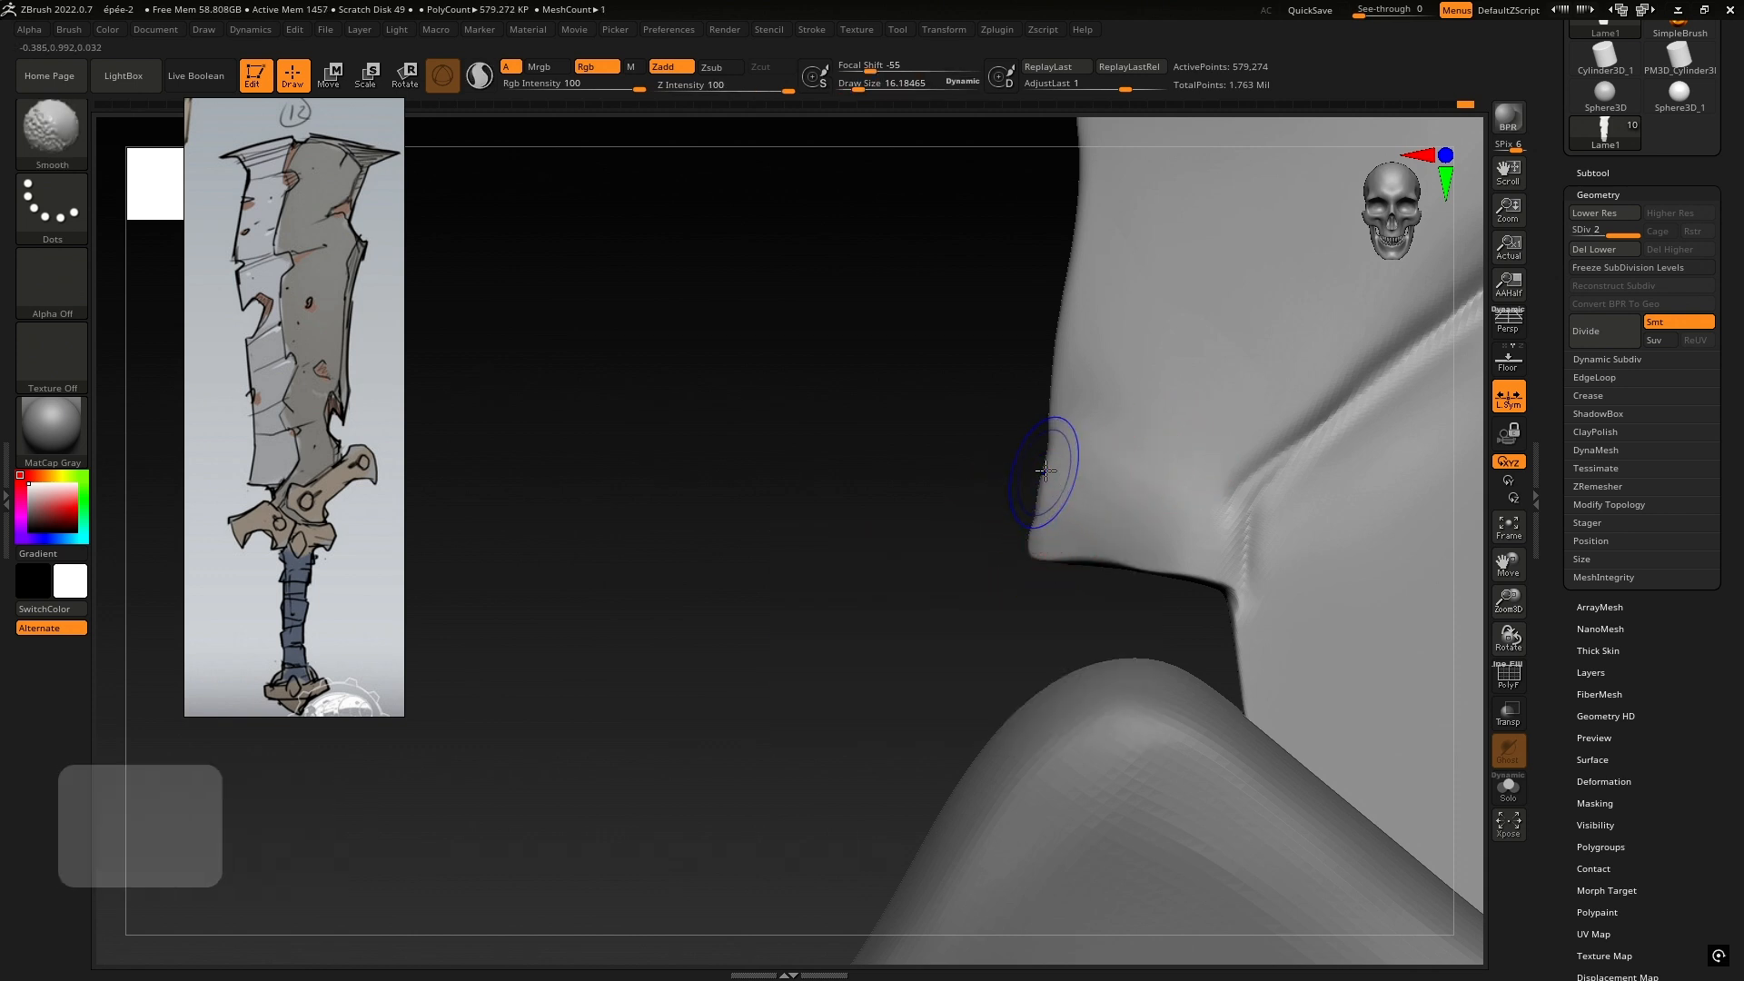
Lower the blade to subdivision level 1 and refine the edge above the corner with smoothing and a Move brush of about 7.7
{"action": "left_click", "coordinate": [1584, 233]}
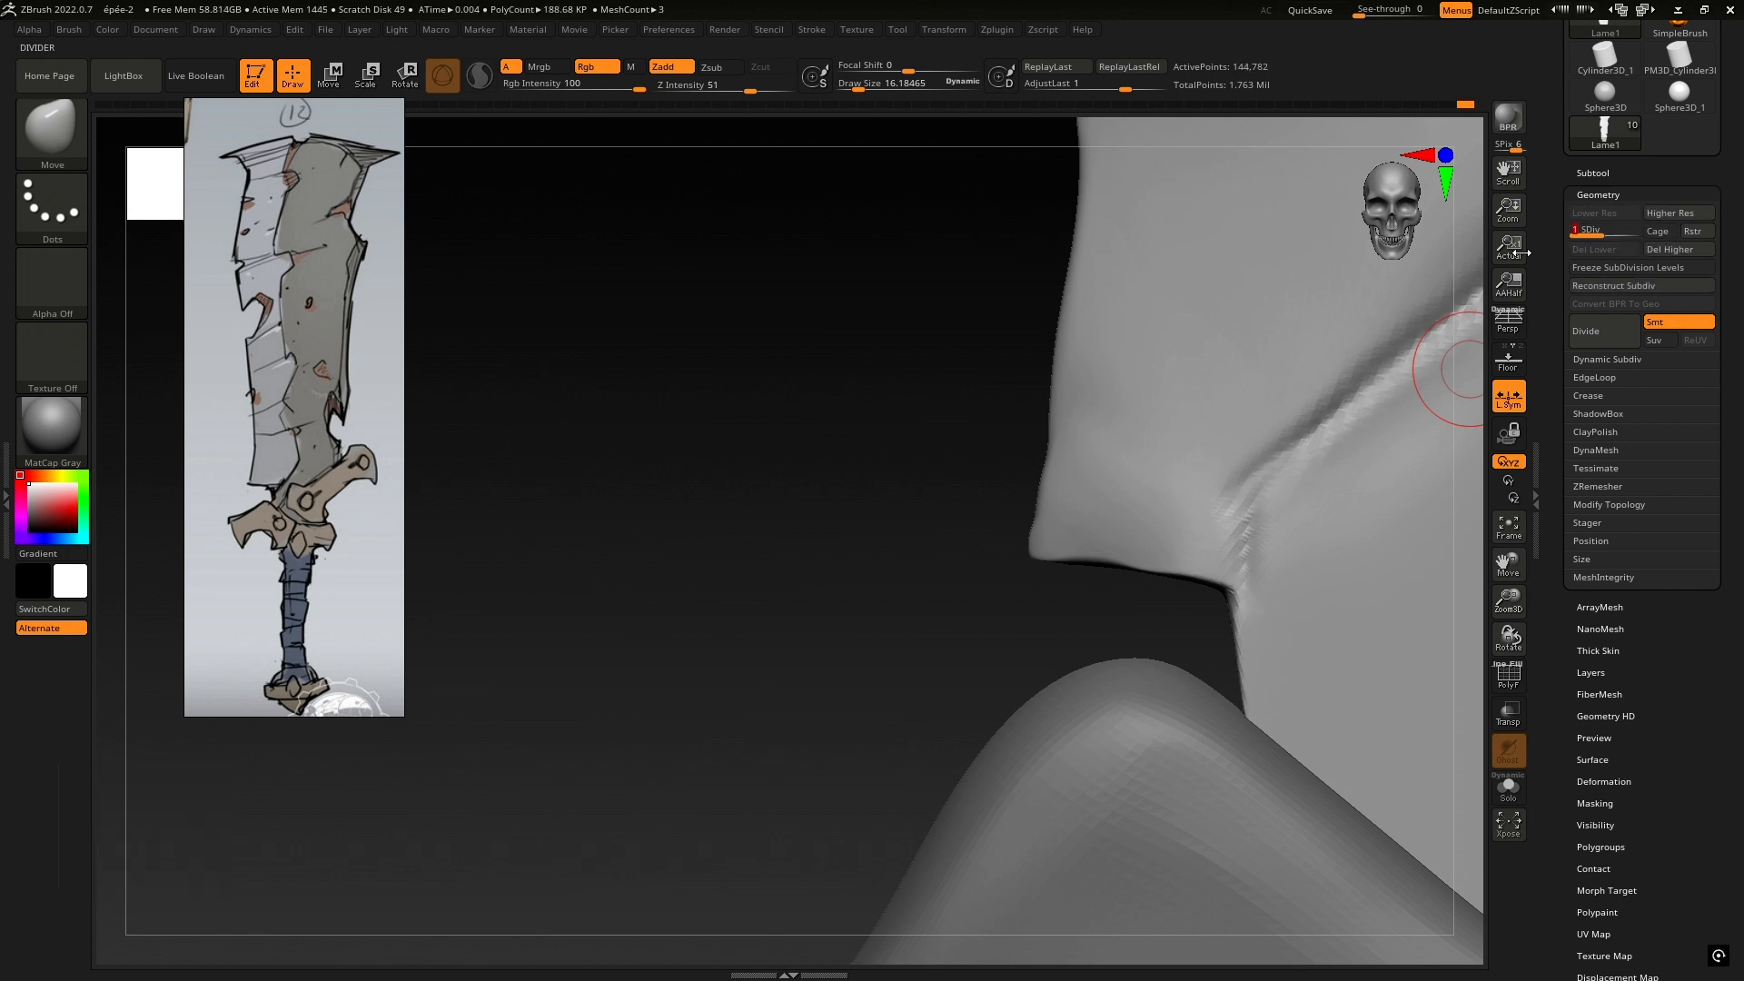
{"action": "right_click_drag", "start_coordinate": [1041, 507], "coordinate": [1395, 472], "text": "ctrl"}
{"action": "key", "text": "space"}
{"action": "left_click_drag", "start_coordinate": [1088, 499], "coordinate": [1076, 499]}
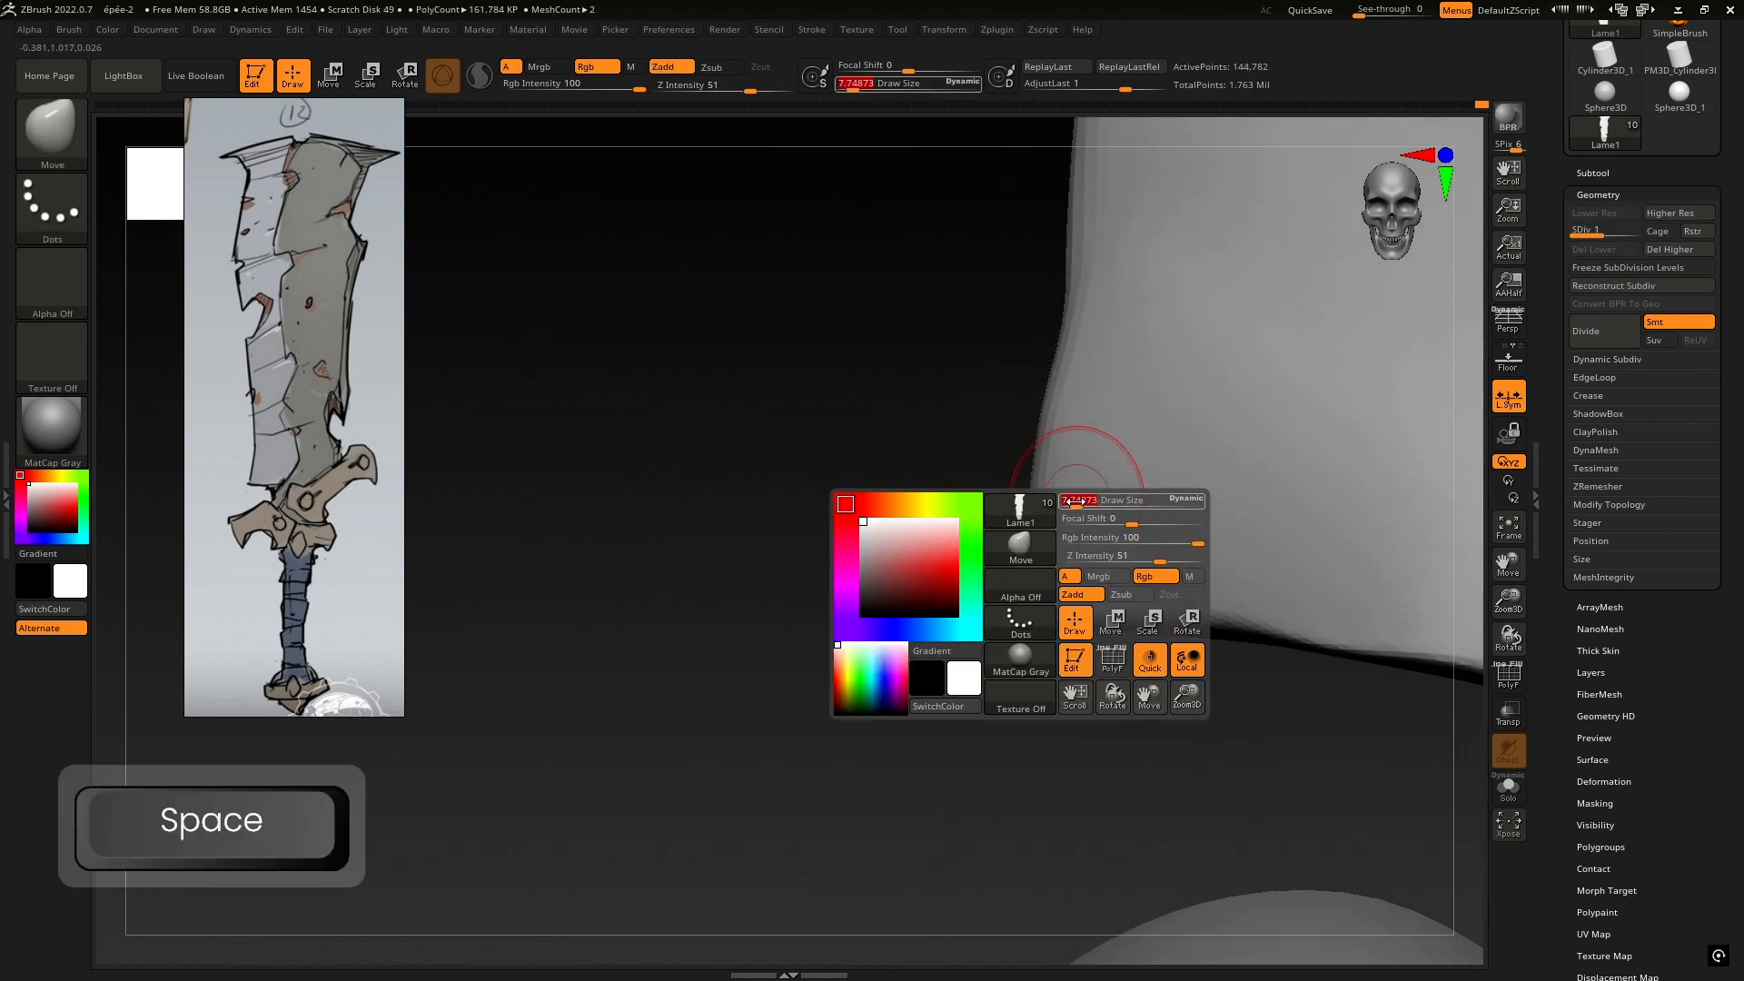
{"action": "key", "text": "shift"}
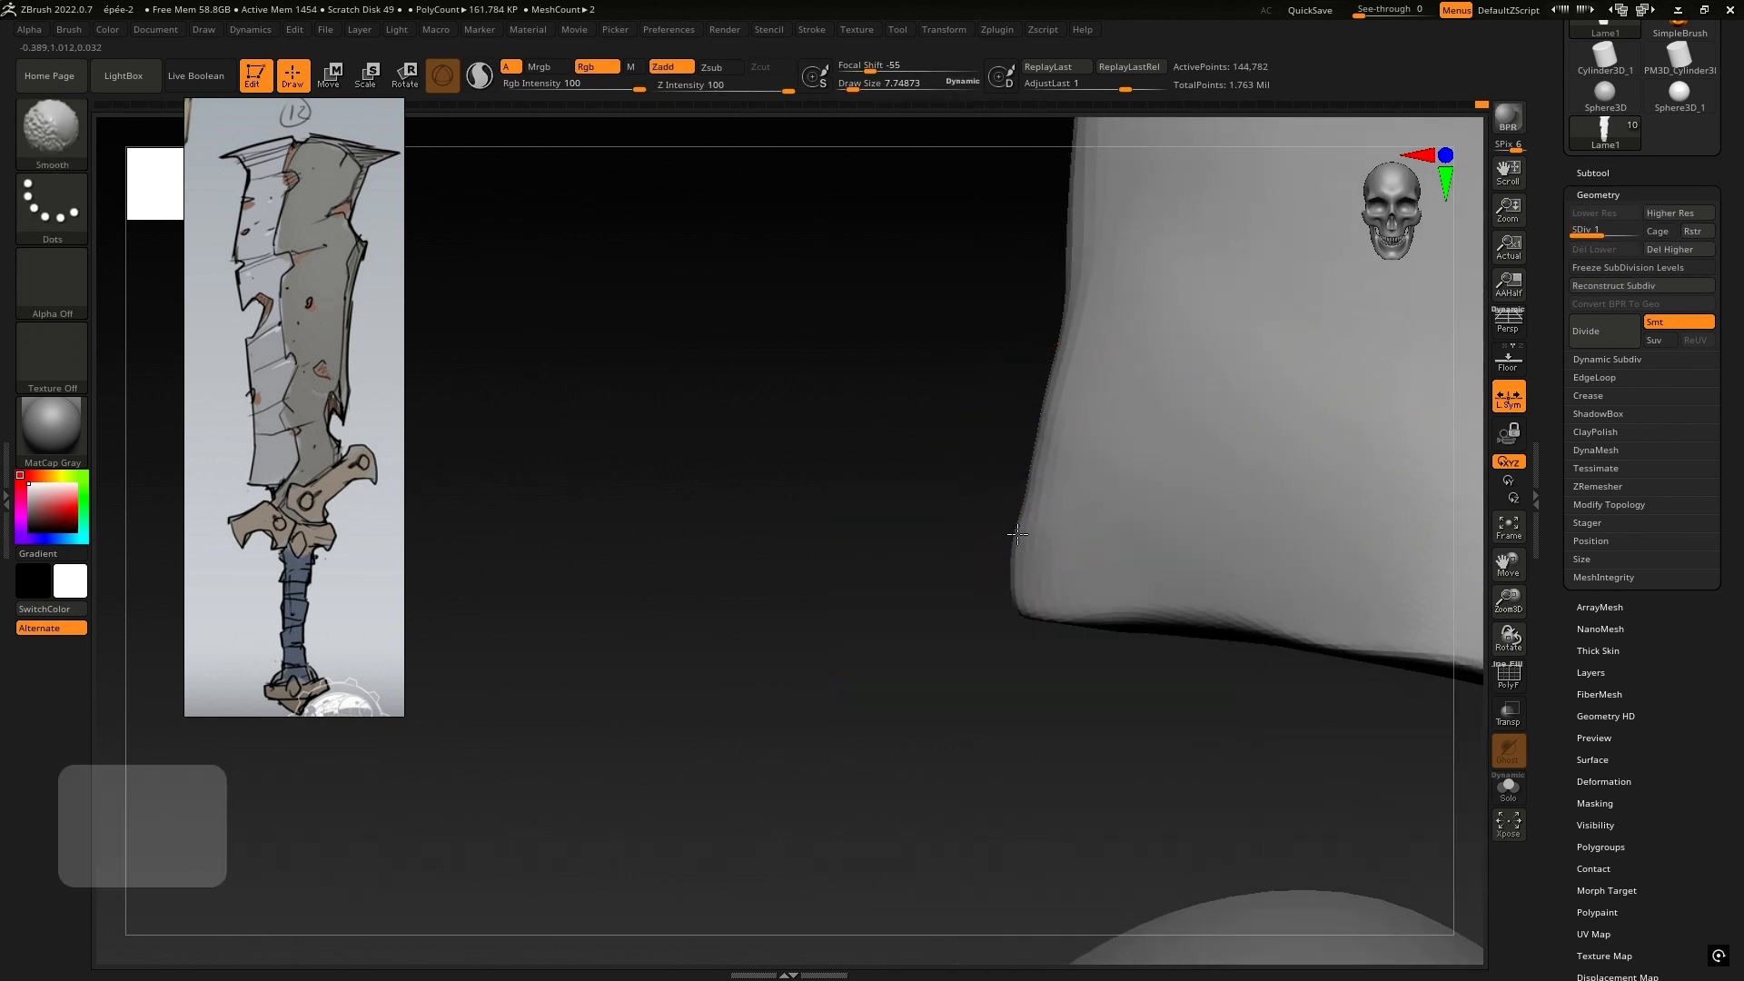
{"action": "left_click_drag", "start_coordinate": [1033, 500], "coordinate": [1029, 493], "text": "shift"}
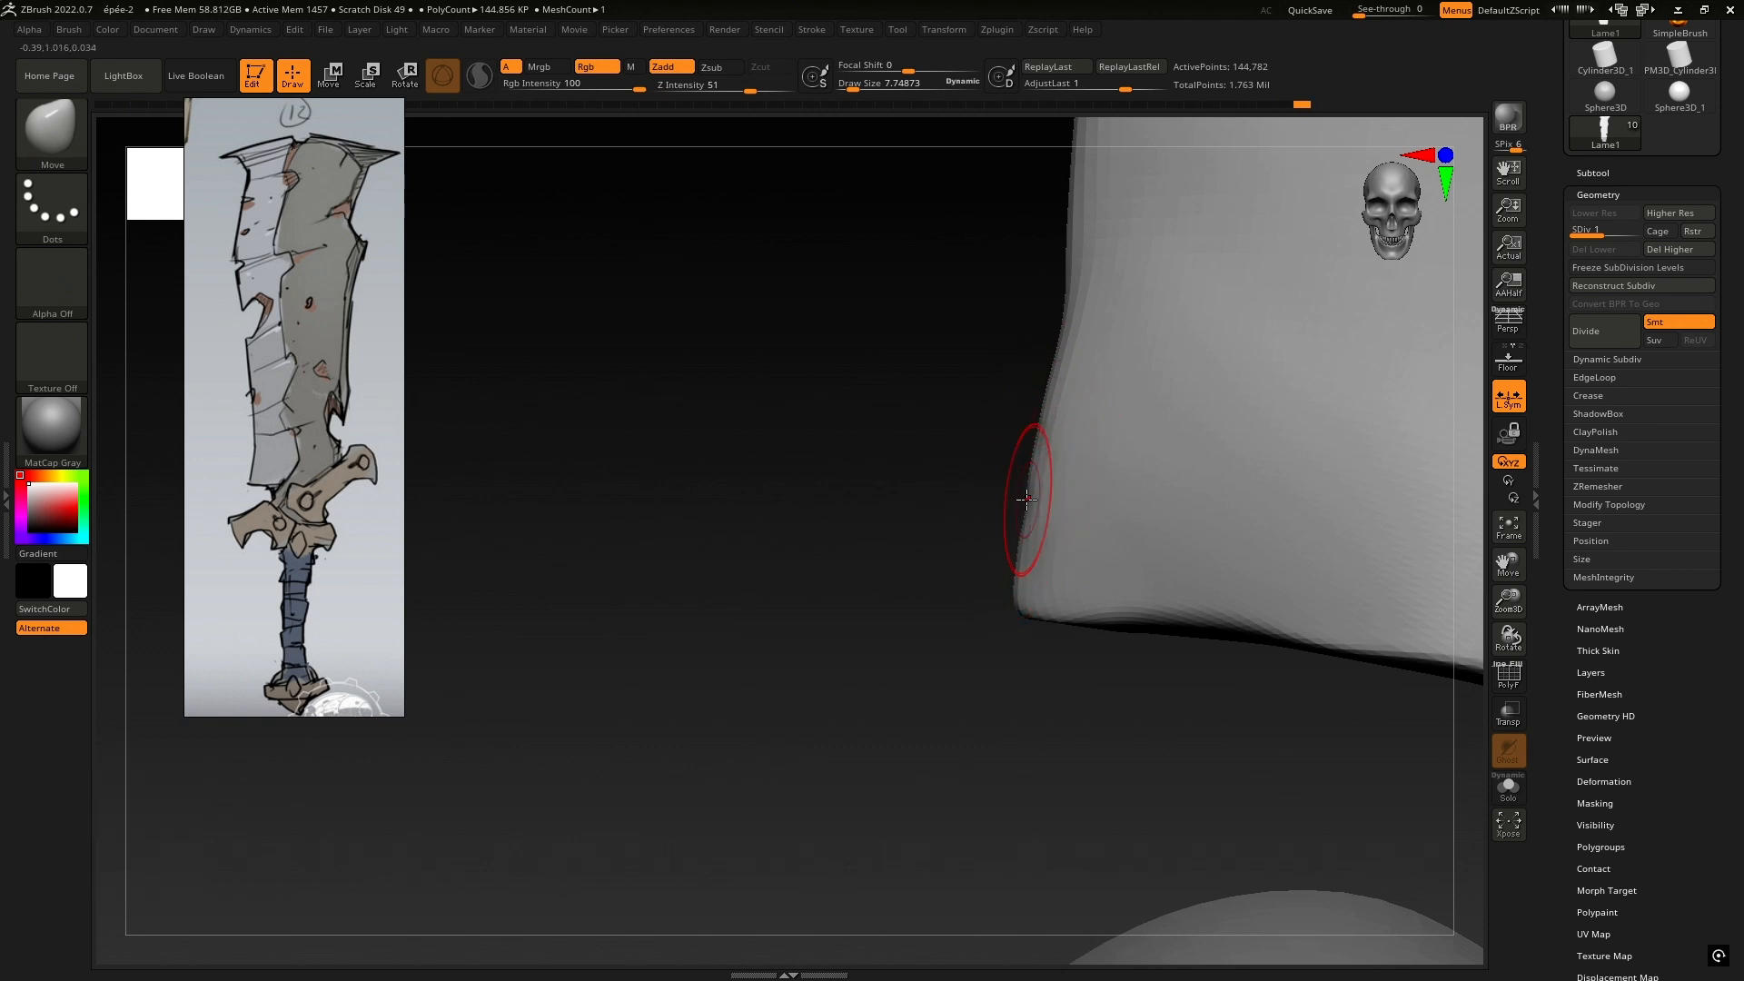
Return the blade to subdivision level 2 and inspect the whole sword against the reference sketch
{"action": "right_click_drag", "start_coordinate": [1161, 514], "coordinate": [880, 483], "text": "ctrl"}
{"action": "right_click_drag", "start_coordinate": [986, 440], "coordinate": [1400, 350]}
{"action": "left_click_drag", "start_coordinate": [1620, 229], "coordinate": [1656, 228]}
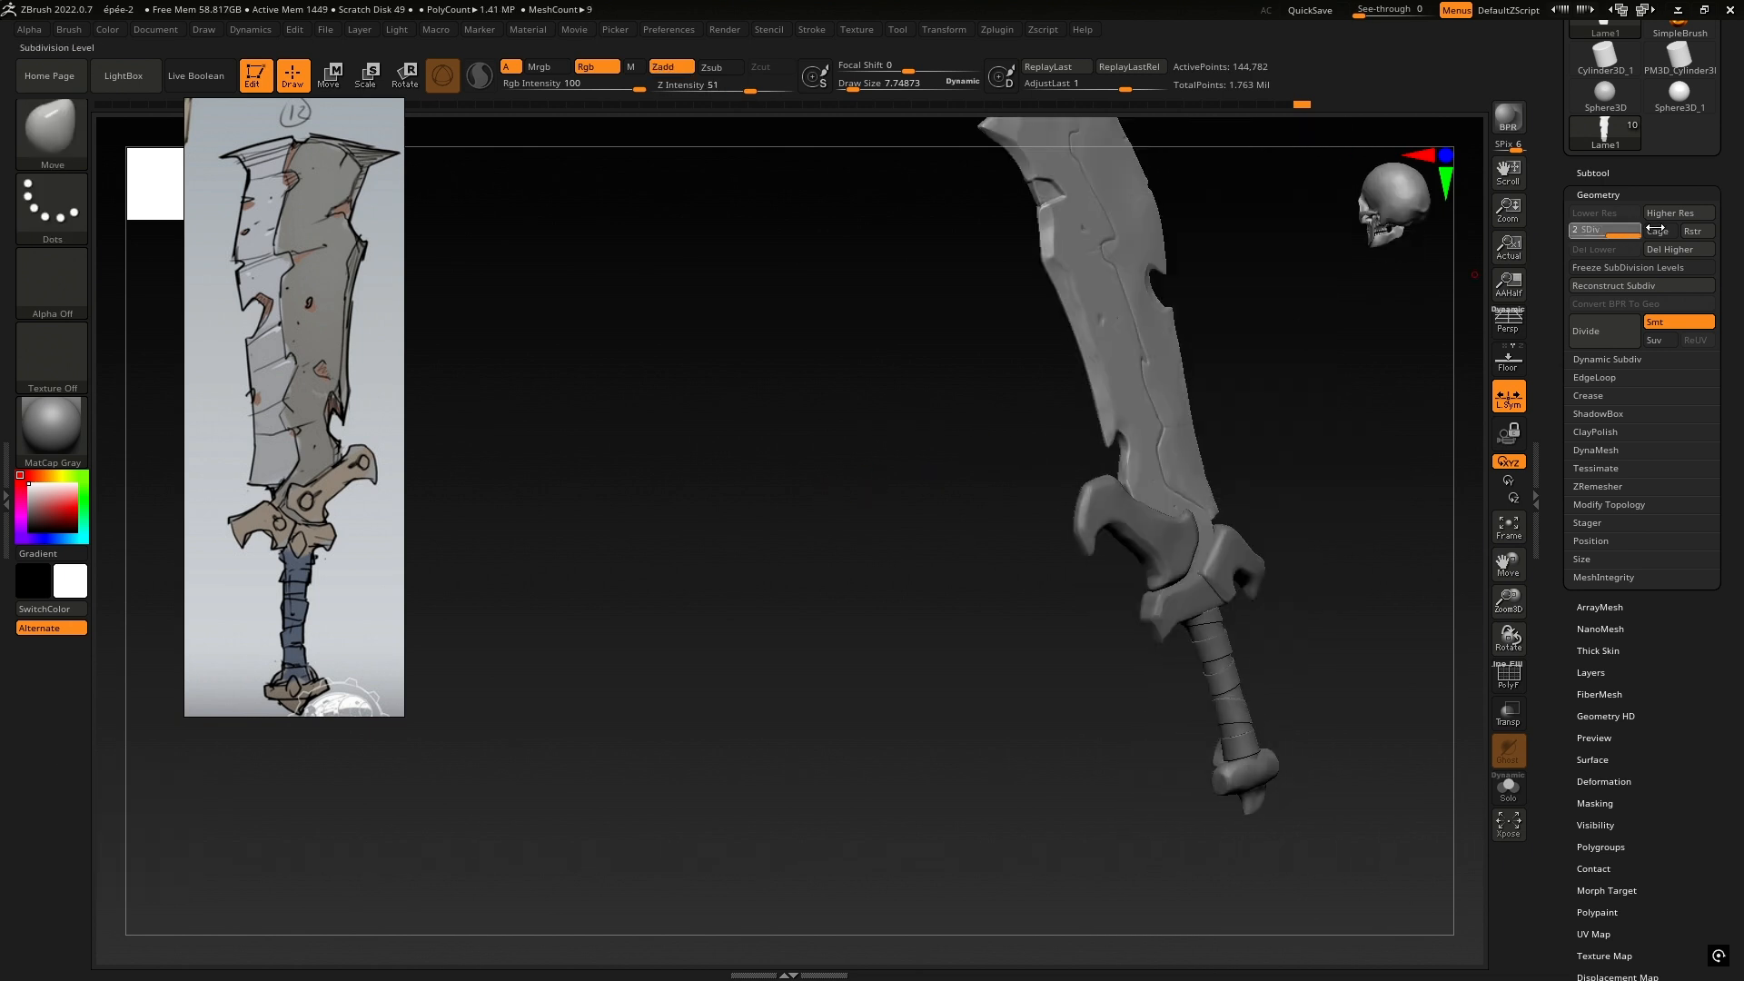
{"action": "right_click_drag", "start_coordinate": [1454, 282], "coordinate": [1023, 475]}
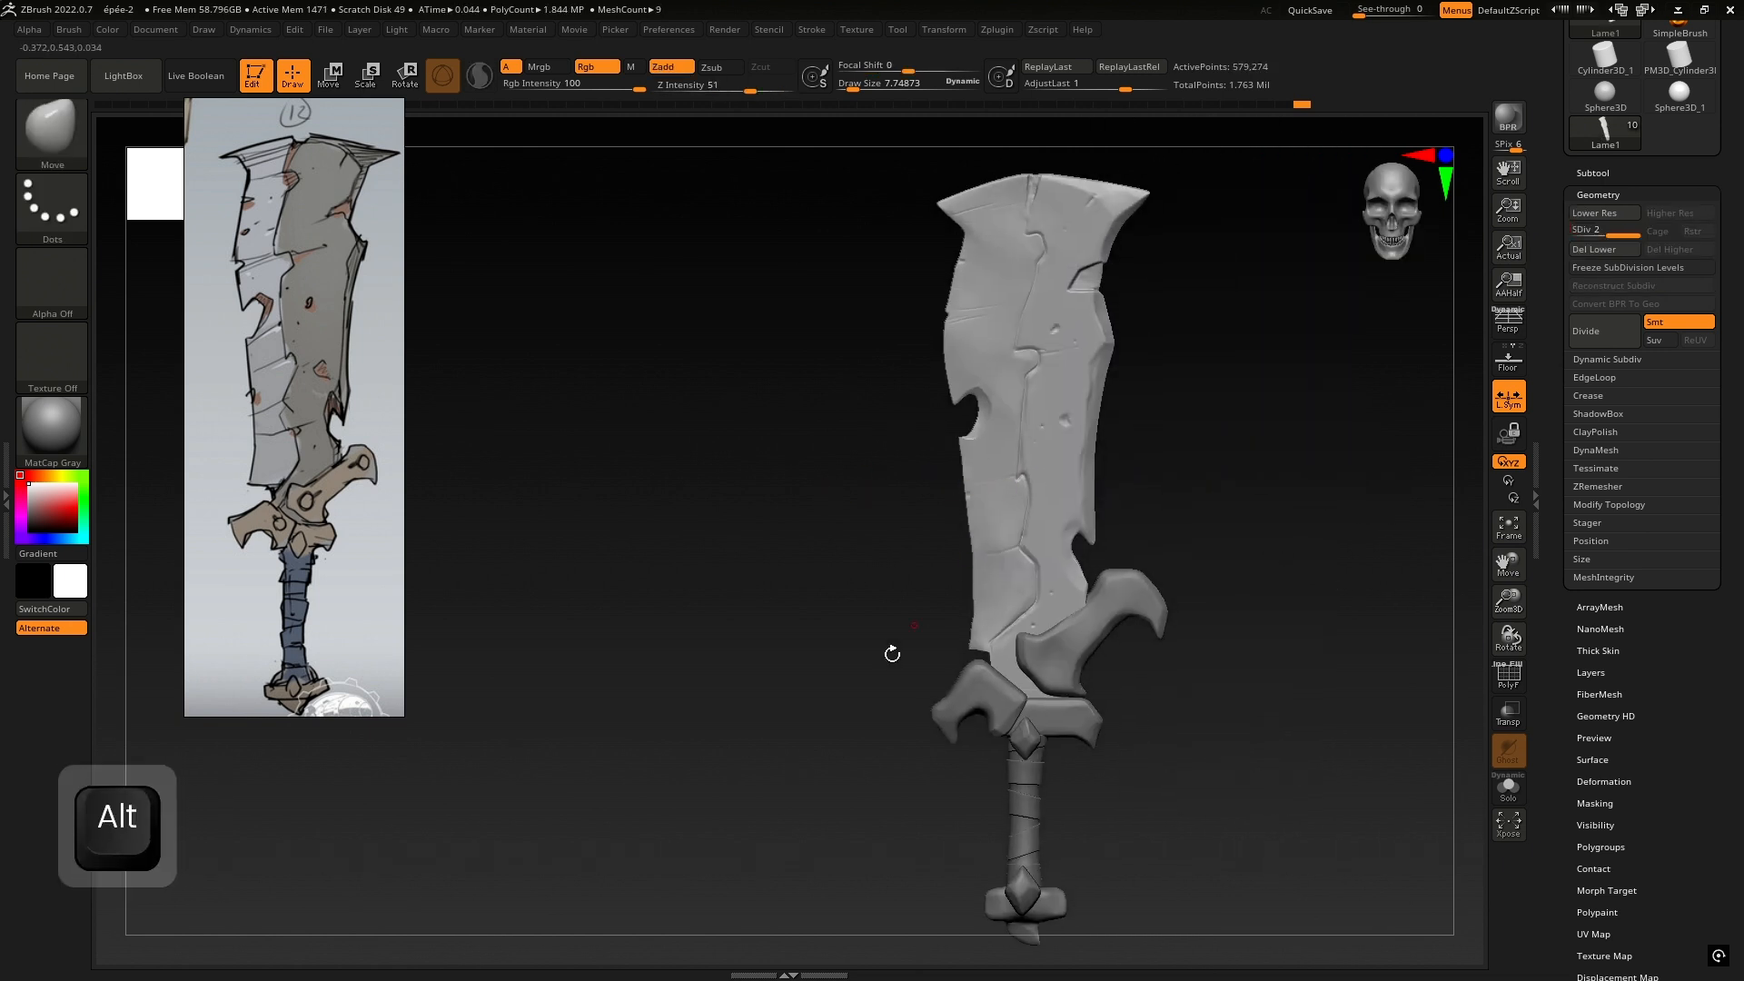
{"action": "right_click_drag", "start_coordinate": [892, 654], "coordinate": [1320, 572], "text": "ctrl"}
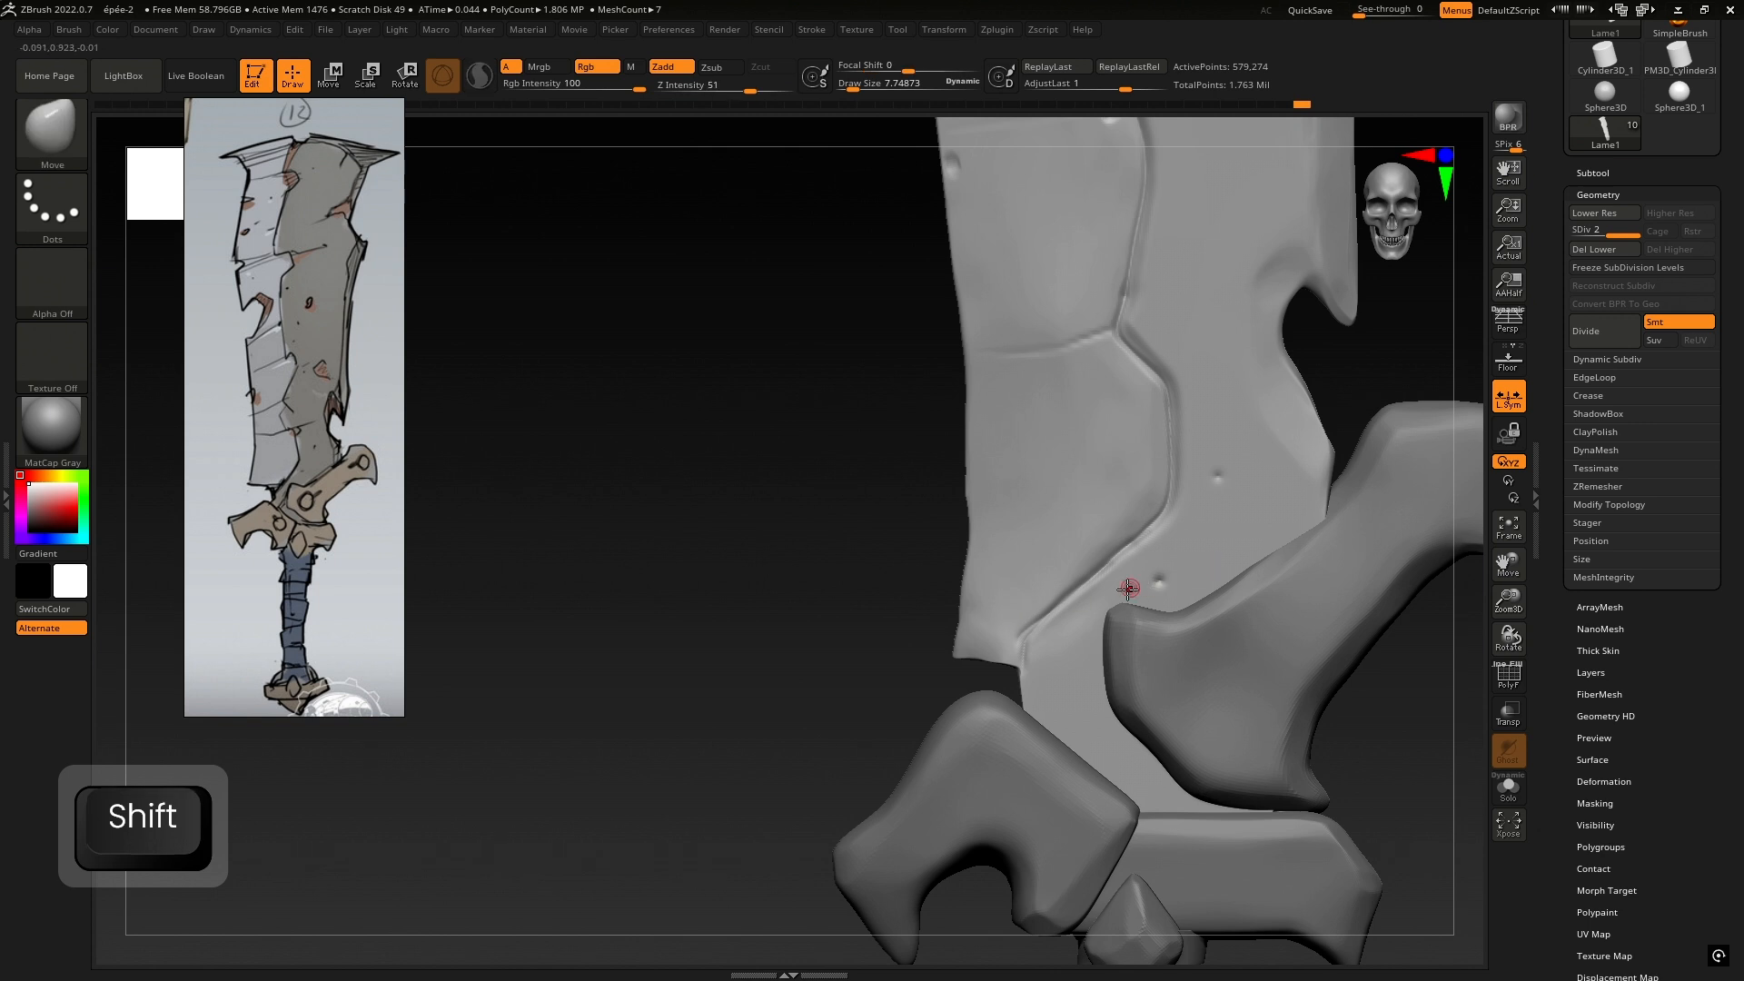
{"action": "right_click_drag", "start_coordinate": [1190, 586], "coordinate": [990, 556], "text": "ctrl"}
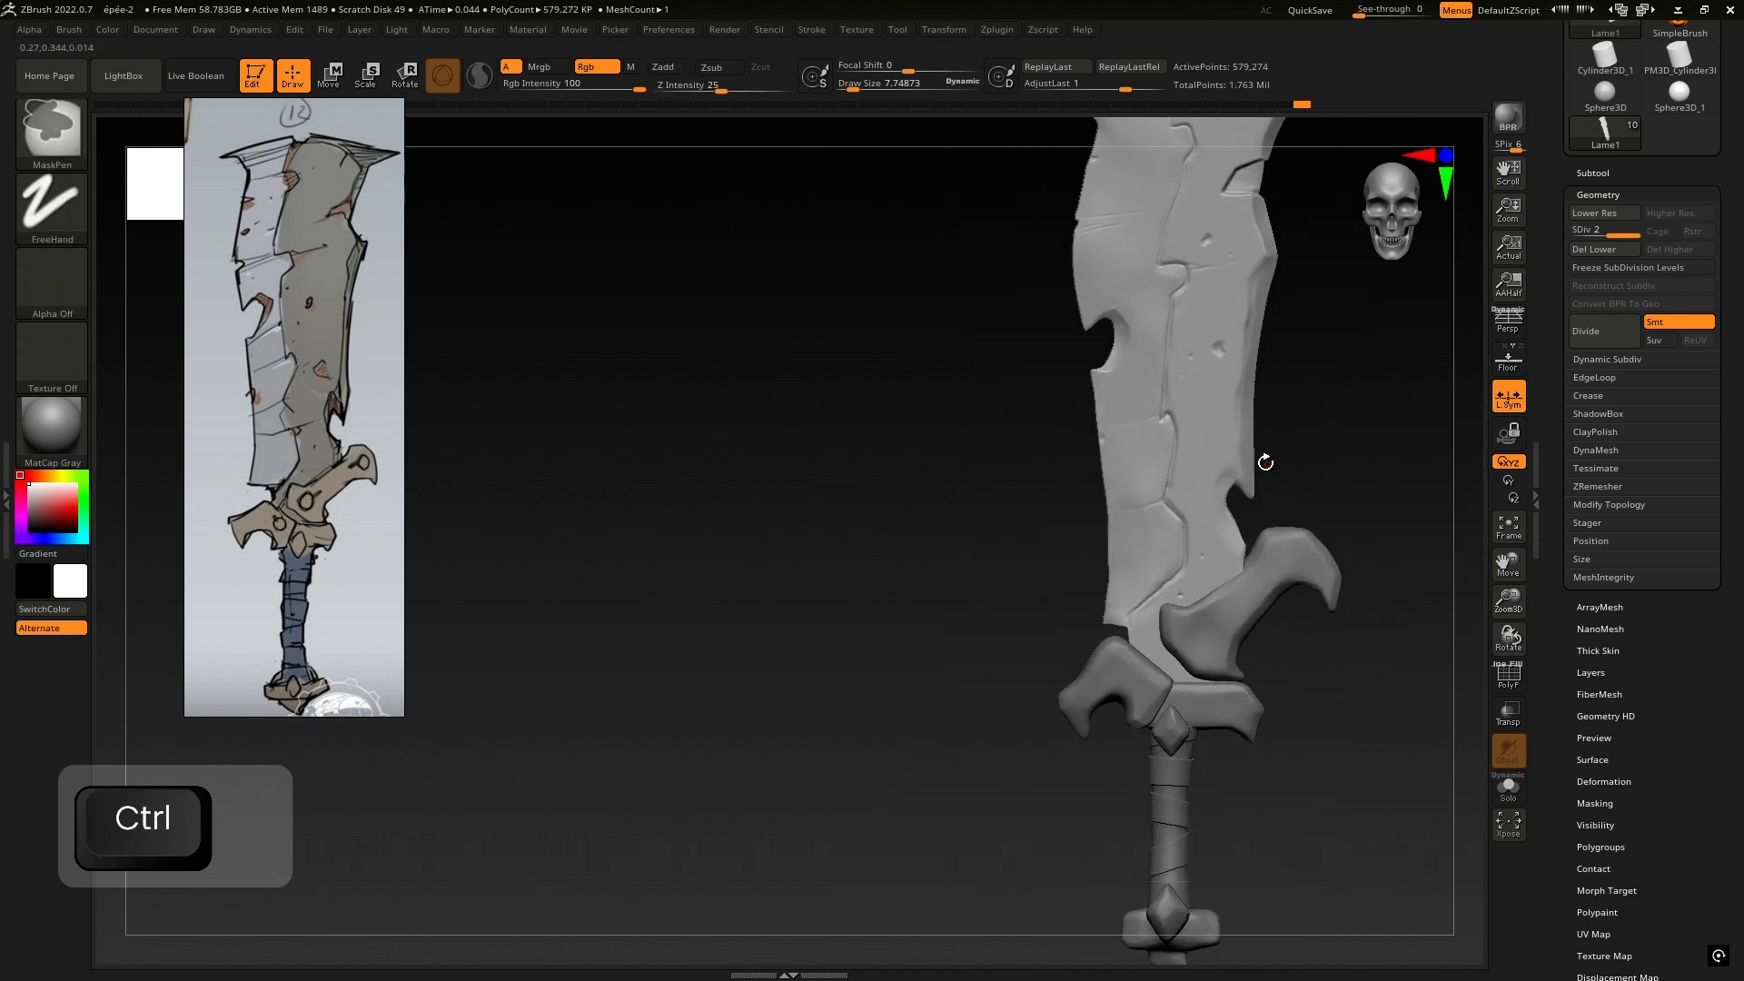
Select the large upper guard horn and carve a faceted ring with a short crack near its hooked end using DamStandard
{"action": "right_click_drag", "start_coordinate": [1262, 461], "coordinate": [790, 585], "text": "alt"}
{"action": "left_click", "coordinate": [750, 700], "text": "alt"}
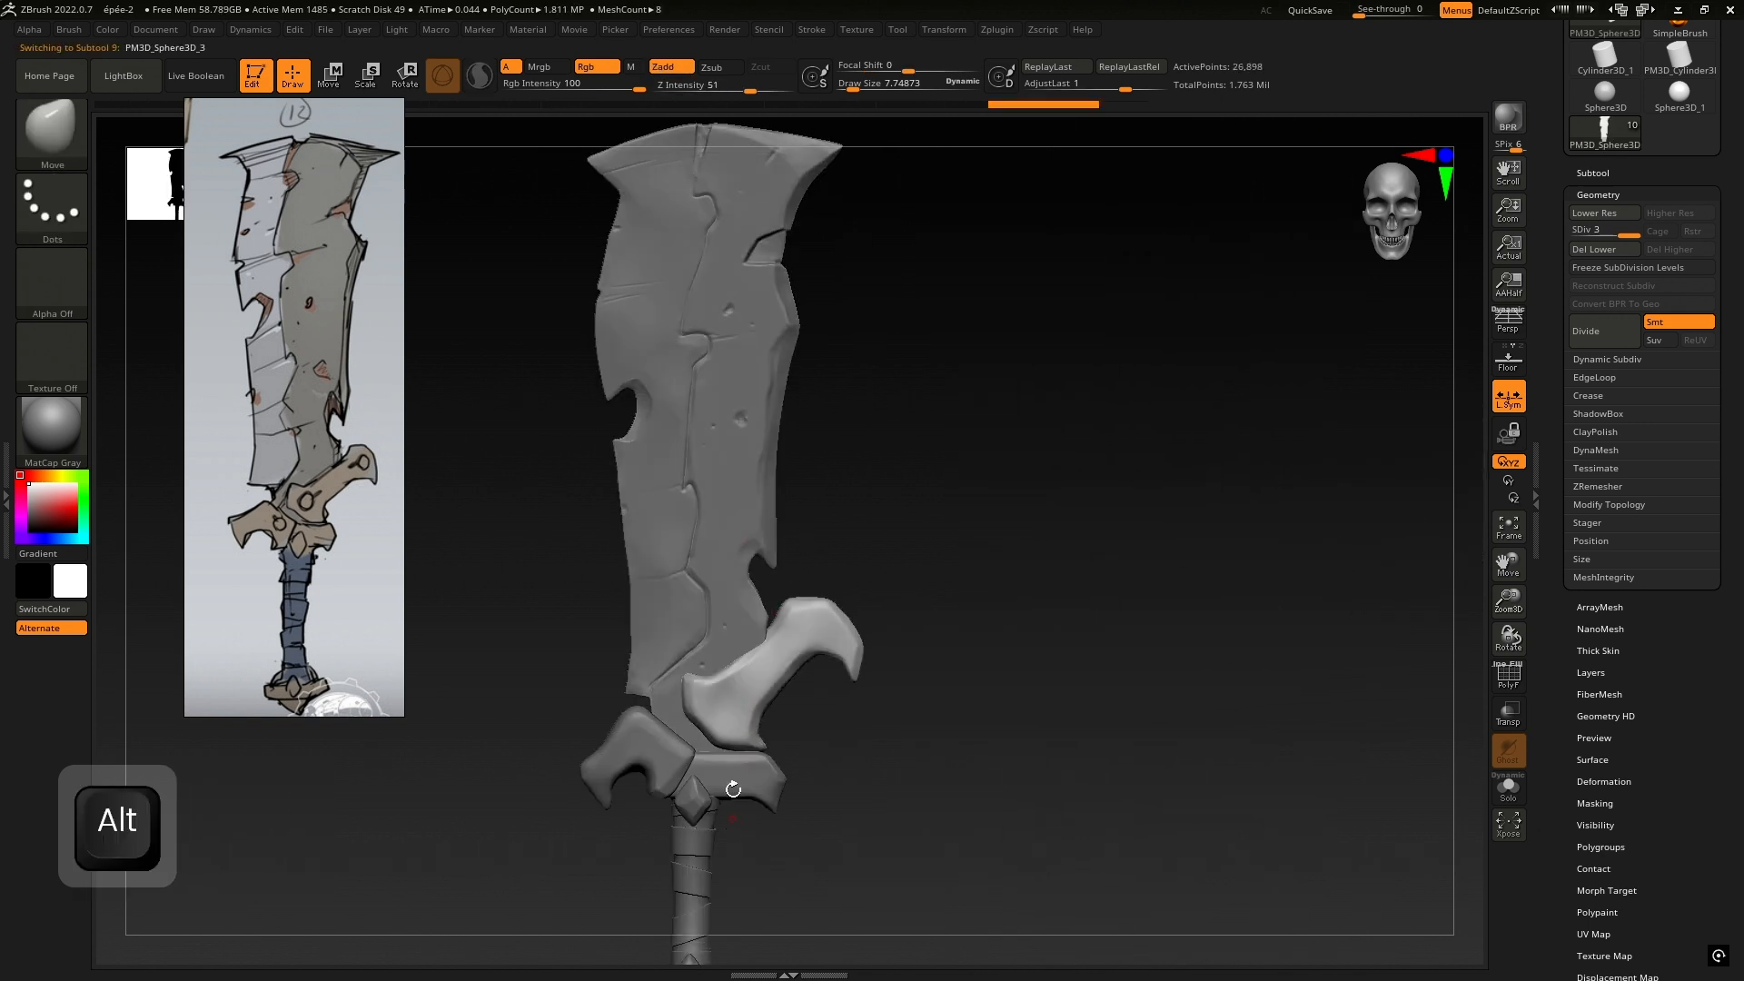
{"action": "right_click_drag", "start_coordinate": [769, 707], "coordinate": [1161, 442], "text": "ctrl"}
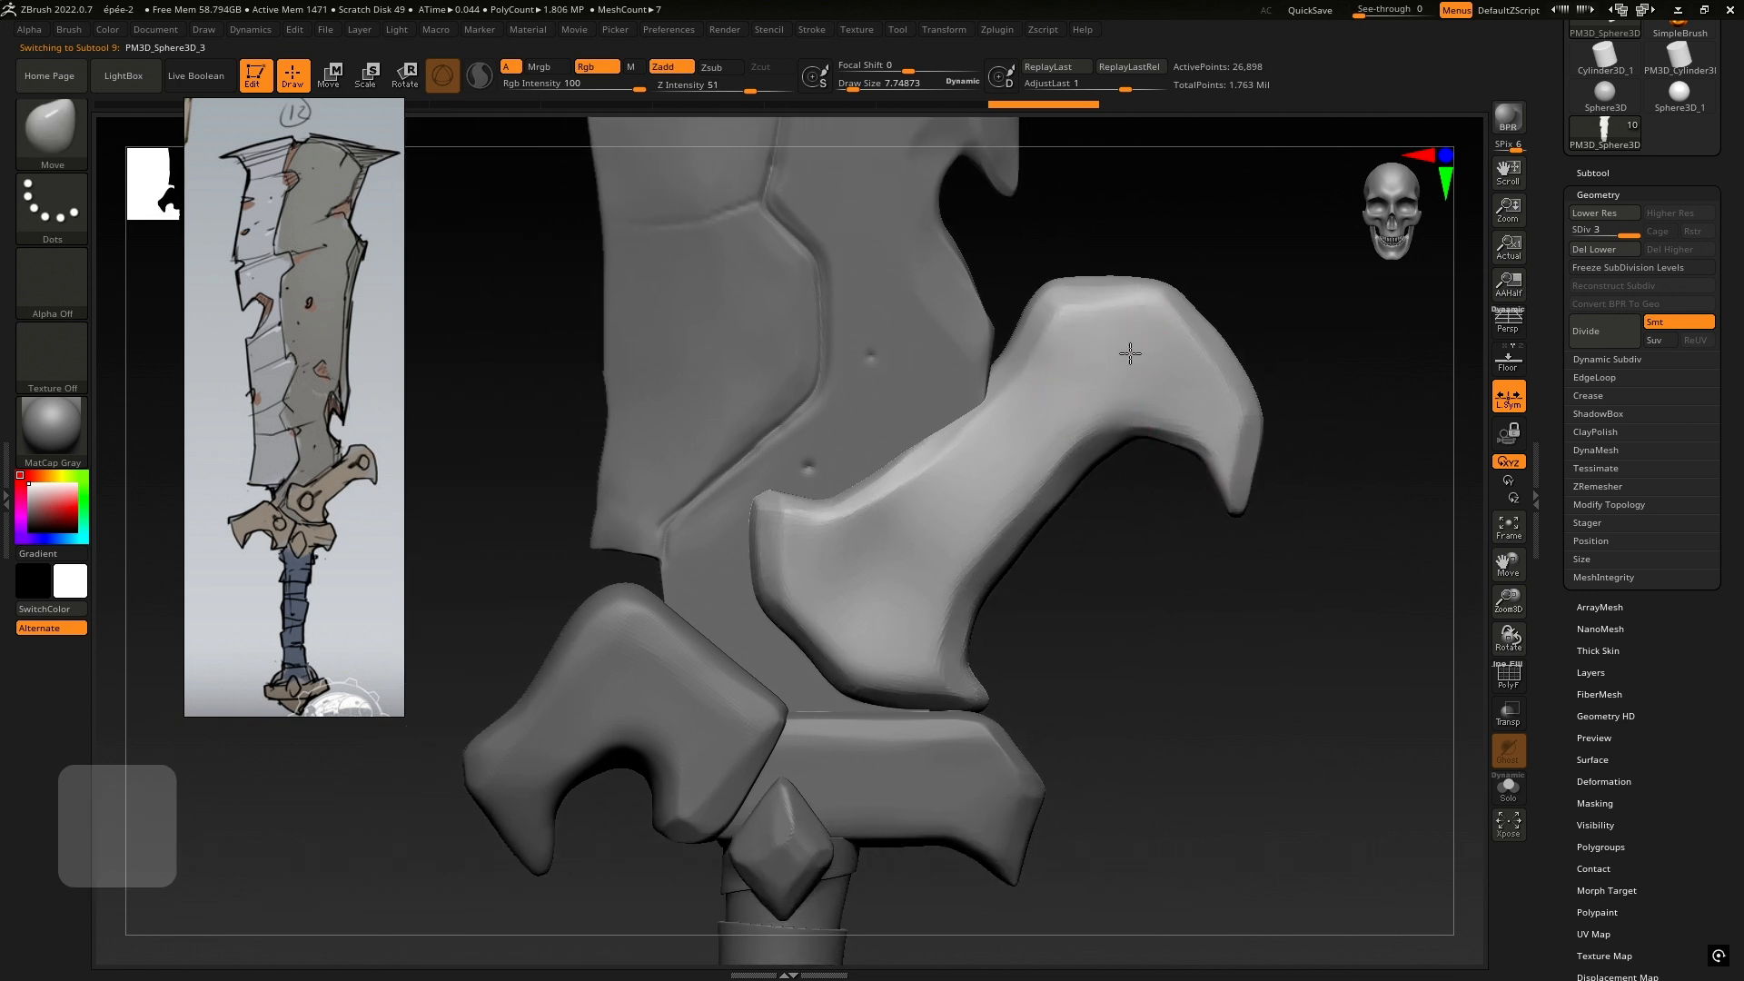
{"action": "right_click_drag", "start_coordinate": [1130, 351], "coordinate": [1024, 342]}
{"action": "key", "text": "shift"}
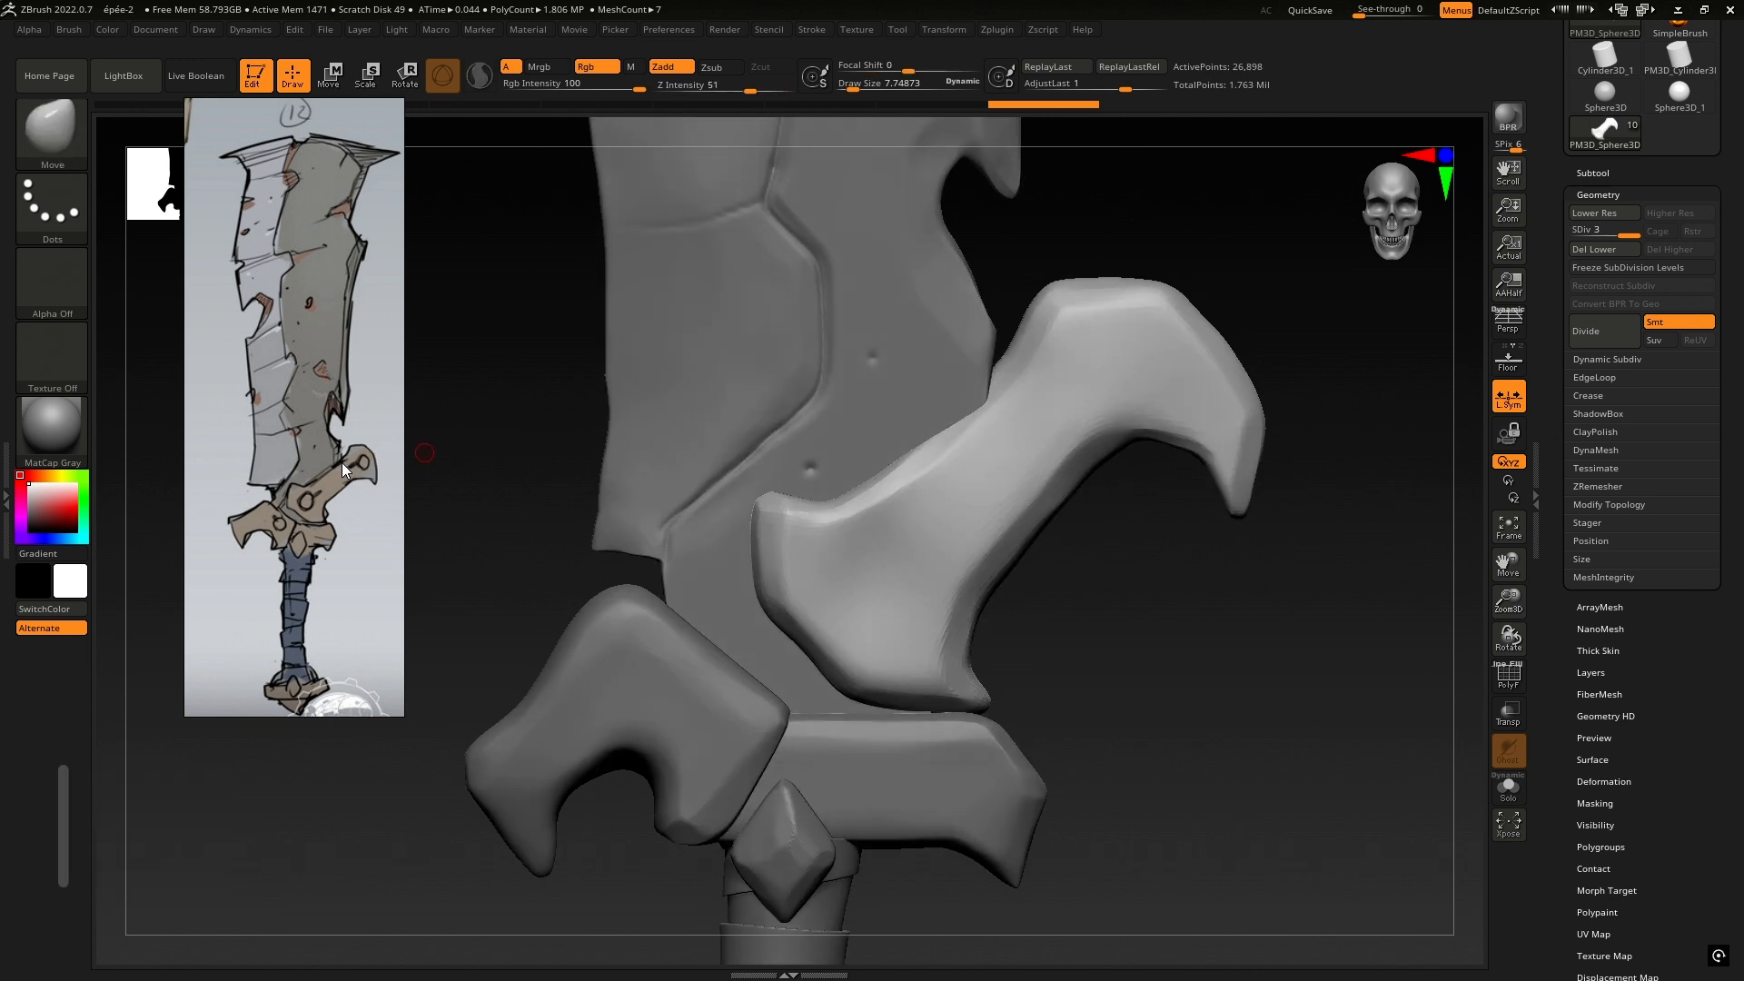
{"action": "key", "text": "3"}
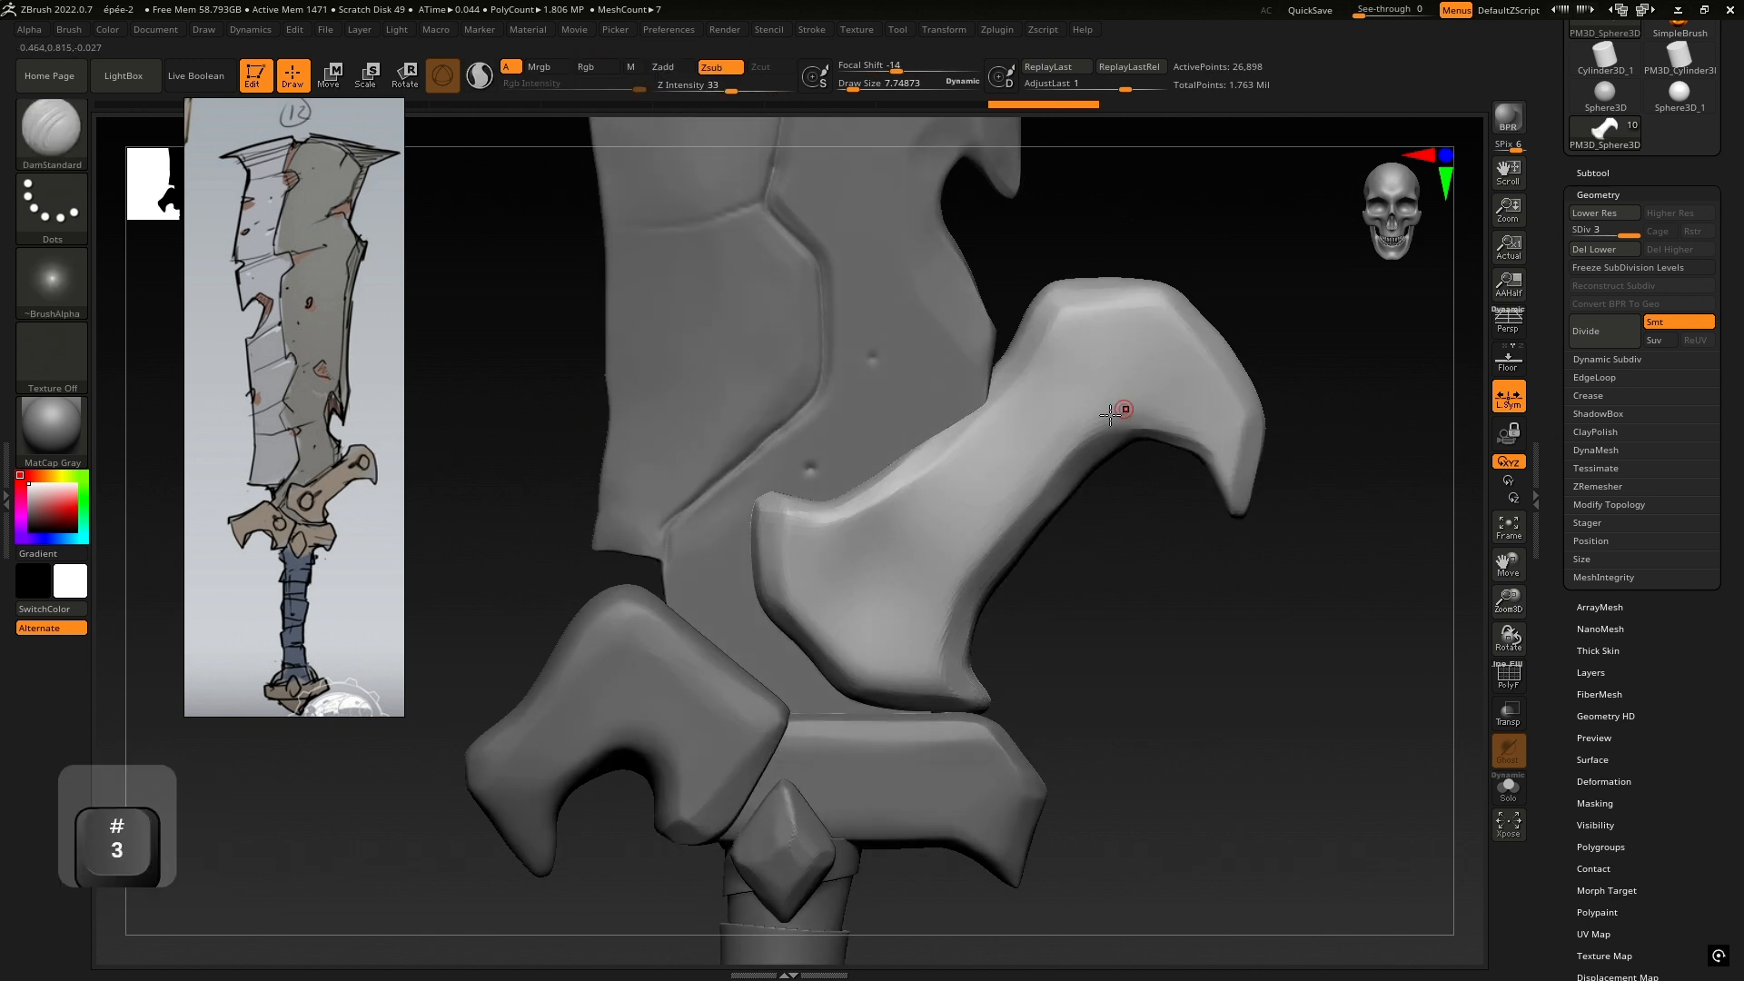
{"action": "mouse_move", "coordinate": [1147, 408]}
{"action": "right_mouse_down", "text": "ctrl"}
{"action": "mouse_move", "coordinate": [1234, 378]}
{"action": "mouse_move", "coordinate": [1190, 343]}
{"action": "right_mouse_up", "text": "ctrl"}
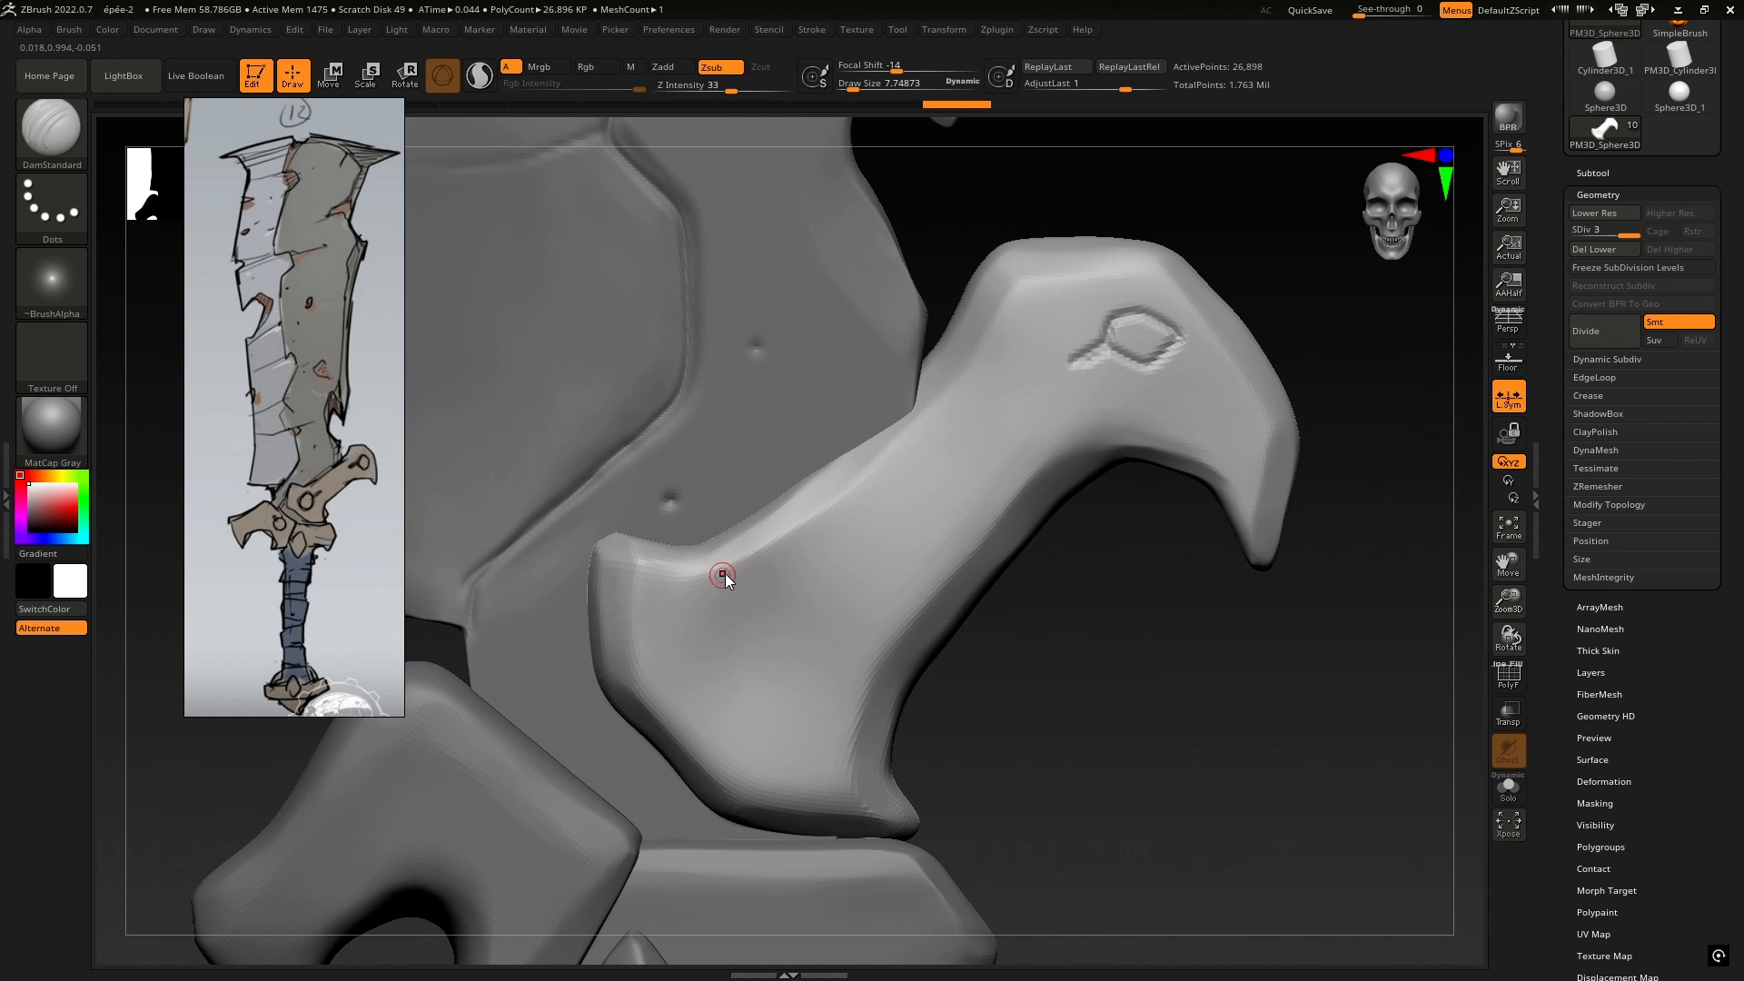
Carve a second, squarish ring with a short diagonal crack into the wide base of the large guard horn
{"action": "right_click_drag", "start_coordinate": [725, 574], "coordinate": [734, 539], "text": "alt"}
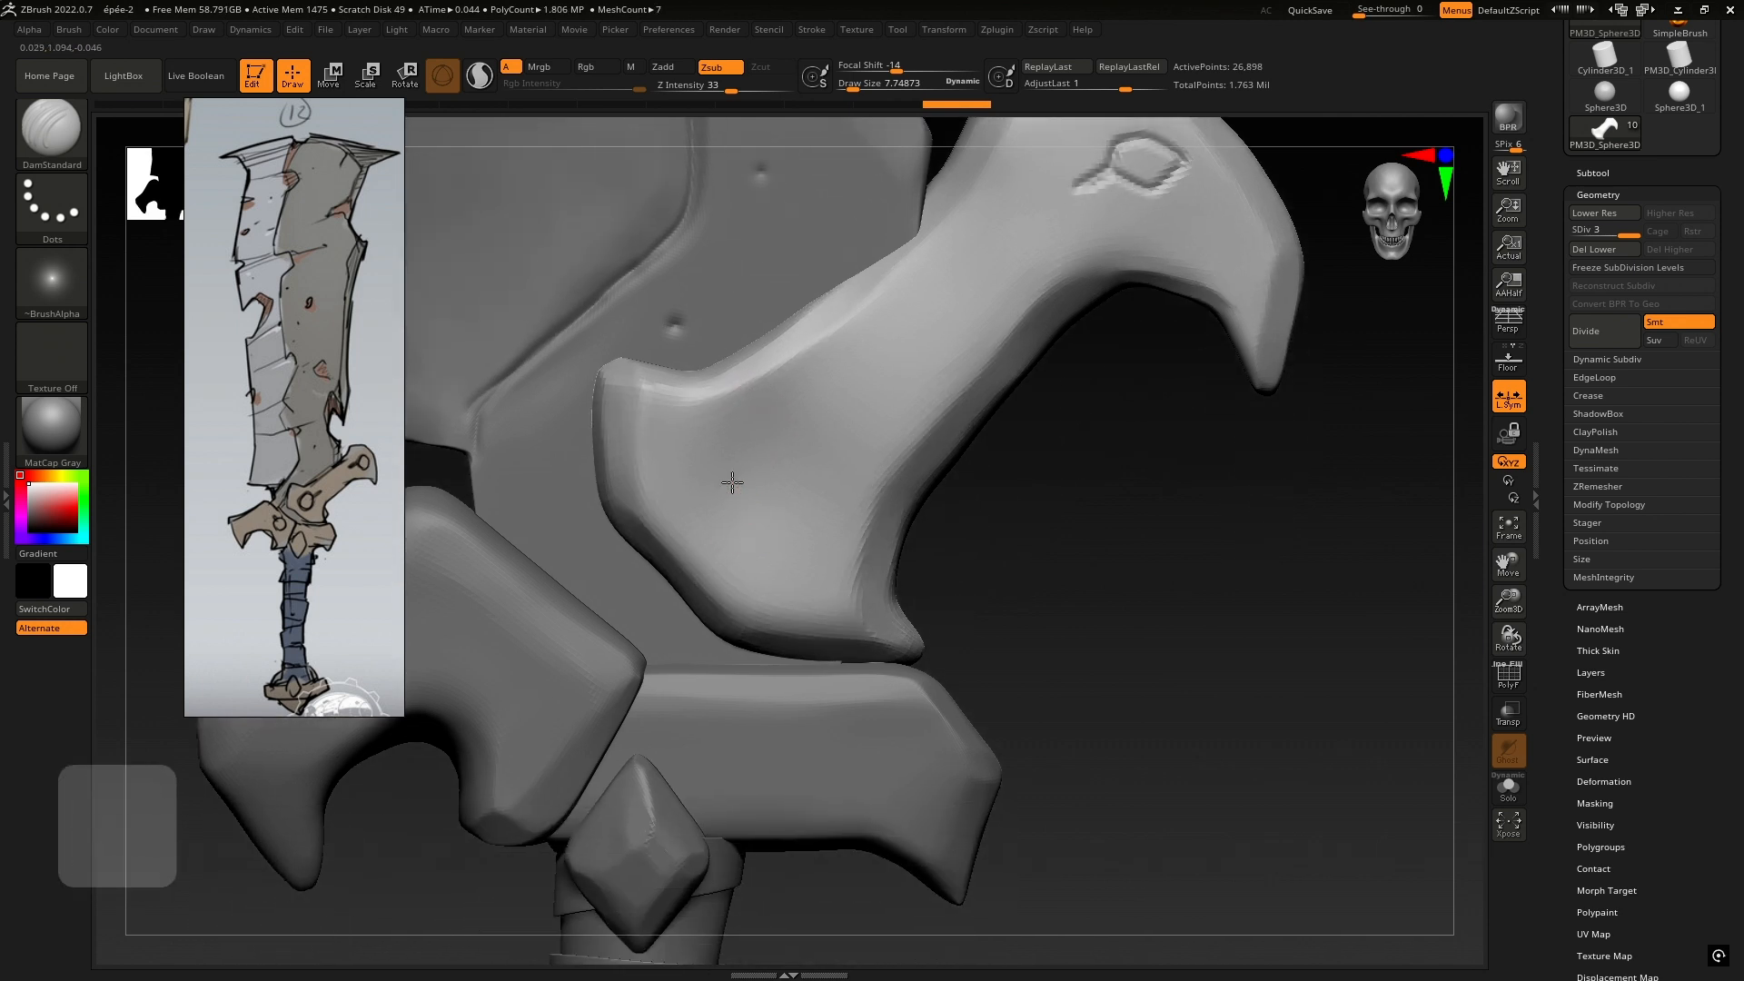
{"action": "left_click_drag", "start_coordinate": [732, 483], "coordinate": [728, 520]}
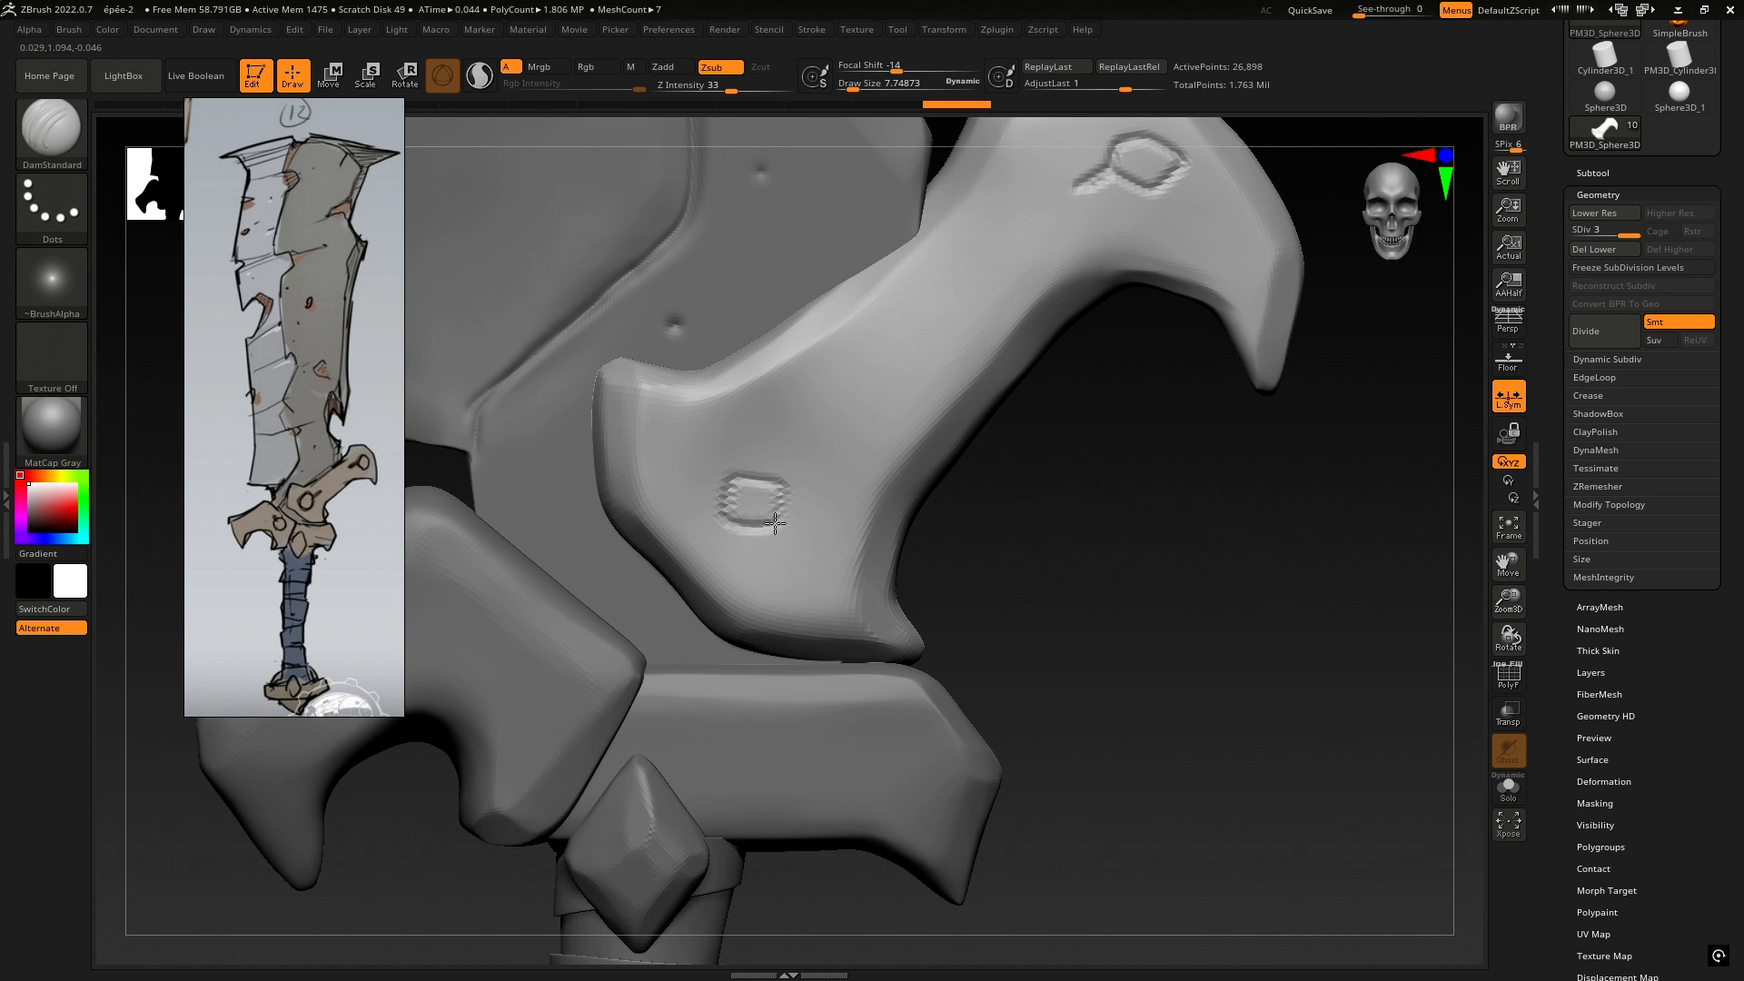
{"action": "left_click_drag", "start_coordinate": [728, 483], "coordinate": [647, 526]}
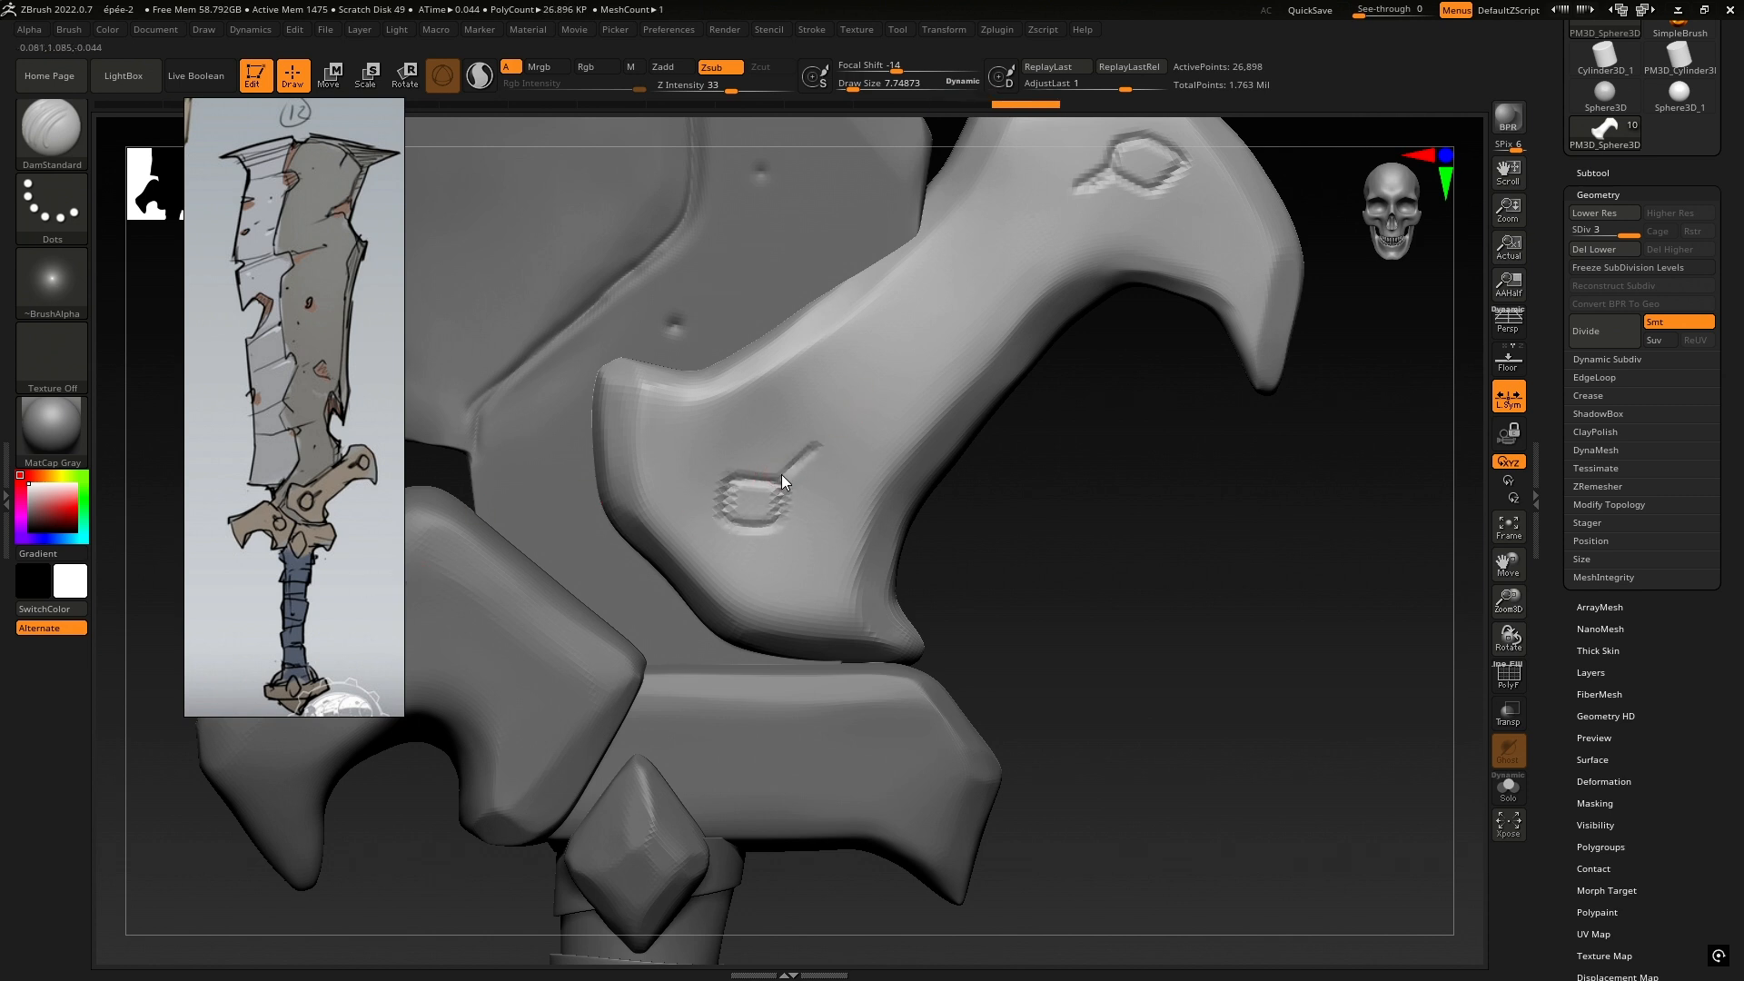
Select the smaller hooked guard horn and carve a small ring with a short crack into its broad face using DamStandard
{"action": "key", "text": "ctrl"}
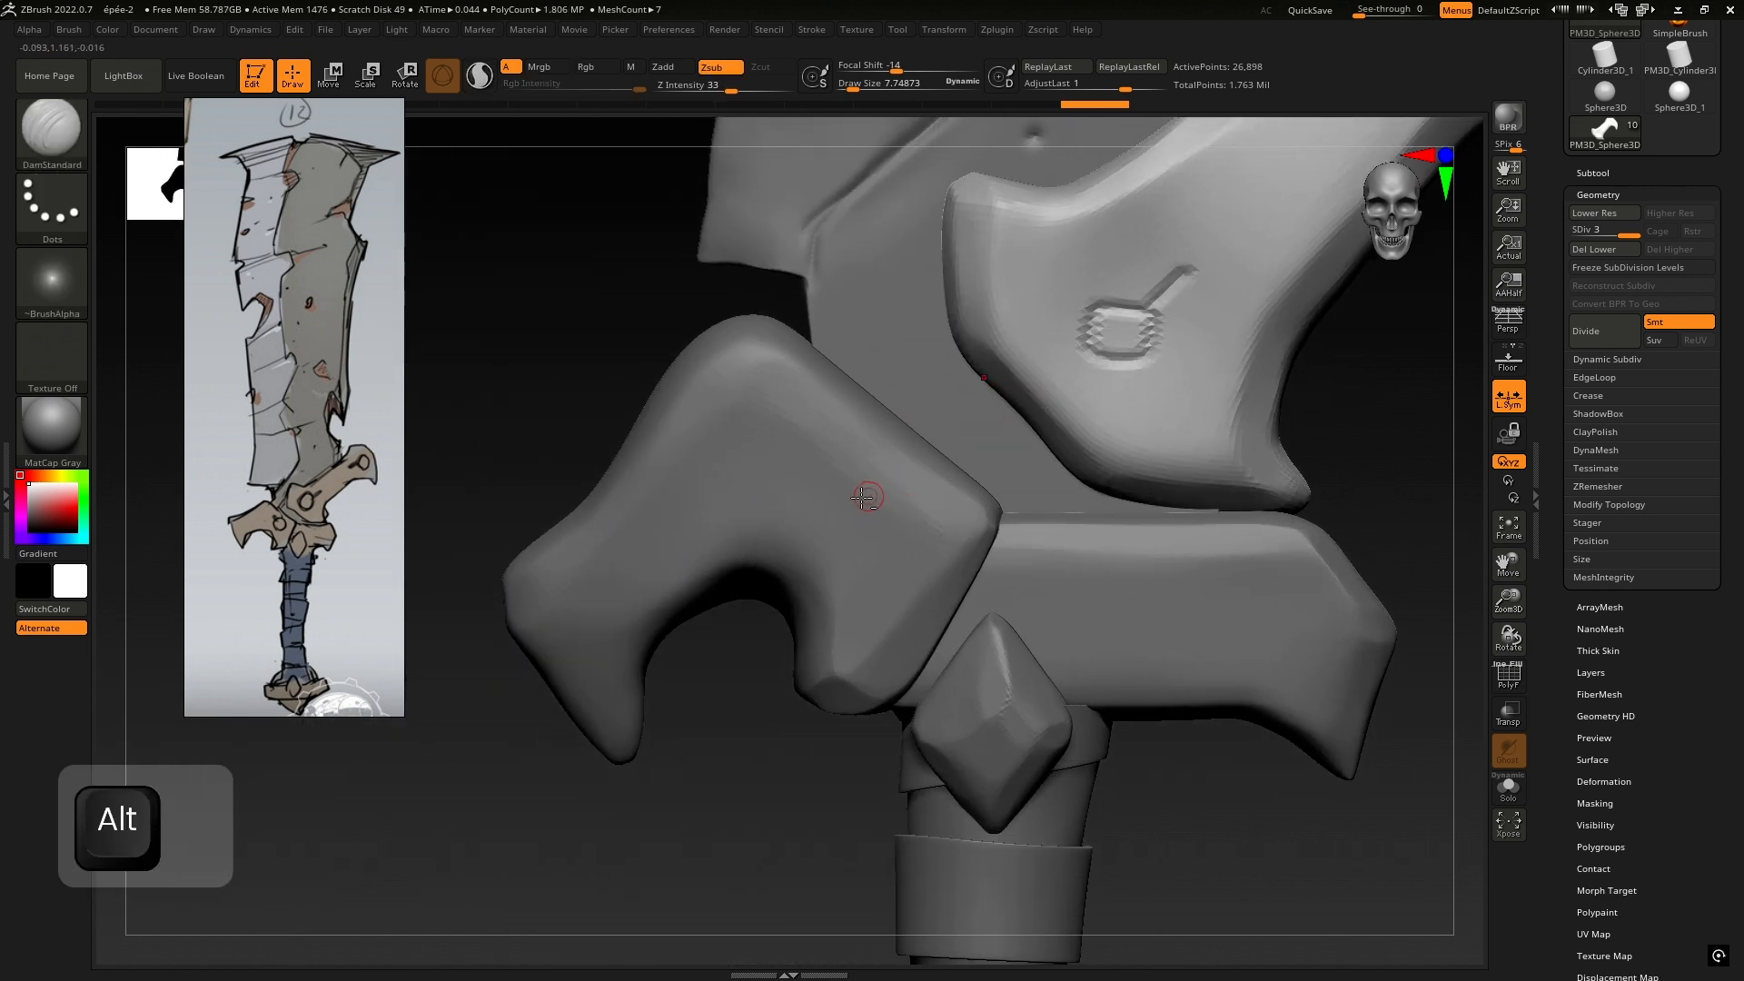
{"action": "left_click", "coordinate": [743, 507], "text": "alt"}
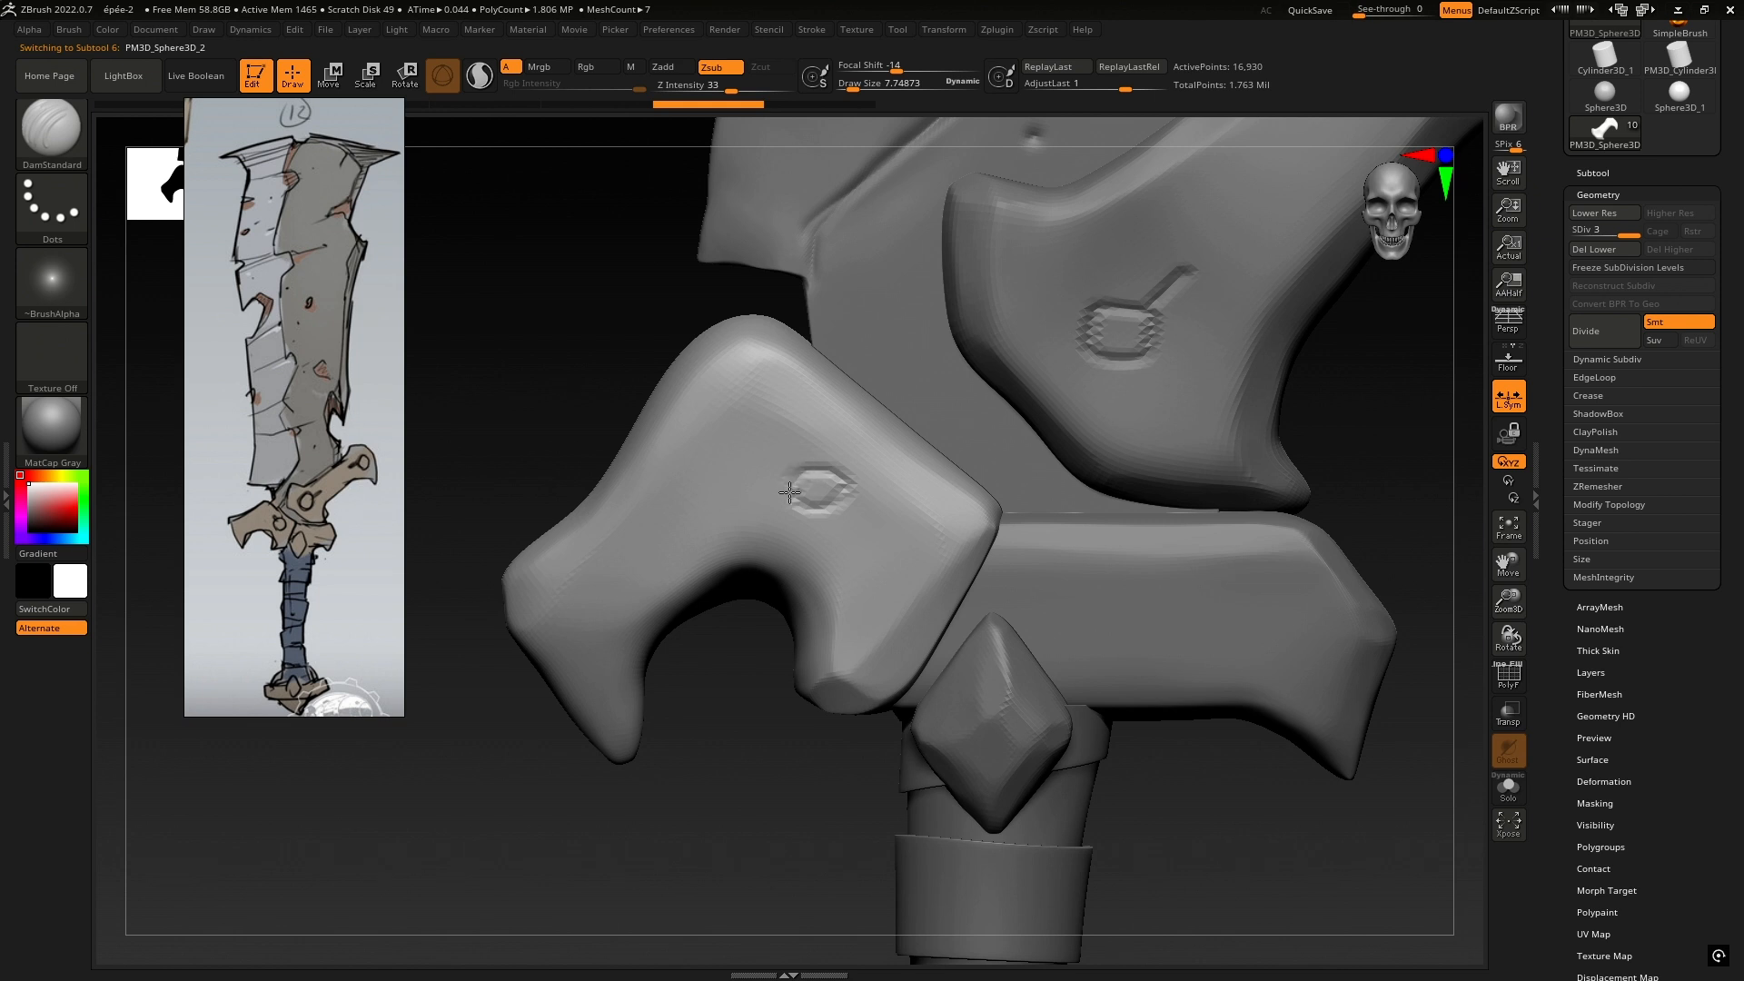
{"action": "mouse_move", "coordinate": [788, 496]}
{"action": "left_mouse_down"}
{"action": "mouse_move", "coordinate": [795, 471]}
{"action": "mouse_move", "coordinate": [878, 460]}
{"action": "left_mouse_up"}
Polish the smaller horn's hooked end with the hPolish brush at a draw size of about 32.7
{"action": "mouse_move", "coordinate": [707, 619]}
{"action": "left_mouse_down"}
{"action": "mouse_move", "coordinate": [728, 510]}
{"action": "mouse_move", "coordinate": [624, 688]}
{"action": "left_mouse_up"}
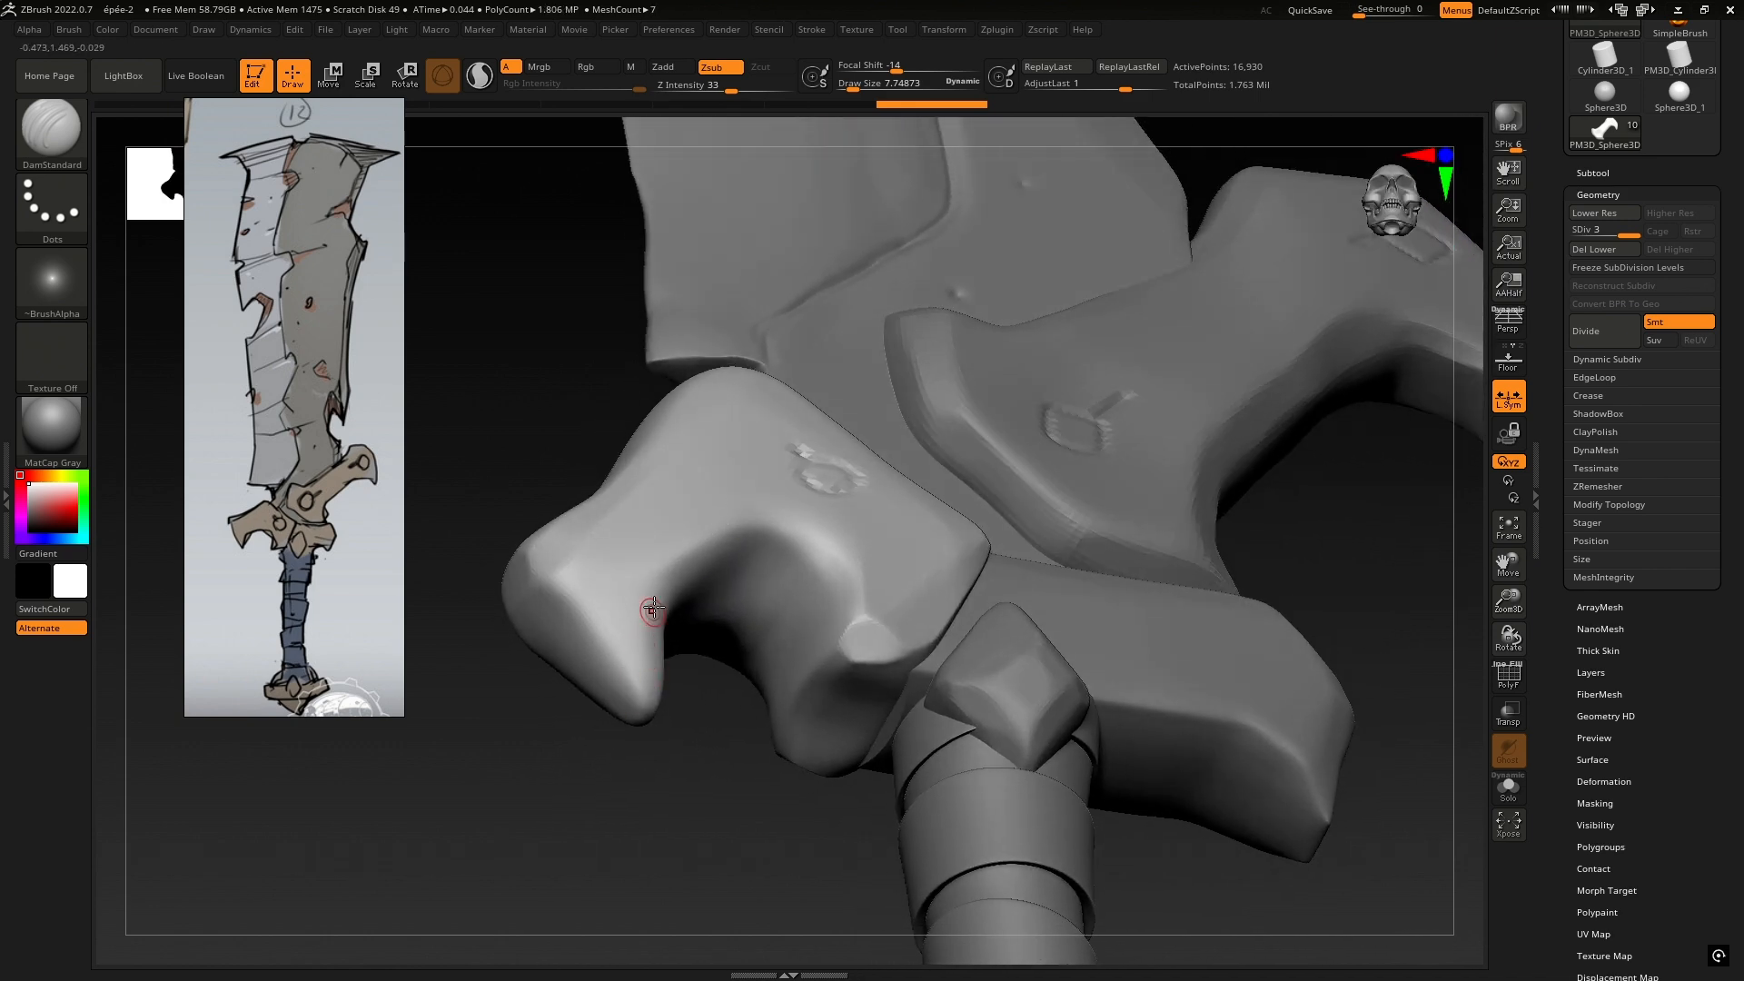
{"action": "key", "text": "b"}
{"action": "key", "text": "h"}
{"action": "key", "text": "p"}
{"action": "key", "text": "space"}
{"action": "left_click_drag", "start_coordinate": [712, 533], "coordinate": [707, 533]}
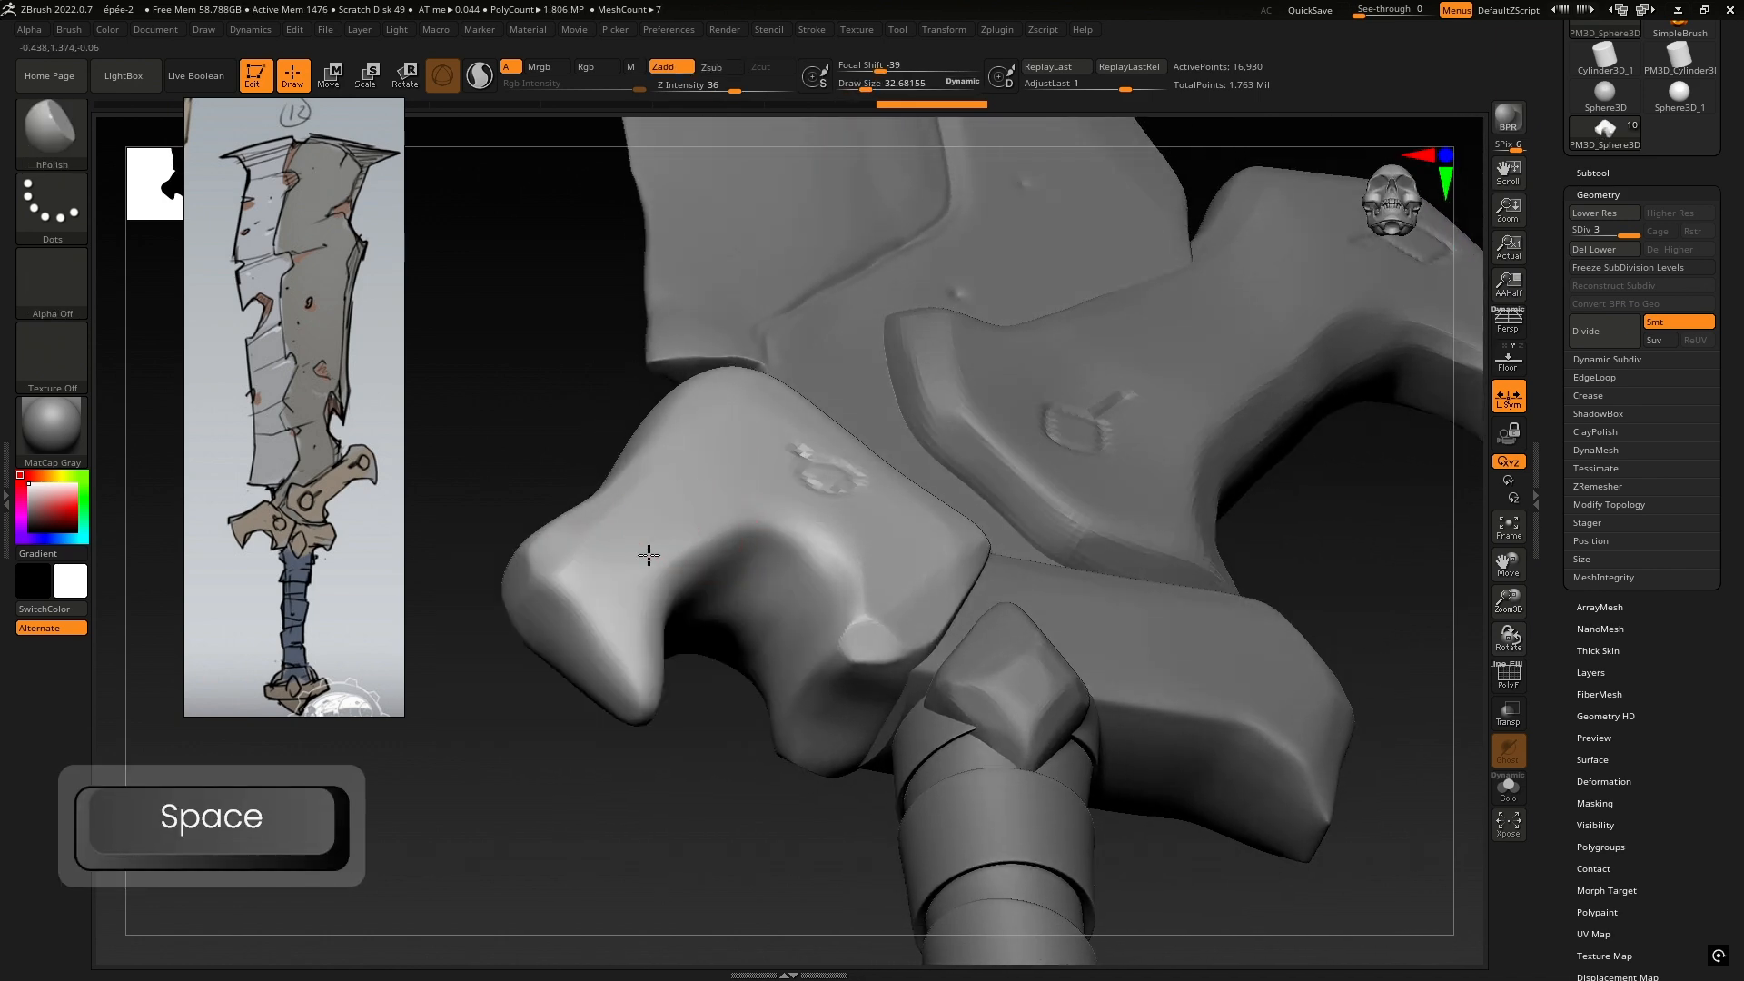
{"action": "mouse_move", "coordinate": [646, 552]}
{"action": "right_mouse_down"}
{"action": "mouse_move", "coordinate": [709, 519]}
{"action": "mouse_move", "coordinate": [705, 584]}
{"action": "mouse_move", "coordinate": [672, 533]}
{"action": "right_mouse_up"}
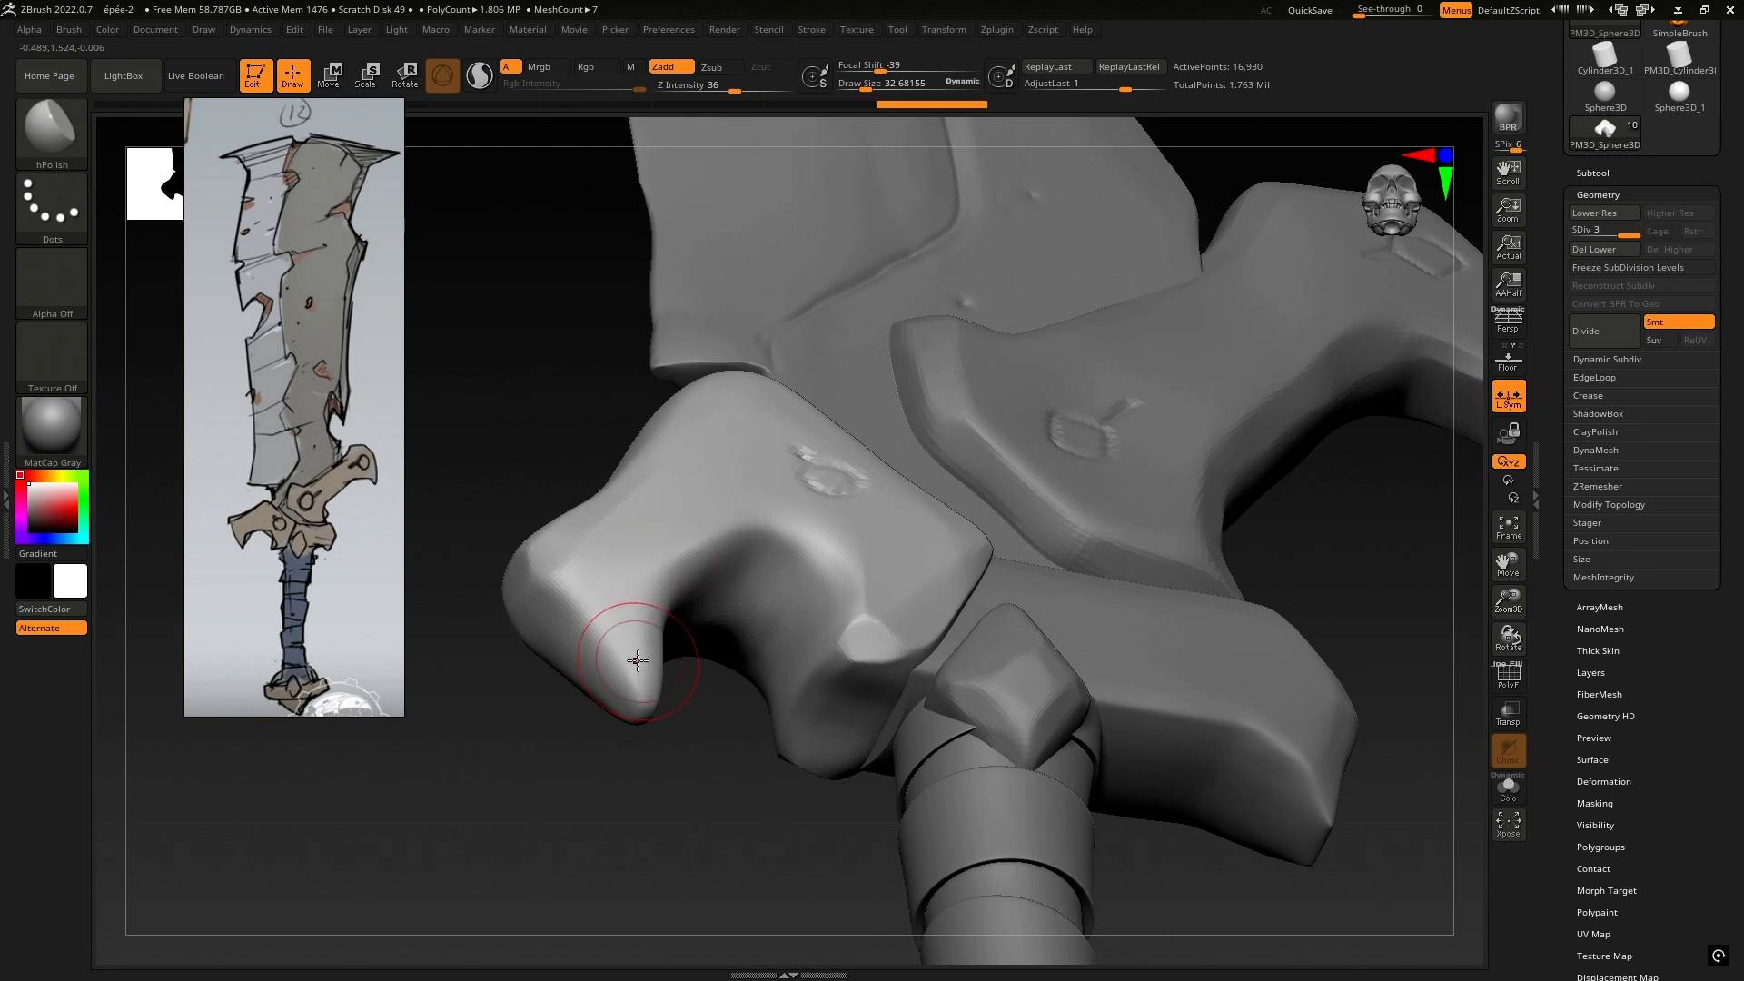
{"action": "right_click_drag", "start_coordinate": [635, 662], "coordinate": [693, 506]}
Activate sculpting symmetry on the Z axis for the smaller guard horn
{"action": "key", "text": "x"}
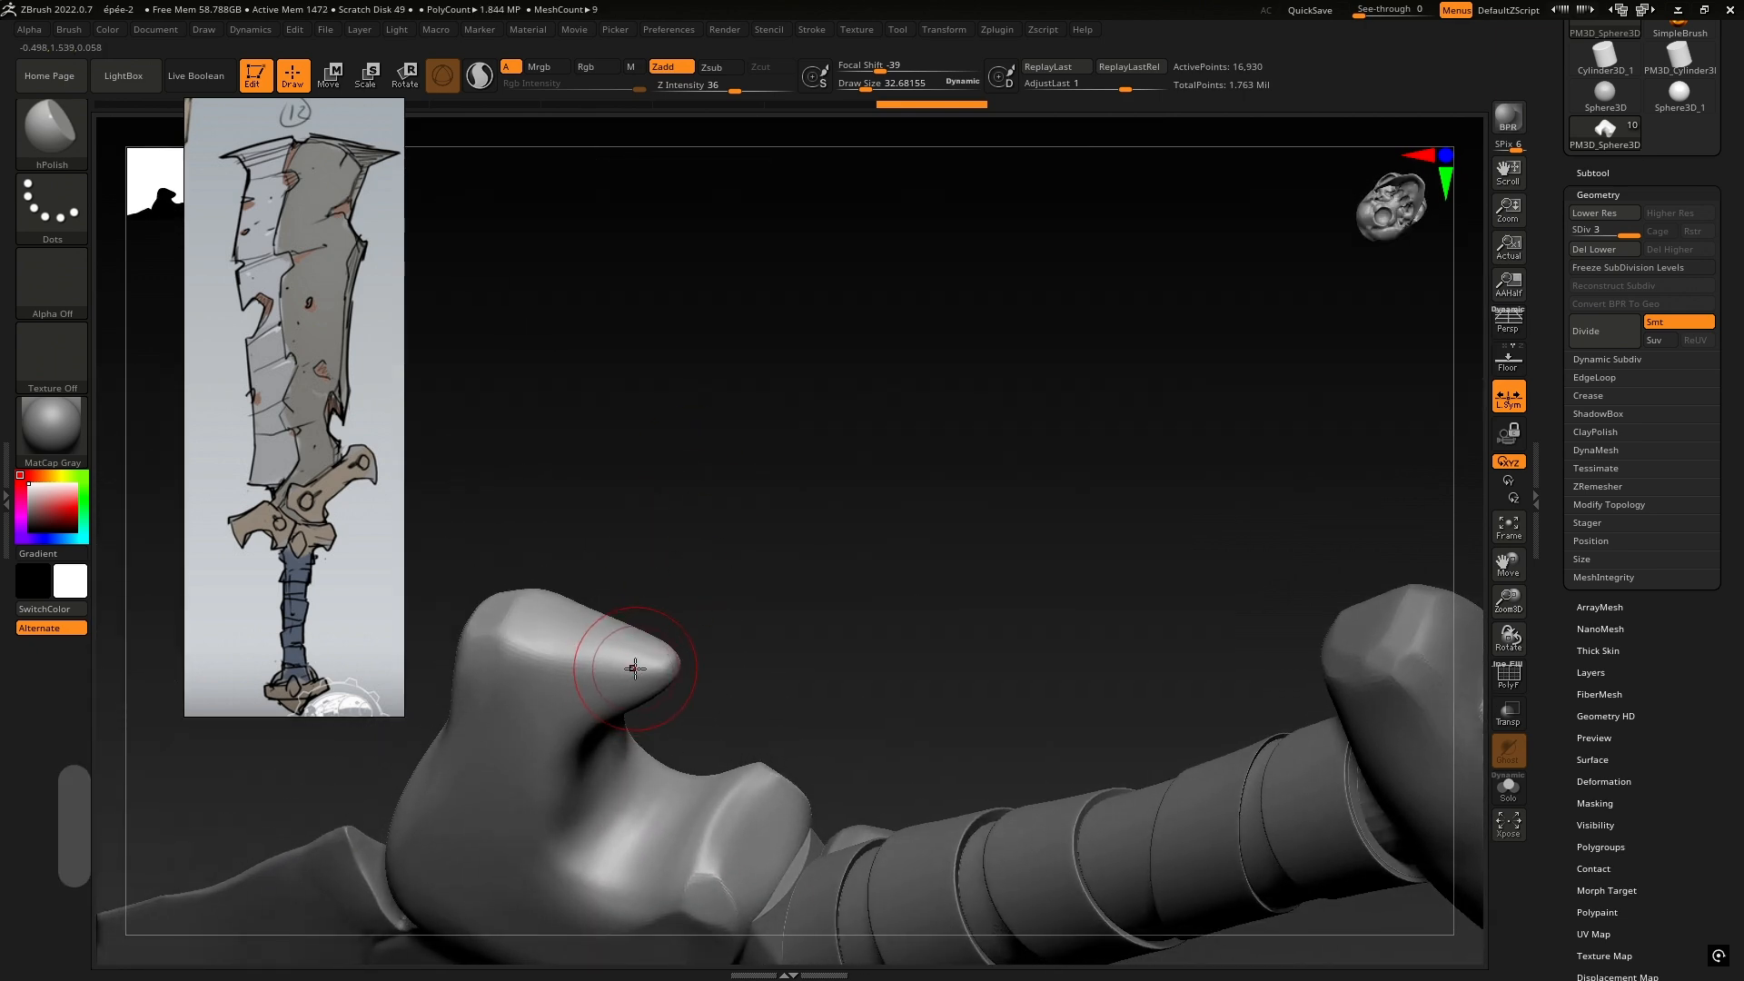
{"action": "right_click_drag", "start_coordinate": [623, 663], "coordinate": [1273, 408], "text": "alt"}
{"action": "mouse_move", "coordinate": [1154, 400]}
{"action": "right_mouse_down"}
{"action": "mouse_move", "coordinate": [899, 451]}
{"action": "mouse_move", "coordinate": [845, 521]}
{"action": "right_mouse_up"}
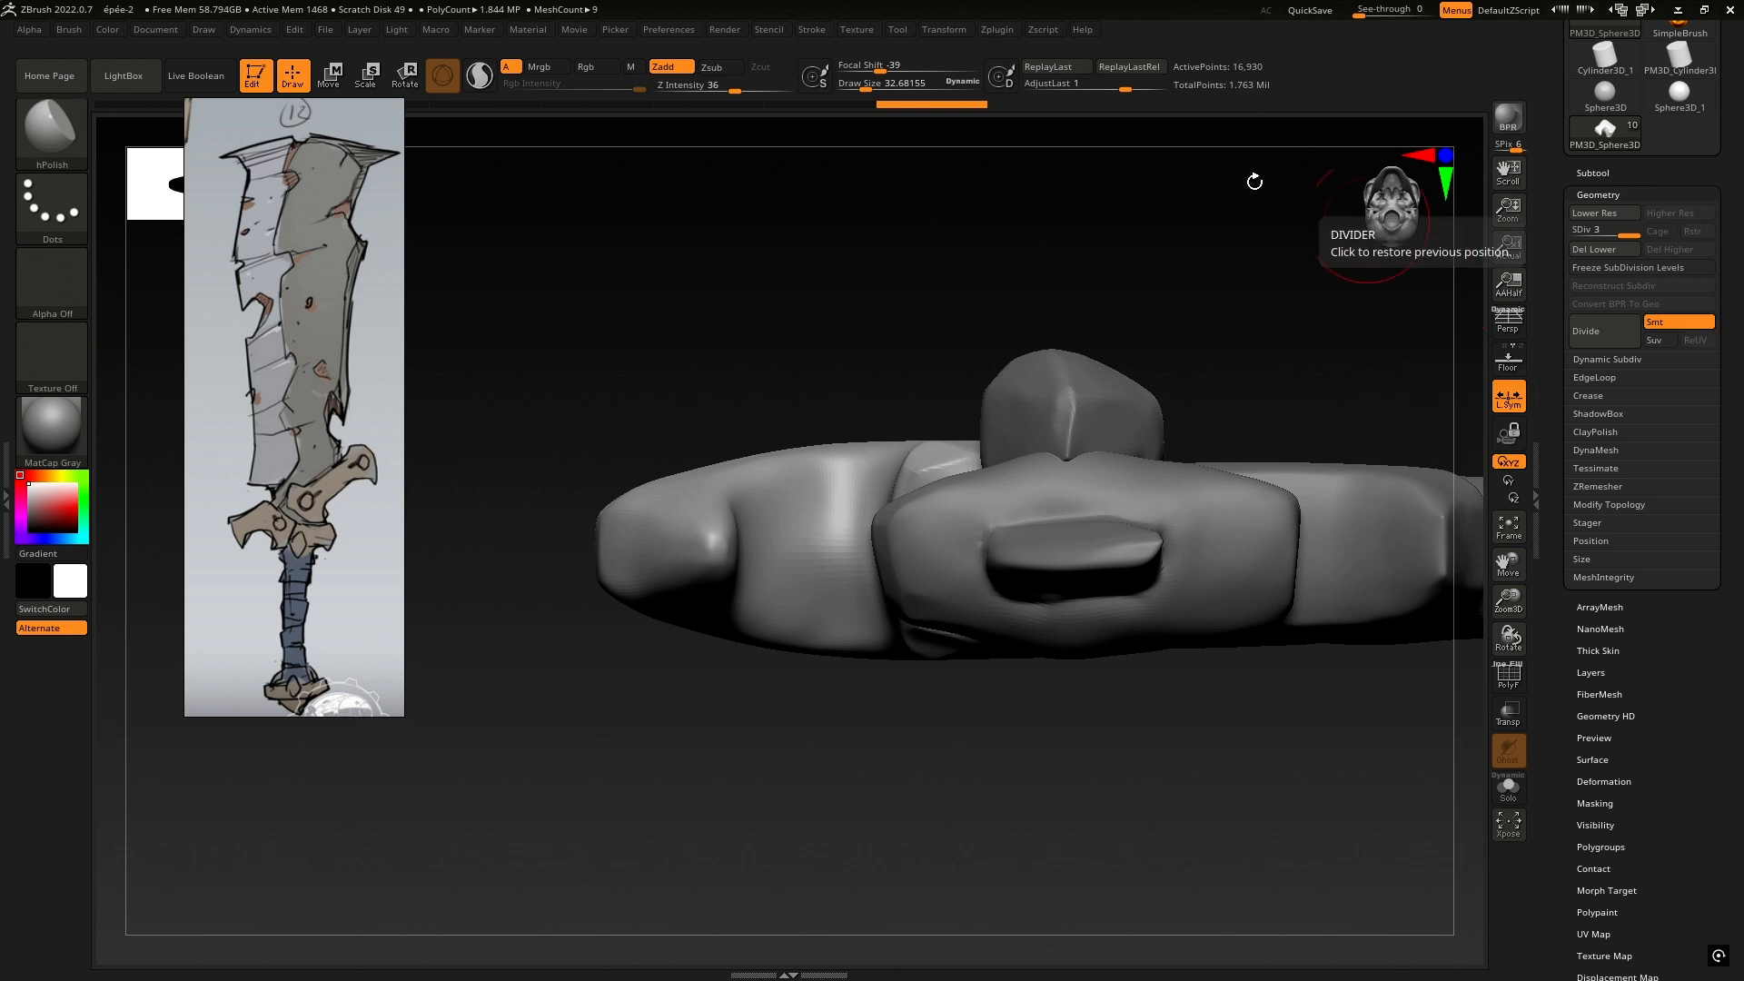
{"action": "left_click", "coordinate": [903, 29]}
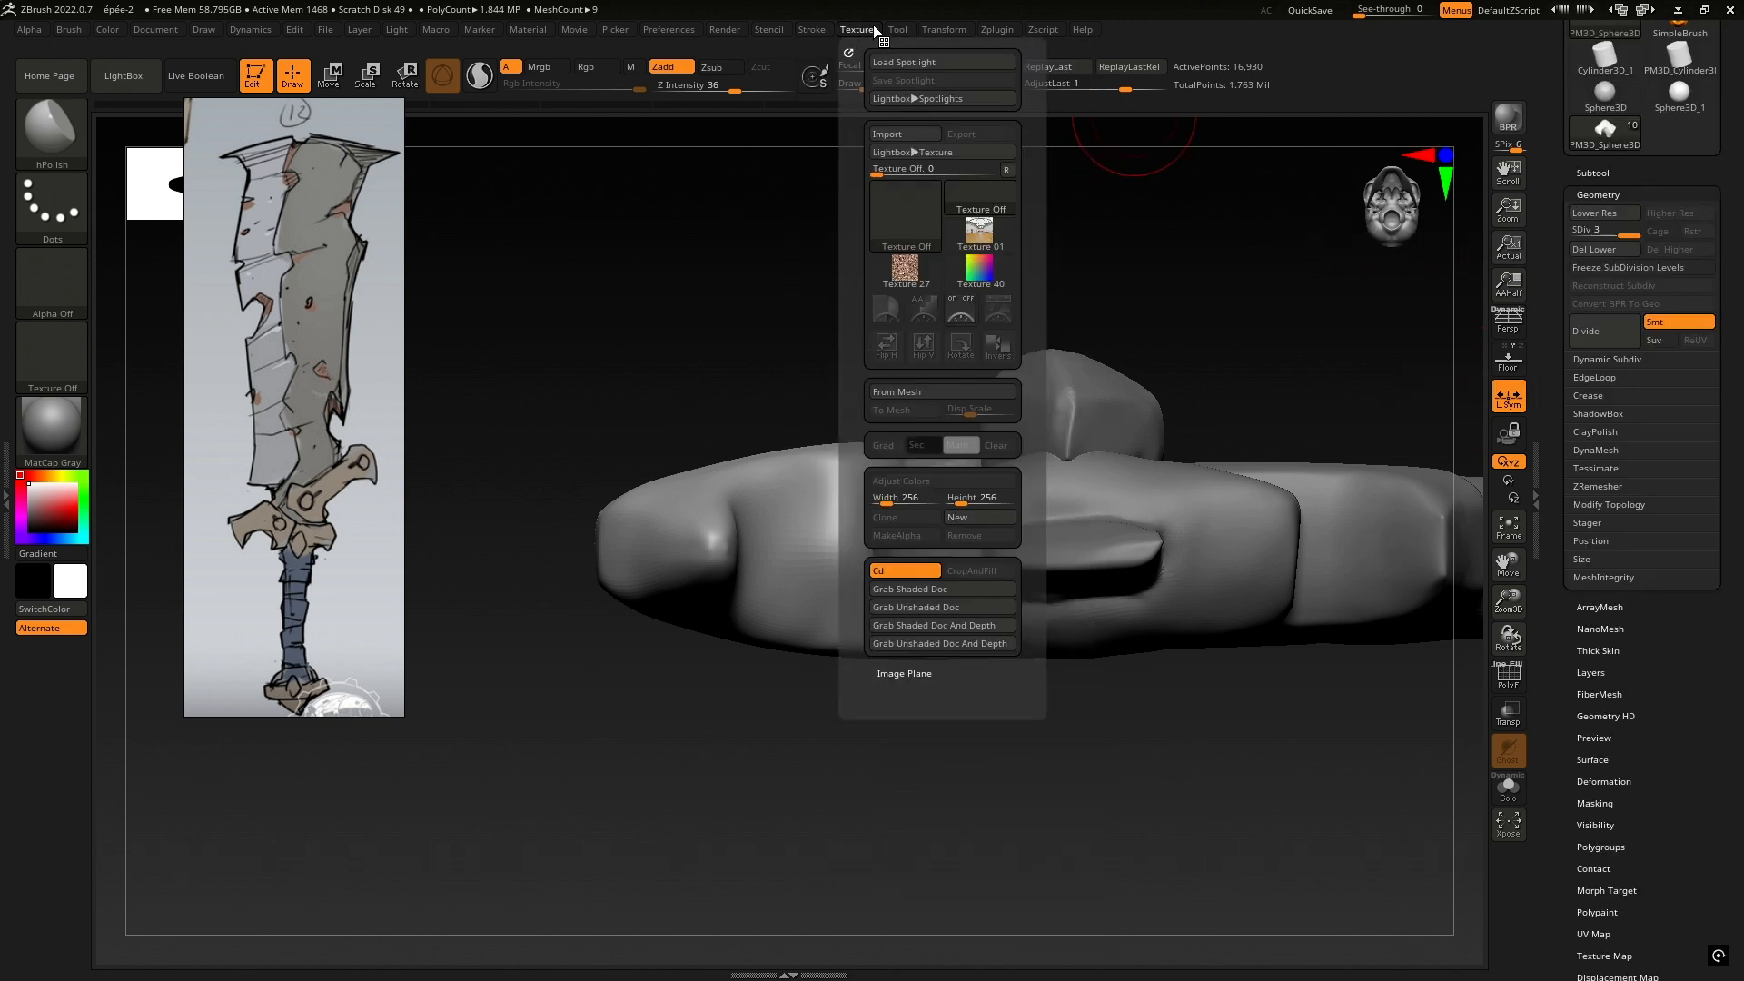
{"action": "mouse_move", "coordinate": [892, 25]}
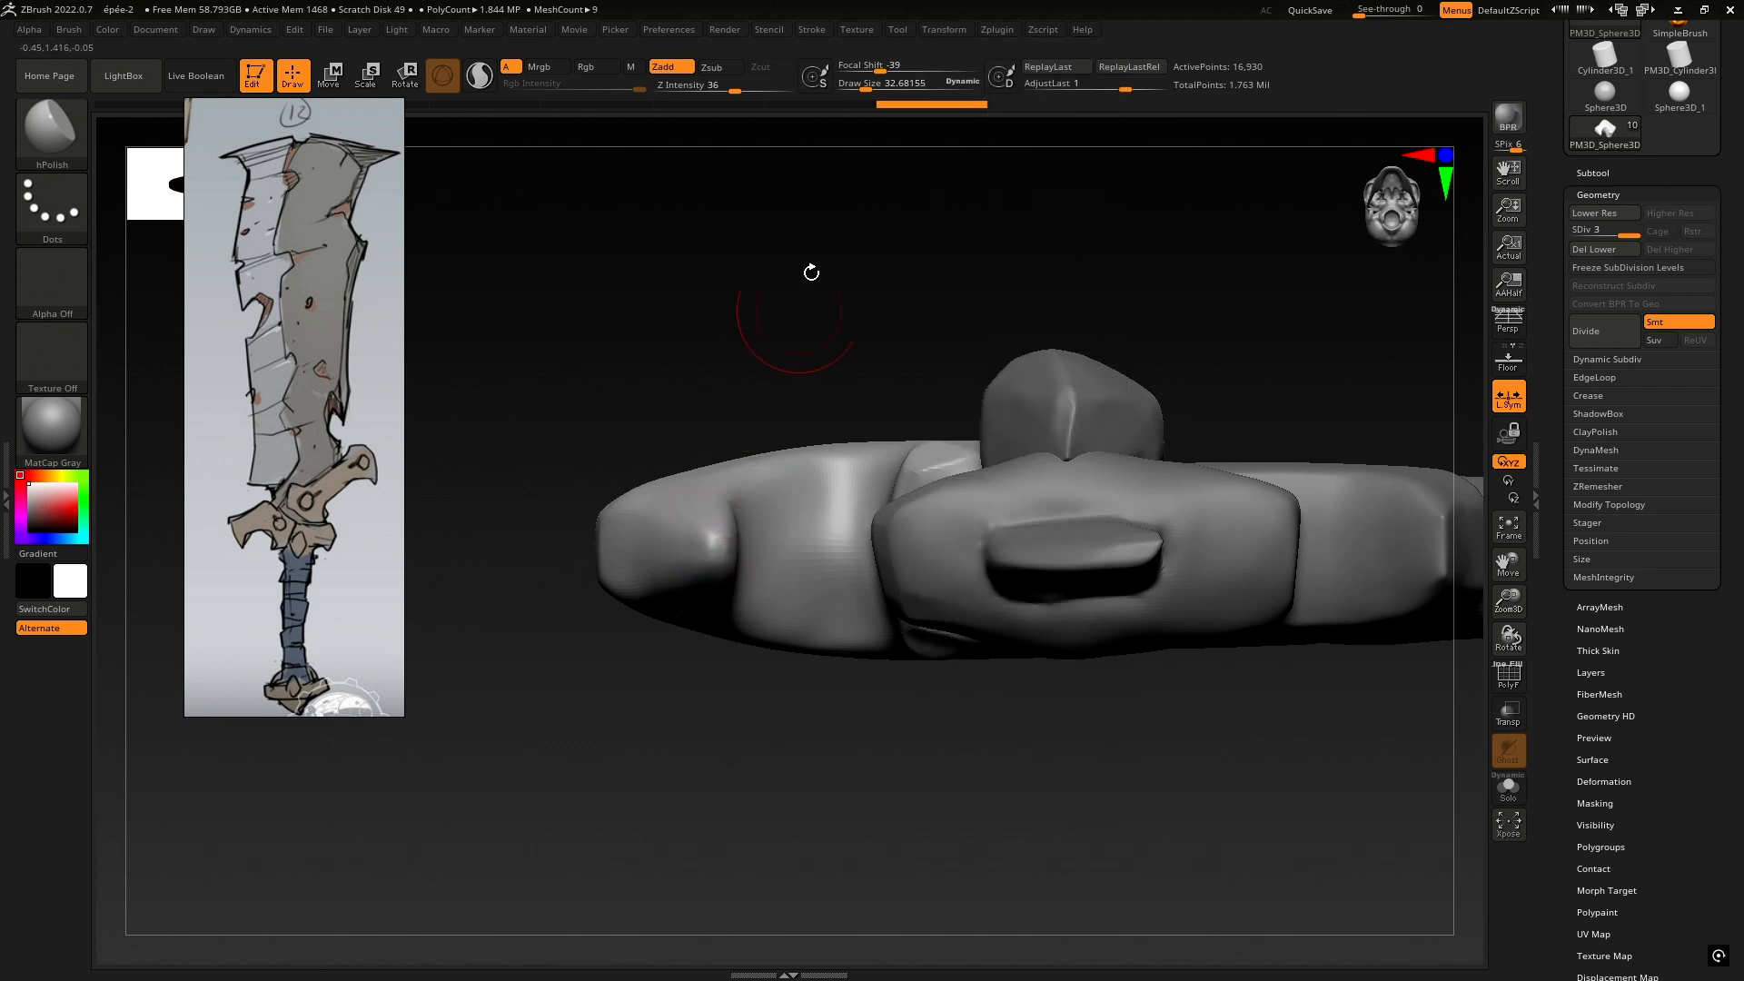
{"action": "mouse_move", "coordinate": [805, 34]}
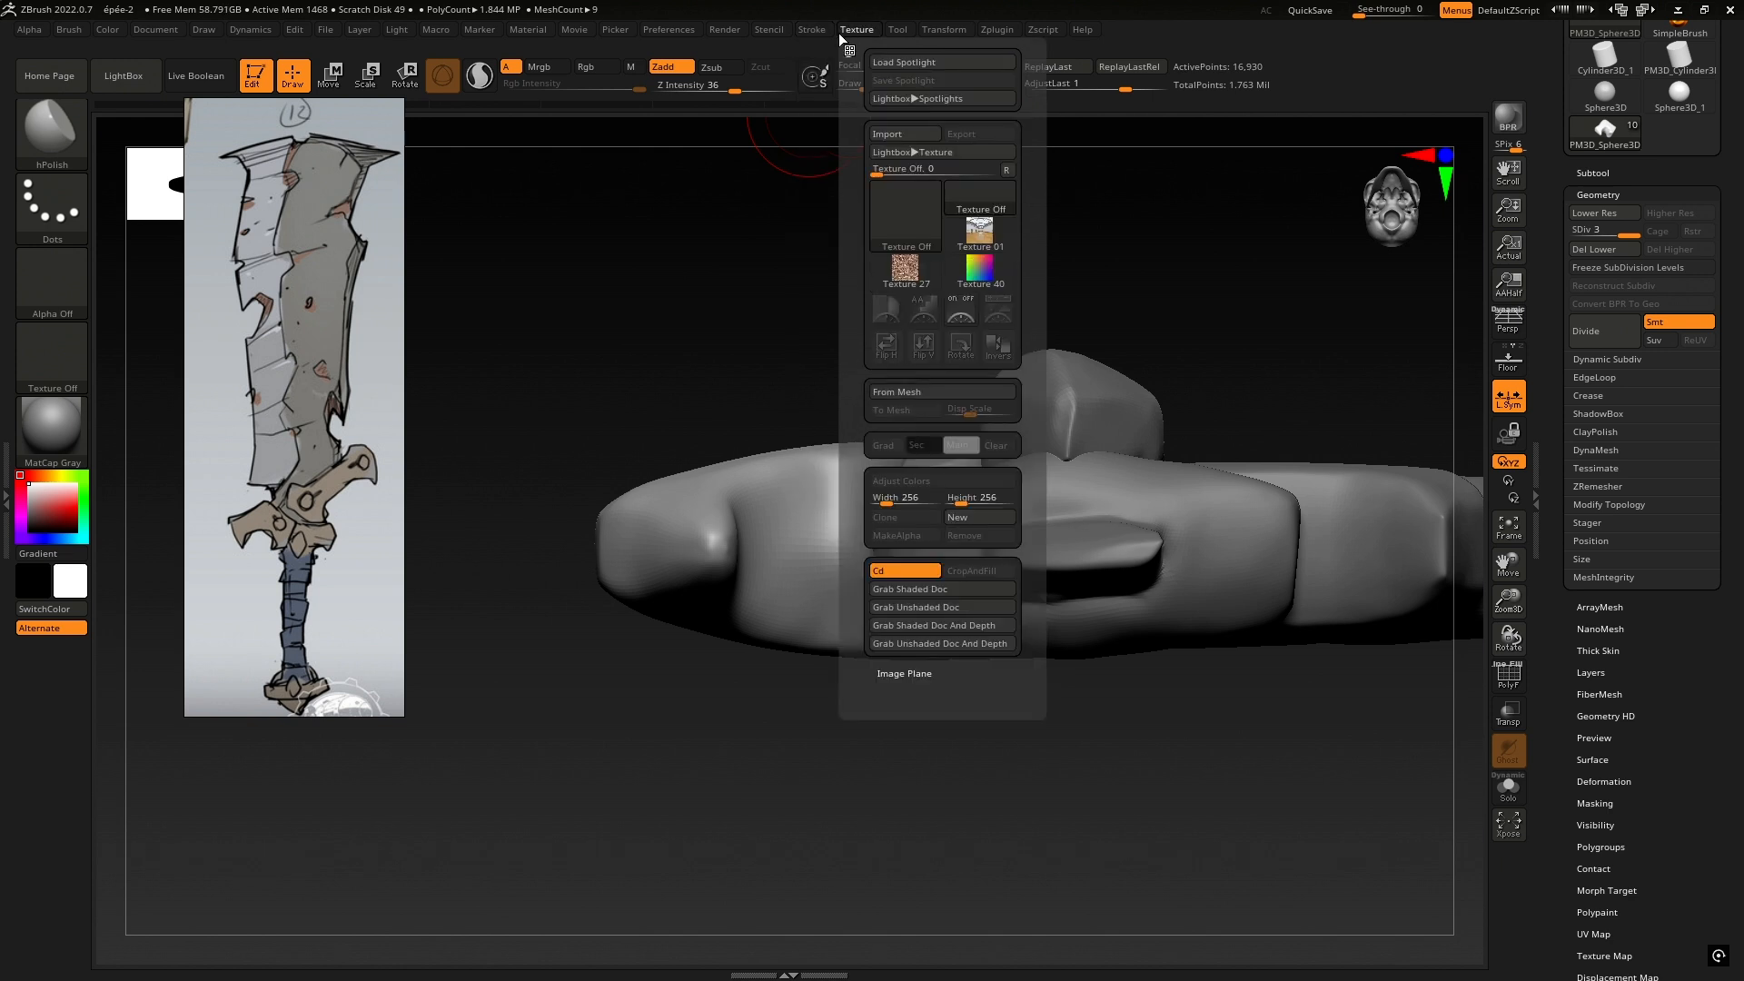
{"action": "left_click", "coordinate": [908, 29]}
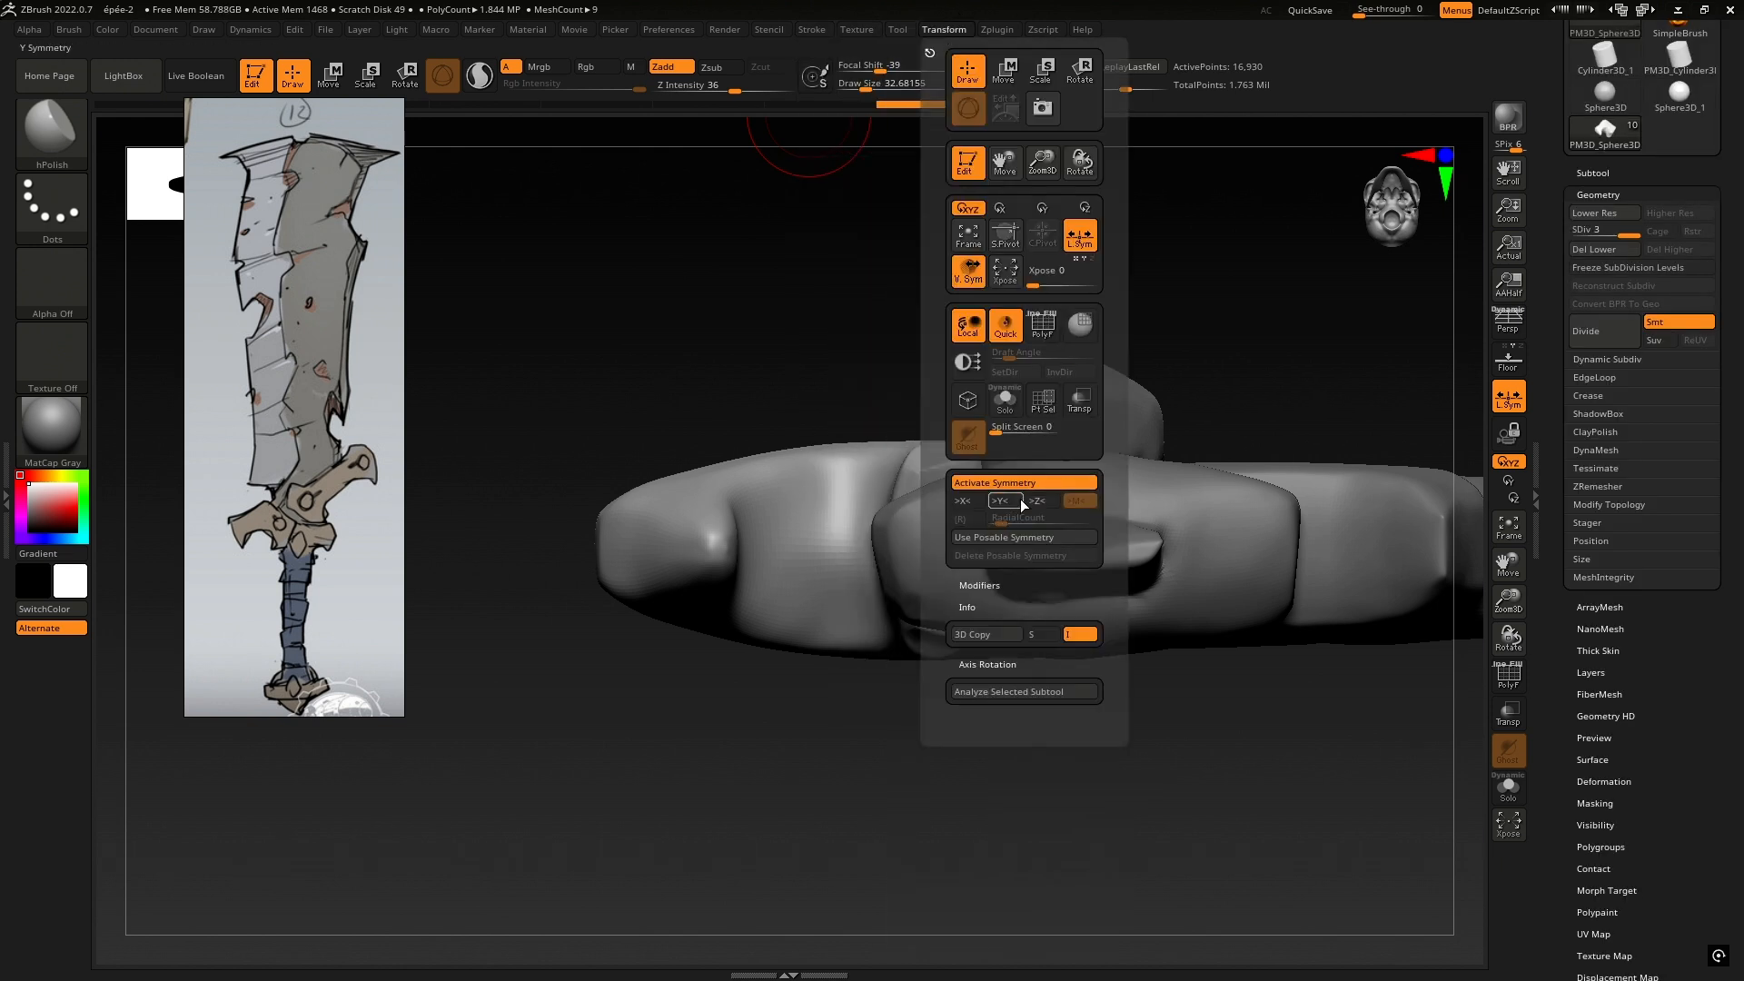
{"action": "left_click", "coordinate": [1043, 503]}
Flatten the end of the smaller horn's hook into a clean facet with hPolish at a draw size of about 28
{"action": "right_click_drag", "start_coordinate": [693, 550], "coordinate": [718, 495]}
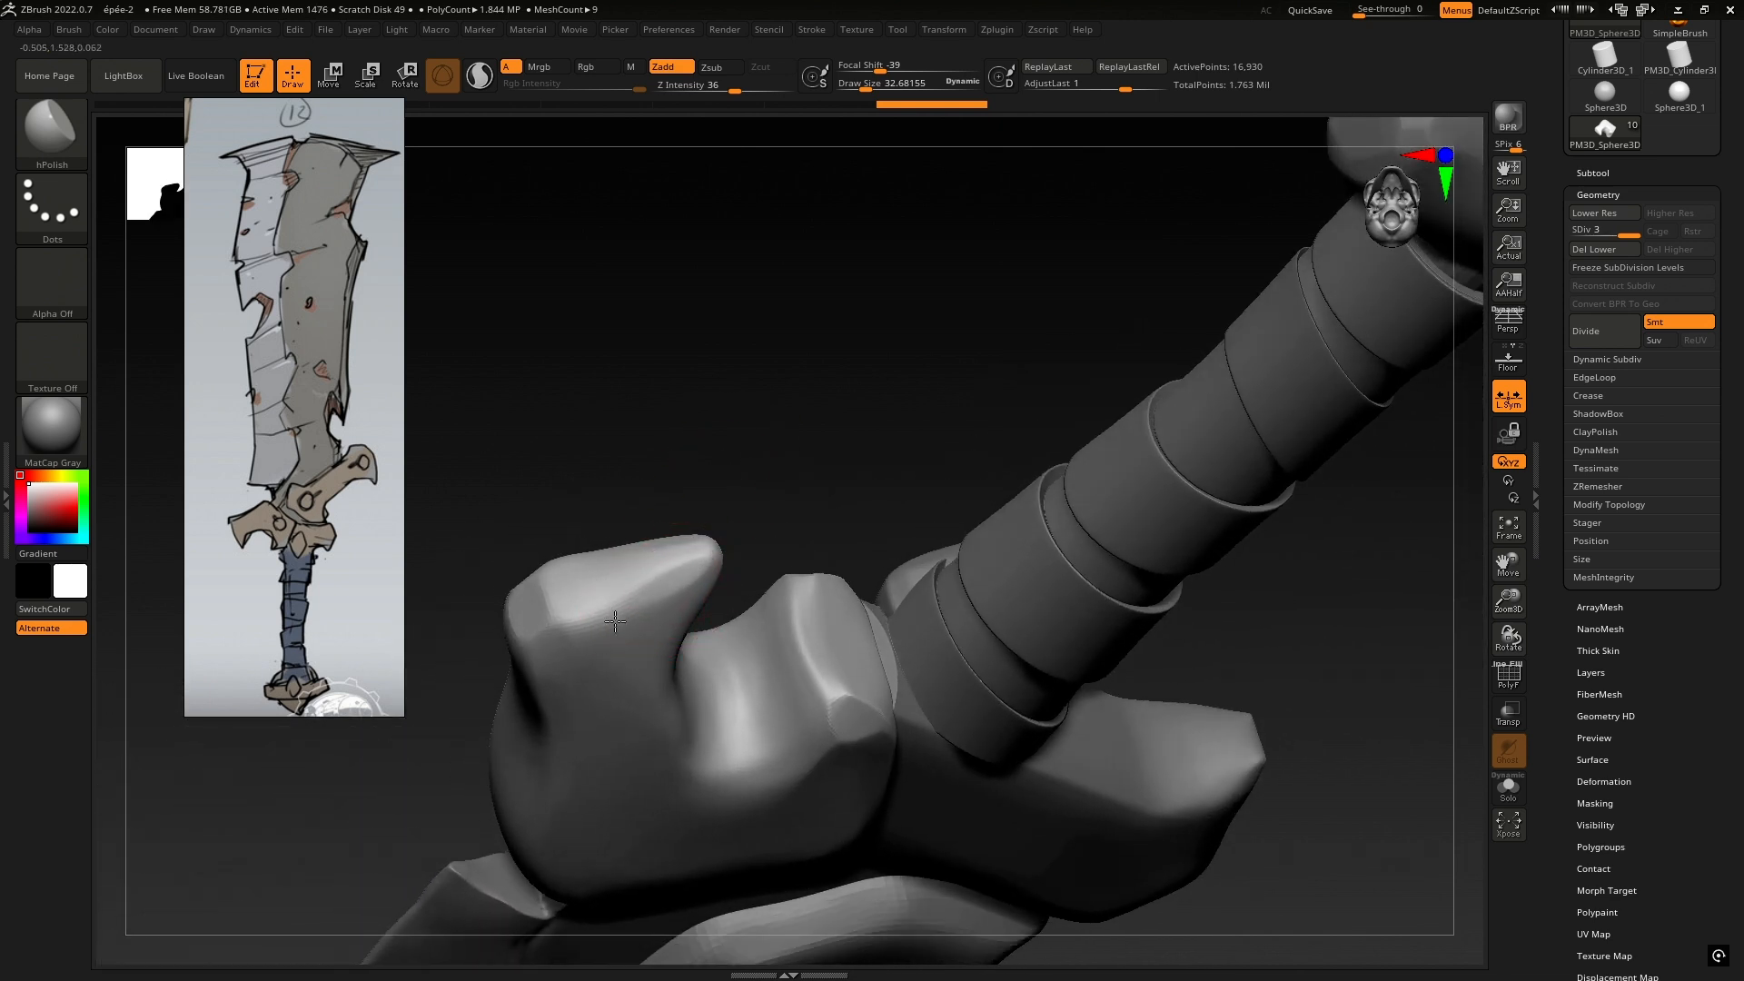
{"action": "key", "text": "space"}
{"action": "mouse_move", "coordinate": [577, 640]}
{"action": "left_mouse_down"}
{"action": "mouse_move", "coordinate": [665, 594]}
{"action": "mouse_move", "coordinate": [631, 624]}
{"action": "mouse_move", "coordinate": [664, 583]}
{"action": "left_mouse_up"}
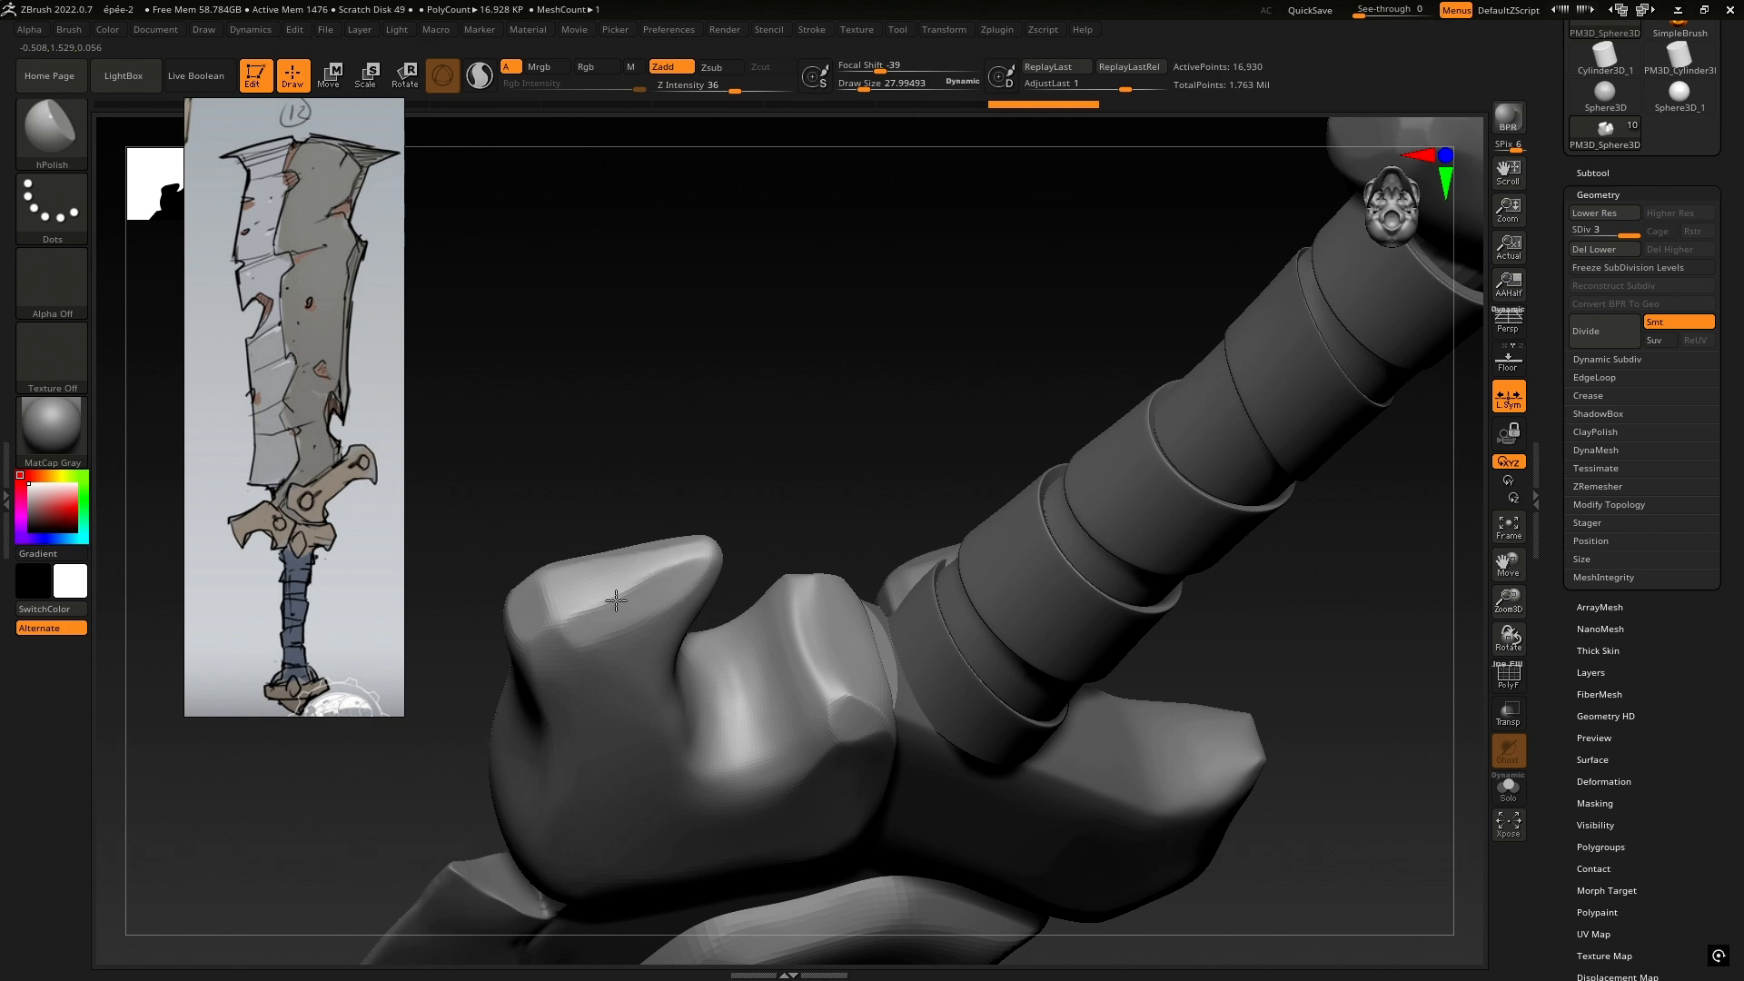
{"action": "mouse_move", "coordinate": [608, 646]}
{"action": "right_mouse_down"}
{"action": "mouse_move", "coordinate": [634, 602]}
{"action": "mouse_move", "coordinate": [678, 623]}
{"action": "mouse_move", "coordinate": [683, 558]}
{"action": "right_mouse_up"}
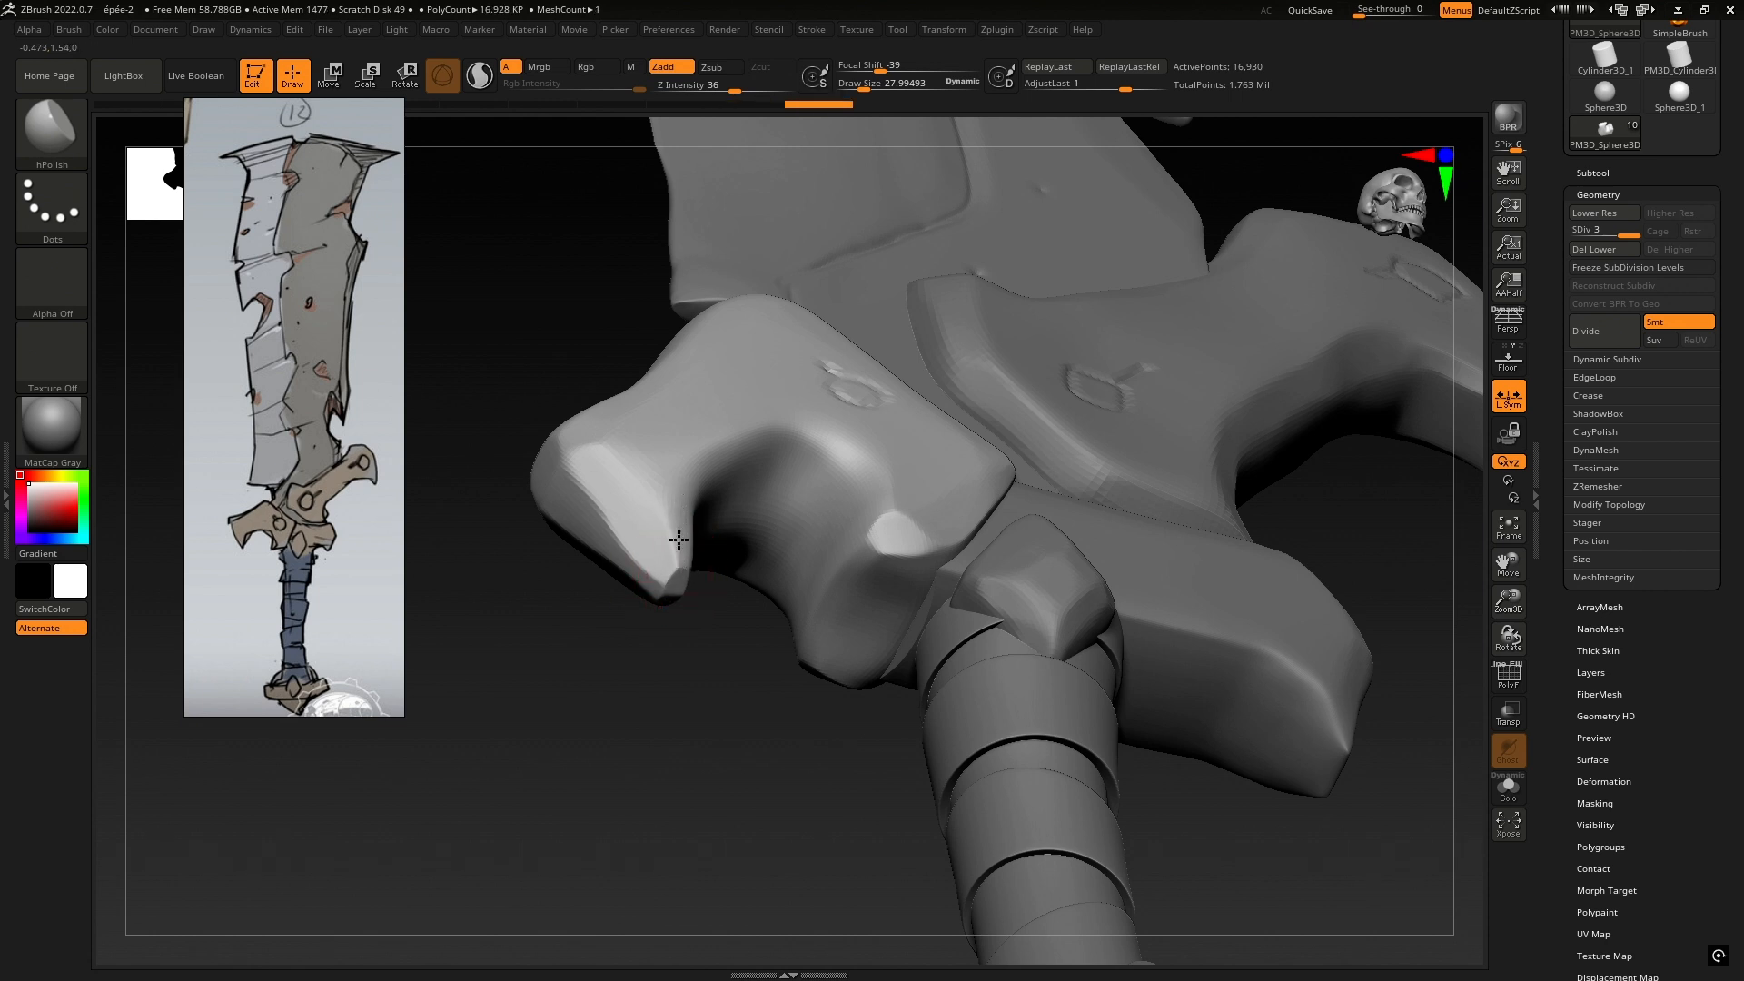
{"action": "mouse_move", "coordinate": [678, 540]}
{"action": "right_mouse_down"}
{"action": "mouse_move", "coordinate": [612, 526]}
{"action": "mouse_move", "coordinate": [591, 417]}
{"action": "right_mouse_up"}
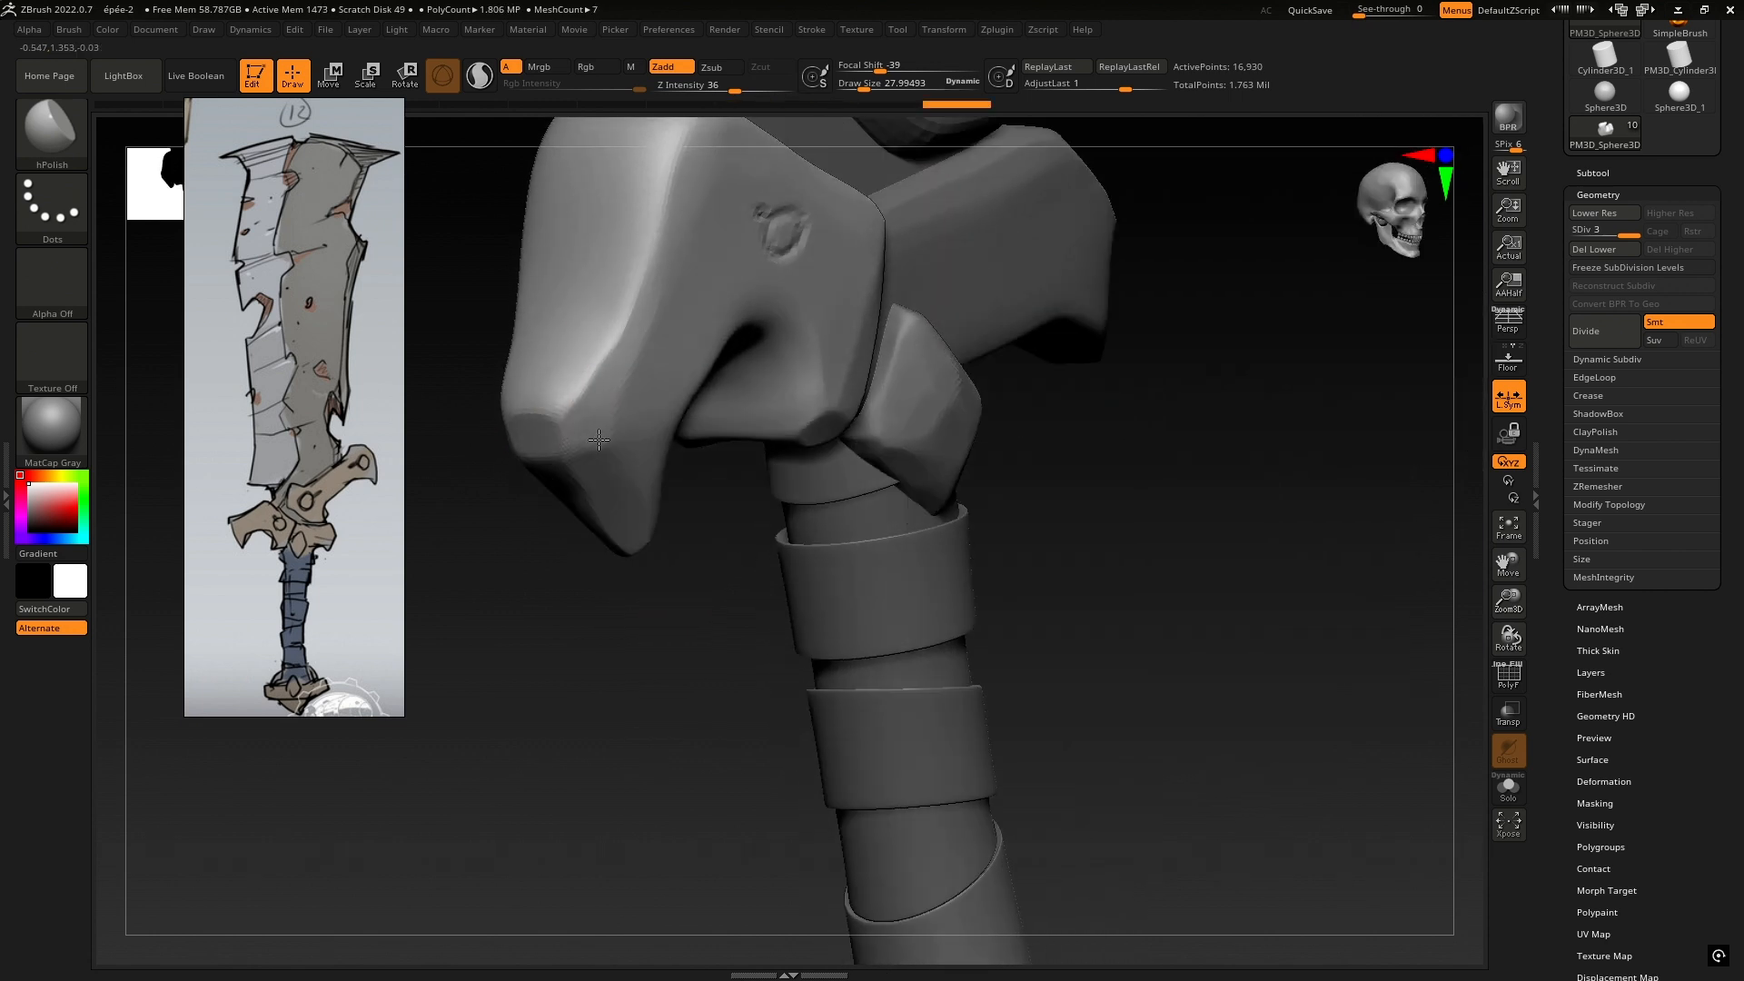
Sharpen the hook's outer corner and the ridge above it with hPolish at a draw size of about 17.9
{"action": "key", "text": "space"}
{"action": "left_click_drag", "start_coordinate": [624, 369], "coordinate": [614, 365]}
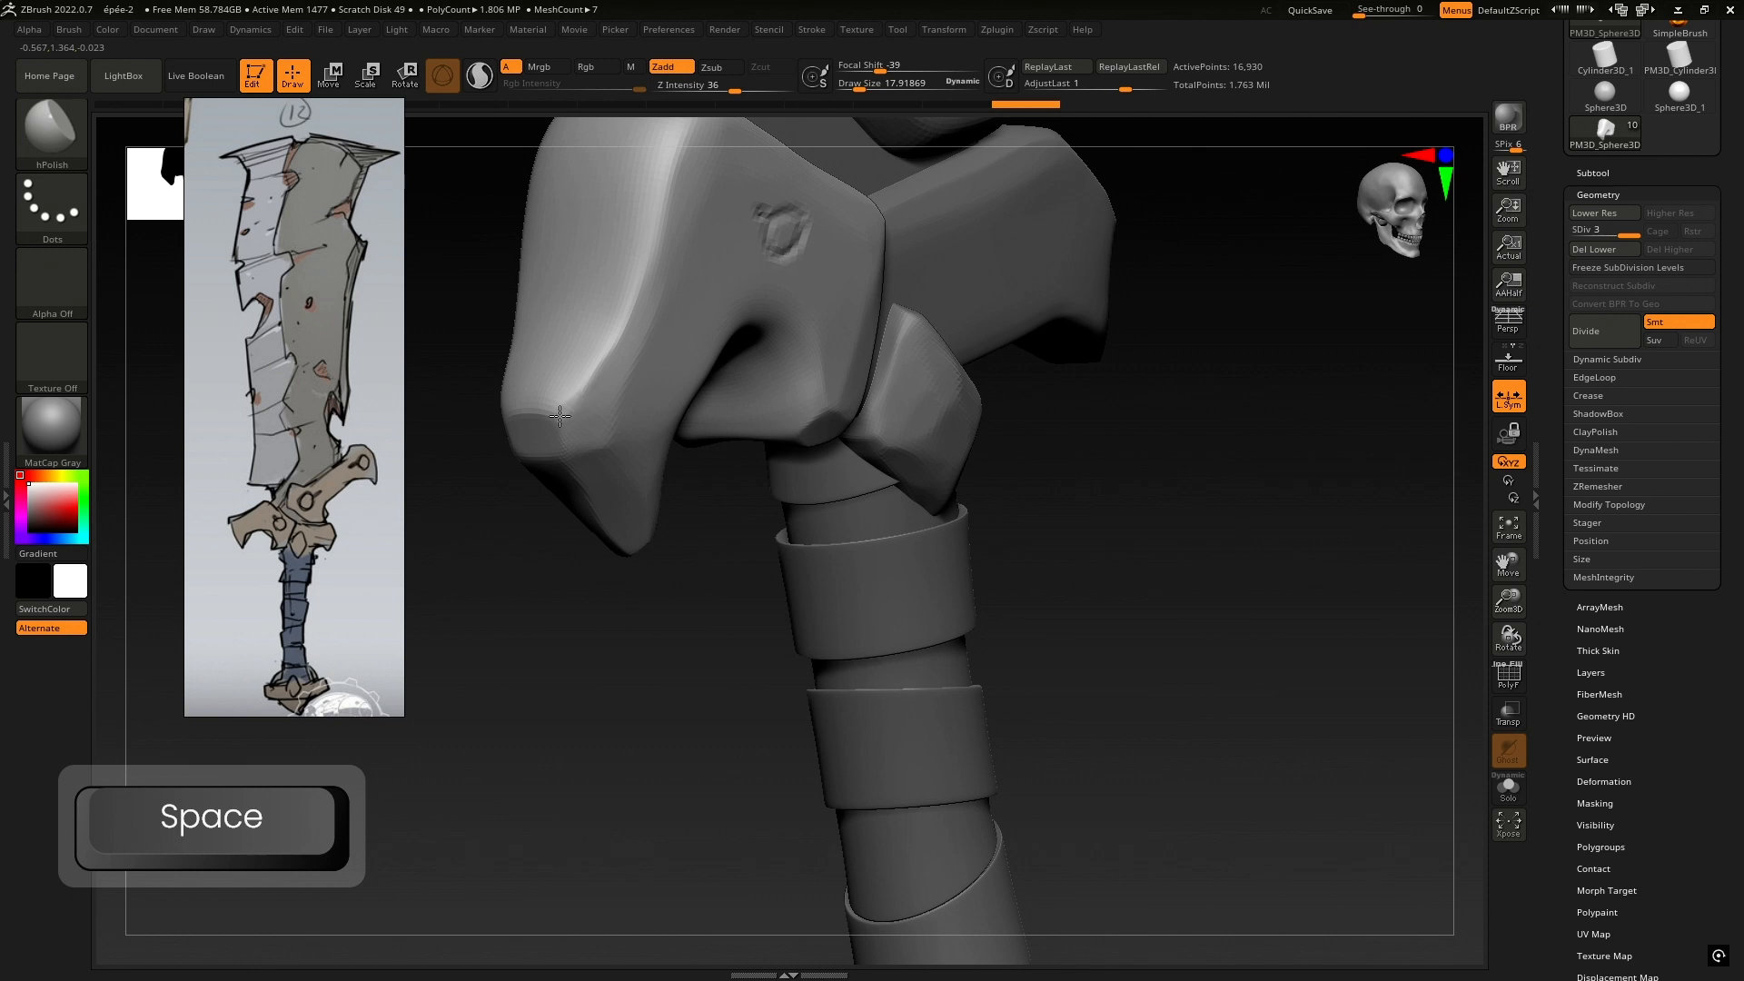
{"action": "right_click_drag", "start_coordinate": [645, 276], "coordinate": [589, 359], "text": "alt"}
Bevel the hook's pointed tip with hPolish at a draw size of about 30.3, undoing the last stroke
{"action": "key", "text": "space"}
{"action": "left_click_drag", "start_coordinate": [678, 686], "coordinate": [671, 669]}
{"action": "right_click_drag", "start_coordinate": [691, 611], "coordinate": [805, 417], "text": "alt"}
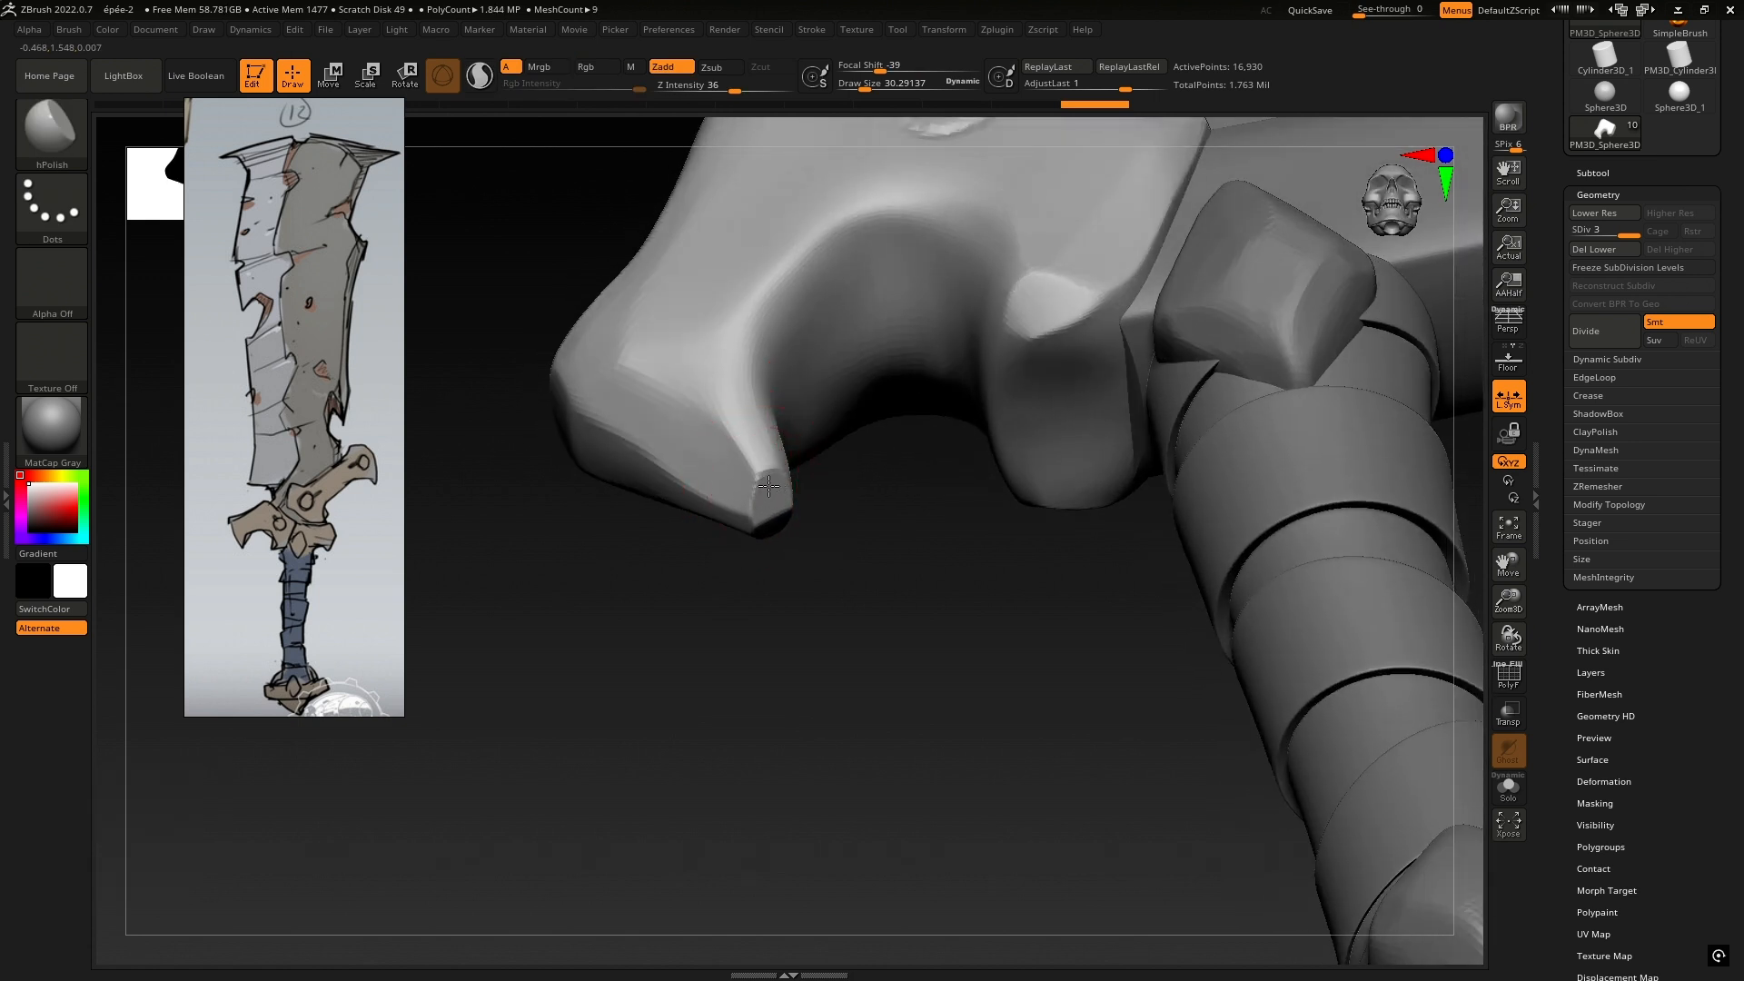
{"action": "left_click_drag", "start_coordinate": [769, 486], "coordinate": [743, 418]}
{"action": "key", "text": "ctrl+z"}
{"action": "left_click_drag", "start_coordinate": [825, 482], "coordinate": [821, 527]}
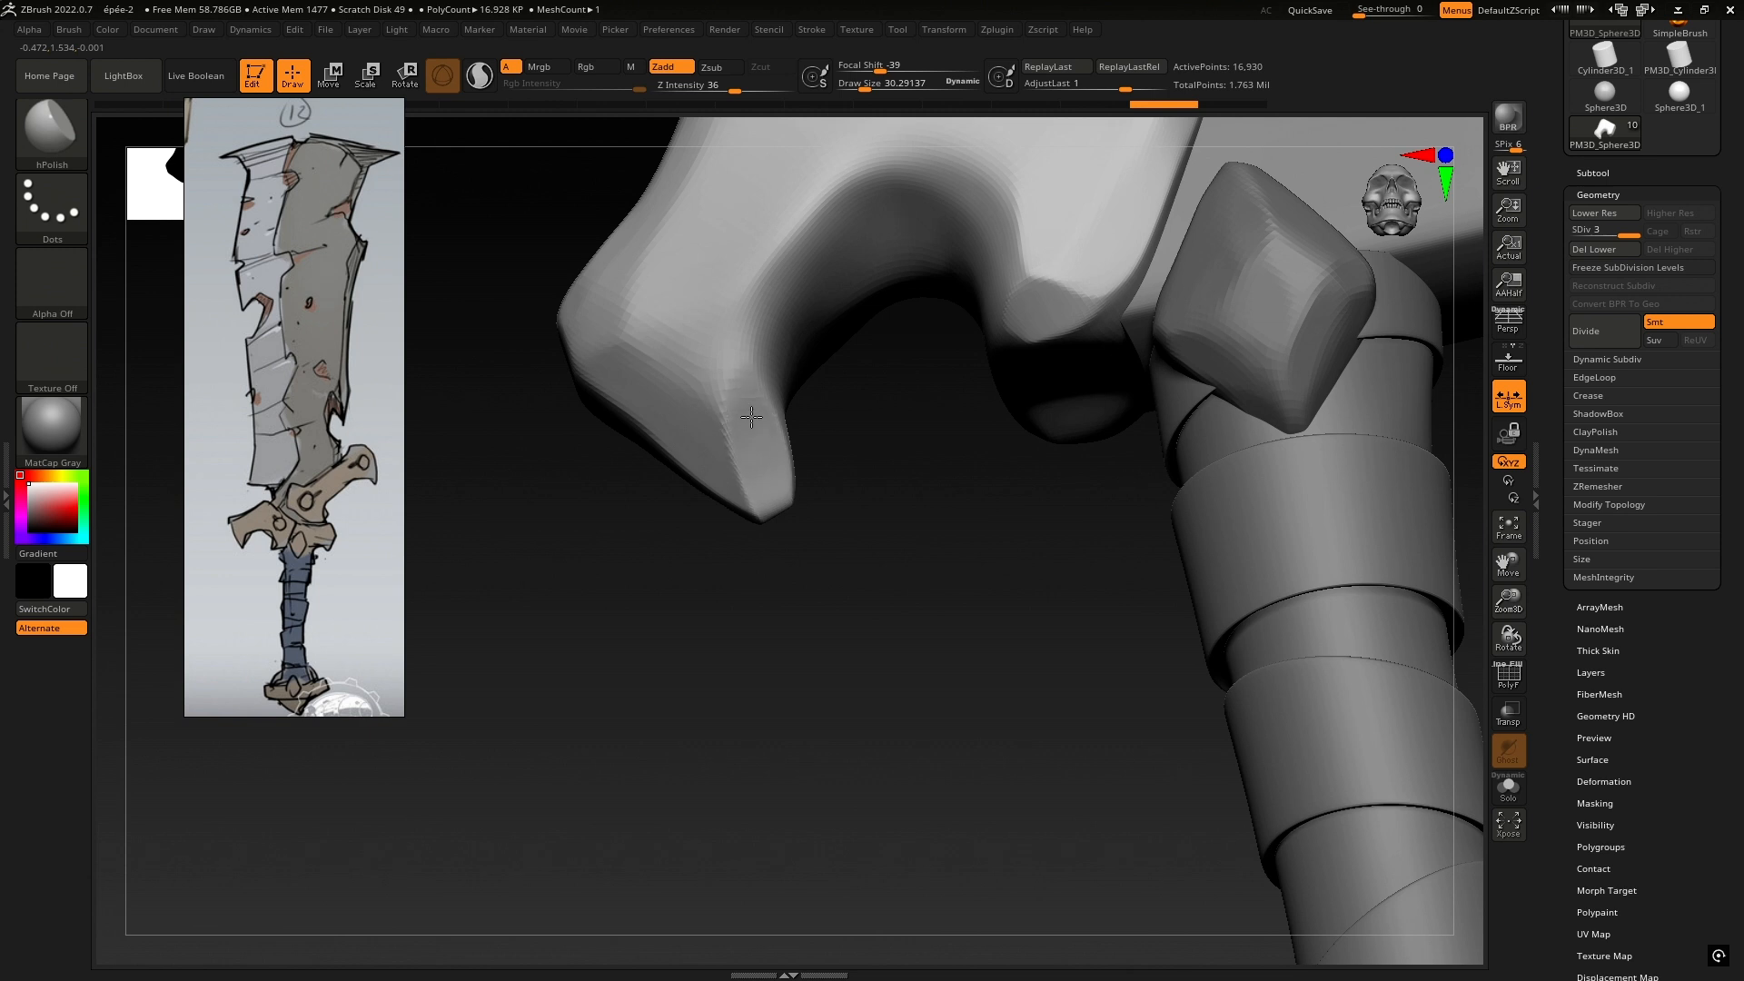
Flatten the side face and inner neck of the smaller horn's hook with repeated hPolish strokes
{"action": "left_click_drag", "start_coordinate": [707, 358], "coordinate": [737, 315]}
{"action": "right_click_drag", "start_coordinate": [723, 331], "coordinate": [765, 357]}
{"action": "left_click_drag", "start_coordinate": [735, 336], "coordinate": [754, 268]}
{"action": "mouse_move", "coordinate": [741, 259]}
{"action": "right_mouse_down"}
{"action": "mouse_move", "coordinate": [709, 234]}
{"action": "mouse_move", "coordinate": [654, 366]}
{"action": "mouse_move", "coordinate": [682, 339]}
{"action": "right_mouse_up"}
{"action": "left_click_drag", "start_coordinate": [681, 339], "coordinate": [731, 278]}
{"action": "right_click_drag", "start_coordinate": [734, 280], "coordinate": [852, 275]}
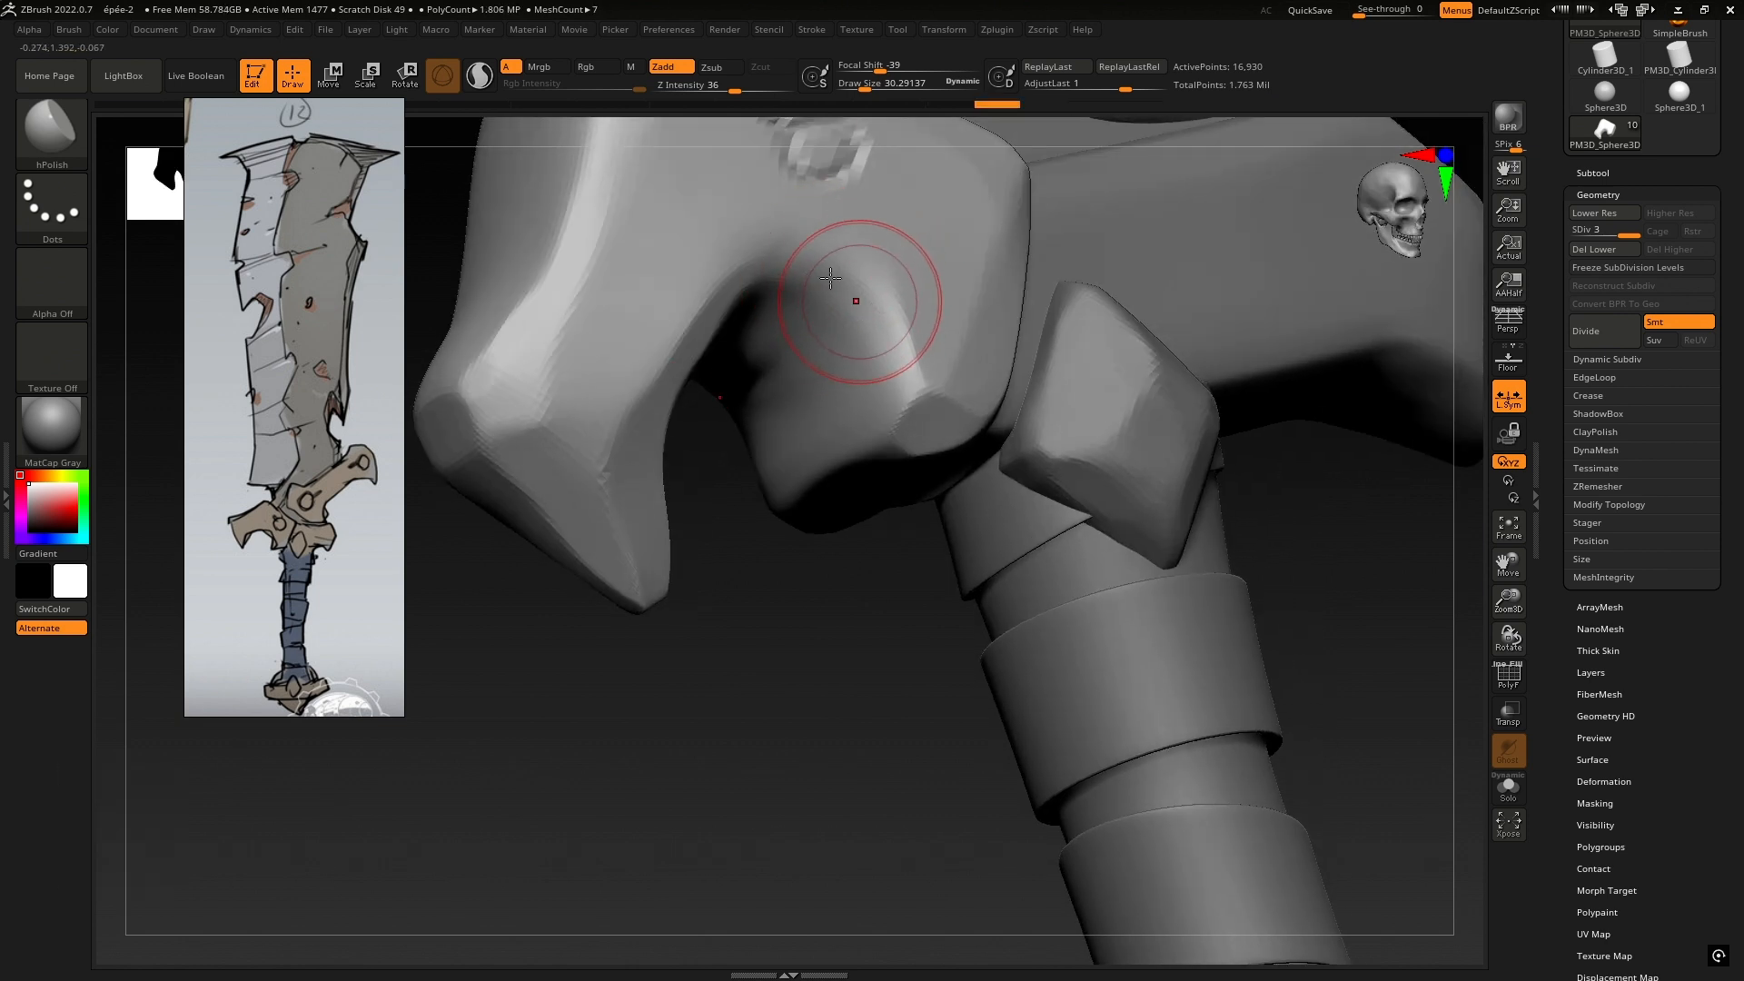
Polish the edge of the arch between the smaller horn's hook and its short inner prong
{"action": "mouse_move", "coordinate": [810, 261]}
{"action": "left_mouse_down"}
{"action": "mouse_move", "coordinate": [747, 280]}
{"action": "mouse_move", "coordinate": [755, 221]}
{"action": "mouse_move", "coordinate": [715, 286]}
{"action": "left_mouse_up"}
{"action": "right_click_drag", "start_coordinate": [743, 283], "coordinate": [699, 518], "text": "ctrl"}
{"action": "right_click_drag", "start_coordinate": [700, 518], "coordinate": [717, 585], "text": "ctrl"}
{"action": "right_click_drag", "start_coordinate": [768, 384], "coordinate": [751, 450], "text": "alt"}
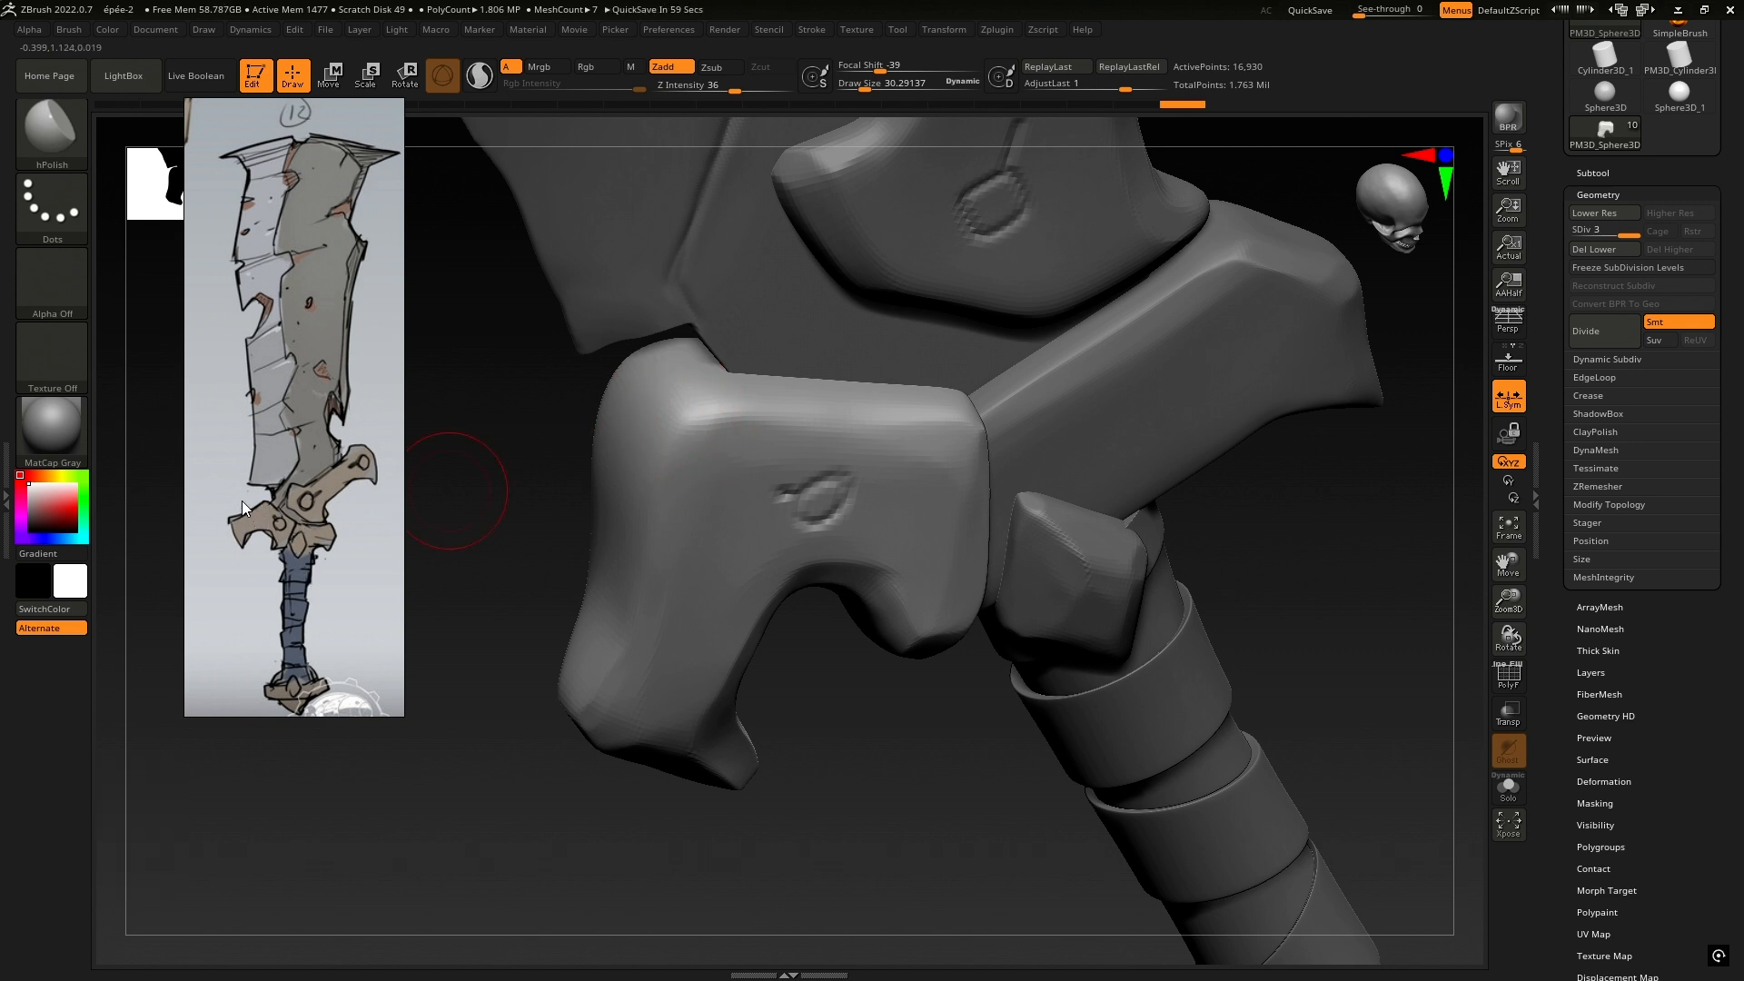
Flatten the smaller horn's upper shoulder and top edge with hPolish at a draw size of about 52
{"action": "right_click_drag", "start_coordinate": [616, 391], "coordinate": [682, 388]}
{"action": "key", "text": "space"}
{"action": "left_click_drag", "start_coordinate": [727, 408], "coordinate": [744, 411]}
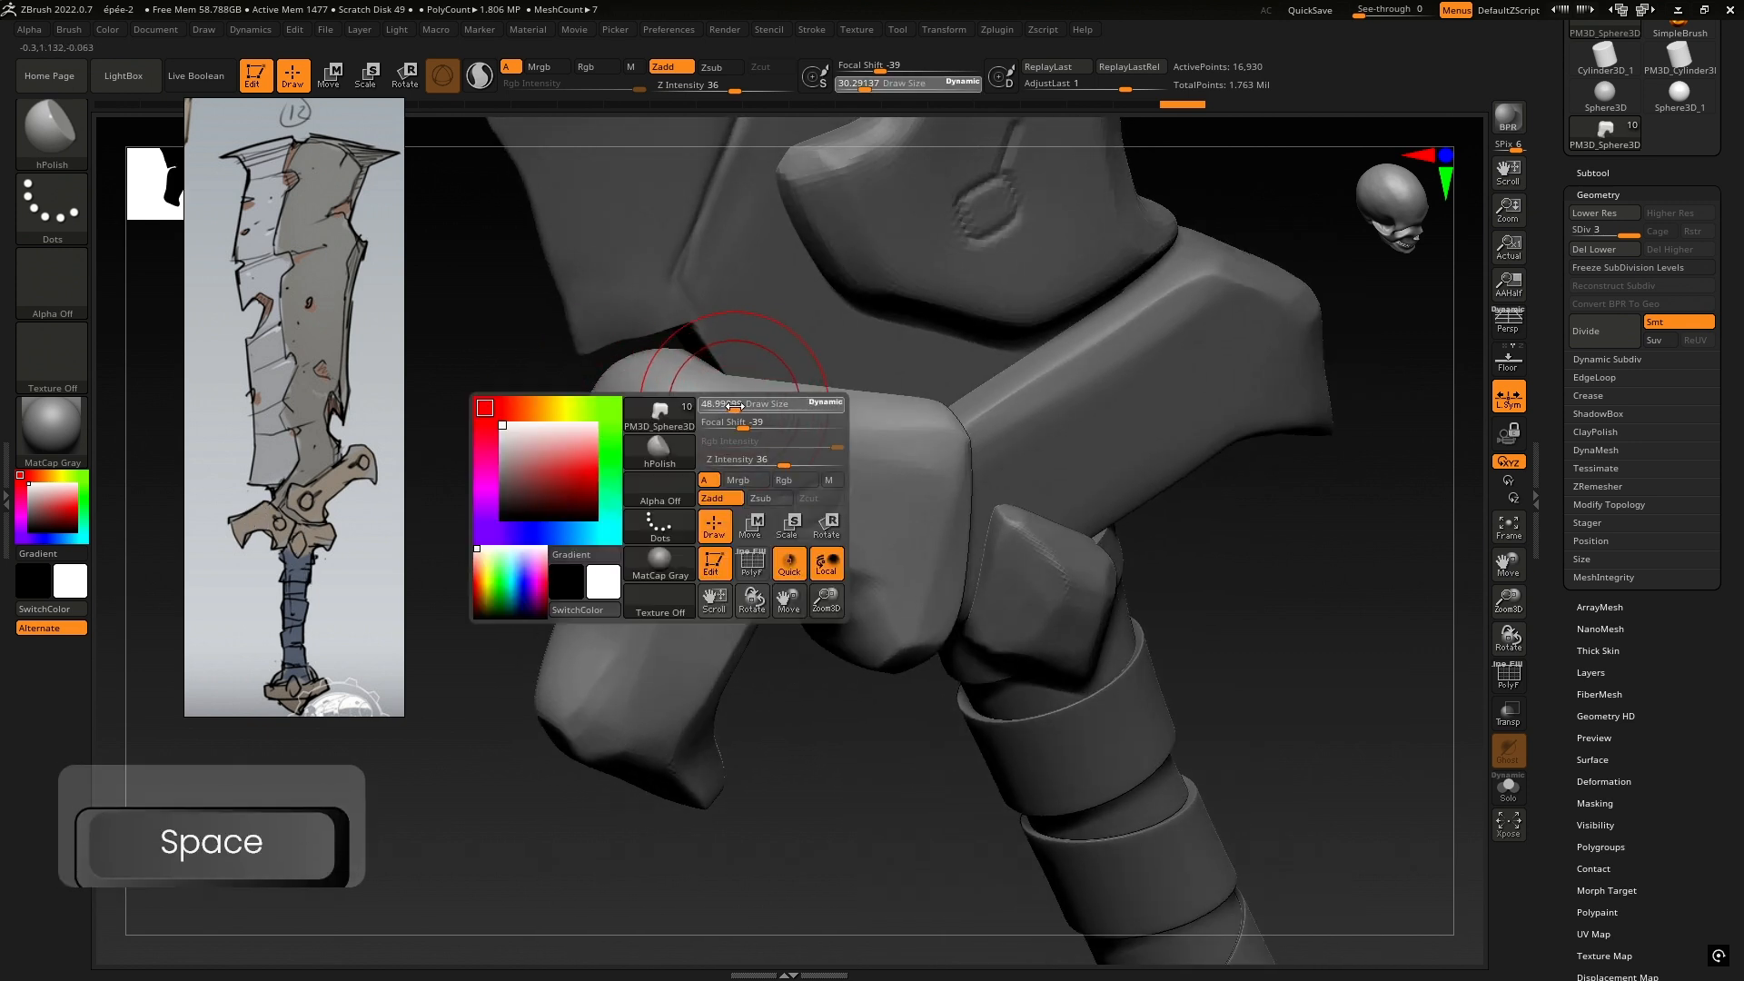
{"action": "right_click_drag", "start_coordinate": [743, 413], "coordinate": [737, 448]}
{"action": "left_click_drag", "start_coordinate": [865, 405], "coordinate": [759, 410]}
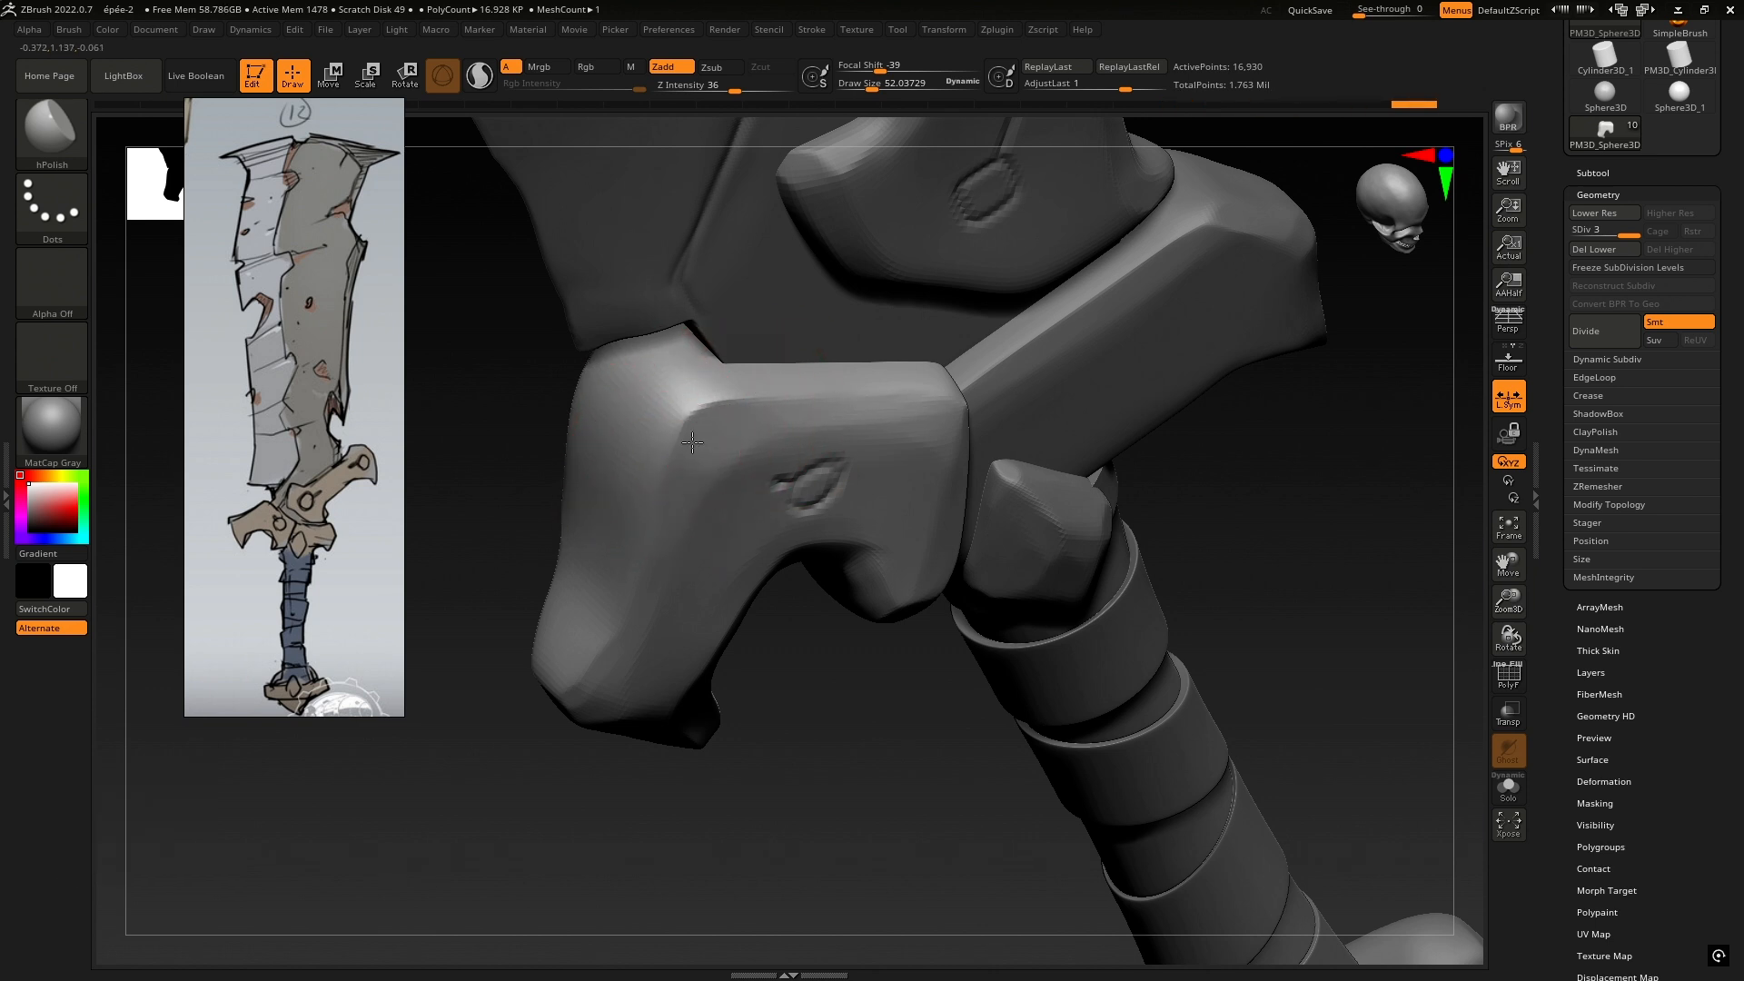
{"action": "right_click_drag", "start_coordinate": [692, 442], "coordinate": [689, 443]}
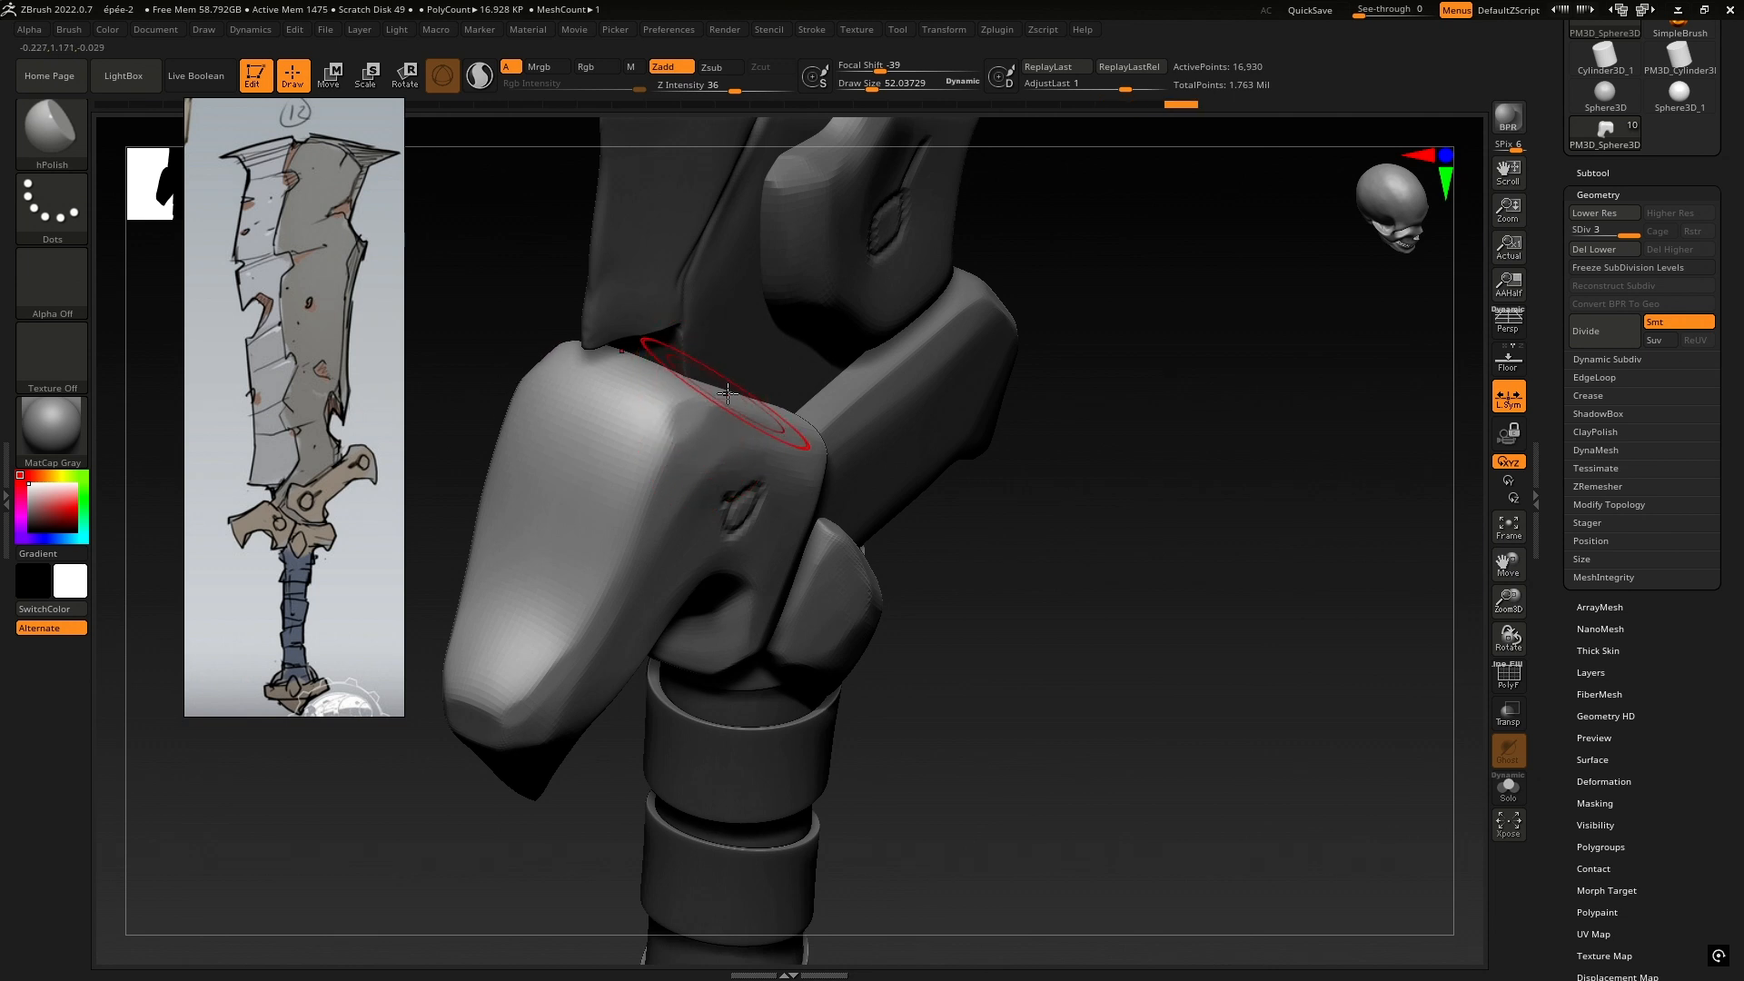
{"action": "right_click_drag", "start_coordinate": [728, 393], "coordinate": [704, 413]}
Refine the shoulder corner and the outer ridge down to the hook with hPolish at a draw size of about 28
{"action": "key", "text": "space"}
{"action": "left_click_drag", "start_coordinate": [731, 405], "coordinate": [722, 406]}
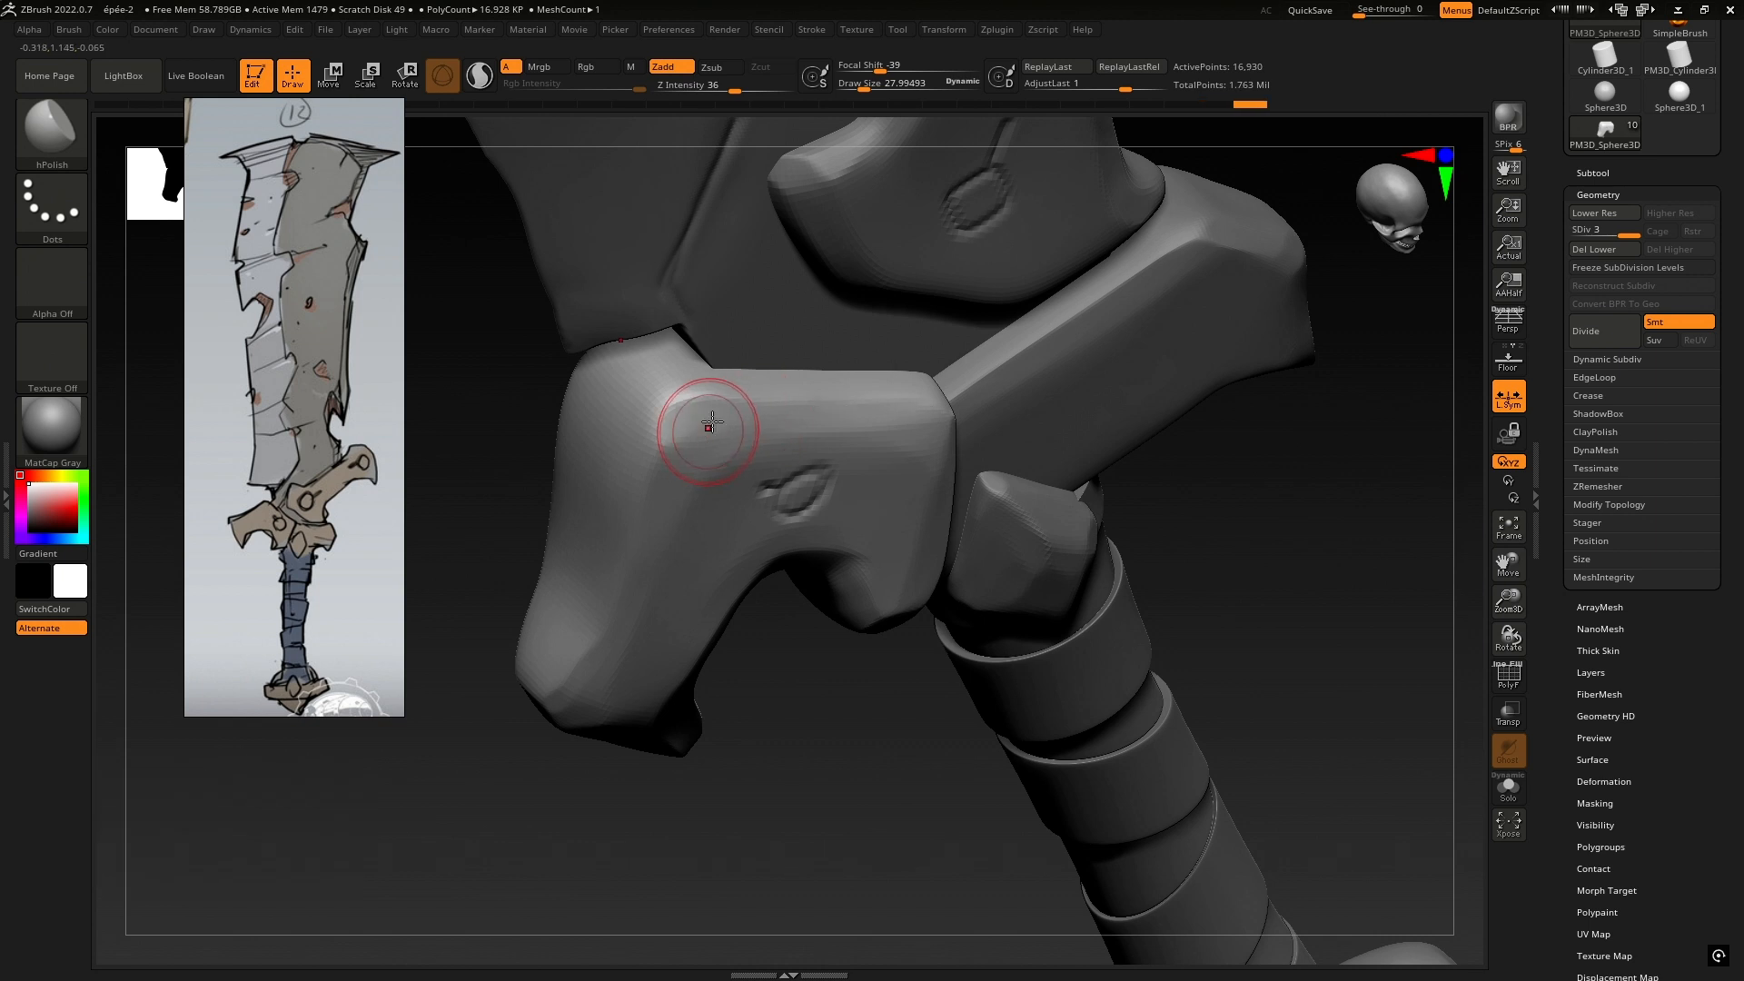
{"action": "right_click_drag", "start_coordinate": [701, 429], "coordinate": [672, 450]}
{"action": "right_click_drag", "start_coordinate": [623, 517], "coordinate": [578, 587], "text": "alt"}
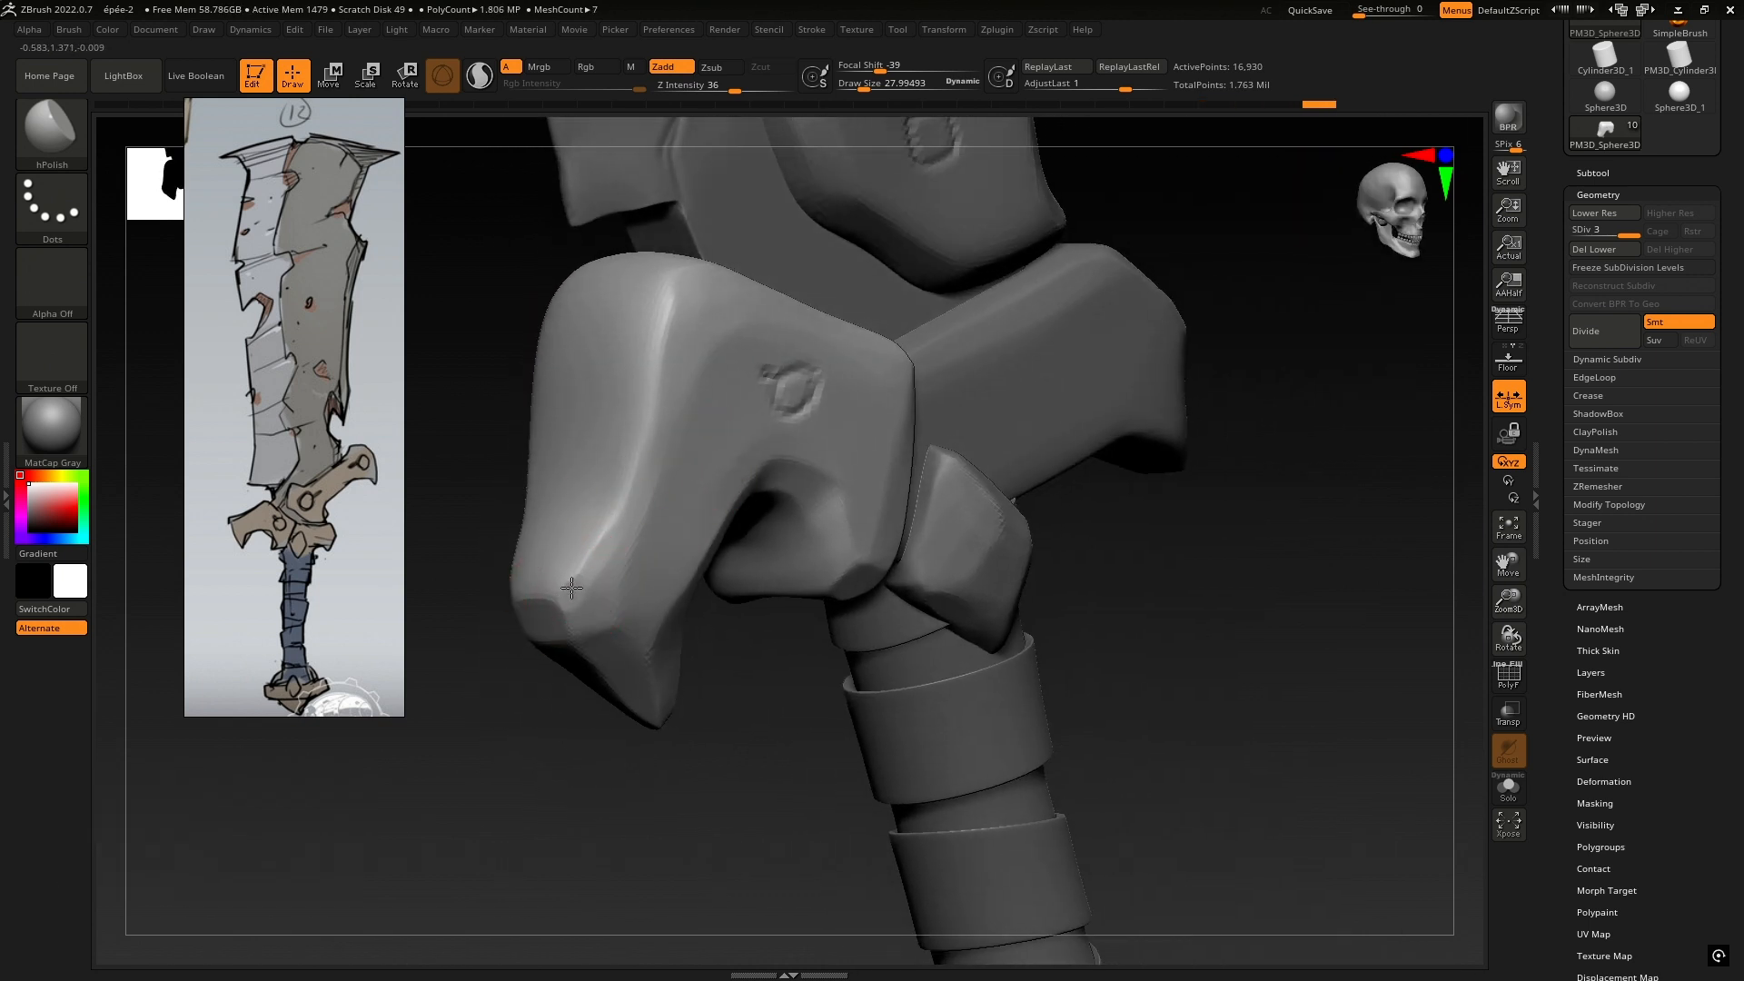
{"action": "right_click_drag", "start_coordinate": [625, 518], "coordinate": [545, 602]}
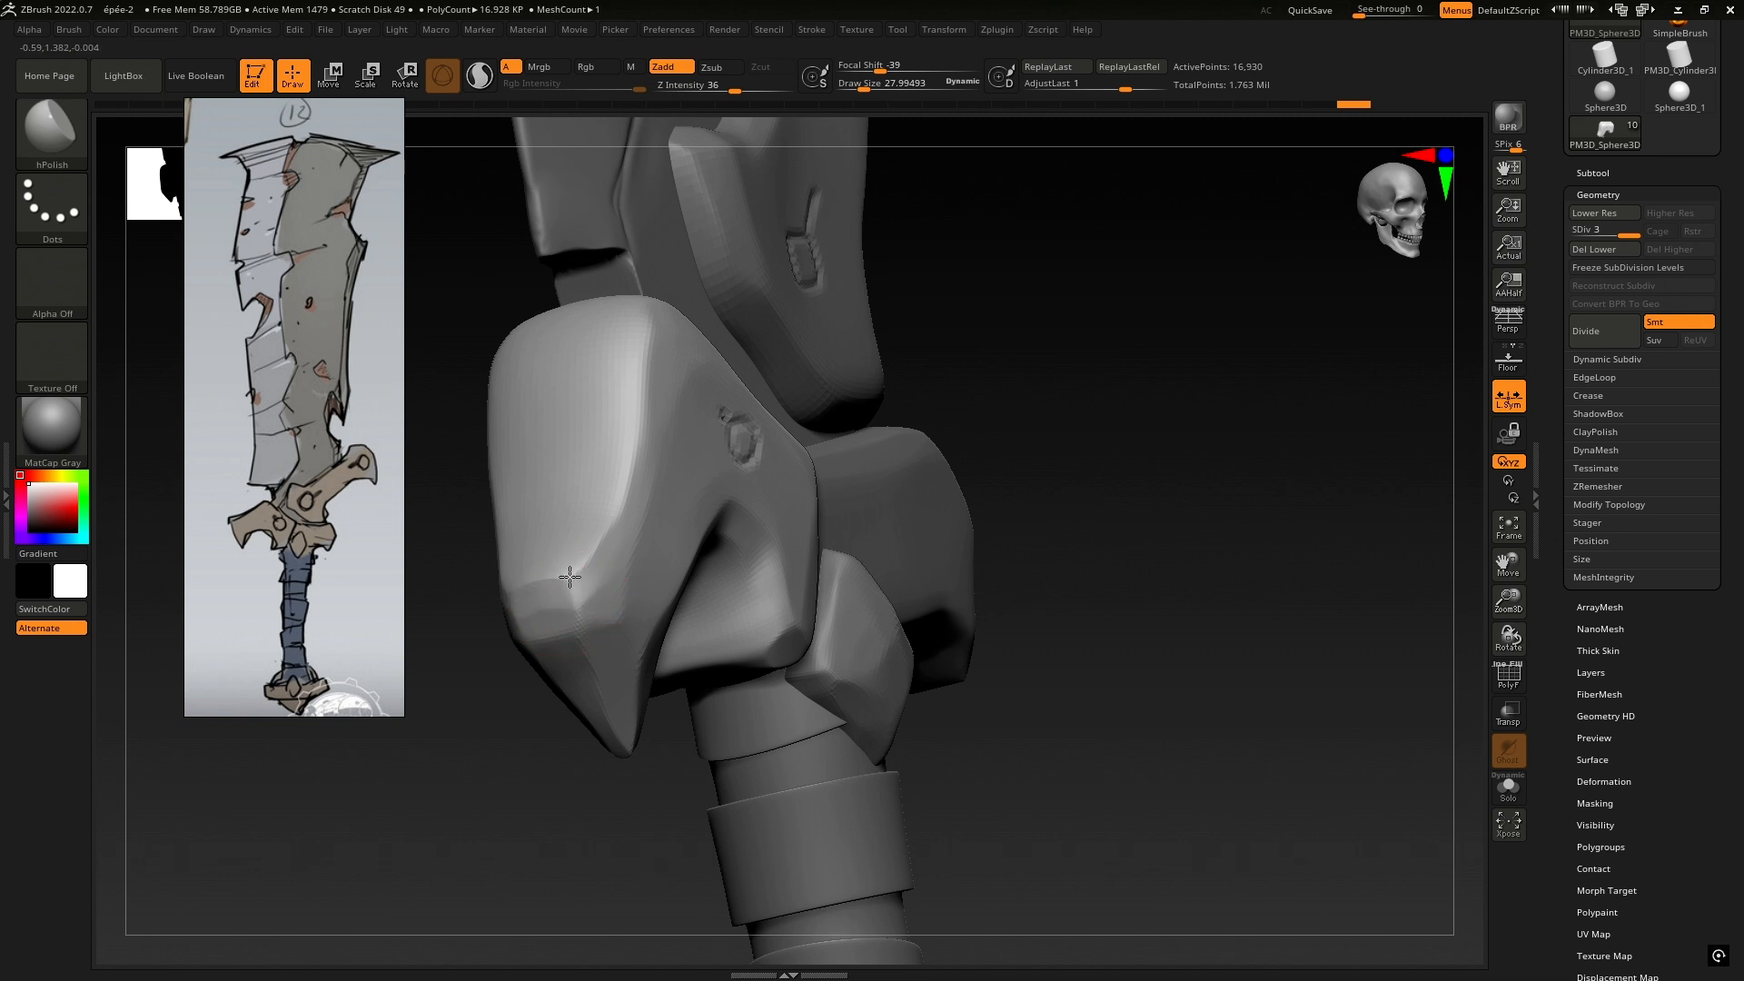
{"action": "mouse_move", "coordinate": [569, 577]}
{"action": "right_mouse_down"}
{"action": "mouse_move", "coordinate": [669, 495]}
{"action": "mouse_move", "coordinate": [855, 433]}
{"action": "mouse_move", "coordinate": [1158, 372]}
{"action": "right_mouse_up"}
{"action": "right_click_drag", "start_coordinate": [788, 485], "coordinate": [1211, 363], "text": "ctrl"}
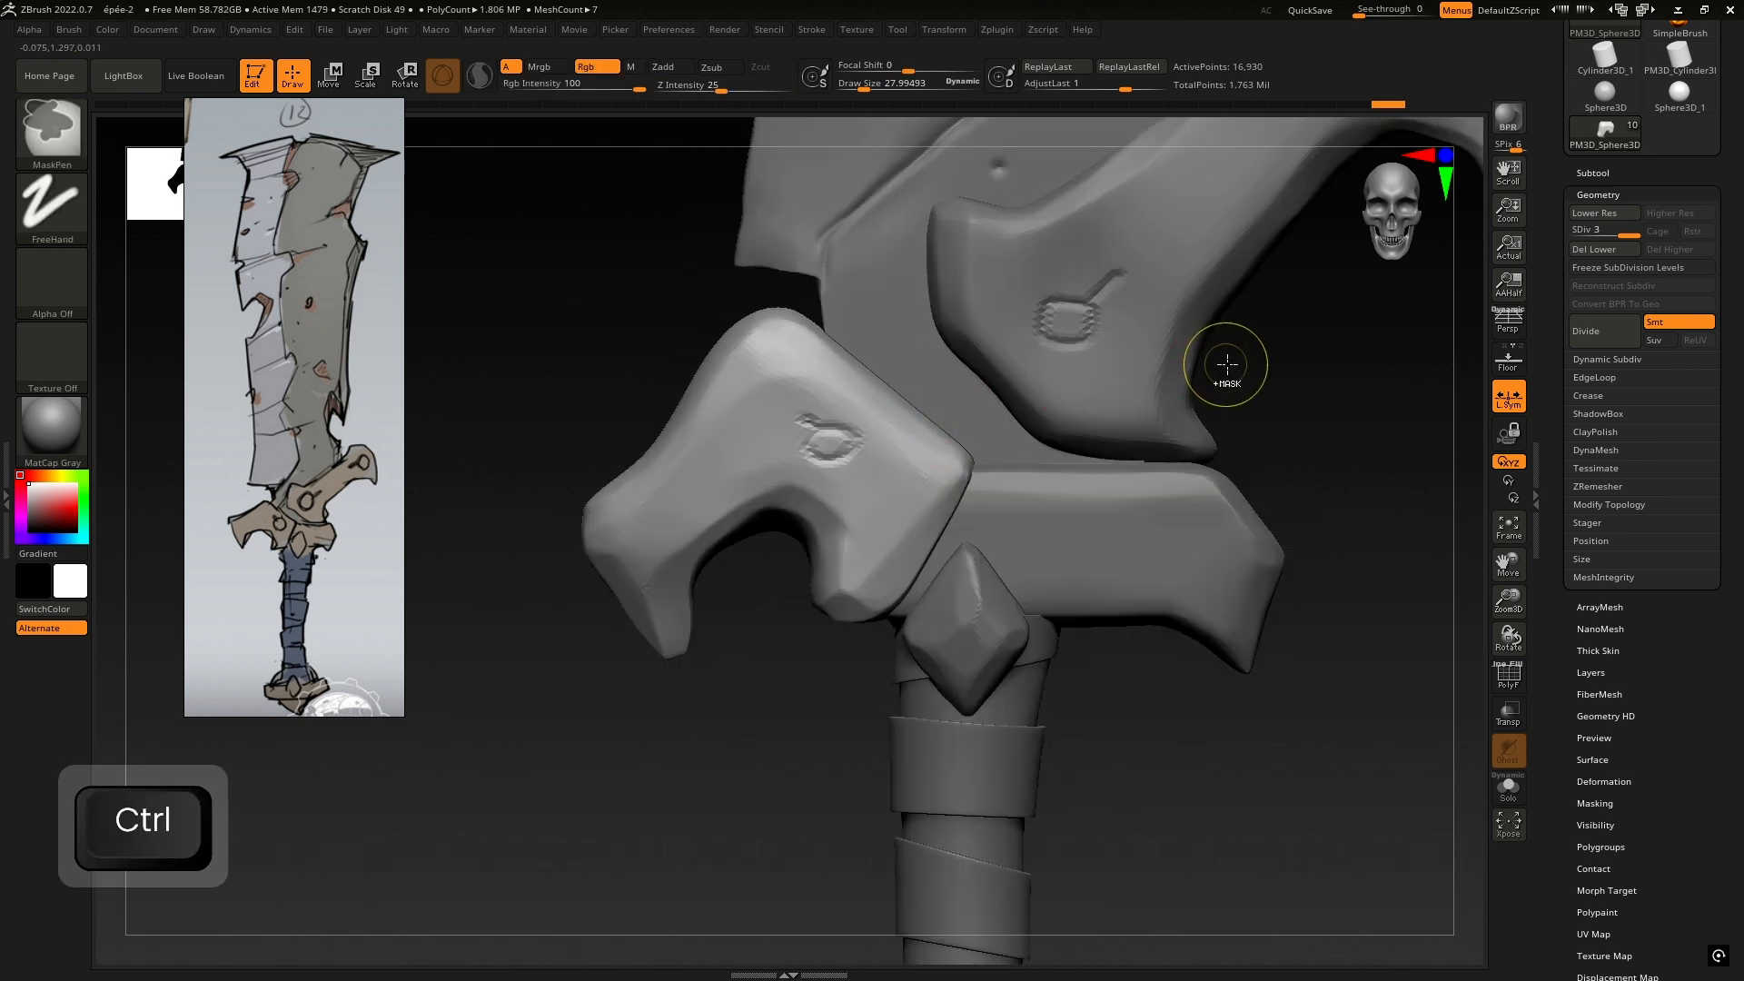
Subdivide the smaller horn to level 4 and deepen its ring and crack with DamStandard at a draw size of about 13
{"action": "key", "text": "ctrl+d"}
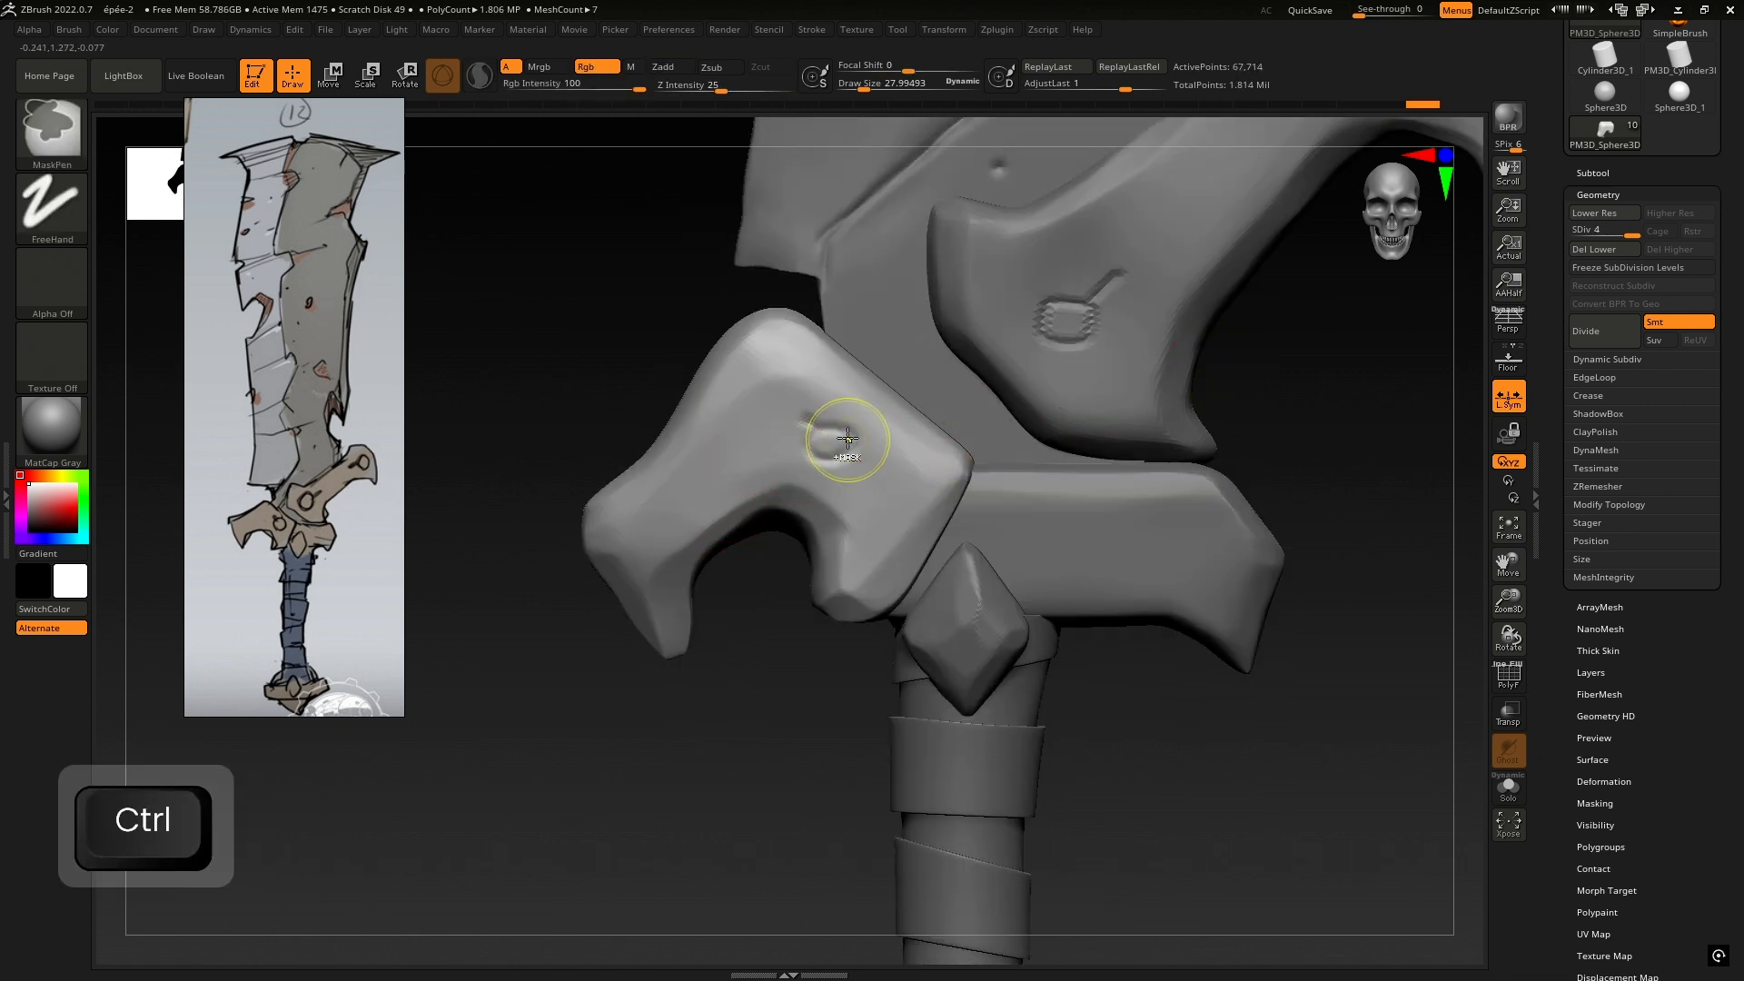
{"action": "right_click_drag", "start_coordinate": [817, 427], "coordinate": [986, 402], "text": "ctrl"}
{"action": "key", "text": "b"}
{"action": "key", "text": "d"}
{"action": "key", "text": "s"}
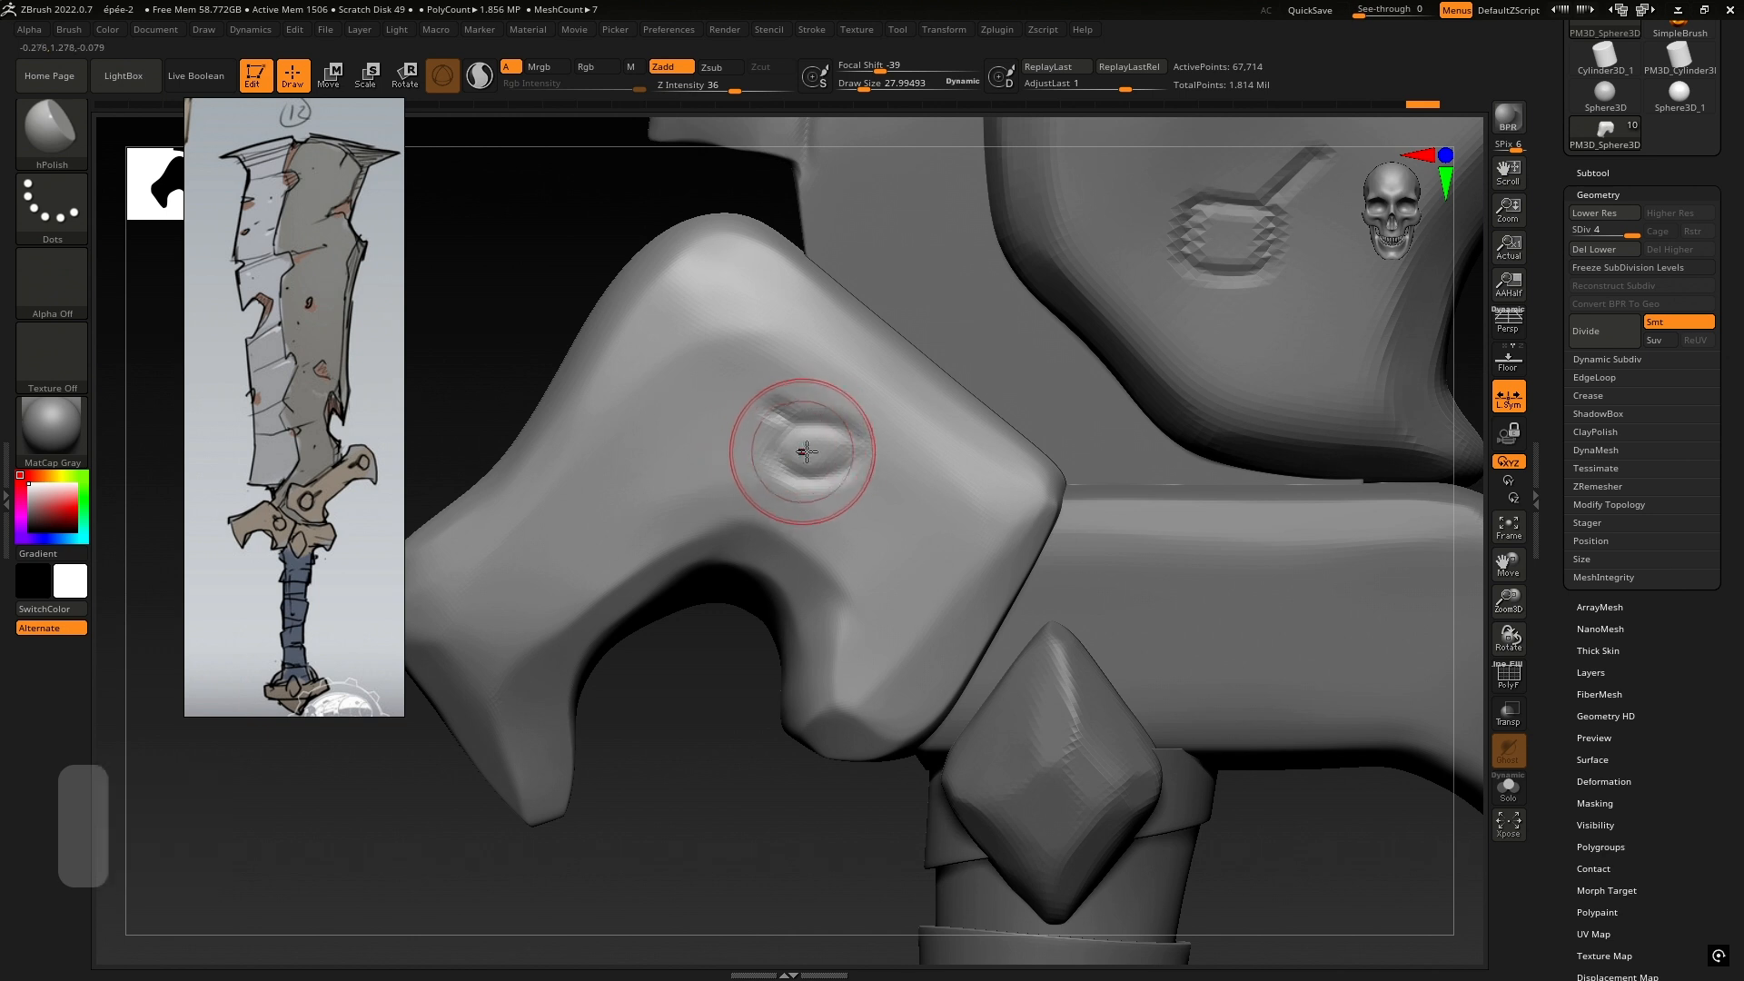
{"action": "key", "text": "space"}
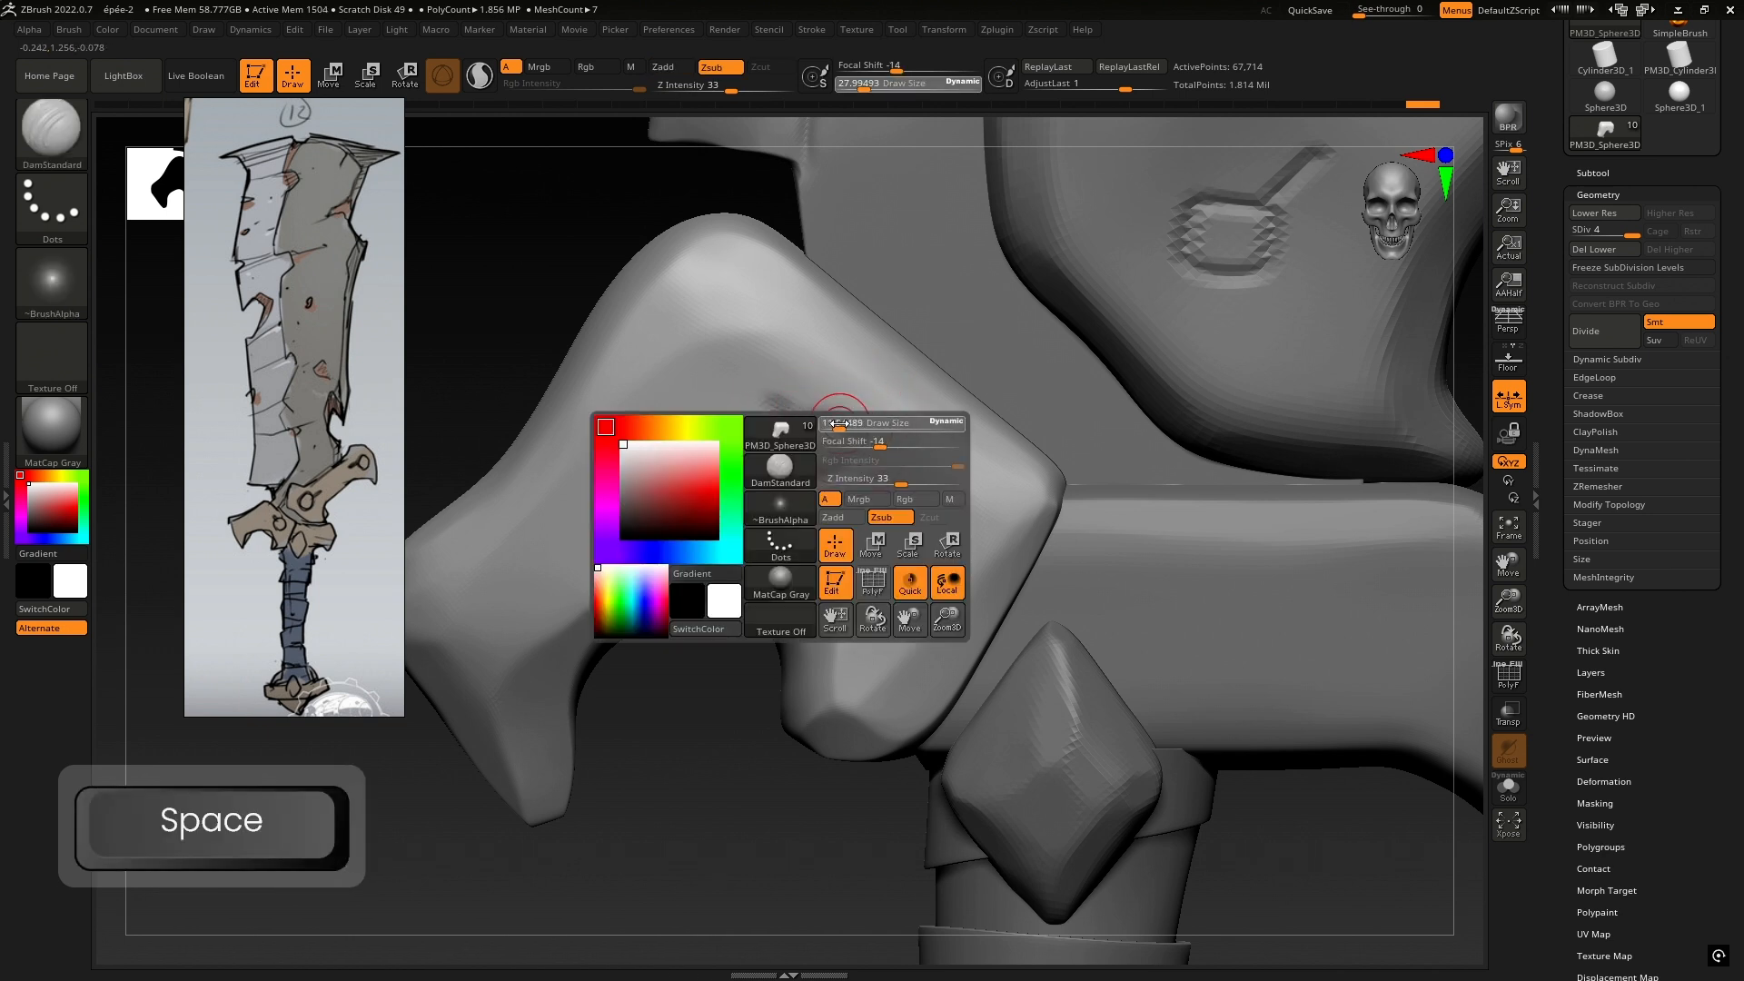
{"action": "left_click_drag", "start_coordinate": [837, 423], "coordinate": [816, 433]}
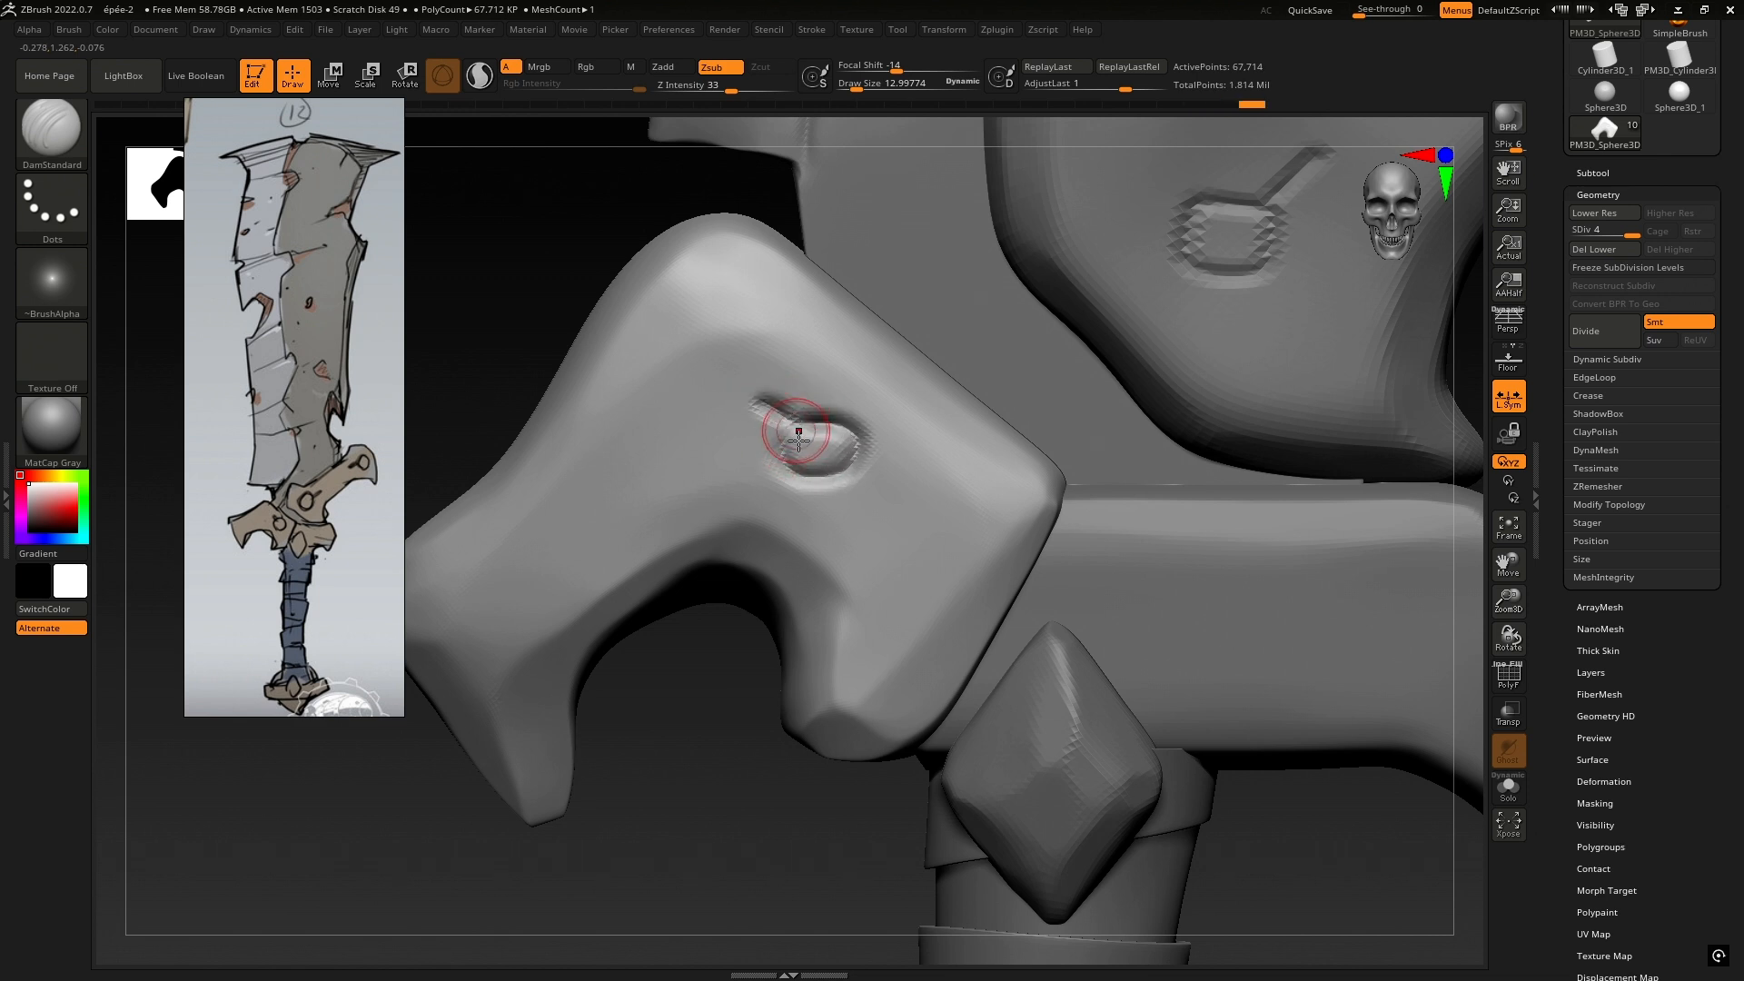
{"action": "left_click_drag", "start_coordinate": [799, 439], "coordinate": [786, 426]}
Subdivide the larger horn to level 4 and retrace its lower ring with DamStandard at a draw size of about 13
{"action": "left_click_drag", "start_coordinate": [1062, 351], "coordinate": [717, 506], "text": "alt"}
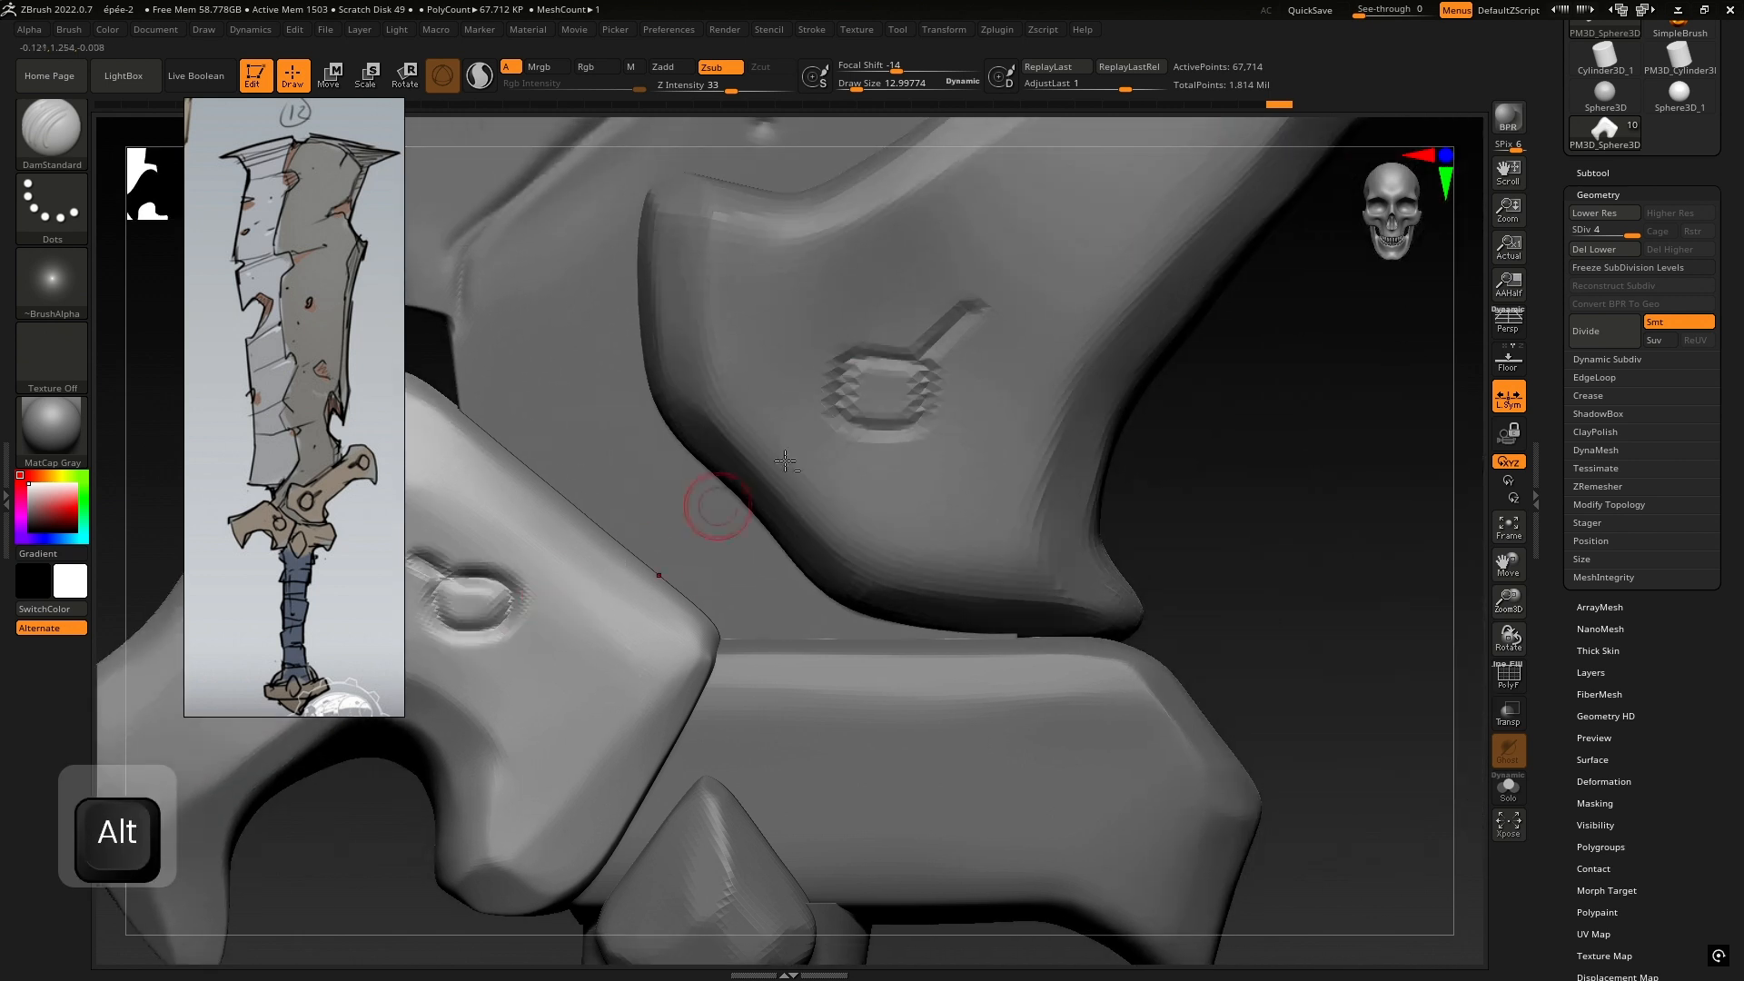
{"action": "left_click", "coordinate": [1060, 351], "text": "alt"}
{"action": "key", "text": "ctrl"}
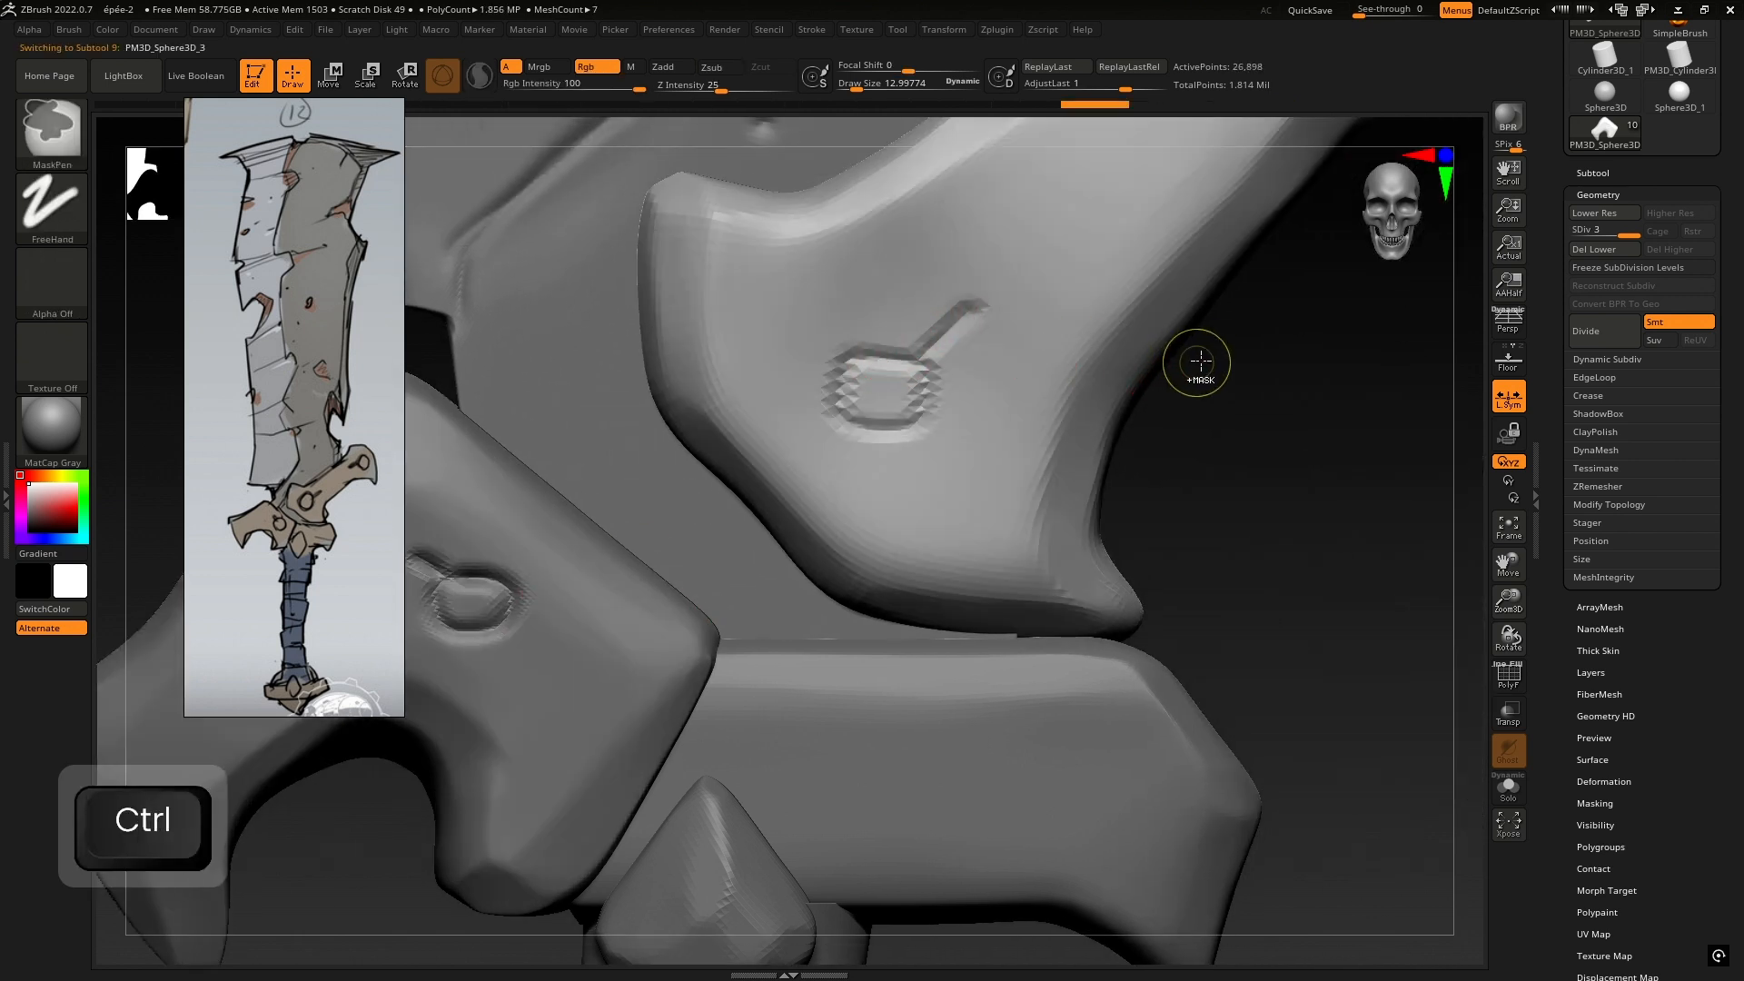
{"action": "key", "text": "ctrl+d"}
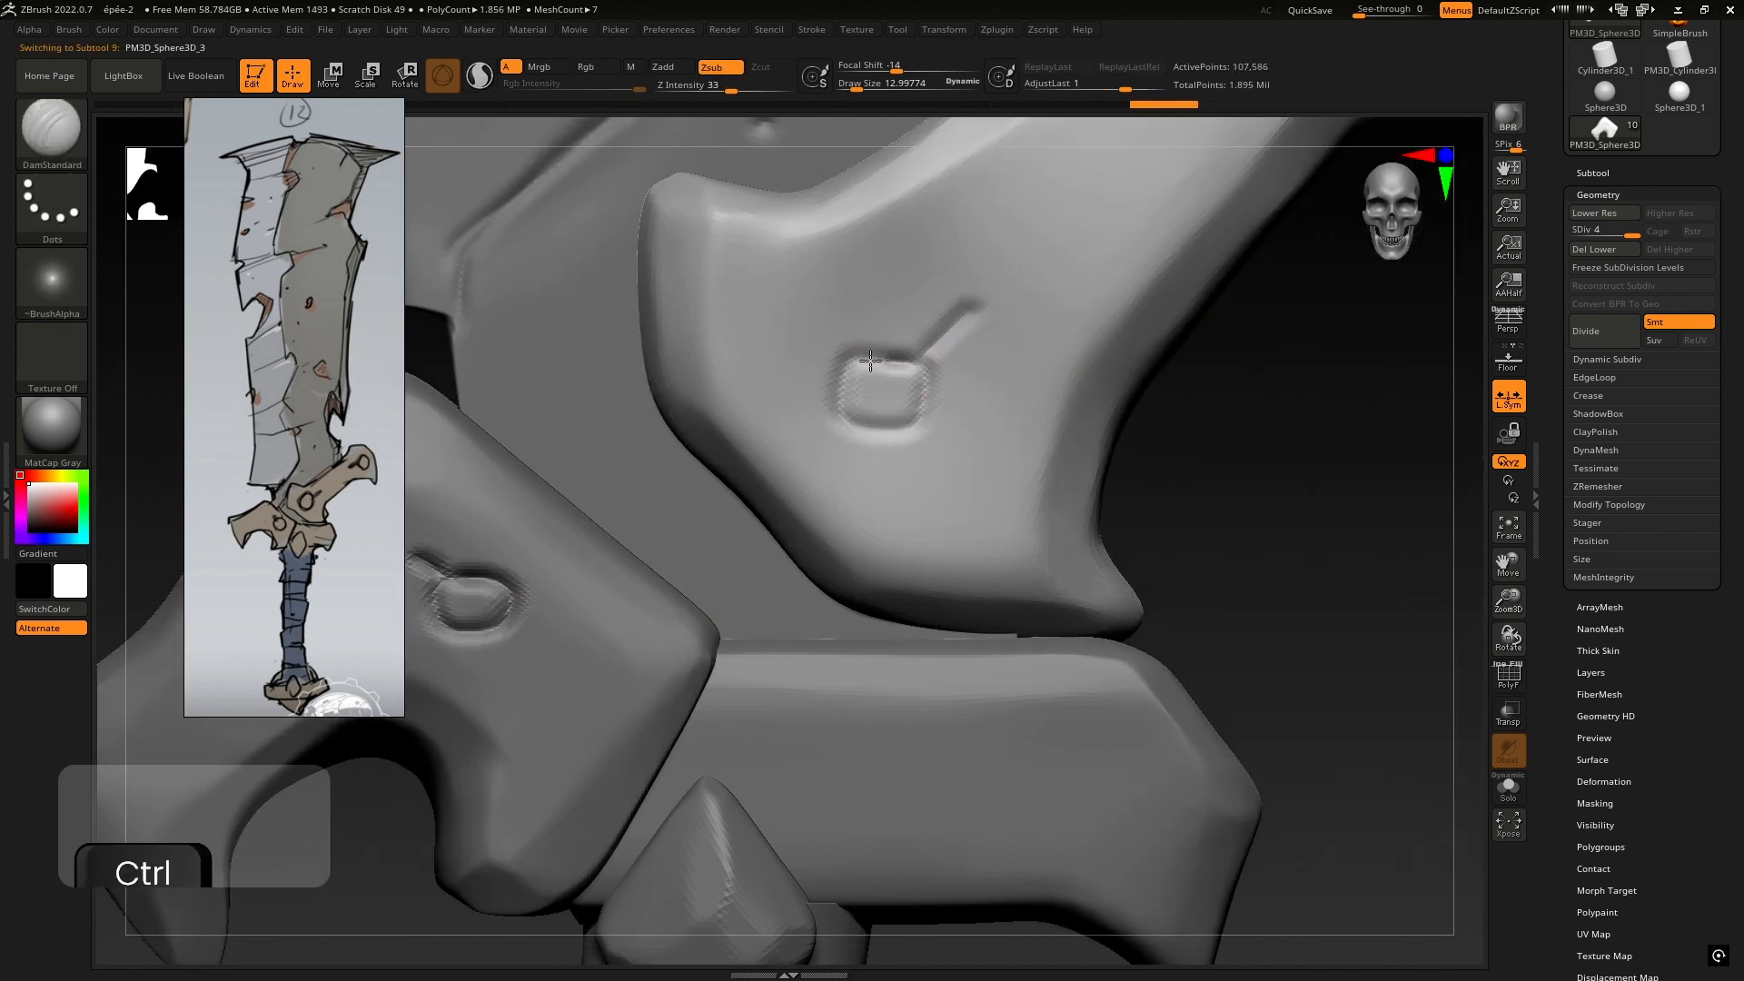
{"action": "left_click_drag", "start_coordinate": [844, 401], "coordinate": [945, 368]}
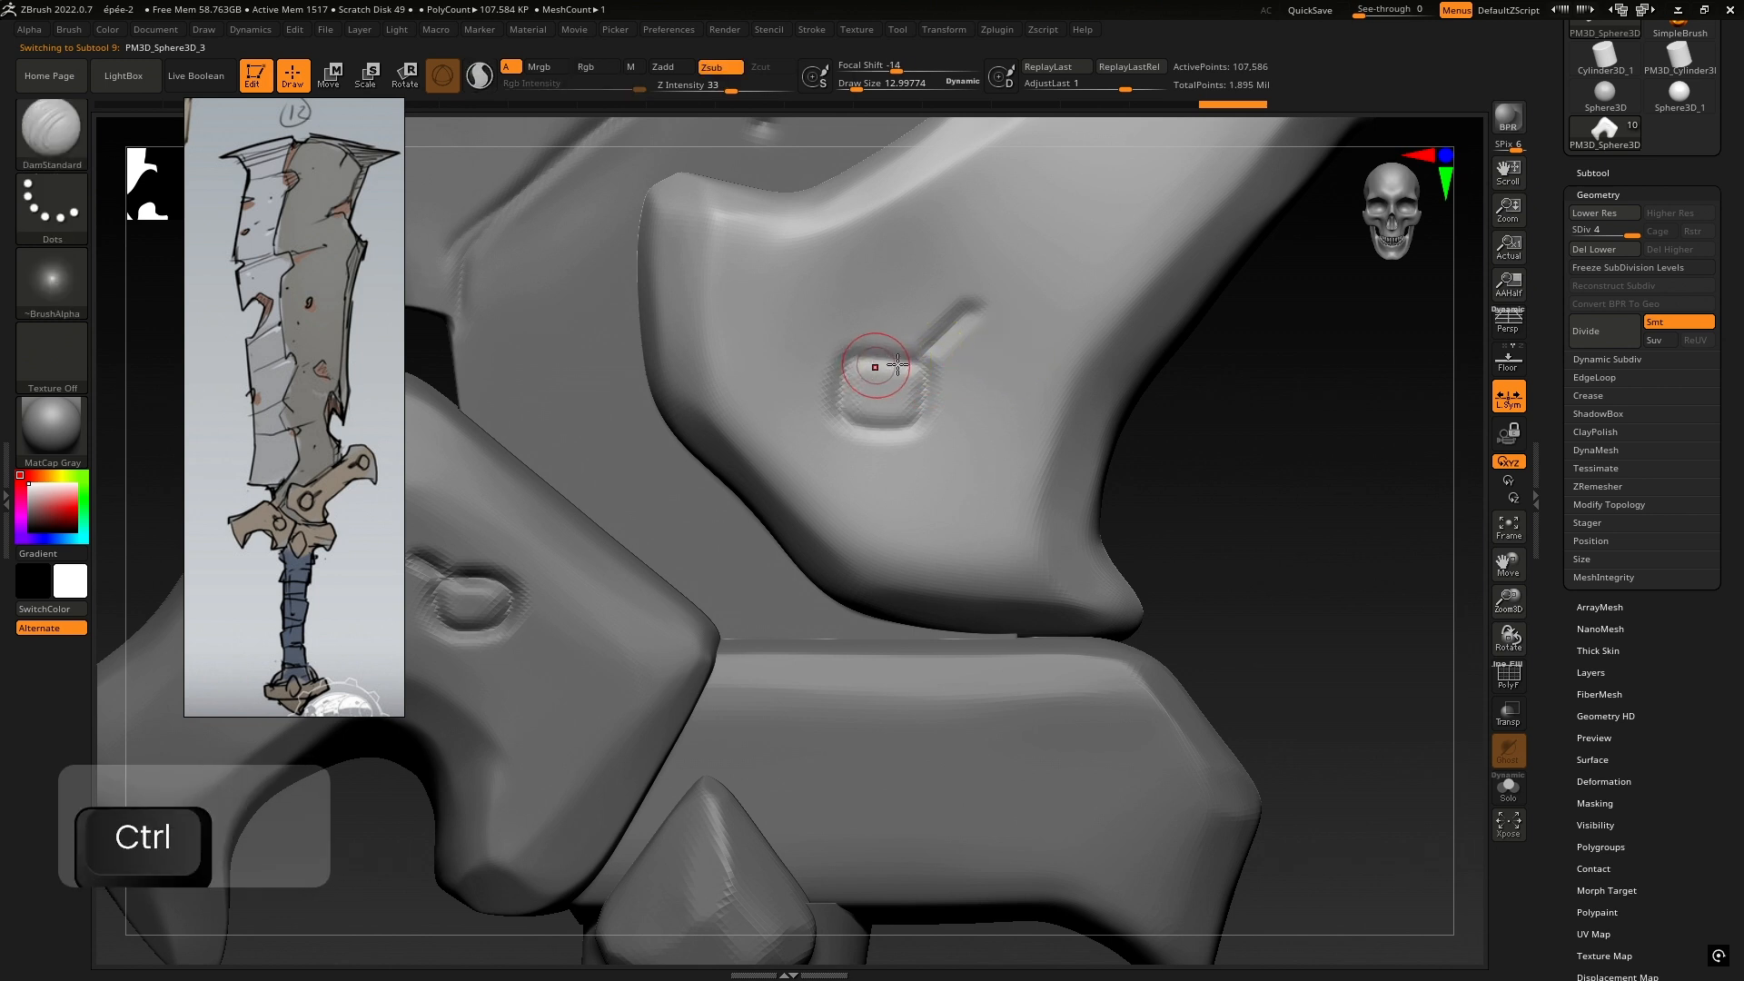
{"action": "key", "text": "ctrl+z"}
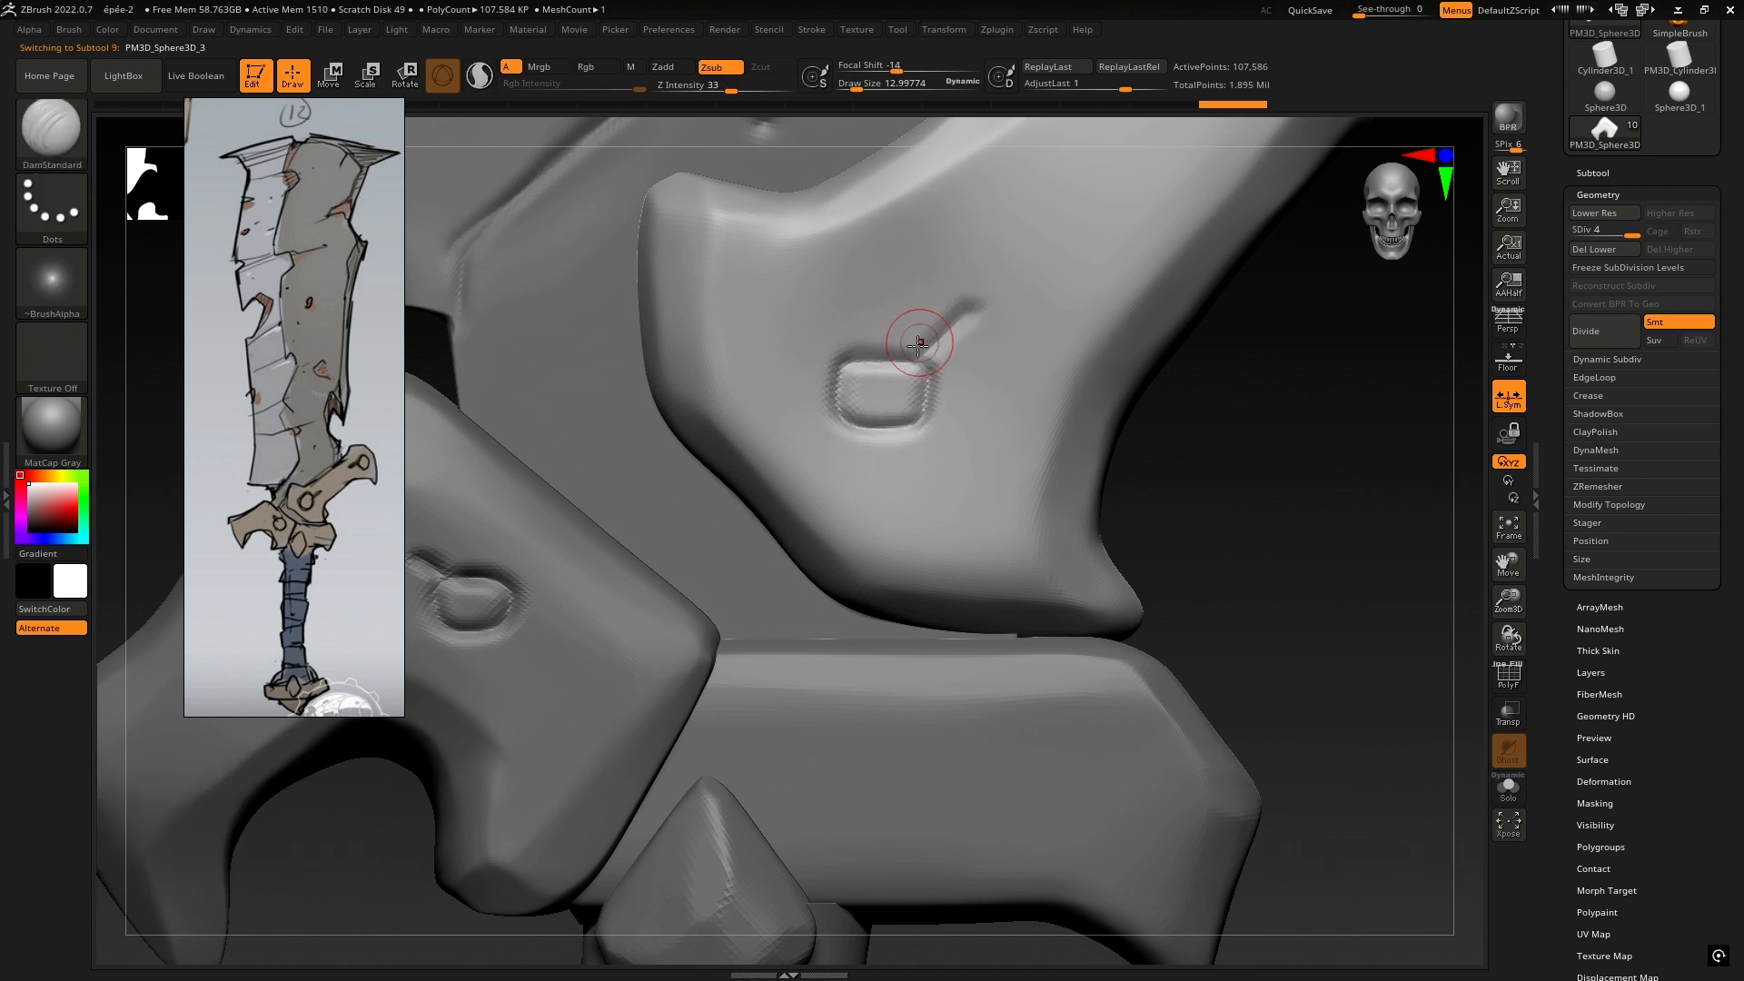
Sharpen the ring near the larger horn's hooked tip with DamStandard at a draw size of about 13
{"action": "right_click_drag", "start_coordinate": [1040, 253], "coordinate": [783, 545], "text": "alt"}
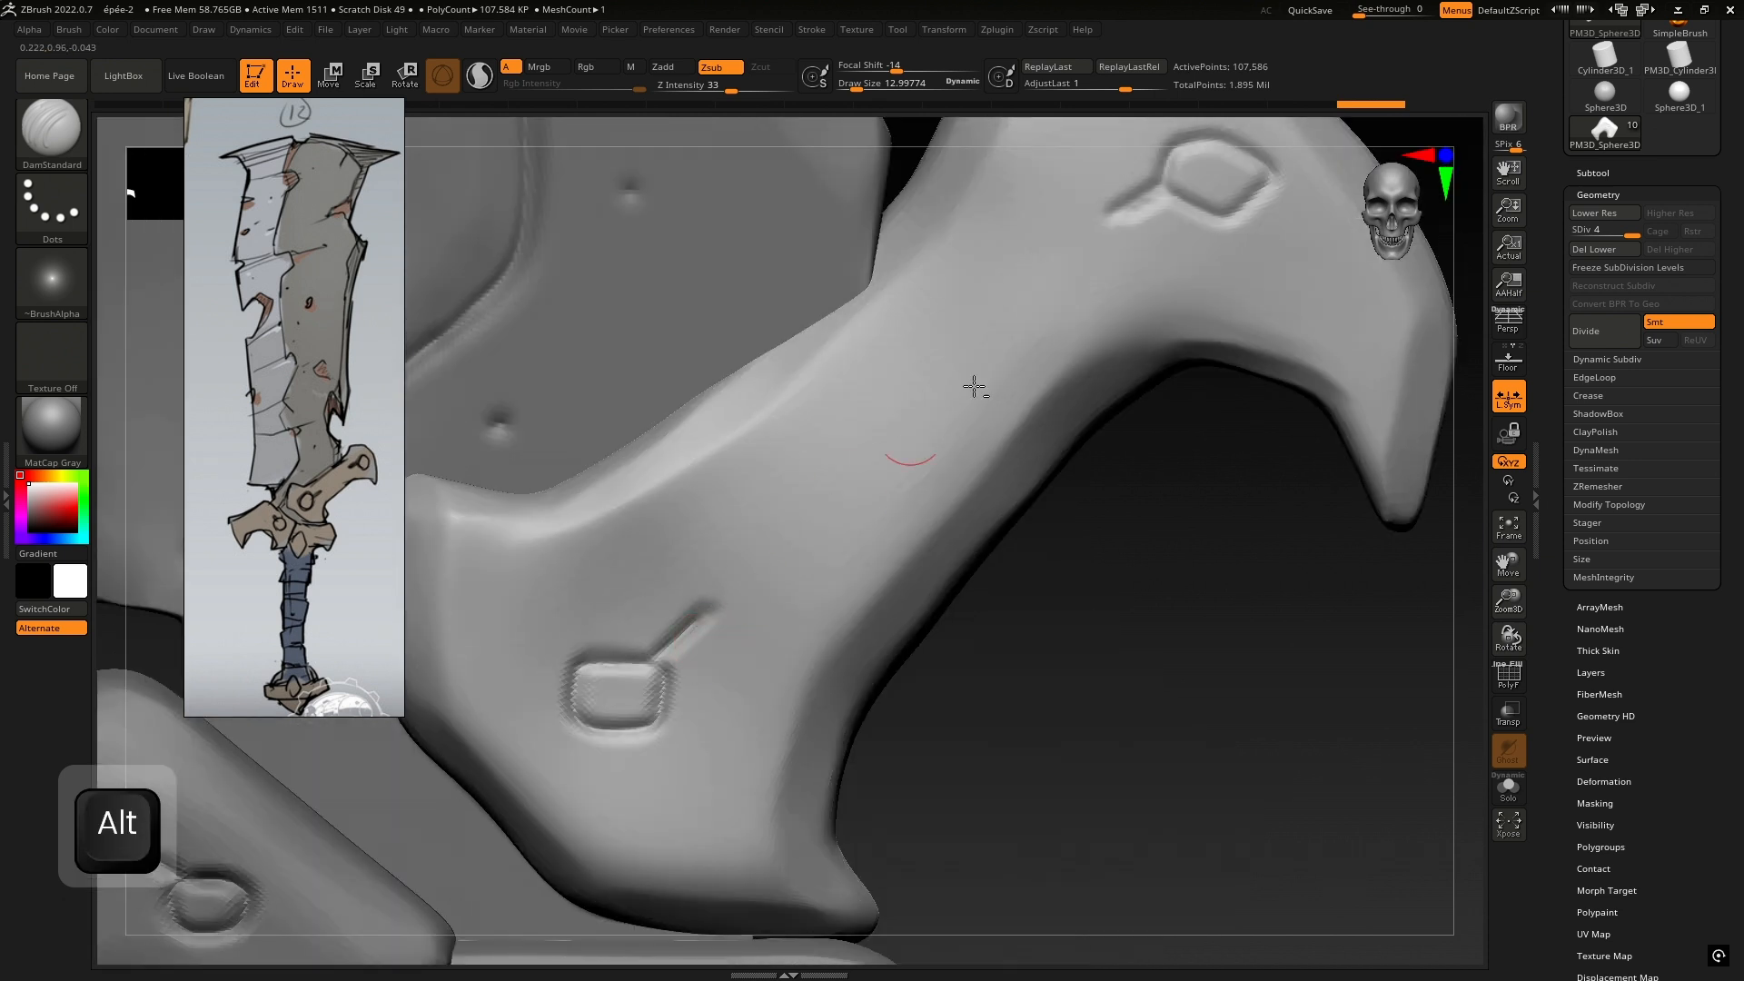
{"action": "right_click_drag", "start_coordinate": [1190, 177], "coordinate": [951, 351], "text": "alt"}
{"action": "left_click_drag", "start_coordinate": [934, 317], "coordinate": [907, 325]}
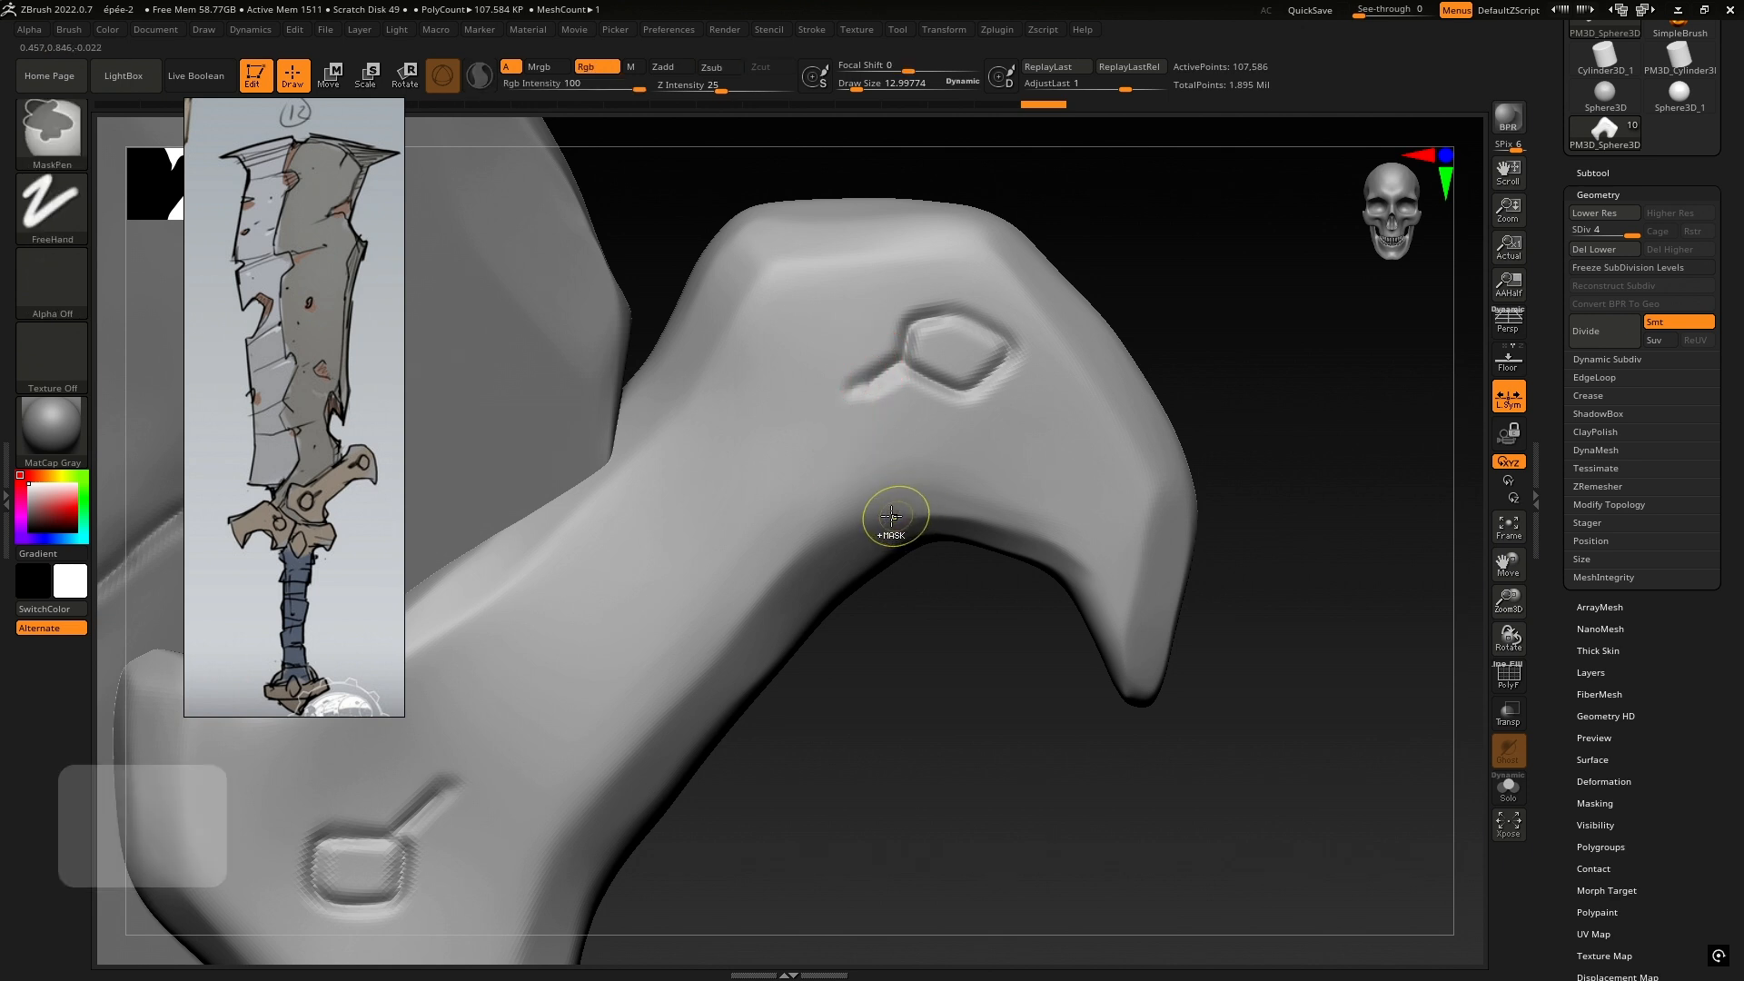
{"action": "mouse_move", "coordinate": [892, 506]}
{"action": "right_mouse_down", "text": "ctrl"}
{"action": "mouse_move", "coordinate": [748, 487]}
{"action": "mouse_move", "coordinate": [1164, 402]}
{"action": "right_mouse_up", "text": "ctrl"}
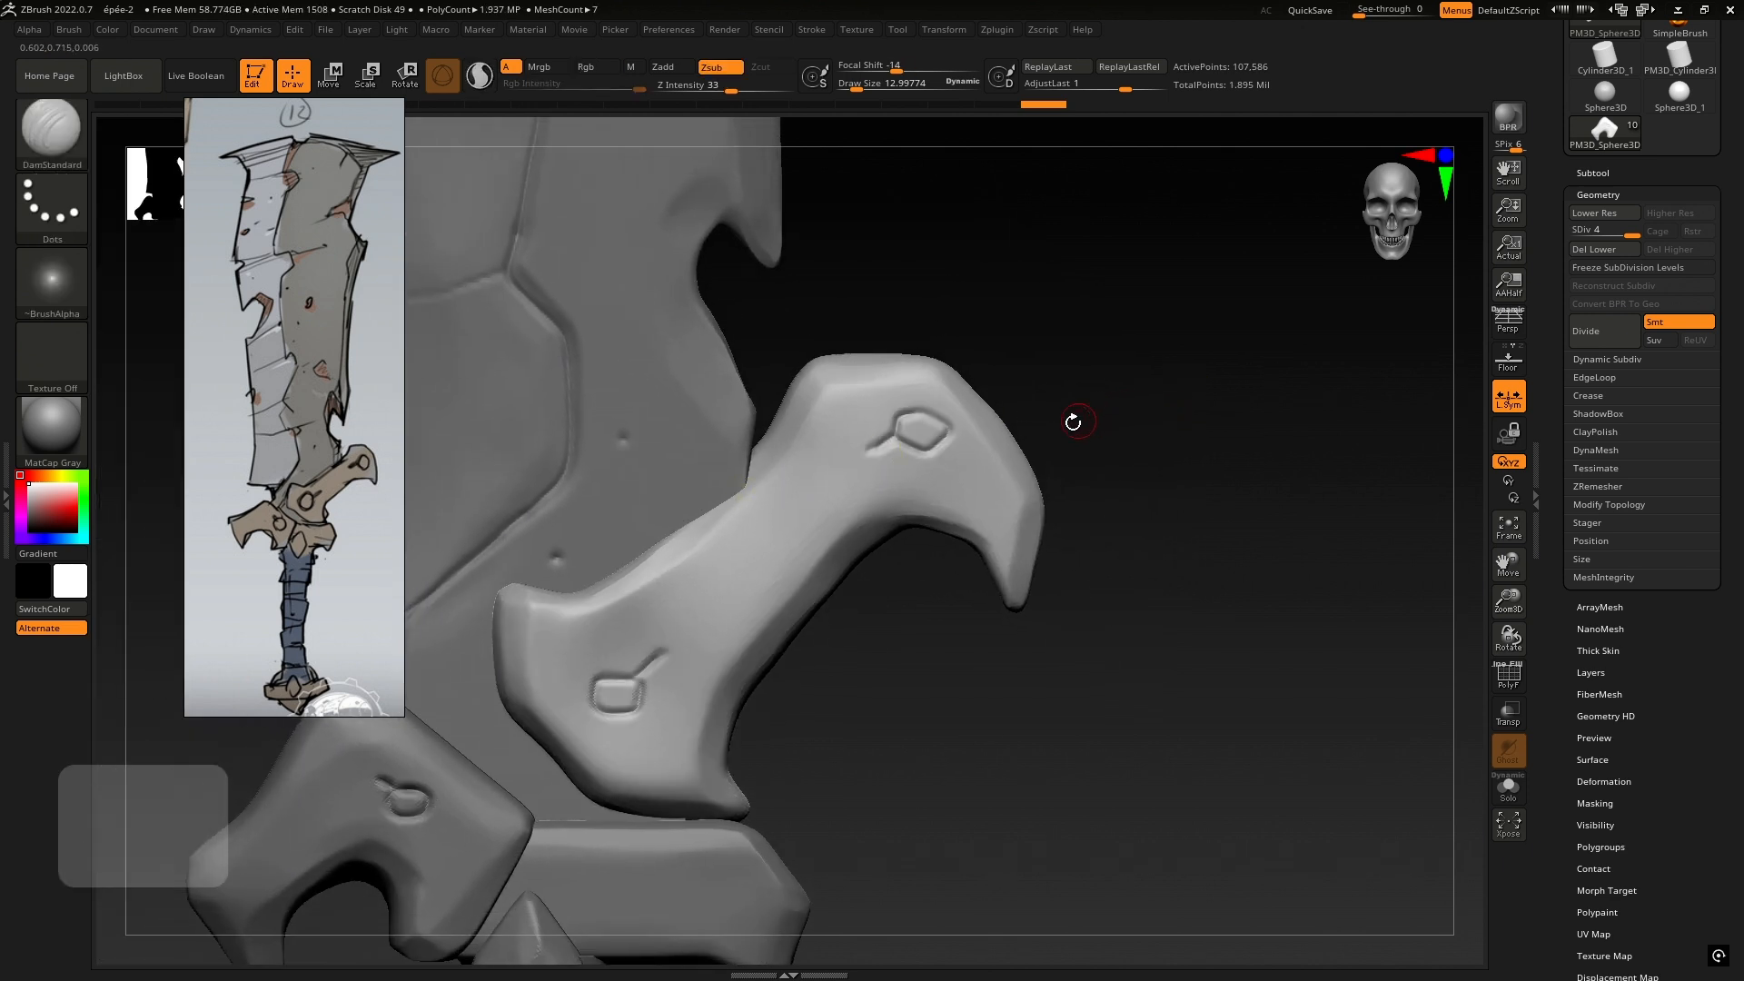
{"action": "right_click_drag", "start_coordinate": [666, 600], "coordinate": [827, 407], "text": "alt"}
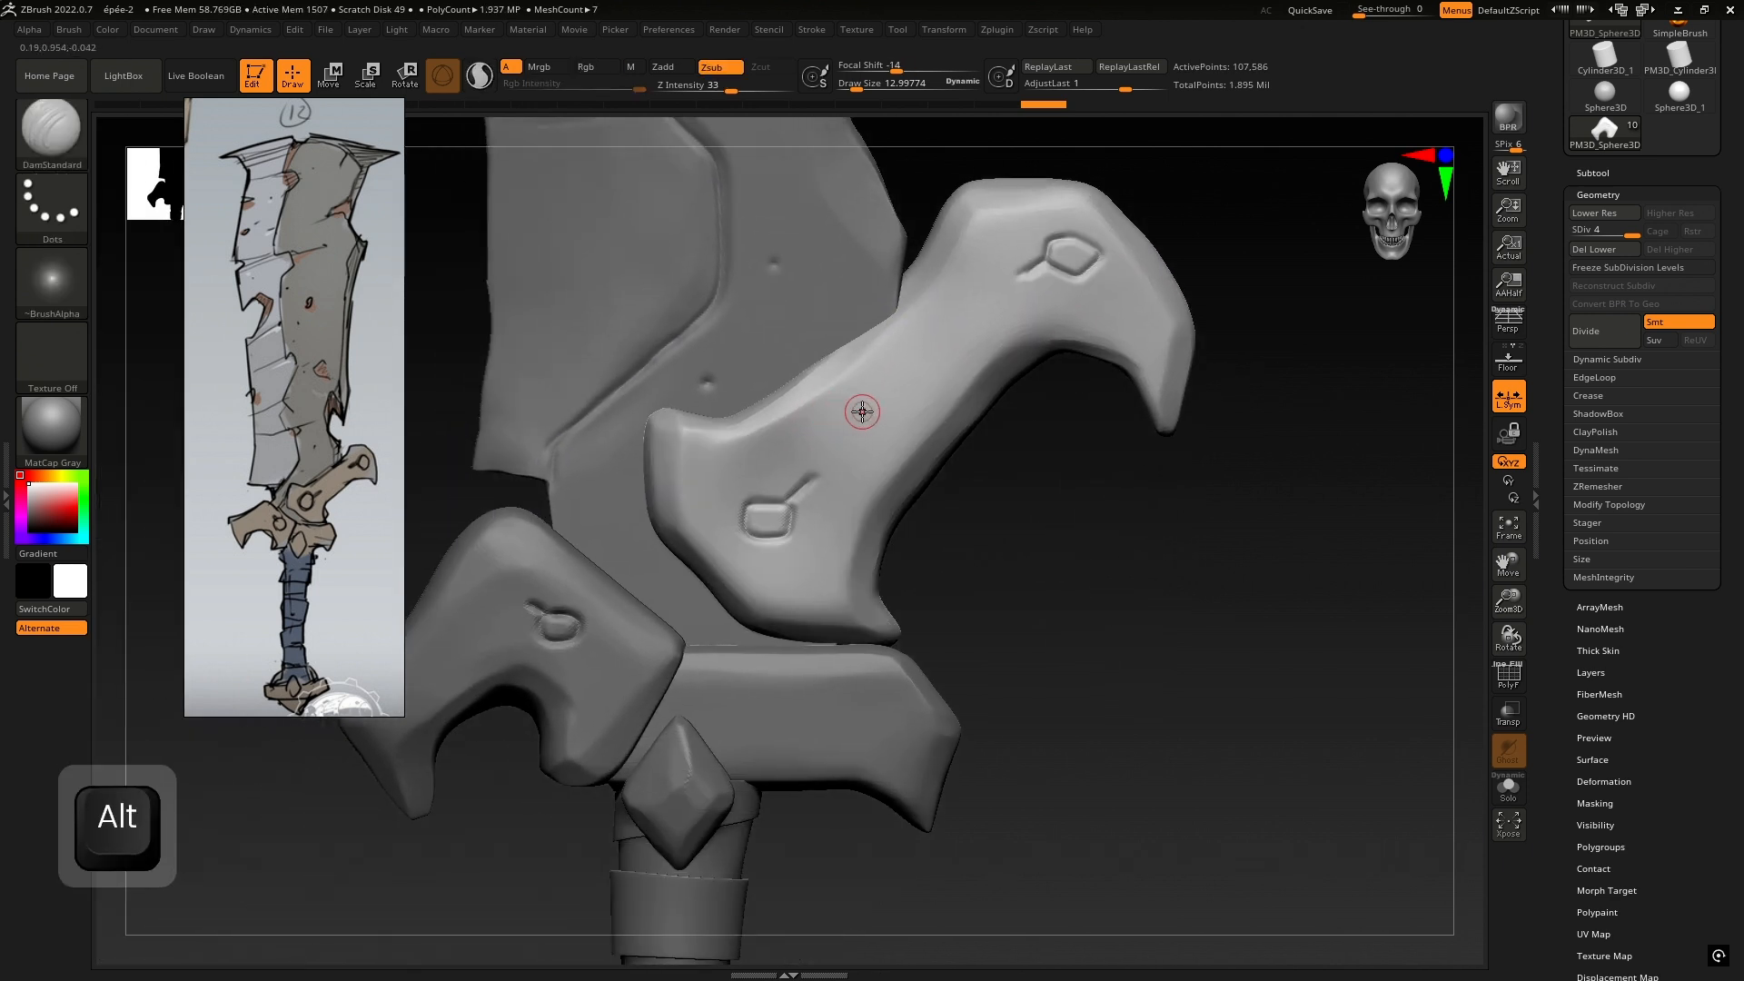
Mask the centre of the larger horn's upper ring and invert the mask to isolate that centre
{"action": "mouse_move", "coordinate": [946, 373]}
{"action": "right_mouse_down"}
{"action": "mouse_move", "coordinate": [944, 399]}
{"action": "mouse_move", "coordinate": [899, 406]}
{"action": "right_mouse_up"}
{"action": "right_click_drag", "start_coordinate": [1130, 284], "coordinate": [1244, 220]}
{"action": "mouse_move", "coordinate": [1146, 228]}
{"action": "right_mouse_down", "text": "alt"}
{"action": "mouse_move", "coordinate": [941, 365]}
{"action": "mouse_move", "coordinate": [993, 354]}
{"action": "right_mouse_up", "text": "alt"}
{"action": "left_click_drag", "start_coordinate": [825, 410], "coordinate": [786, 408], "text": "ctrl"}
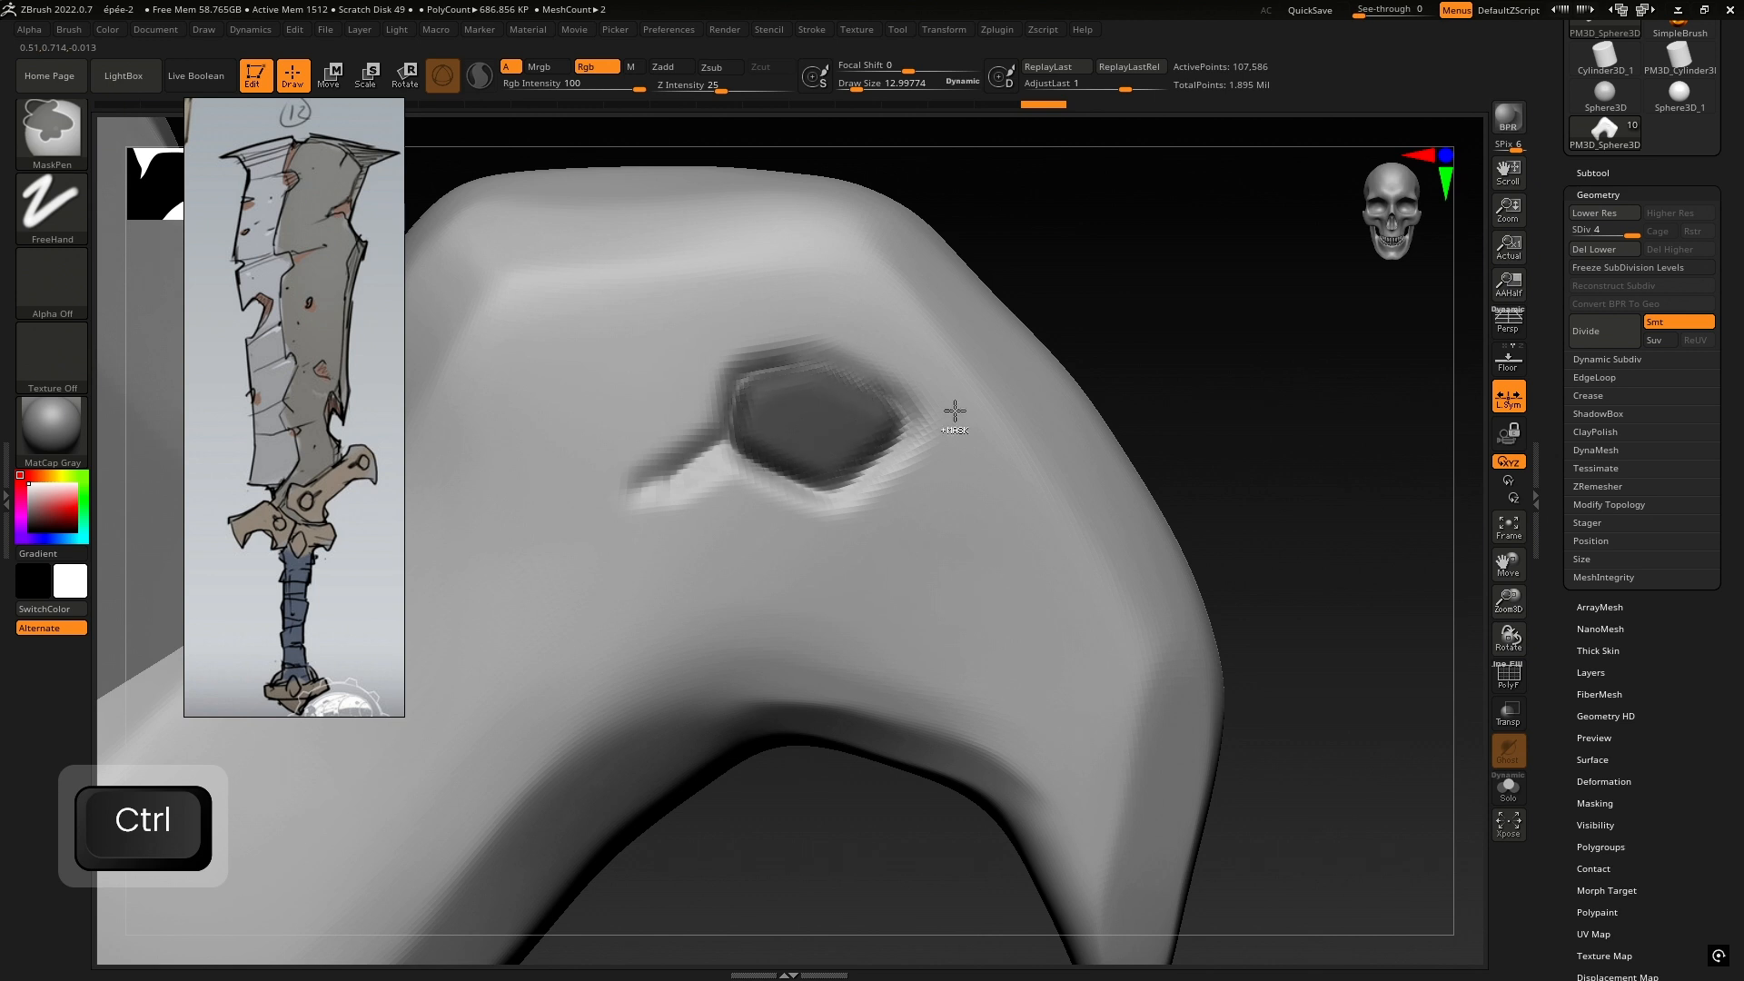
{"action": "left_click", "coordinate": [1252, 341], "text": "ctrl"}
{"action": "right_click_drag", "start_coordinate": [1082, 501], "coordinate": [1040, 480], "text": "ctrl"}
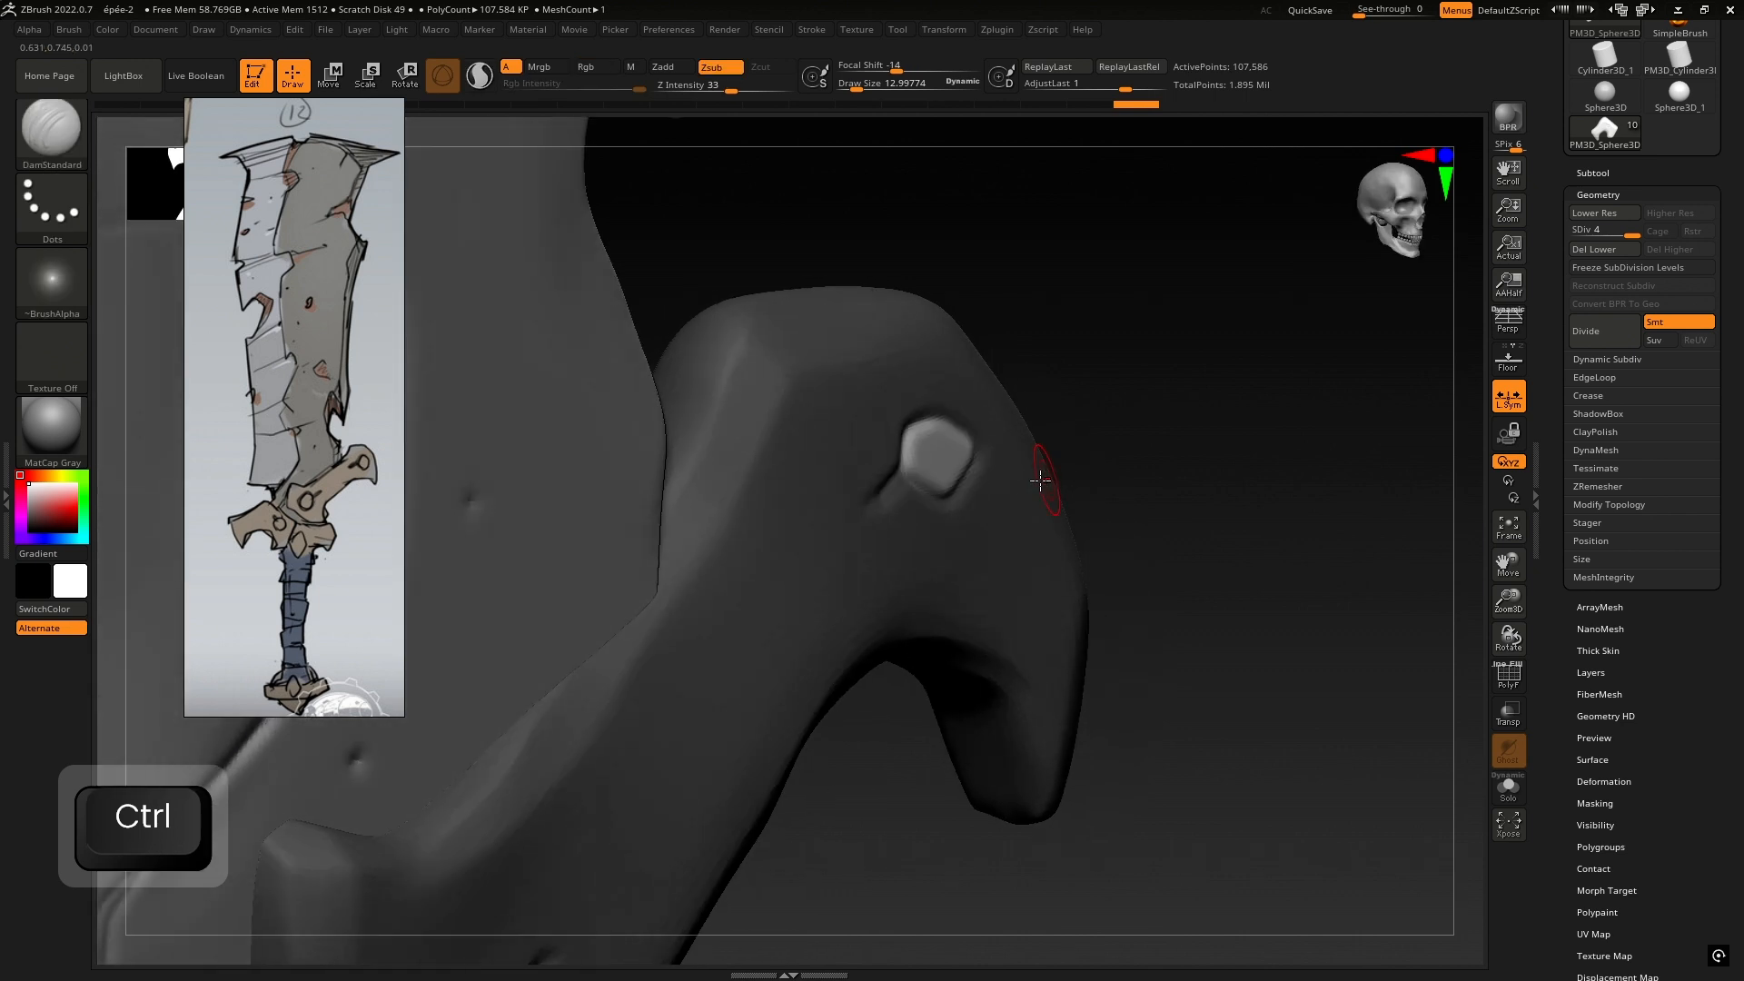
Centre the gizmo on the unmasked upper ring centre, pull and scale it slightly outward, and clear the mask
{"action": "key", "text": "w"}
{"action": "right_click_drag", "start_coordinate": [1177, 482], "coordinate": [840, 446]}
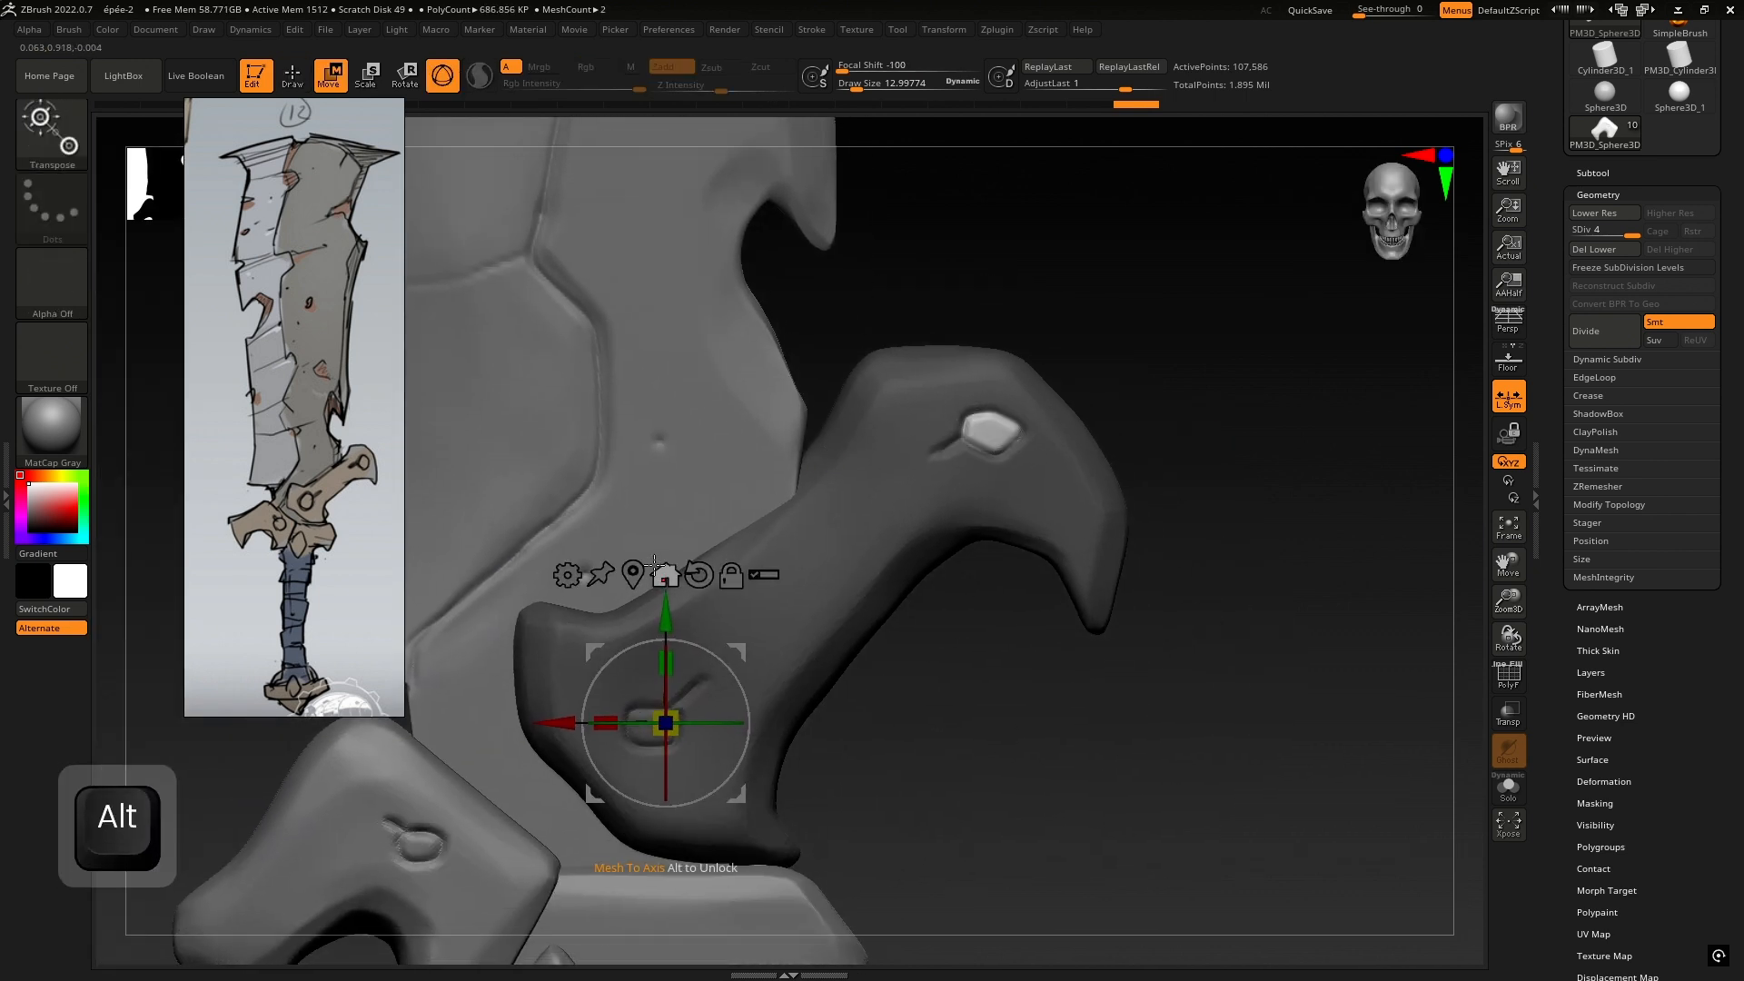
{"action": "left_click", "coordinate": [633, 576], "text": "alt"}
{"action": "right_click_drag", "start_coordinate": [1039, 405], "coordinate": [876, 476], "text": "ctrl"}
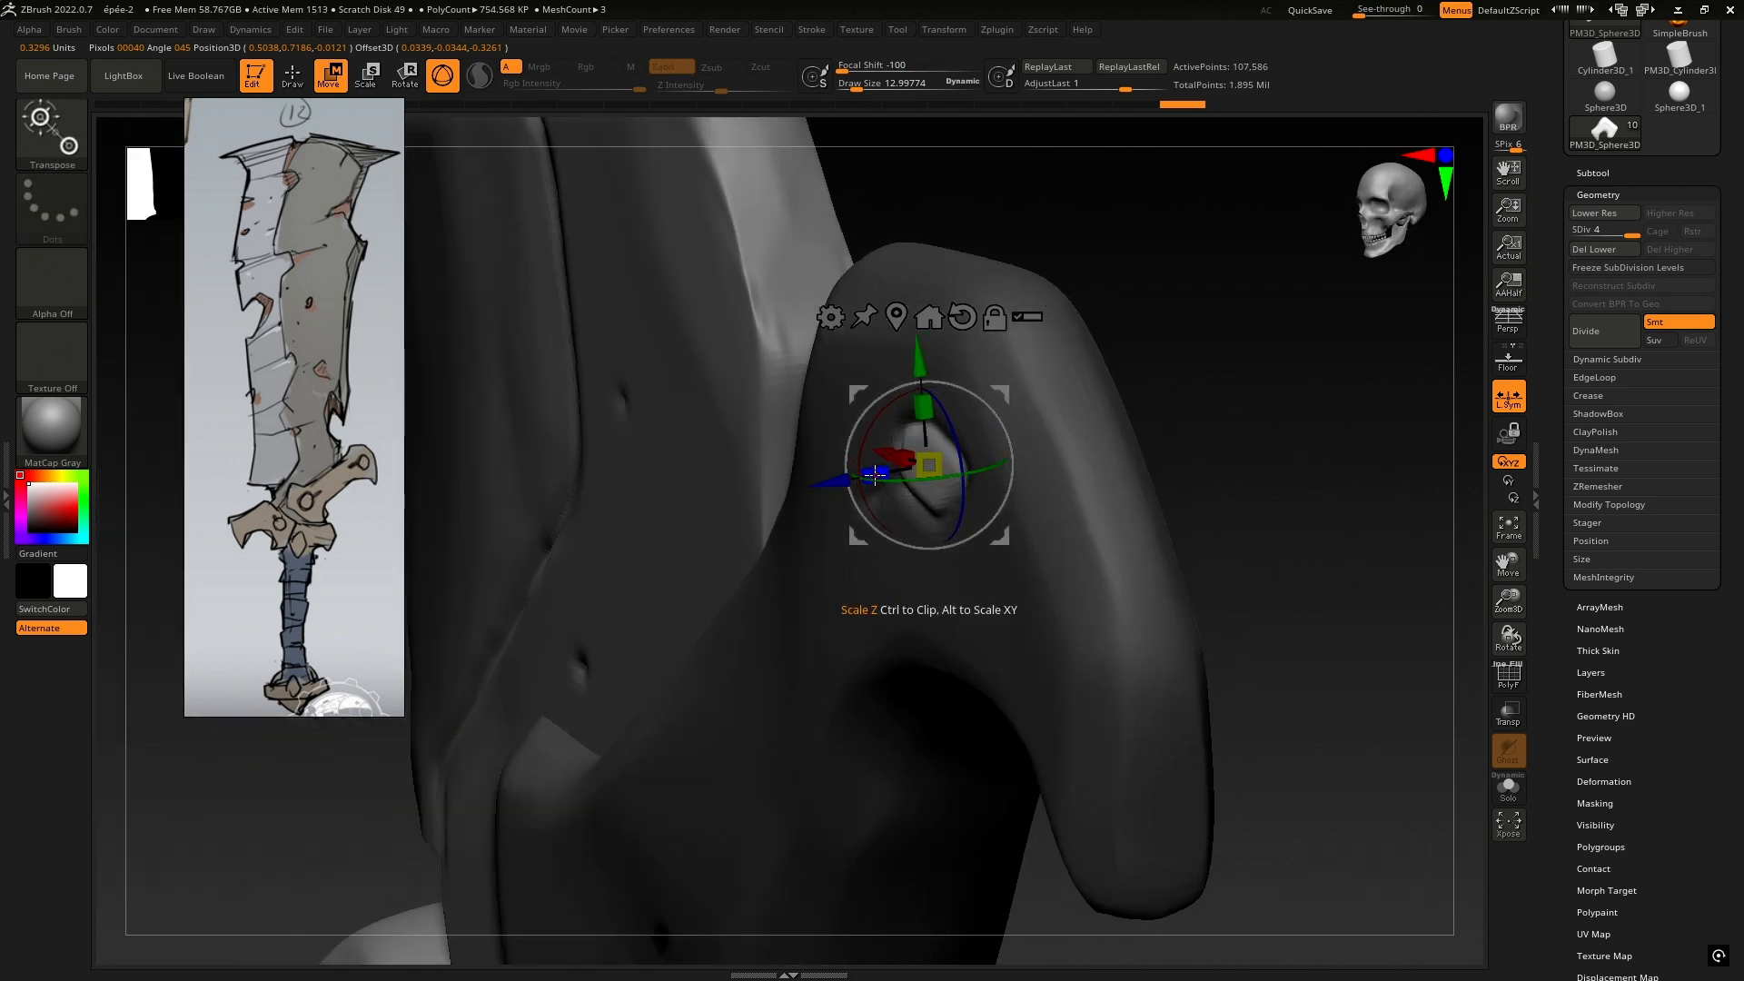
{"action": "left_click_drag", "start_coordinate": [828, 483], "coordinate": [815, 485]}
{"action": "right_click_drag", "start_coordinate": [815, 485], "coordinate": [1021, 411]}
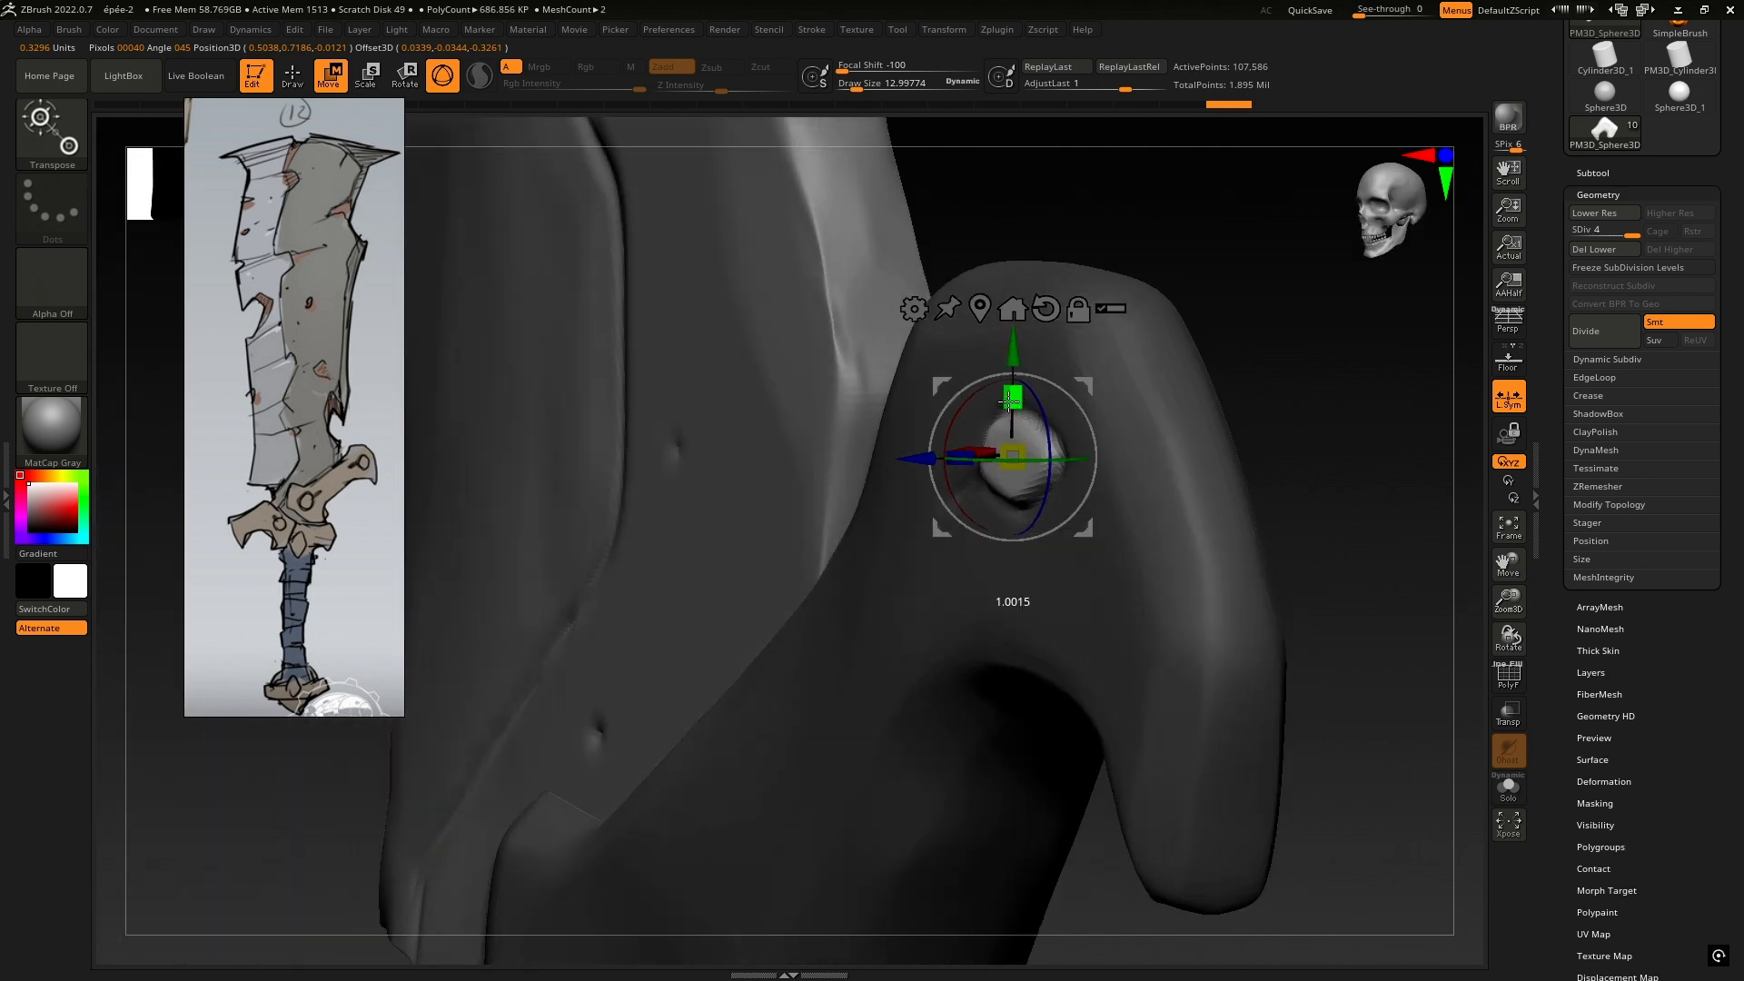
{"action": "left_click_drag", "start_coordinate": [1009, 400], "coordinate": [1009, 398]}
{"action": "right_click_drag", "start_coordinate": [1004, 398], "coordinate": [1183, 384]}
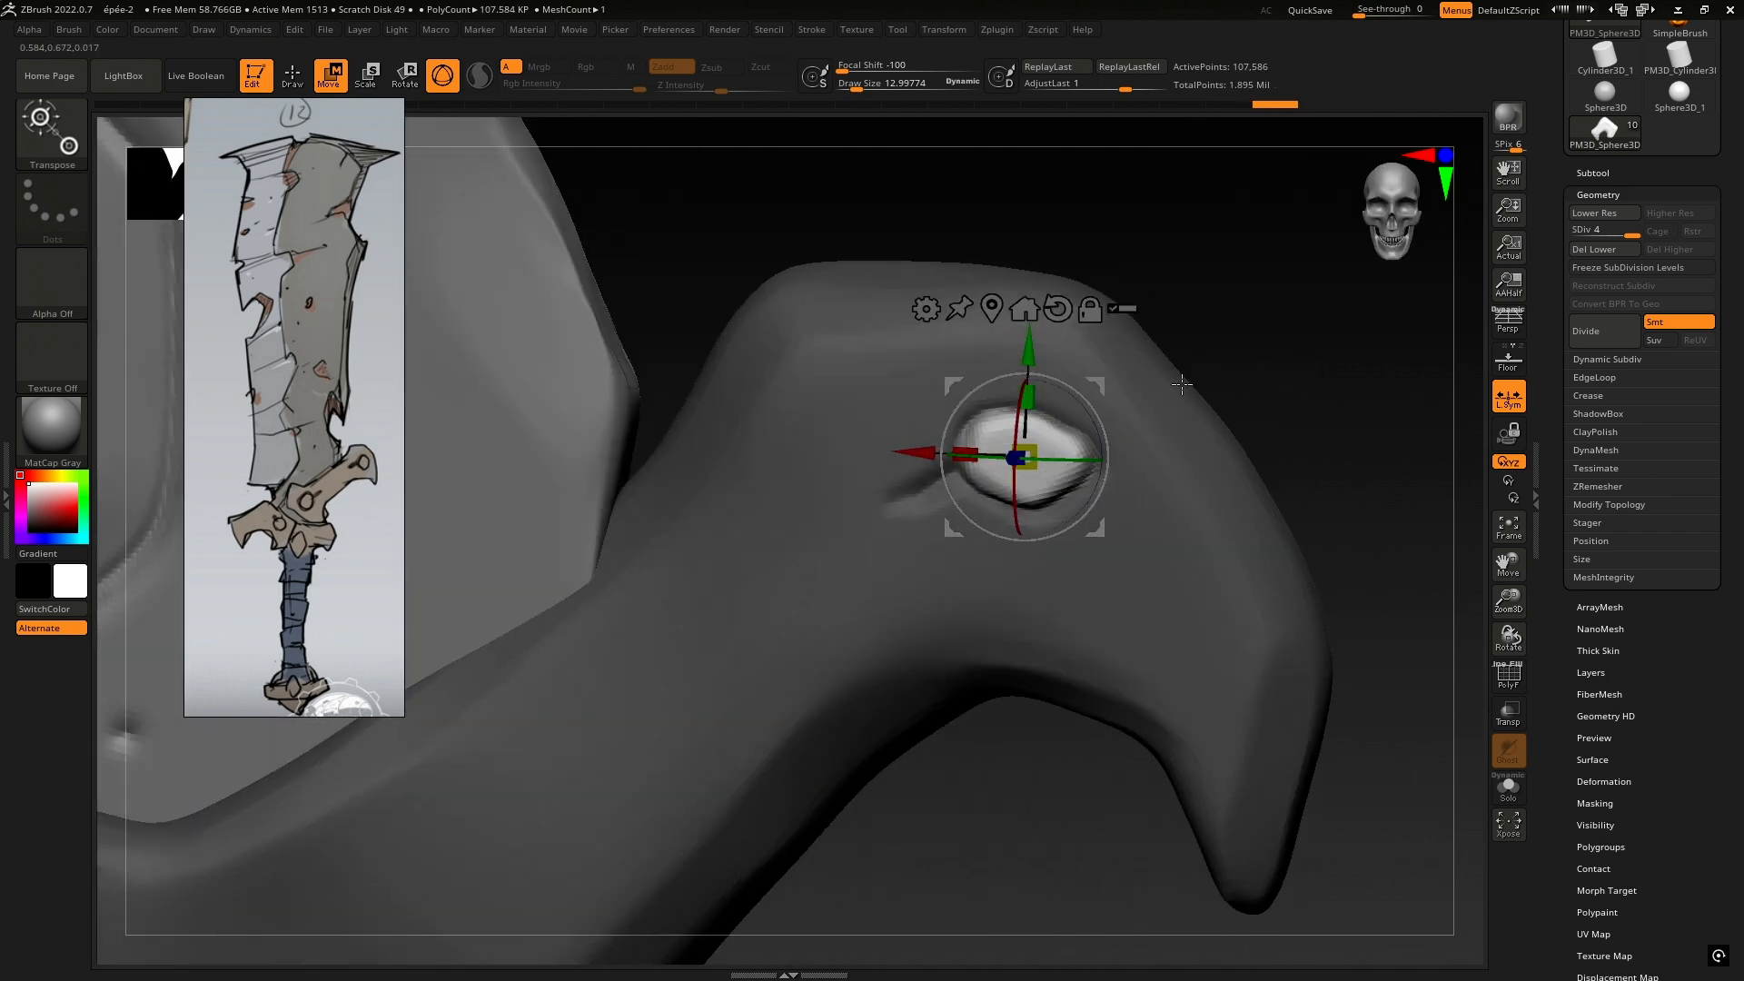
{"action": "left_click", "coordinate": [1296, 377], "text": "ctrl"}
Examine the larger horn's upper ring and the rest of the guard from several angles
{"action": "left_click_drag", "start_coordinate": [1357, 436], "coordinate": [1331, 489], "text": "ctrl"}
{"action": "right_click_drag", "start_coordinate": [1258, 498], "coordinate": [1181, 452], "text": "ctrl"}
{"action": "right_click_drag", "start_coordinate": [1181, 453], "coordinate": [1079, 466]}
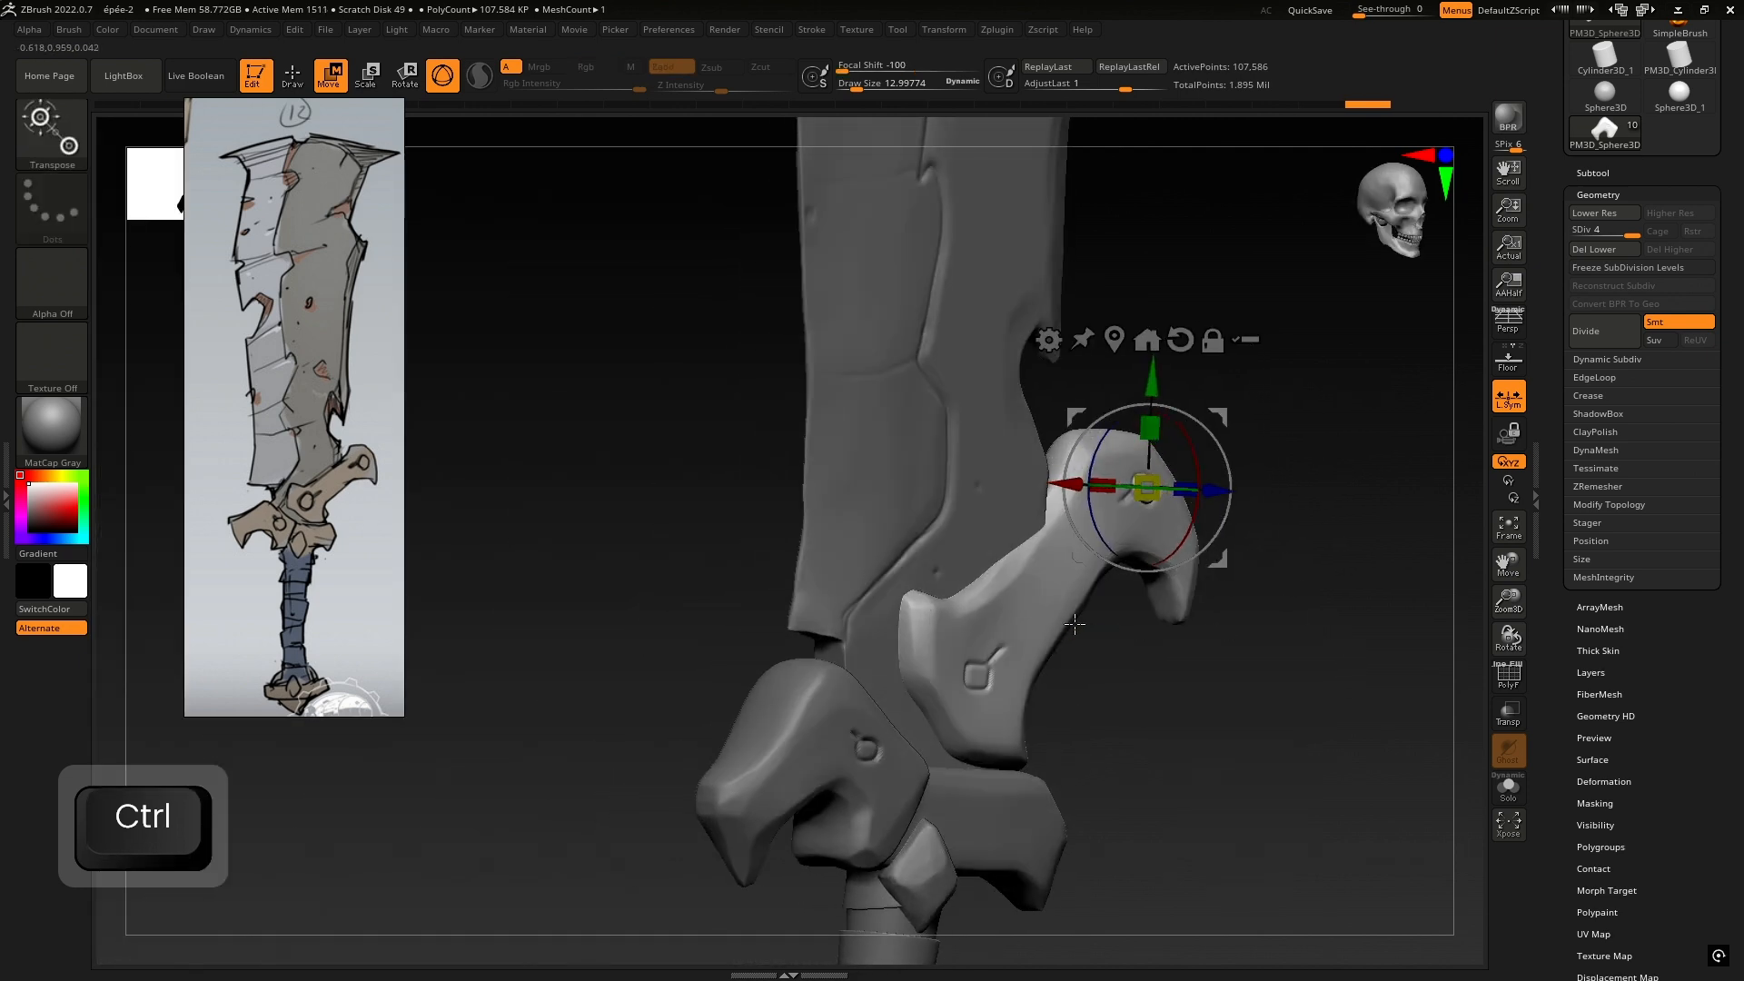
{"action": "left_click", "coordinate": [1018, 635], "text": "alt"}
{"action": "right_click_drag", "start_coordinate": [1049, 627], "coordinate": [1166, 619]}
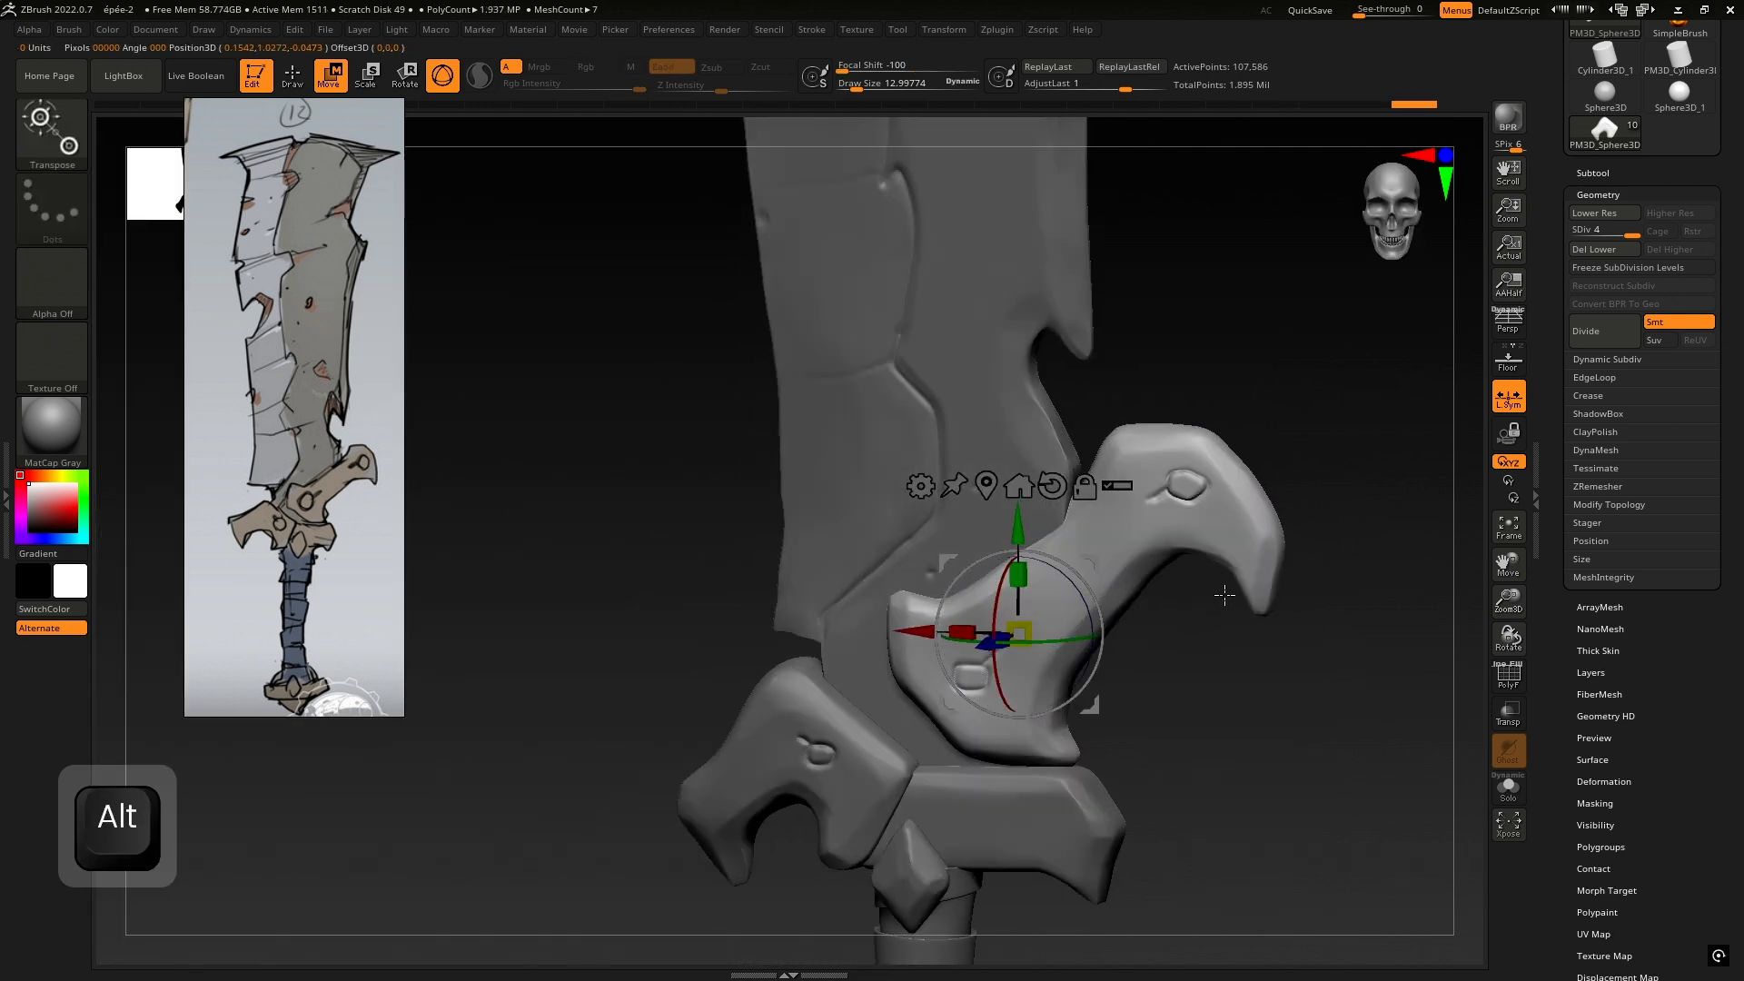
{"action": "right_click_drag", "start_coordinate": [1226, 549], "coordinate": [1294, 530]}
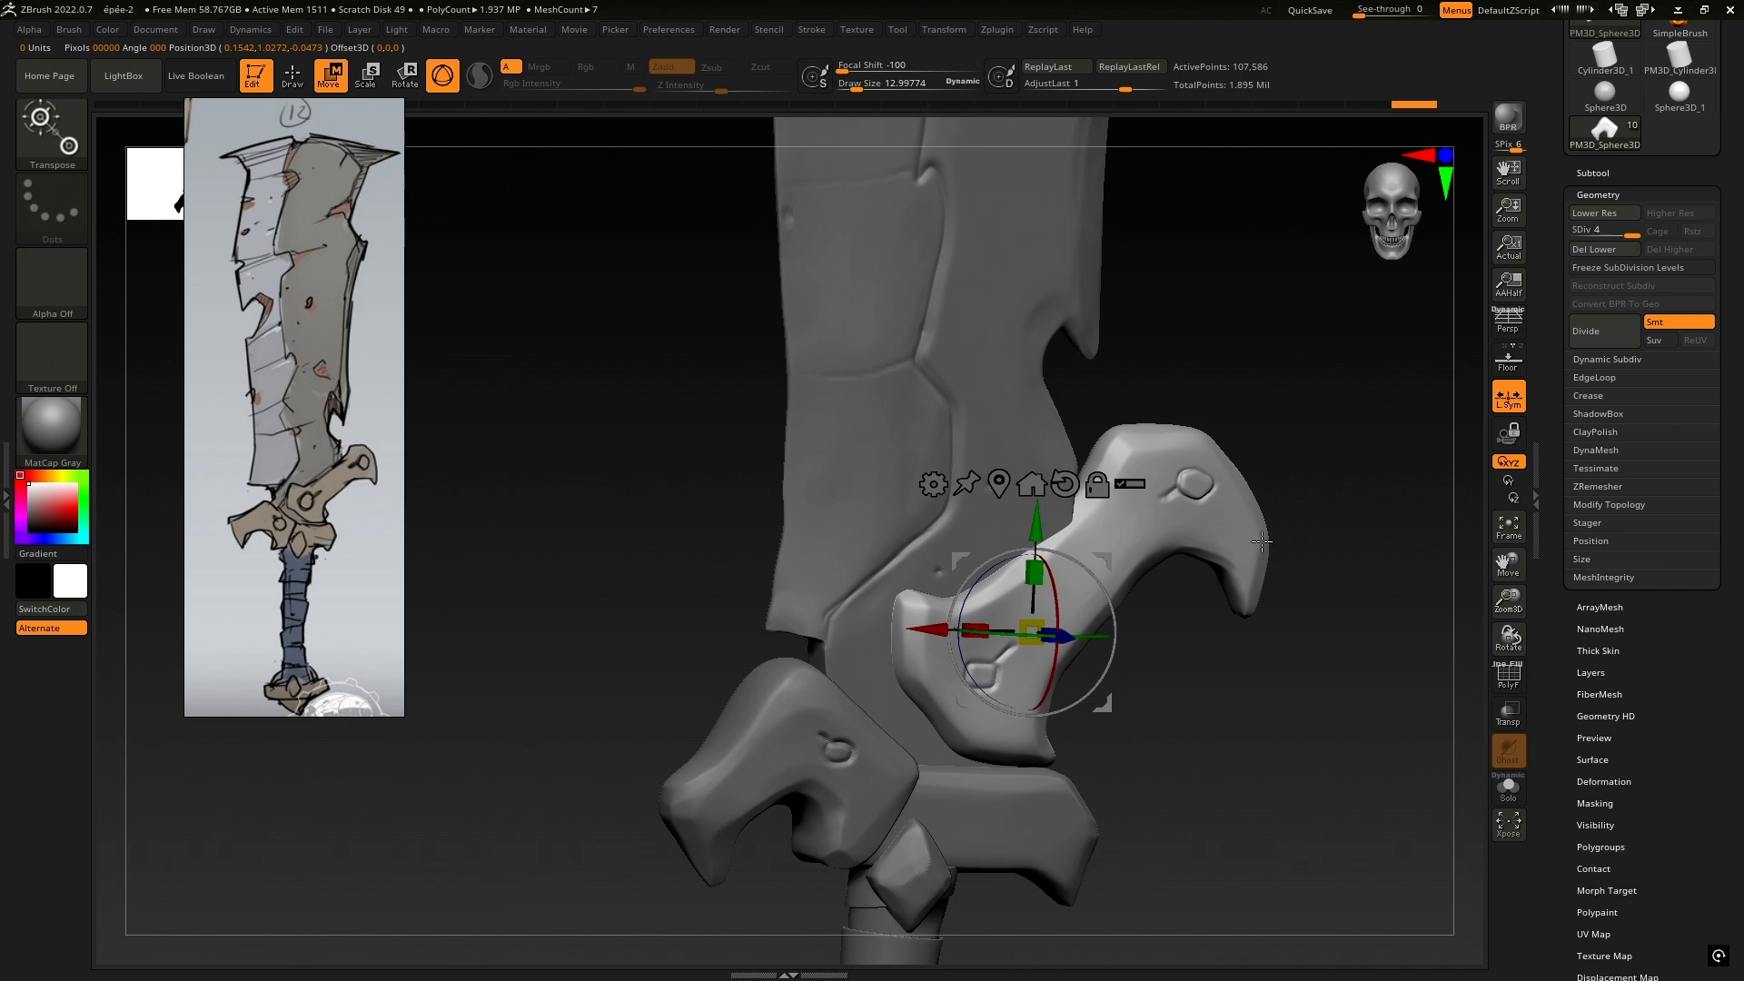
{"action": "right_click_drag", "start_coordinate": [1122, 716], "coordinate": [1112, 712], "text": "shift"}
{"action": "mouse_move", "coordinate": [1216, 688]}
{"action": "right_mouse_down"}
{"action": "mouse_move", "coordinate": [1156, 728]}
{"action": "mouse_move", "coordinate": [1226, 682]}
{"action": "mouse_move", "coordinate": [1213, 690]}
{"action": "right_mouse_up"}
{"action": "right_click_drag", "start_coordinate": [1109, 750], "coordinate": [944, 565], "text": "alt"}
{"action": "right_click_drag", "start_coordinate": [945, 565], "coordinate": [888, 555]}
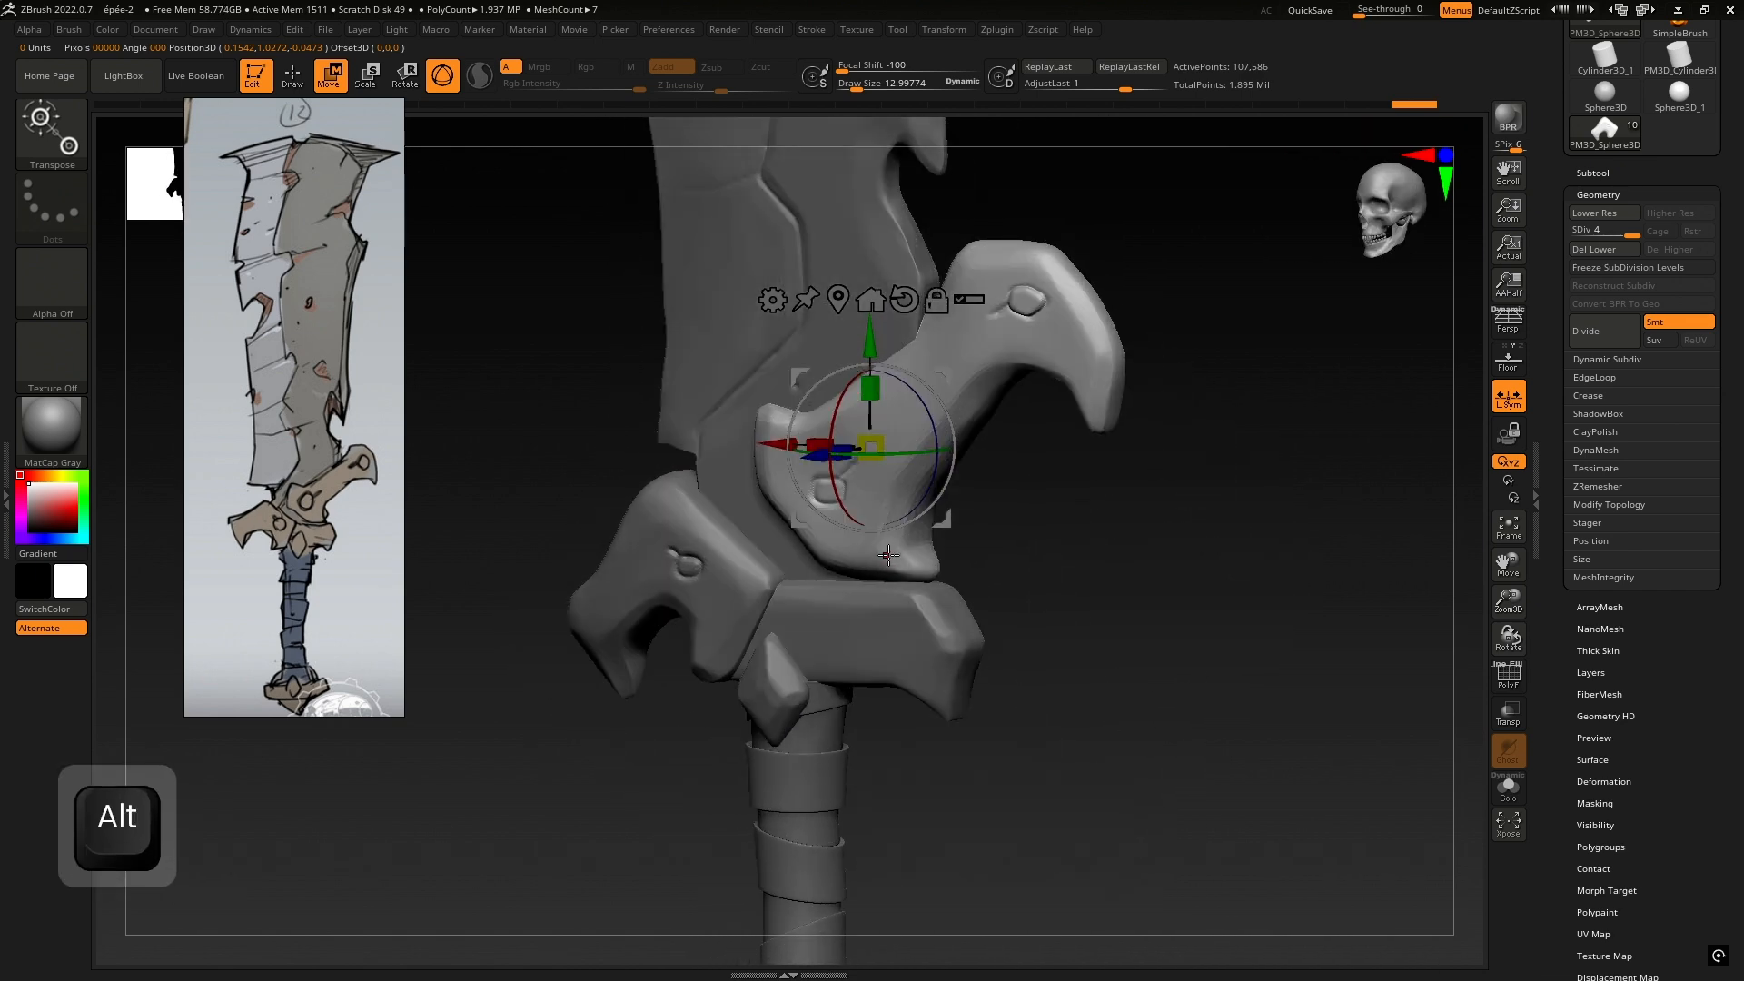
Mask the centre of the larger horn's lower ring and invert the mask to isolate that centre
{"action": "mouse_move", "coordinate": [997, 521]}
{"action": "right_mouse_down"}
{"action": "mouse_move", "coordinate": [974, 529]}
{"action": "mouse_move", "coordinate": [1058, 515]}
{"action": "mouse_move", "coordinate": [1086, 591]}
{"action": "mouse_move", "coordinate": [1168, 557]}
{"action": "right_mouse_up"}
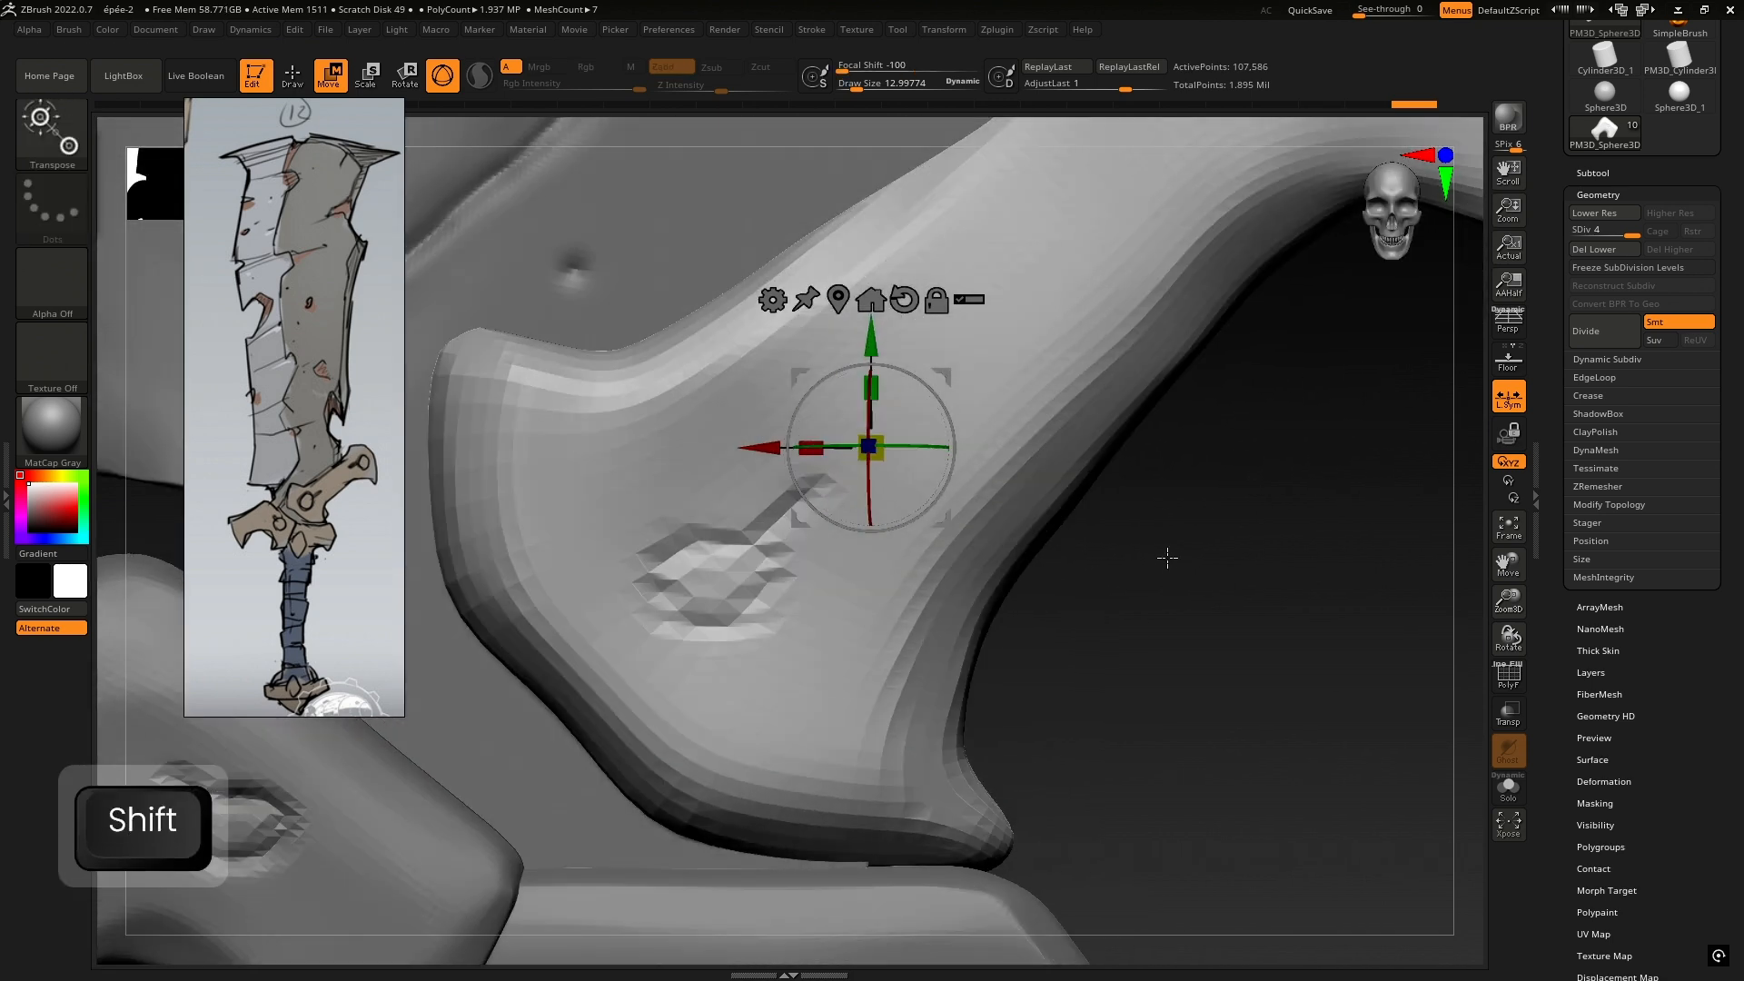
{"action": "left_click", "coordinate": [714, 575], "text": "alt"}
{"action": "key", "text": "q"}
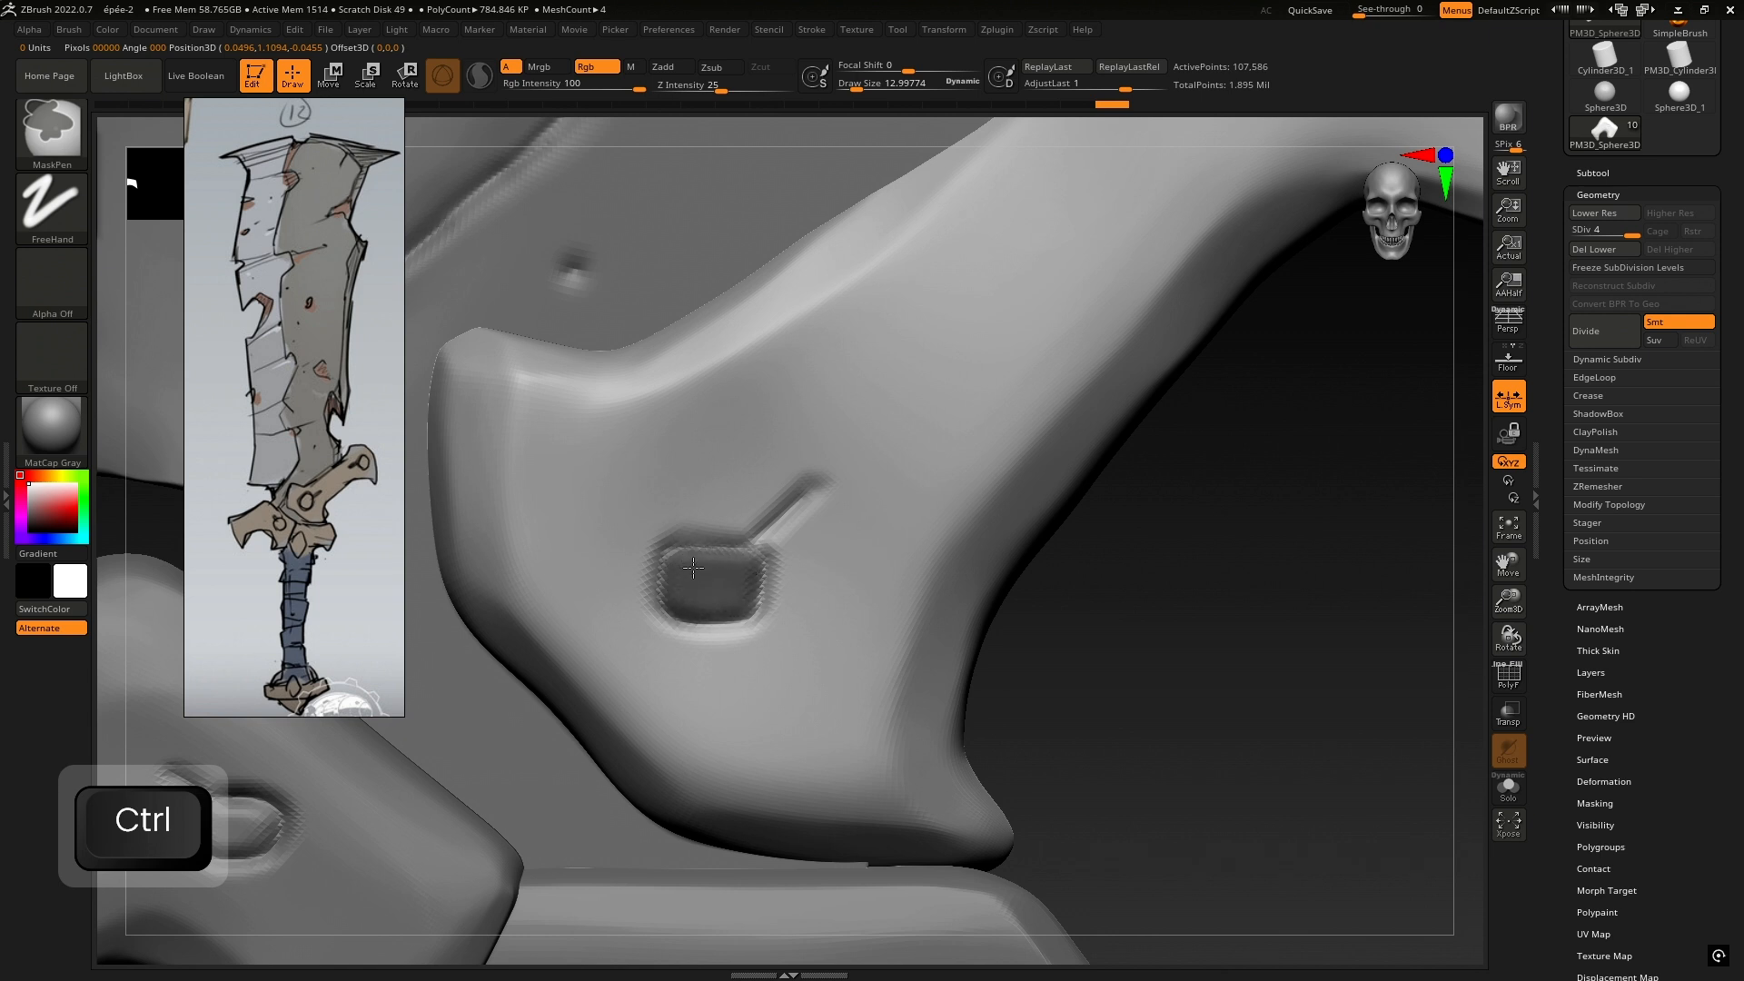
{"action": "left_click", "coordinate": [1252, 626], "text": "ctrl"}
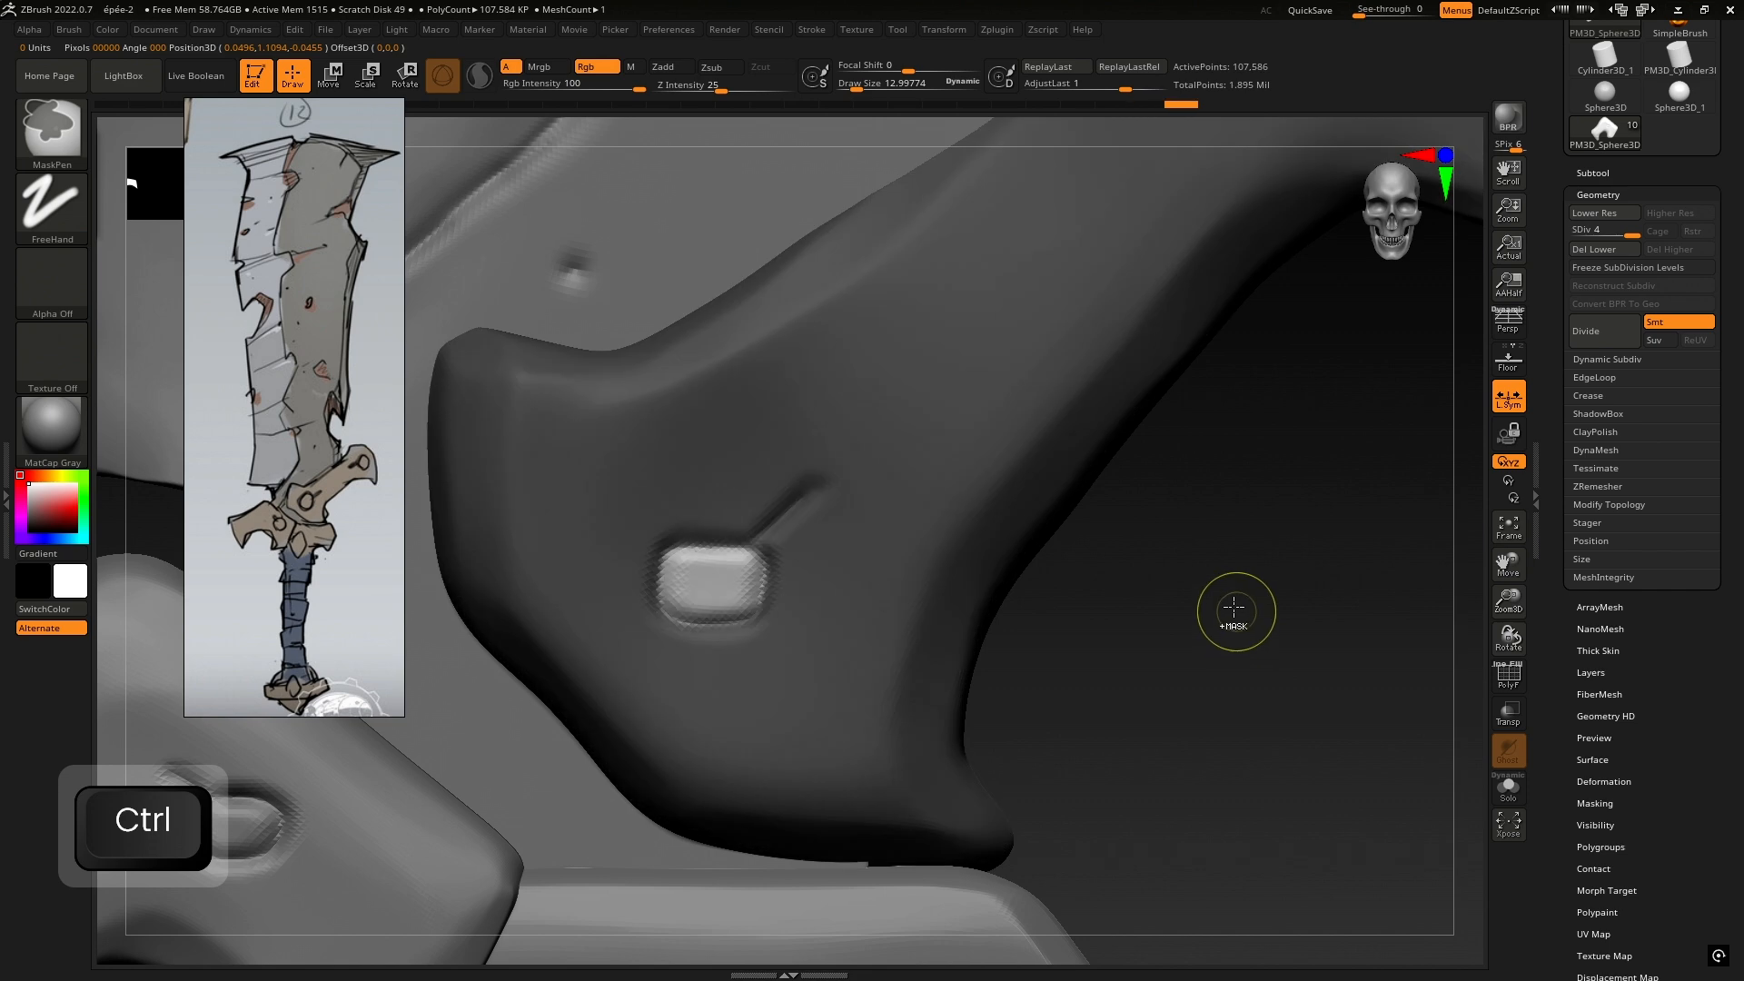
Pull the unmasked centre of the larger horn's lower ring slightly outward with the gizmo, and clear the mask
{"action": "key", "text": "w"}
{"action": "left_click_drag", "start_coordinate": [1168, 616], "coordinate": [798, 561]}
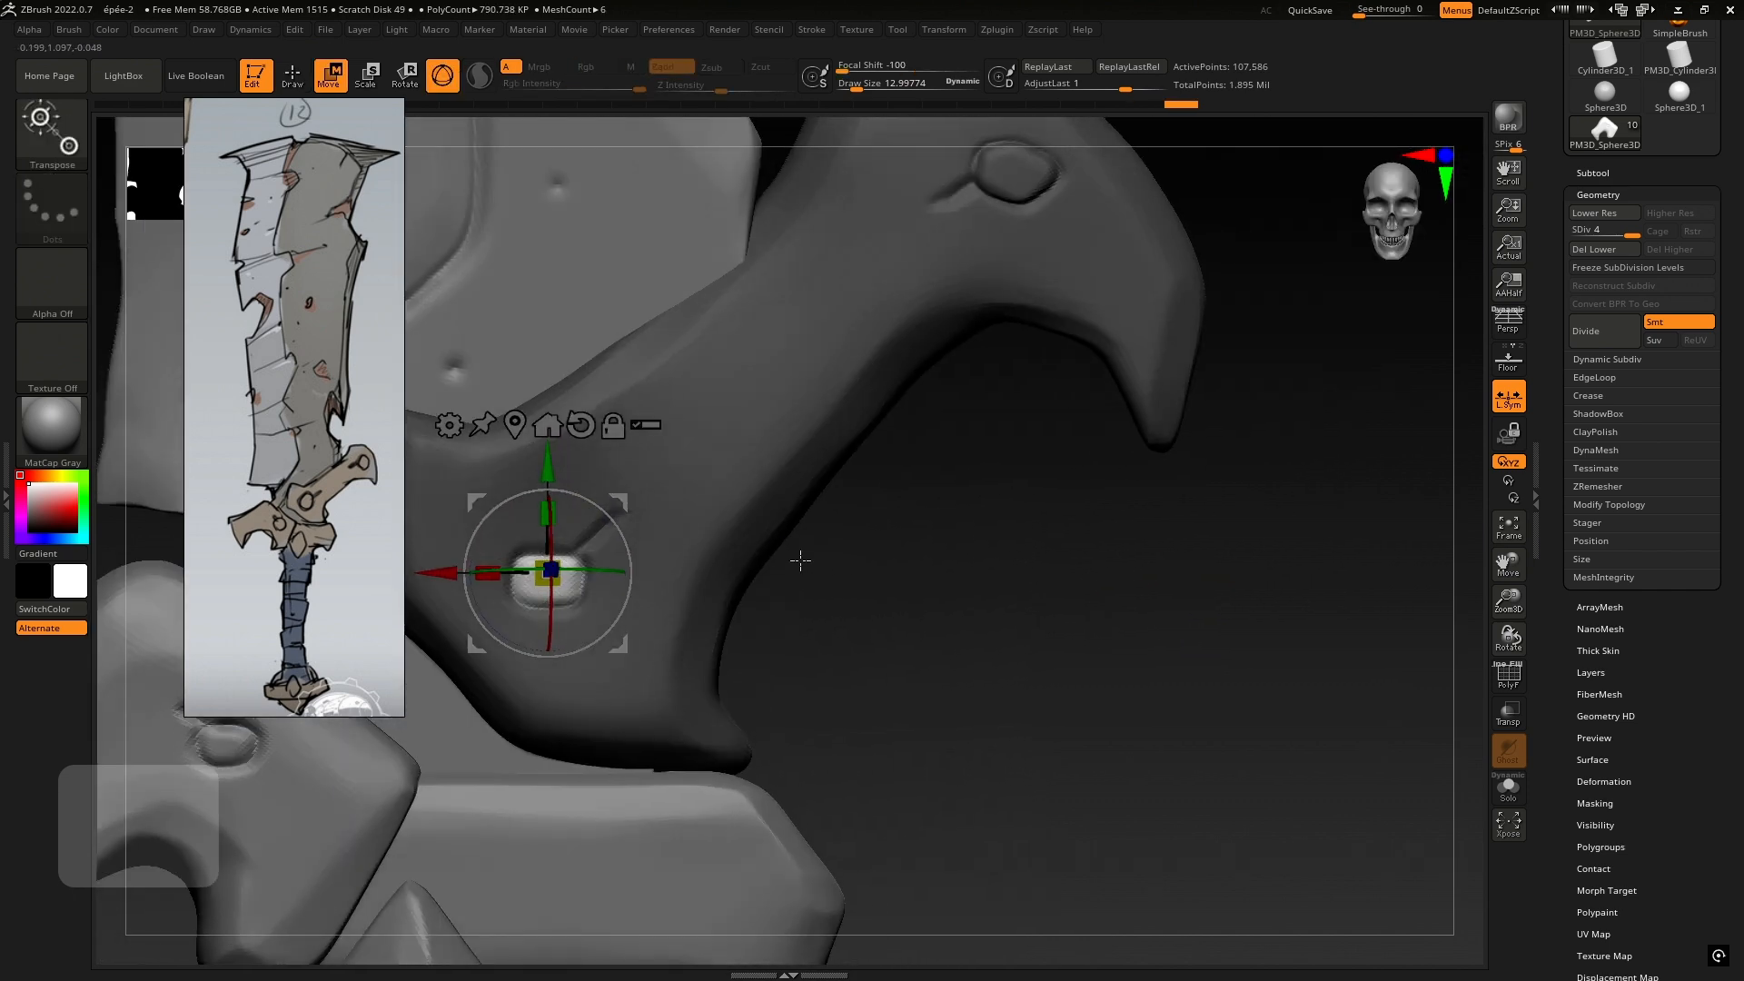
{"action": "left_click", "coordinate": [581, 425], "text": "alt"}
{"action": "right_click_drag", "start_coordinate": [676, 483], "coordinate": [565, 501]}
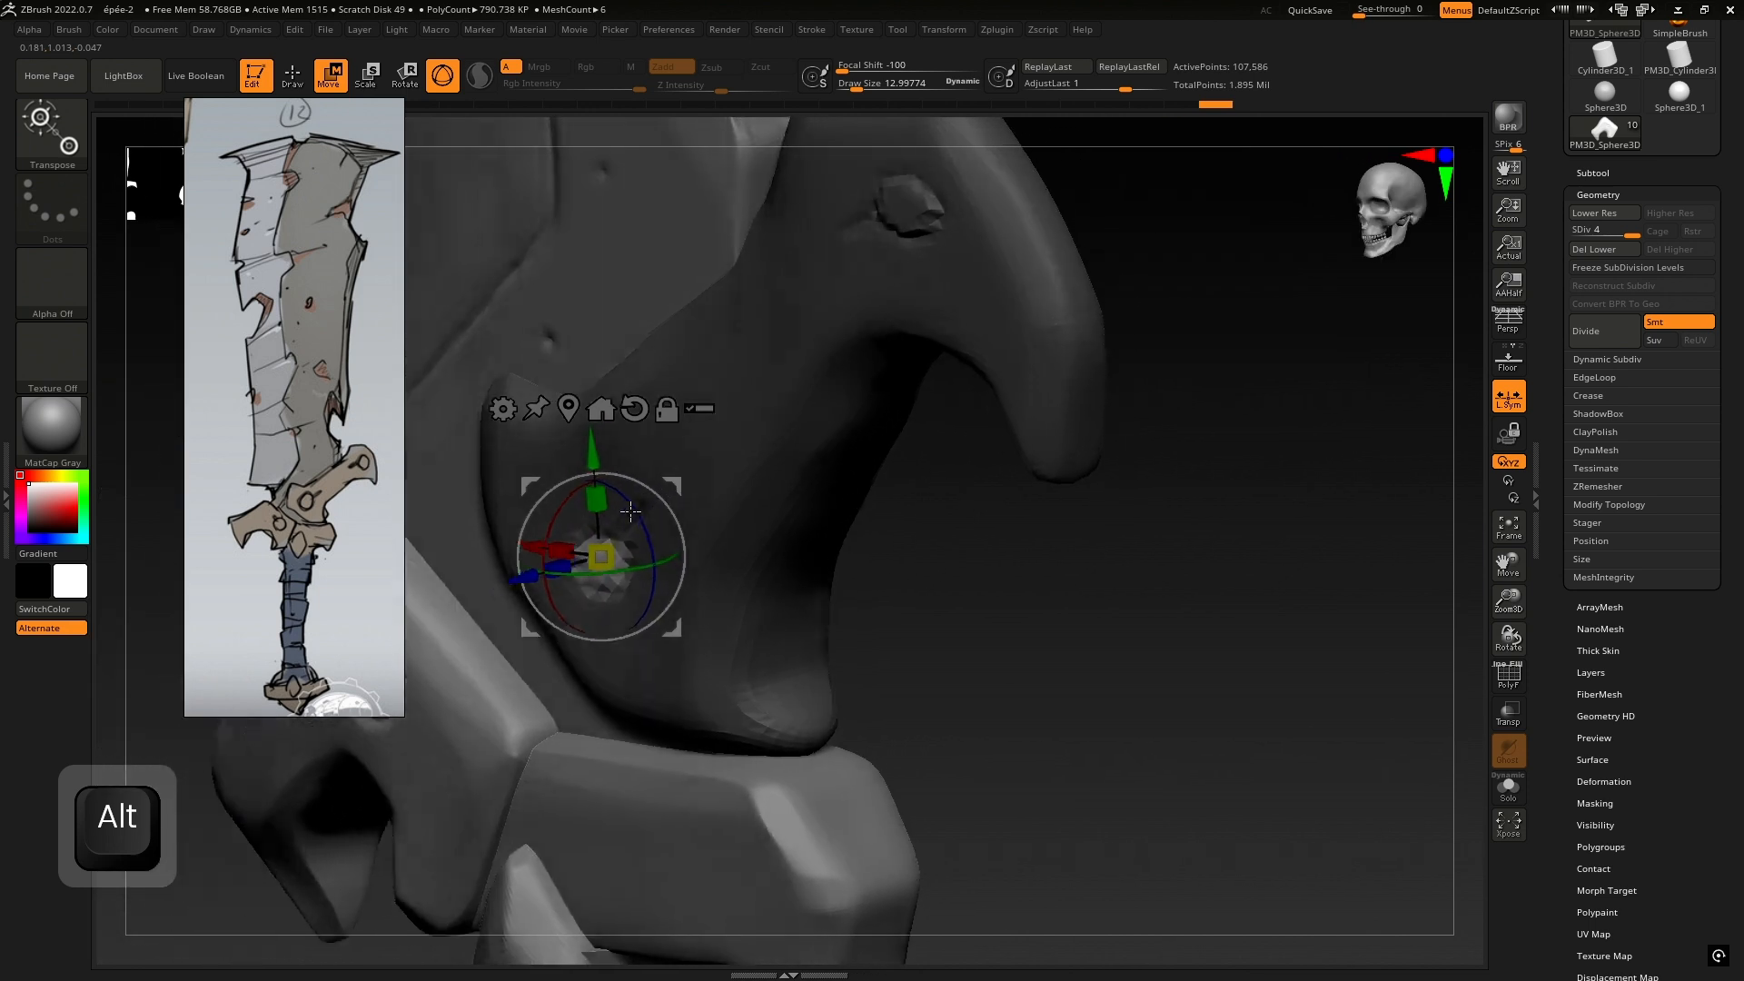
{"action": "left_click_drag", "start_coordinate": [527, 578], "coordinate": [520, 578]}
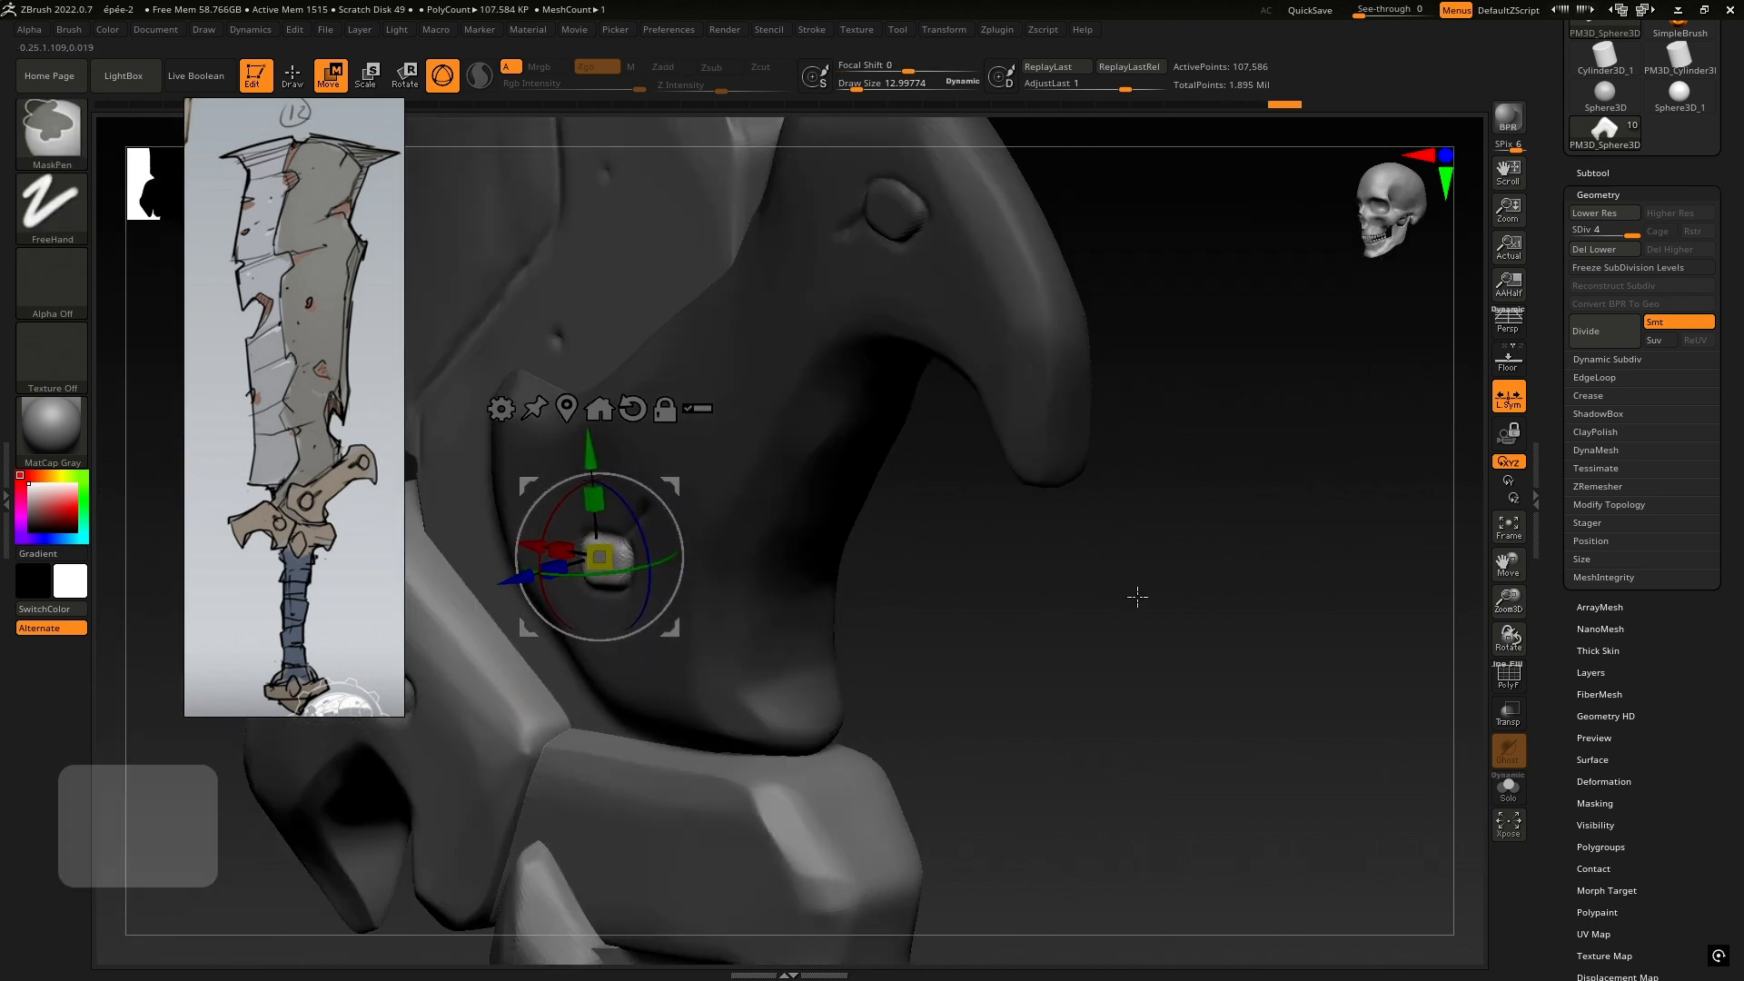
{"action": "left_click_drag", "start_coordinate": [1137, 596], "coordinate": [1136, 608], "text": "ctrl"}
{"action": "right_click_drag", "start_coordinate": [1036, 583], "coordinate": [1107, 553], "text": "alt"}
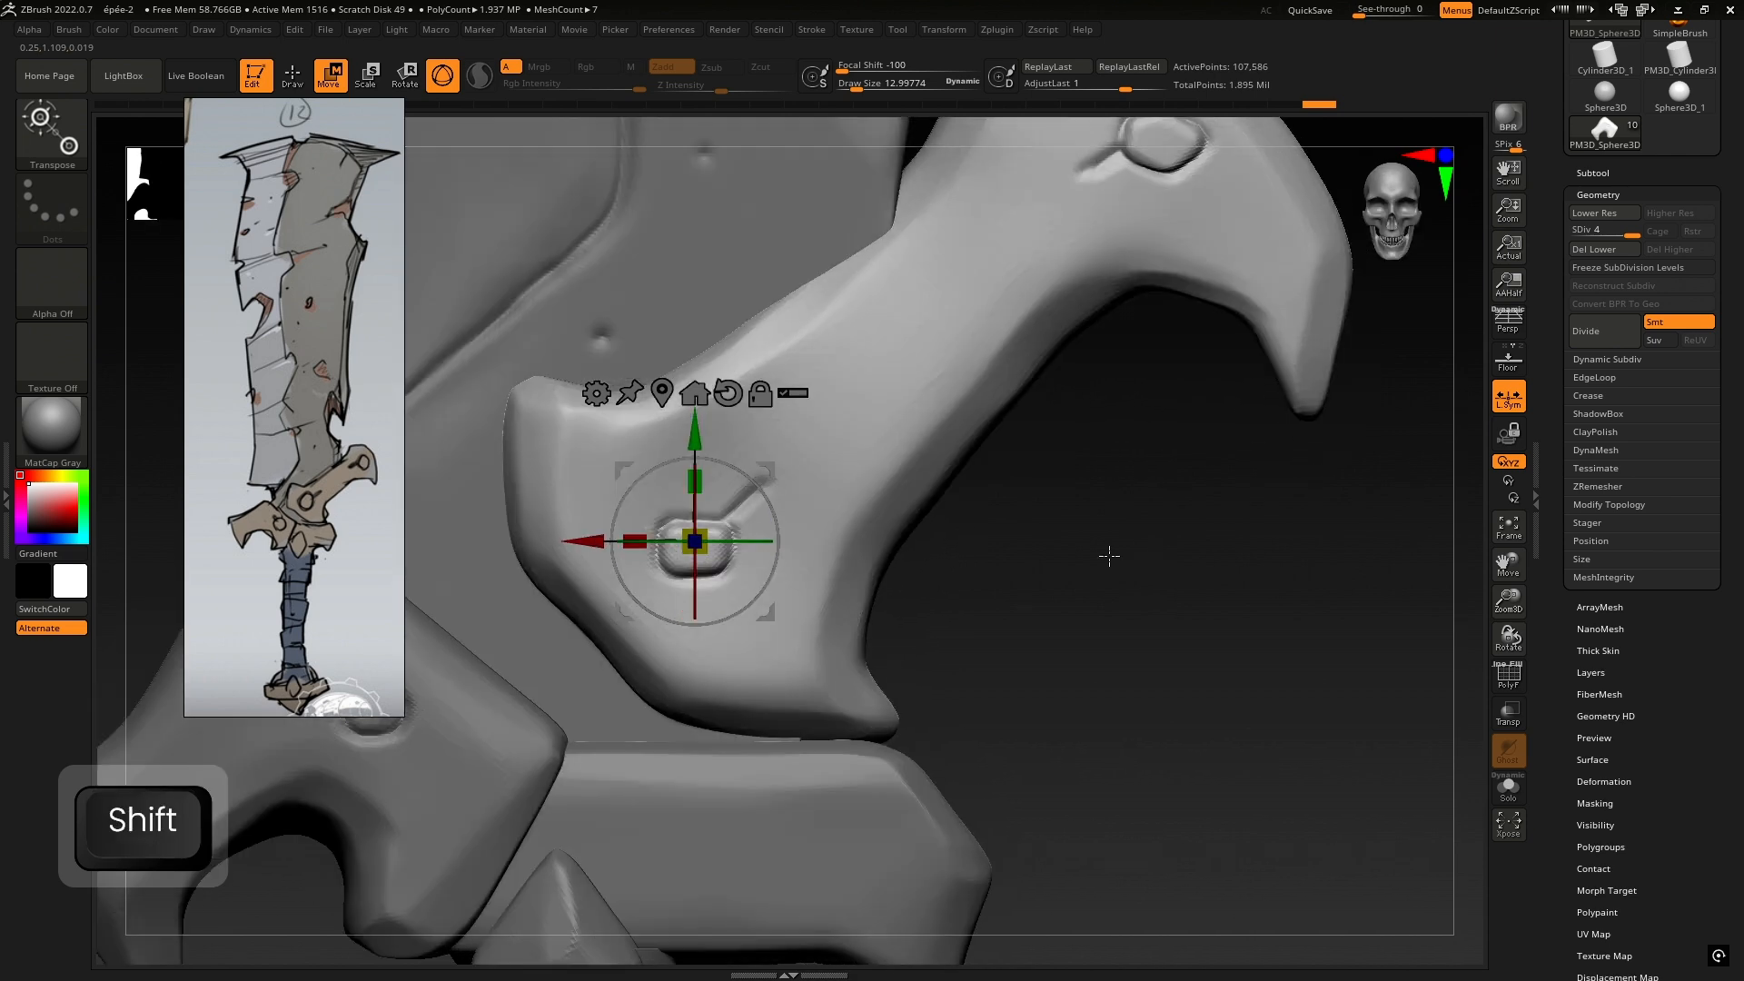
Mask the centre of the smaller horn's ring at a draw size of about 8, and invert the mask
{"action": "right_click_drag", "start_coordinate": [769, 637], "coordinate": [1219, 505], "text": "alt"}
{"action": "right_click_drag", "start_coordinate": [1082, 445], "coordinate": [1030, 571], "text": "ctrl"}
{"action": "right_click_drag", "start_coordinate": [833, 603], "coordinate": [1173, 345], "text": "alt"}
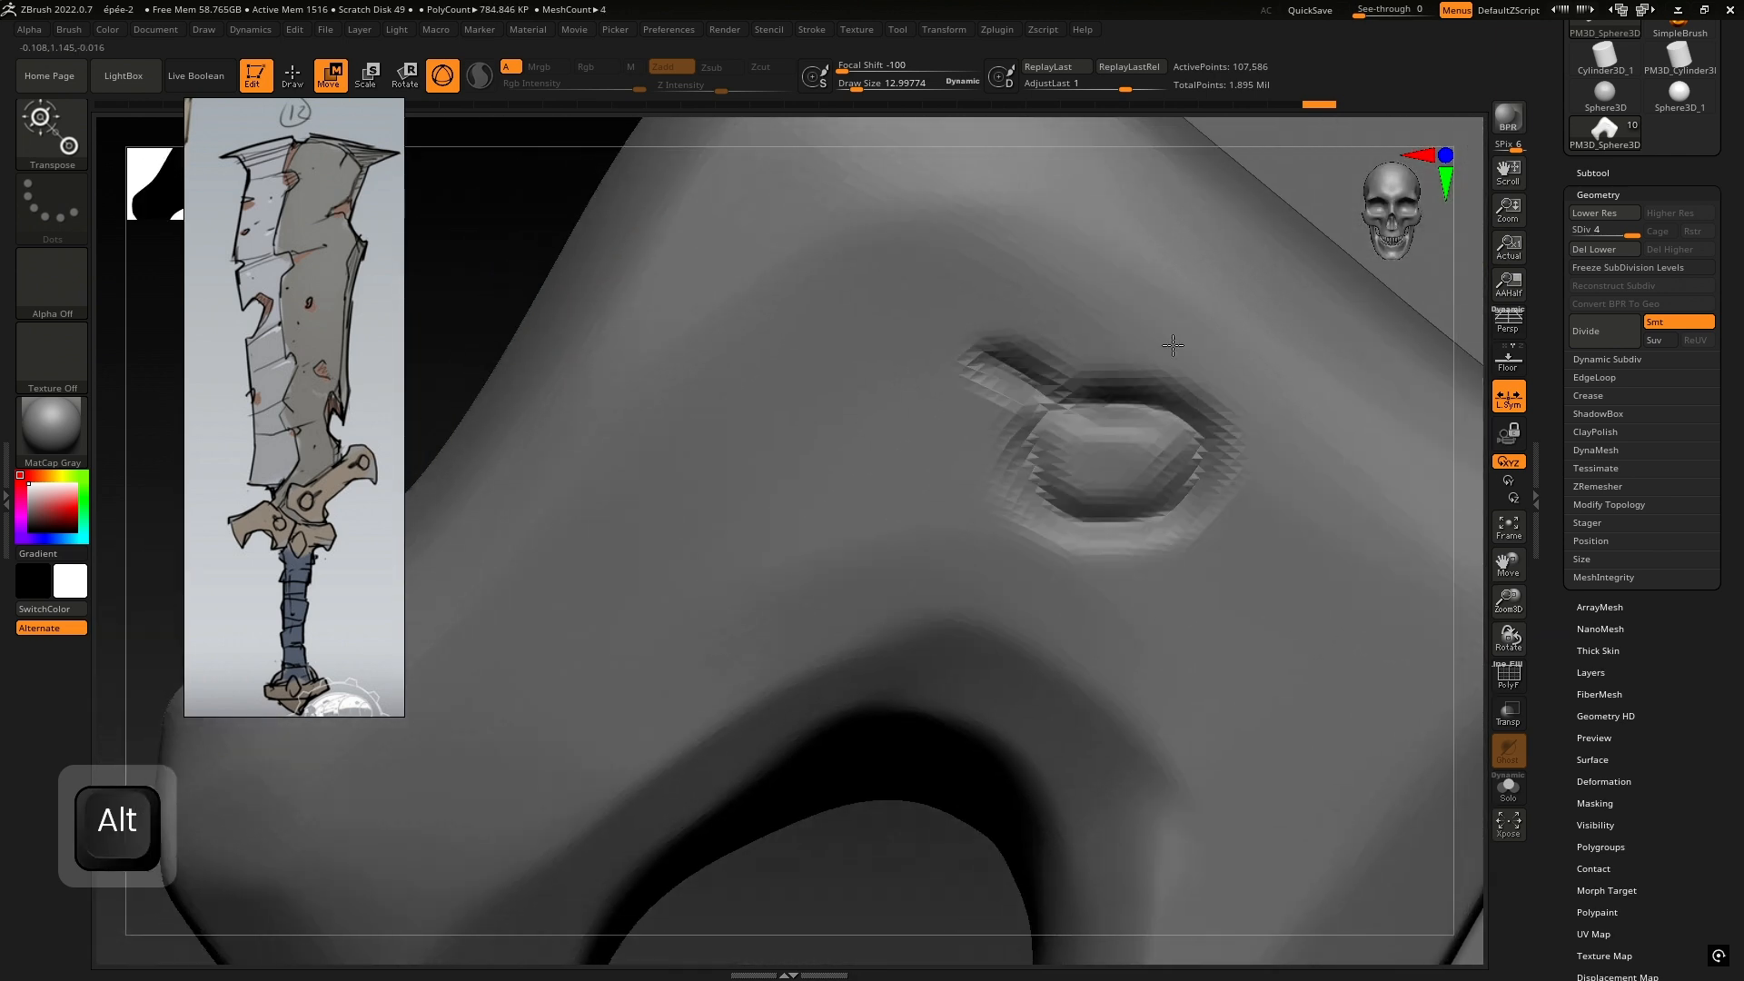
{"action": "left_click", "coordinate": [874, 505], "text": "alt"}
{"action": "right_click_drag", "start_coordinate": [1117, 412], "coordinate": [884, 422], "text": "alt"}
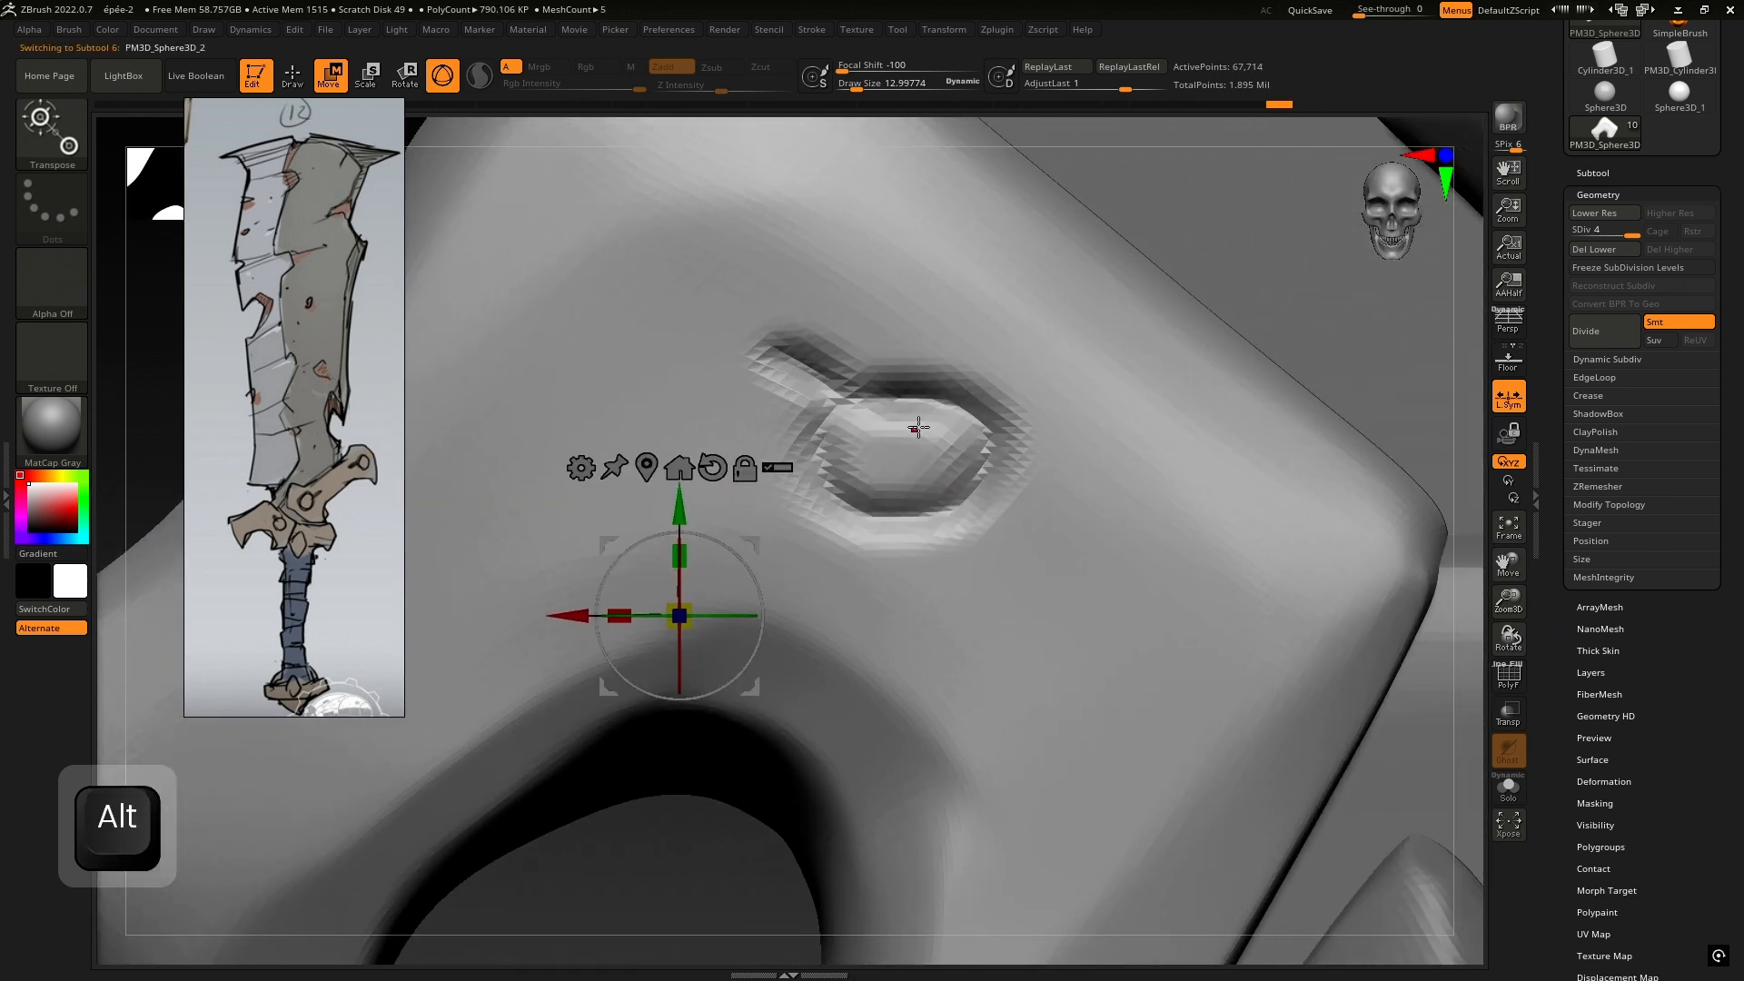
{"action": "key", "text": "q"}
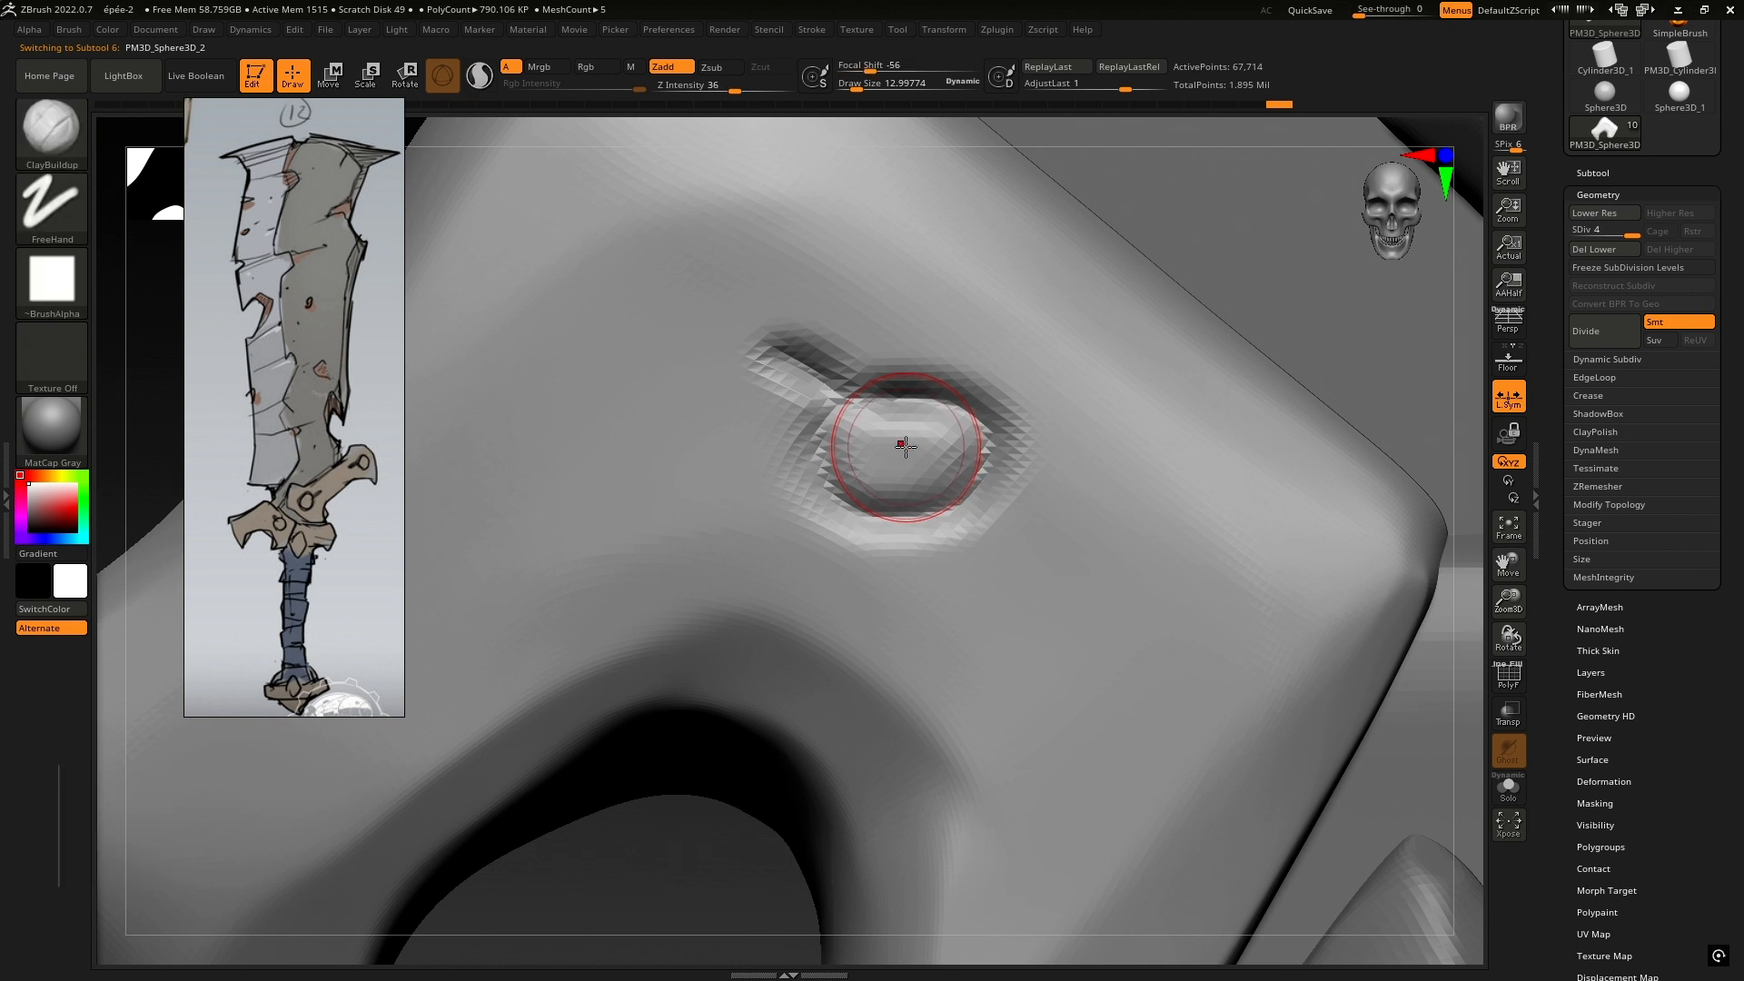
{"action": "key", "text": "space"}
{"action": "mouse_move", "coordinate": [922, 451]}
{"action": "left_mouse_down"}
{"action": "mouse_move", "coordinate": [940, 450]}
{"action": "mouse_move", "coordinate": [841, 436]}
{"action": "mouse_move", "coordinate": [869, 477]}
{"action": "left_mouse_up"}
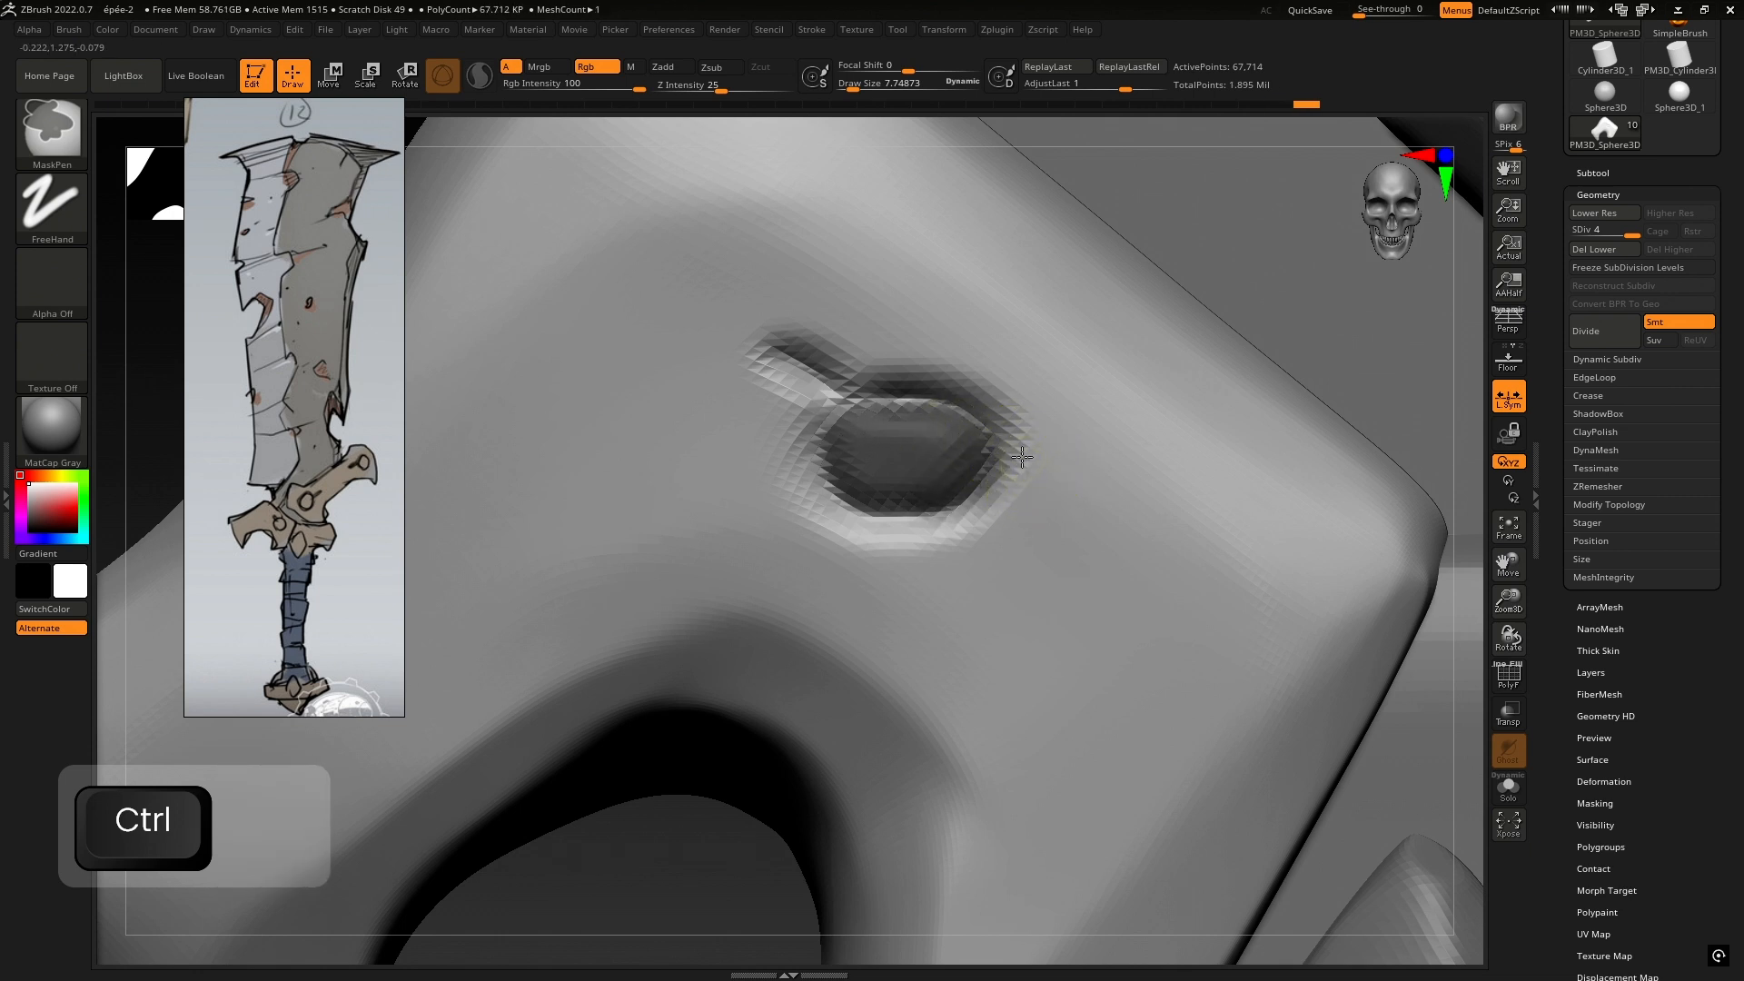
{"action": "mouse_move", "coordinate": [991, 516]}
{"action": "left_mouse_down", "text": "ctrl+alt"}
{"action": "mouse_move", "coordinate": [995, 409]}
{"action": "mouse_move", "coordinate": [980, 464]}
{"action": "left_mouse_up", "text": "ctrl+alt"}
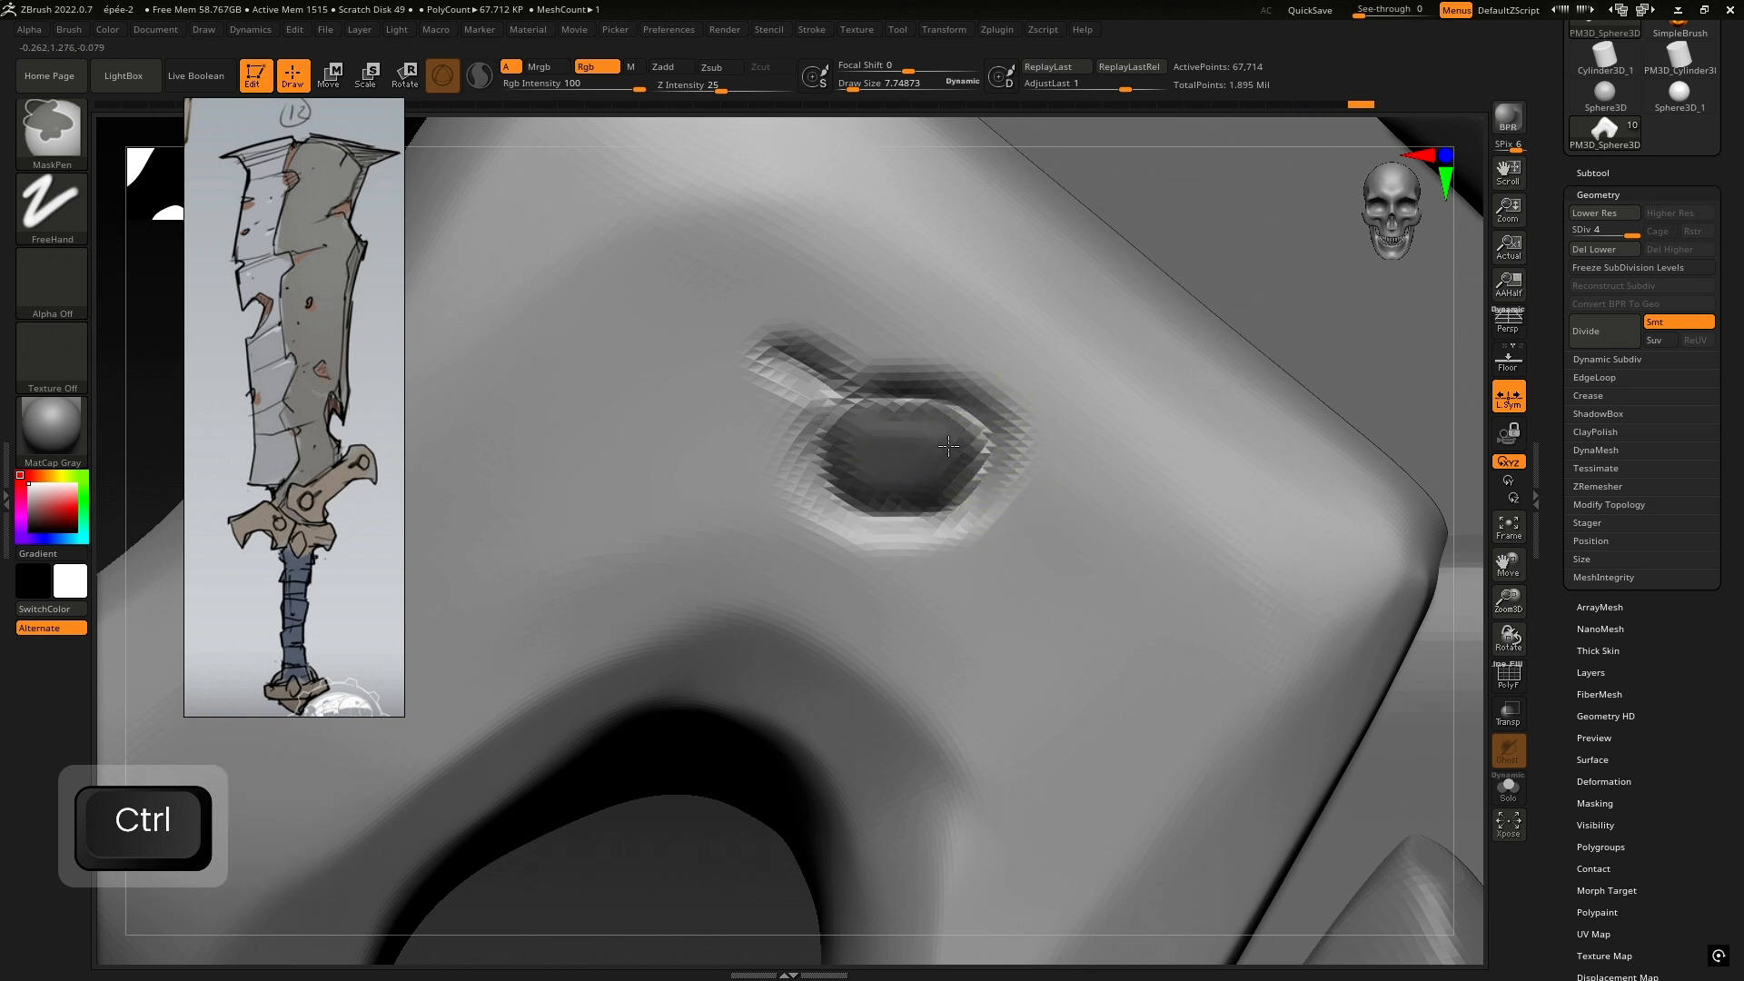
{"action": "right_click_drag", "start_coordinate": [910, 489], "coordinate": [672, 400], "text": "ctrl"}
{"action": "left_click", "coordinate": [556, 310], "text": "ctrl"}
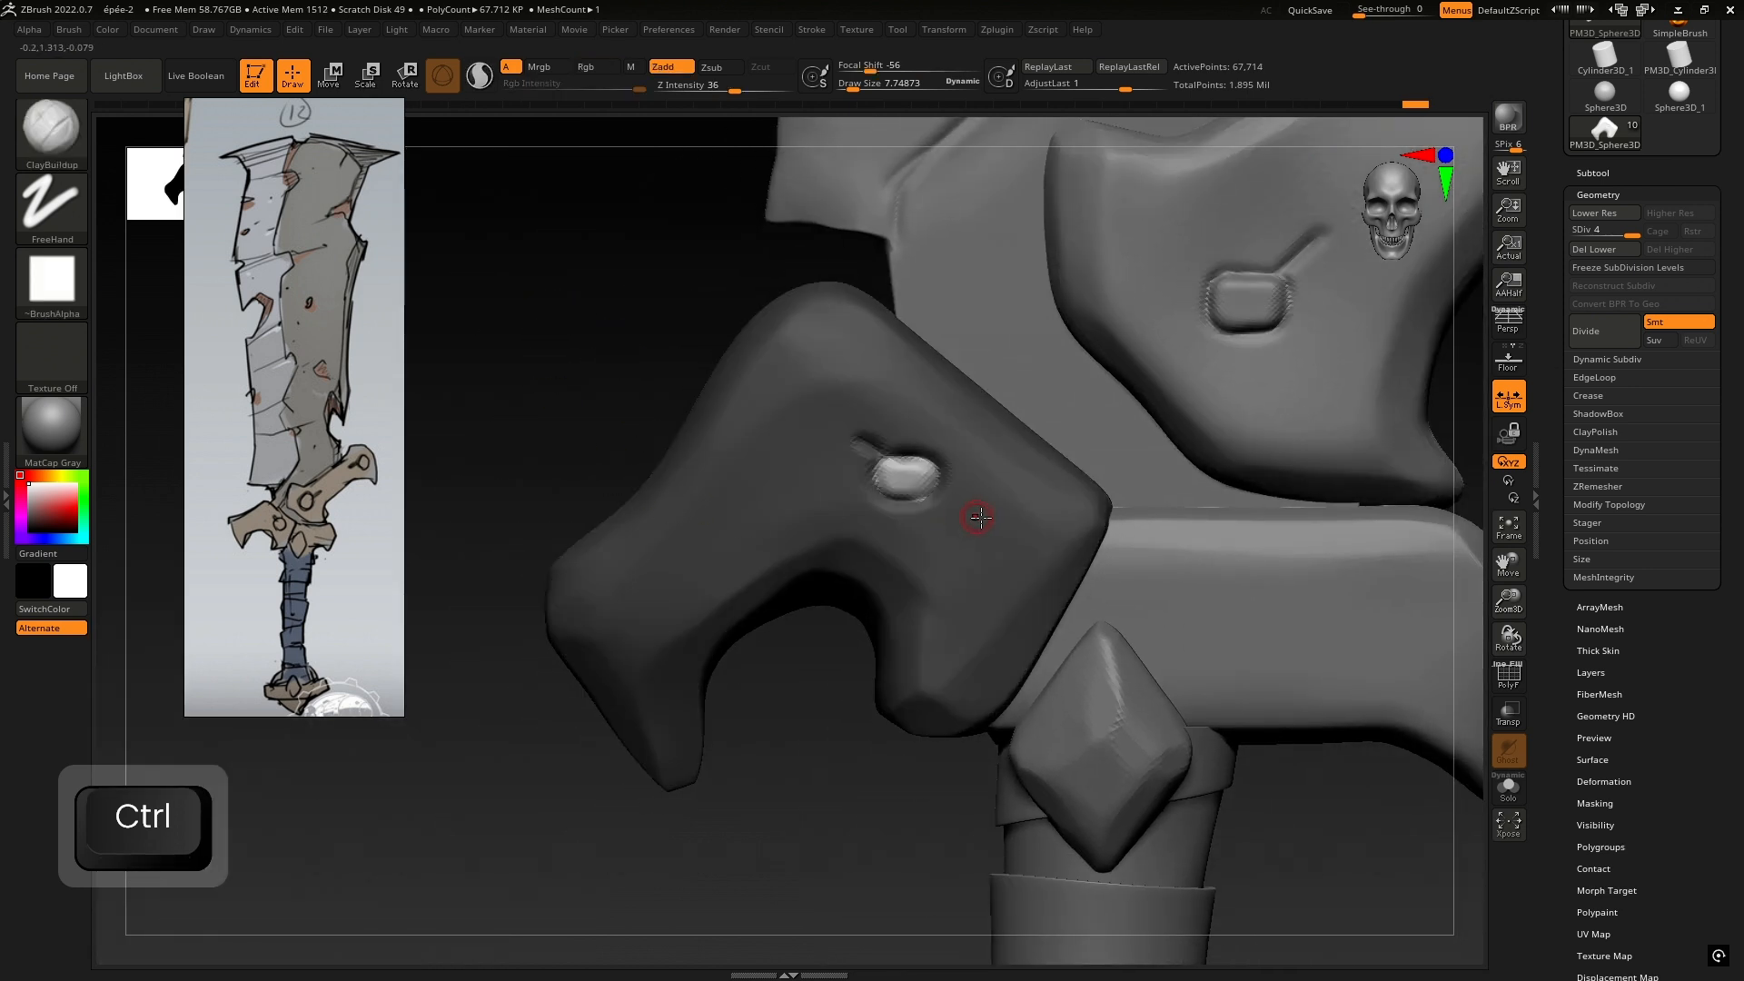
Centre the gizmo on the smaller horn's unmasked ring centre, pull it slightly outward, and clear the mask
{"action": "key", "text": "w"}
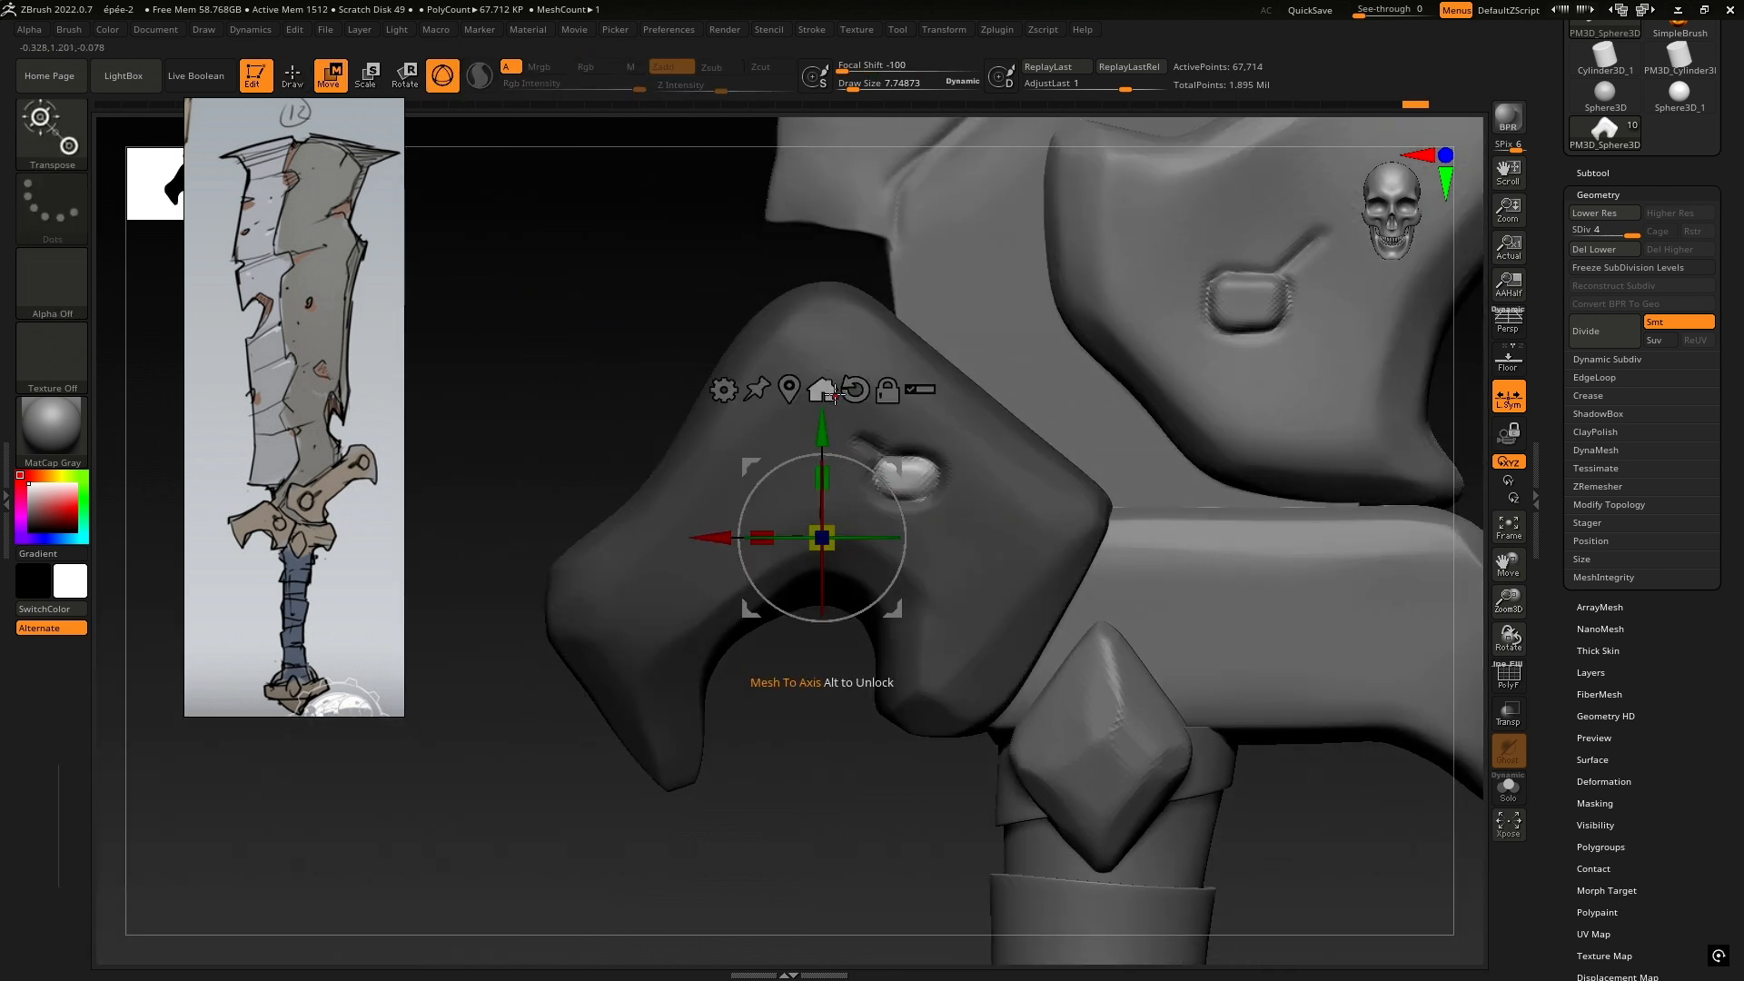
{"action": "left_click", "coordinate": [790, 385]}
{"action": "key", "text": "alt"}
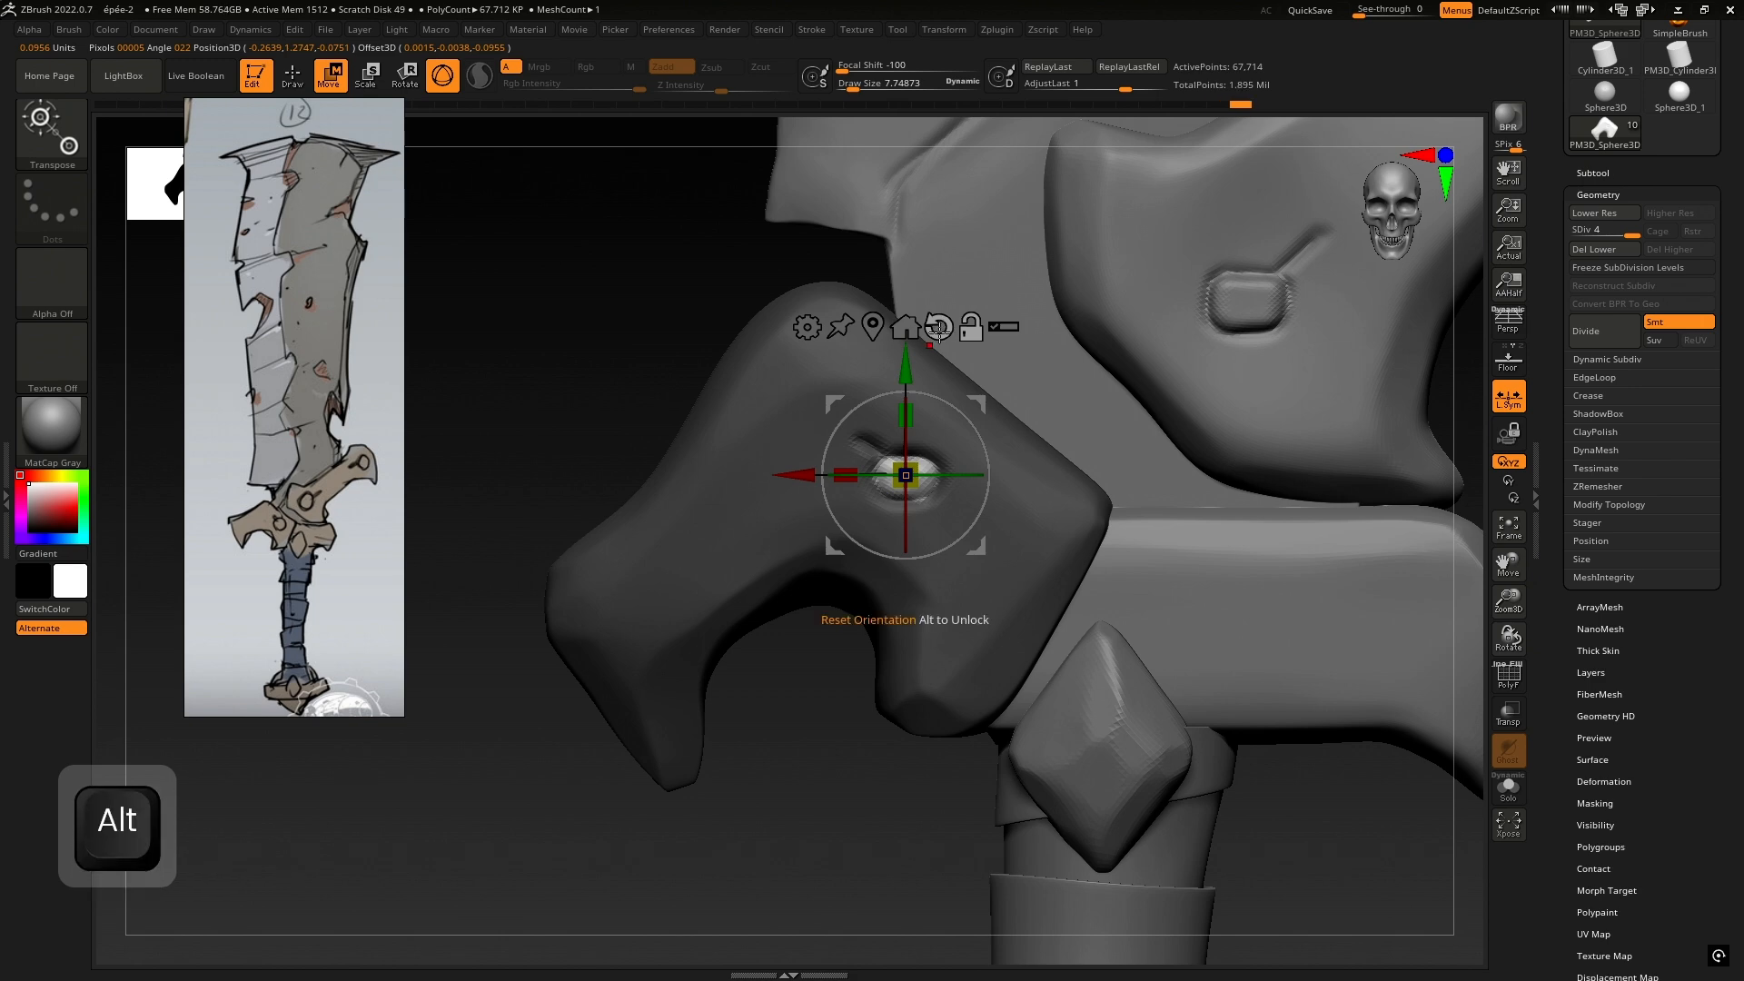
{"action": "right_click_drag", "start_coordinate": [1030, 455], "coordinate": [935, 474]}
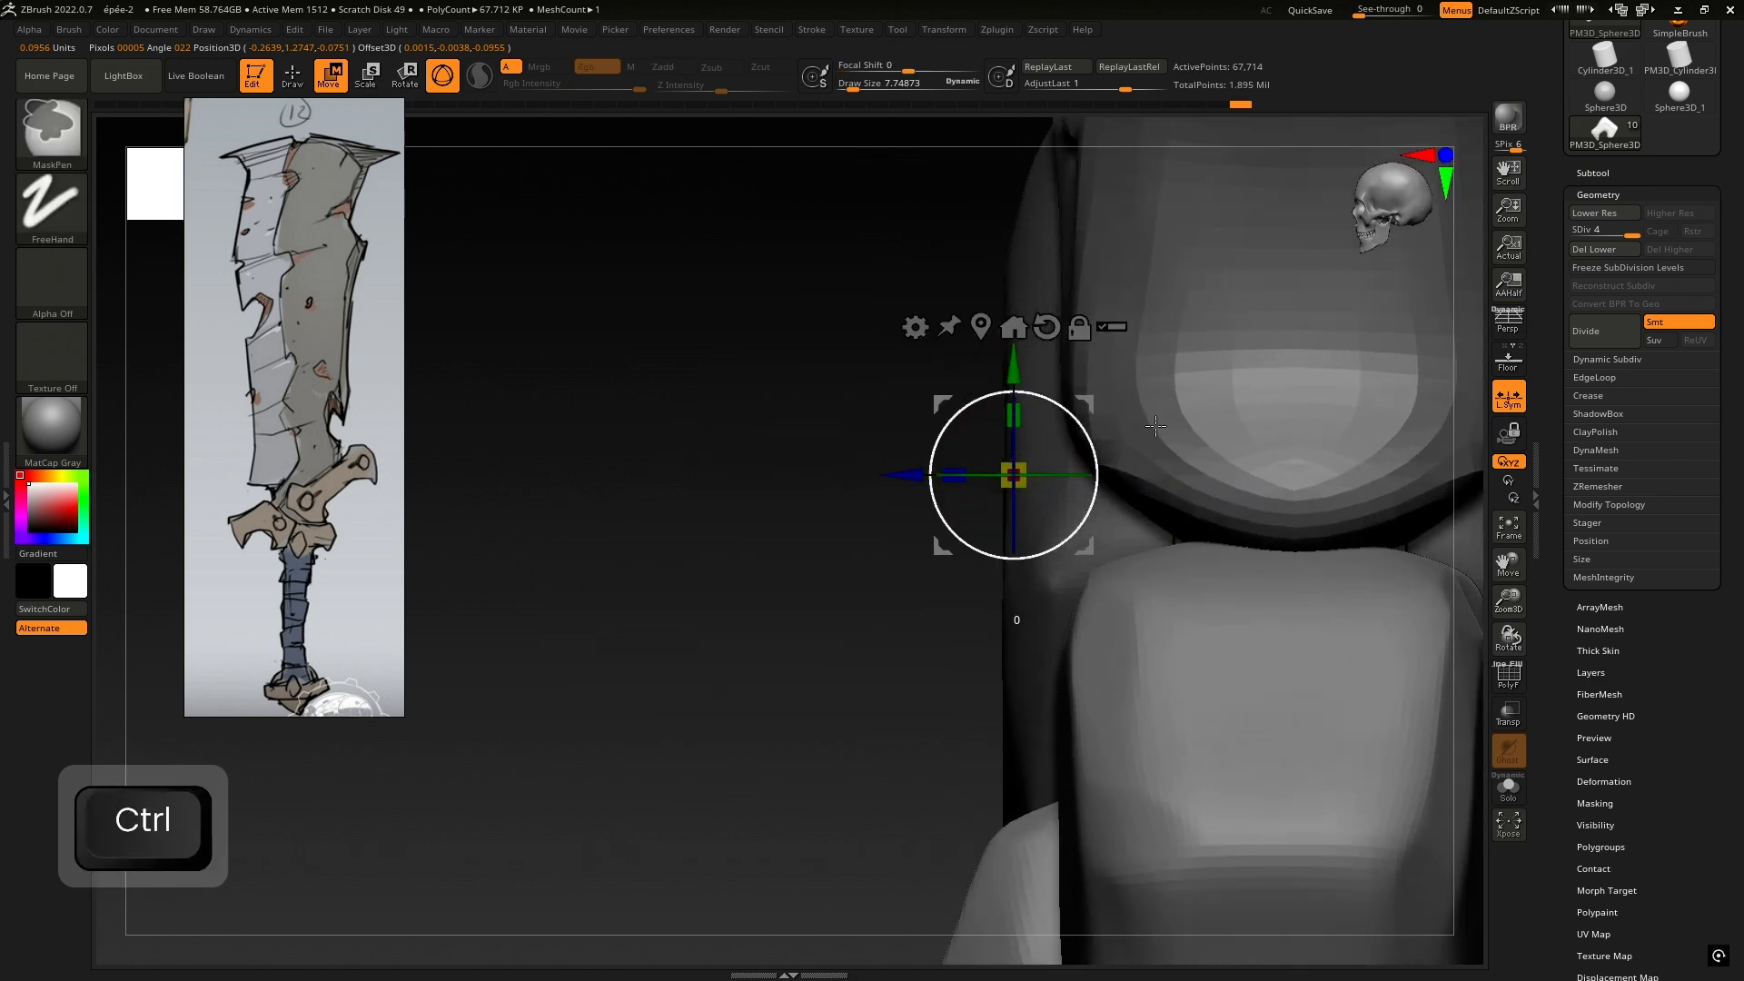
{"action": "left_click_drag", "start_coordinate": [912, 475], "coordinate": [901, 476]}
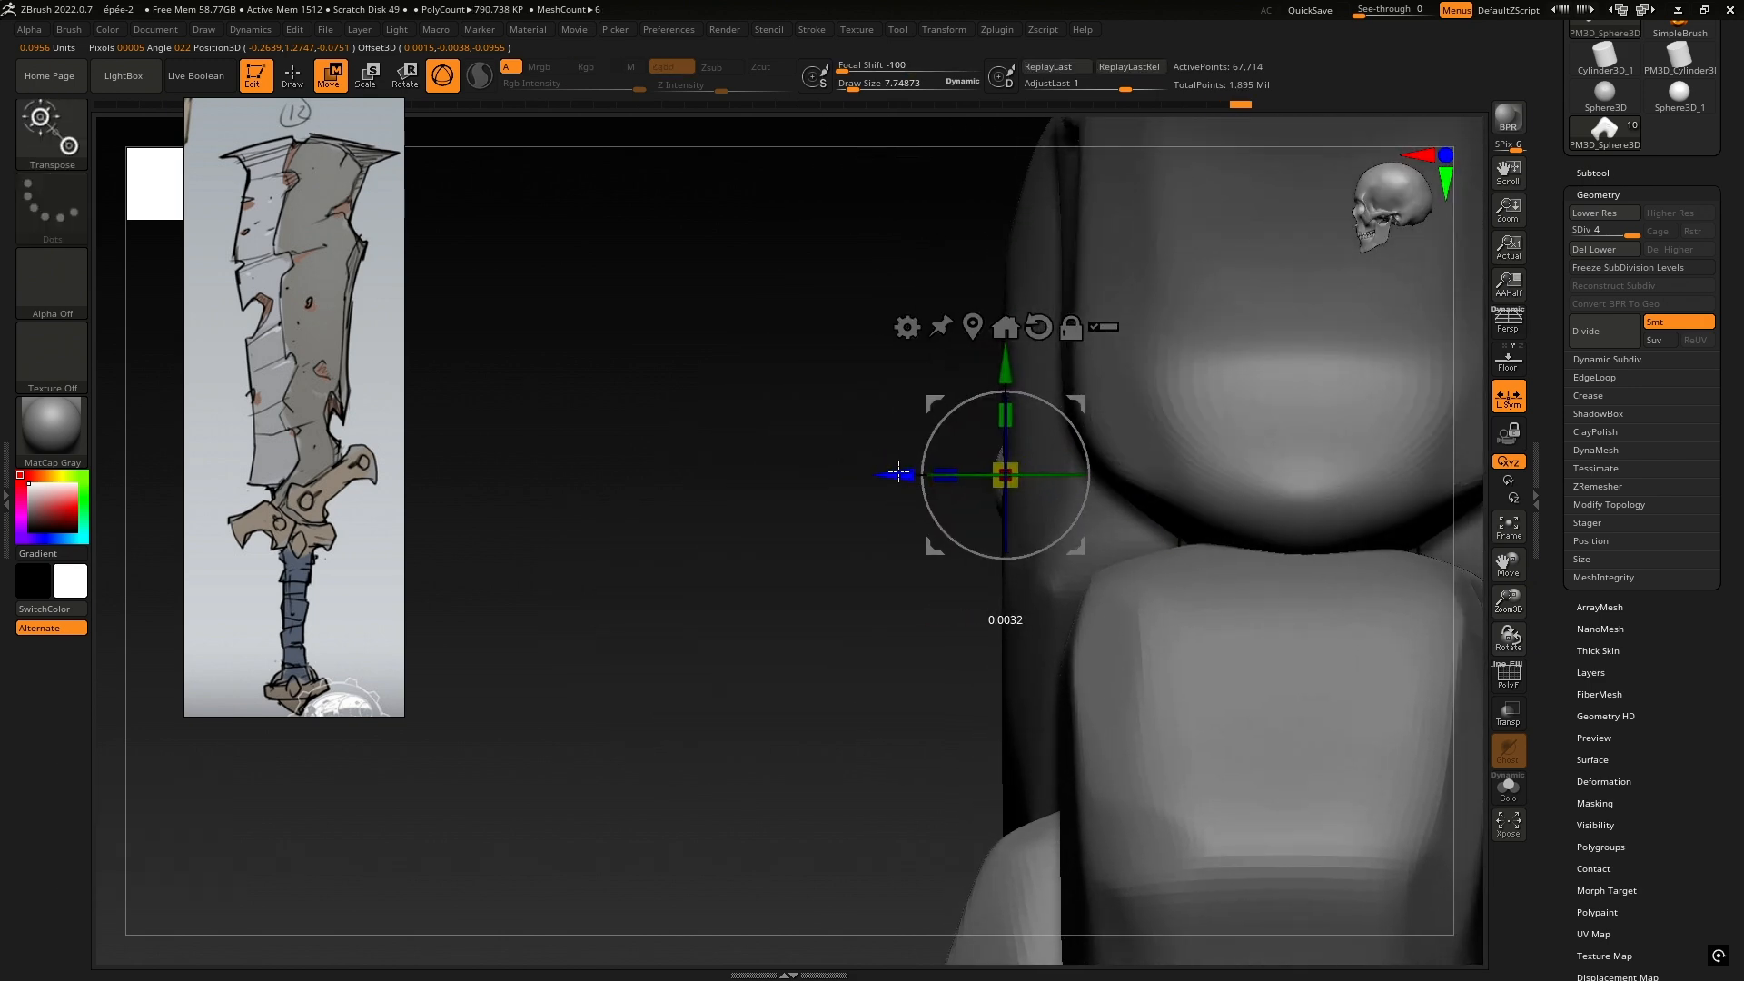
{"action": "right_click_drag", "start_coordinate": [1035, 477], "coordinate": [749, 497]}
{"action": "left_click_drag", "start_coordinate": [887, 424], "coordinate": [976, 421], "text": "ctrl"}
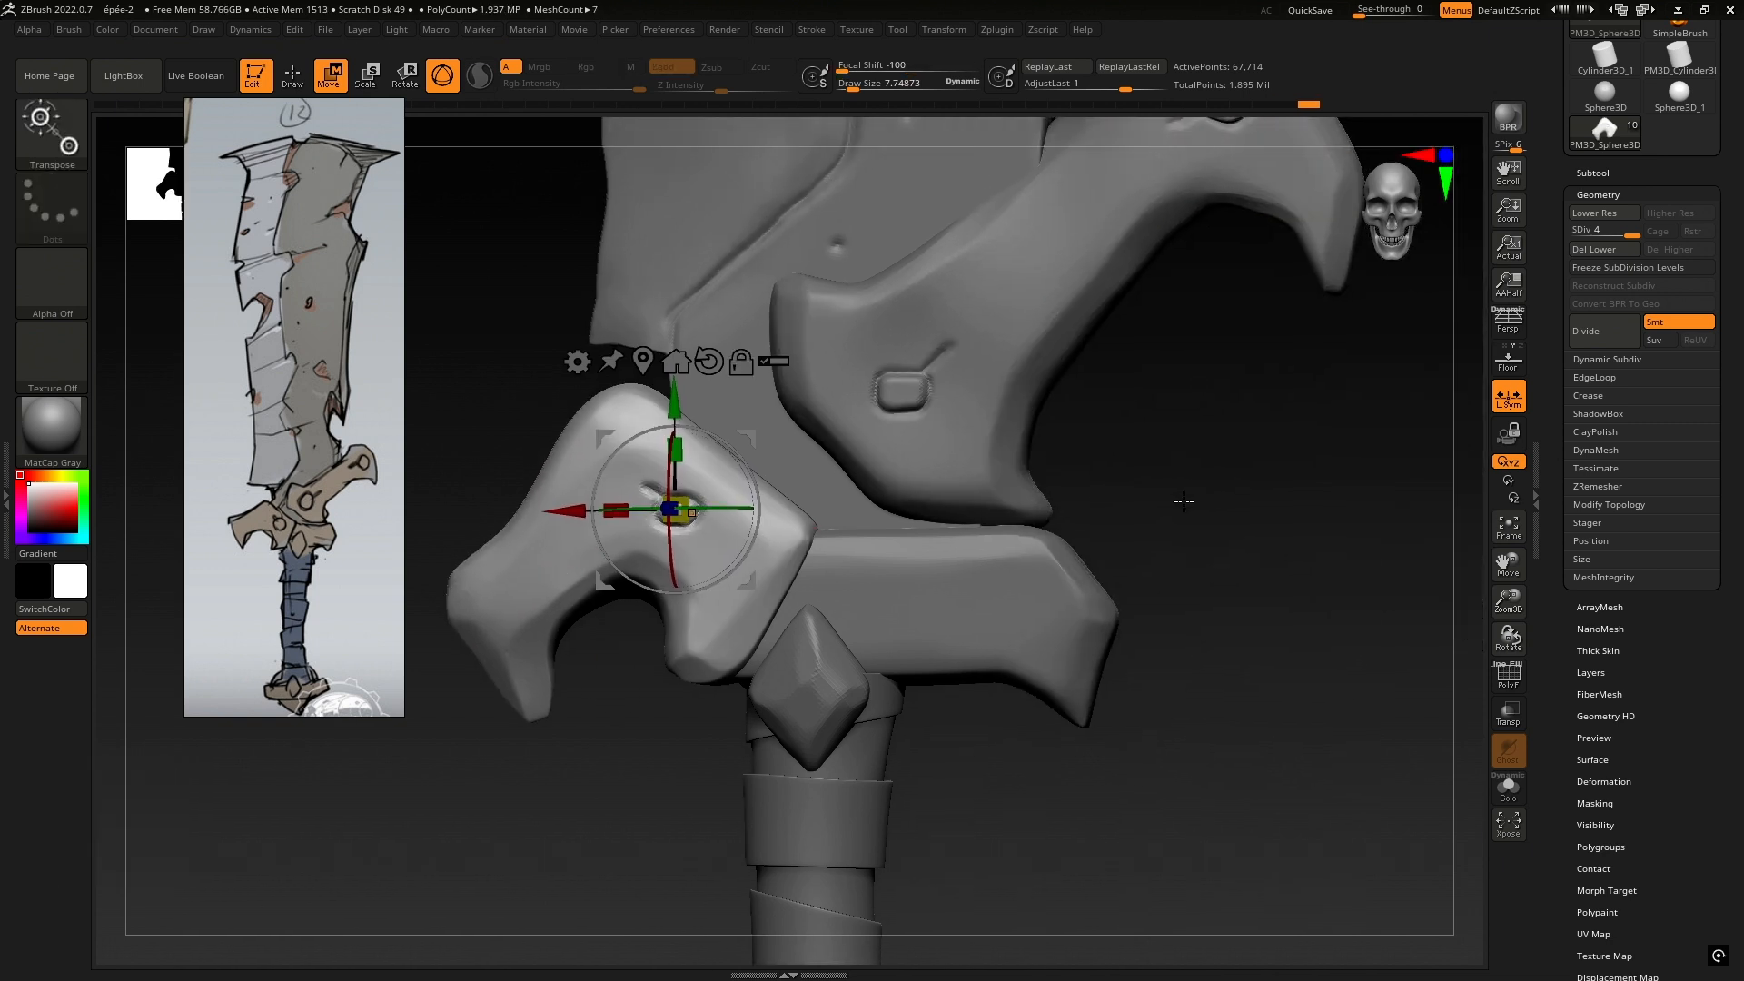
{"action": "key", "text": "q"}
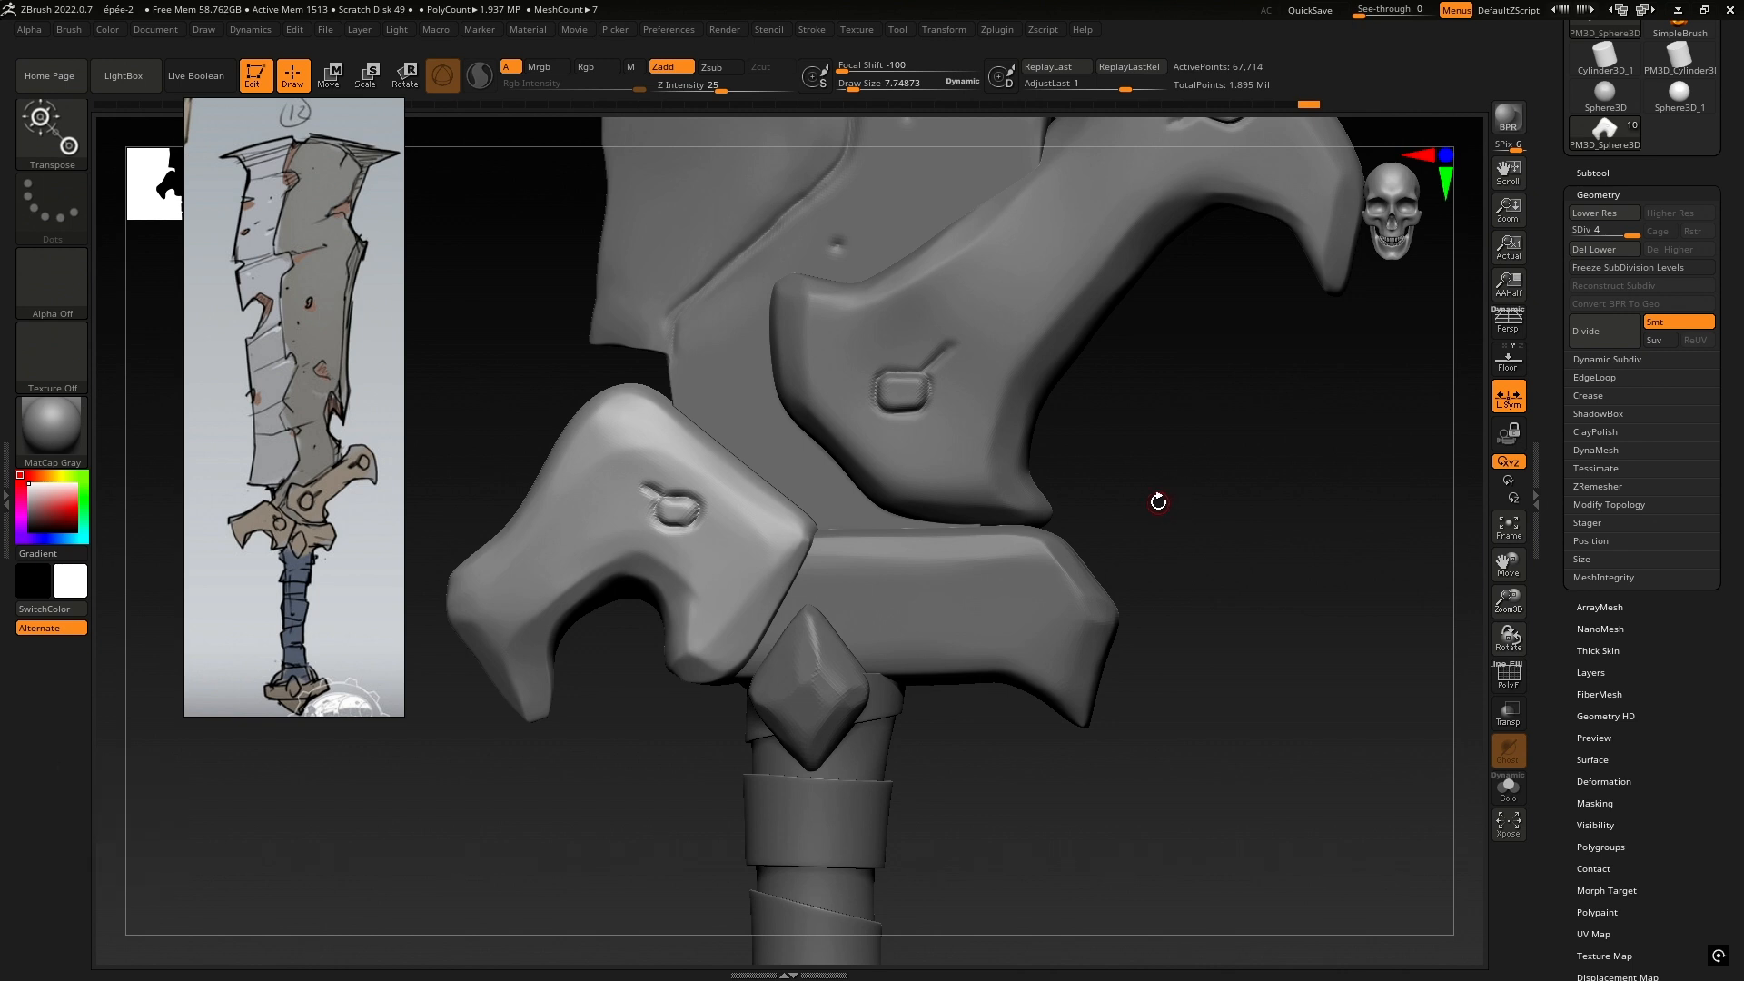
Select the handle's bandages, check their polyframe, and switch to the DamStandard brush
{"action": "mouse_move", "coordinate": [1159, 502]}
{"action": "right_mouse_down", "text": "ctrl"}
{"action": "mouse_move", "coordinate": [923, 448]}
{"action": "mouse_move", "coordinate": [966, 448]}
{"action": "right_mouse_up", "text": "ctrl"}
{"action": "key", "text": "w"}
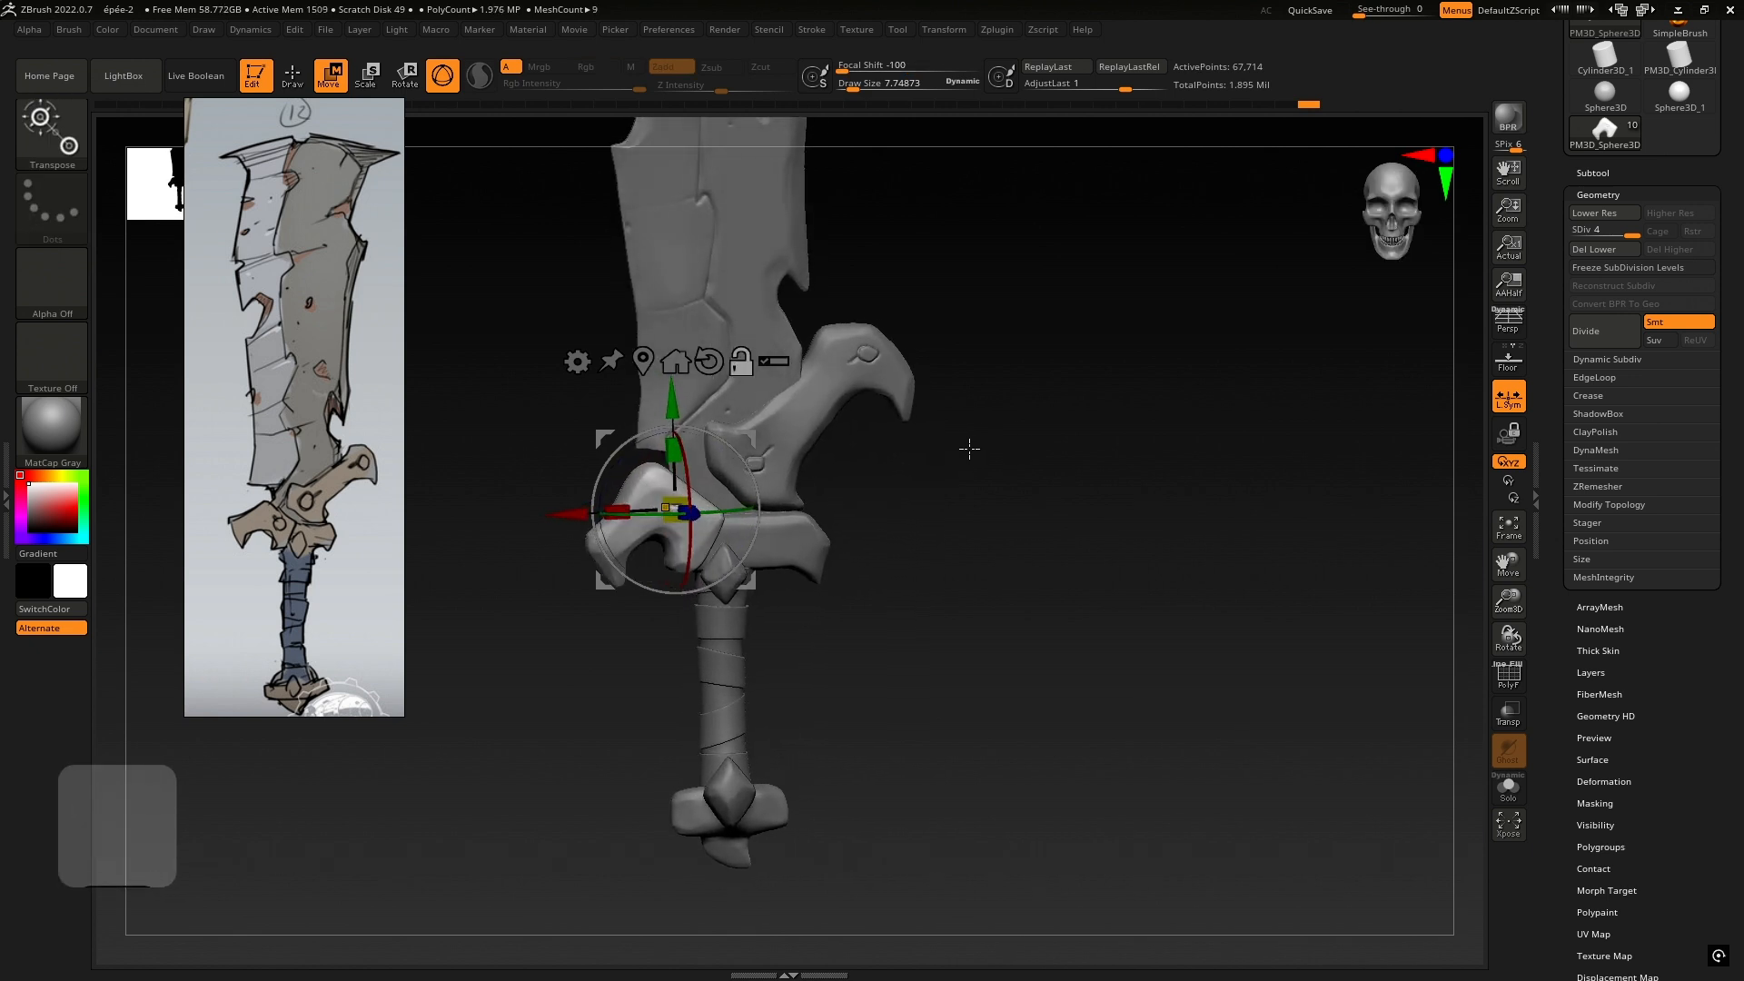
{"action": "right_click_drag", "start_coordinate": [831, 574], "coordinate": [960, 463], "text": "alt"}
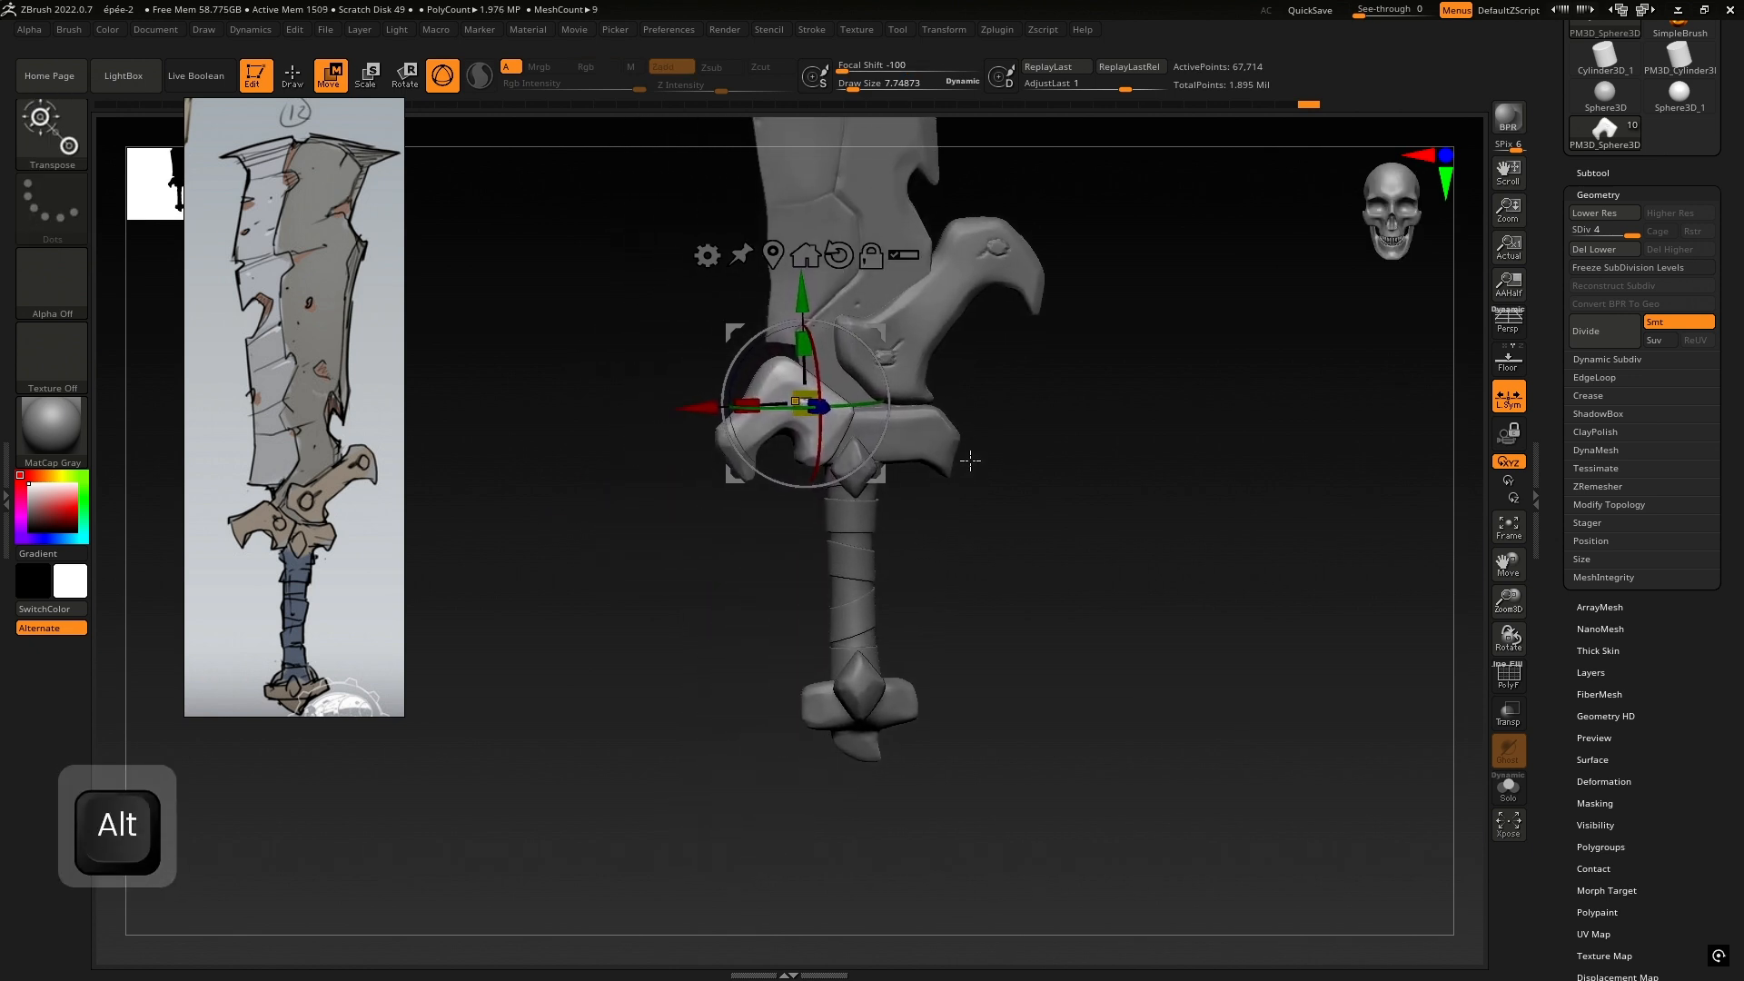
{"action": "left_click", "coordinate": [846, 621], "text": "alt"}
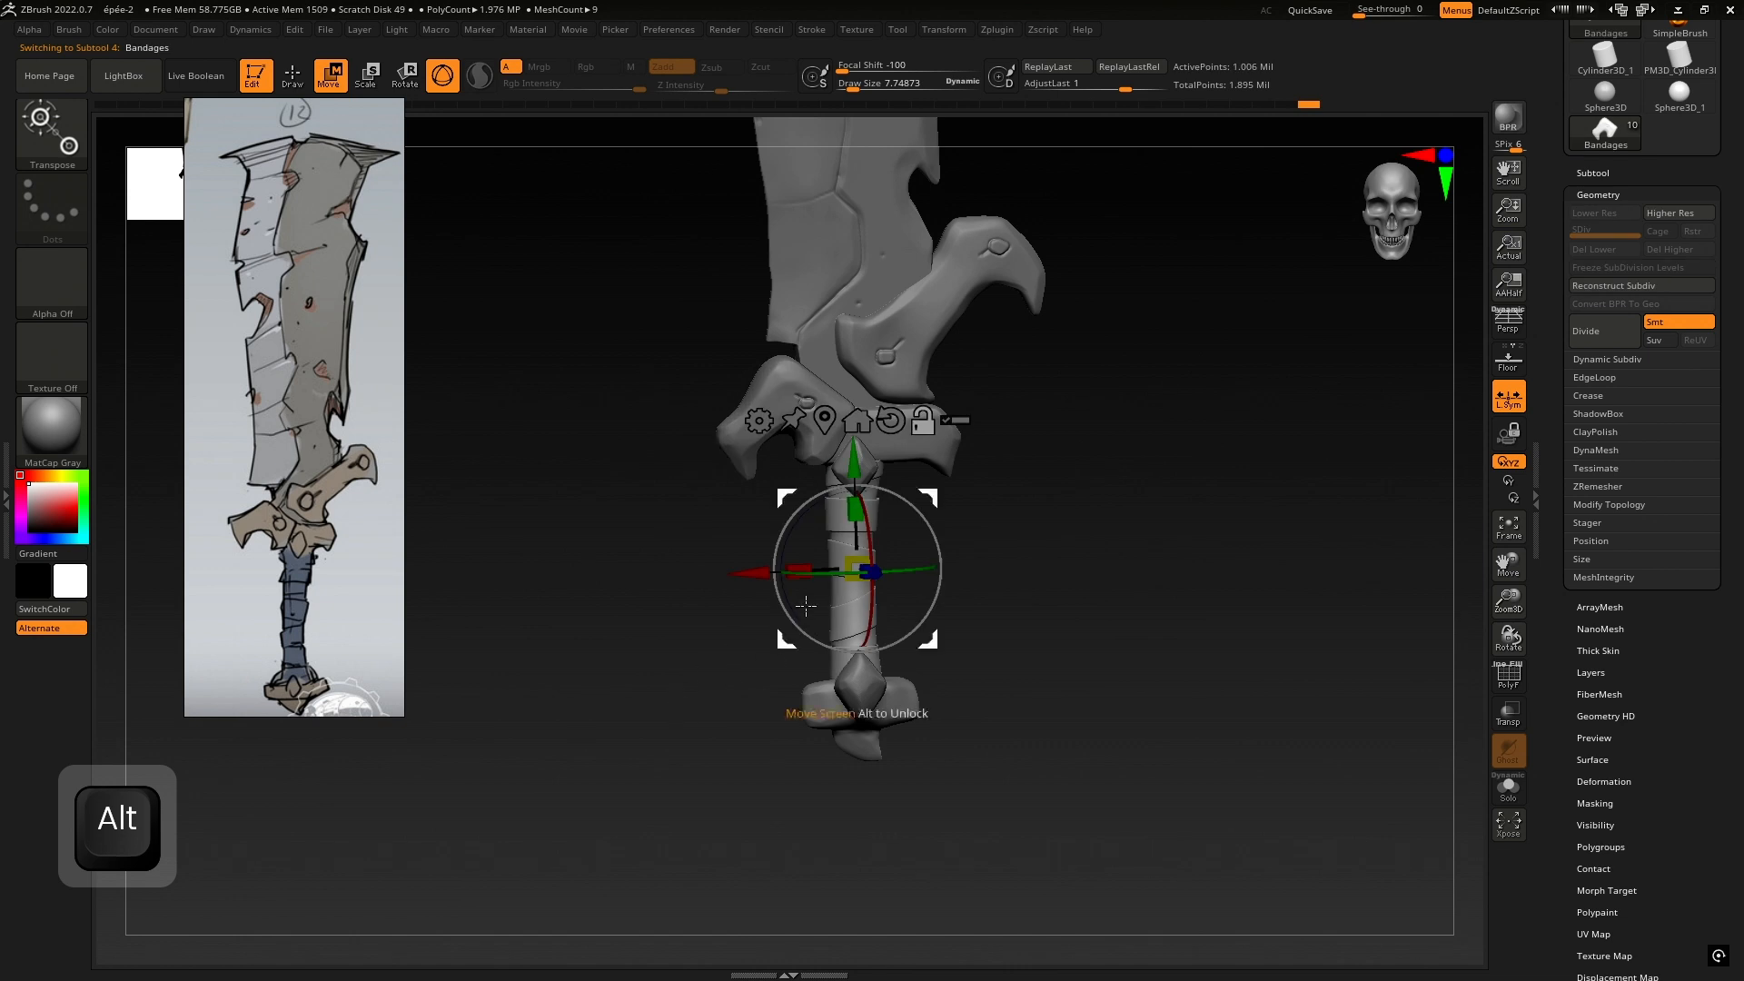
{"action": "right_click_drag", "start_coordinate": [1086, 455], "coordinate": [1098, 512], "text": "ctrl"}
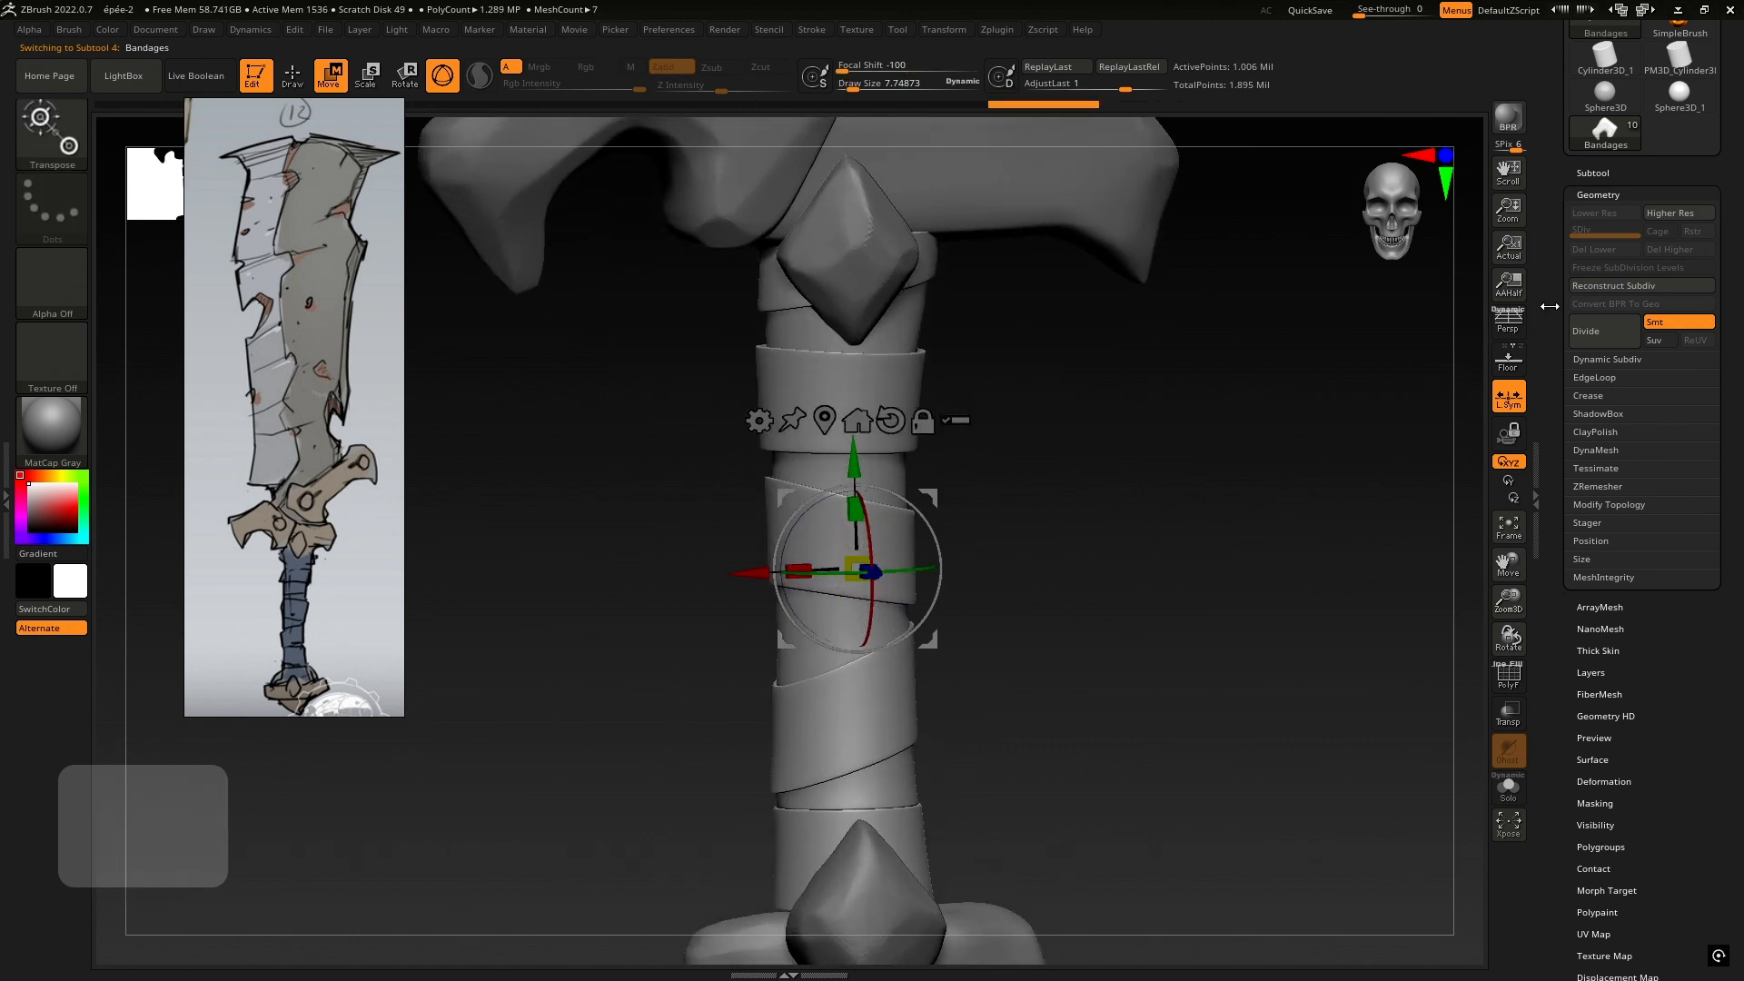
{"action": "left_click", "coordinate": [1597, 192]}
{"action": "left_click", "coordinate": [1597, 193]}
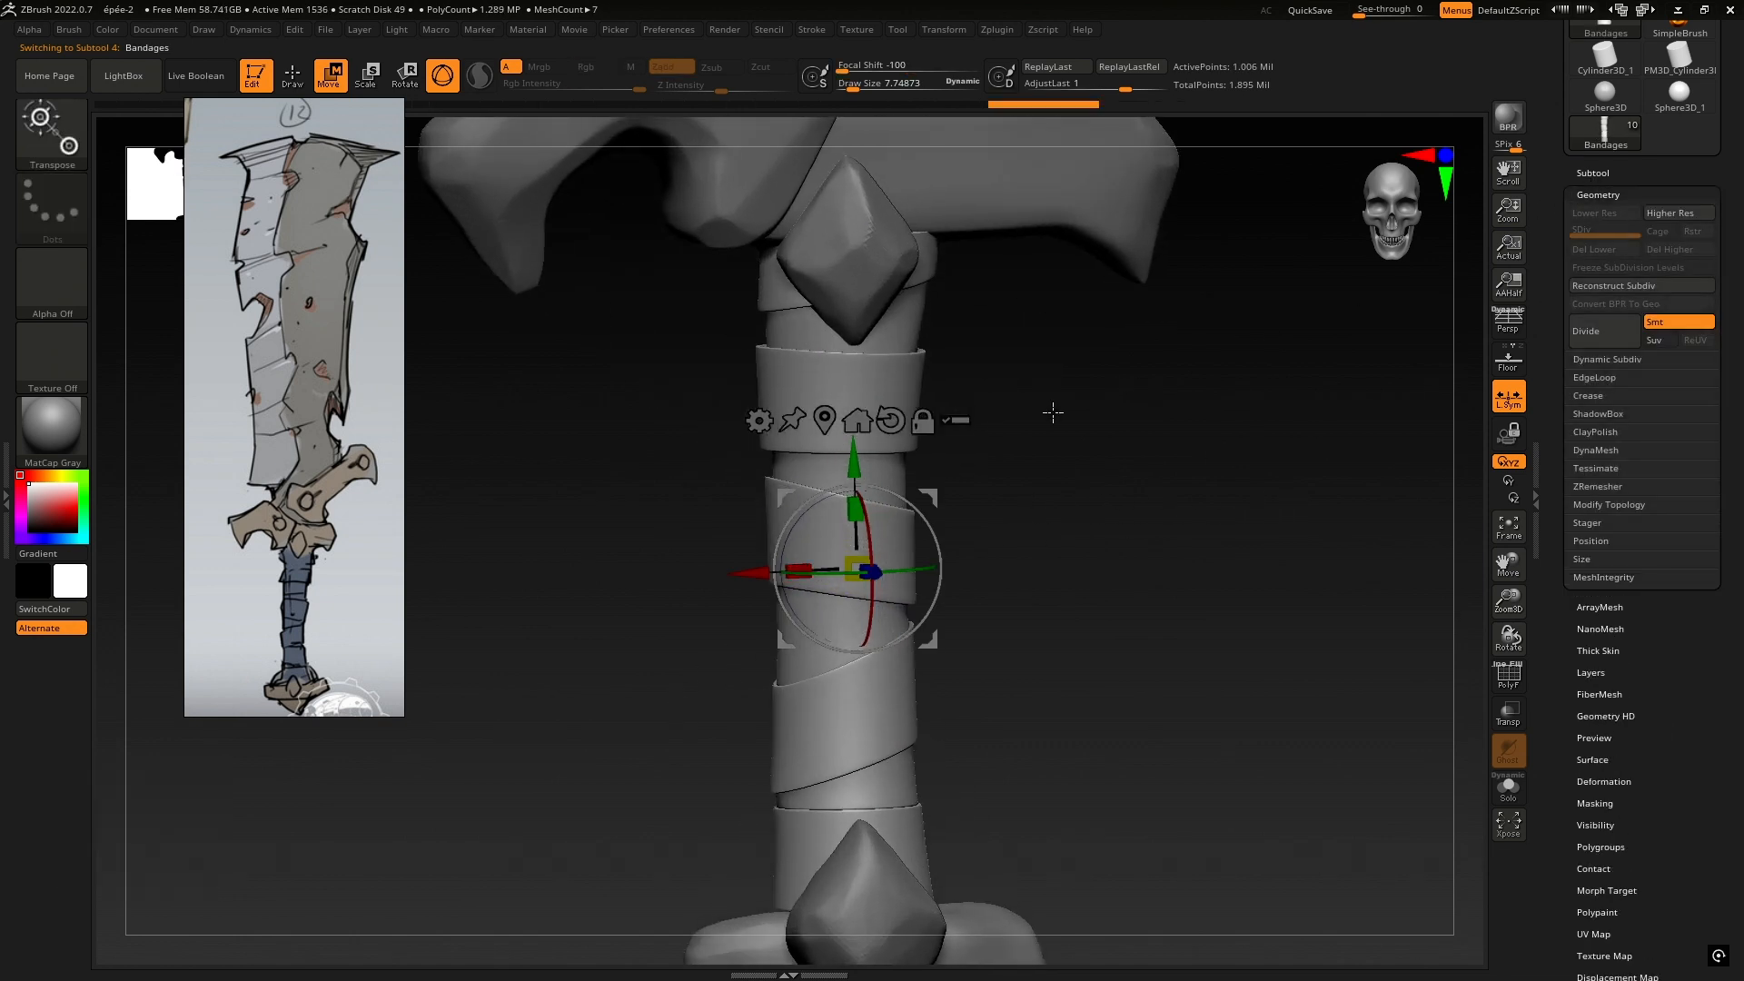
{"action": "left_click", "coordinate": [1506, 675]}
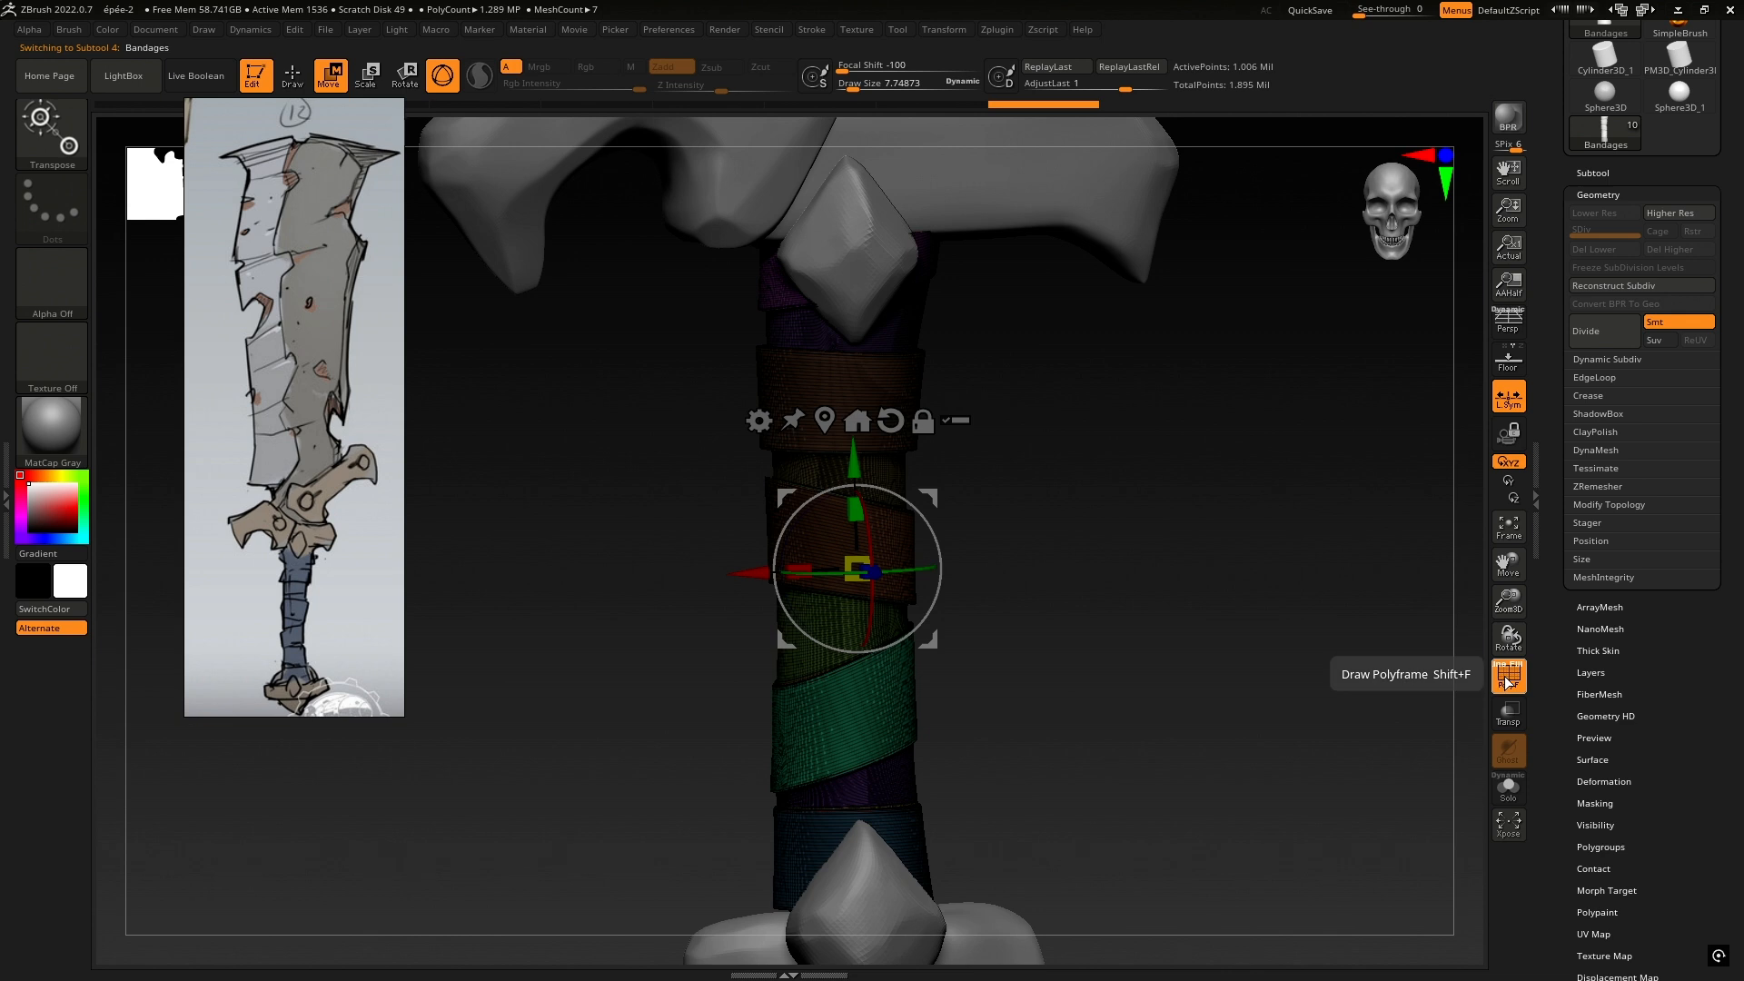
{"action": "left_click", "coordinate": [1506, 674]}
{"action": "left_click_drag", "start_coordinate": [1009, 598], "coordinate": [1210, 463], "text": "alt"}
{"action": "key", "text": "1"}
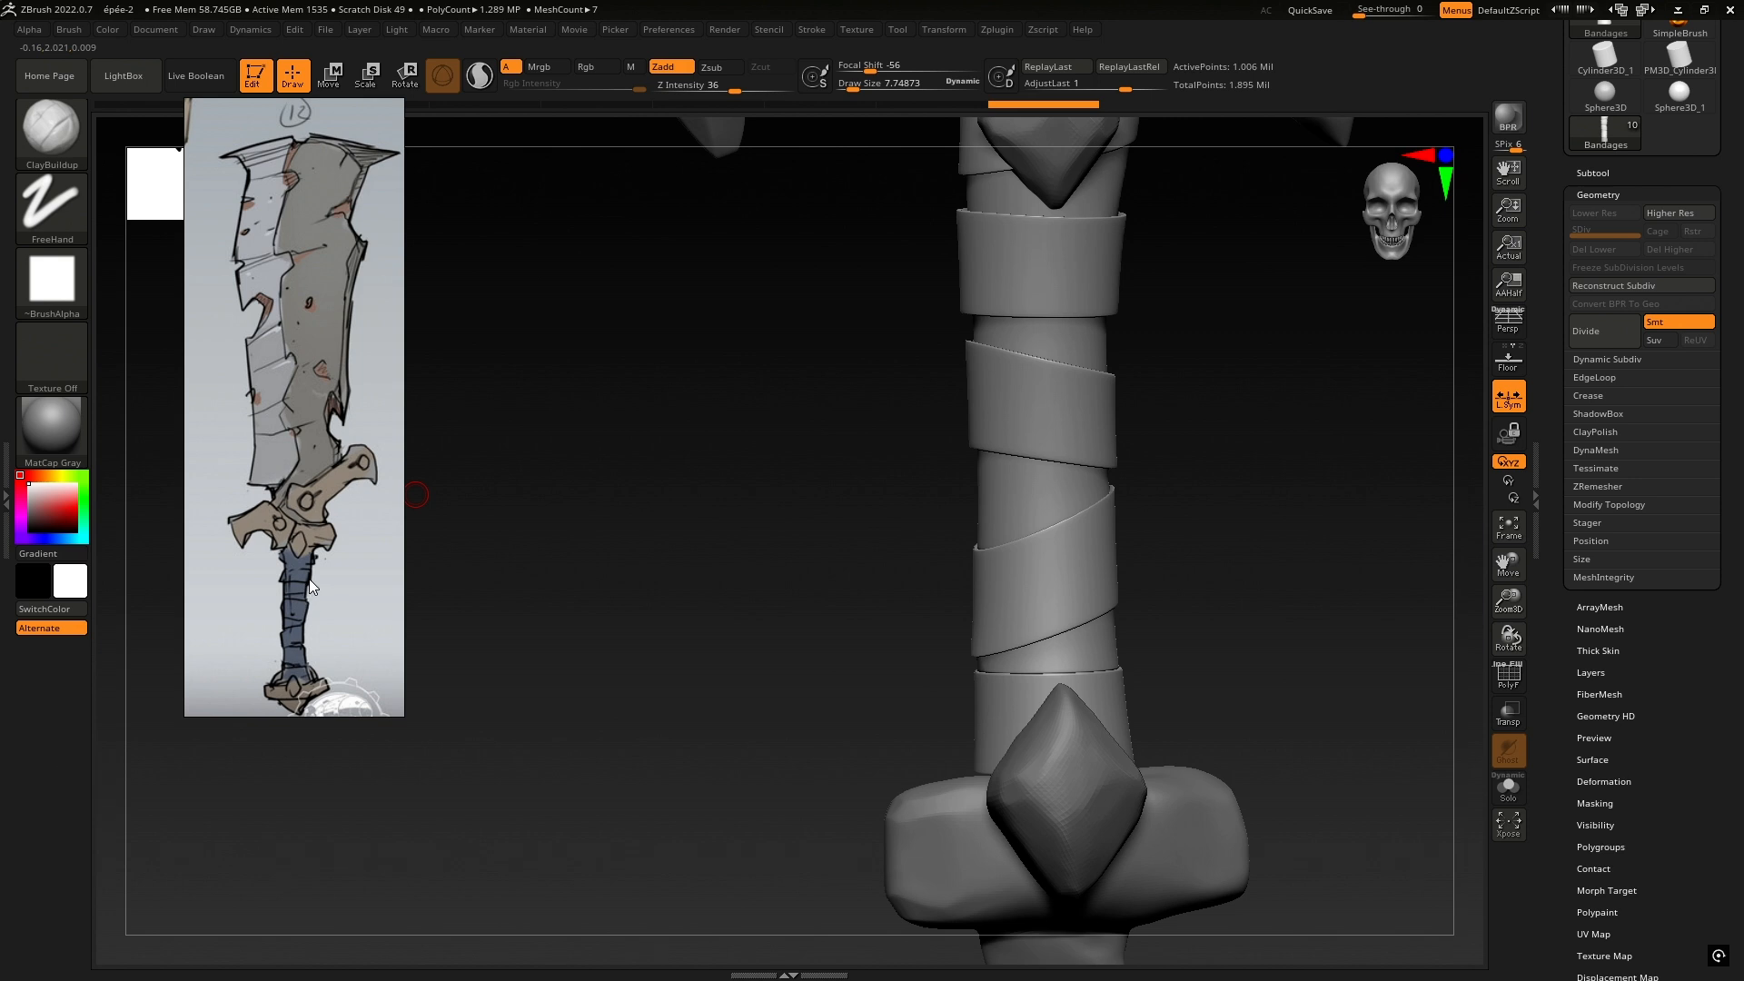
{"action": "key", "text": "3"}
Try carving creases below the upper edge of the lower diagonal bandage, and undo the strokes
{"action": "right_click_drag", "start_coordinate": [1041, 632], "coordinate": [1172, 499], "text": "ctrl"}
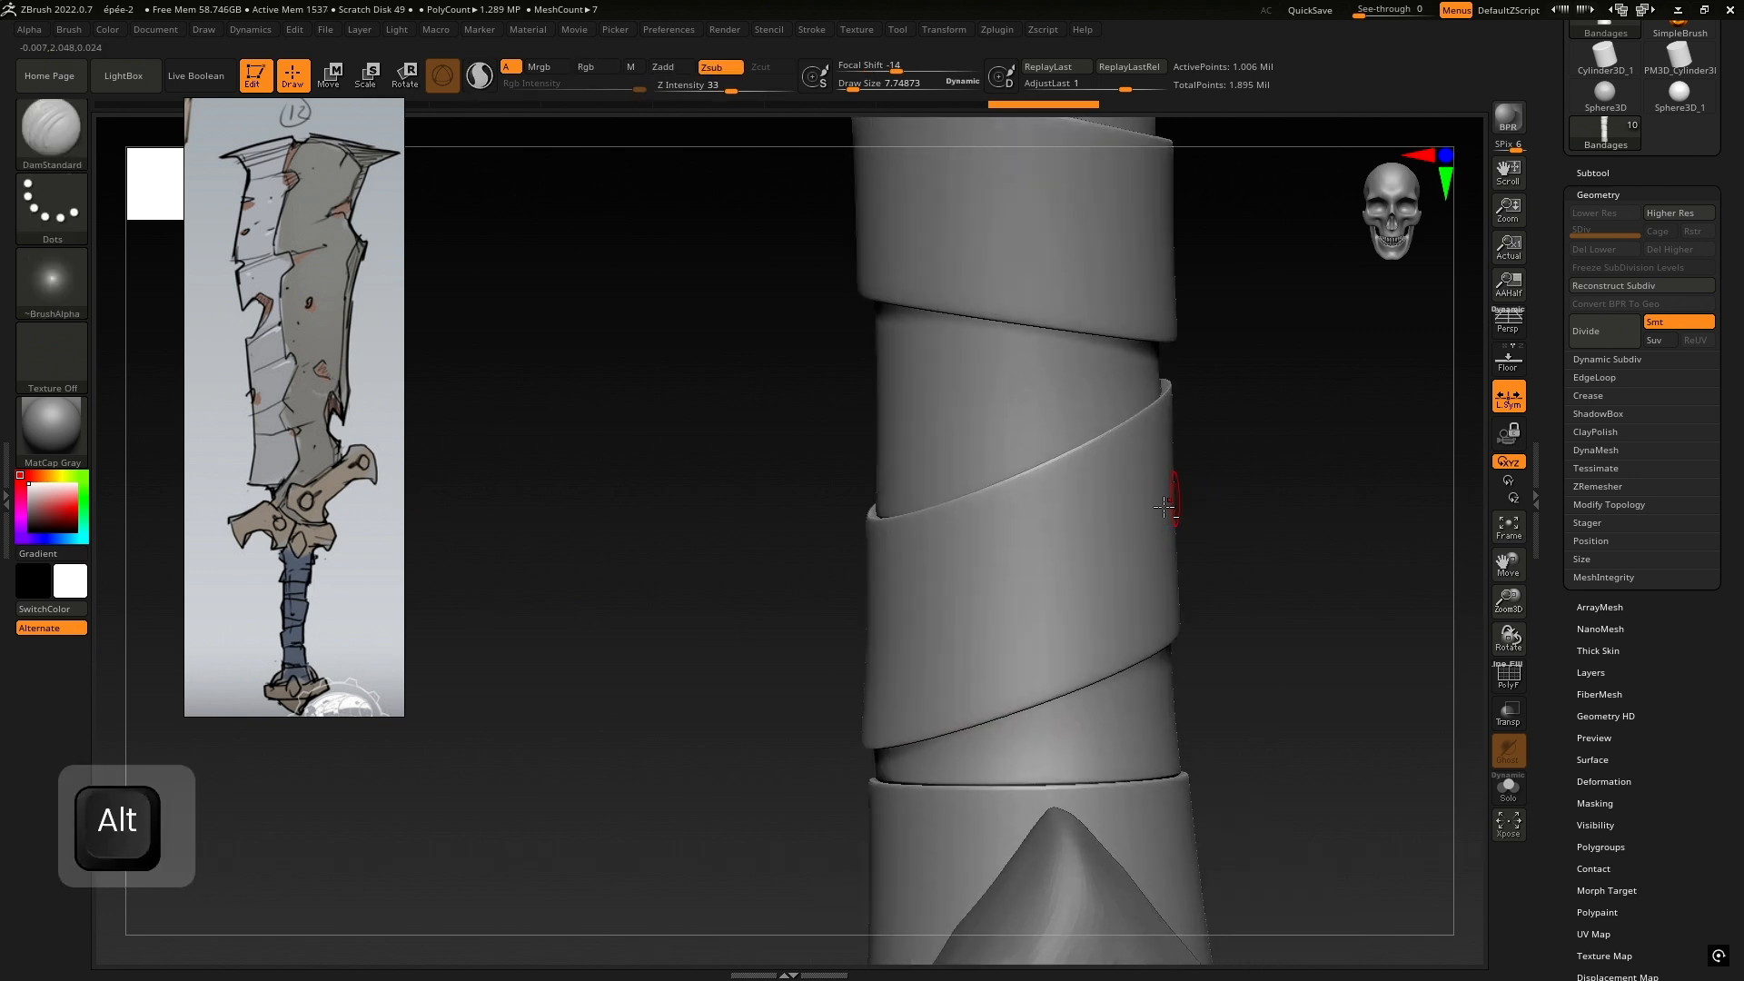
{"action": "right_click_drag", "start_coordinate": [985, 539], "coordinate": [908, 592], "text": "alt"}
{"action": "mouse_move", "coordinate": [910, 579]}
{"action": "left_mouse_down"}
{"action": "mouse_move", "coordinate": [1027, 518]}
{"action": "mouse_move", "coordinate": [810, 618]}
{"action": "left_mouse_up"}
{"action": "key", "text": "ctrl+z"}
{"action": "key", "text": "ctrl+z"}
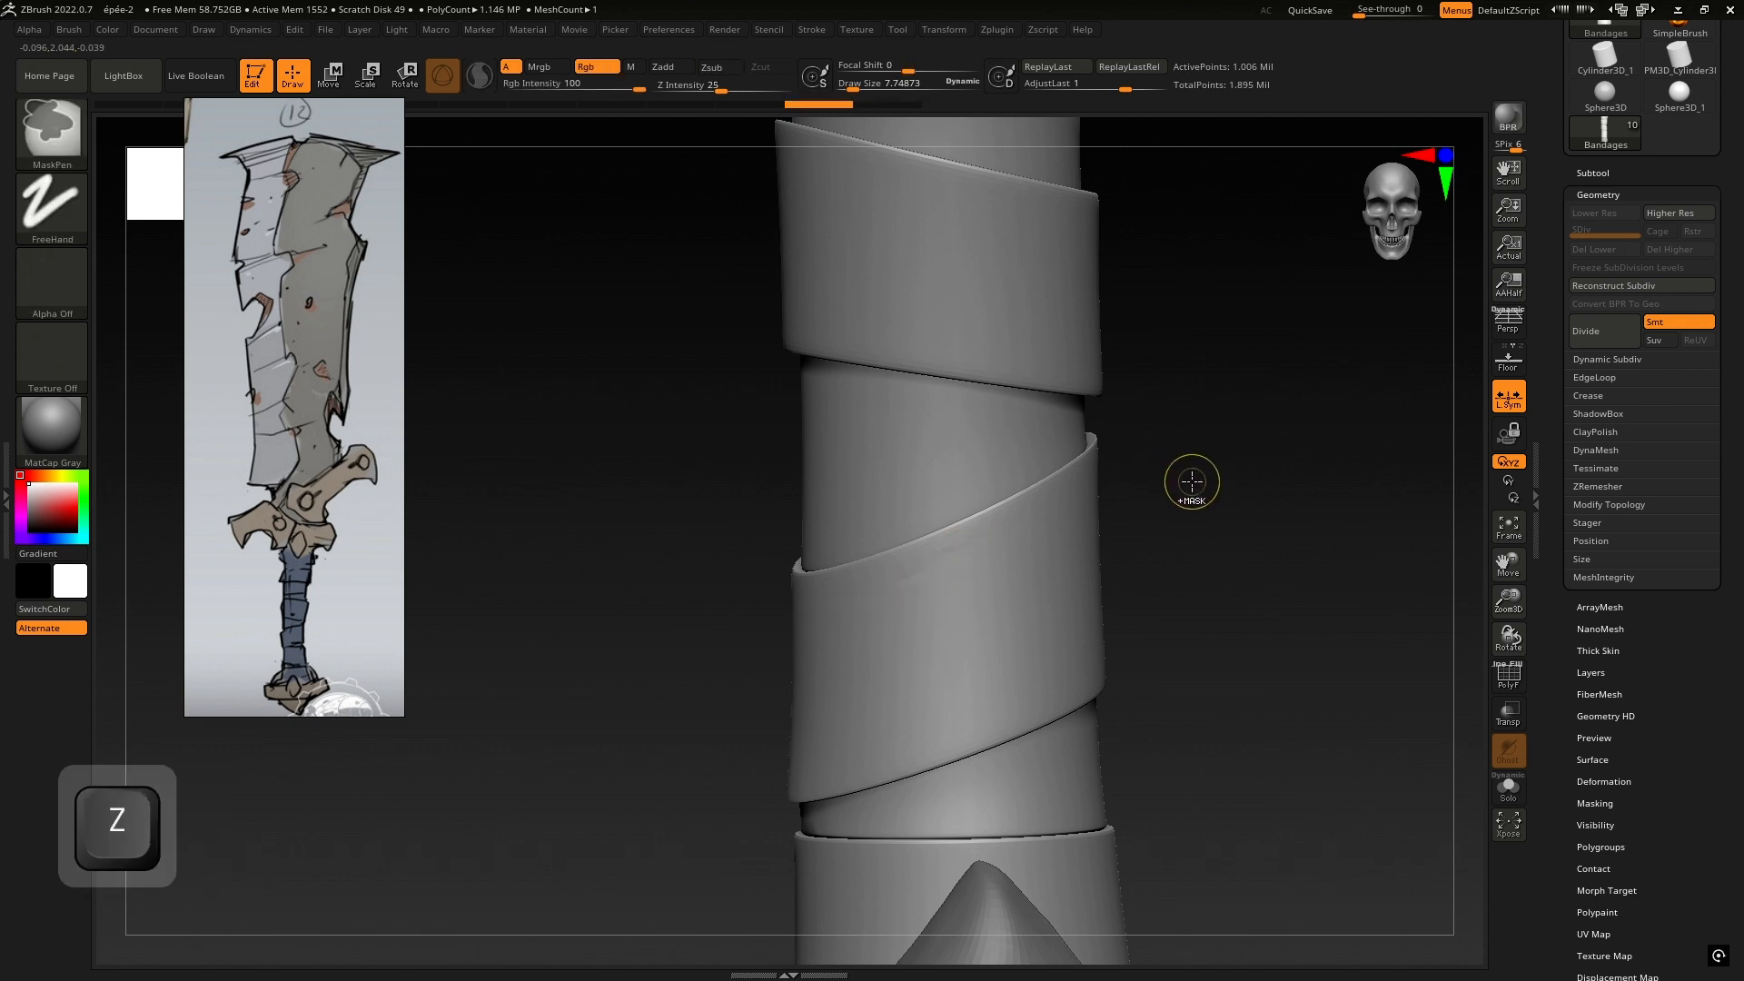
Divide the bandages to subdivision level 2 and carve creases parallel to the lower diagonal bandage's edges
{"action": "key", "text": "ctrl+d"}
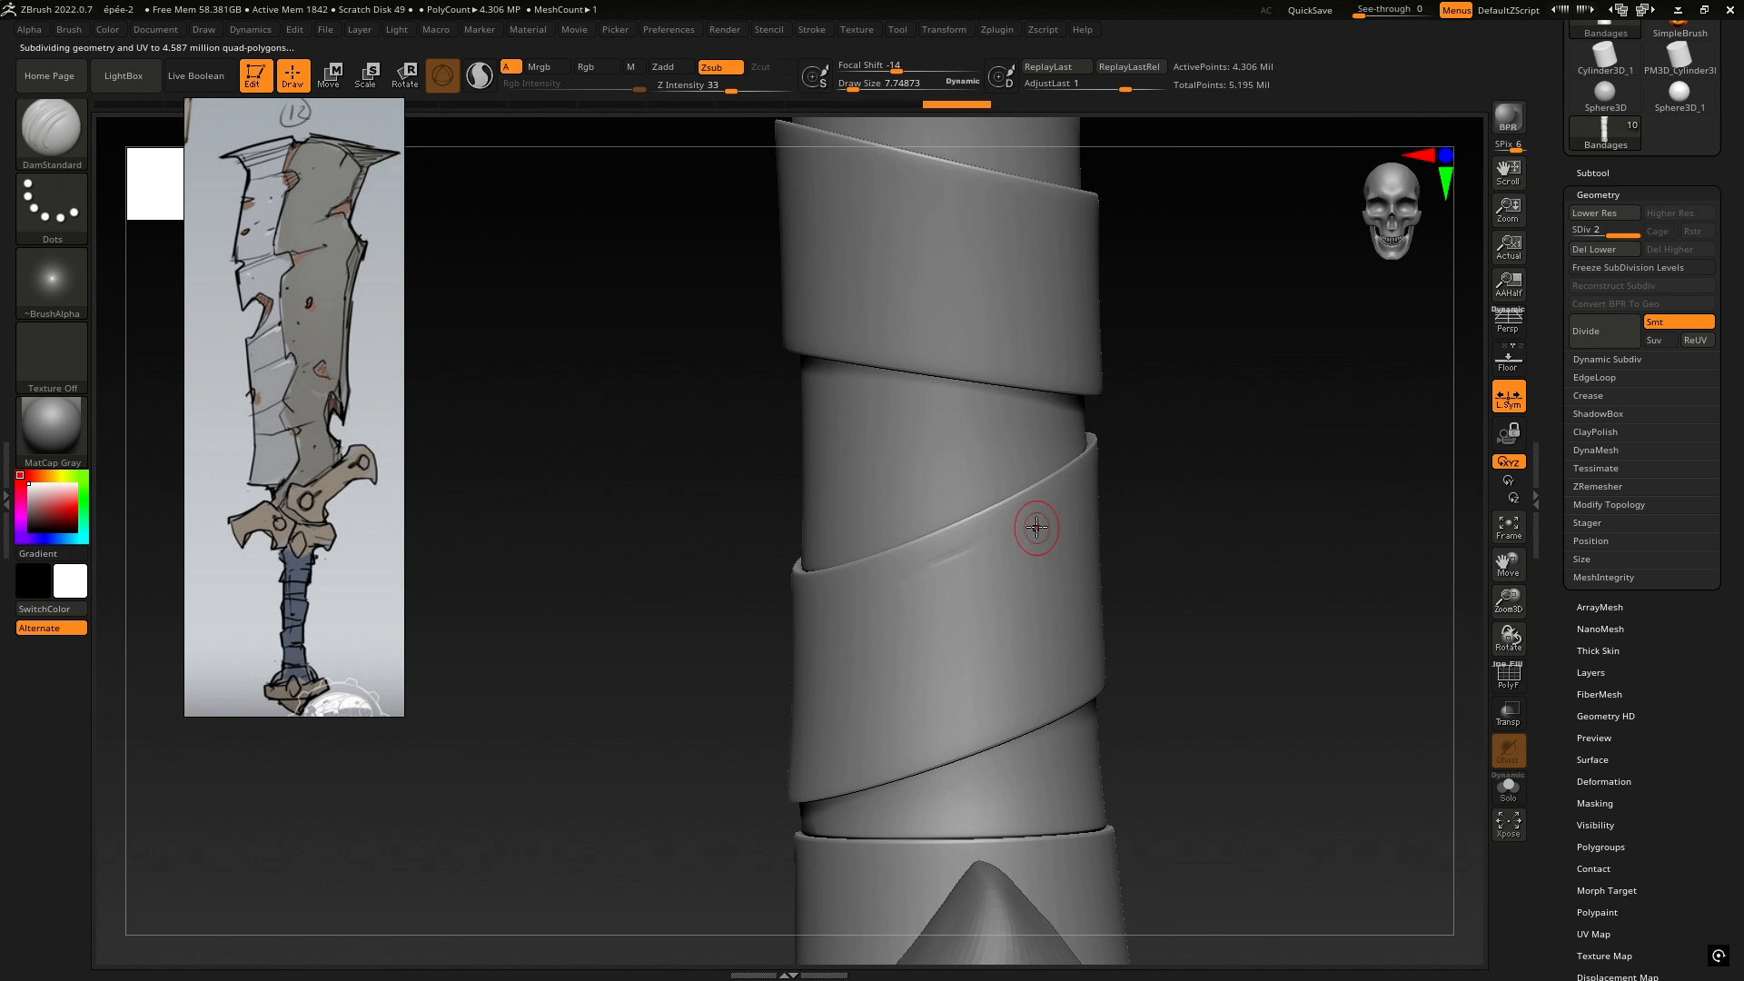
{"action": "right_click_drag", "start_coordinate": [1030, 537], "coordinate": [891, 452], "text": "ctrl"}
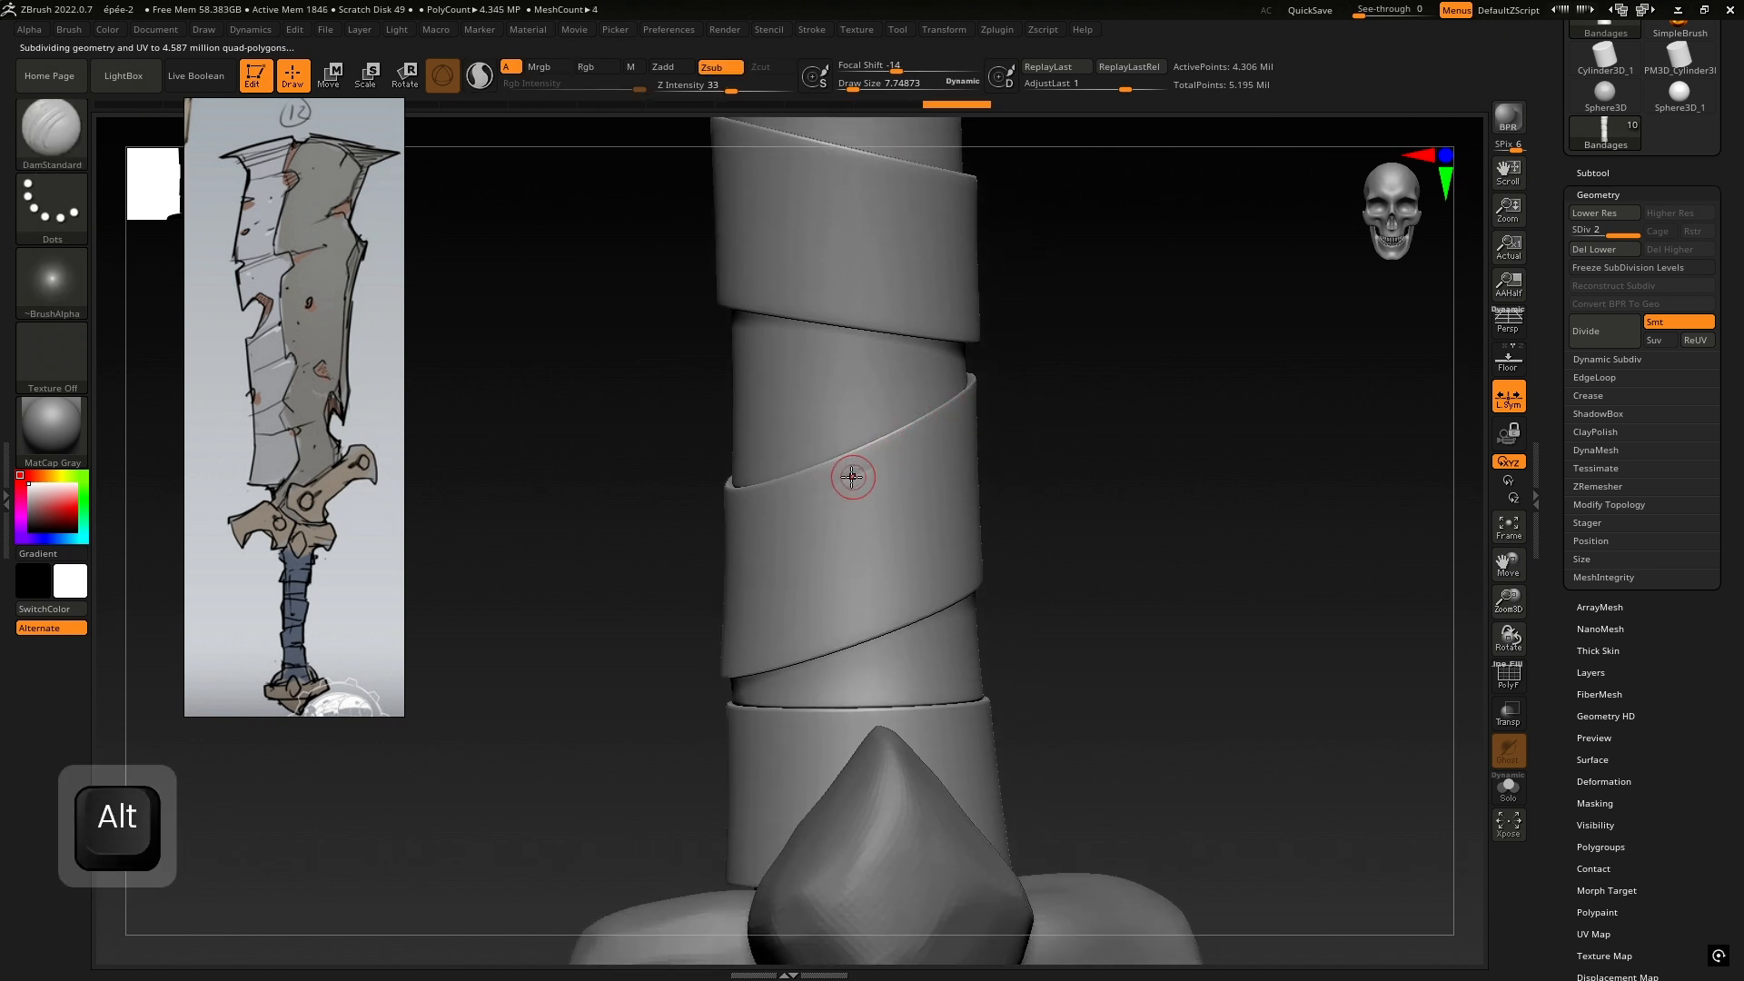
{"action": "left_click_drag", "start_coordinate": [860, 471], "coordinate": [942, 434]}
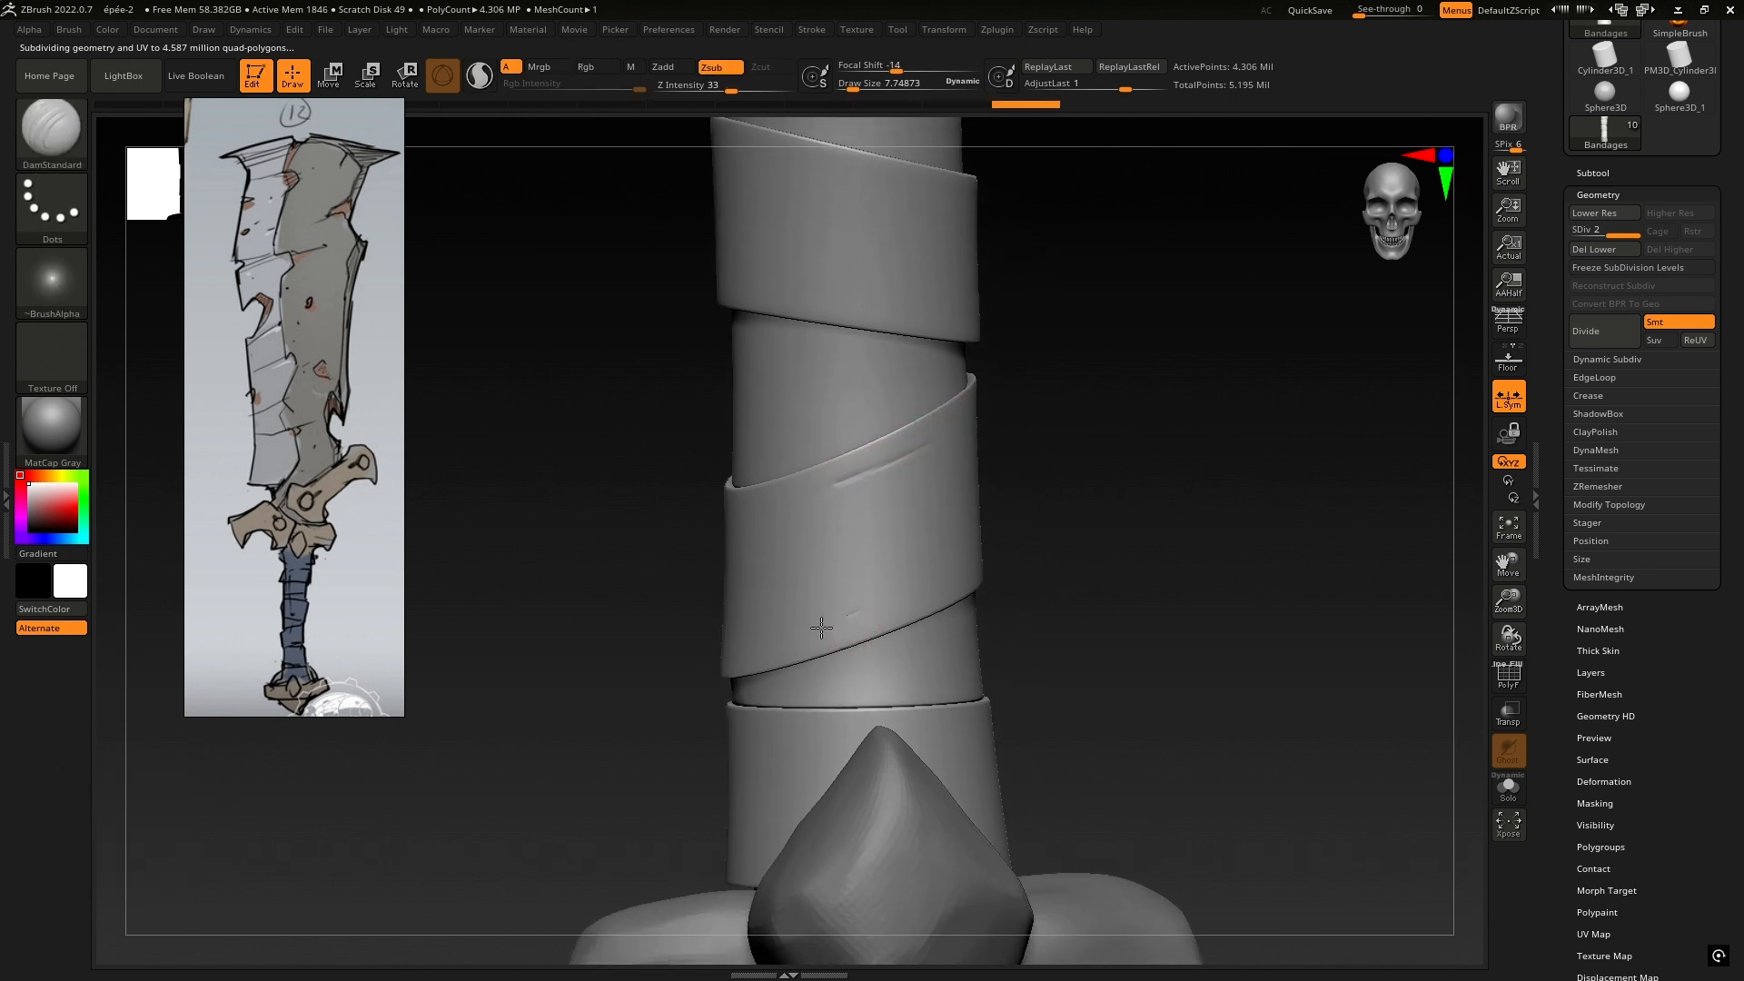
Carve a short notch into the upper edge of the lower diagonal bandage
{"action": "right_click_drag", "start_coordinate": [931, 535], "coordinate": [708, 550], "text": "alt"}
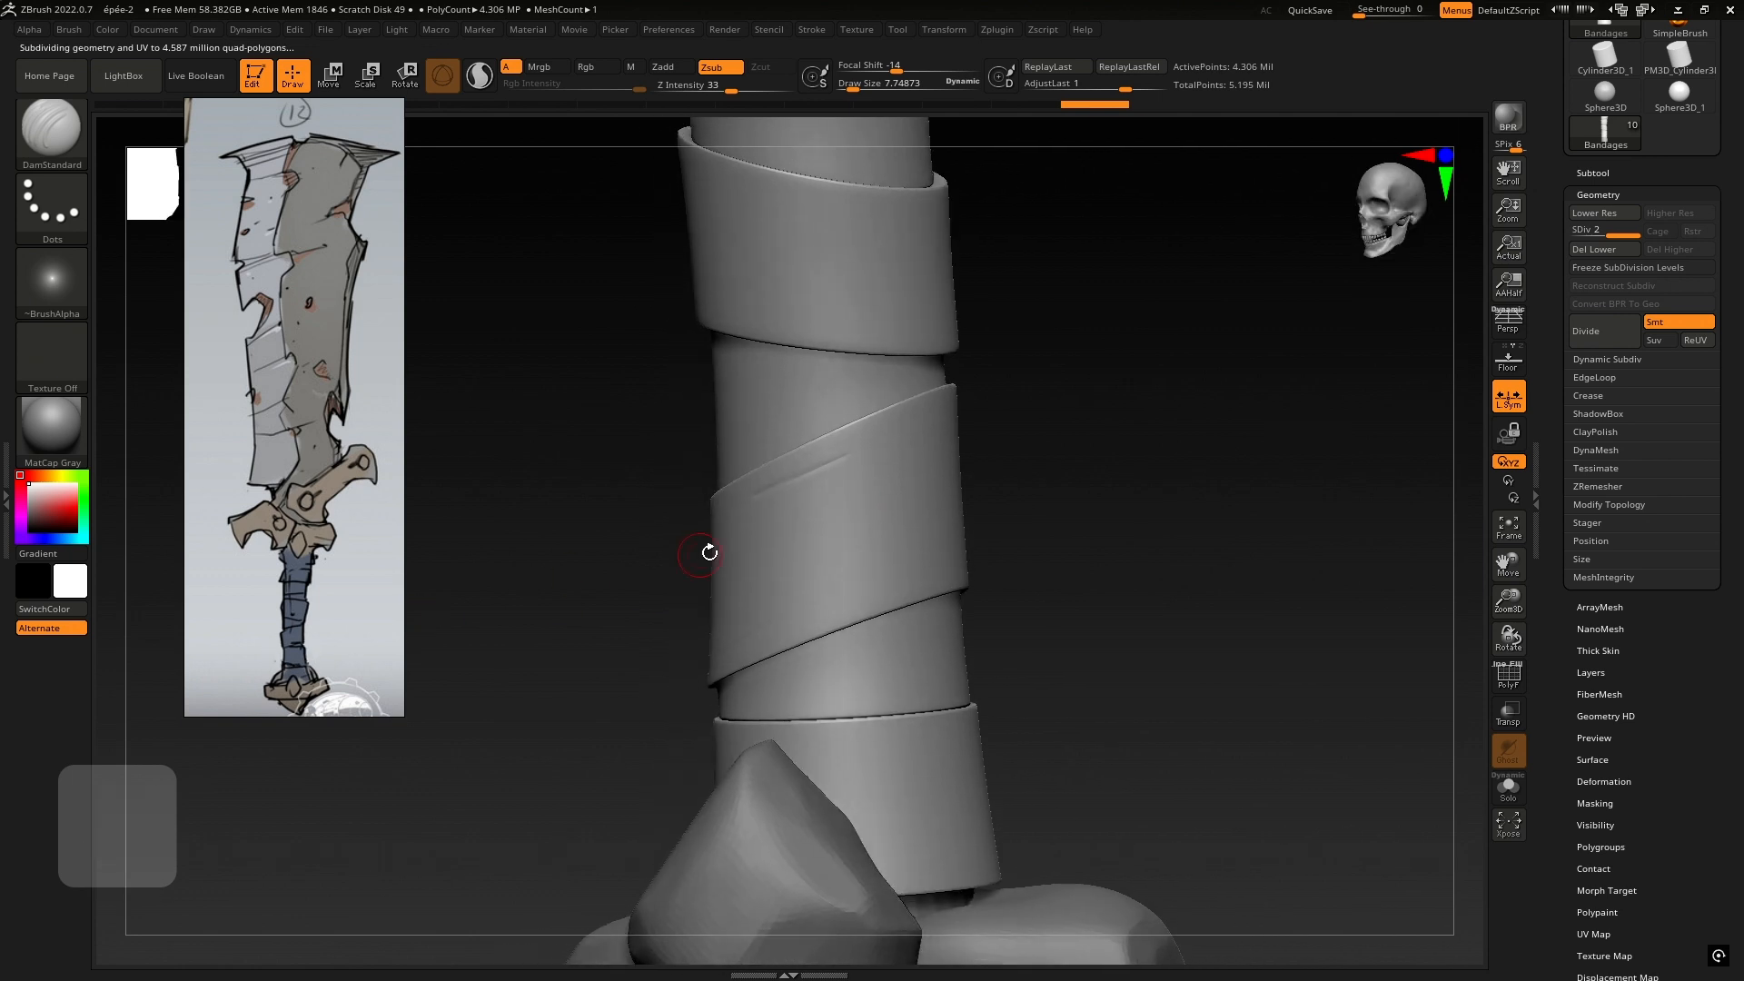
{"action": "mouse_move", "coordinate": [899, 412]}
{"action": "right_mouse_down", "text": "ctrl"}
{"action": "mouse_move", "coordinate": [1071, 378]}
{"action": "mouse_move", "coordinate": [888, 428]}
{"action": "mouse_move", "coordinate": [900, 502]}
{"action": "right_mouse_up", "text": "ctrl"}
{"action": "left_click", "coordinate": [886, 426]}
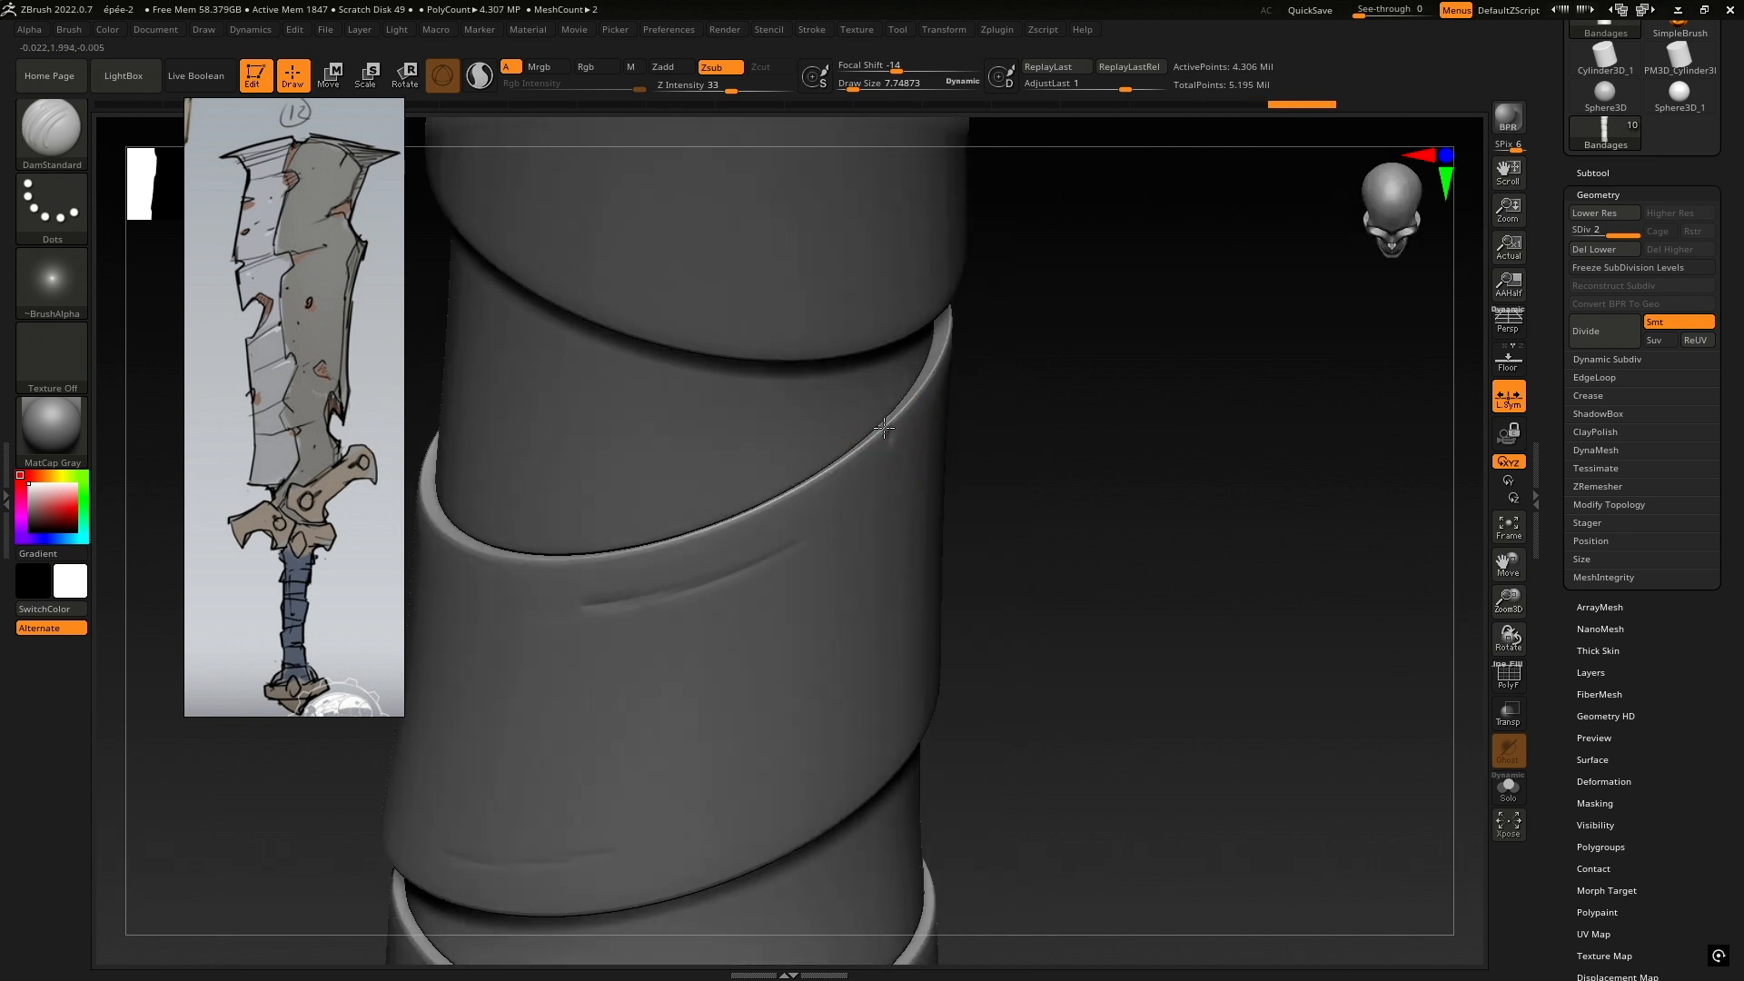
{"action": "key", "text": "shift"}
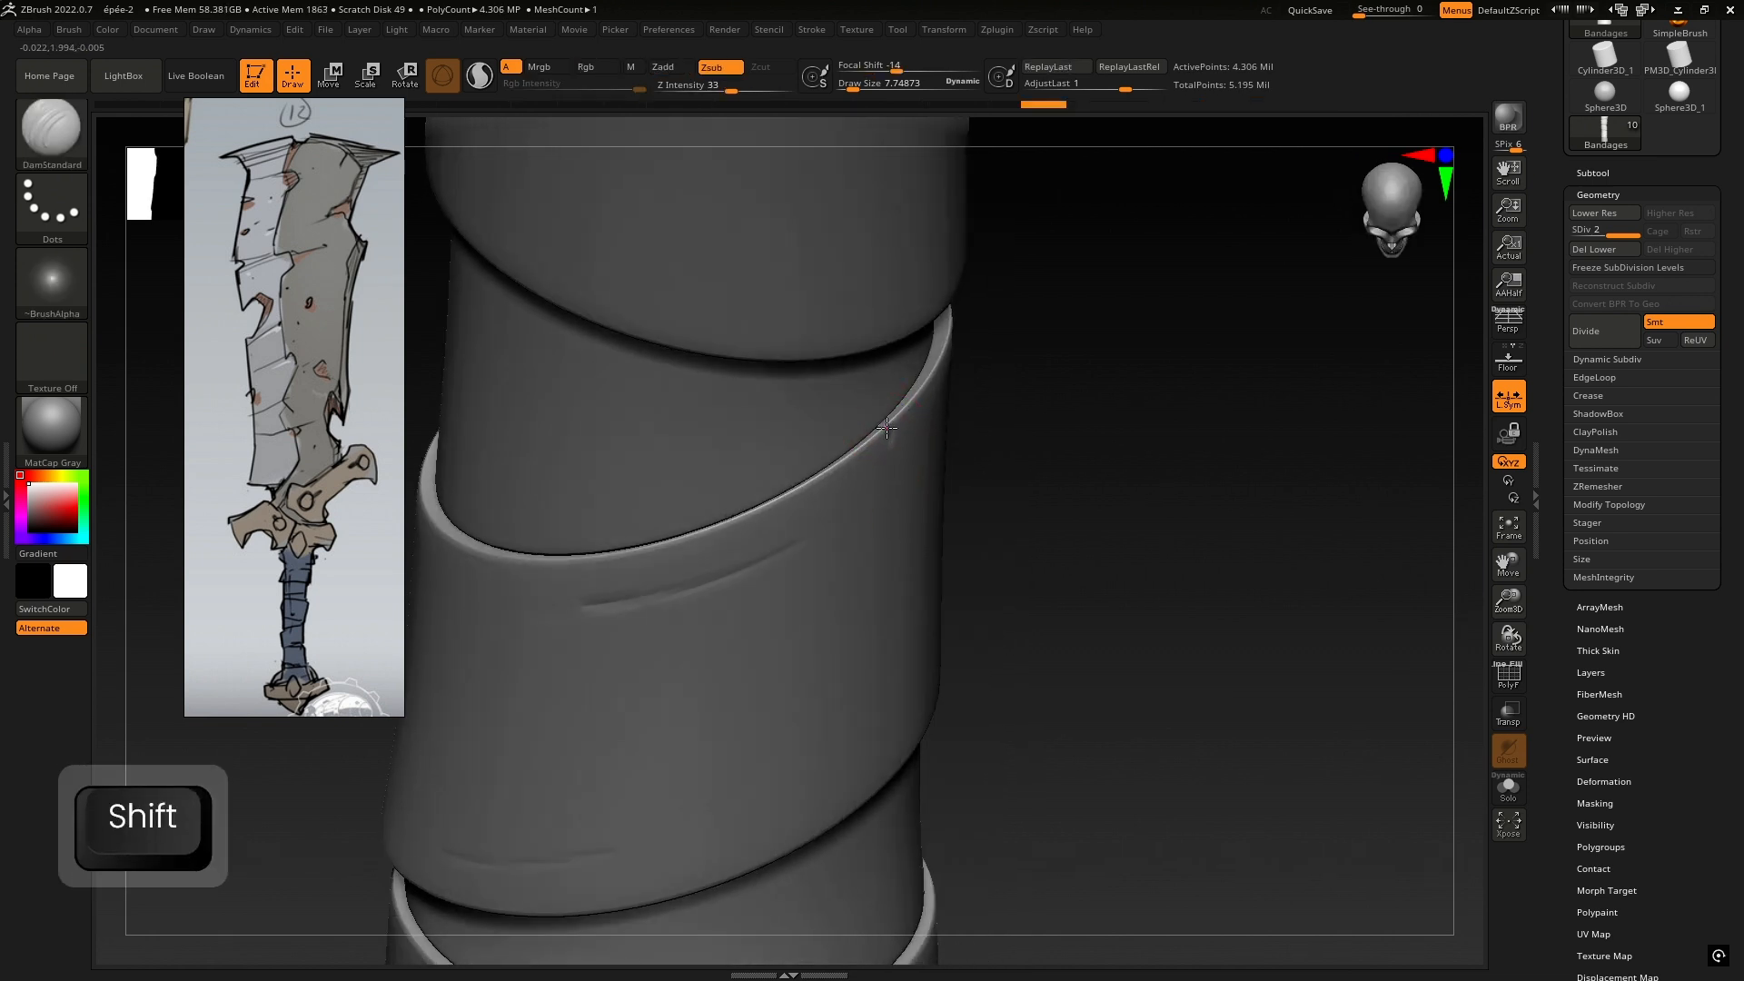
{"action": "left_click_drag", "start_coordinate": [887, 427], "coordinate": [891, 441], "text": "shift"}
{"action": "right_click_drag", "start_coordinate": [891, 441], "coordinate": [872, 430]}
{"action": "left_click_drag", "start_coordinate": [875, 418], "coordinate": [879, 449]}
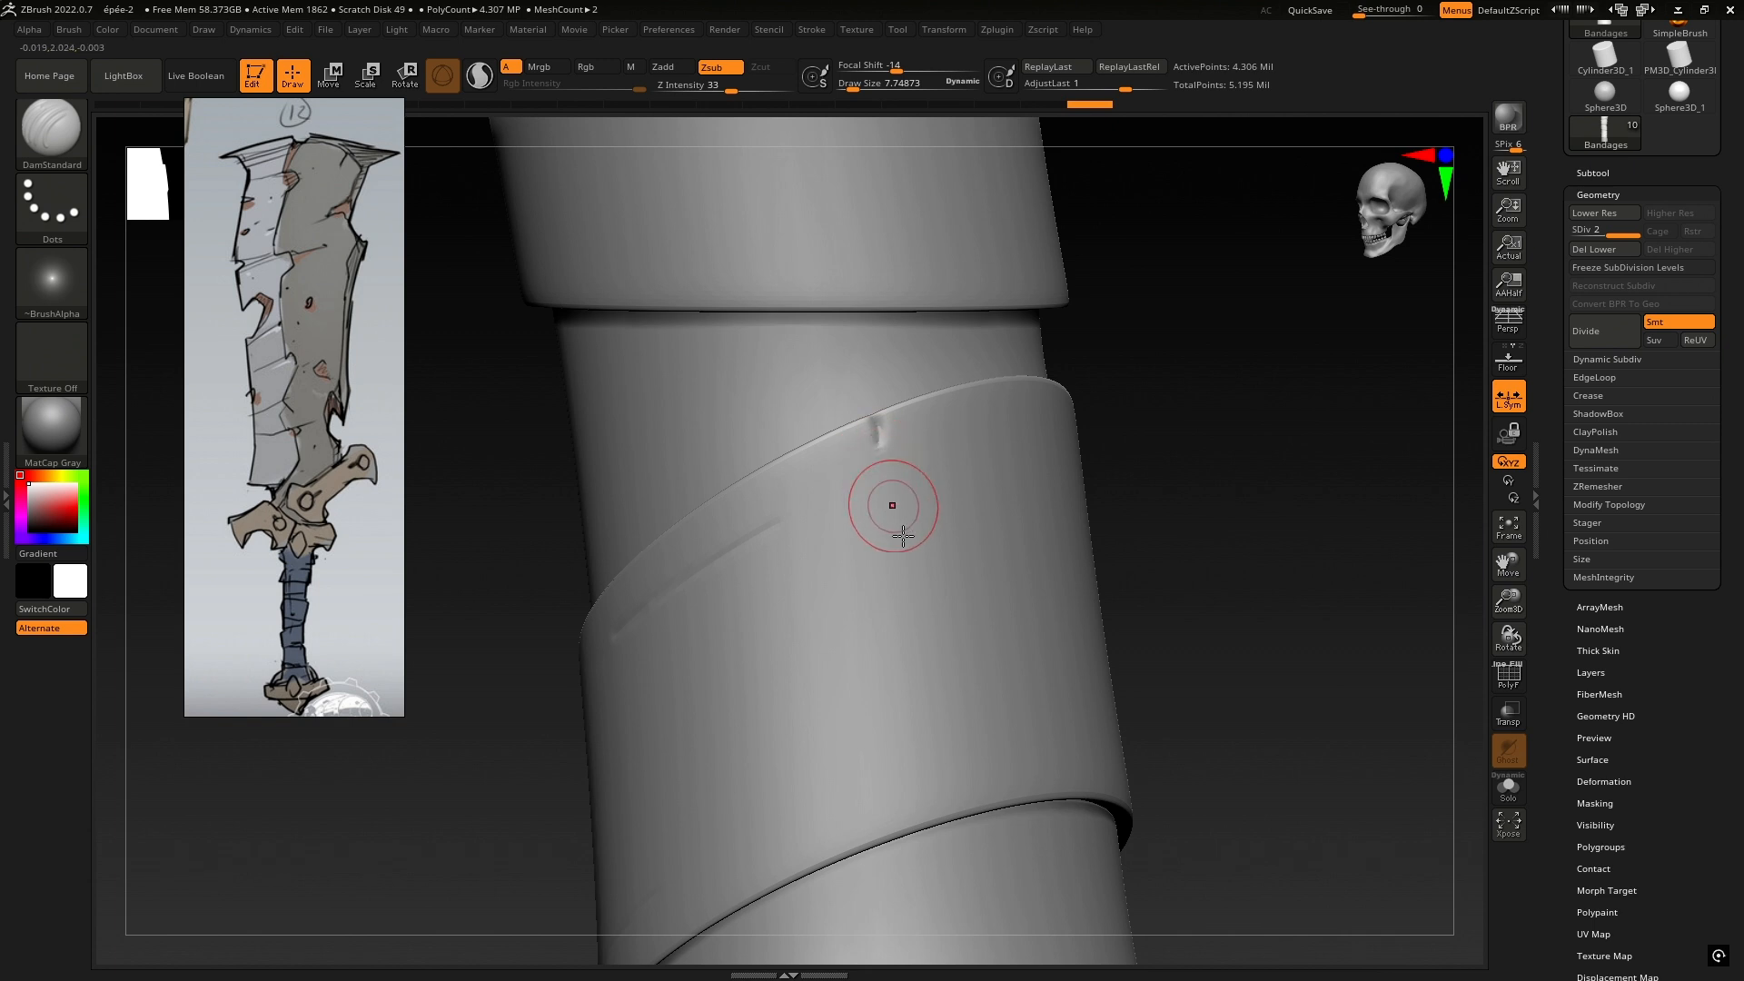
Carve a small notch into the lower edge of the same lower diagonal bandage
{"action": "right_click_drag", "start_coordinate": [940, 660], "coordinate": [659, 326], "text": "alt"}
{"action": "key", "text": "shift"}
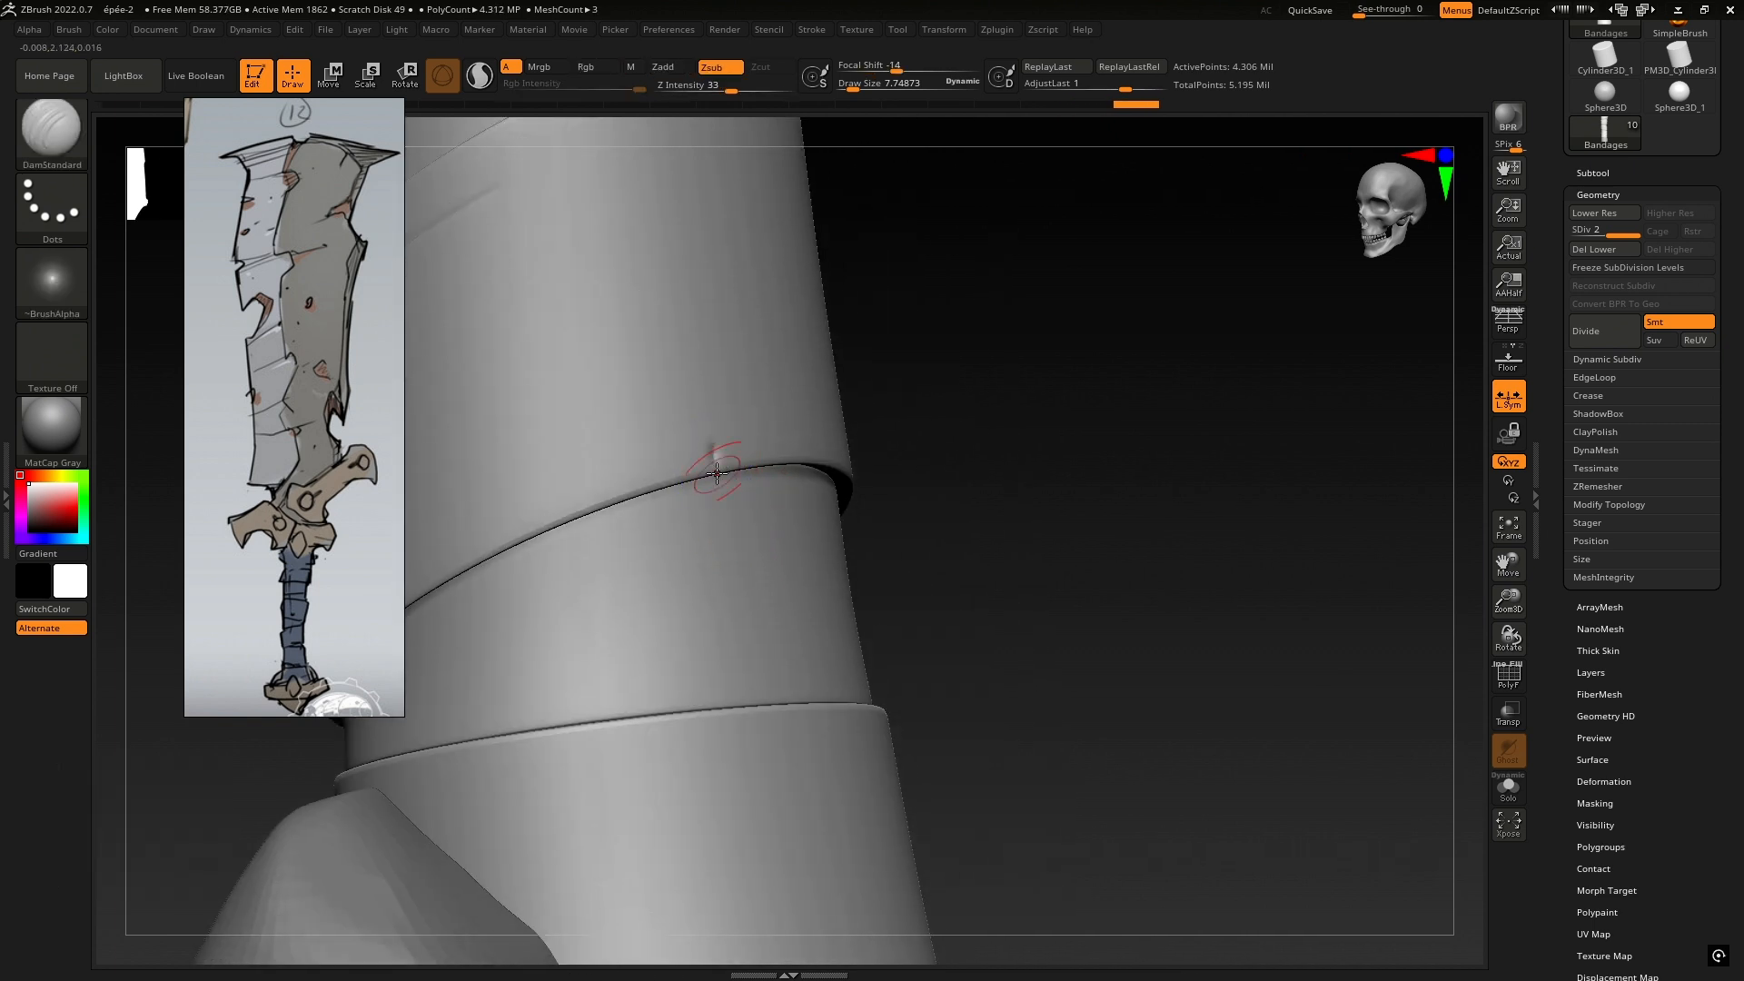
{"action": "mouse_move", "coordinate": [713, 425]}
{"action": "right_mouse_down"}
{"action": "mouse_move", "coordinate": [744, 414]}
{"action": "mouse_move", "coordinate": [615, 374]}
{"action": "mouse_move", "coordinate": [978, 384]}
{"action": "mouse_move", "coordinate": [836, 358]}
{"action": "mouse_move", "coordinate": [857, 385]}
{"action": "mouse_move", "coordinate": [846, 363]}
{"action": "mouse_move", "coordinate": [1036, 284]}
{"action": "mouse_move", "coordinate": [993, 312]}
{"action": "right_mouse_up"}
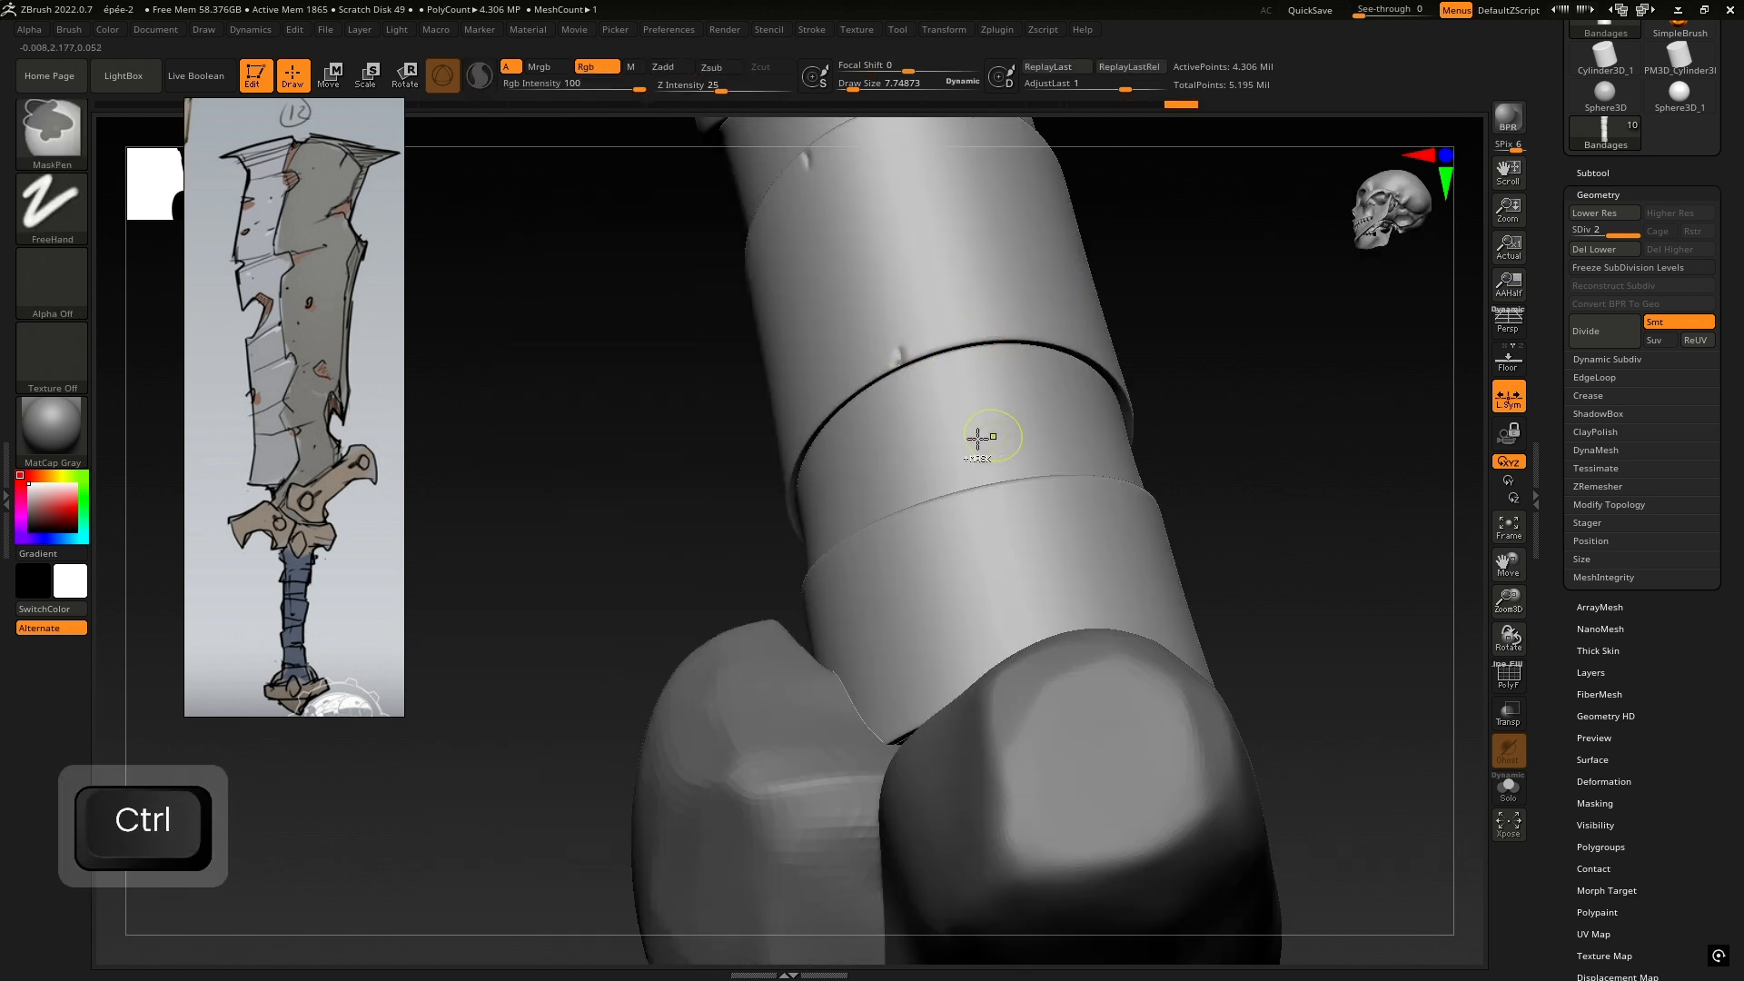
Reduce the draw size to about 5 and carve a small notch into the middle diagonal bandage's upper edge
{"action": "mouse_move", "coordinate": [978, 439]}
{"action": "right_mouse_down", "text": "ctrl"}
{"action": "mouse_move", "coordinate": [978, 358]}
{"action": "mouse_move", "coordinate": [1051, 370]}
{"action": "mouse_move", "coordinate": [912, 658]}
{"action": "right_mouse_up", "text": "ctrl"}
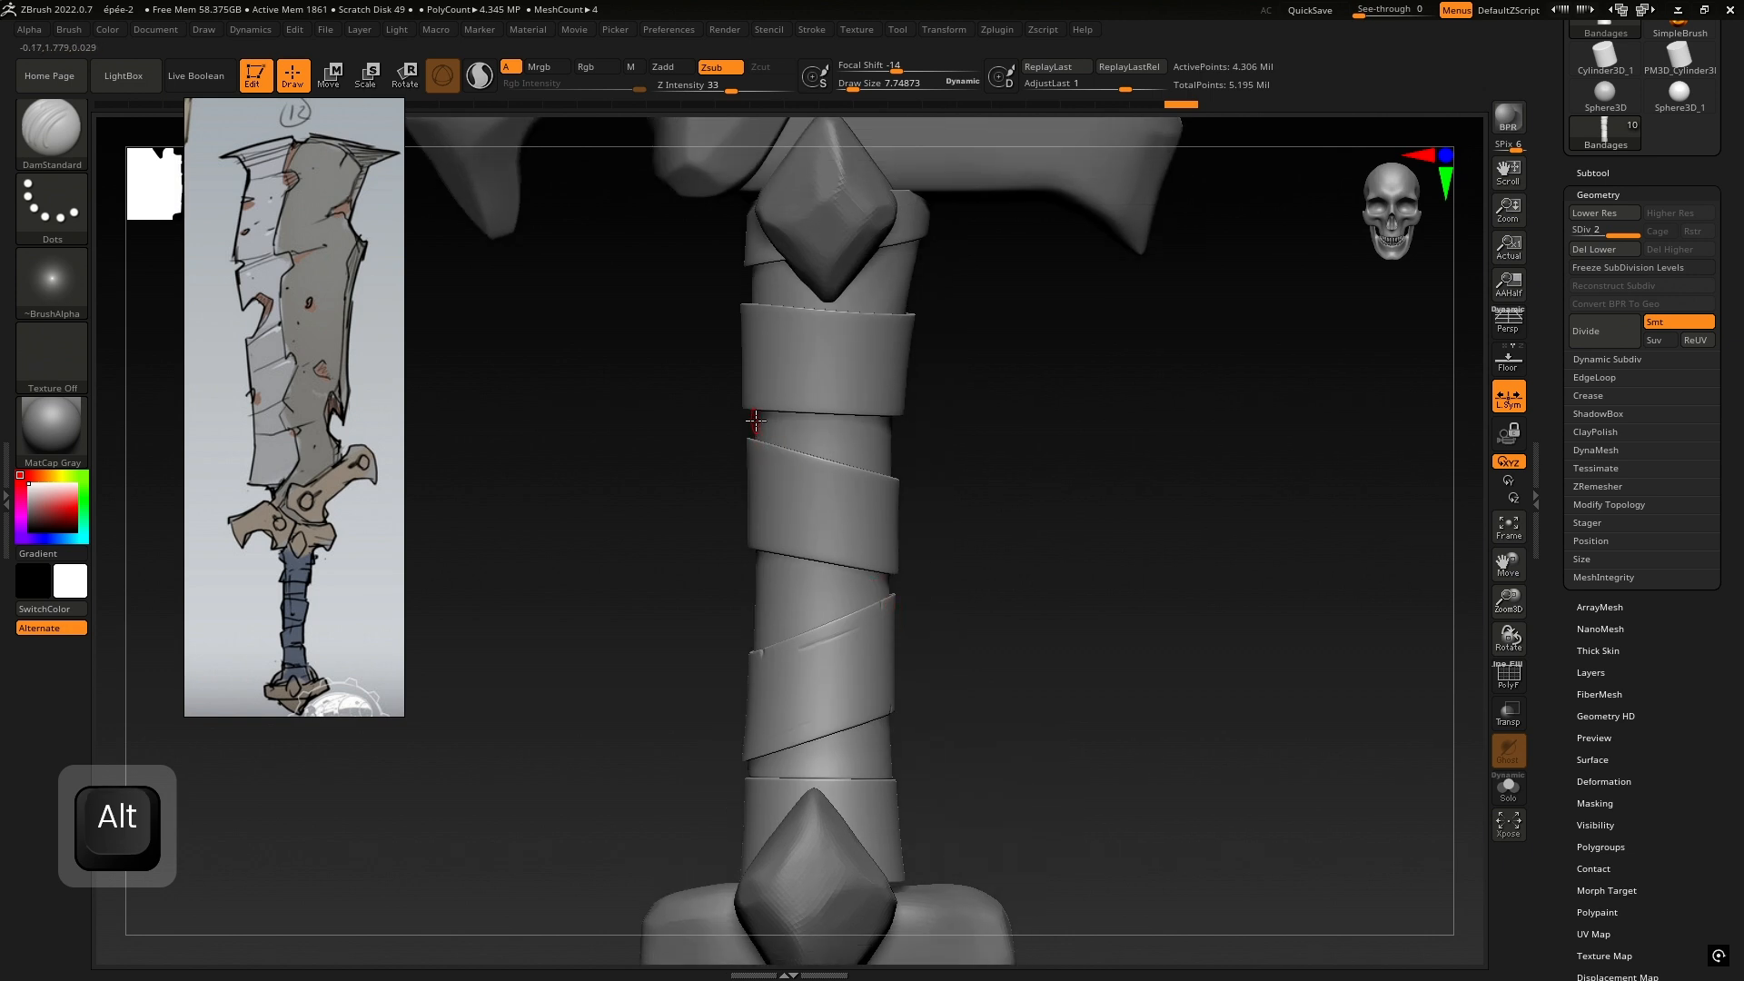
{"action": "right_click_drag", "start_coordinate": [755, 420], "coordinate": [915, 416], "text": "ctrl"}
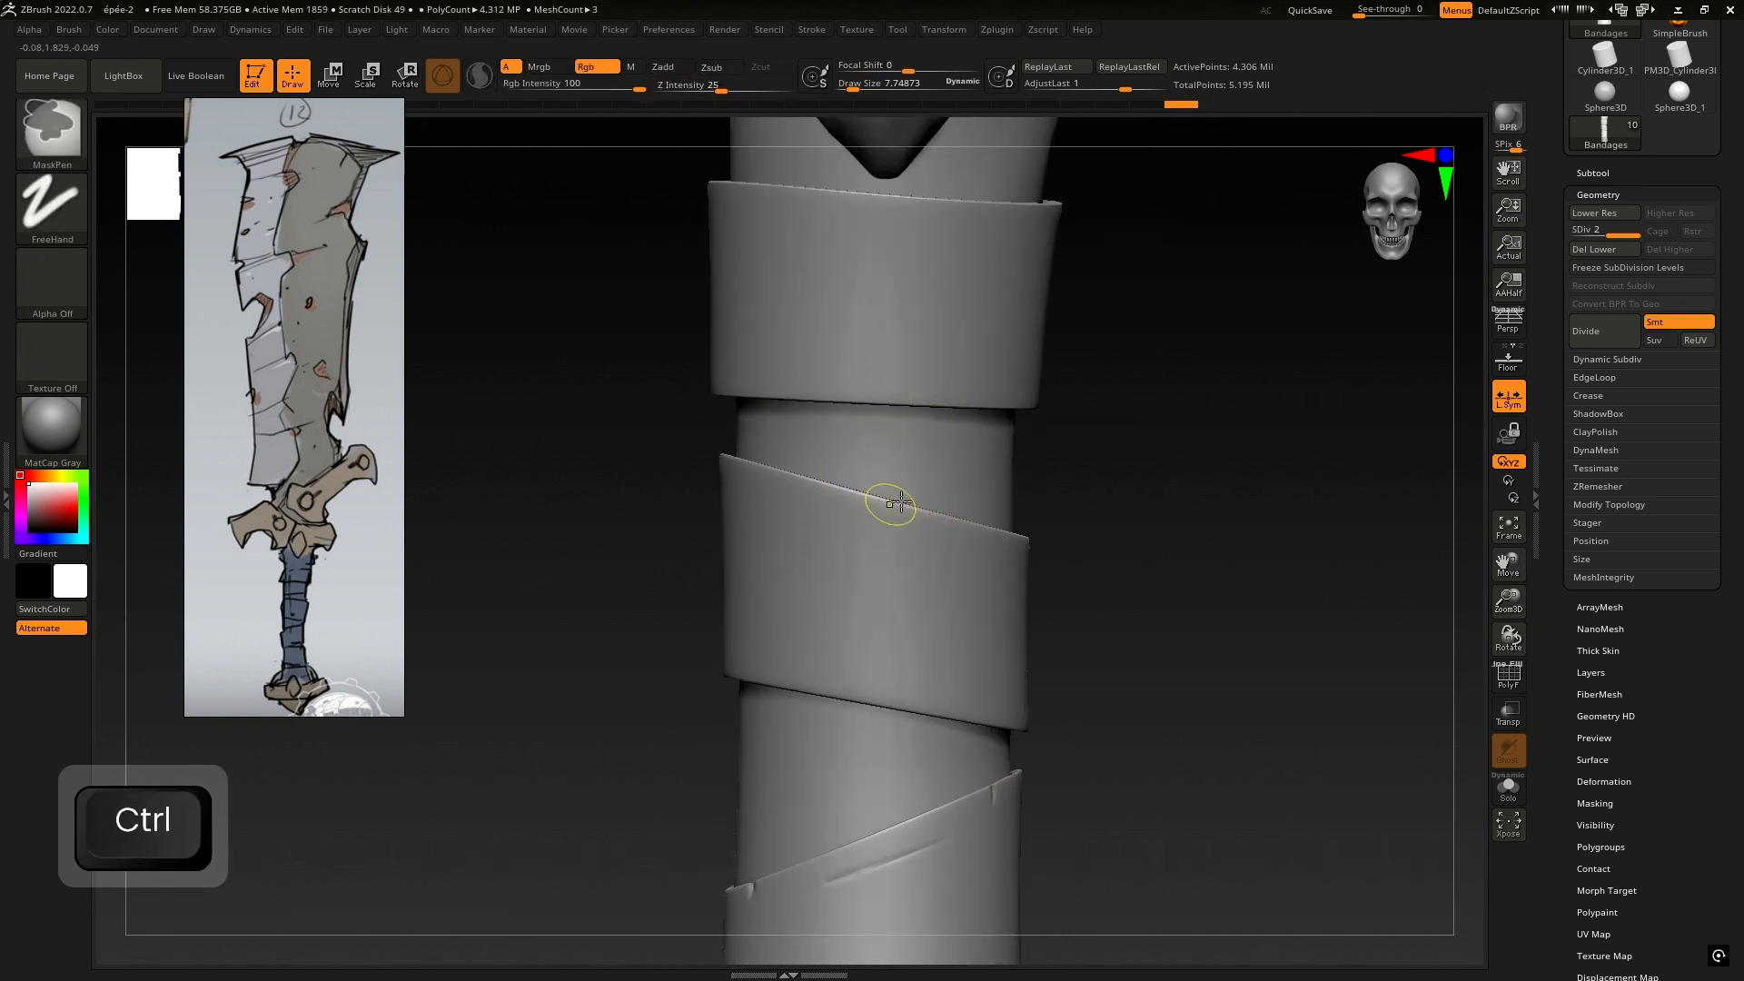
{"action": "mouse_move", "coordinate": [900, 502]}
{"action": "right_mouse_down", "text": "ctrl"}
{"action": "mouse_move", "coordinate": [918, 504]}
{"action": "mouse_move", "coordinate": [894, 553]}
{"action": "right_mouse_up", "text": "ctrl"}
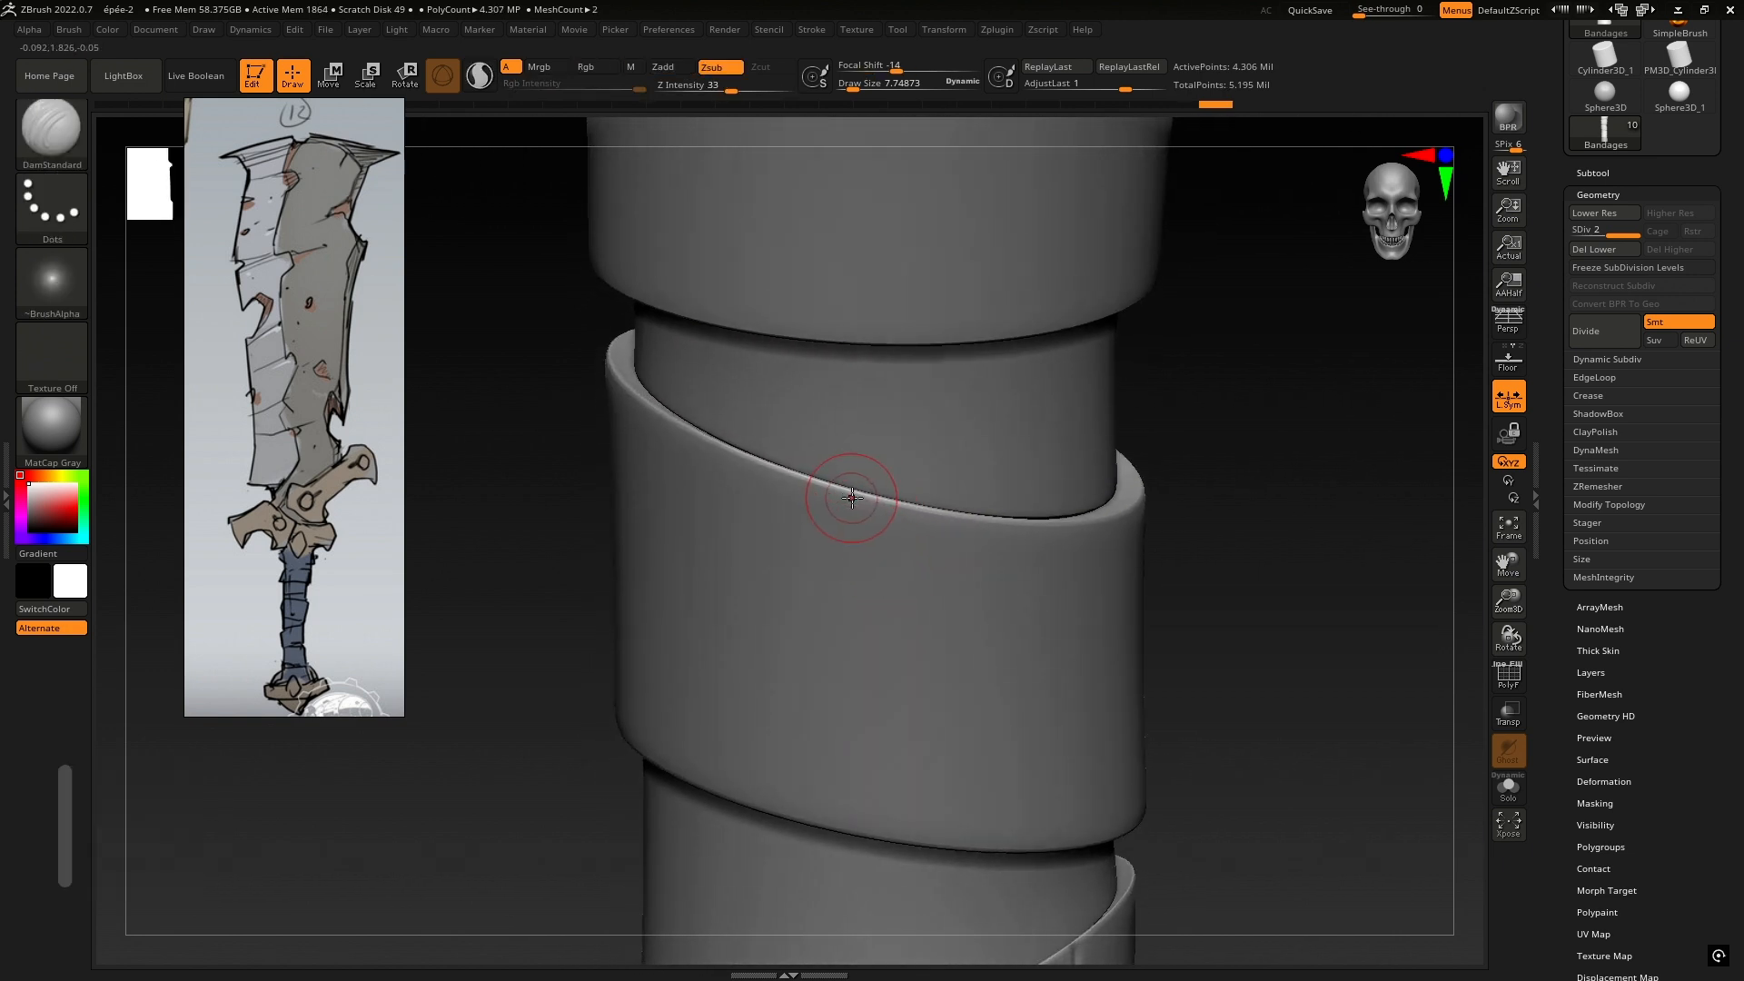
{"action": "key", "text": "space"}
{"action": "left_click_drag", "start_coordinate": [852, 497], "coordinate": [847, 496]}
{"action": "mouse_move", "coordinate": [848, 494]}
{"action": "right_mouse_down", "text": "ctrl"}
{"action": "mouse_move", "coordinate": [881, 502]}
{"action": "mouse_move", "coordinate": [872, 479]}
{"action": "mouse_move", "coordinate": [767, 487]}
{"action": "right_mouse_up", "text": "ctrl"}
{"action": "mouse_move", "coordinate": [1040, 482]}
{"action": "right_mouse_down", "text": "ctrl"}
{"action": "mouse_move", "coordinate": [966, 444]}
{"action": "mouse_move", "coordinate": [919, 448]}
{"action": "mouse_move", "coordinate": [965, 440]}
{"action": "mouse_move", "coordinate": [942, 397]}
{"action": "mouse_move", "coordinate": [960, 386]}
{"action": "mouse_move", "coordinate": [1003, 460]}
{"action": "mouse_move", "coordinate": [1409, 537]}
{"action": "mouse_move", "coordinate": [1020, 482]}
{"action": "mouse_move", "coordinate": [1096, 444]}
{"action": "mouse_move", "coordinate": [1077, 457]}
{"action": "mouse_move", "coordinate": [1086, 495]}
{"action": "right_mouse_up", "text": "ctrl"}
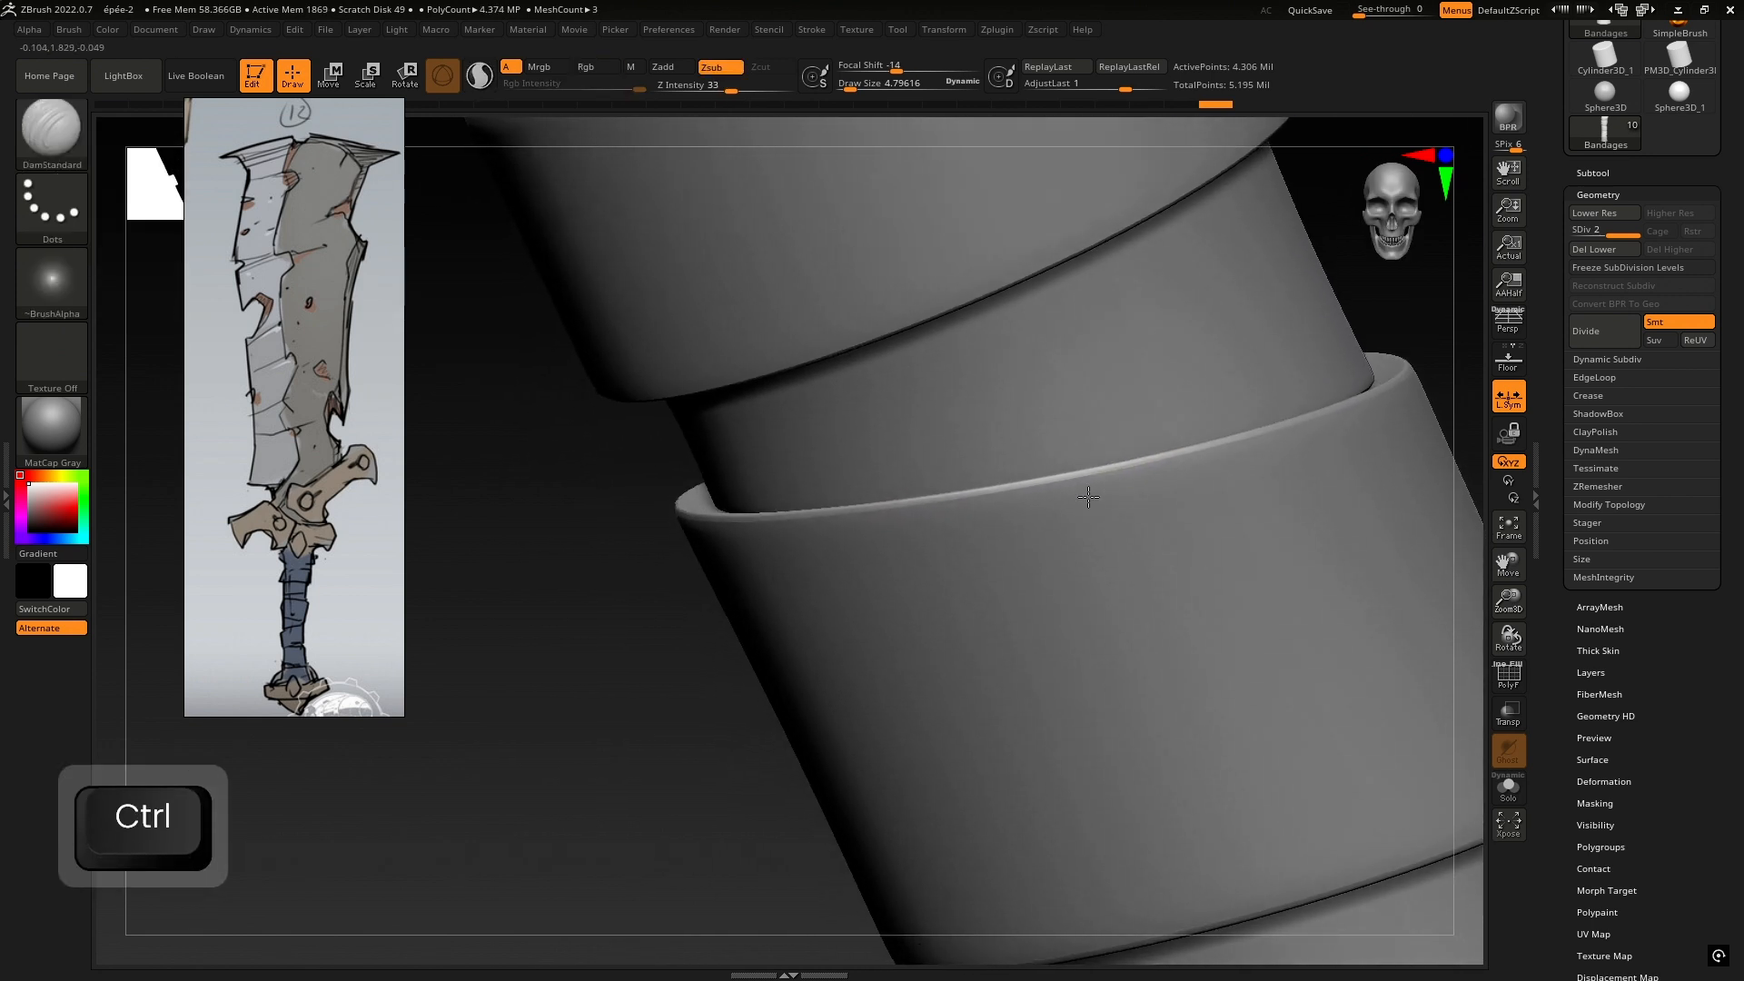
{"action": "left_click_drag", "start_coordinate": [1083, 474], "coordinate": [1061, 479], "text": "shift"}
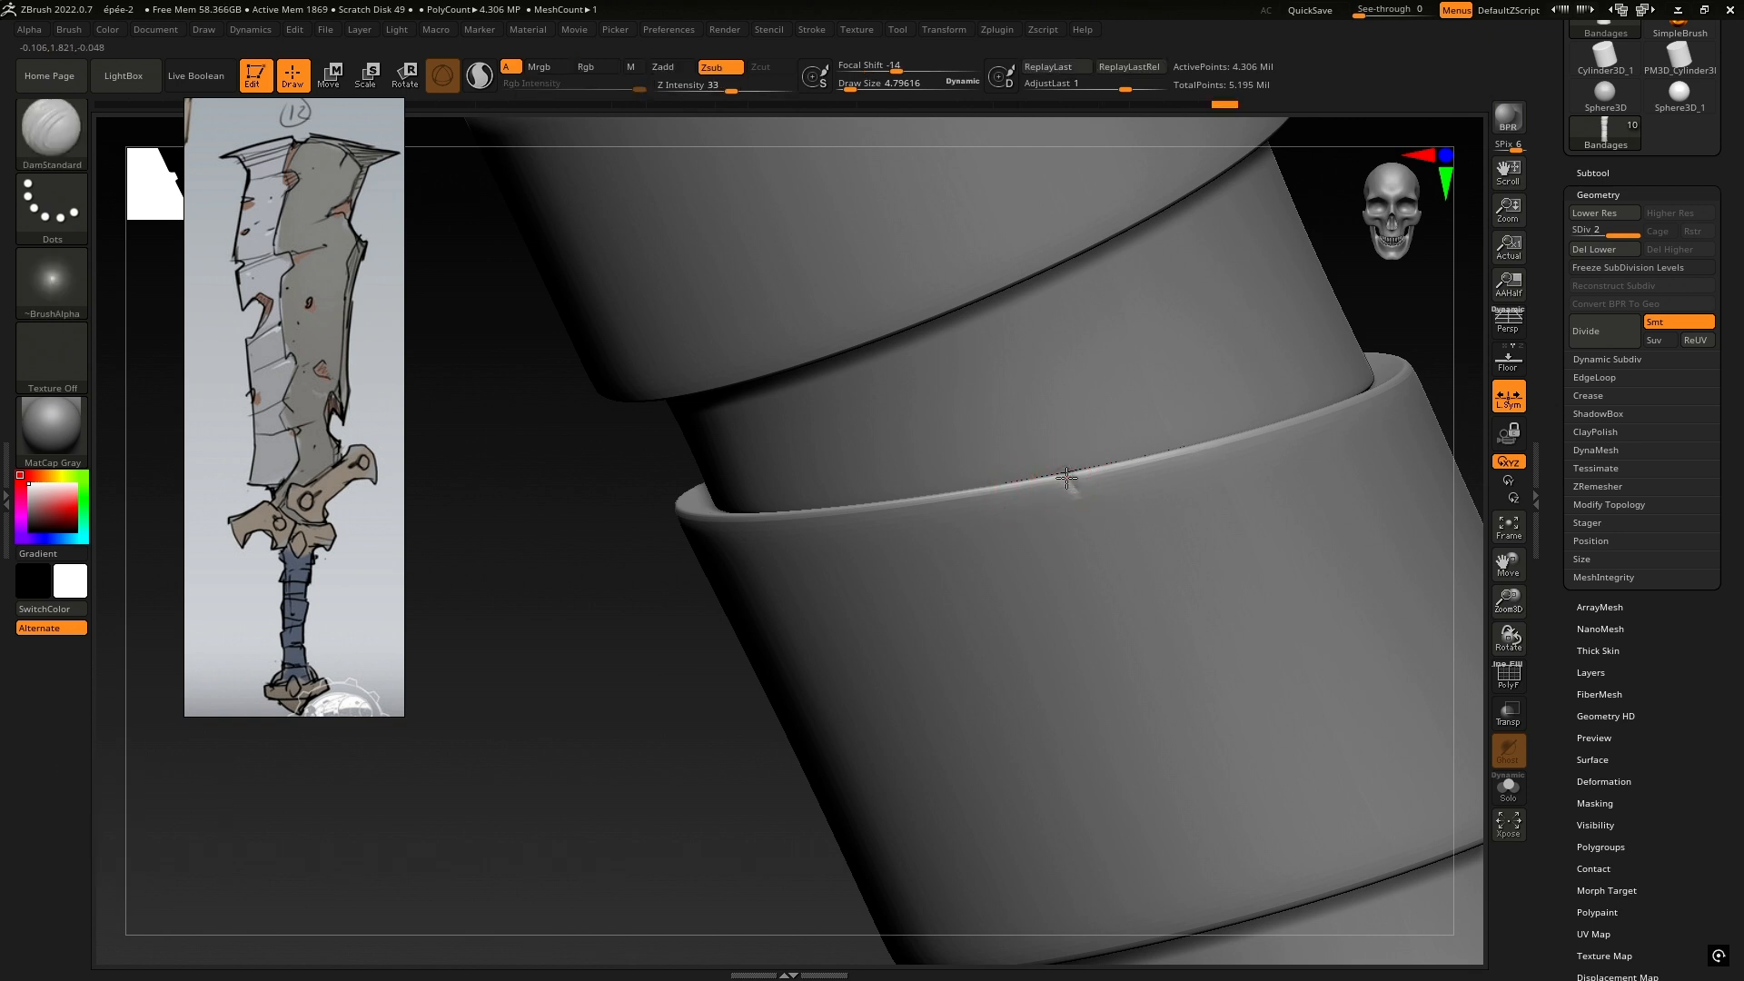
Carve and deepen a small notch in the lower edge of the middle diagonal bandage
{"action": "mouse_move", "coordinate": [1087, 509]}
{"action": "right_mouse_down"}
{"action": "mouse_move", "coordinate": [1068, 473]}
{"action": "mouse_move", "coordinate": [1078, 378]}
{"action": "mouse_move", "coordinate": [1176, 479]}
{"action": "mouse_move", "coordinate": [821, 241]}
{"action": "mouse_move", "coordinate": [974, 520]}
{"action": "mouse_move", "coordinate": [1075, 487]}
{"action": "mouse_move", "coordinate": [1090, 518]}
{"action": "right_mouse_up"}
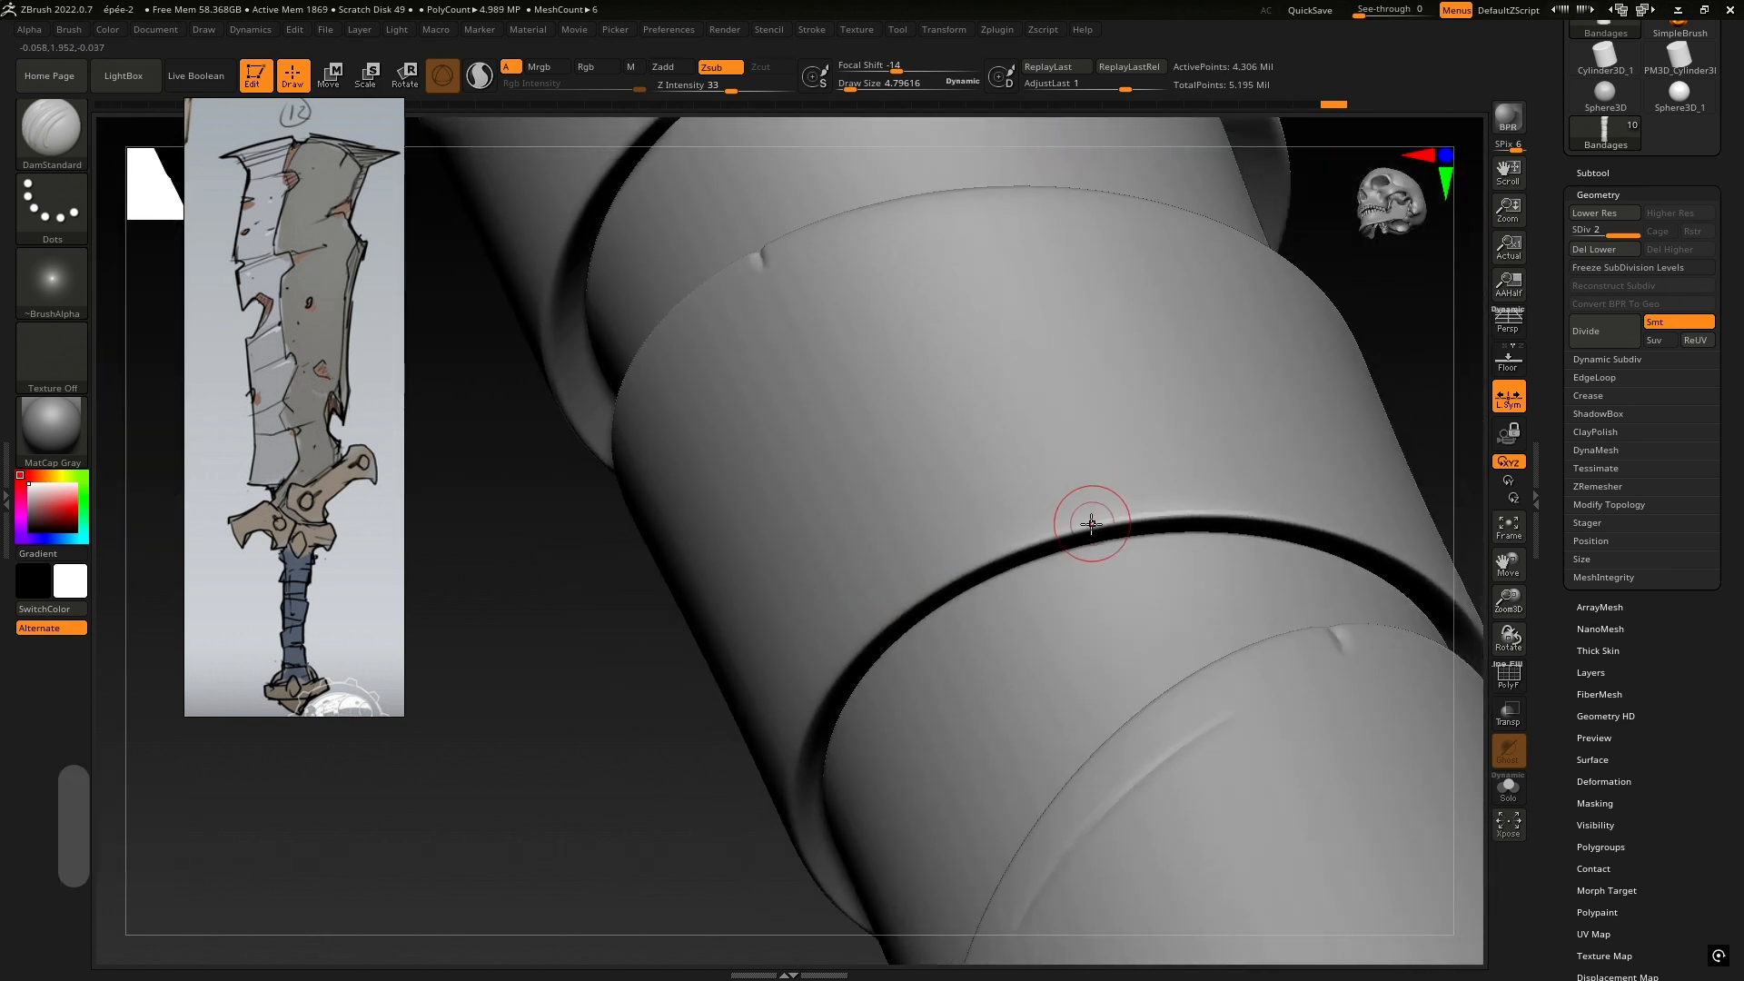
{"action": "key", "text": "shift"}
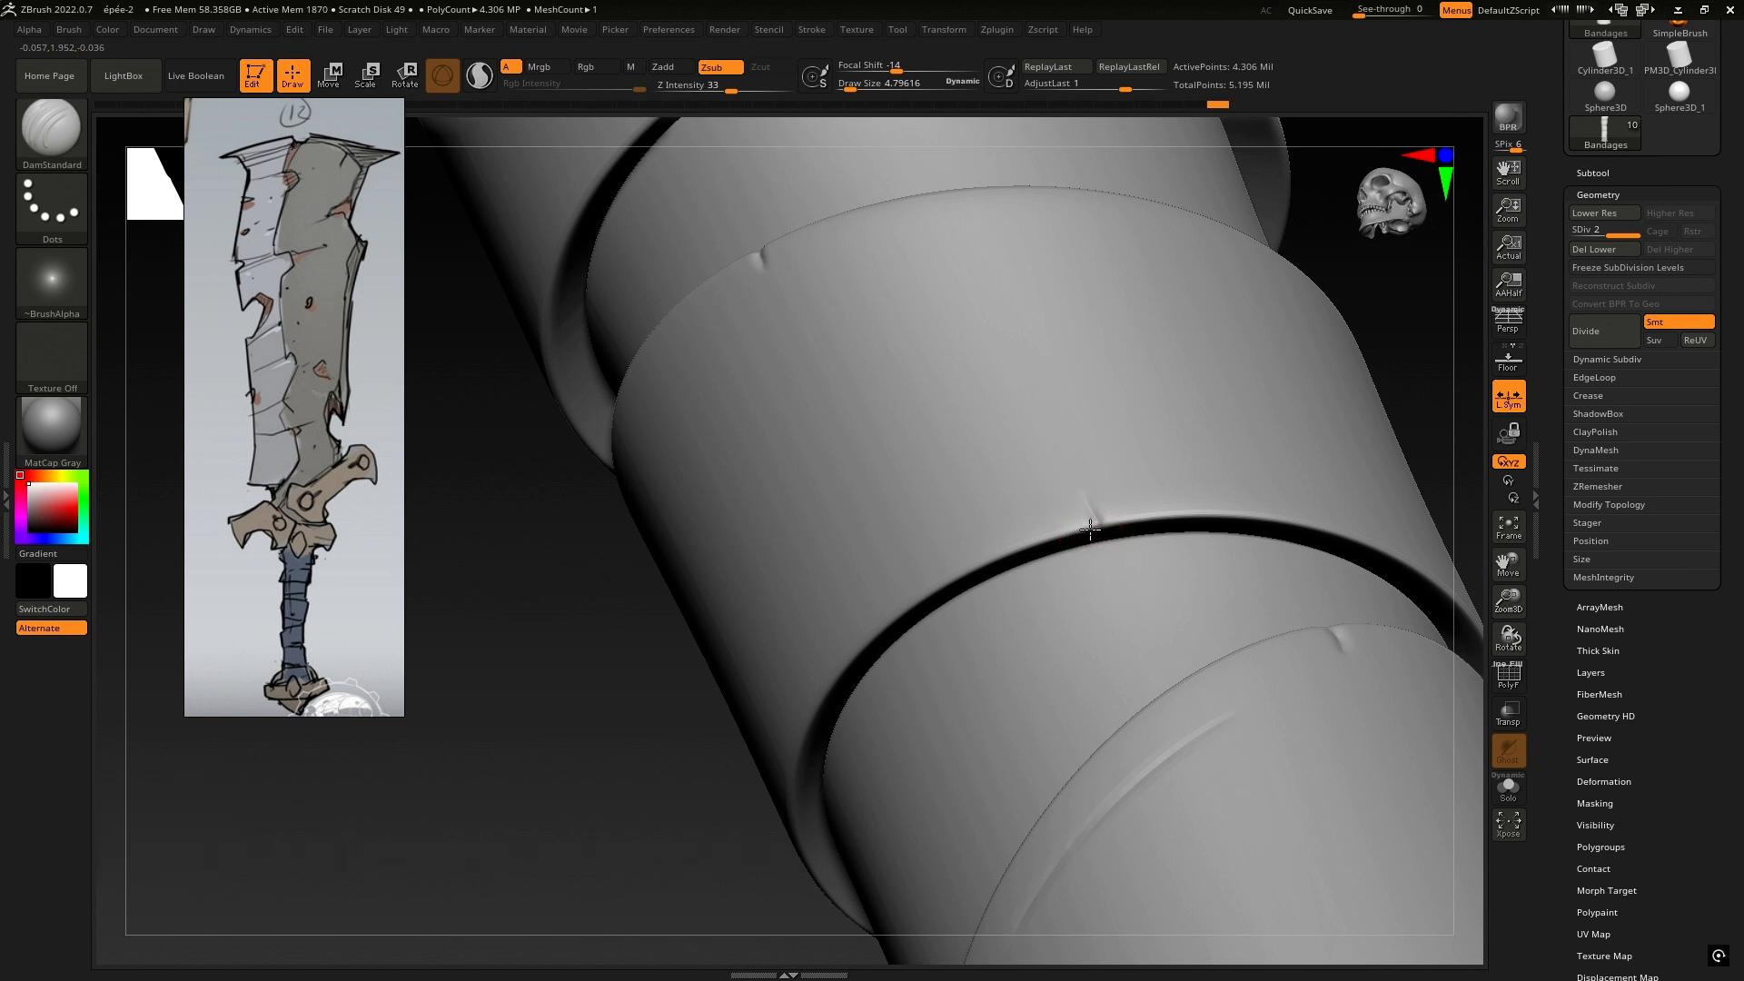
{"action": "left_click_drag", "start_coordinate": [1095, 522], "coordinate": [1098, 529]}
{"action": "right_click_drag", "start_coordinate": [1045, 283], "coordinate": [1067, 364]}
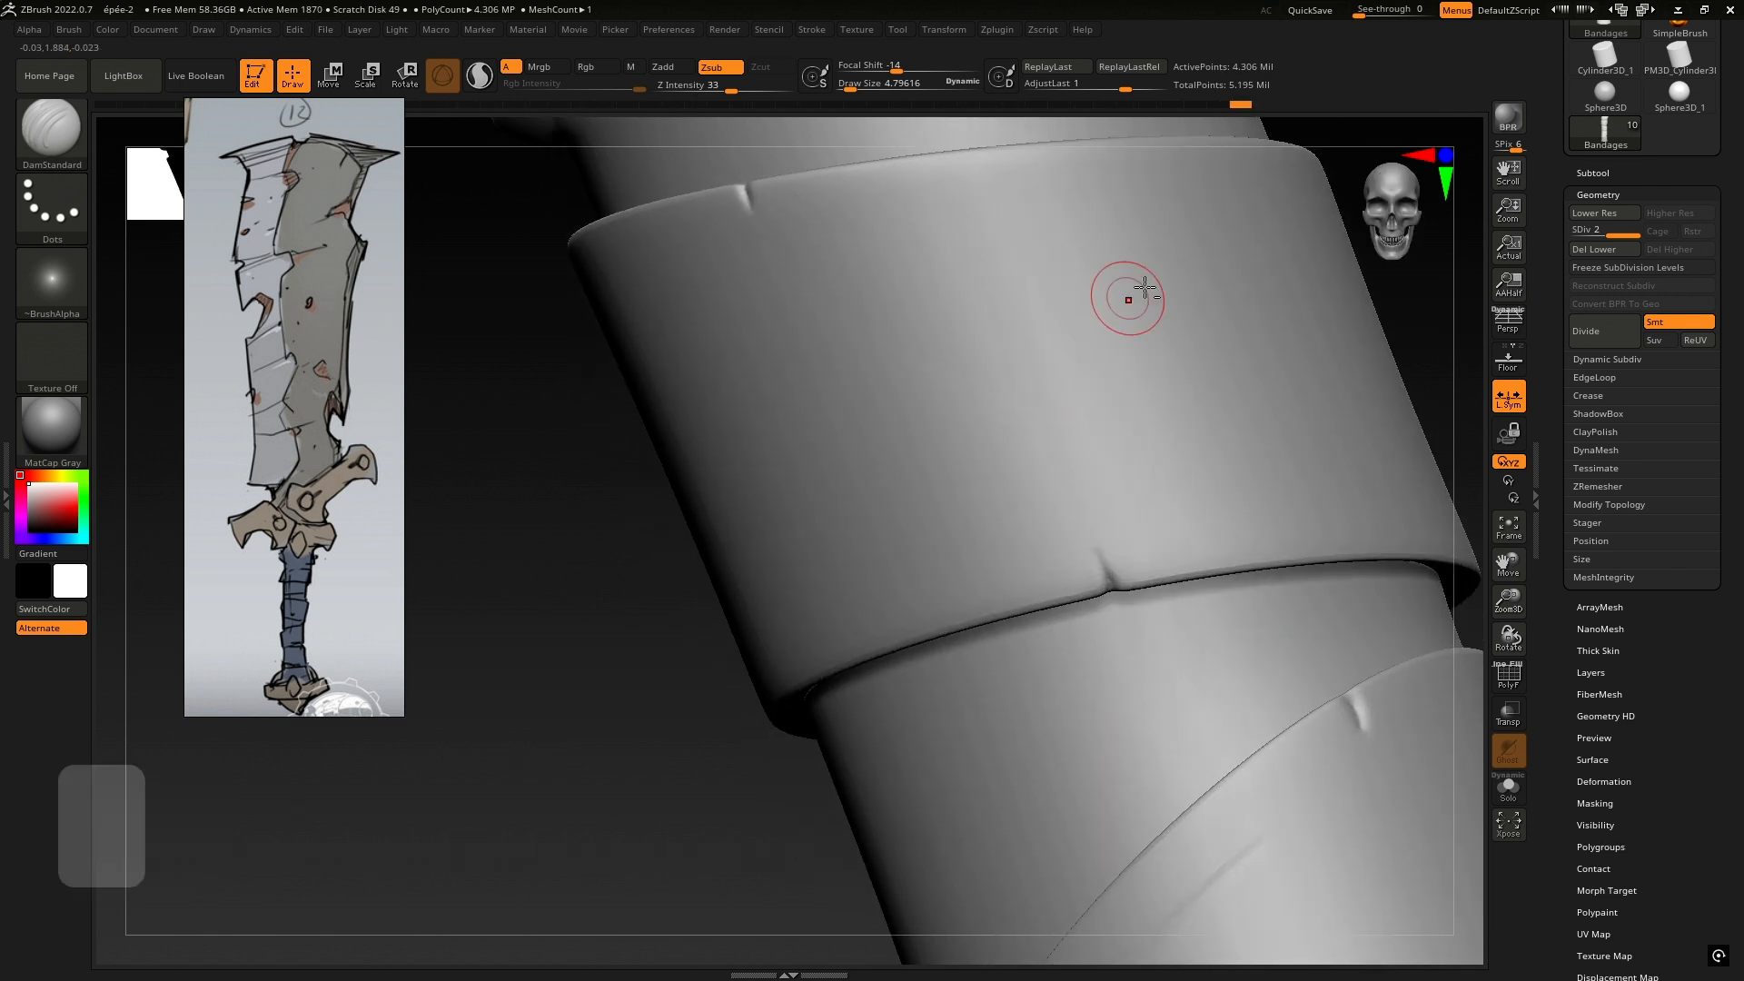
Carve a second short notch further along the upper edge of the middle diagonal bandage
{"action": "mouse_move", "coordinate": [1148, 290]}
{"action": "right_mouse_down", "text": "alt"}
{"action": "mouse_move", "coordinate": [909, 445]}
{"action": "mouse_move", "coordinate": [916, 479]}
{"action": "right_mouse_up", "text": "alt"}
{"action": "key", "text": "shift"}
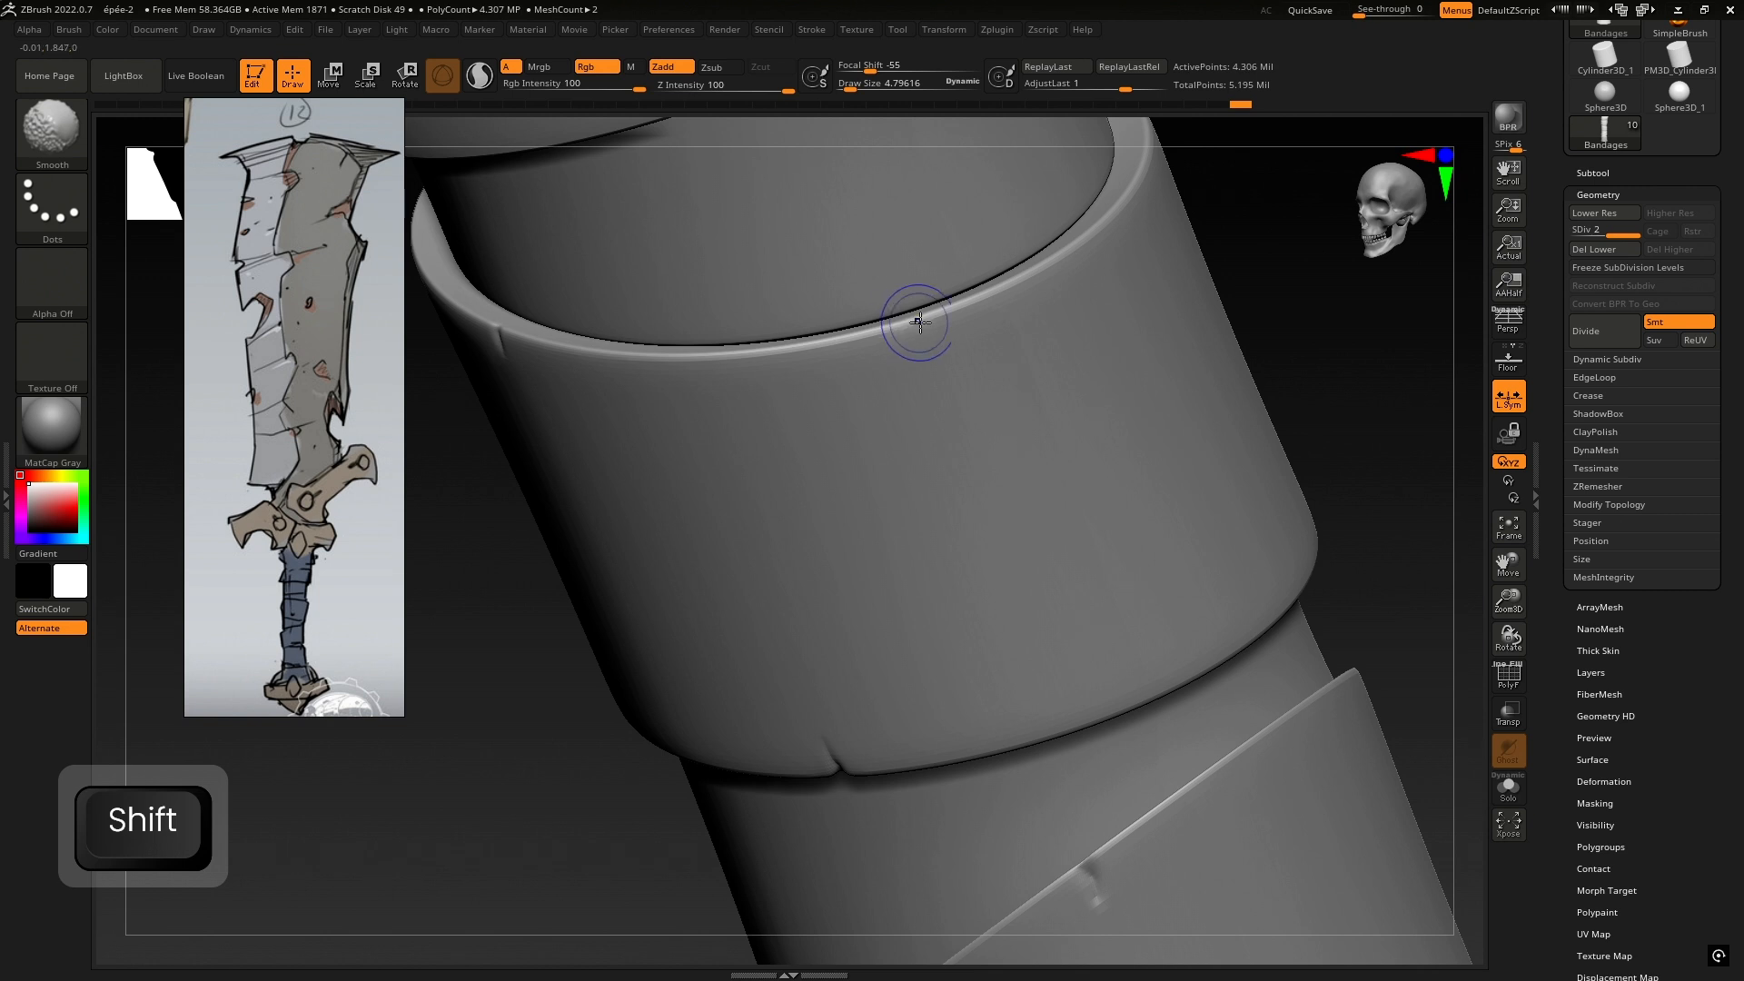
{"action": "left_click_drag", "start_coordinate": [919, 322], "coordinate": [910, 322], "text": "shift"}
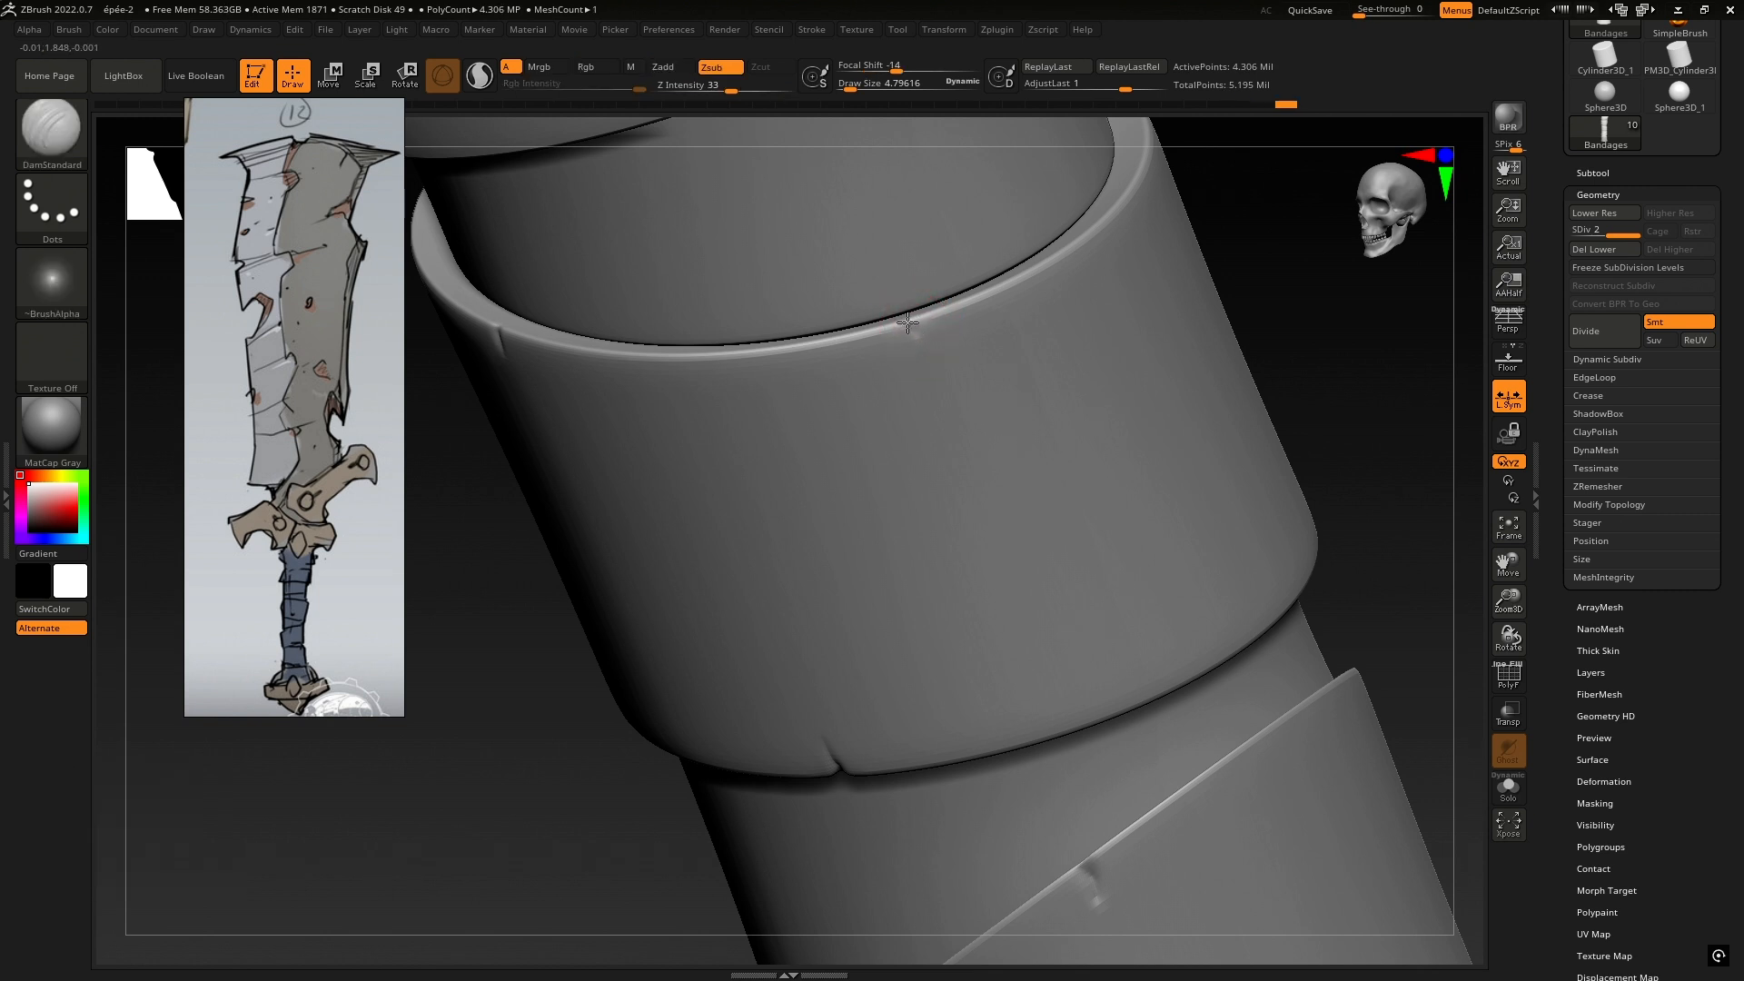
{"action": "left_click_drag", "start_coordinate": [911, 346], "coordinate": [916, 351]}
{"action": "mouse_move", "coordinate": [899, 345]}
{"action": "right_mouse_down", "text": "ctrl"}
{"action": "mouse_move", "coordinate": [646, 308]}
{"action": "mouse_move", "coordinate": [677, 295]}
{"action": "mouse_move", "coordinate": [668, 315]}
{"action": "right_mouse_up", "text": "ctrl"}
Carve a short vertical notch into the upper edge of the wide bandage below the guard's diamond
{"action": "right_click_drag", "start_coordinate": [872, 304], "coordinate": [974, 458], "text": "alt"}
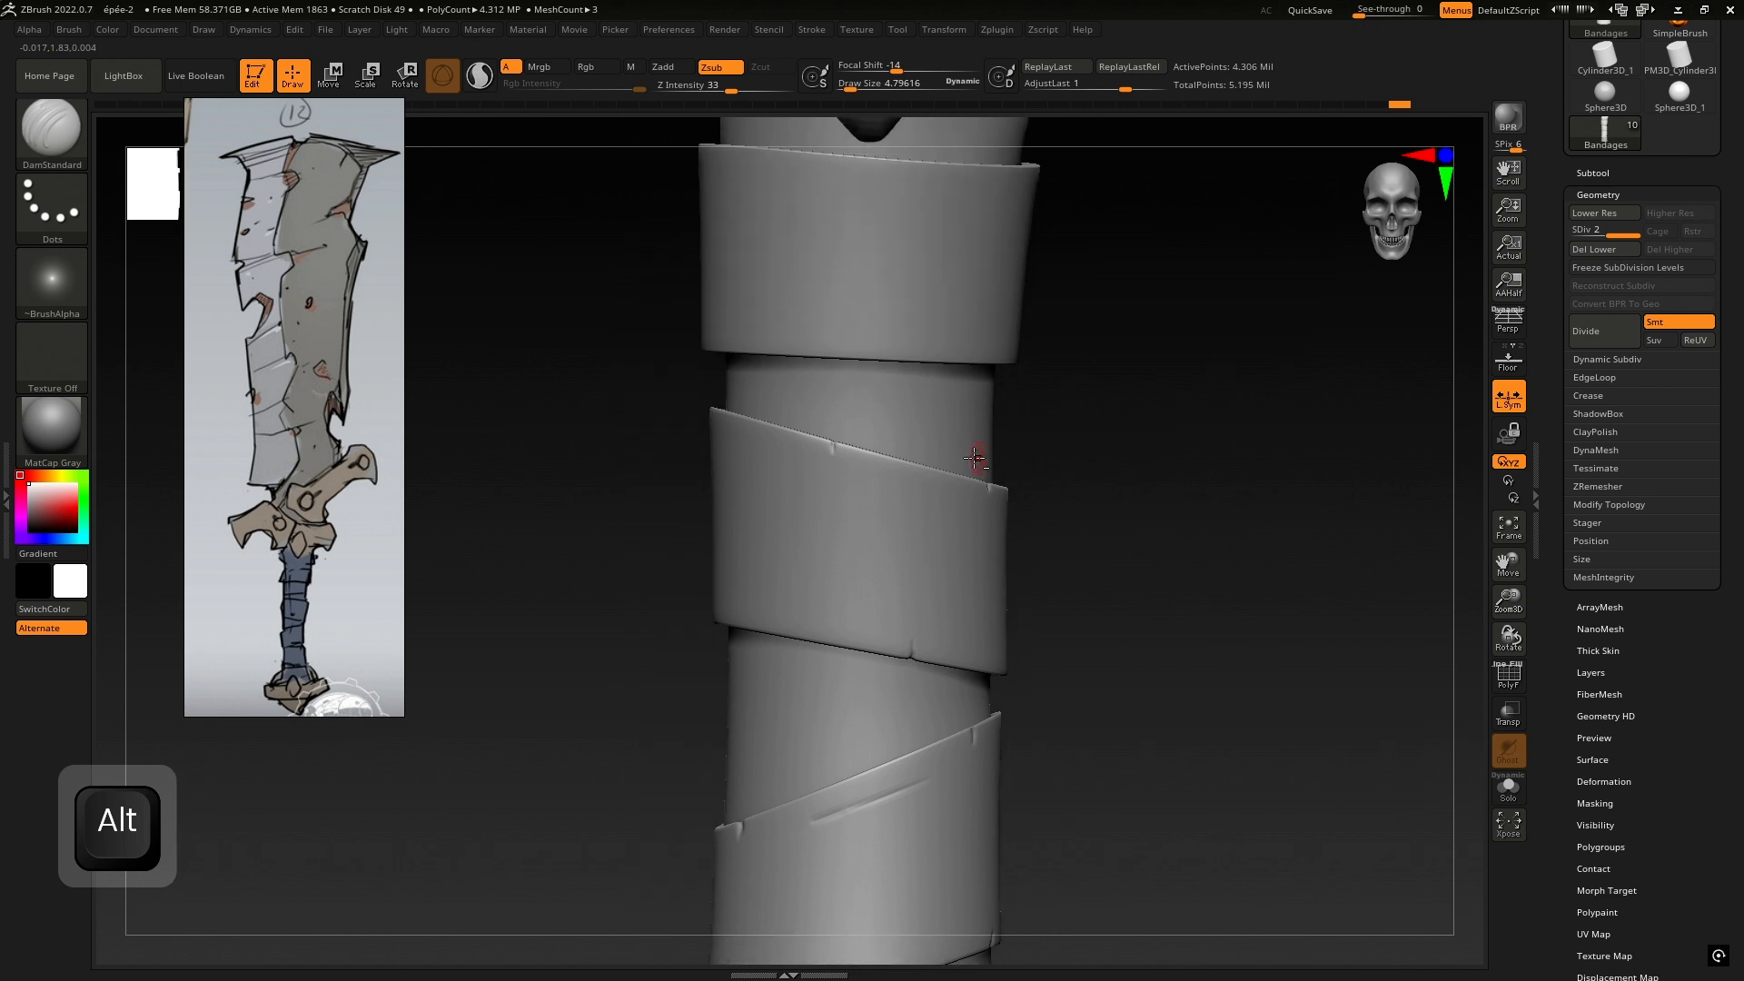
{"action": "mouse_move", "coordinate": [916, 292]}
{"action": "right_mouse_down", "text": "alt"}
{"action": "mouse_move", "coordinate": [814, 459]}
{"action": "mouse_move", "coordinate": [781, 453]}
{"action": "right_mouse_up", "text": "alt"}
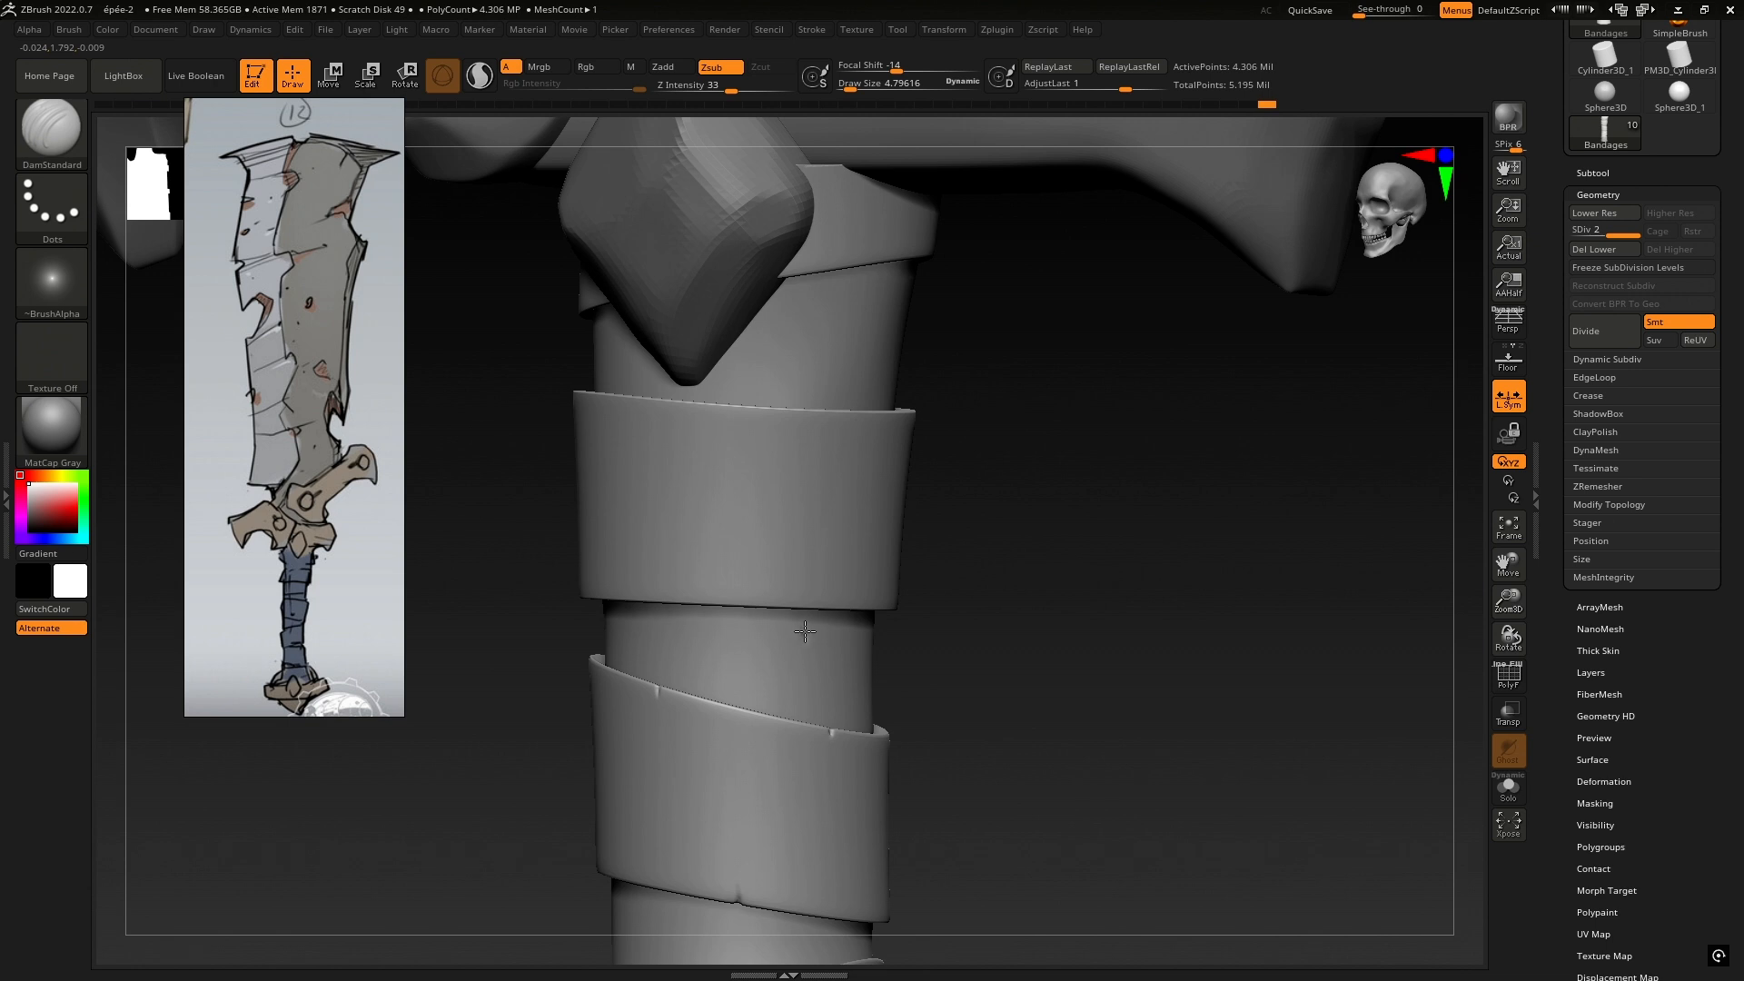
{"action": "mouse_move", "coordinate": [989, 467]}
{"action": "right_mouse_down"}
{"action": "mouse_move", "coordinate": [908, 440]}
{"action": "mouse_move", "coordinate": [1062, 334]}
{"action": "mouse_move", "coordinate": [956, 476]}
{"action": "right_mouse_up"}
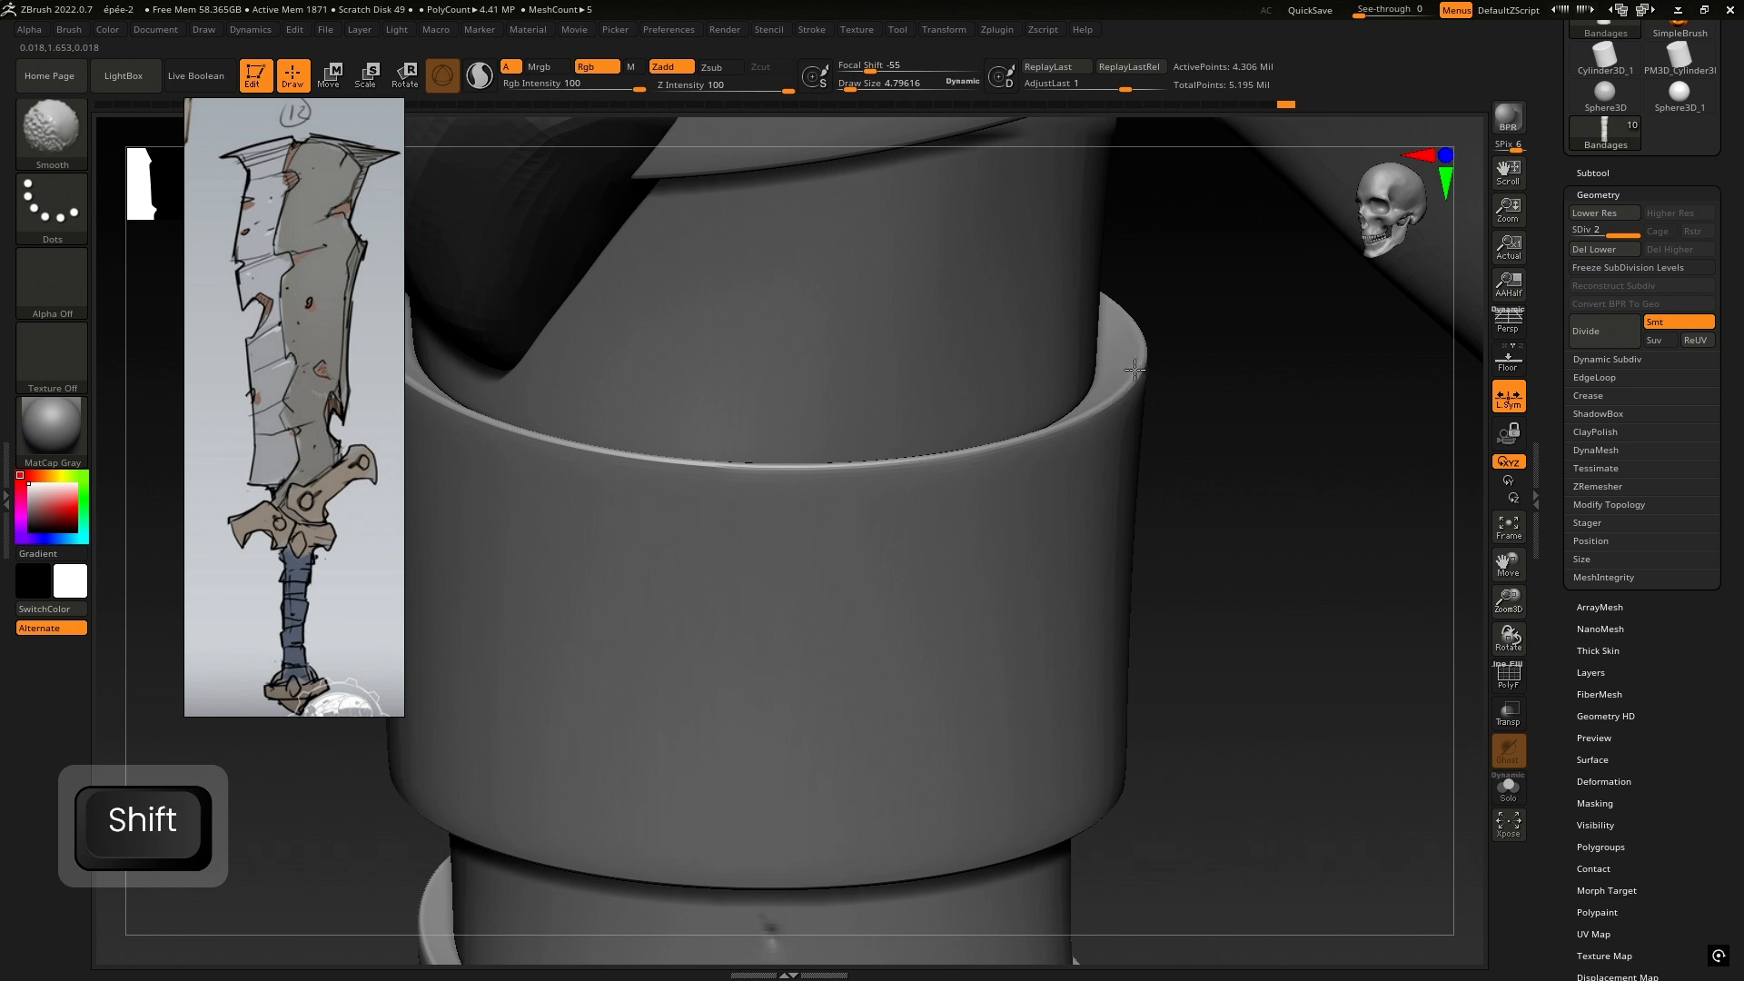
{"action": "right_click_drag", "start_coordinate": [935, 478], "coordinate": [976, 403], "text": "ctrl"}
{"action": "left_click_drag", "start_coordinate": [986, 436], "coordinate": [989, 474]}
{"action": "right_click_drag", "start_coordinate": [989, 425], "coordinate": [985, 443]}
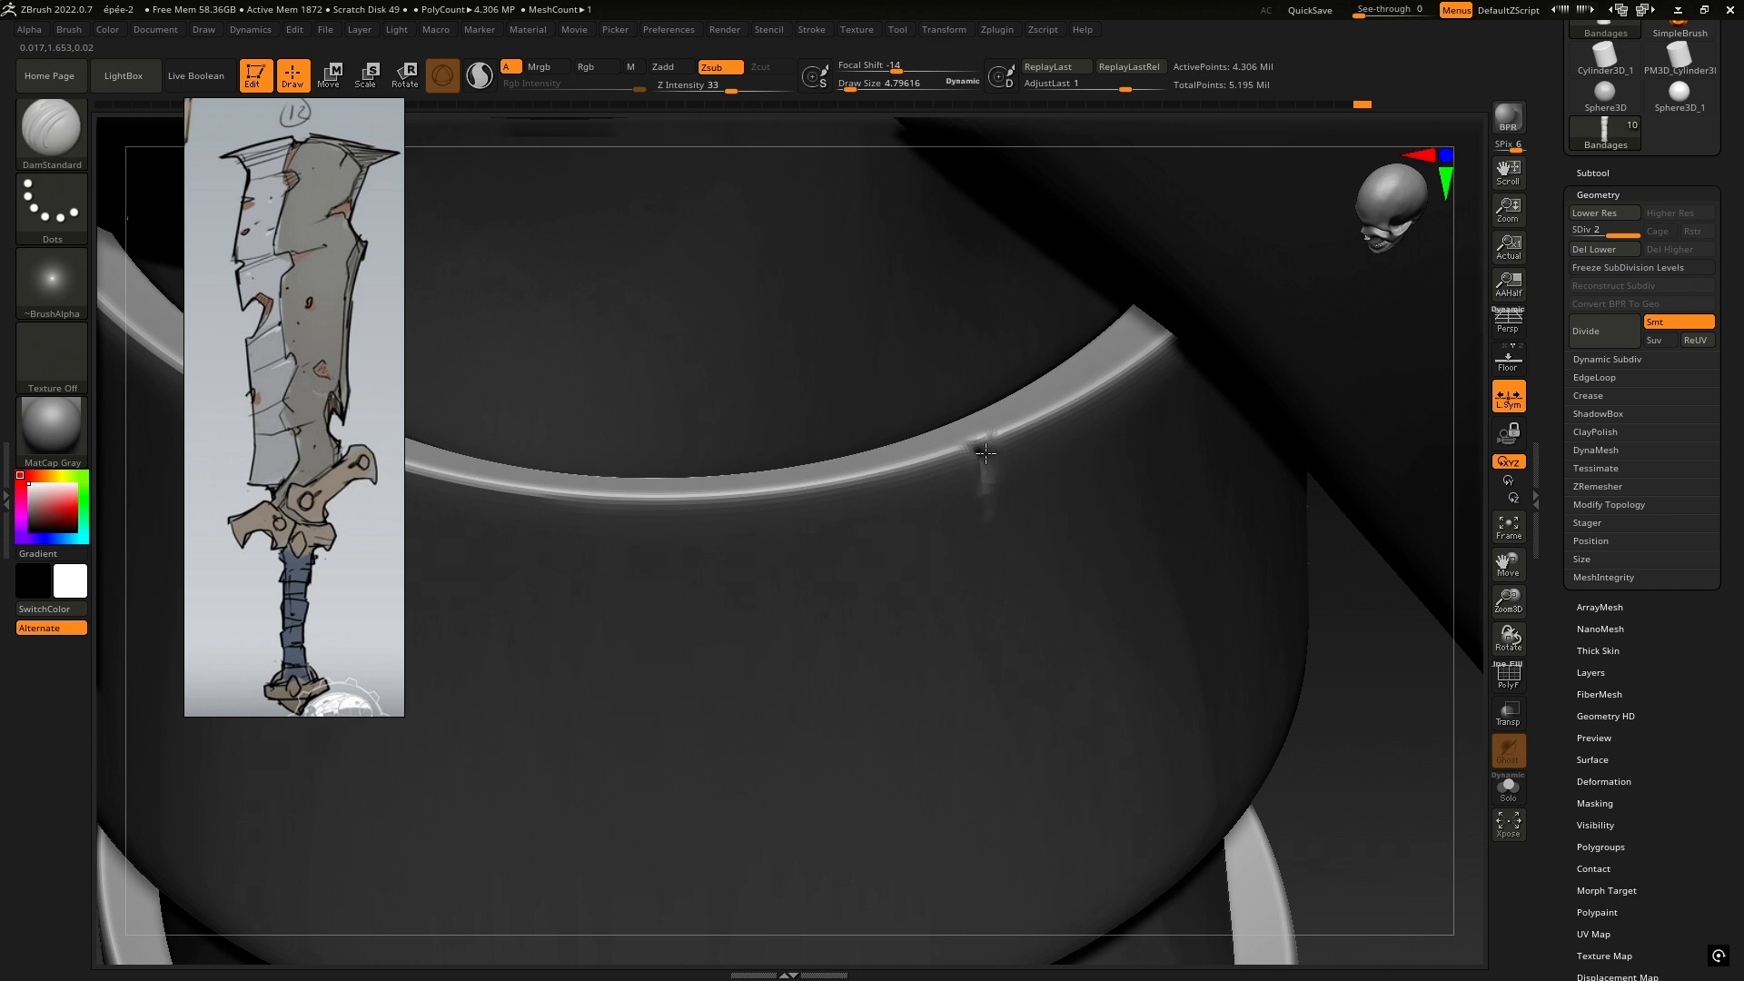
{"action": "right_click_drag", "start_coordinate": [977, 474], "coordinate": [735, 463]}
{"action": "right_click_drag", "start_coordinate": [930, 463], "coordinate": [970, 457]}
Carve a second notch in the wide bandage's upper edge, closer to the diamond's tip
{"action": "right_click_drag", "start_coordinate": [720, 467], "coordinate": [826, 580], "text": "ctrl"}
{"action": "mouse_move", "coordinate": [805, 578]}
{"action": "left_mouse_down", "text": "shift"}
{"action": "mouse_move", "coordinate": [797, 565]}
{"action": "mouse_move", "coordinate": [838, 571]}
{"action": "left_mouse_up", "text": "shift"}
{"action": "left_click_drag", "start_coordinate": [1006, 578], "coordinate": [1016, 577], "text": "shift"}
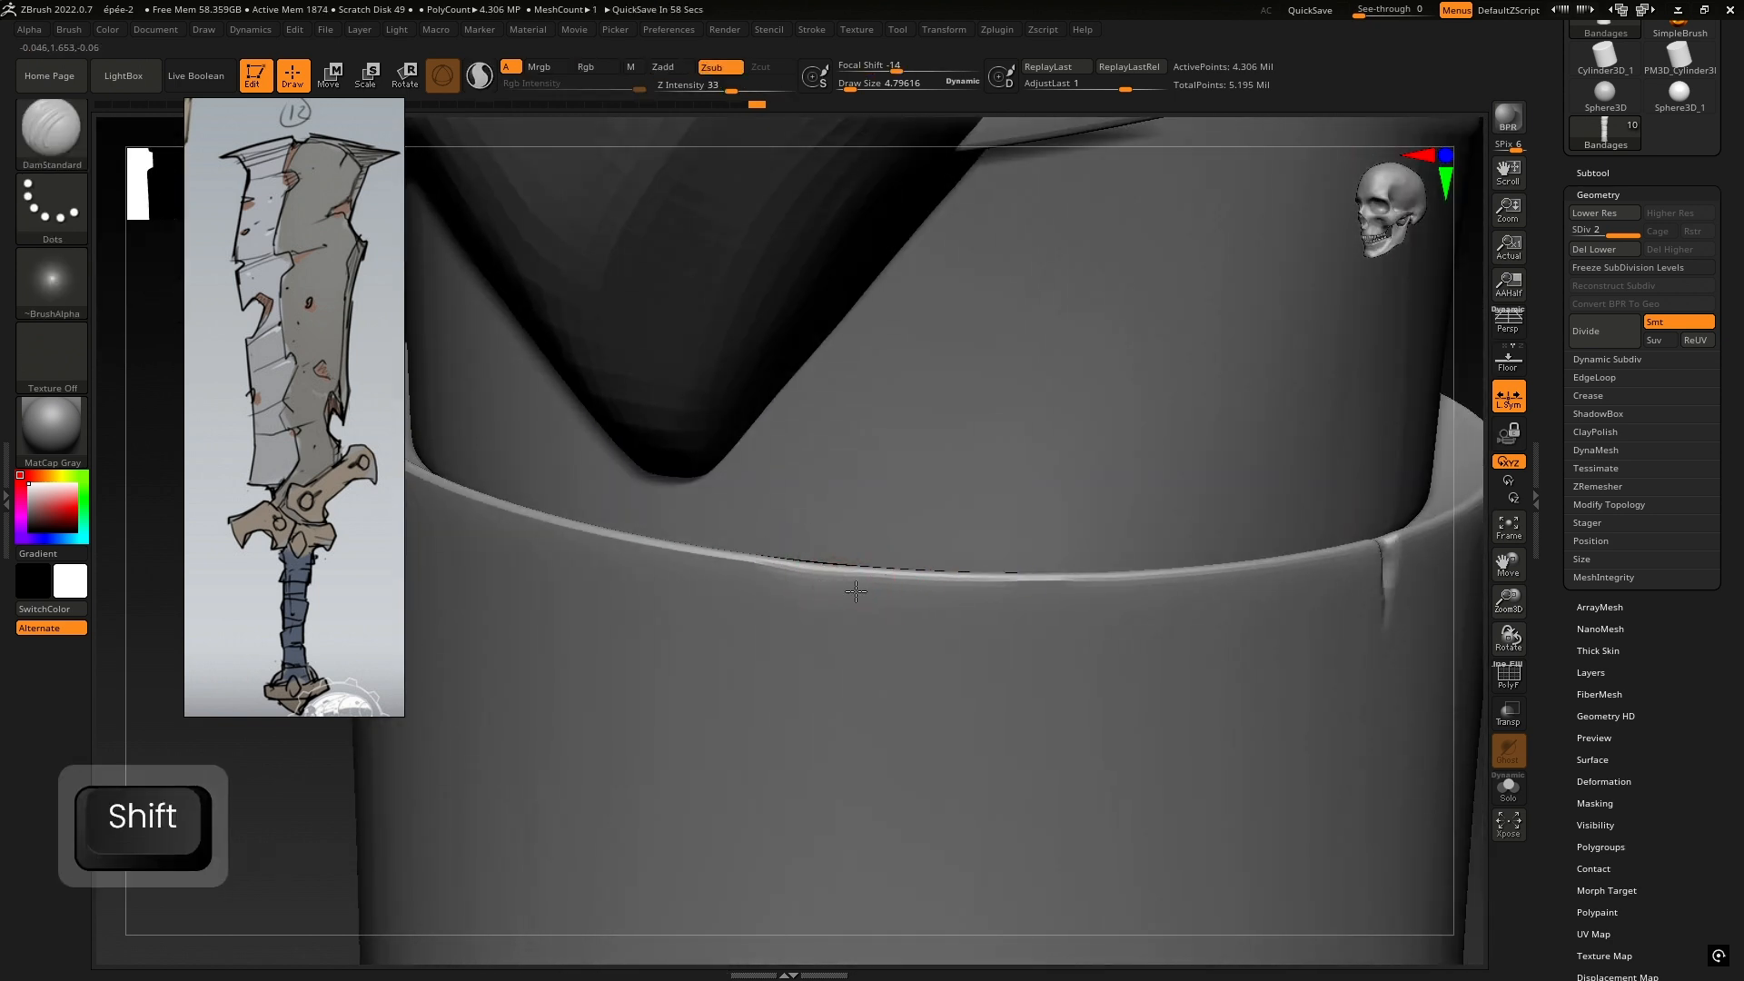
{"action": "right_click_drag", "start_coordinate": [859, 589], "coordinate": [862, 560]}
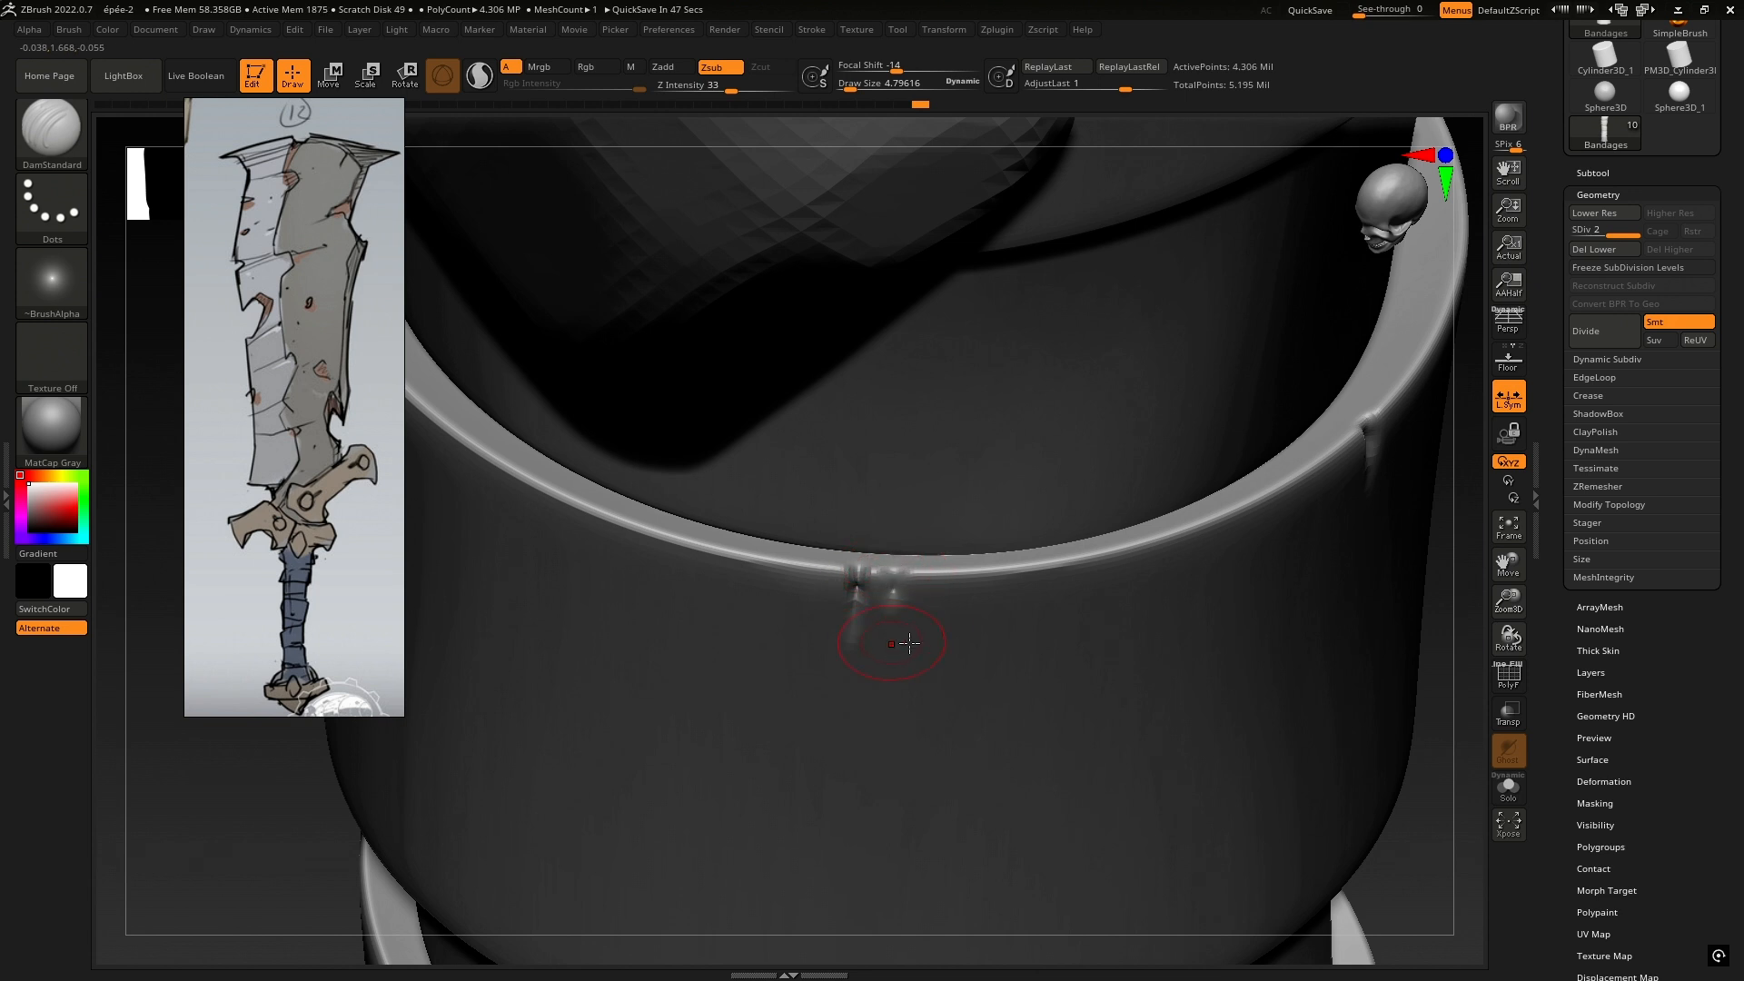
Carve and deepen a short vertical notch in the lower edge of the bottom bandage, just above the pommel beside its diamond
{"action": "right_click_drag", "start_coordinate": [909, 643], "coordinate": [728, 412], "text": "ctrl"}
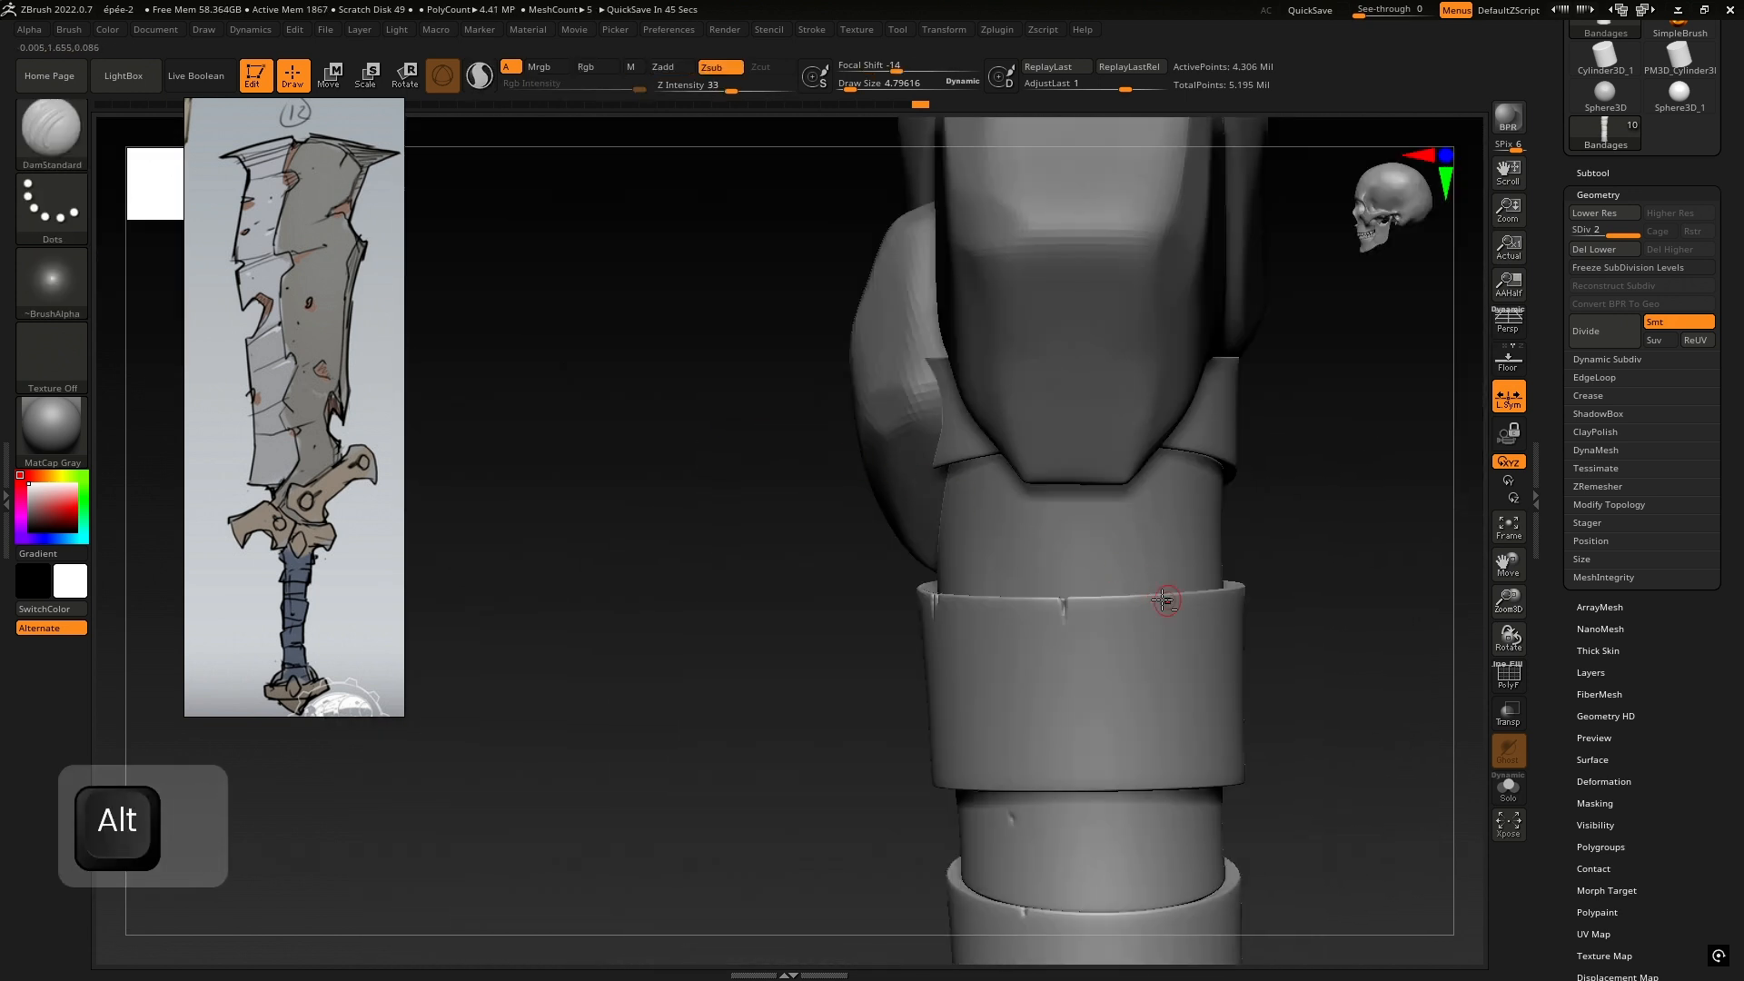
{"action": "right_click_drag", "start_coordinate": [1163, 600], "coordinate": [728, 351], "text": "alt"}
{"action": "right_click_drag", "start_coordinate": [778, 549], "coordinate": [672, 467], "text": "ctrl"}
{"action": "right_click_drag", "start_coordinate": [672, 468], "coordinate": [817, 440]}
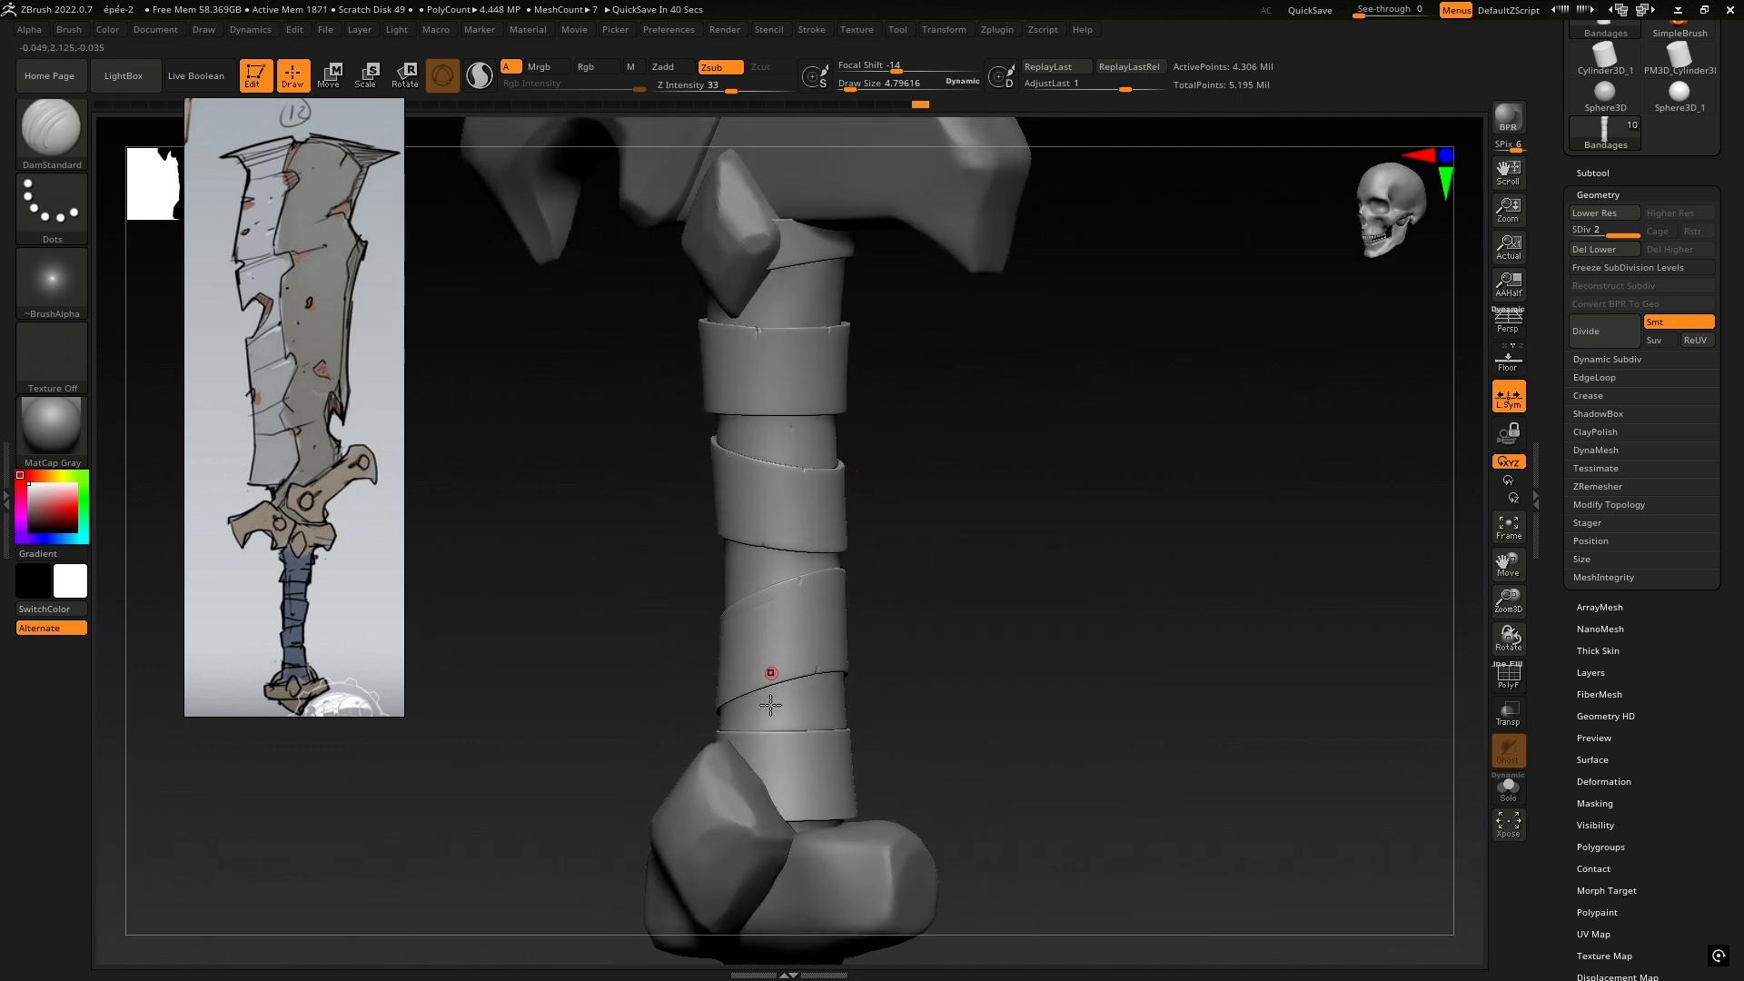
{"action": "mouse_move", "coordinate": [768, 671]}
{"action": "right_mouse_down", "text": "ctrl"}
{"action": "mouse_move", "coordinate": [1039, 592]}
{"action": "mouse_move", "coordinate": [925, 633]}
{"action": "right_mouse_up", "text": "ctrl"}
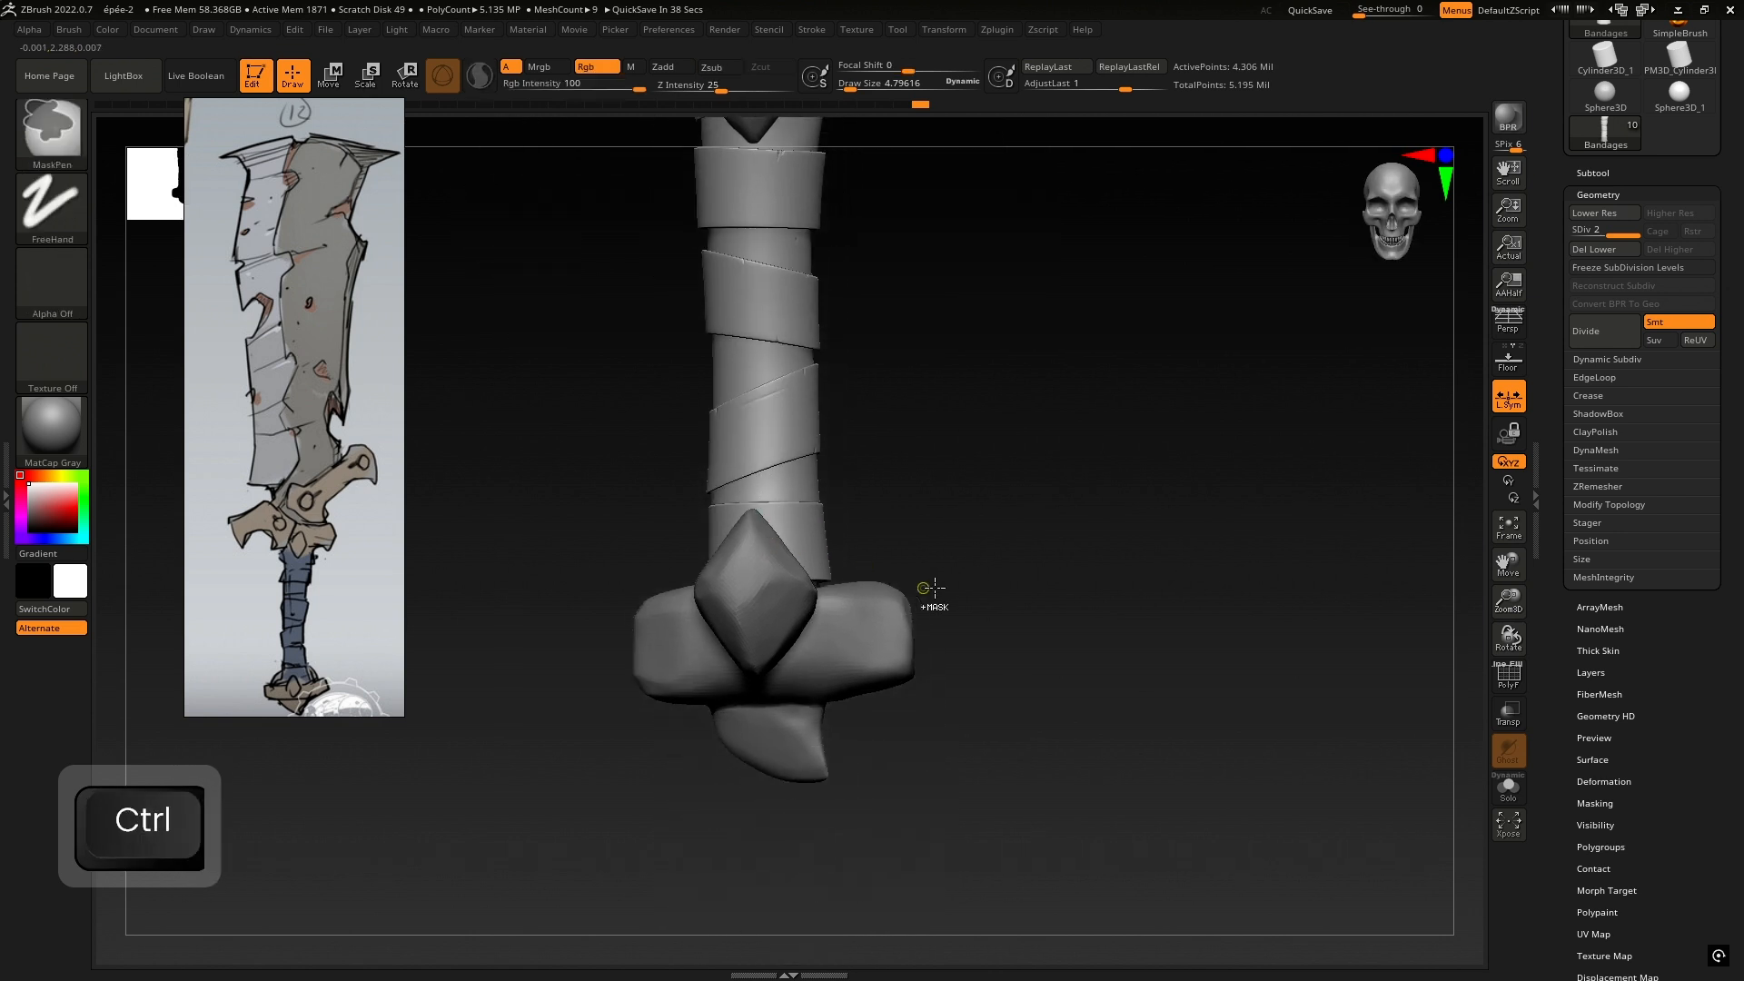
{"action": "mouse_move", "coordinate": [927, 591]}
{"action": "right_mouse_down", "text": "ctrl"}
{"action": "mouse_move", "coordinate": [1012, 662]}
{"action": "mouse_move", "coordinate": [927, 634]}
{"action": "right_mouse_up", "text": "ctrl"}
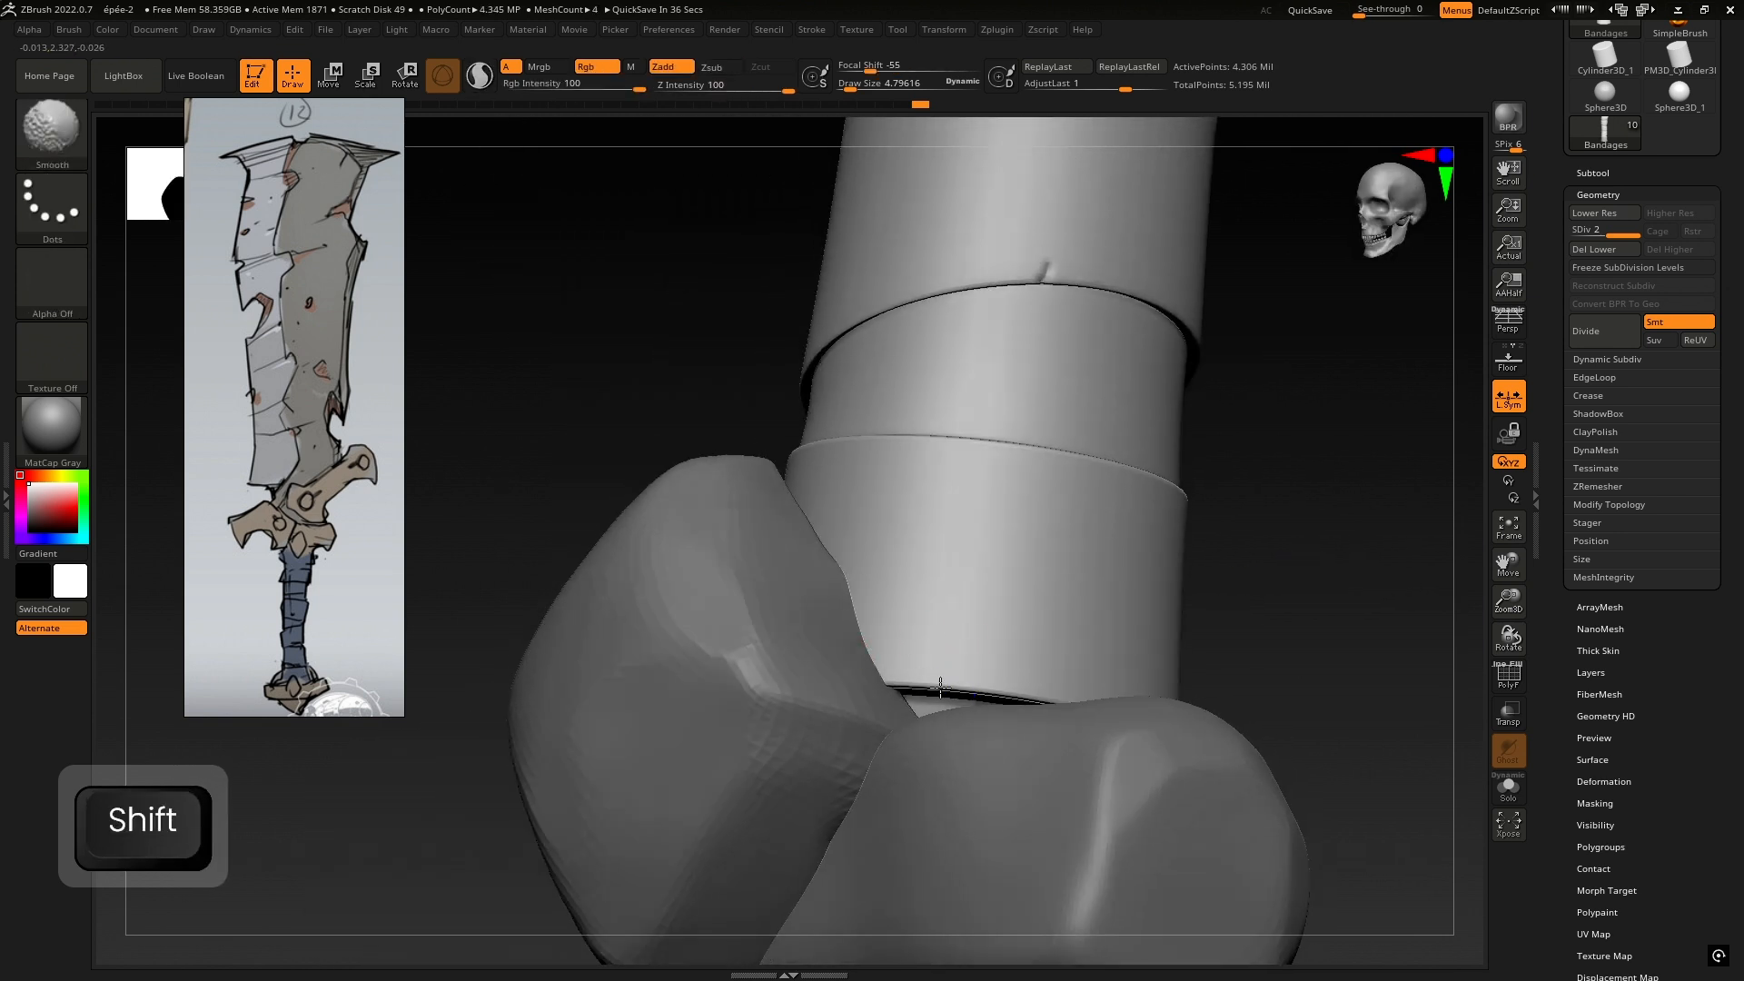
{"action": "mouse_move", "coordinate": [985, 685]}
{"action": "right_mouse_down", "text": "ctrl"}
{"action": "mouse_move", "coordinate": [1086, 611]}
{"action": "mouse_move", "coordinate": [973, 646]}
{"action": "mouse_move", "coordinate": [892, 705]}
{"action": "right_mouse_up", "text": "ctrl"}
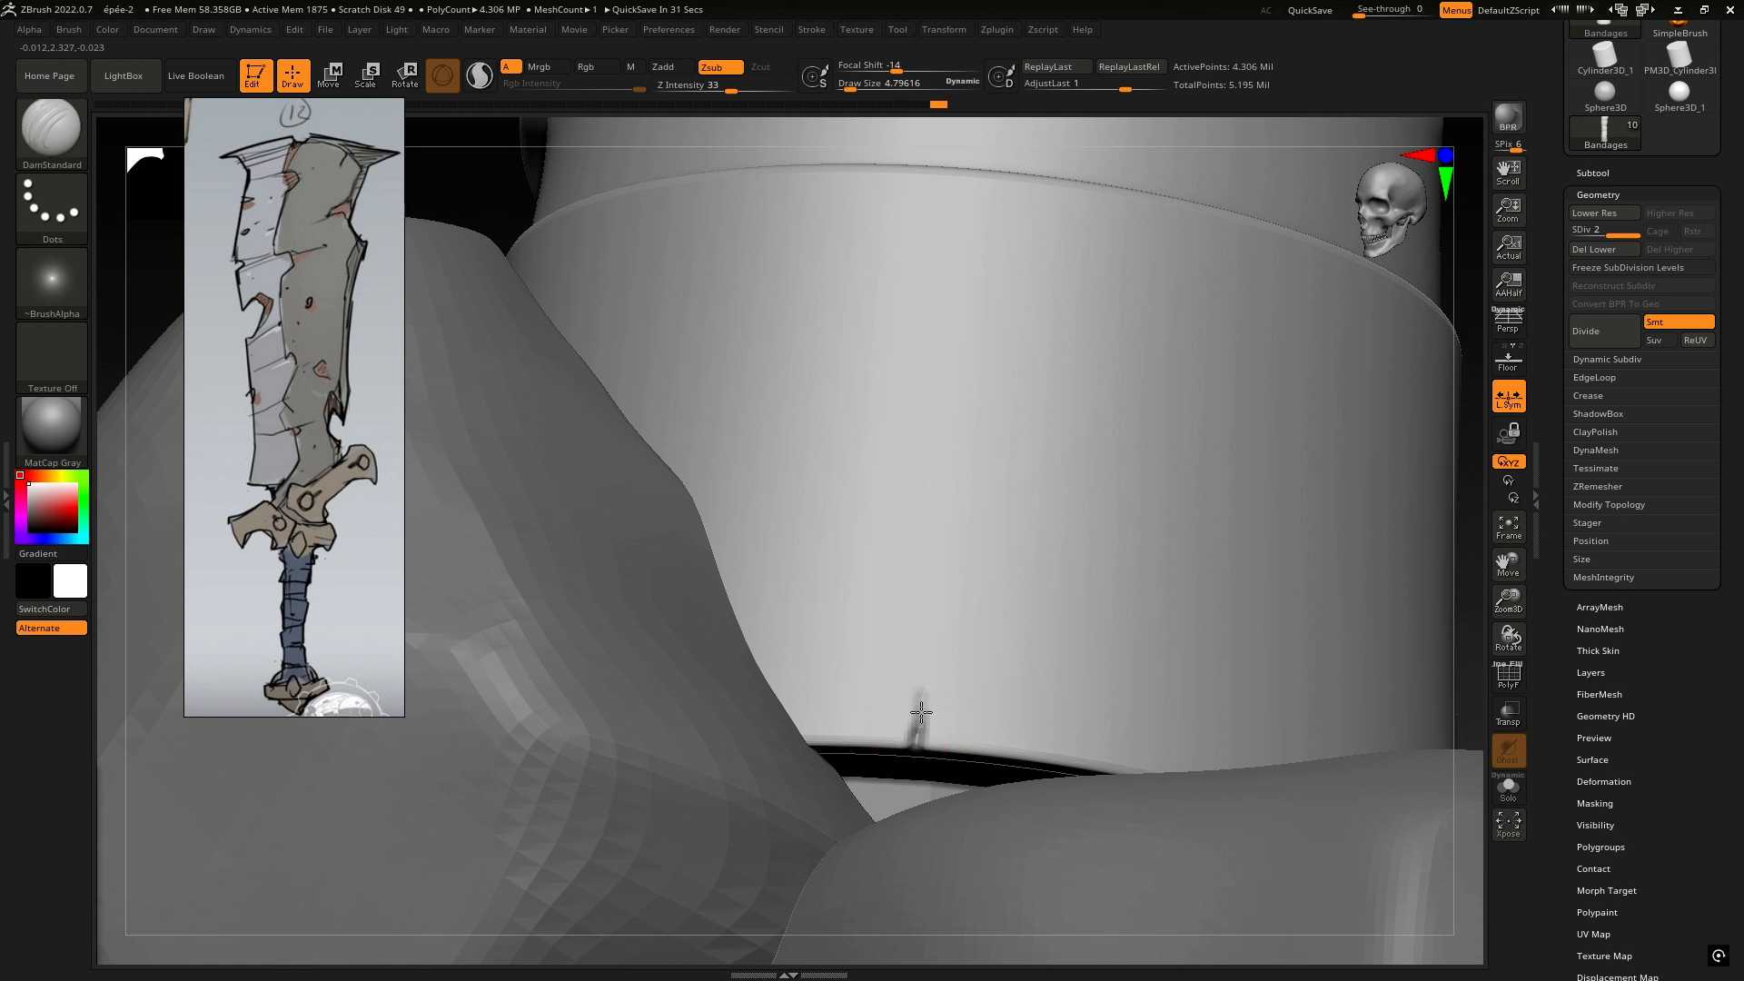
{"action": "right_click_drag", "start_coordinate": [929, 674], "coordinate": [927, 809]}
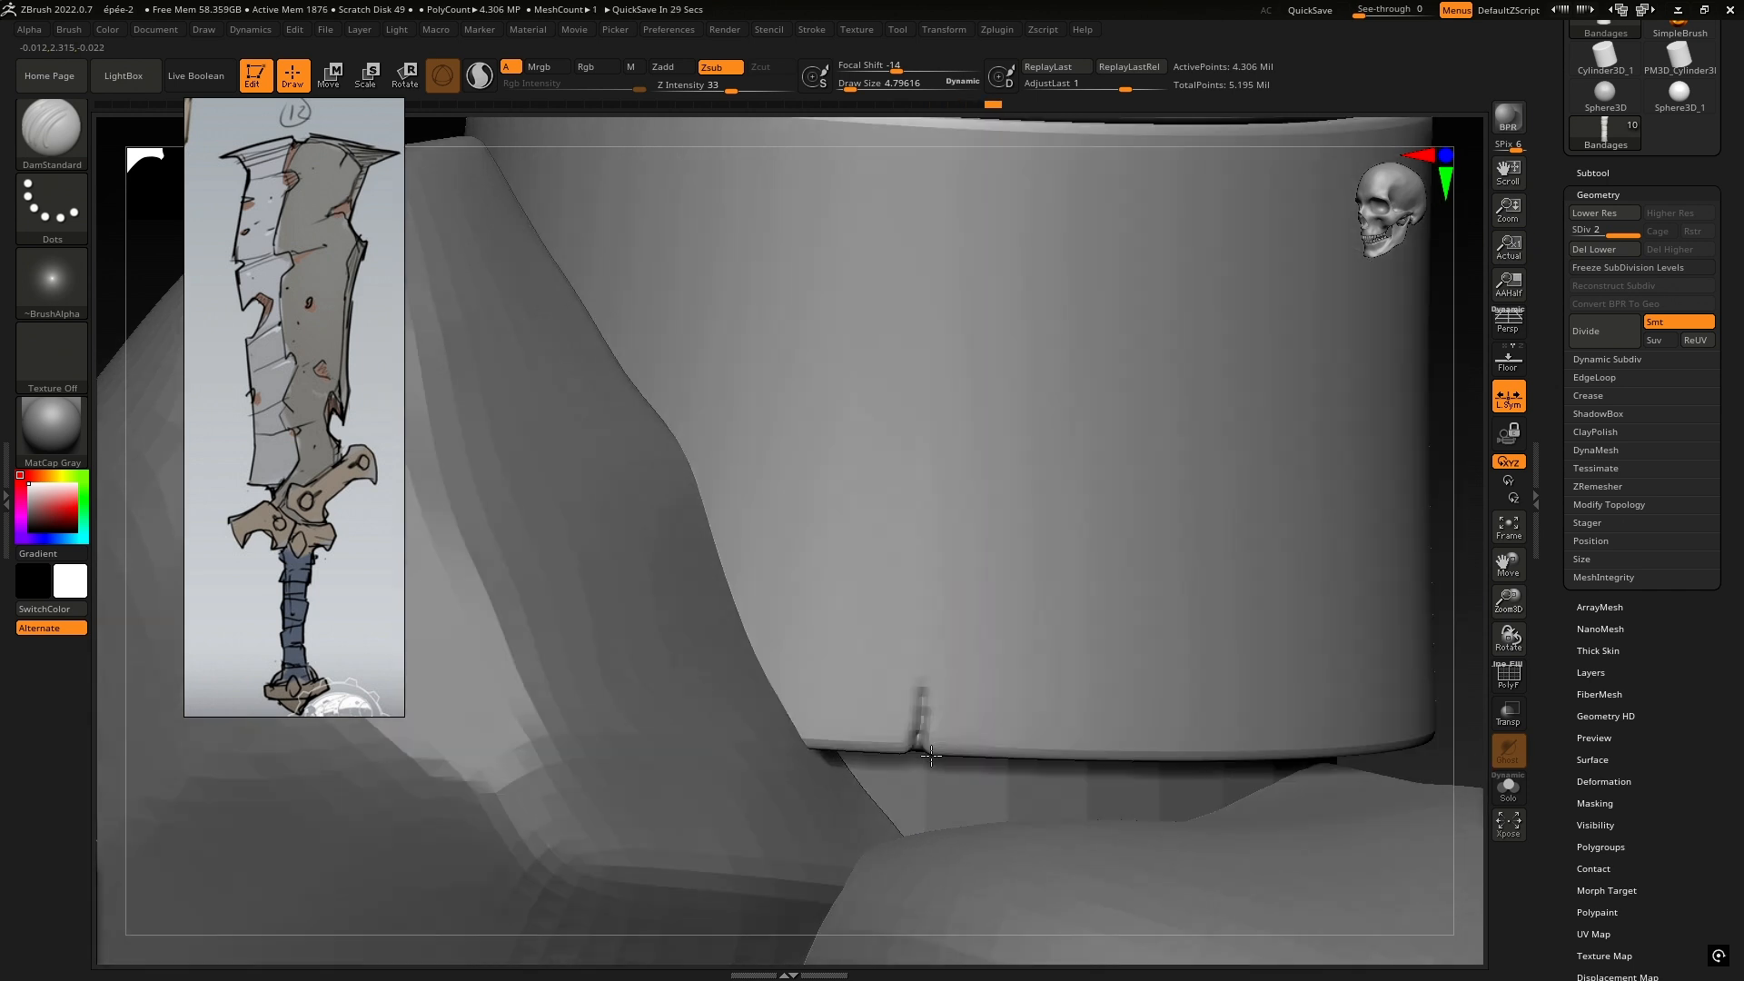
{"action": "right_click_drag", "start_coordinate": [967, 752], "coordinate": [926, 700]}
{"action": "left_click_drag", "start_coordinate": [924, 701], "coordinate": [914, 730], "text": "shift"}
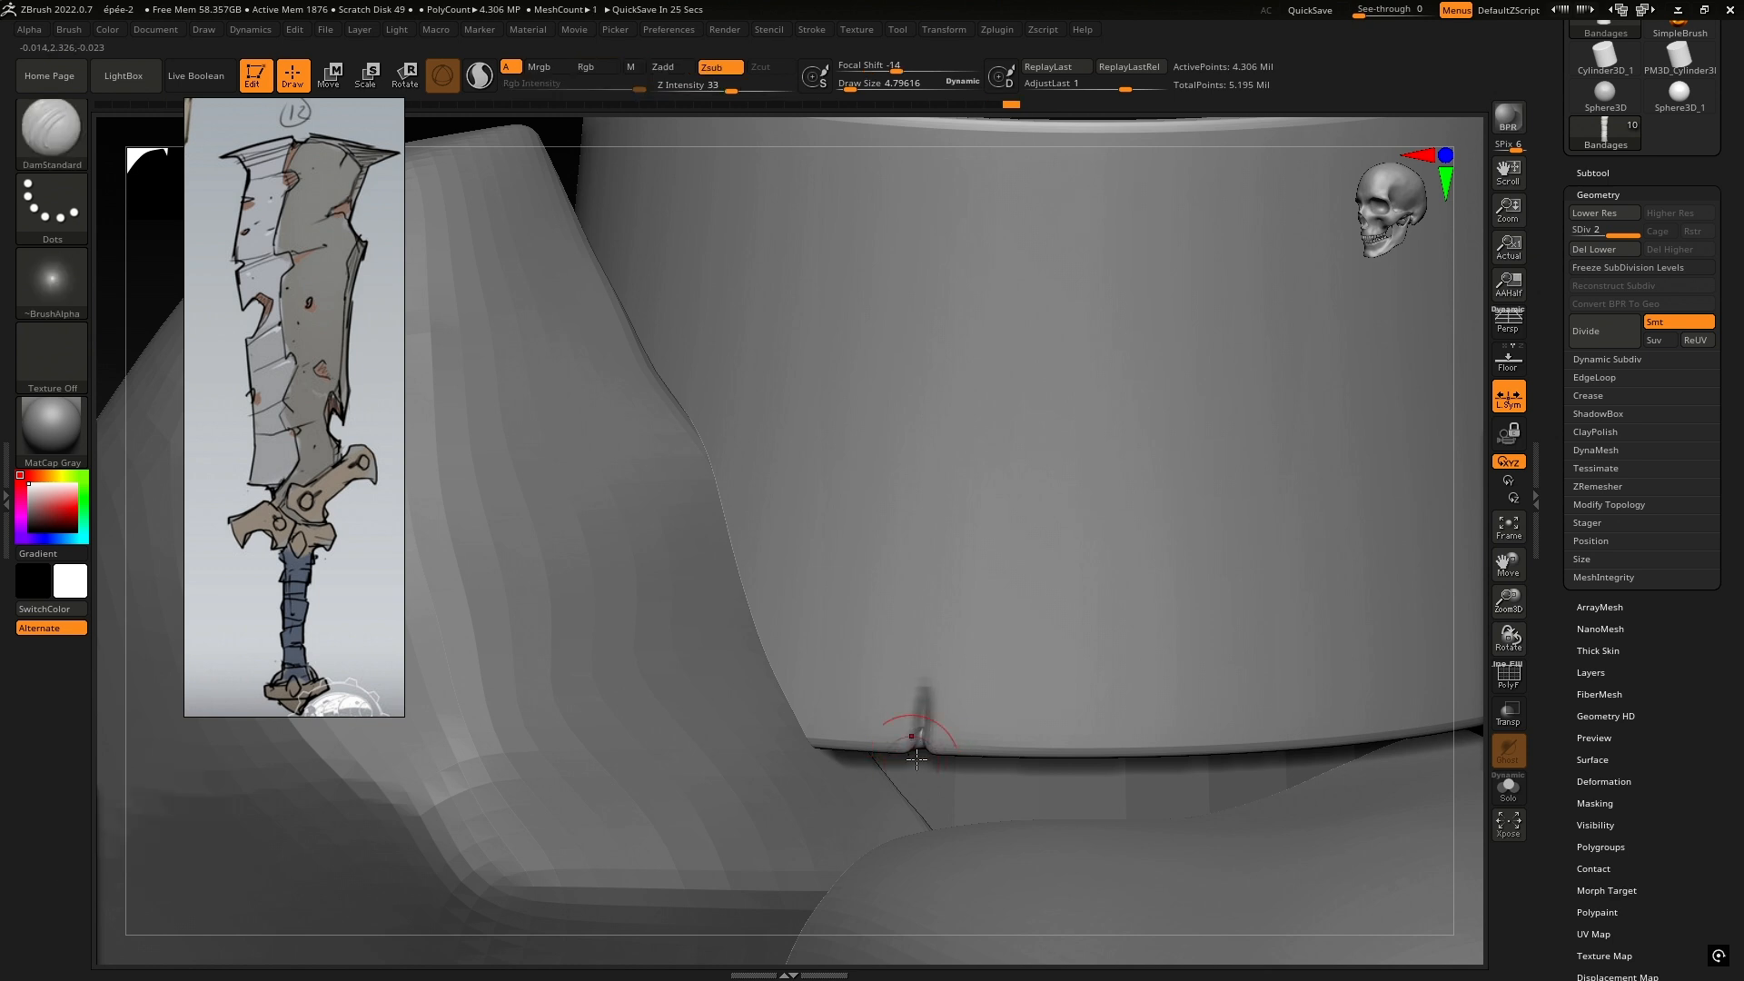
Carve a second short notch further along the lower edge of the bottom bandage
{"action": "right_click_drag", "start_coordinate": [915, 759], "coordinate": [922, 720]}
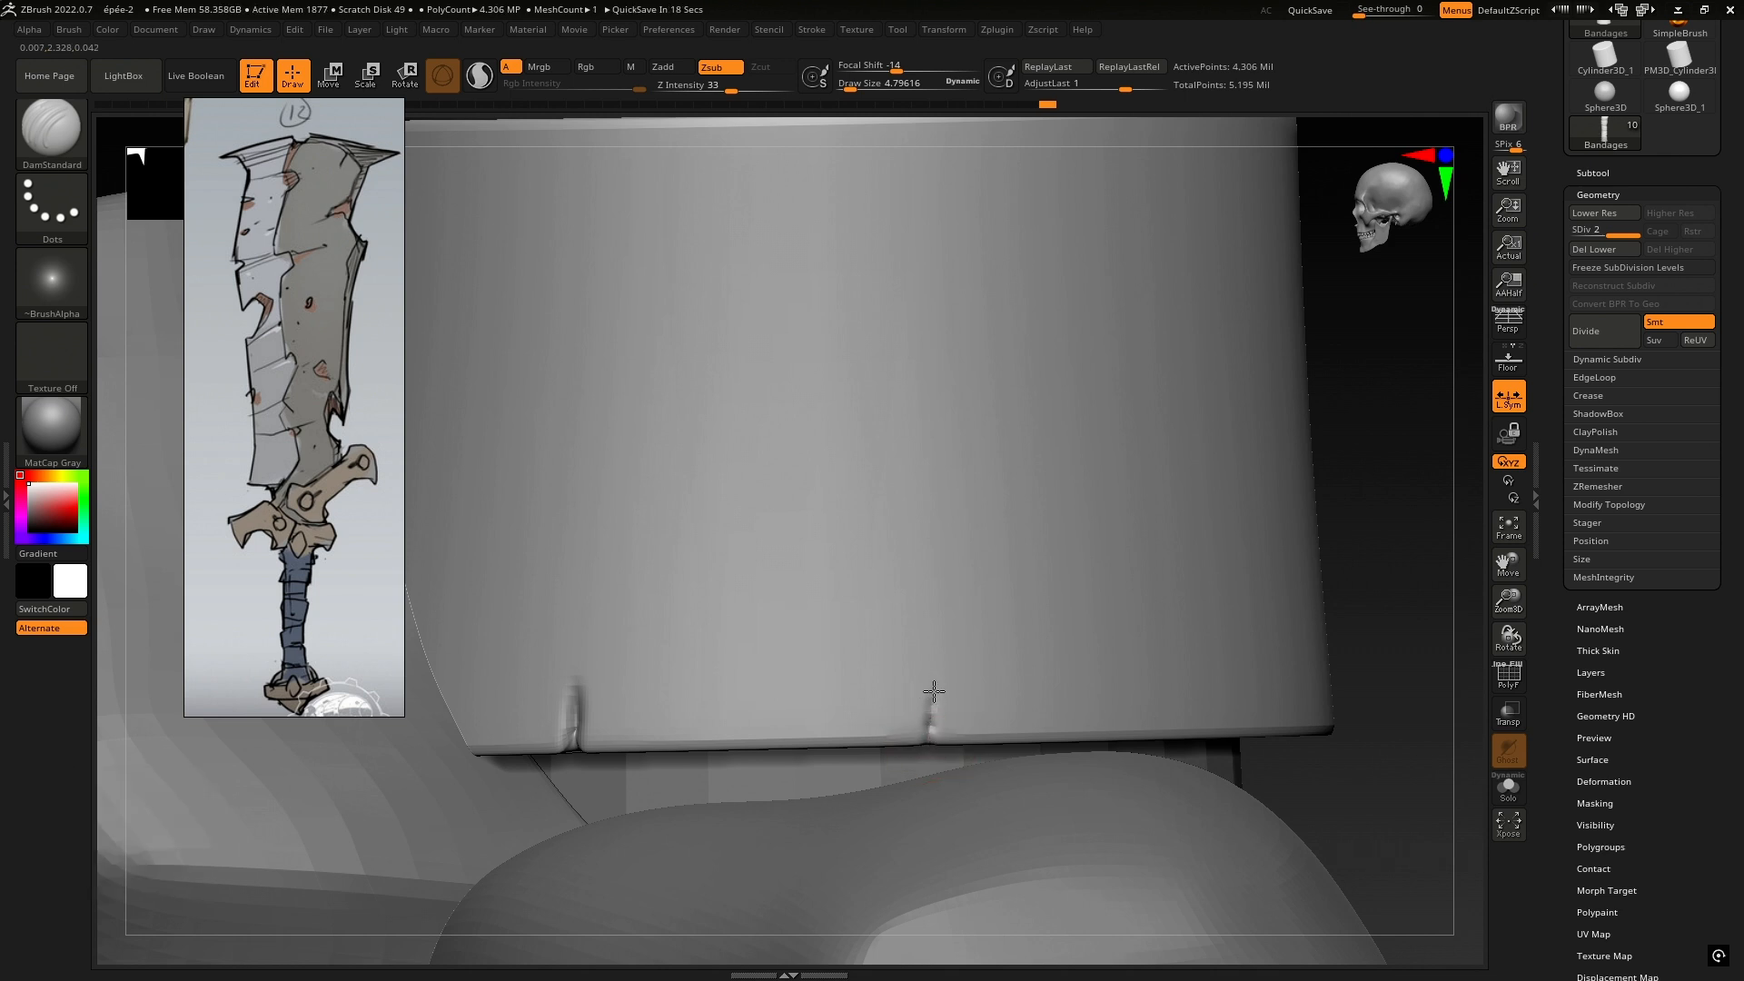
{"action": "left_click_drag", "start_coordinate": [928, 746], "coordinate": [926, 756]}
{"action": "right_click_drag", "start_coordinate": [626, 627], "coordinate": [646, 599]}
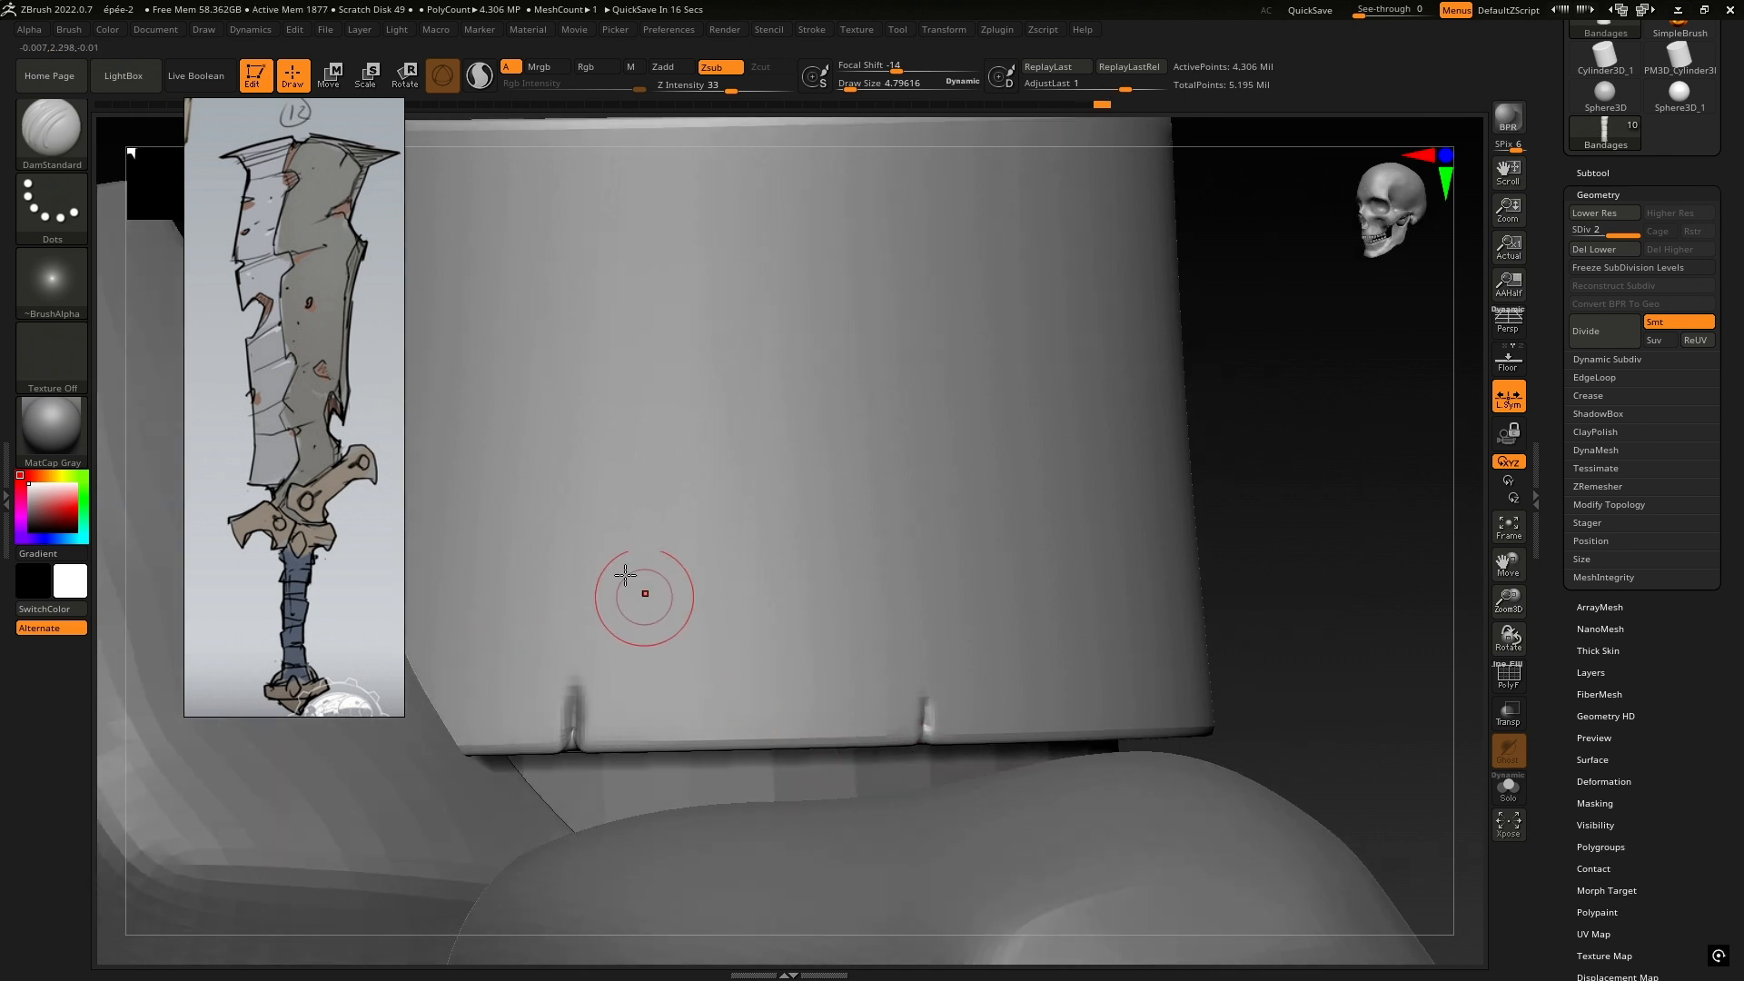
Use the Pinch brush to tighten both notches in the bottom bandage's lower edge
{"action": "left_click", "coordinate": [56, 139]}
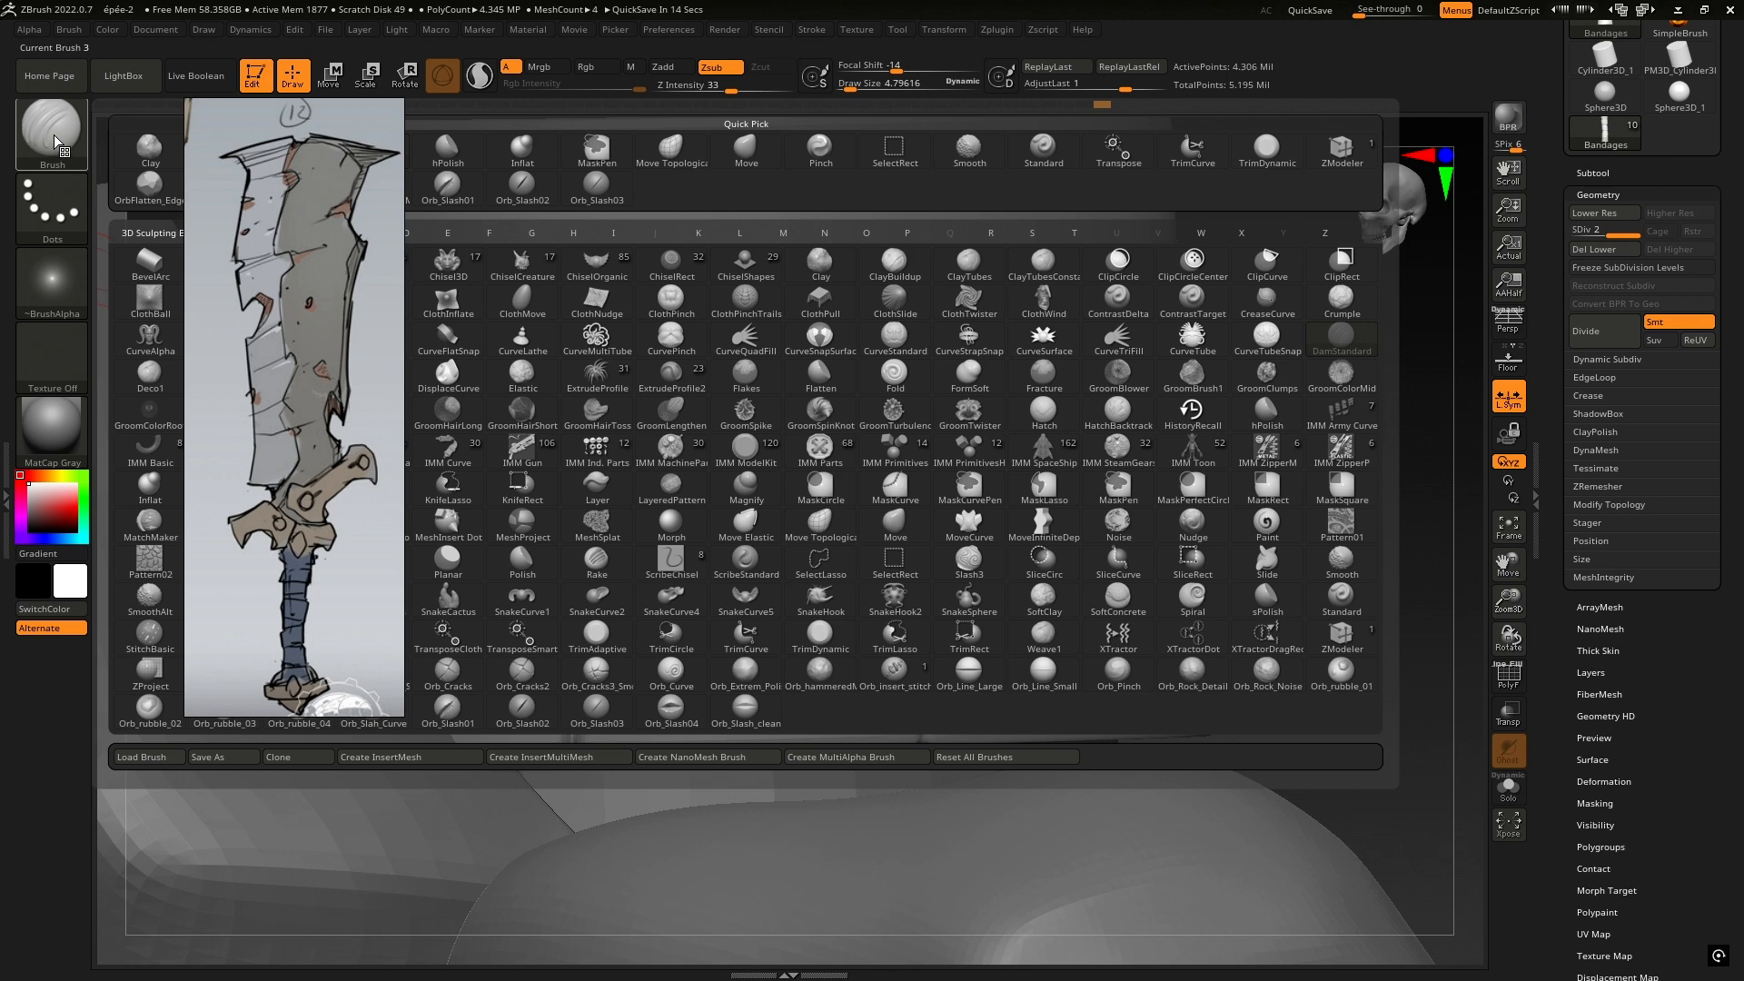
{"action": "left_click", "coordinate": [819, 148]}
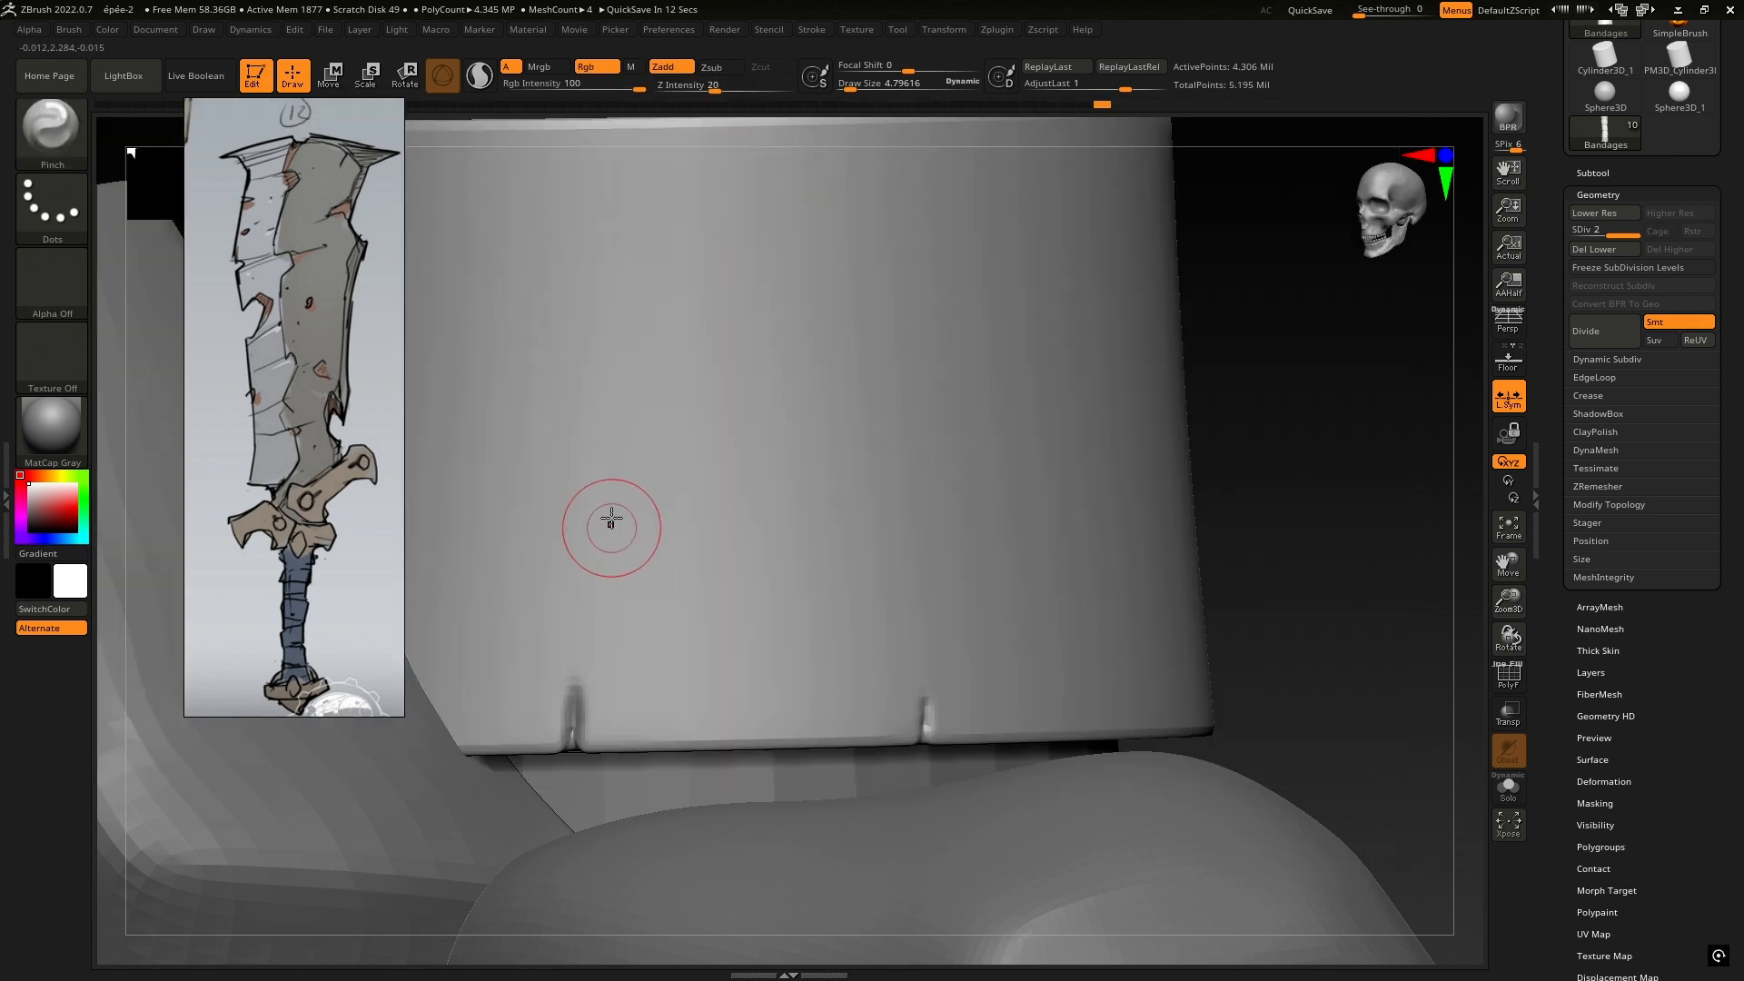
{"action": "right_click_drag", "start_coordinate": [603, 517], "coordinate": [798, 385], "text": "alt"}
{"action": "right_click_drag", "start_coordinate": [761, 558], "coordinate": [774, 567], "text": "ctrl"}
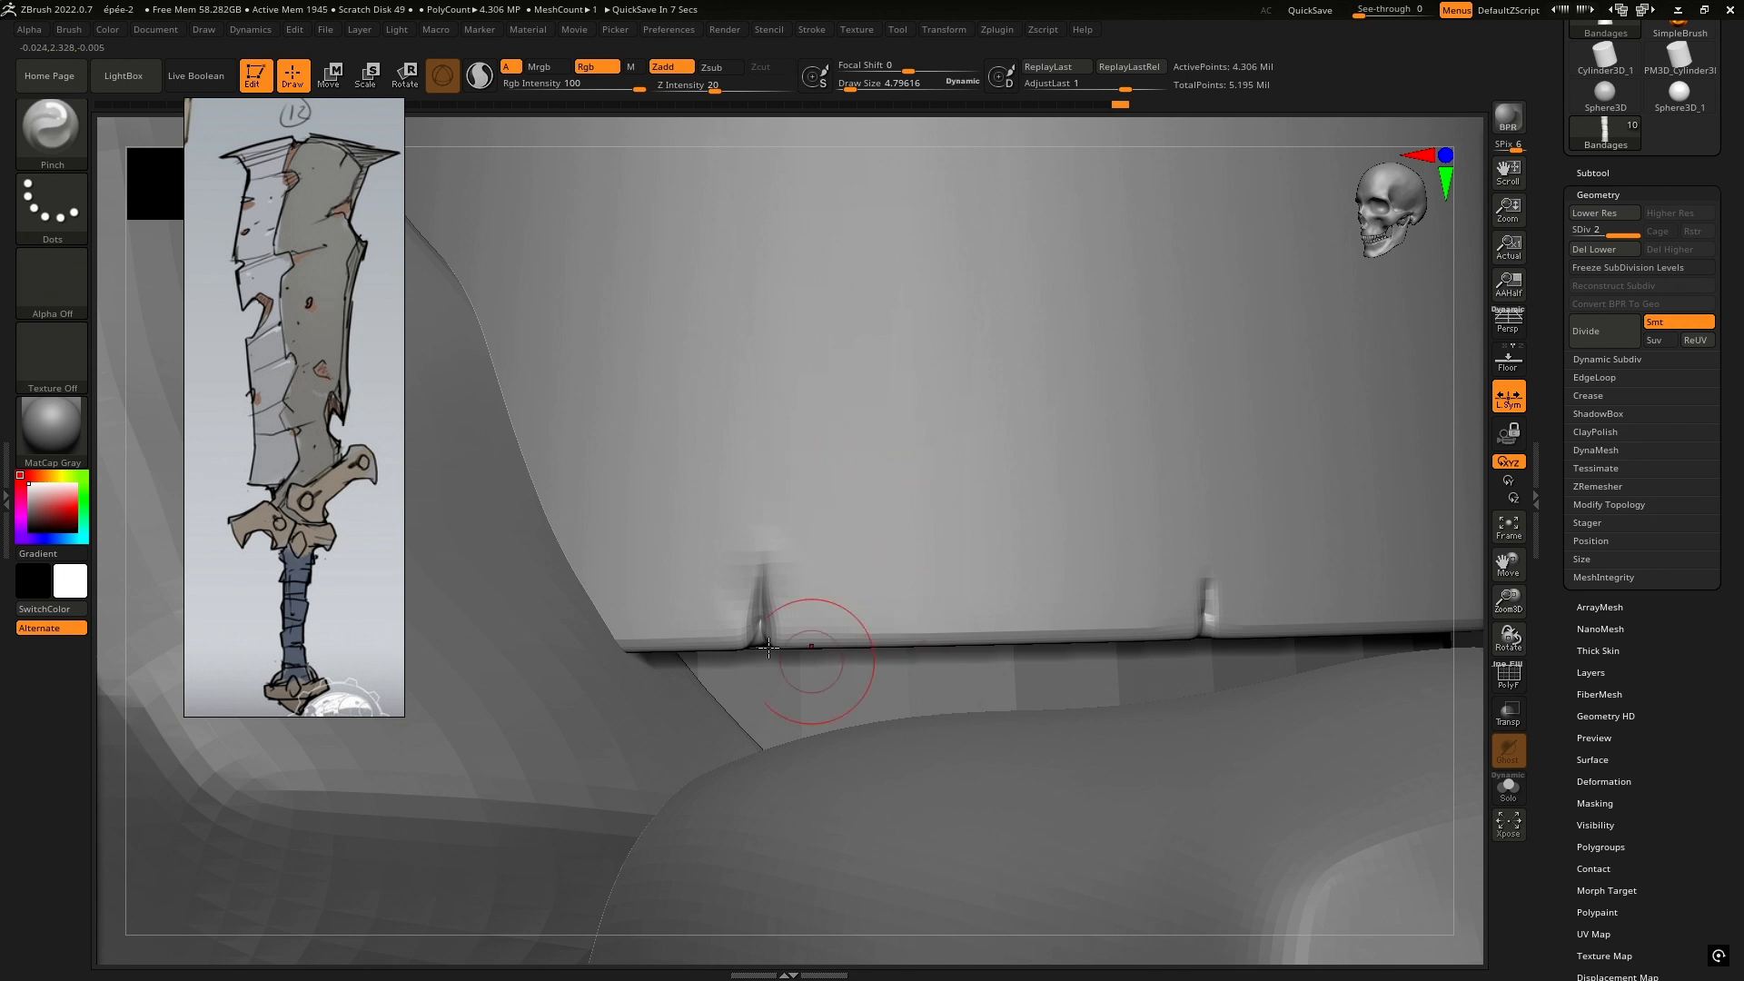
{"action": "right_click_drag", "start_coordinate": [1292, 583], "coordinate": [1220, 574]}
{"action": "left_click_drag", "start_coordinate": [1199, 568], "coordinate": [1184, 596]}
{"action": "right_click_drag", "start_coordinate": [1184, 596], "coordinate": [1179, 582]}
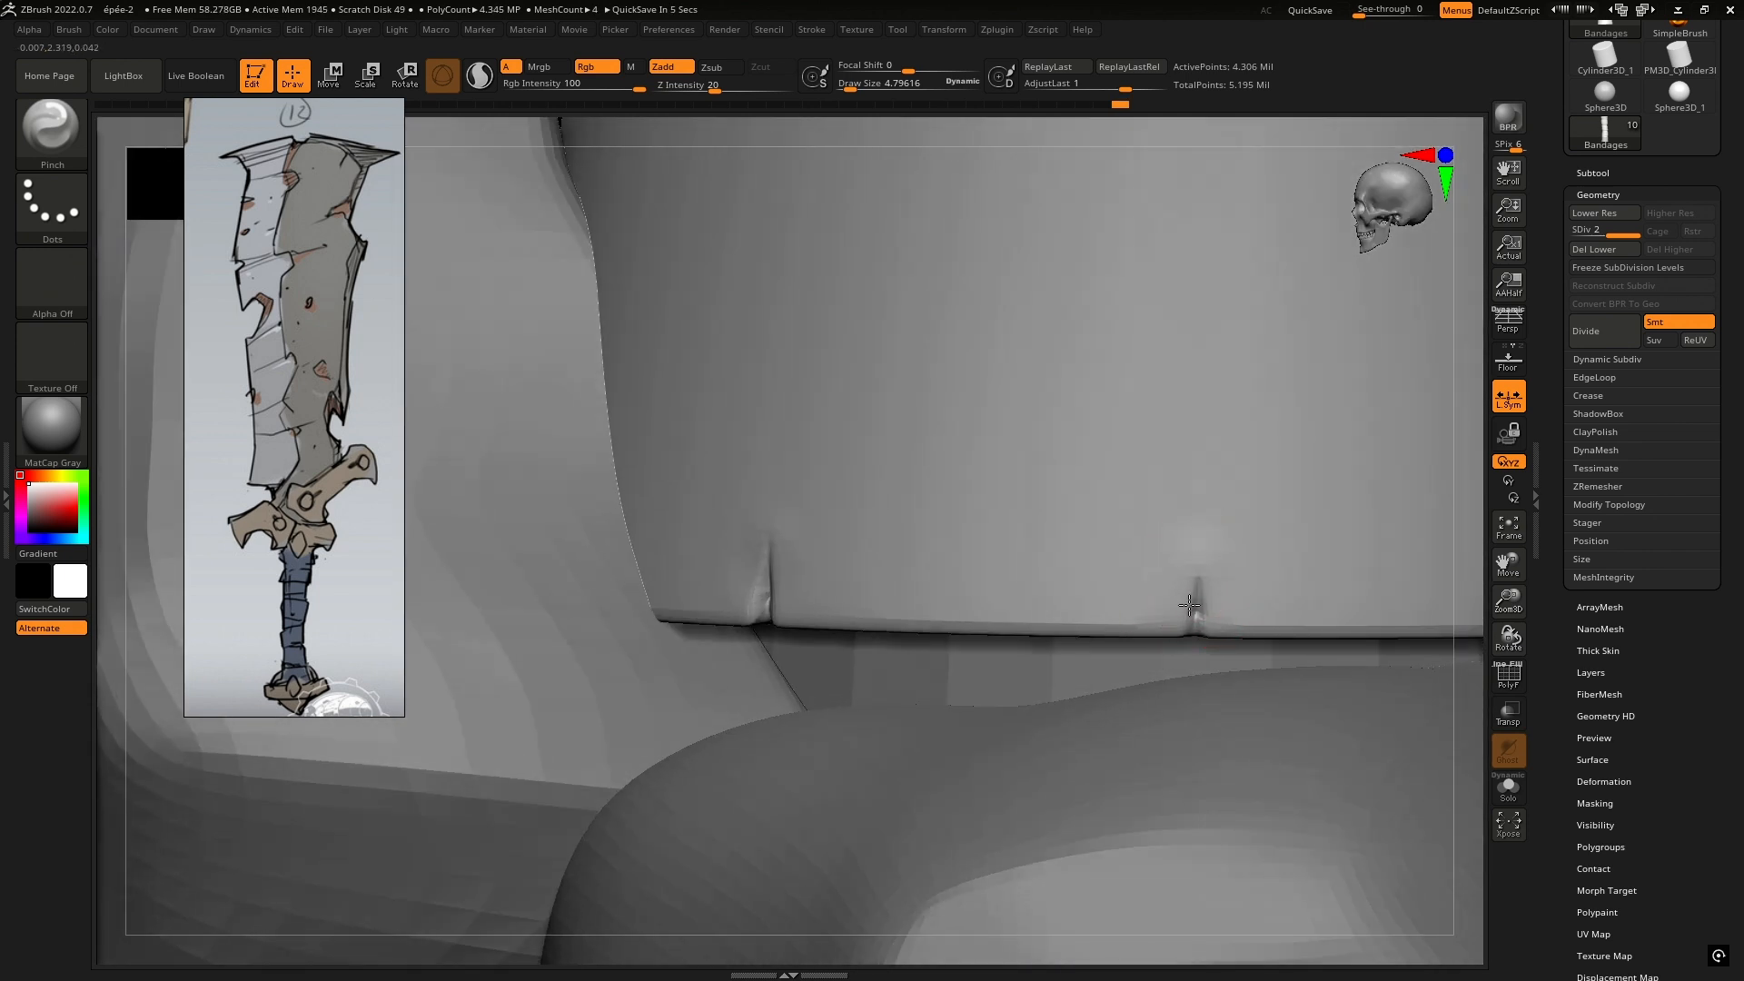
Pinch the upper crease on the wide diagonal bandage in the lower half of the handle to sharpen it
{"action": "mouse_move", "coordinate": [1110, 533]}
{"action": "right_mouse_down", "text": "ctrl"}
{"action": "mouse_move", "coordinate": [993, 390]}
{"action": "mouse_move", "coordinate": [1063, 374]}
{"action": "right_mouse_up", "text": "ctrl"}
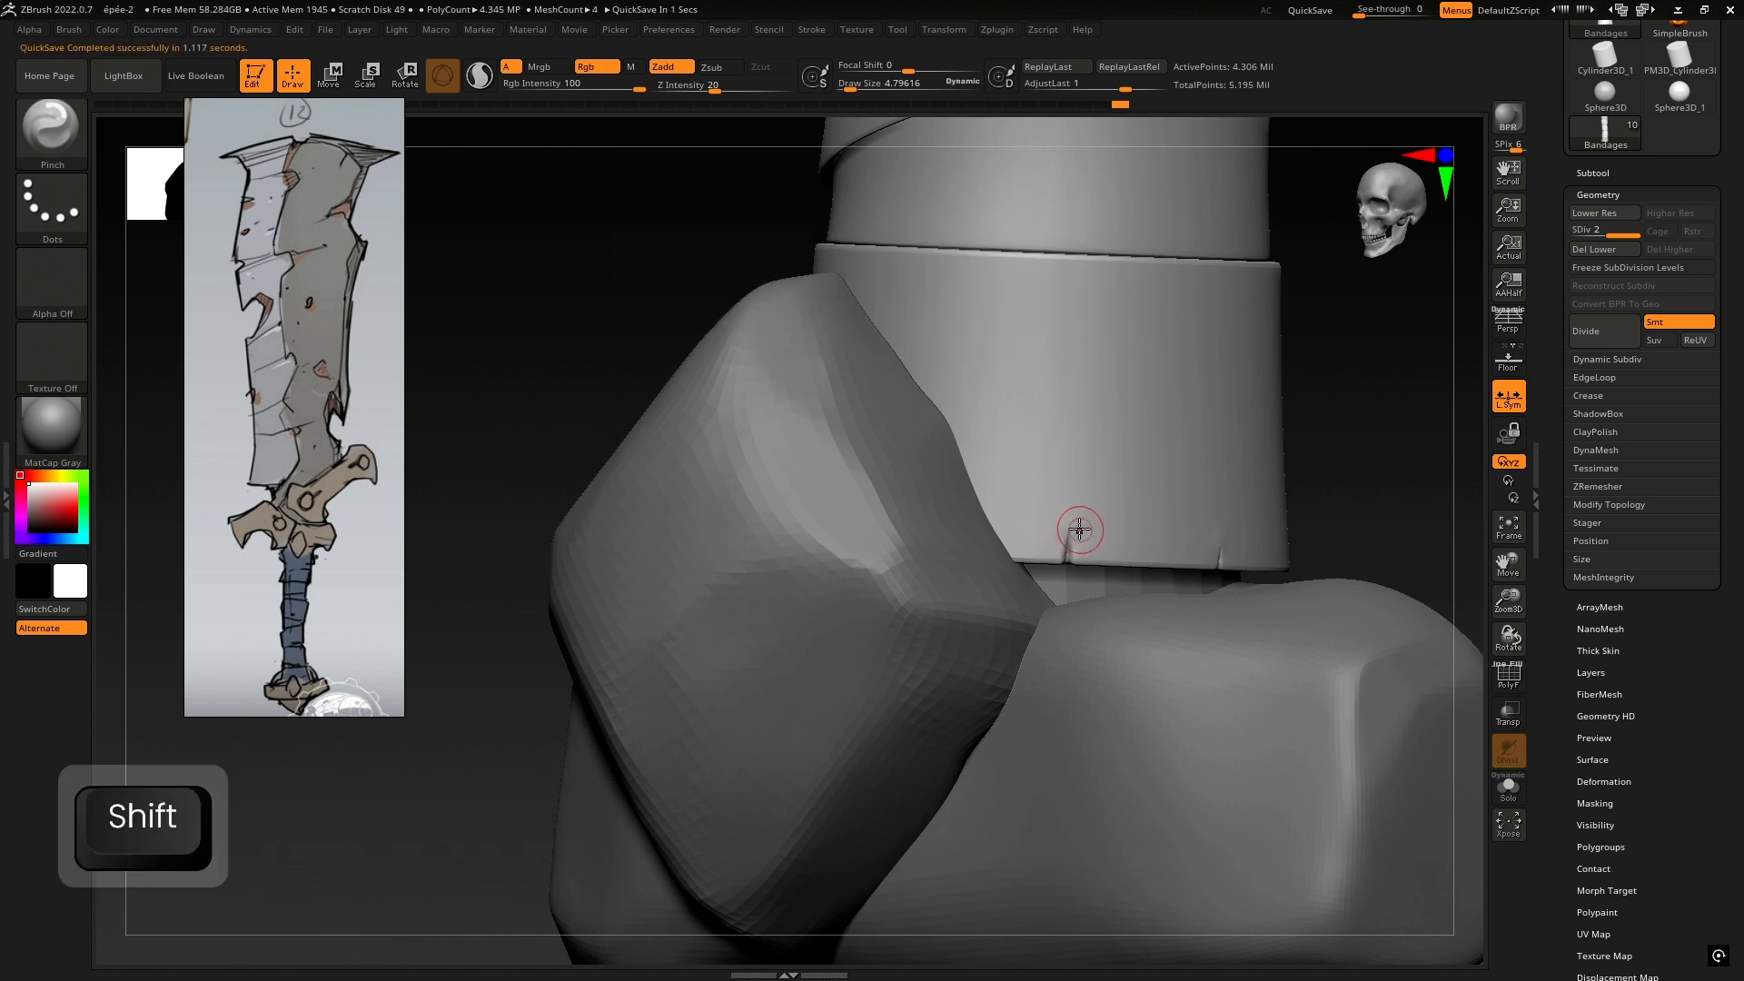
{"action": "left_click_drag", "start_coordinate": [1067, 529], "coordinate": [1061, 528], "text": "shift"}
{"action": "mouse_move", "coordinate": [885, 318]}
{"action": "right_mouse_down"}
{"action": "mouse_move", "coordinate": [958, 358]}
{"action": "mouse_move", "coordinate": [887, 545]}
{"action": "right_mouse_up"}
{"action": "mouse_move", "coordinate": [700, 408]}
{"action": "right_mouse_down"}
{"action": "mouse_move", "coordinate": [777, 405]}
{"action": "mouse_move", "coordinate": [772, 477]}
{"action": "right_mouse_up"}
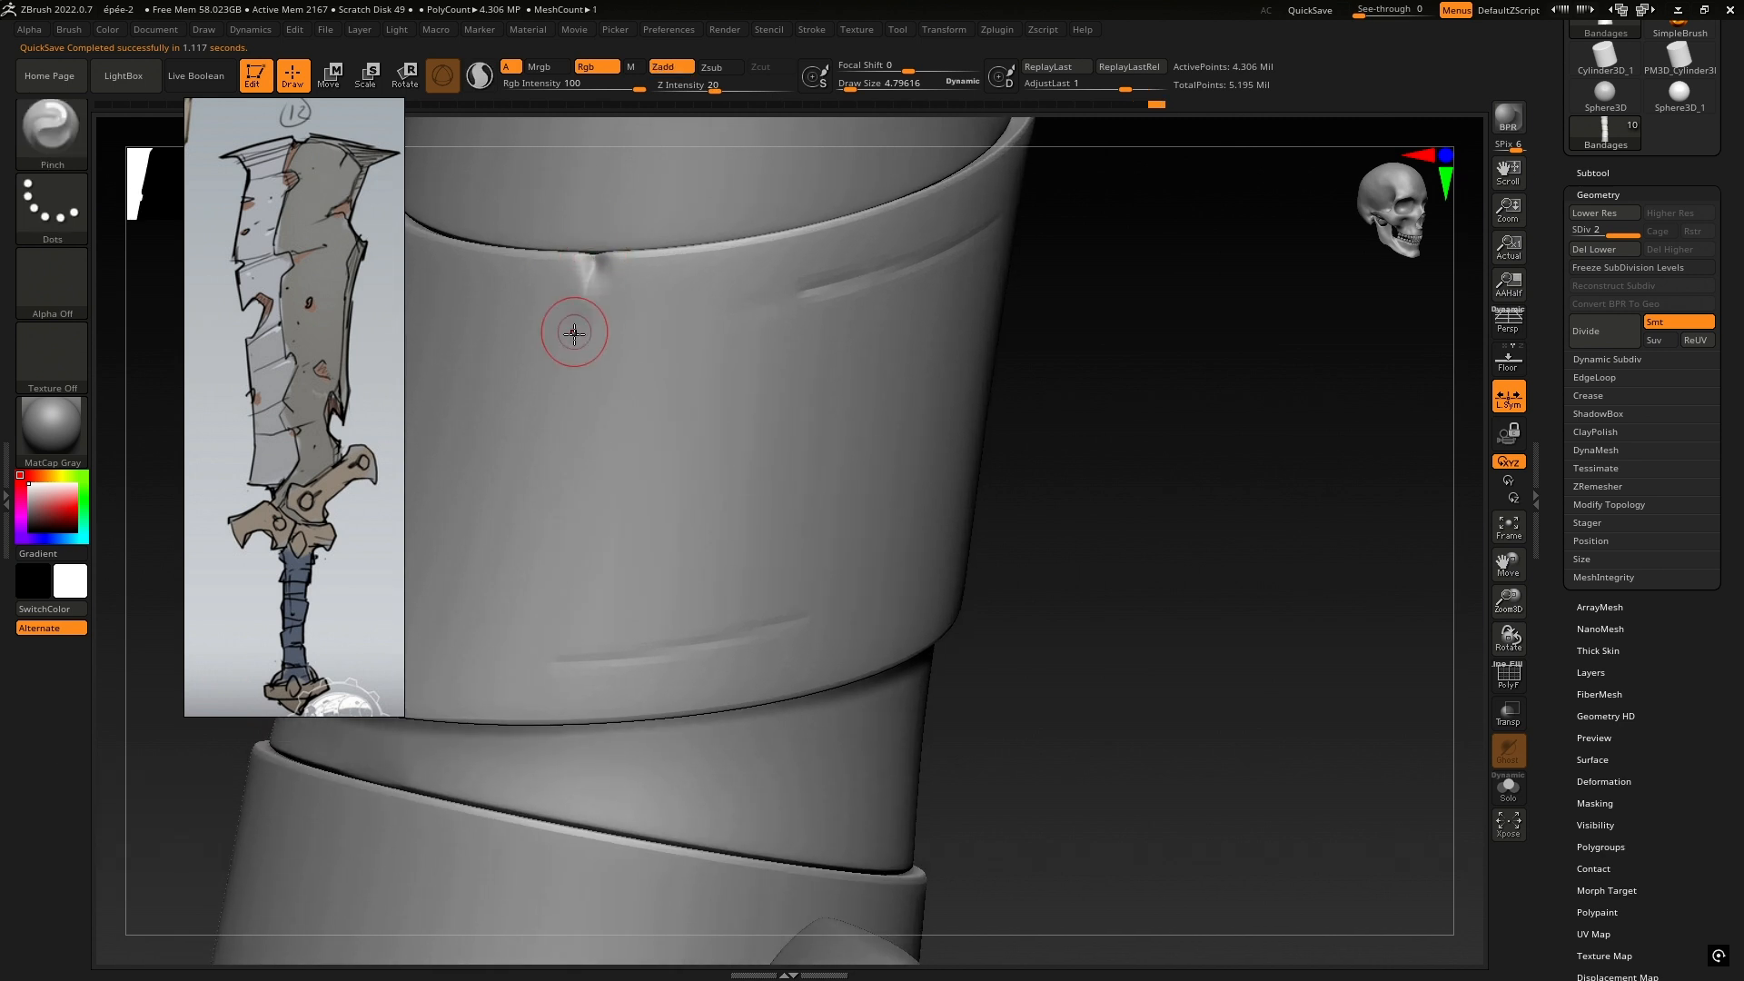
{"action": "right_click_drag", "start_coordinate": [574, 332], "coordinate": [771, 421]}
{"action": "left_click_drag", "start_coordinate": [782, 338], "coordinate": [844, 325]}
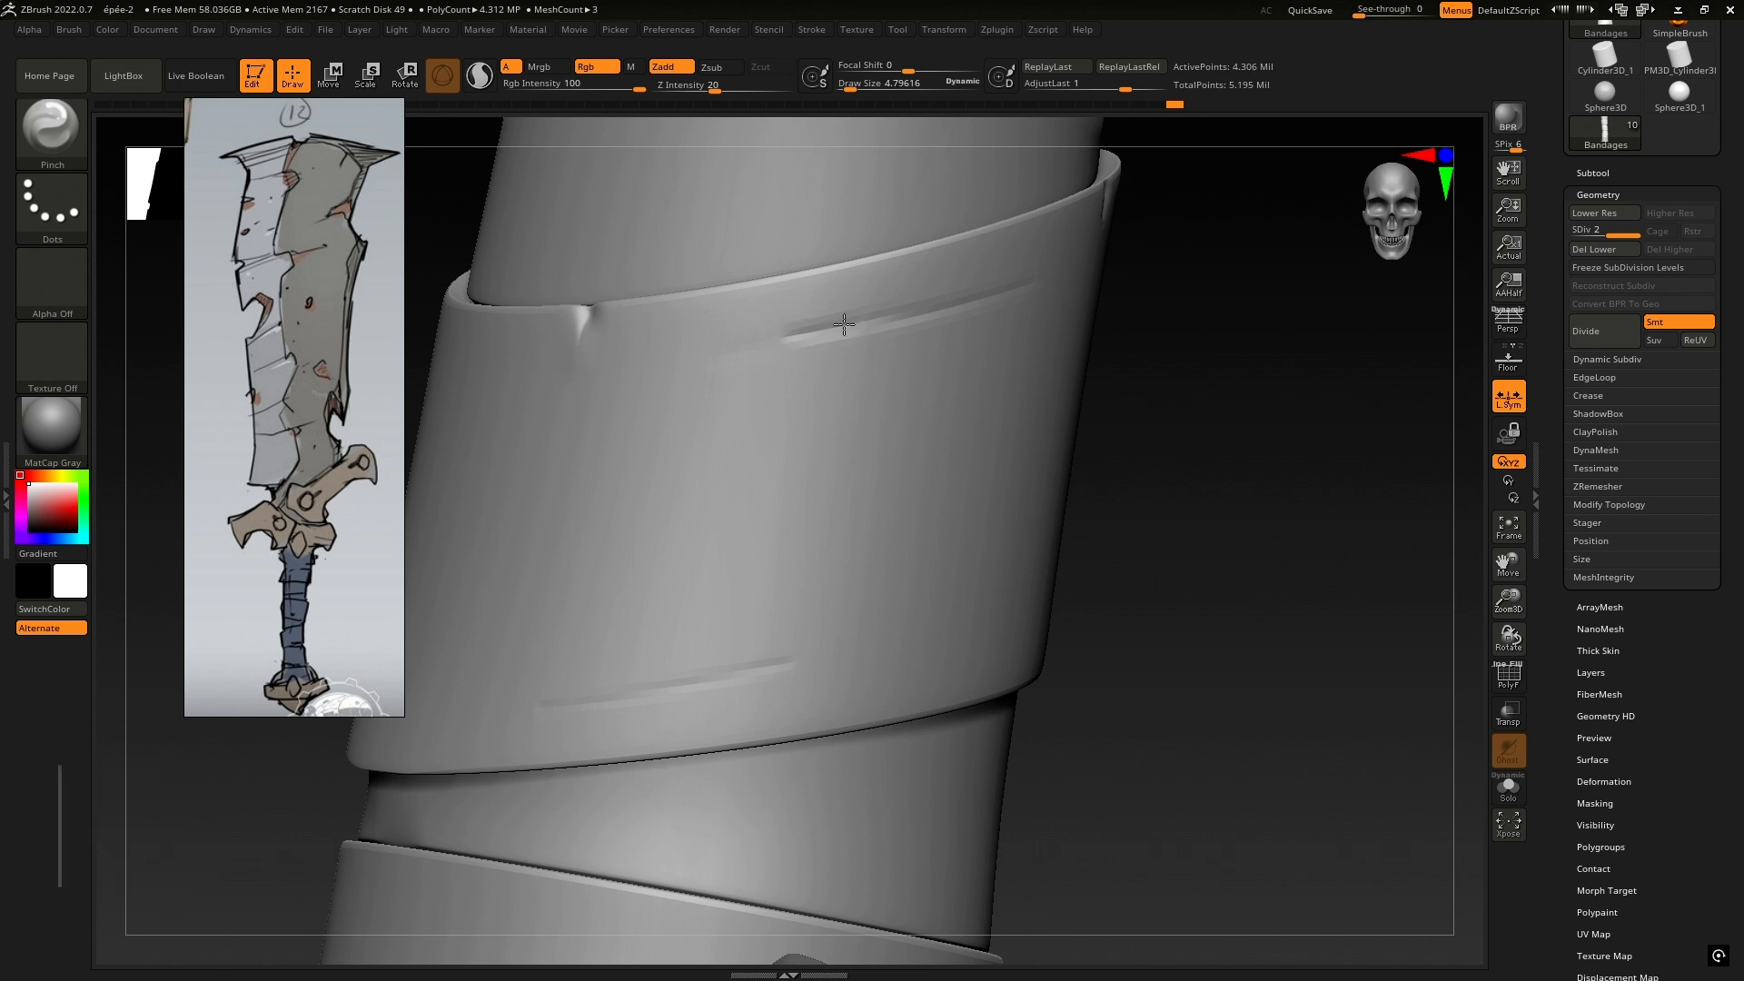
Carve a short vertical notch into the bottom bandage's upper edge near the pommel's diamond with the DamStandard brush
{"action": "mouse_move", "coordinate": [543, 406]}
{"action": "right_mouse_down", "text": "ctrl"}
{"action": "mouse_move", "coordinate": [744, 463]}
{"action": "mouse_move", "coordinate": [804, 522]}
{"action": "mouse_move", "coordinate": [833, 510]}
{"action": "mouse_move", "coordinate": [810, 530]}
{"action": "mouse_move", "coordinate": [857, 494]}
{"action": "mouse_move", "coordinate": [1273, 519]}
{"action": "mouse_move", "coordinate": [1098, 570]}
{"action": "right_mouse_up", "text": "ctrl"}
{"action": "right_click_drag", "start_coordinate": [981, 605], "coordinate": [978, 593], "text": "ctrl"}
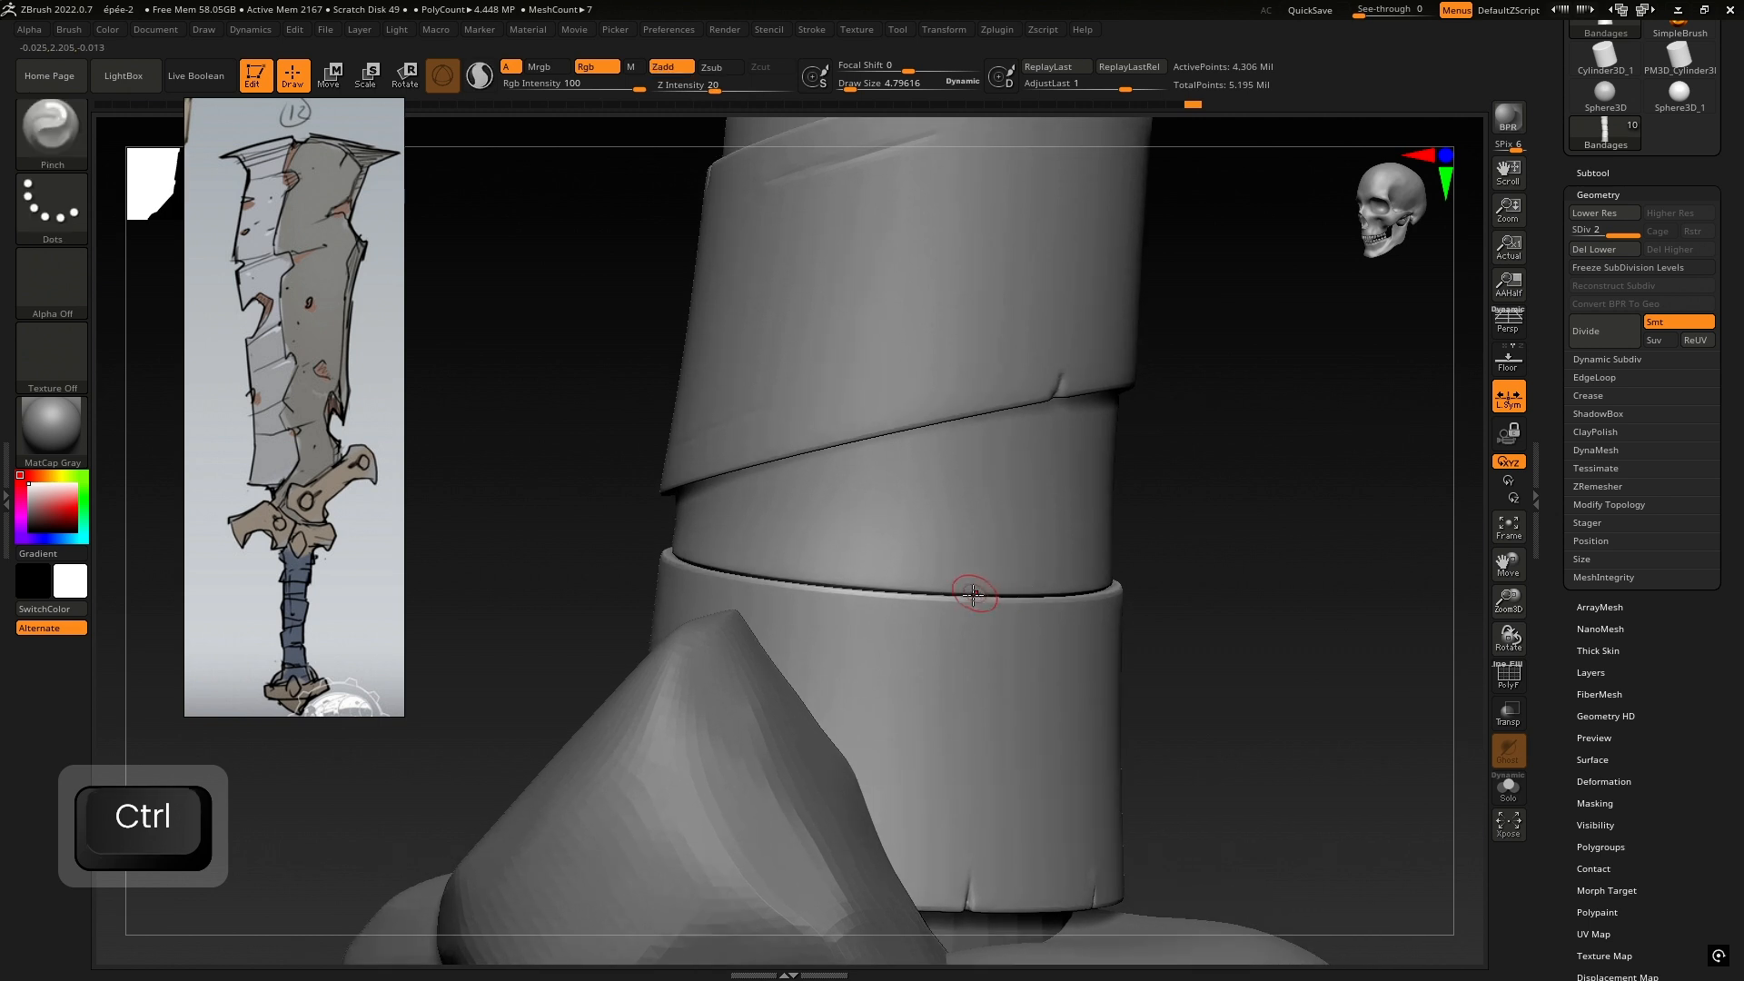
{"action": "key", "text": "3"}
{"action": "right_click_drag", "start_coordinate": [879, 655], "coordinate": [900, 616], "text": "ctrl"}
{"action": "key", "text": "shift"}
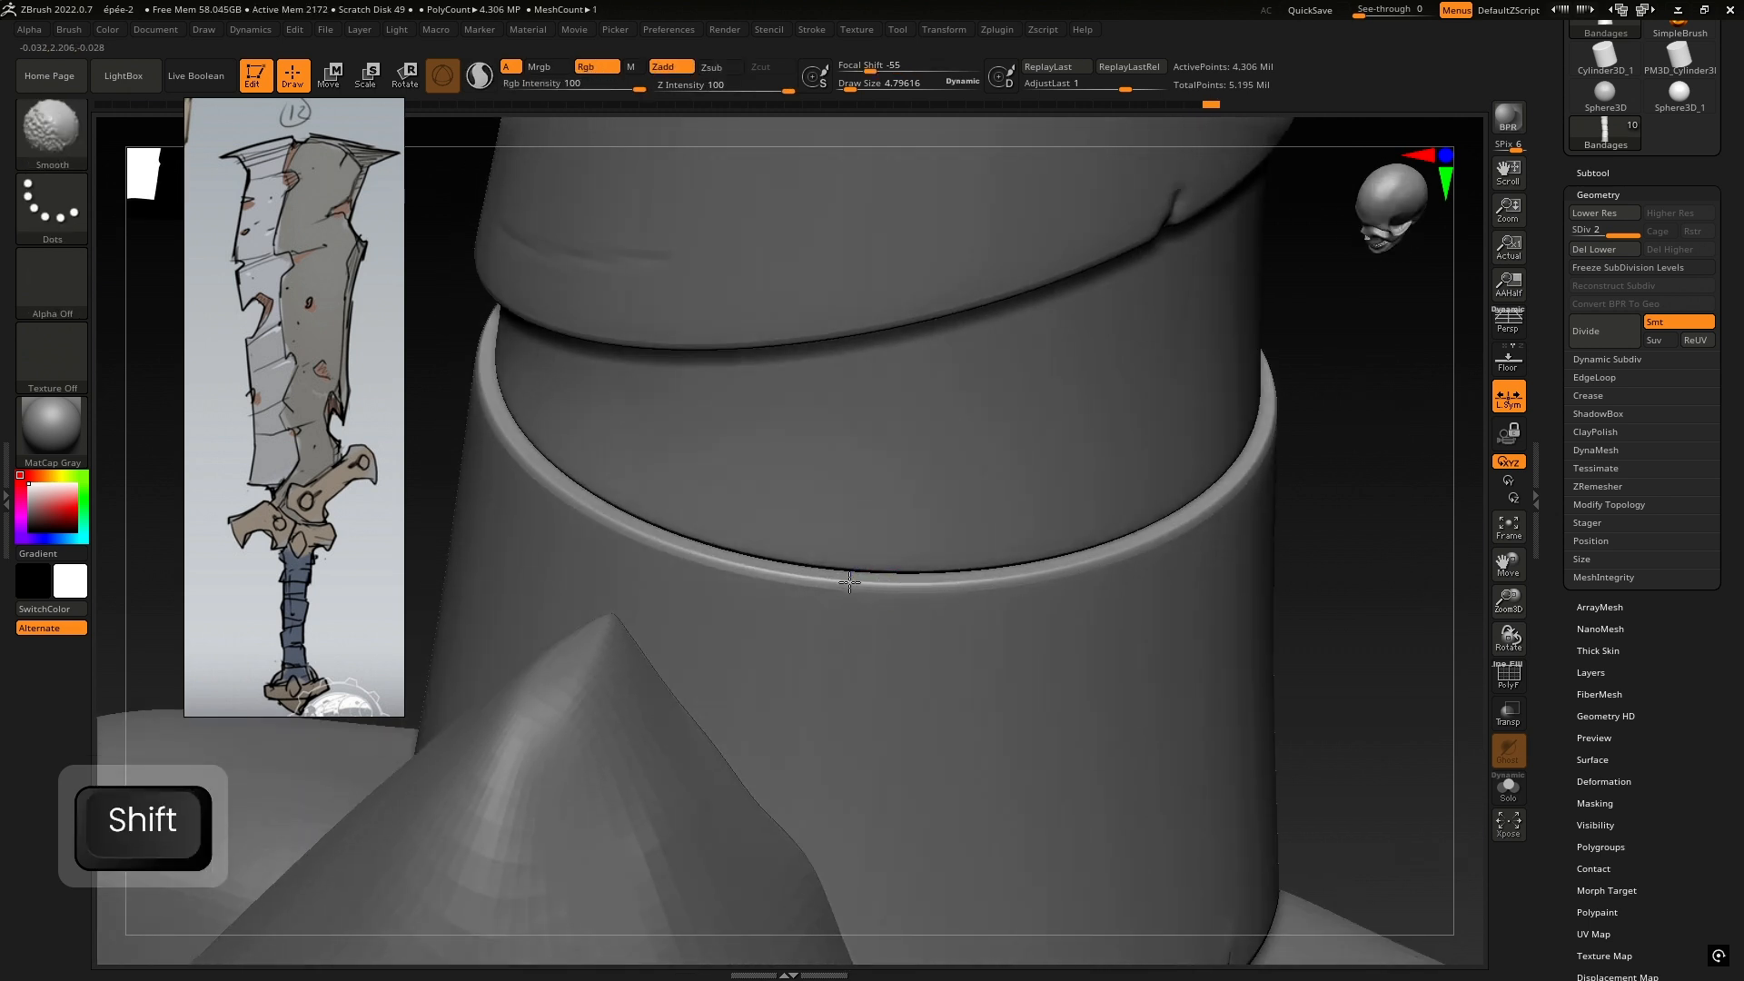
{"action": "right_click_drag", "start_coordinate": [923, 590], "coordinate": [865, 533]}
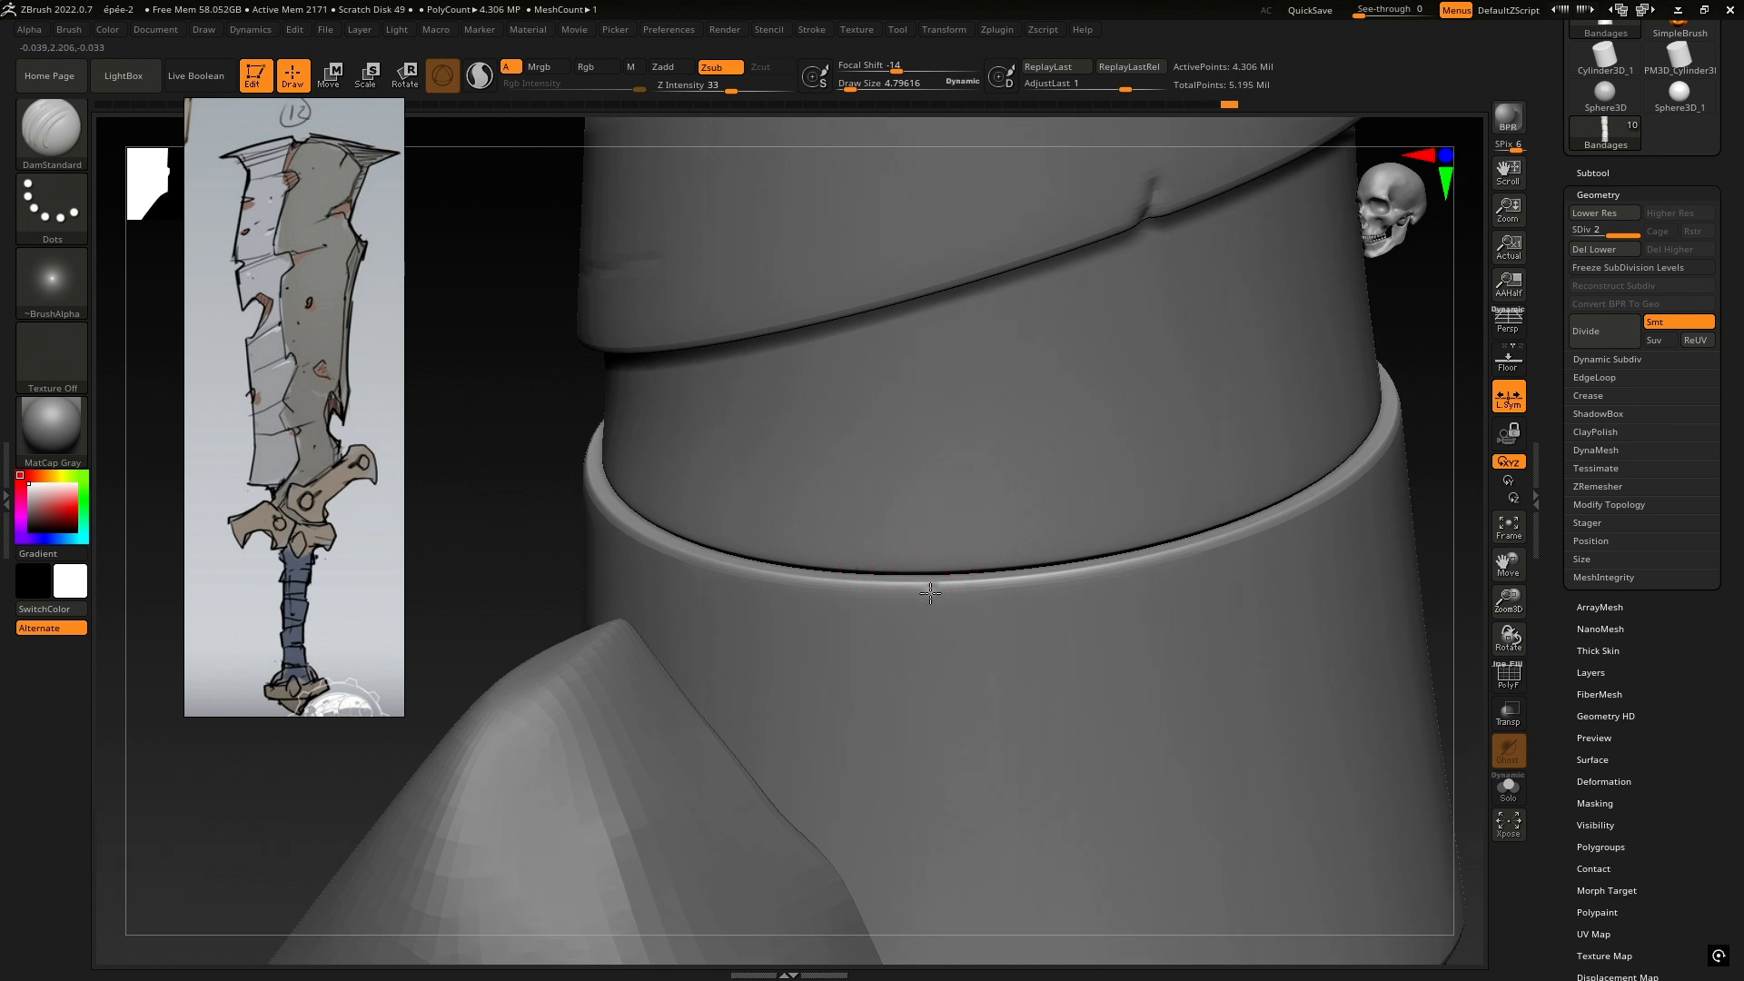
{"action": "right_click_drag", "start_coordinate": [932, 586], "coordinate": [933, 582]}
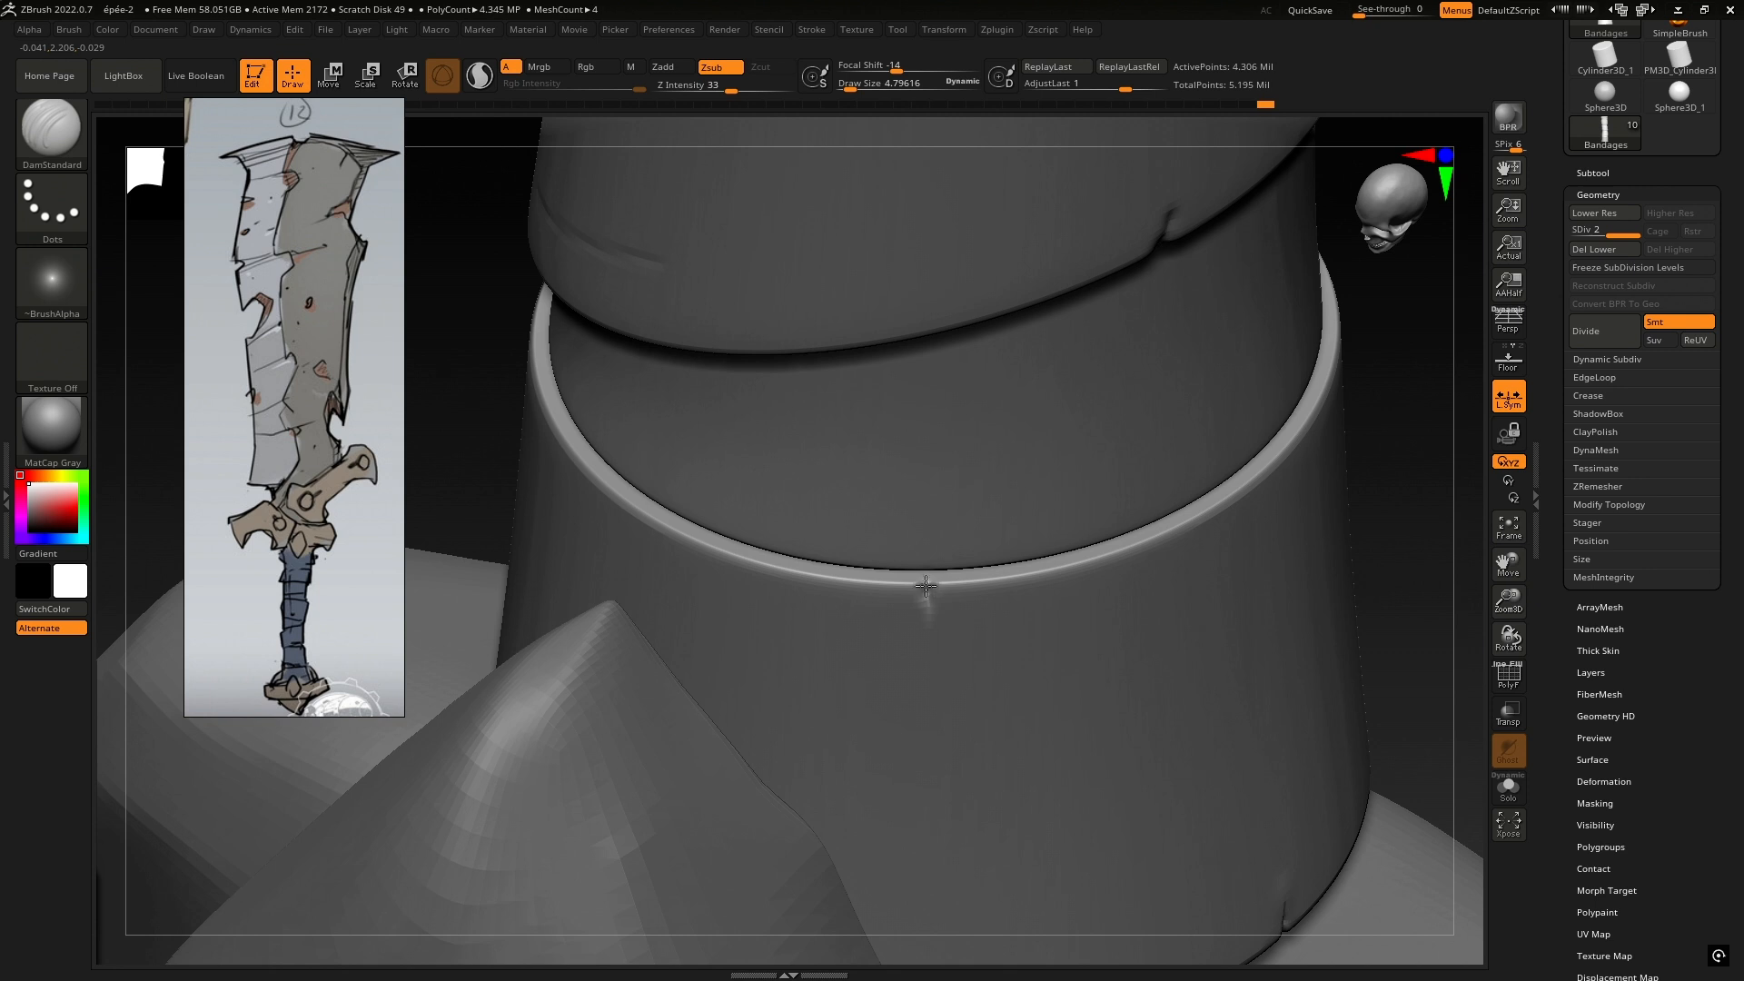
{"action": "right_click_drag", "start_coordinate": [925, 579], "coordinate": [931, 578]}
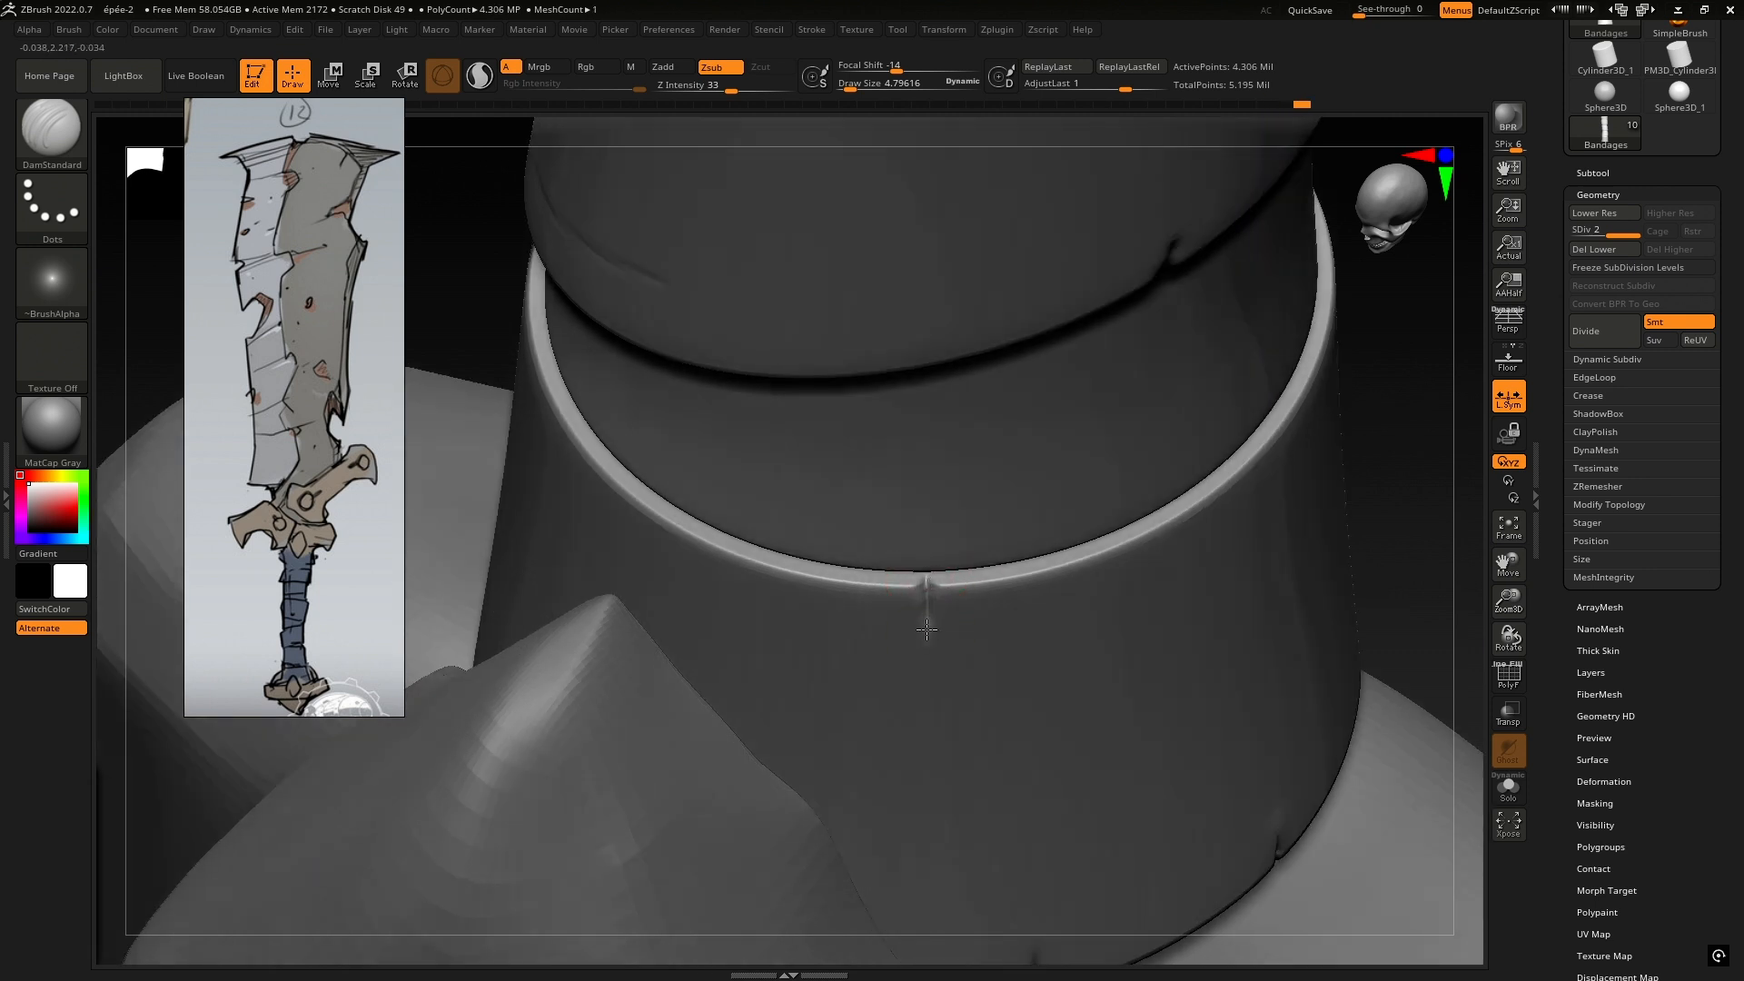
{"action": "mouse_move", "coordinate": [904, 603]}
{"action": "right_mouse_down"}
{"action": "mouse_move", "coordinate": [1024, 499]}
{"action": "mouse_move", "coordinate": [1183, 600]}
{"action": "mouse_move", "coordinate": [1112, 588]}
{"action": "mouse_move", "coordinate": [966, 630]}
{"action": "mouse_move", "coordinate": [988, 624]}
{"action": "right_mouse_up"}
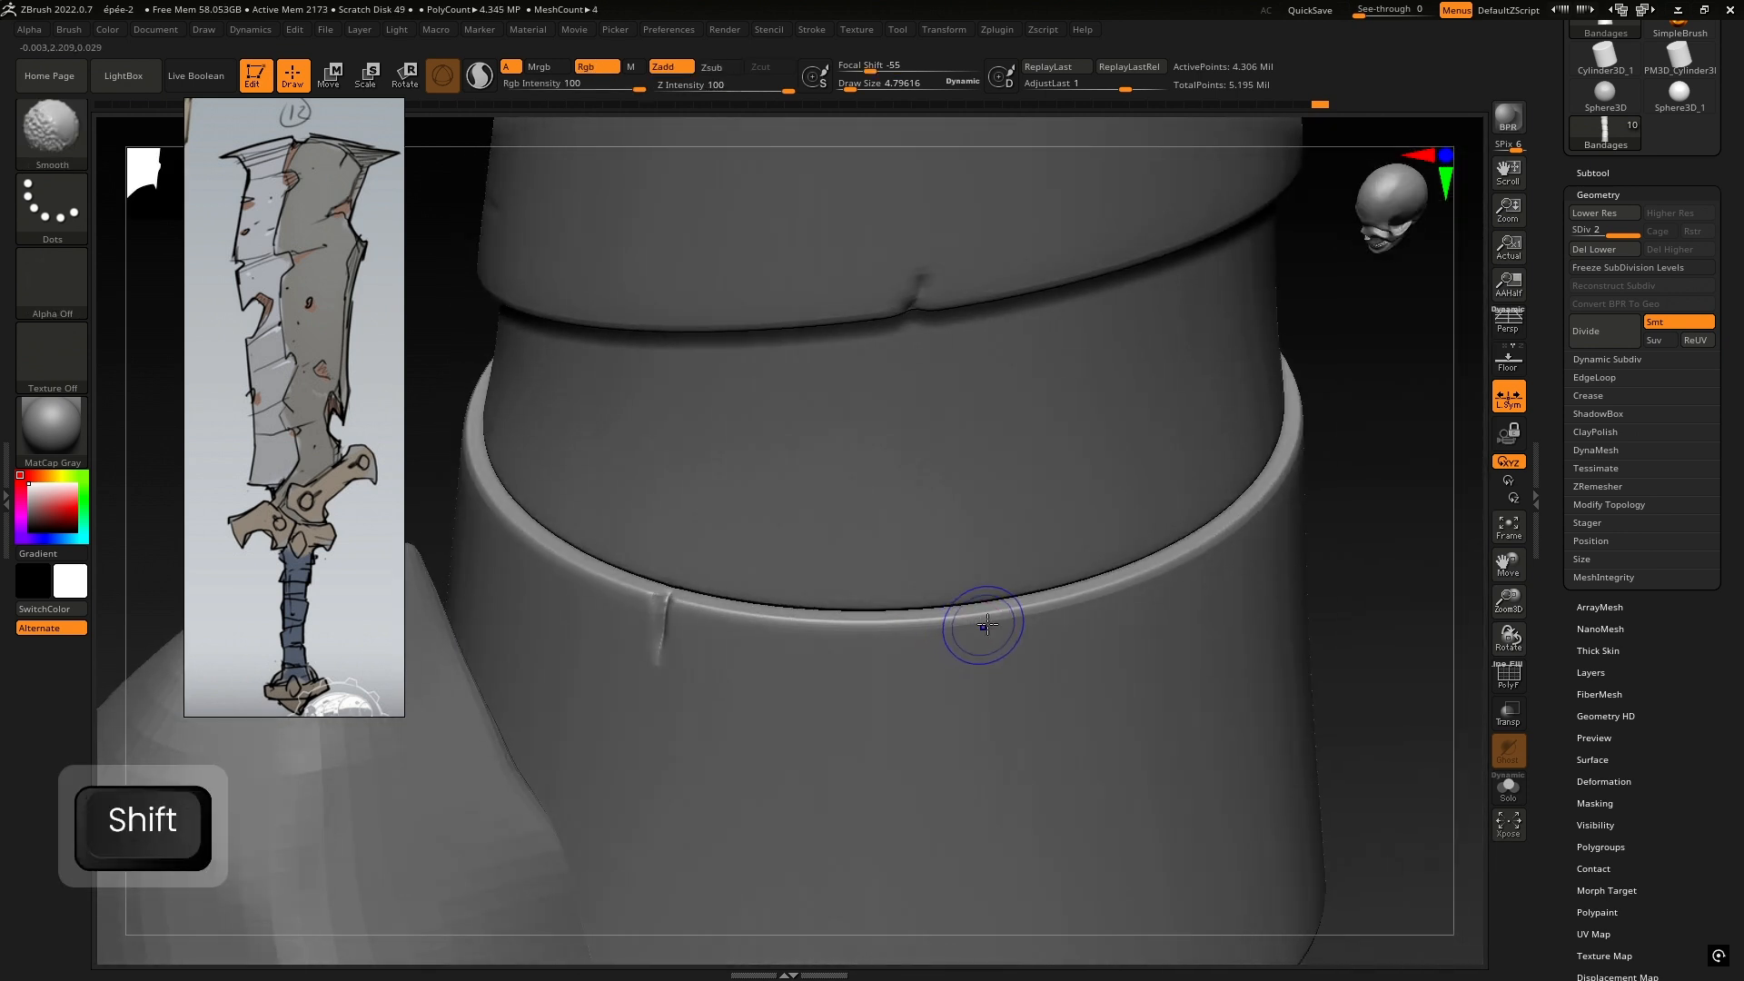
Try carving a second vertical notch further along the bottom bandage's upper edge, smoothing and recarving it
{"action": "key", "text": "shift"}
{"action": "left_click_drag", "start_coordinate": [982, 613], "coordinate": [987, 662]}
{"action": "right_click_drag", "start_coordinate": [1010, 603], "coordinate": [999, 602]}
{"action": "right_click_drag", "start_coordinate": [1130, 536], "coordinate": [1145, 613], "text": "ctrl"}
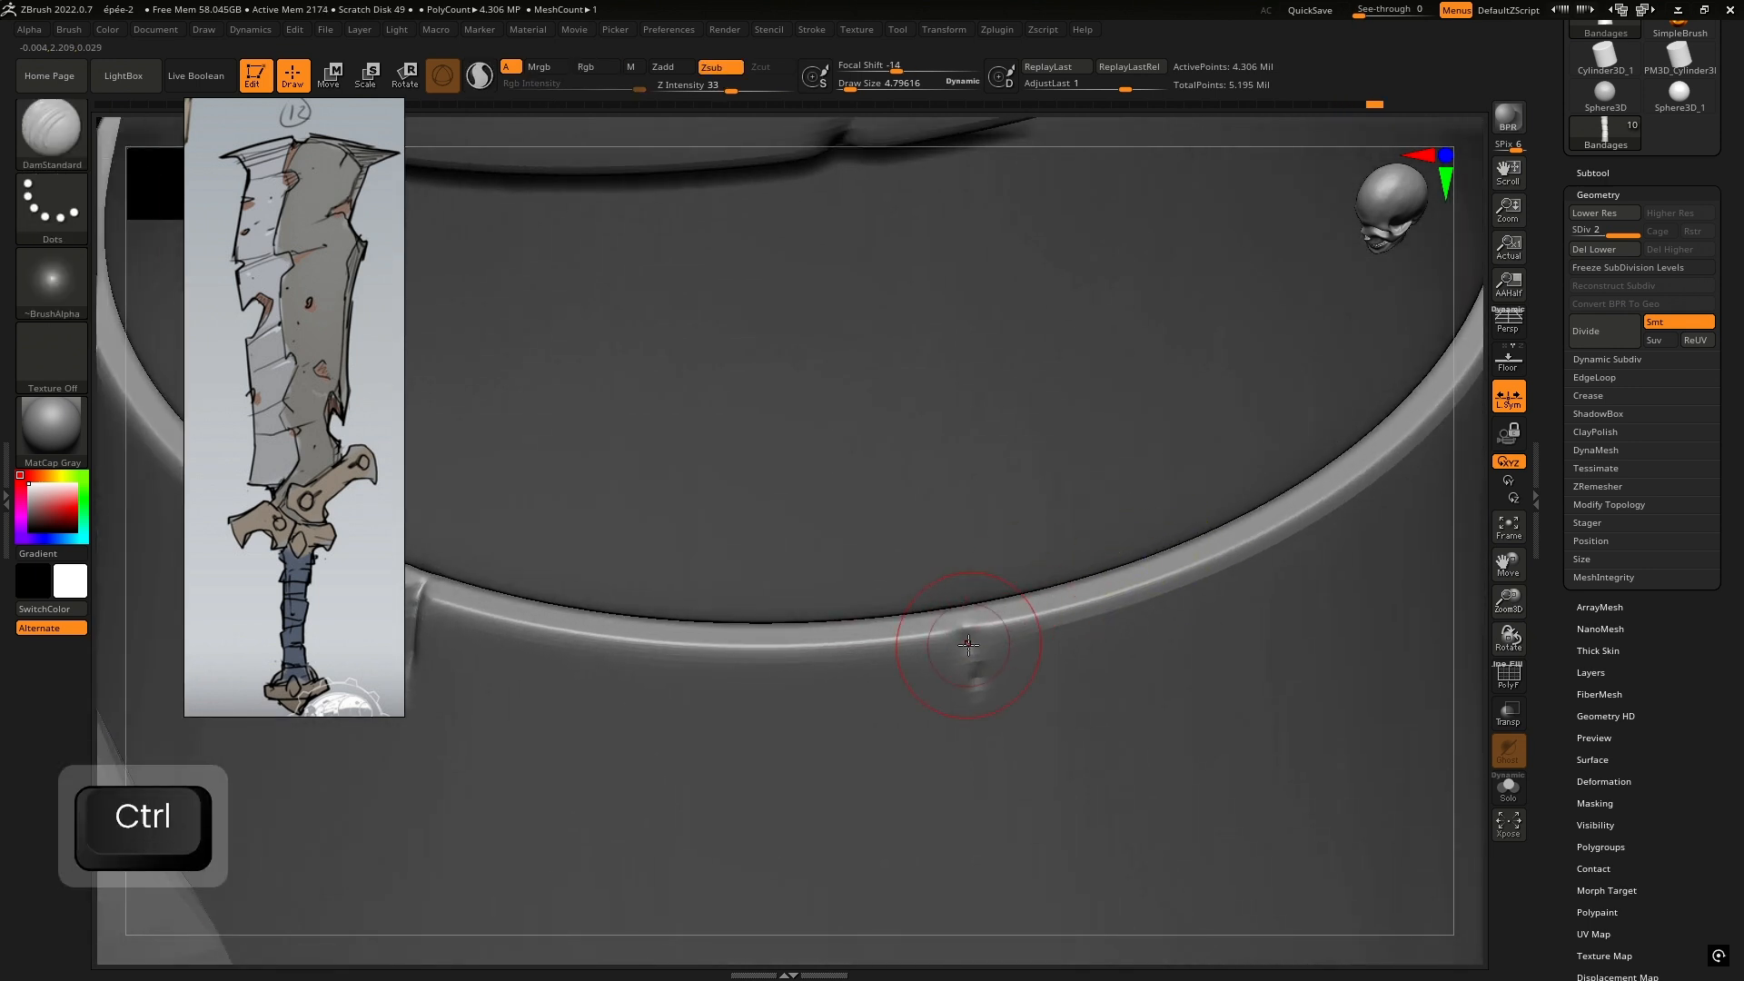
{"action": "key", "text": "shift"}
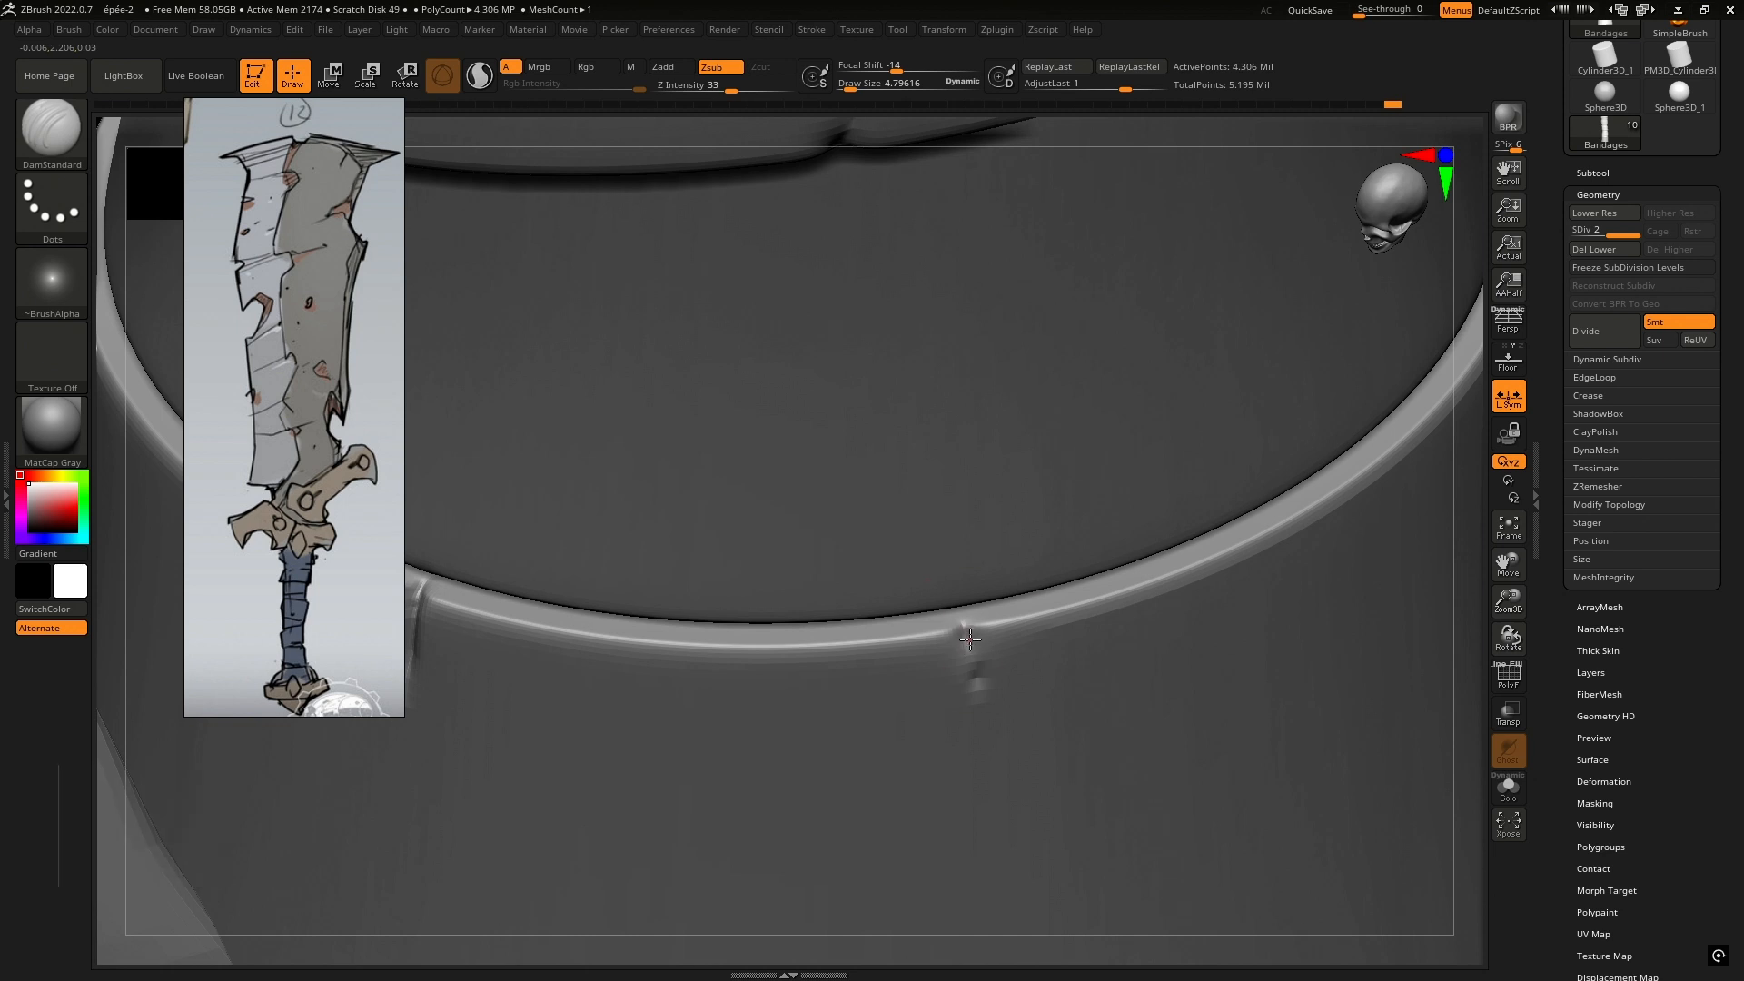
{"action": "left_click_drag", "start_coordinate": [971, 625], "coordinate": [966, 647], "text": "shift"}
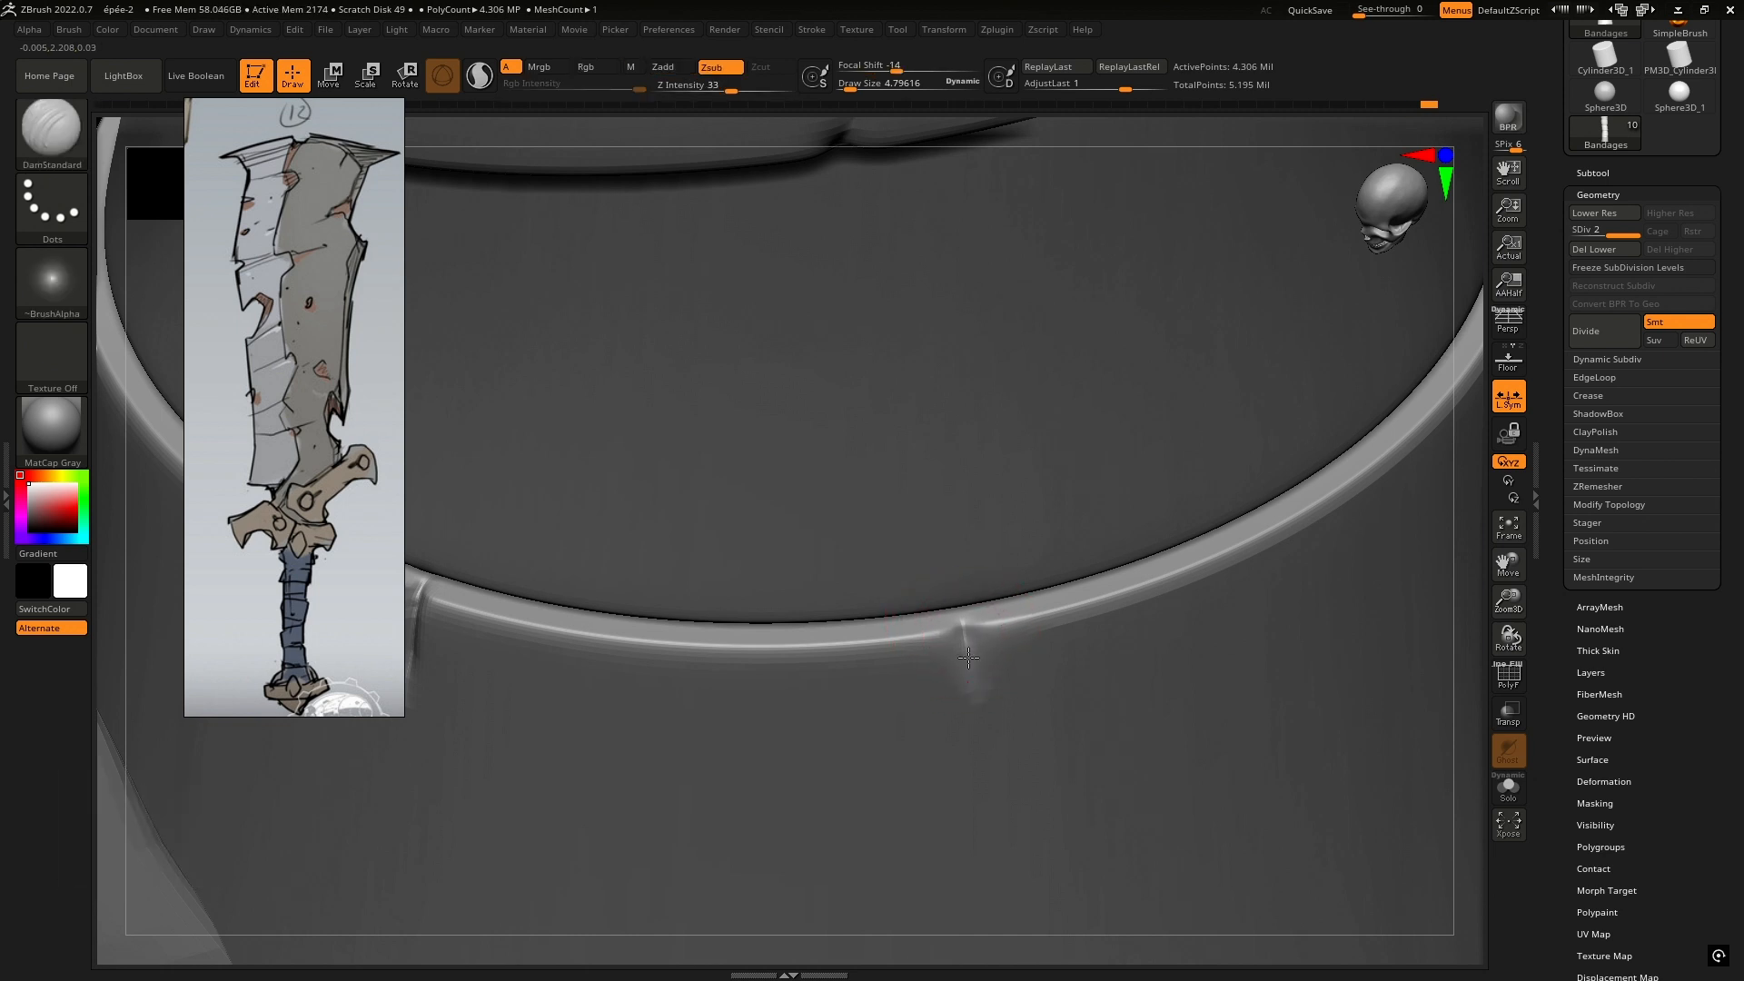
{"action": "right_click_drag", "start_coordinate": [954, 642], "coordinate": [1004, 647]}
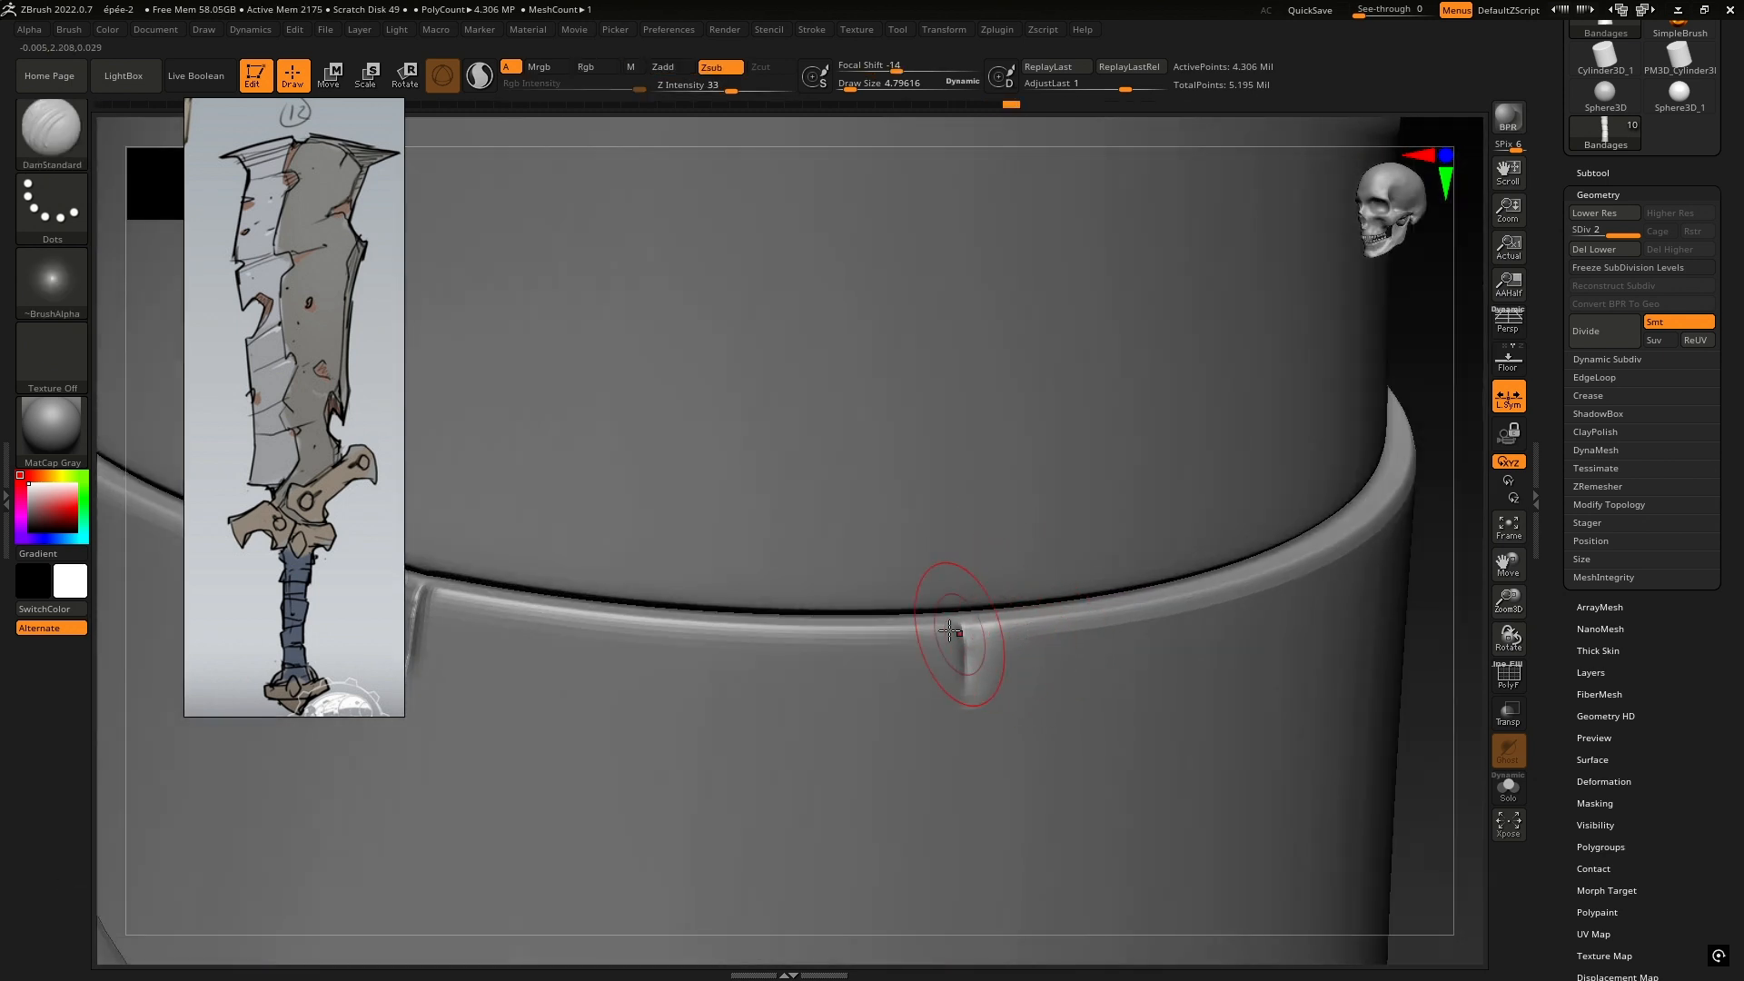
Undo the second notch in the bottom bandage's upper edge
{"action": "mouse_move", "coordinate": [1114, 605]}
{"action": "right_mouse_down", "text": "ctrl"}
{"action": "mouse_move", "coordinate": [927, 576]}
{"action": "mouse_move", "coordinate": [1051, 600]}
{"action": "mouse_move", "coordinate": [984, 584]}
{"action": "mouse_move", "coordinate": [1044, 564]}
{"action": "right_mouse_up", "text": "ctrl"}
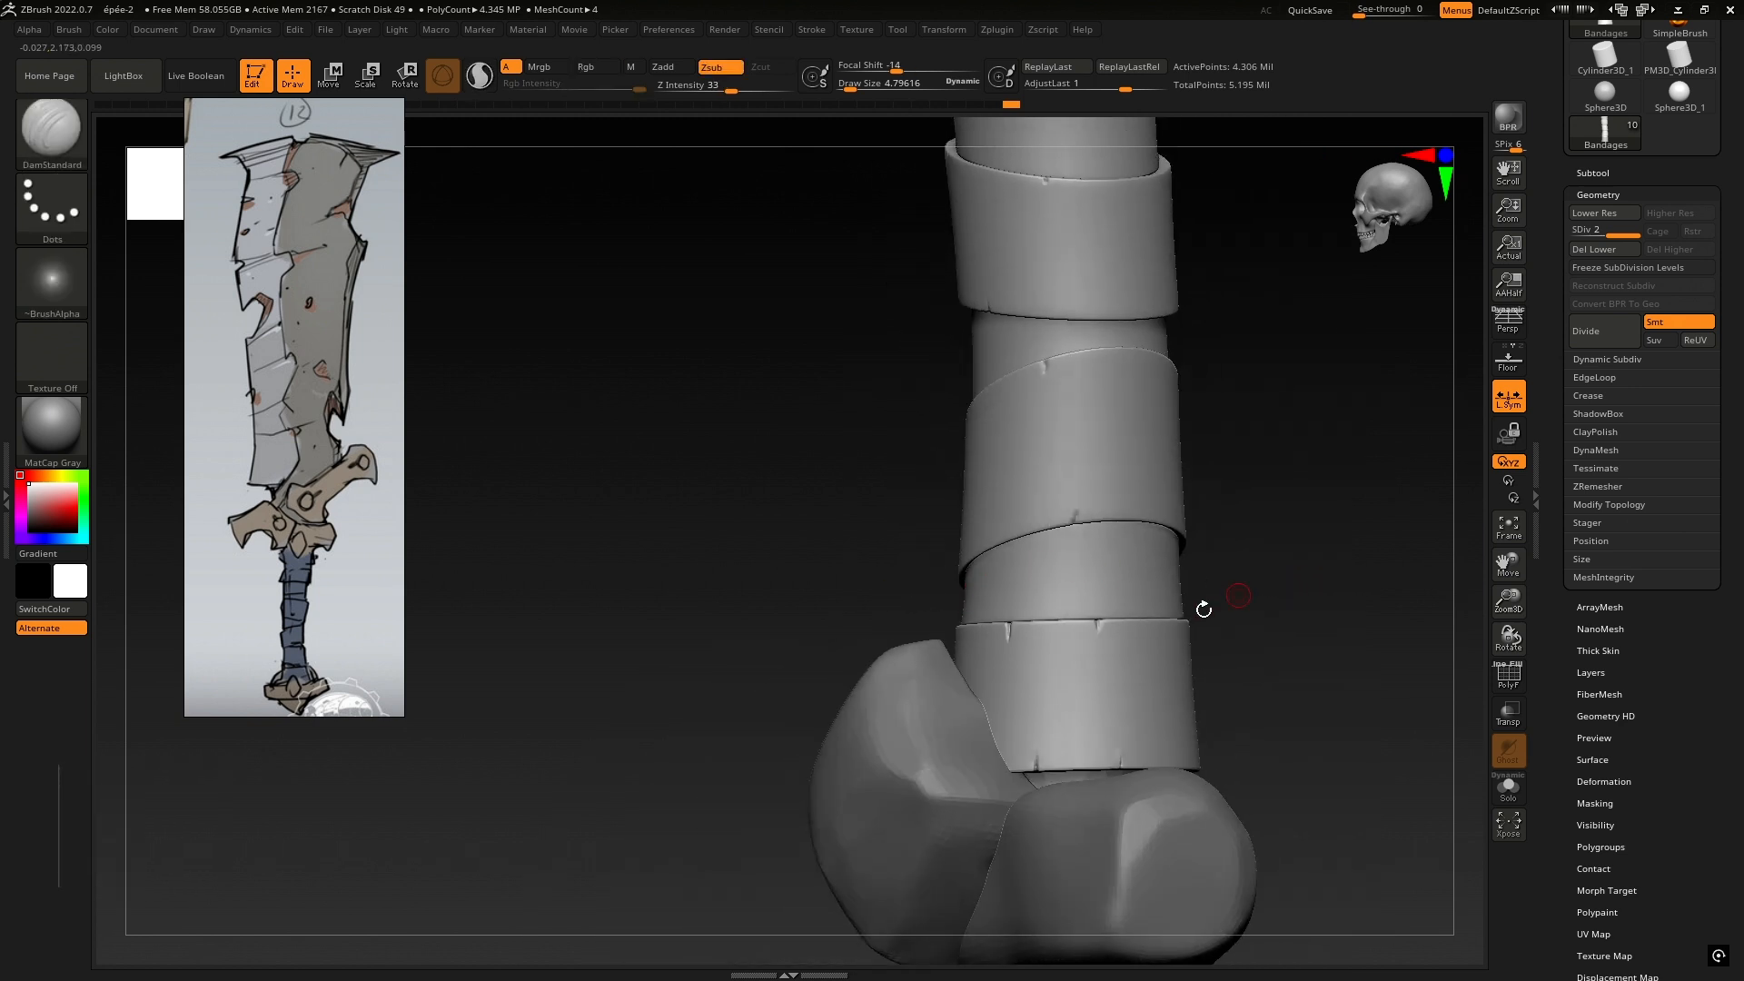
{"action": "right_click_drag", "start_coordinate": [1204, 609], "coordinate": [1204, 633], "text": "shift"}
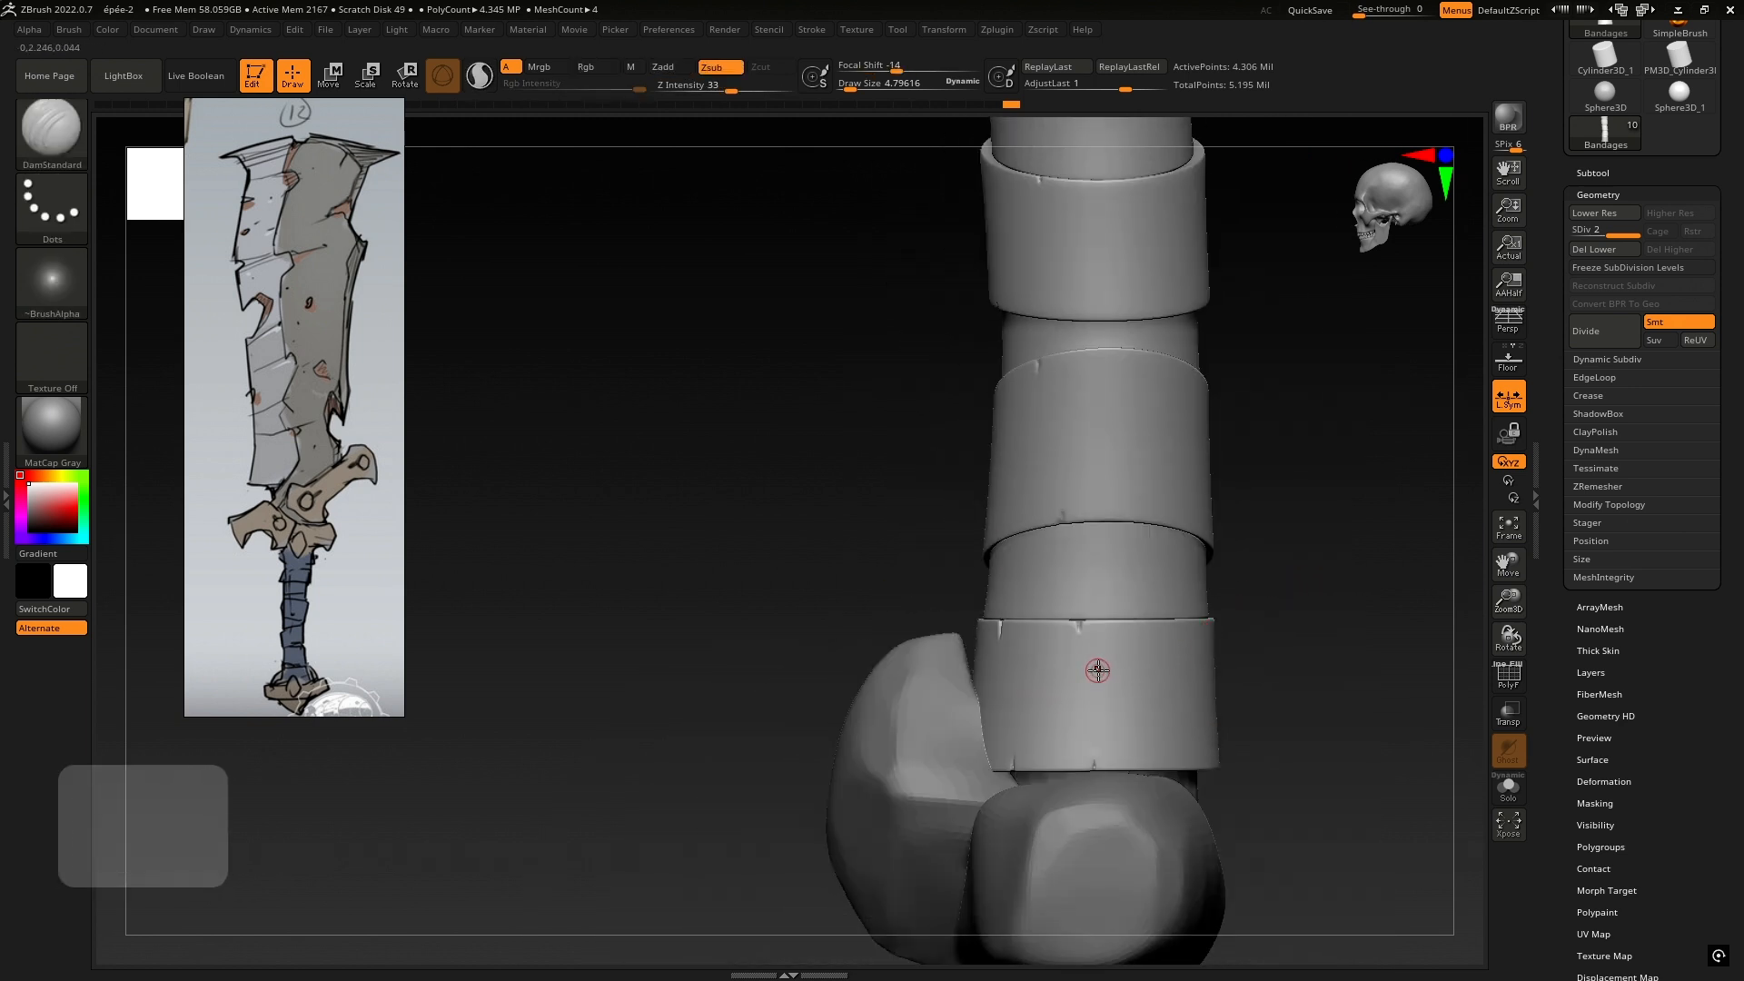
{"action": "right_click_drag", "start_coordinate": [1097, 669], "coordinate": [1121, 674]}
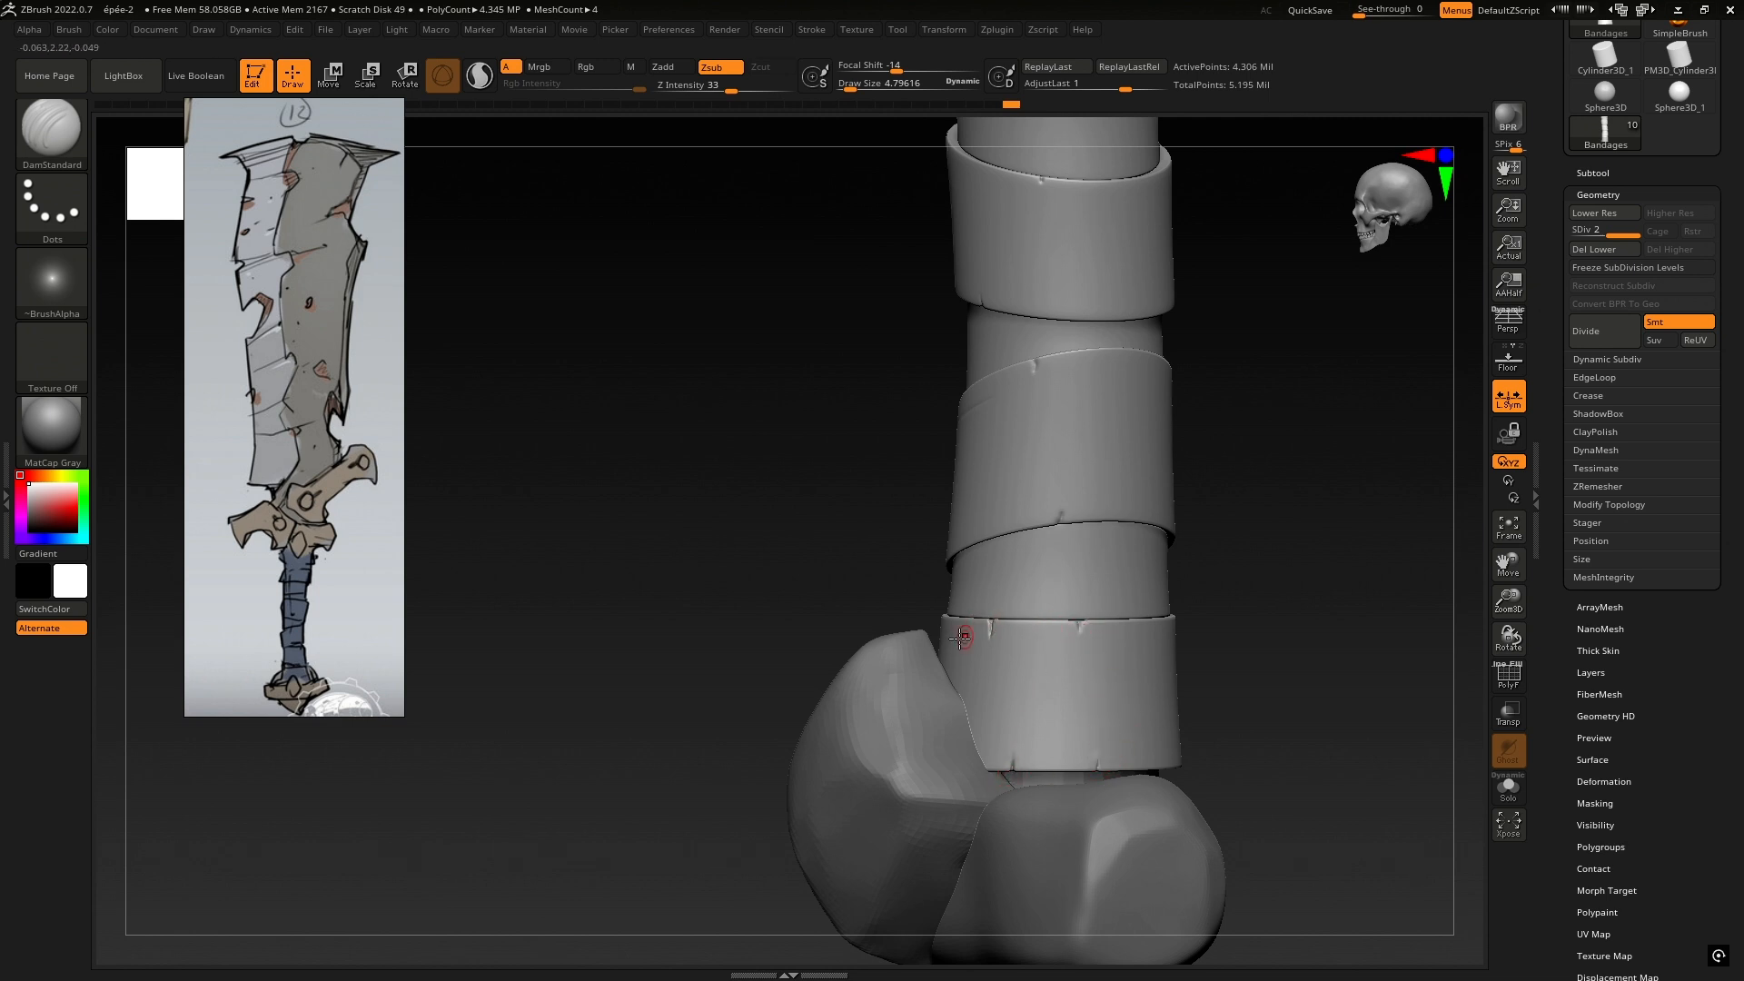
{"action": "mouse_move", "coordinate": [1091, 639]}
{"action": "right_mouse_down"}
{"action": "mouse_move", "coordinate": [1132, 637]}
{"action": "mouse_move", "coordinate": [993, 592]}
{"action": "mouse_move", "coordinate": [1288, 703]}
{"action": "mouse_move", "coordinate": [1154, 636]}
{"action": "mouse_move", "coordinate": [1164, 663]}
{"action": "mouse_move", "coordinate": [1335, 663]}
{"action": "right_mouse_up"}
{"action": "key", "text": "ctrl+z"}
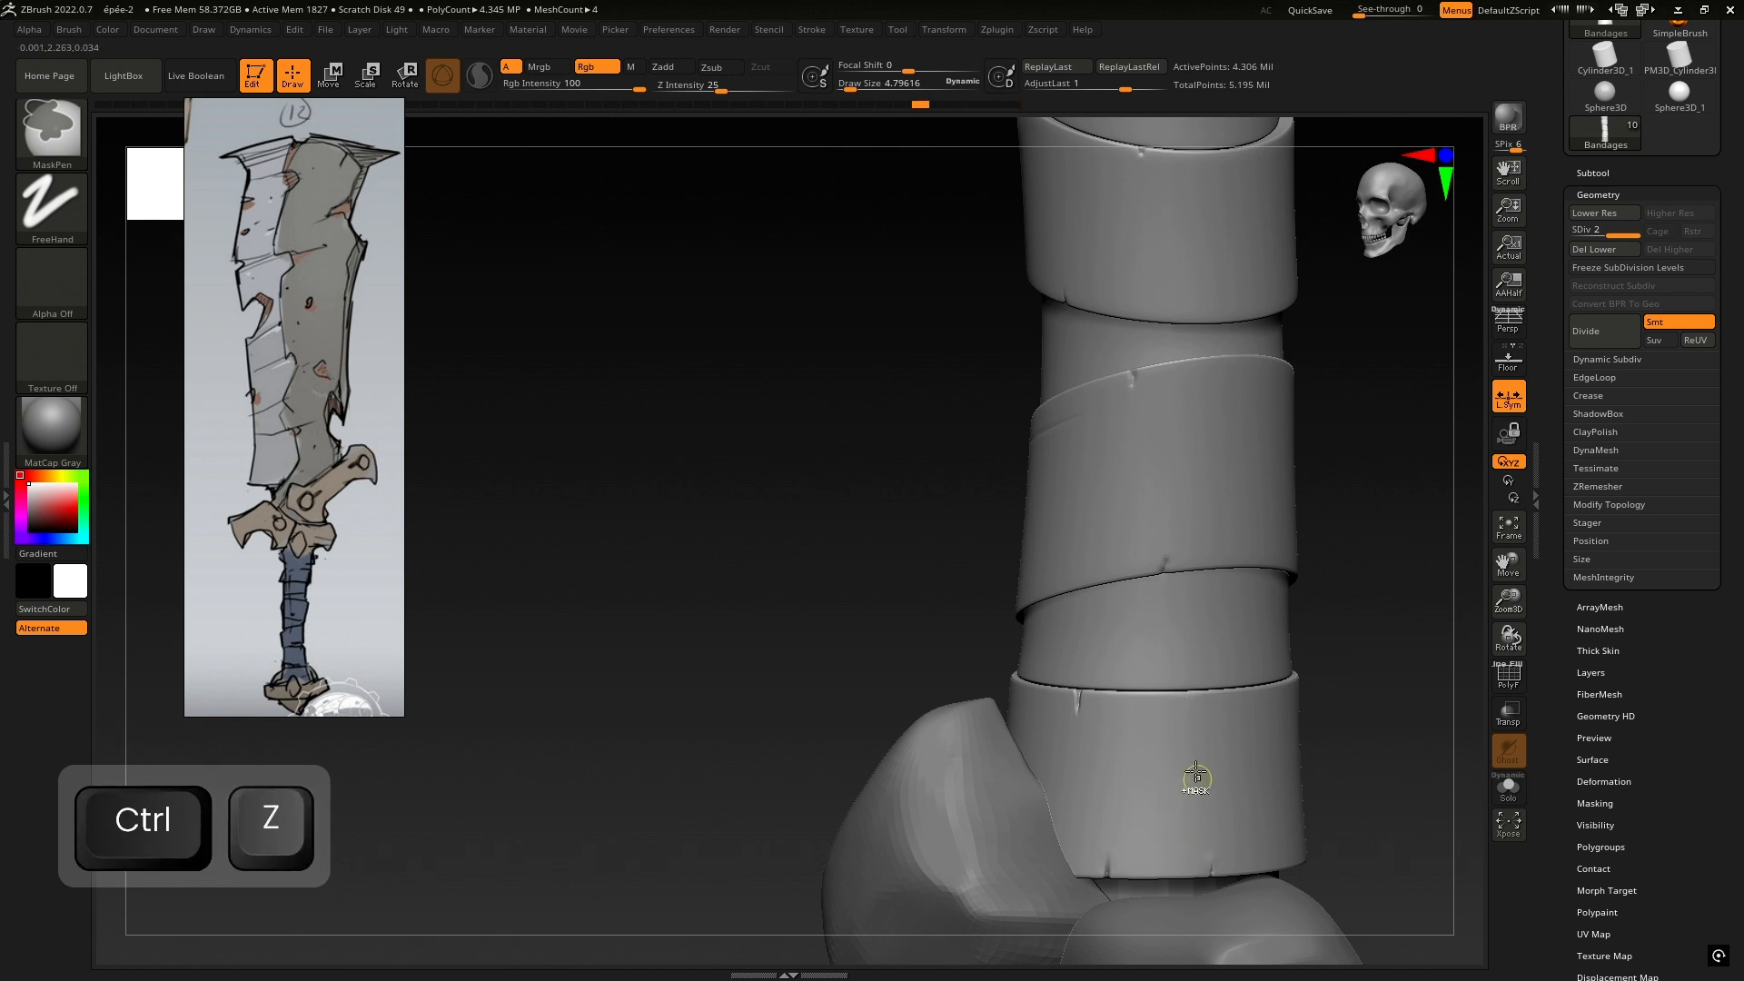
Carve and deepen a short slanted notch in the bottom bandage's upper edge, further around the handle from the first notch
{"action": "mouse_move", "coordinate": [1254, 721]}
{"action": "right_mouse_down"}
{"action": "mouse_move", "coordinate": [1278, 712]}
{"action": "mouse_move", "coordinate": [1266, 693]}
{"action": "mouse_move", "coordinate": [961, 656]}
{"action": "mouse_move", "coordinate": [988, 662]}
{"action": "mouse_move", "coordinate": [997, 623]}
{"action": "mouse_move", "coordinate": [958, 654]}
{"action": "right_mouse_up"}
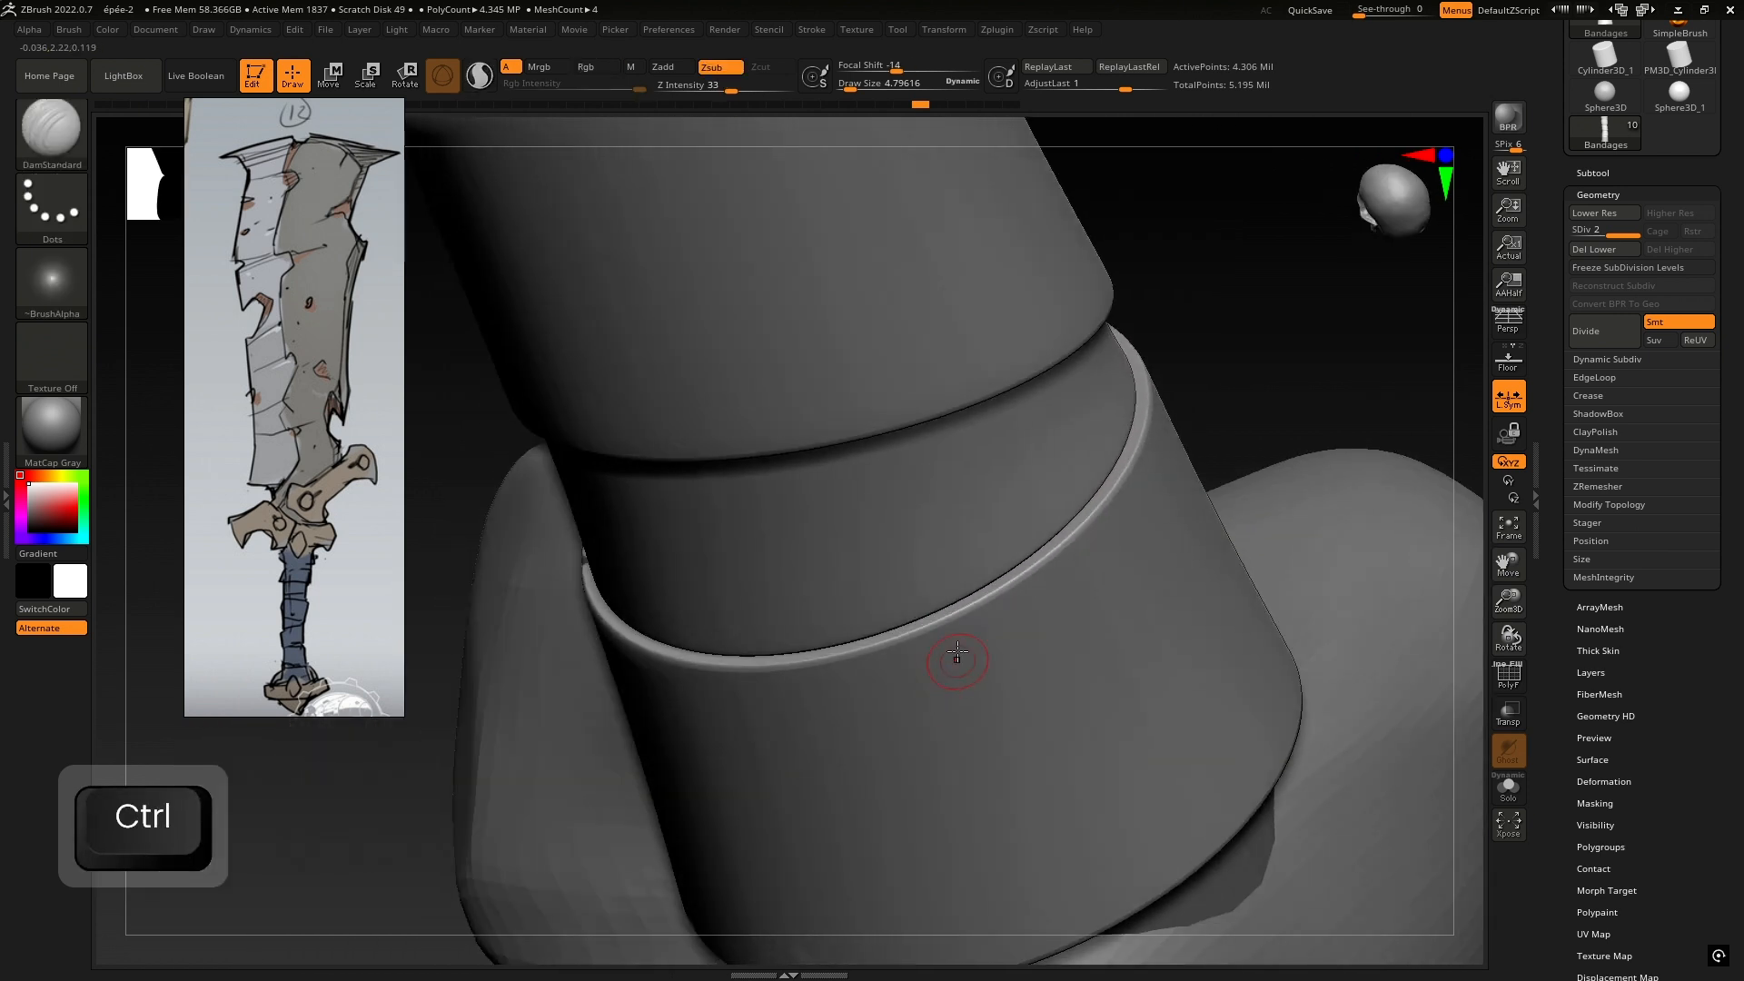
{"action": "key", "text": "shift"}
{"action": "right_click_drag", "start_coordinate": [935, 592], "coordinate": [962, 666], "text": "ctrl"}
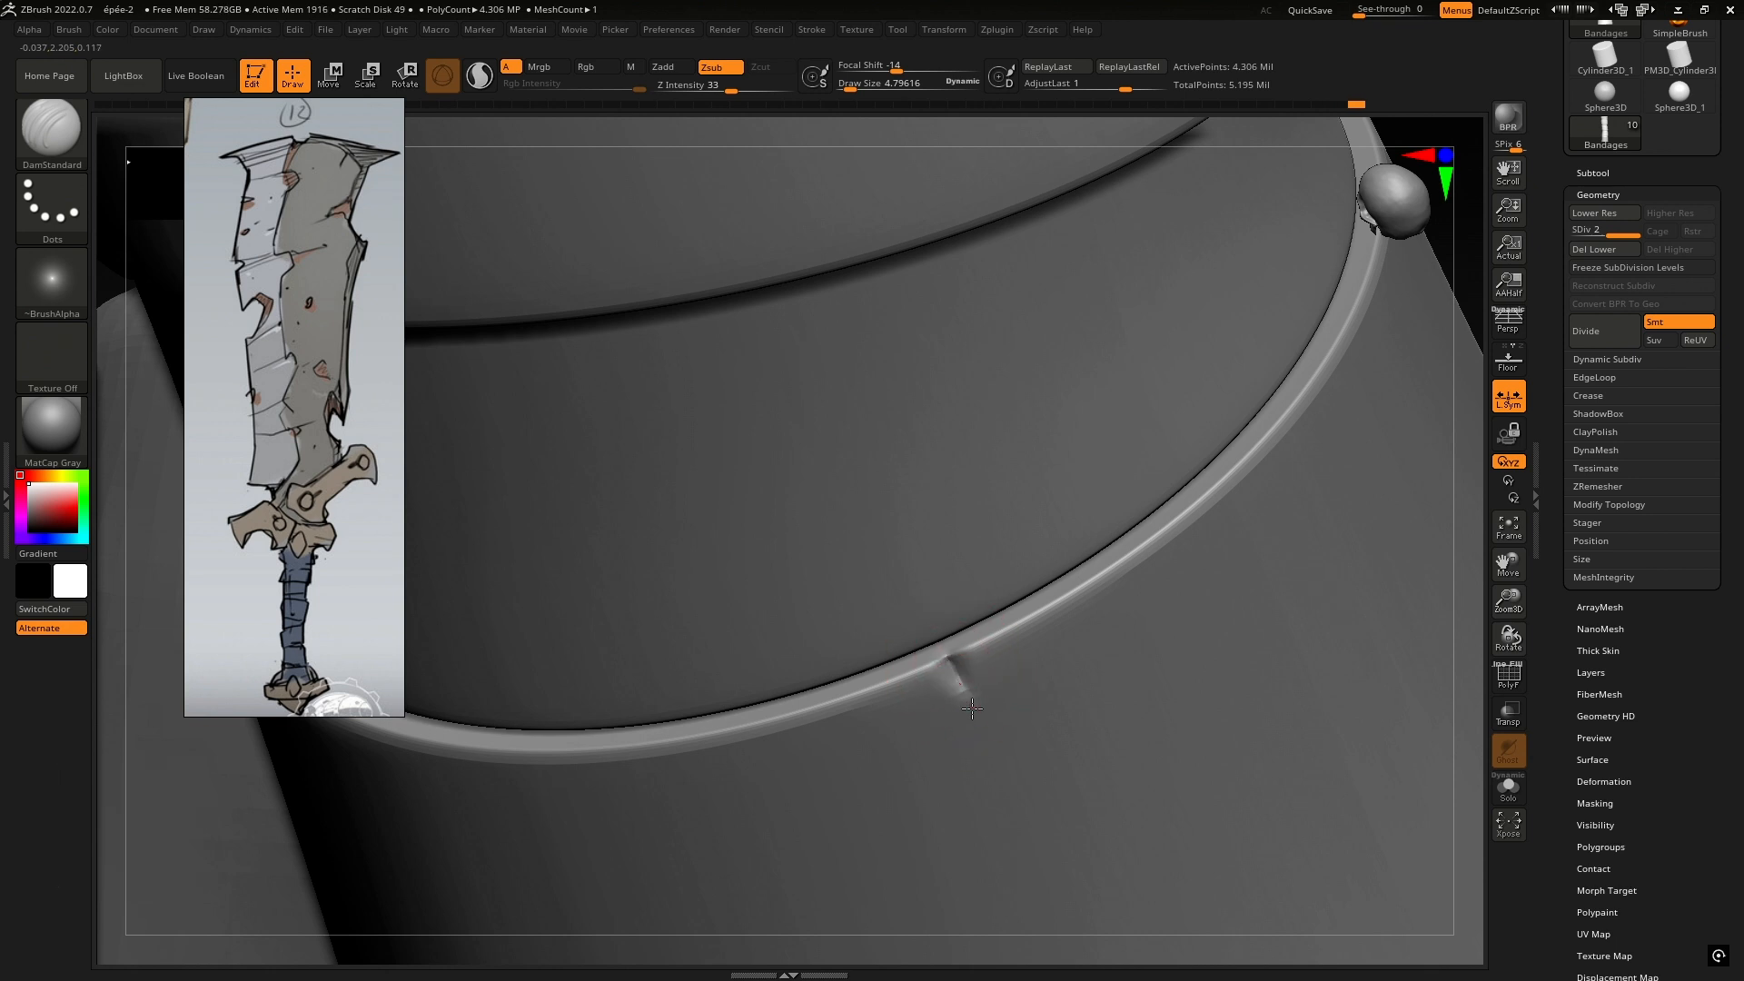
{"action": "left_click_drag", "start_coordinate": [947, 658], "coordinate": [977, 707]}
{"action": "right_click_drag", "start_coordinate": [1001, 680], "coordinate": [614, 619], "text": "ctrl"}
{"action": "right_click_drag", "start_coordinate": [748, 584], "coordinate": [649, 573]}
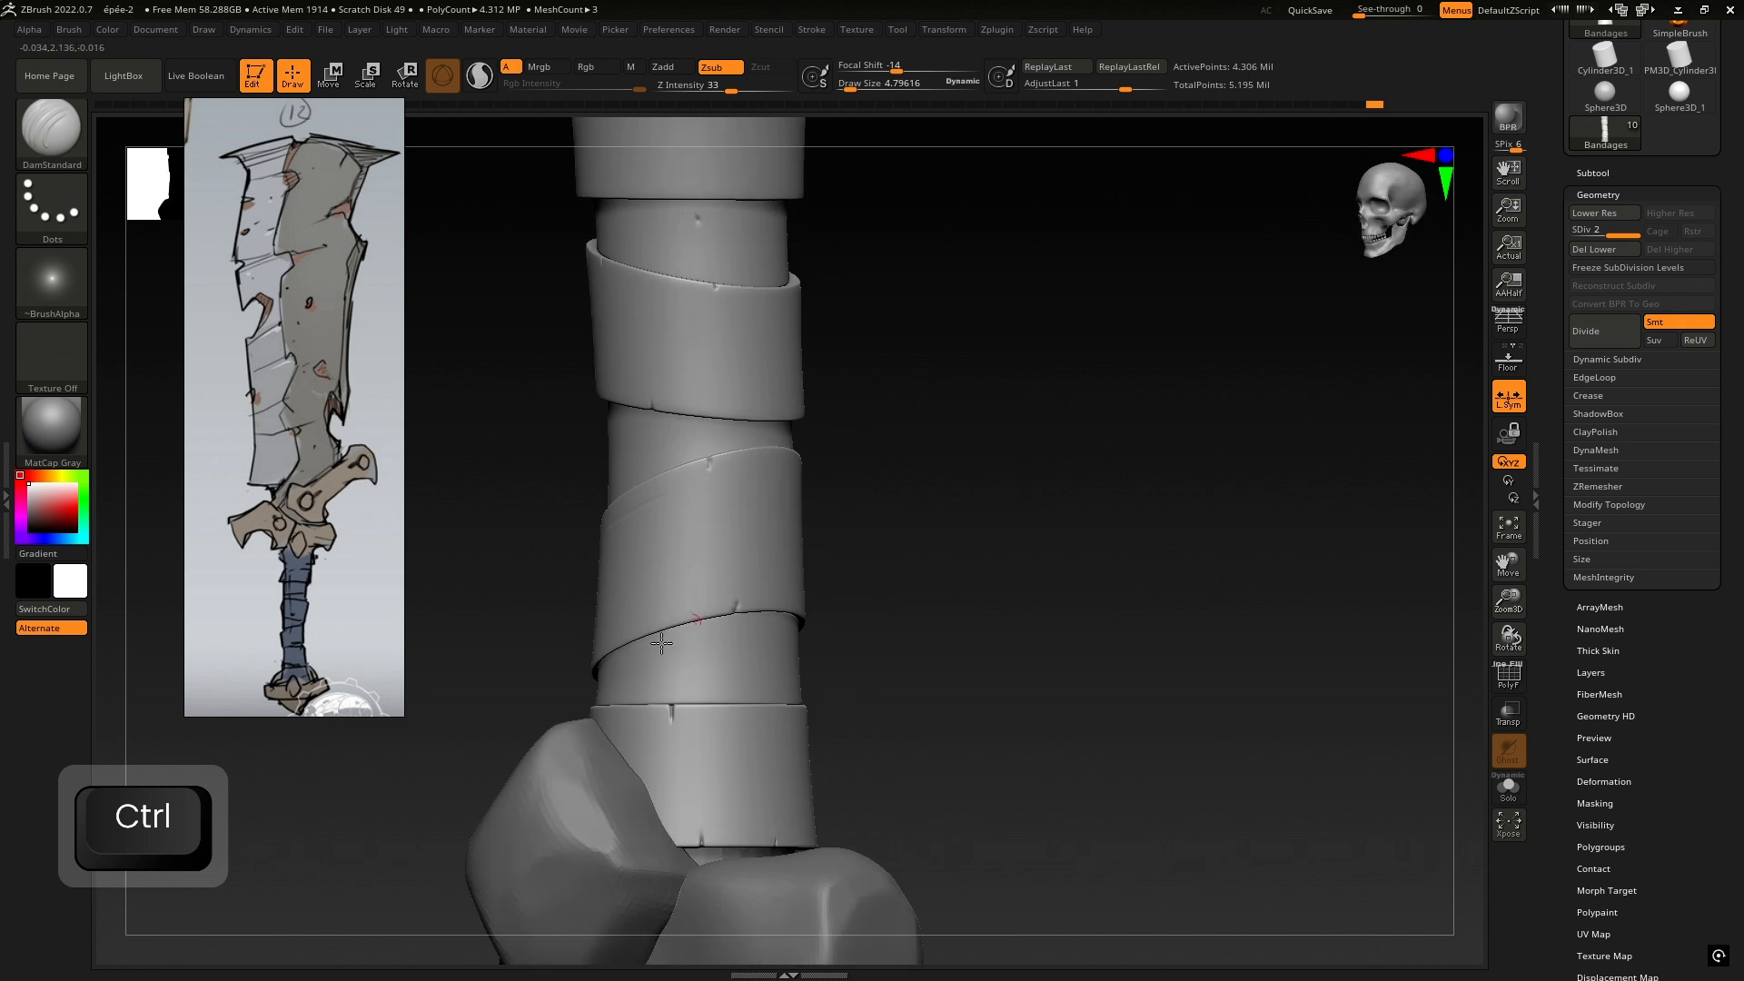
{"action": "right_click_drag", "start_coordinate": [748, 479], "coordinate": [1031, 549], "text": "alt"}
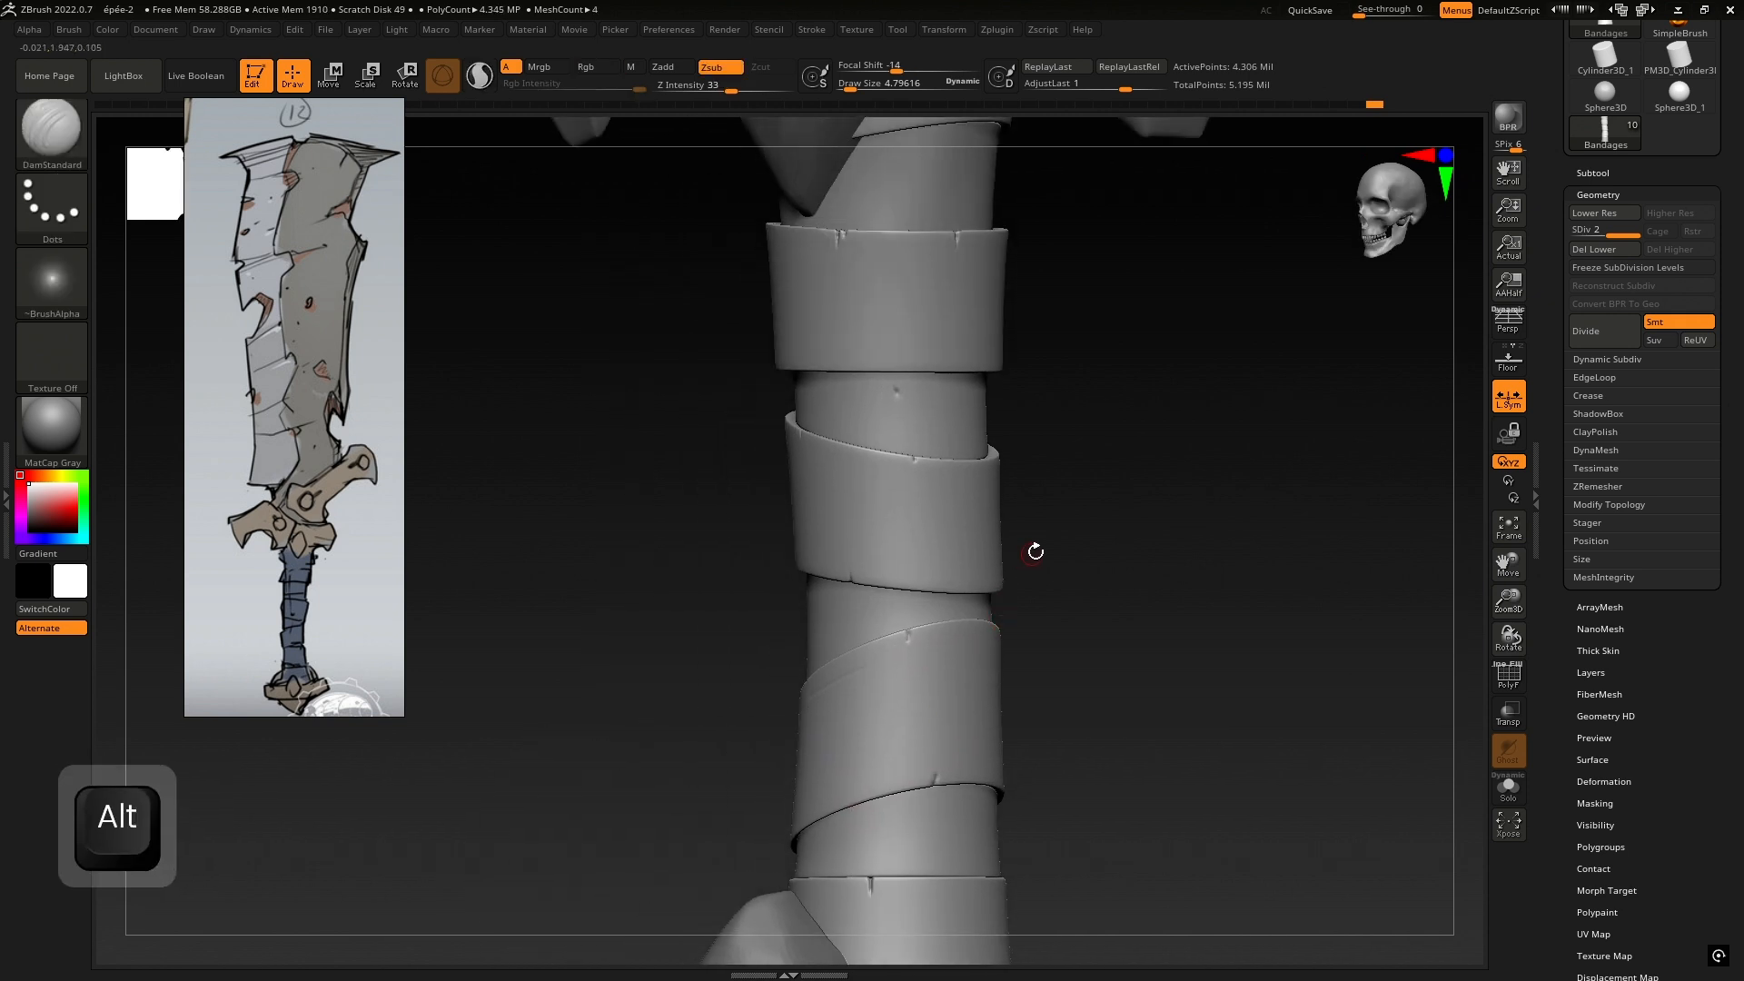
{"action": "right_click_drag", "start_coordinate": [908, 595], "coordinate": [950, 574]}
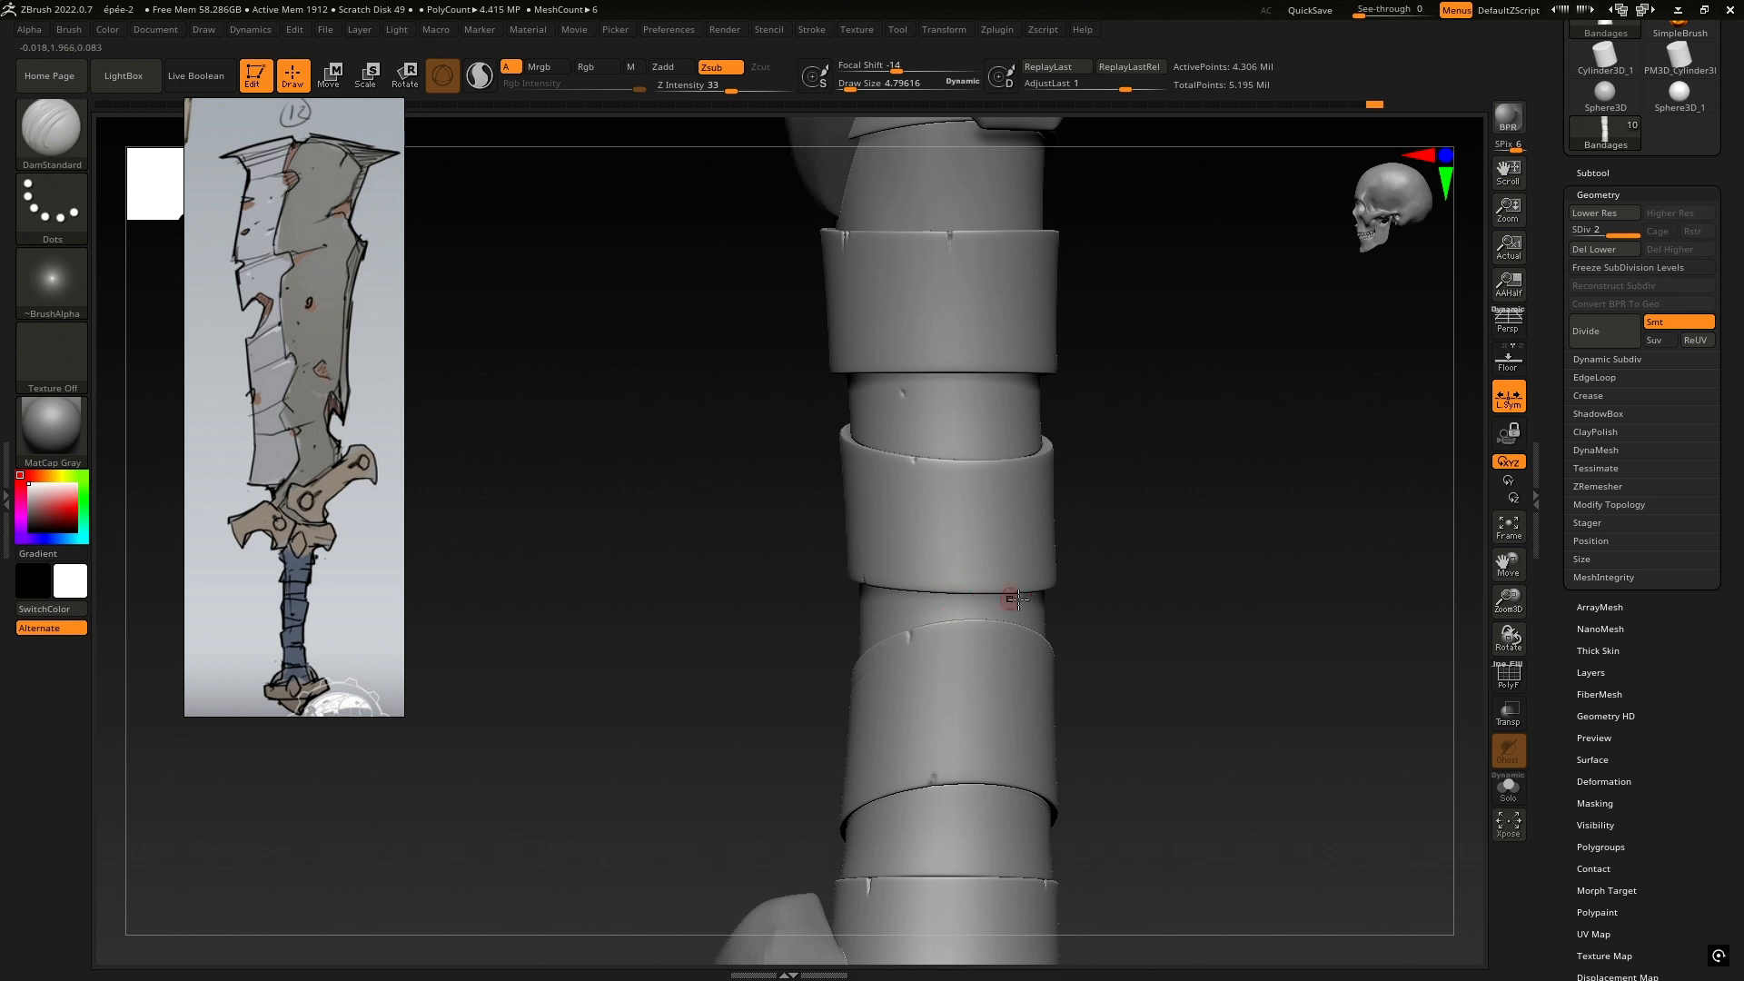
Carve a short vertical notch into the upper edge of a mid-handle bandage, smoothing and deepening it with the DamStandard brush
{"action": "right_click_drag", "start_coordinate": [1049, 499], "coordinate": [1209, 534]}
{"action": "right_click_drag", "start_coordinate": [1112, 494], "coordinate": [1097, 531]}
{"action": "right_click_drag", "start_coordinate": [1096, 532], "coordinate": [1104, 508], "text": "ctrl"}
{"action": "key", "text": "shift"}
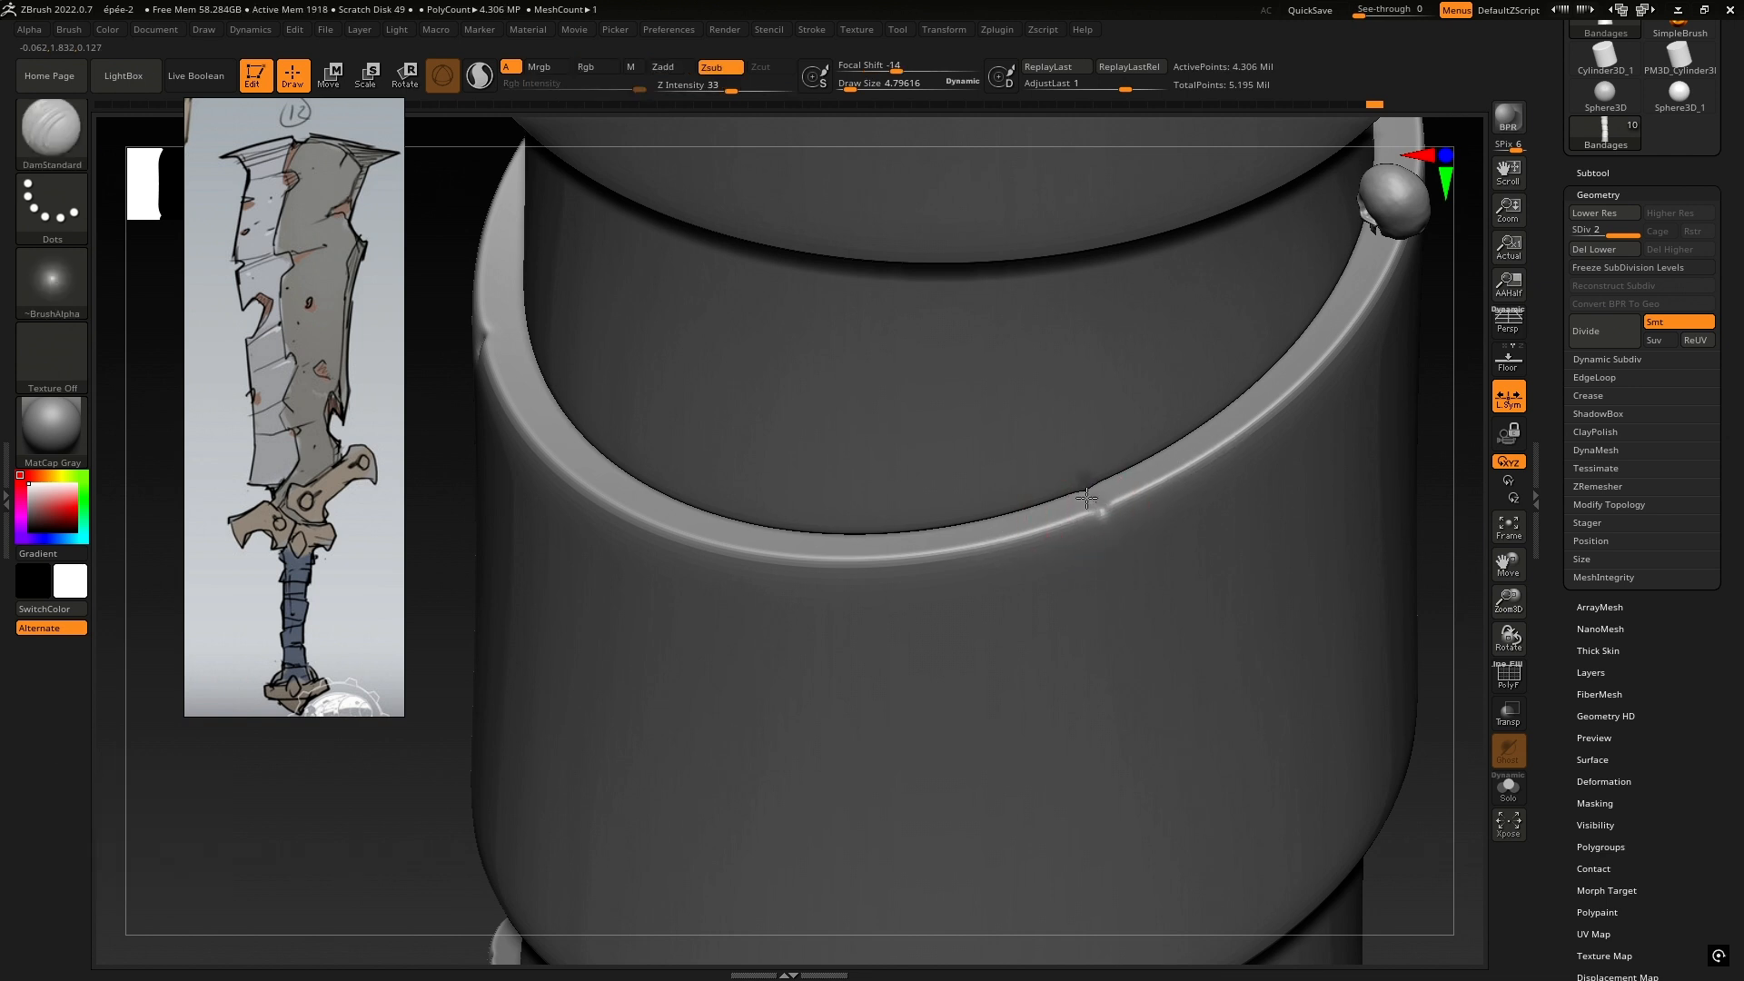
{"action": "right_click_drag", "start_coordinate": [1100, 535], "coordinate": [1119, 530]}
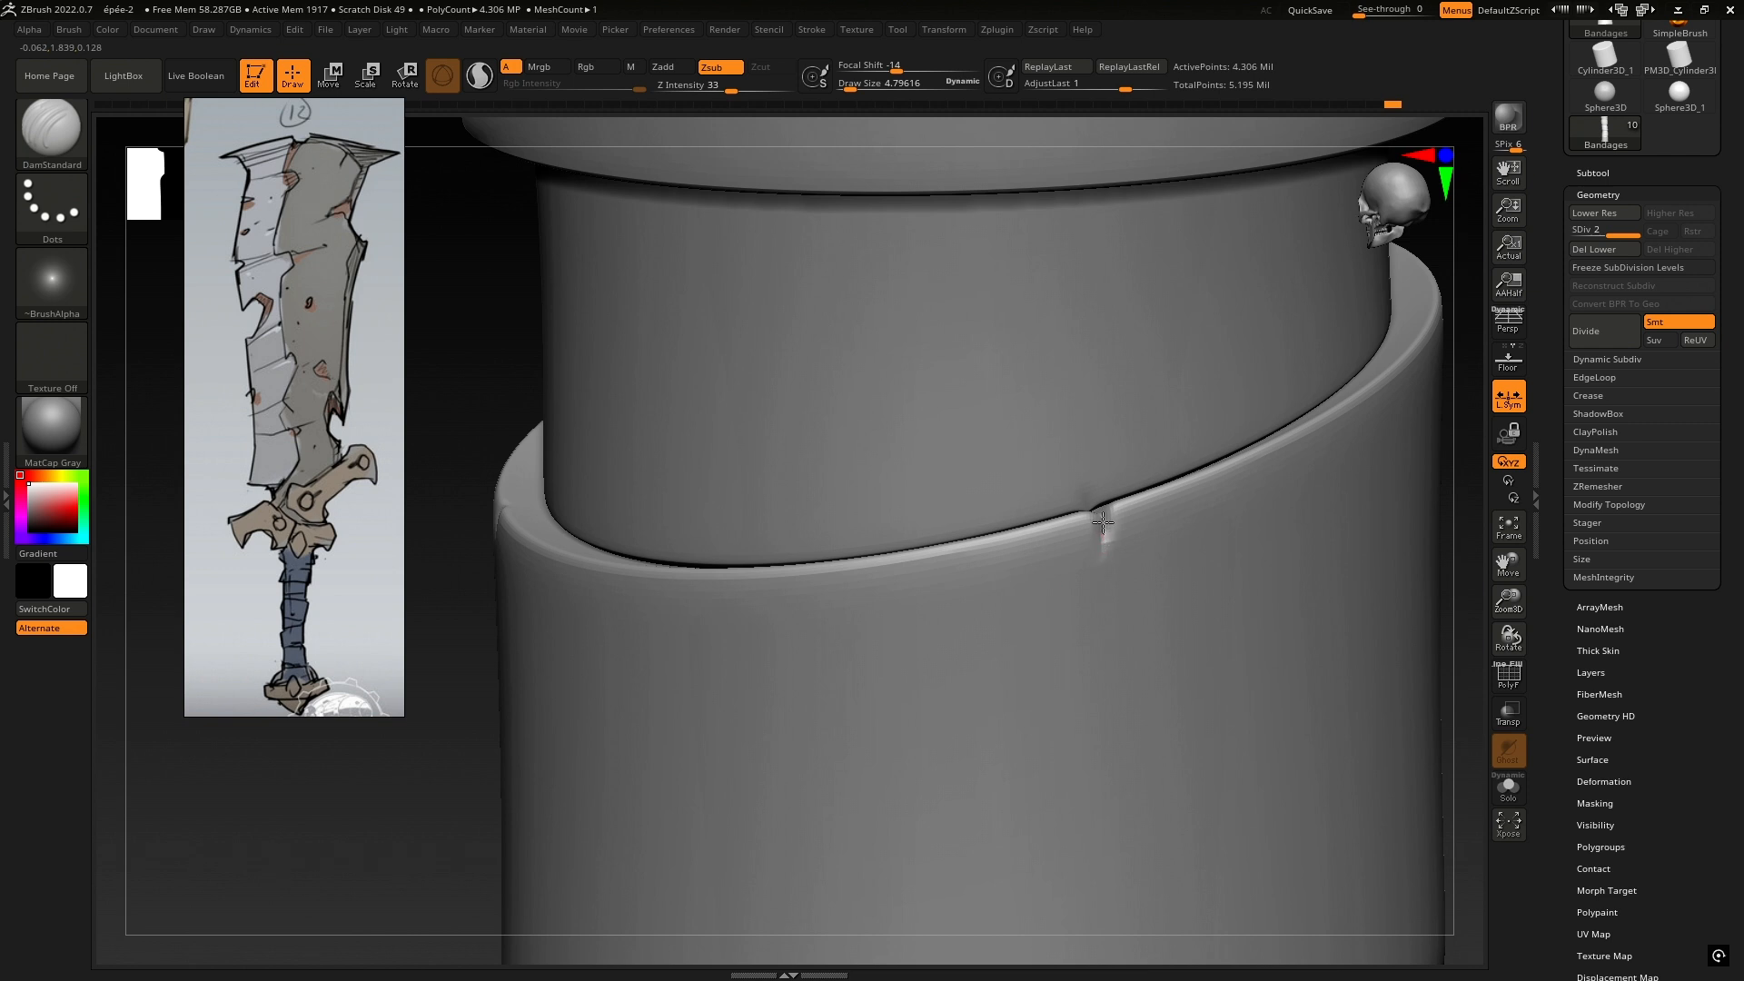
{"action": "left_click_drag", "start_coordinate": [1103, 573], "coordinate": [1105, 585]}
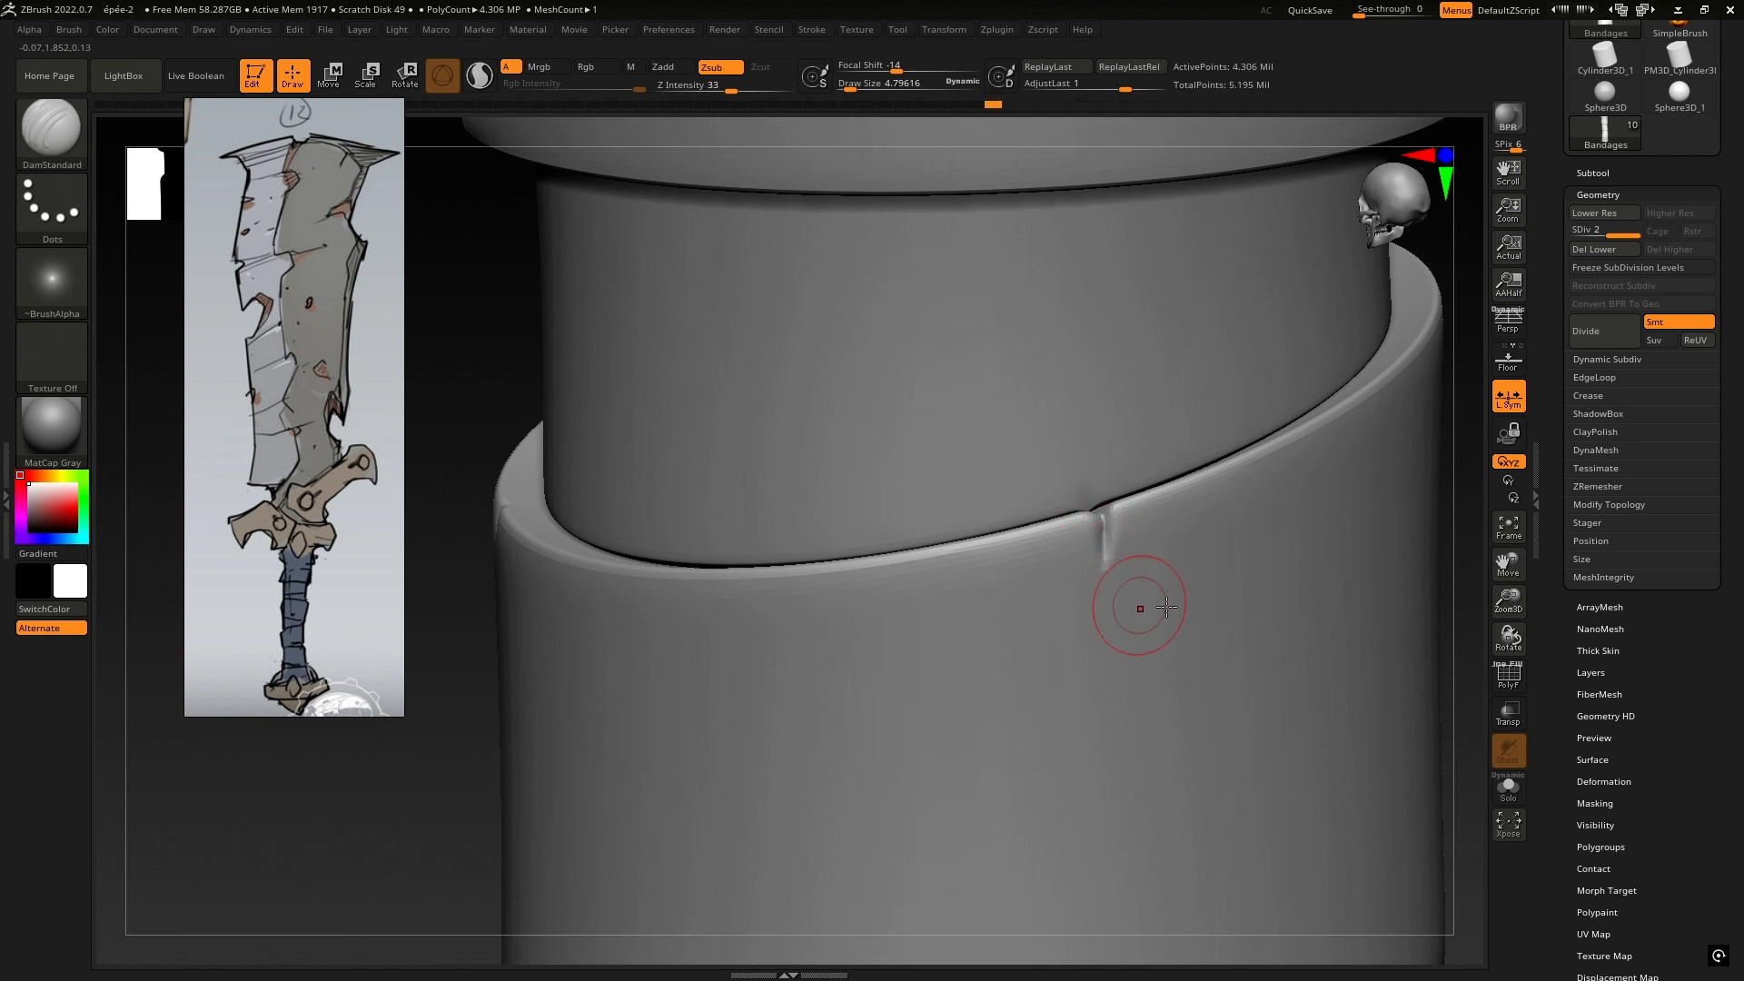
Carve a small notch into the lower edge of the wide bandage below the guard and another in the wrap beneath it
{"action": "mouse_move", "coordinate": [1140, 607]}
{"action": "right_mouse_down", "text": "ctrl"}
{"action": "mouse_move", "coordinate": [891, 523]}
{"action": "mouse_move", "coordinate": [997, 506]}
{"action": "mouse_move", "coordinate": [733, 518]}
{"action": "mouse_move", "coordinate": [1454, 364]}
{"action": "right_mouse_up", "text": "ctrl"}
{"action": "right_click_drag", "start_coordinate": [1086, 502], "coordinate": [661, 475]}
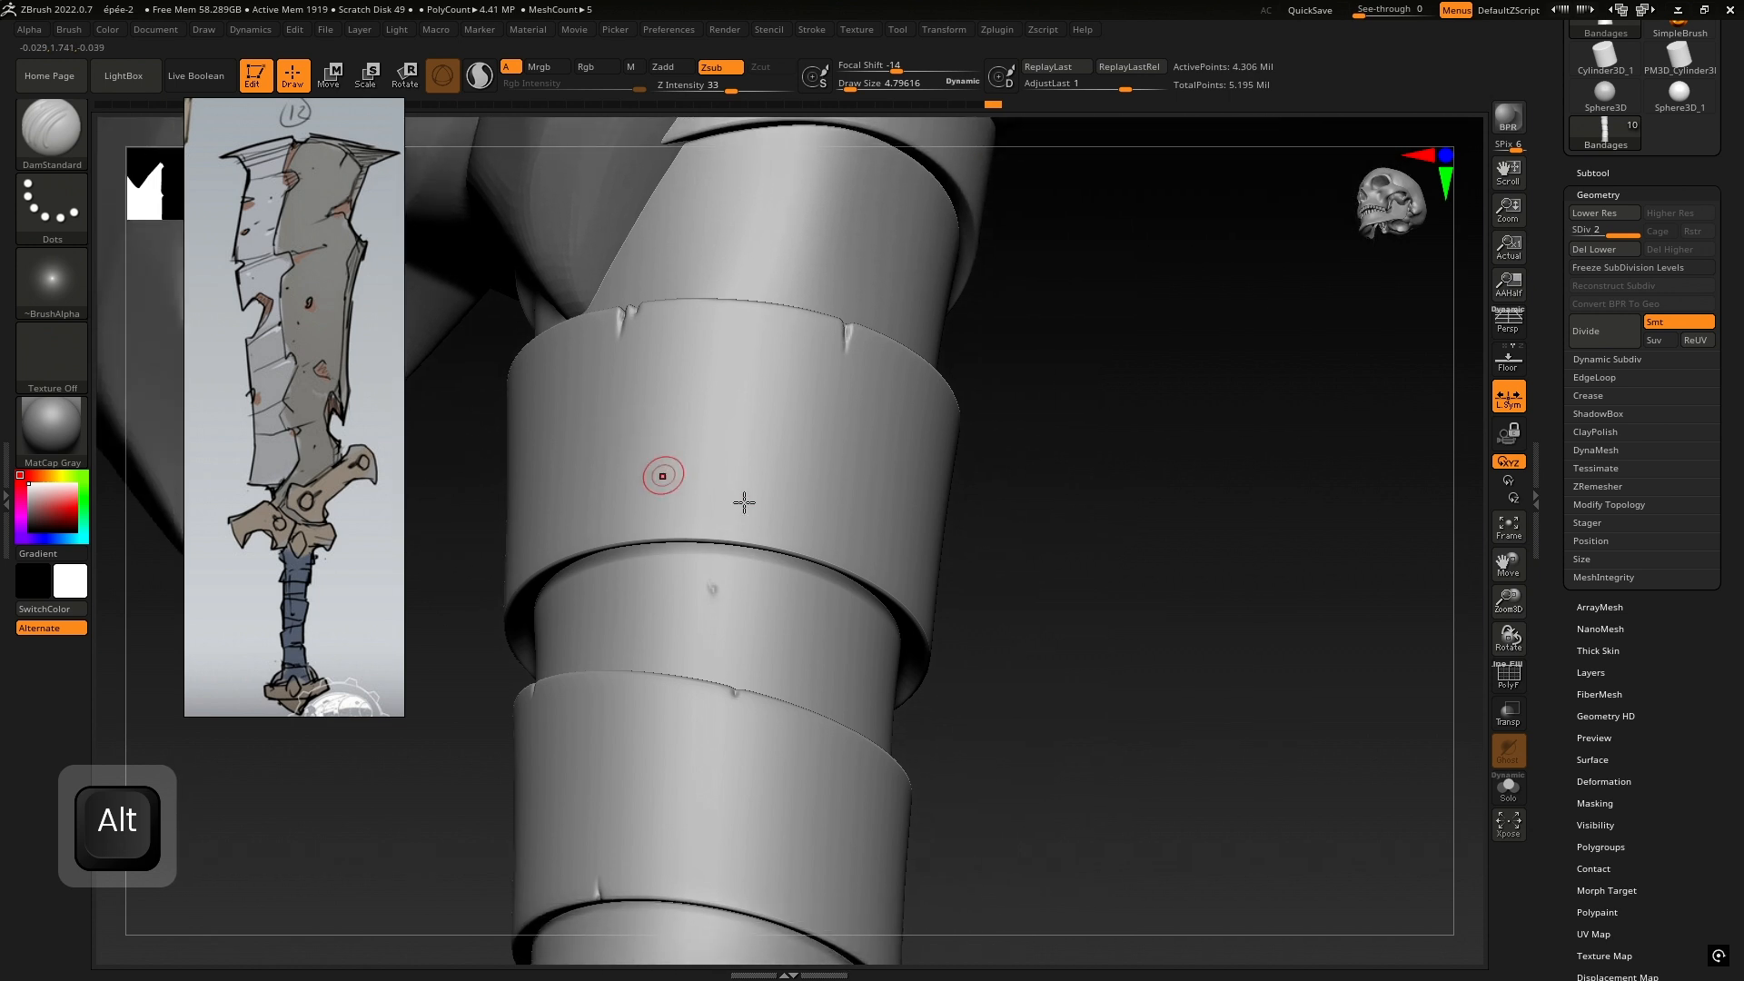
{"action": "right_click_drag", "start_coordinate": [805, 537], "coordinate": [764, 536]}
{"action": "mouse_move", "coordinate": [763, 536]}
{"action": "right_mouse_down", "text": "ctrl"}
{"action": "mouse_move", "coordinate": [901, 519]}
{"action": "mouse_move", "coordinate": [814, 592]}
{"action": "right_mouse_up", "text": "ctrl"}
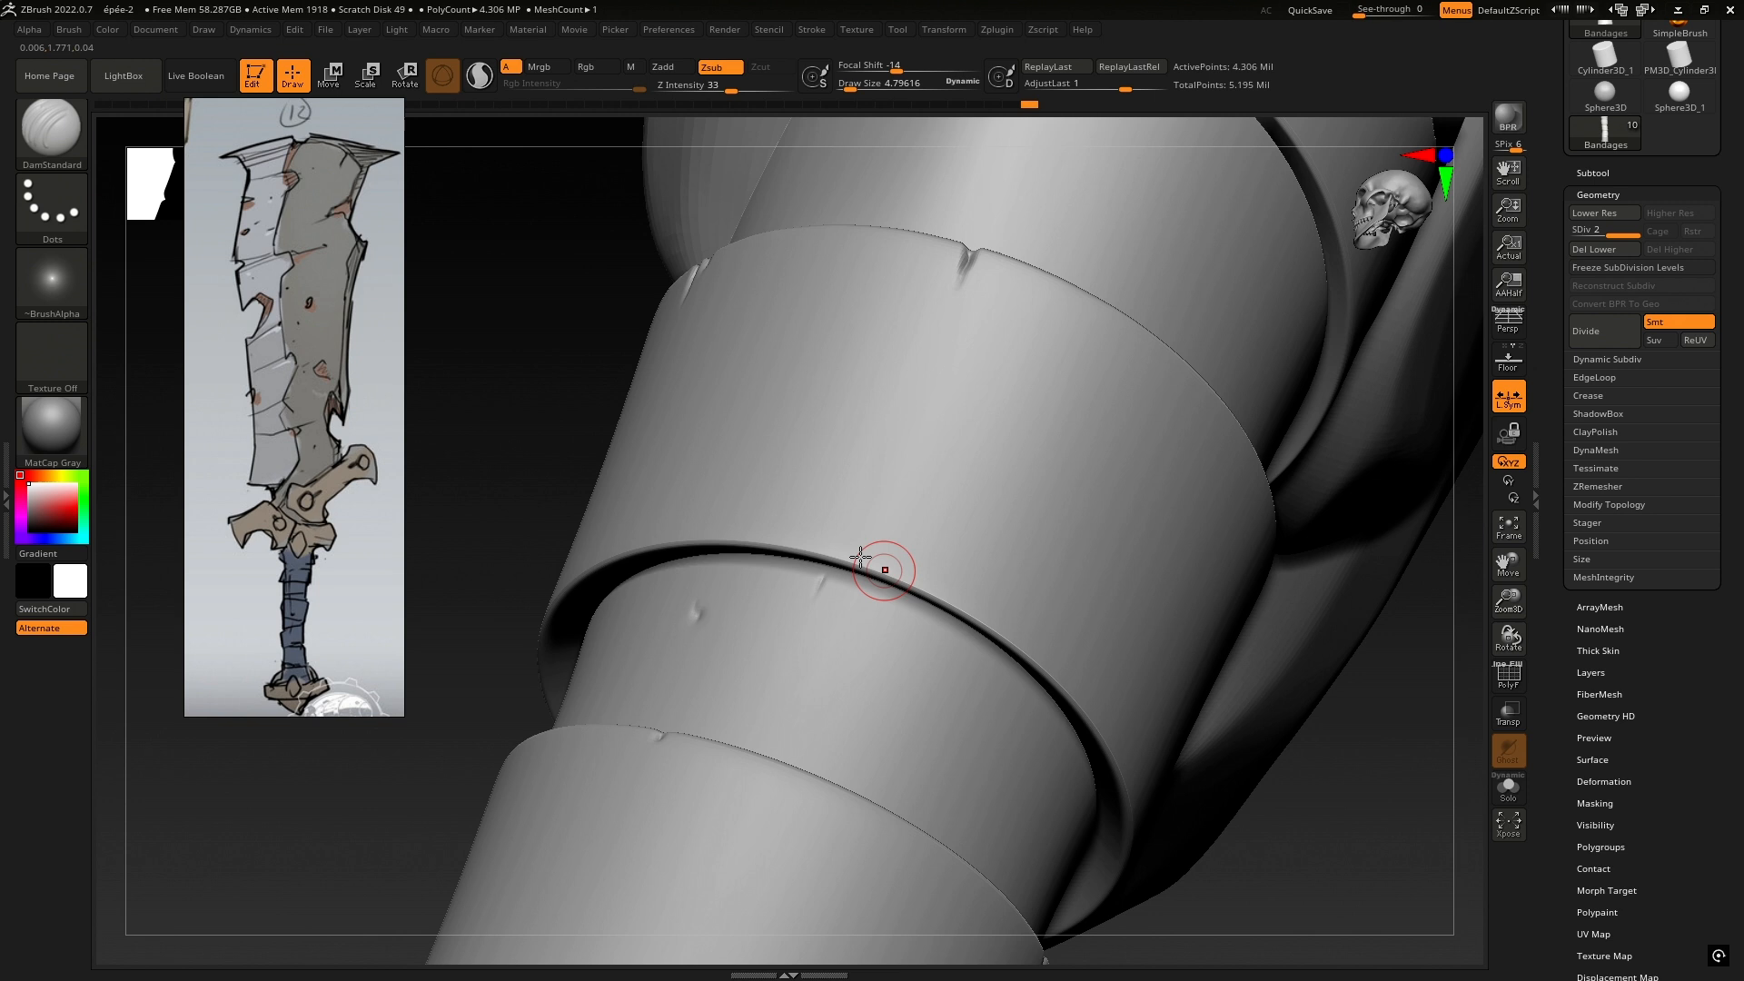
{"action": "key", "text": "shift"}
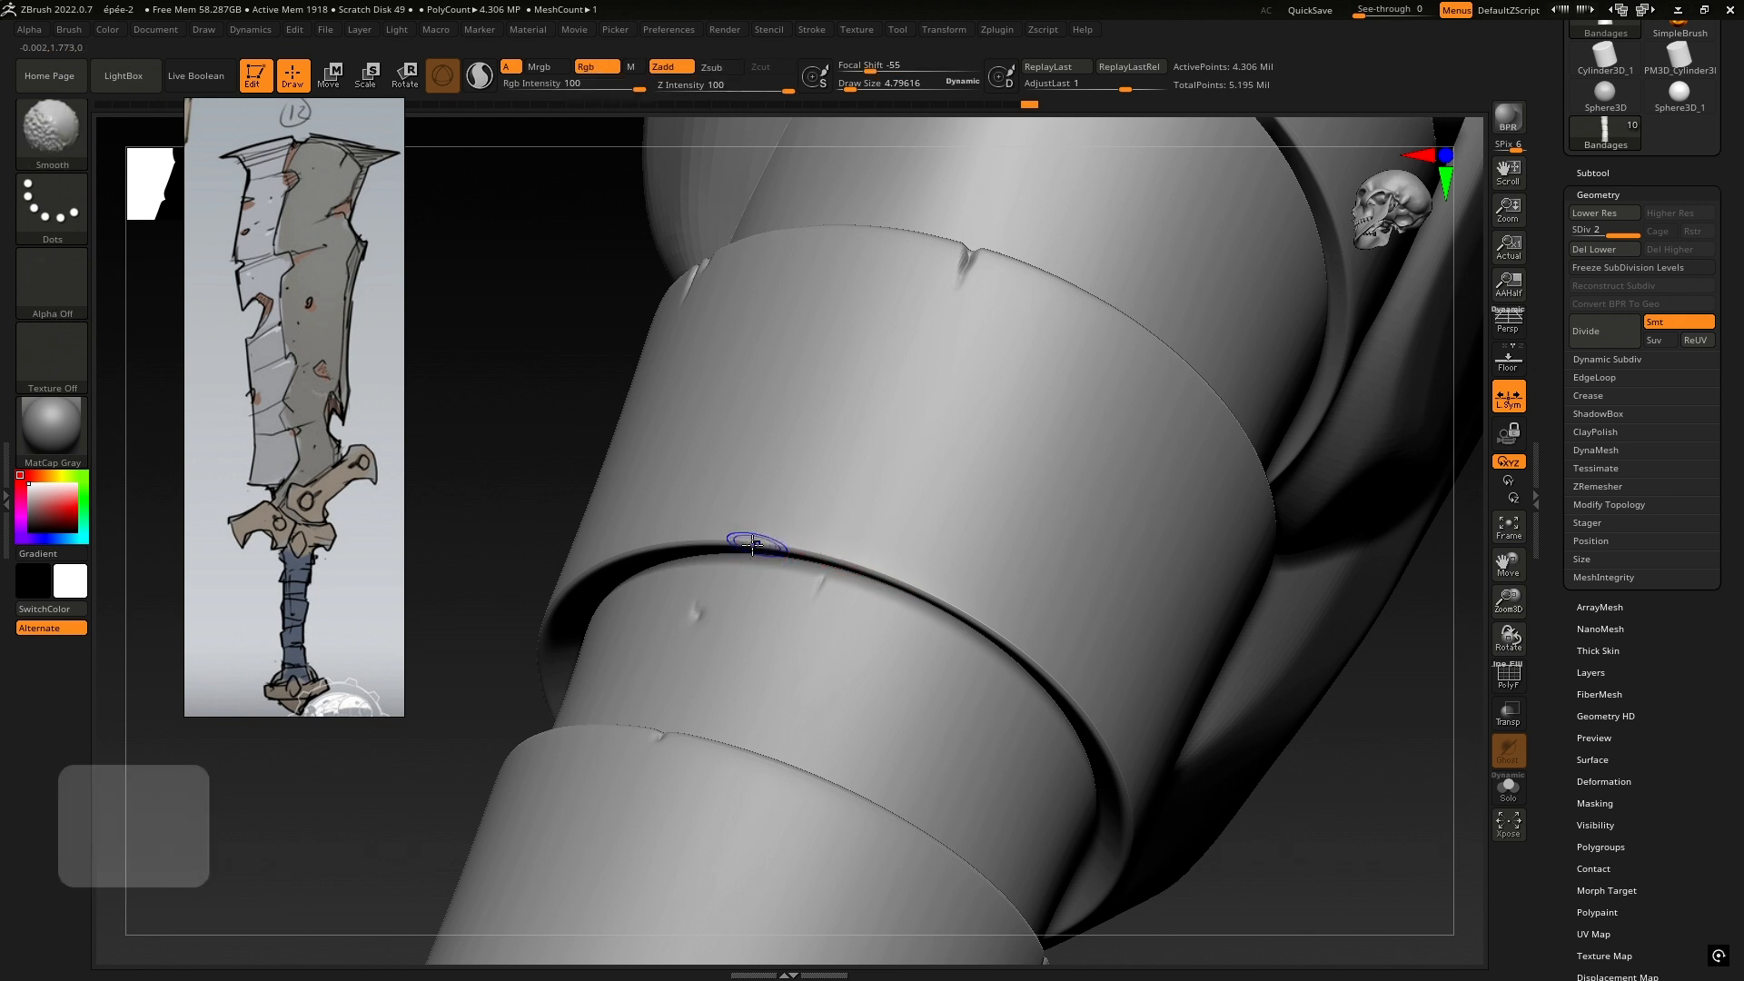
{"action": "left_click_drag", "start_coordinate": [738, 549], "coordinate": [752, 519]}
{"action": "right_click_drag", "start_coordinate": [765, 487], "coordinate": [840, 543]}
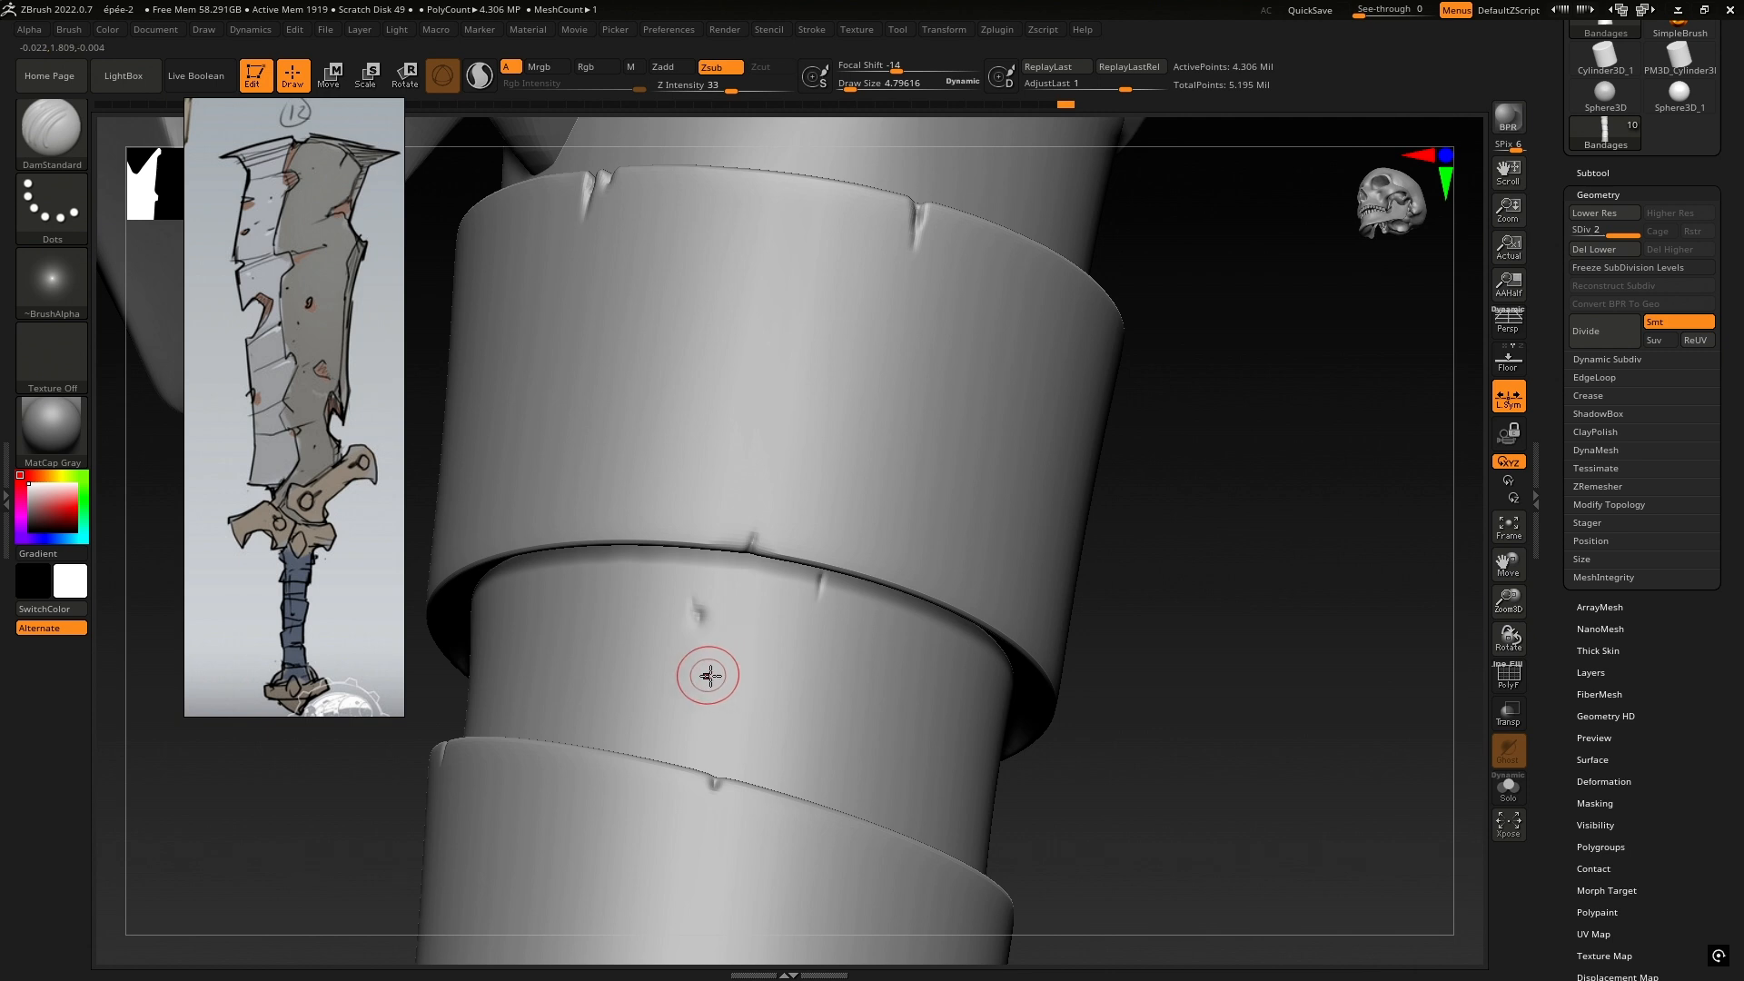
Carve slanted creases along the diagonal bandage on the lower handle and a short vertical notch just above its upper edge
{"action": "key", "text": "ctrl"}
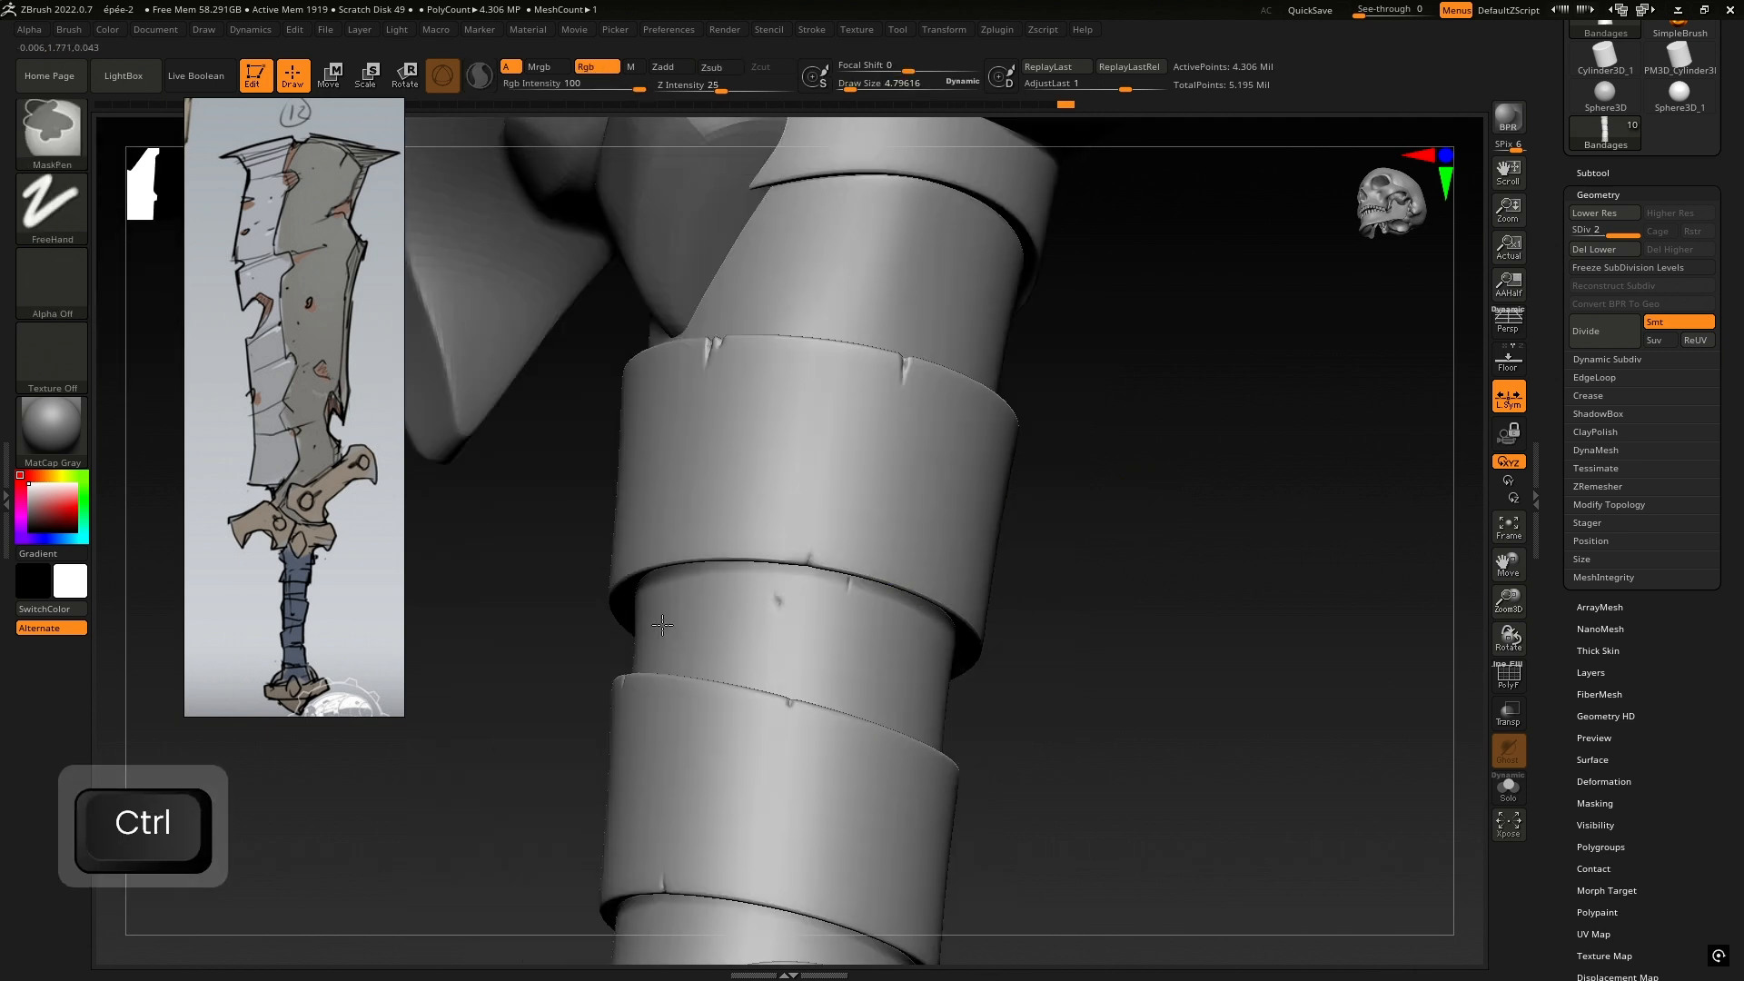
{"action": "mouse_move", "coordinate": [662, 625]}
{"action": "right_mouse_down", "text": "ctrl"}
{"action": "mouse_move", "coordinate": [582, 627]}
{"action": "mouse_move", "coordinate": [639, 631]}
{"action": "right_mouse_up", "text": "ctrl"}
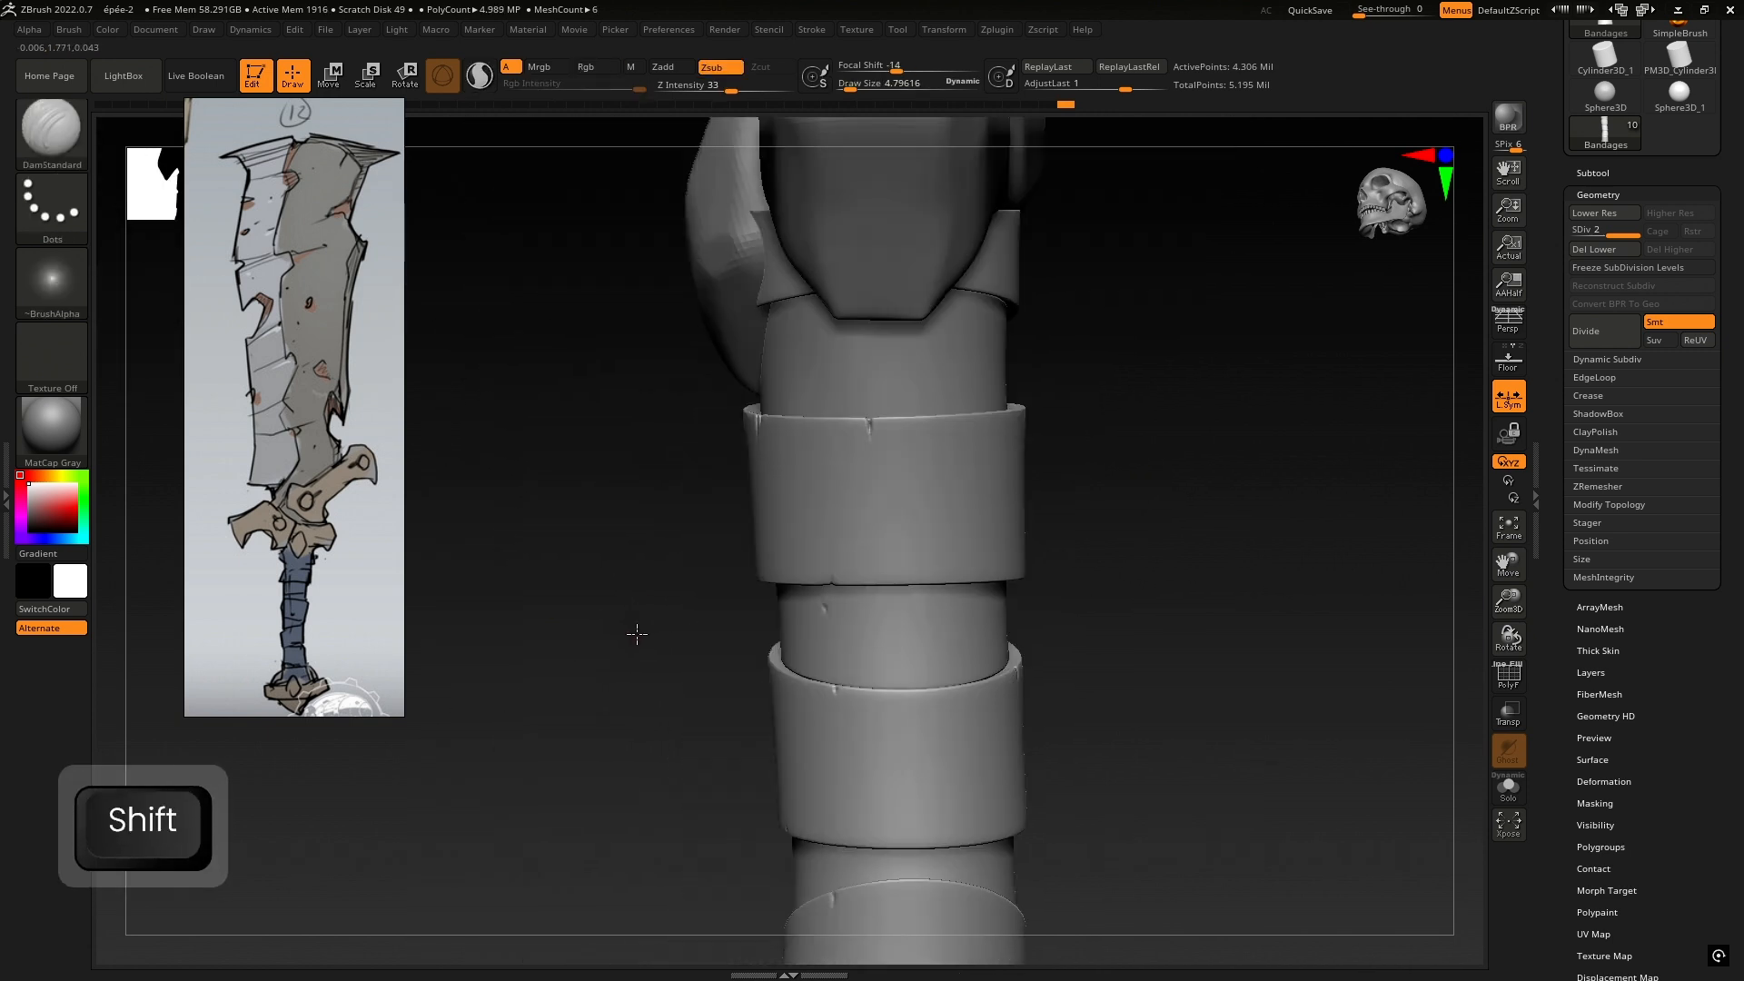
{"action": "right_click_drag", "start_coordinate": [966, 603], "coordinate": [879, 651], "text": "ctrl"}
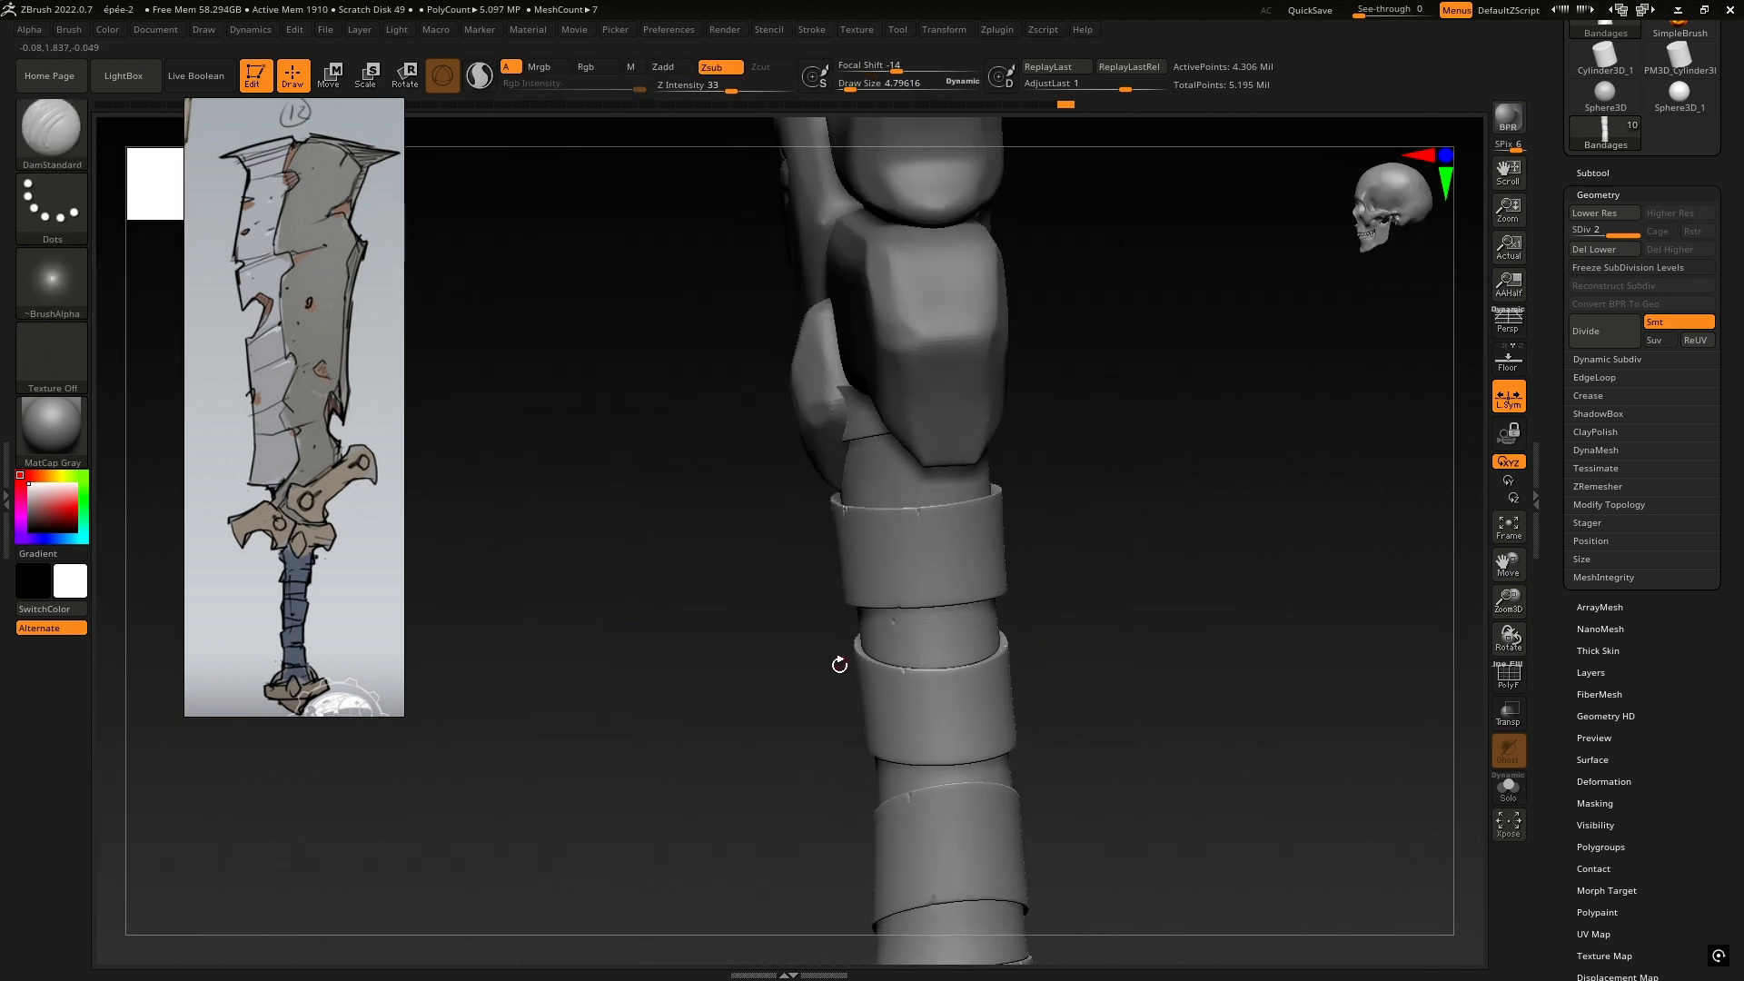
{"action": "right_click_drag", "start_coordinate": [840, 665], "coordinate": [985, 596], "text": "ctrl"}
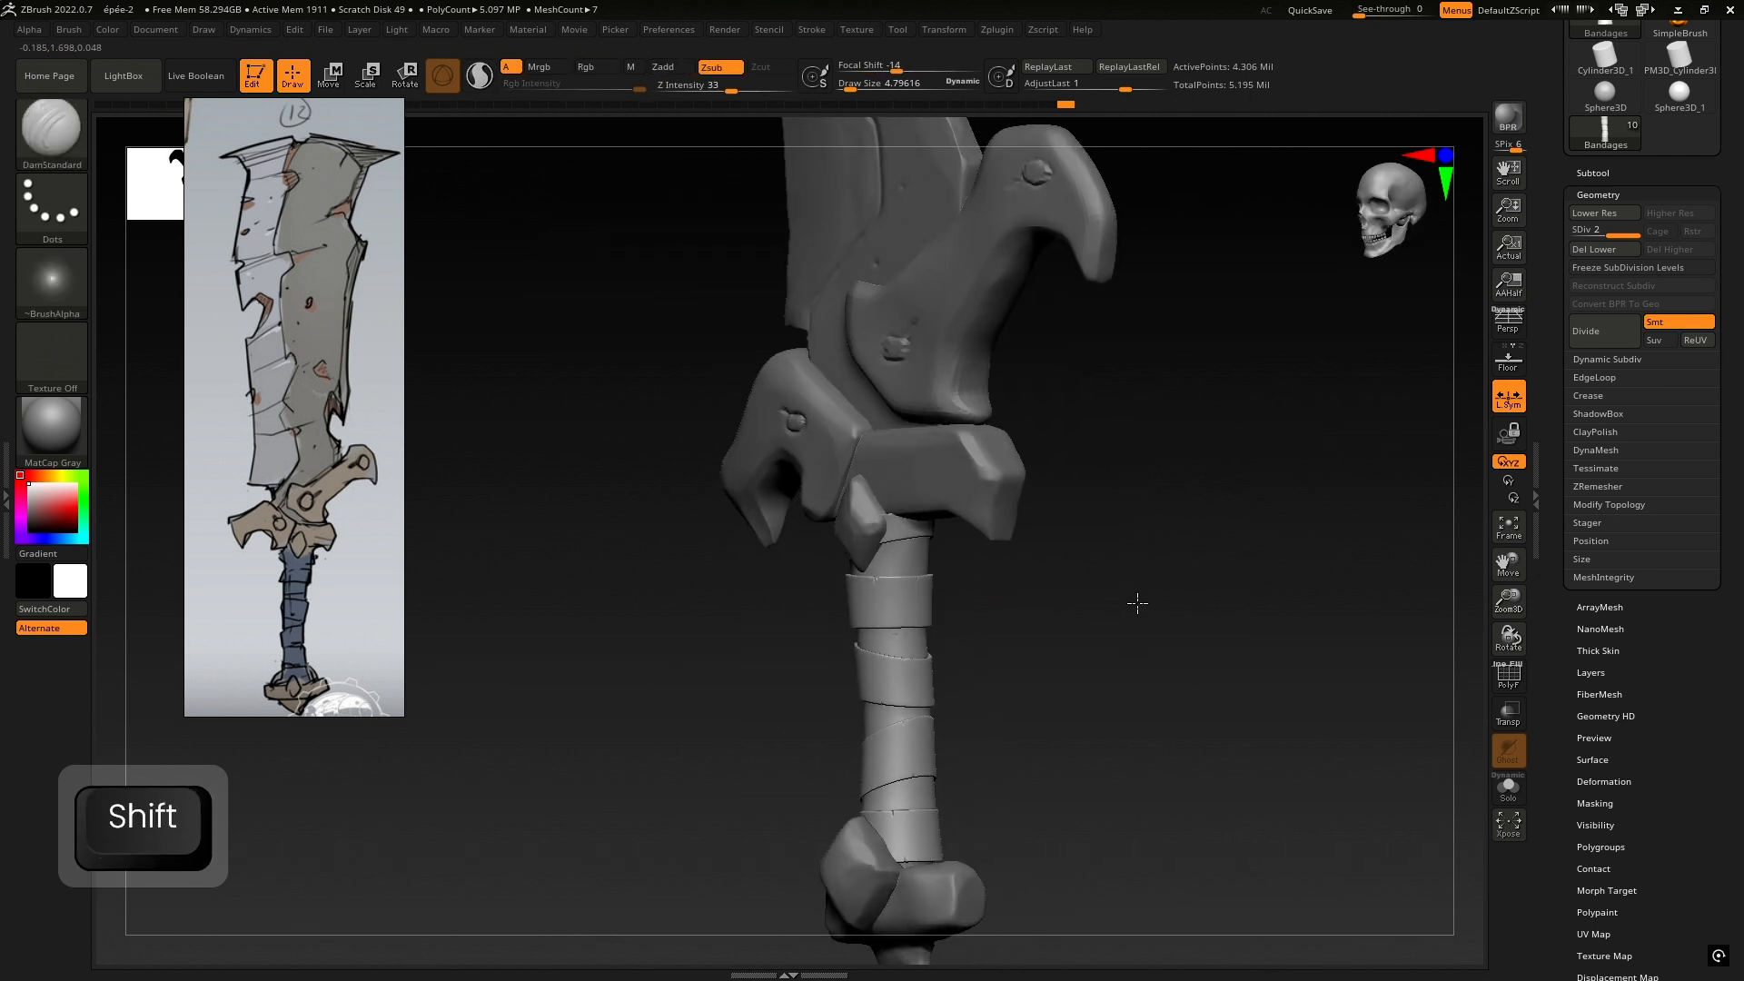
{"action": "right_click_drag", "start_coordinate": [1137, 603], "coordinate": [1101, 683], "text": "shift"}
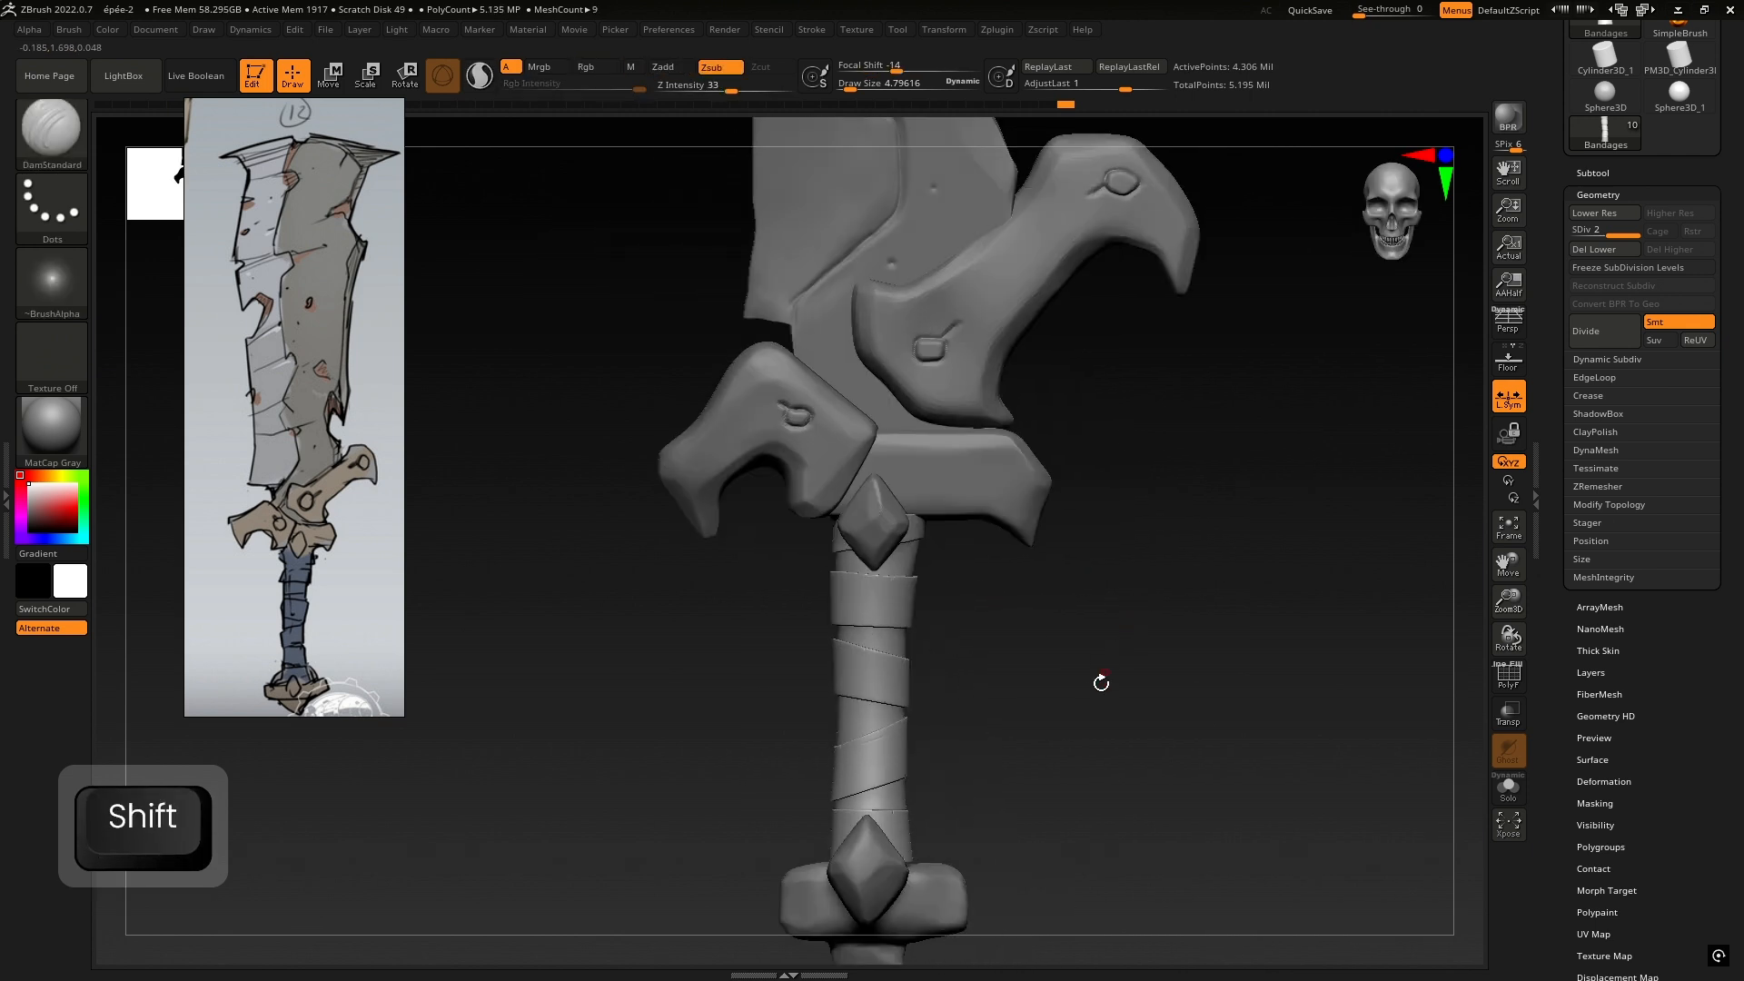
{"action": "right_click_drag", "start_coordinate": [973, 728], "coordinate": [1139, 627], "text": "ctrl"}
{"action": "mouse_move", "coordinate": [1140, 627]}
{"action": "right_mouse_down", "text": "alt"}
{"action": "mouse_move", "coordinate": [1179, 624]}
{"action": "mouse_move", "coordinate": [1202, 509]}
{"action": "mouse_move", "coordinate": [1136, 604]}
{"action": "mouse_move", "coordinate": [1096, 606]}
{"action": "mouse_move", "coordinate": [1169, 596]}
{"action": "mouse_move", "coordinate": [1191, 581]}
{"action": "mouse_move", "coordinate": [1187, 551]}
{"action": "mouse_move", "coordinate": [1106, 662]}
{"action": "mouse_move", "coordinate": [920, 757]}
{"action": "right_mouse_up", "text": "alt"}
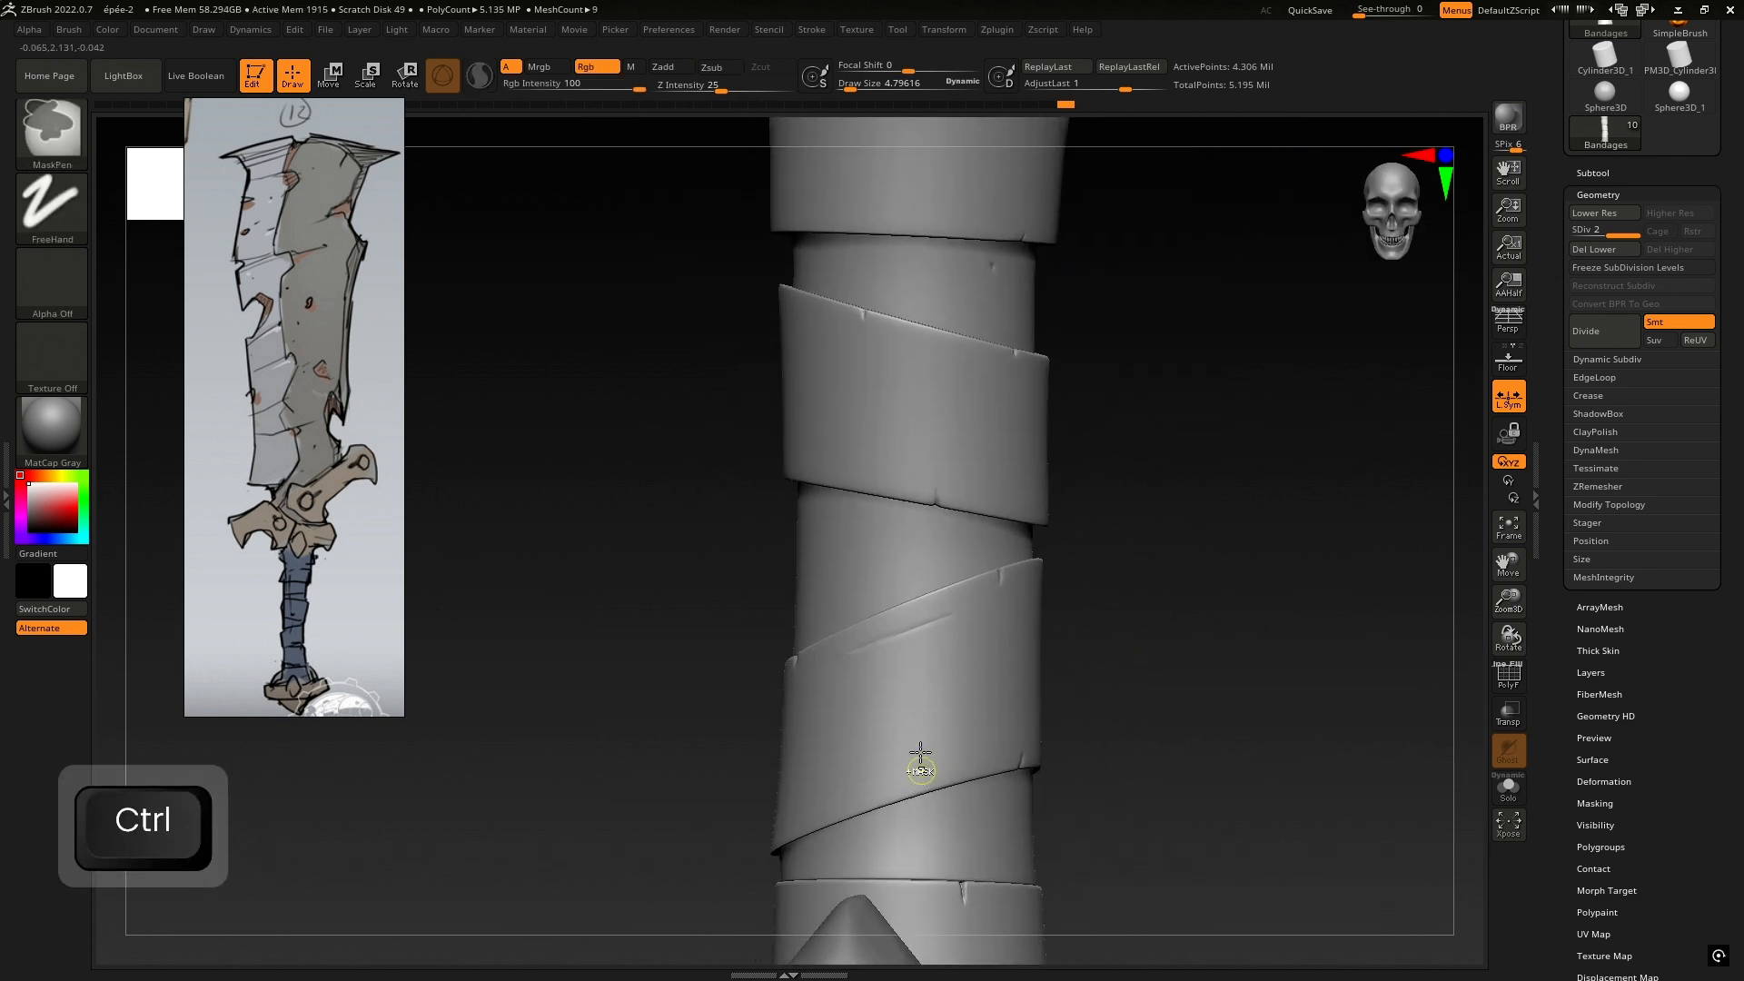
{"action": "mouse_move", "coordinate": [872, 564]}
{"action": "right_mouse_down", "text": "ctrl"}
{"action": "mouse_move", "coordinate": [1059, 479]}
{"action": "mouse_move", "coordinate": [860, 635]}
{"action": "right_mouse_up", "text": "ctrl"}
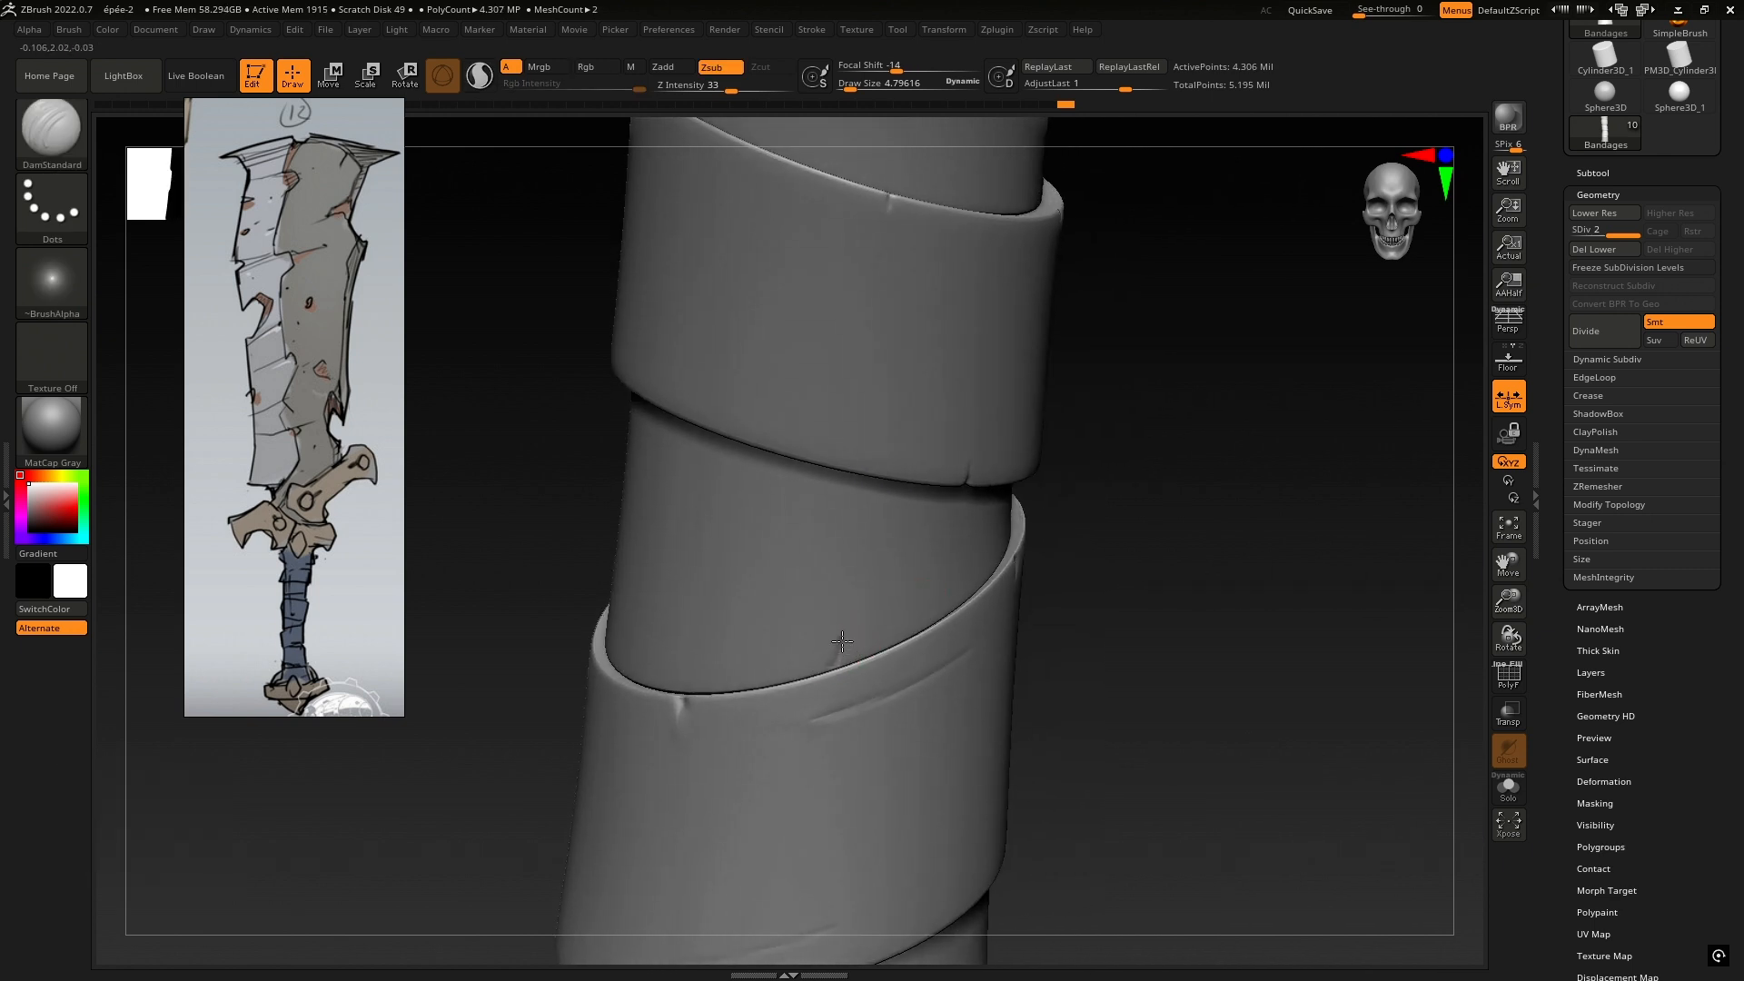
{"action": "mouse_move", "coordinate": [839, 668]}
{"action": "right_mouse_down"}
{"action": "mouse_move", "coordinate": [990, 542]}
{"action": "mouse_move", "coordinate": [930, 541]}
{"action": "mouse_move", "coordinate": [1045, 552]}
{"action": "right_mouse_up"}
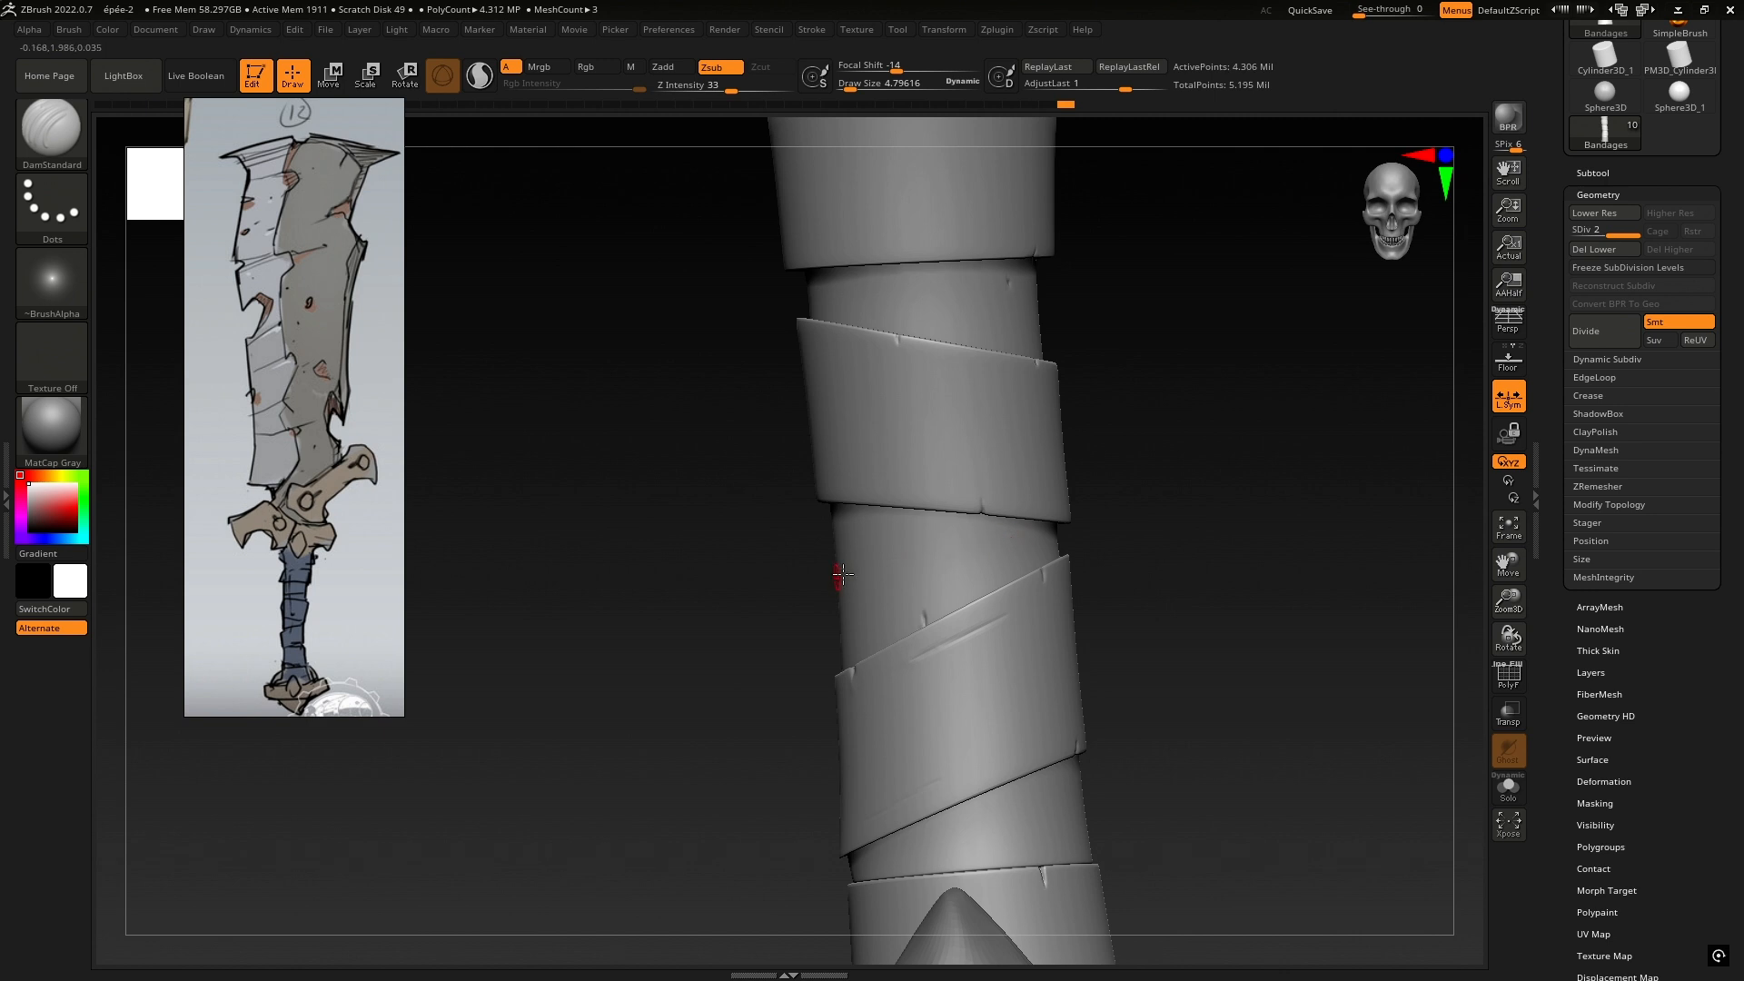
Carve thin horizontal creases around the recessed wrap above the diagonal bandage
{"action": "right_click_drag", "start_coordinate": [813, 613], "coordinate": [869, 614]}
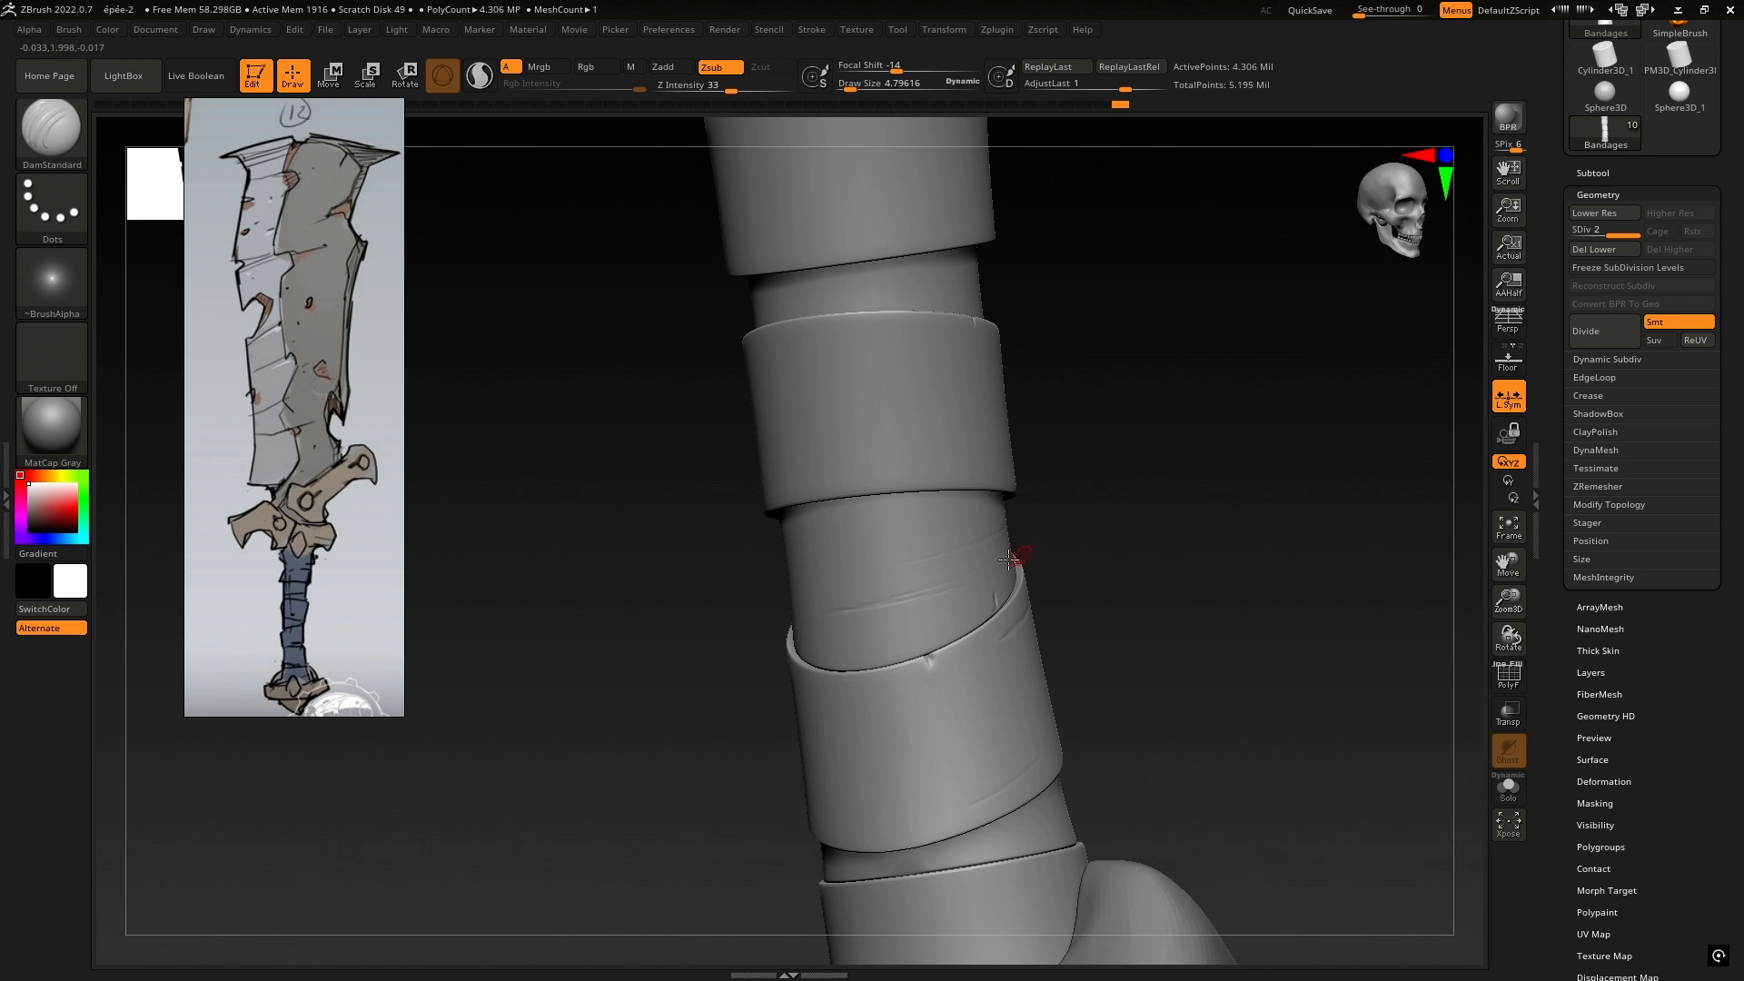
{"action": "right_click_drag", "start_coordinate": [1009, 559], "coordinate": [890, 624]}
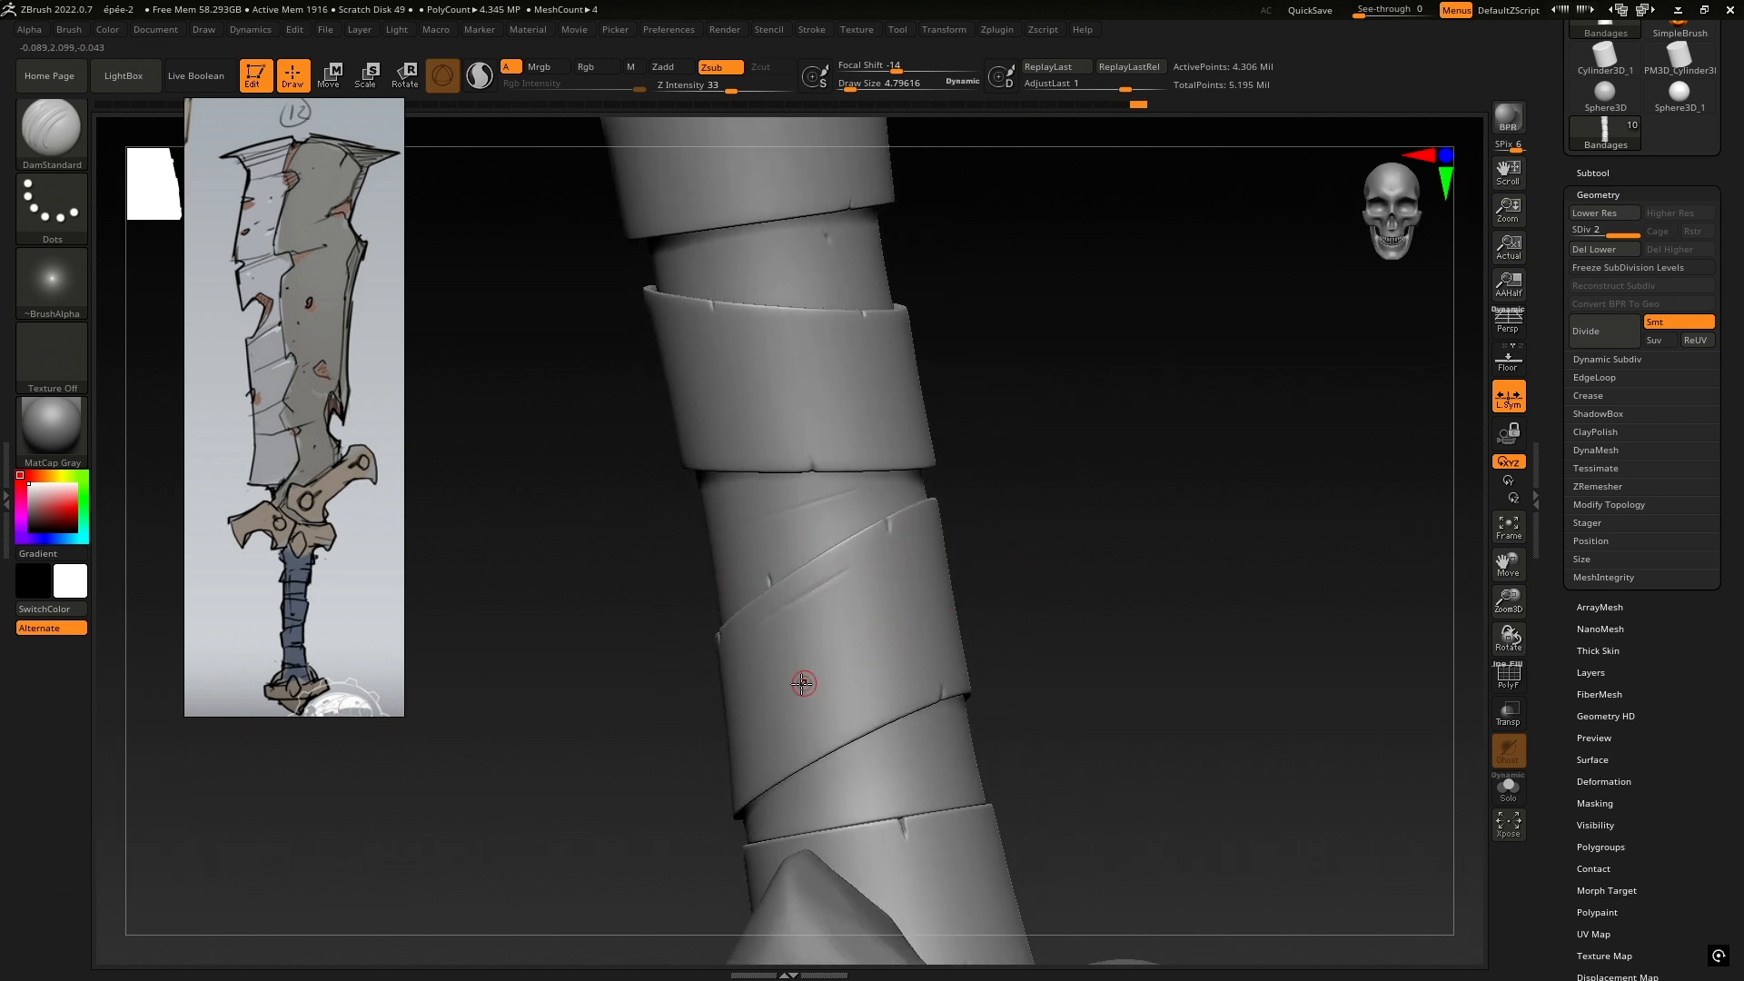
{"action": "left_click_drag", "start_coordinate": [828, 674], "coordinate": [895, 649], "text": "alt"}
{"action": "left_click_drag", "start_coordinate": [981, 521], "coordinate": [1051, 521]}
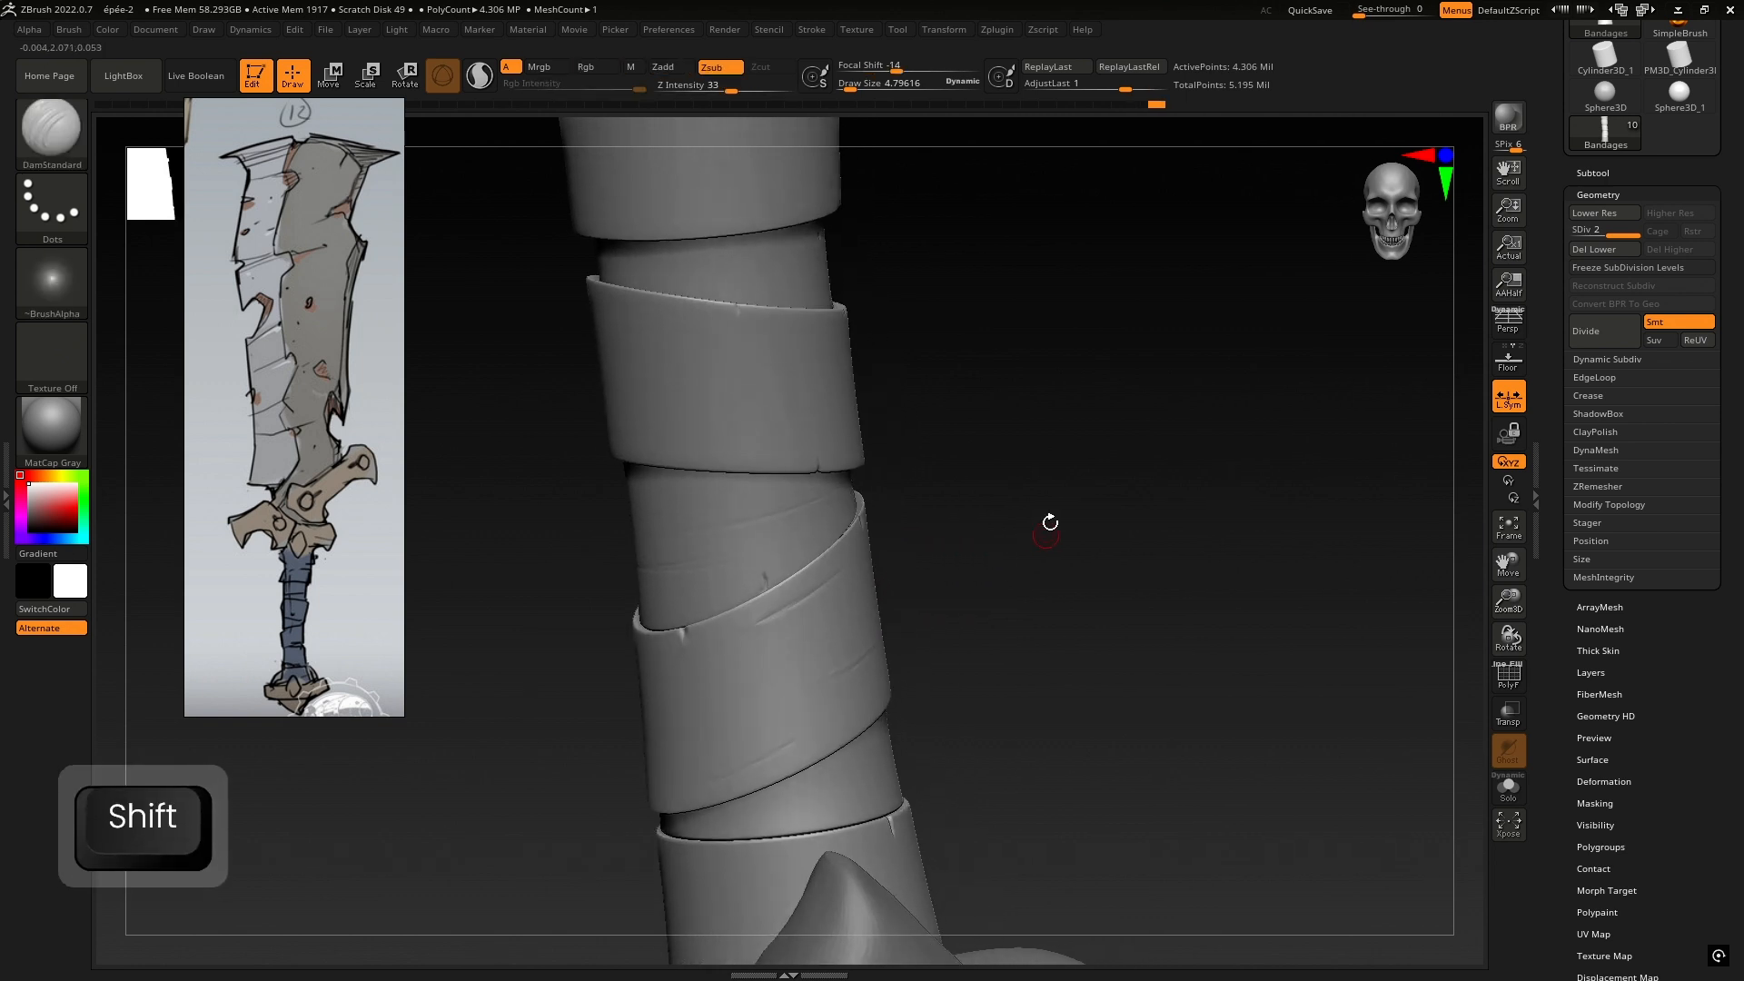
Carve thin creases across the middle bandage of the handle and smooth their ends
{"action": "right_click_drag", "start_coordinate": [662, 396], "coordinate": [771, 447]}
{"action": "right_click_drag", "start_coordinate": [892, 378], "coordinate": [878, 370]}
{"action": "key", "text": "alt"}
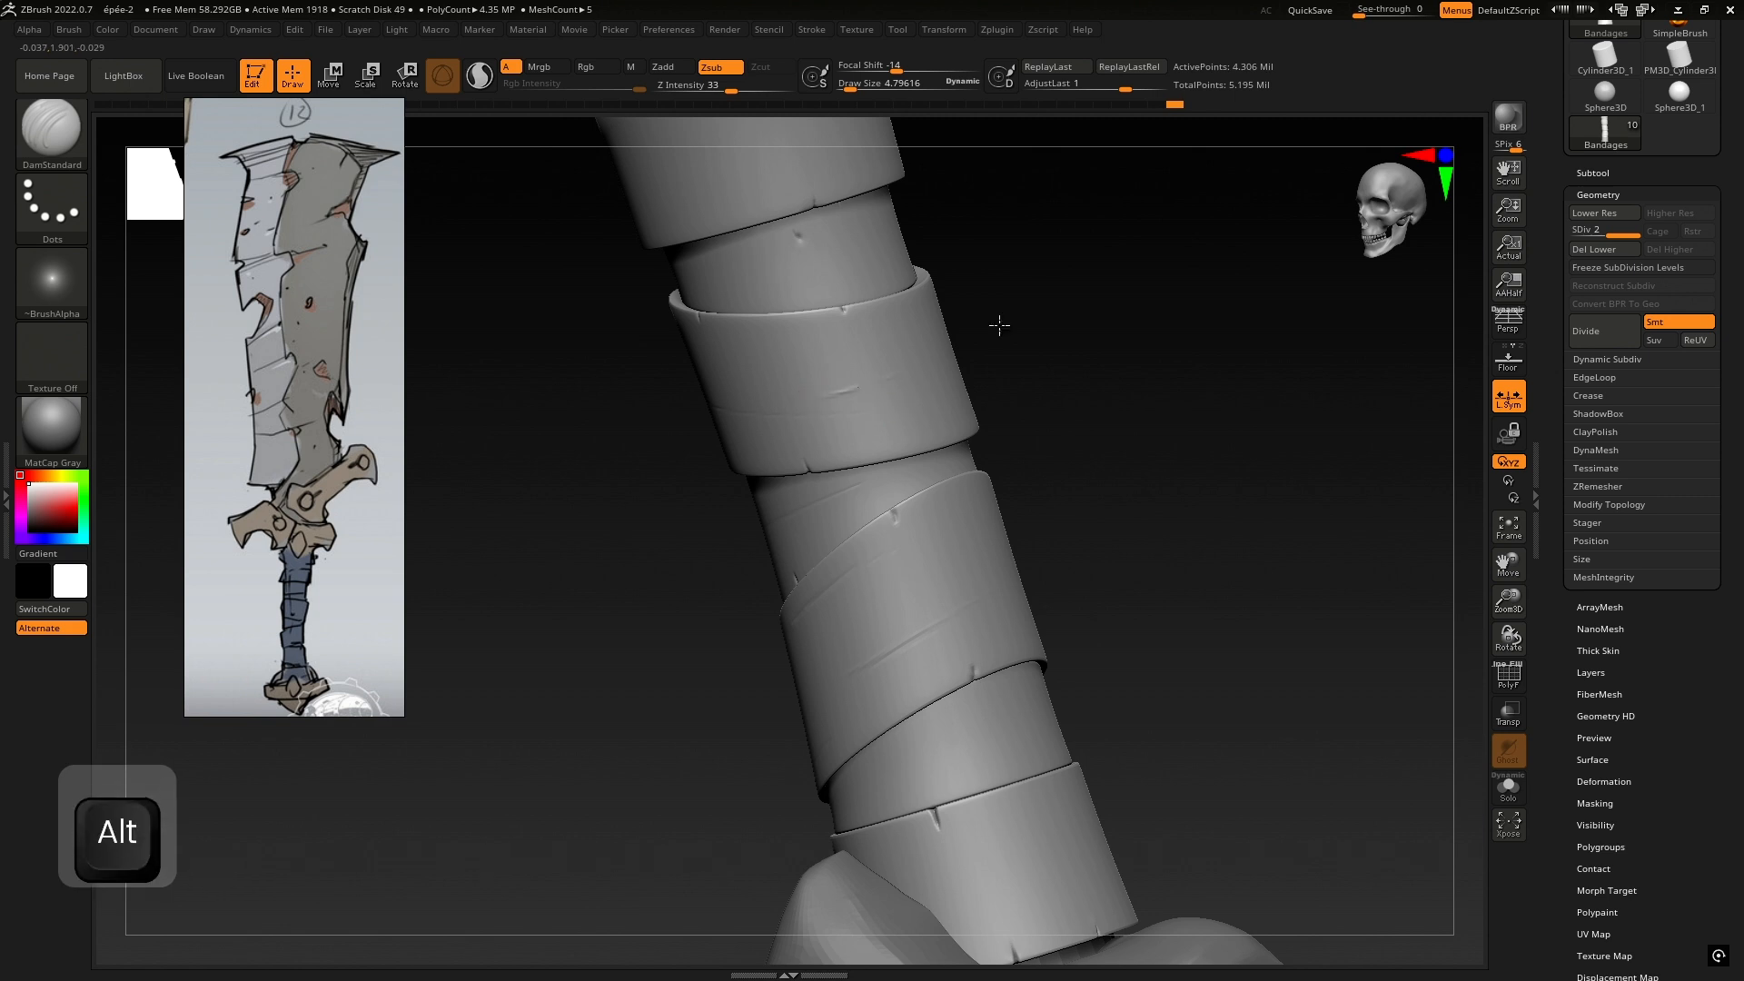
{"action": "right_click_drag", "start_coordinate": [985, 319], "coordinate": [841, 390]}
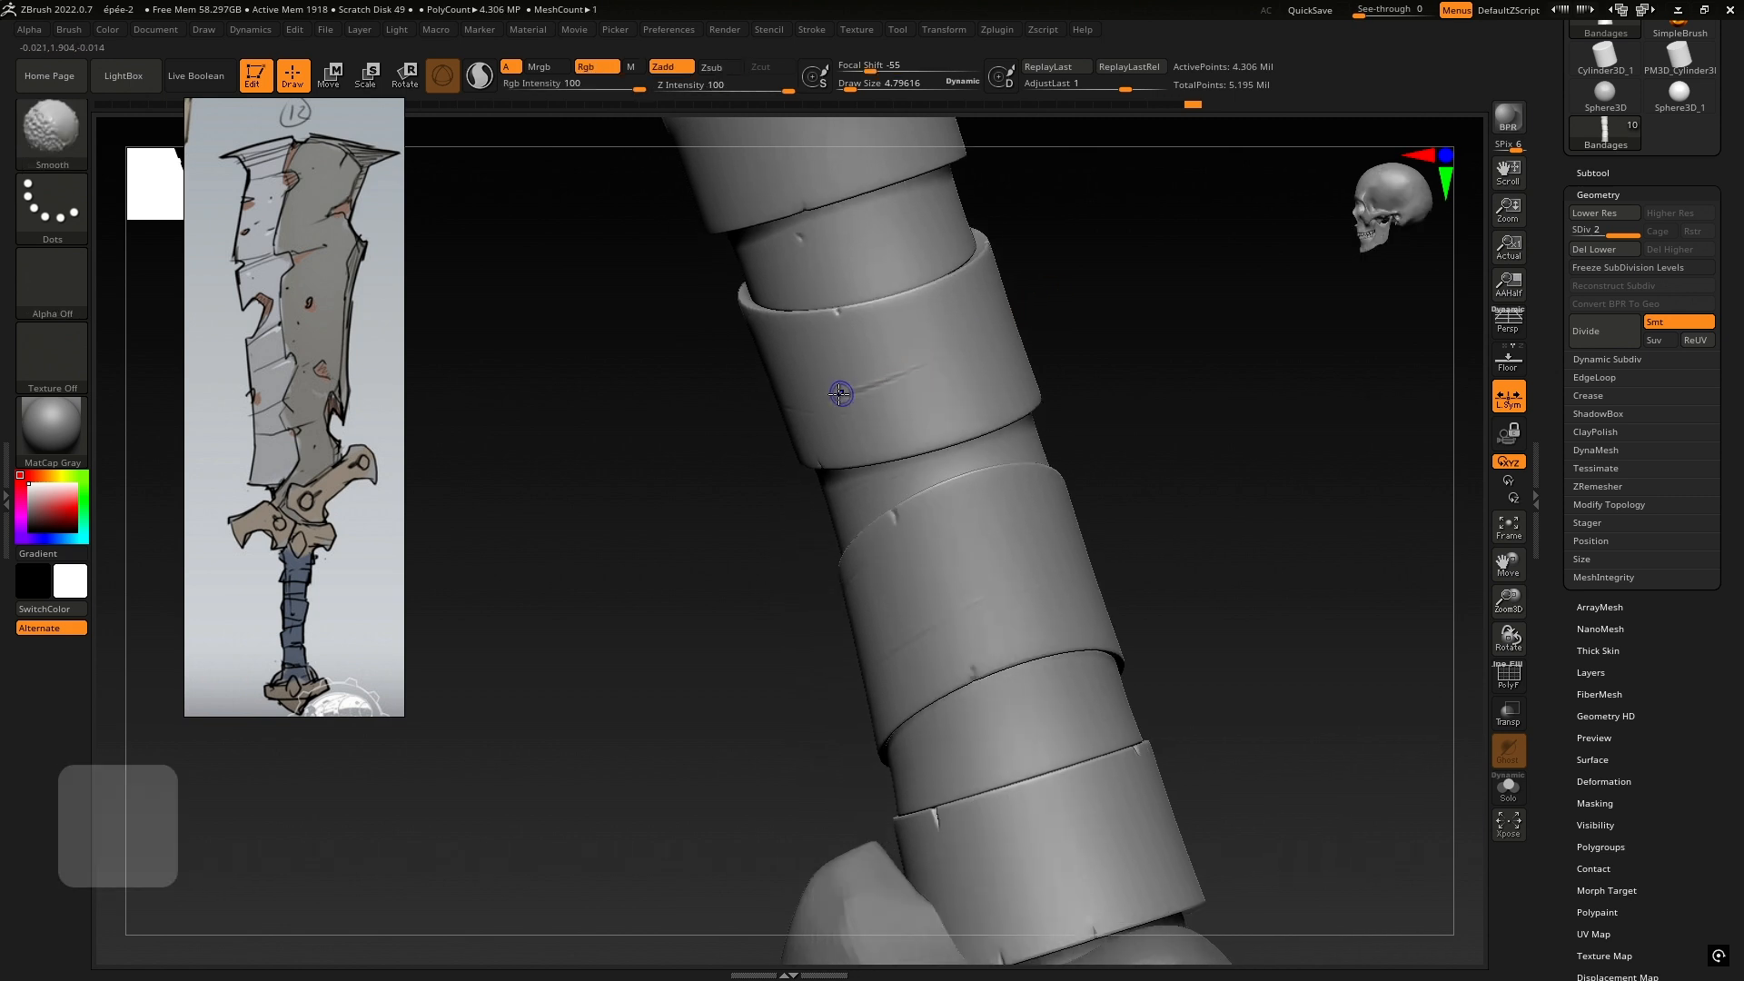
{"action": "key", "text": "shift"}
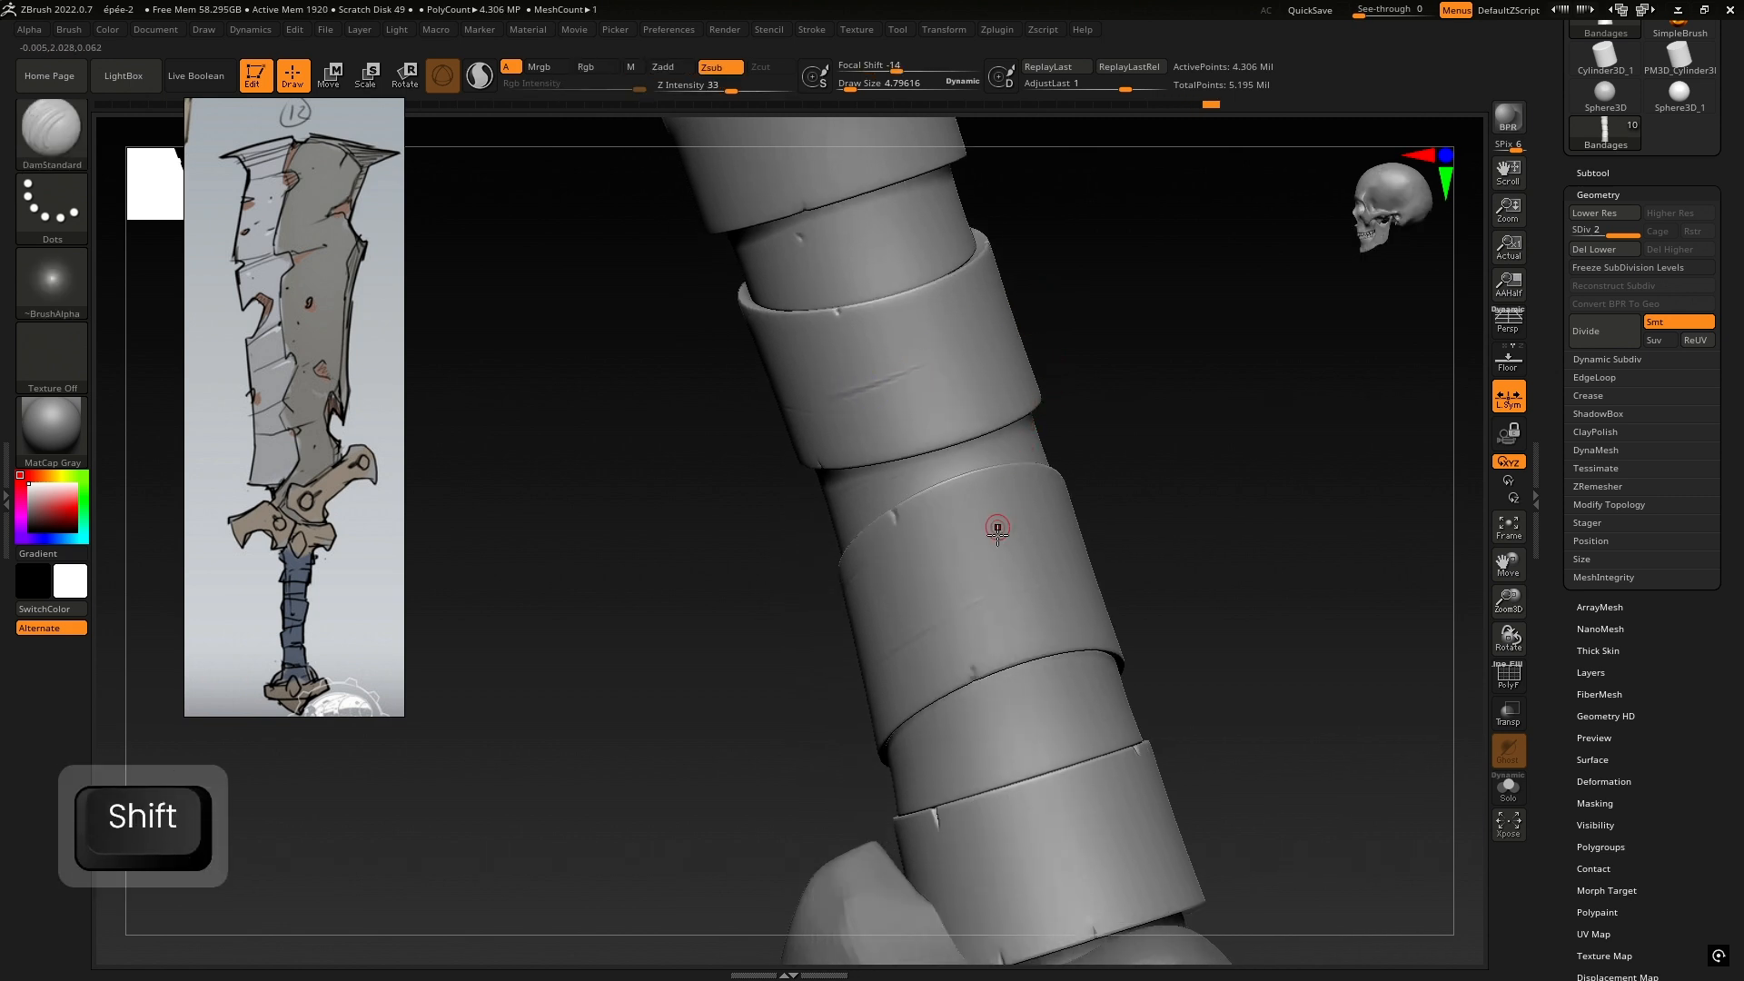
Carve a thin curved crease across the side of the bottom bandage above the pommel and raise a ridge along it
{"action": "mouse_move", "coordinate": [997, 526]}
{"action": "right_mouse_down", "text": "shift"}
{"action": "mouse_move", "coordinate": [1071, 526]}
{"action": "mouse_move", "coordinate": [1164, 585]}
{"action": "right_mouse_up", "text": "shift"}
{"action": "key", "text": "ctrl"}
{"action": "right_click_drag", "start_coordinate": [1079, 528], "coordinate": [1044, 505], "text": "ctrl"}
{"action": "right_click_drag", "start_coordinate": [1044, 505], "coordinate": [1169, 440], "text": "alt"}
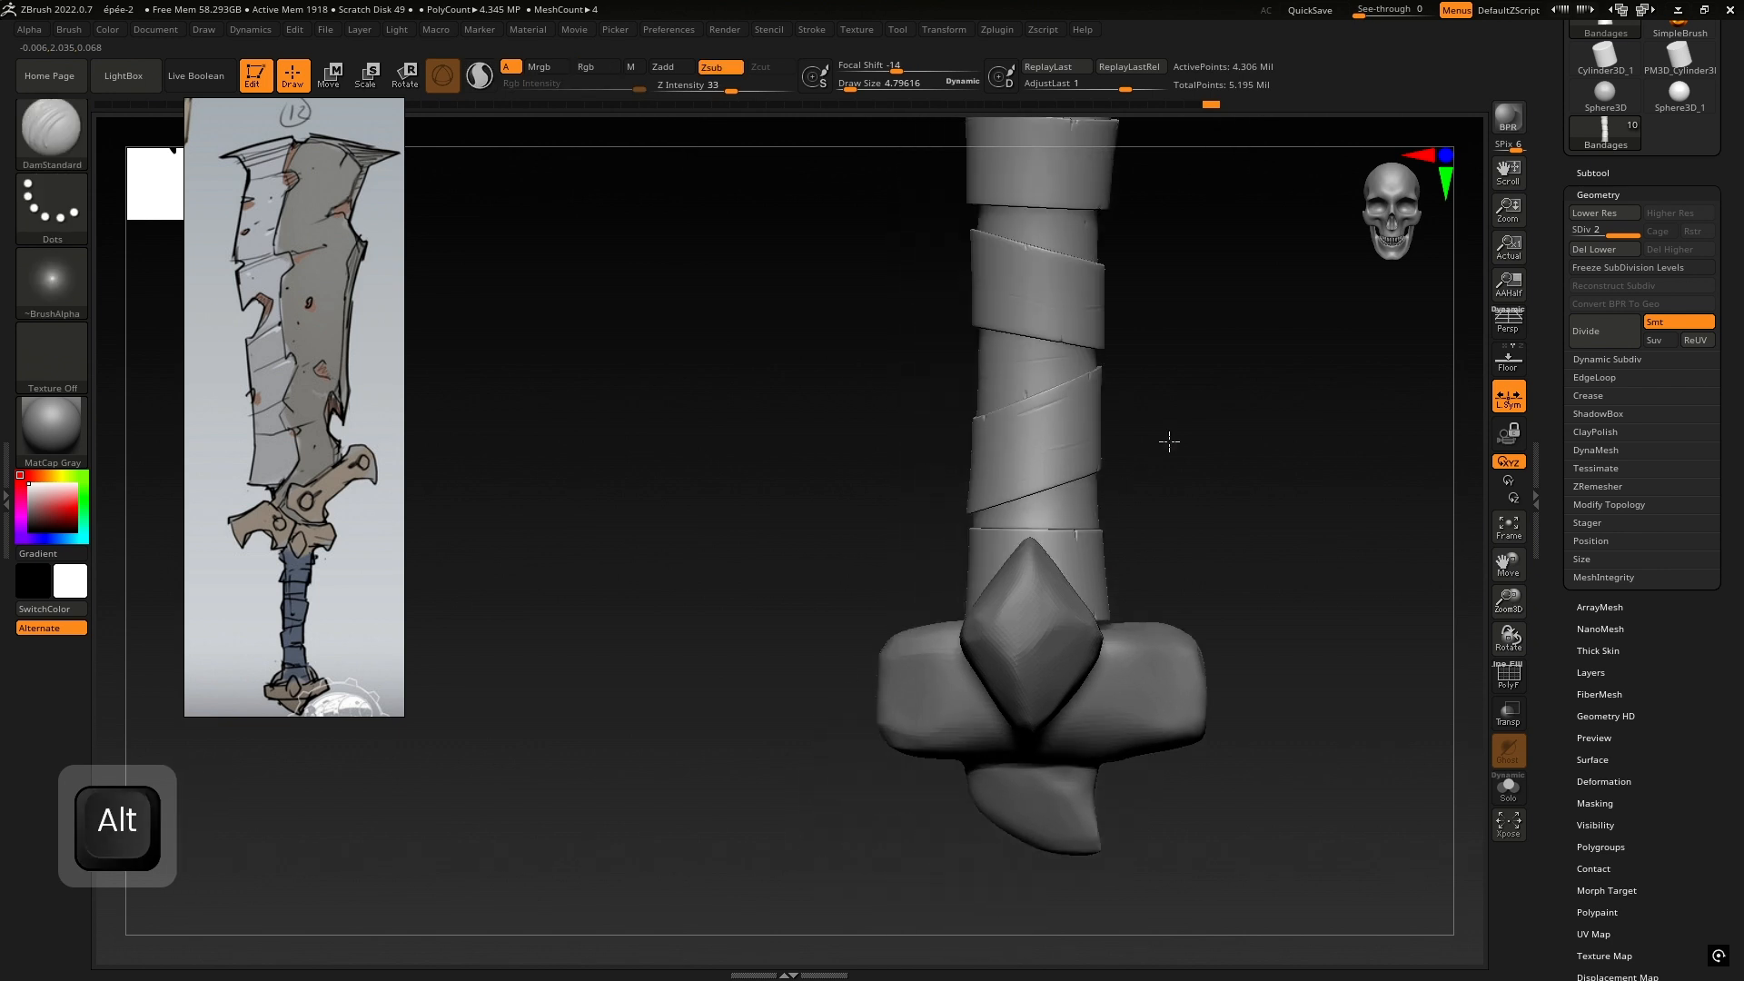
{"action": "mouse_move", "coordinate": [1059, 445]}
{"action": "right_mouse_down"}
{"action": "mouse_move", "coordinate": [1136, 472]}
{"action": "mouse_move", "coordinate": [1252, 582]}
{"action": "right_mouse_up"}
{"action": "mouse_move", "coordinate": [1252, 582]}
{"action": "right_mouse_down"}
{"action": "mouse_move", "coordinate": [1162, 624]}
{"action": "mouse_move", "coordinate": [1180, 475]}
{"action": "right_mouse_up"}
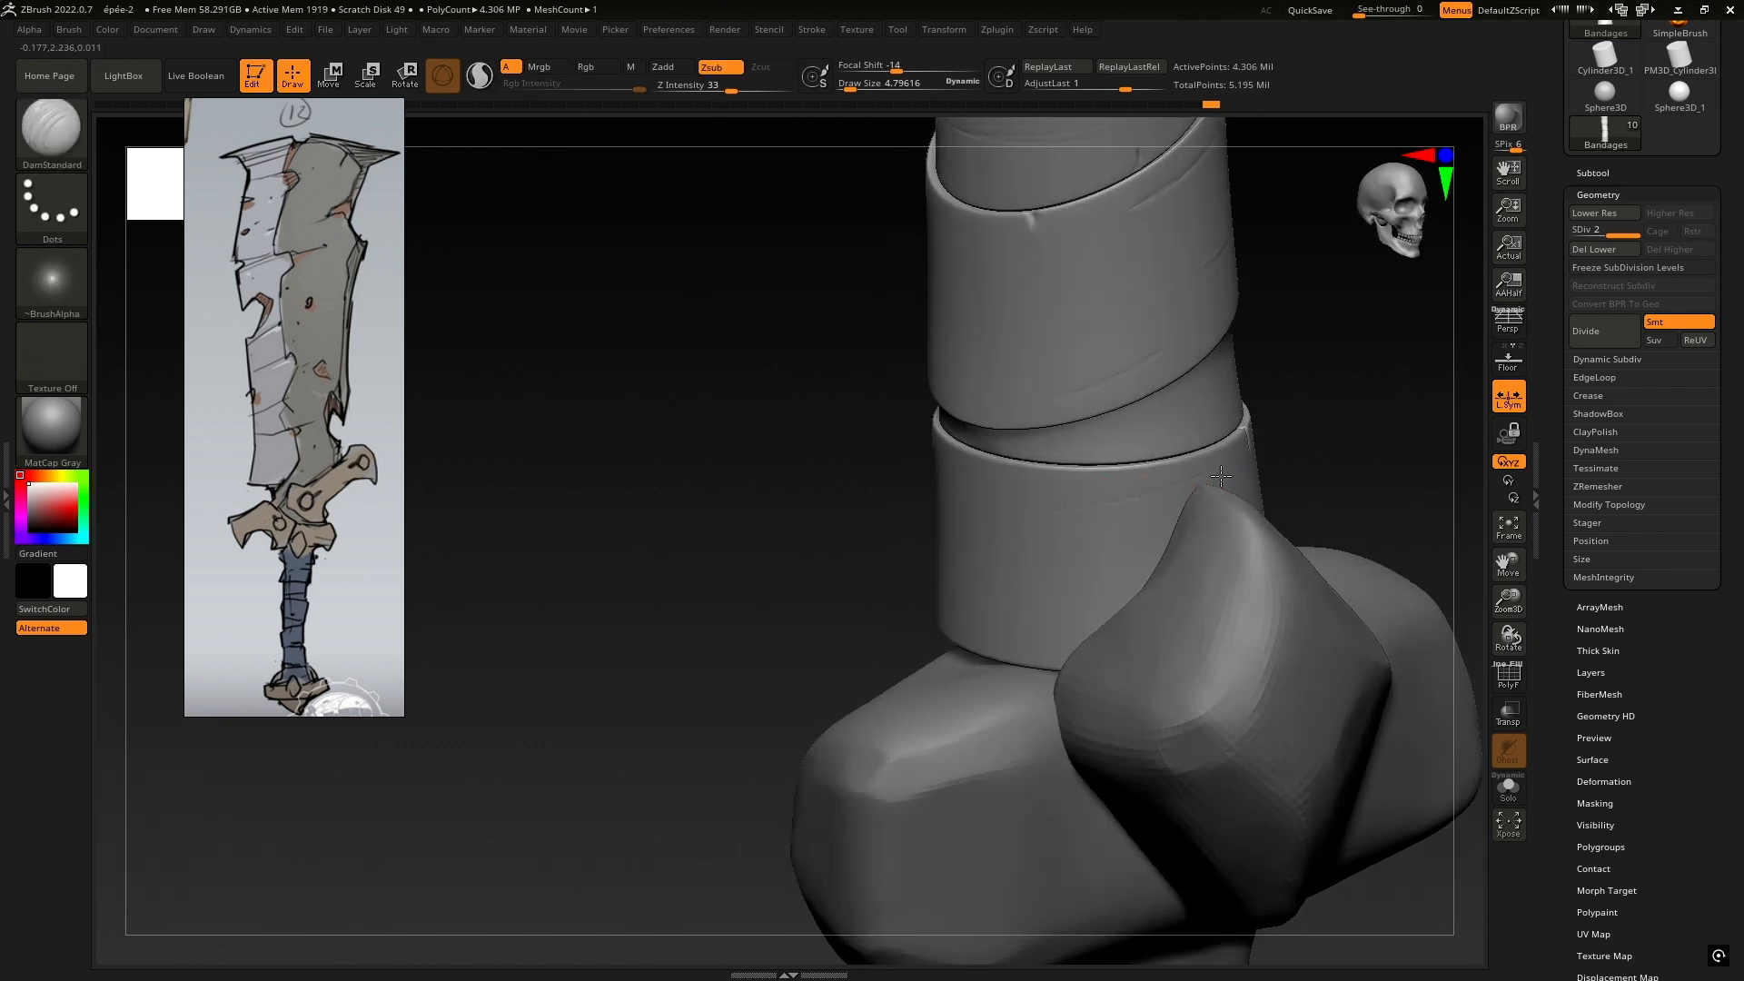
{"action": "right_click_drag", "start_coordinate": [1009, 526], "coordinate": [990, 534]}
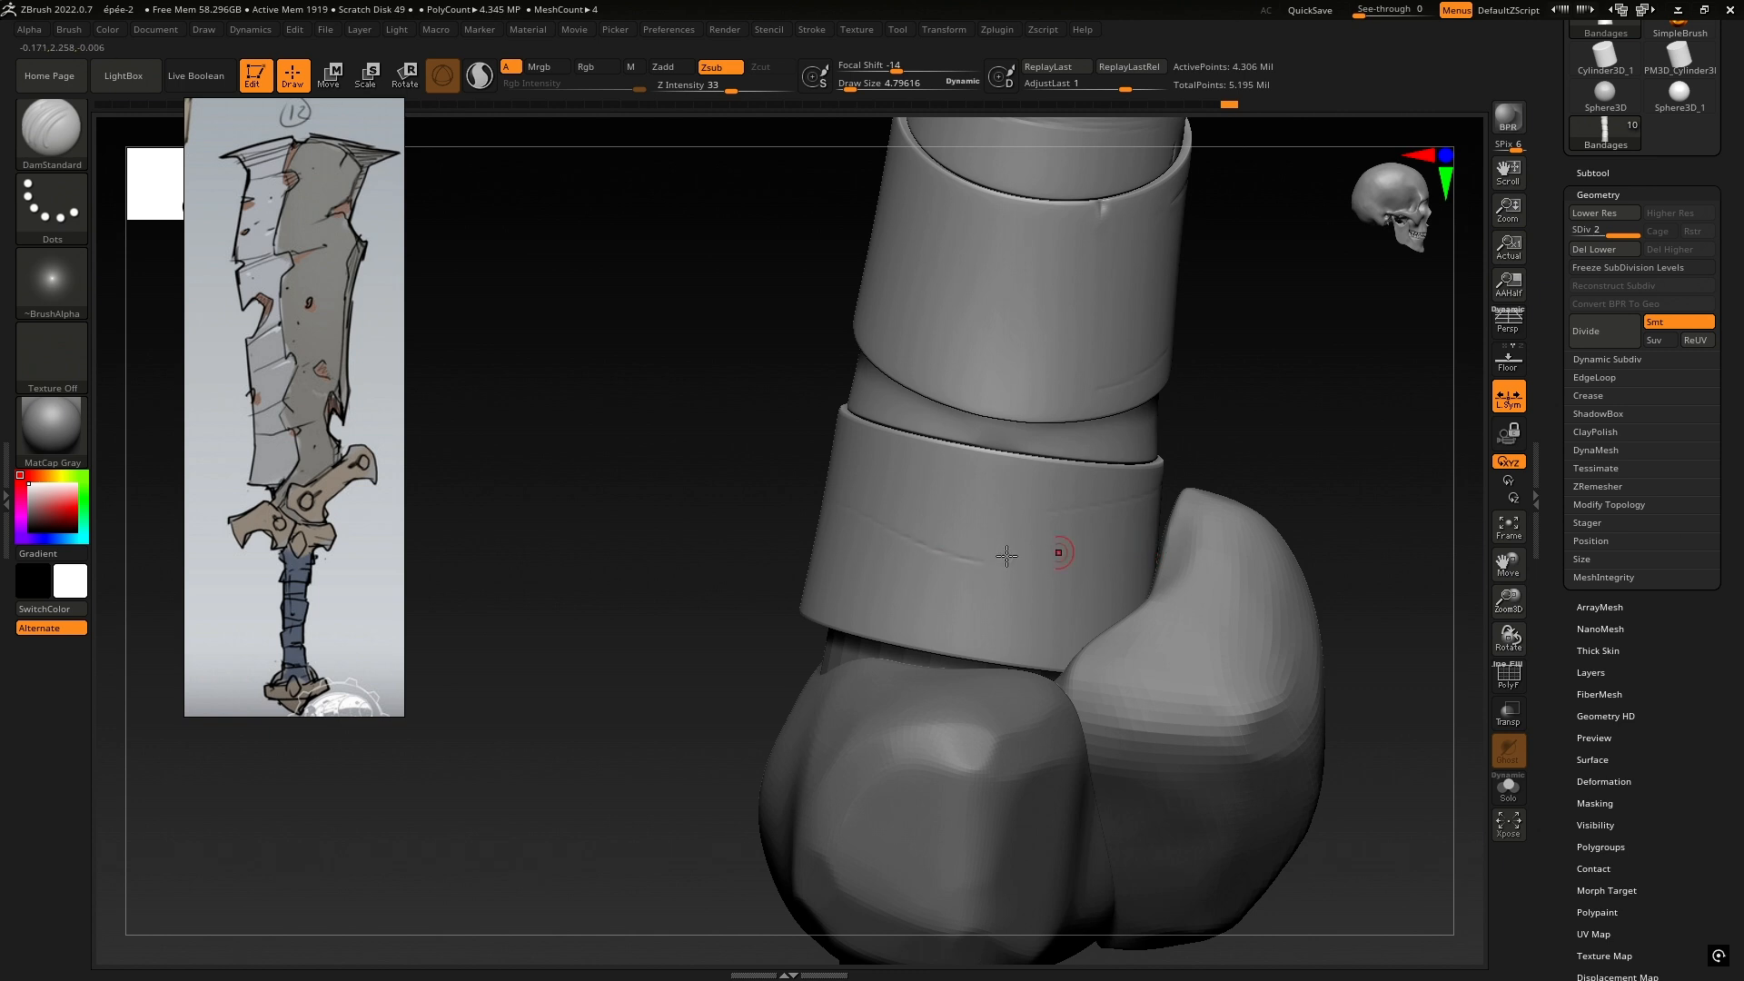
{"action": "key", "text": "alt"}
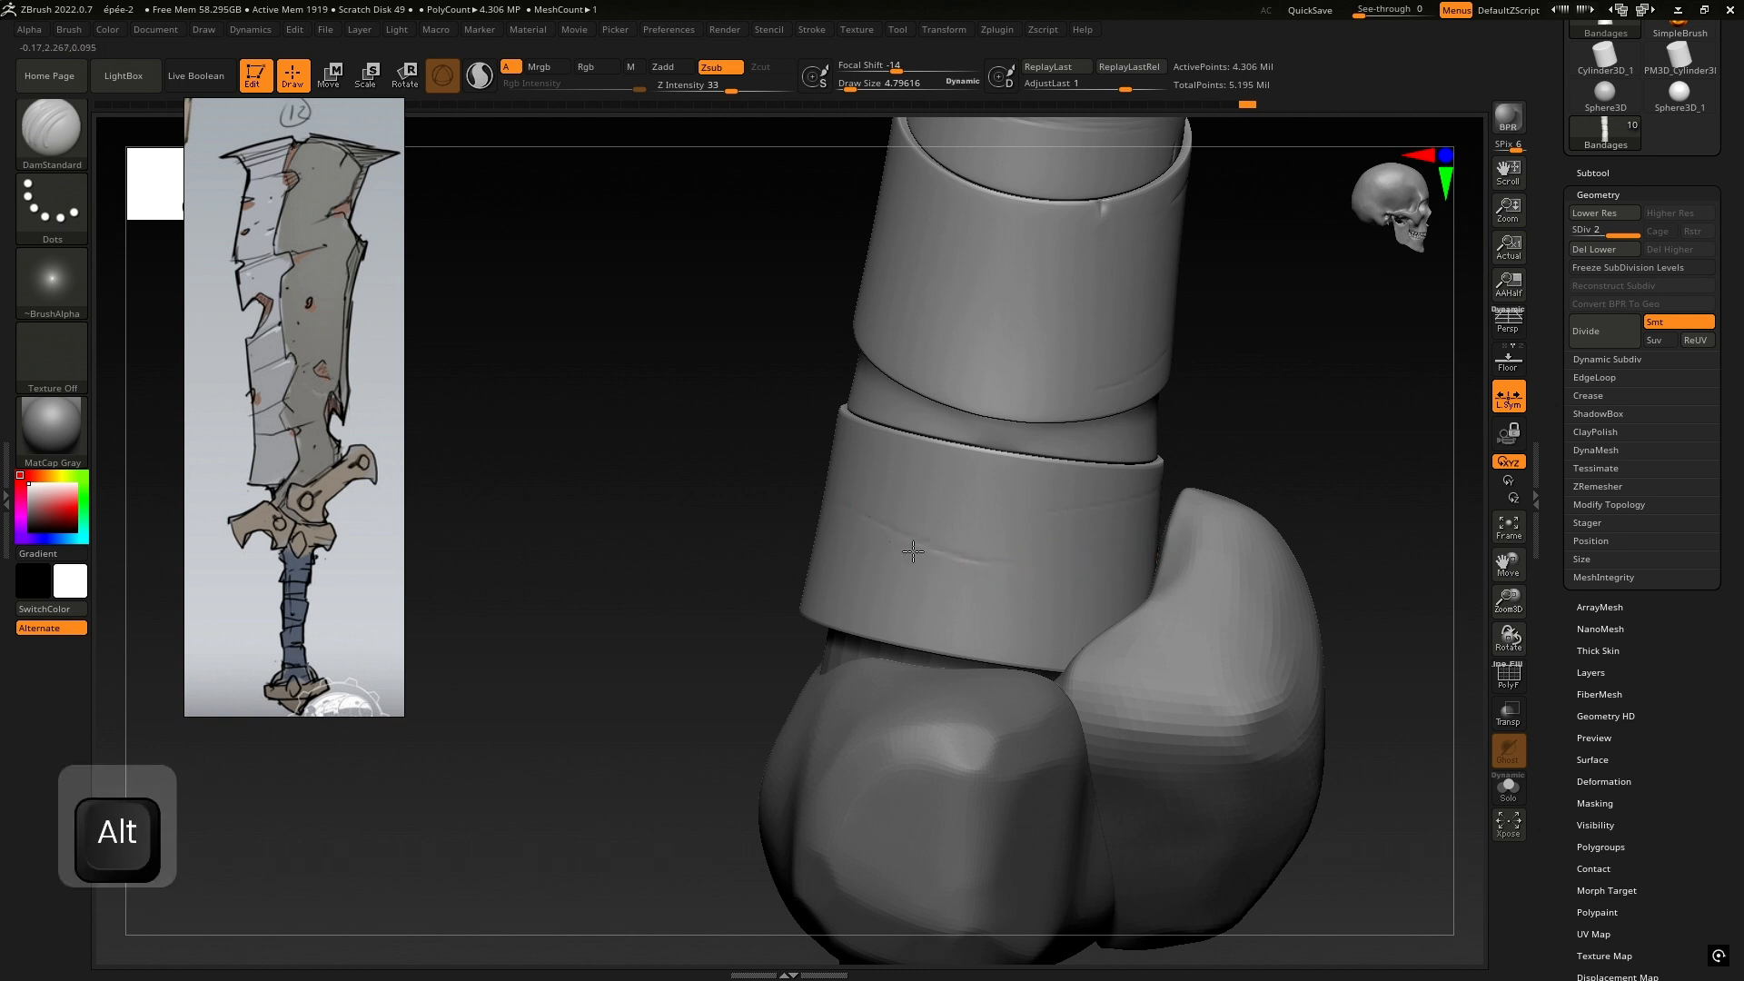
Undo the last stroke on the bottom bandage's side crease, then recarve and smooth its end
{"action": "key", "text": "shift"}
{"action": "key", "text": "ctrl"}
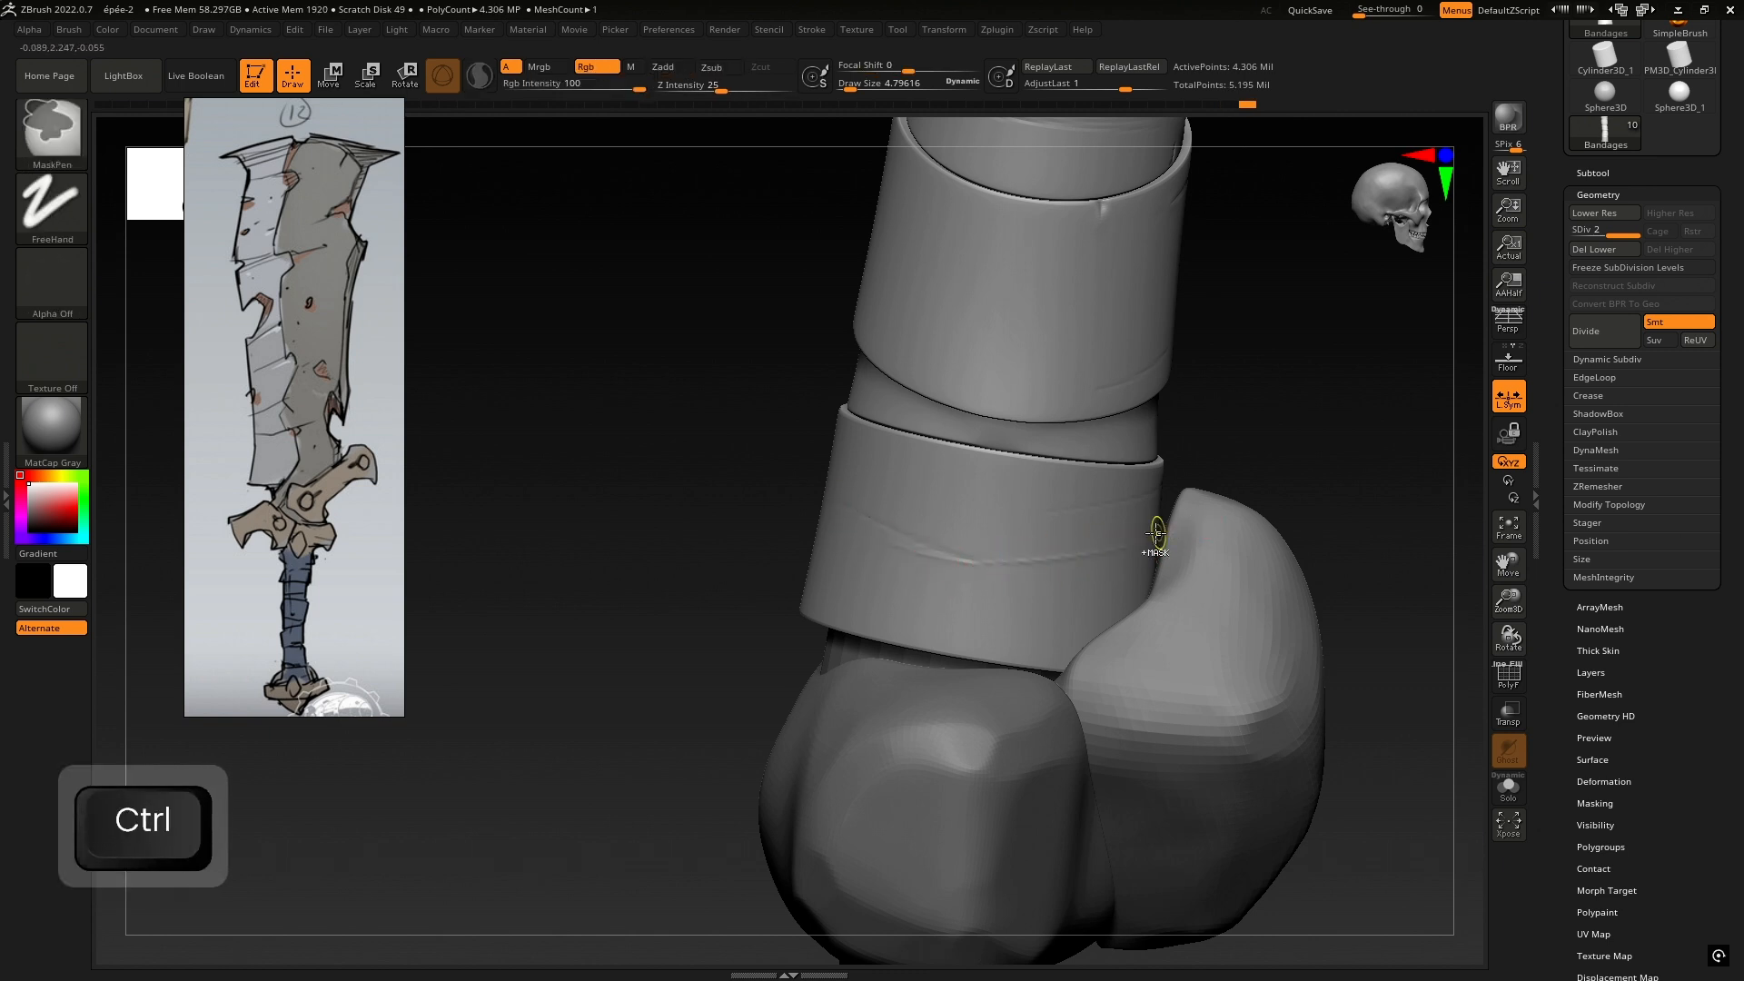
{"action": "key", "text": "ctrl+z"}
{"action": "left_click_drag", "start_coordinate": [962, 562], "coordinate": [1054, 560], "text": "alt"}
{"action": "key", "text": "shift"}
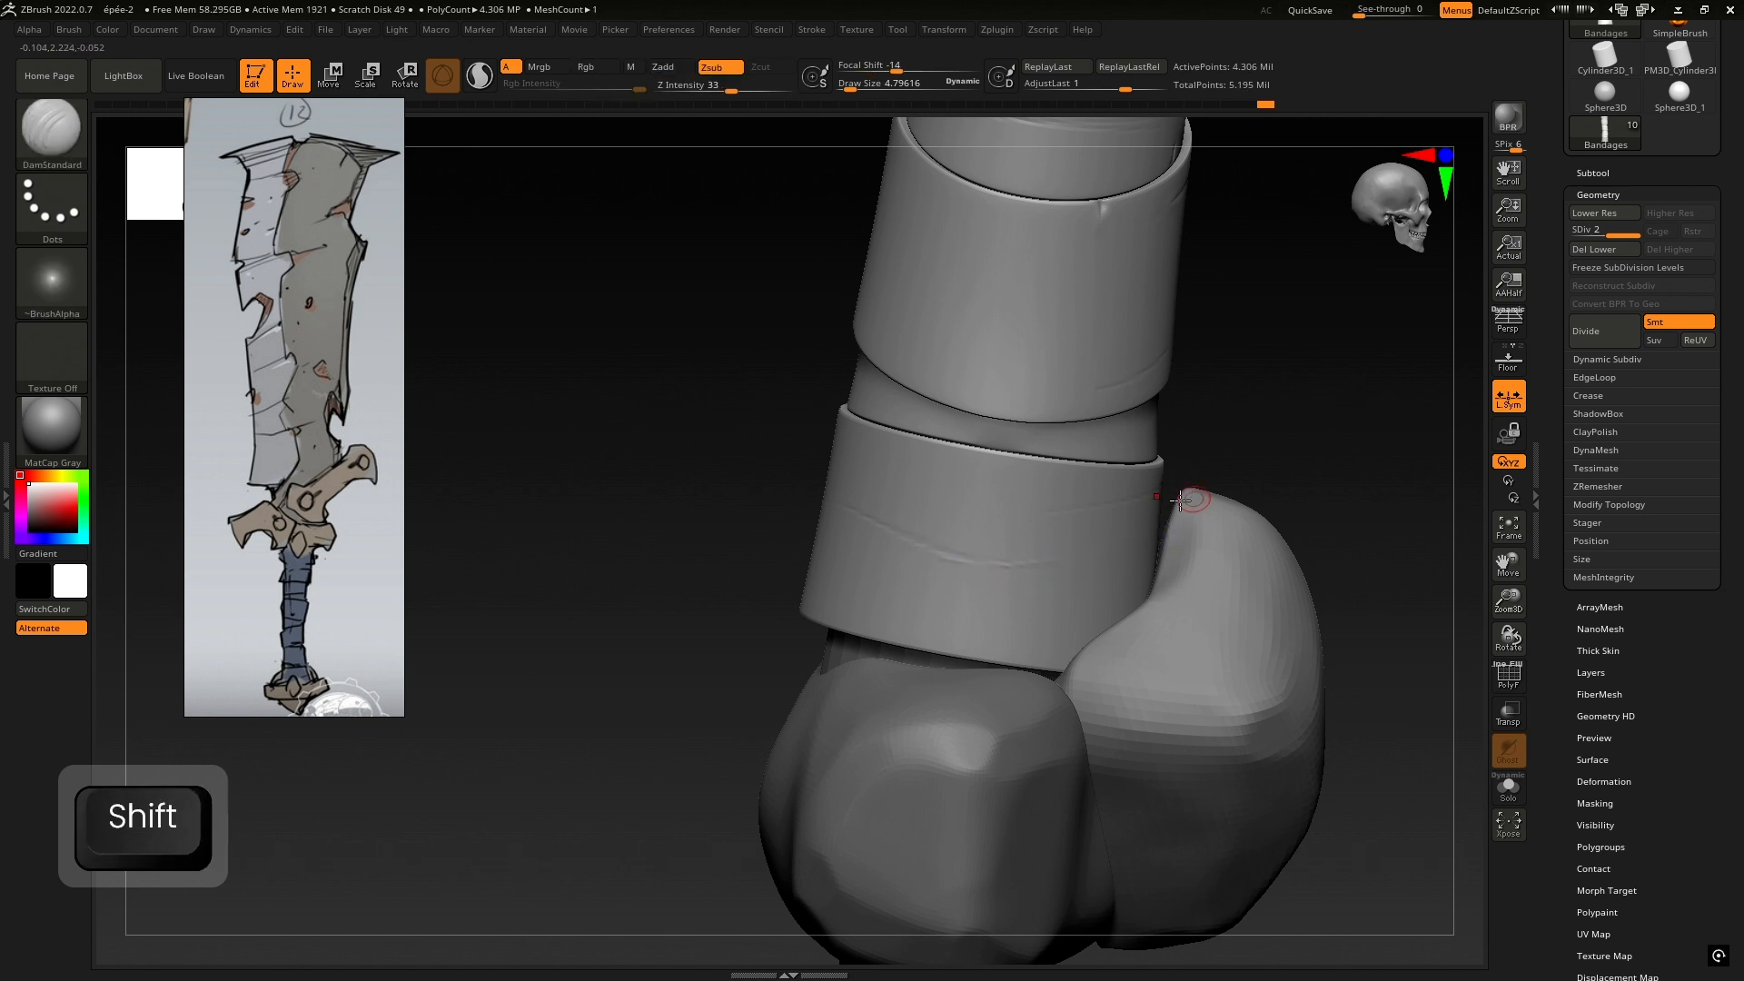
Carve and smooth another crease on the bottom bandage, closer to the pommel's diamond
{"action": "mouse_move", "coordinate": [1201, 481]}
{"action": "left_mouse_down"}
{"action": "mouse_move", "coordinate": [1054, 529]}
{"action": "mouse_move", "coordinate": [1101, 496]}
{"action": "left_mouse_up"}
{"action": "key", "text": "shift"}
{"action": "right_click_drag", "start_coordinate": [1101, 496], "coordinate": [1156, 465]}
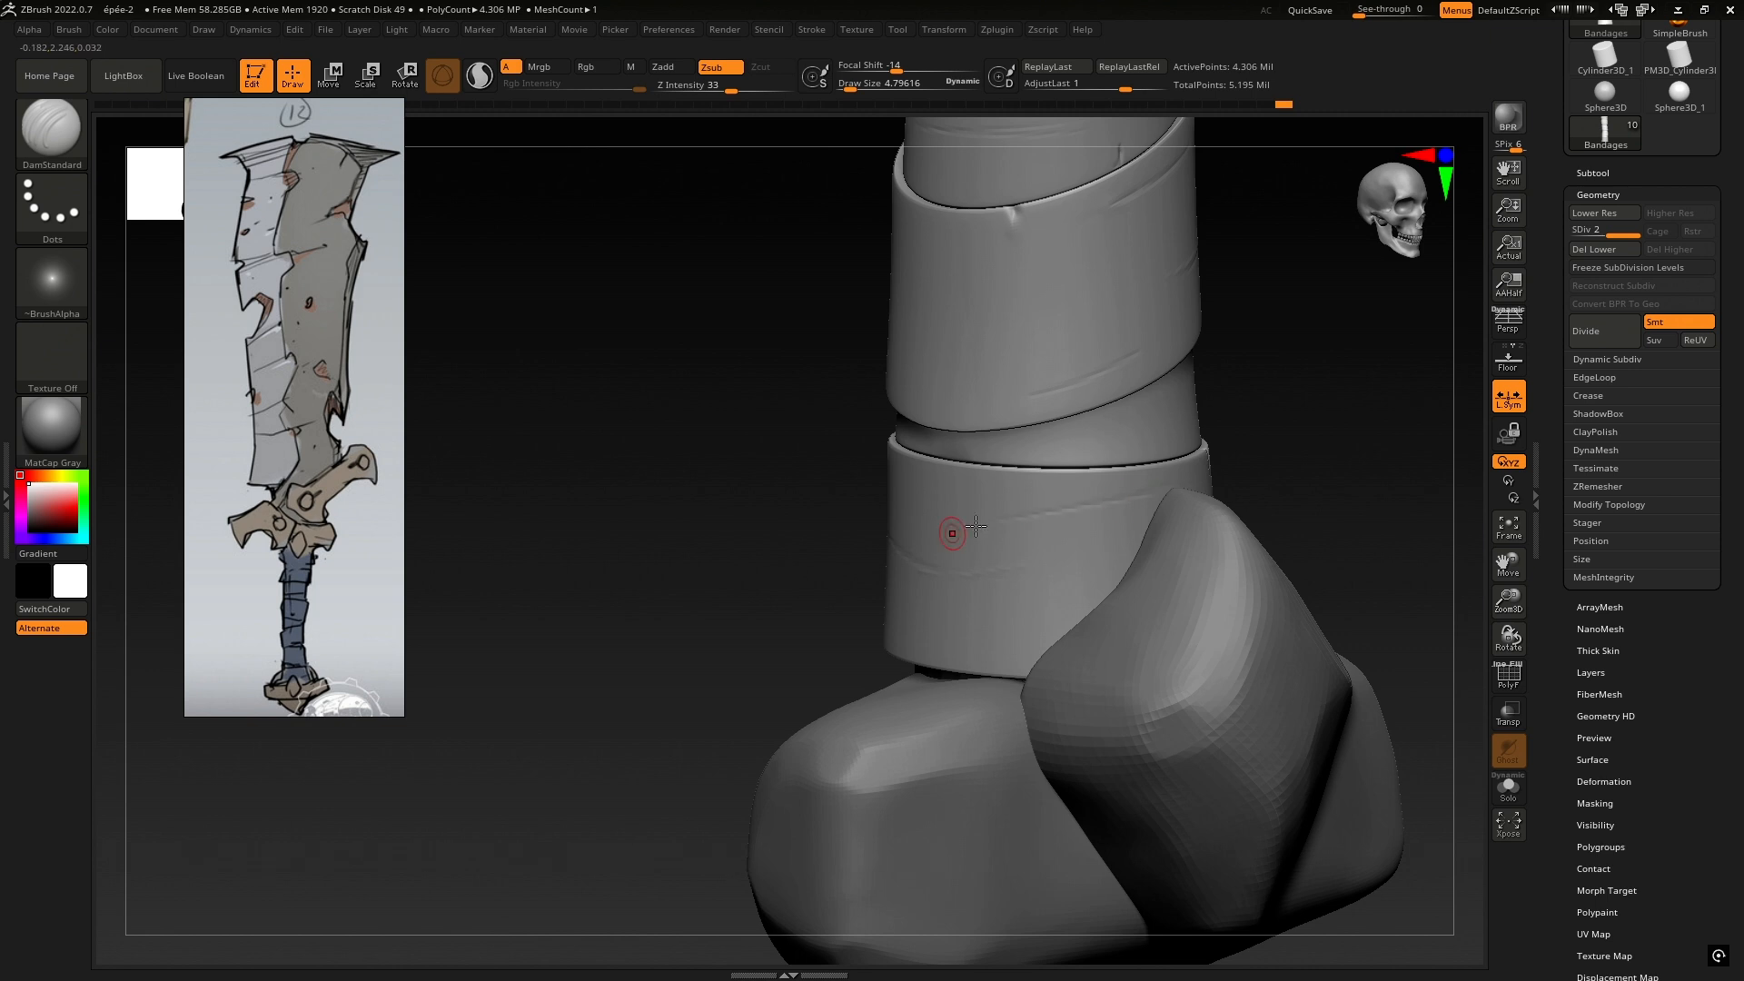
Enlarge the brush to a draw size of about 11.5 and carve a slanted crease across the wide bandage below the guard
{"action": "right_click_drag", "start_coordinate": [1205, 529], "coordinate": [1308, 436], "text": "ctrl"}
{"action": "right_click_drag", "start_coordinate": [1308, 436], "coordinate": [1062, 536]}
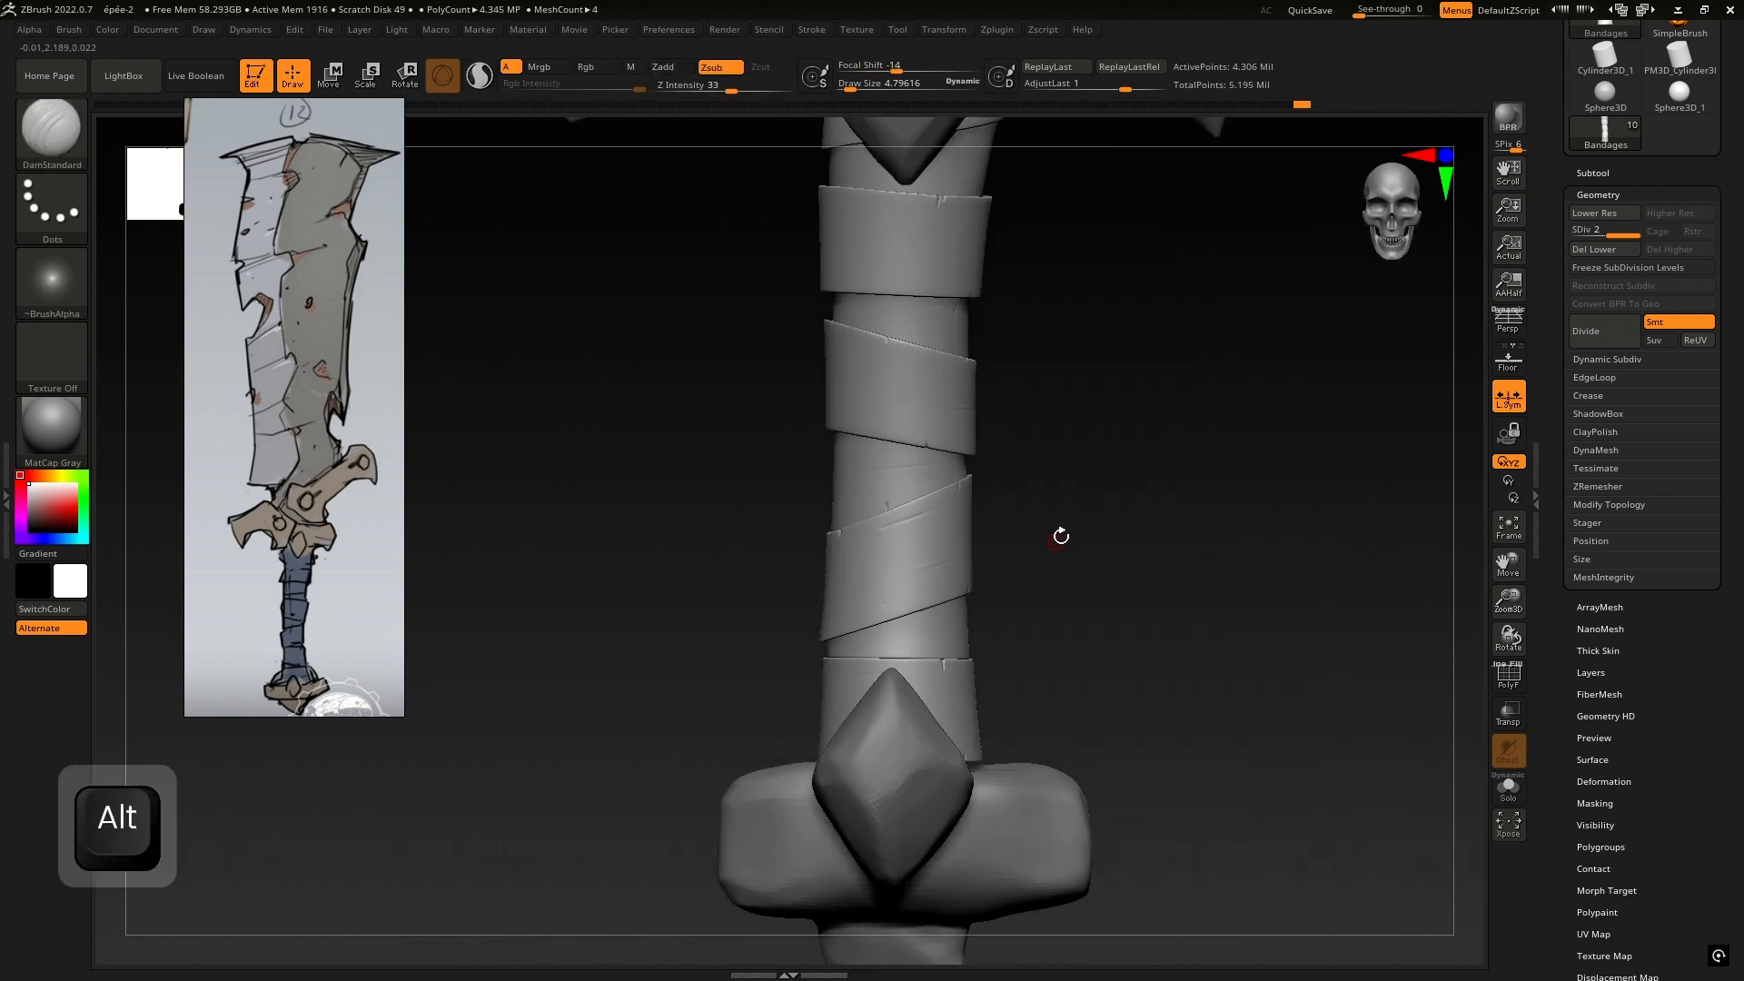
{"action": "right_click_drag", "start_coordinate": [968, 386], "coordinate": [1078, 468], "text": "alt"}
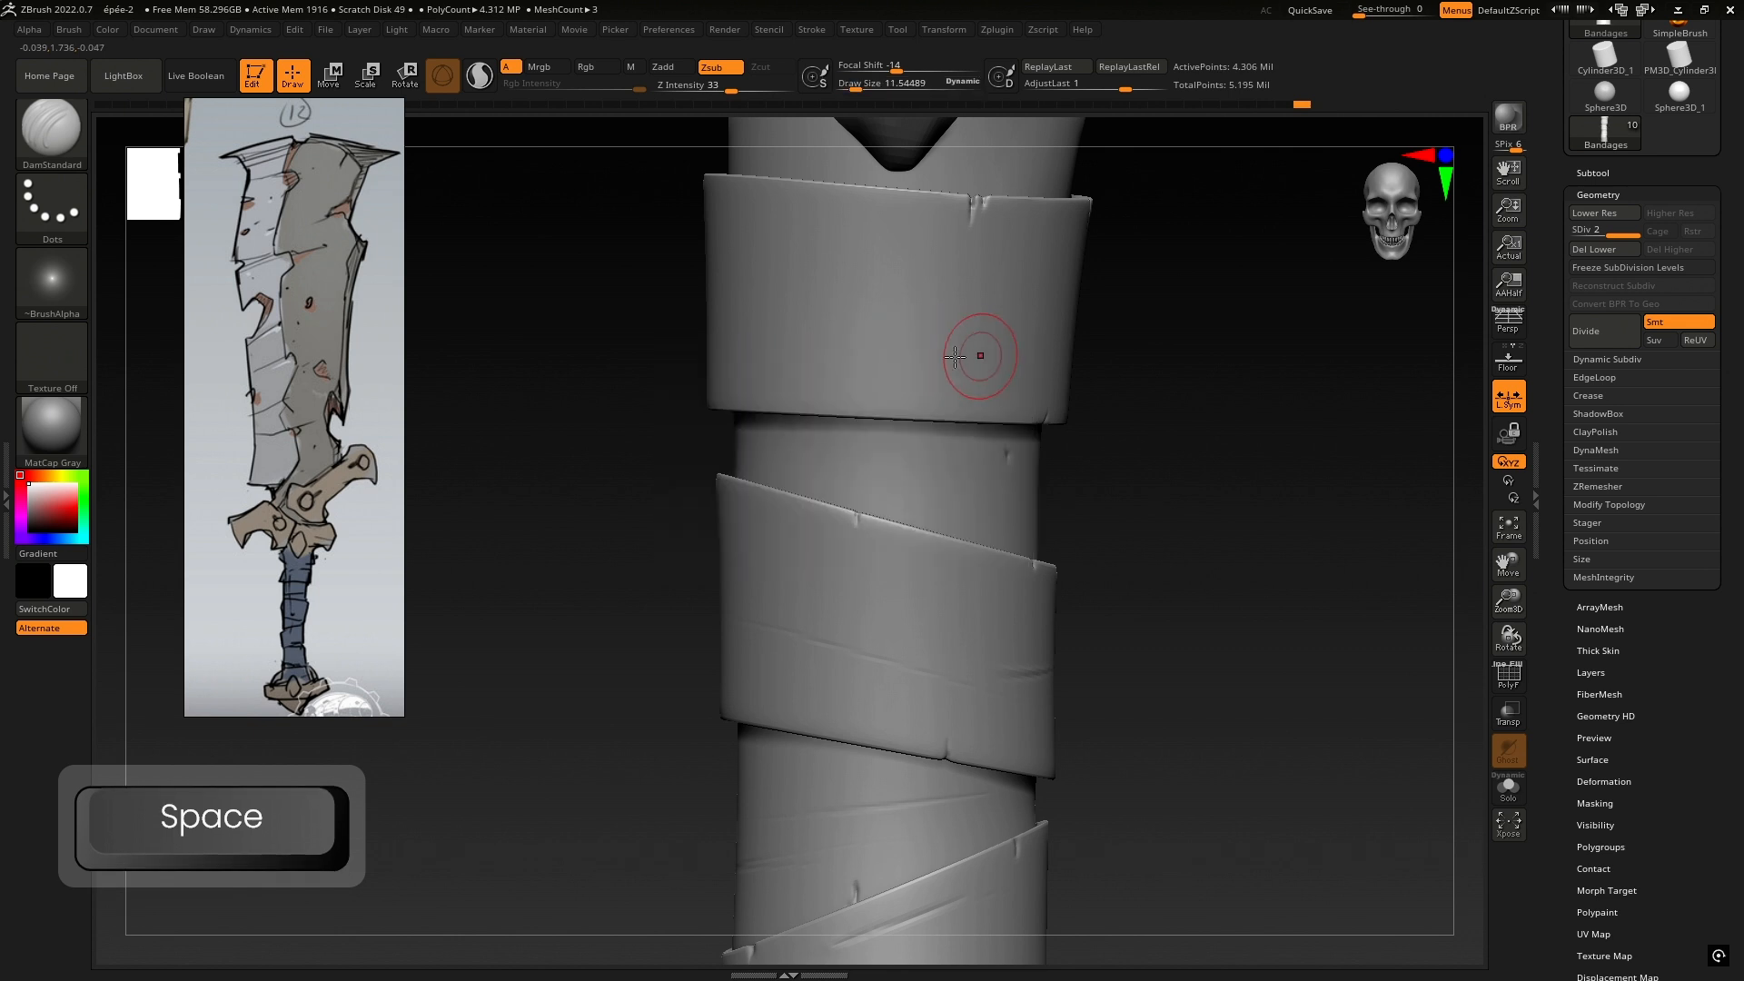
{"action": "right_click_drag", "start_coordinate": [969, 350], "coordinate": [927, 352]}
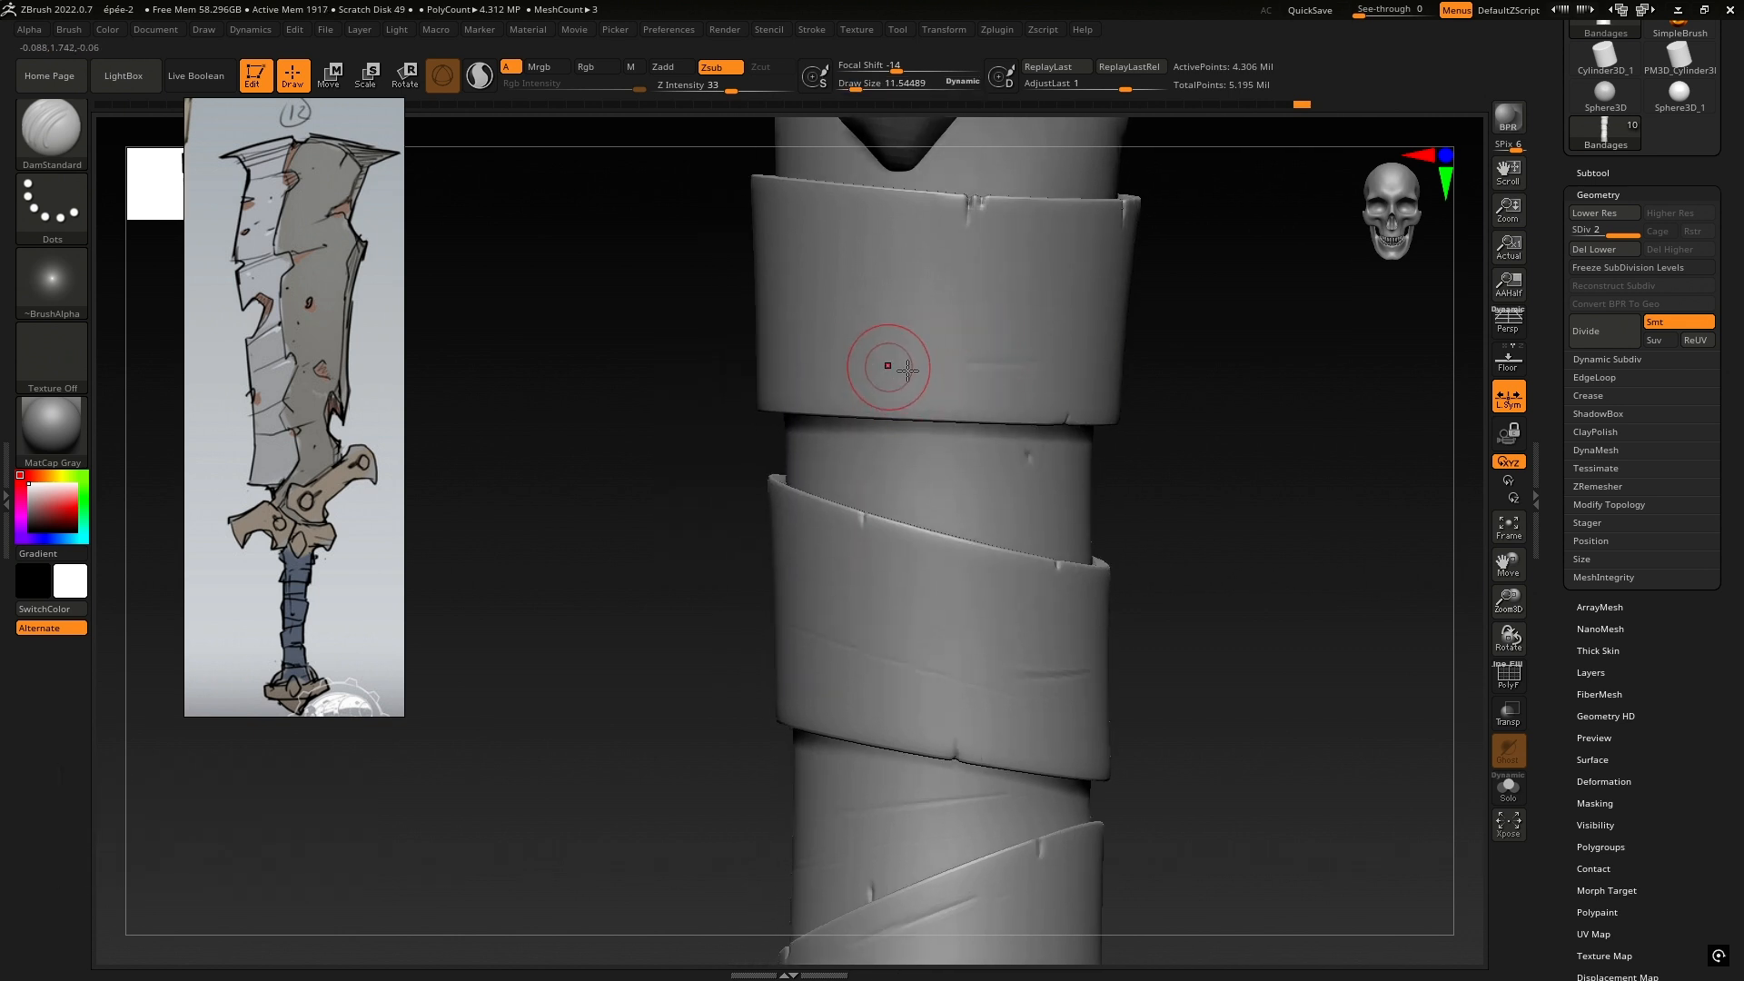
{"action": "right_click_drag", "start_coordinate": [1150, 345], "coordinate": [948, 380]}
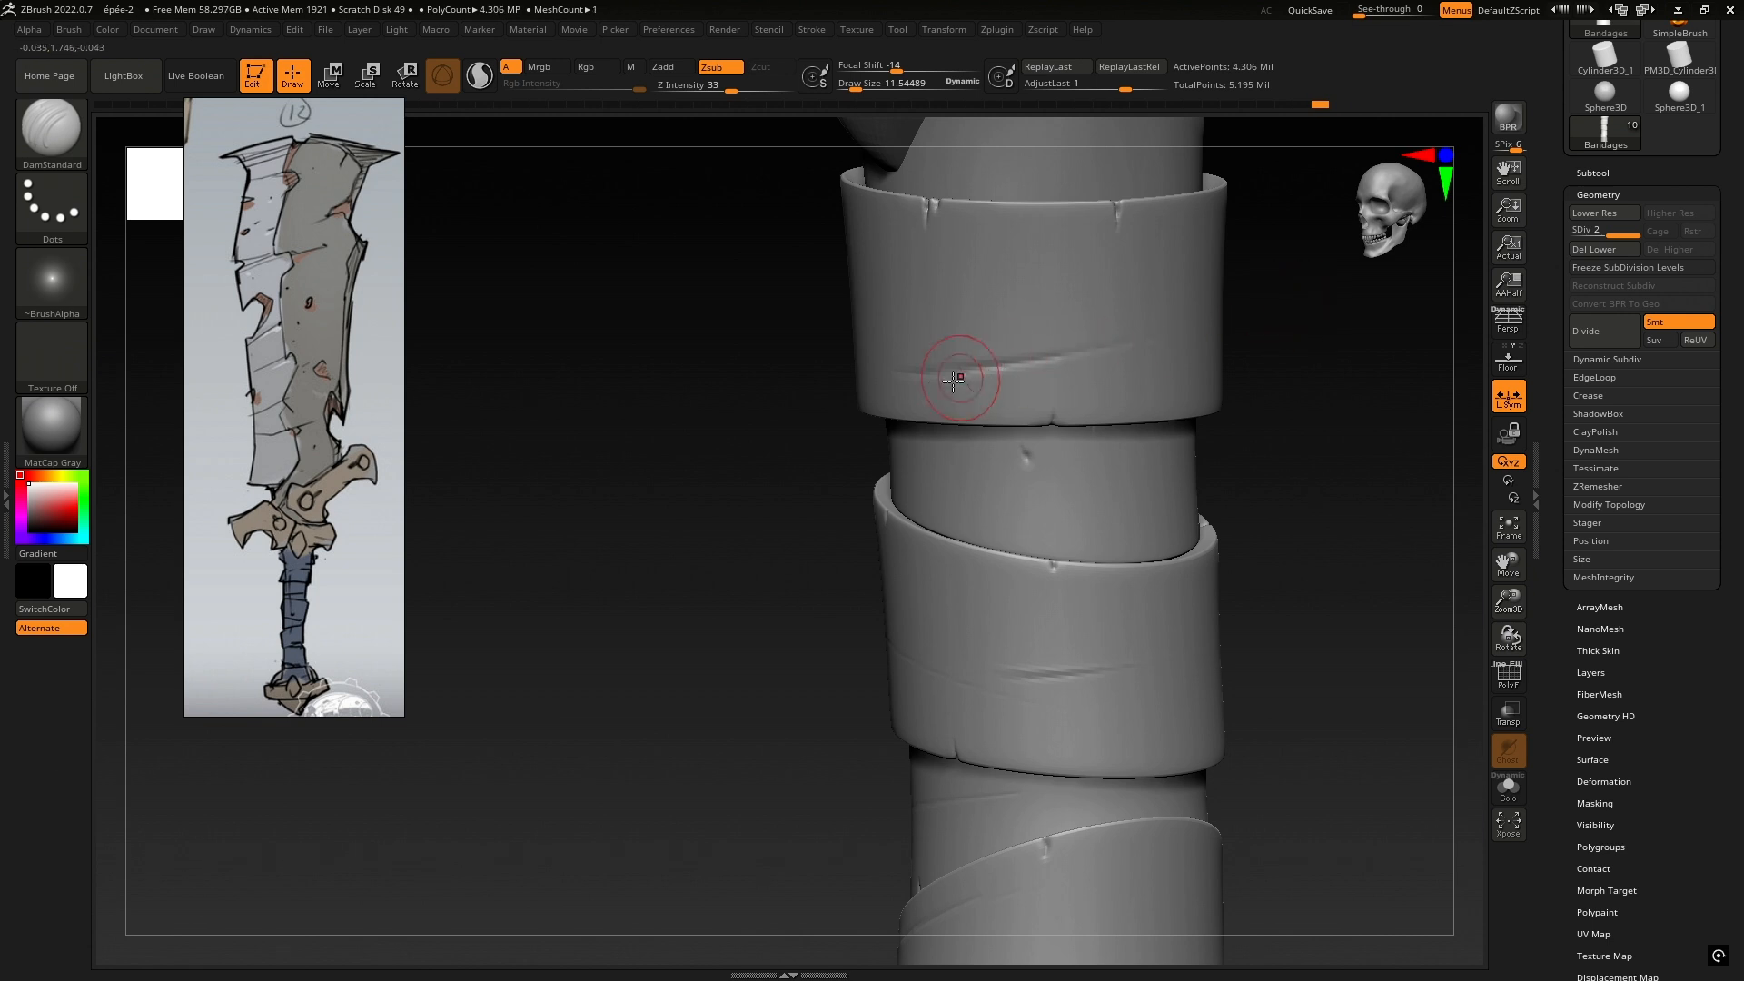
{"action": "left_click_drag", "start_coordinate": [961, 378], "coordinate": [1141, 342]}
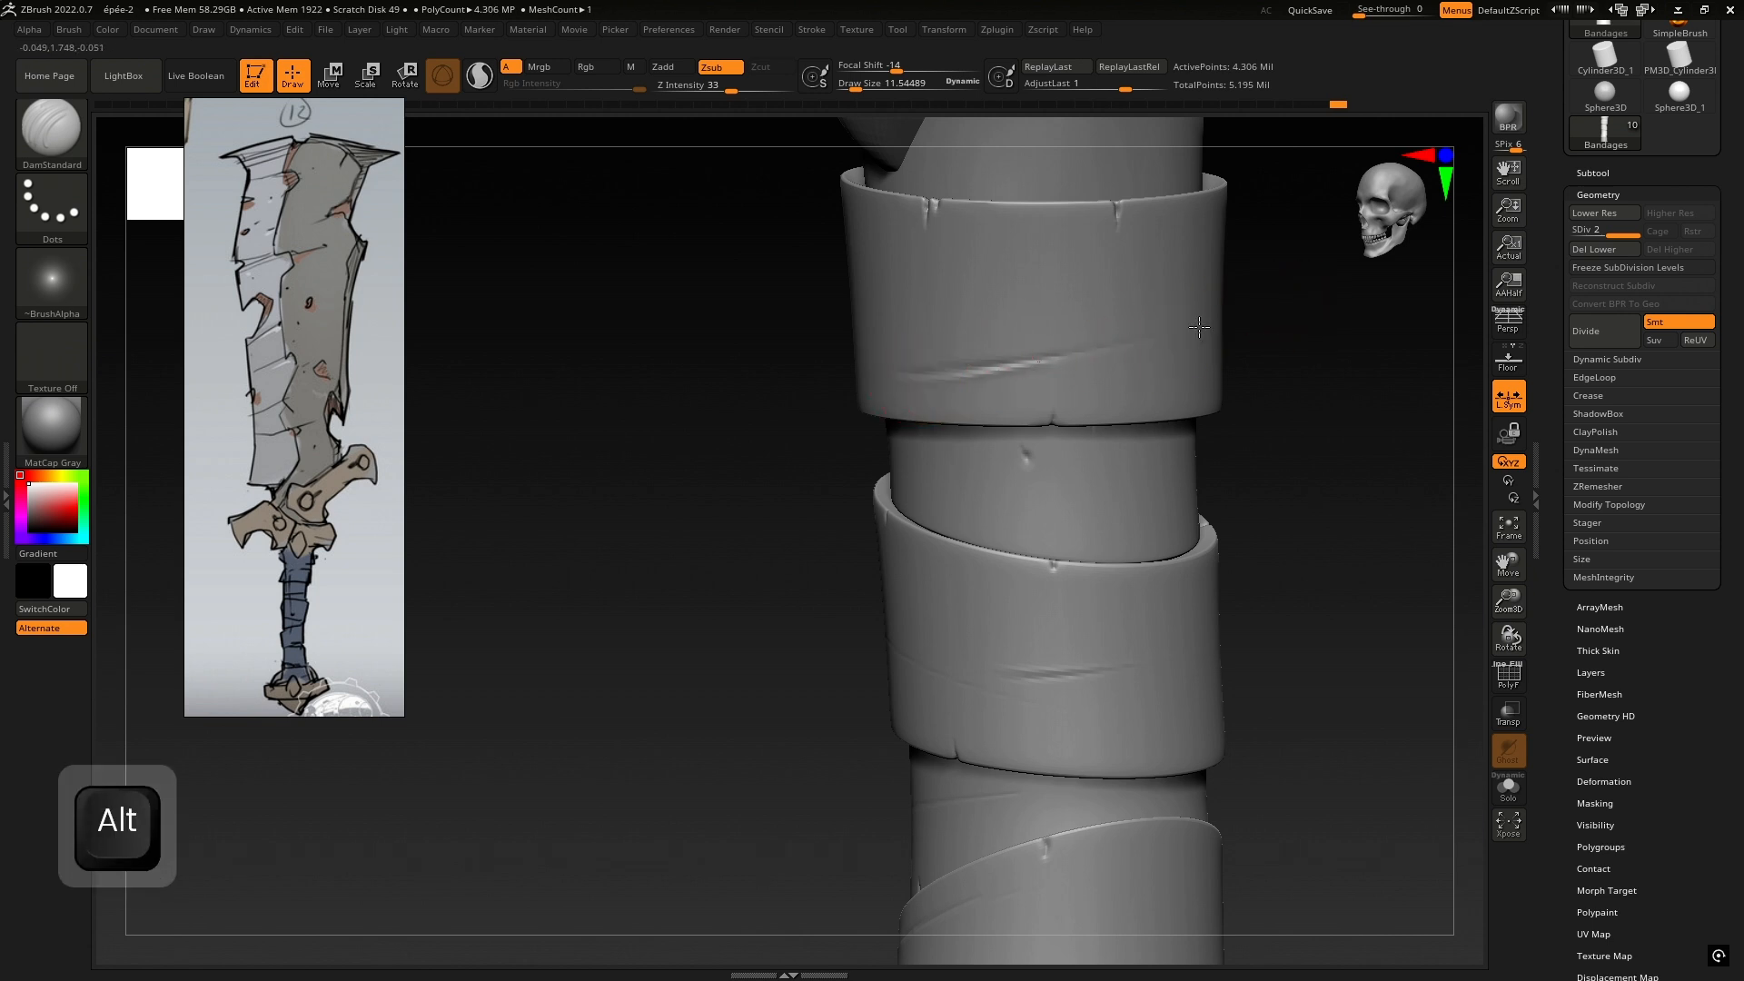
Smooth and recarve the slanted crease on the wide bandage below the guard
{"action": "key", "text": "shift"}
{"action": "right_click_drag", "start_coordinate": [954, 379], "coordinate": [1054, 360]}
{"action": "left_click_drag", "start_coordinate": [1024, 362], "coordinate": [876, 379], "text": "shift"}
{"action": "right_click_drag", "start_coordinate": [950, 338], "coordinate": [1104, 399]}
{"action": "mouse_move", "coordinate": [1104, 399]}
{"action": "right_mouse_down", "text": "alt"}
{"action": "mouse_move", "coordinate": [1252, 418]}
{"action": "mouse_move", "coordinate": [1051, 444]}
{"action": "mouse_move", "coordinate": [963, 405]}
{"action": "right_mouse_up", "text": "alt"}
Carve a horizontal crease across the front of the wide bandage, just below the guard's diamond
{"action": "right_click_drag", "start_coordinate": [1300, 396], "coordinate": [832, 432]}
{"action": "mouse_move", "coordinate": [976, 420]}
{"action": "right_mouse_down"}
{"action": "mouse_move", "coordinate": [914, 436]}
{"action": "mouse_move", "coordinate": [954, 389]}
{"action": "right_mouse_up"}
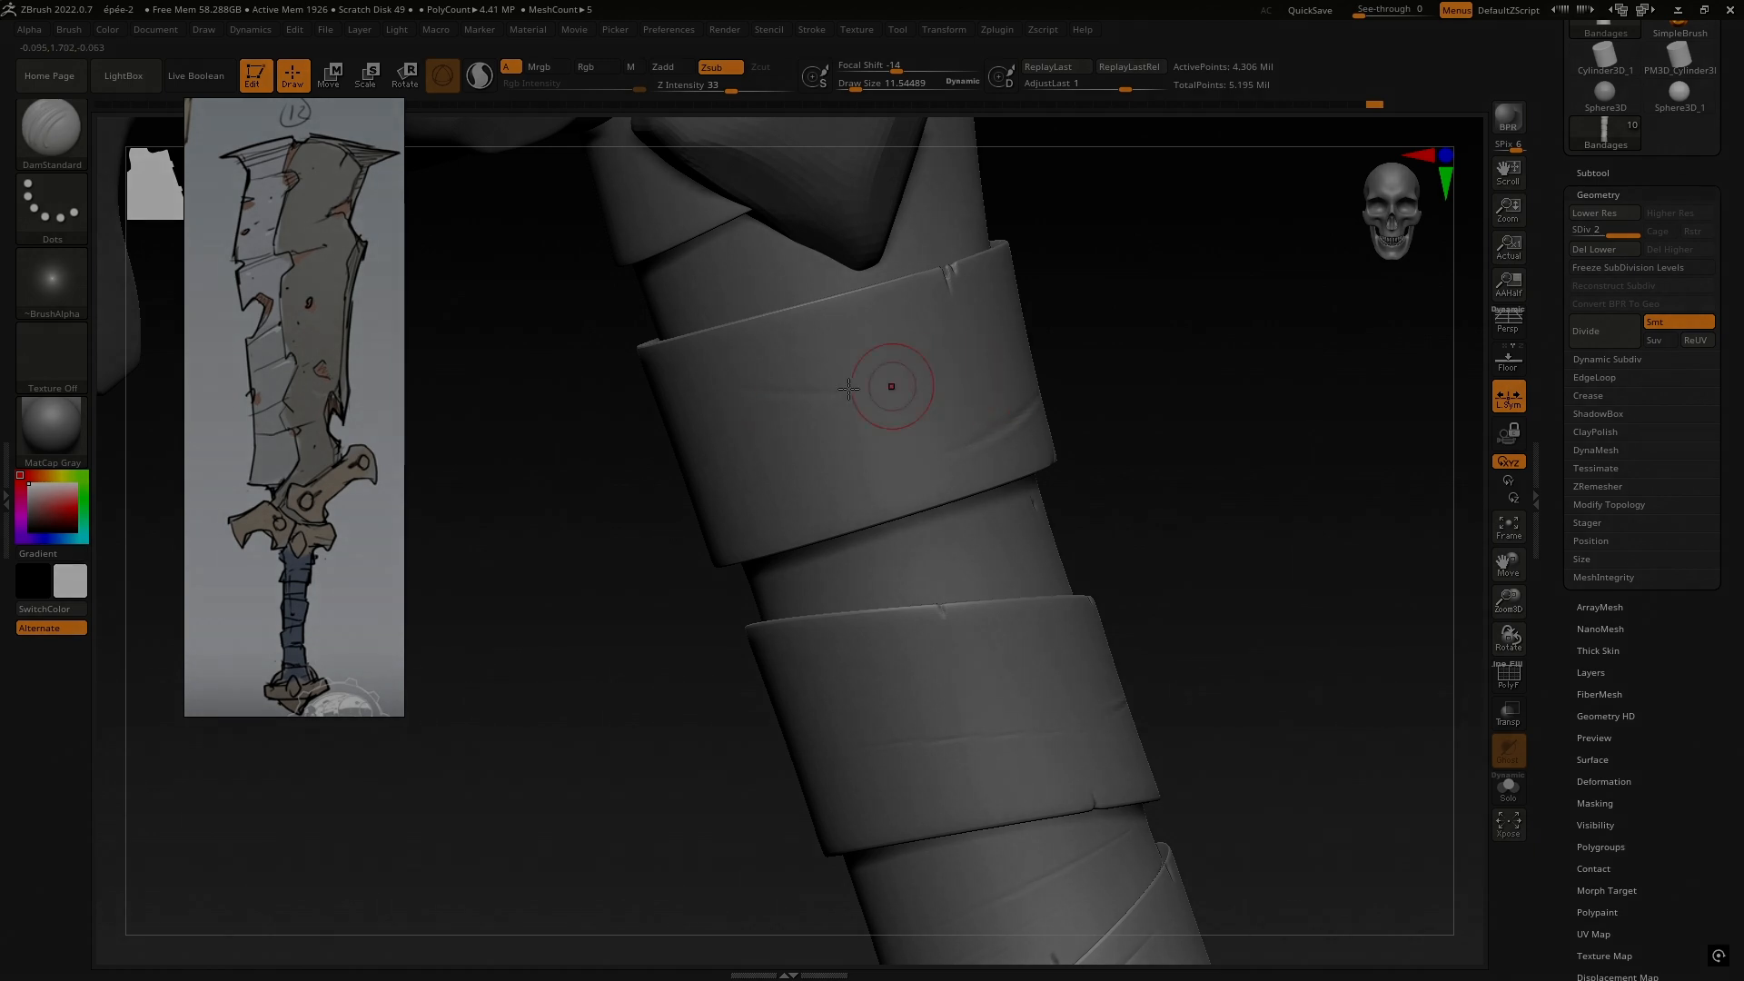
{"action": "left_click_drag", "start_coordinate": [750, 389], "coordinate": [913, 378]}
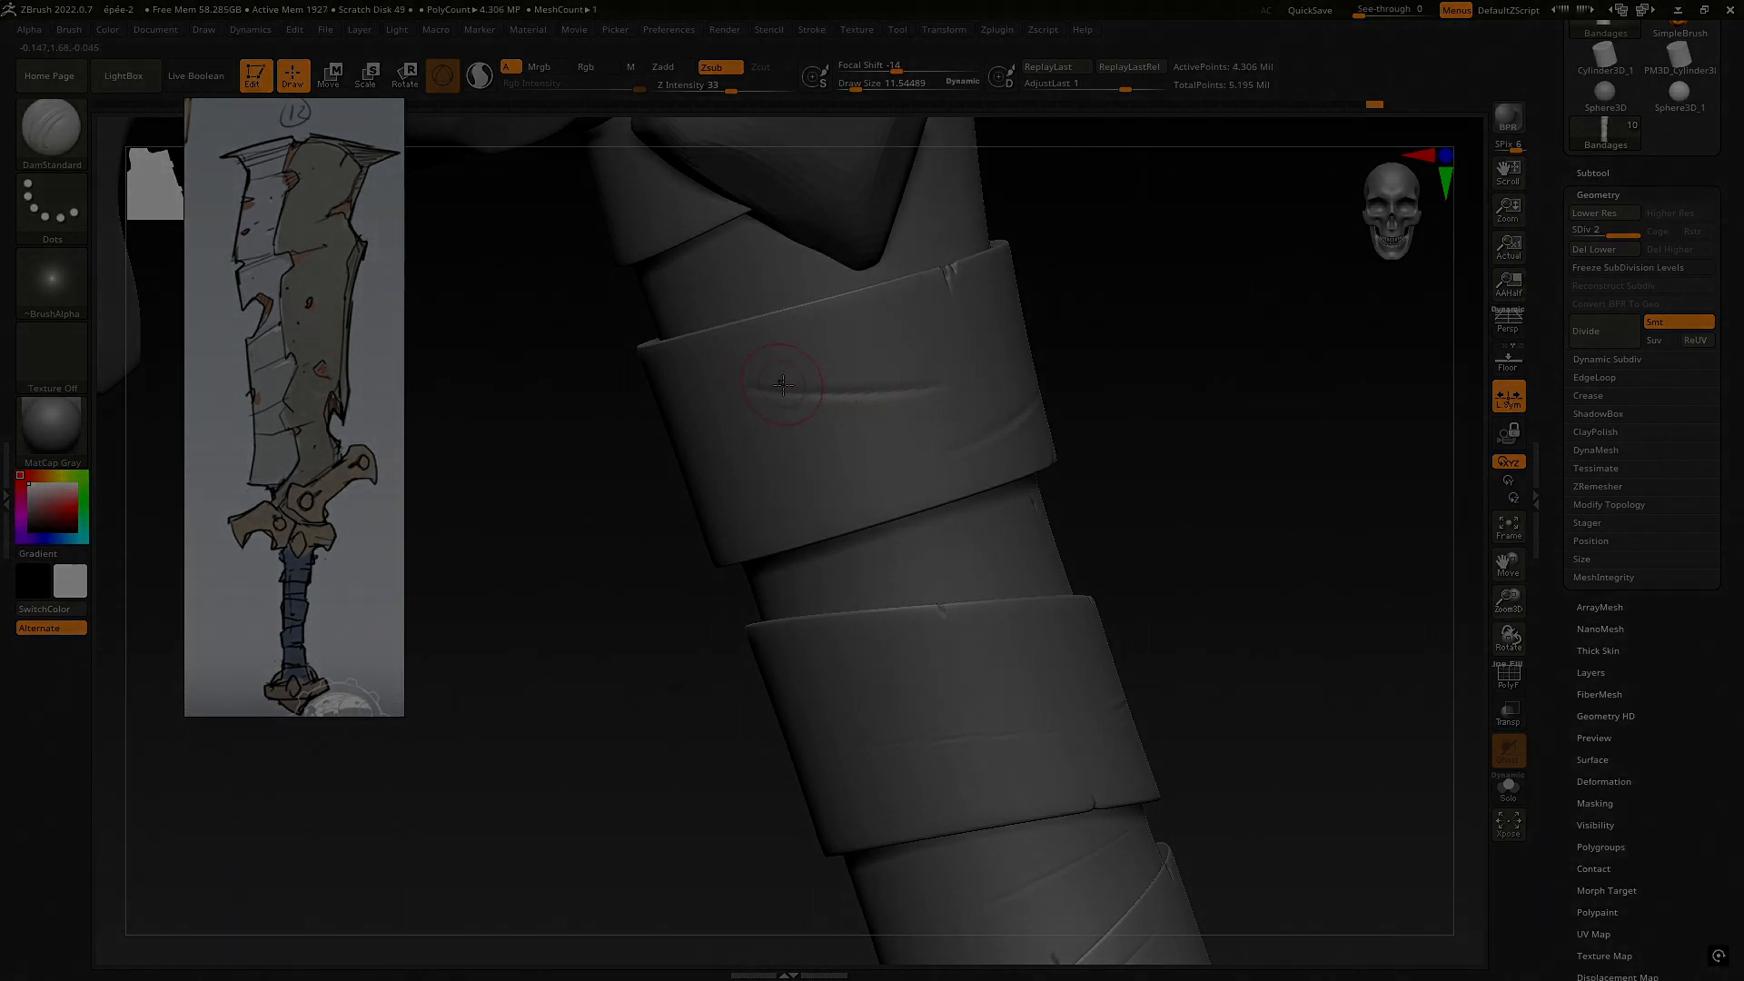